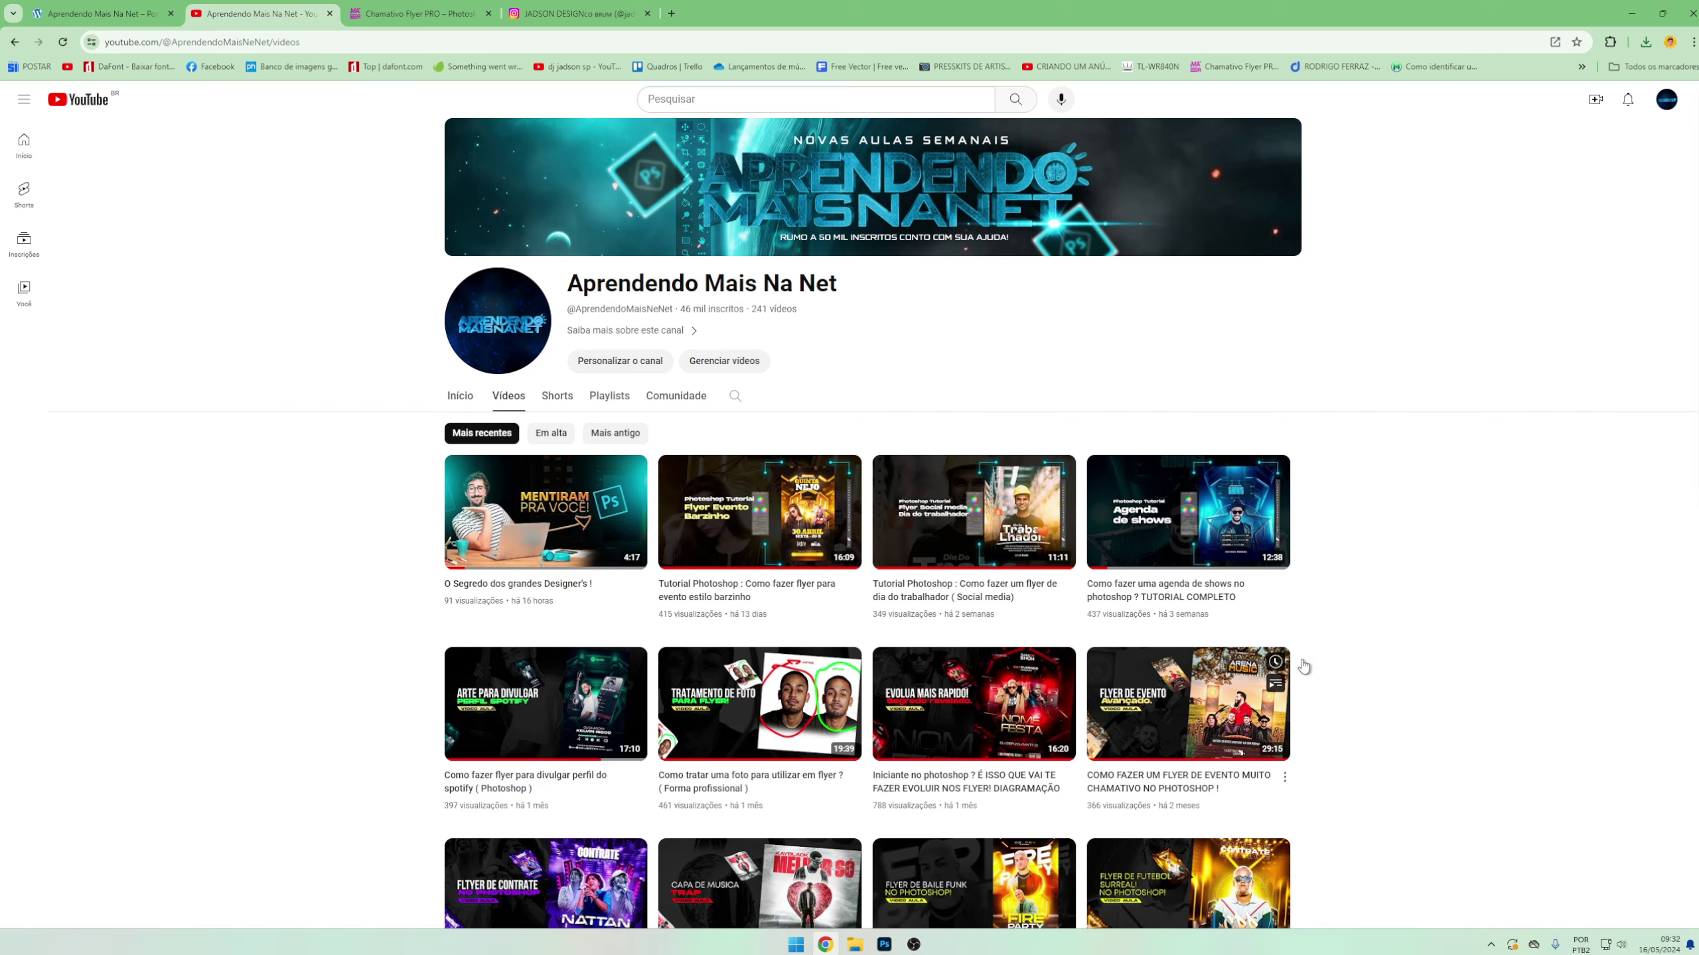
- Open the channel's newest YouTube video, pause the pre-roll ad, and select the video title
scroll(1669, 217, down, 8)
scroll(1670, 217, up, 8)
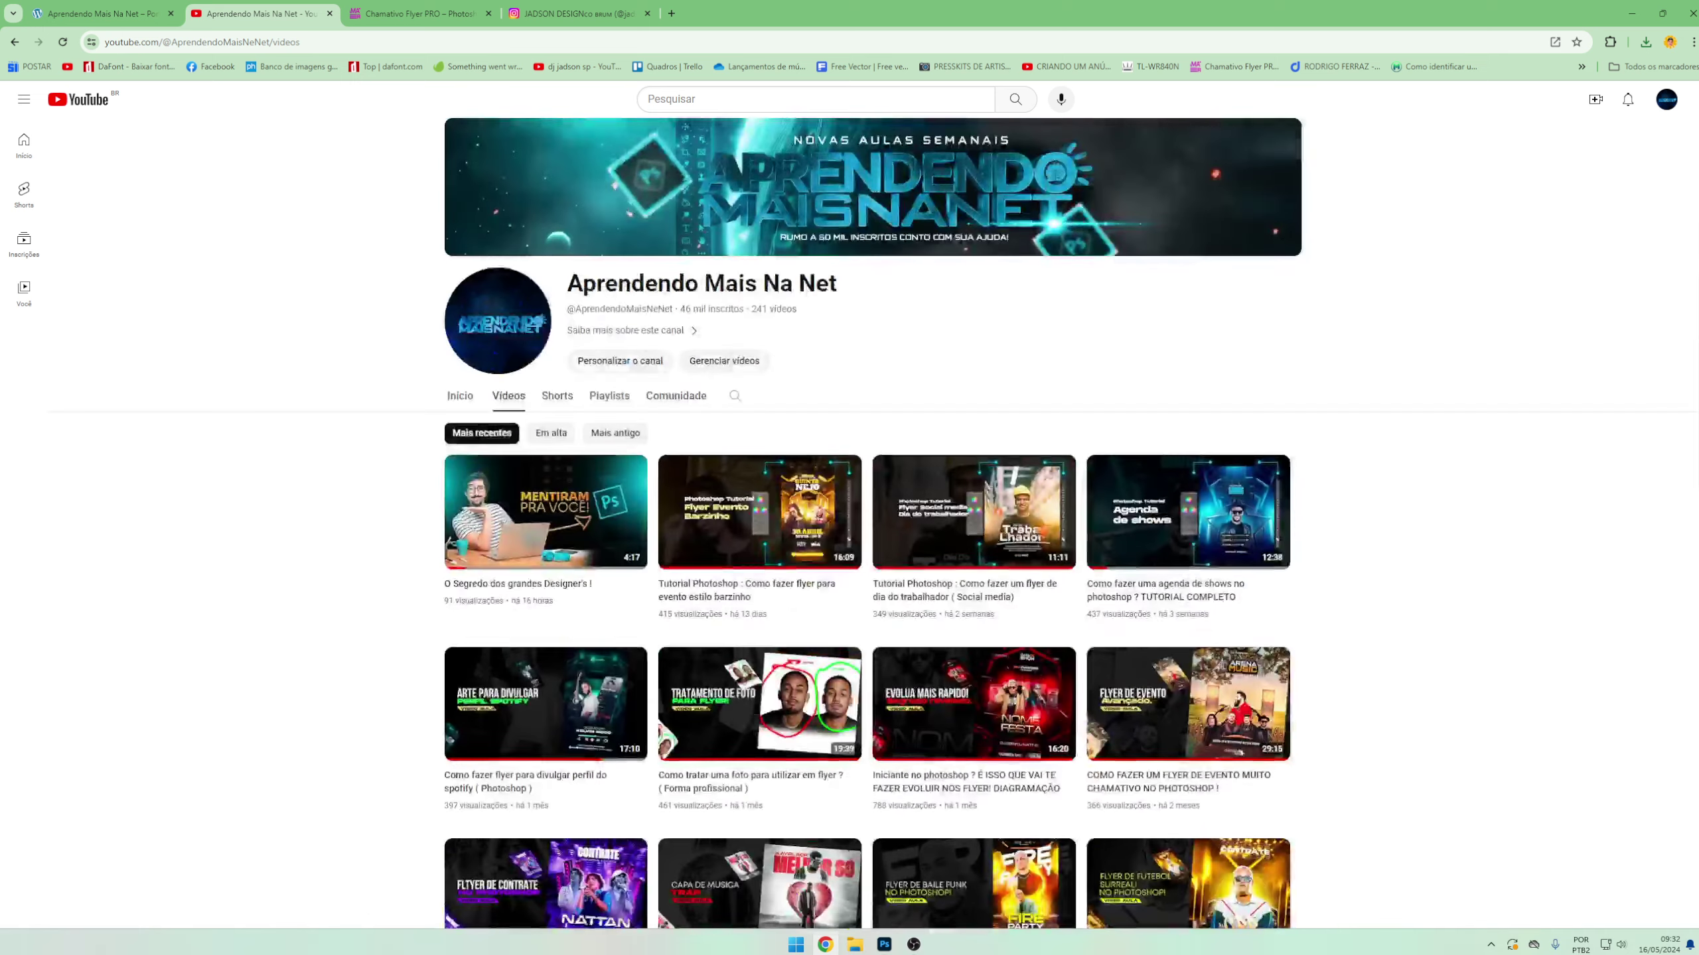
click(469, 546)
click(350, 563)
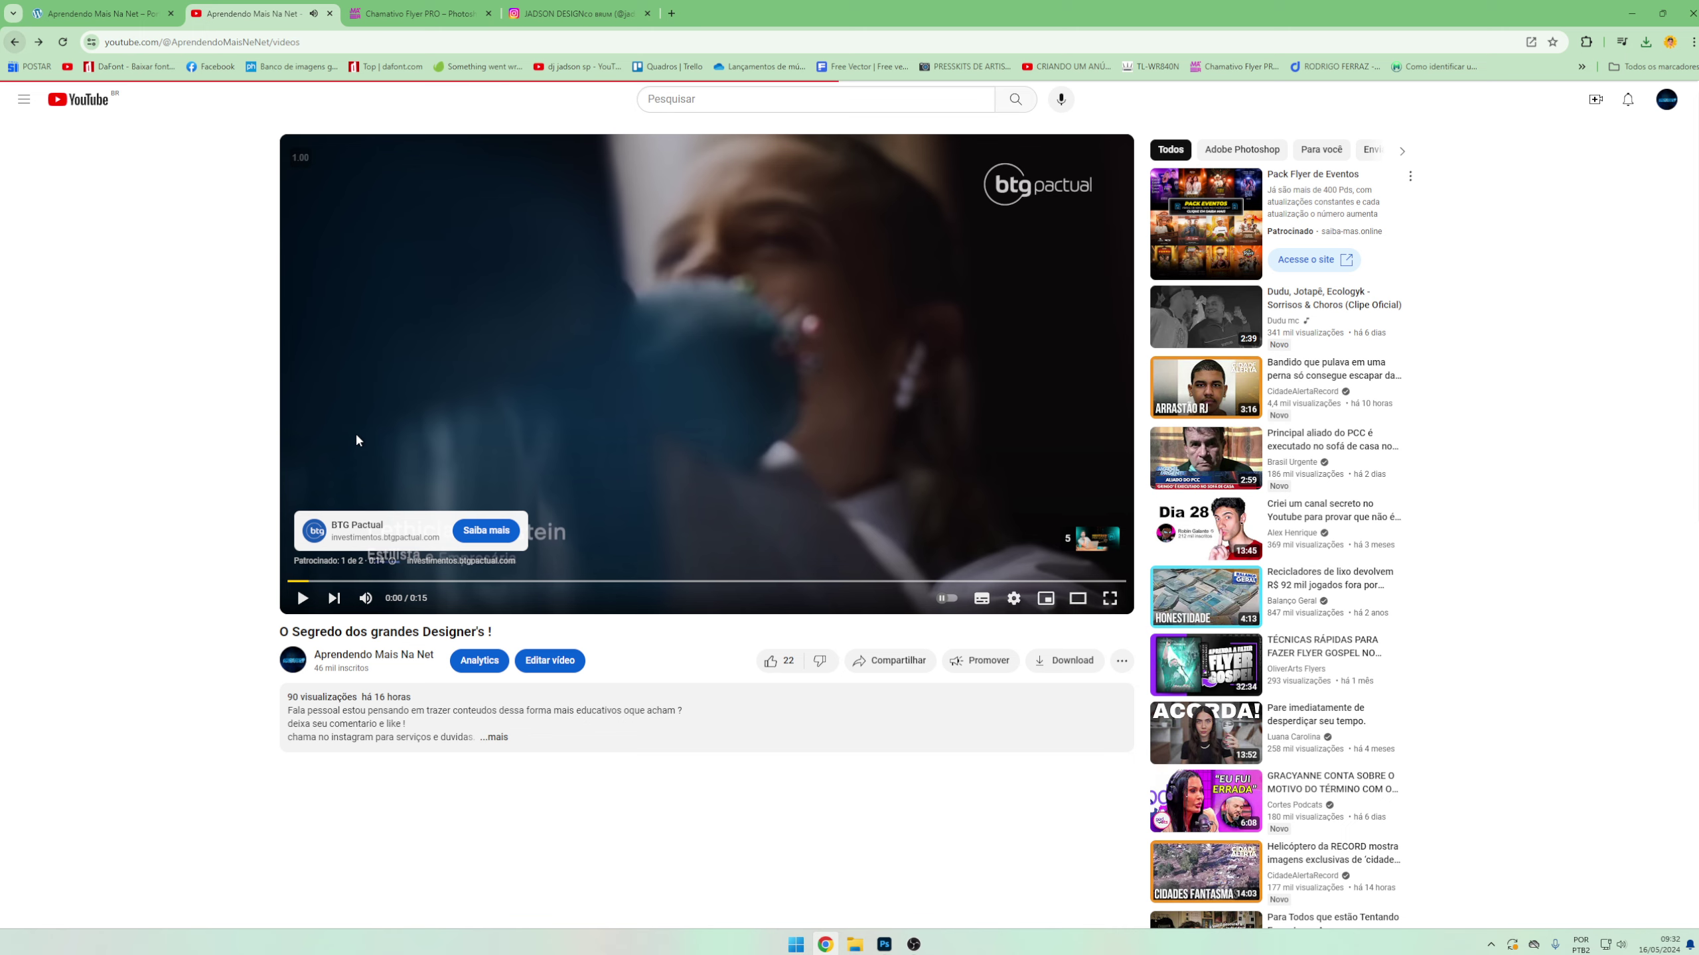
click(13, 44)
click(455, 565)
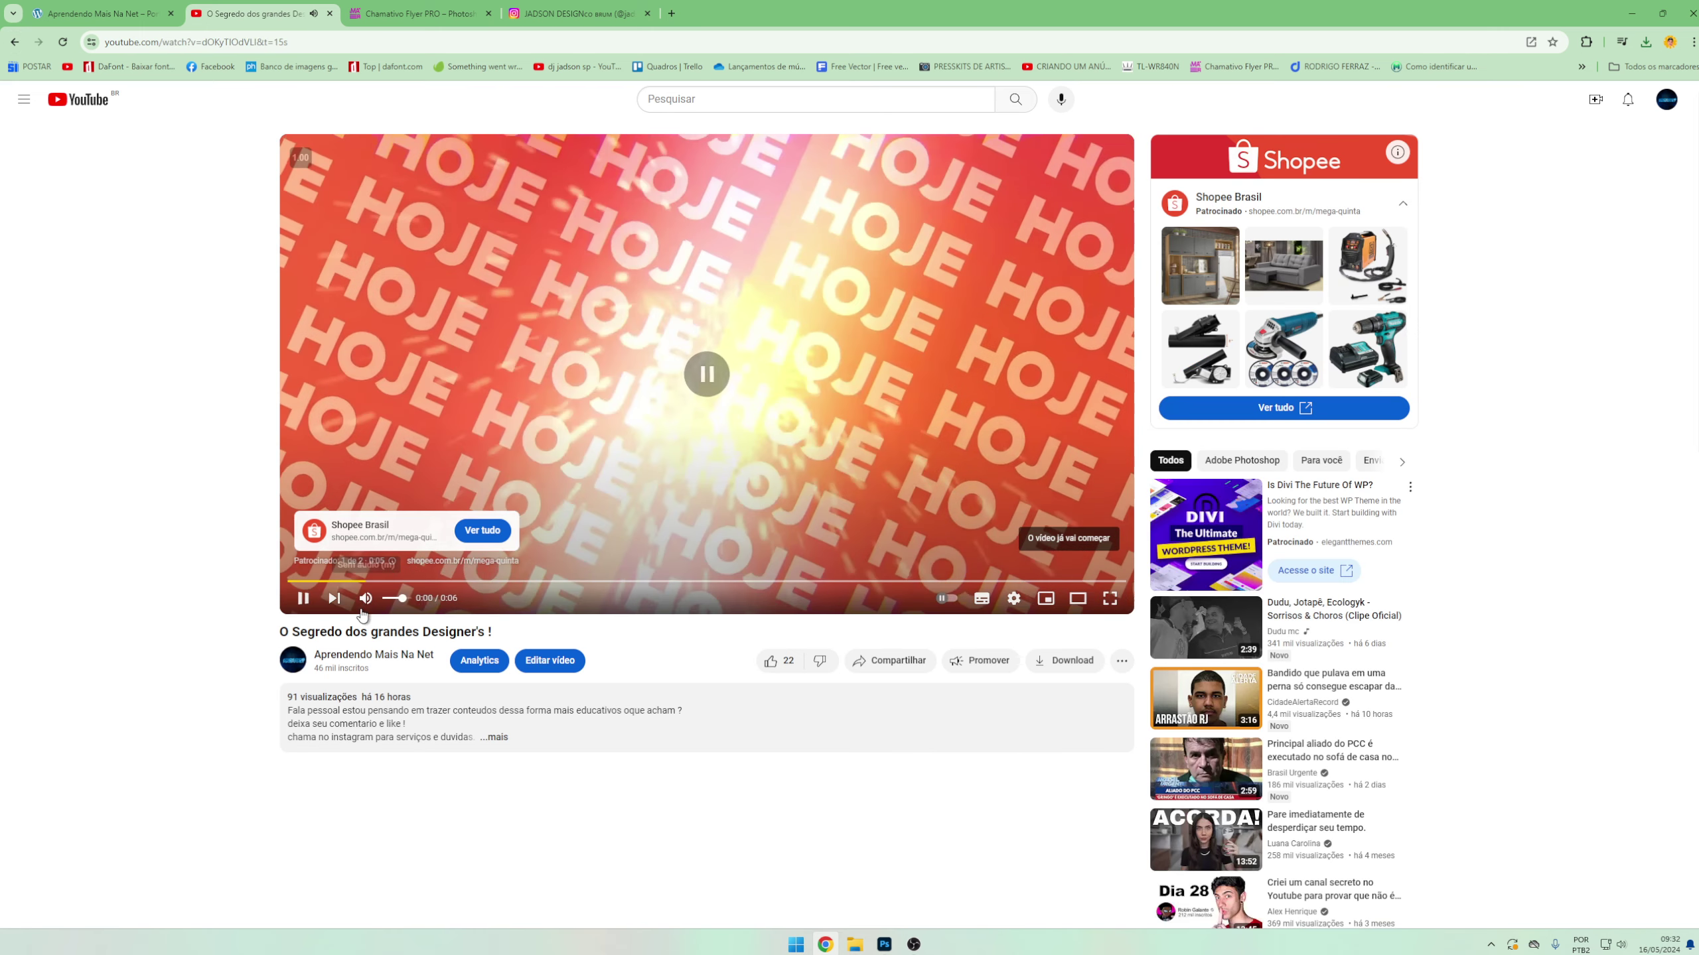
drag(315, 632, 490, 633)
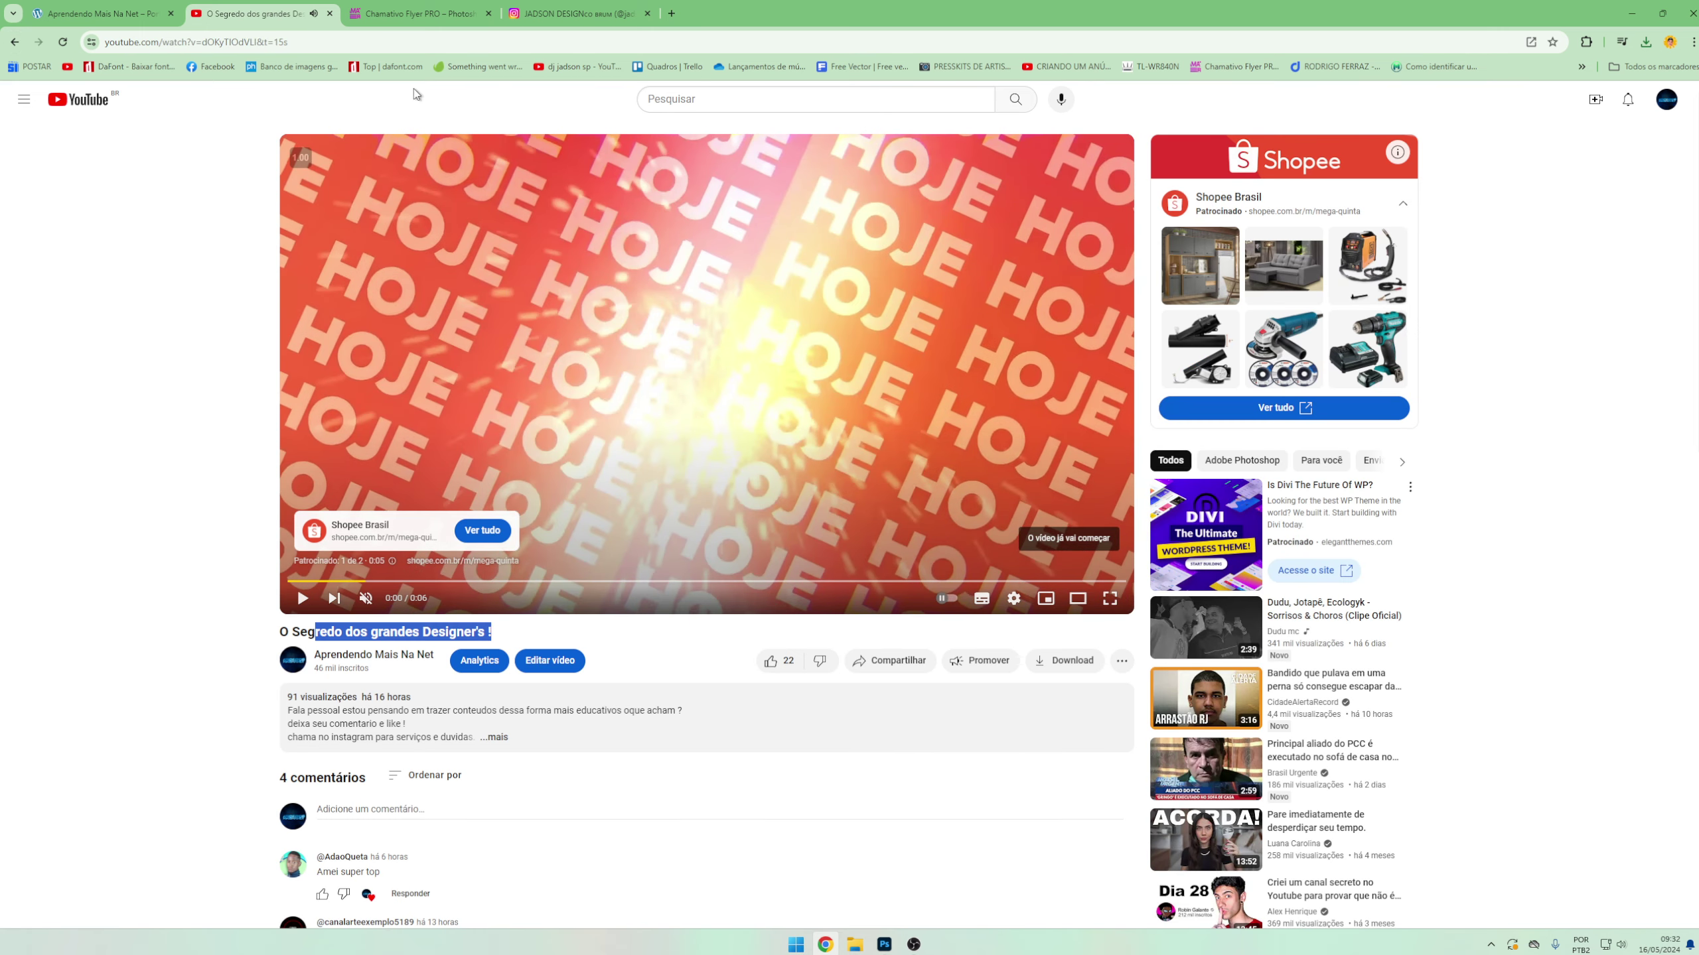
- Browse the channel's Videos list, then bring the Instagram profile forward
click(15, 43)
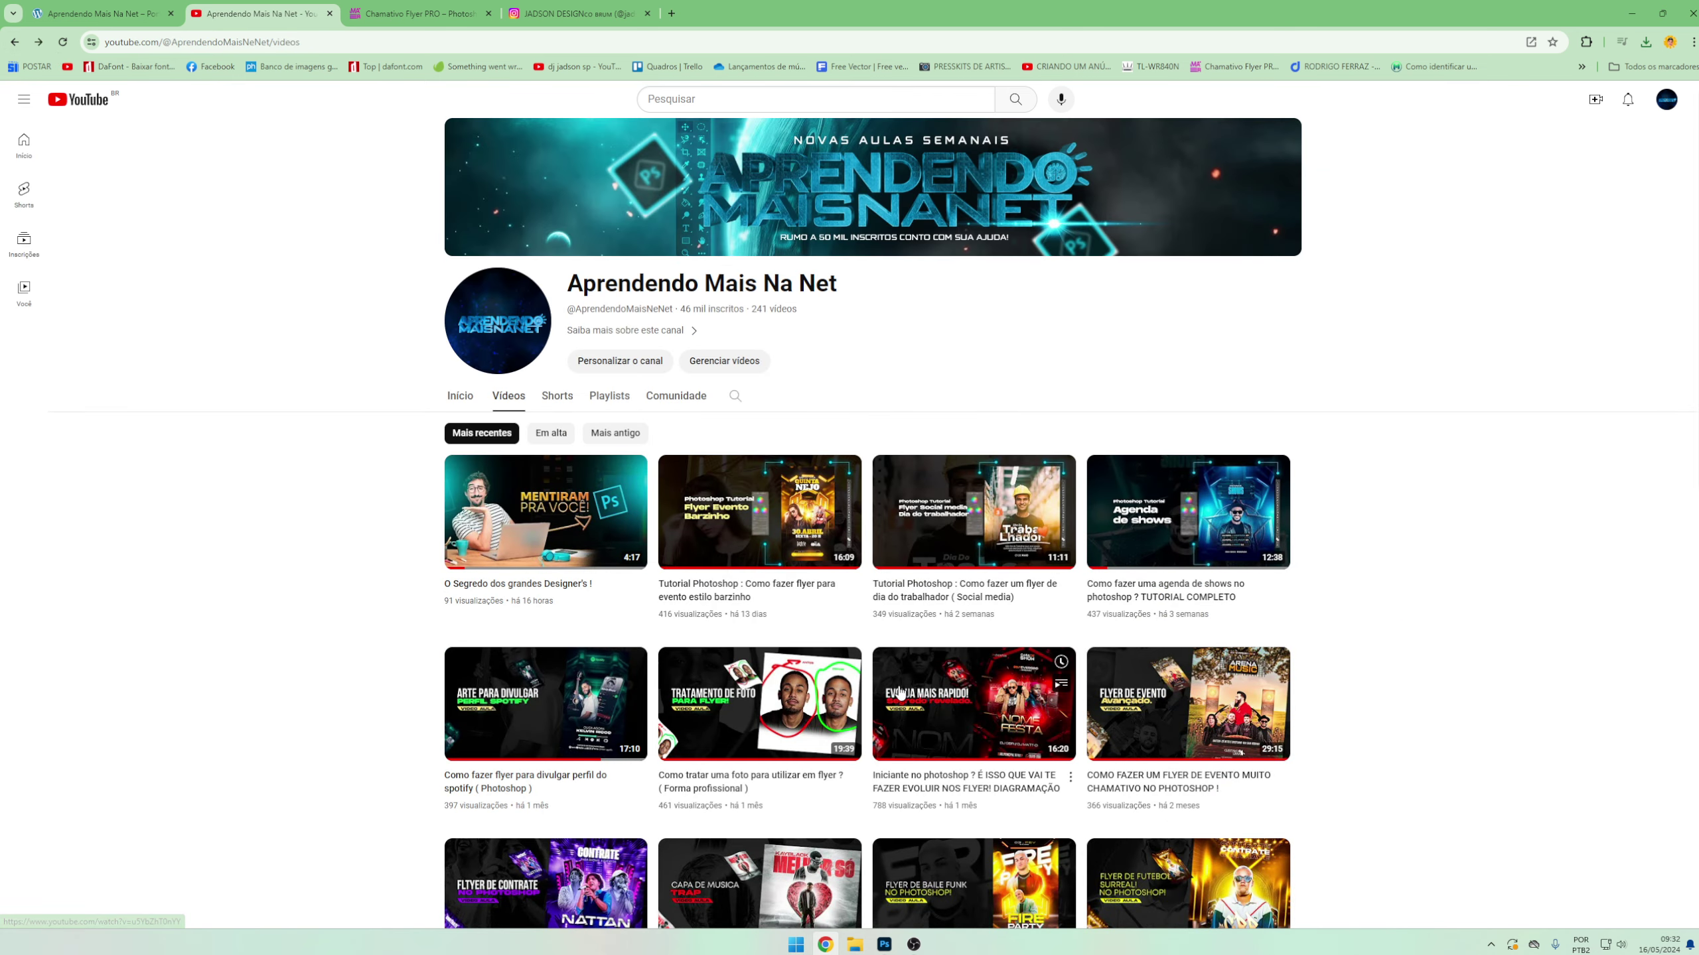
scroll(1456, 330, down, 2)
scroll(866, 536, down, 5)
scroll(866, 536, down, 5)
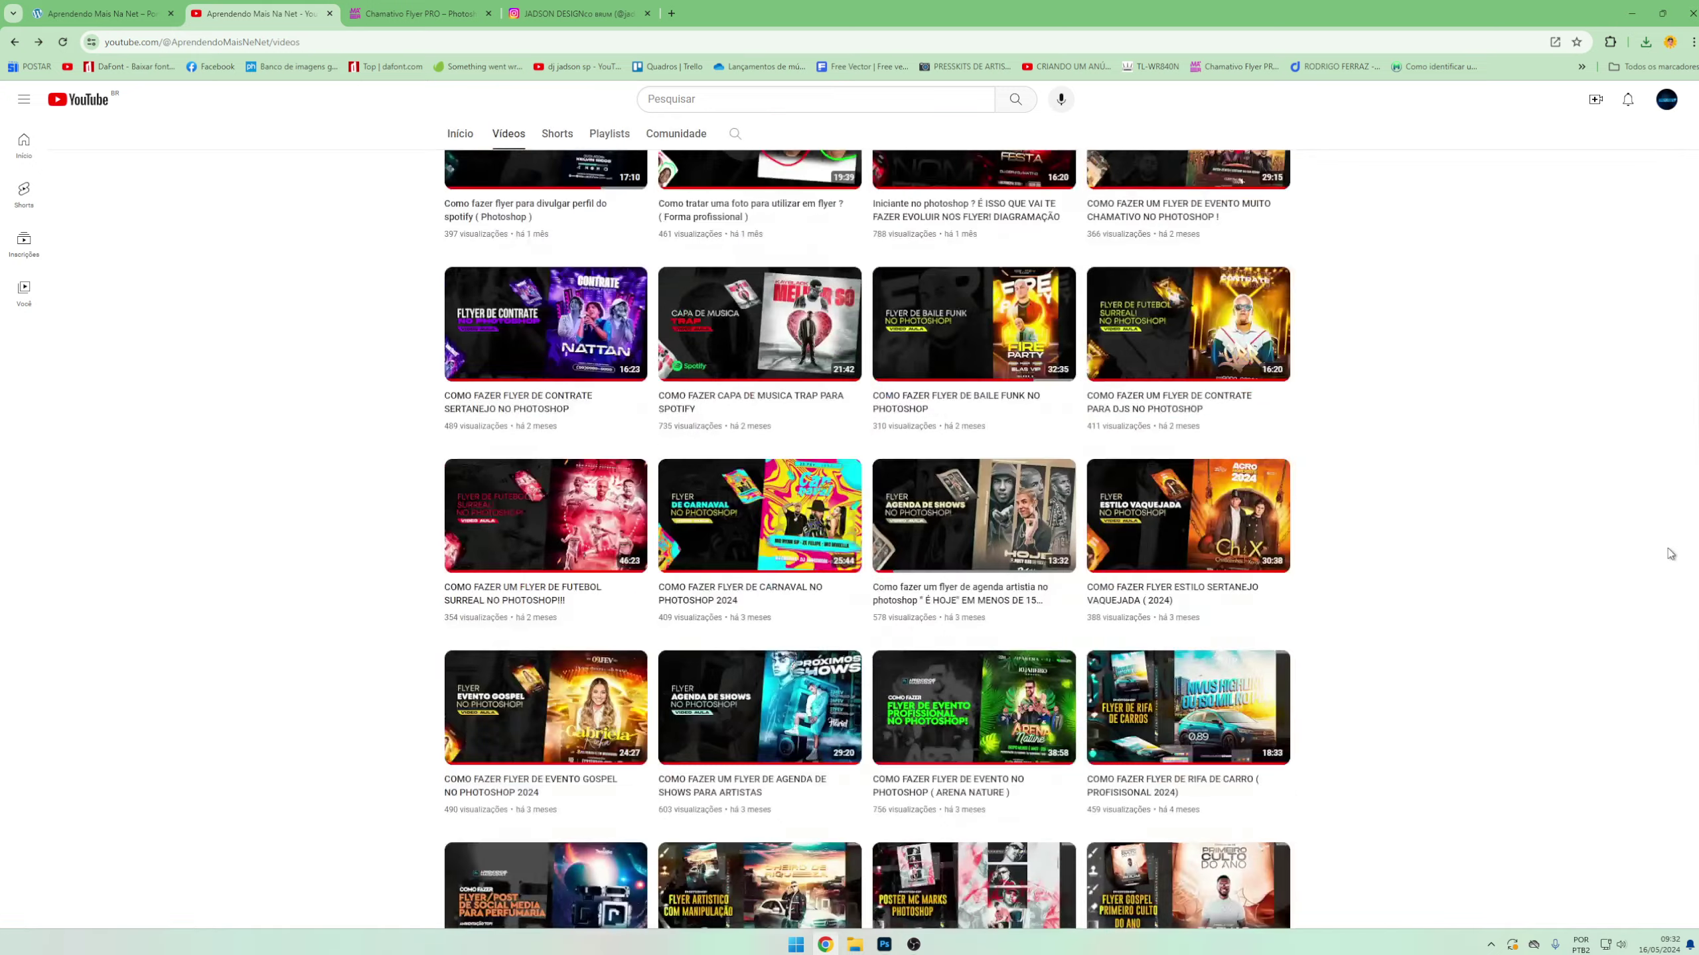
scroll(867, 535, down, 10)
scroll(867, 535, up, 15)
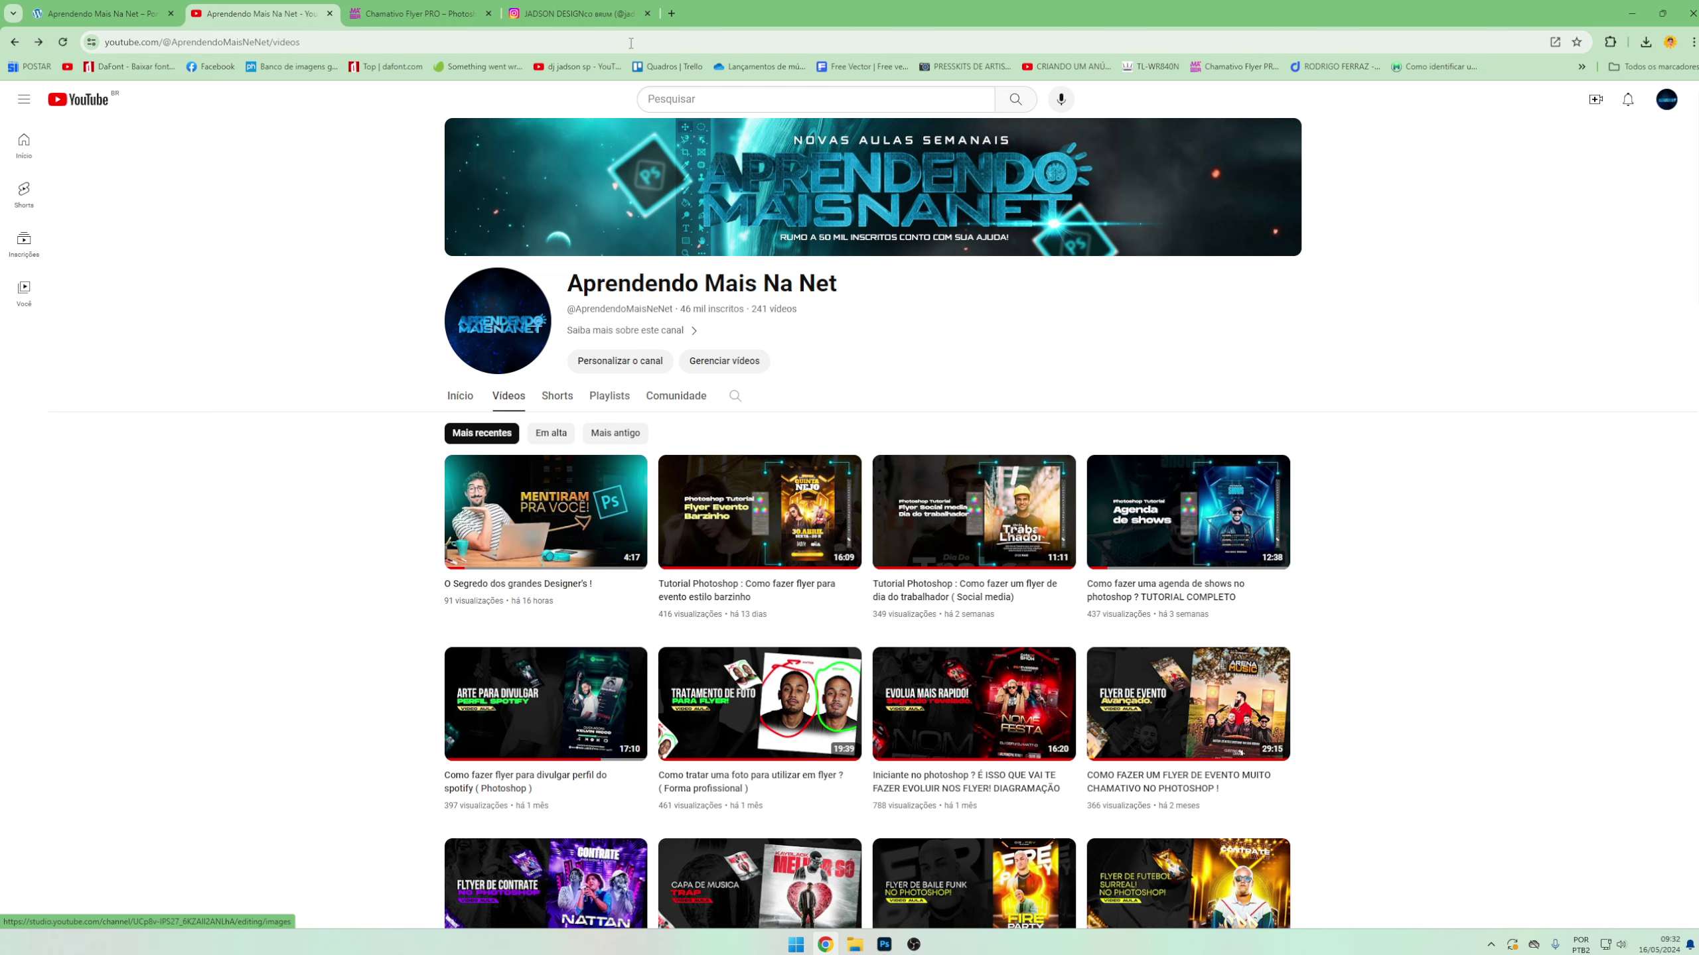
click(582, 12)
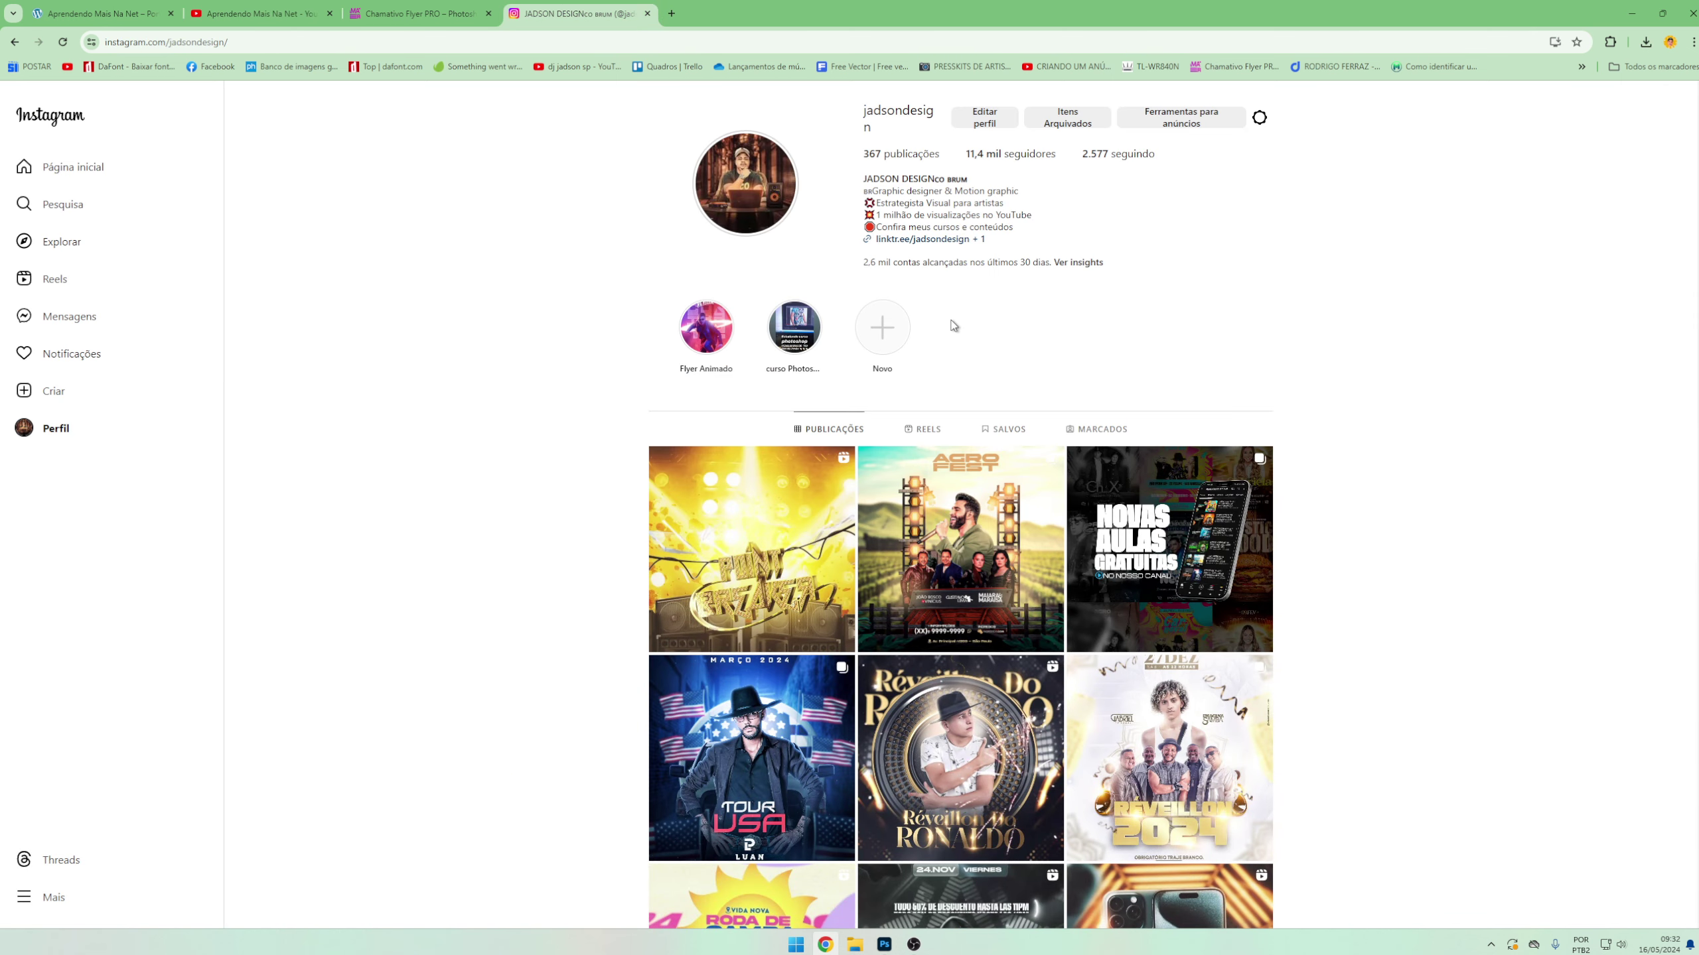
- Look over the designer's Instagram bio and post grid, then move to the Chamativo Flyer PRO page
drag(864, 179, 987, 193)
click(1130, 197)
scroll(1130, 197, down, 2)
scroll(1661, 810, down, 15)
scroll(1660, 810, up, 15)
click(453, 13)
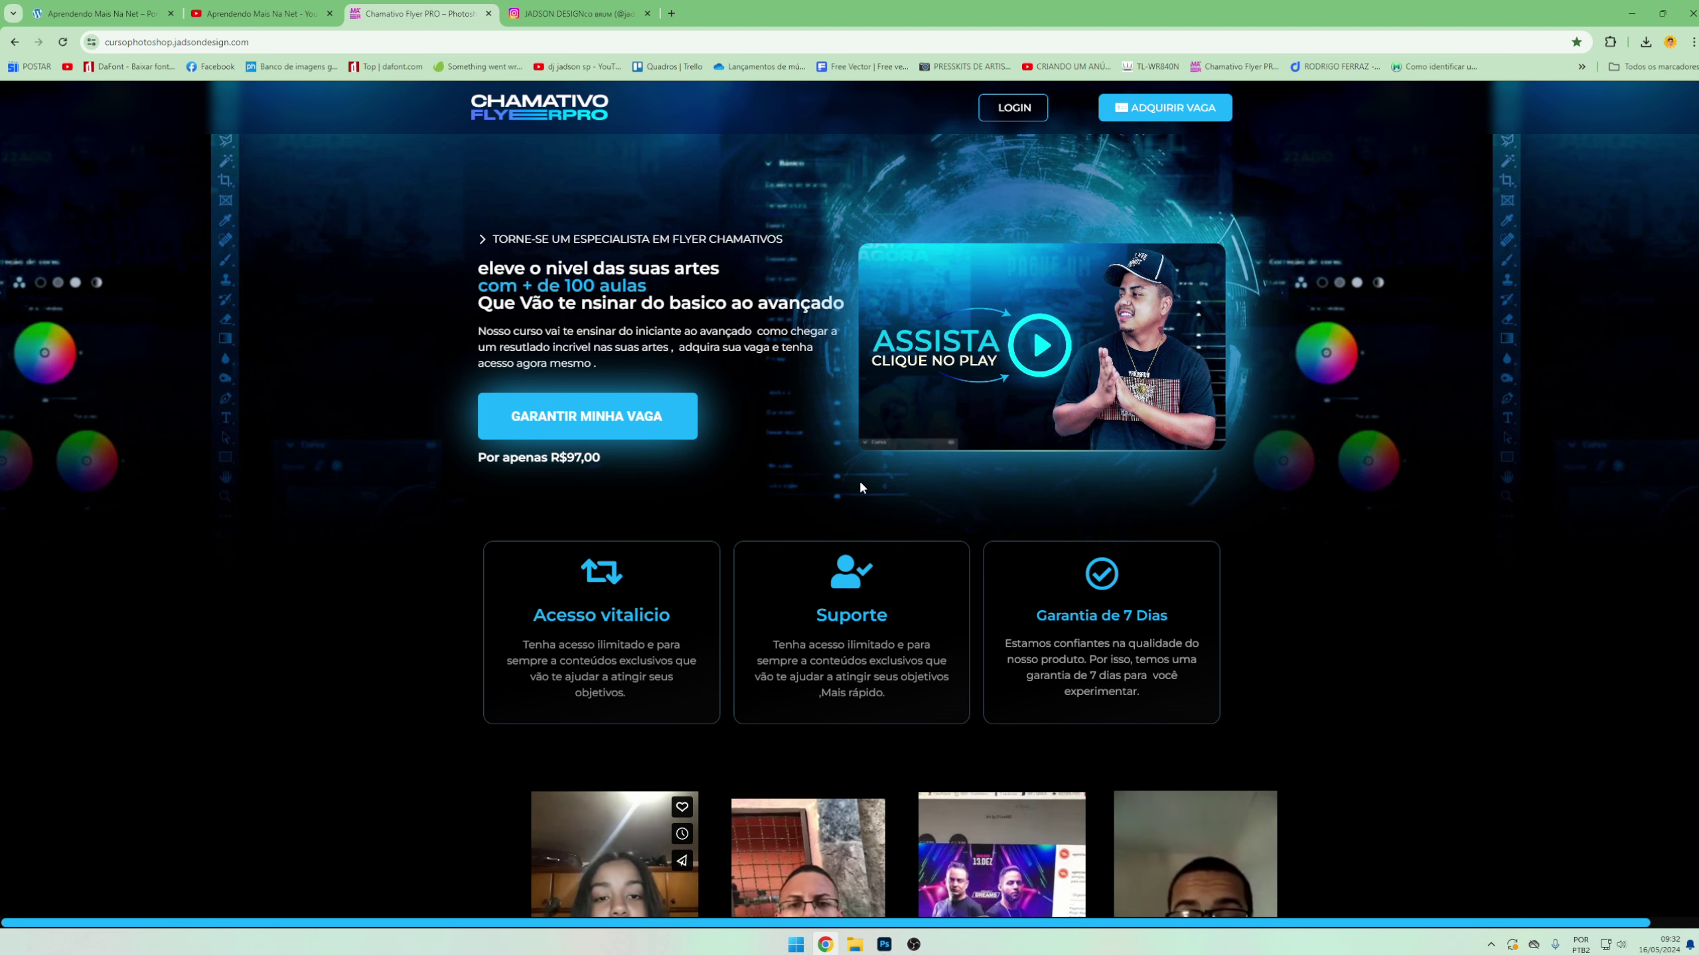
- Scroll through the Chamativo Flyer PRO sales page, then switch to the Aprendendo Mais Na Net site
scroll(791, 478, down, 2)
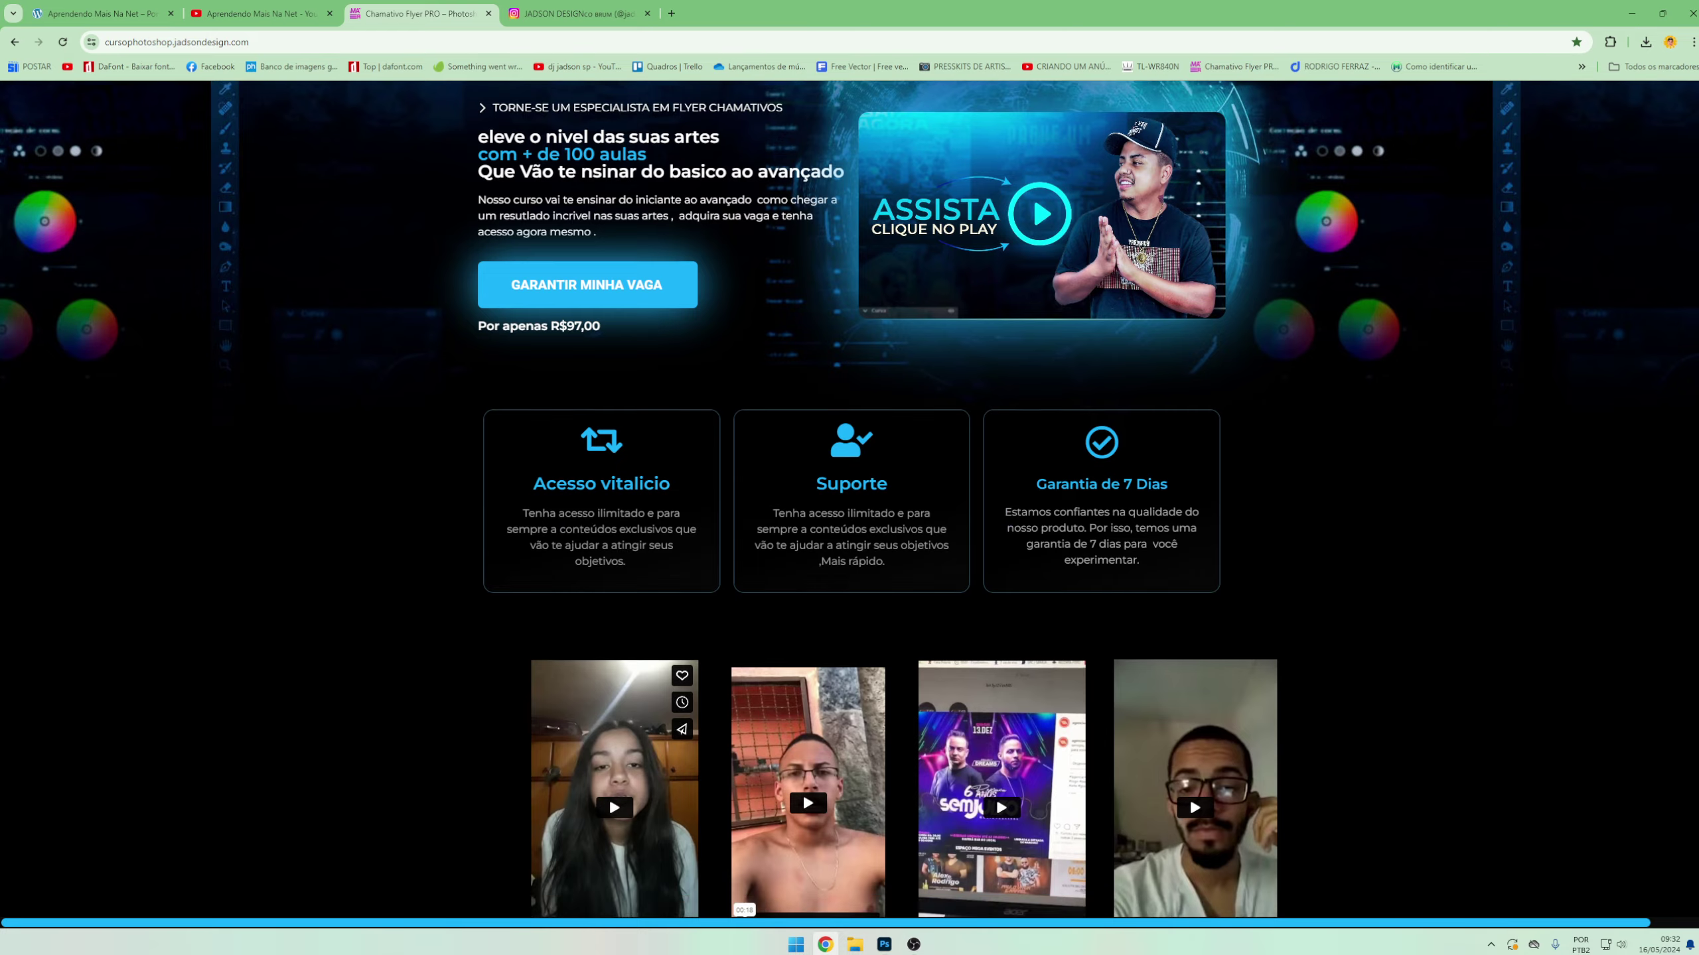
scroll(791, 478, down, 5)
scroll(849, 498, down, 3)
scroll(850, 499, up, 10)
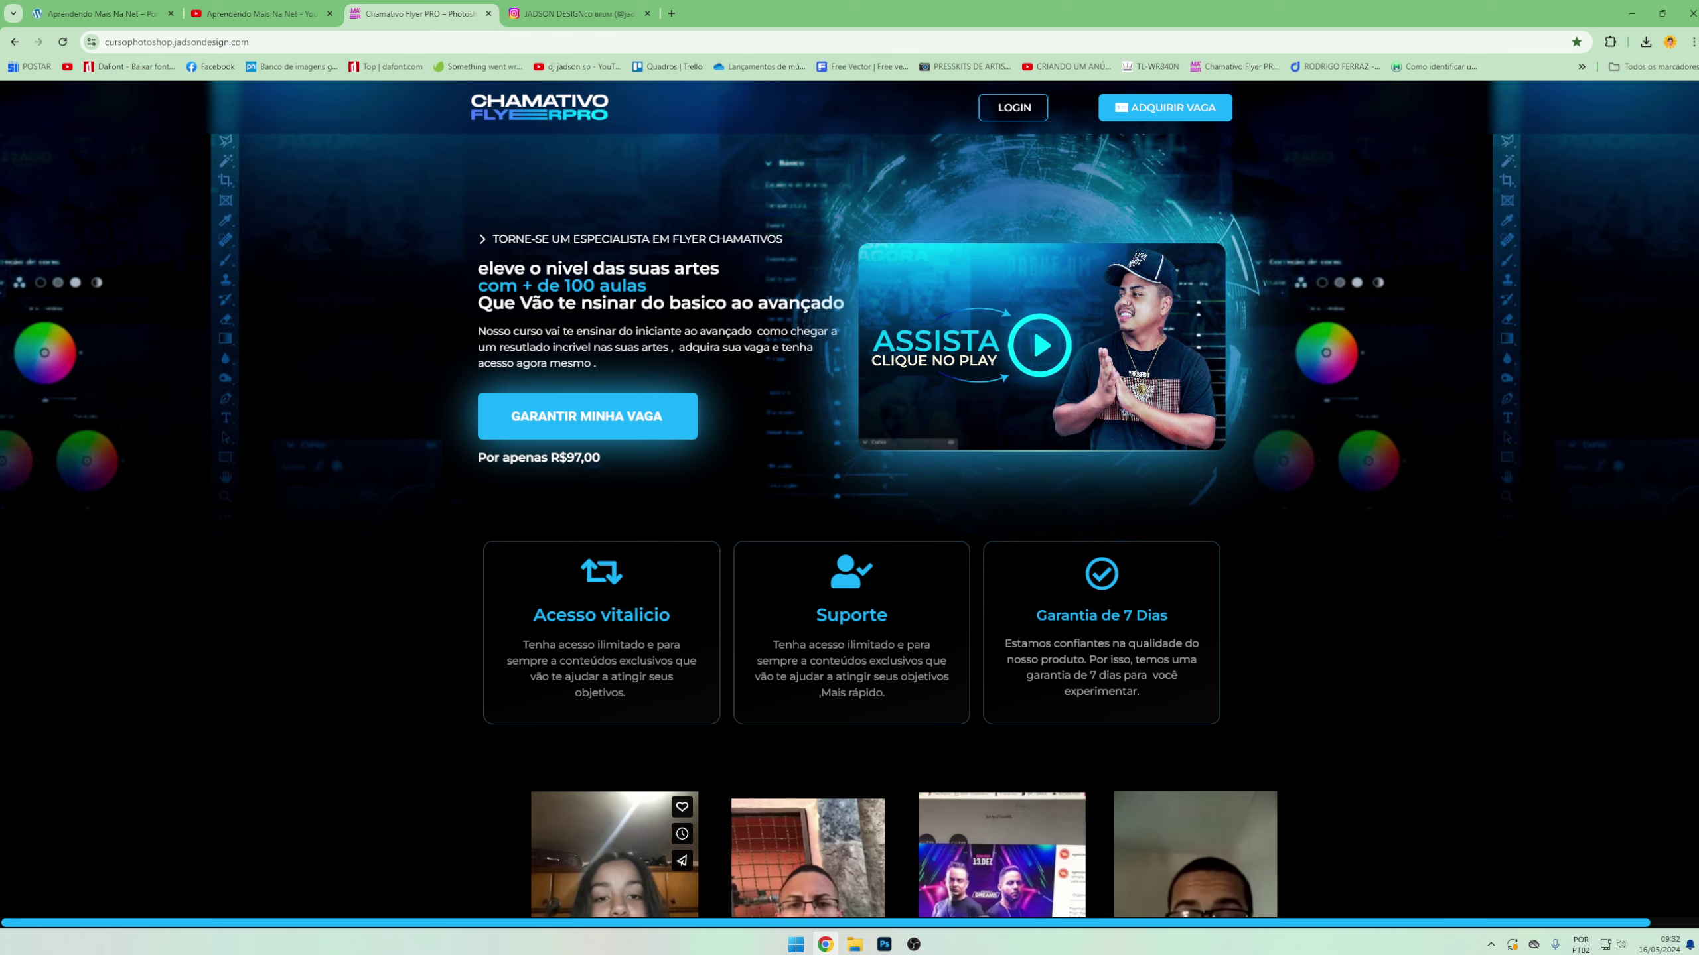
scroll(849, 499, down, 5)
scroll(849, 498, down, 5)
scroll(849, 498, up, 3)
scroll(849, 498, down, 2)
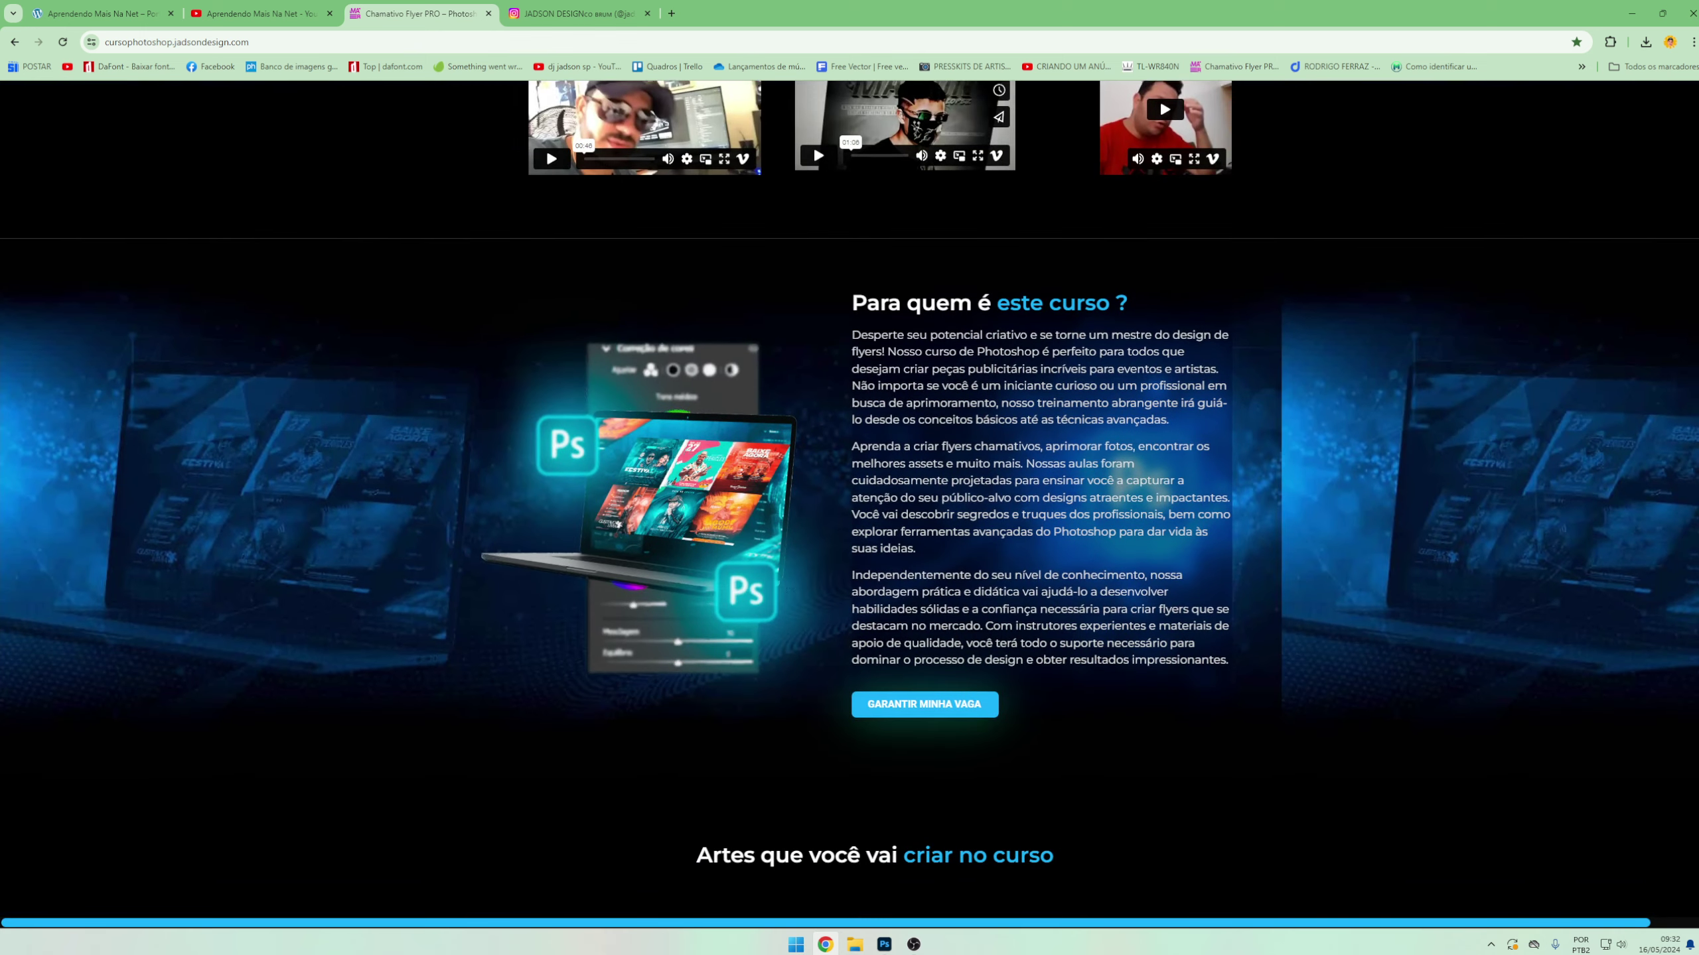
scroll(849, 498, up, 10)
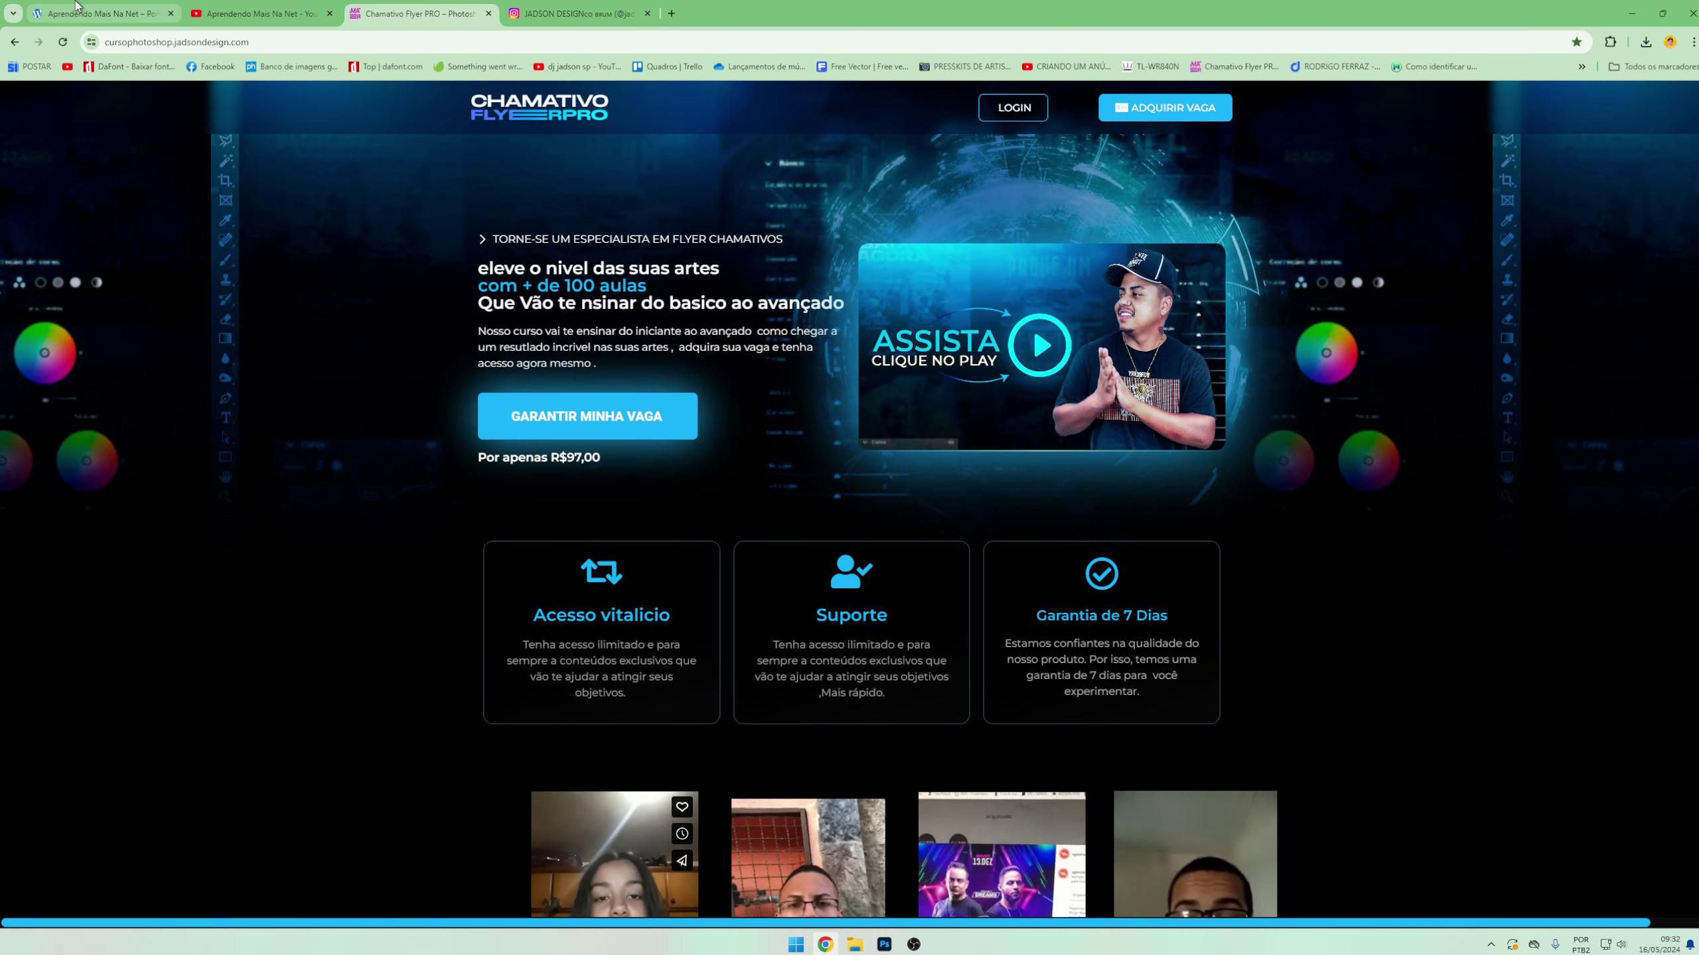
click(98, 5)
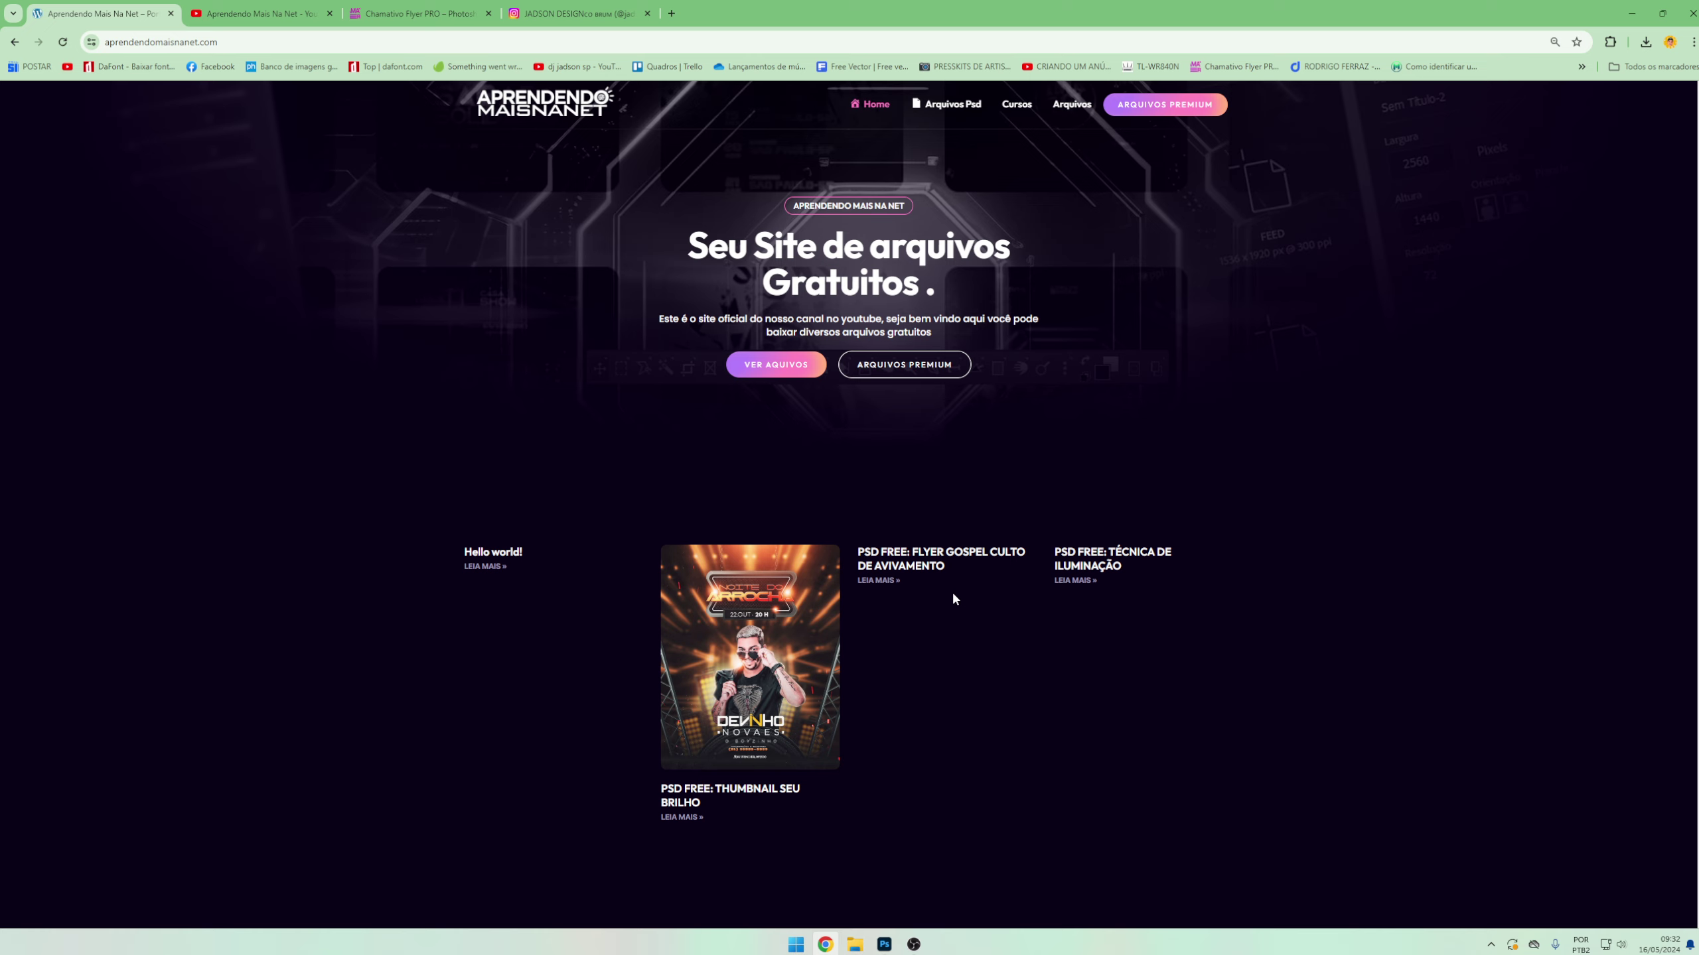
mouse_move(855, 944)
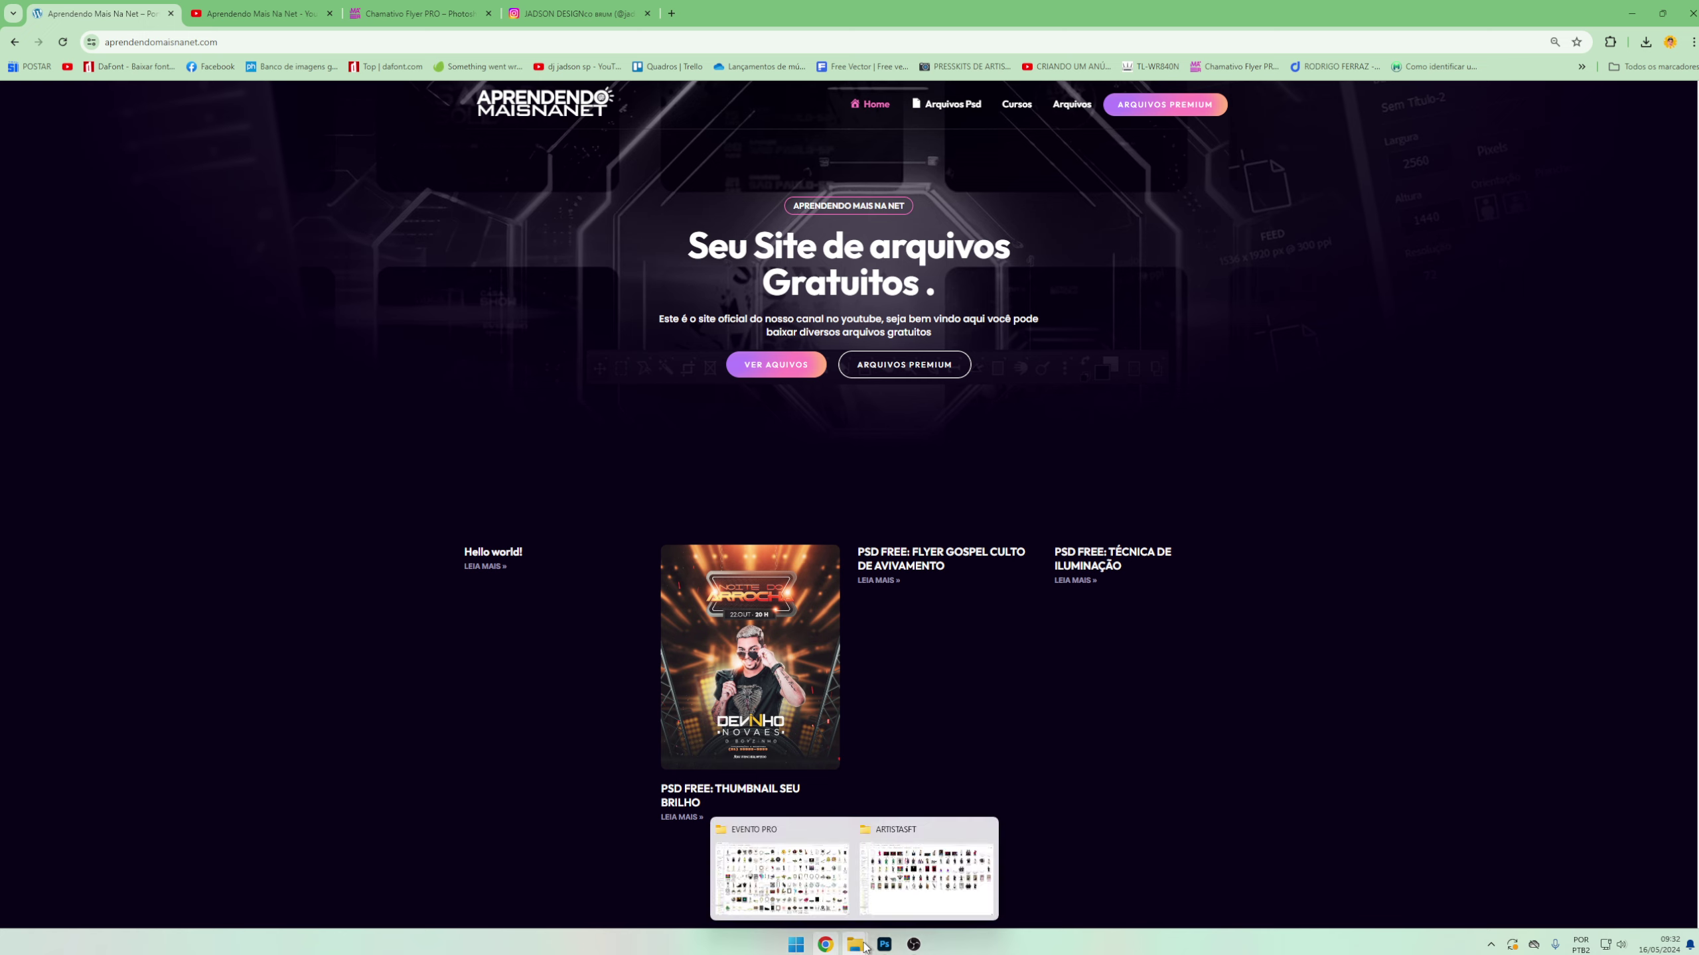
- Create a new 1128×2004 px document from the STORIE preset in Photoshop
click(884, 944)
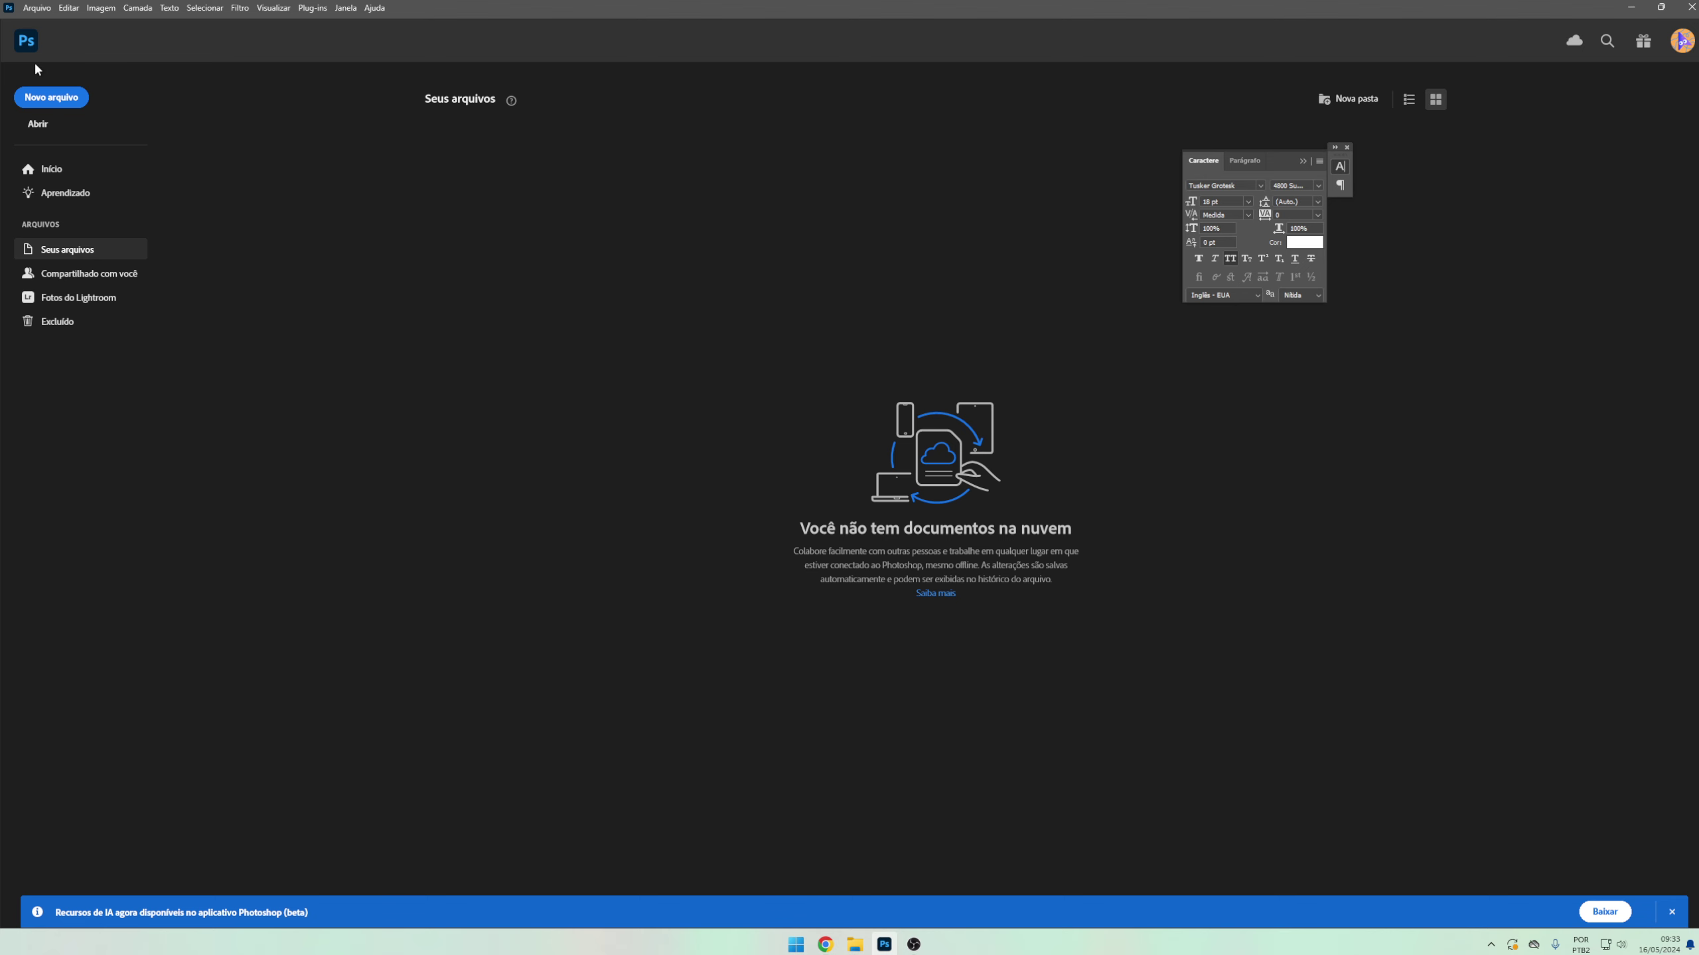
click(52, 97)
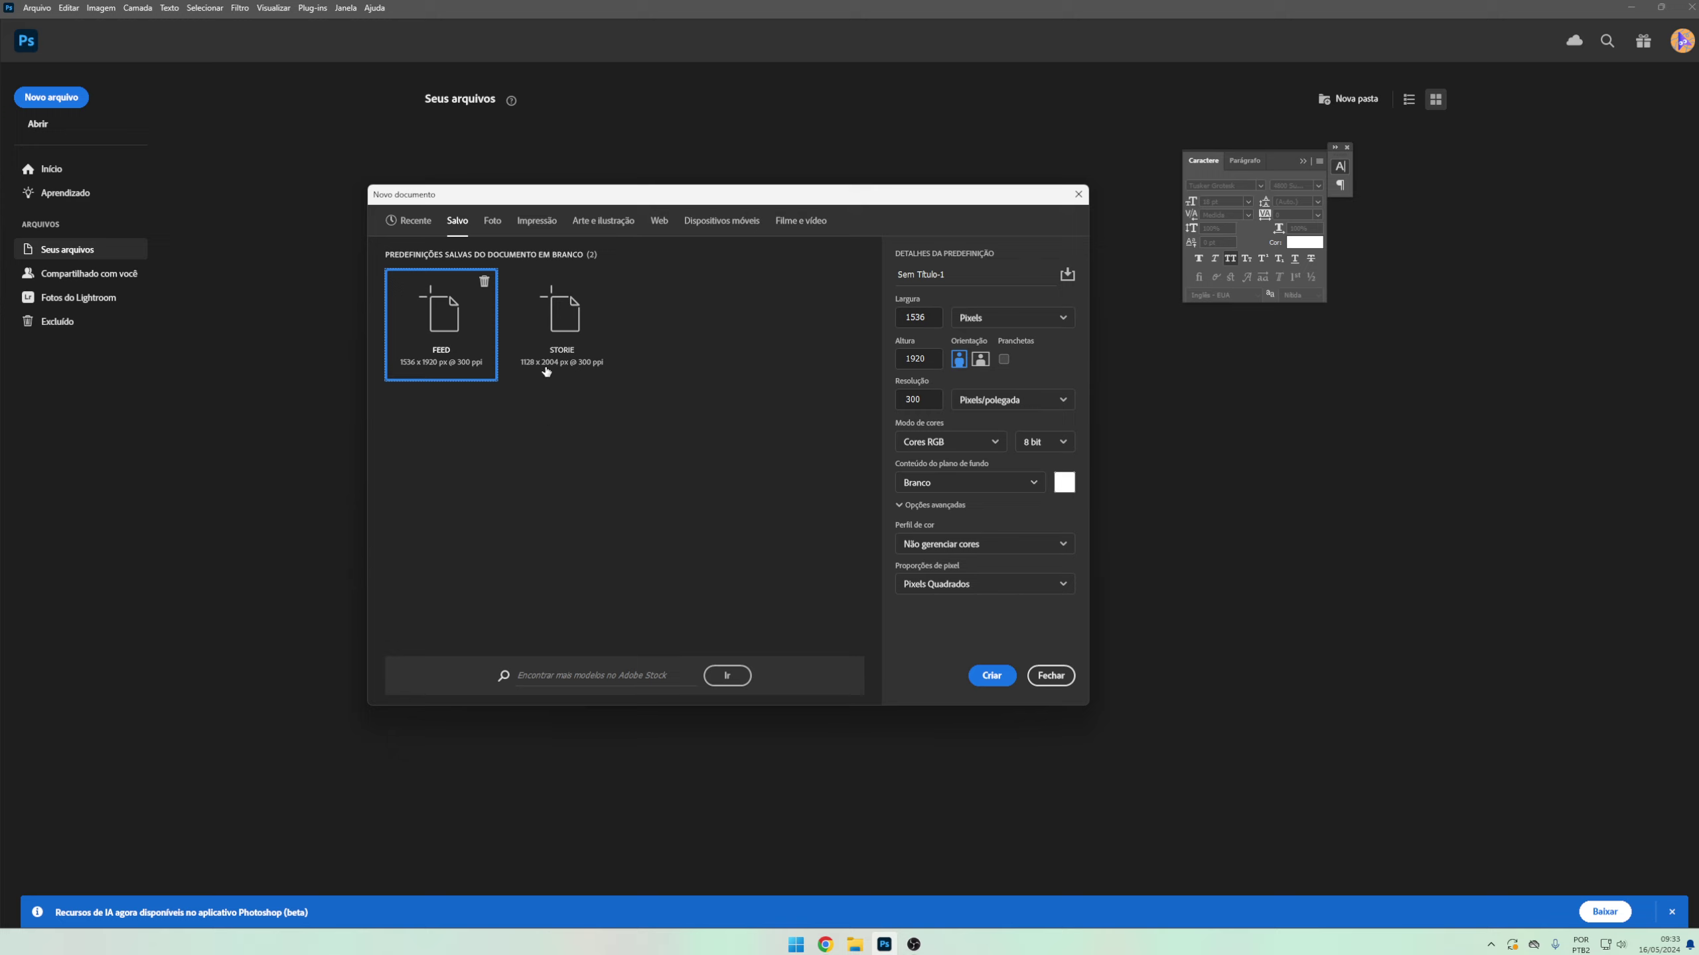
click(545, 371)
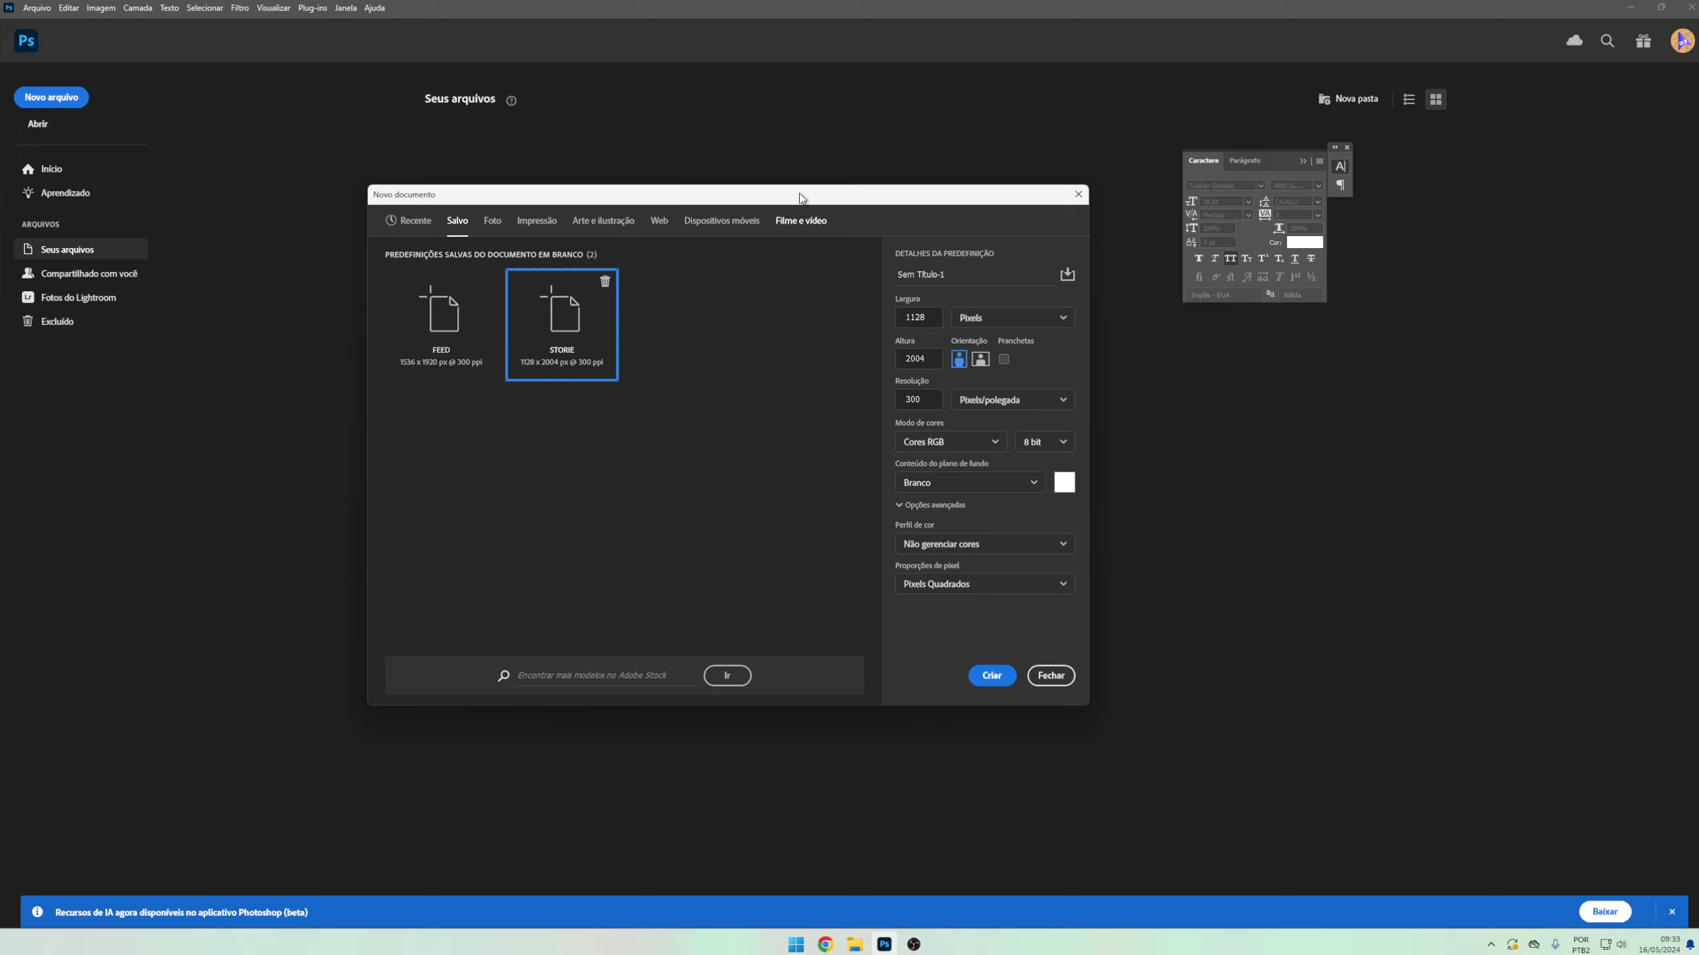
drag(801, 198, 740, 171)
click(932, 649)
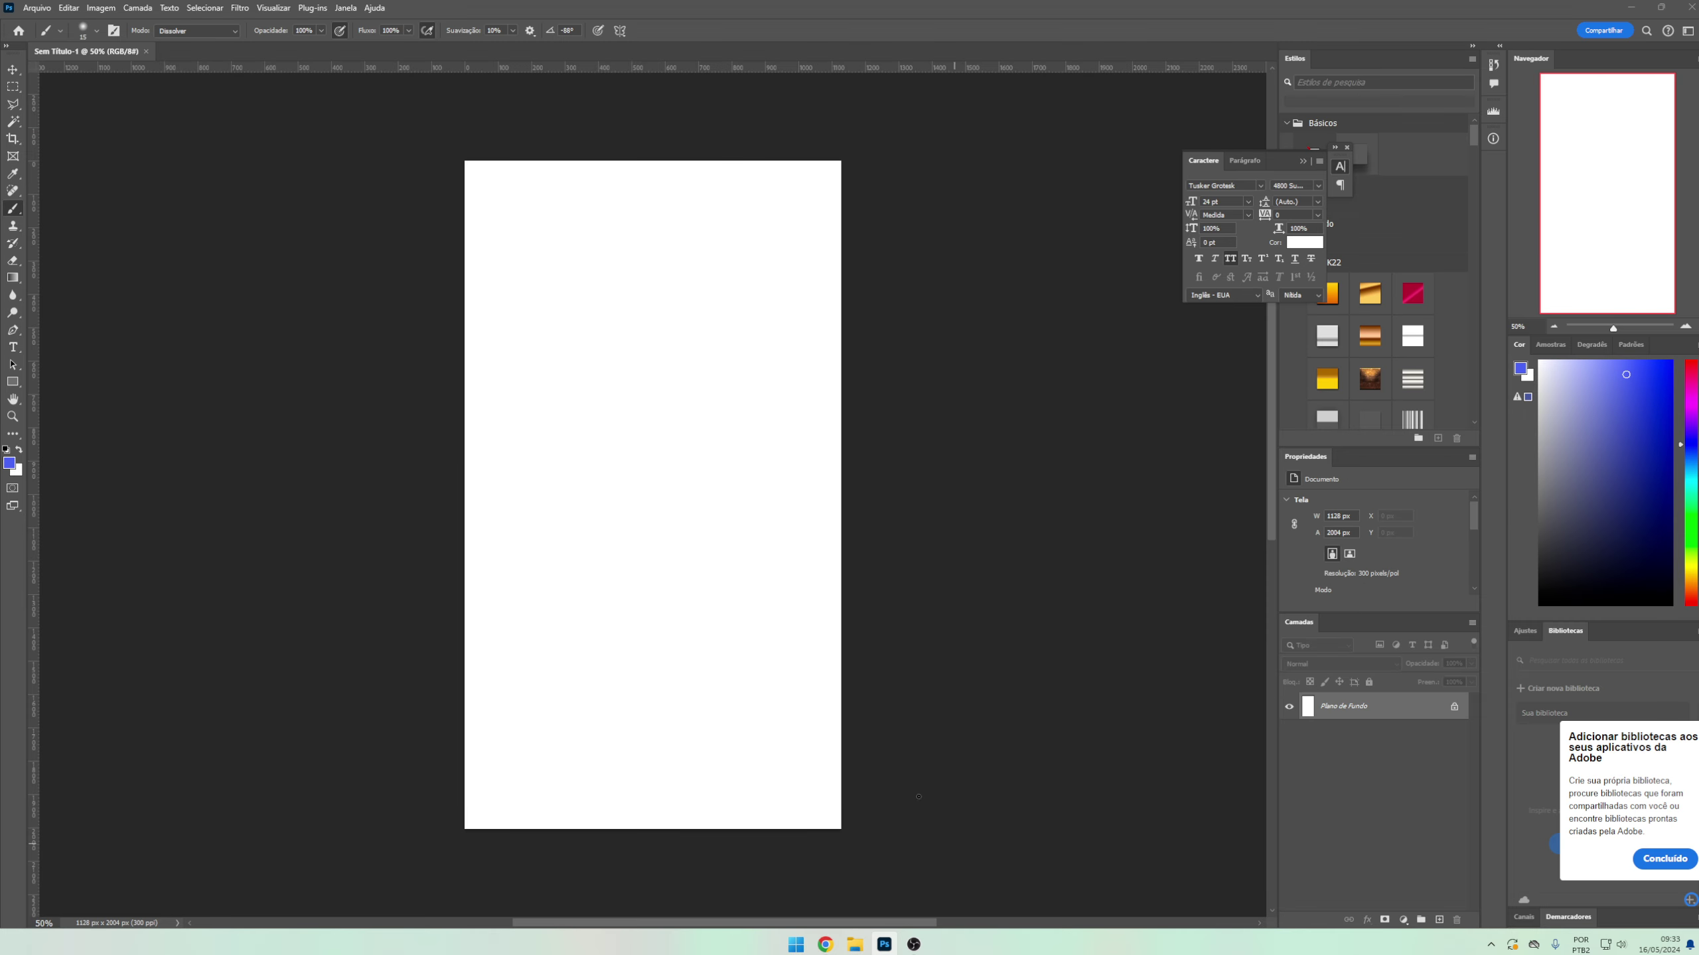
- Make an extra 1080×1920 document, close it, and switch to the Move tool
click(37, 8)
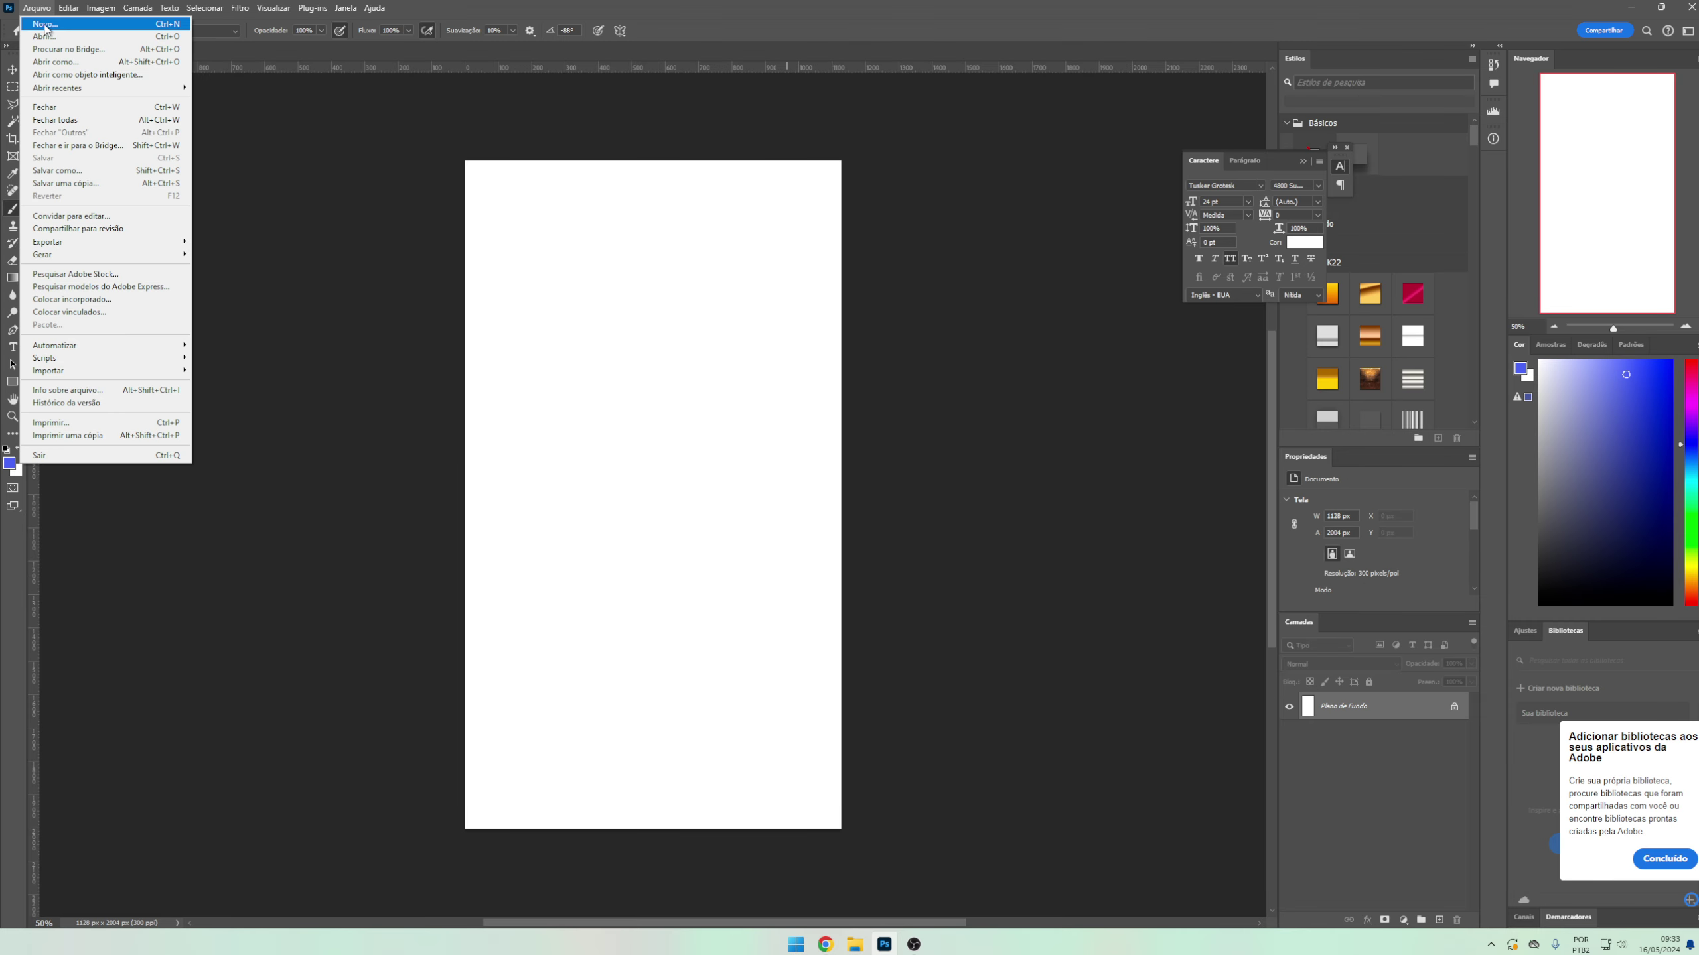
text(1080)
key(Tab)
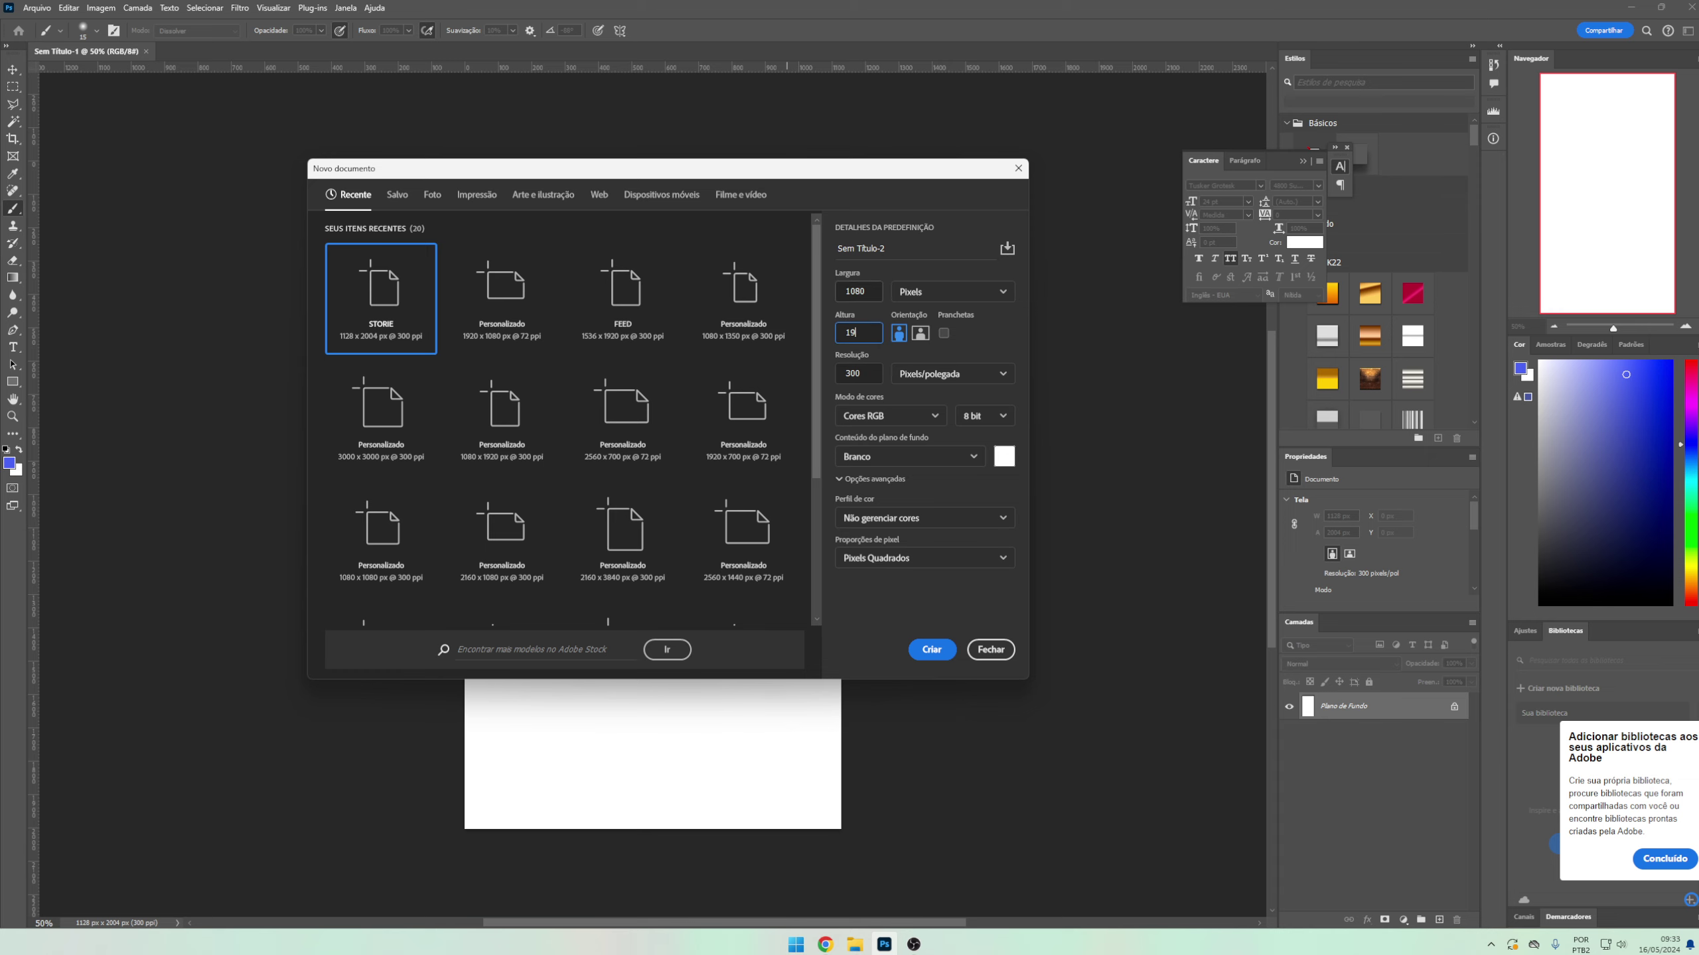
text(1920)
key(Return)
click(87, 51)
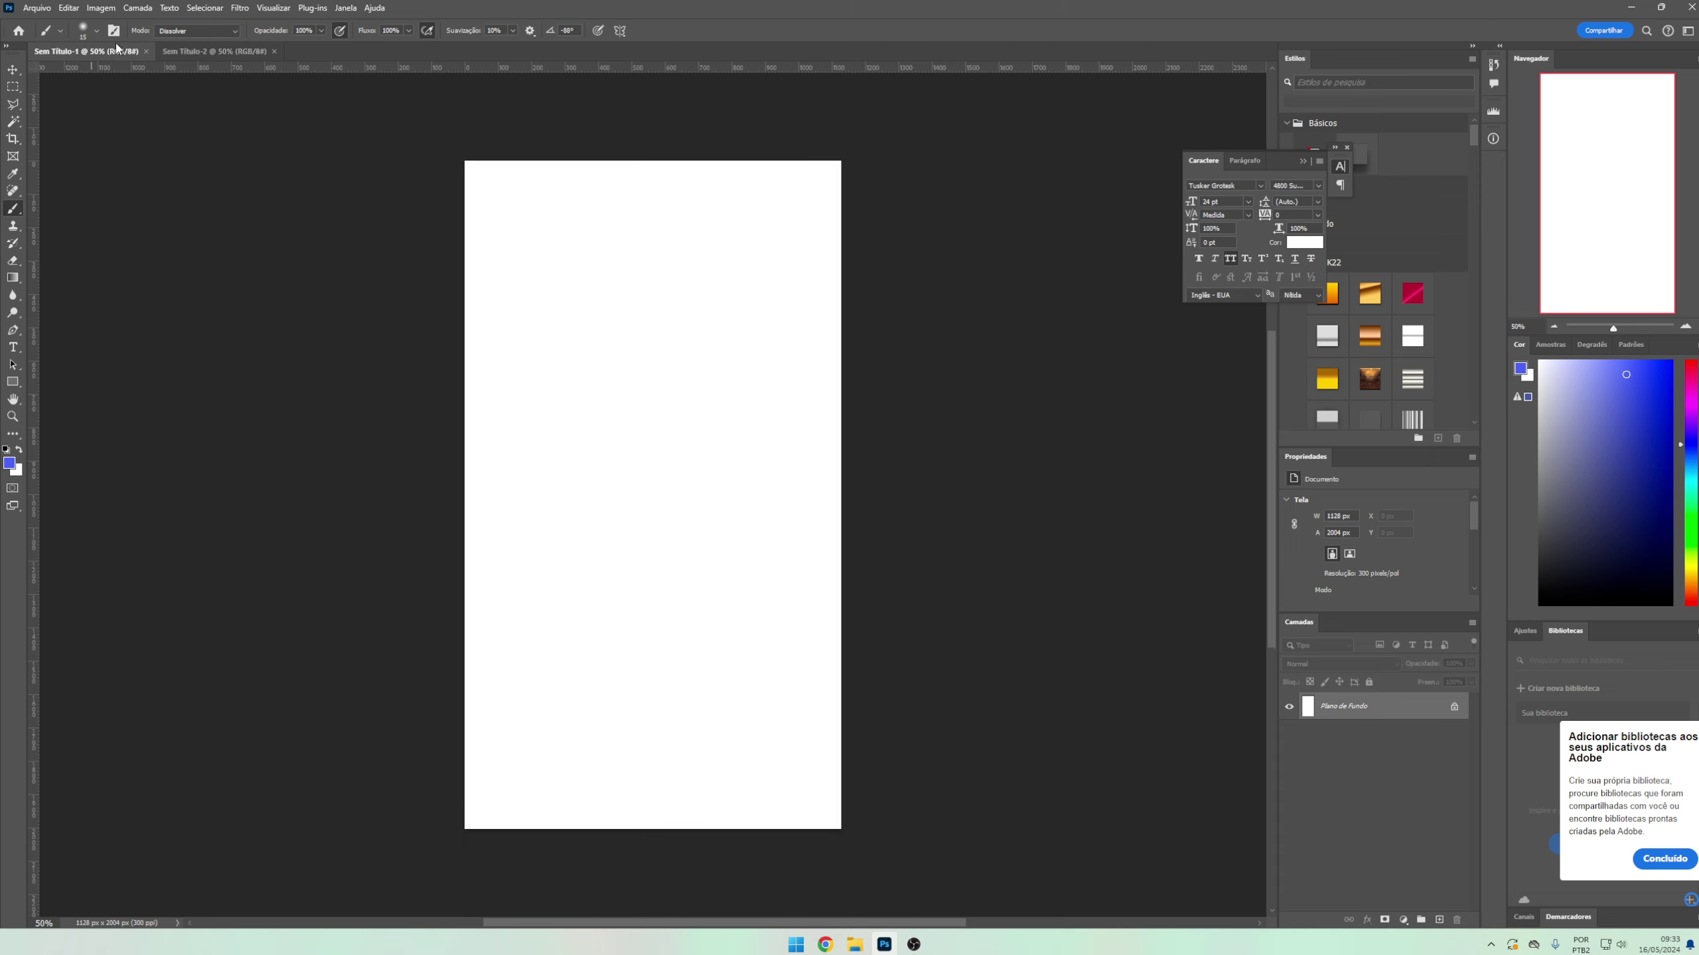
key(v)
click(215, 51)
click(274, 51)
scroll(675, 549, up, 1)
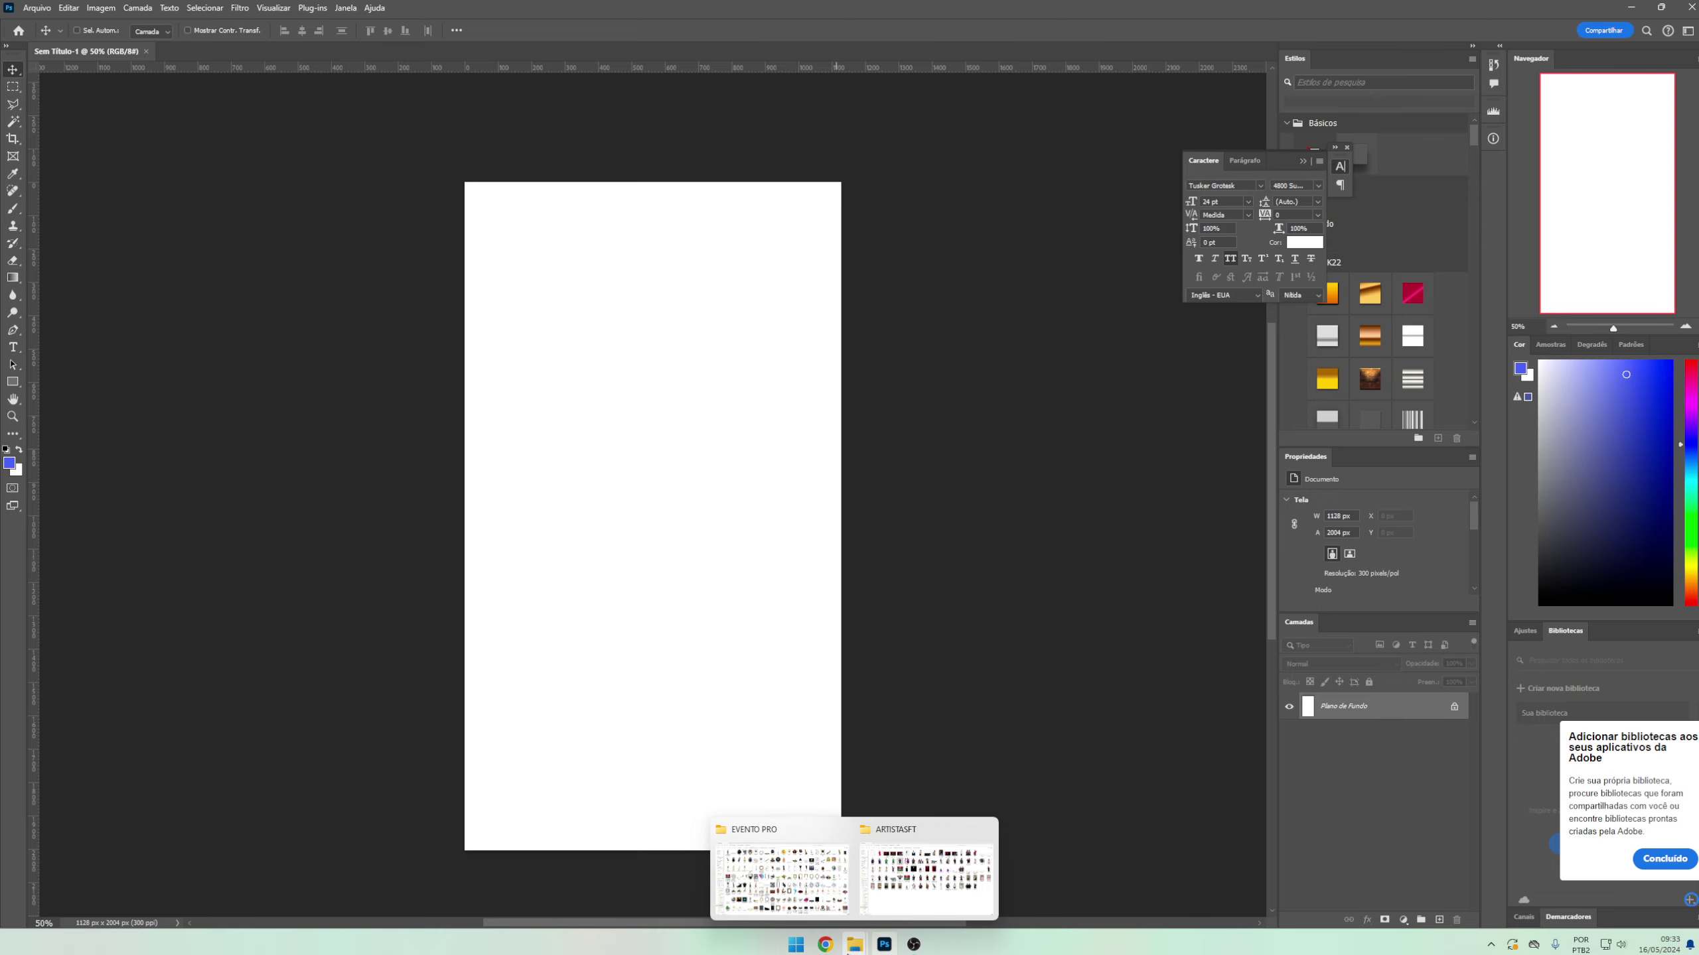
- Open the ARTISTASFT artist-photo folder and load the Yandex homepage in Chrome
click(816, 910)
click(869, 910)
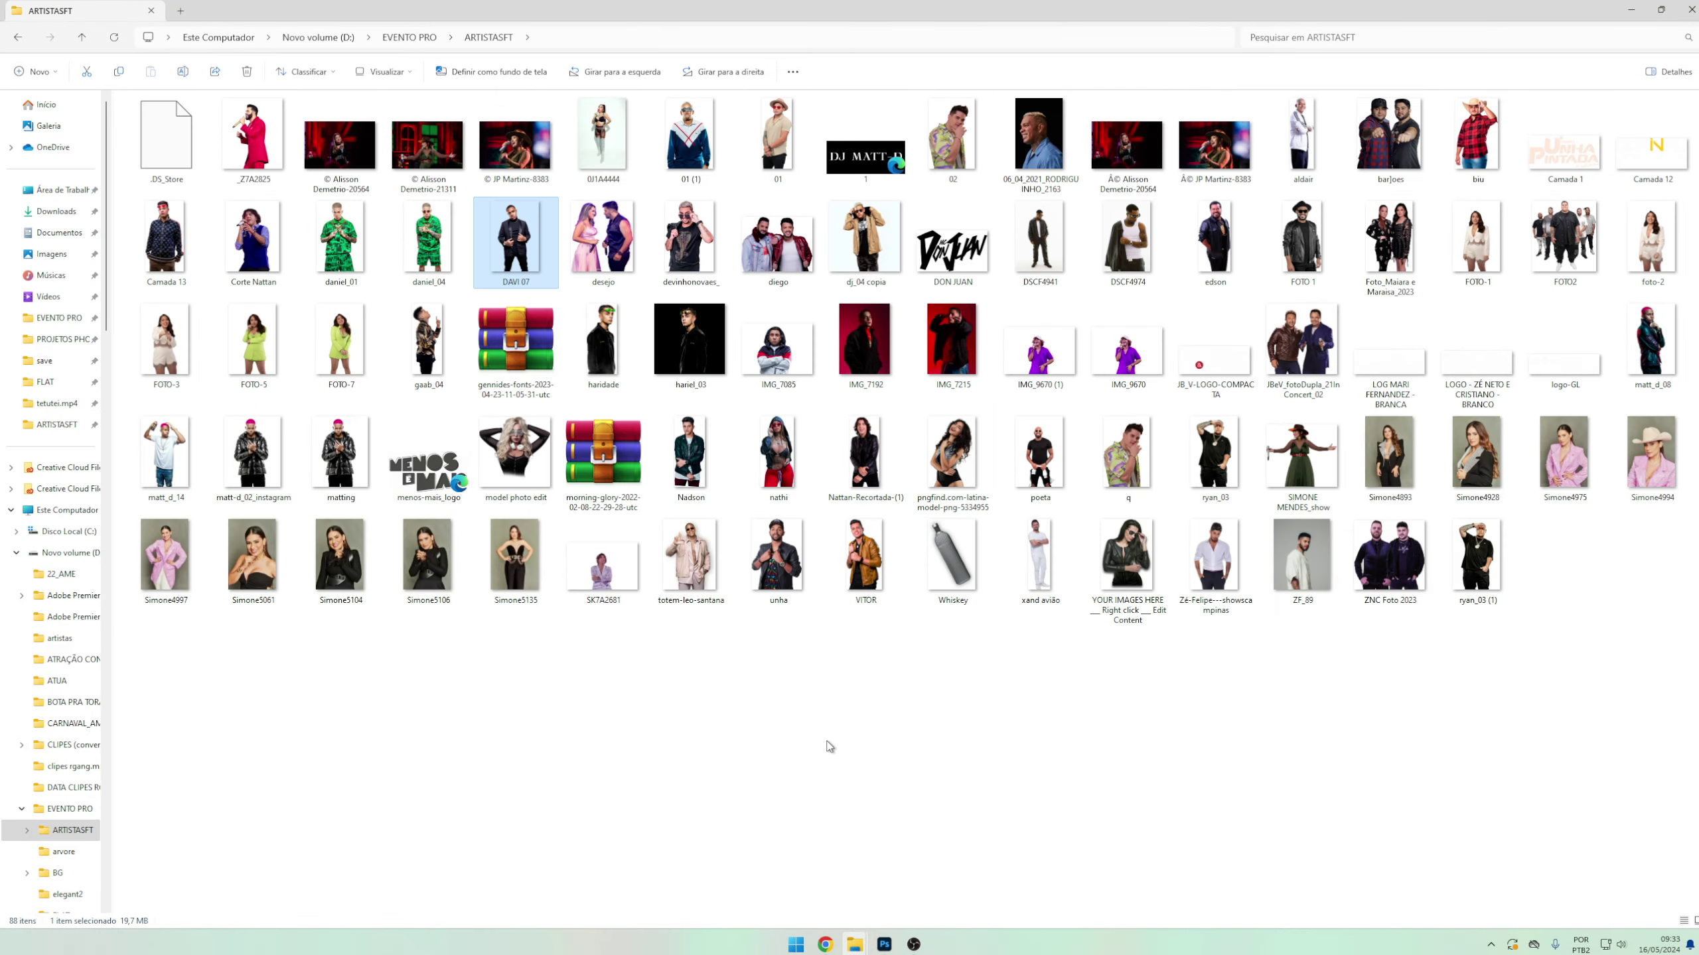
click(824, 944)
click(663, 38)
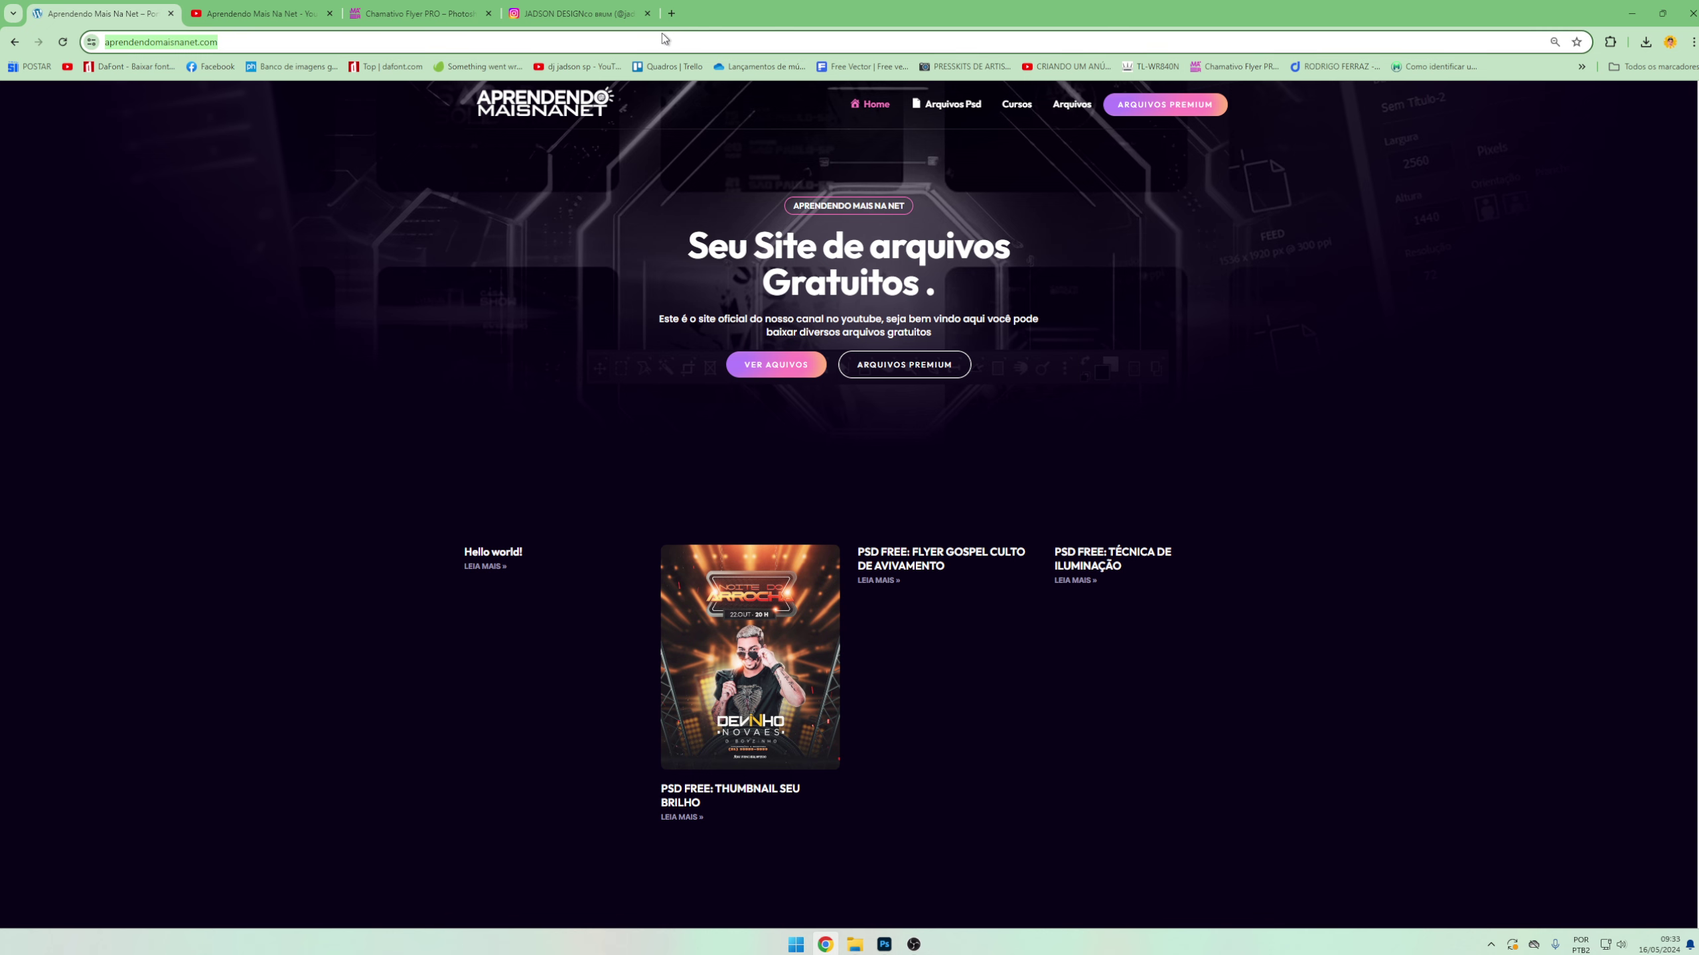
text(yandex)
key(Return)
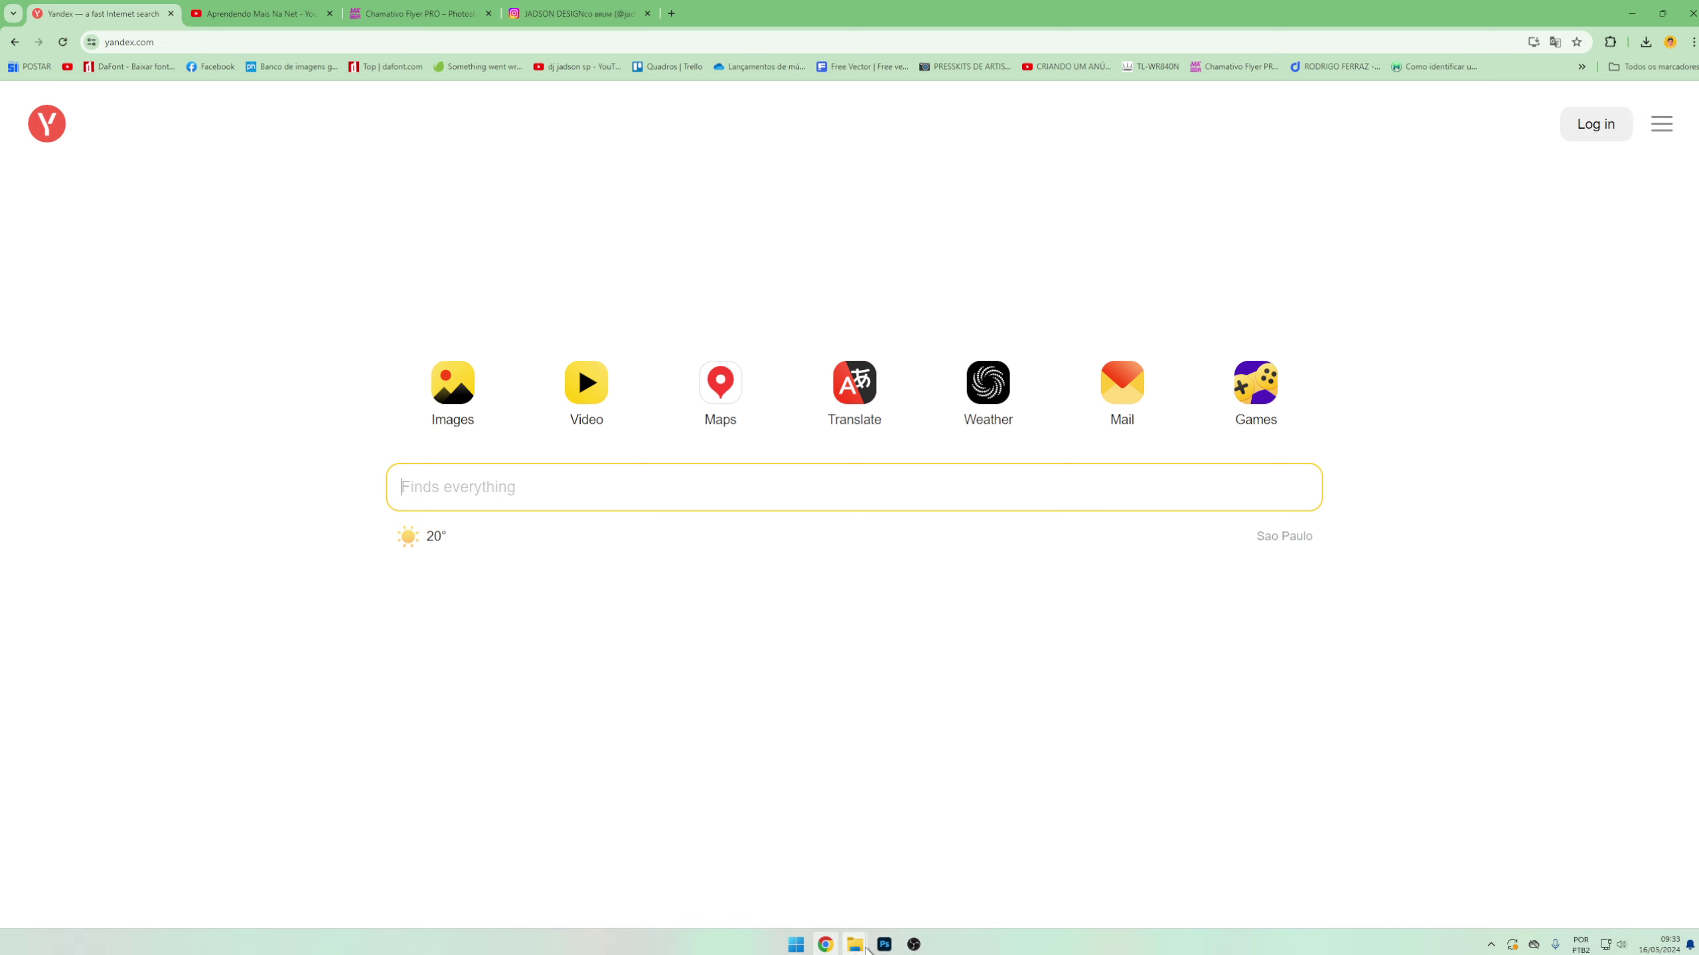
mouse_move(854, 945)
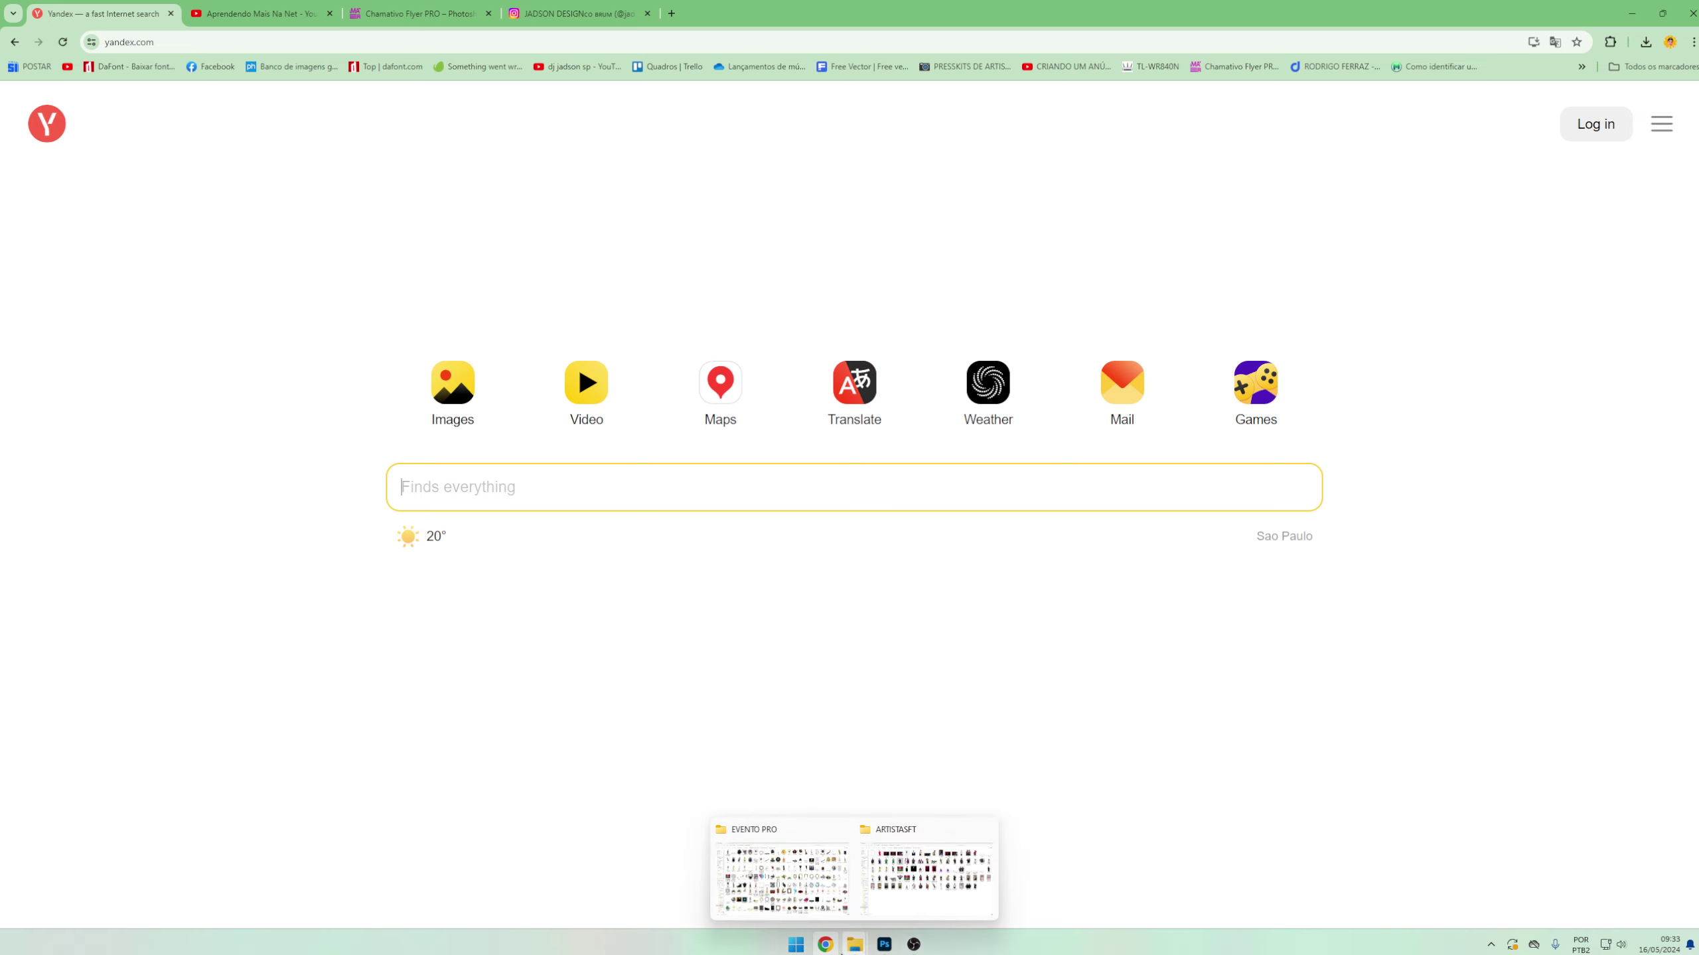
click(896, 856)
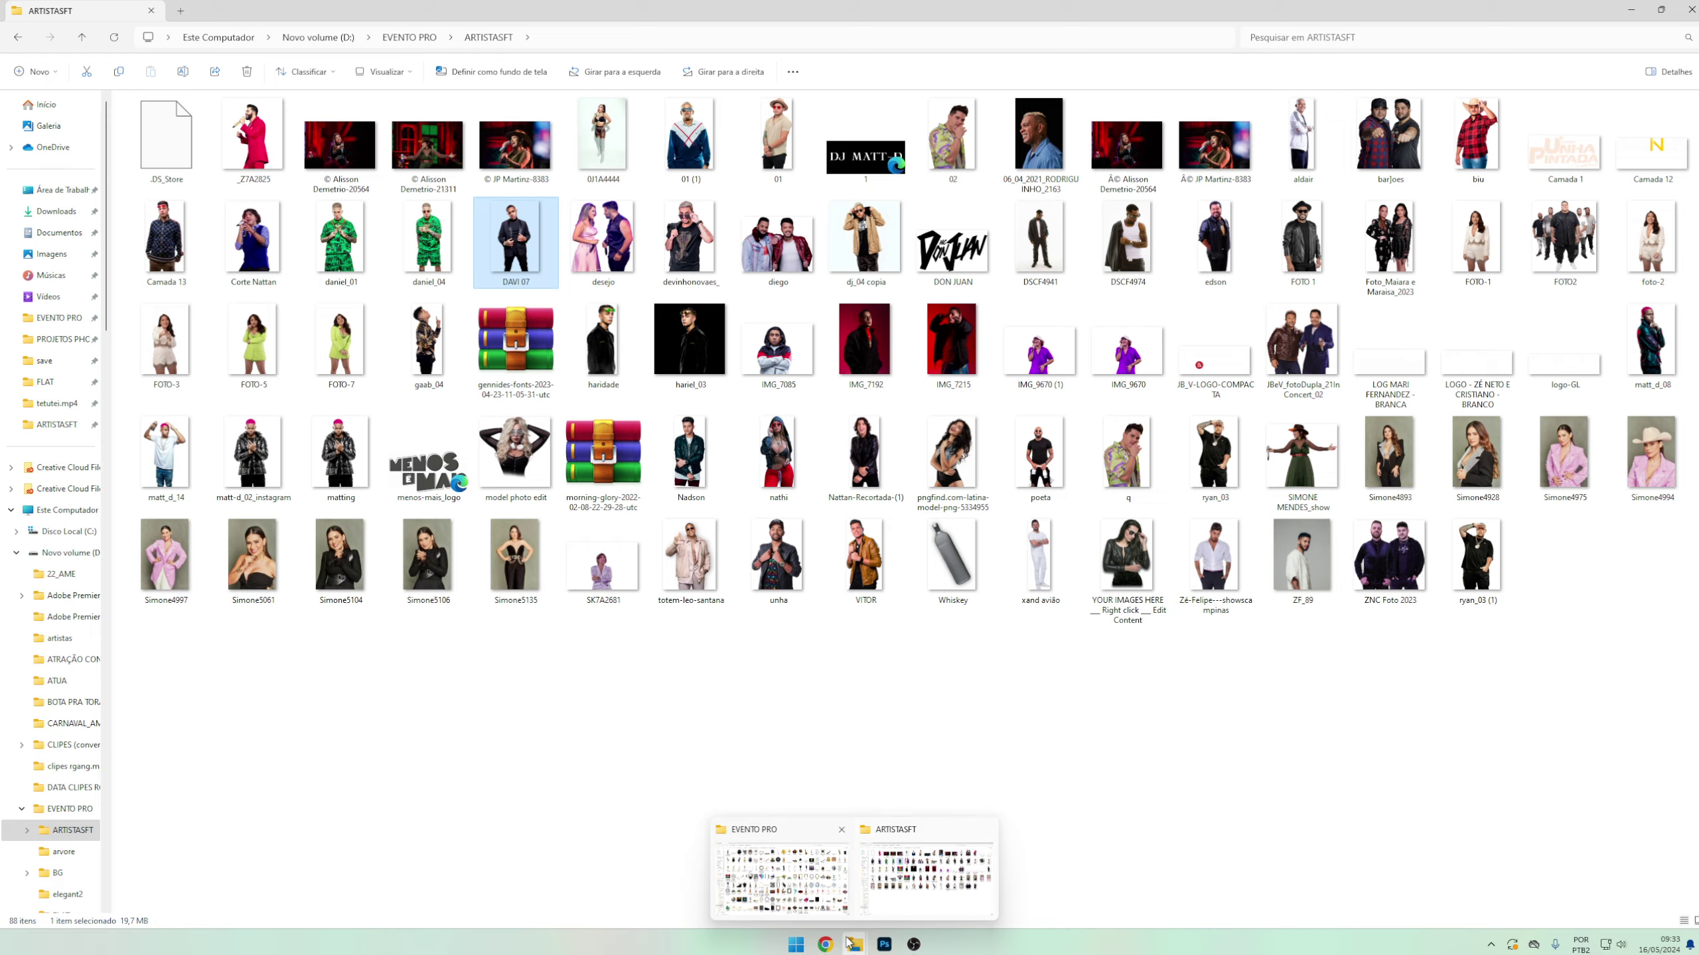
click(875, 949)
- Search Yandex Images for 'raios overlay'
click(824, 944)
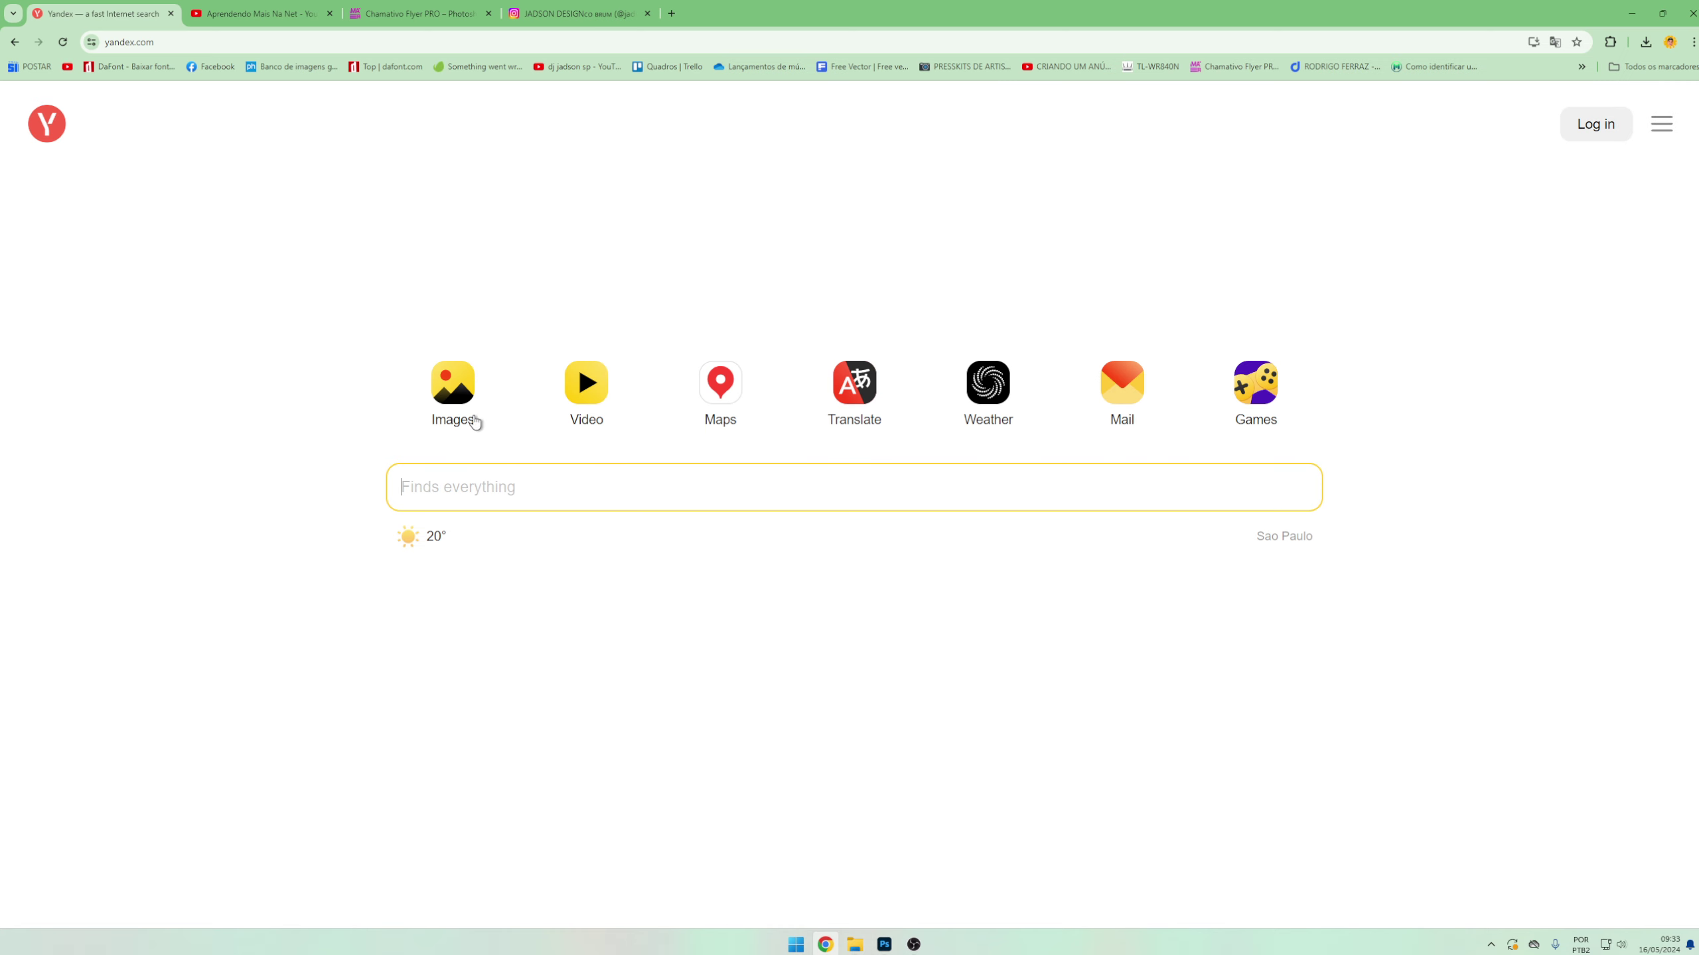
click(469, 418)
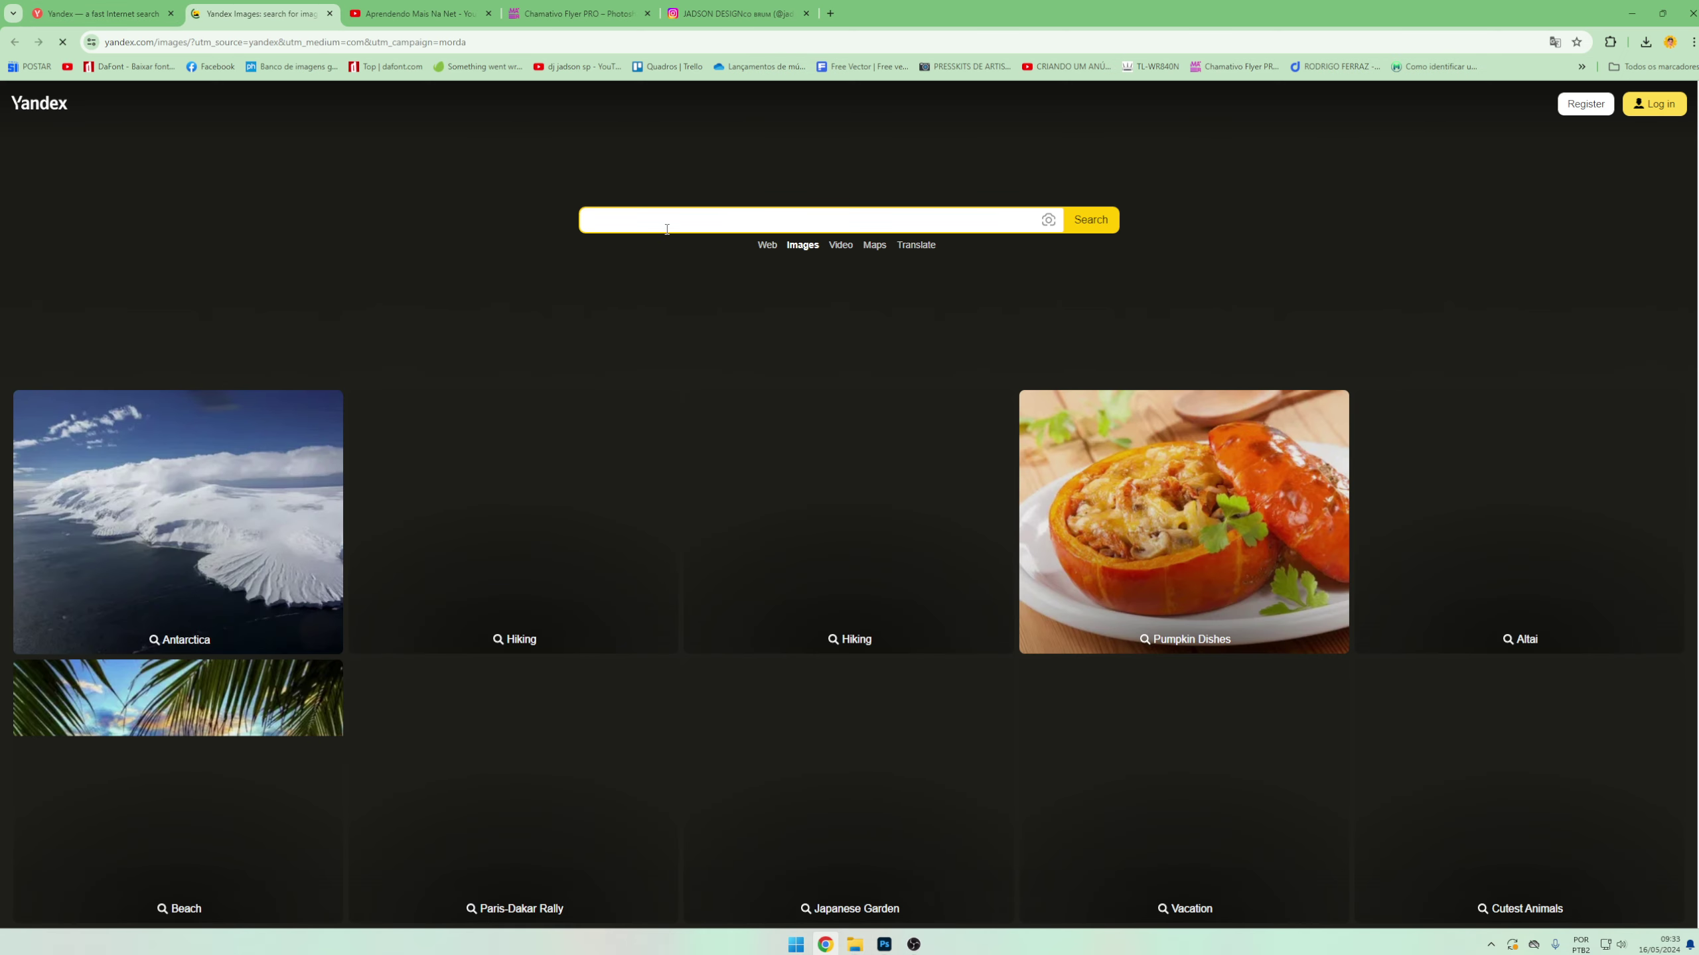
click(667, 229)
text(raios o)
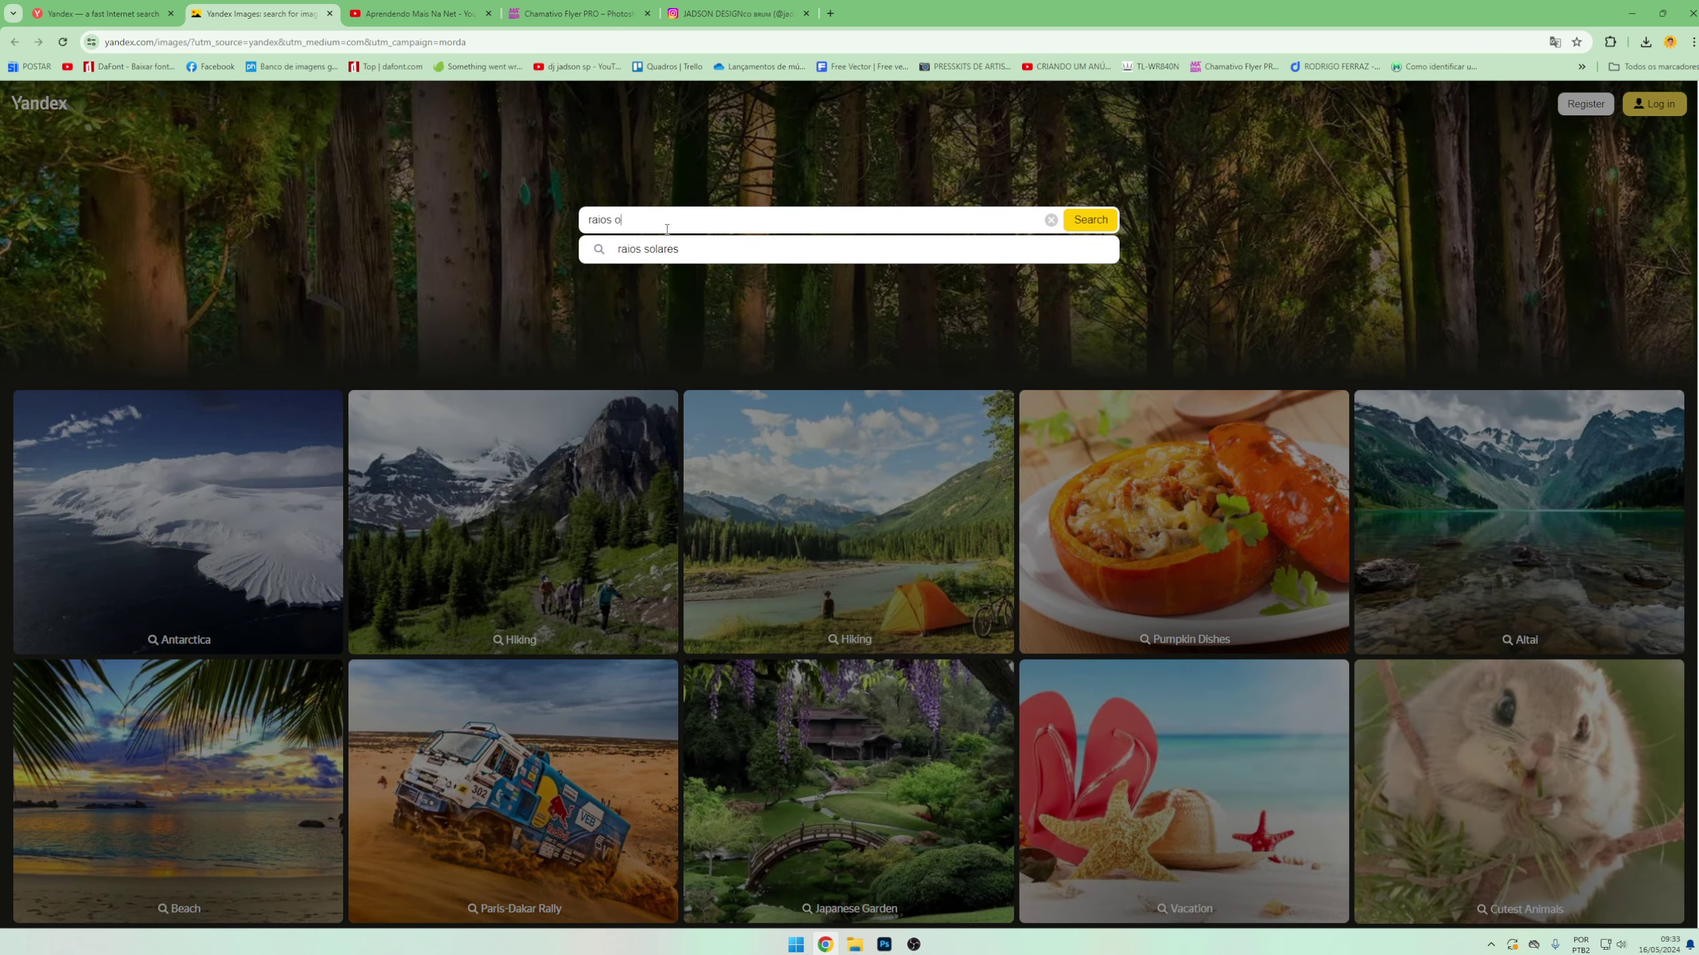
text(verlay)
key(Return)
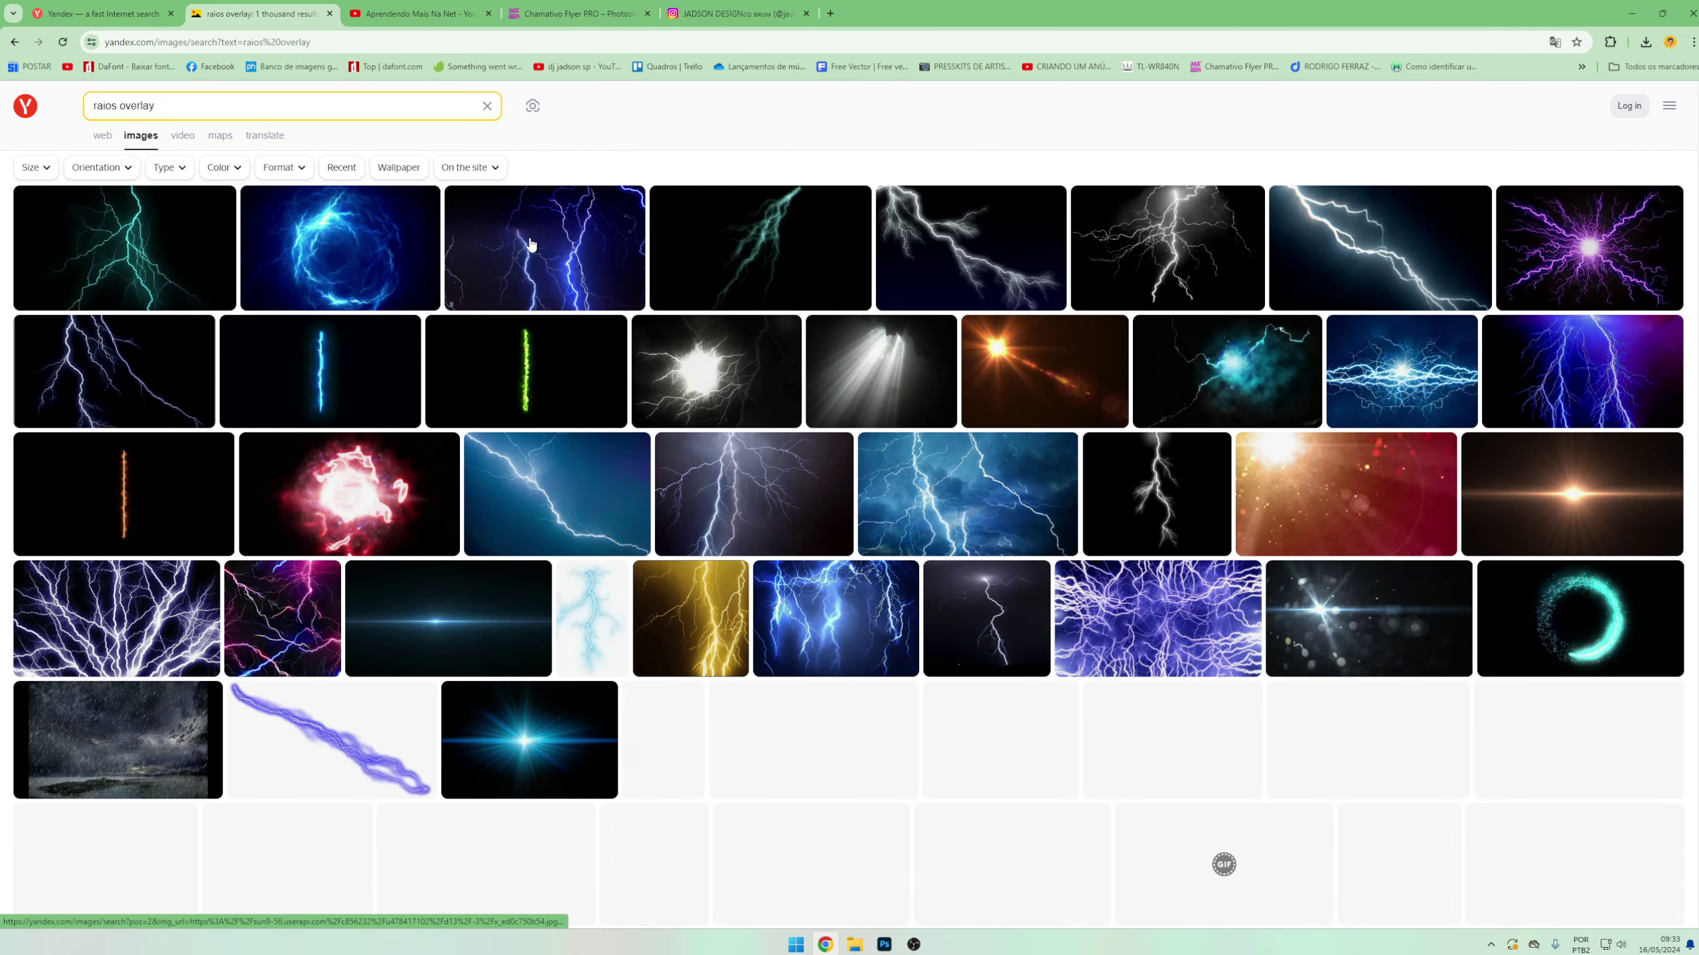
- Copy the third blue lightning image and paste it at the top of the flyer
click(544, 250)
right_click(691, 467)
right_click(633, 478)
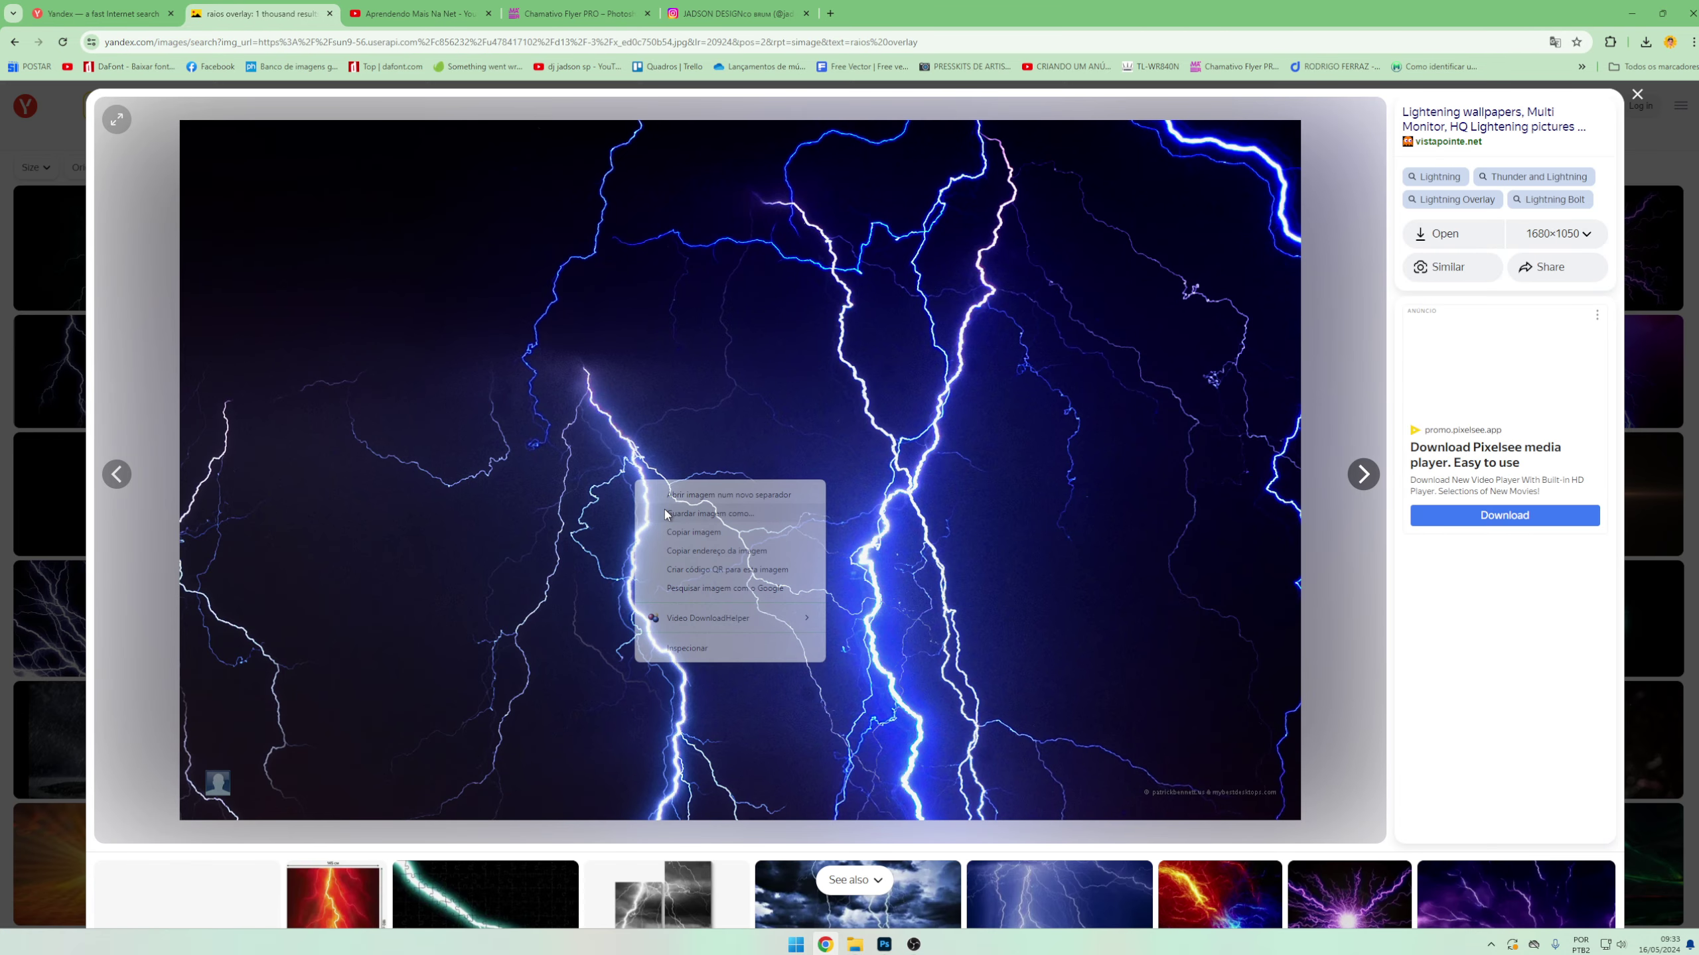
click(726, 542)
click(884, 944)
key(ctrl+v)
drag(728, 754, 728, 595)
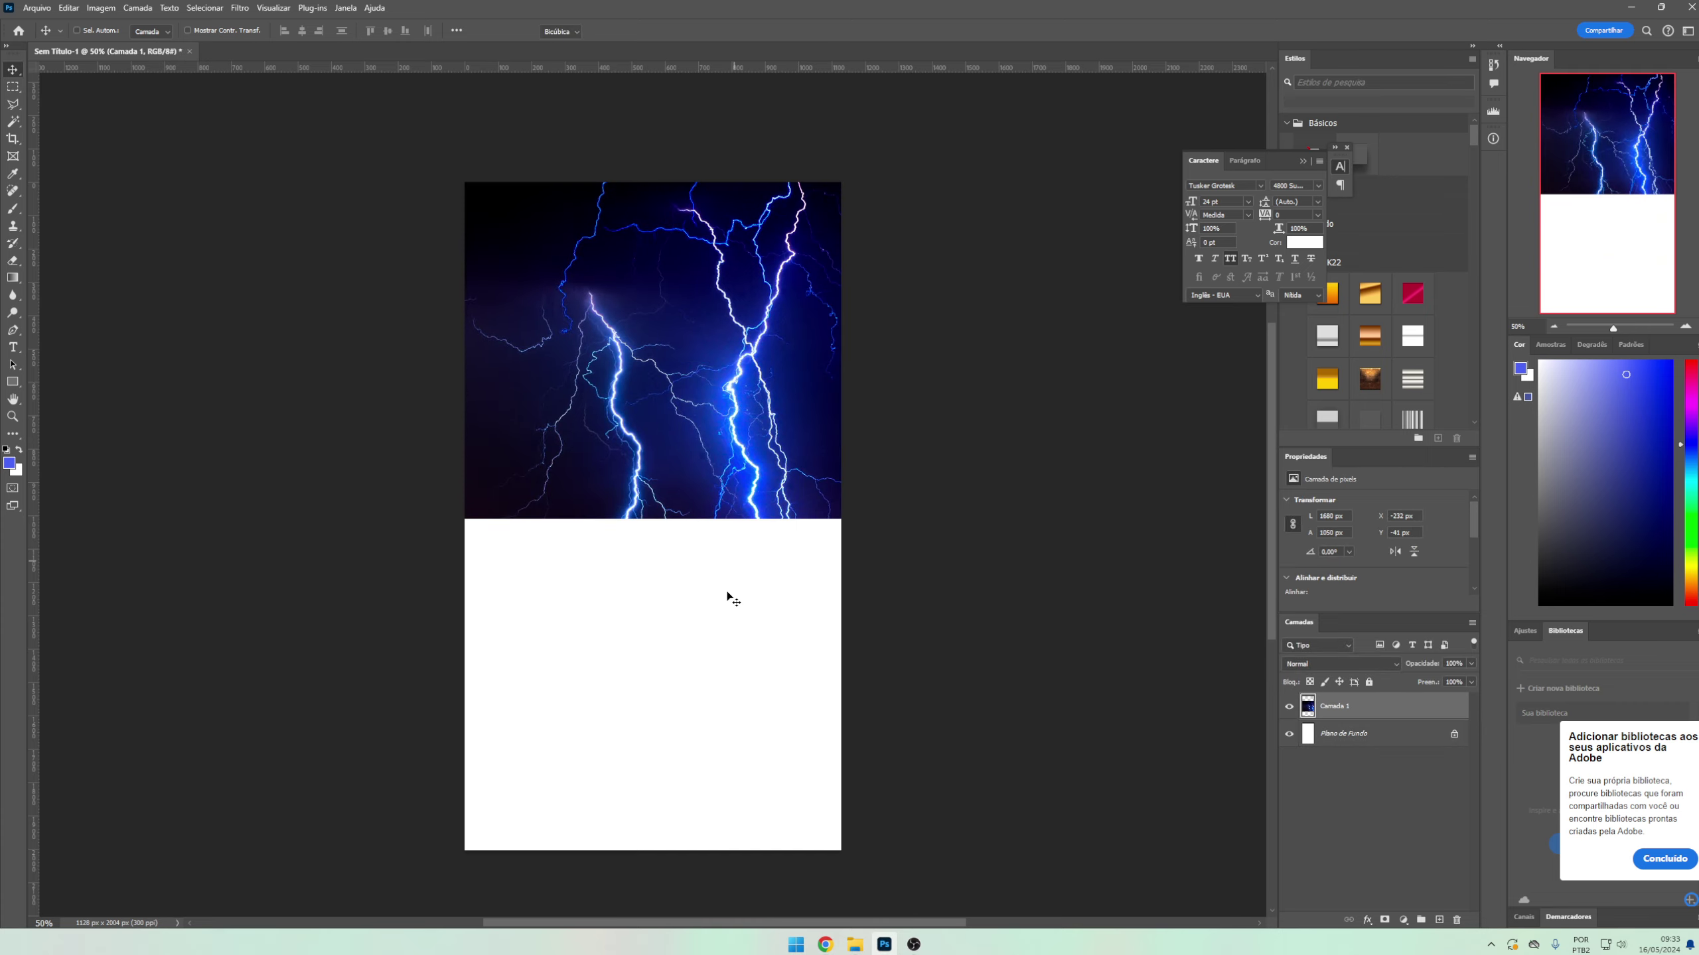
key(ctrl+t)
- Replace the Yandex search query with 'badnd m'
key(alt+Tab)
key(Escape)
click(322, 107)
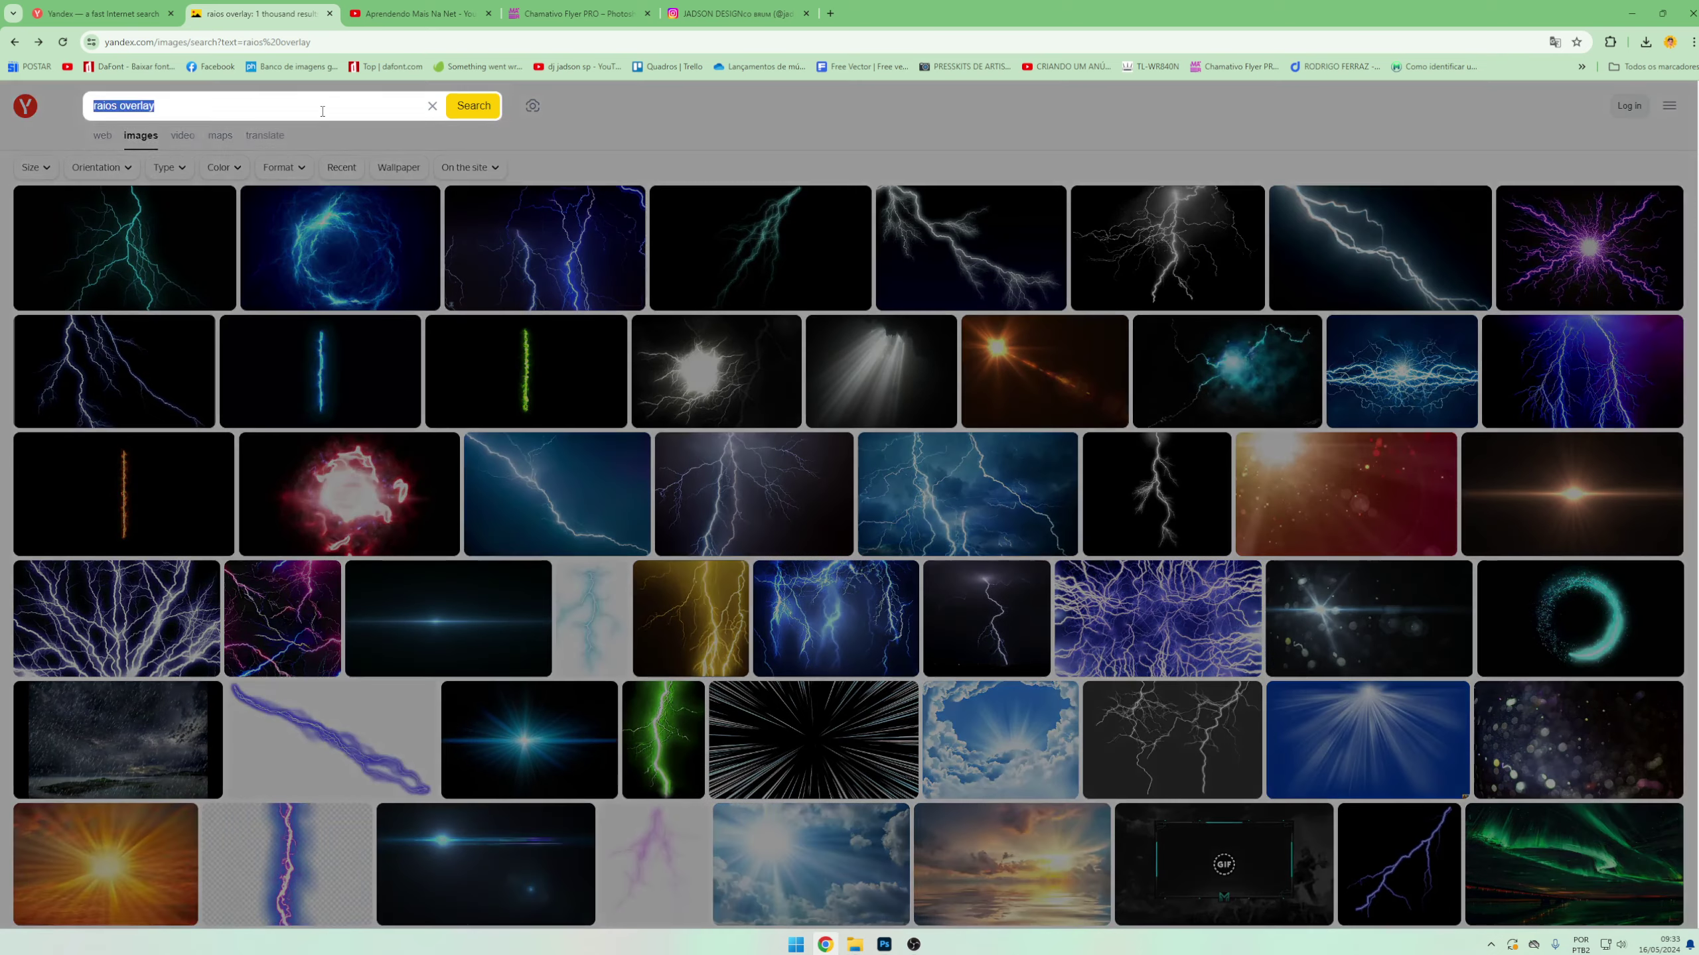
text(bad)
text(nd )
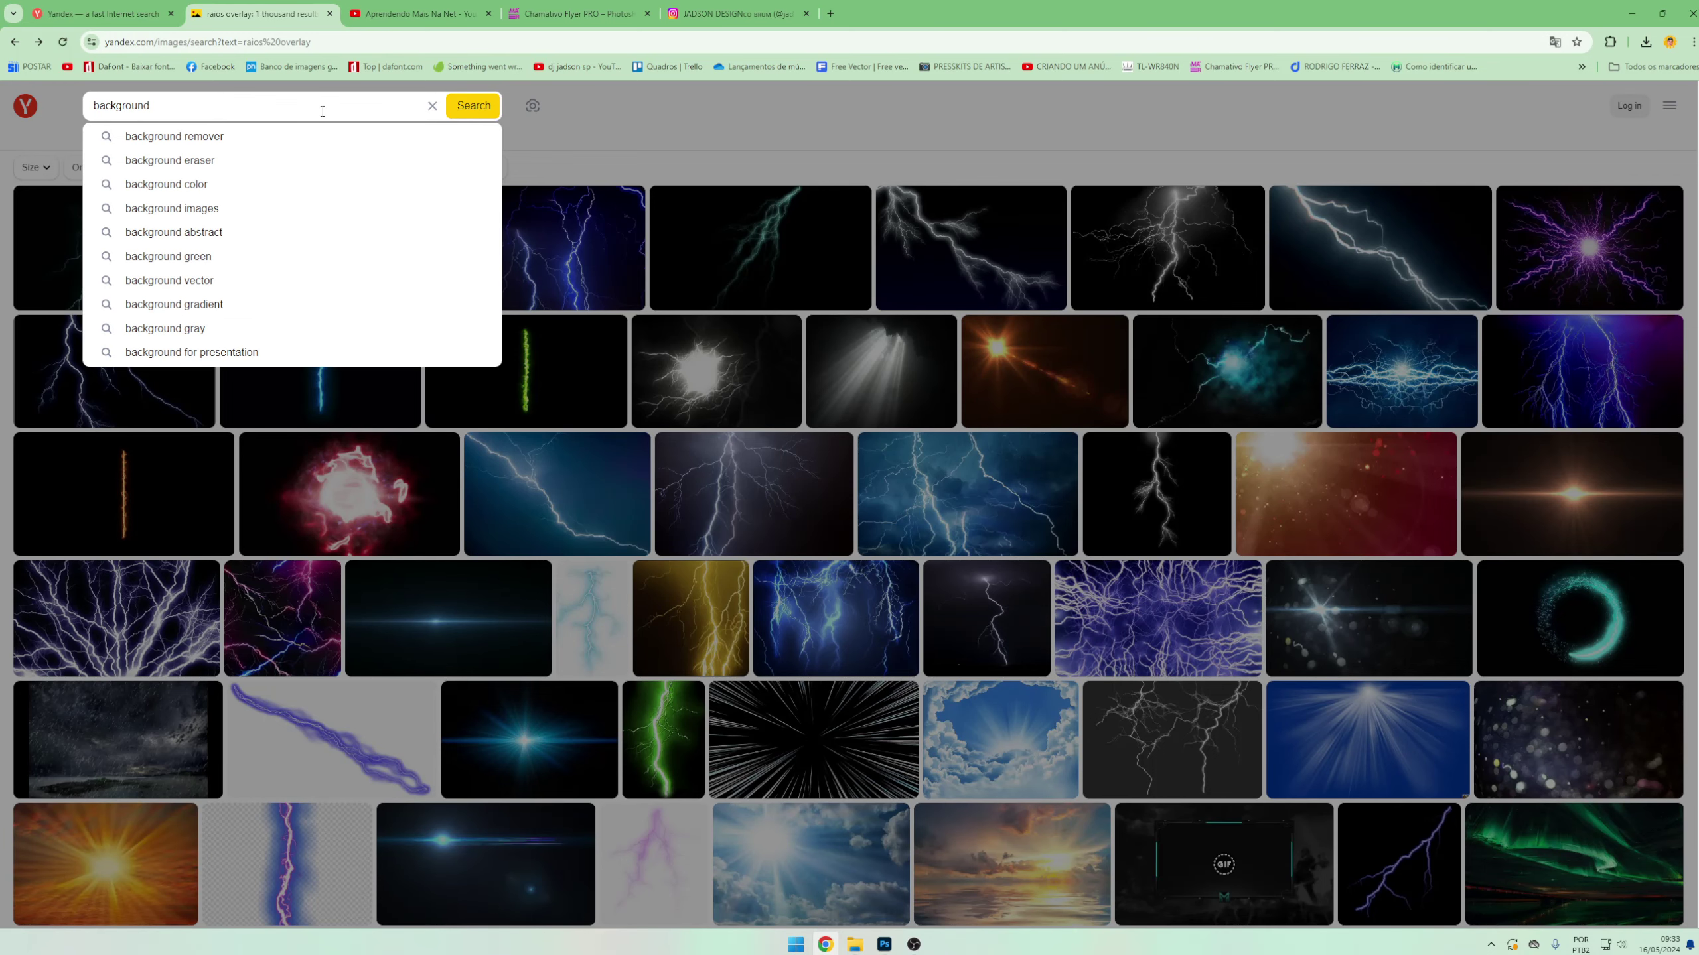
text(mo)
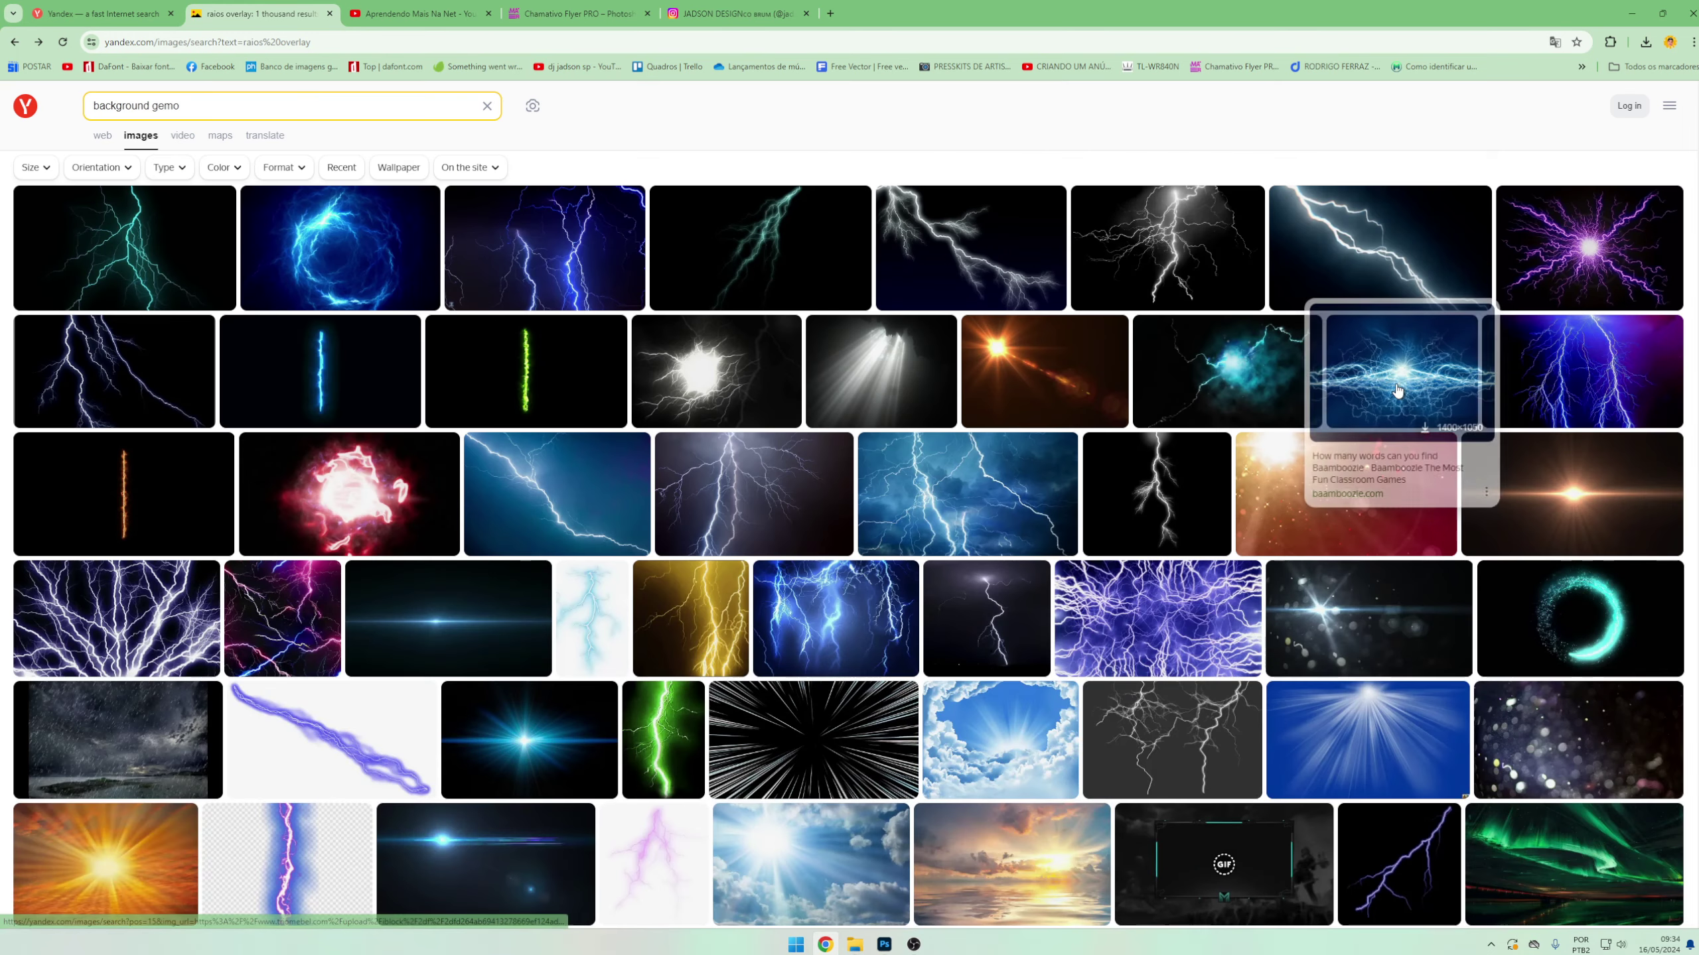
- Copy the blue electricity image and paste it into the flyer below the first lightning
click(1400, 401)
right_click(599, 630)
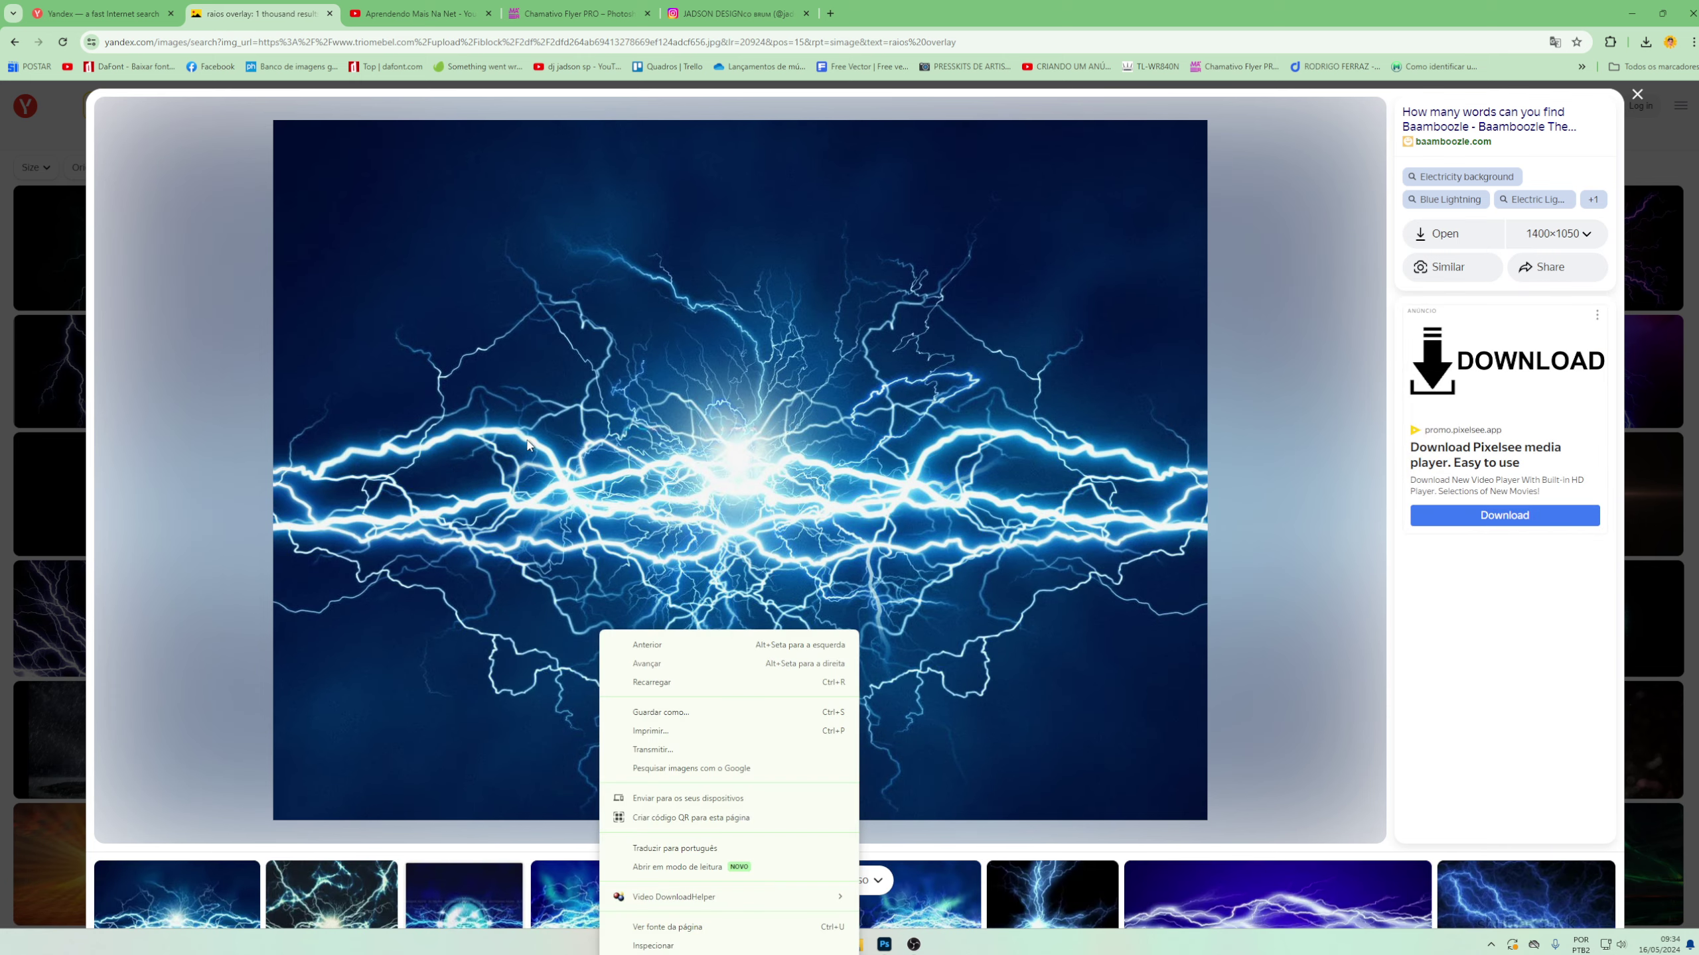
right_click(528, 445)
click(569, 495)
click(884, 944)
key(ctrl+v)
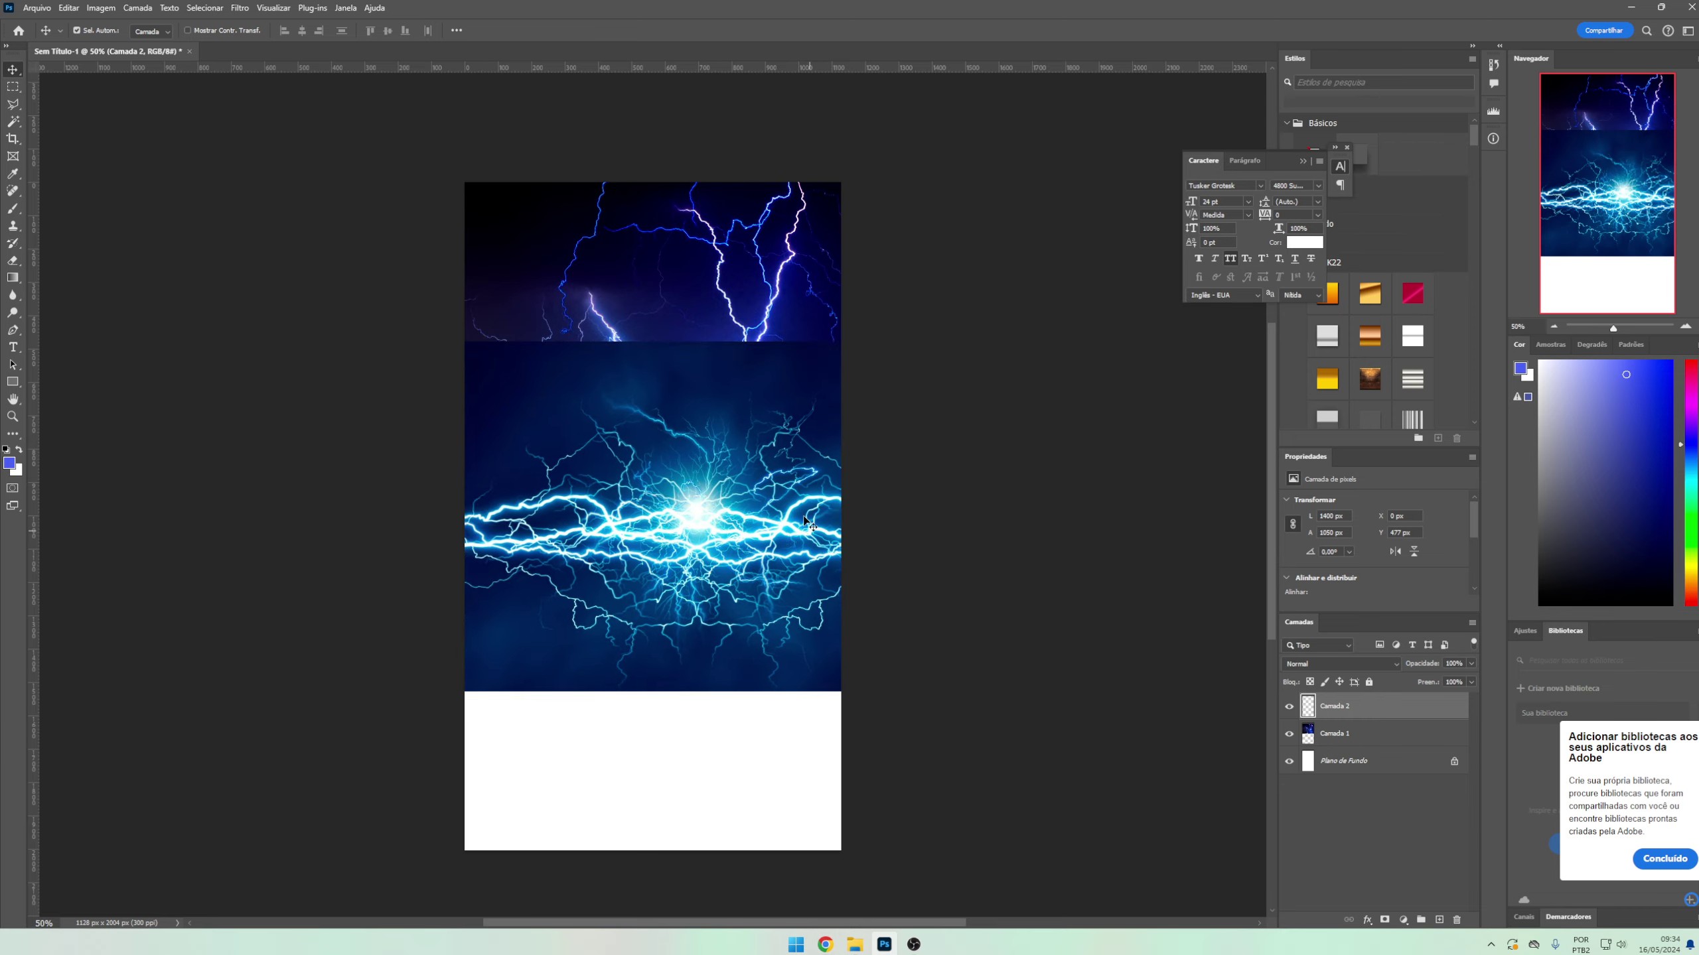
drag(806, 522, 806, 569)
key(alt+Tab)
- Search Yandex Images for 'background geometria'
key(Escape)
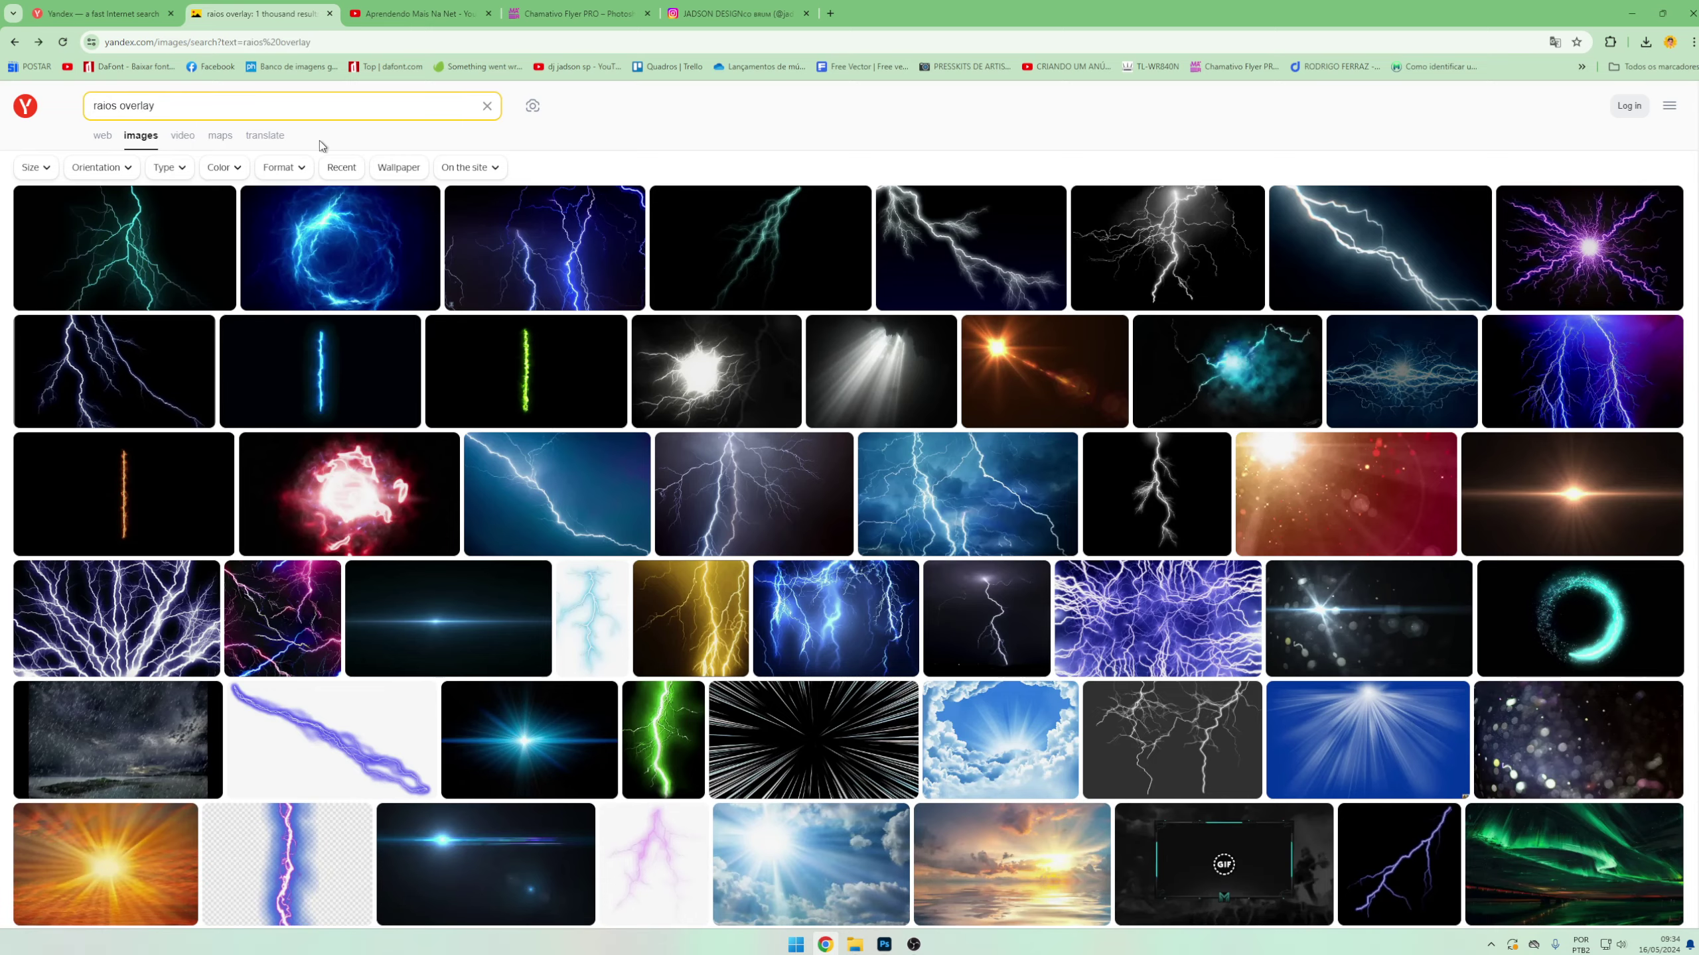
triple_click(317, 105)
text(background)
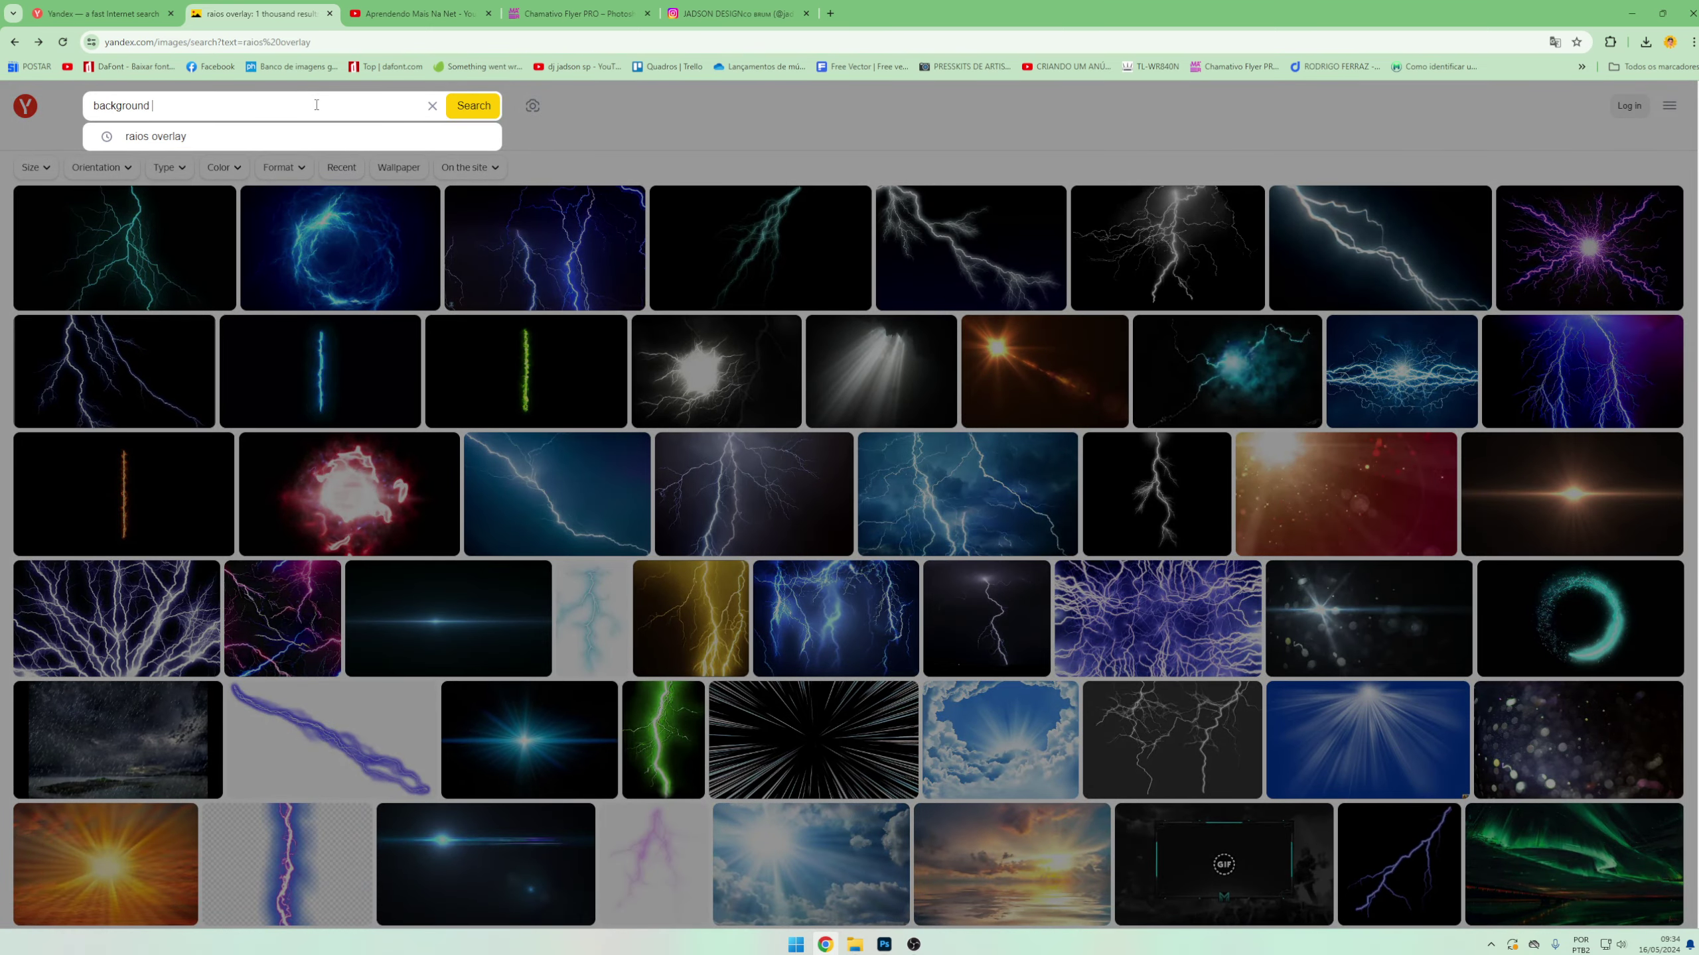
text(a)
key(Return)
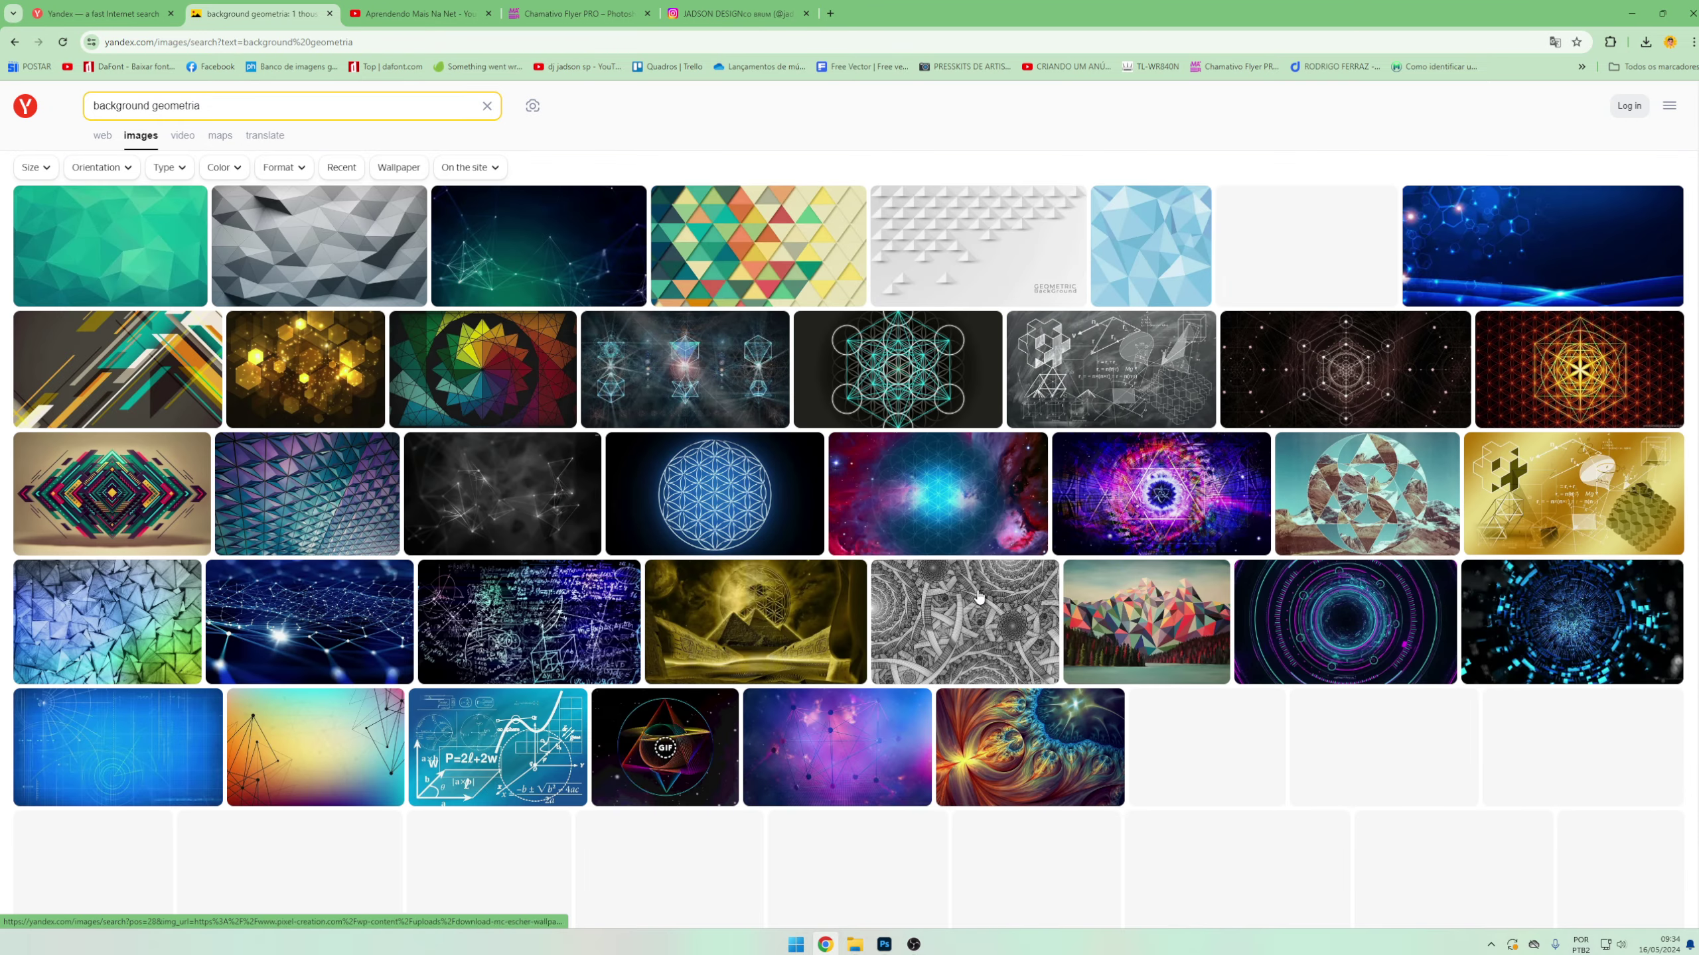
- Copy the green network image and paste it into the flyer as a new layer
click(538, 248)
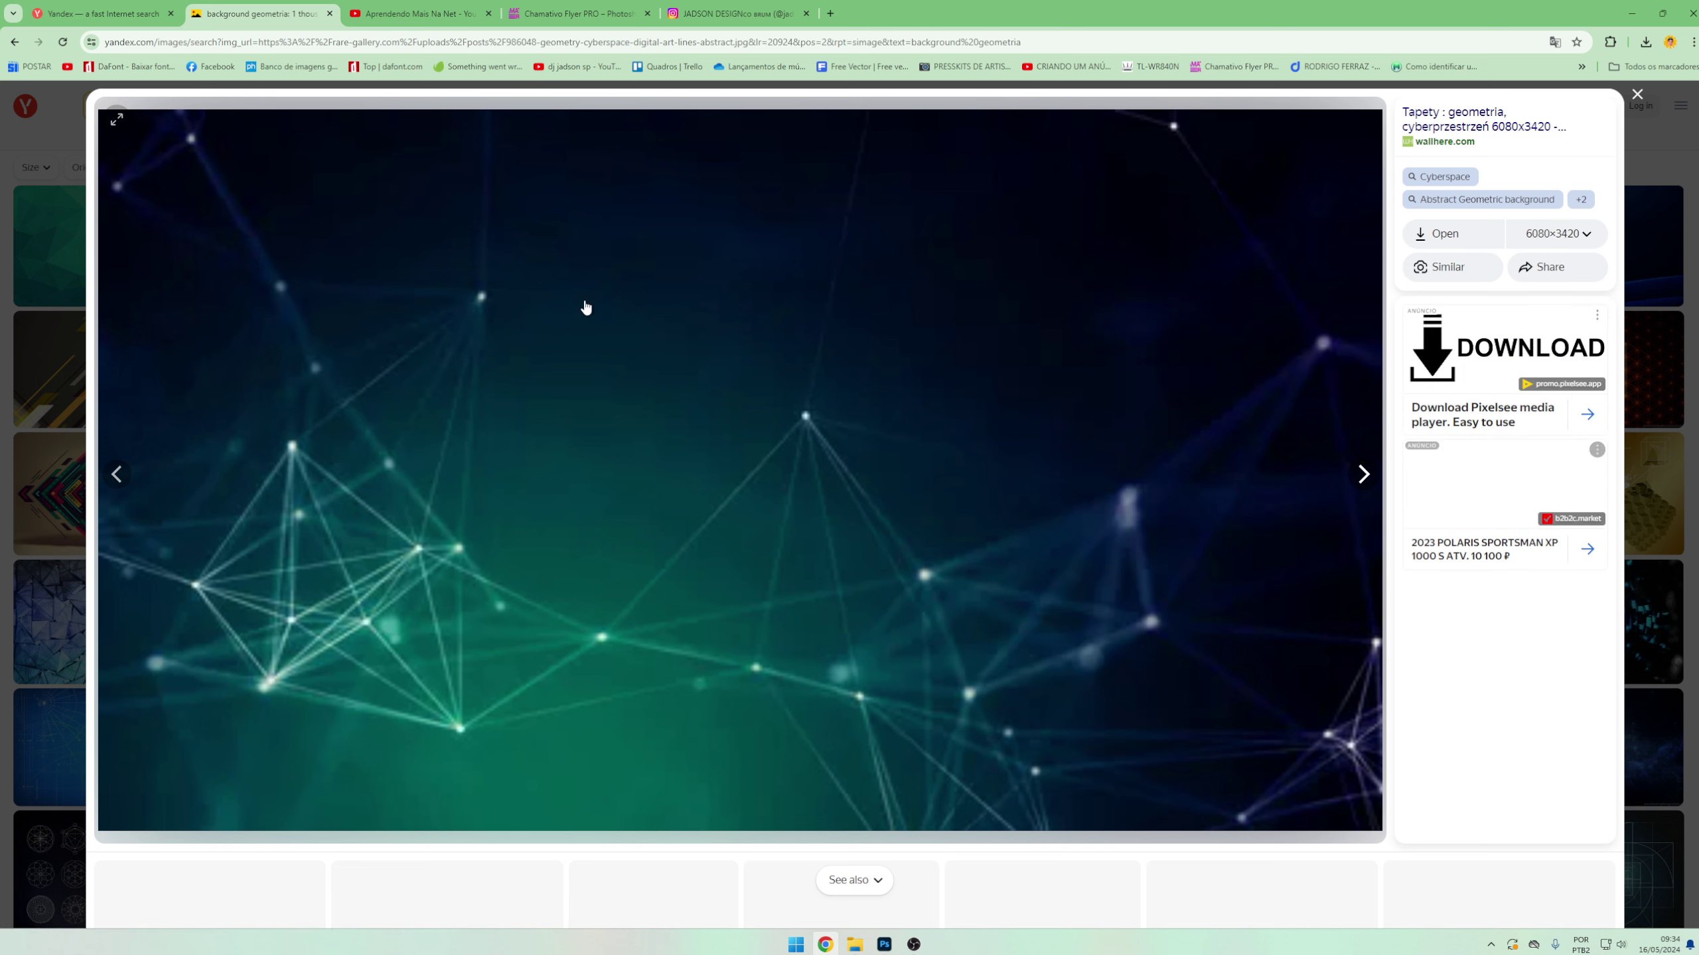
right_click(563, 394)
key(Escape)
right_click(535, 431)
key(Escape)
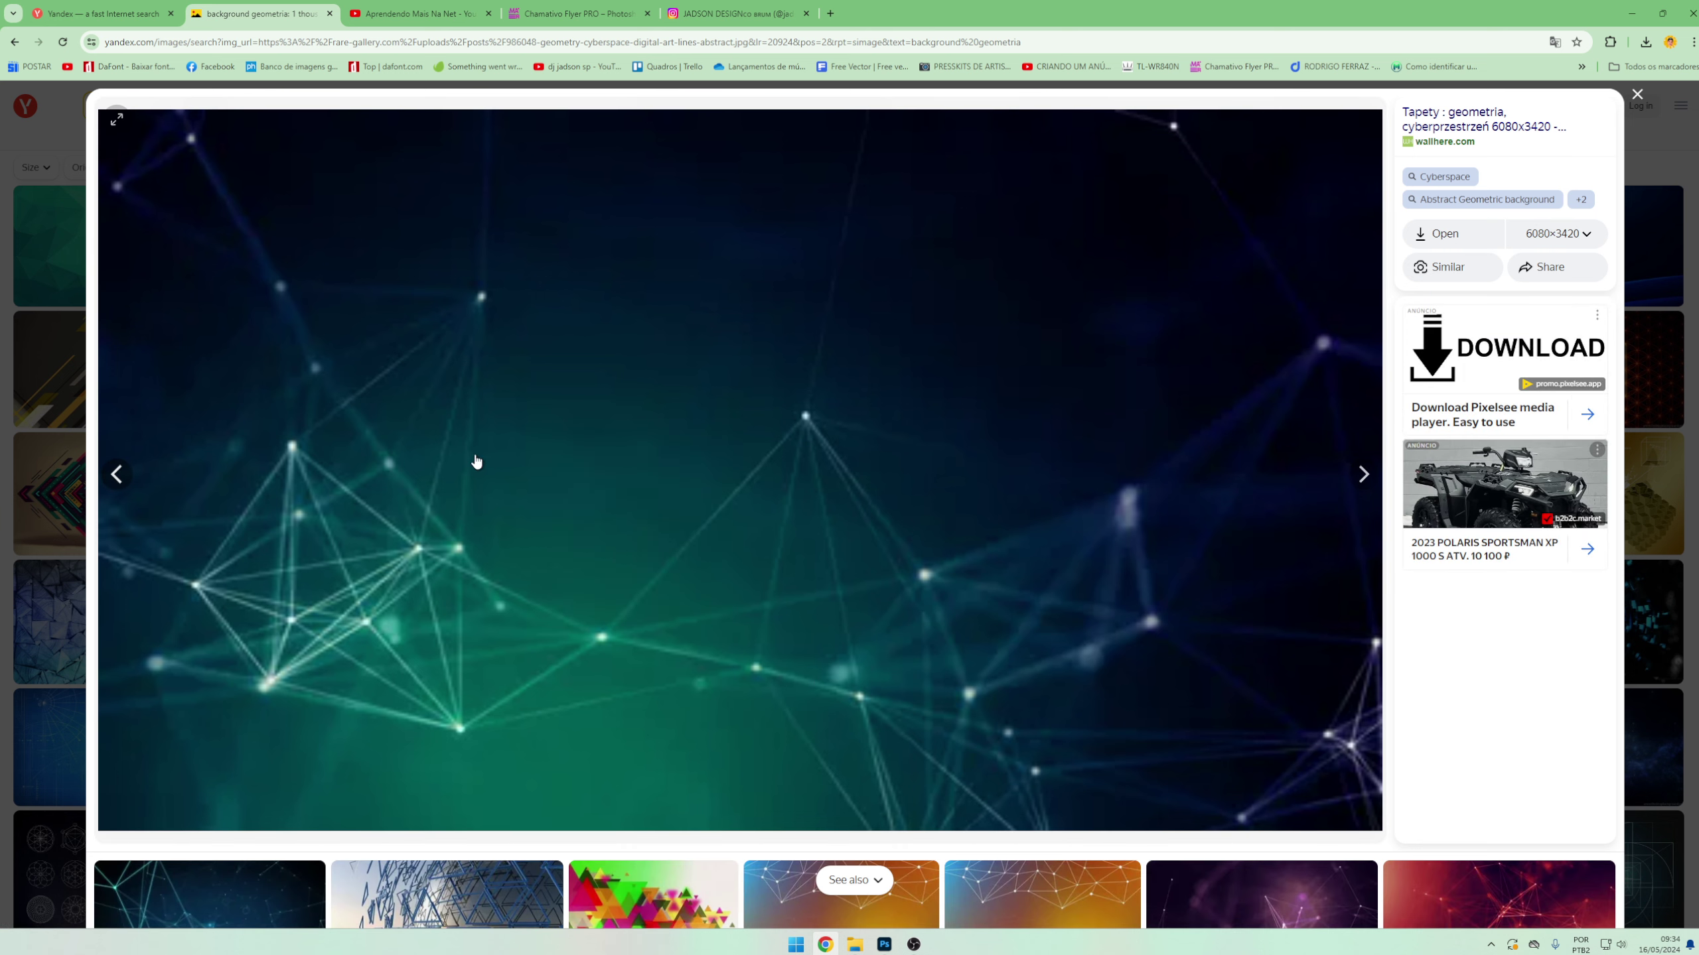
right_click(476, 461)
right_click(410, 471)
click(472, 535)
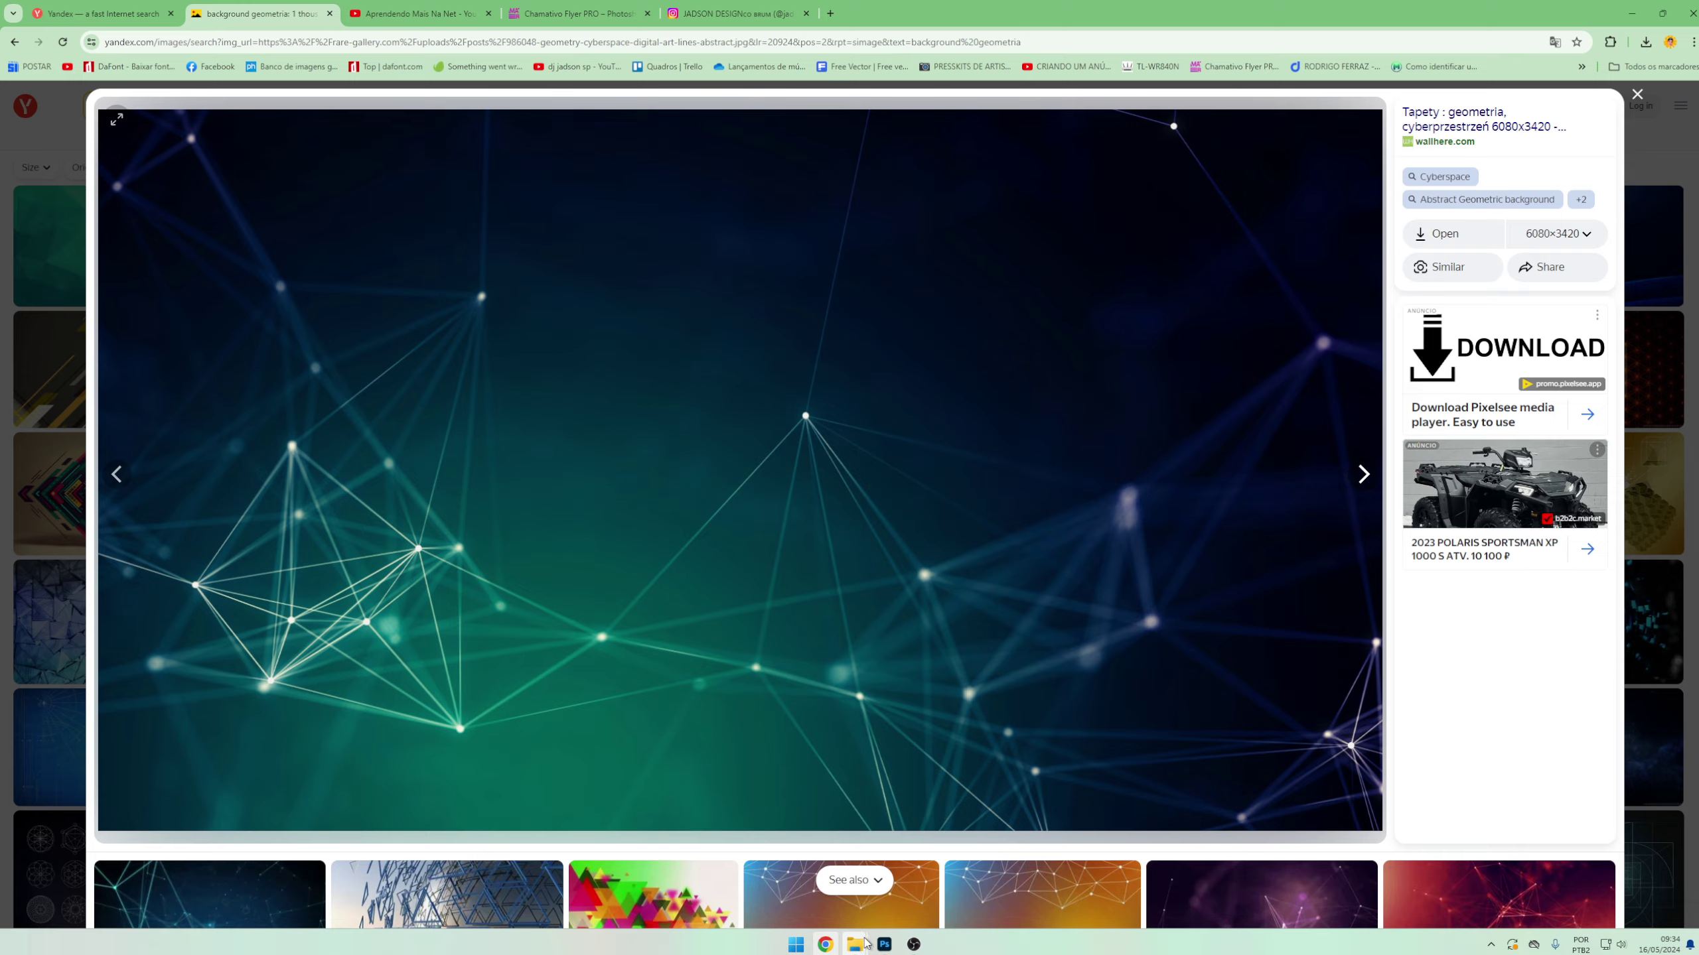
click(883, 945)
key(ctrl+v)
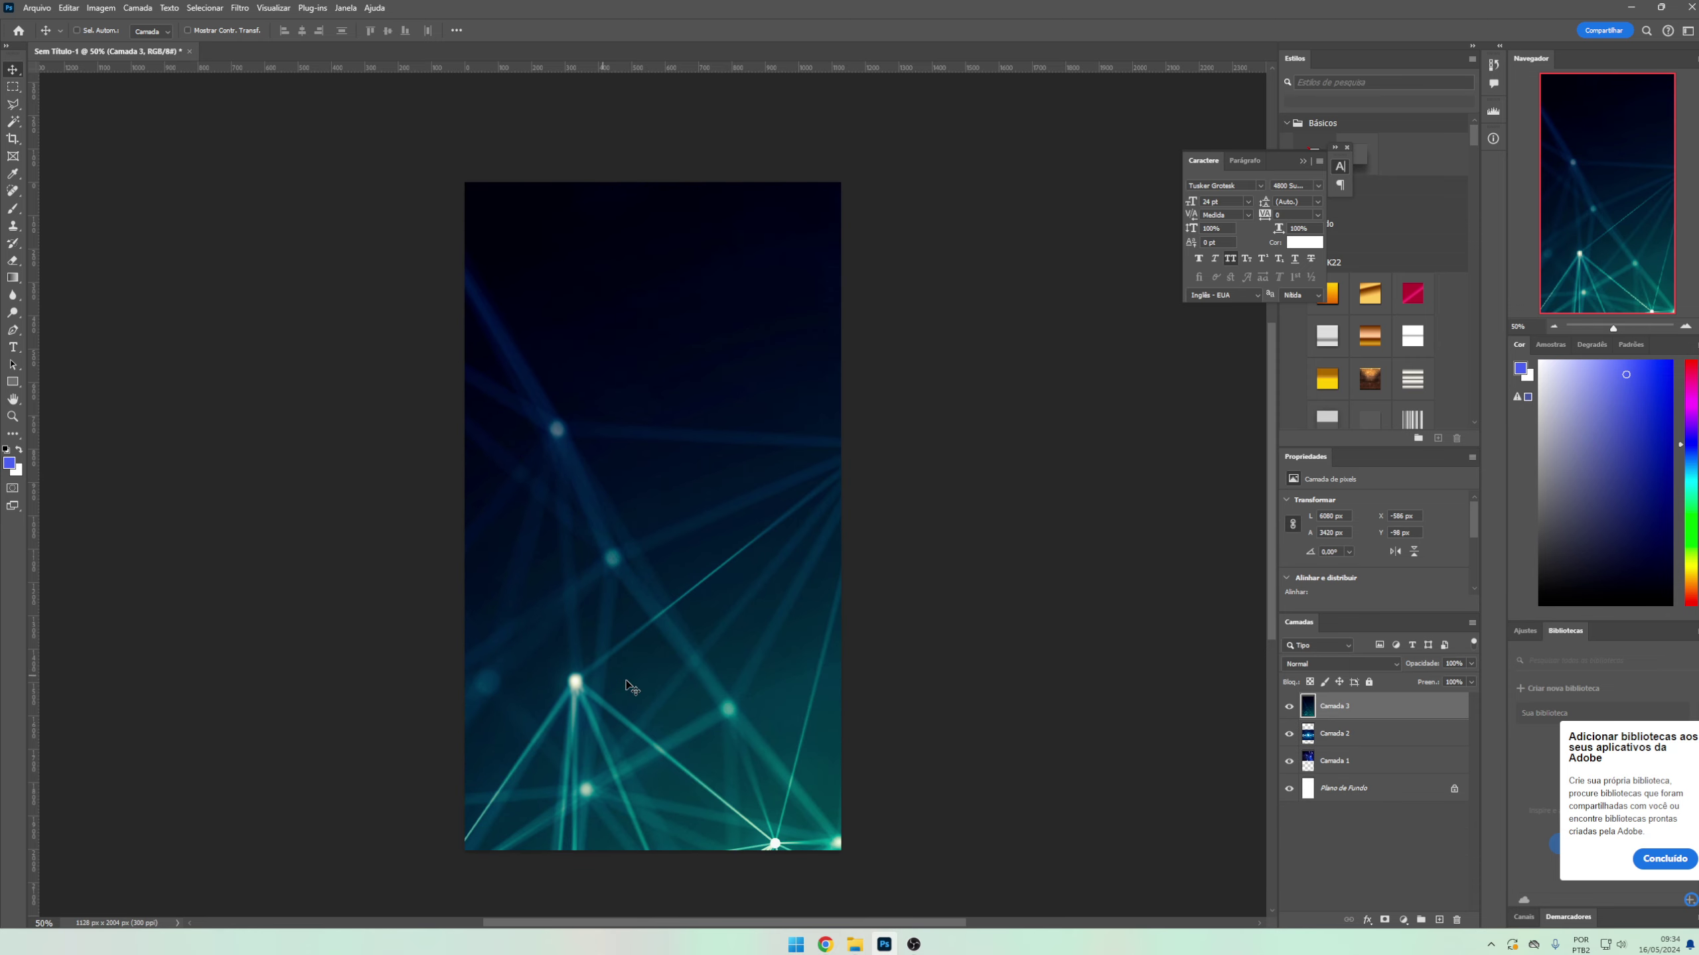
- Scale the green network layer to cover the canvas and stack it beneath both lightning layers
drag(632, 687, 407, 614)
key(ctrl+t)
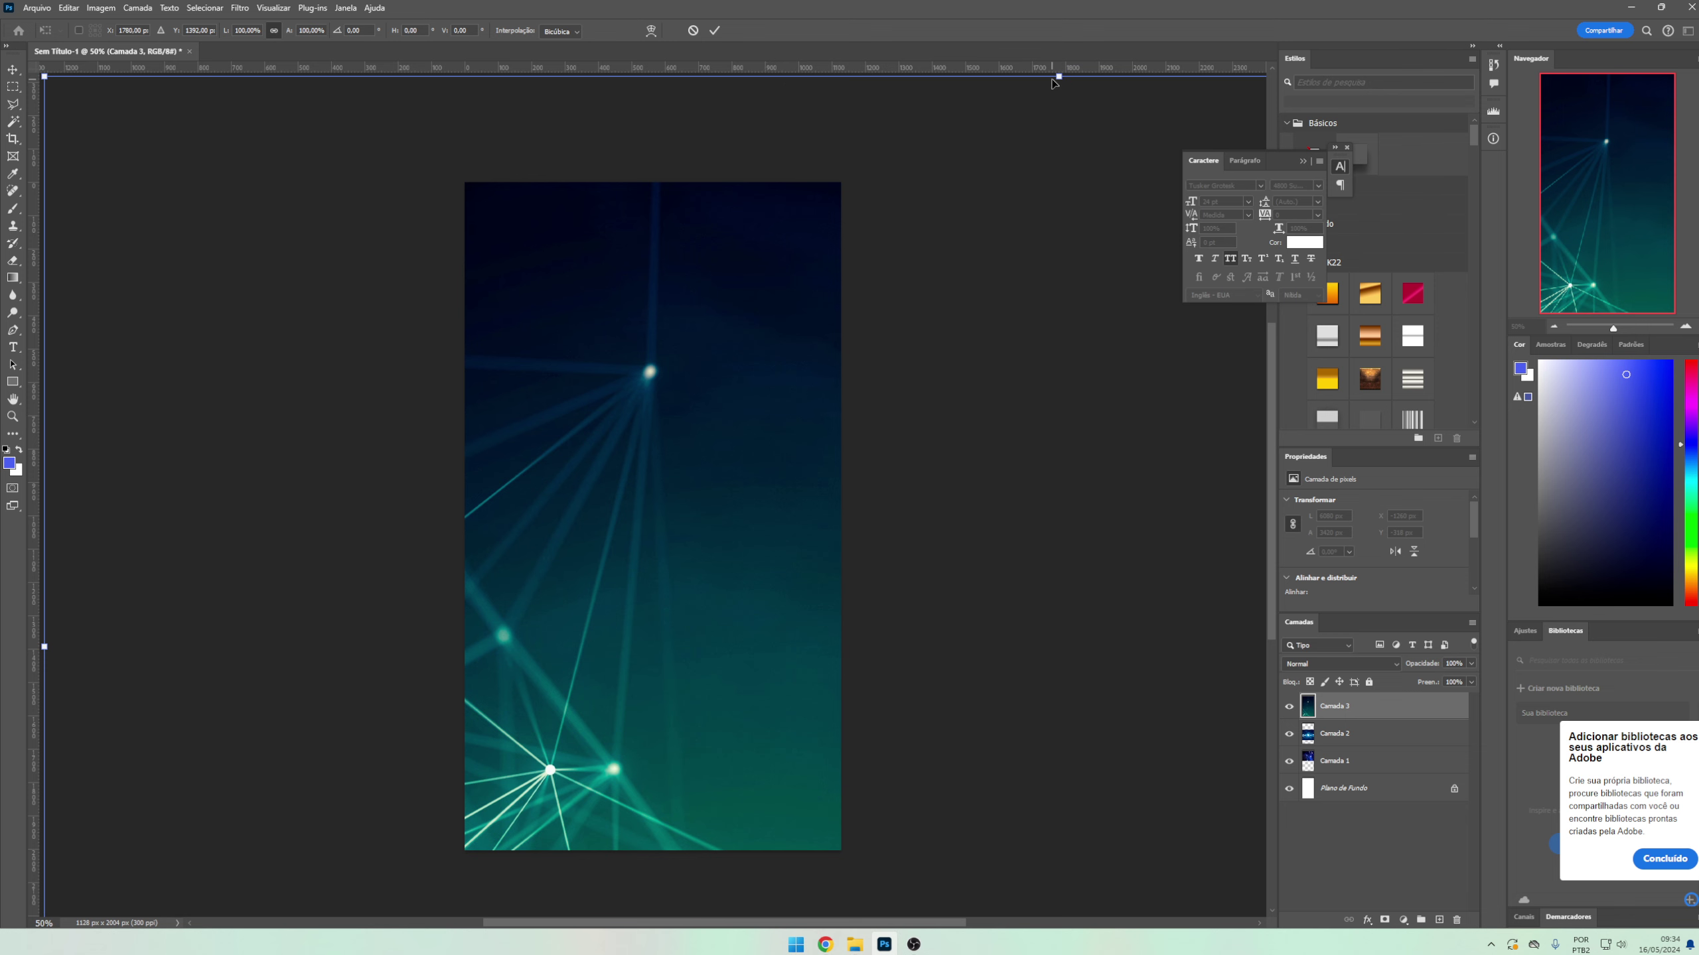
drag(1053, 79, 863, 183)
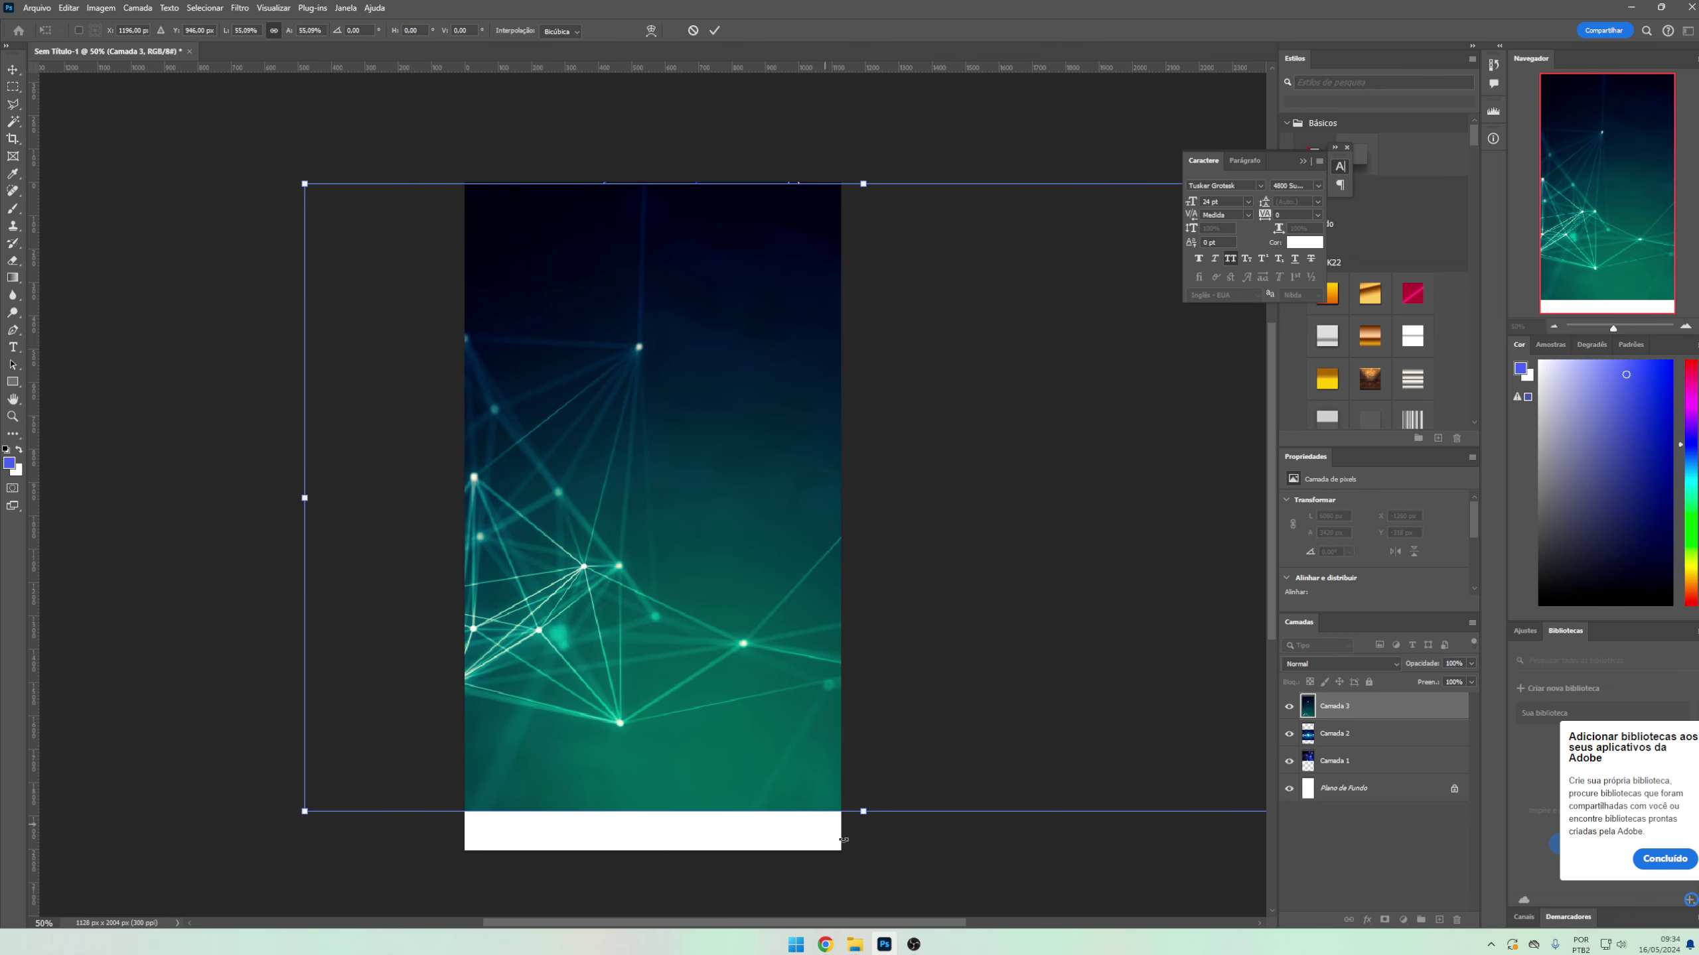
drag(872, 816, 872, 886)
key(Return)
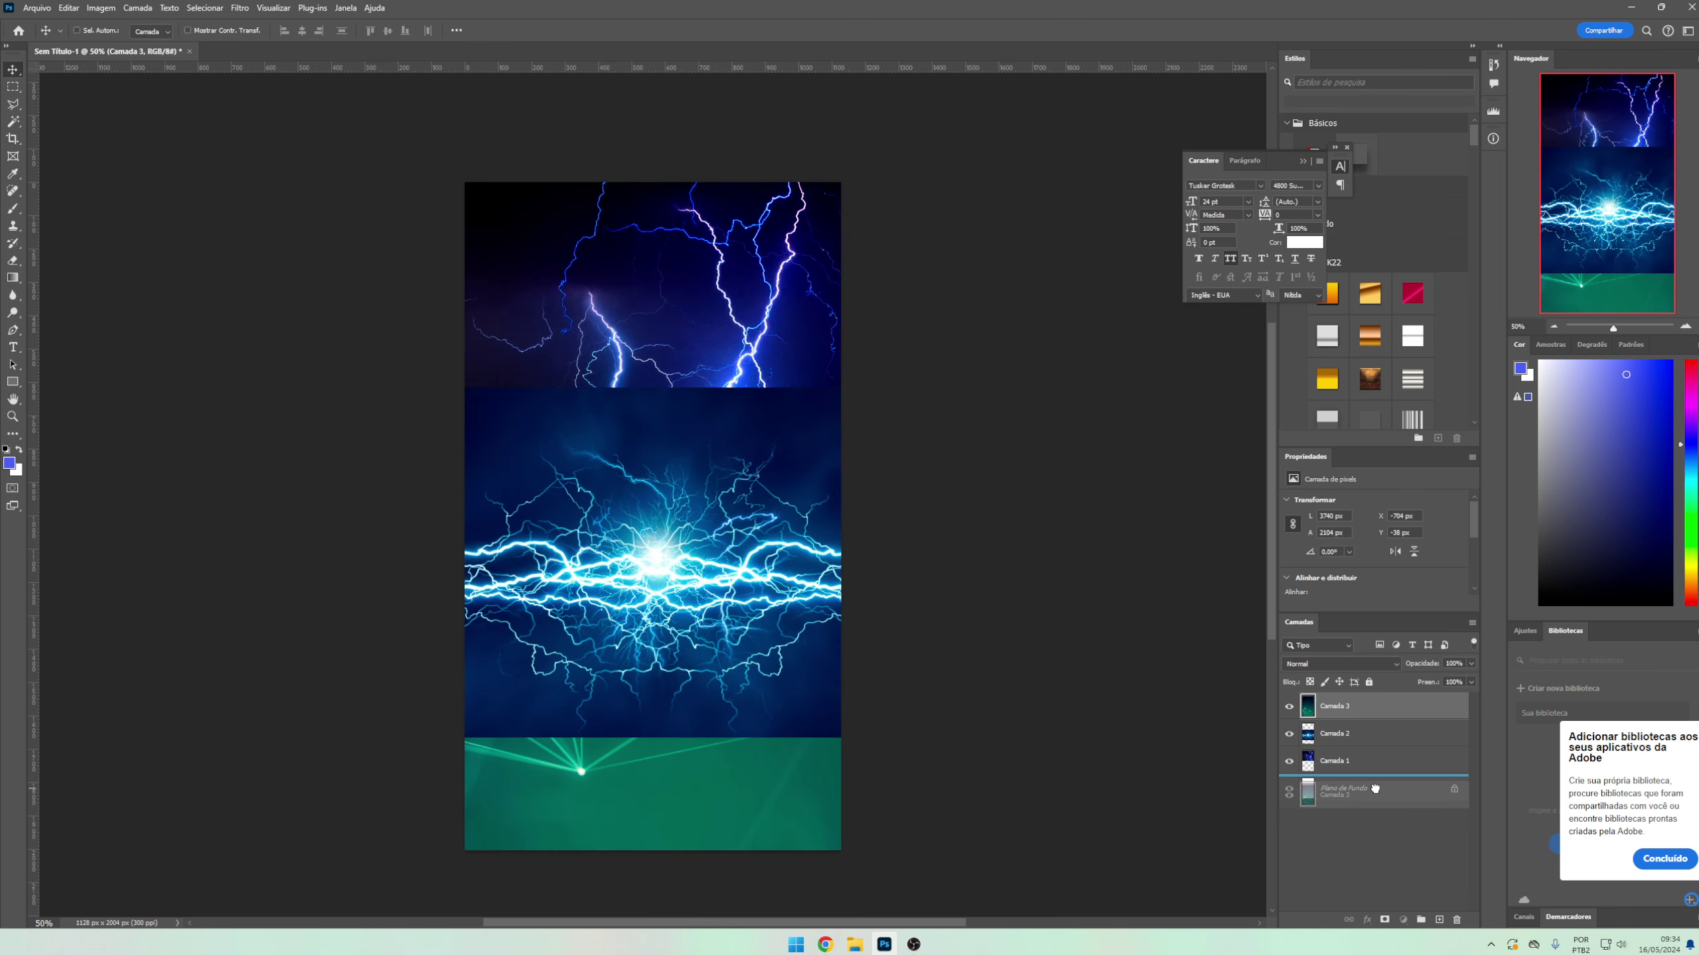
drag(680, 604, 666, 595)
key(ctrl+bracketleft)
key(ctrl+bracketleft)
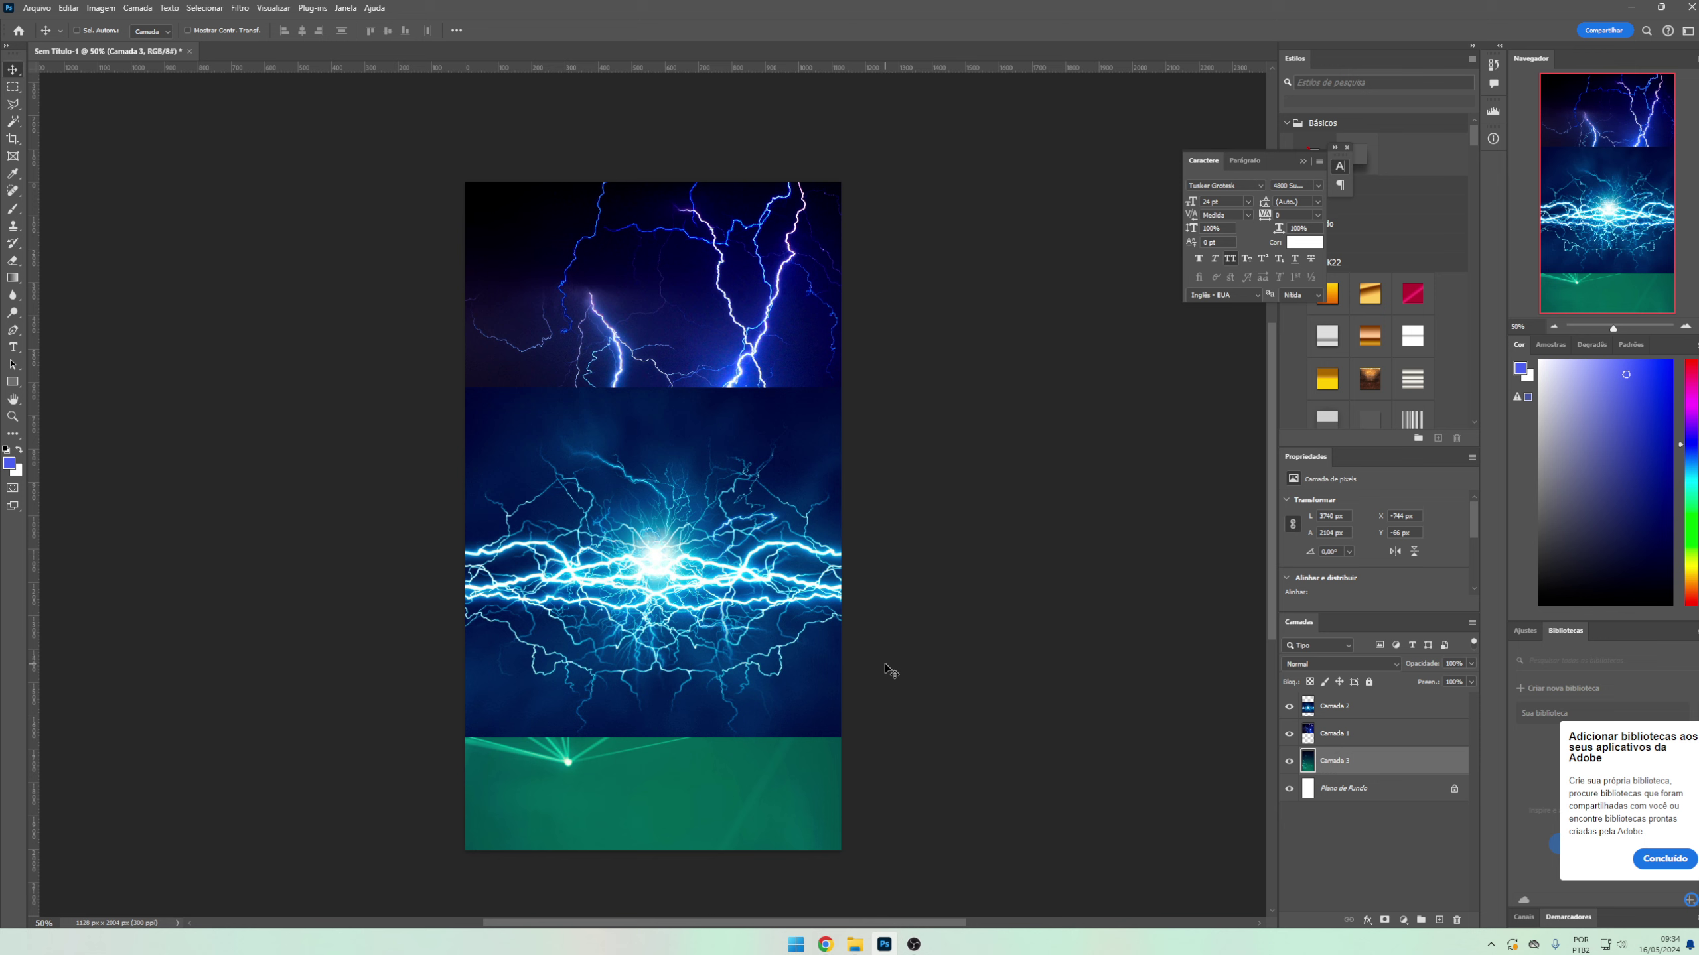
- Copy the blue tunnel wallpaper from the Yandex viewer for the Photoshop flyer
click(825, 944)
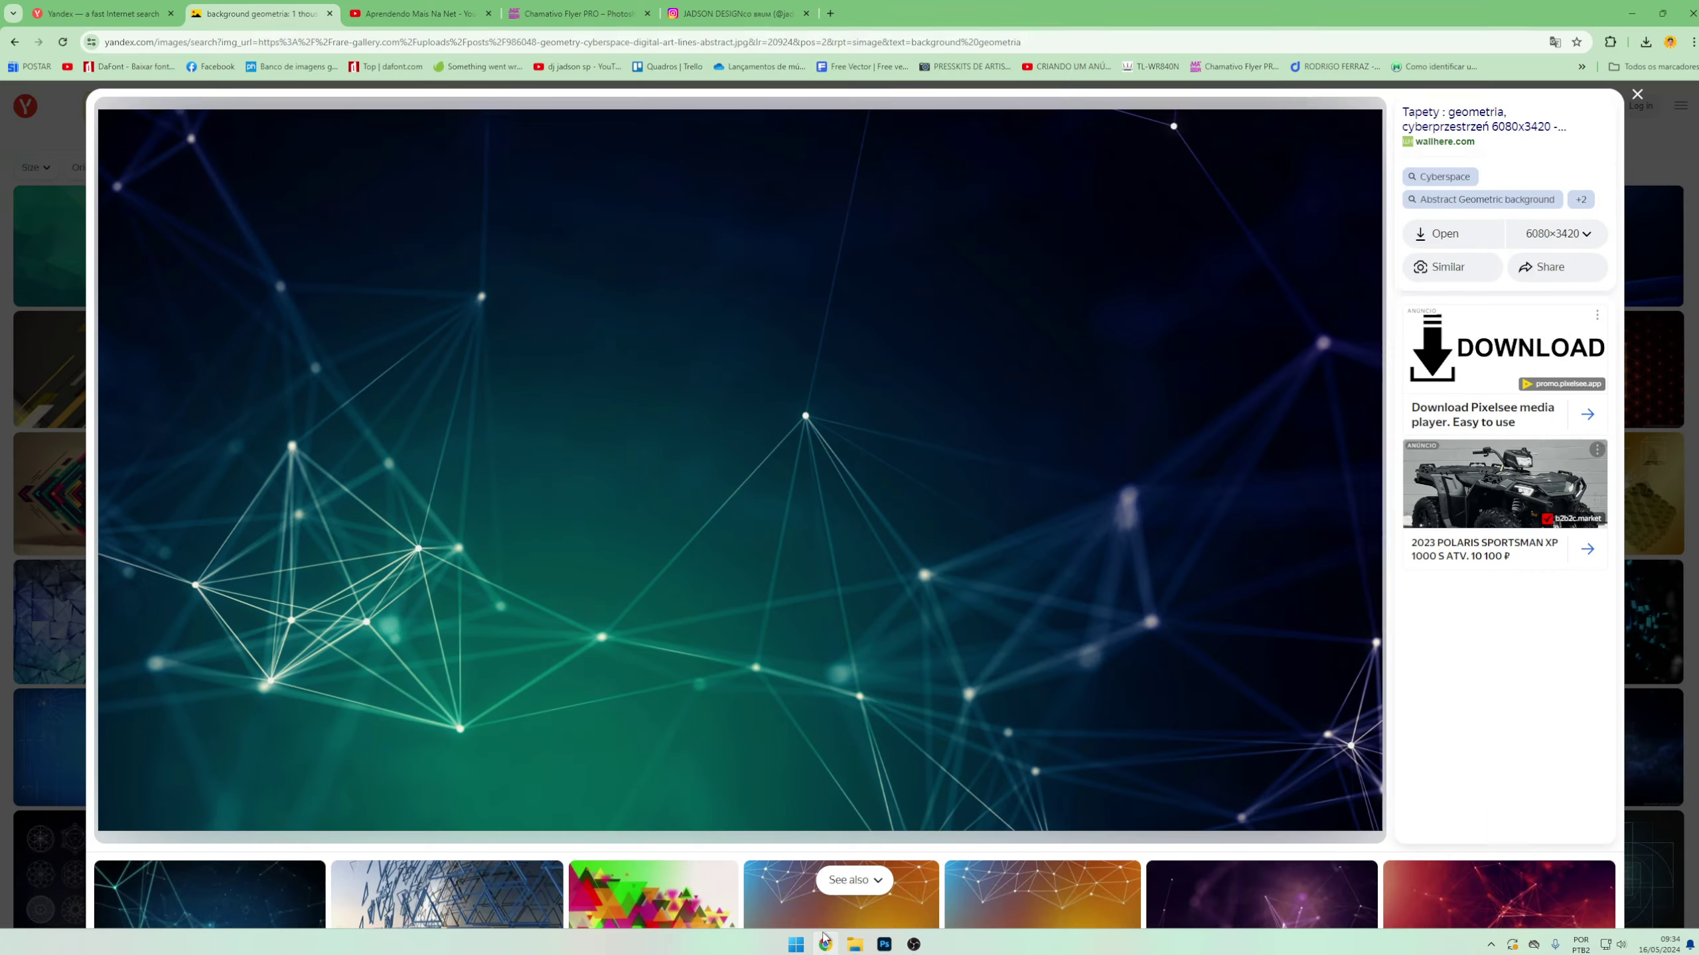
key(Escape)
click(1597, 615)
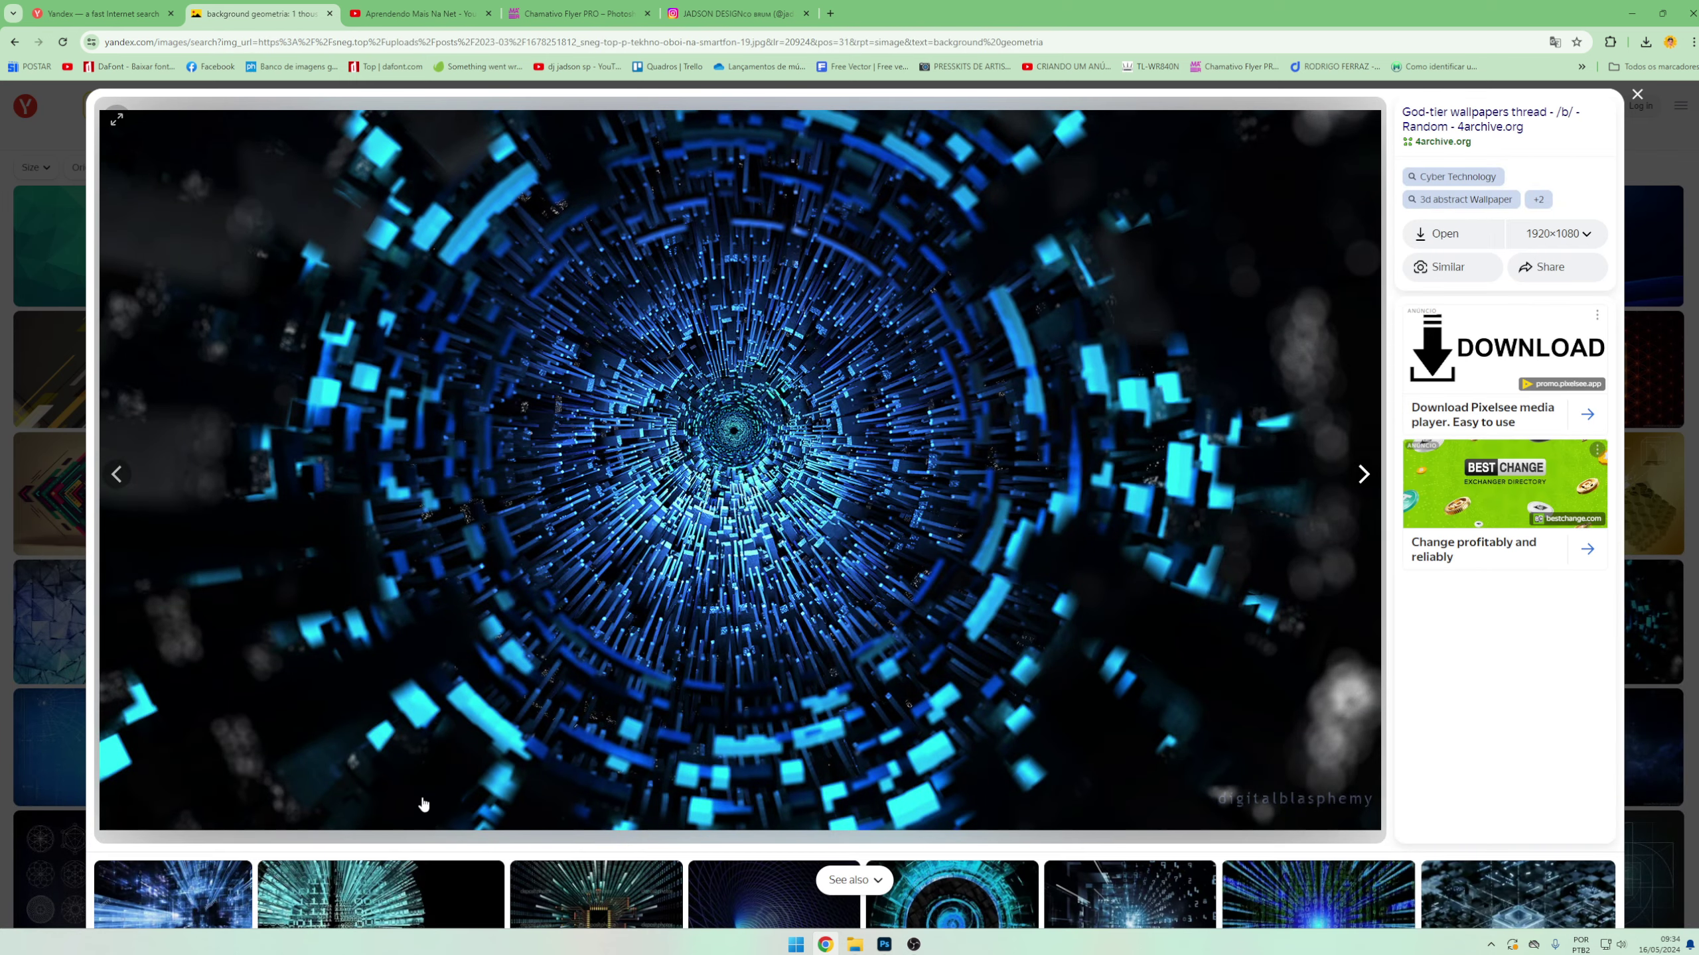
right_click(713, 415)
click(759, 468)
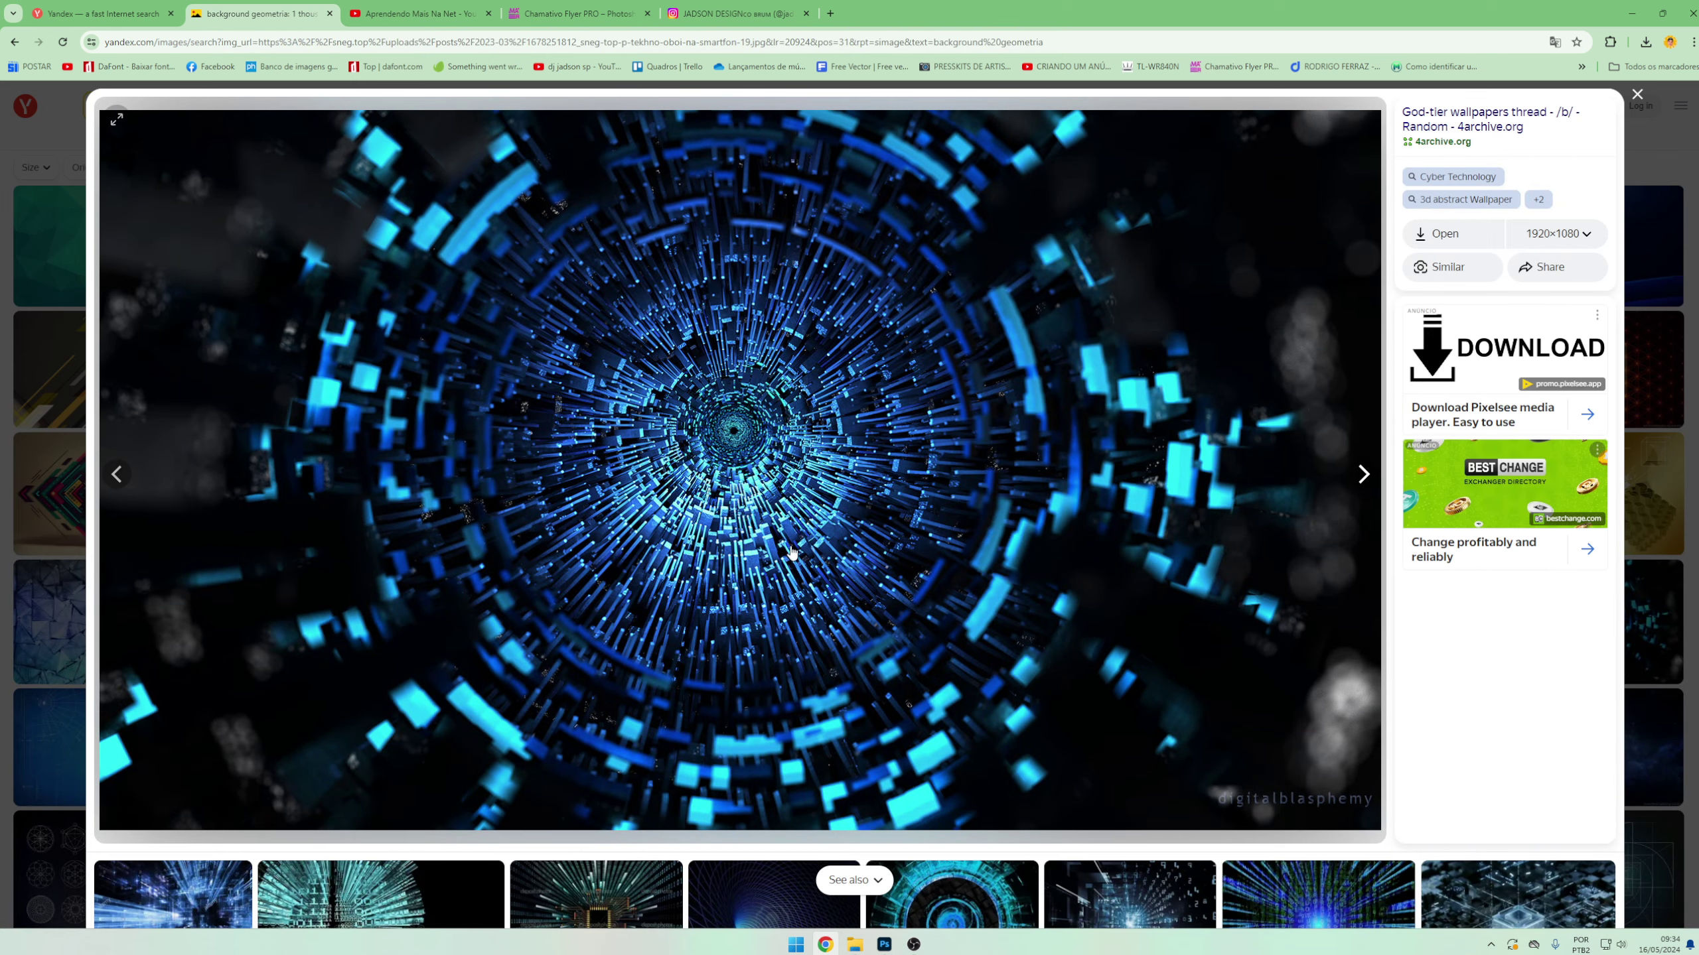
click(883, 945)
- Scale the tunnel layer to 1320×742 px mid-canvas, then hide layers leaving the green network visible
drag(732, 653, 528, 536)
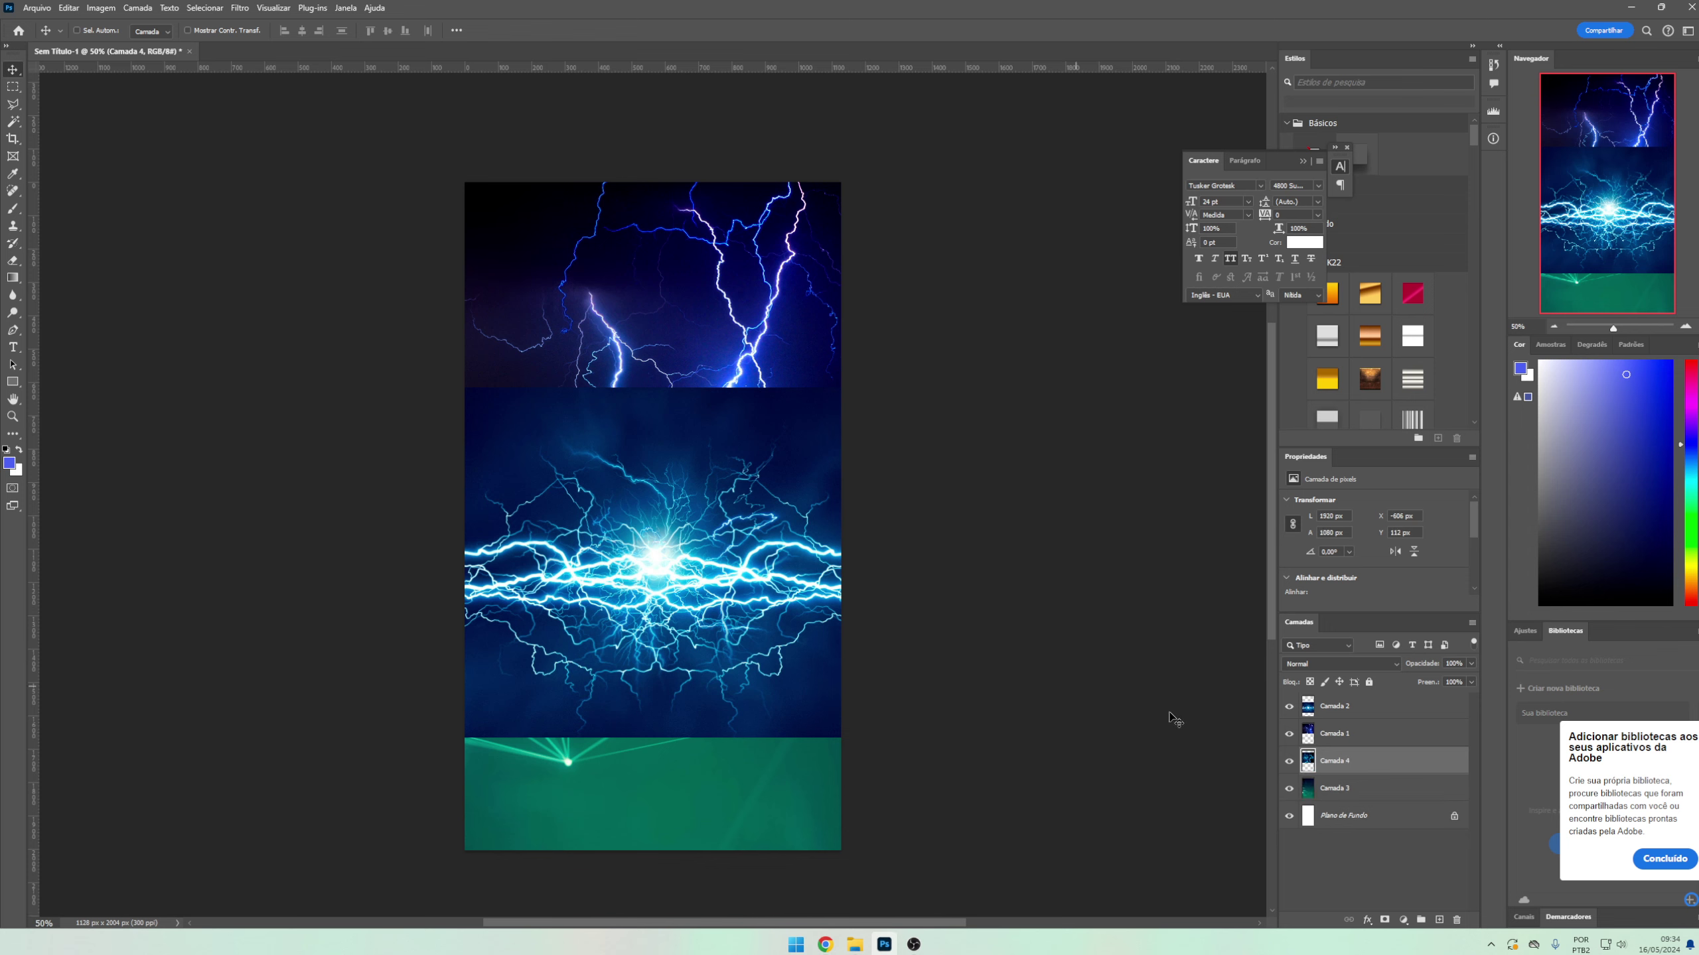
drag(1379, 758, 1338, 700)
key(ctrl+t)
drag(688, 465, 746, 587)
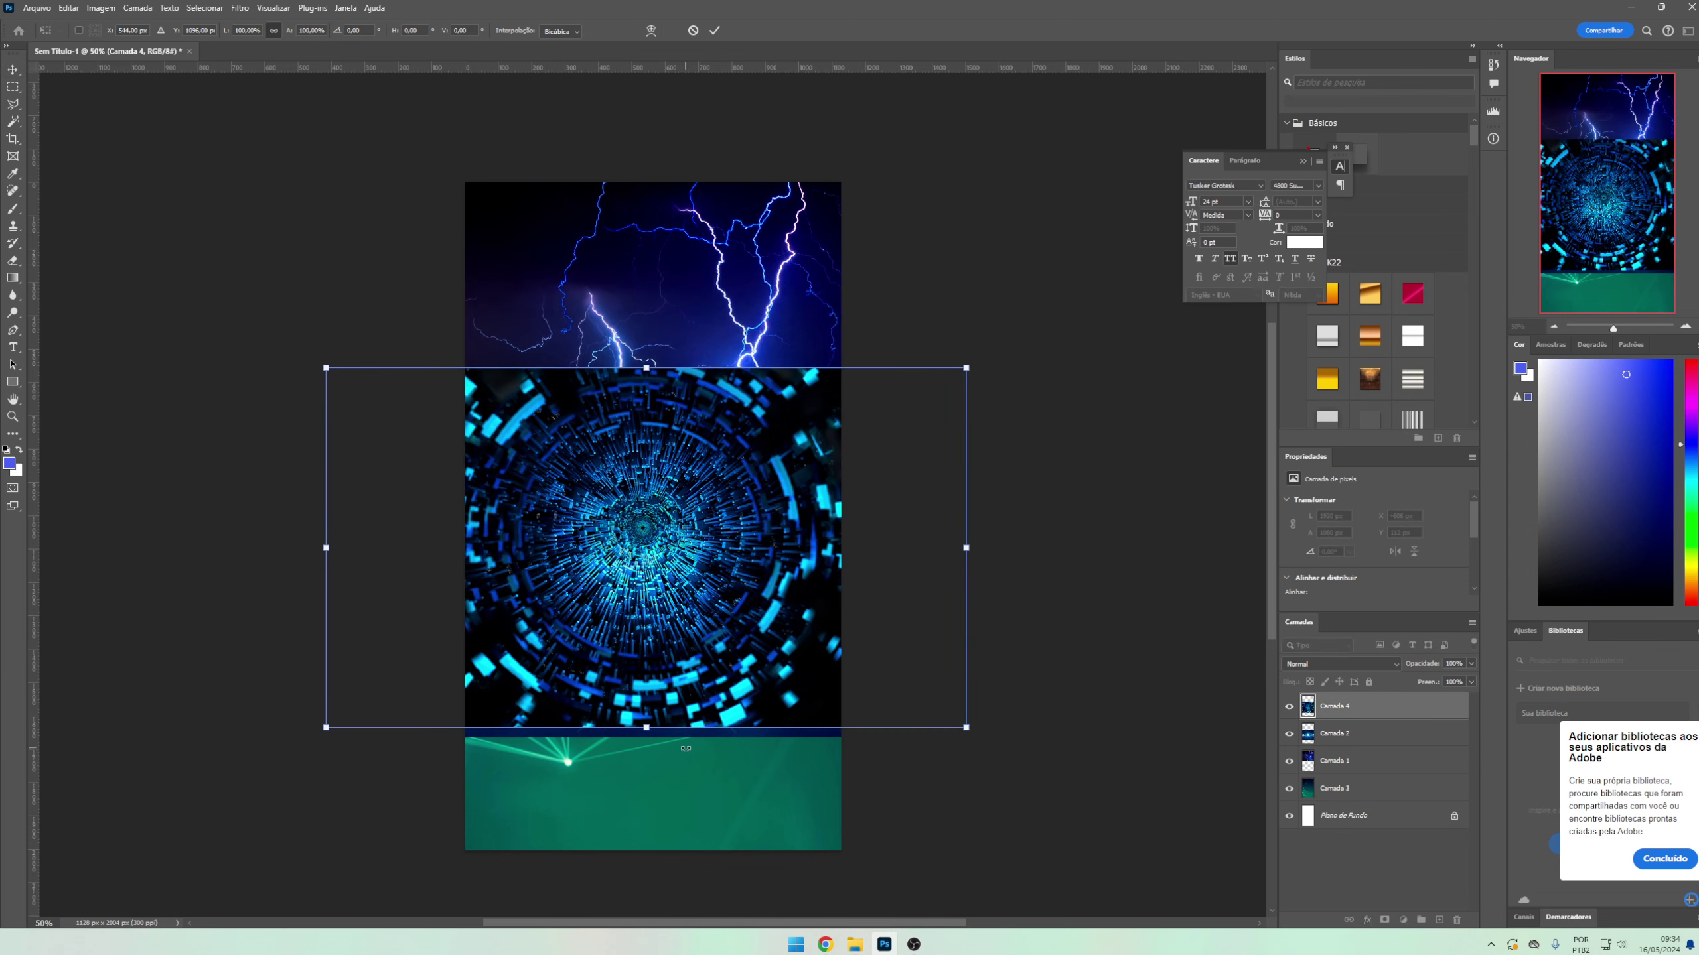
drag(646, 727, 646, 617)
drag(646, 495, 664, 501)
key(Return)
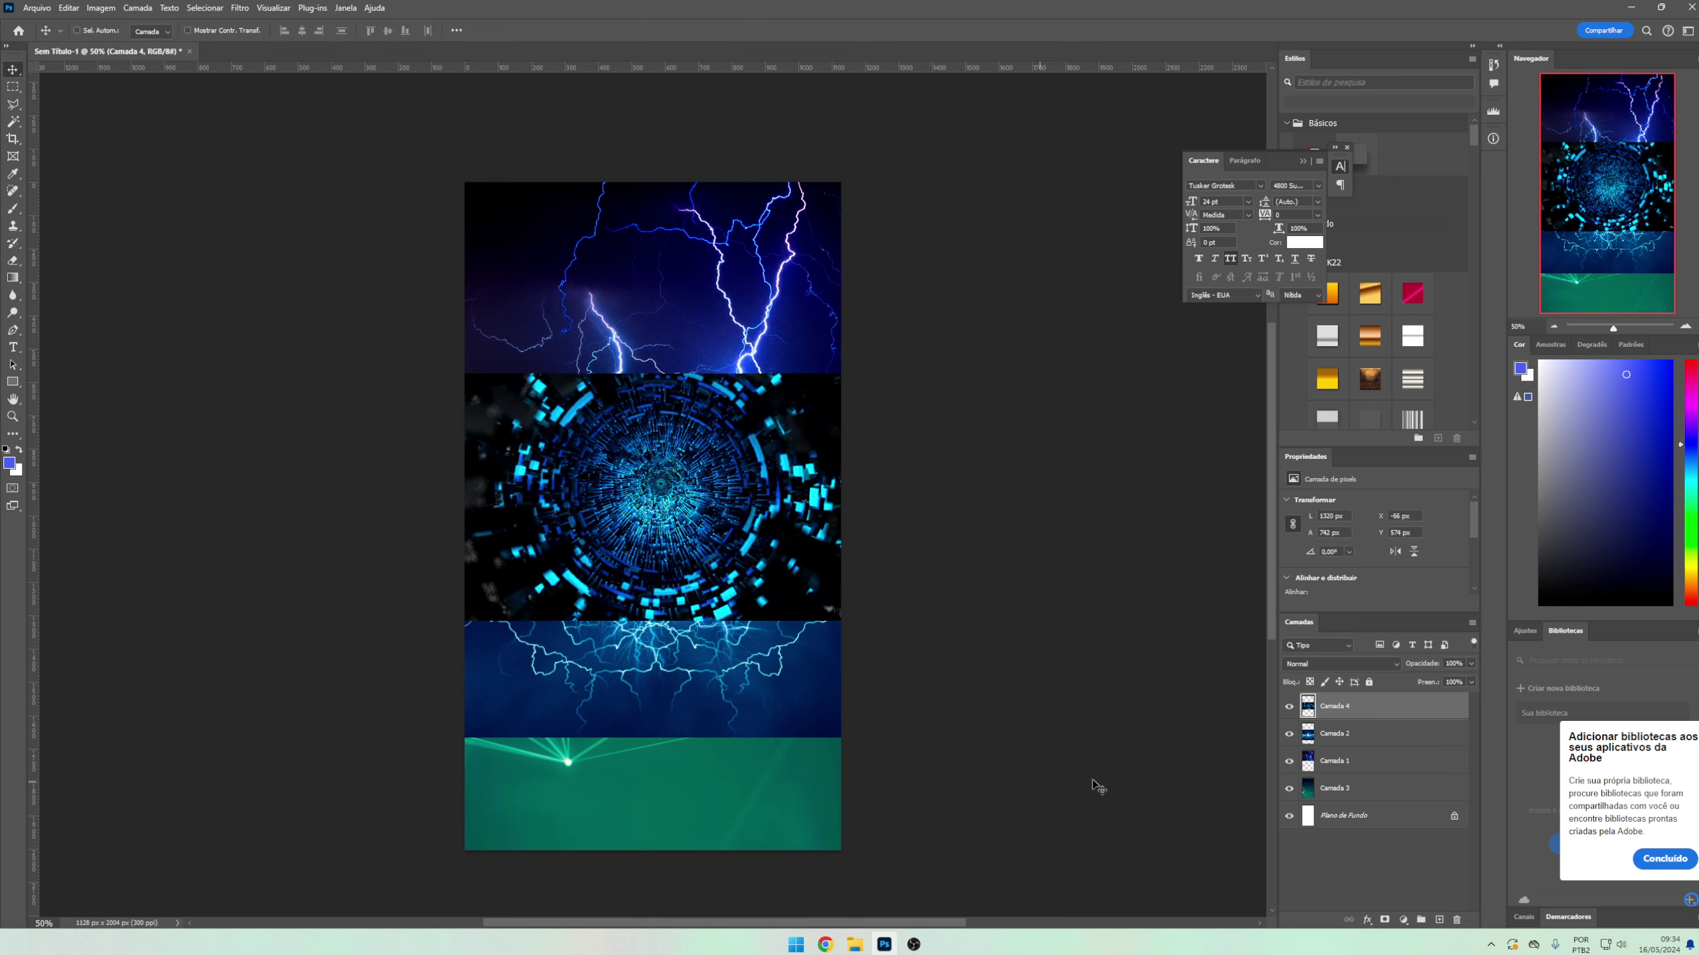
drag(1283, 705, 1285, 771)
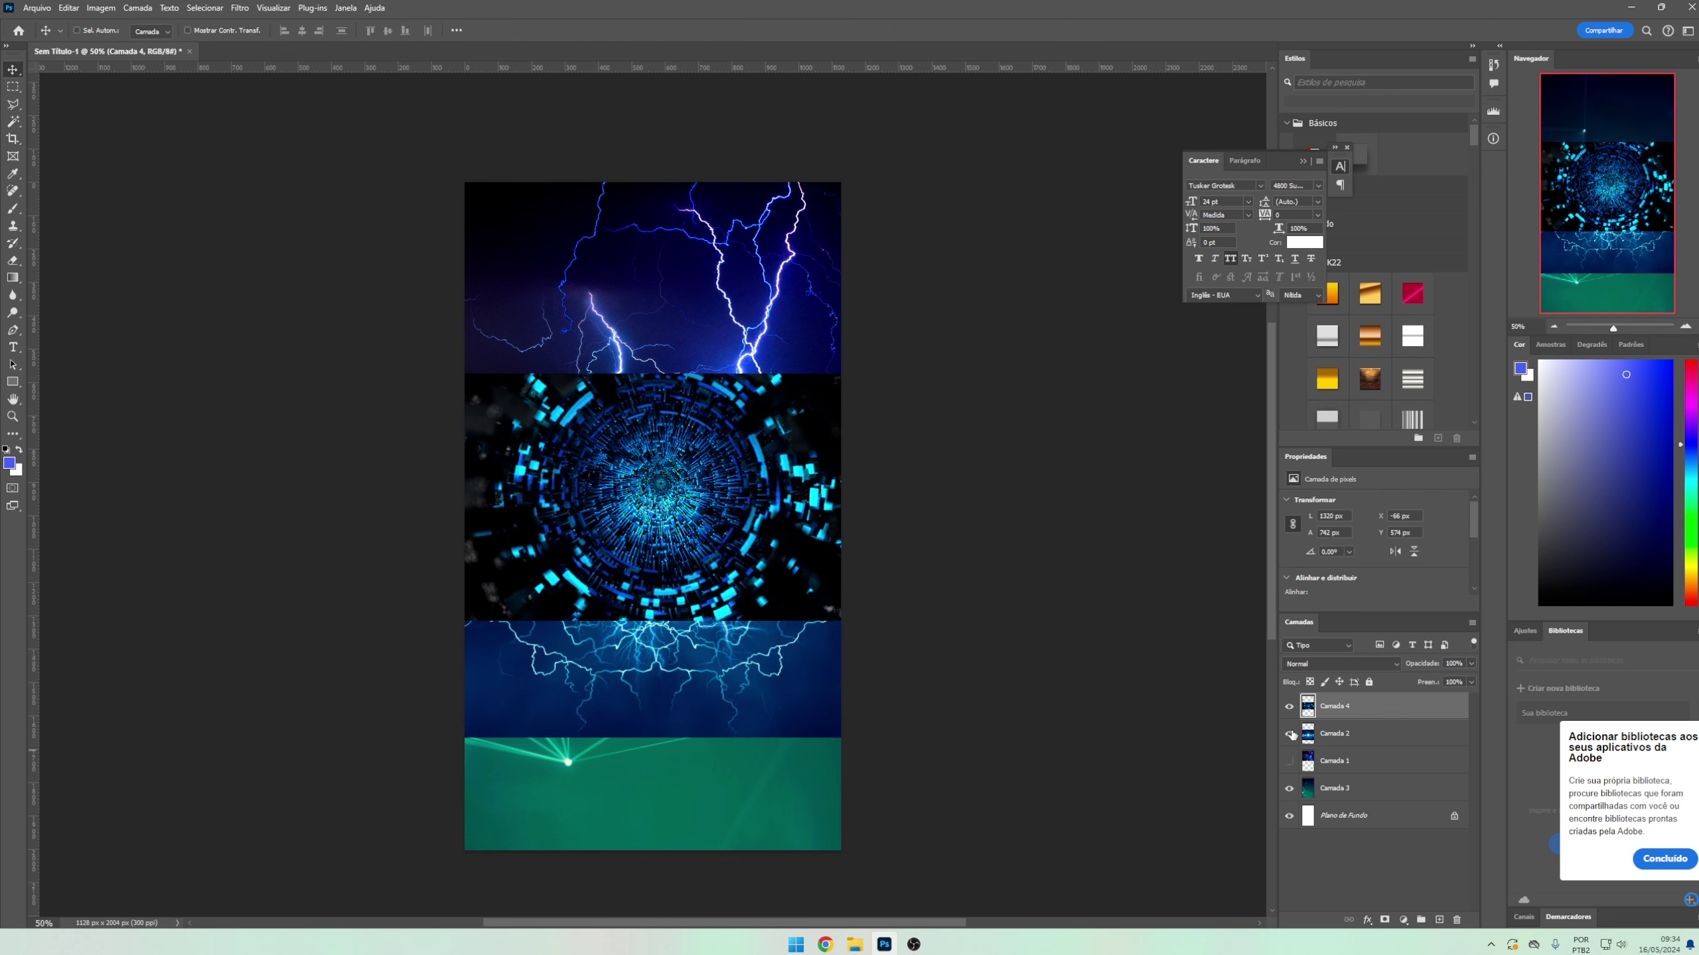
click(1289, 788)
- Mask the first lightning layer and erase its lower edge and upper branches
click(1369, 793)
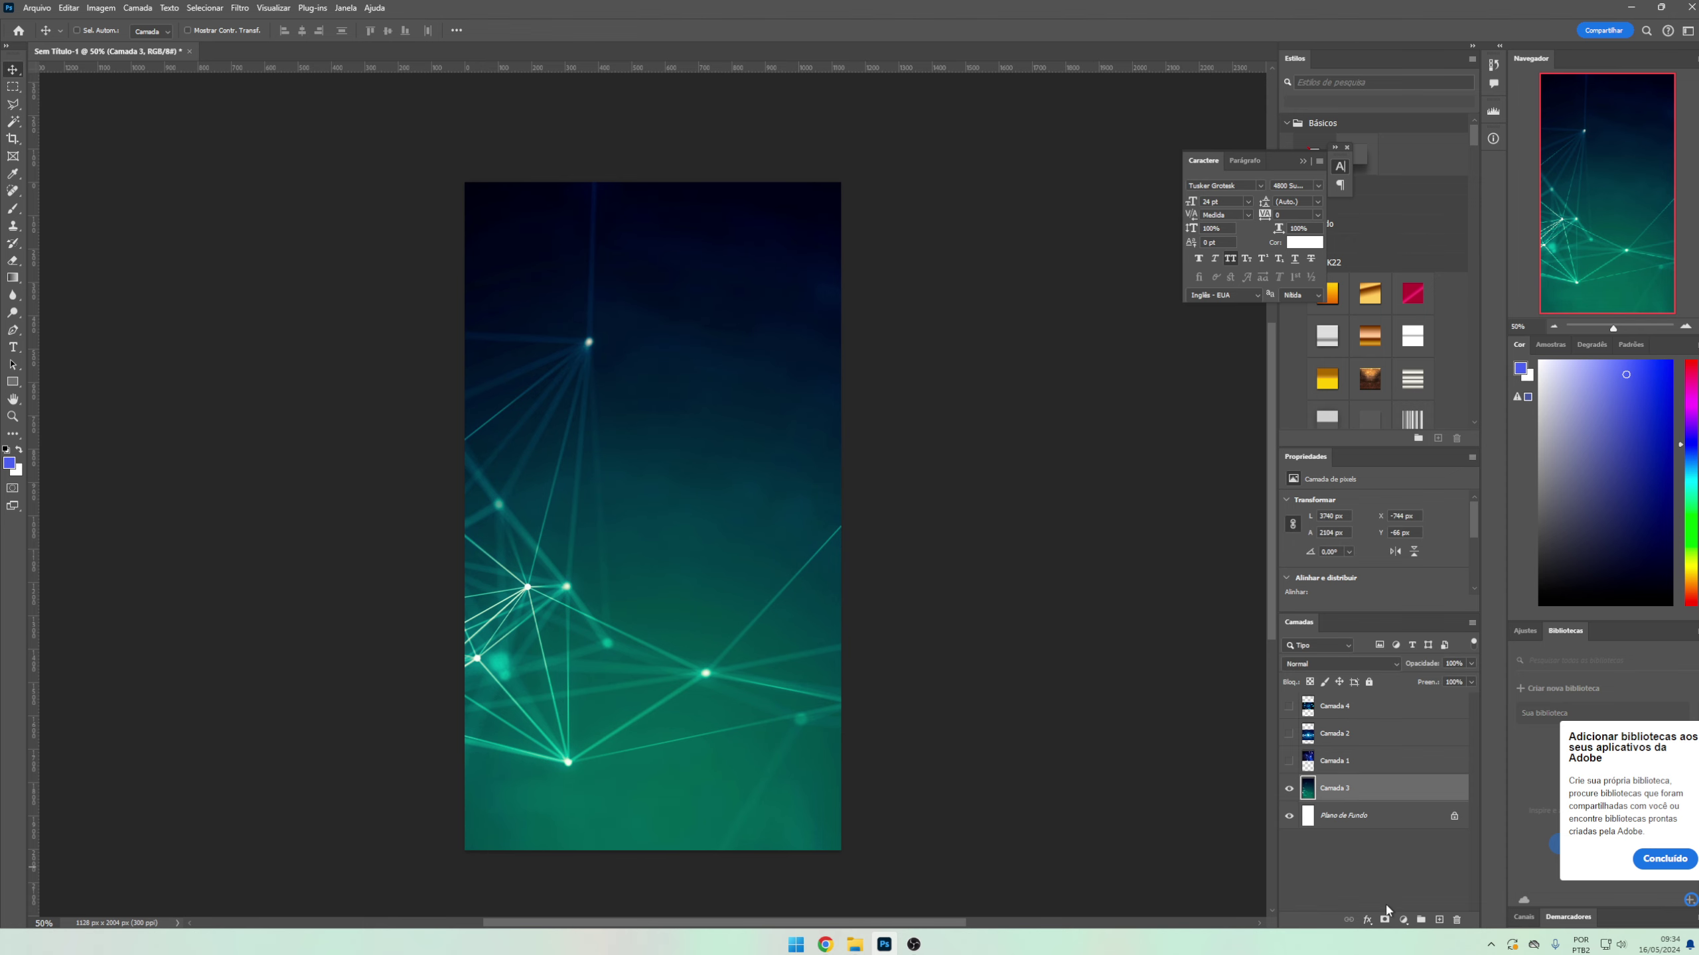
click(1385, 921)
click(1289, 761)
click(1345, 761)
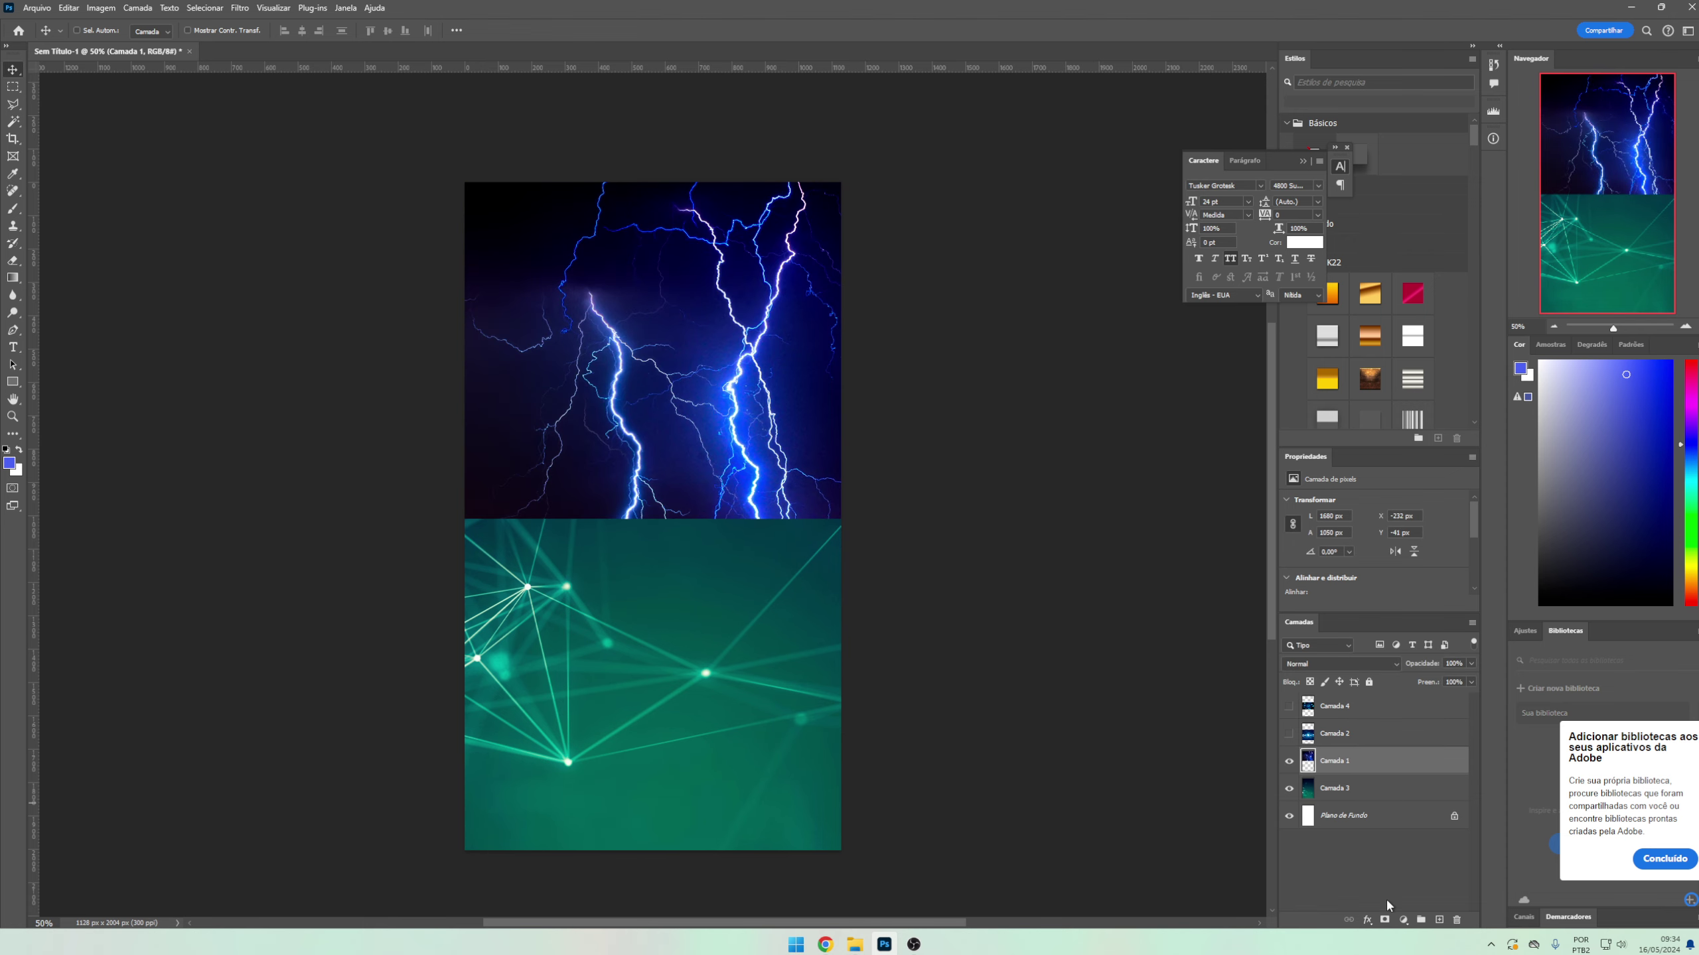
click(1384, 921)
key(e)
mouse_move(903, 535)
mouse_down()
mouse_move(463, 543)
mouse_move(785, 569)
mouse_move(723, 388)
mouse_up()
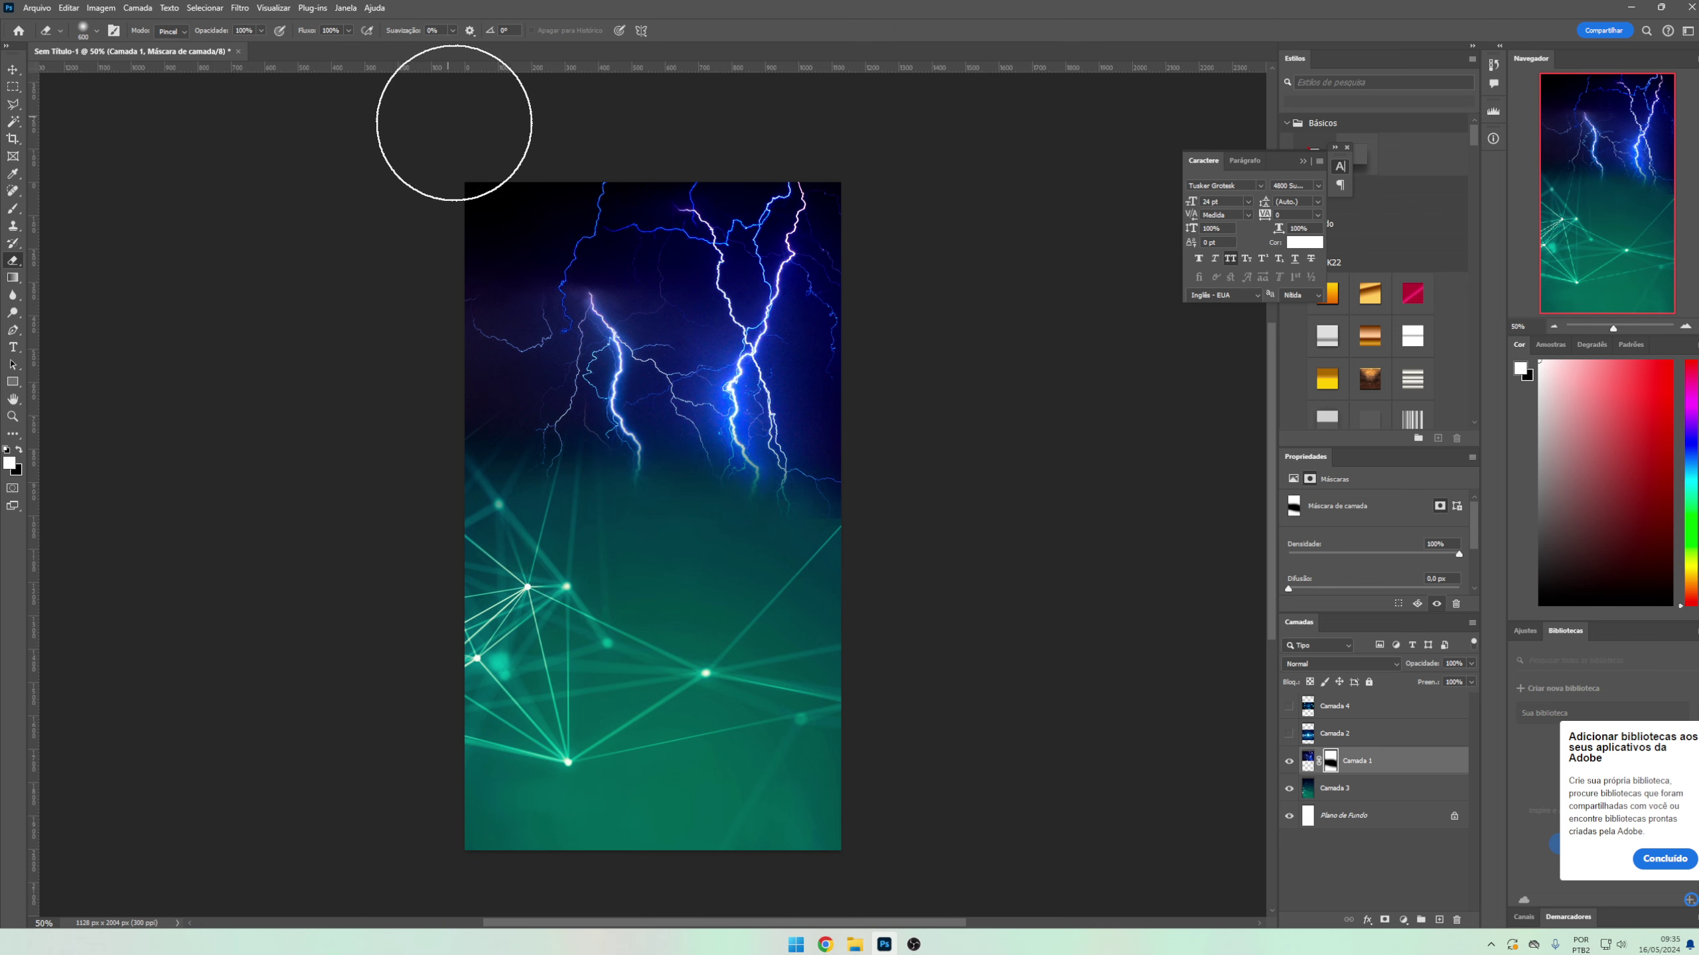
drag(419, 256, 645, 171)
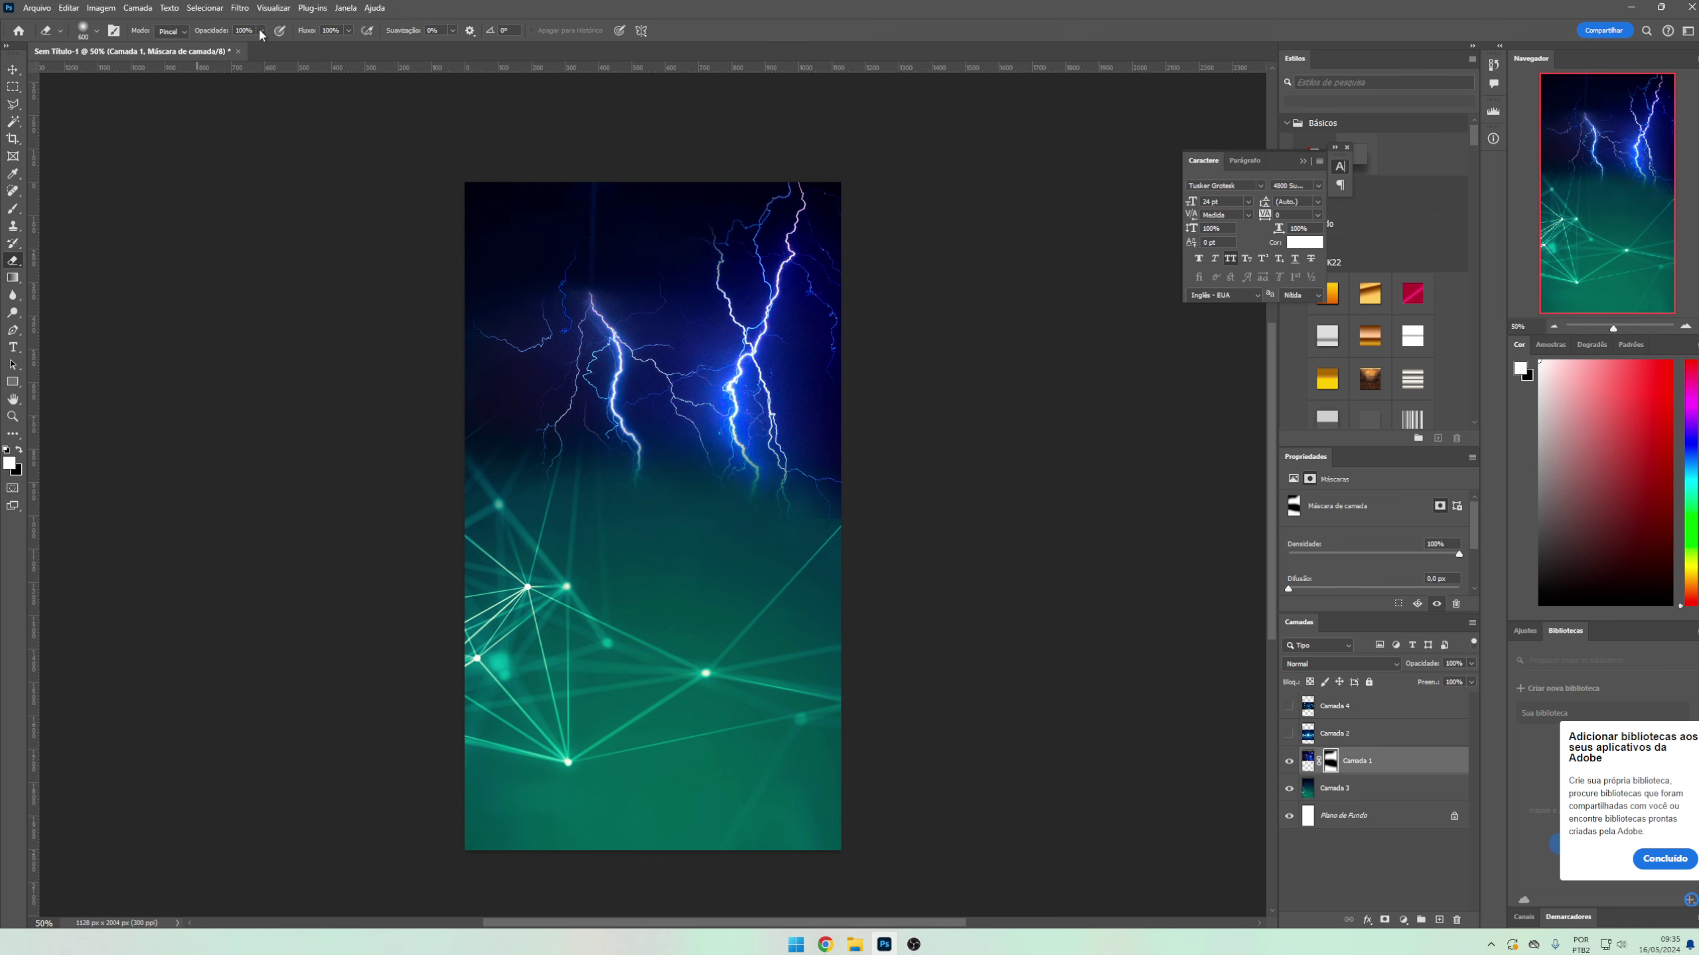
mouse_move(564, 214)
mouse_down()
mouse_move(887, 304)
mouse_move(759, 550)
mouse_move(542, 368)
mouse_move(729, 261)
mouse_up()
- Set the first lightning layer and Camada 2 to Divisão blend, nudging Camada 2 up
key(v)
click(1327, 665)
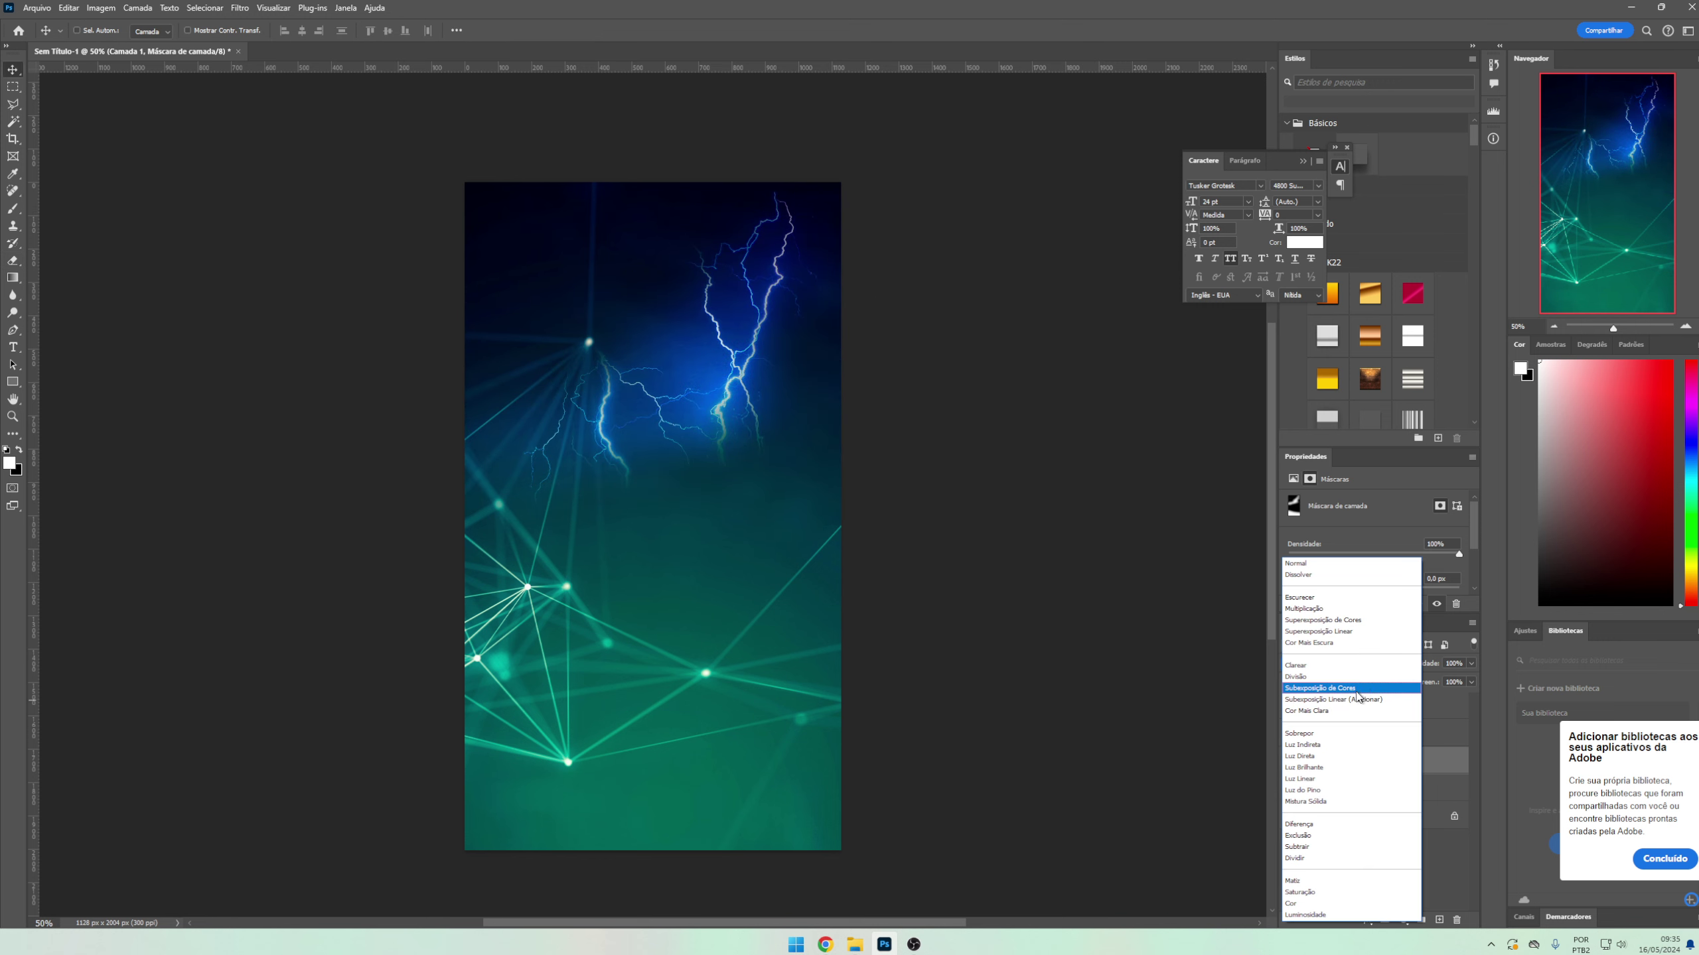
click(1364, 689)
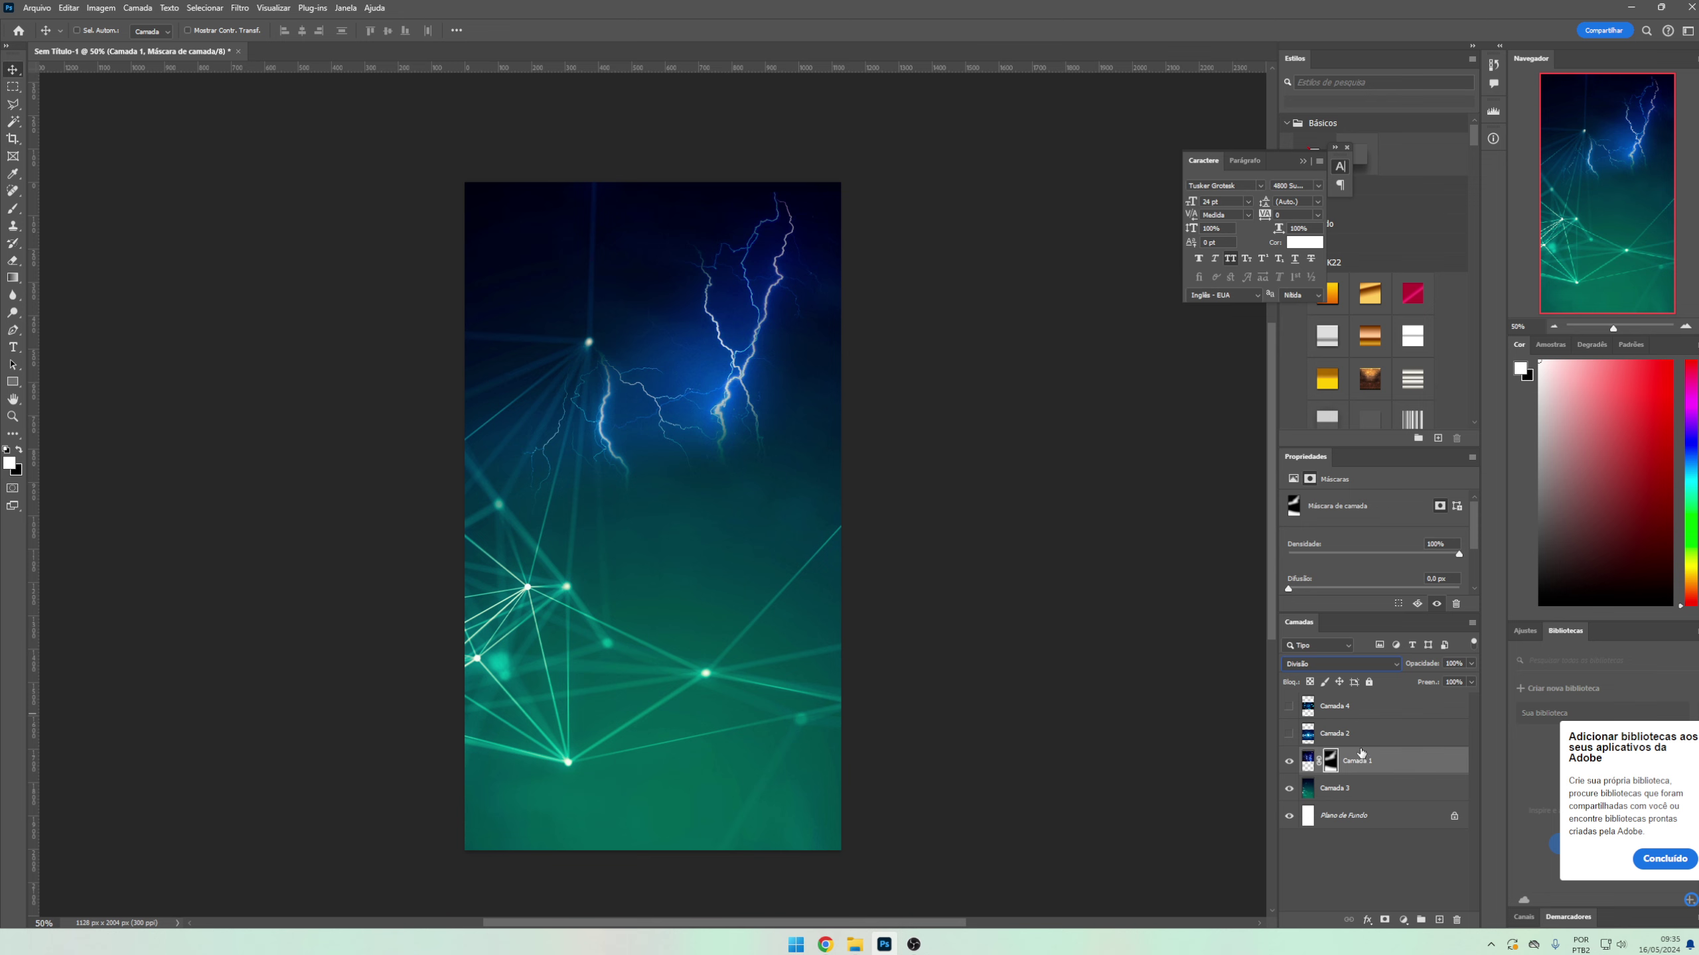
click(1337, 734)
click(1338, 664)
click(1331, 863)
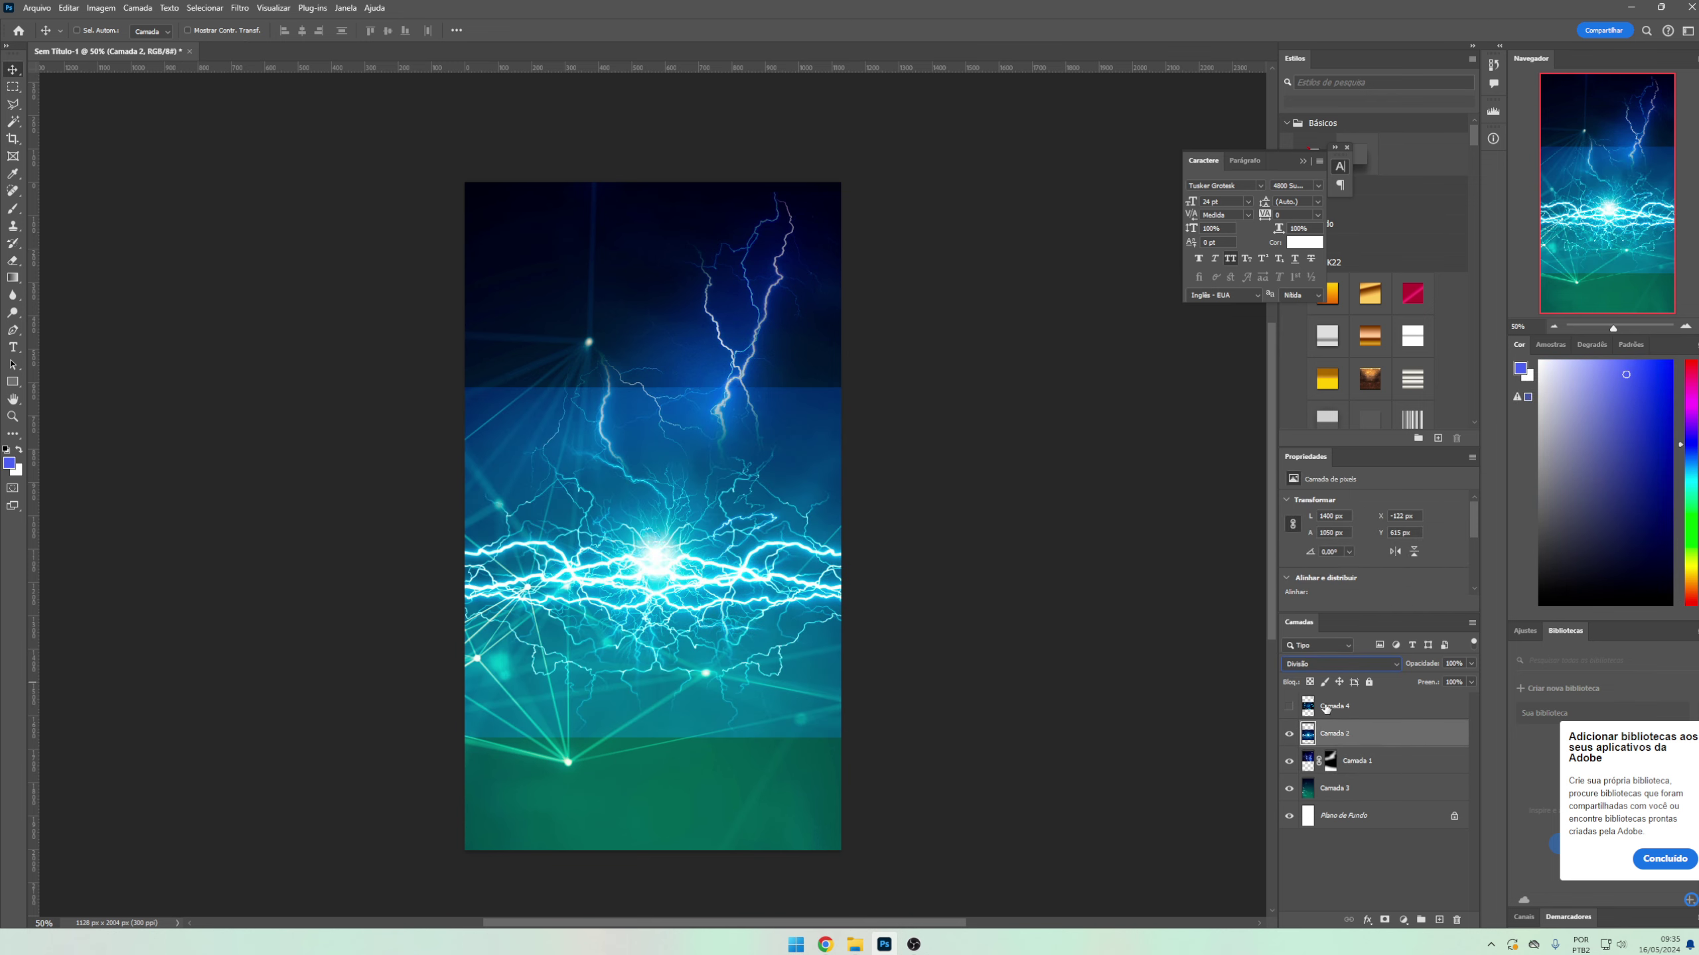
drag(773, 633, 777, 619)
- Mask Camada 2 and erase its upper and lower hard edges
click(1384, 919)
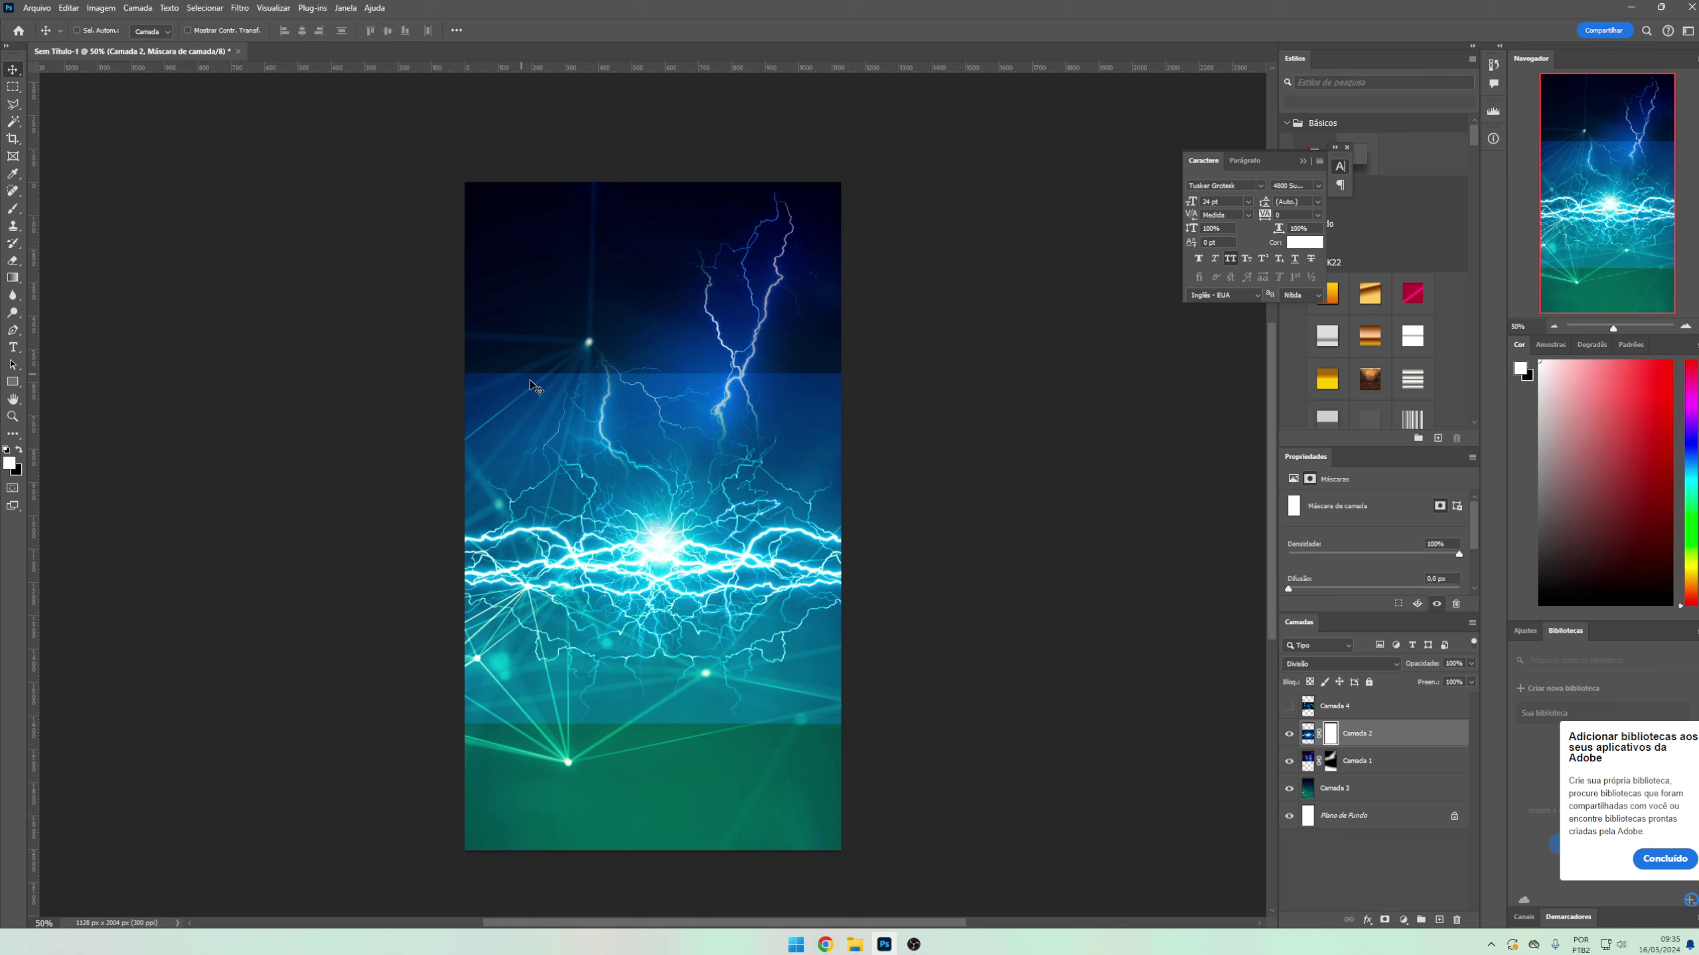
key(e)
drag(884, 398, 385, 361)
drag(834, 729, 464, 682)
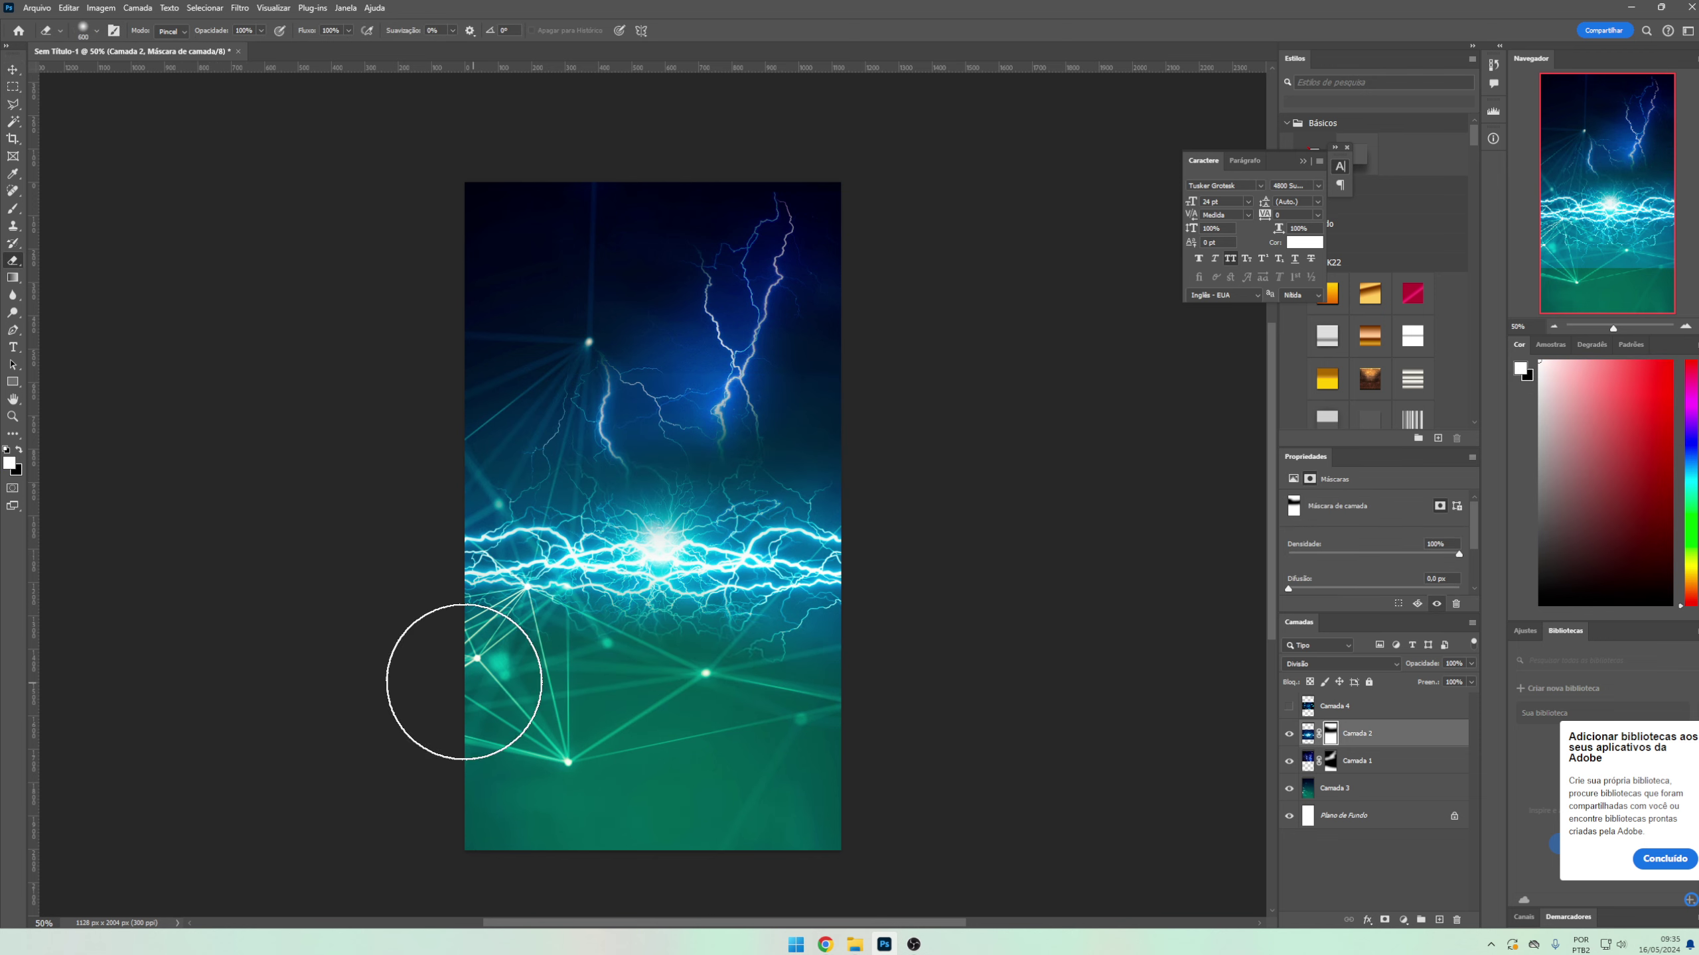
key(b)
key(v)
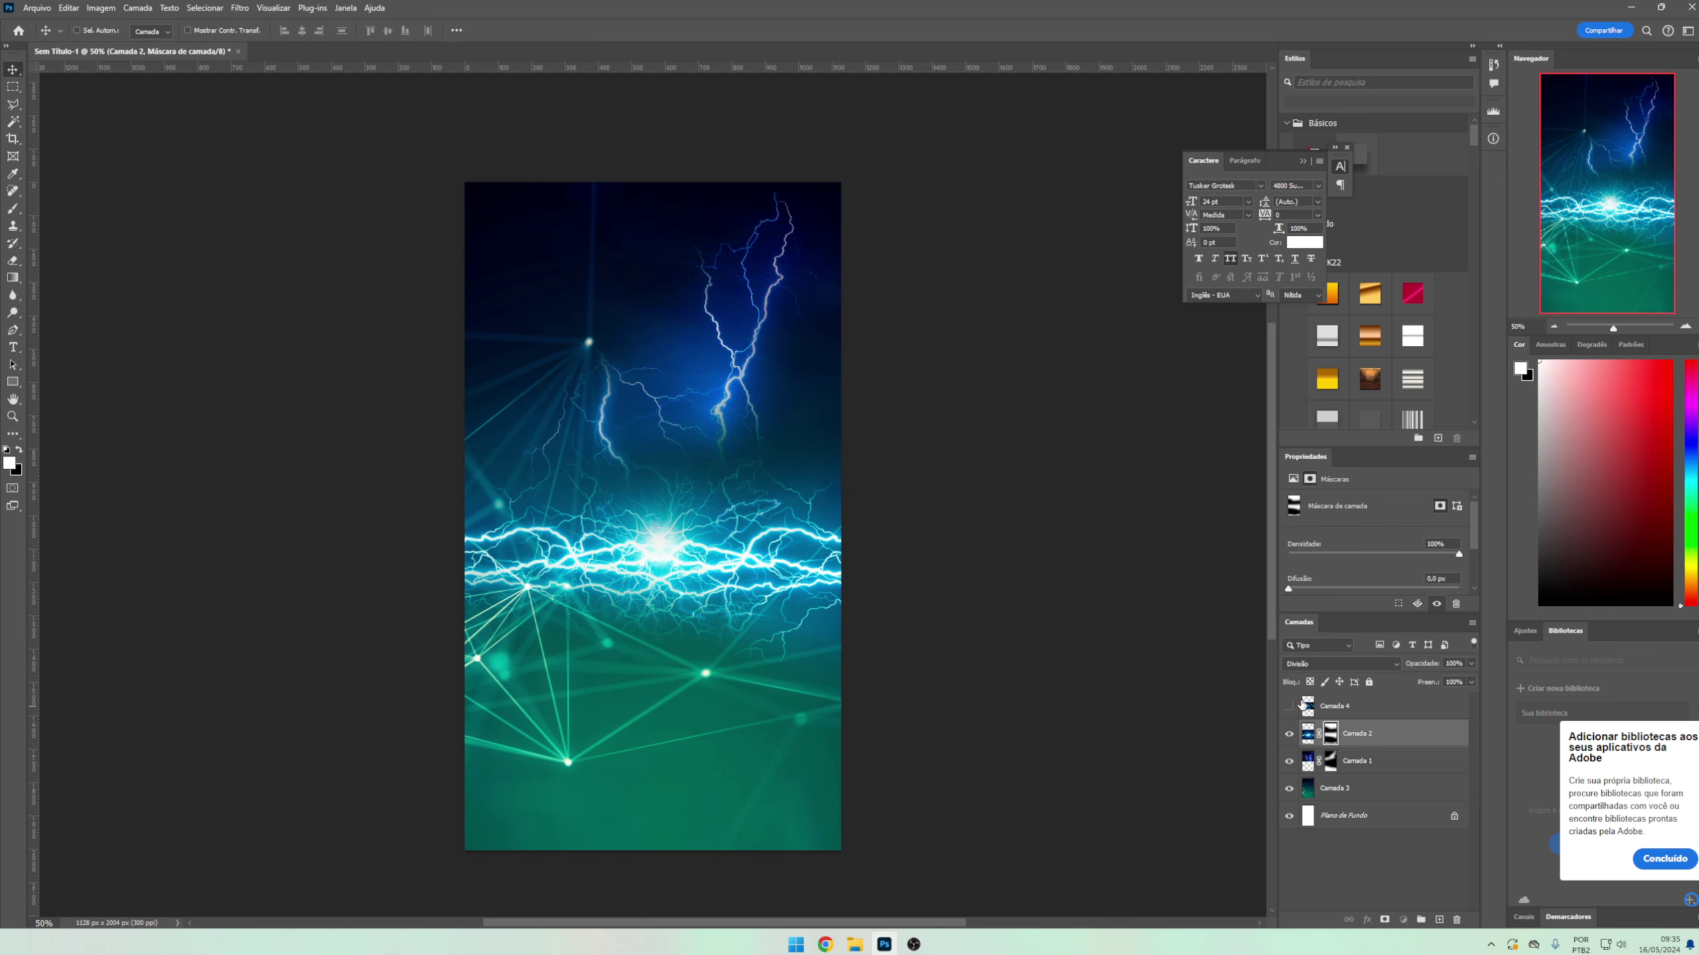
- Show the Camada 4 tunnel layer, mask away its edges and set it to Divisão blend
click(1338, 706)
click(1289, 706)
click(1384, 920)
key(e)
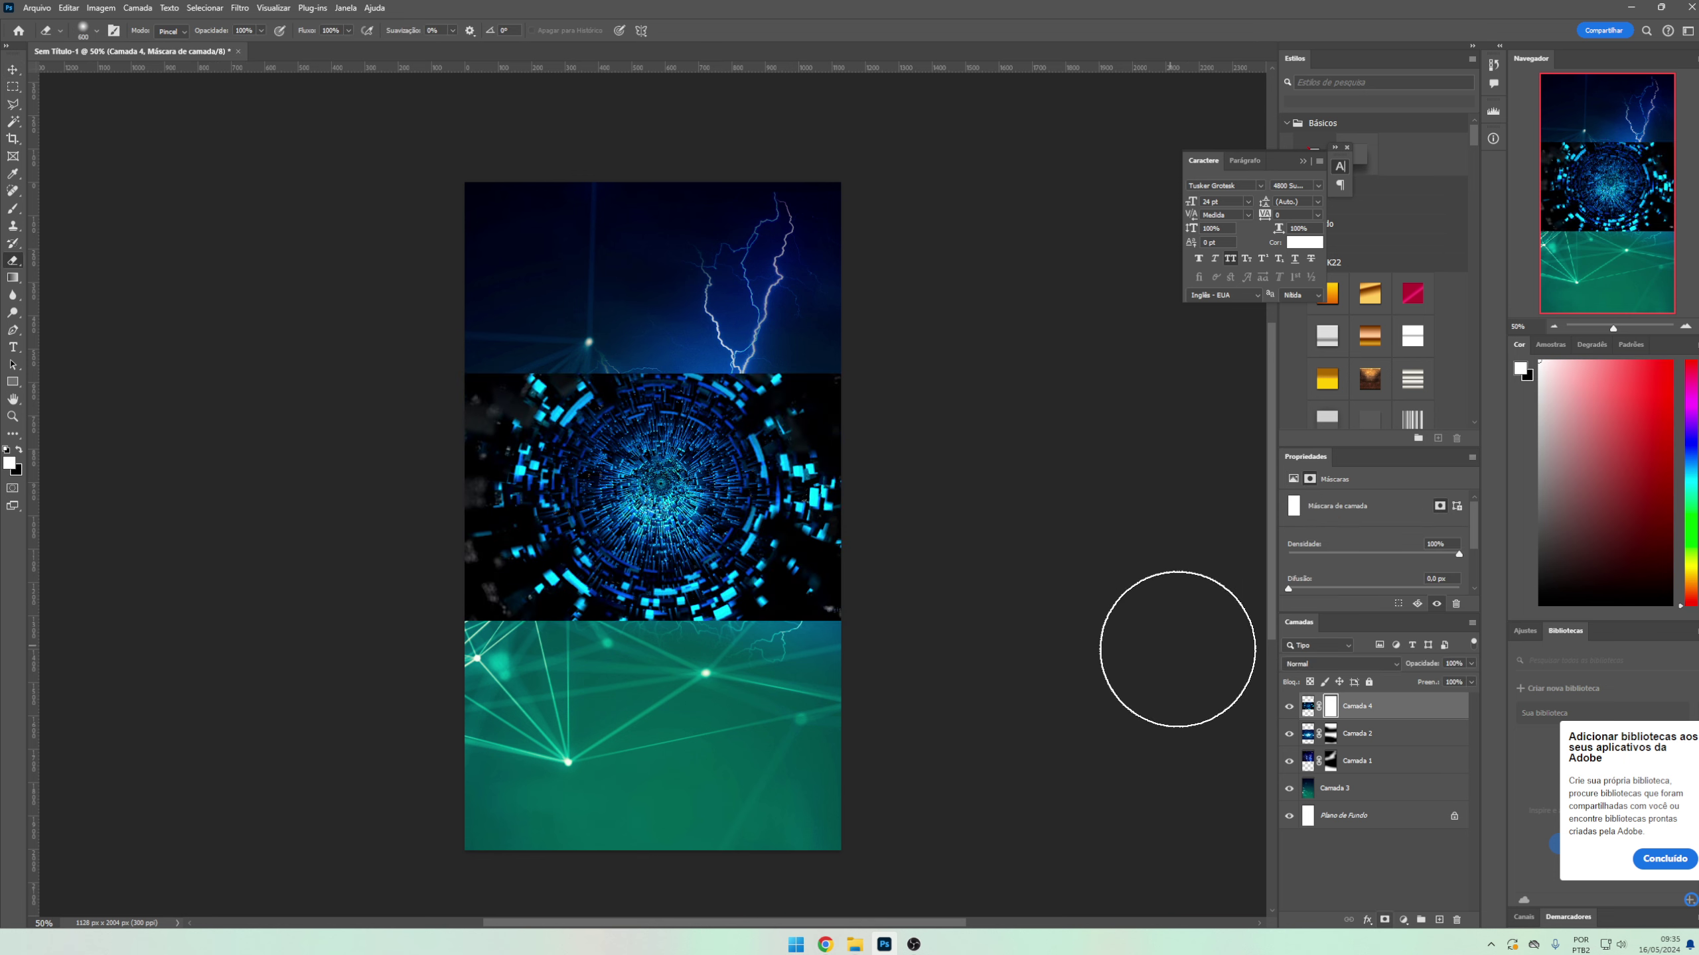
drag(865, 674, 363, 656)
mouse_move(891, 368)
mouse_down()
mouse_move(702, 334)
mouse_move(948, 675)
mouse_up()
key(v)
click(1338, 664)
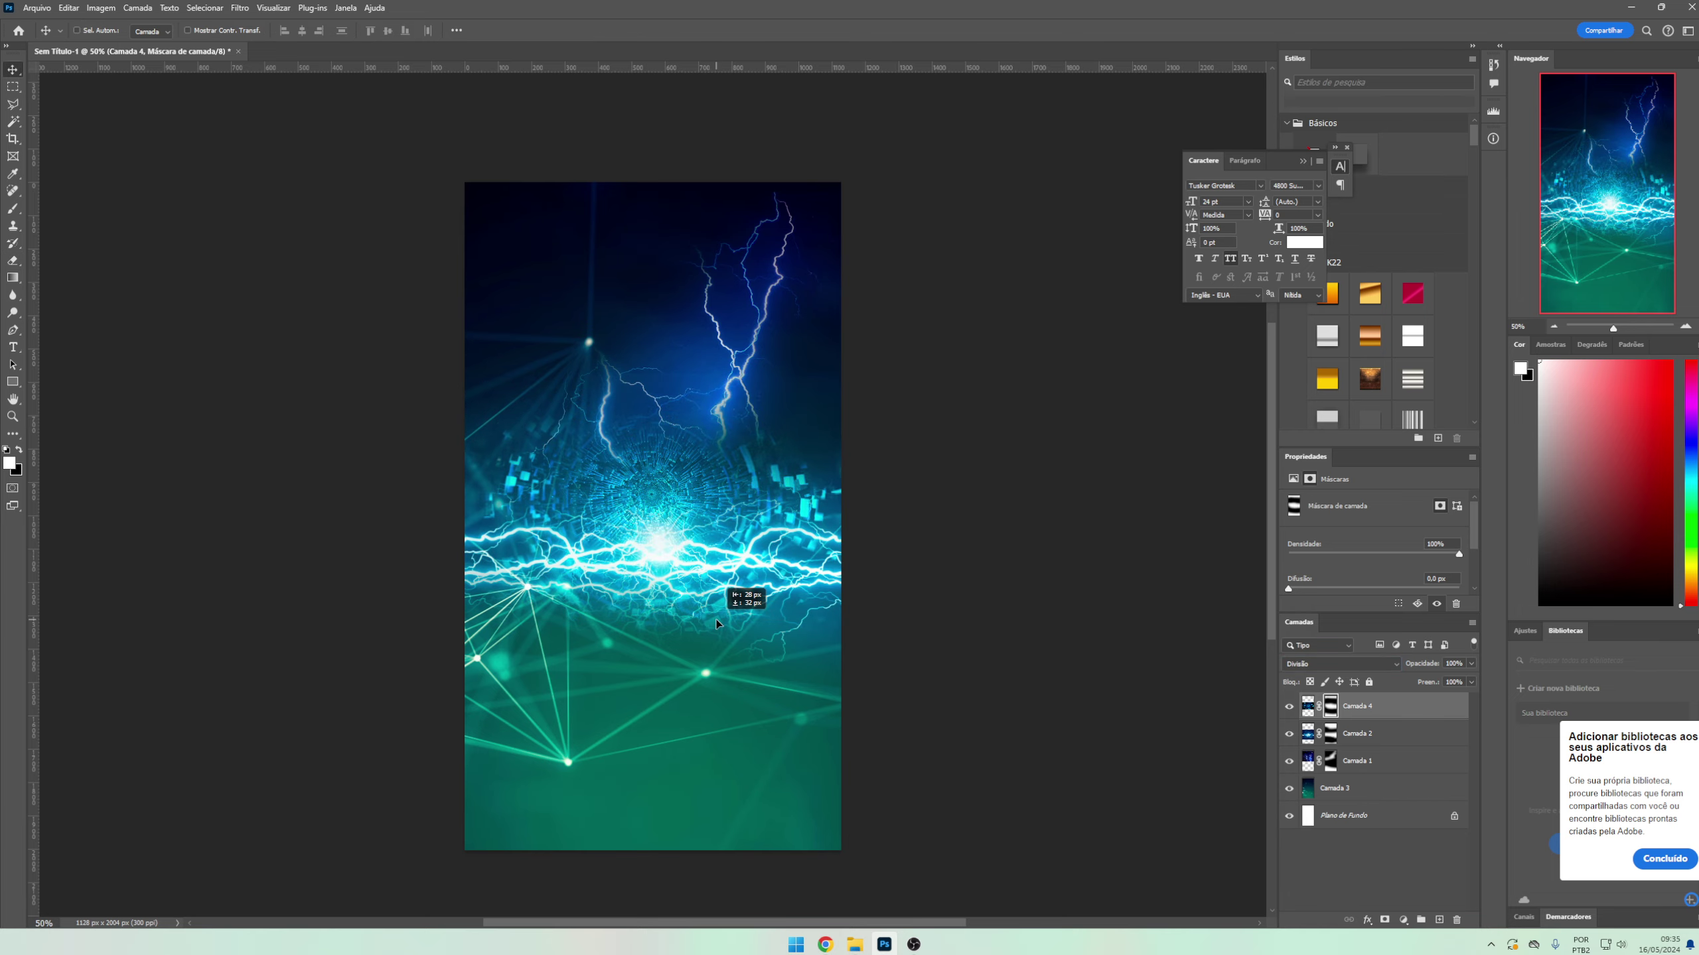
click(826, 944)
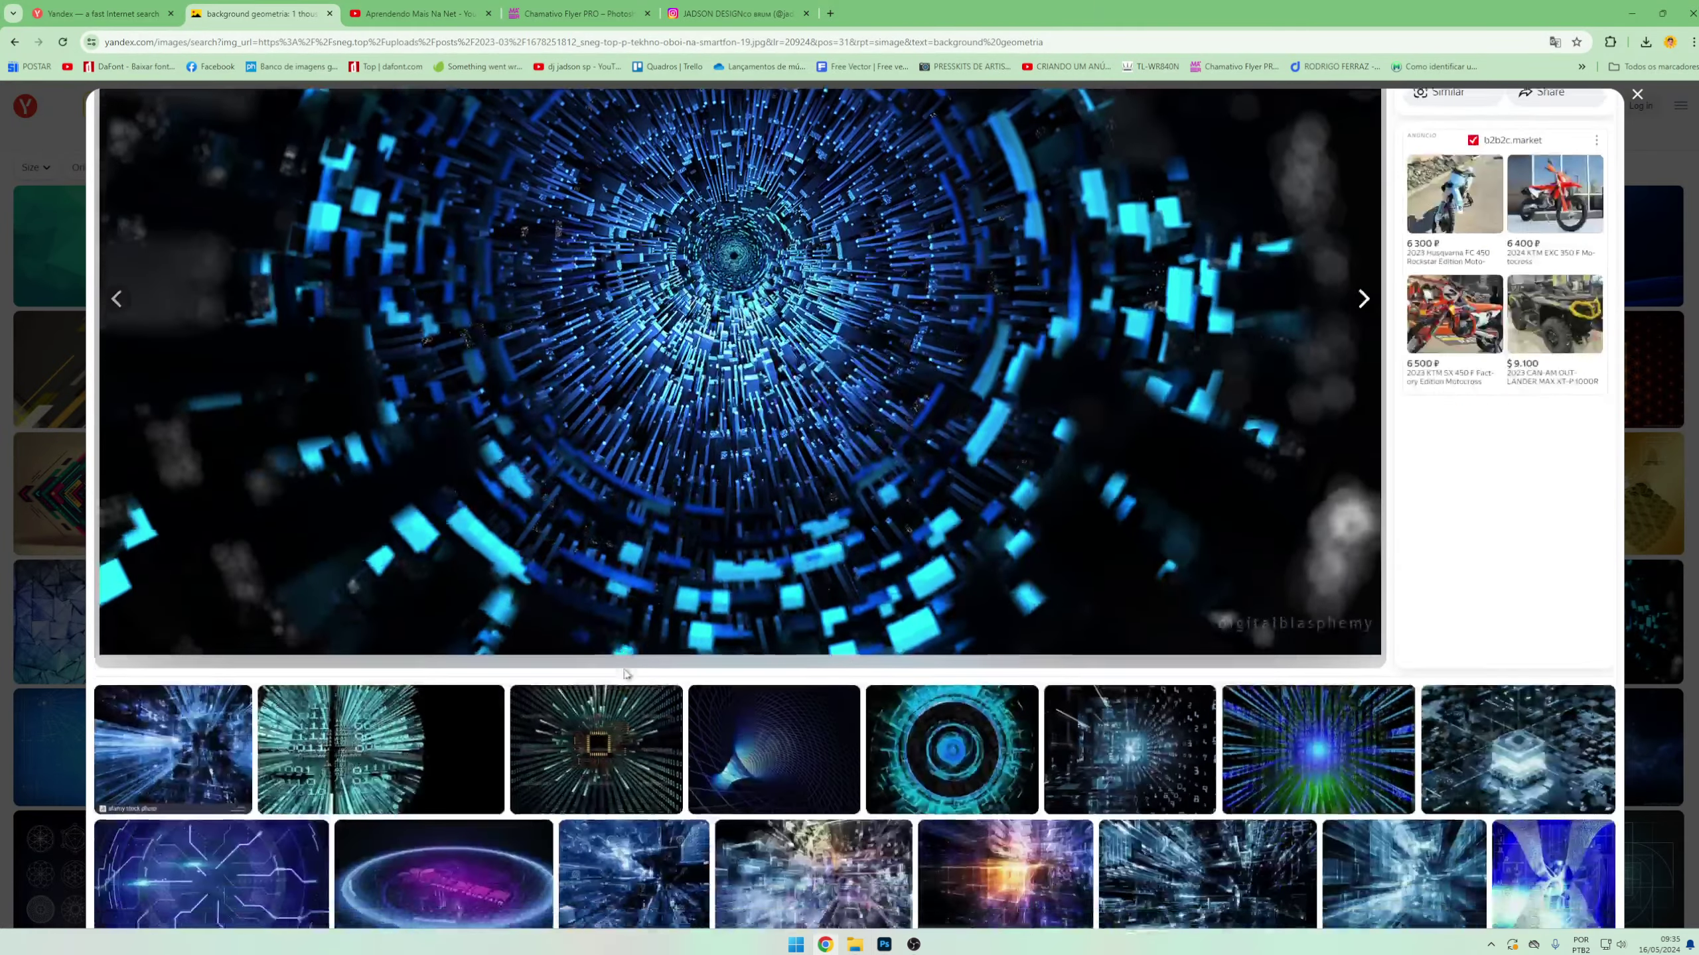
- Copy the neon circle image from Yandex and return to the flyer
key(alt+Left)
key(alt+Left)
scroll(310, 671, down, 2)
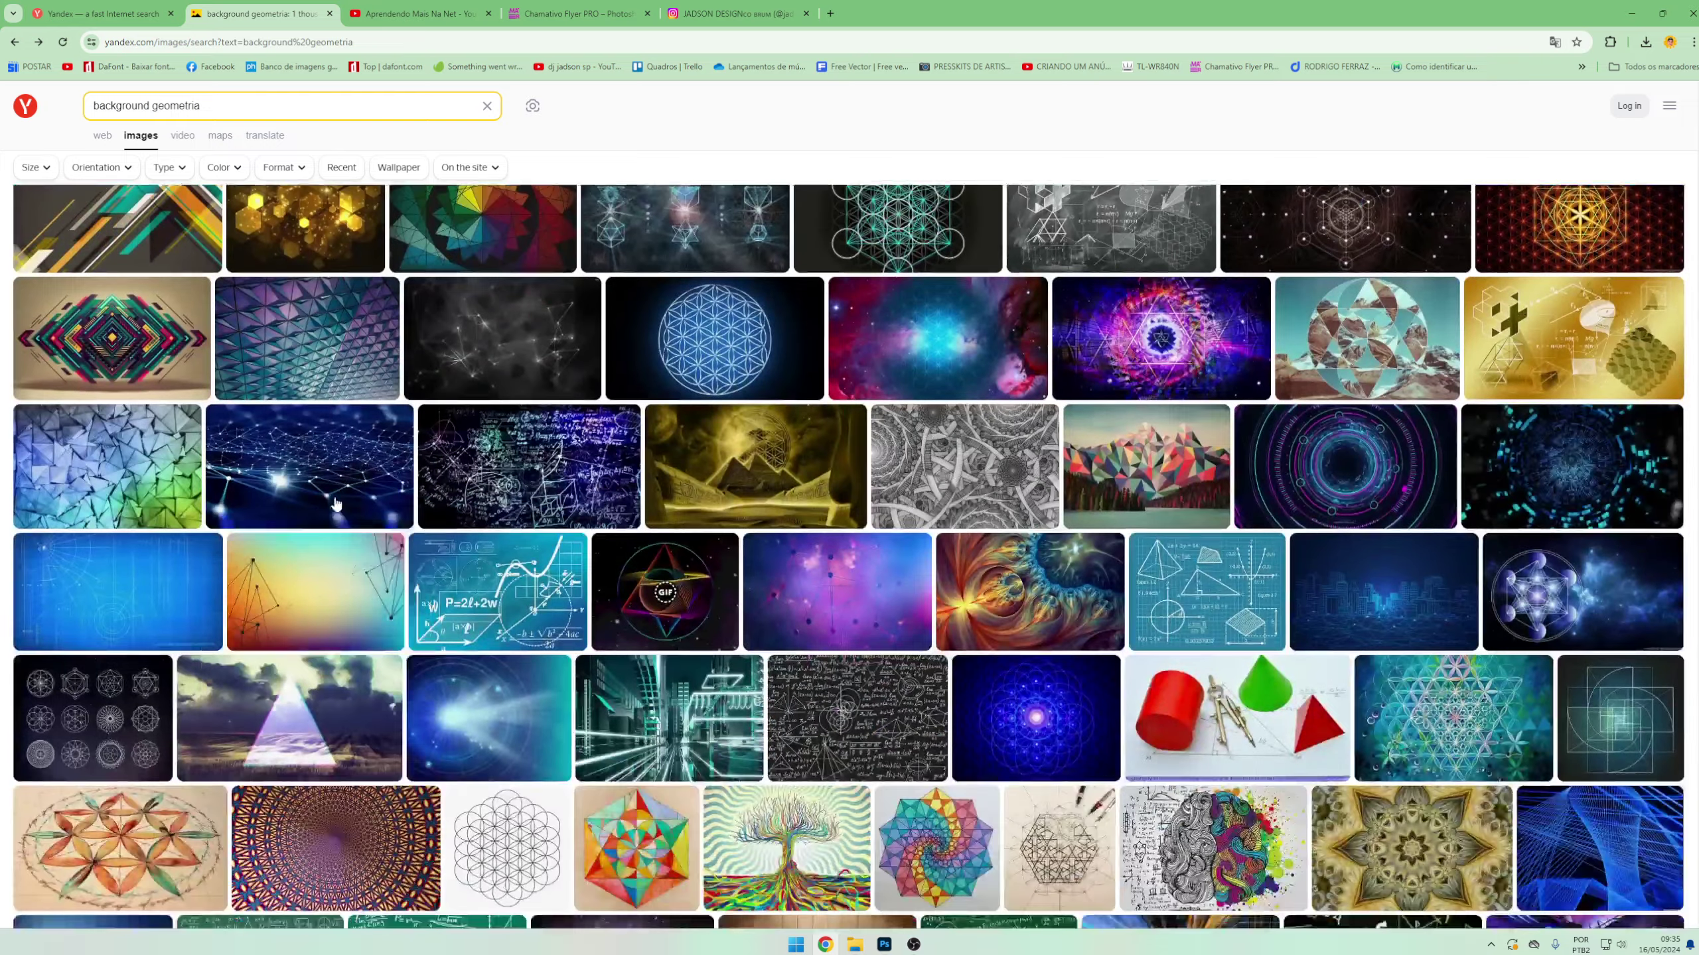
click(1344, 453)
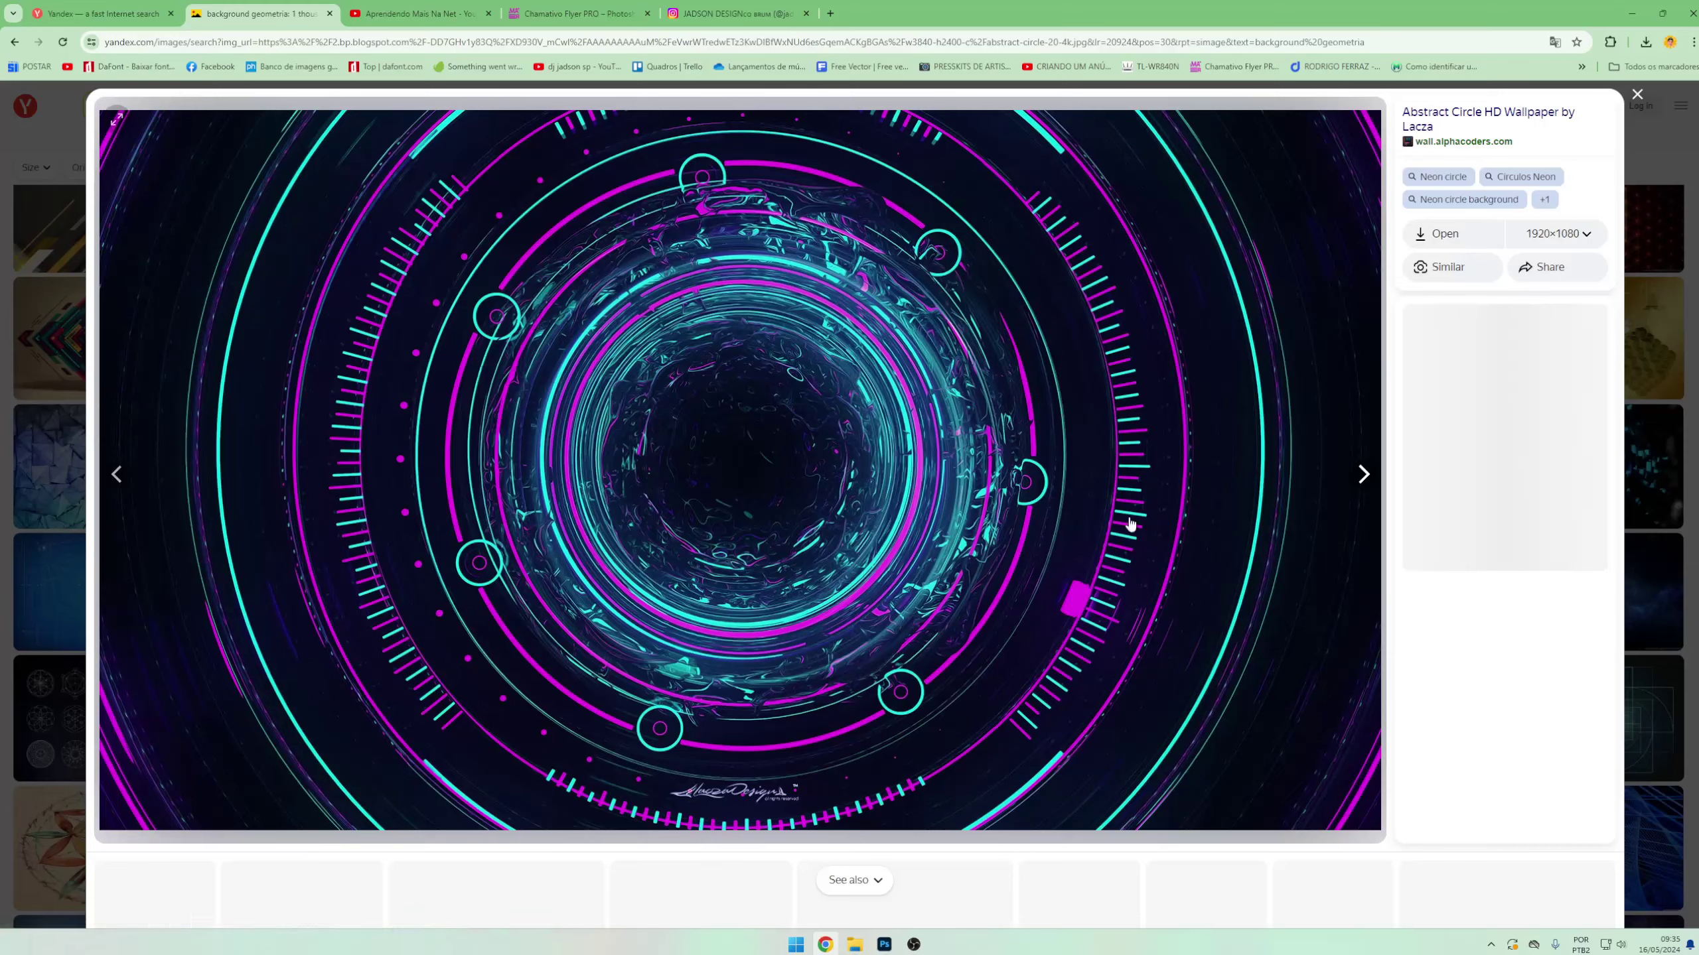
right_click(796, 405)
click(829, 469)
click(884, 944)
- Paste the neon circle, enlarge it to fill the canvas and set it to Divisão blend
key(ctrl+v)
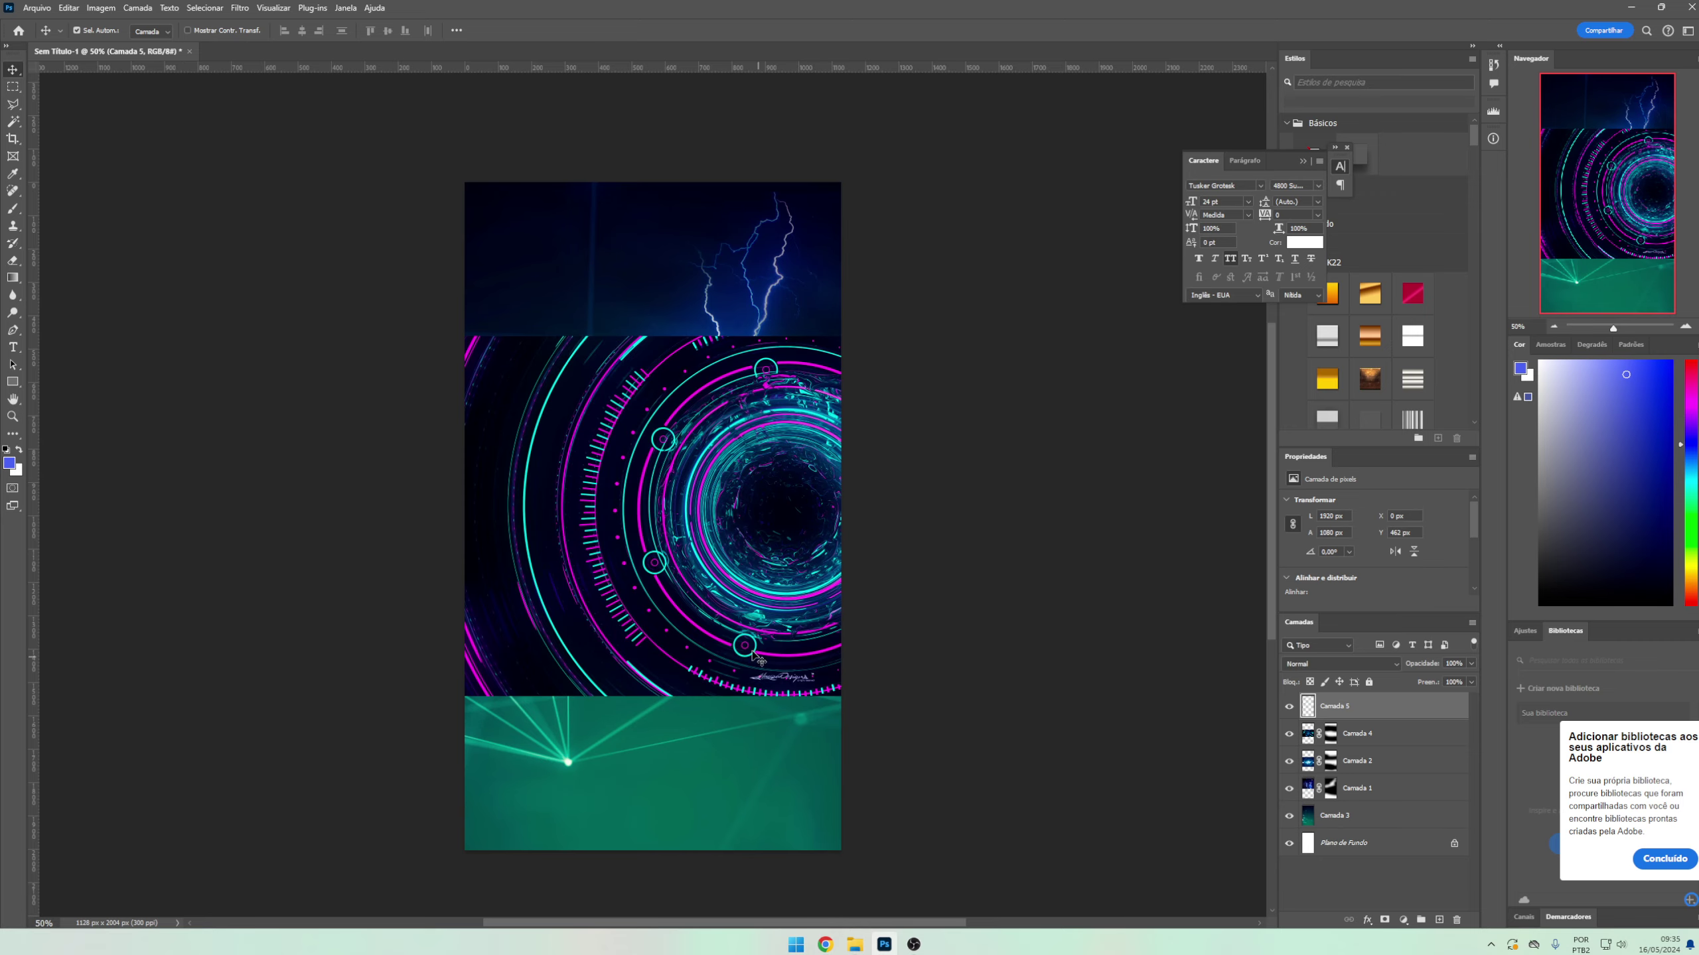
key(ctrl+t)
drag(697, 532, 700, 915)
key(Return)
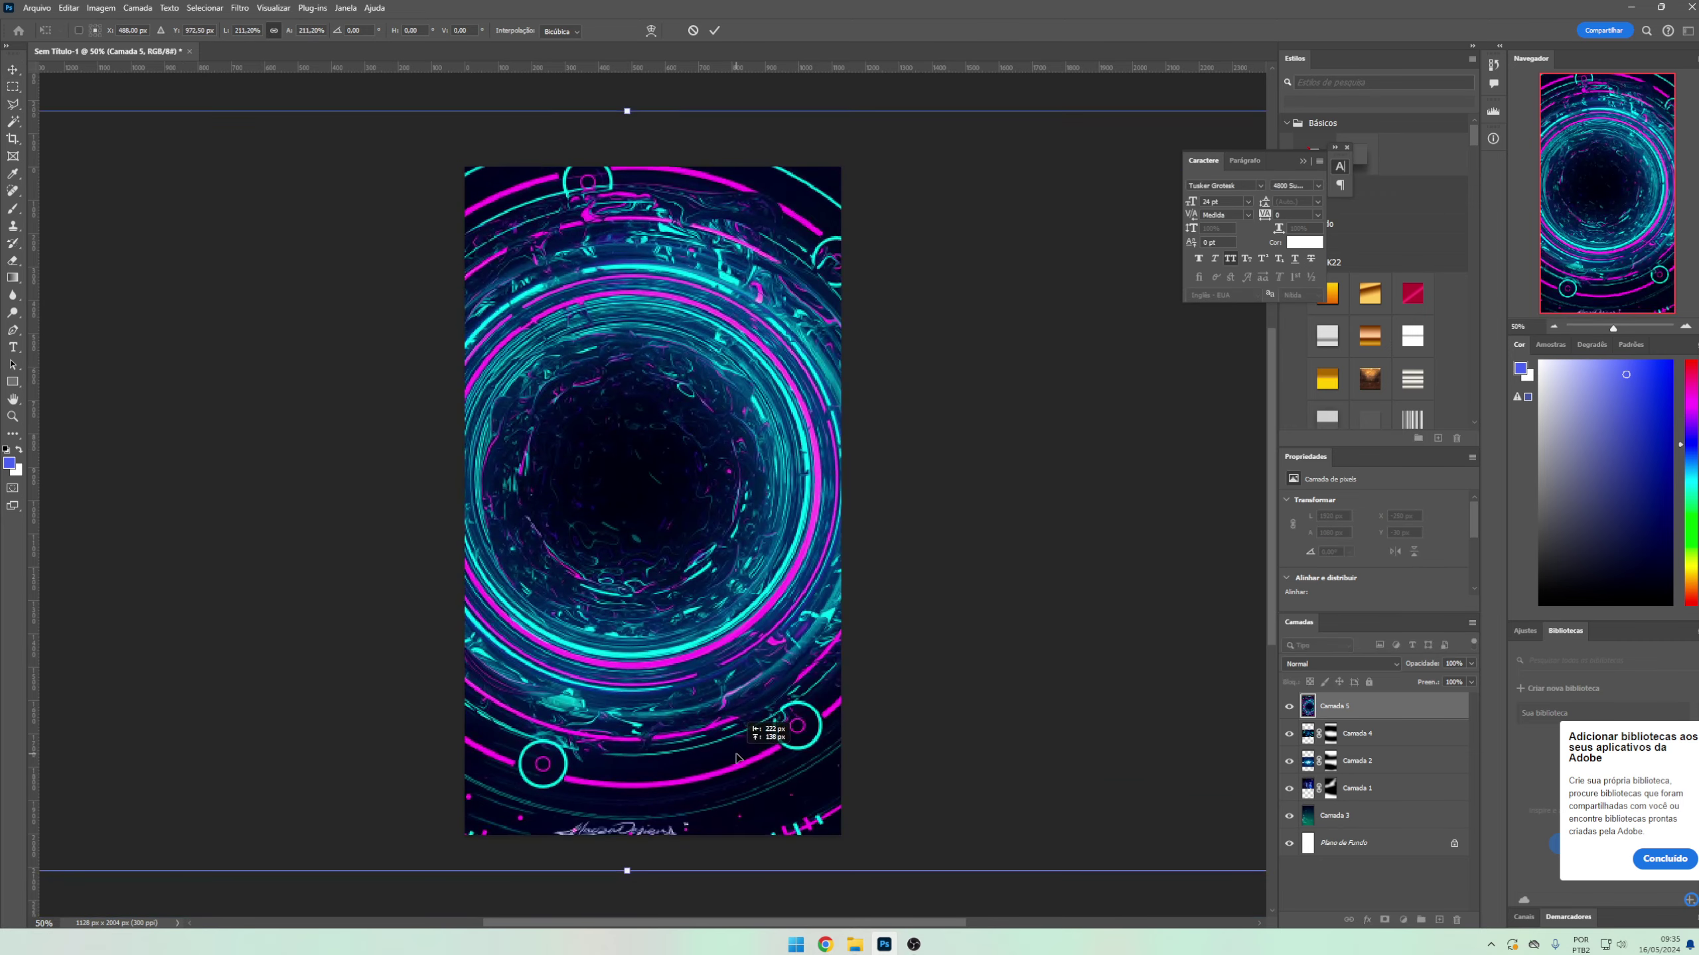
click(1338, 664)
click(1313, 677)
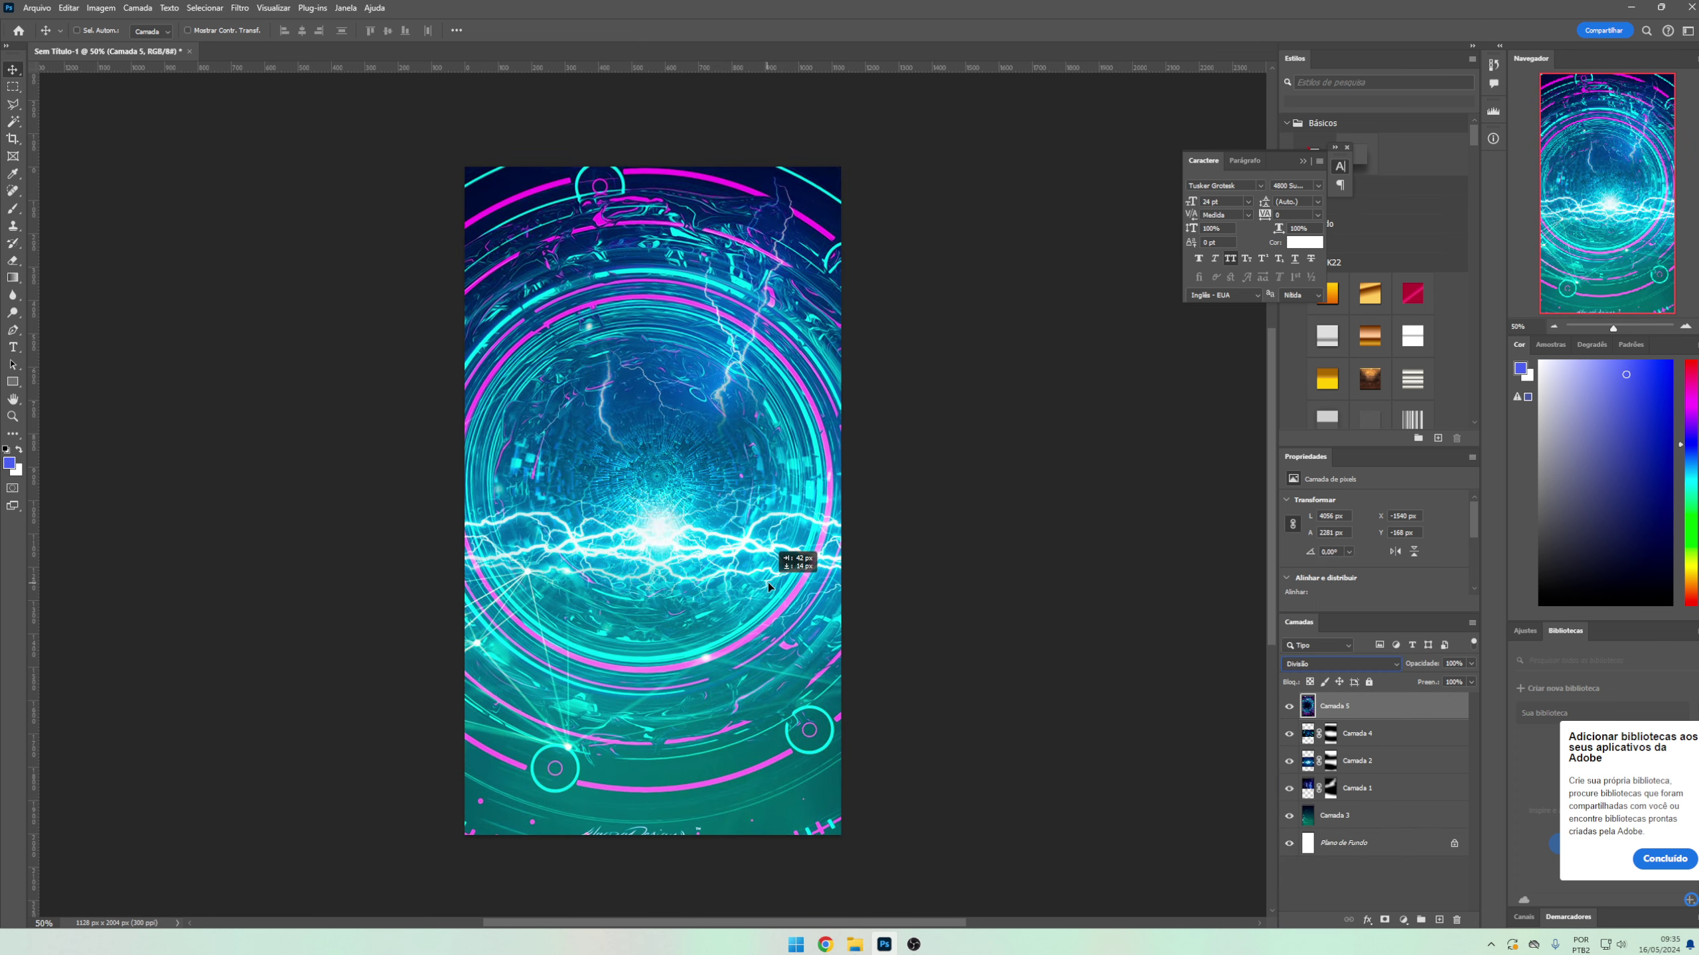
drag(764, 584, 778, 613)
- Mask the neon circle layer and erase it from the top area
click(1384, 920)
key(d)
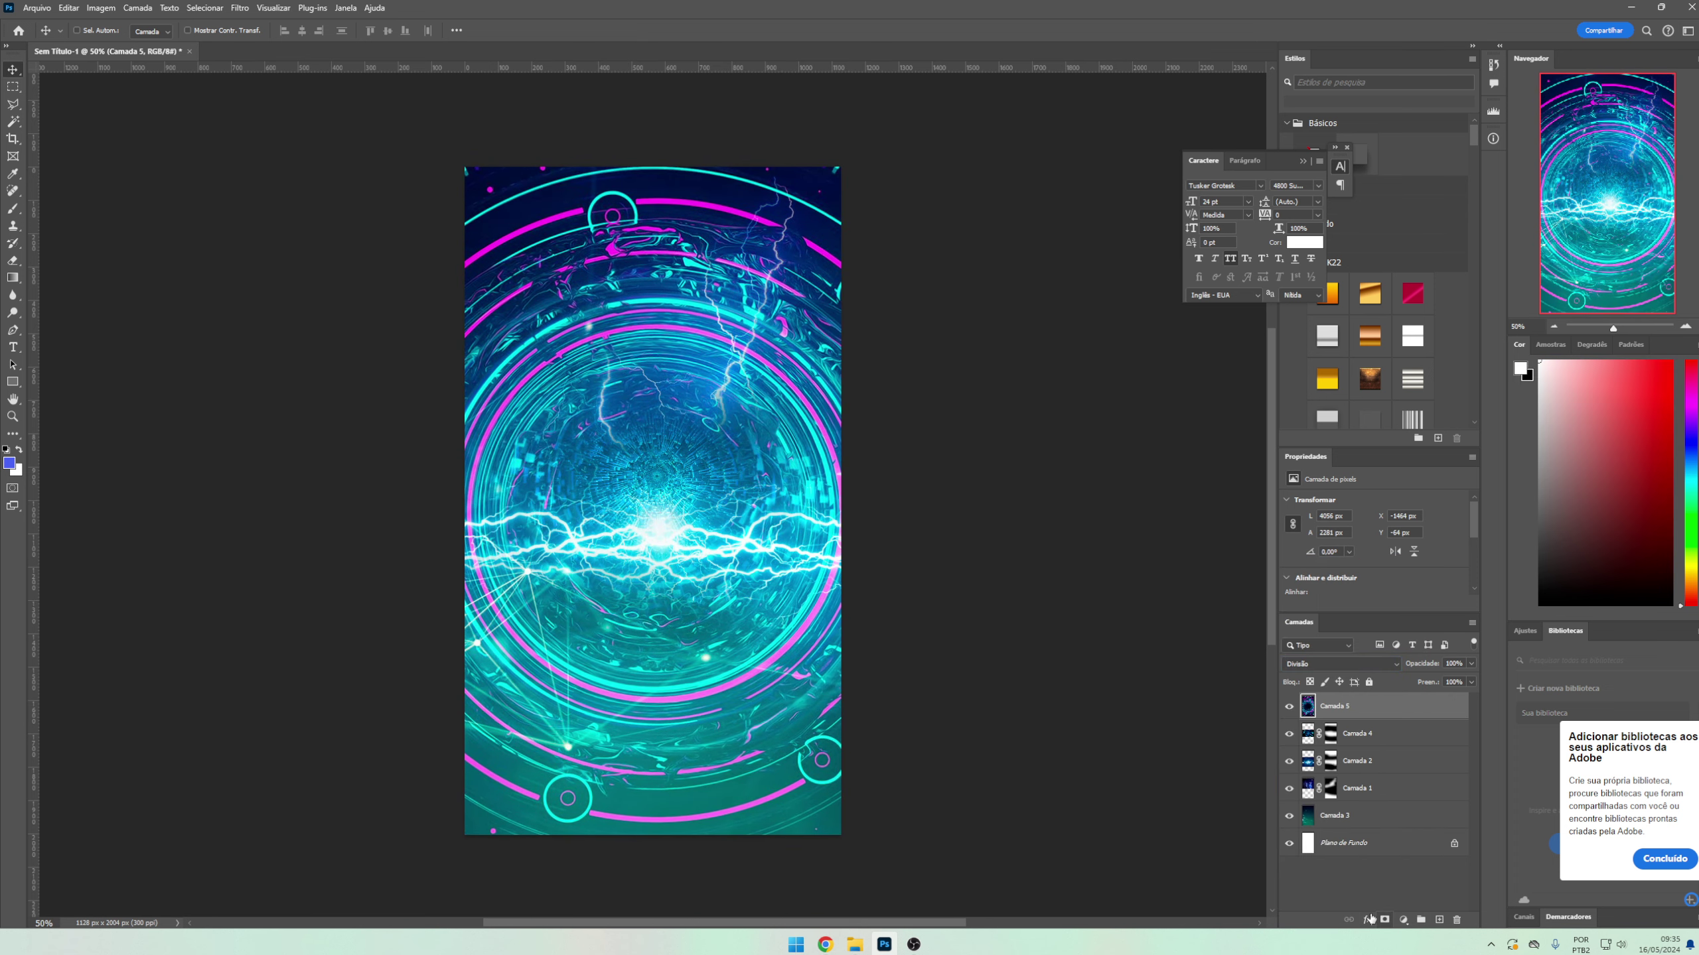
key(e)
mouse_move(620, 381)
mouse_down()
mouse_move(713, 350)
mouse_move(675, 380)
mouse_move(523, 626)
mouse_move(789, 576)
mouse_move(573, 475)
mouse_up()
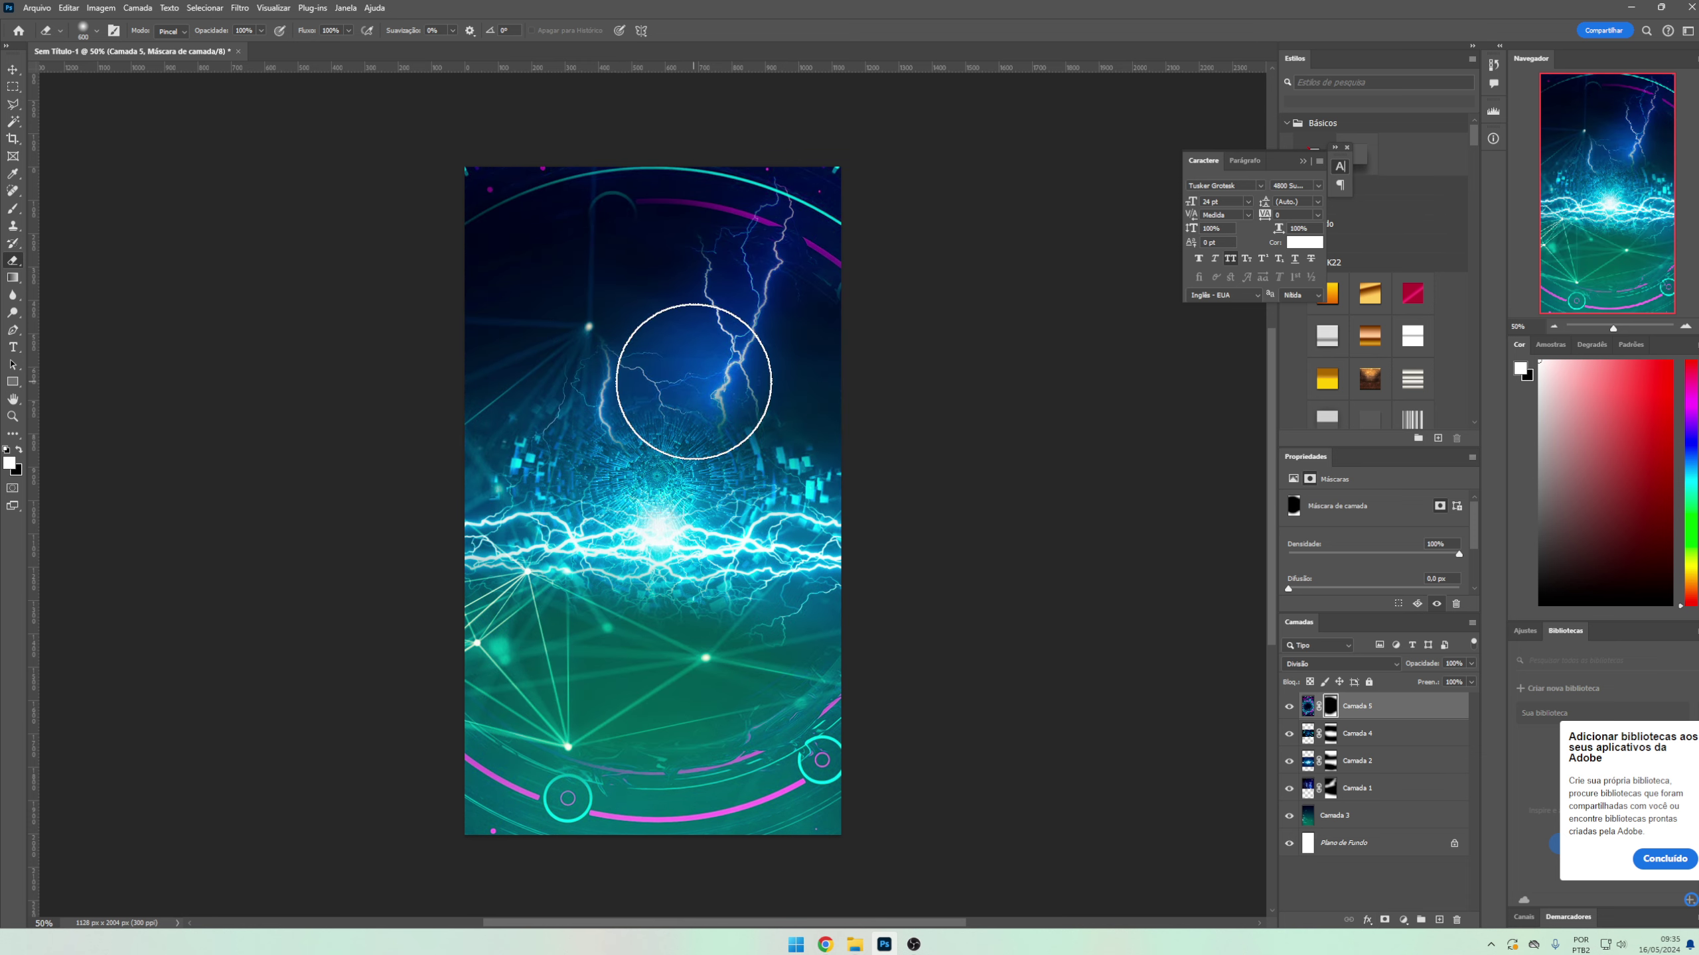
key(v)
key(e)
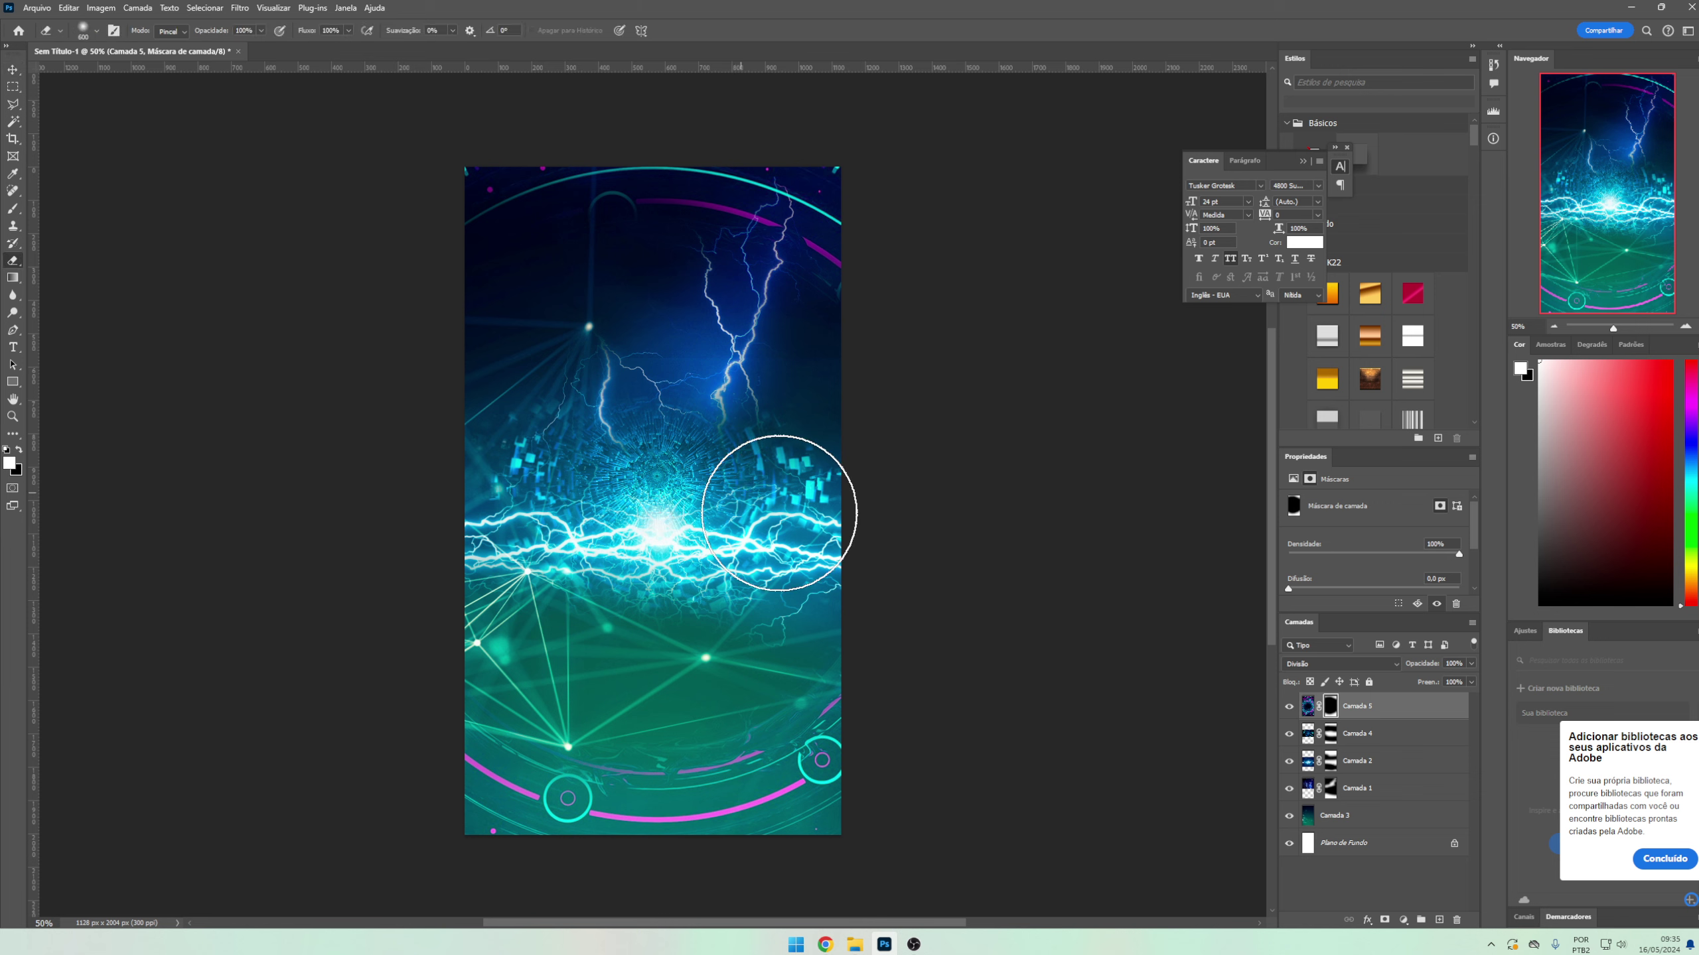
key(v)
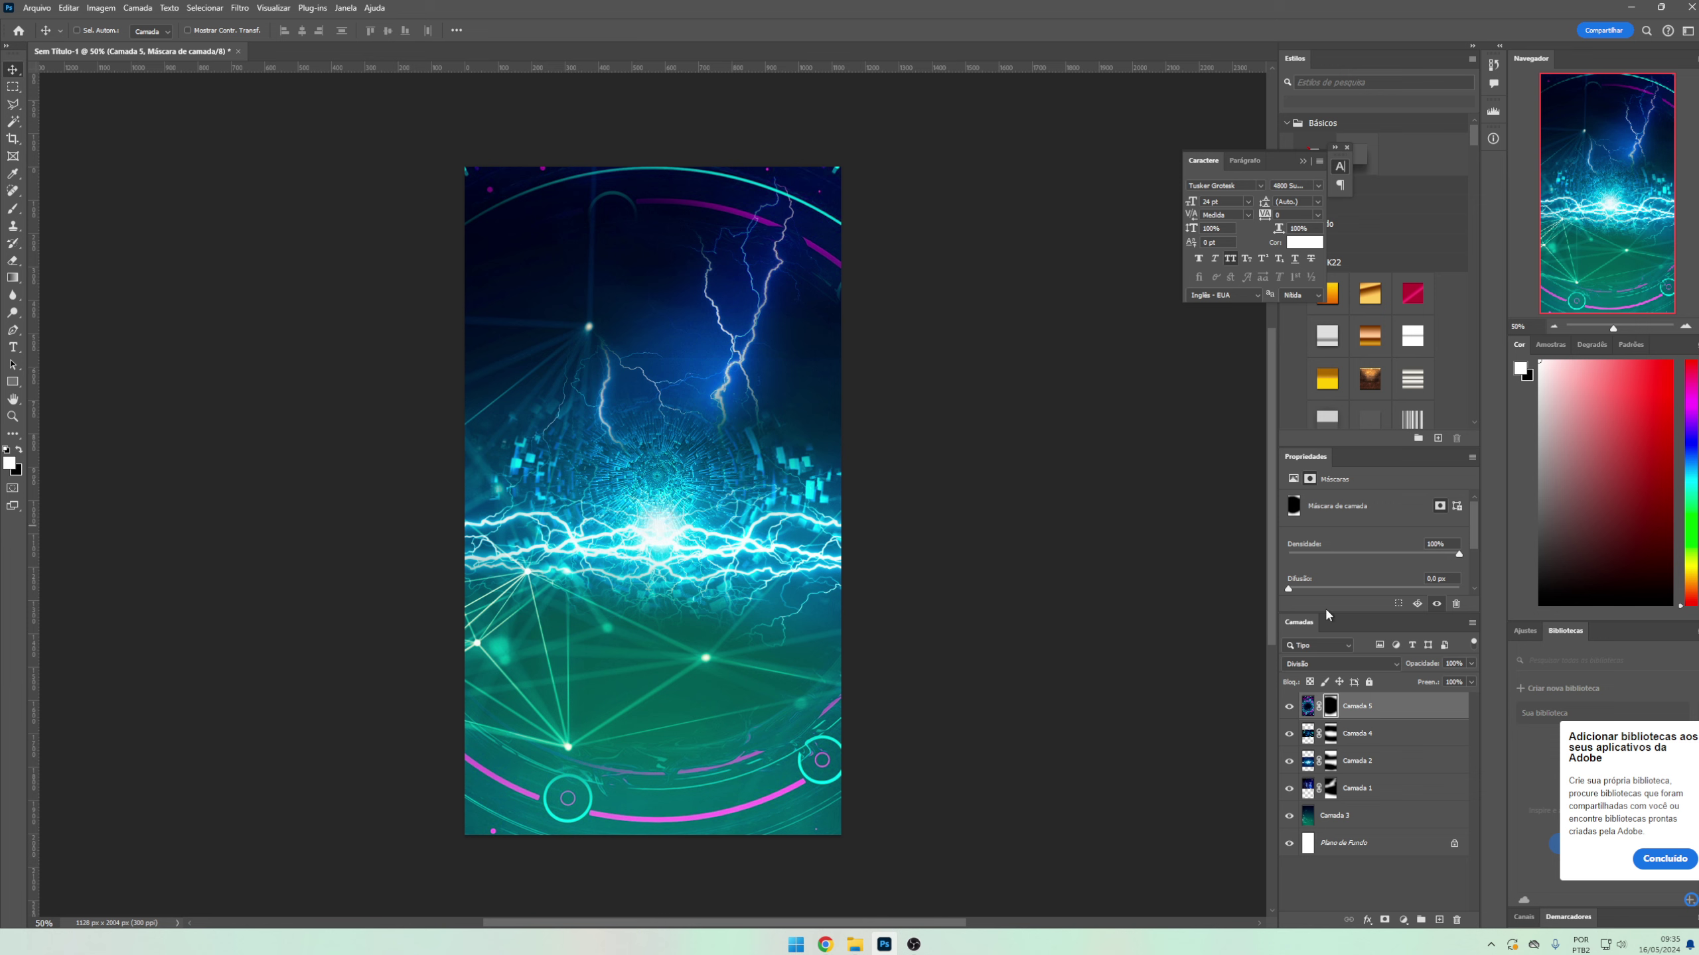
click(1403, 921)
- Add a colorized Hue/Saturation layer at Hue 217, Saturation 80, and group all layers as bg
click(1444, 797)
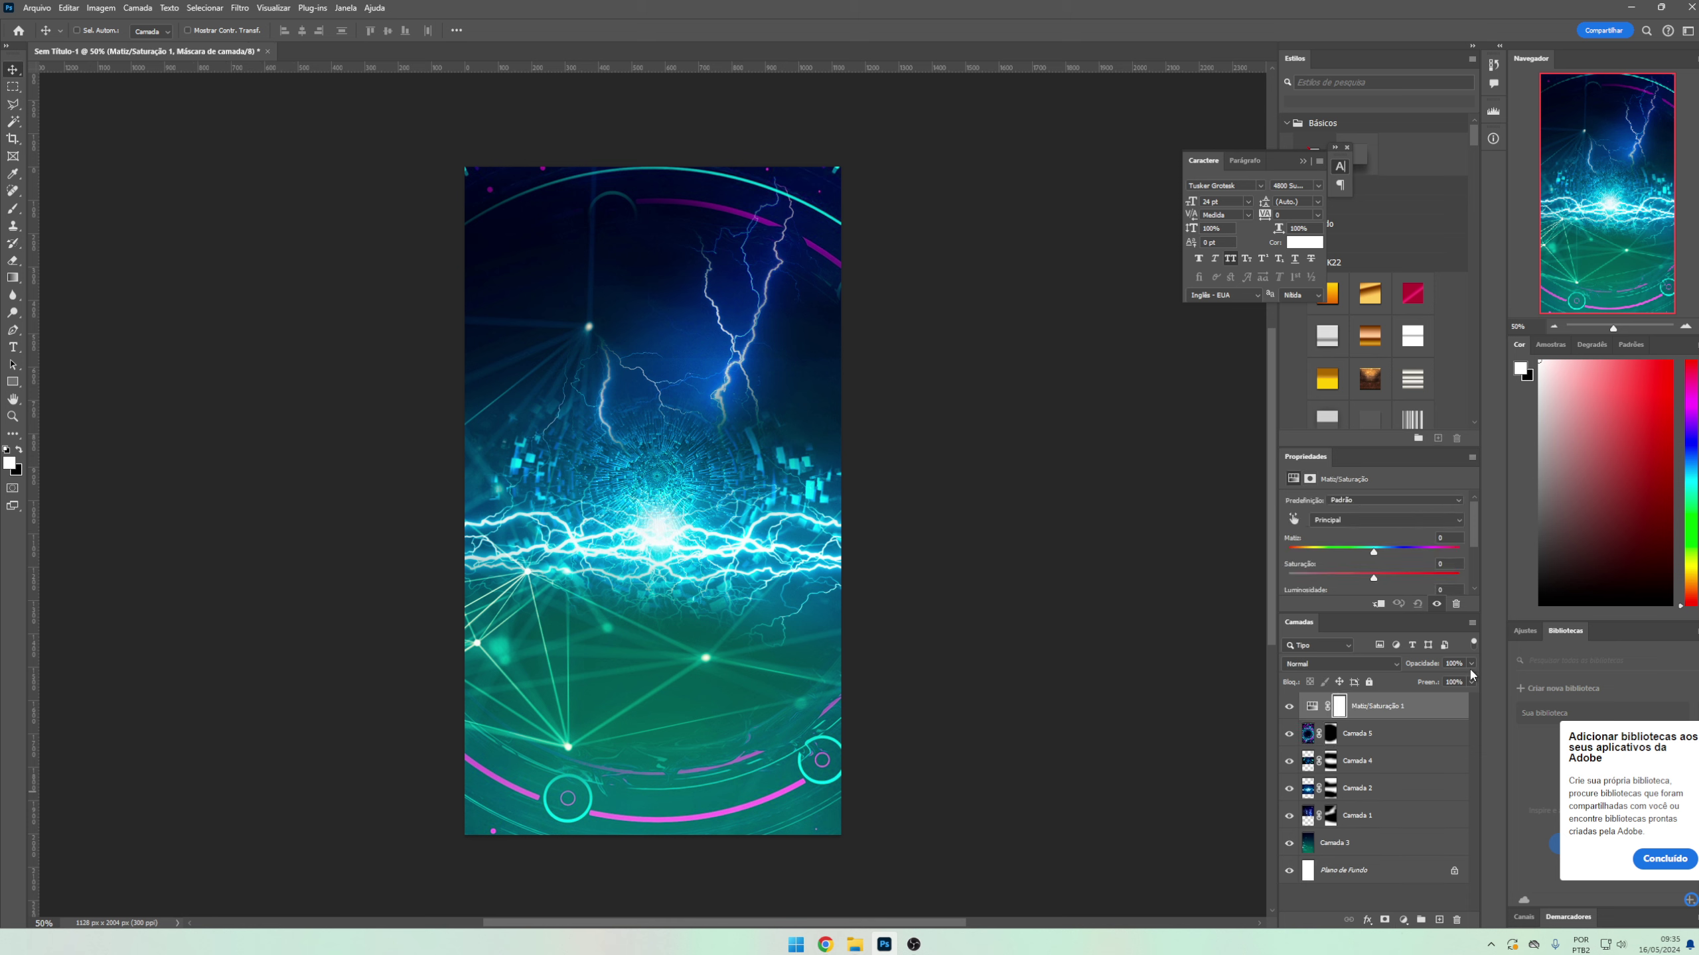
scroll(1475, 541, down, 1)
click(1355, 591)
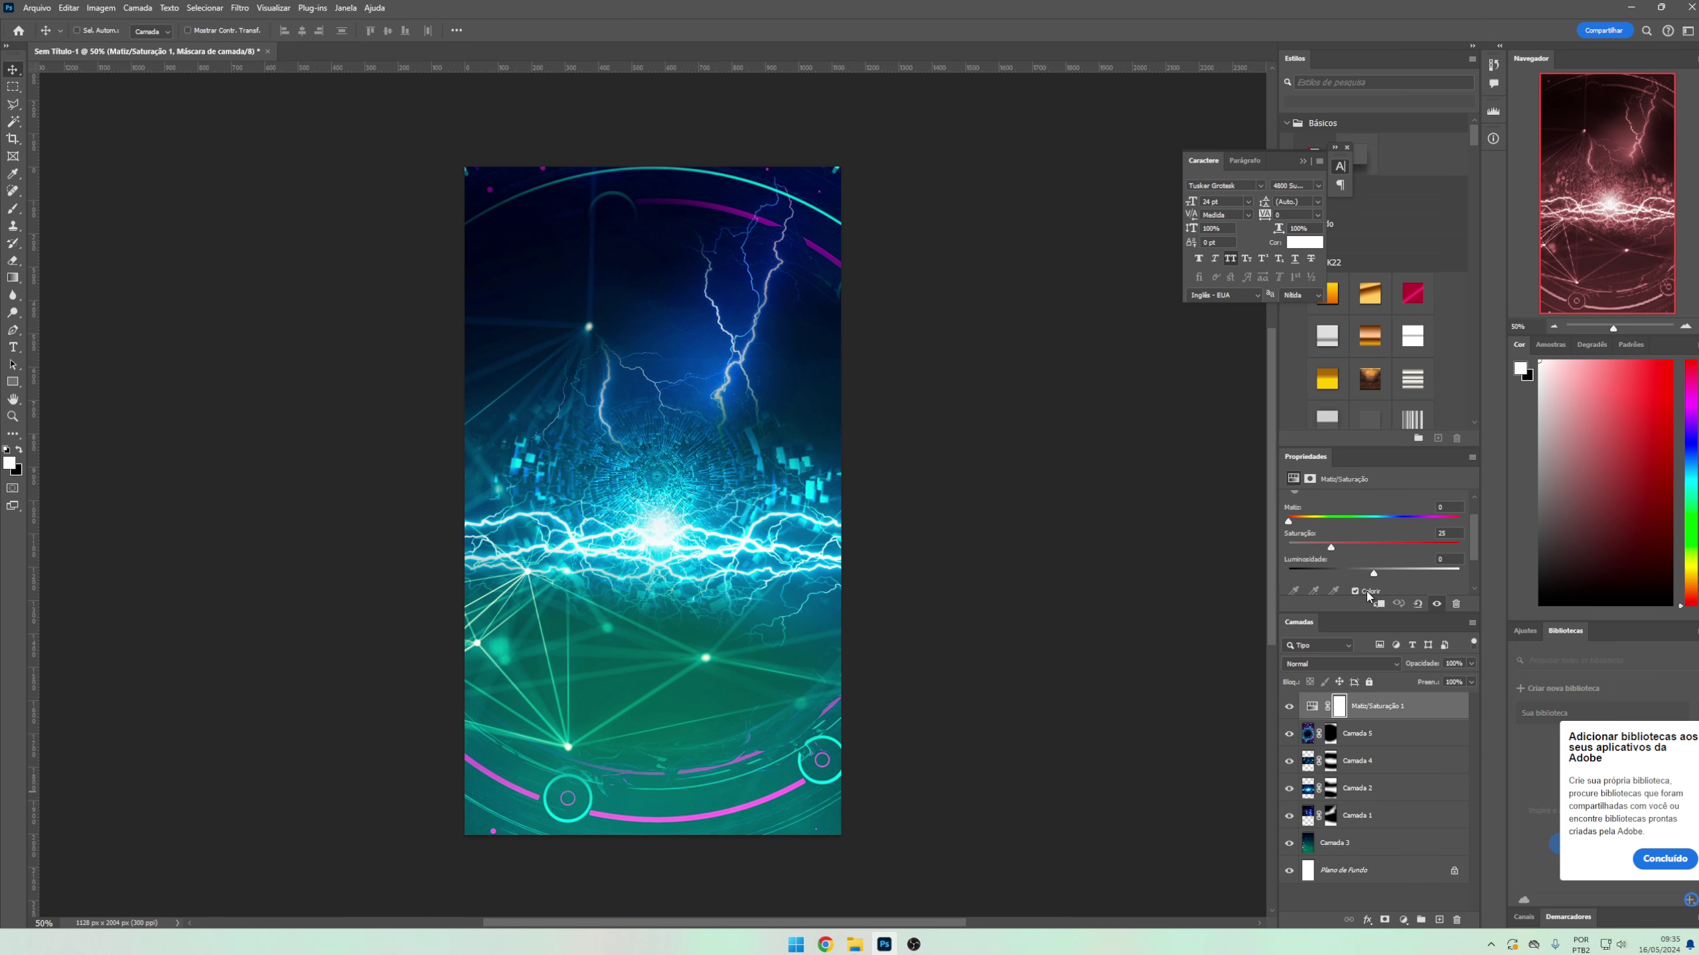
mouse_move(1333, 547)
mouse_down()
mouse_move(1417, 526)
mouse_move(1400, 534)
mouse_move(1419, 547)
mouse_move(1396, 523)
mouse_up()
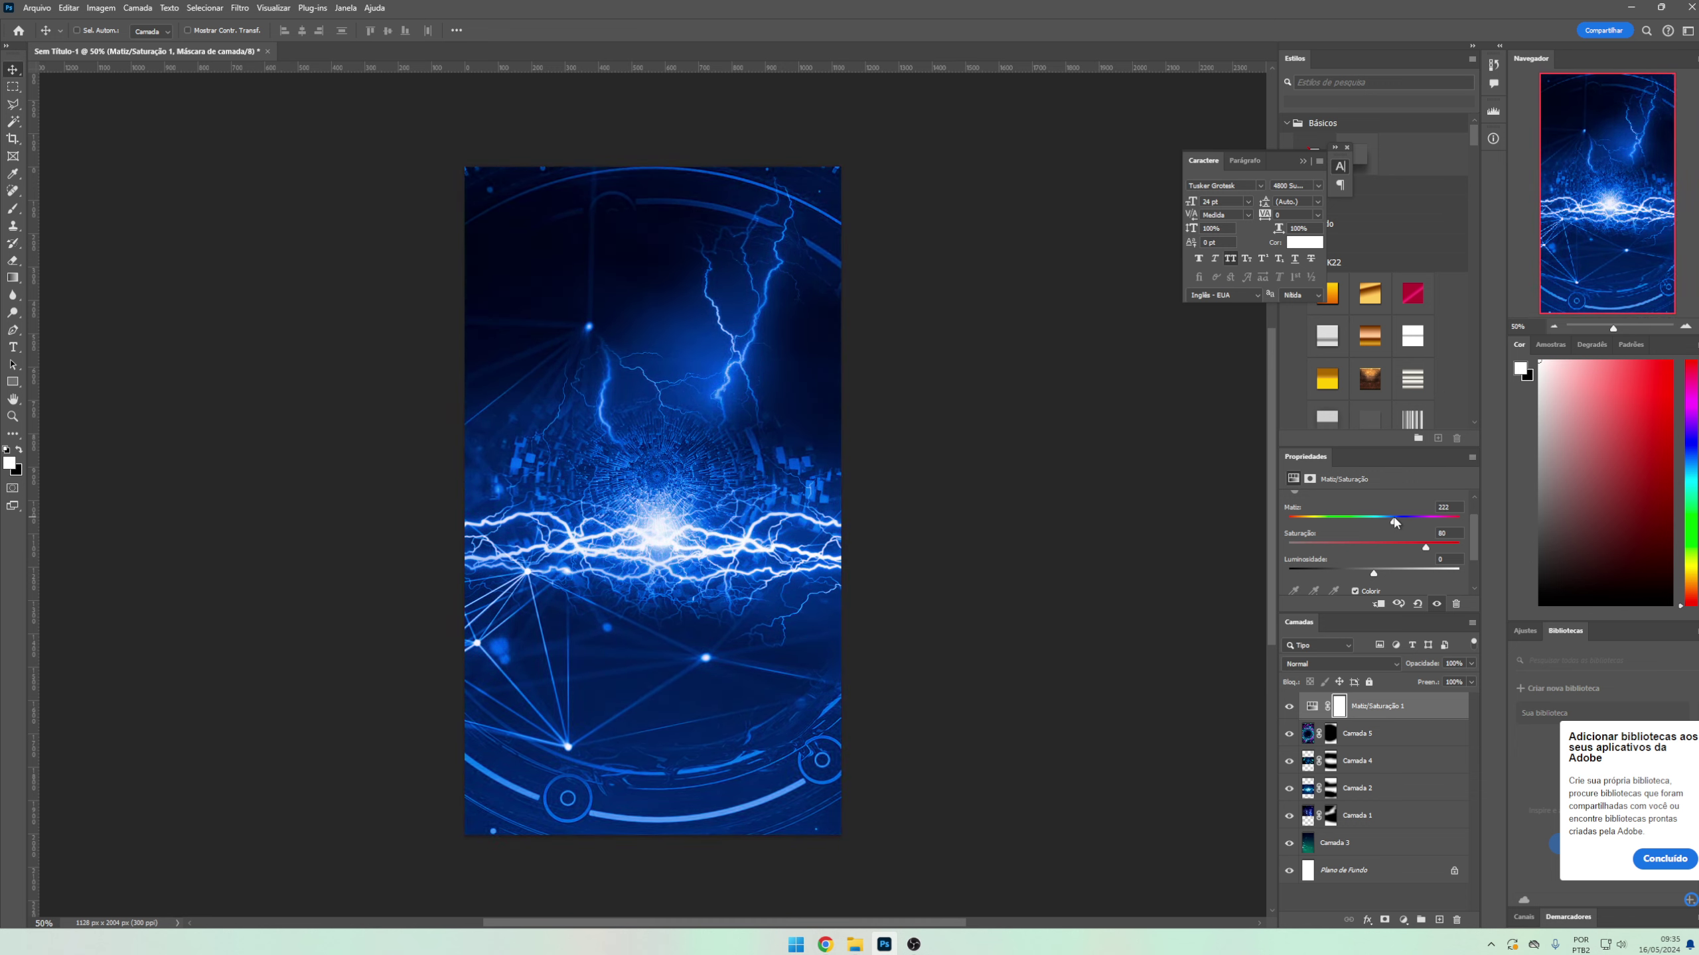
mouse_move(853, 943)
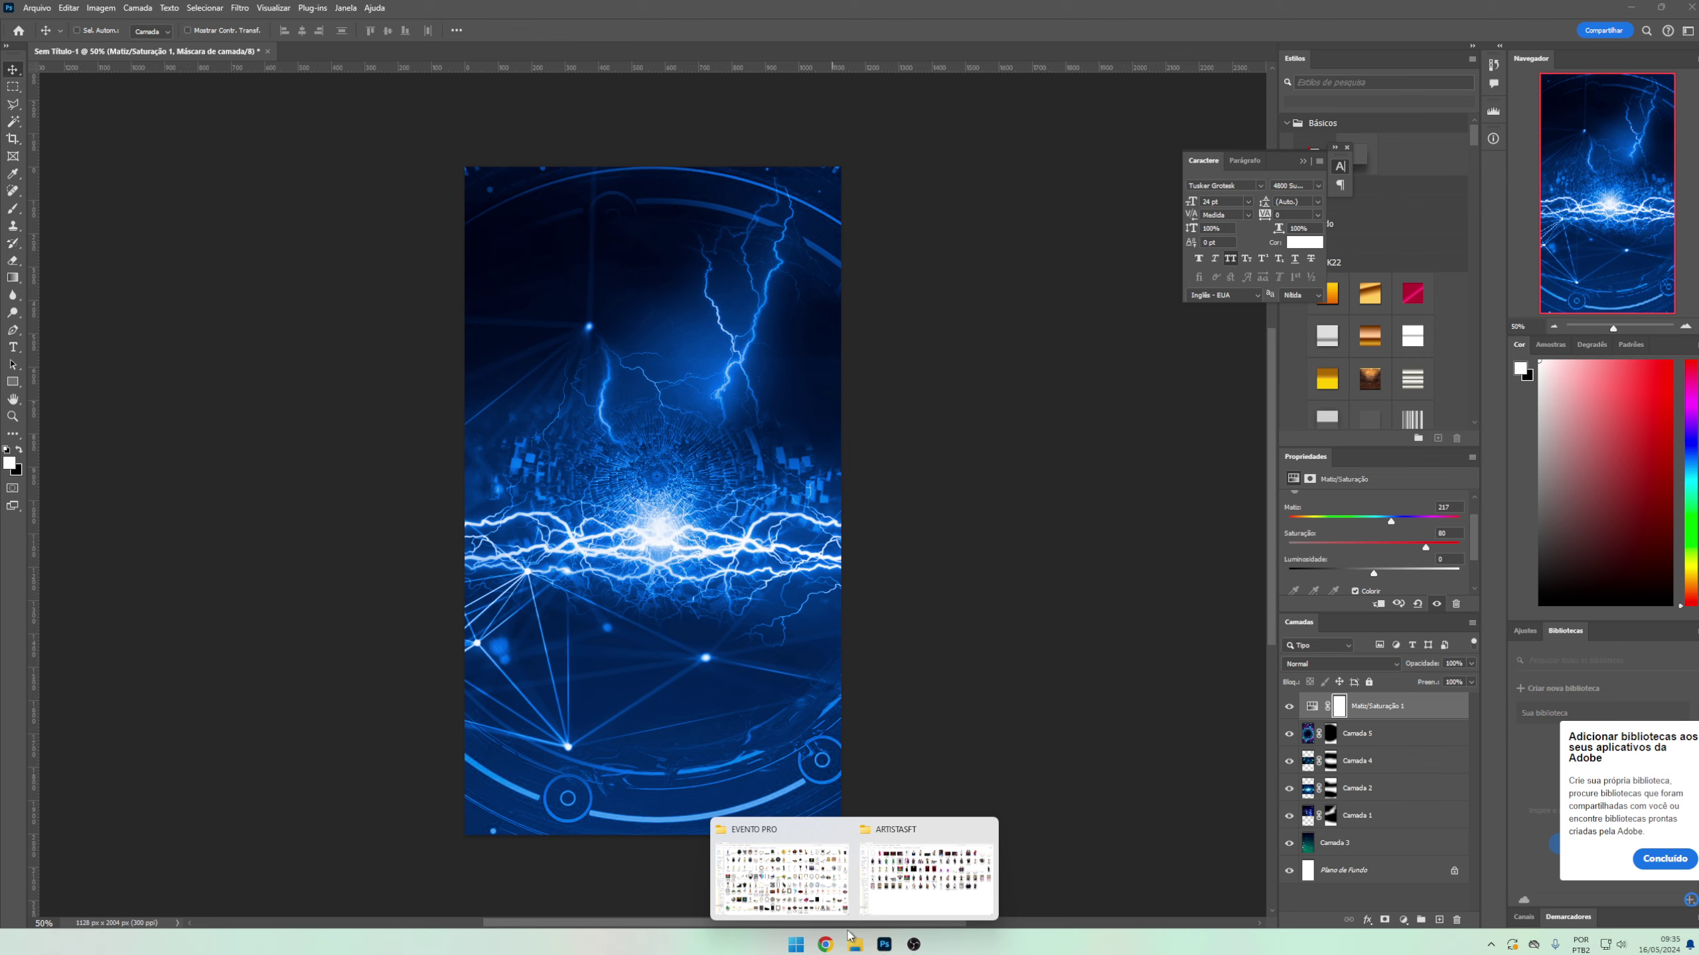
key(ctrl+alt+a)
key(ctrl+g)
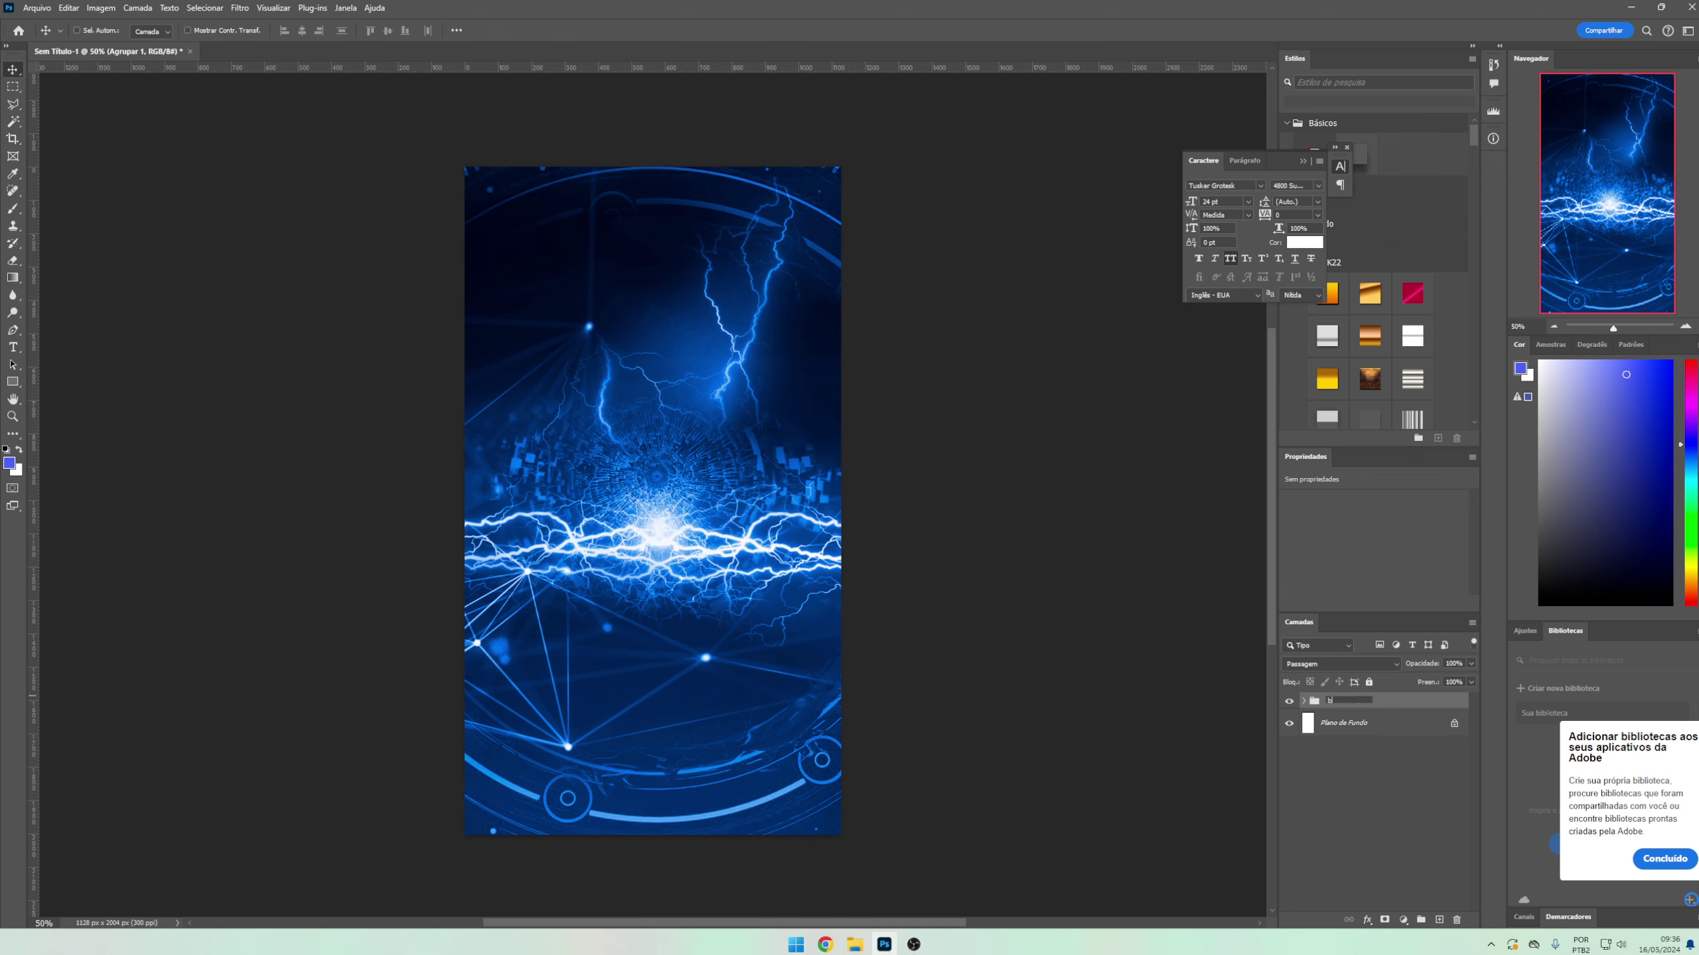
- Drag the artist photo from the ARTISTASFT folder onto the flyer canvas
click(825, 944)
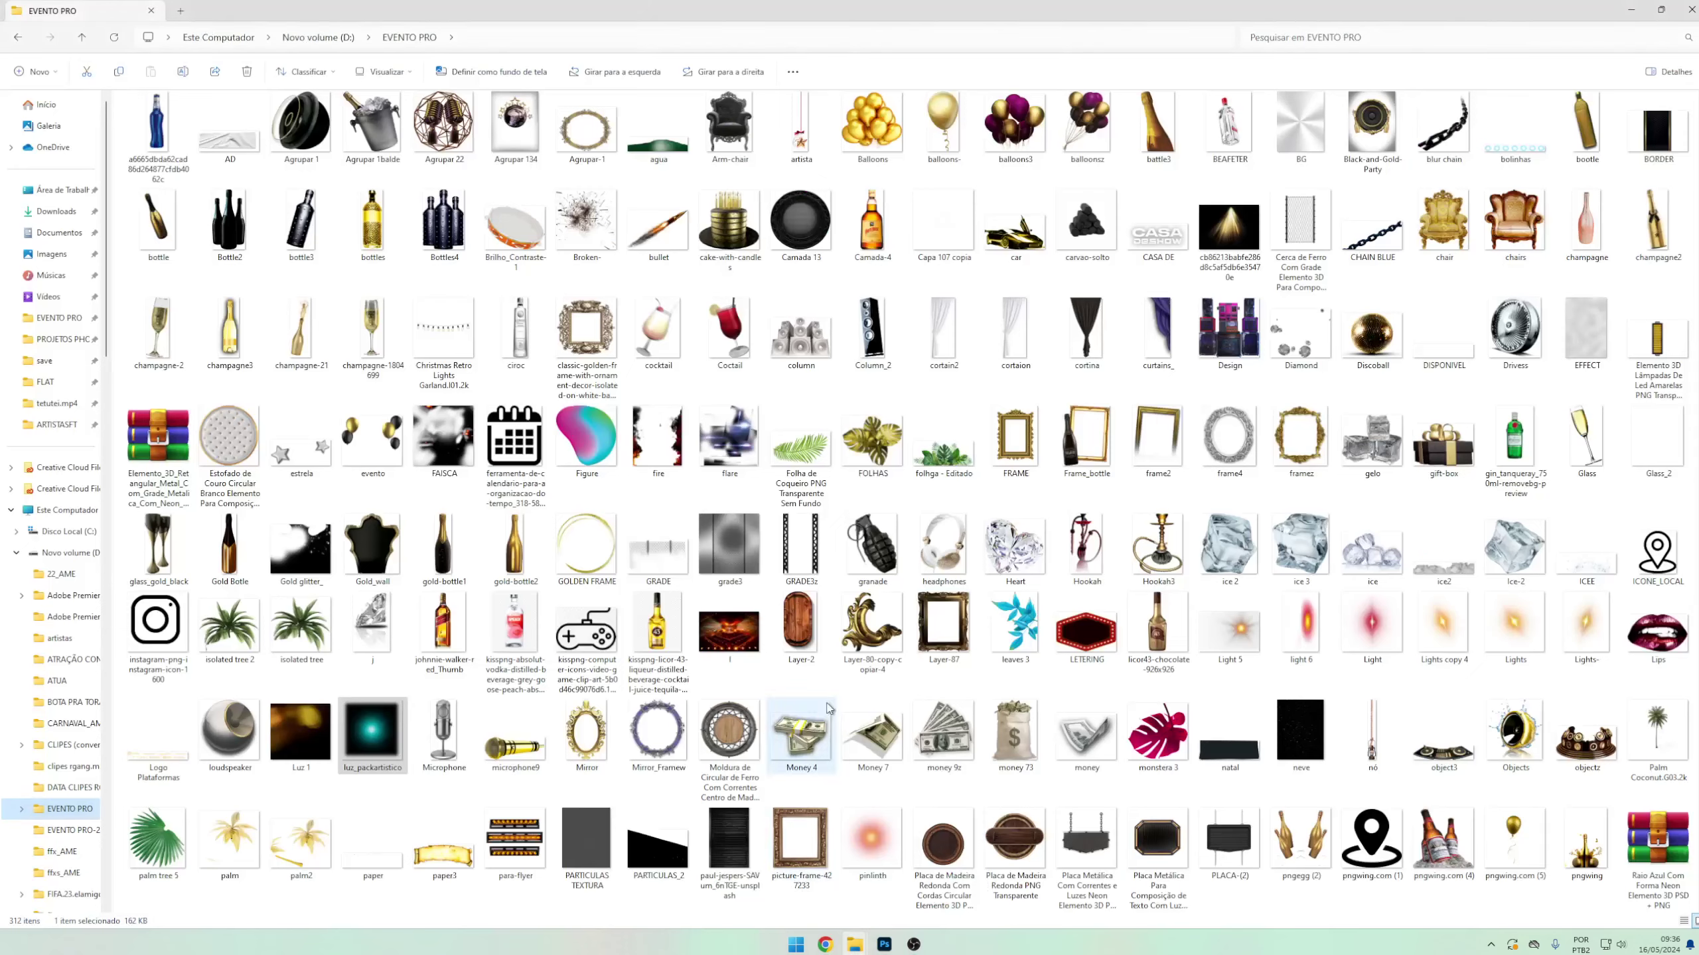
click(803, 894)
mouse_move(853, 943)
click(926, 870)
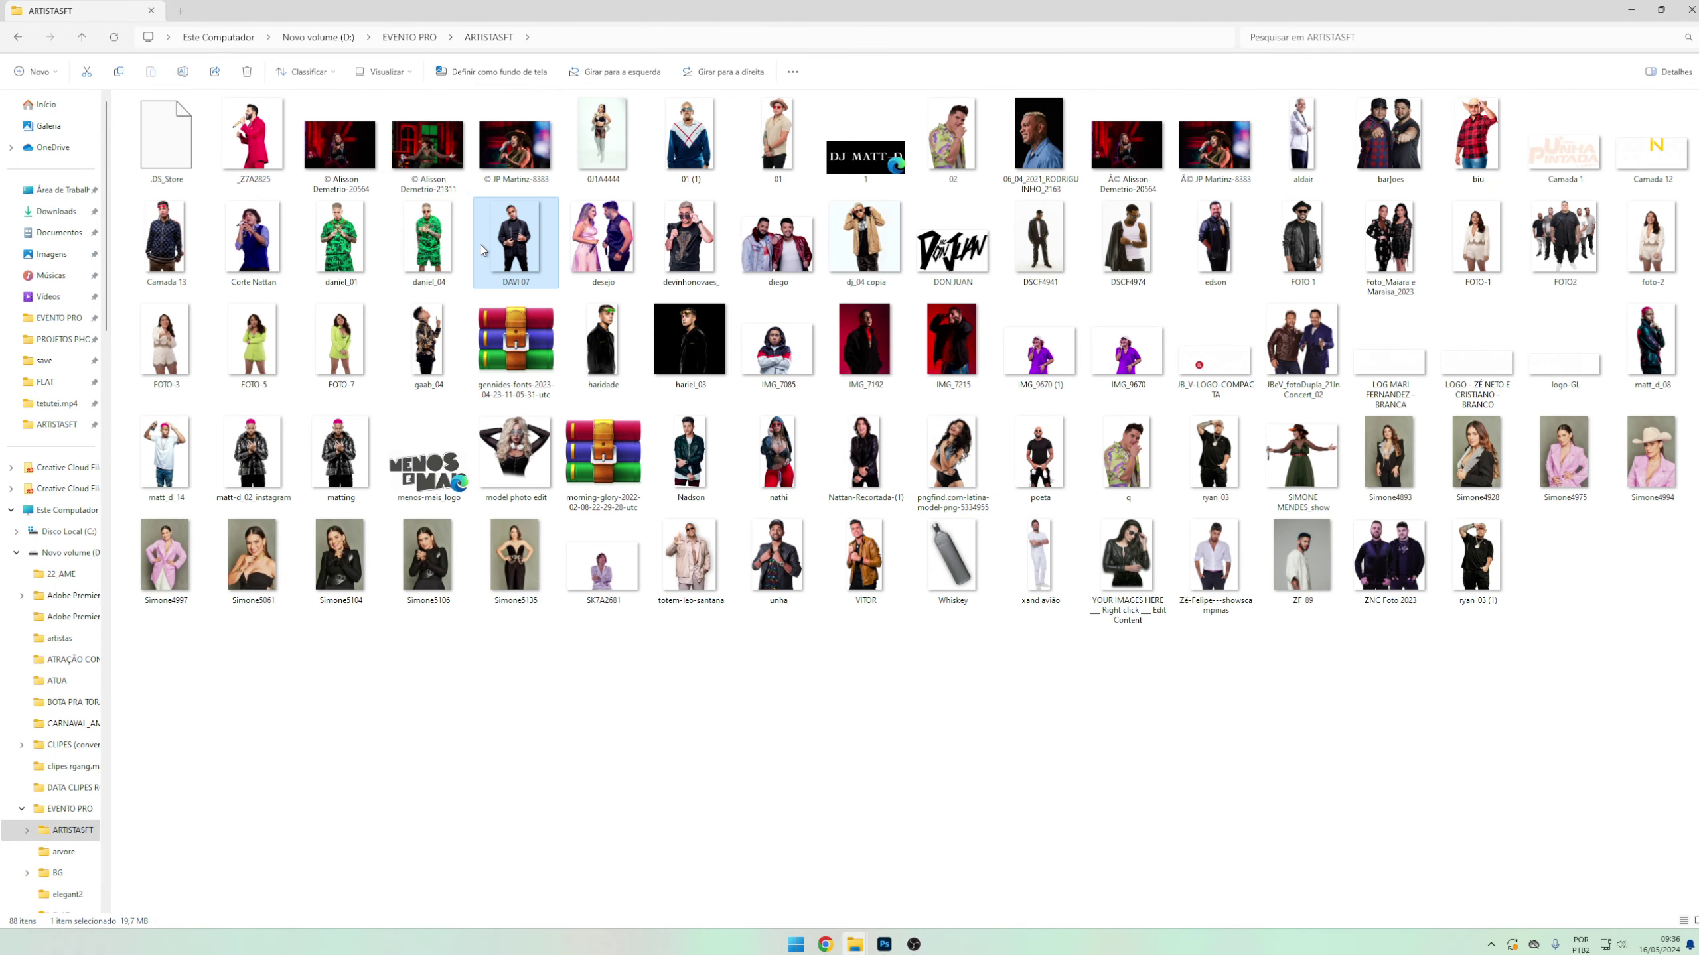
drag(518, 287, 751, 500)
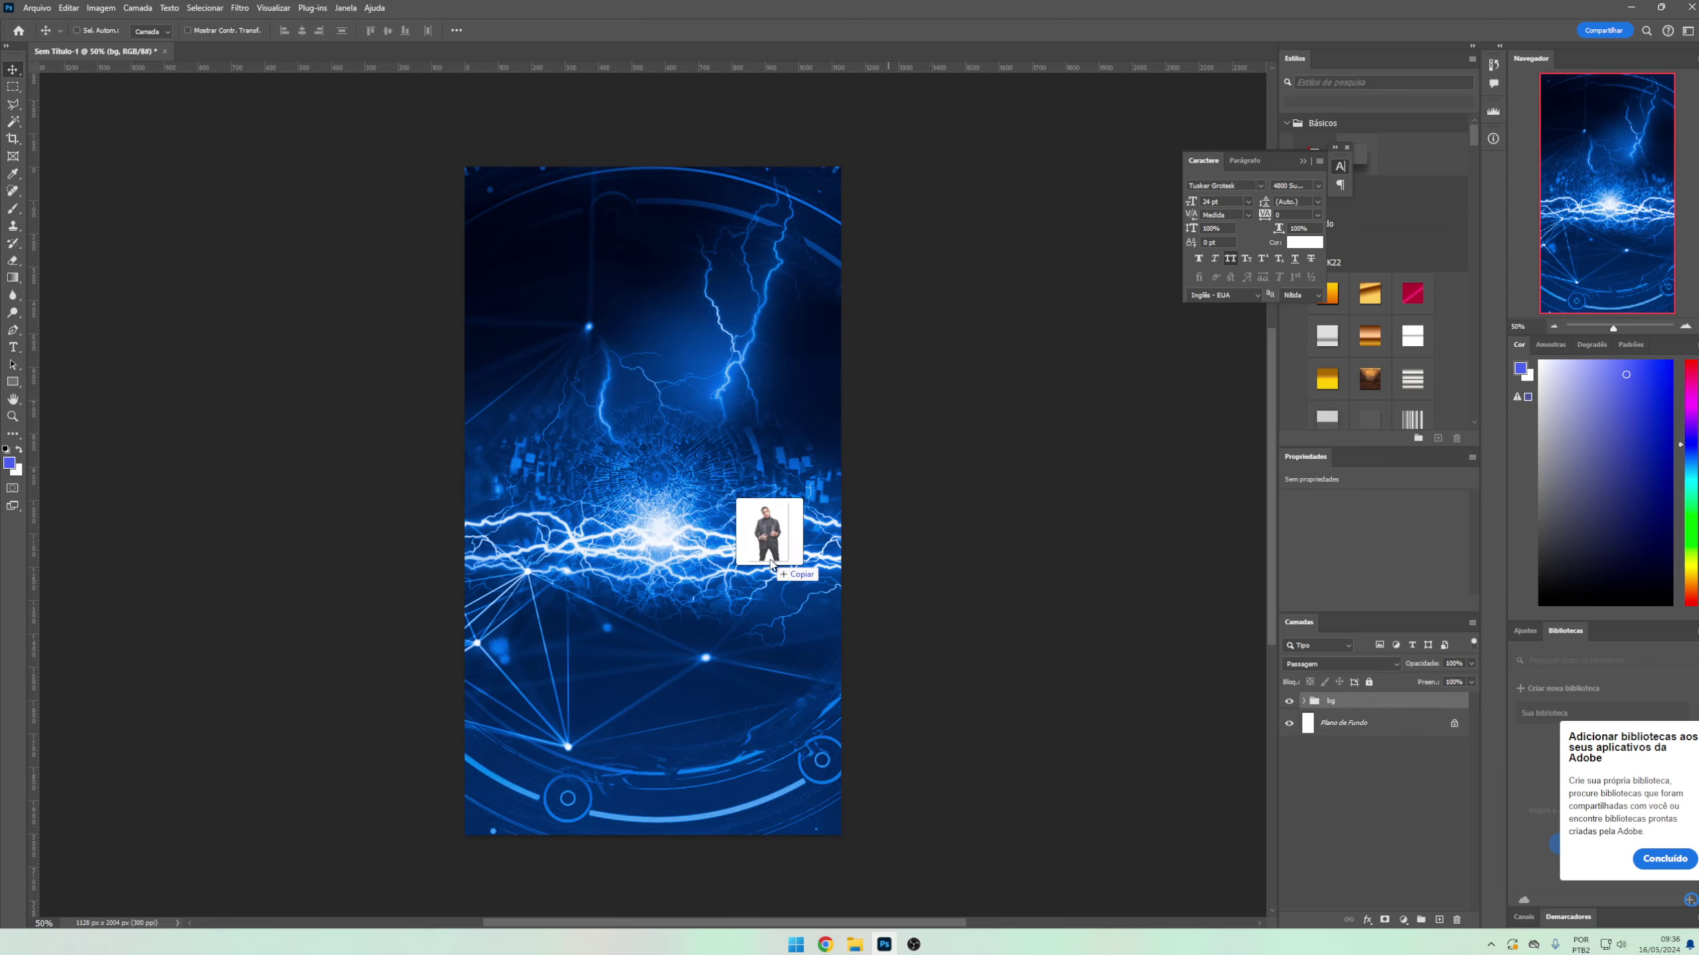
- Enlarge and centre the artist photo, then launch Filter > Topaz Labs > Topaz Adjust 5
drag(835, 621, 746, 621)
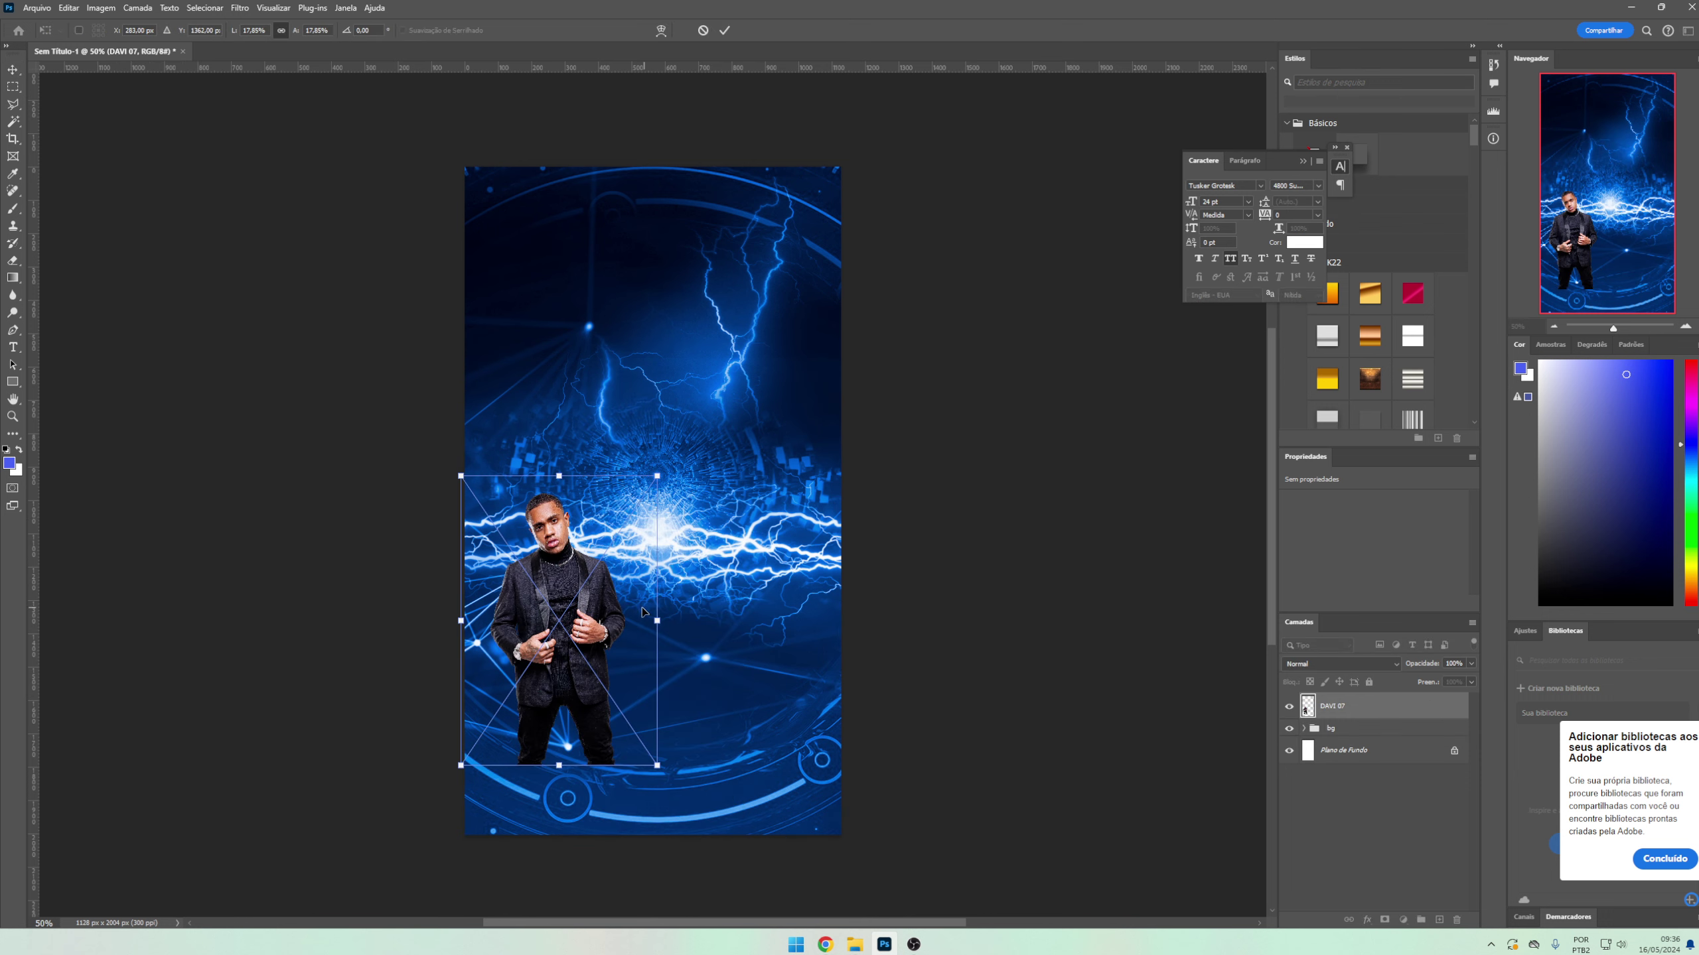
mouse_move(662, 491)
mouse_down()
mouse_move(617, 329)
mouse_move(623, 349)
mouse_up()
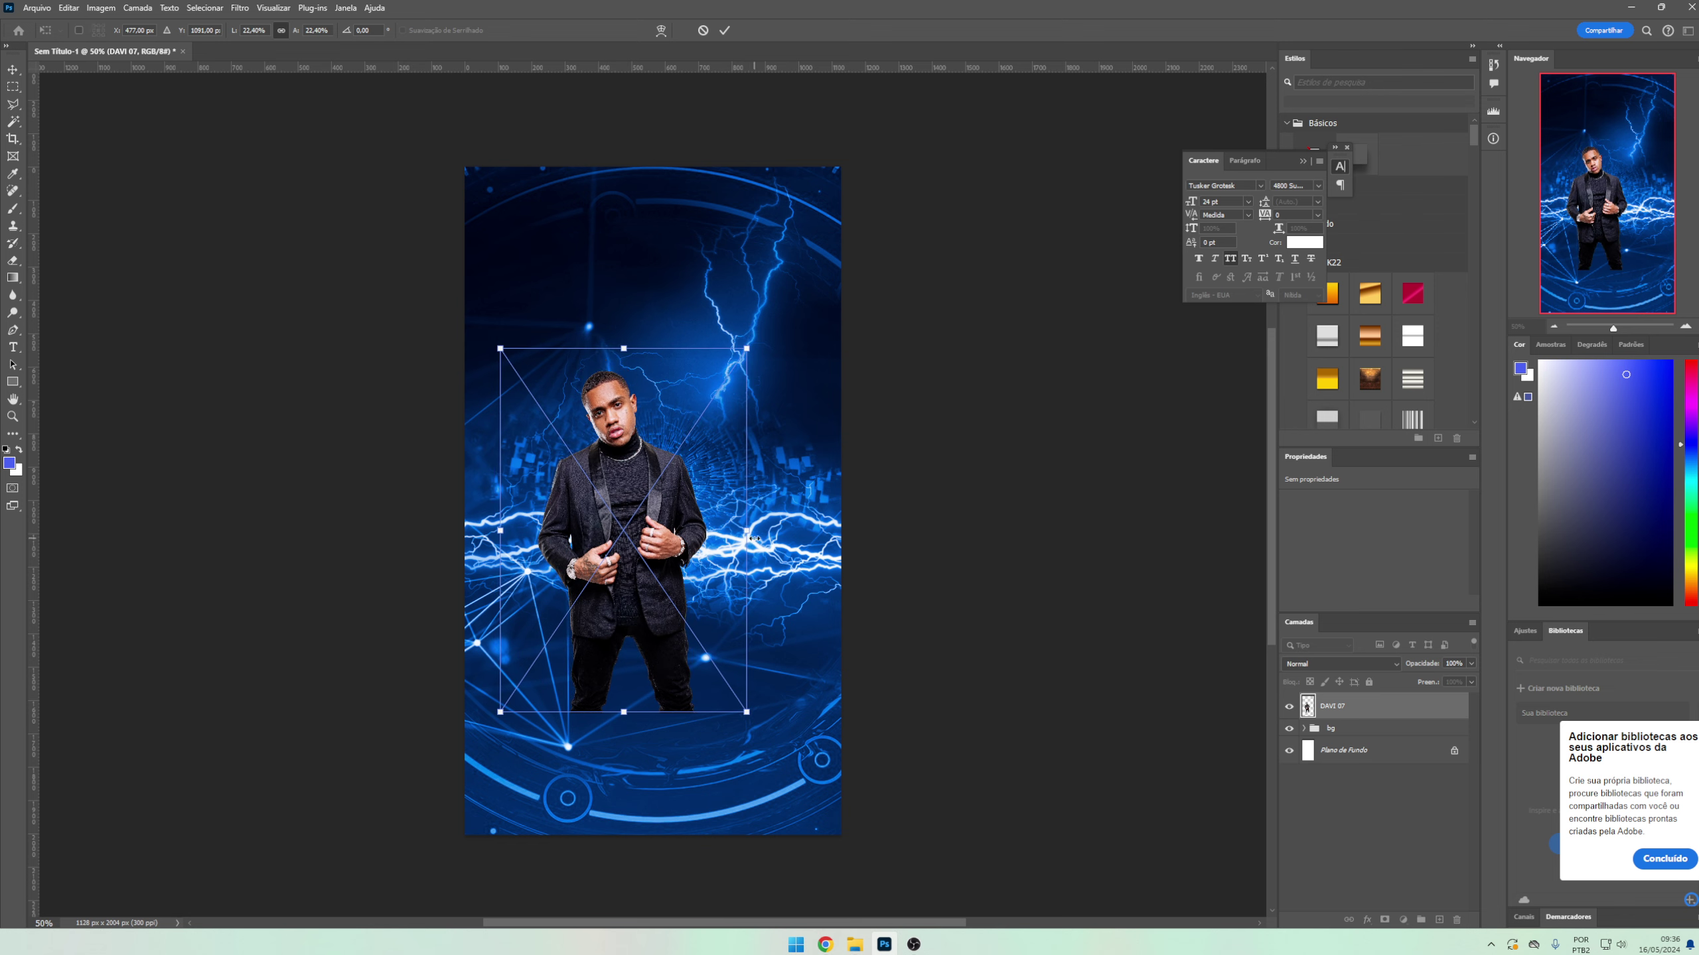
drag(753, 538, 883, 520)
key(Return)
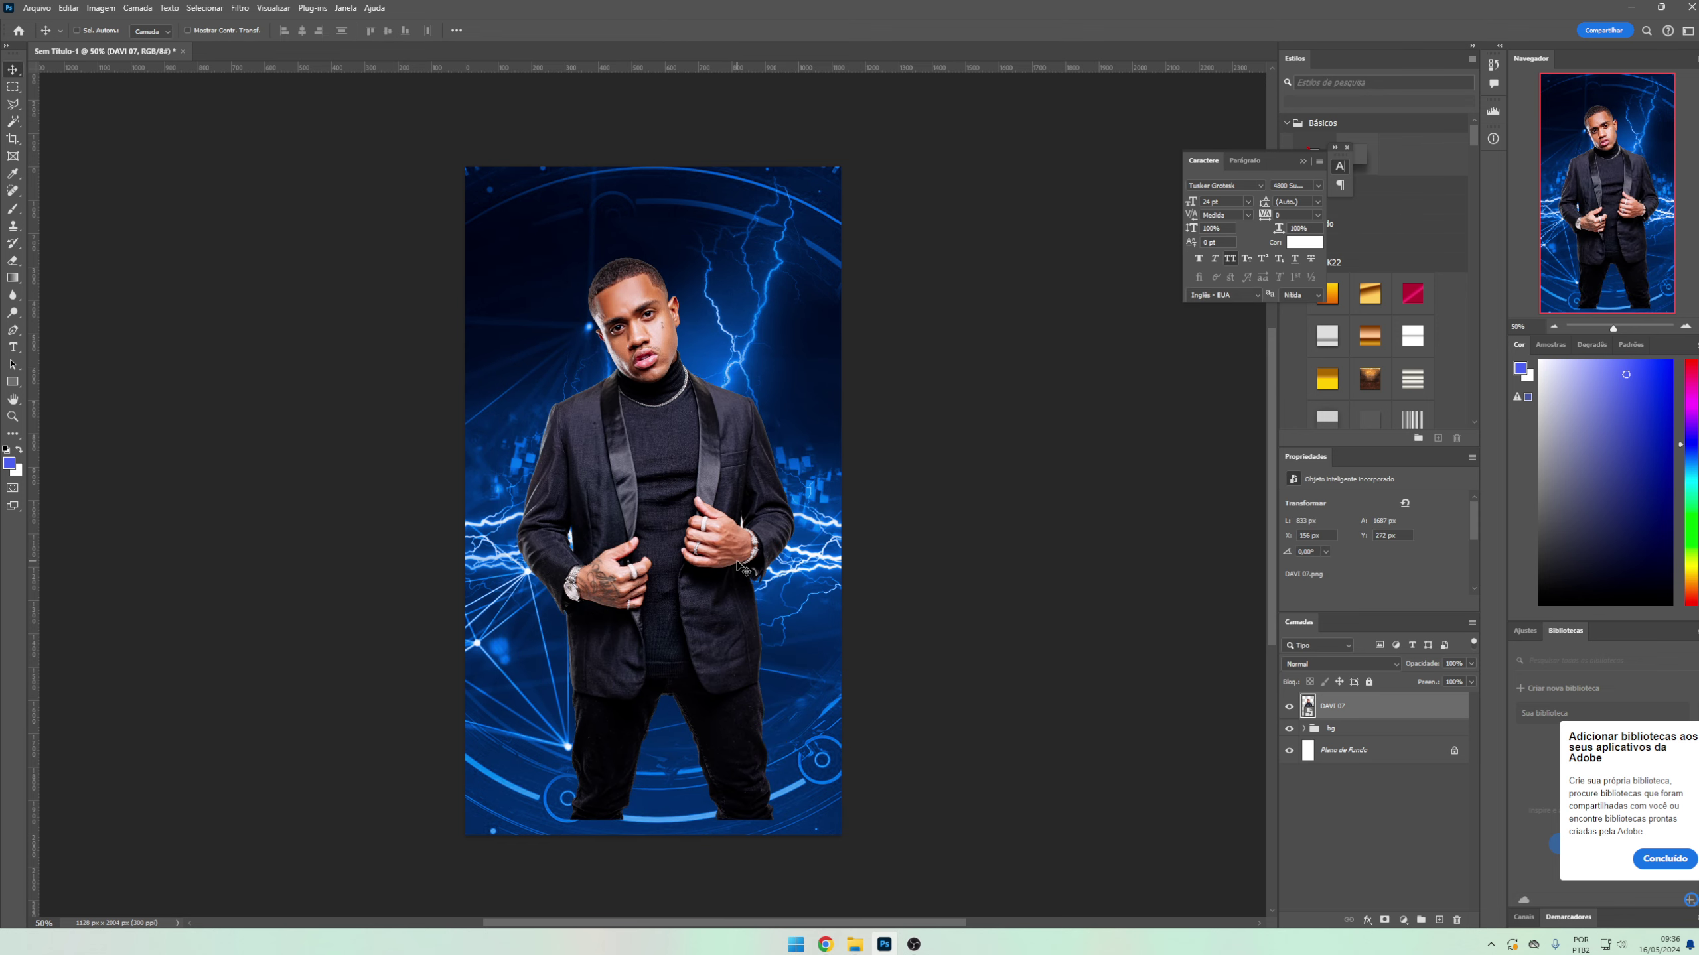
click(239, 7)
click(445, 315)
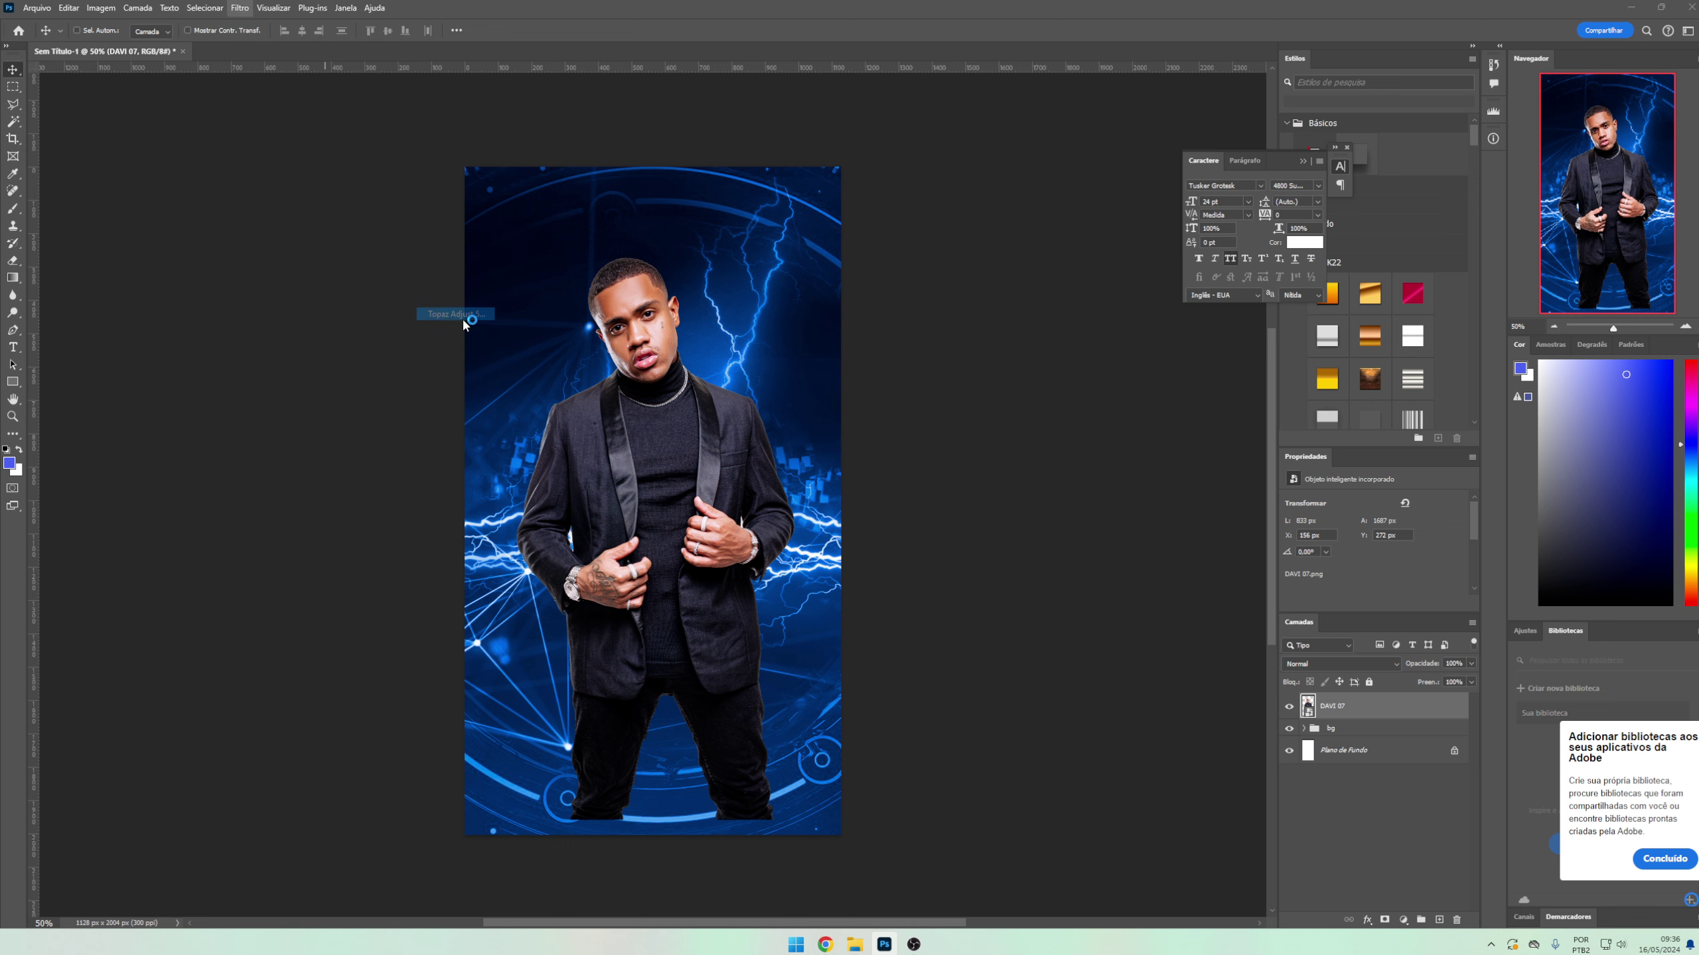
- Apply the Dynamic Pop II look in Topaz Adjust to the artist photo
click(747, 567)
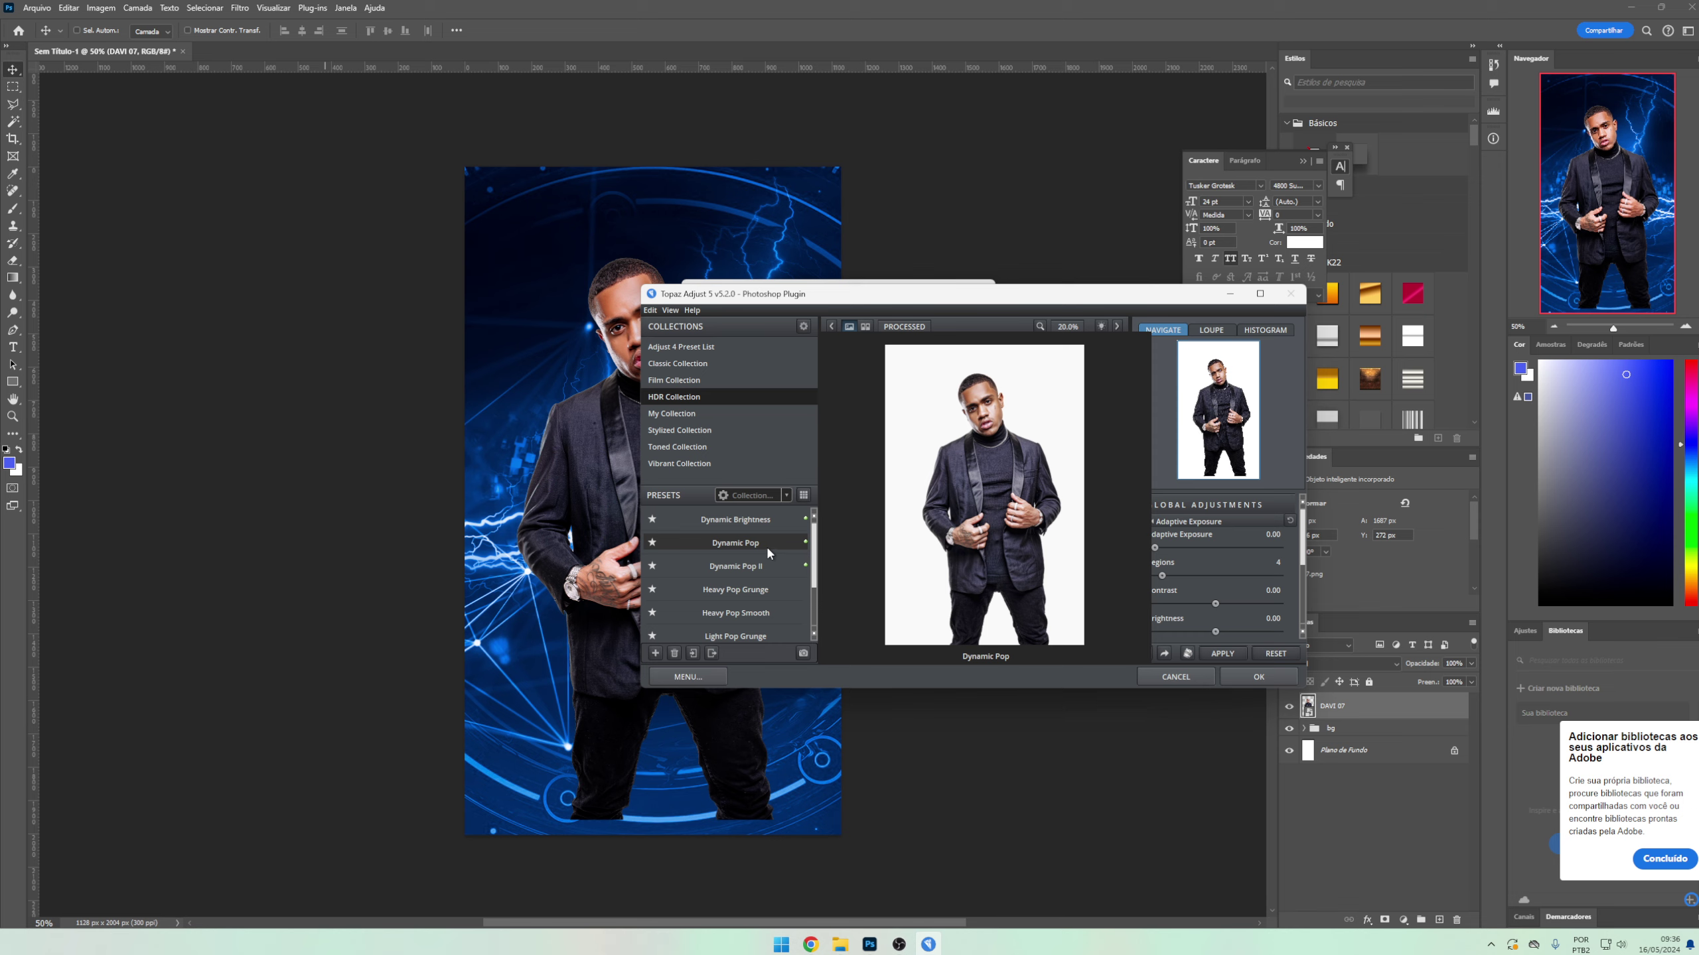
click(239, 7)
click(281, 89)
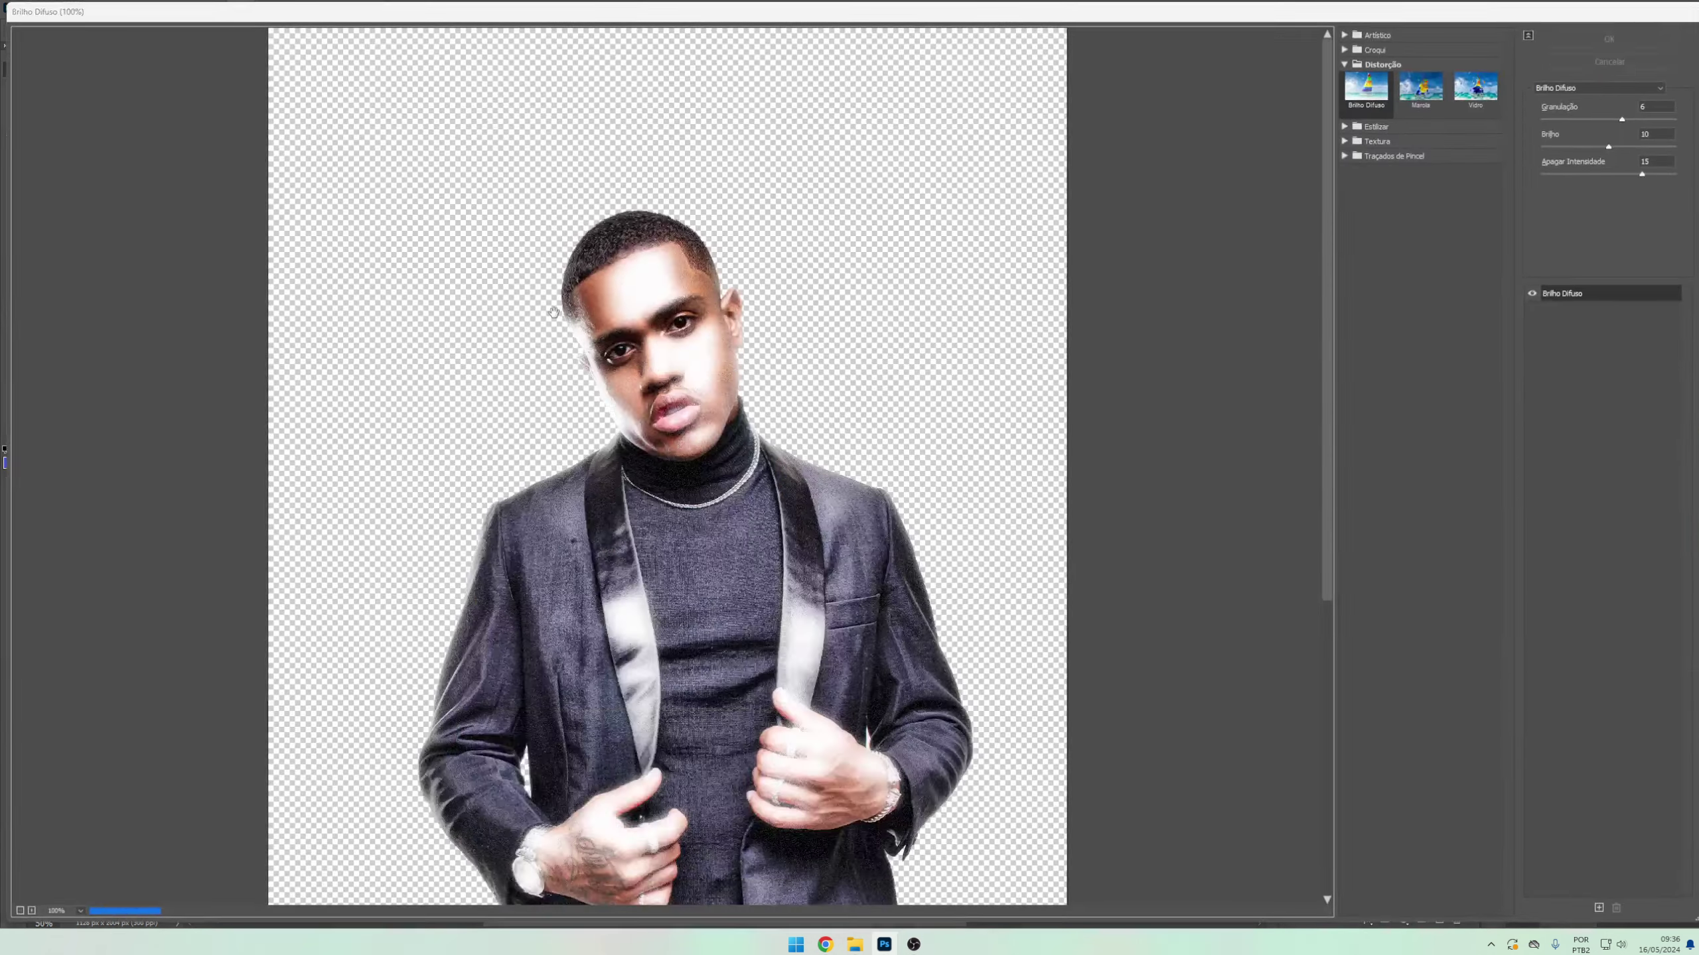
key(Escape)
click(240, 7)
- Apply Camera Raw with saturation -39, texture +22 and clarity +15
click(1046, 489)
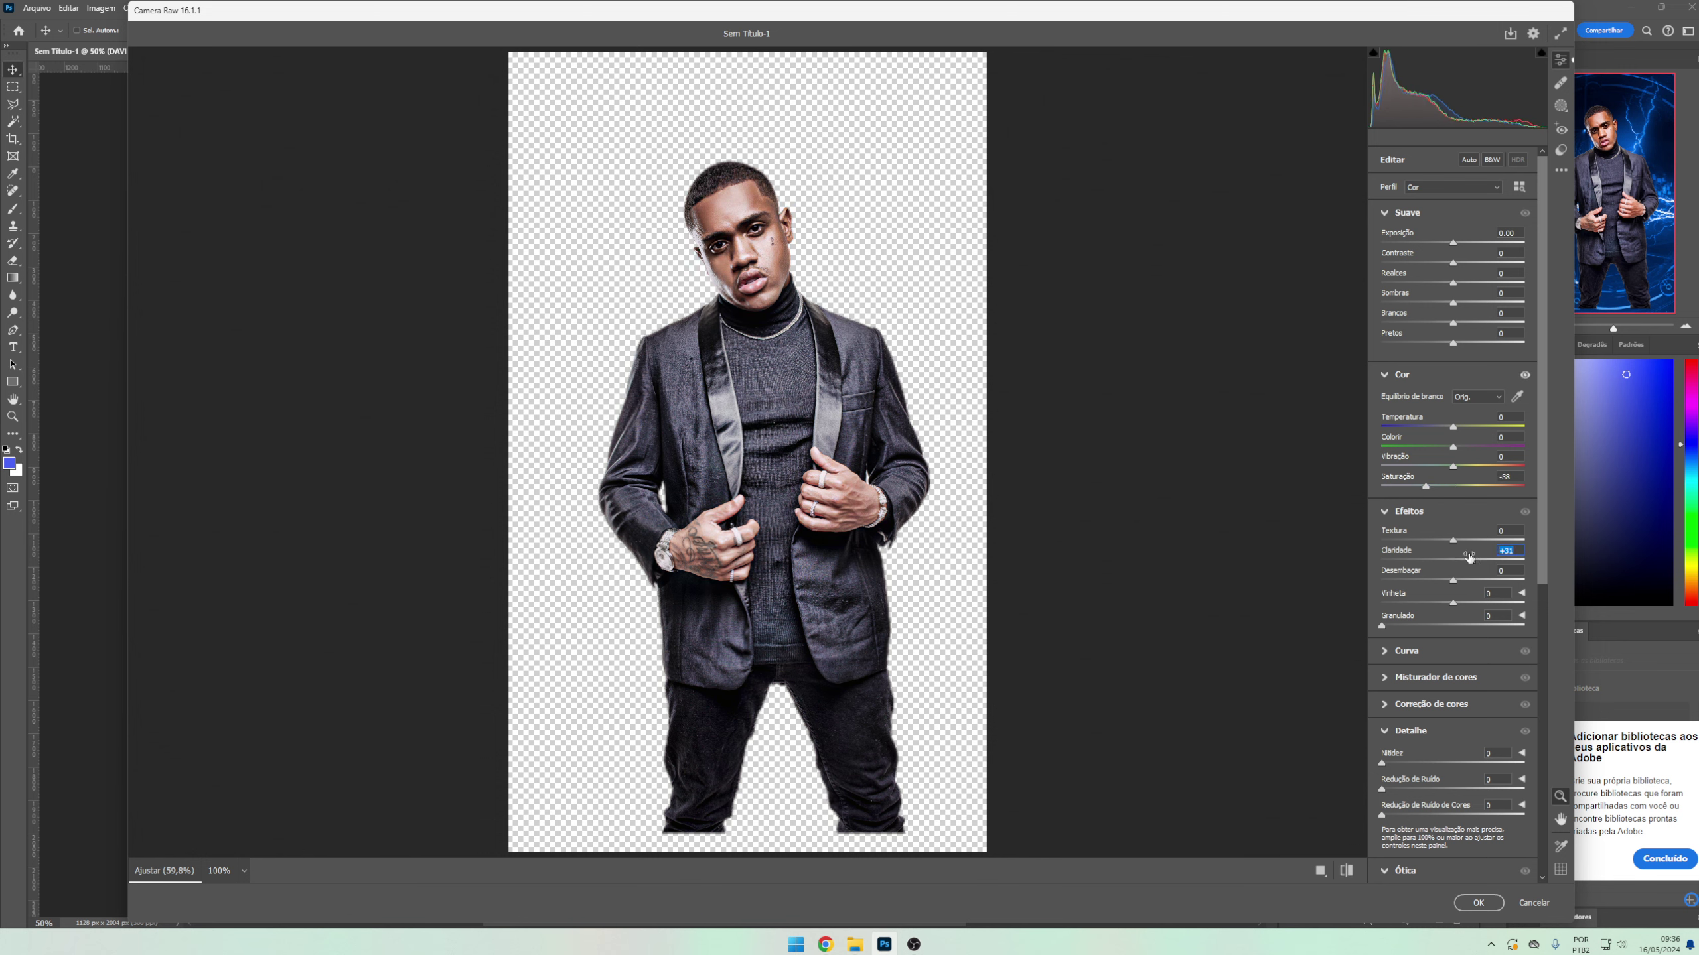
drag(1447, 541, 1468, 544)
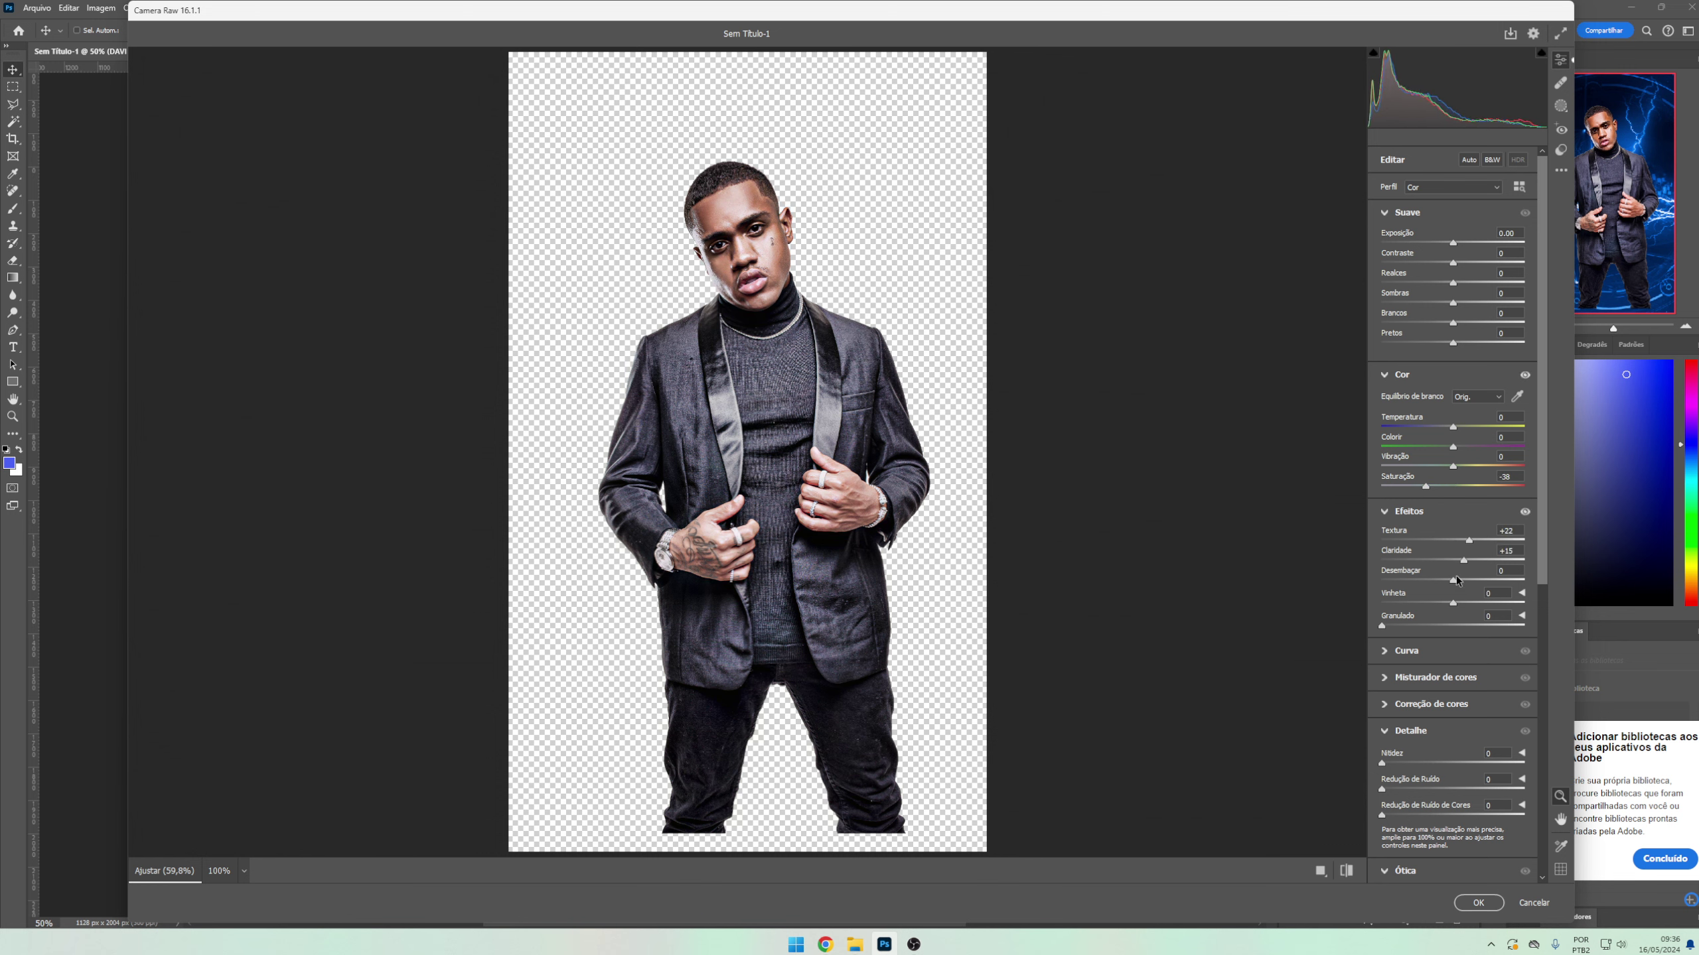
click(1477, 902)
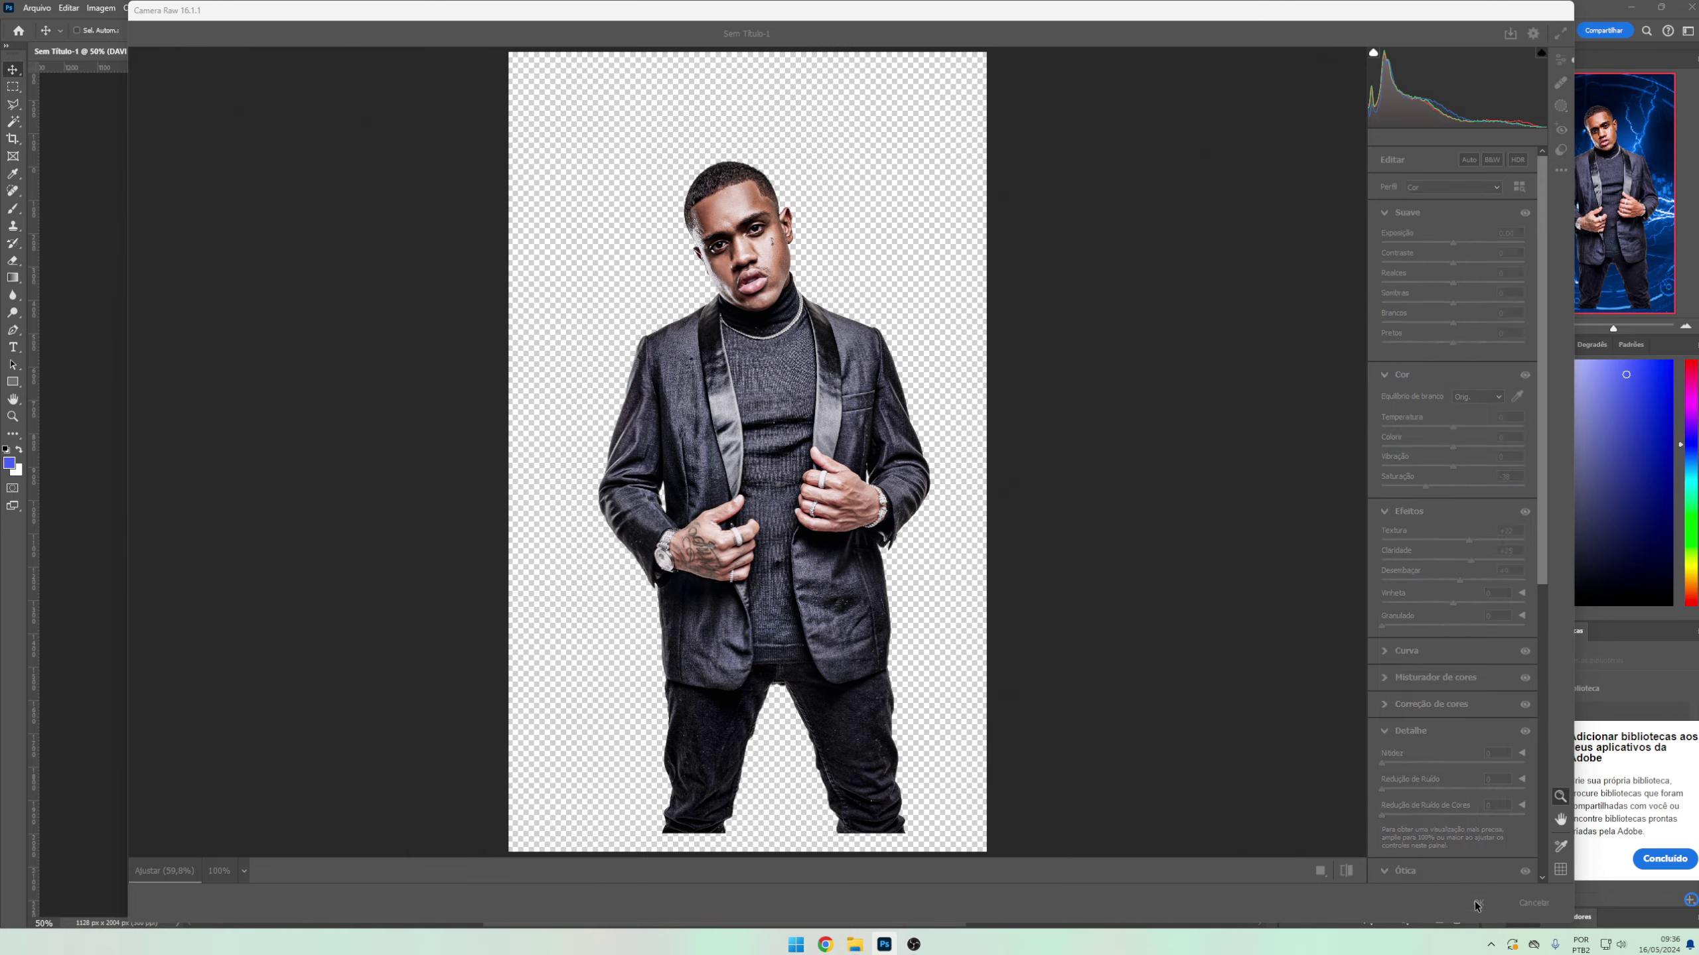
right_click(1351, 725)
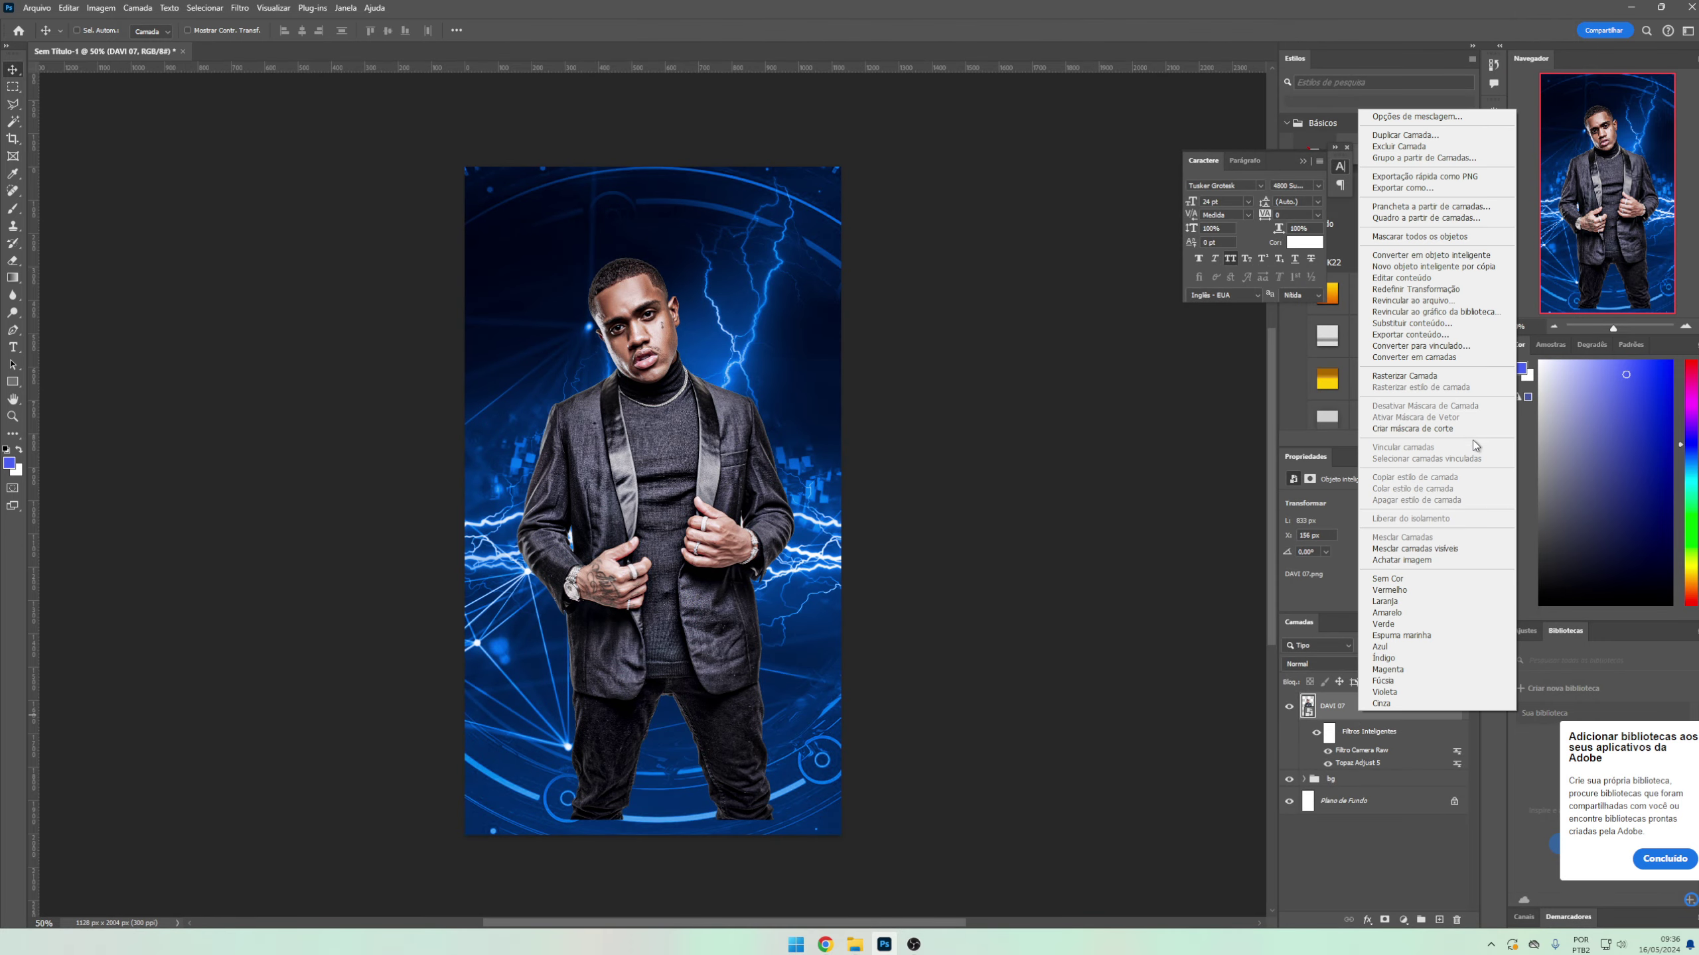
- Convert DAVI 07 to a smart object, mask out its lower body, and shrink it down-left
click(1460, 254)
click(1390, 922)
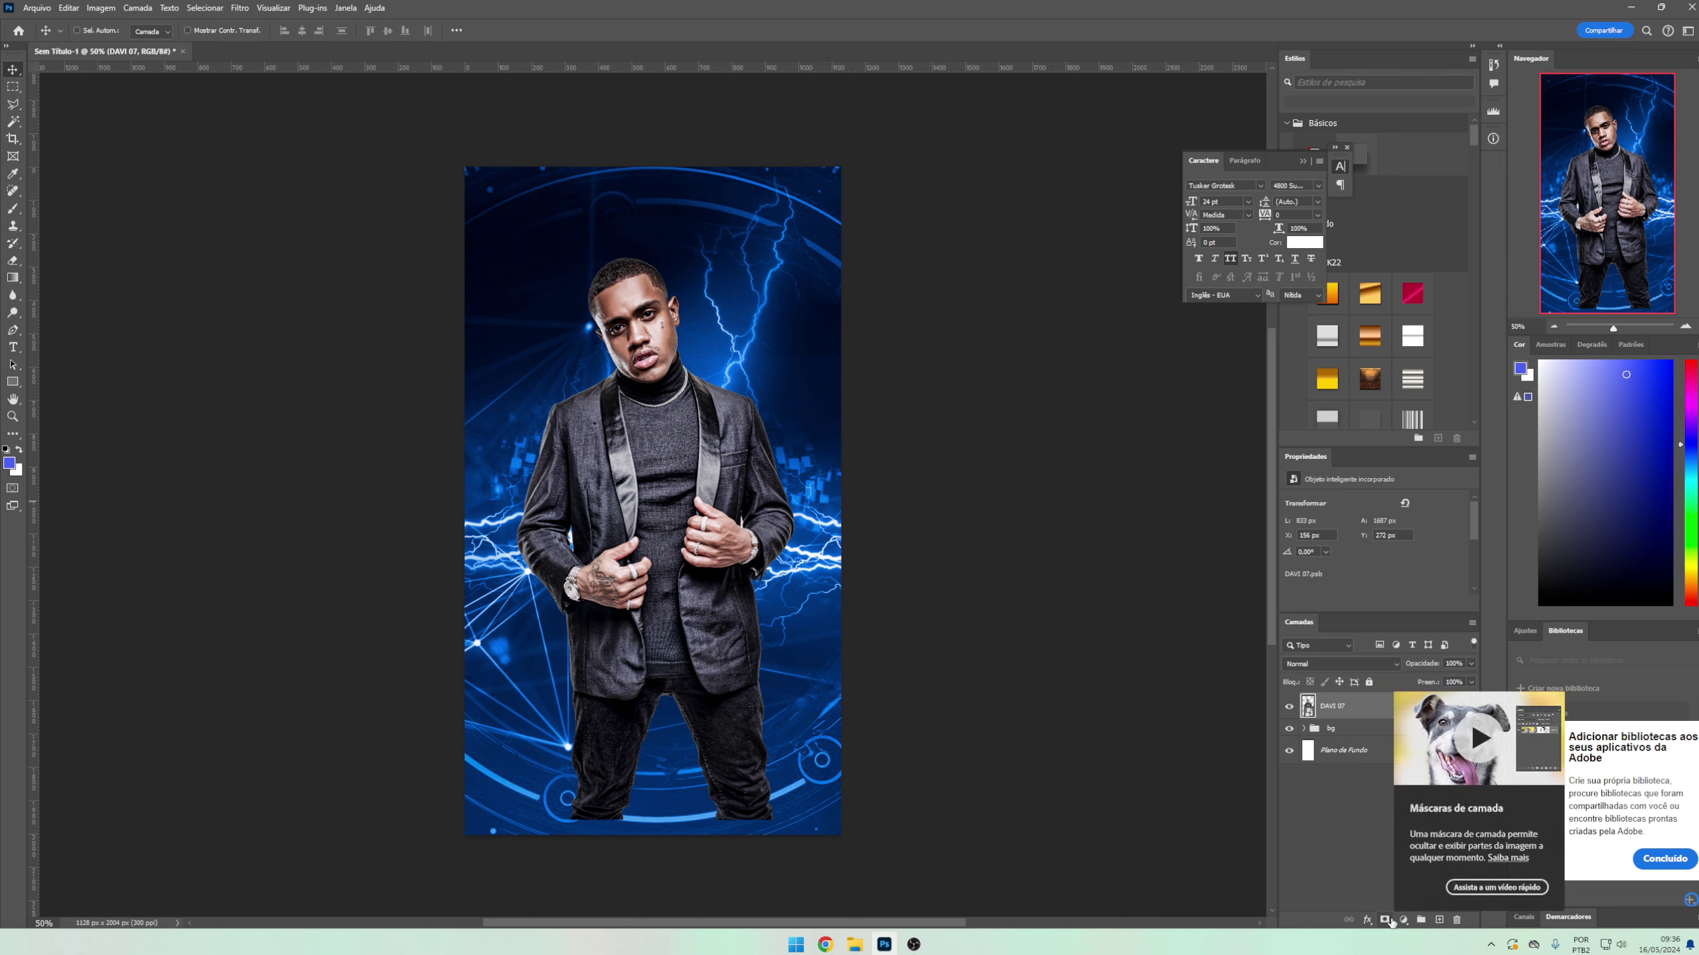
key(e)
mouse_move(758, 797)
mouse_down()
mouse_move(788, 714)
mouse_move(595, 582)
mouse_move(474, 588)
mouse_up()
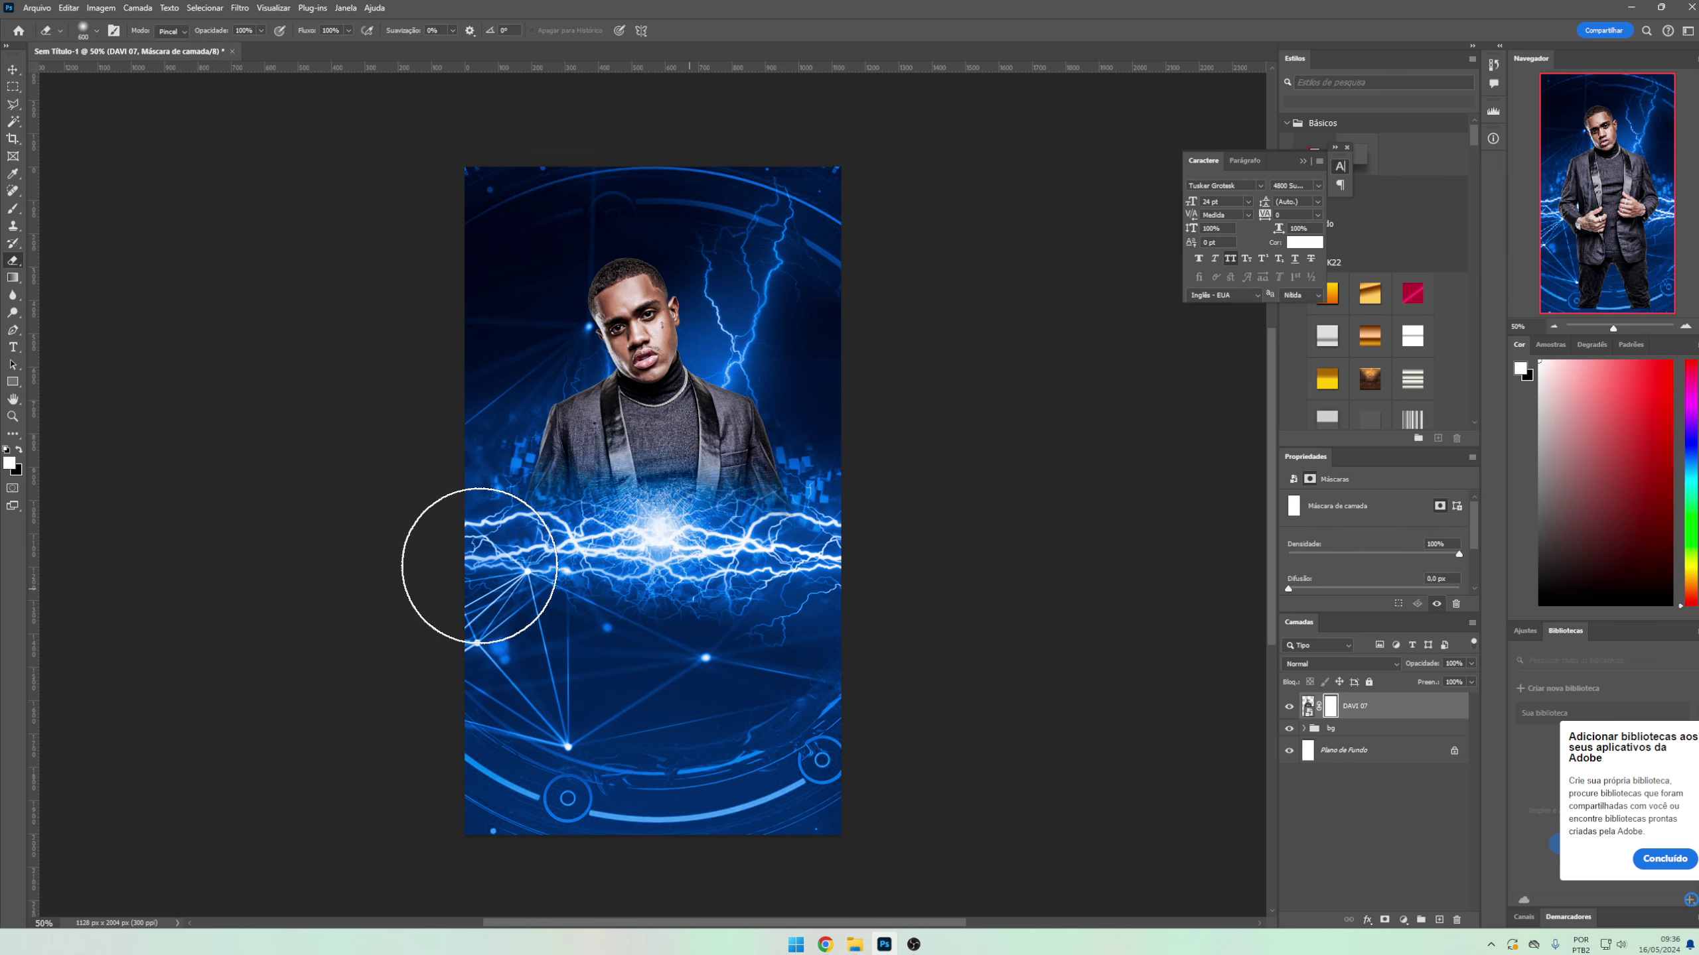
key(ctrl+t)
mouse_move(839, 642)
mouse_down()
mouse_move(777, 647)
mouse_move(610, 442)
mouse_up()
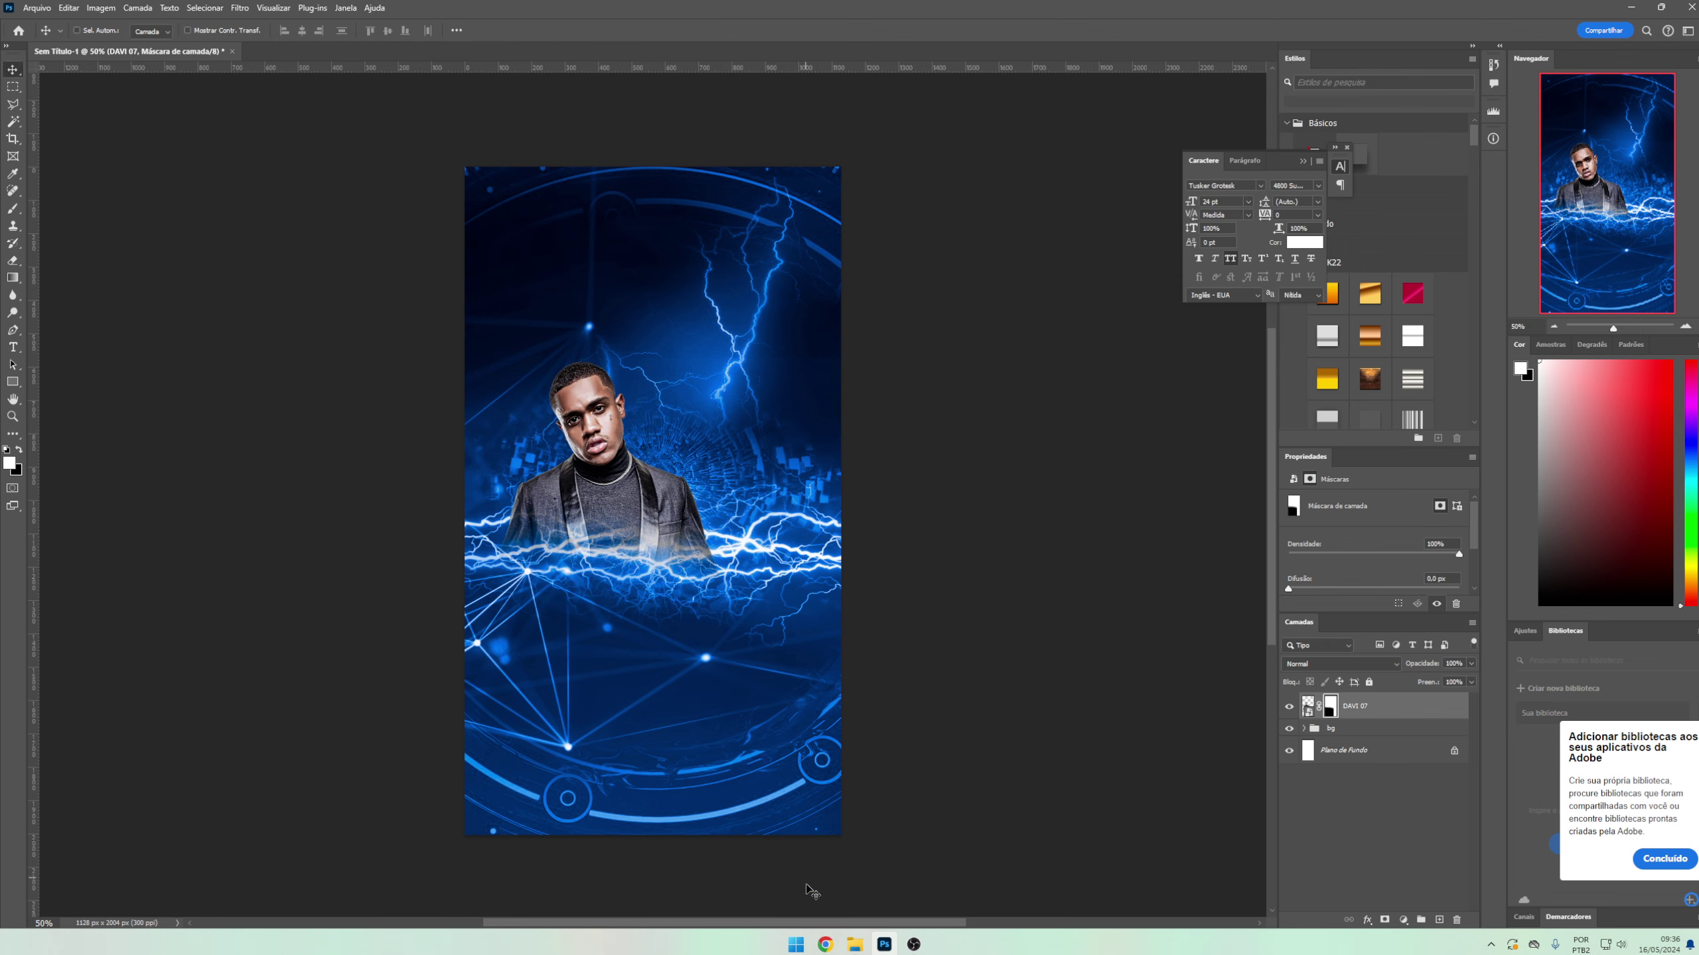
- Drag the daniel_01 photo from the artist folder onto the flyer
click(824, 944)
mouse_move(854, 945)
click(910, 888)
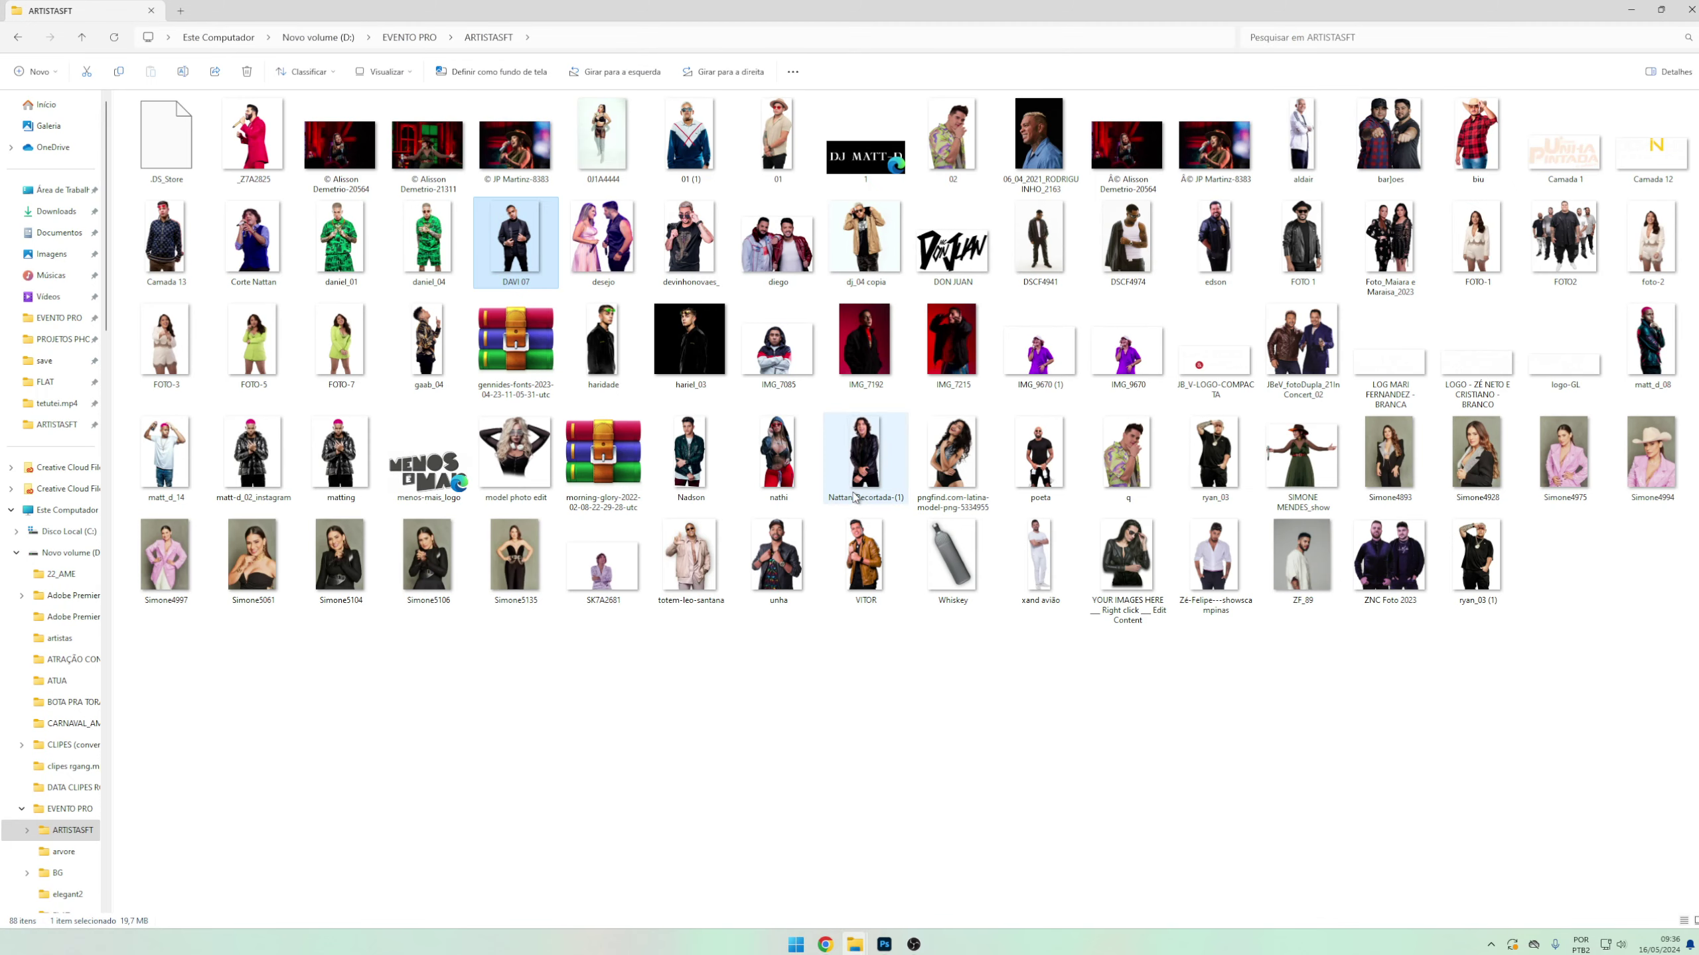
mouse_move(334, 256)
mouse_down()
mouse_move(778, 696)
mouse_move(722, 615)
mouse_up()
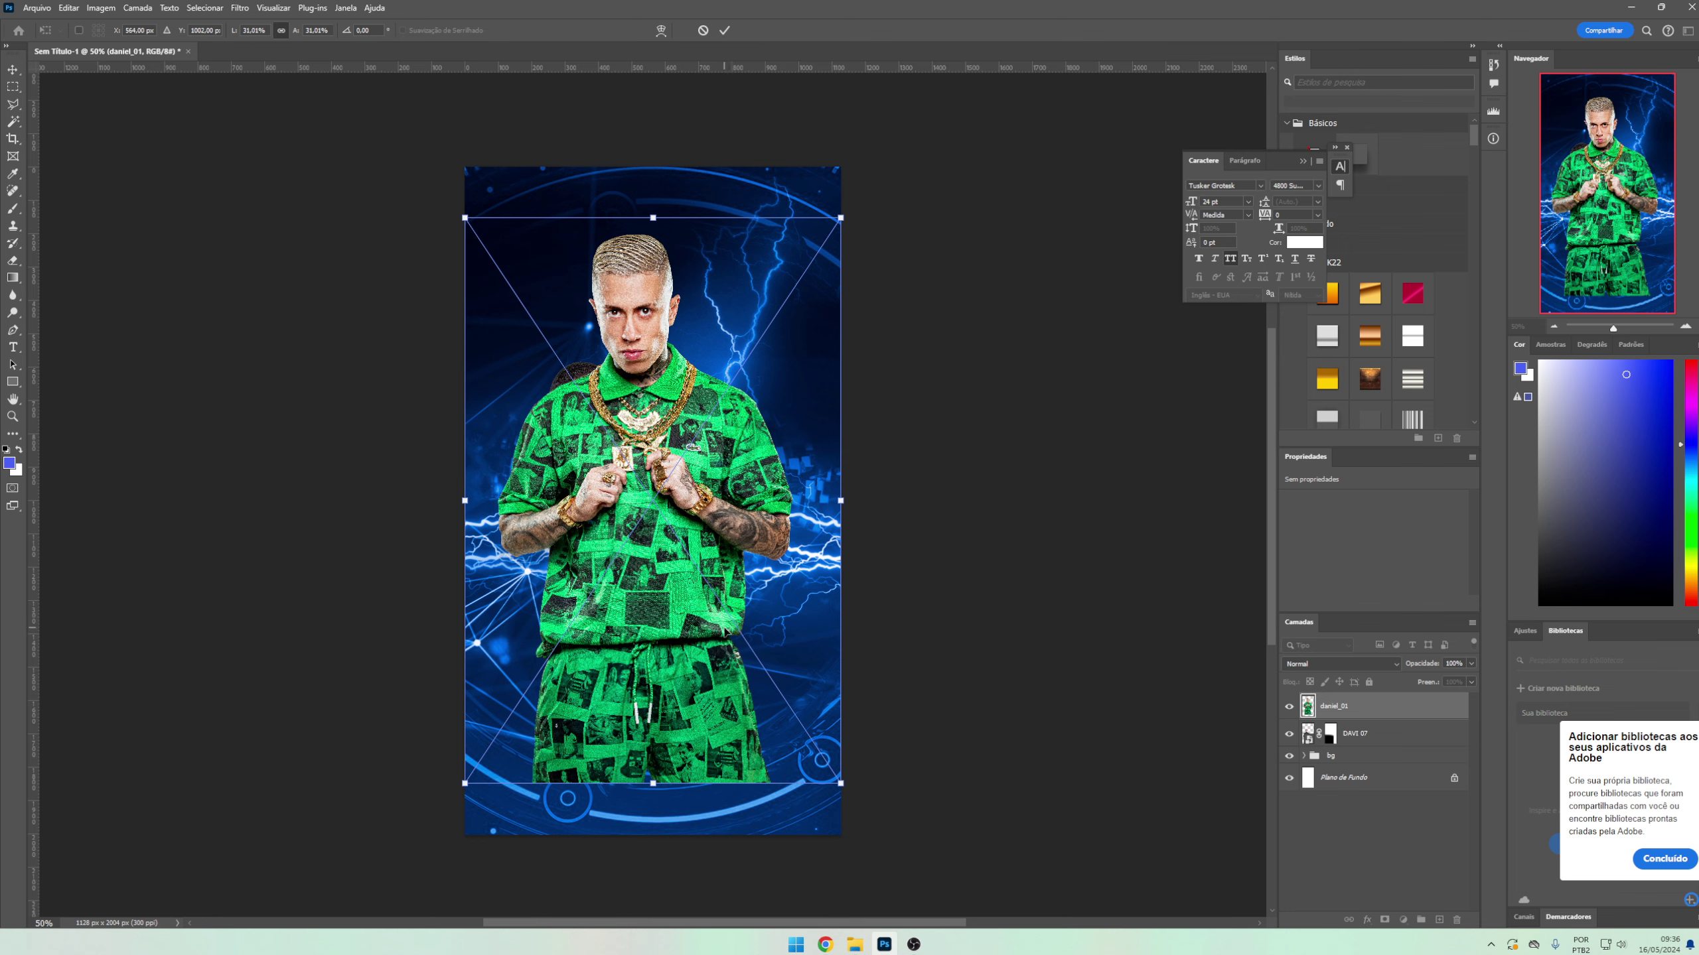
- Apply Topaz Adjust and Camera Raw (Saturation -30, Clarity +30) to daniel_01
click(240, 8)
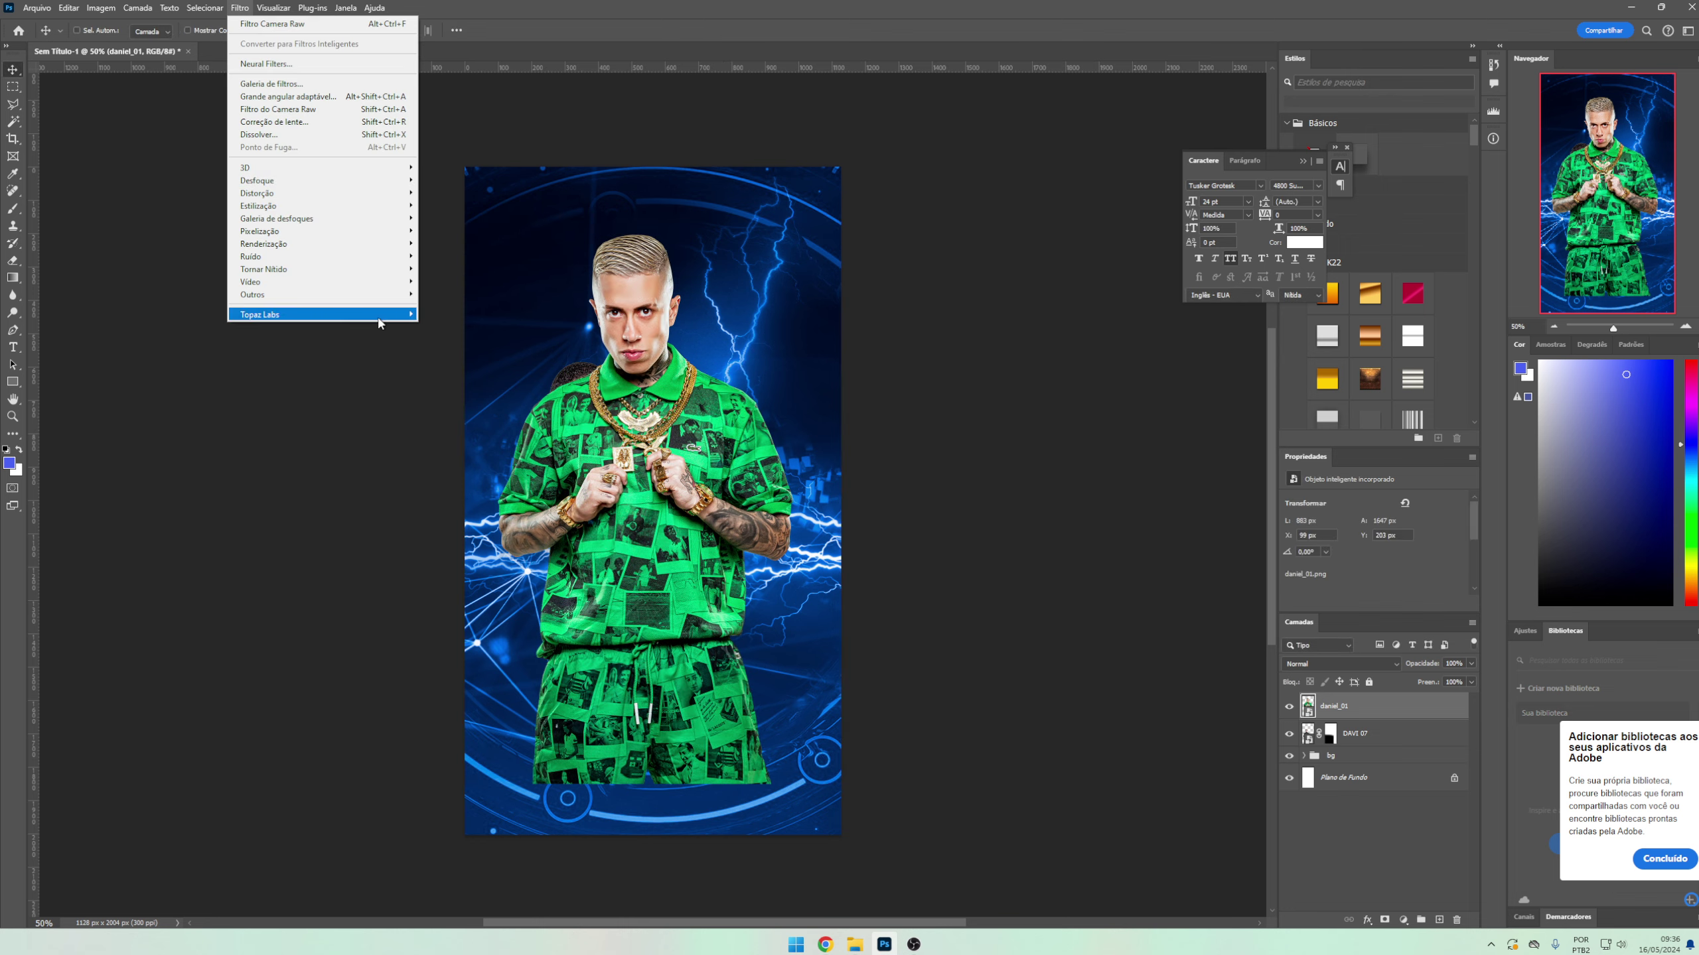
click(455, 314)
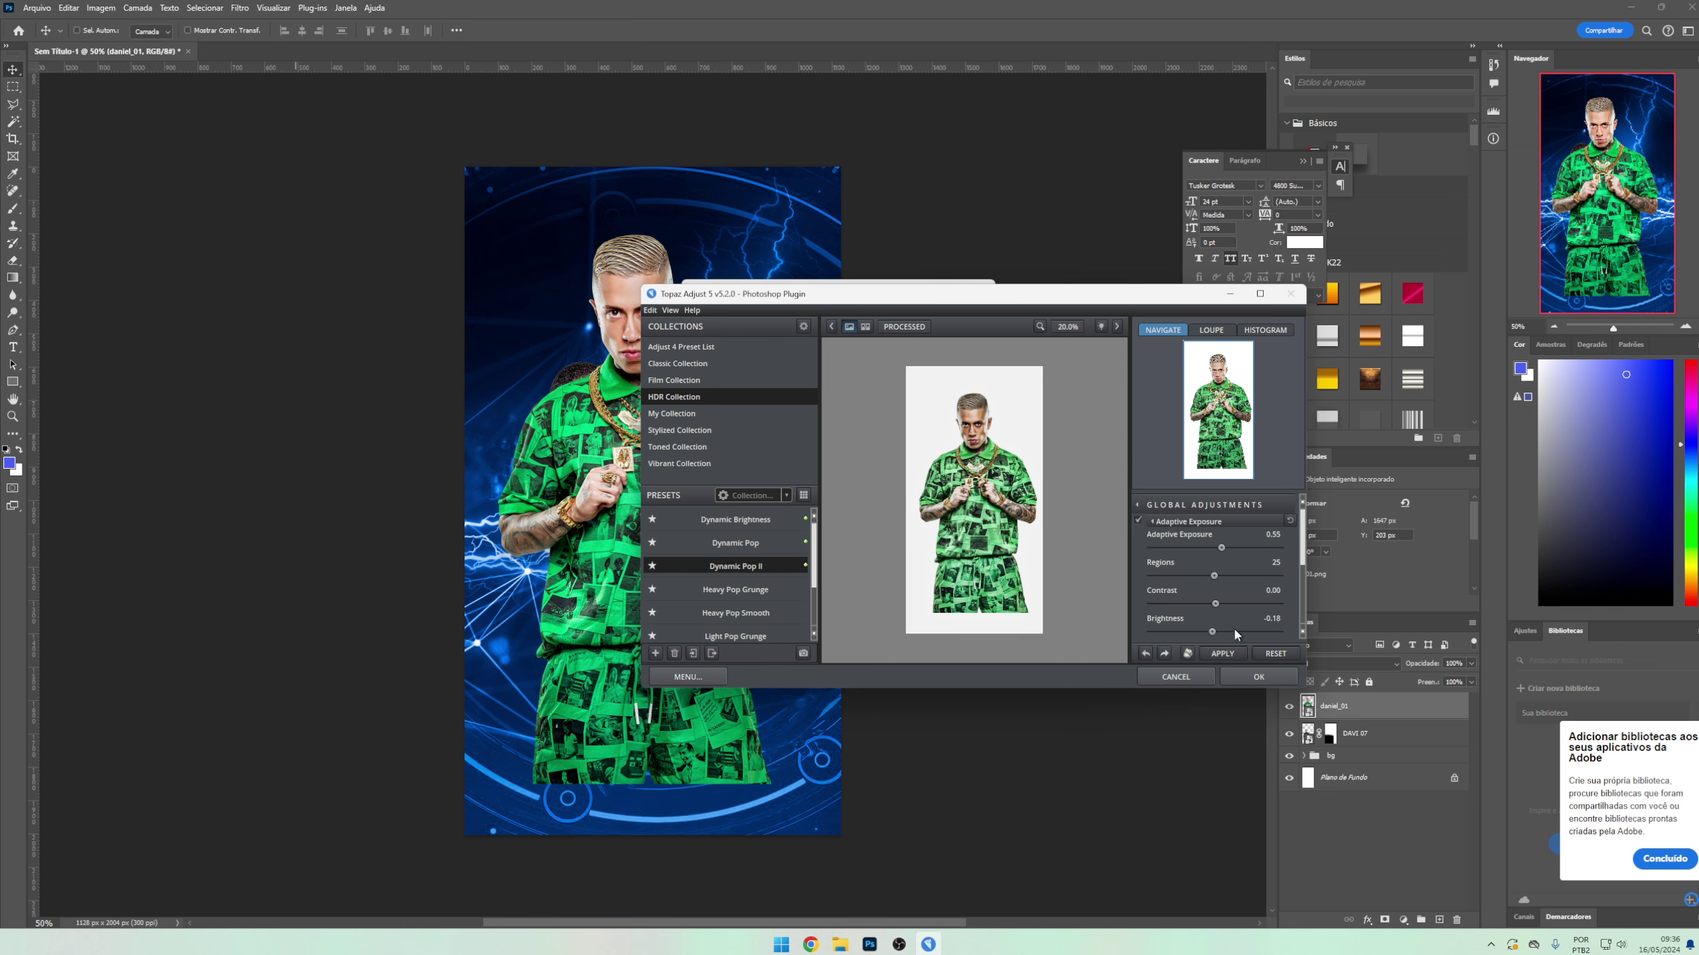
click(1289, 680)
click(240, 7)
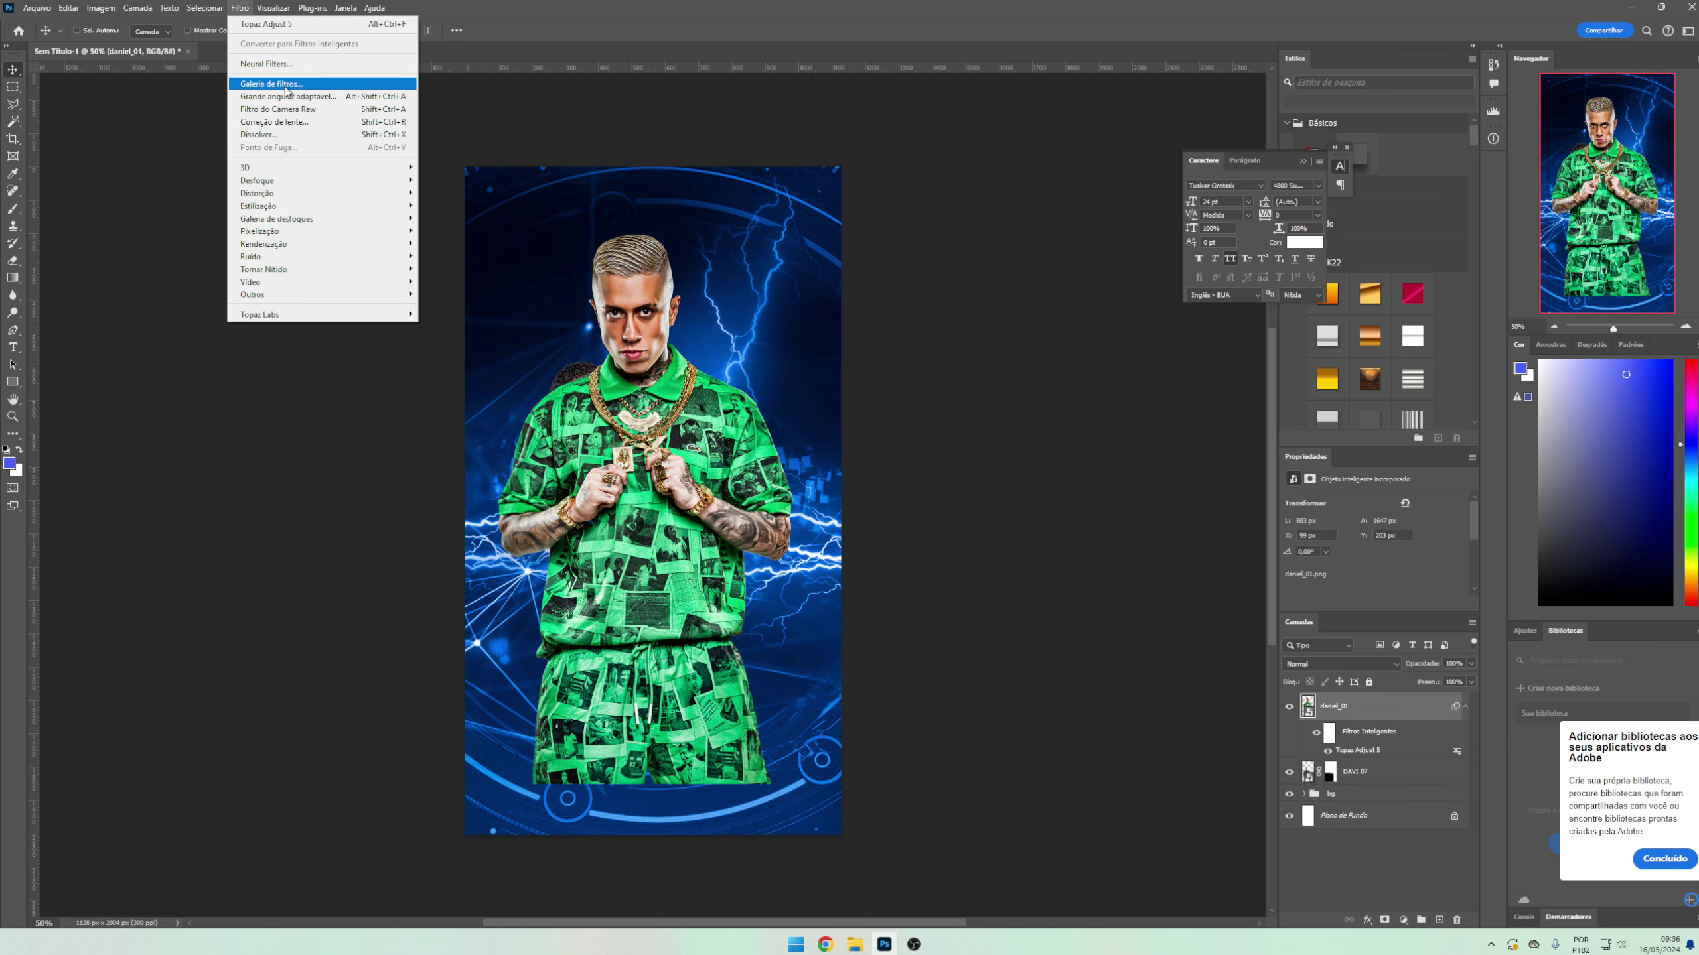
click(281, 110)
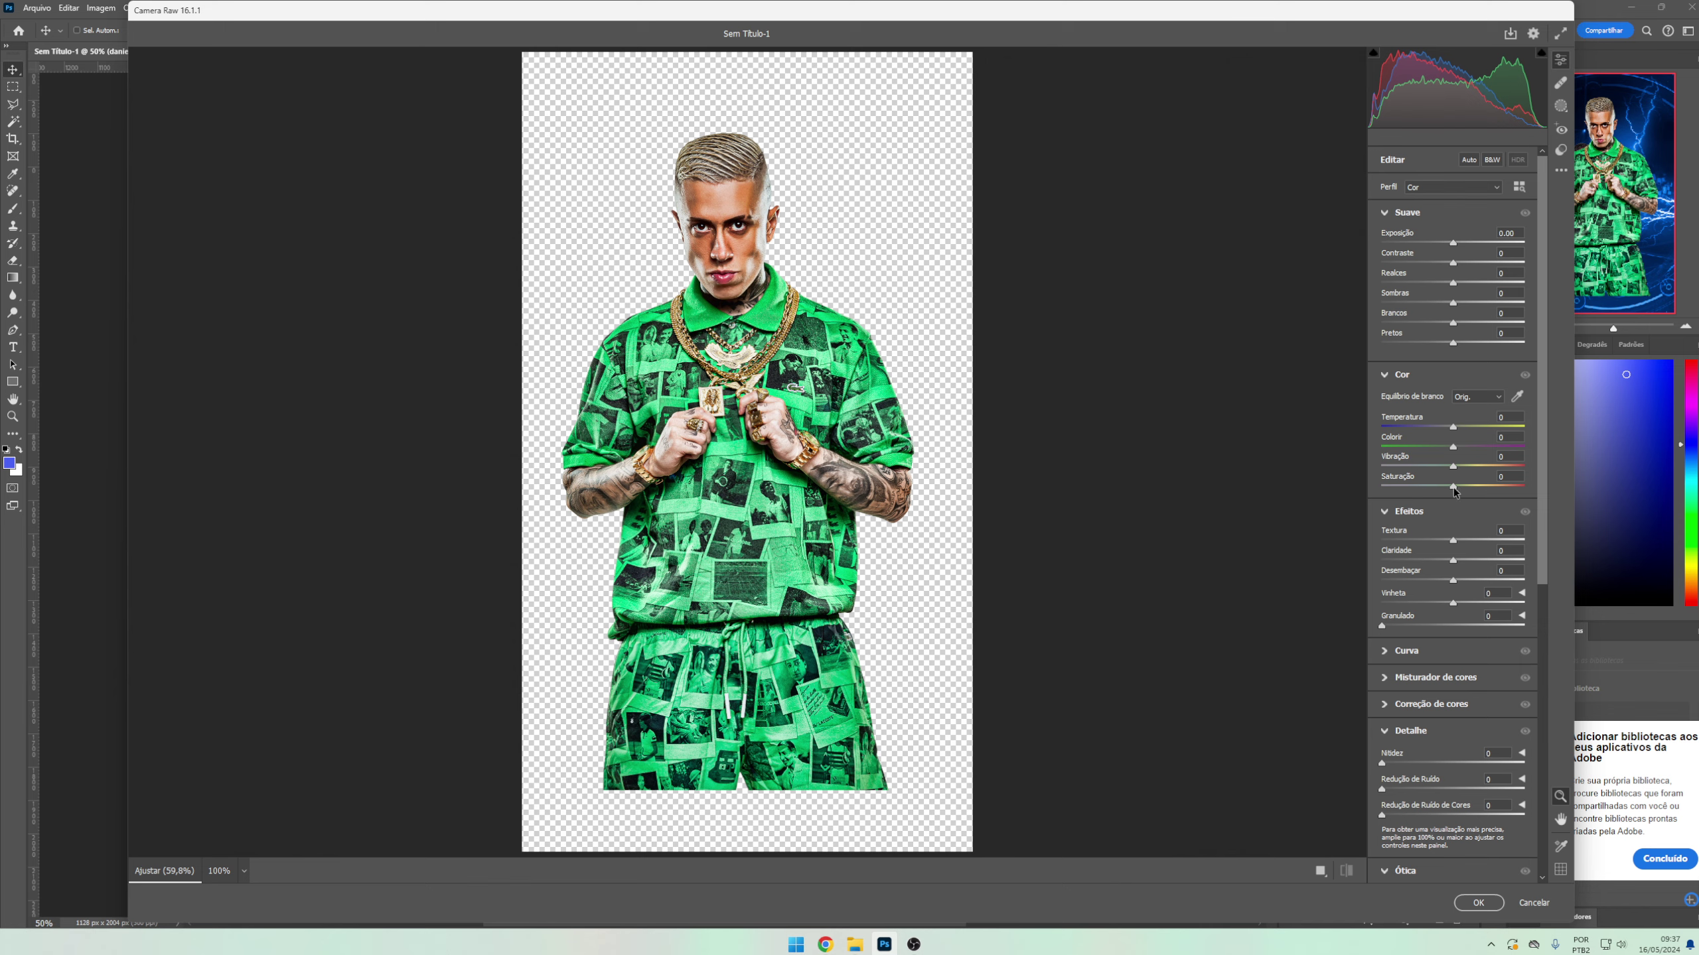
drag(1453, 489, 1432, 490)
drag(1453, 560, 1473, 560)
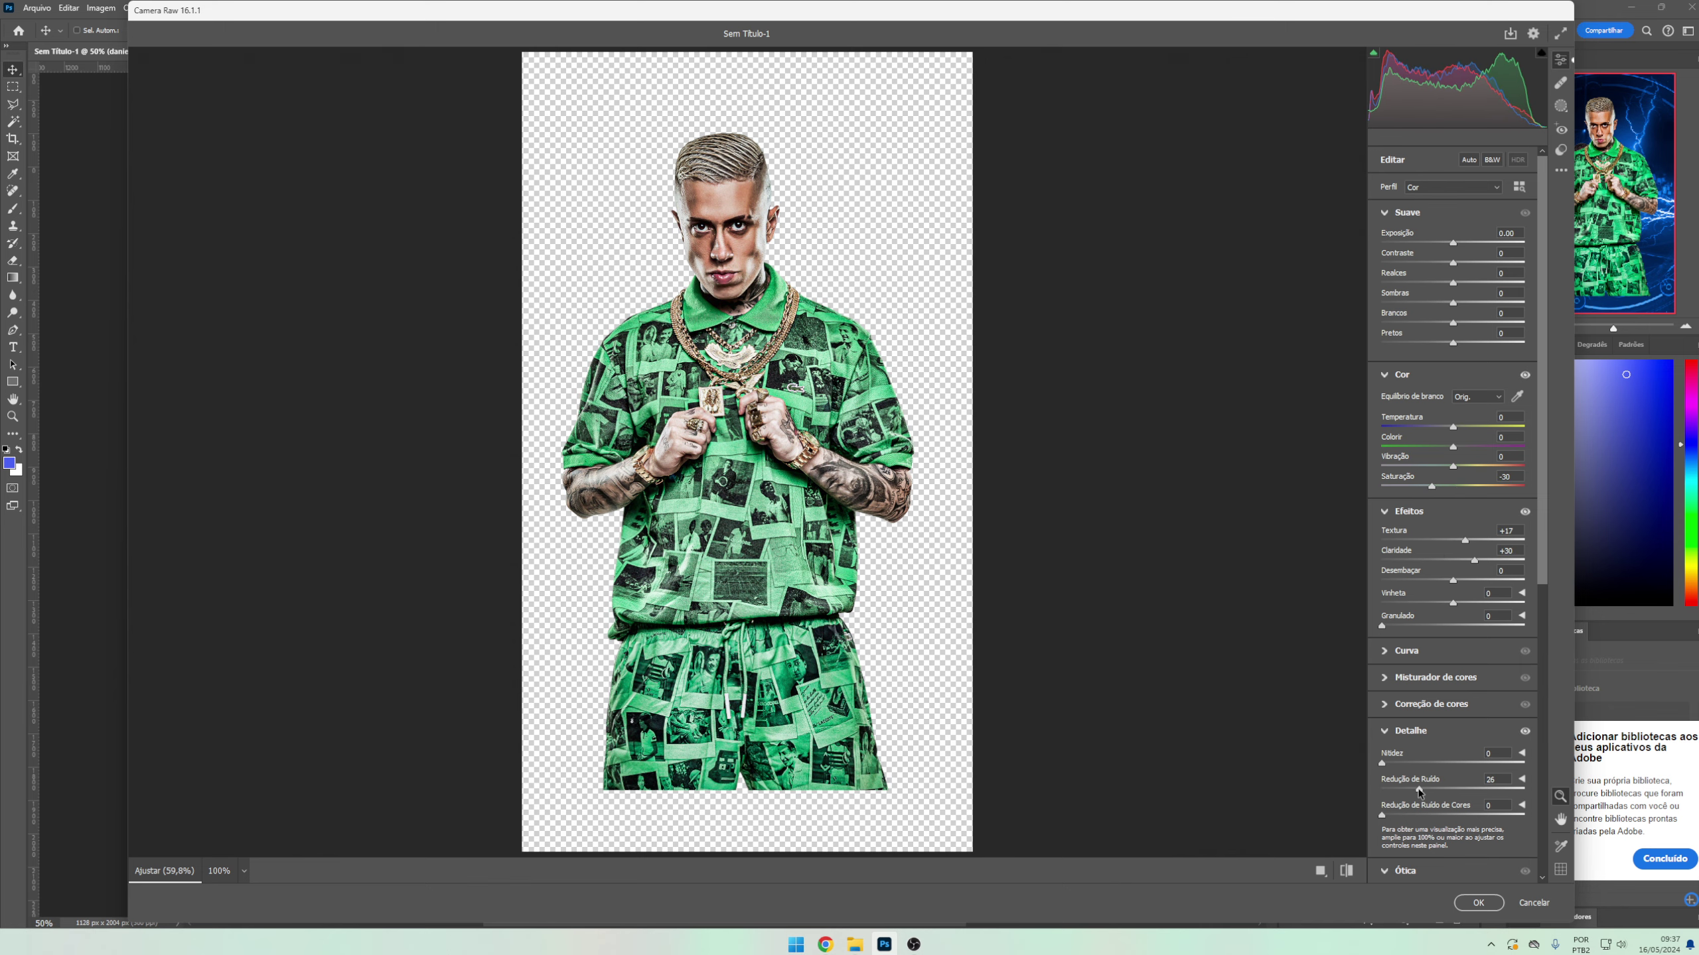
click(1477, 903)
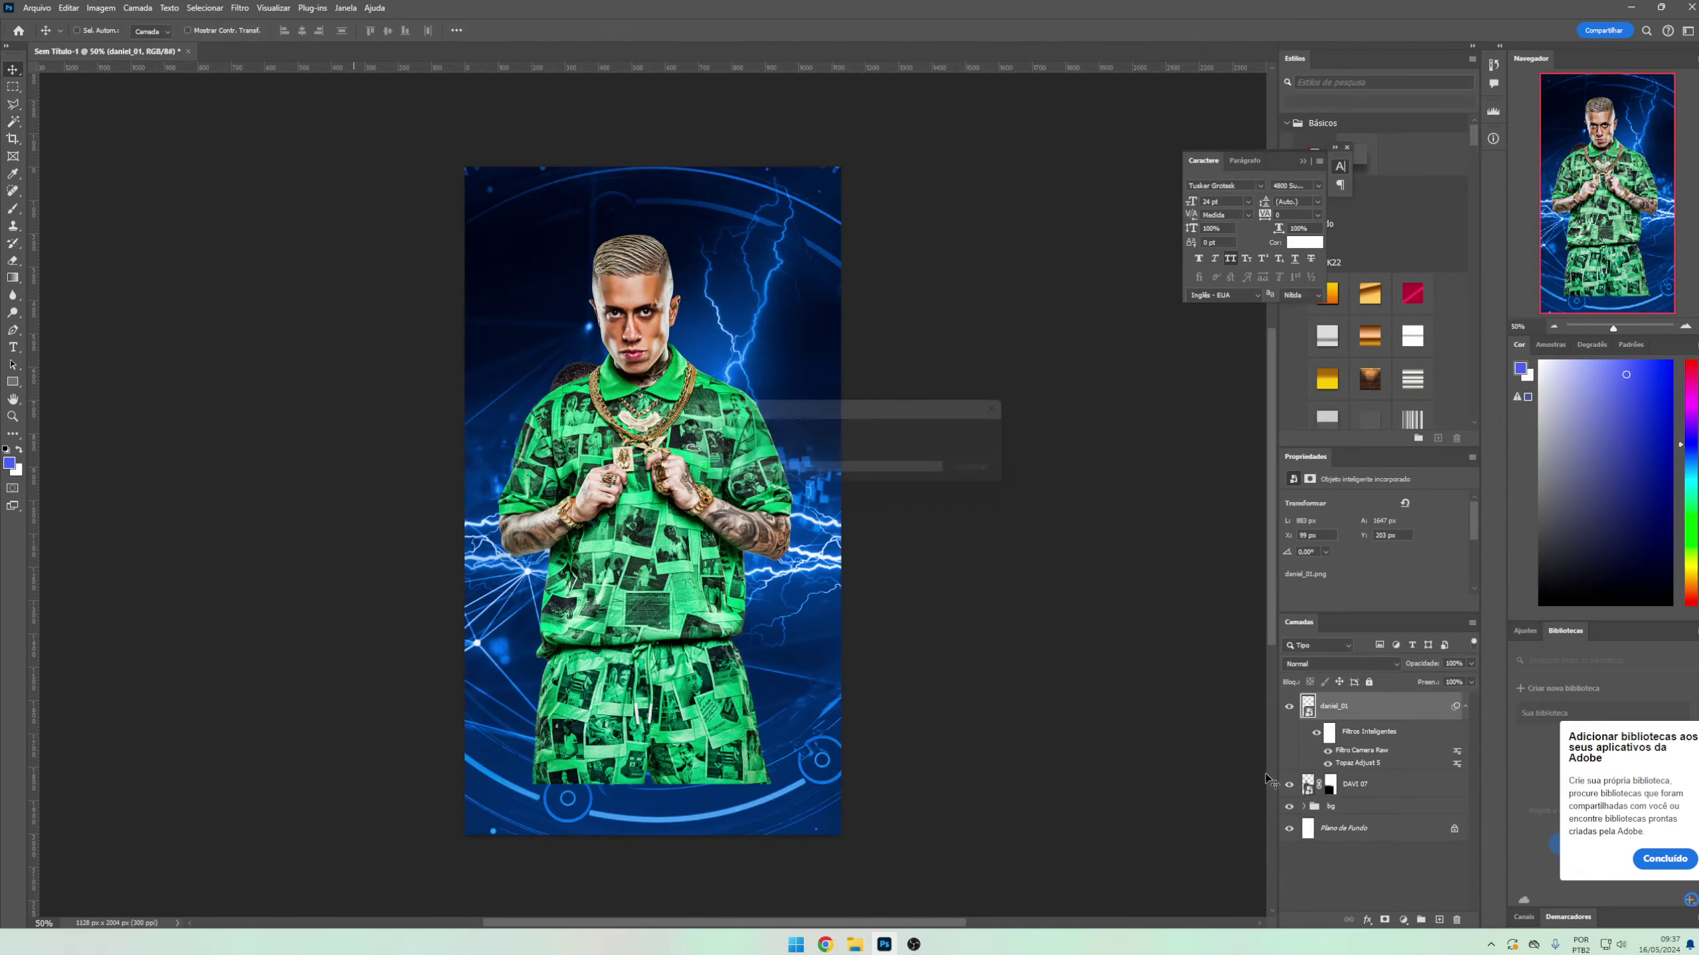
- Convert daniel_01 to a smart object and mask away the second artist's lower body
right_click(1380, 716)
click(1451, 252)
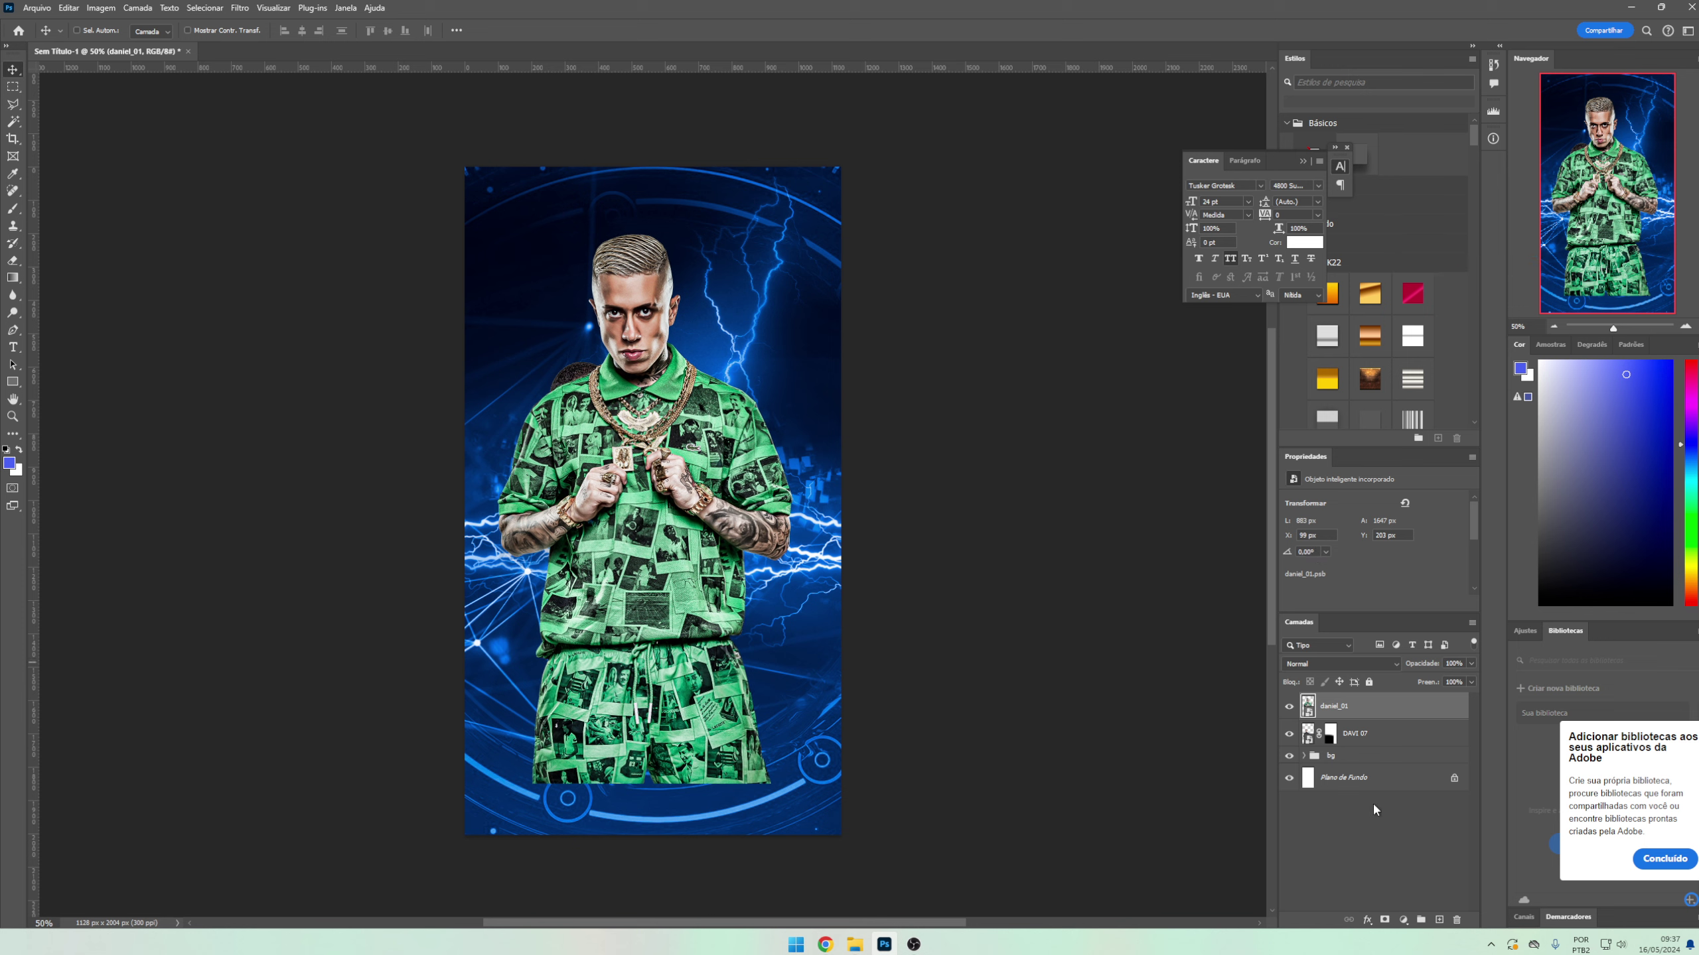
click(1385, 921)
key(e)
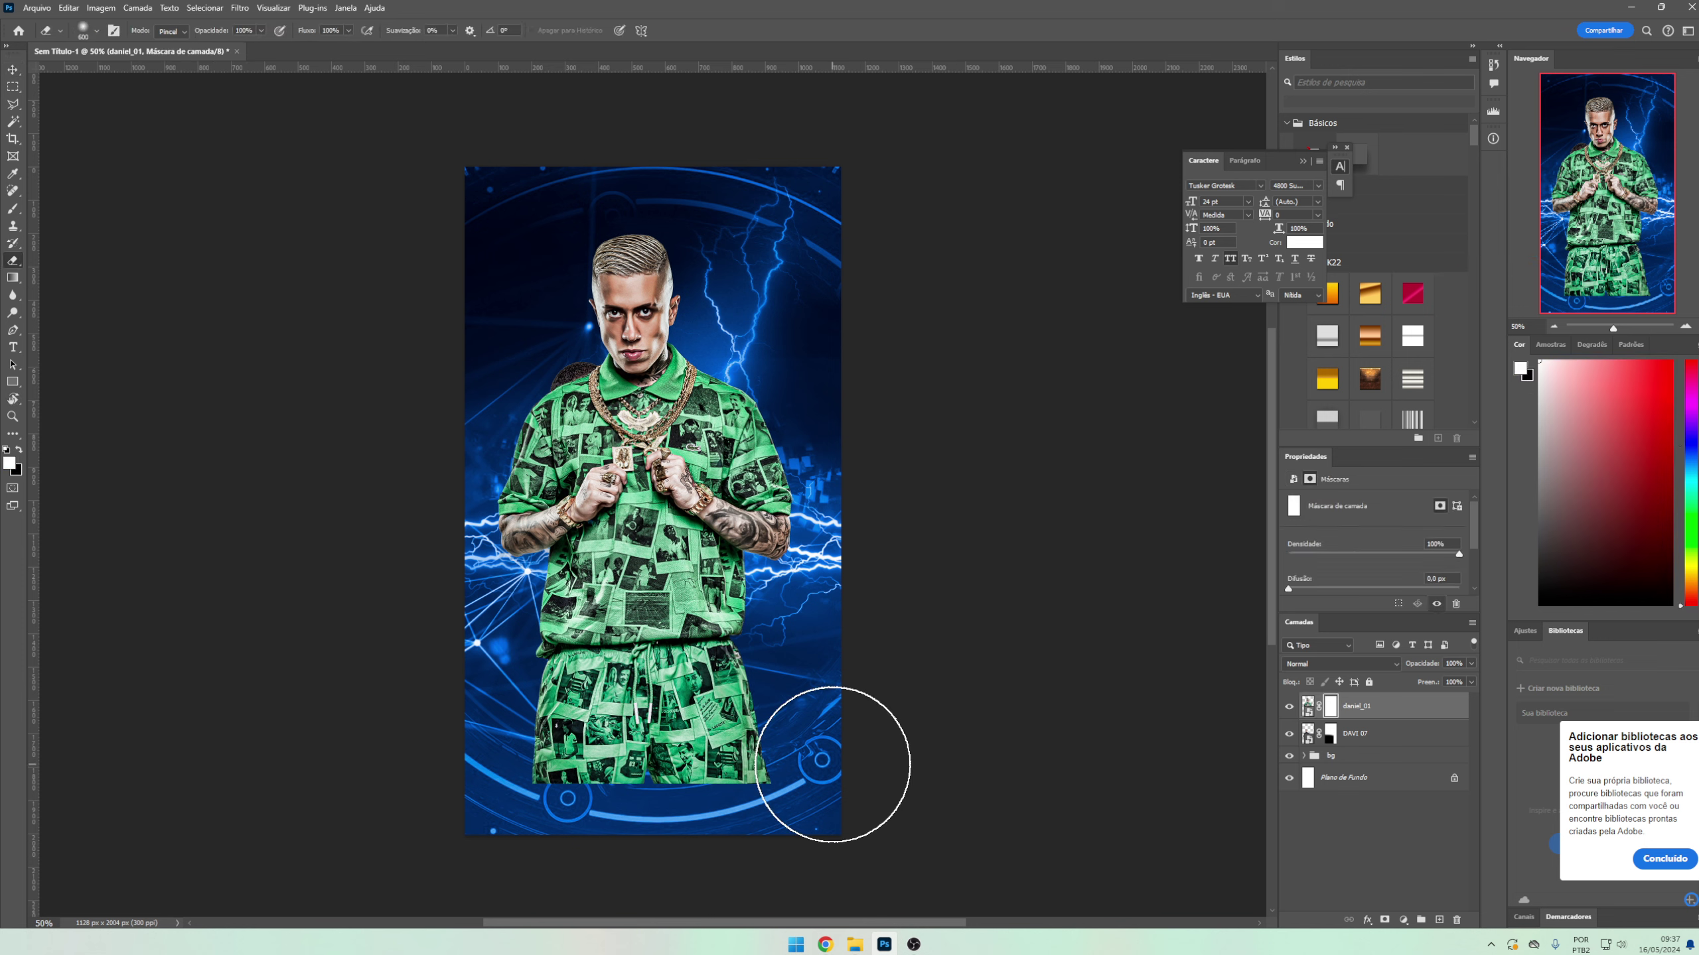
mouse_move(876, 785)
mouse_down()
mouse_move(607, 721)
mouse_move(687, 629)
mouse_up()
- Shrink the second artist to about 69% and place him beside the first
key(ctrl+t)
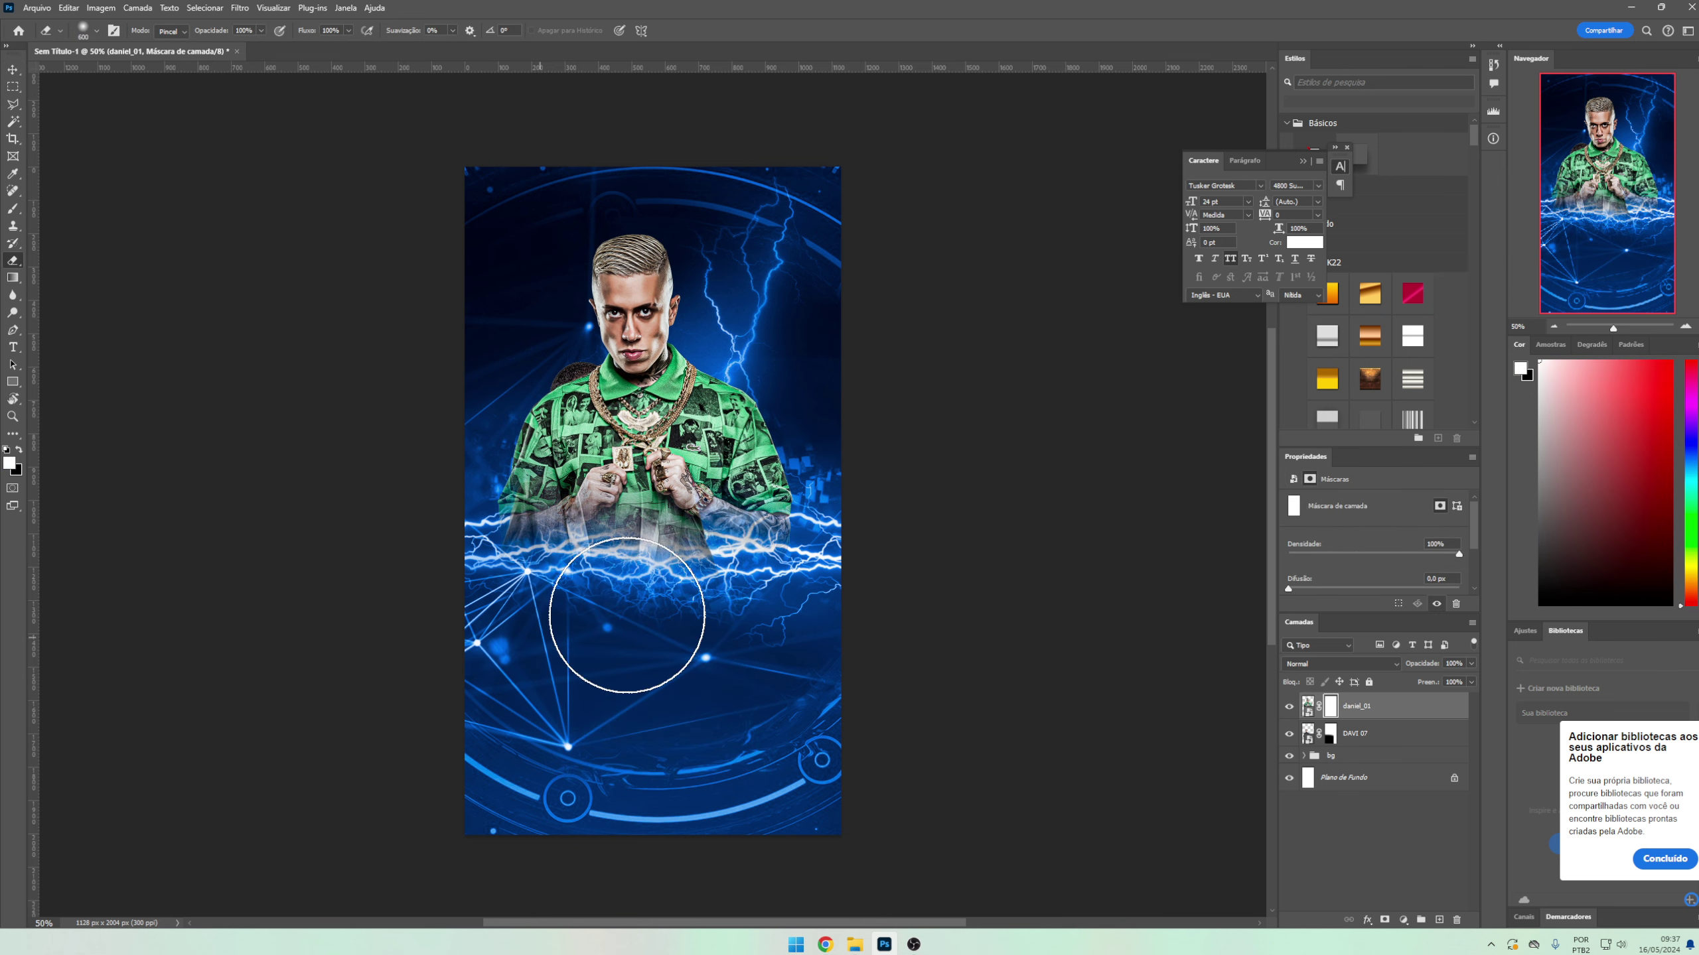
drag(789, 783, 703, 767)
key(Return)
drag(602, 508, 796, 557)
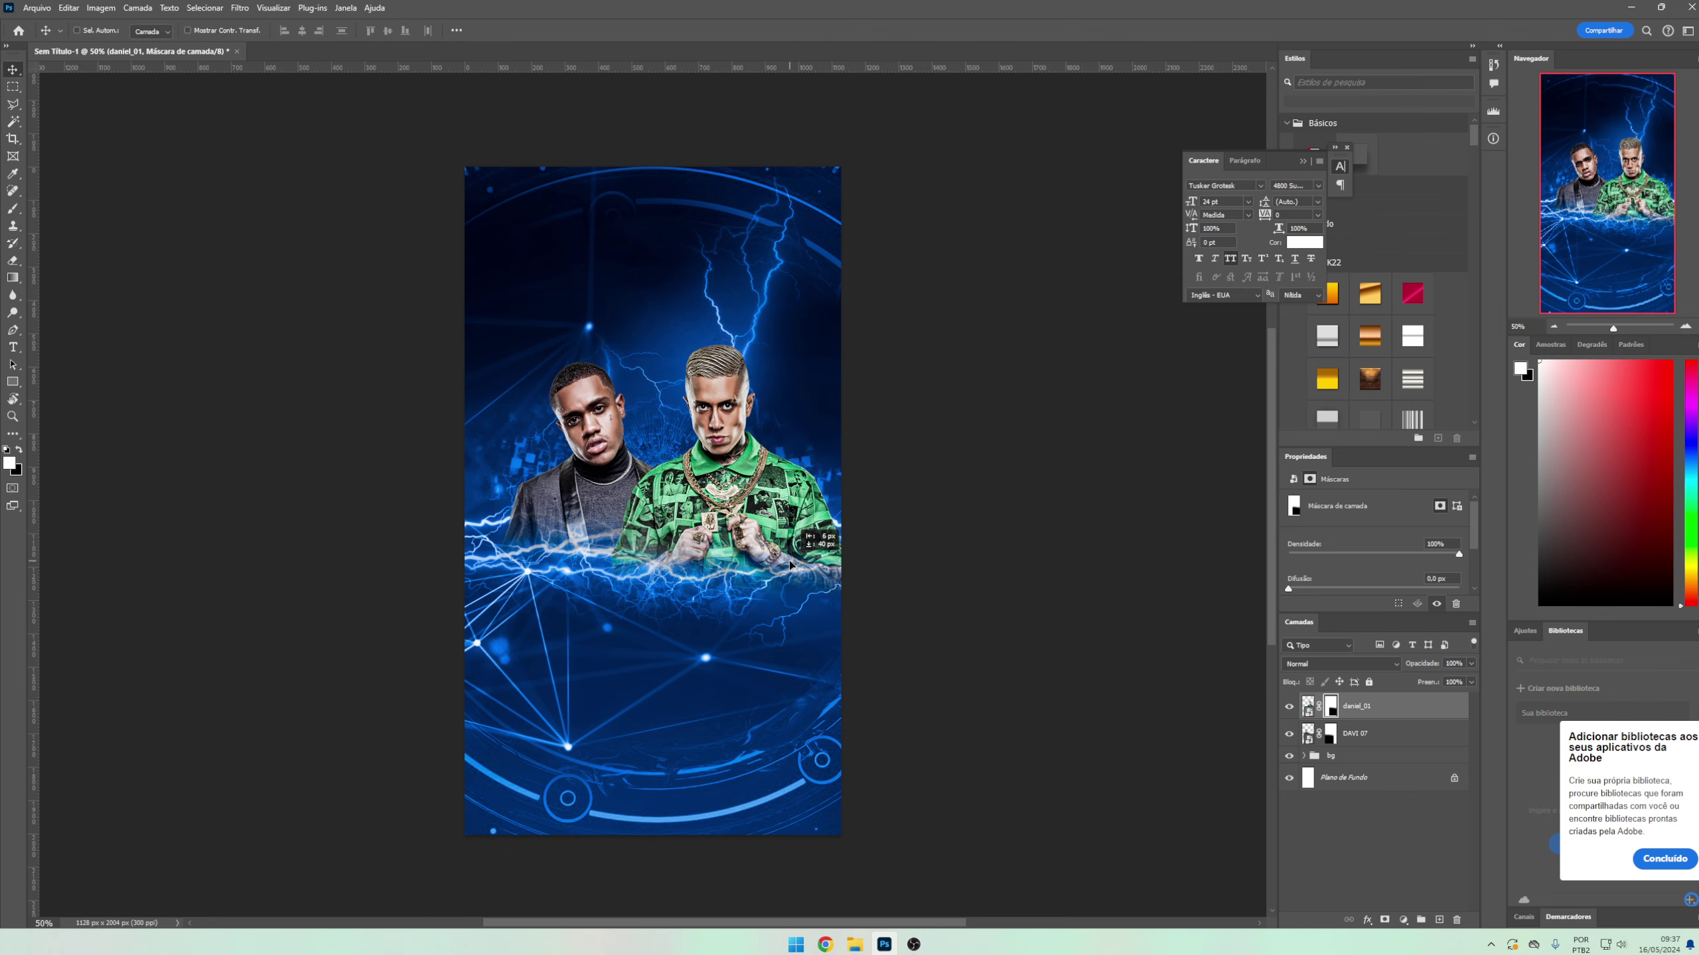
drag(795, 557, 784, 579)
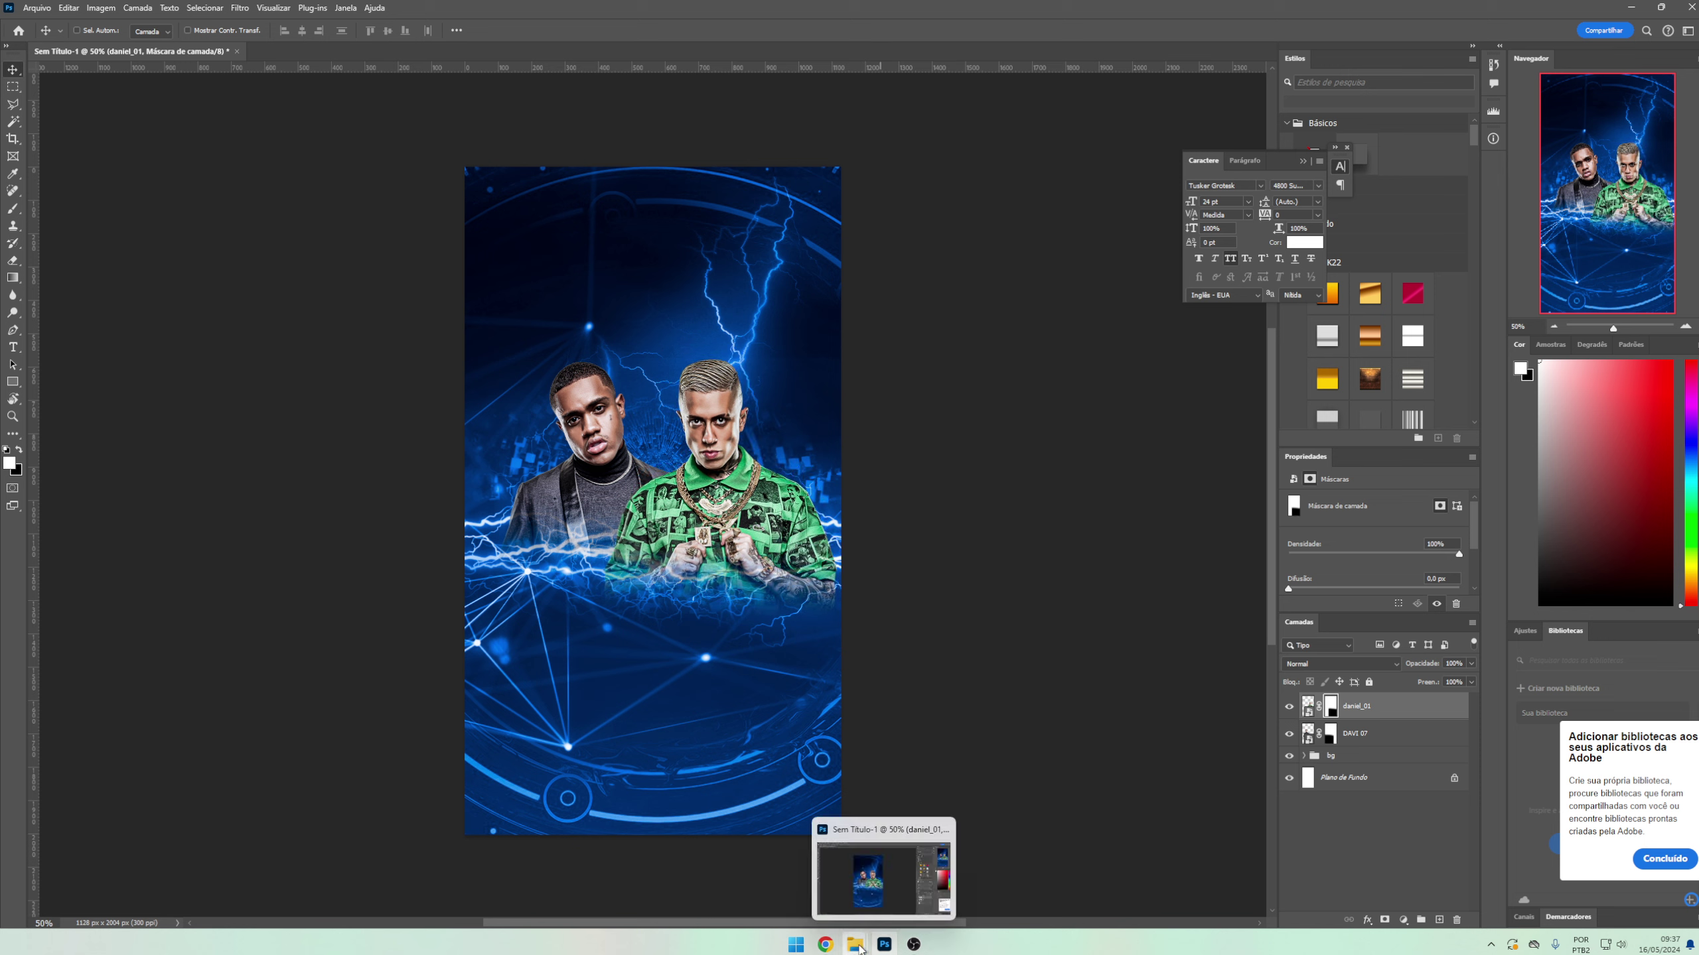
- Reveal the downloaded ryan_03 (1) in its folder and drag it onto the Photoshop canvas
click(918, 879)
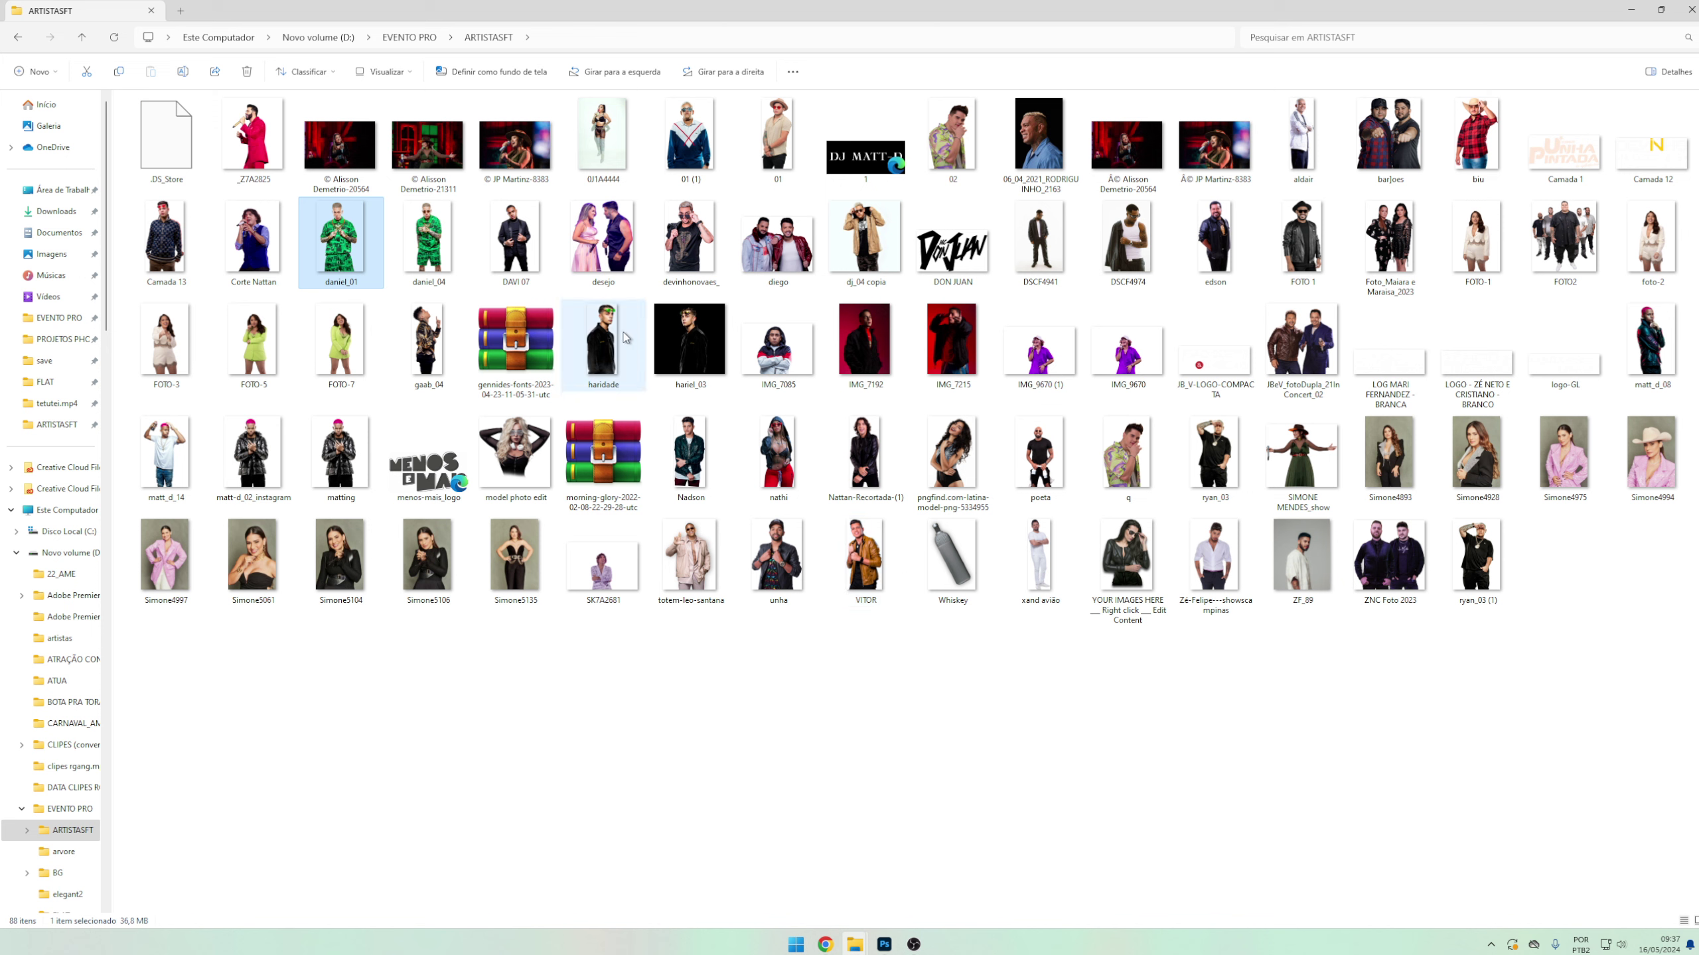
click(824, 944)
click(1645, 43)
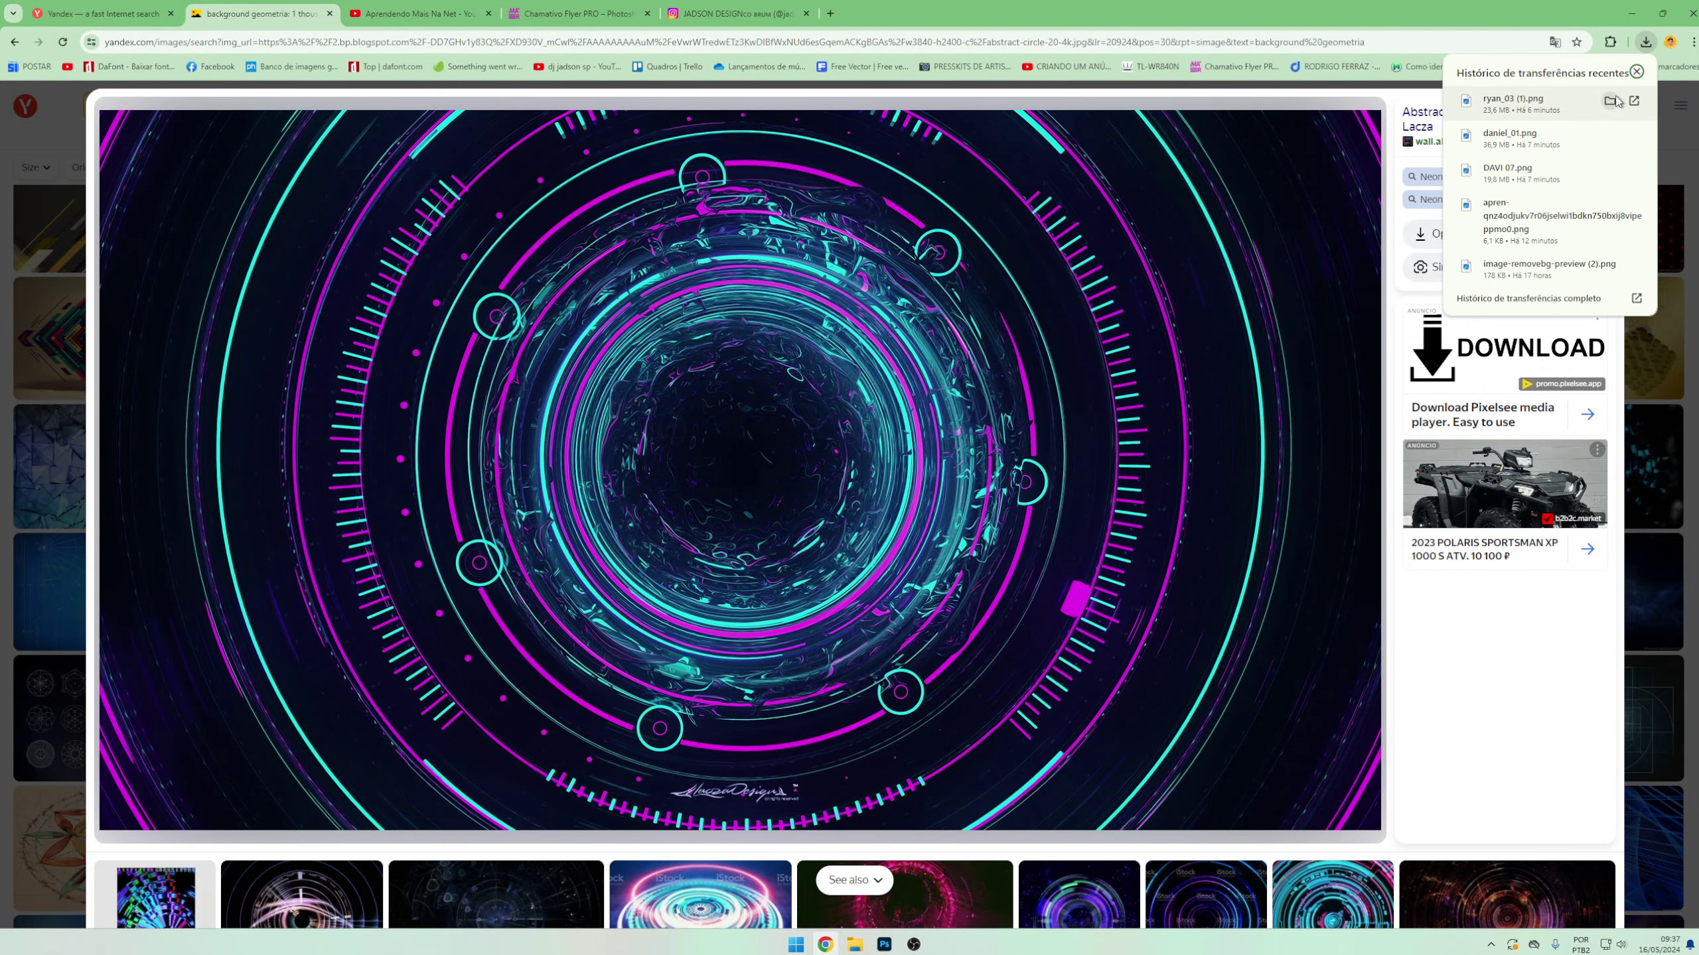
click(1619, 94)
drag(1483, 559, 988, 858)
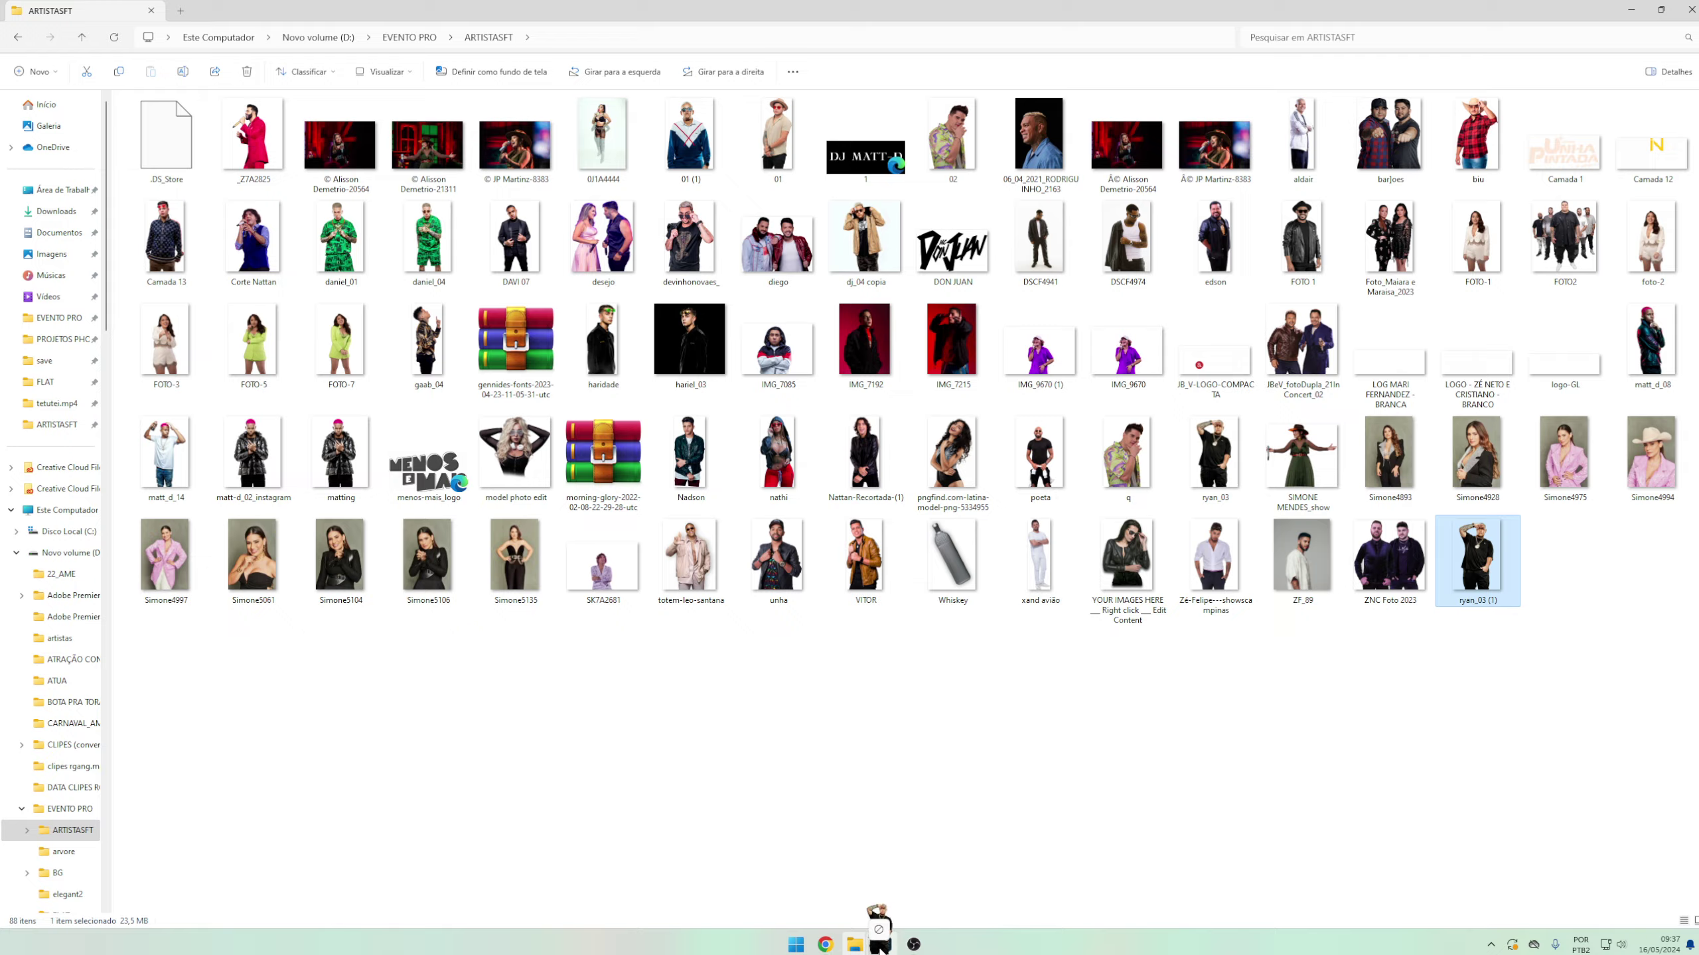
drag(880, 932, 789, 454)
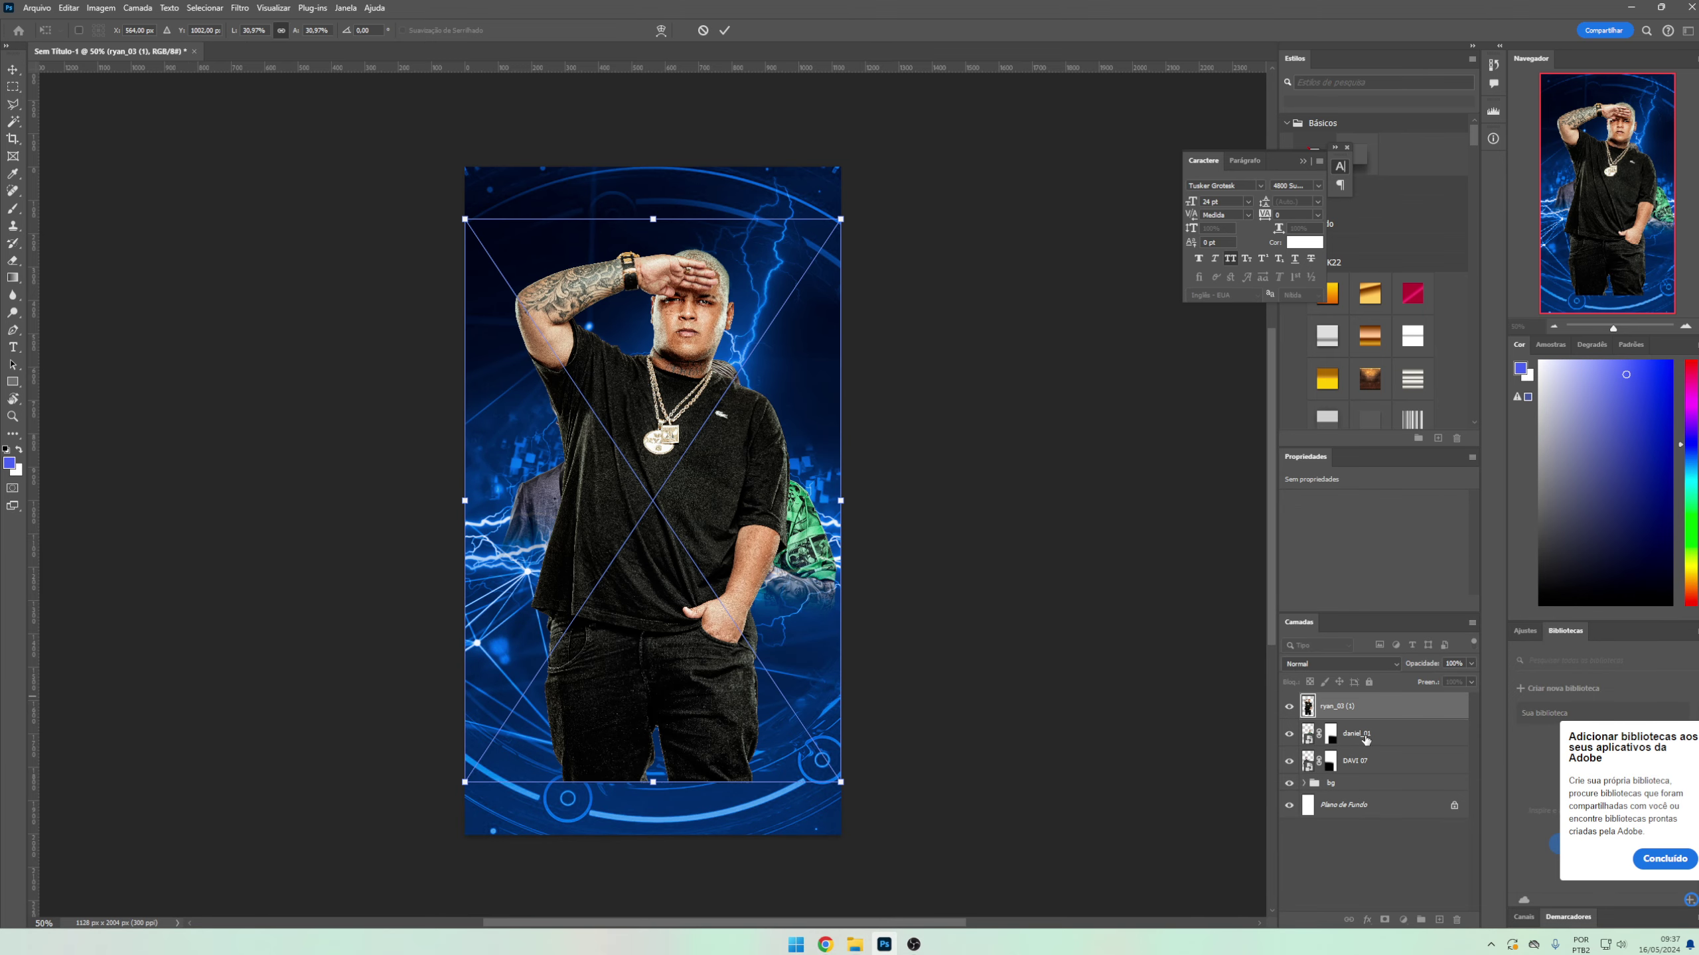
- Place ryan_03 (1) behind the other two artists and apply Topaz Adjust
drag(1365, 738, 1364, 773)
mouse_move(803, 458)
mouse_down()
mouse_move(800, 432)
mouse_move(799, 472)
mouse_up()
key(Return)
click(239, 8)
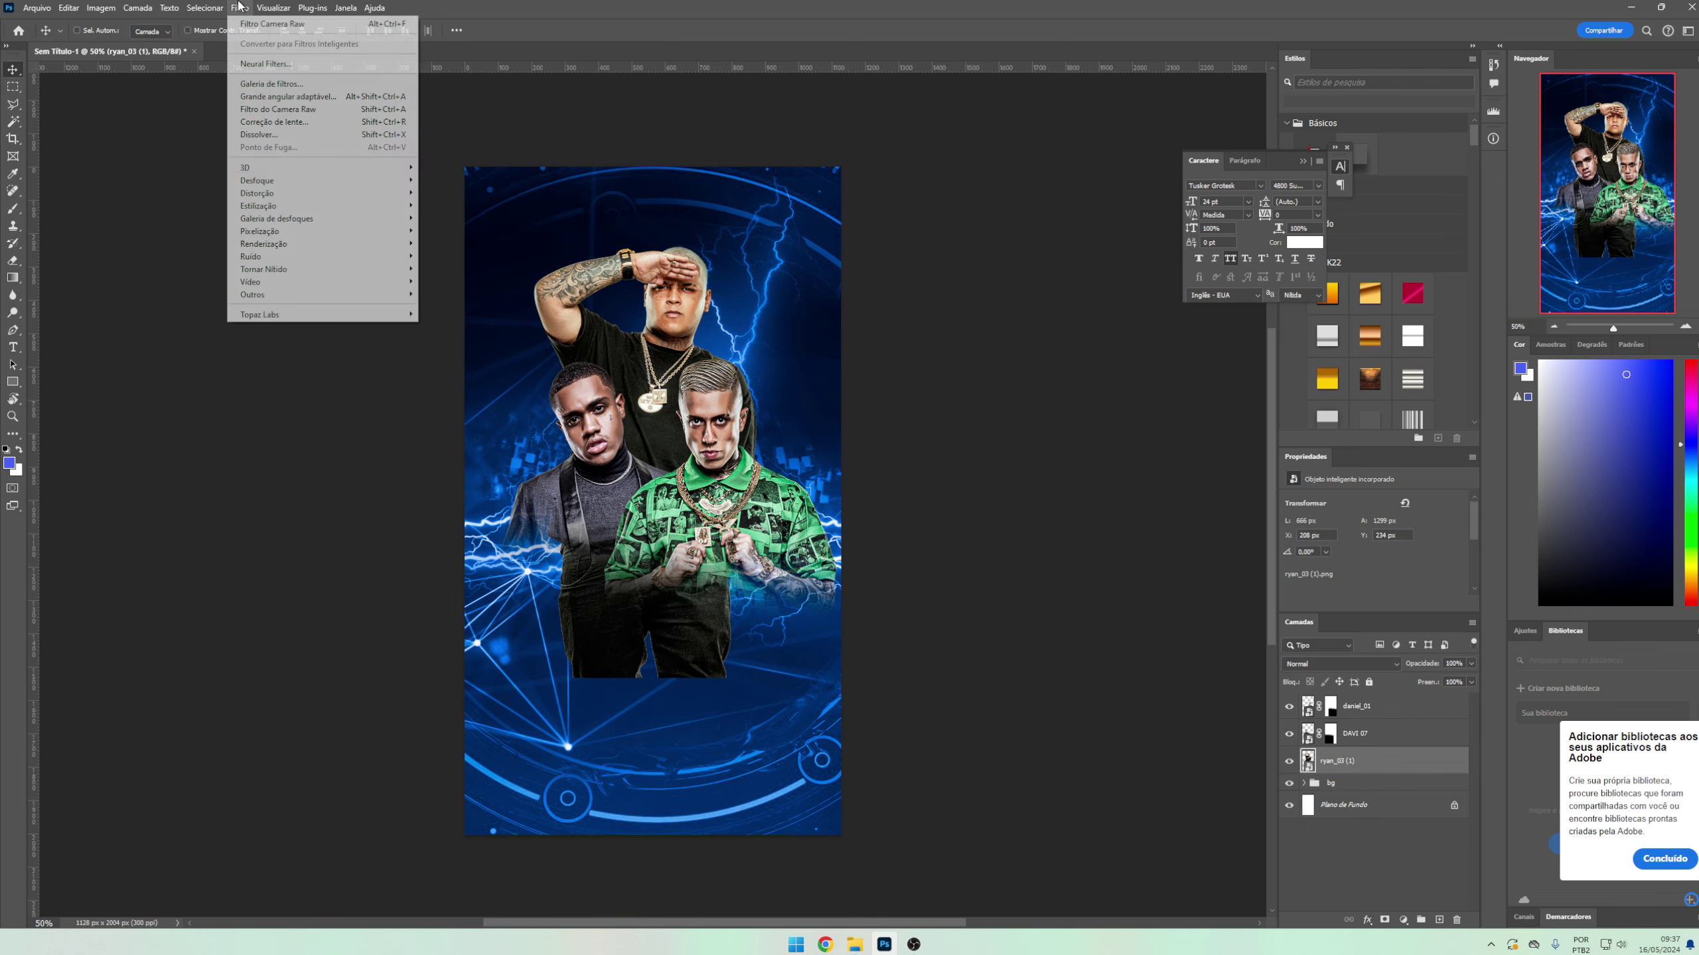
click(452, 318)
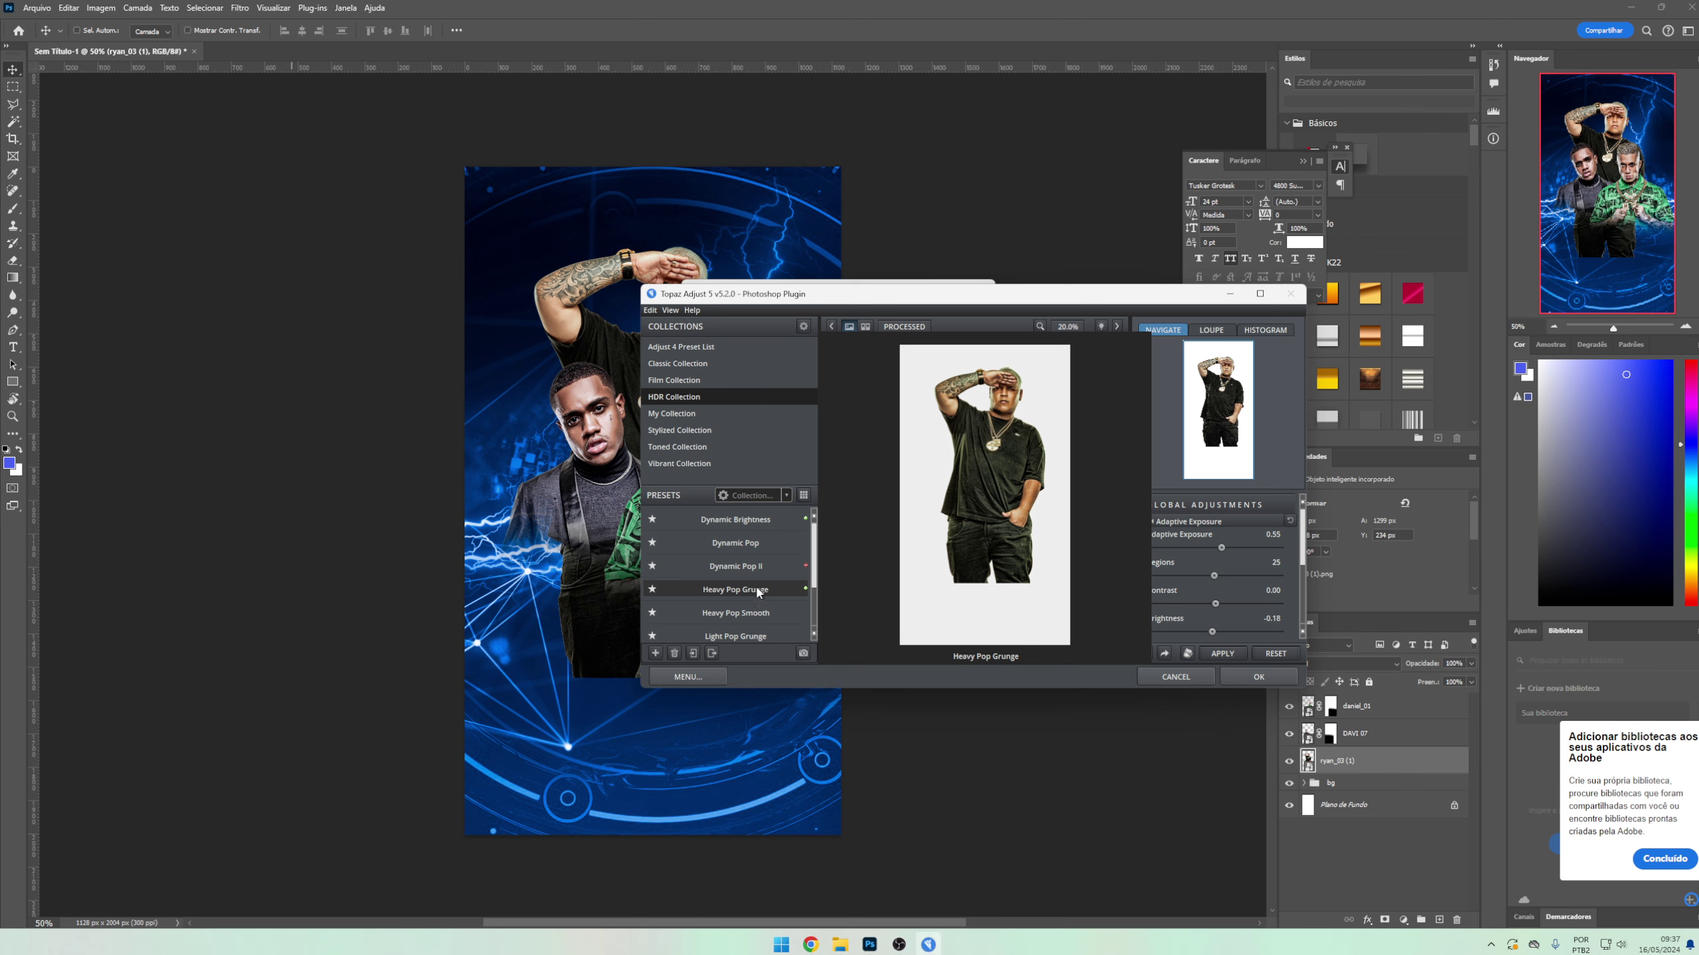
click(1259, 678)
- Mask away the third artist's lower edge and nudge him into place
click(1384, 921)
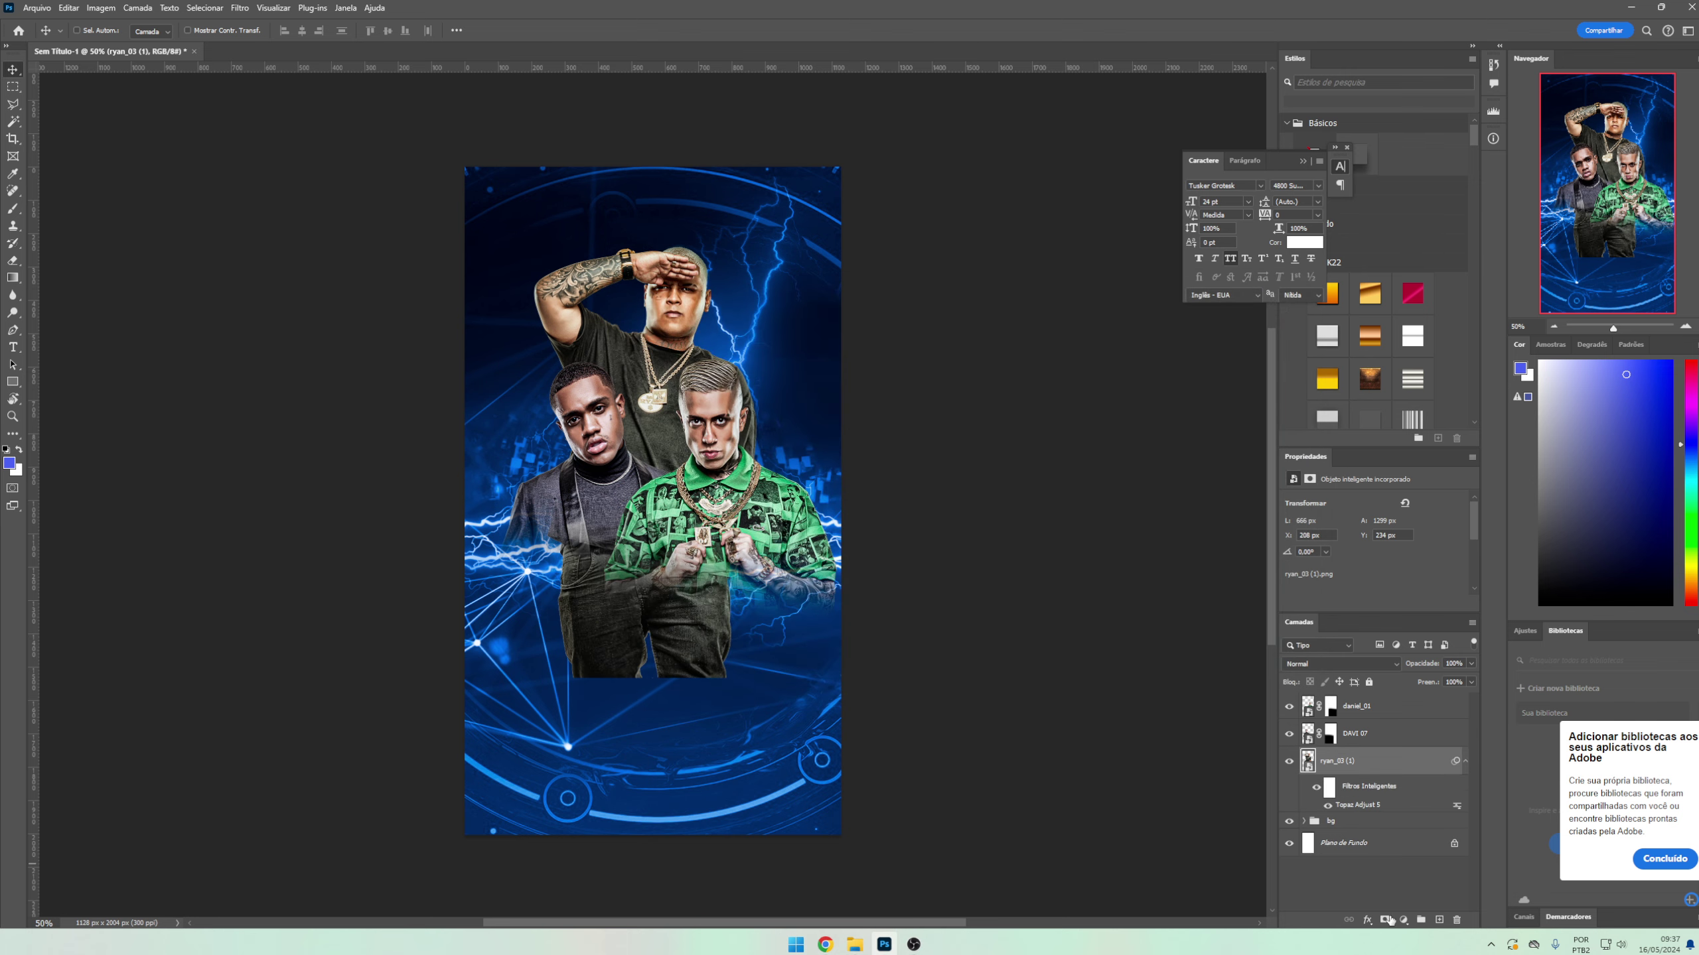
key(d)
key(e)
drag(512, 566, 739, 588)
key(v)
key(shift+Down)
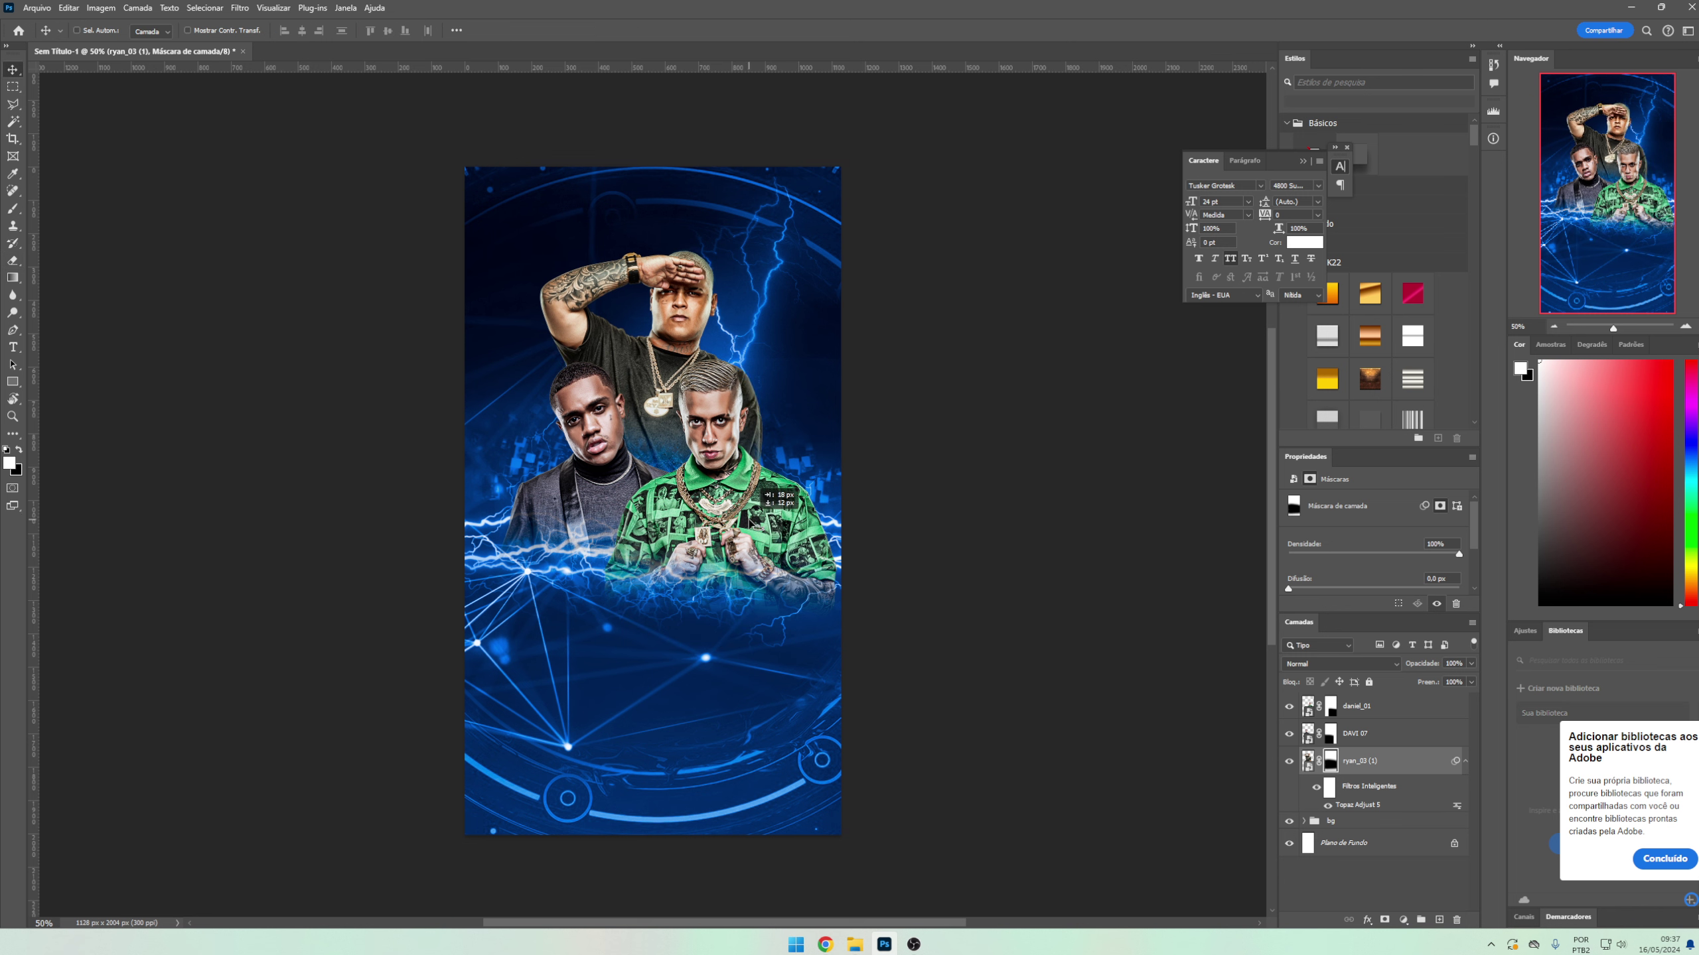
key(shift+Down)
key(shift+Right)
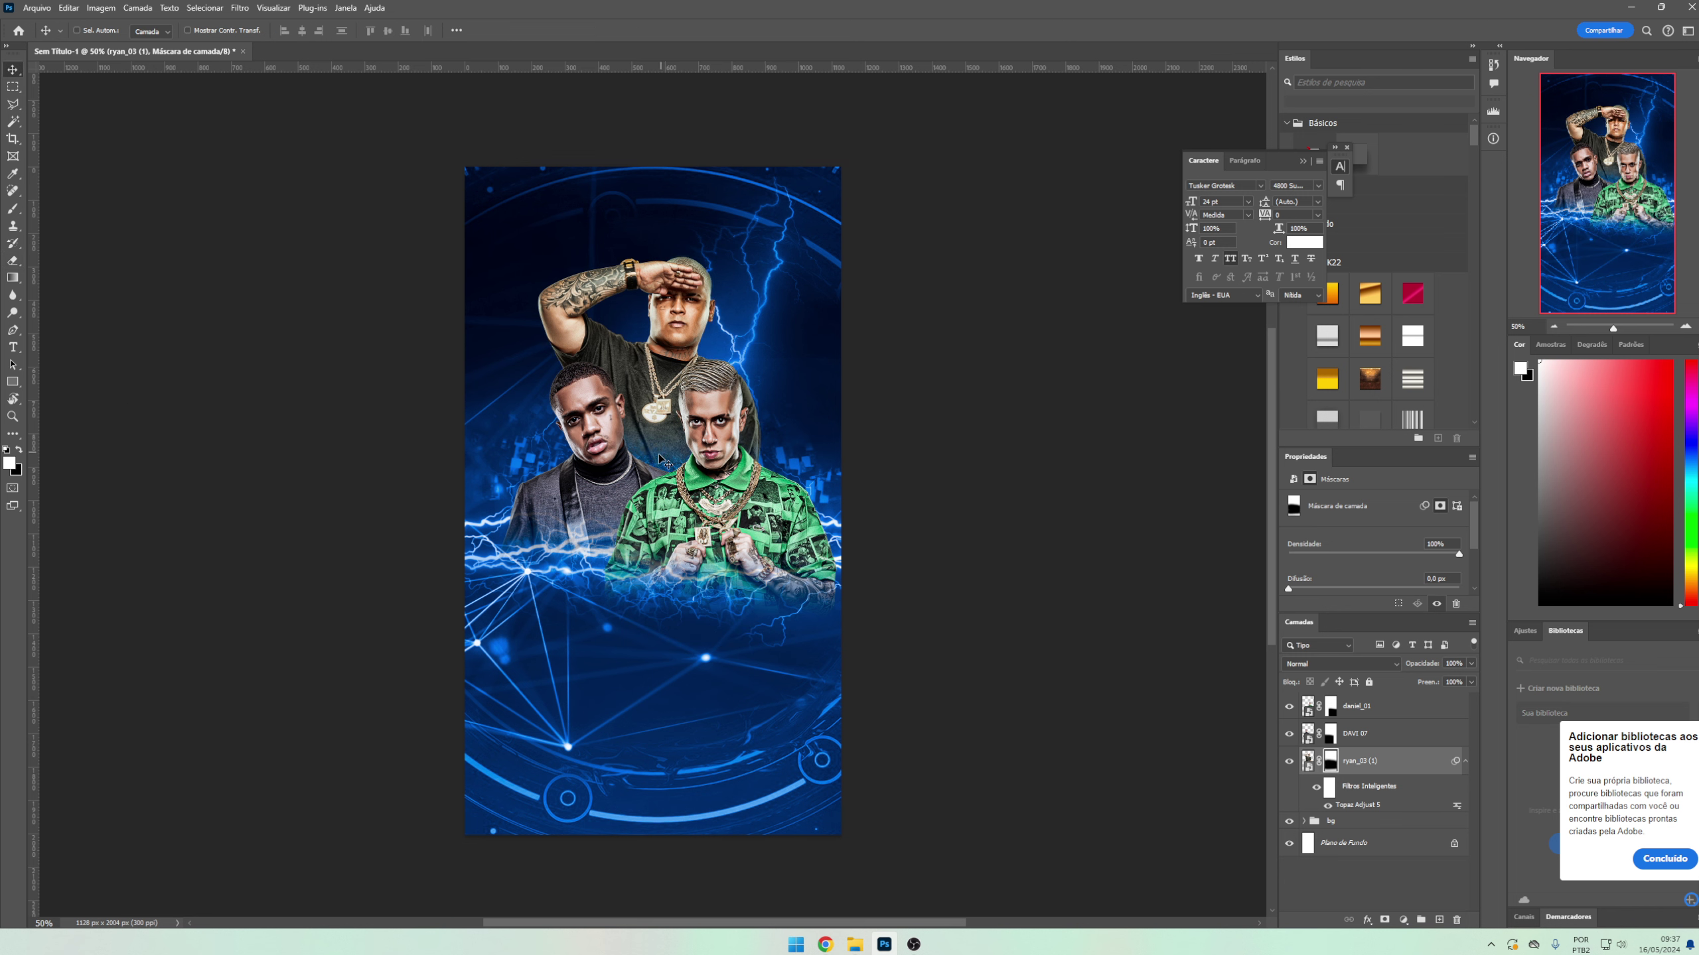
key(shift+Left)
key(shift+Down)
- Apply Camera Raw with clarity +30 to the third artist and move him up-left
click(1307, 761)
click(240, 7)
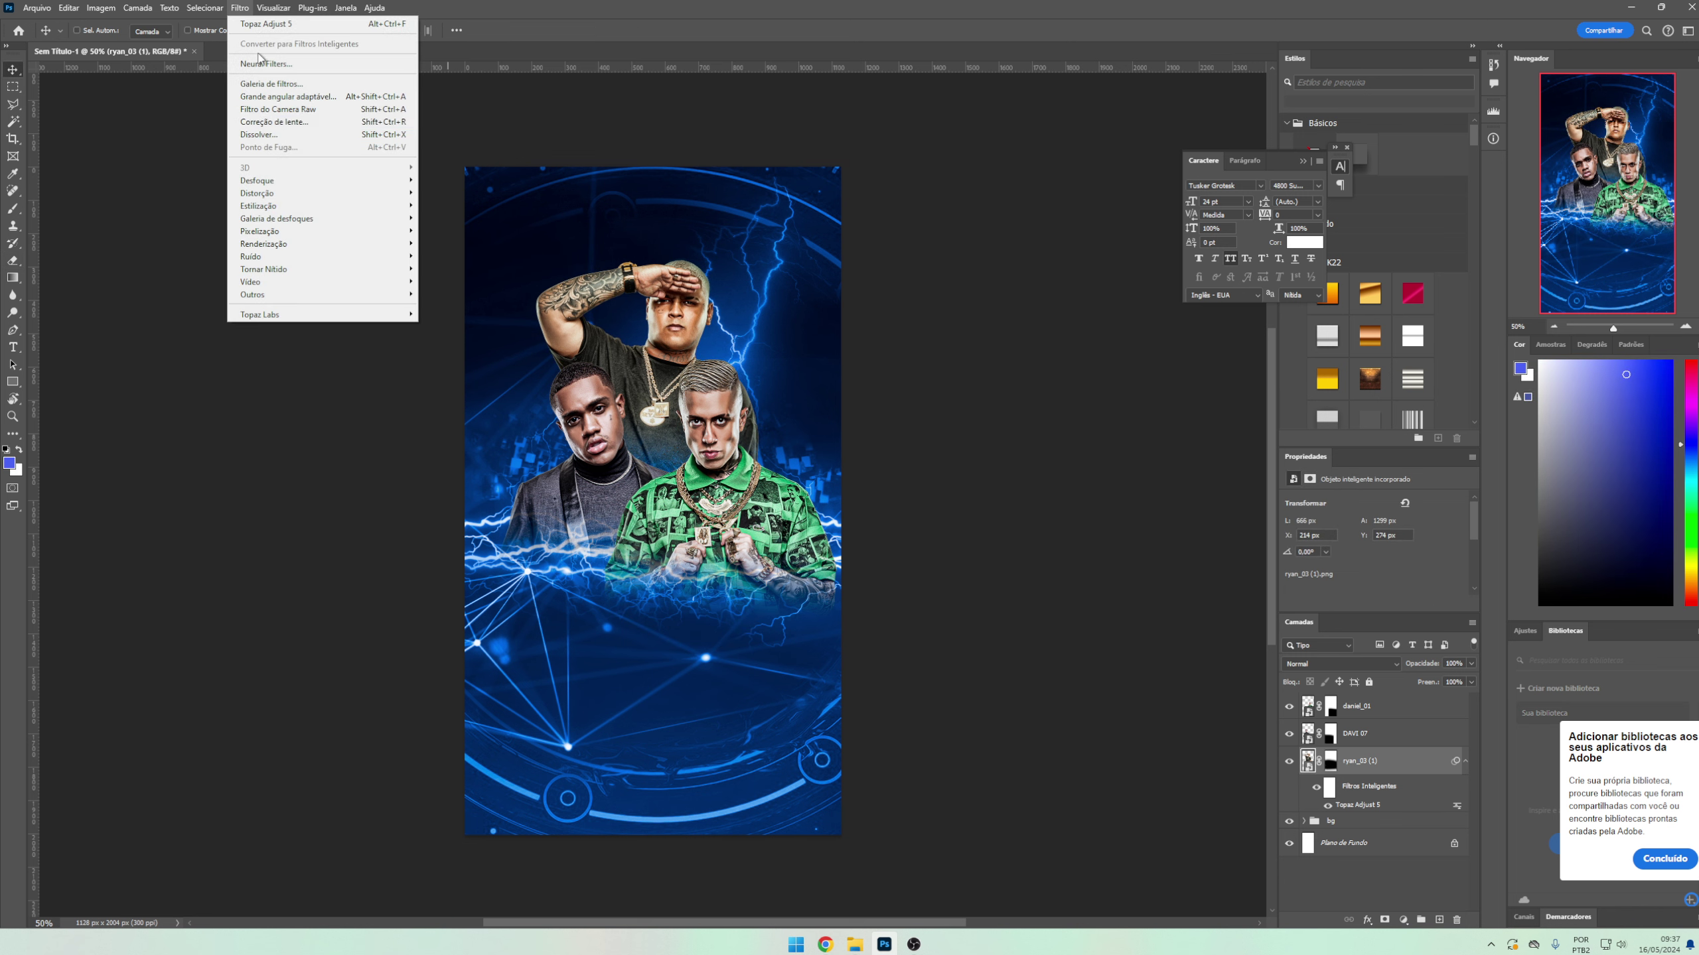
click(277, 109)
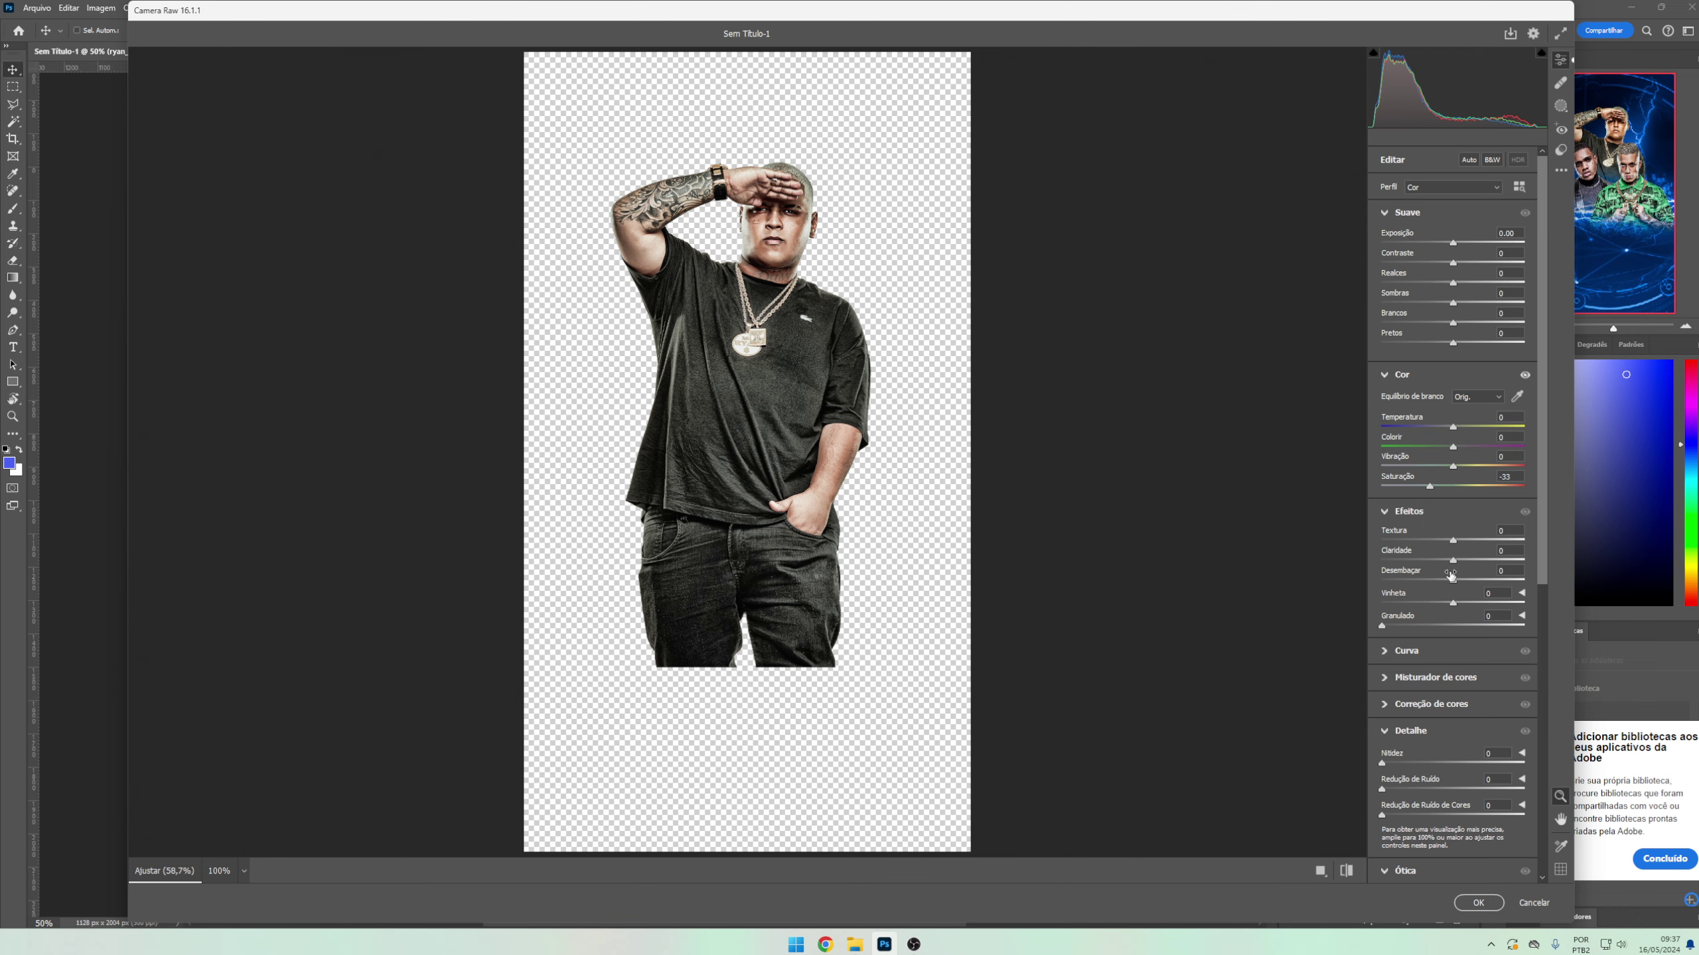
drag(1453, 560, 1469, 558)
click(1476, 901)
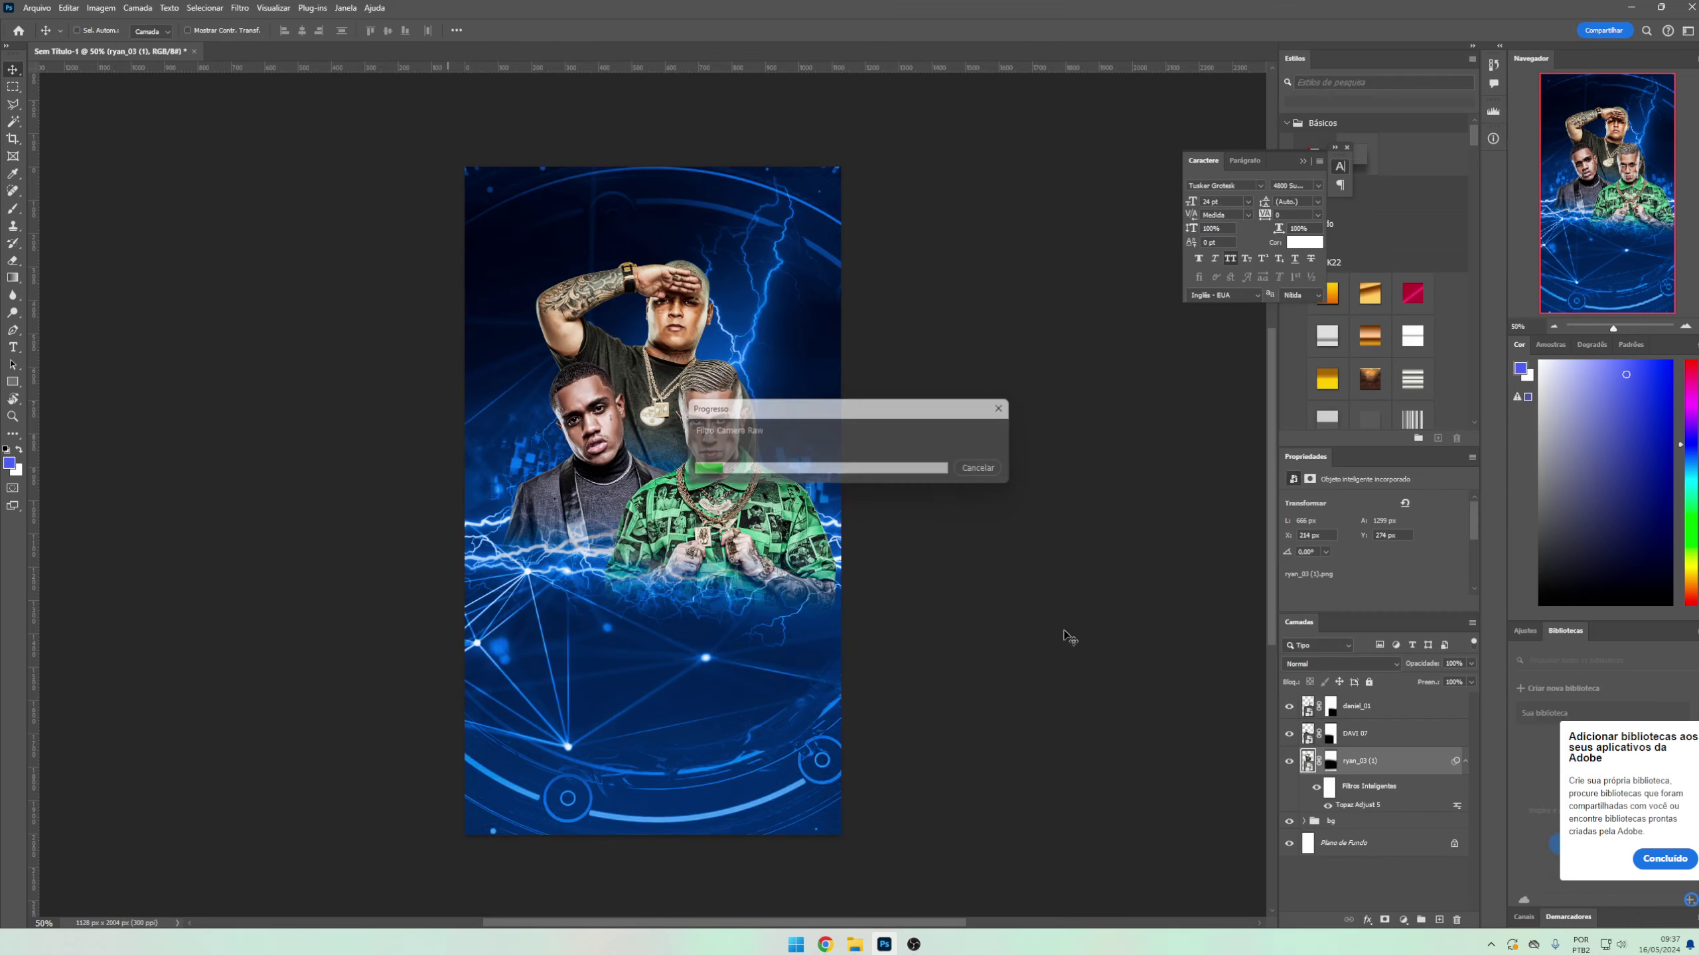
mouse_move(916, 595)
mouse_down()
mouse_move(871, 645)
mouse_move(846, 615)
mouse_up()
- Group the three artist layers and scale the group to about 96%
key(ctrl+g)
key(ctrl+t)
key(Return)
key(Return)
key(ctrl+alt+f)
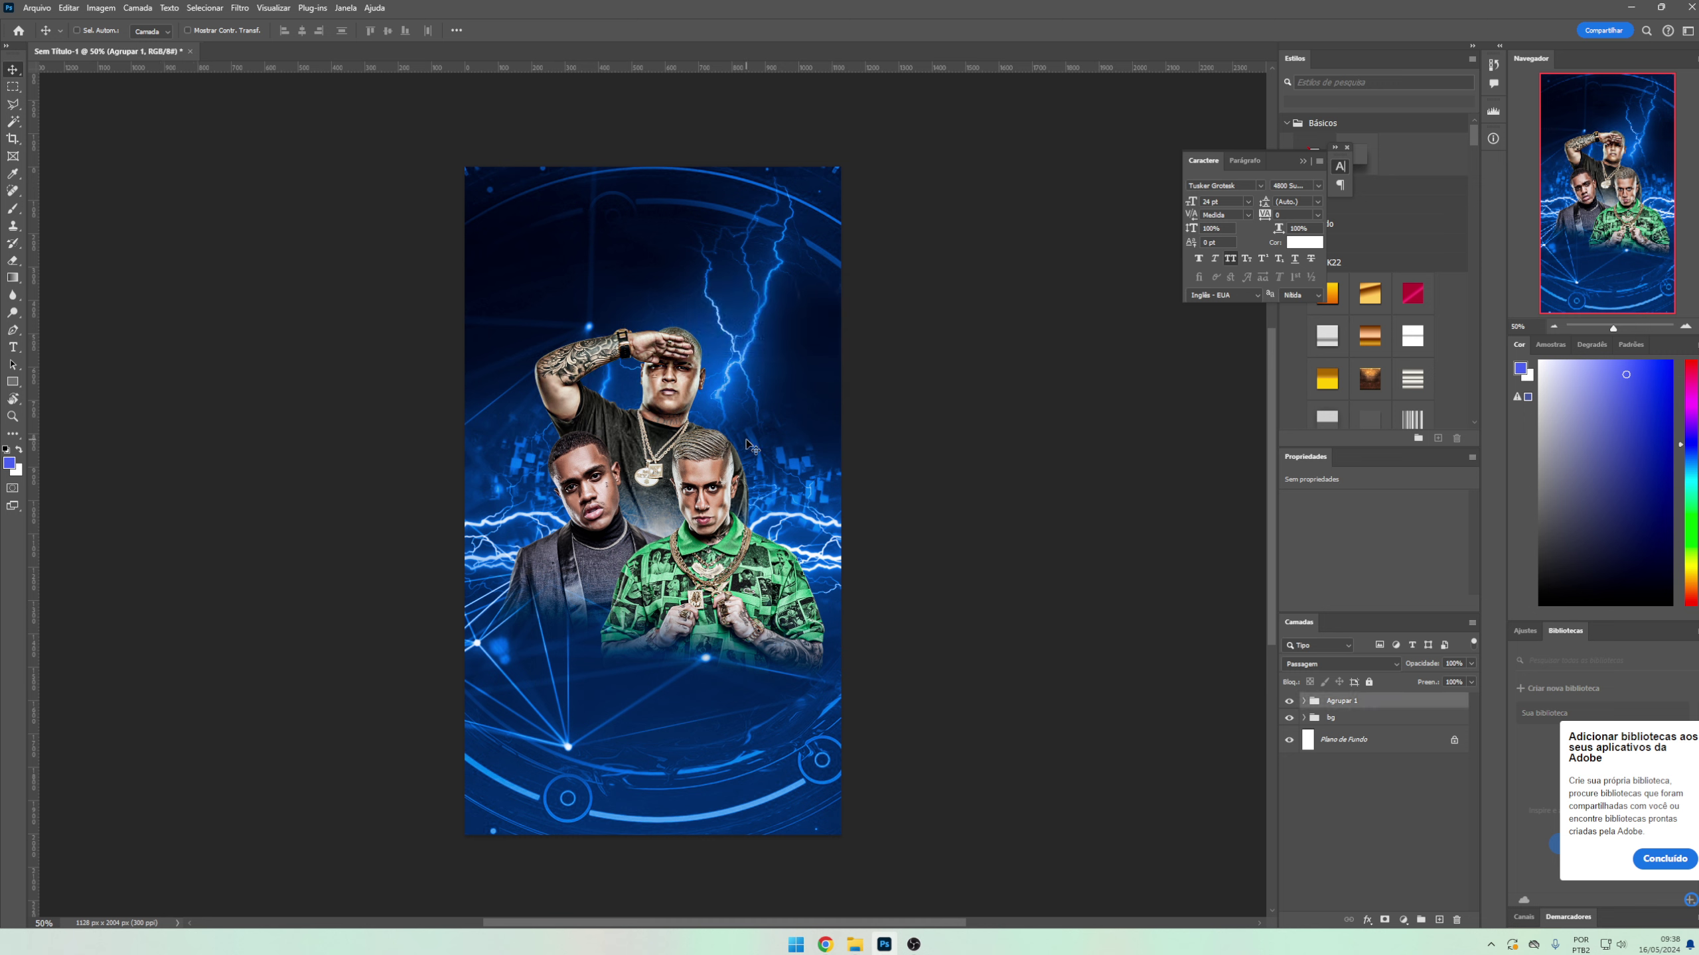
- Convert the ryan_03 (1) artist layer into a smart object
click(1302, 701)
right_click(1394, 779)
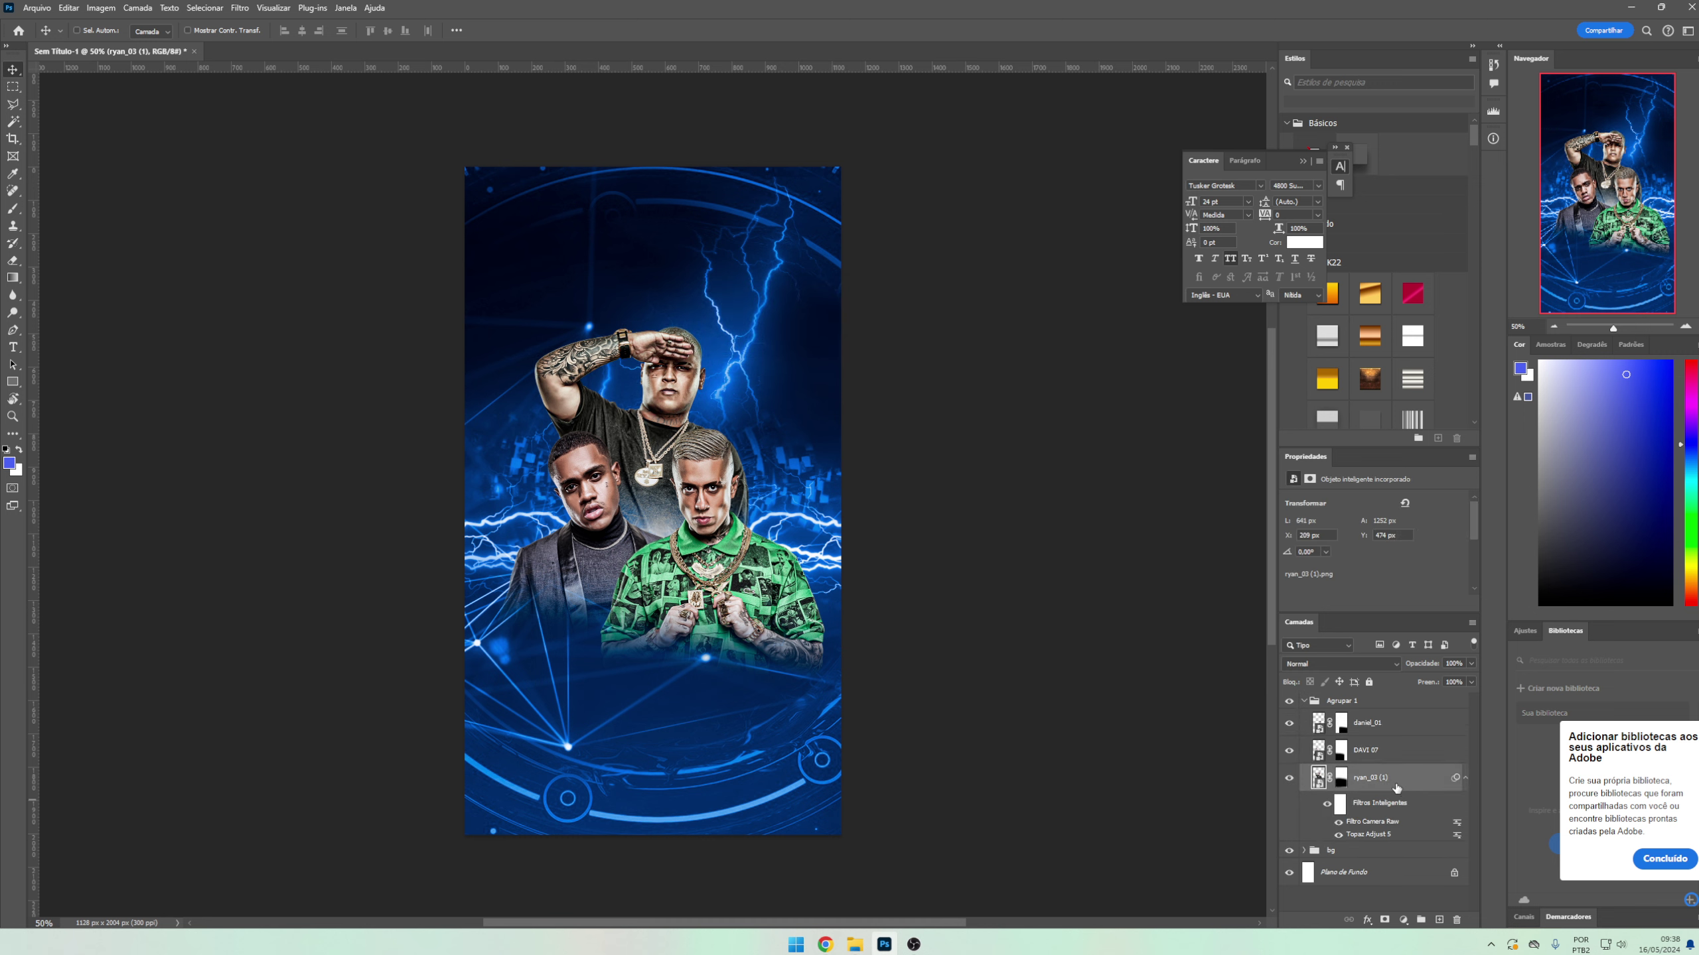
click(1474, 328)
- Collapse the artist group, nudge it slightly up on the flyer, and zoom in
click(1303, 700)
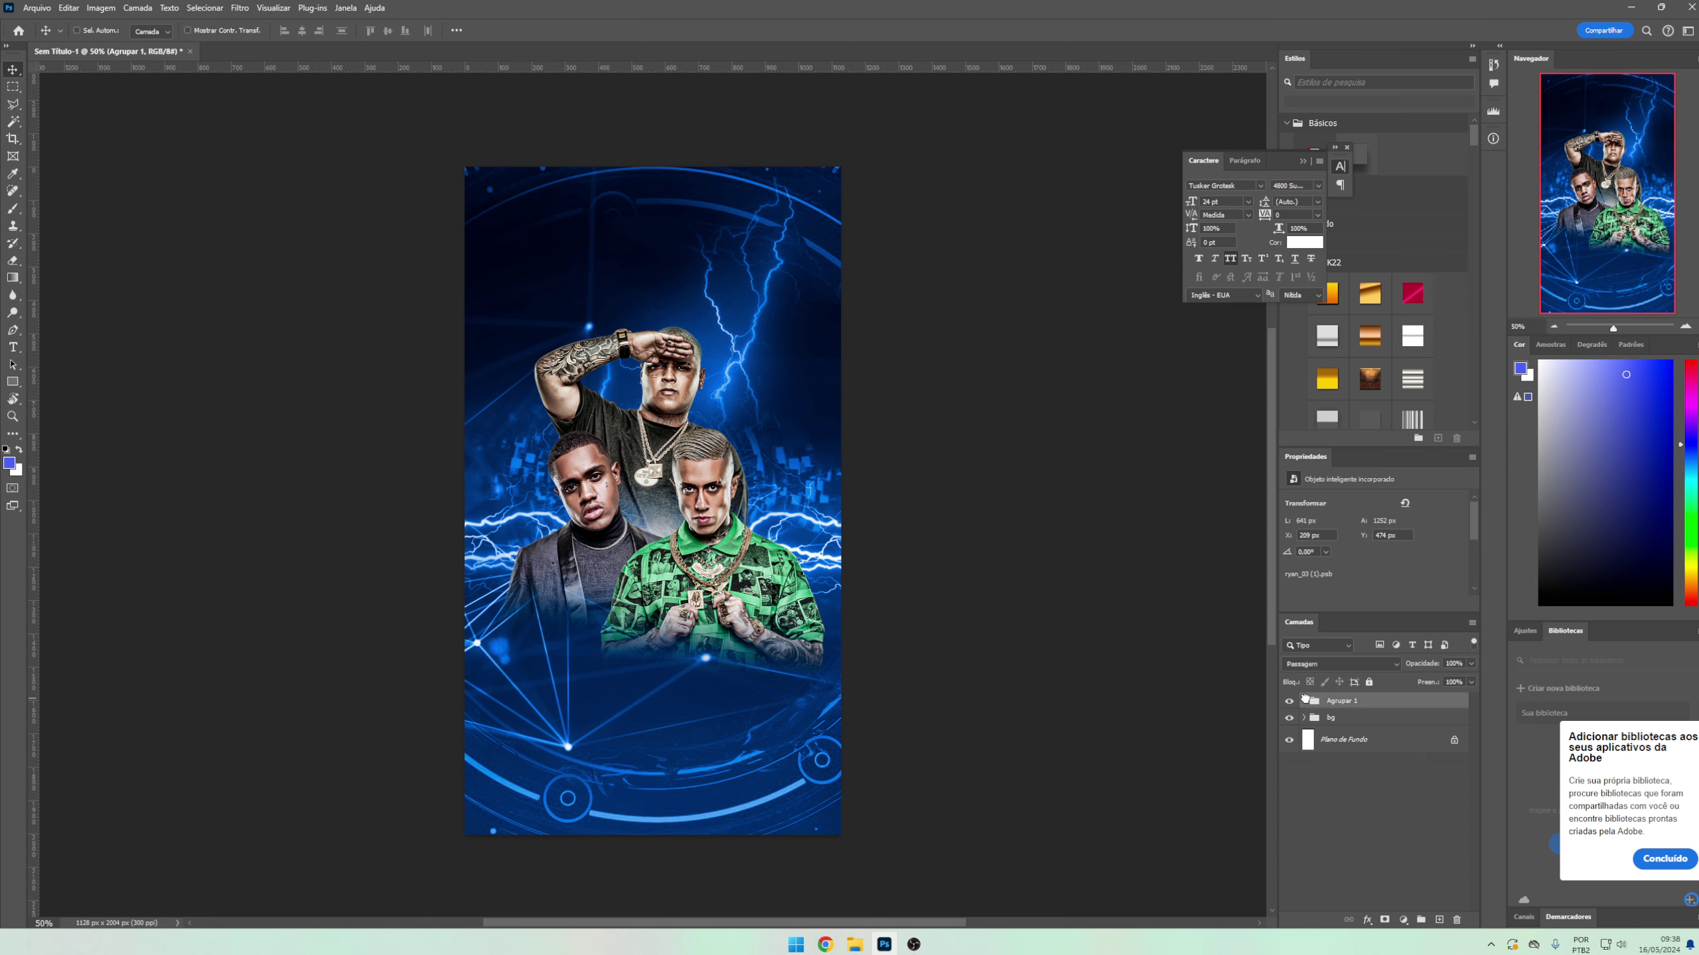
click(1289, 700)
click(1289, 700)
drag(797, 607, 803, 598)
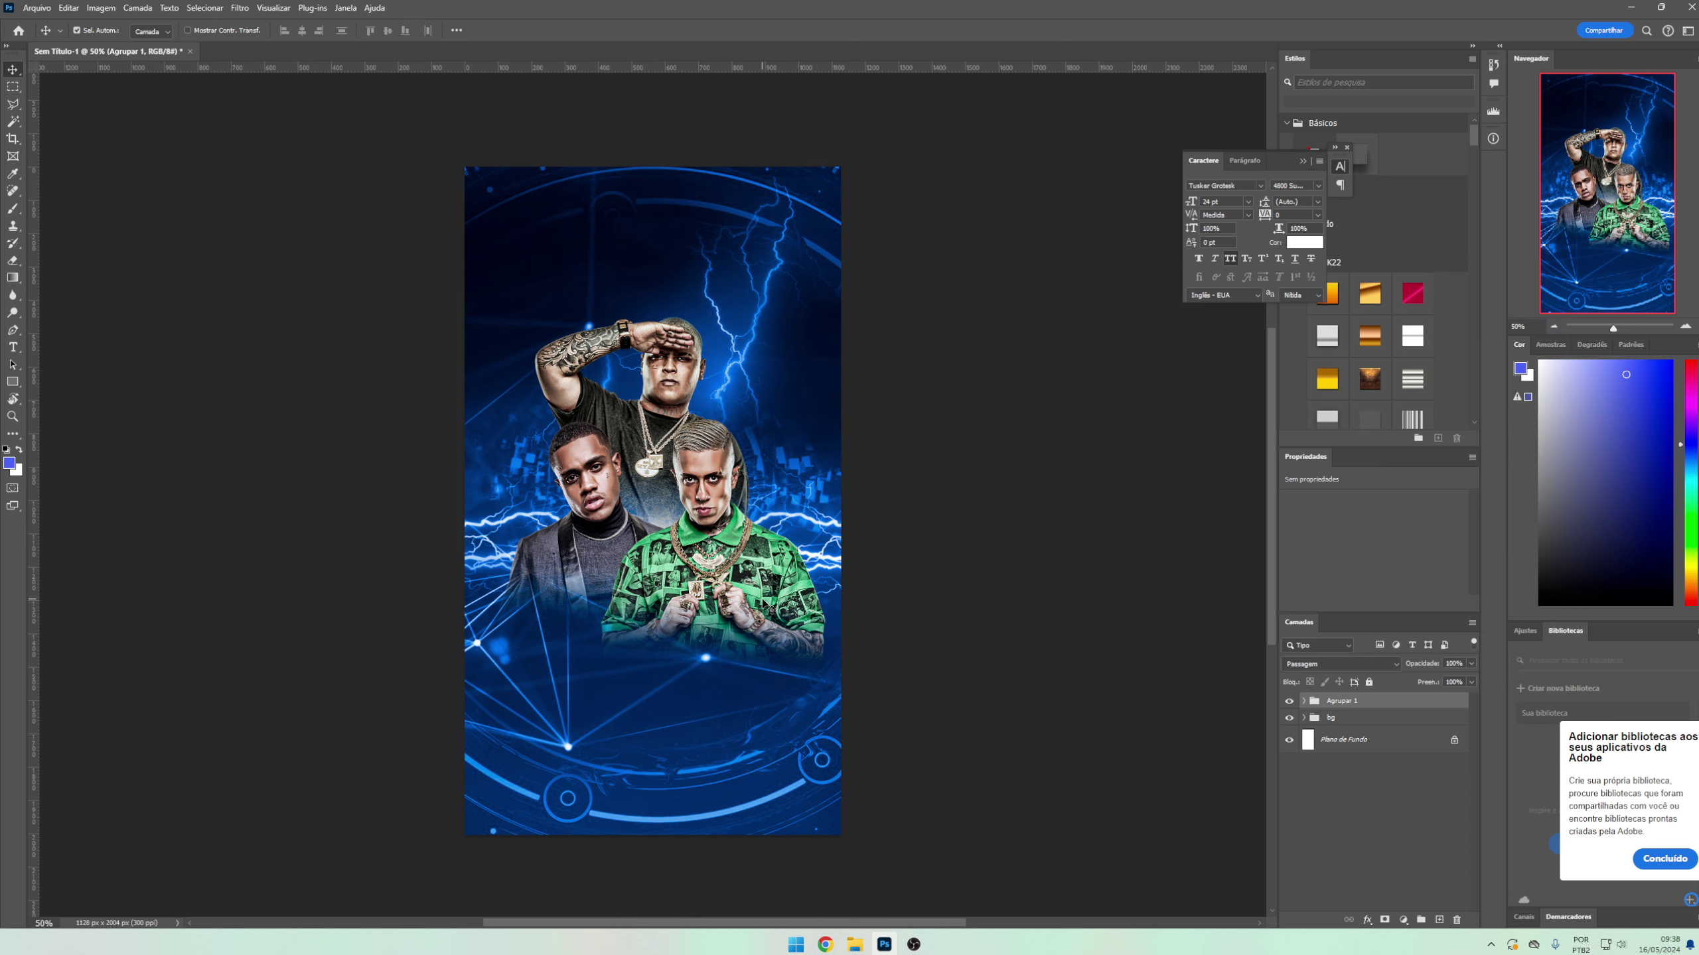
key(ctrl+plus)
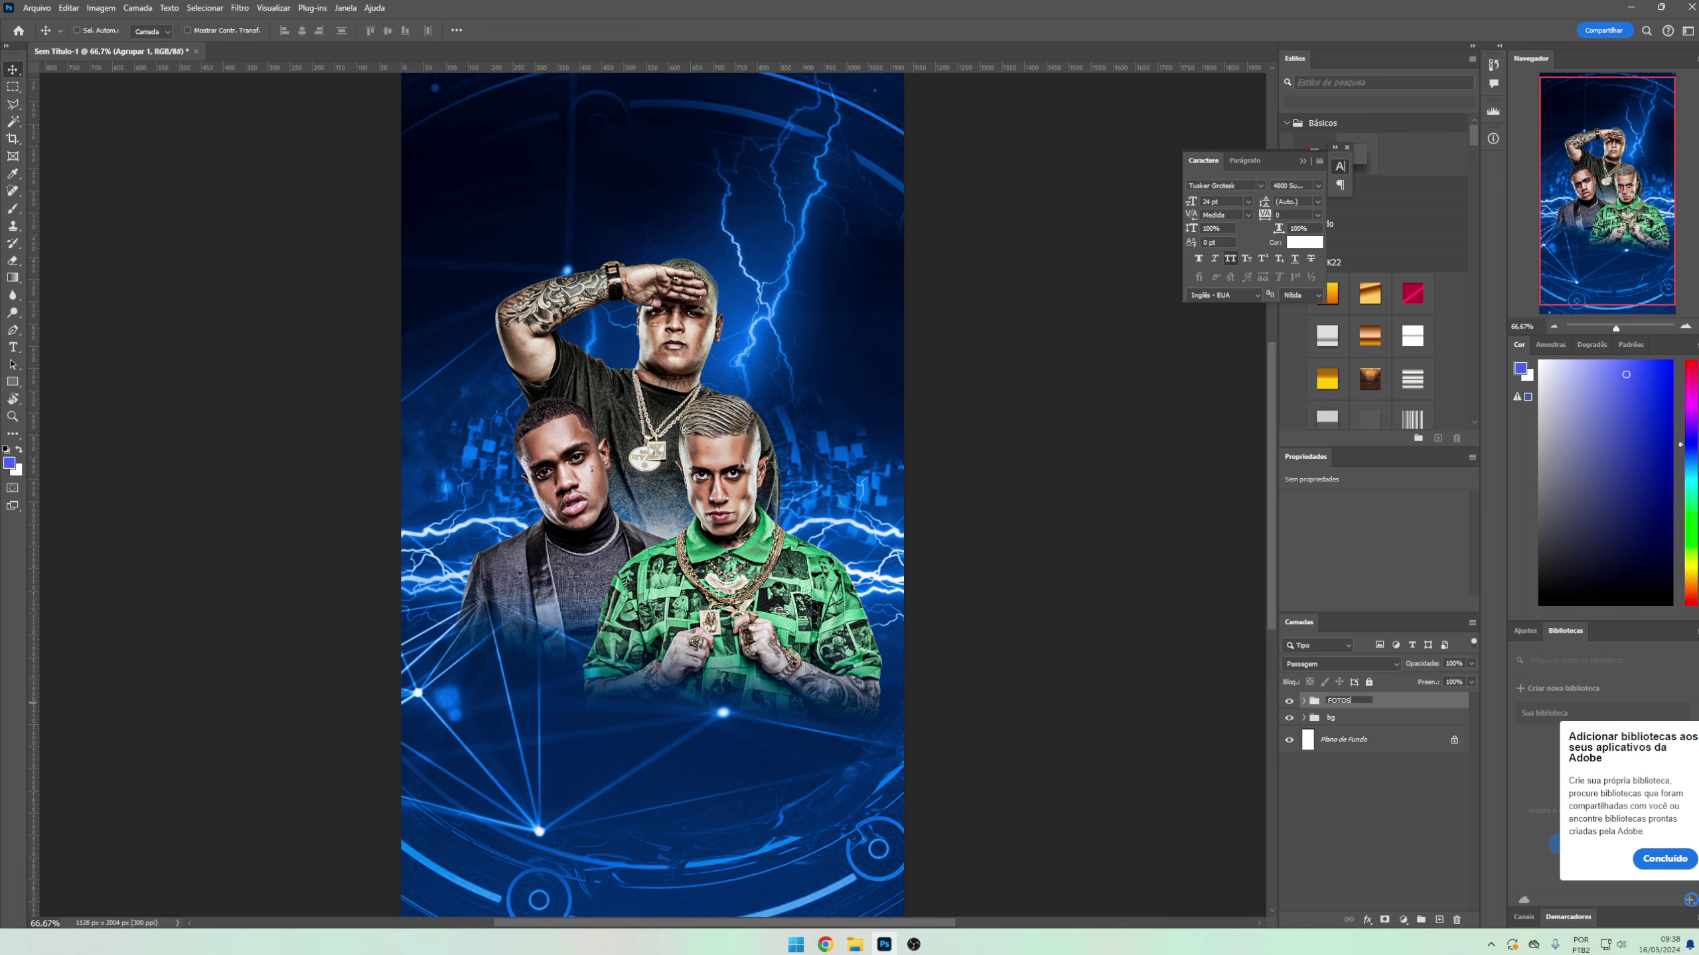
scroll(791, 606, up, 2)
- Add a layer above bg and paint a sampled blue behind the artists with a 700 brush
click(1335, 718)
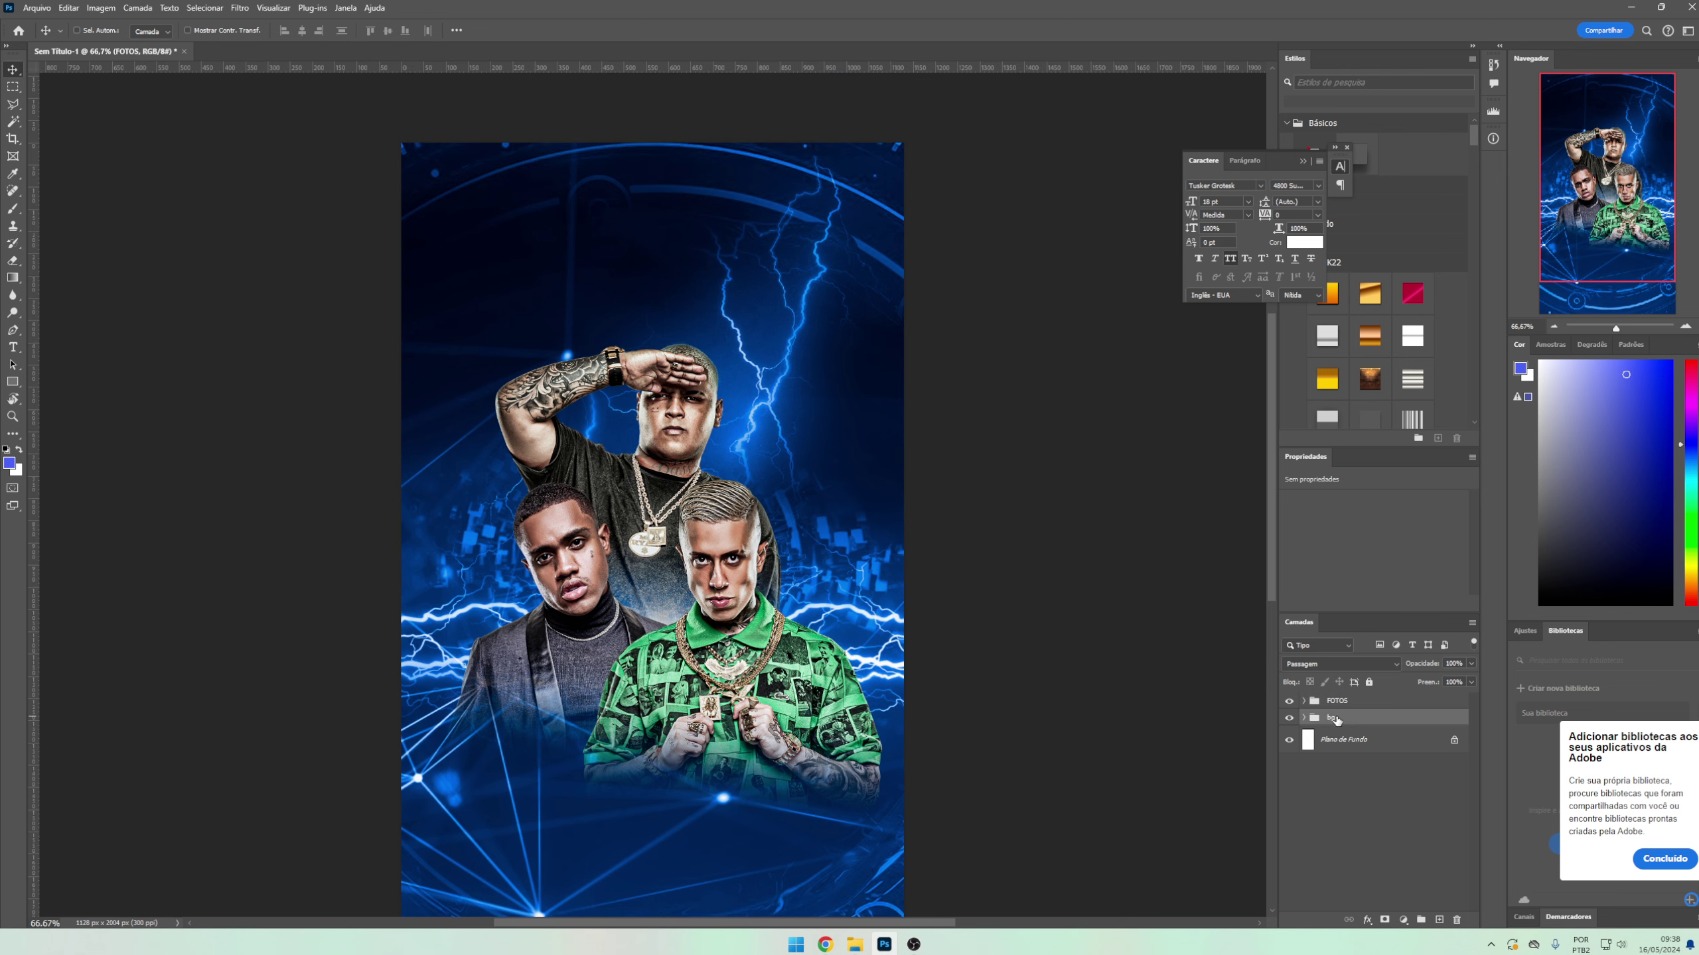
click(1438, 921)
key(b)
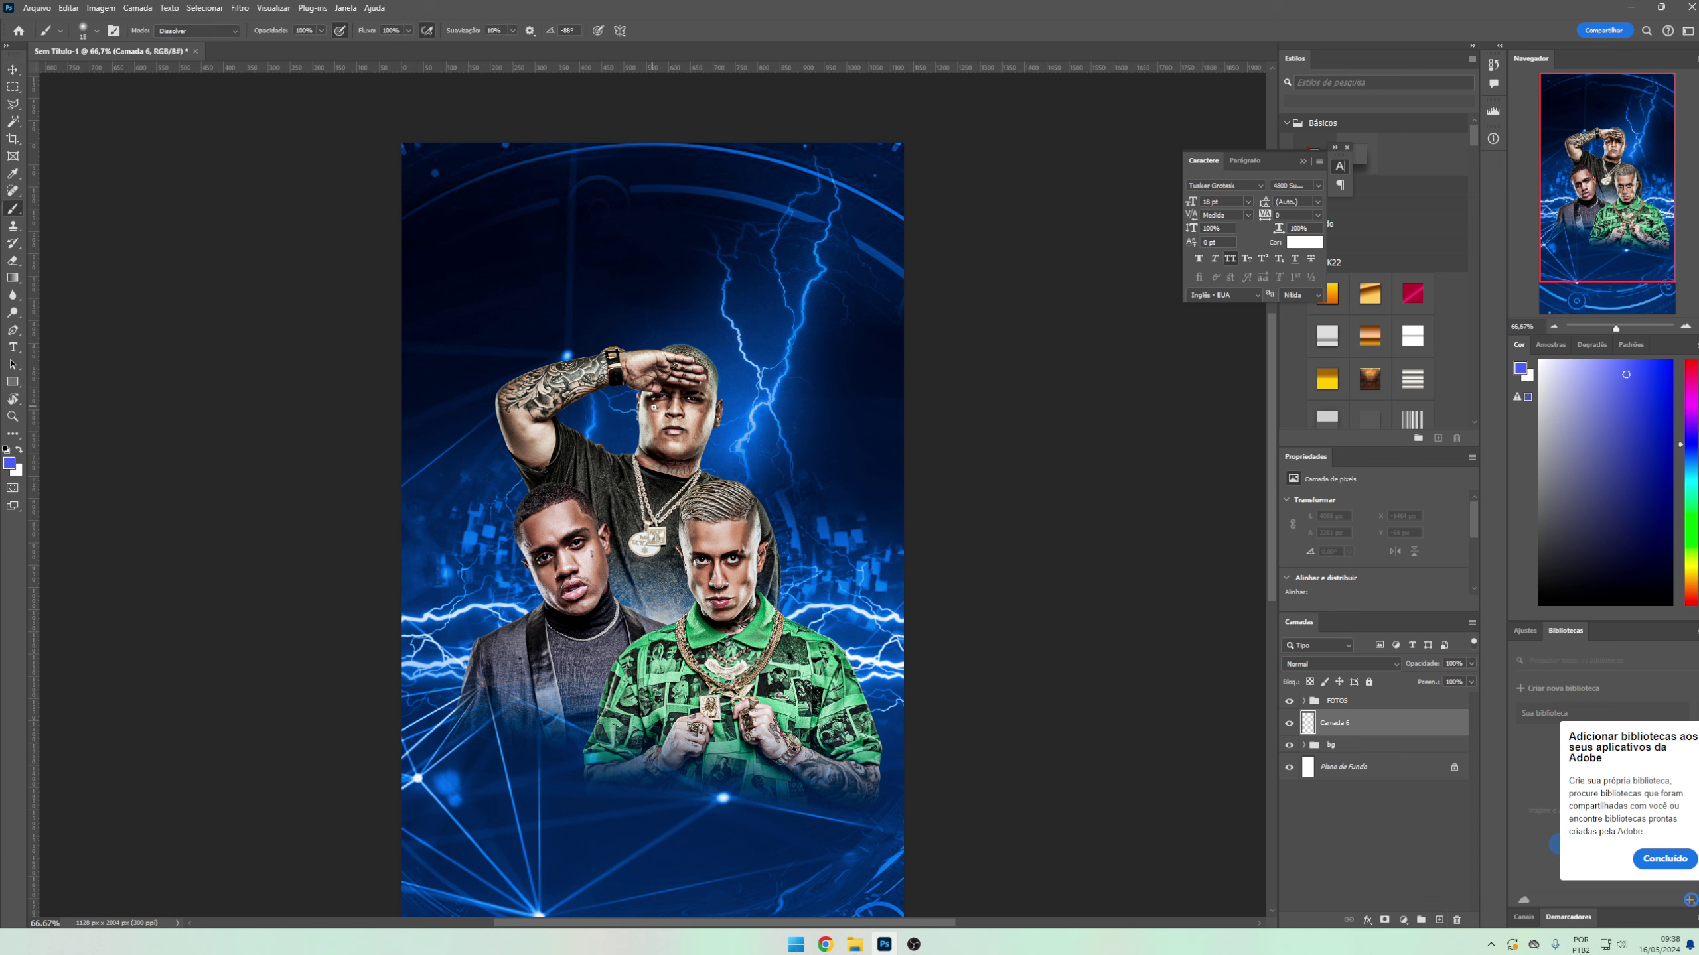
key(bracketright)
key(bracketright)
key(bracketright)
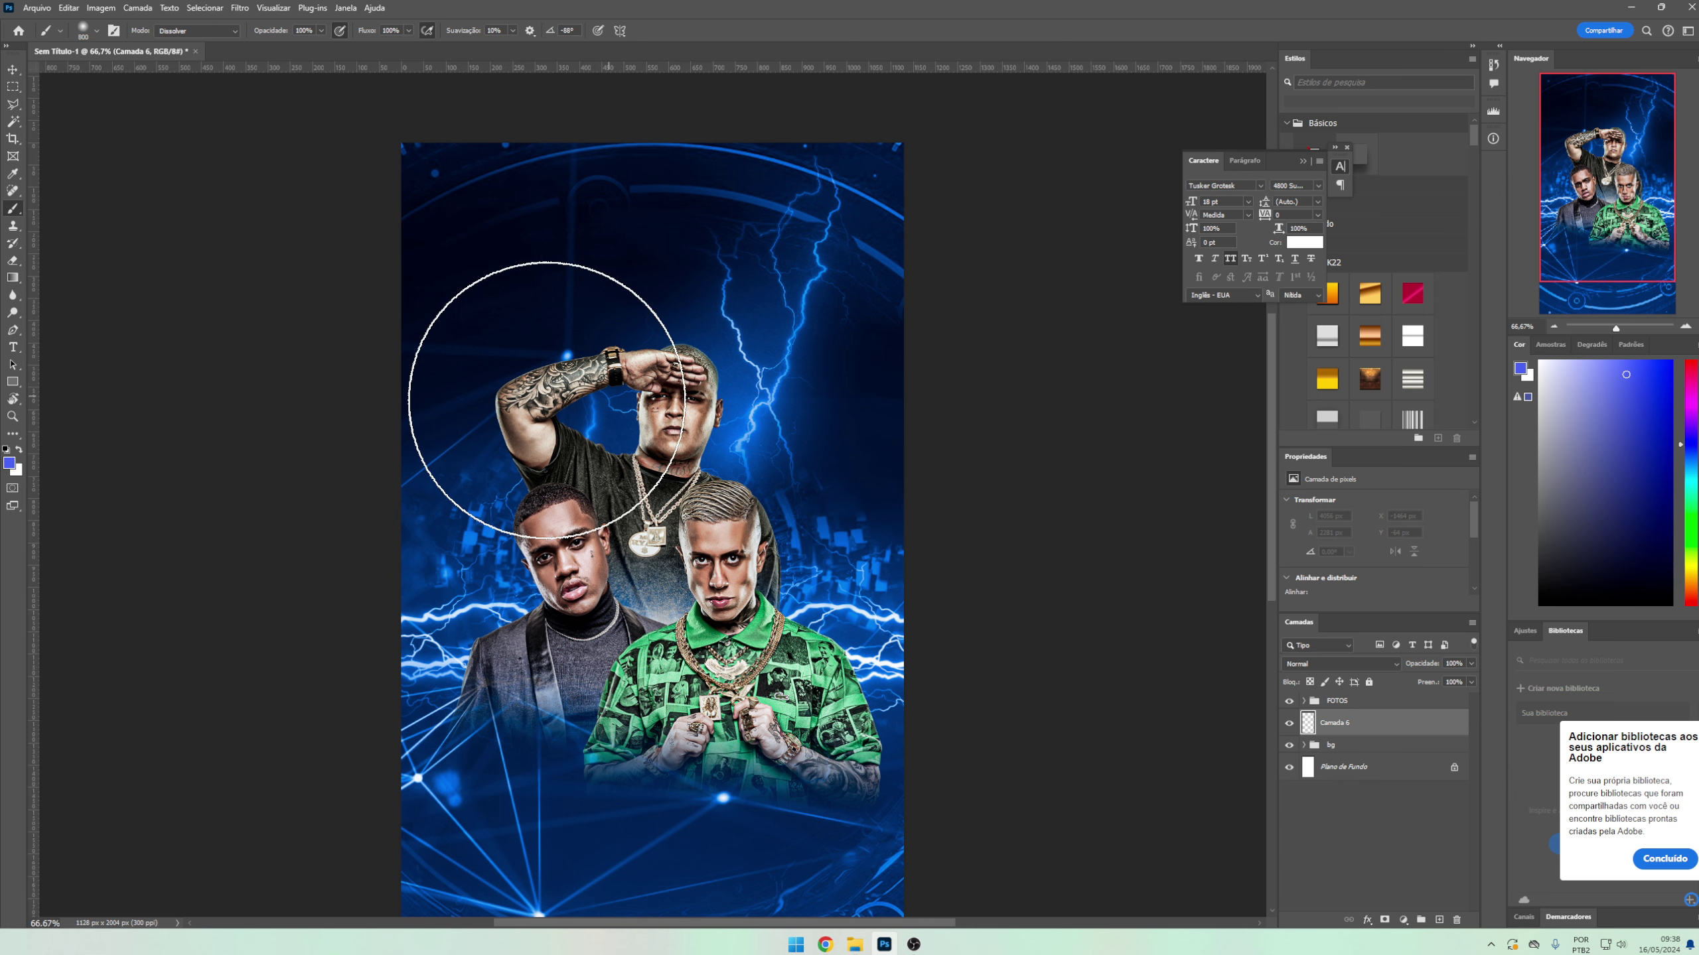
click(10, 467)
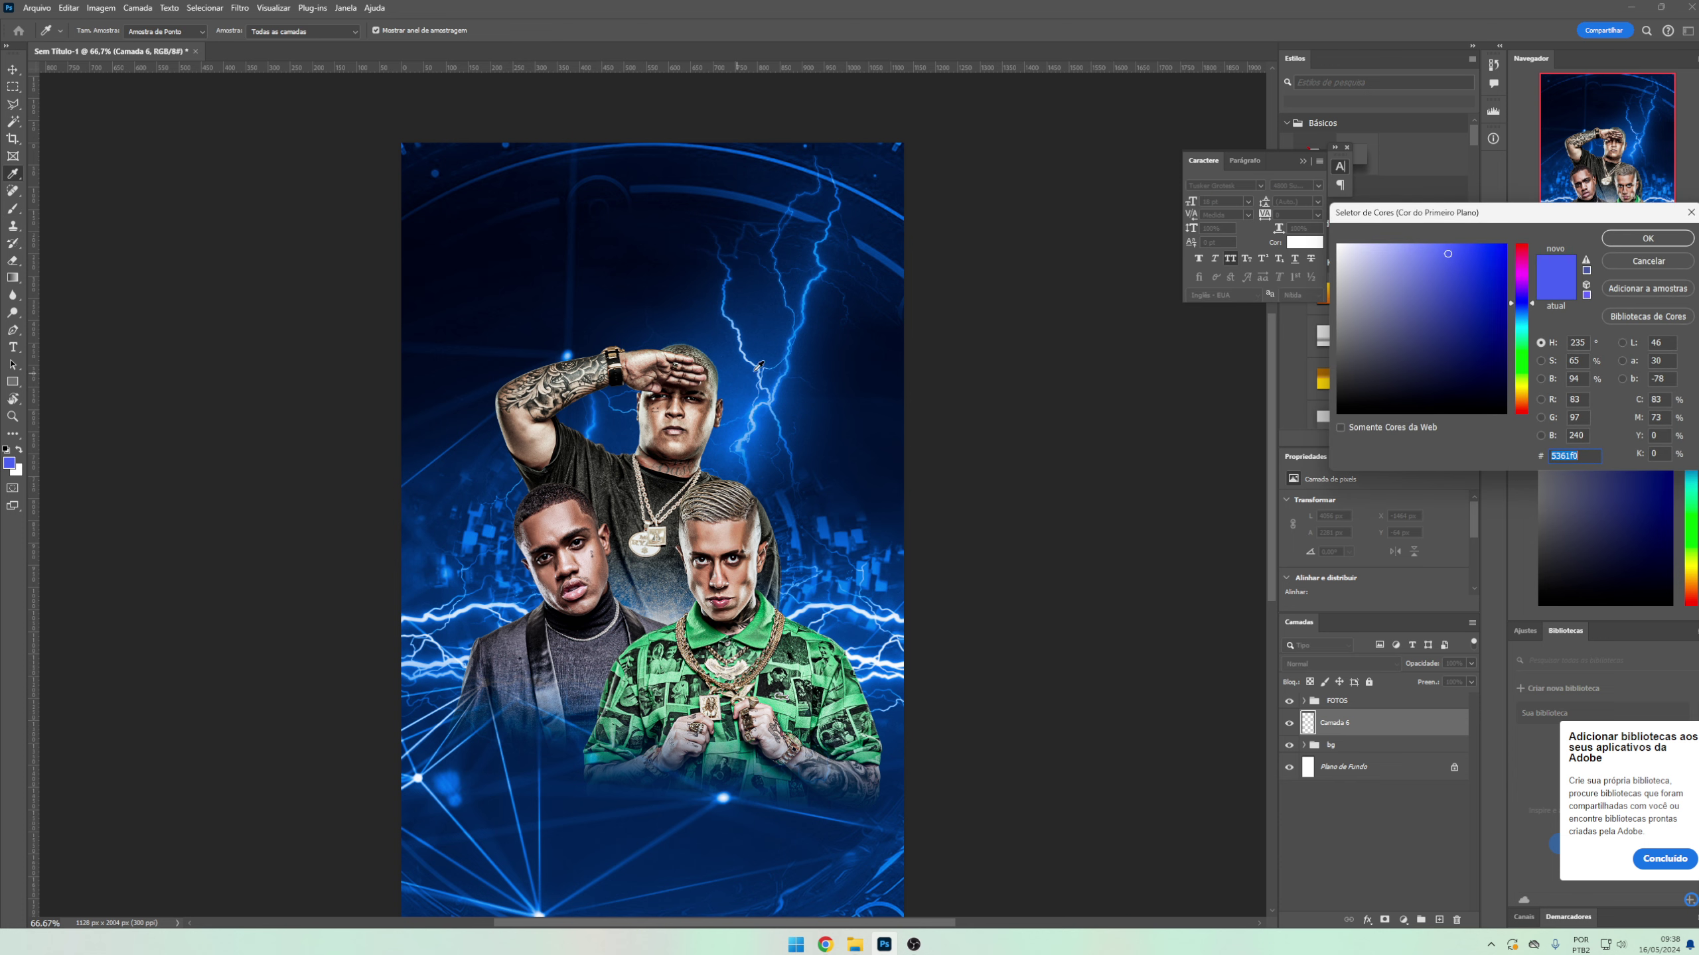
click(773, 342)
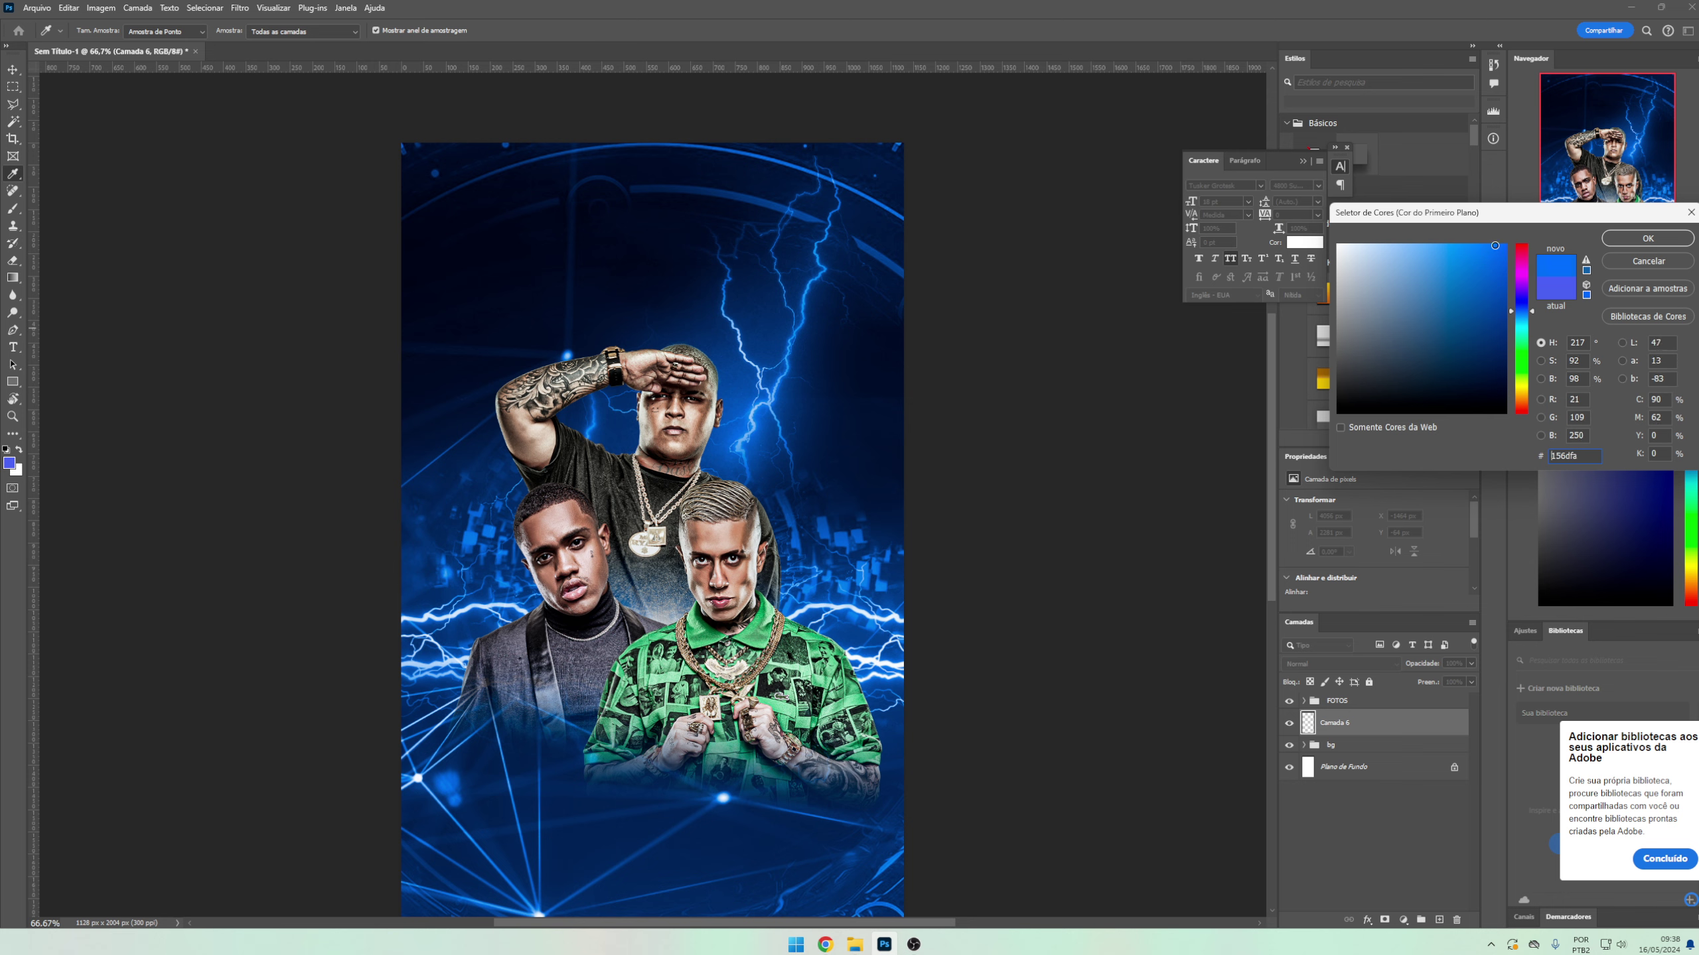
click(1647, 238)
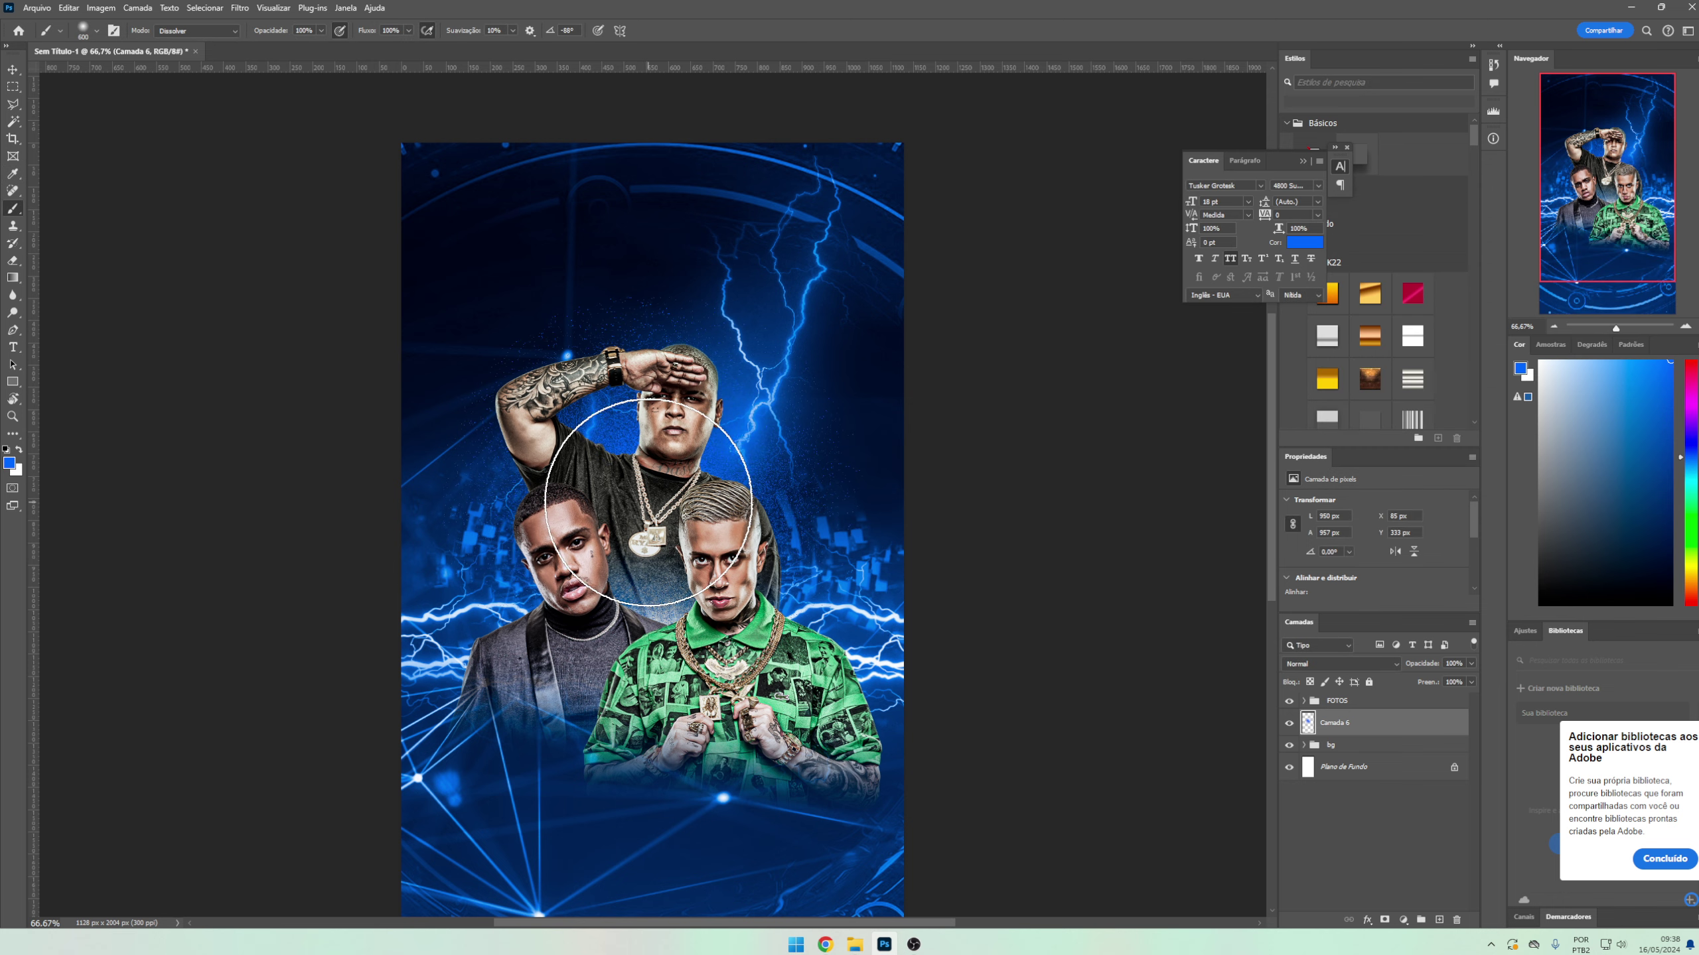
click(197, 31)
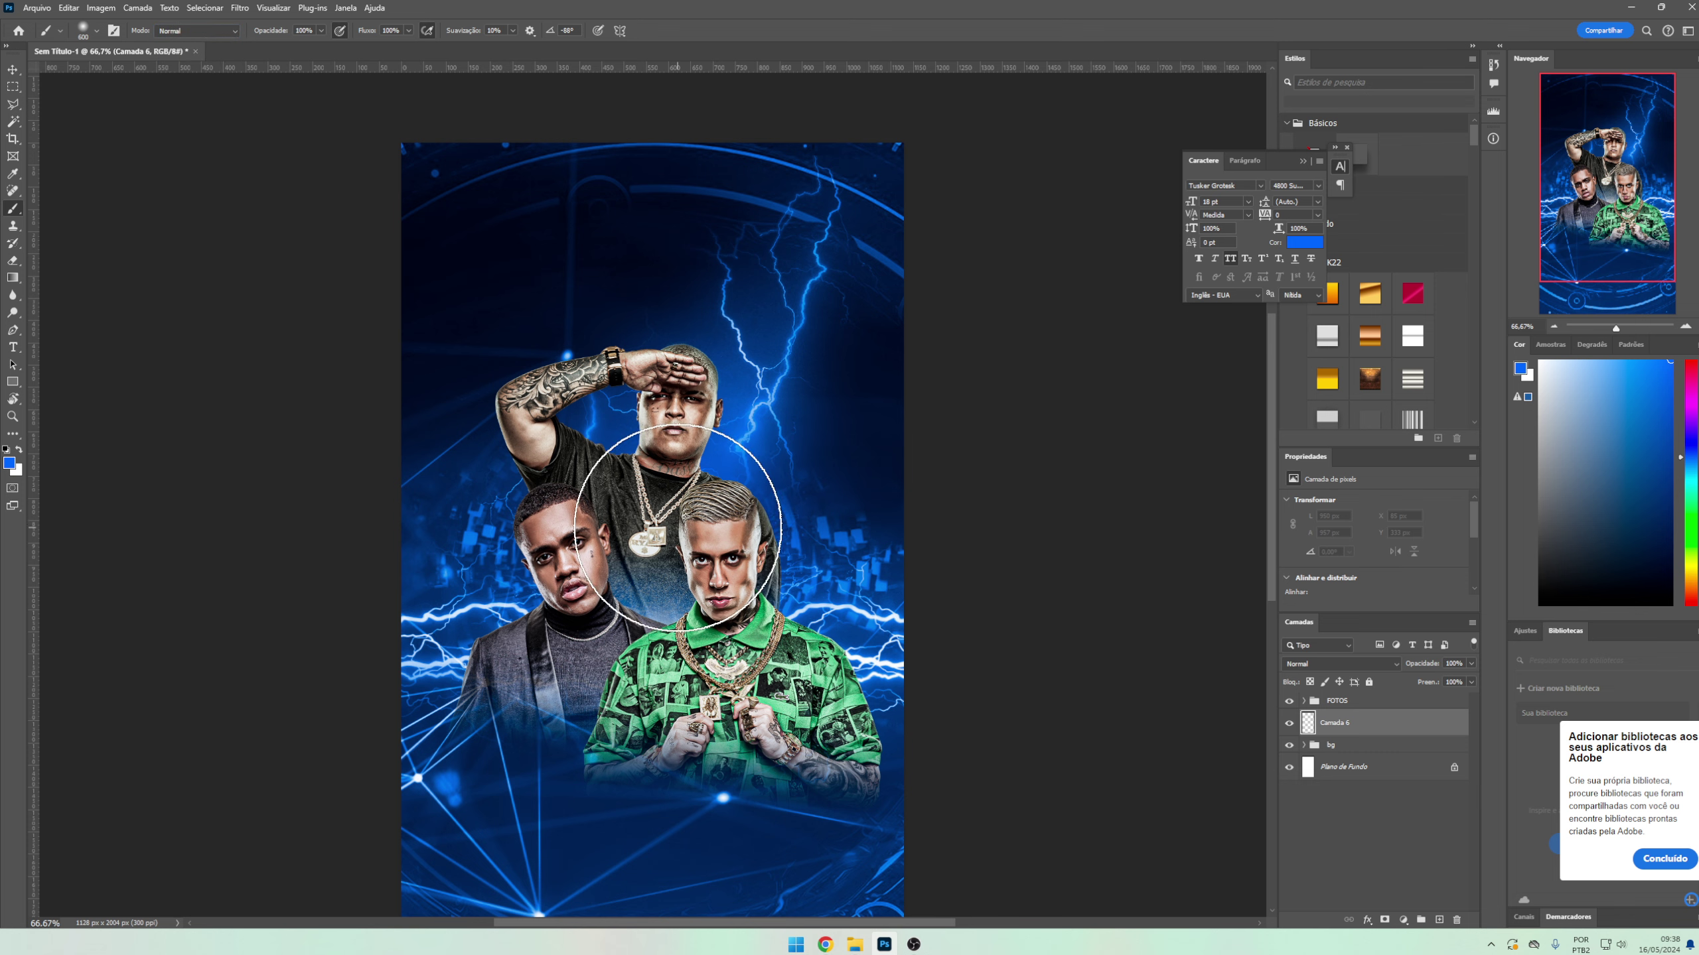
drag(632, 524, 739, 539)
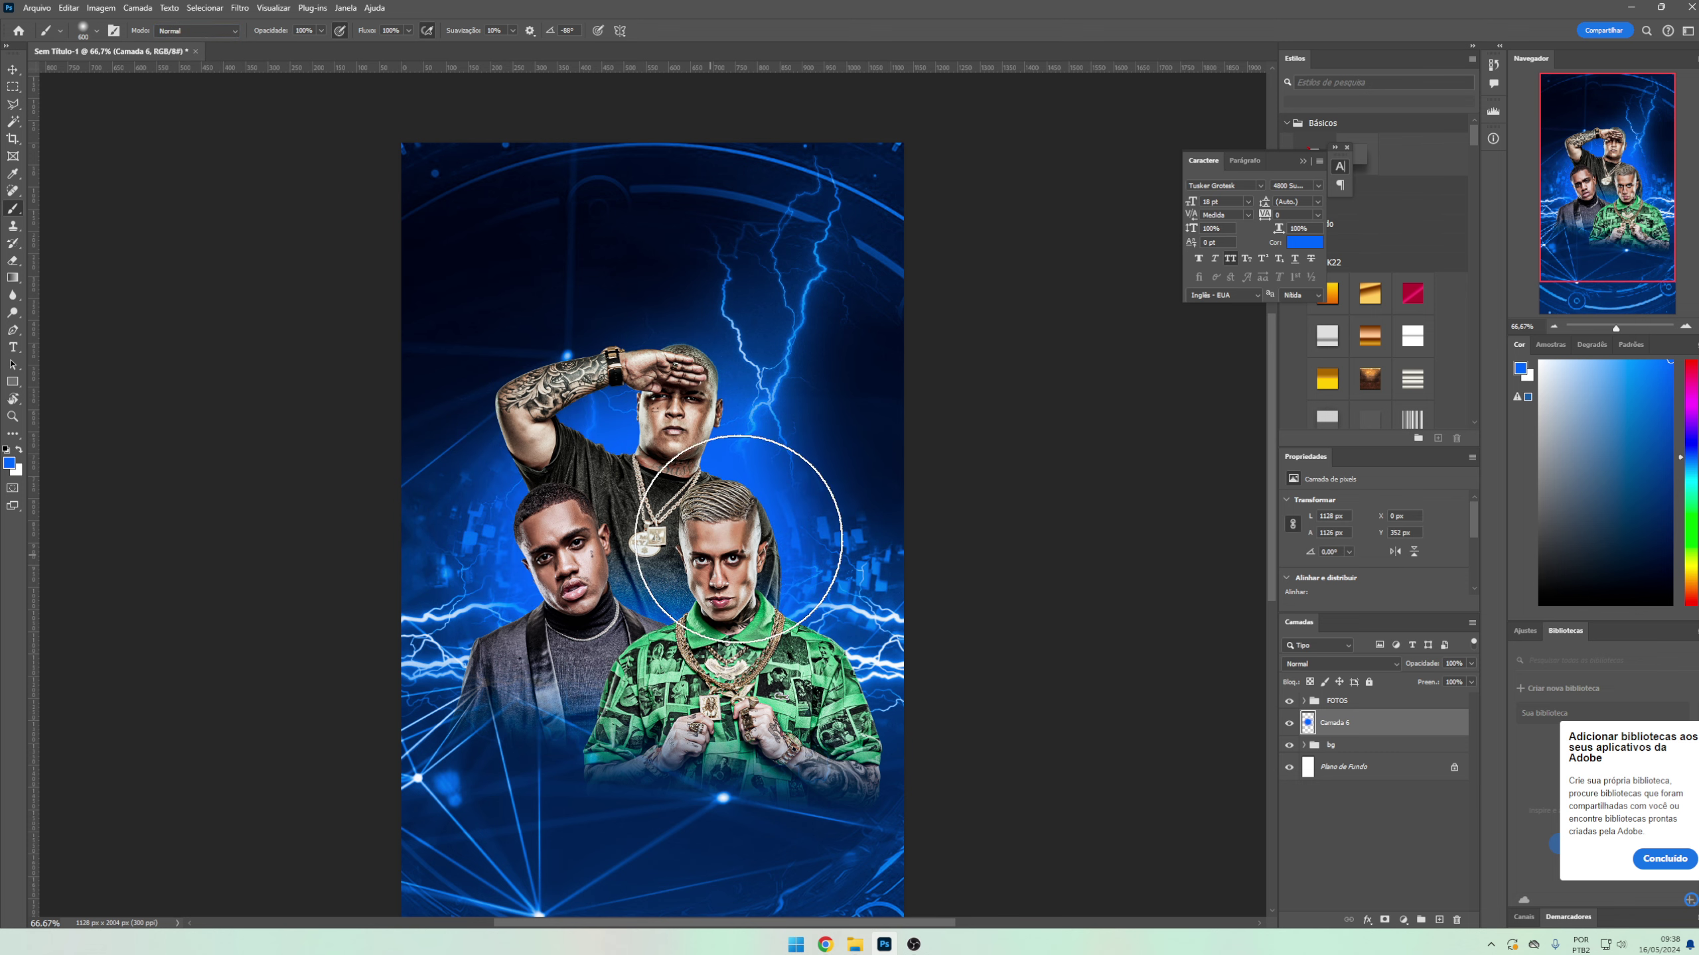
- Switch to a lighter blue and set the glow layer to Linear Dodge (Add)
click(1299, 243)
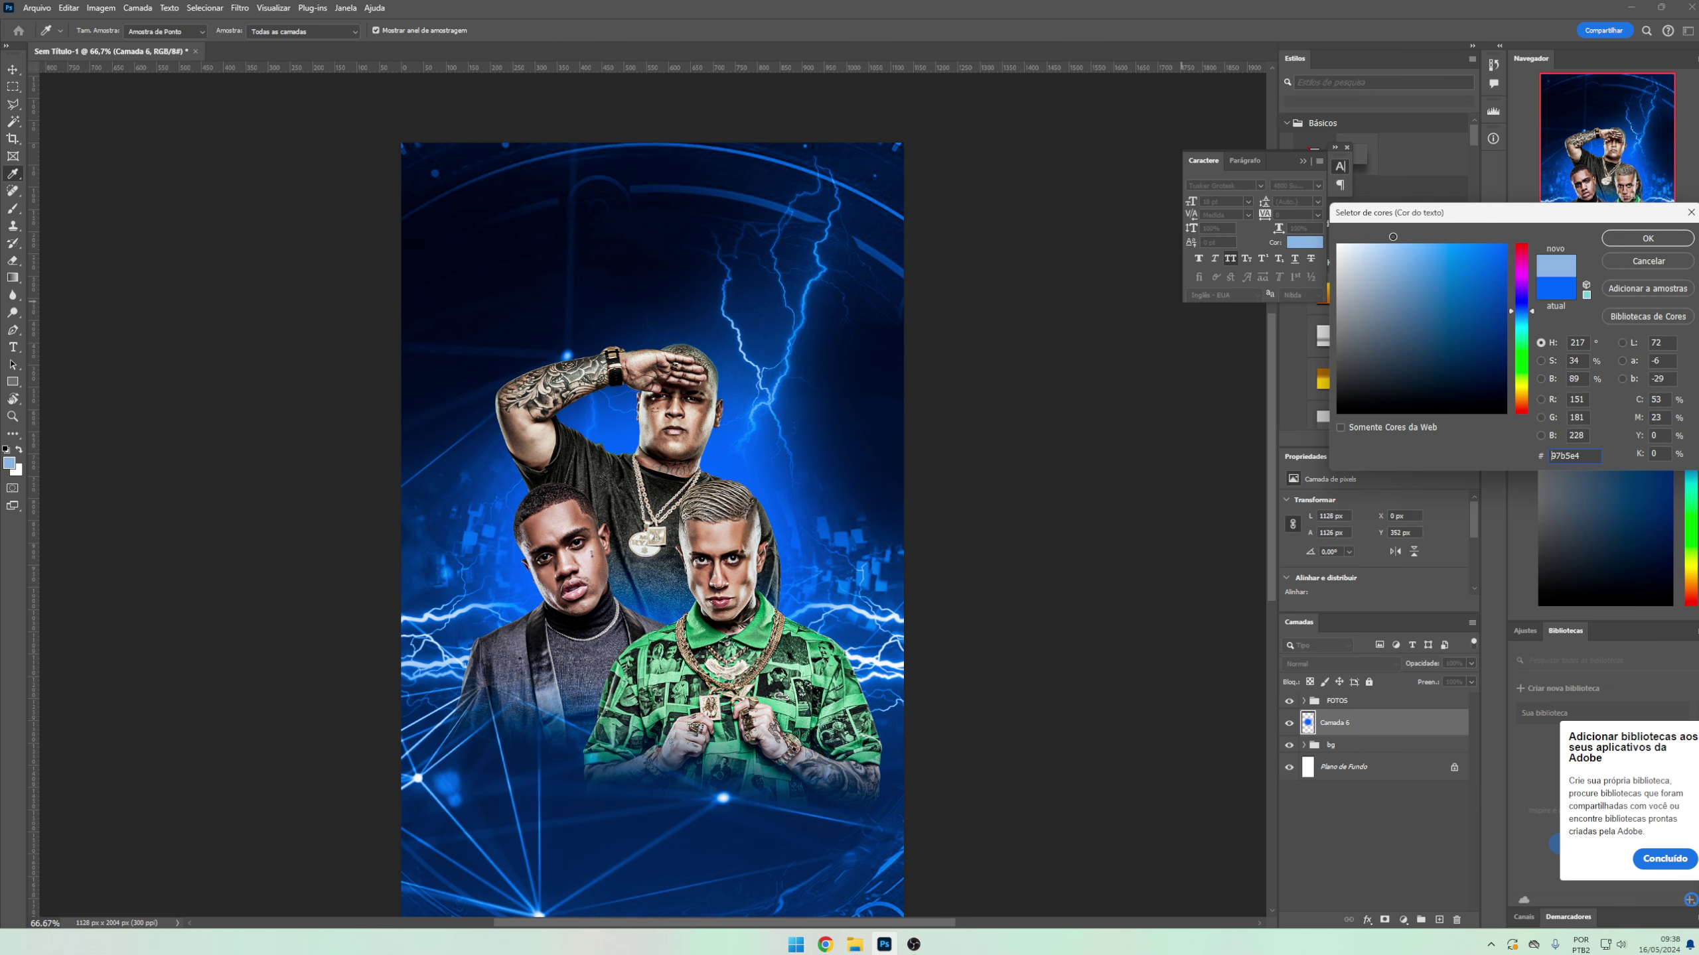
key(Return)
key(b)
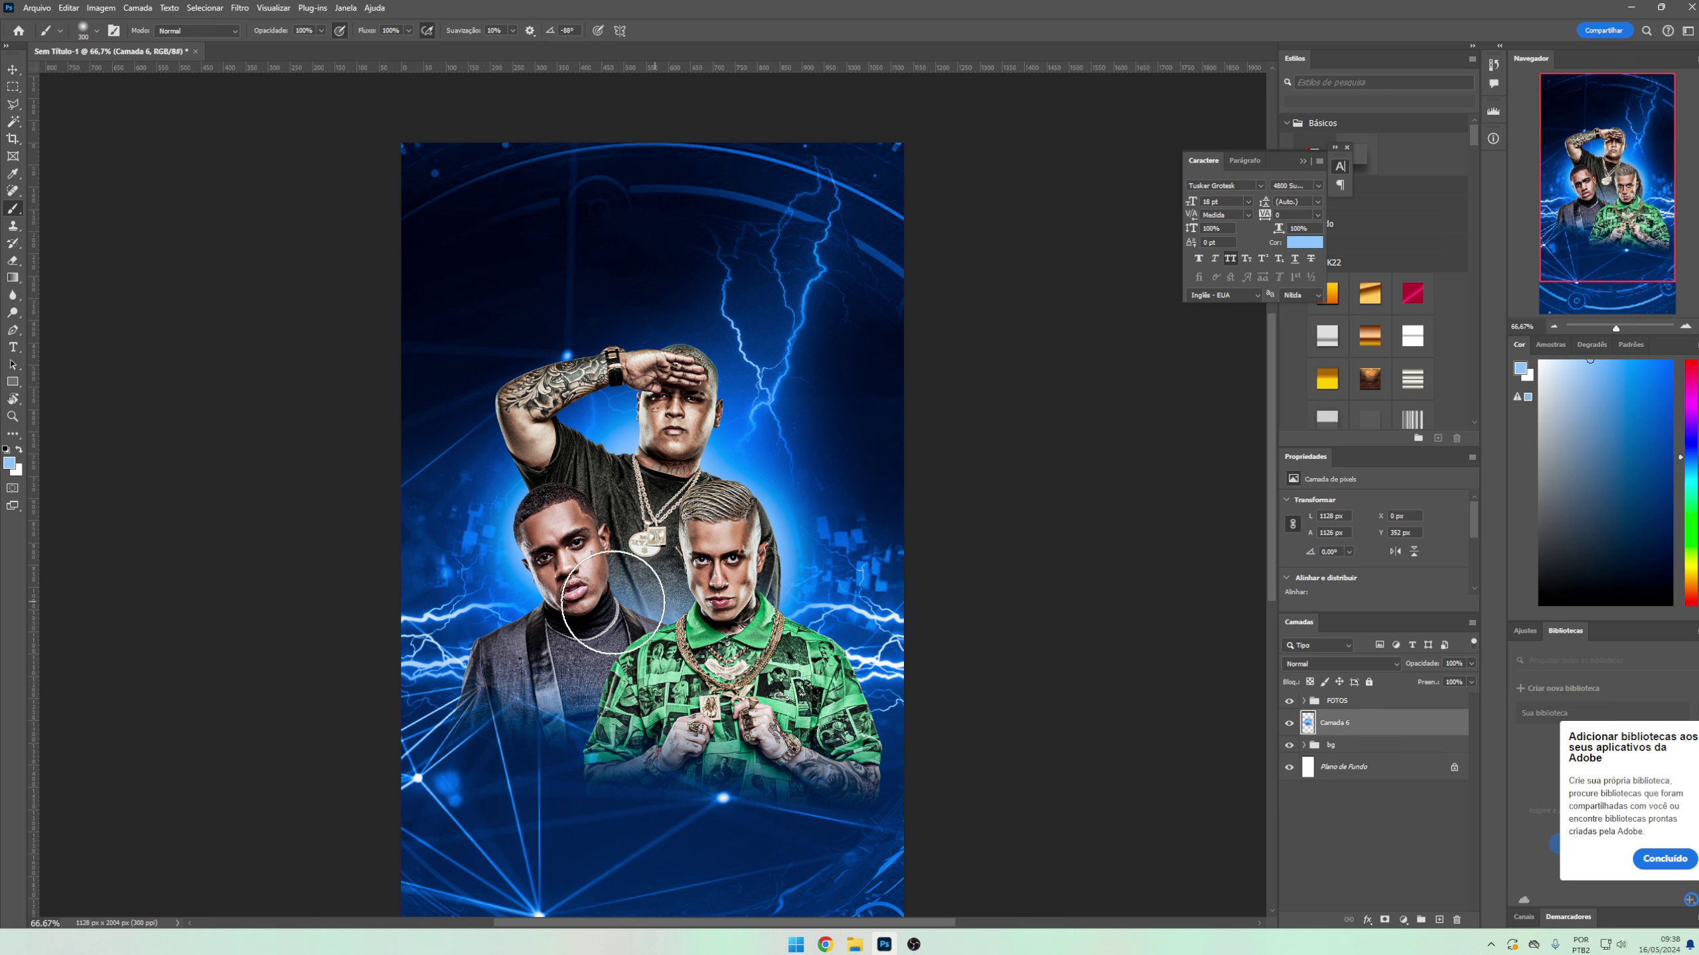
click(1357, 664)
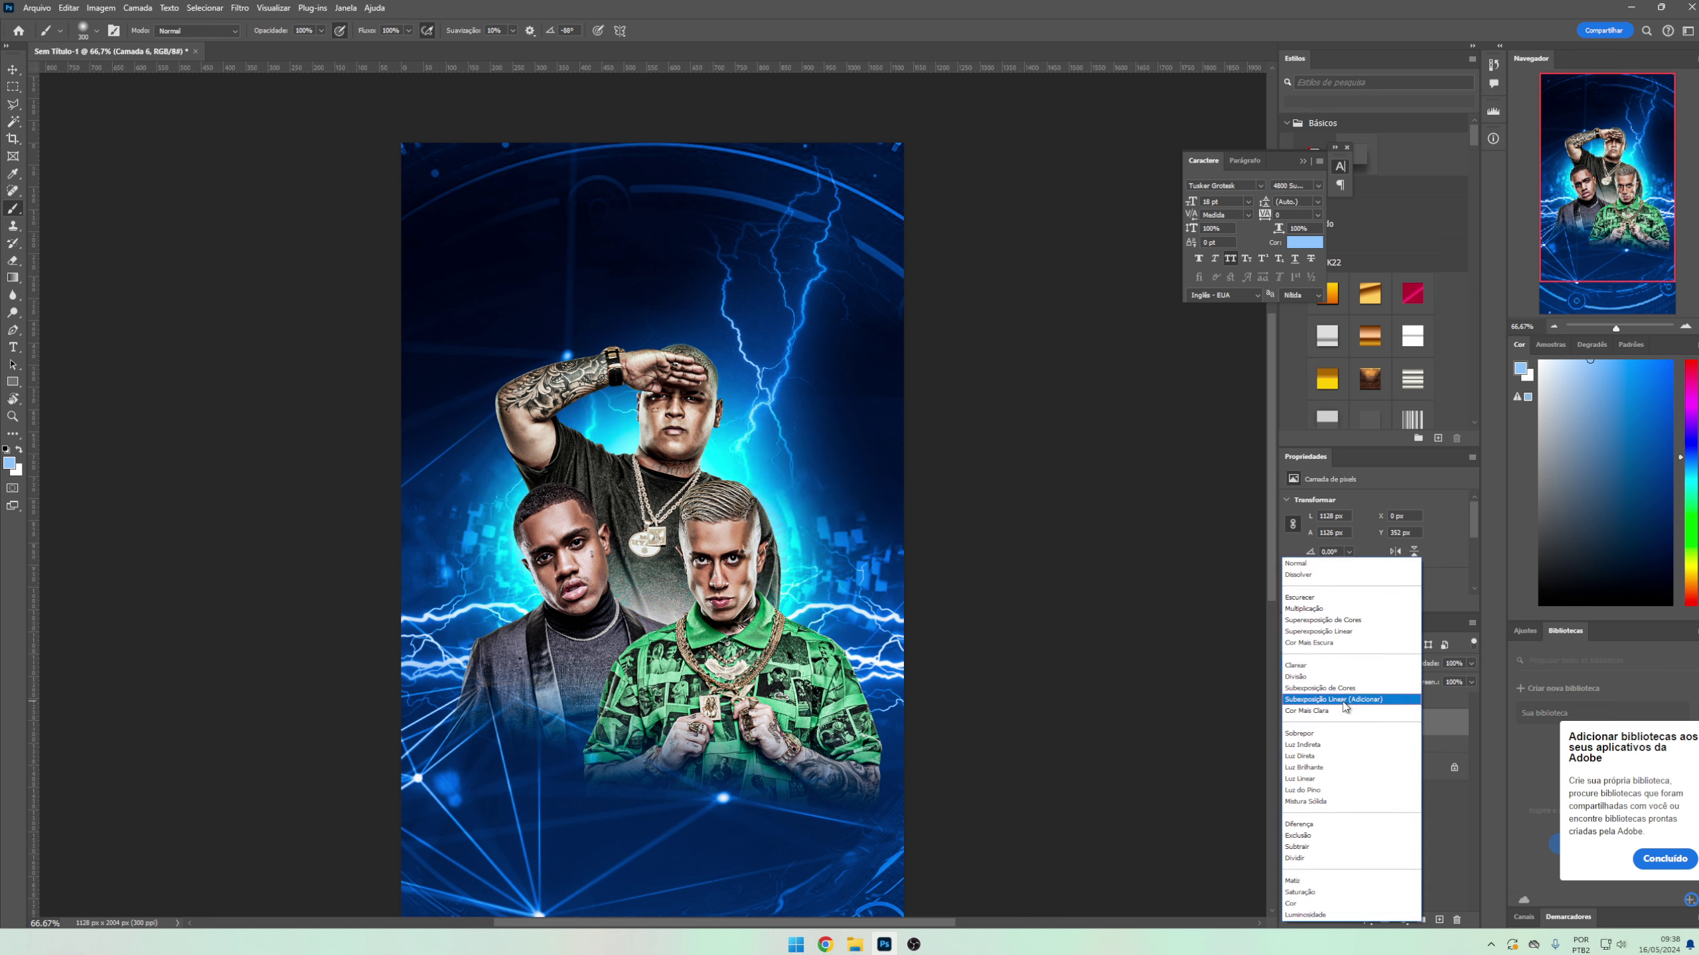
click(1345, 704)
click(1289, 722)
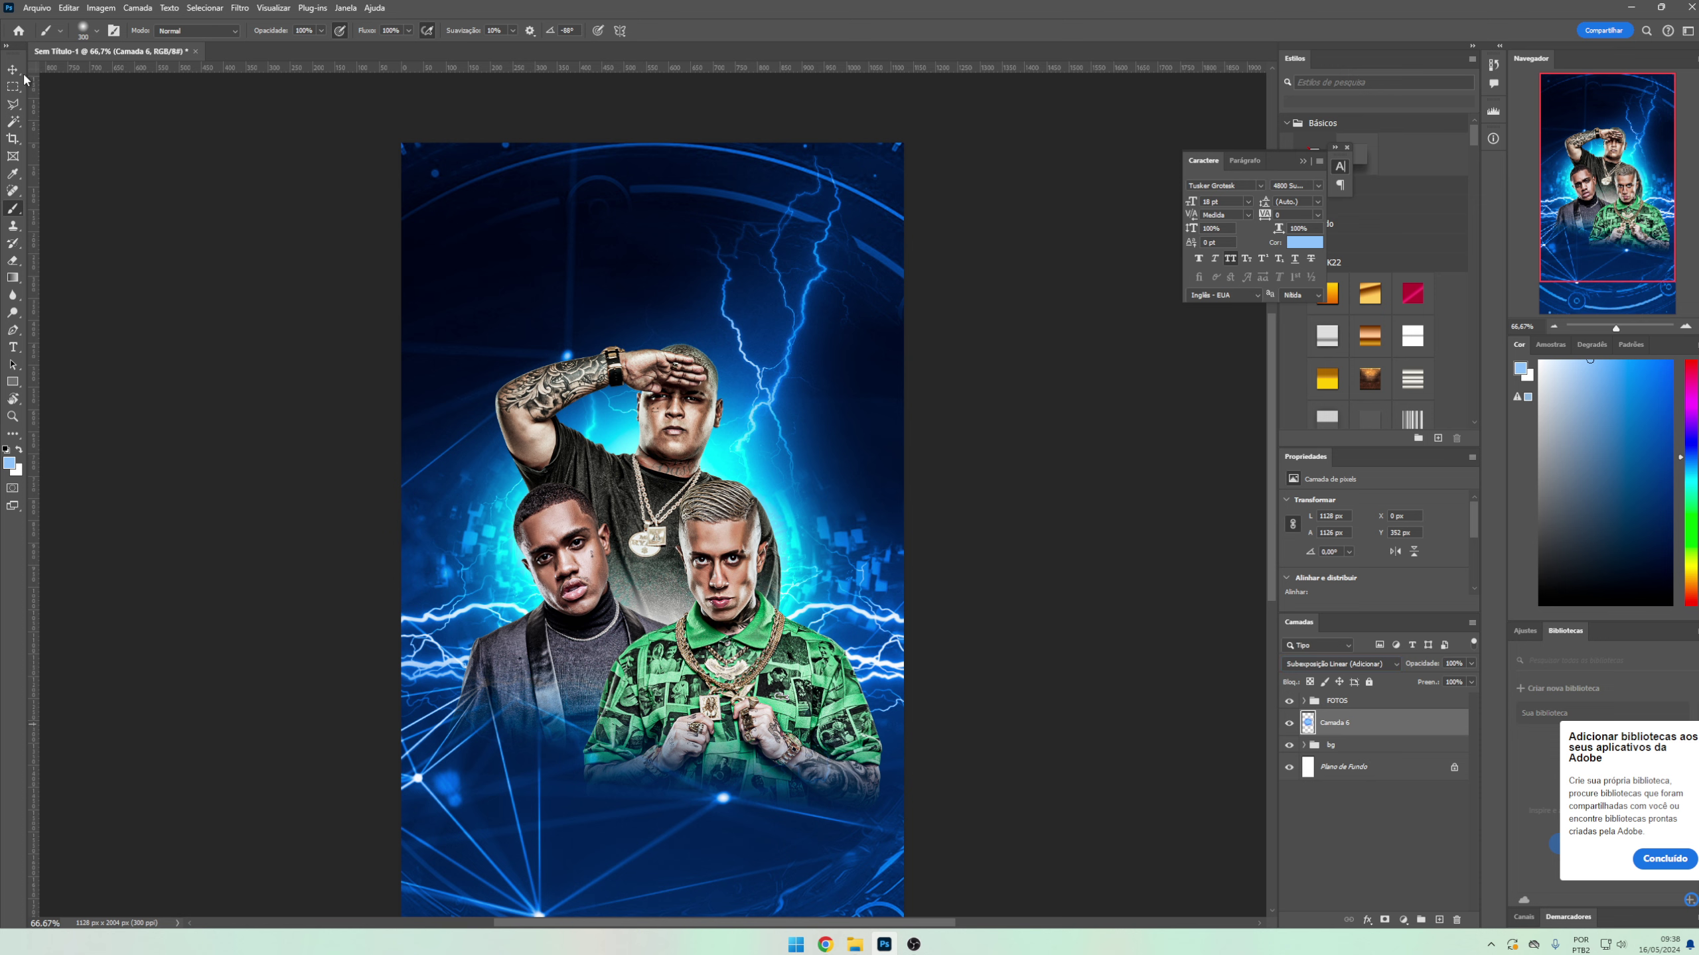
- Give the FOTOS group an Inner Glow in a cyan sampled from the canvas, with reduced size
key(v)
click(1312, 704)
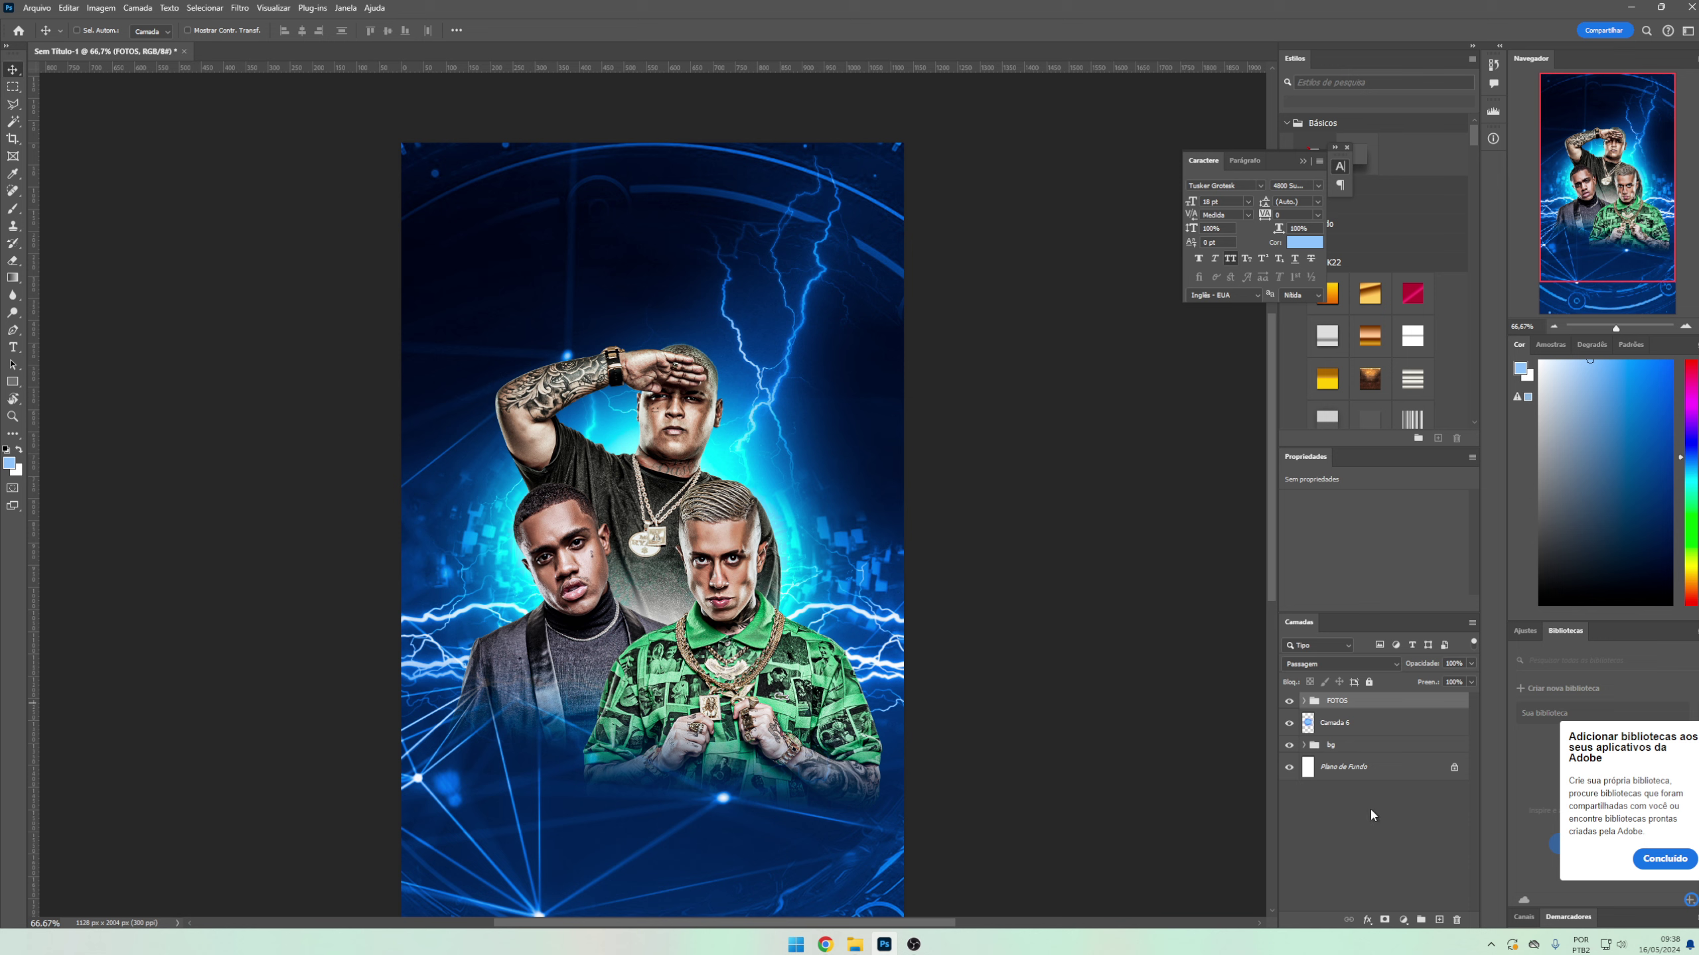
click(1371, 917)
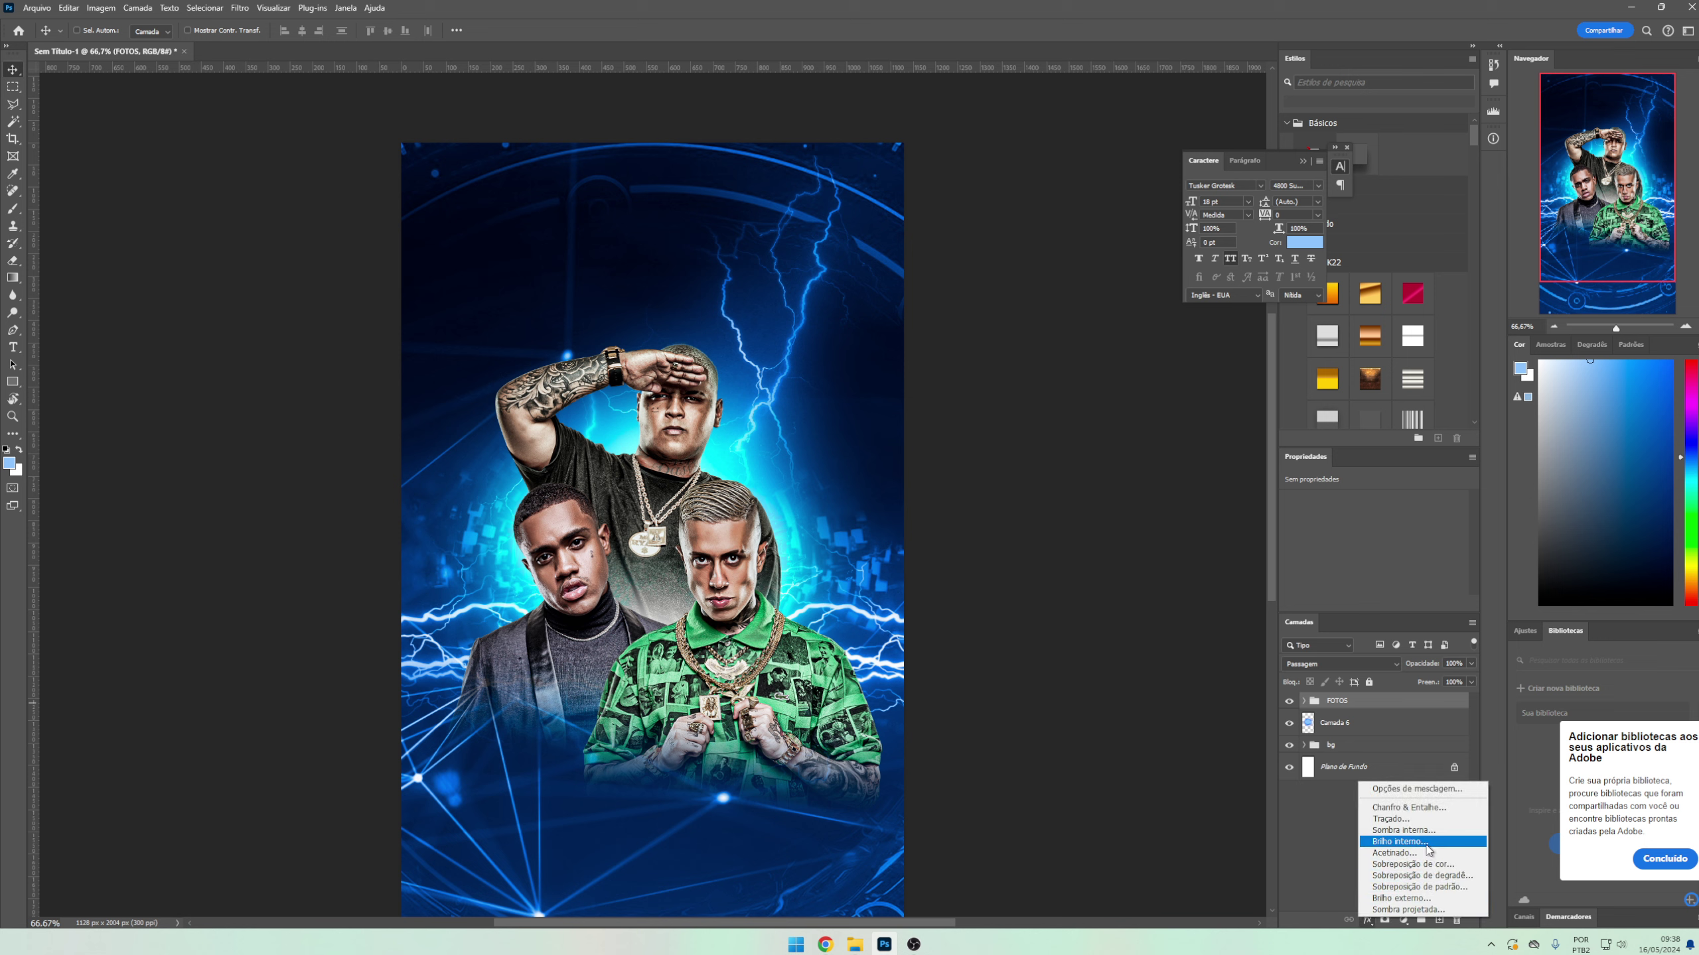
click(1429, 846)
click(1372, 348)
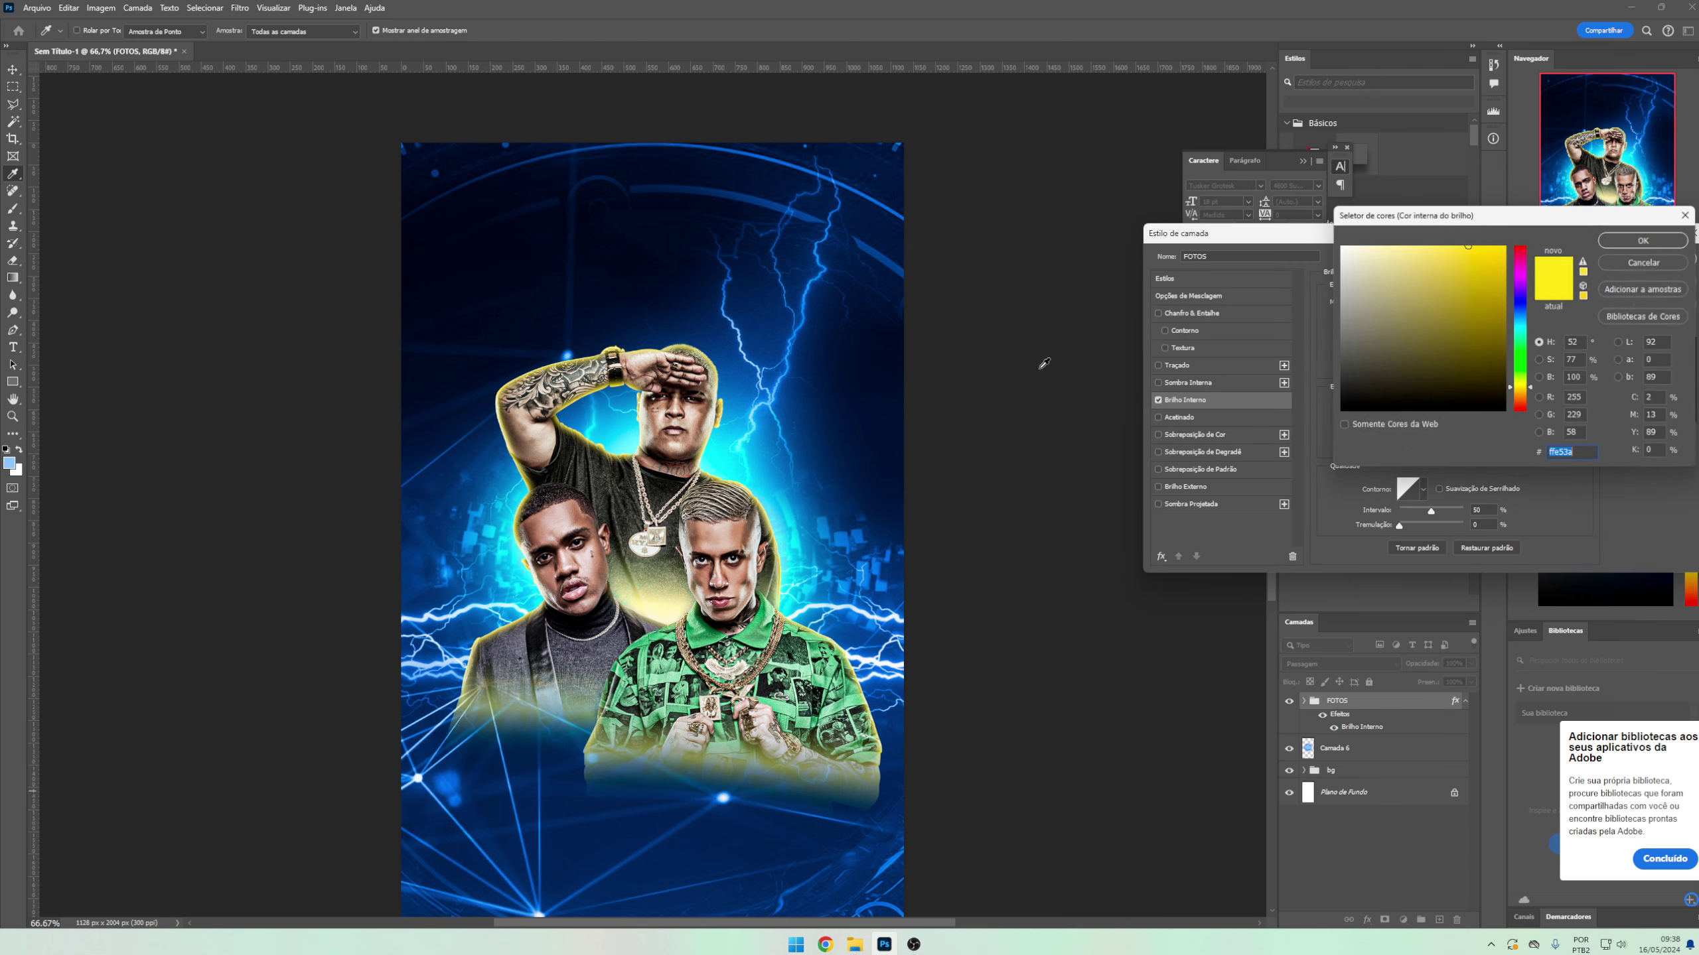
click(734, 461)
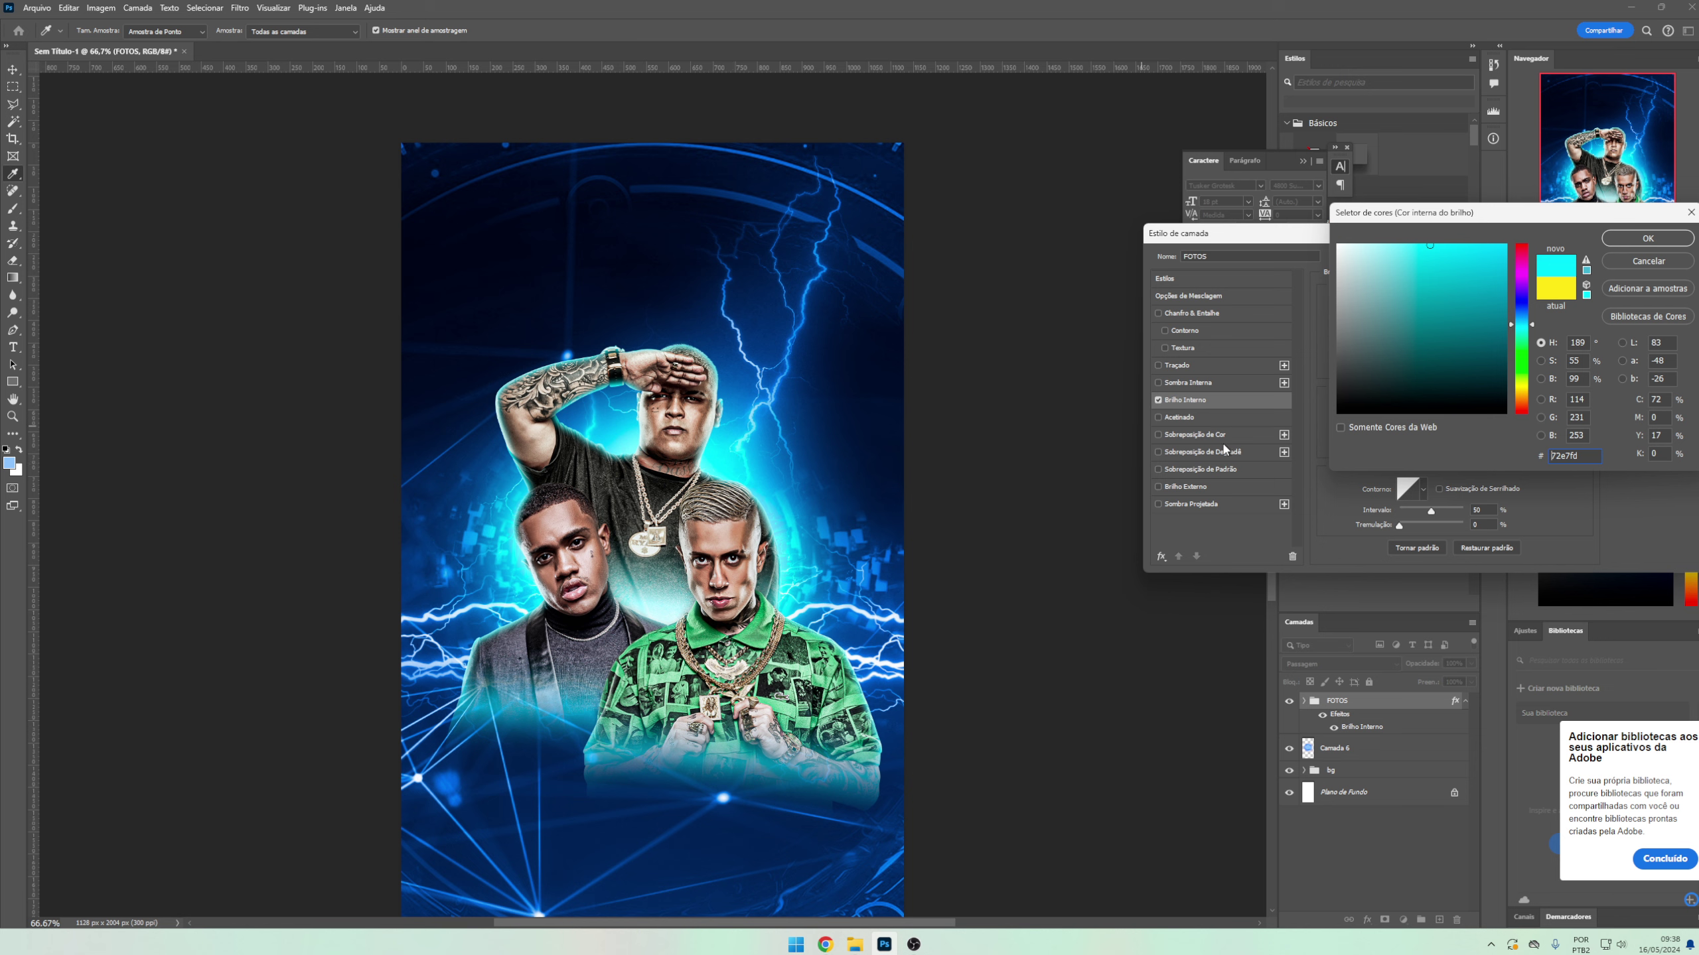
click(1639, 239)
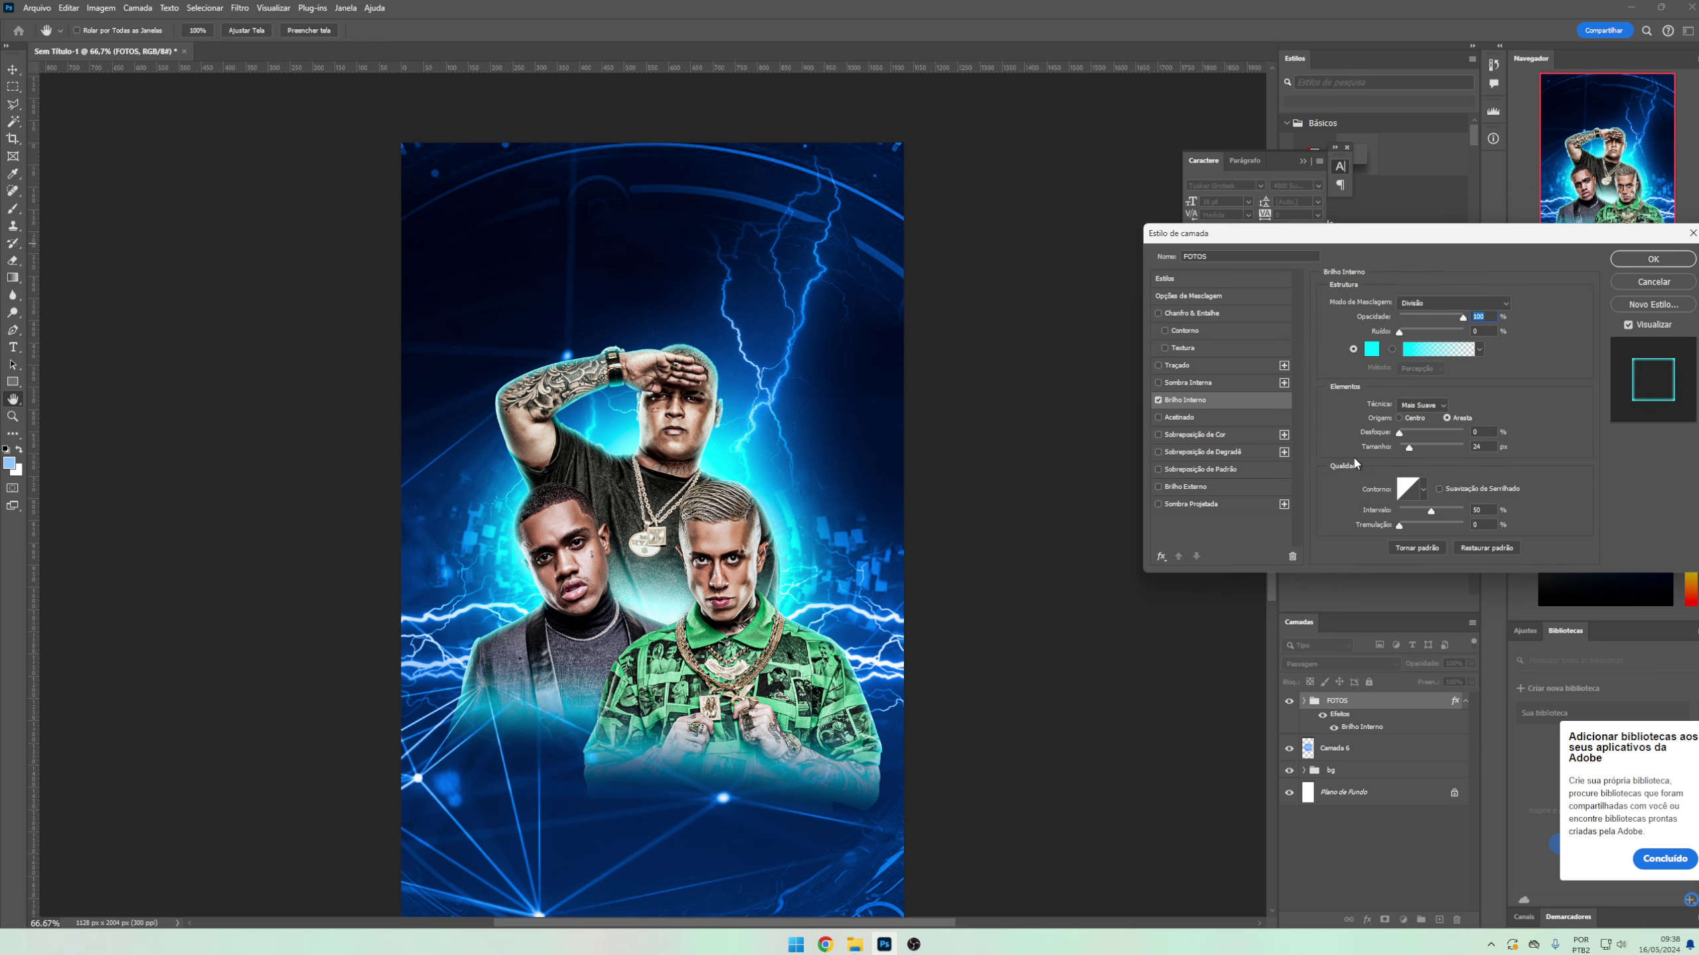
drag(1309, 241, 1195, 231)
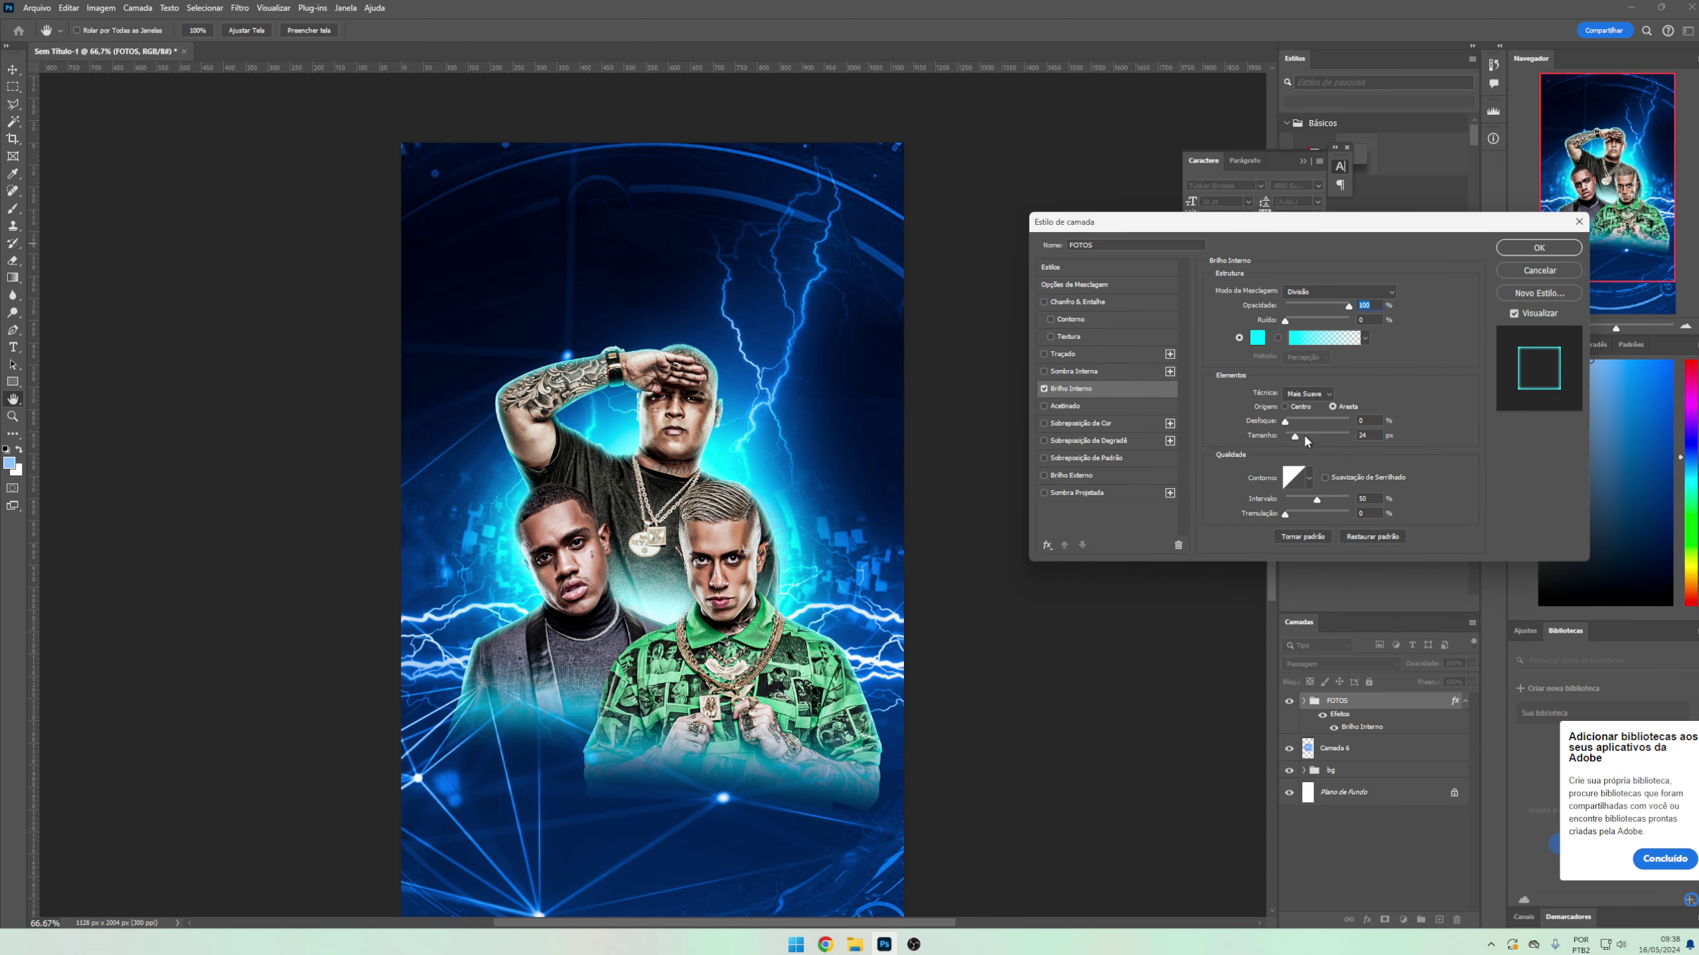
drag(1305, 436, 1298, 447)
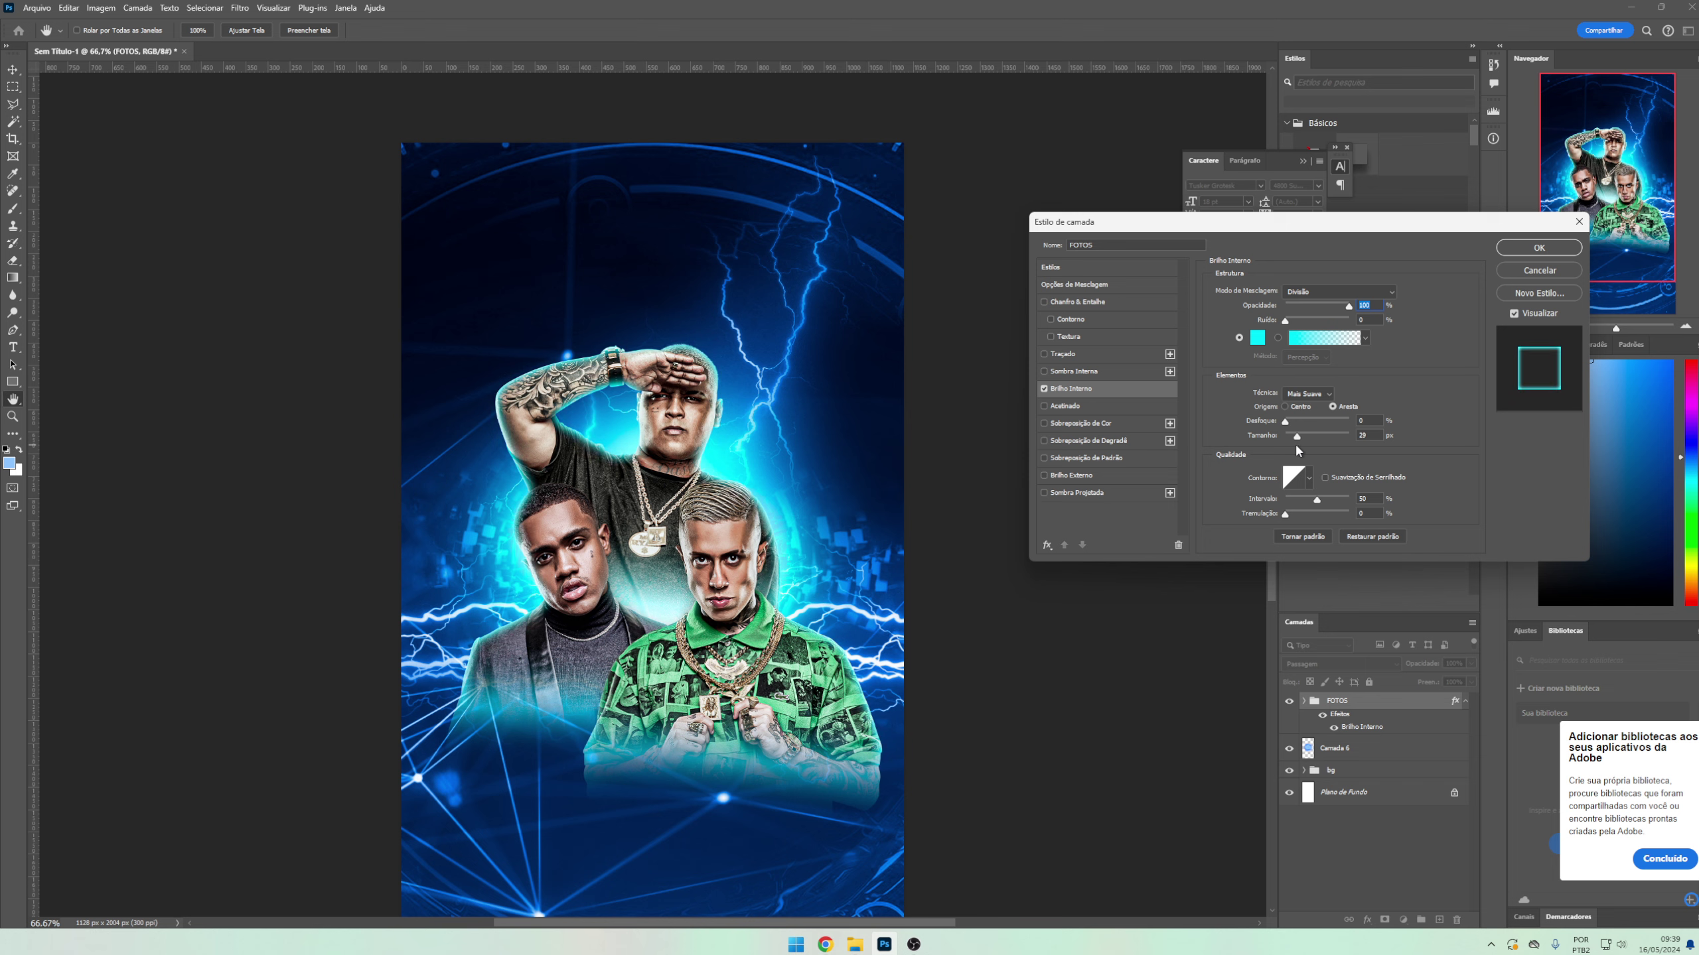
click(1538, 248)
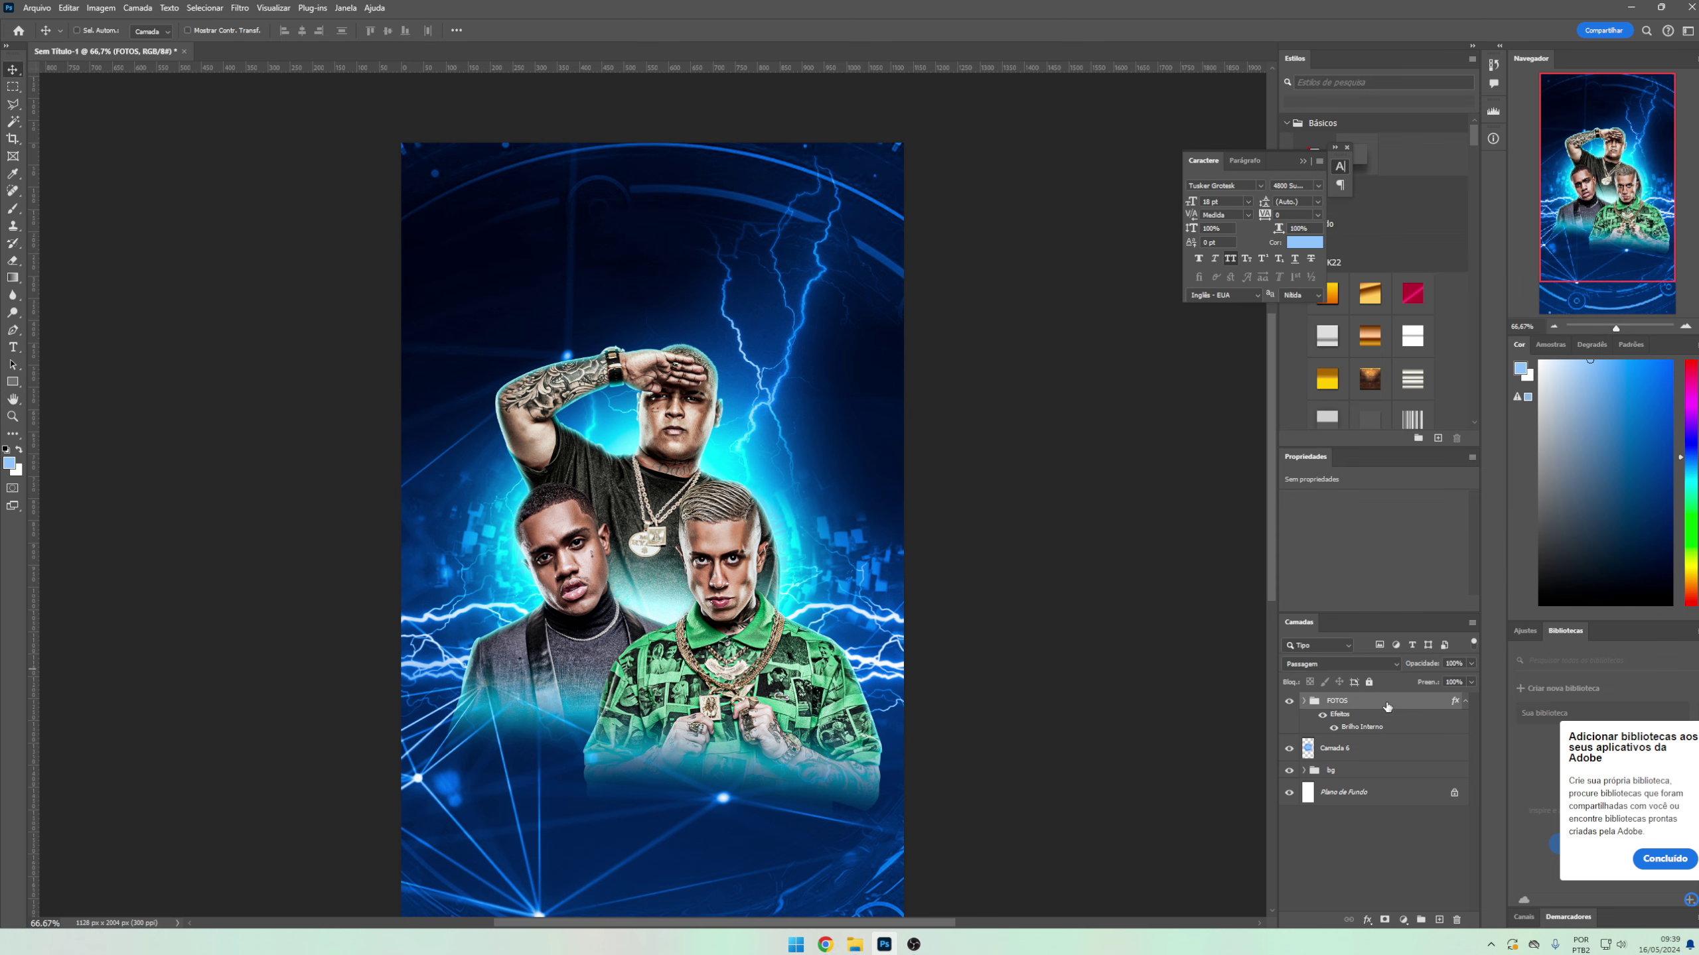
- Split the FOTOS inner glow into its own Brilho Interno de FOTOS layer
right_click(1360, 729)
click(1384, 708)
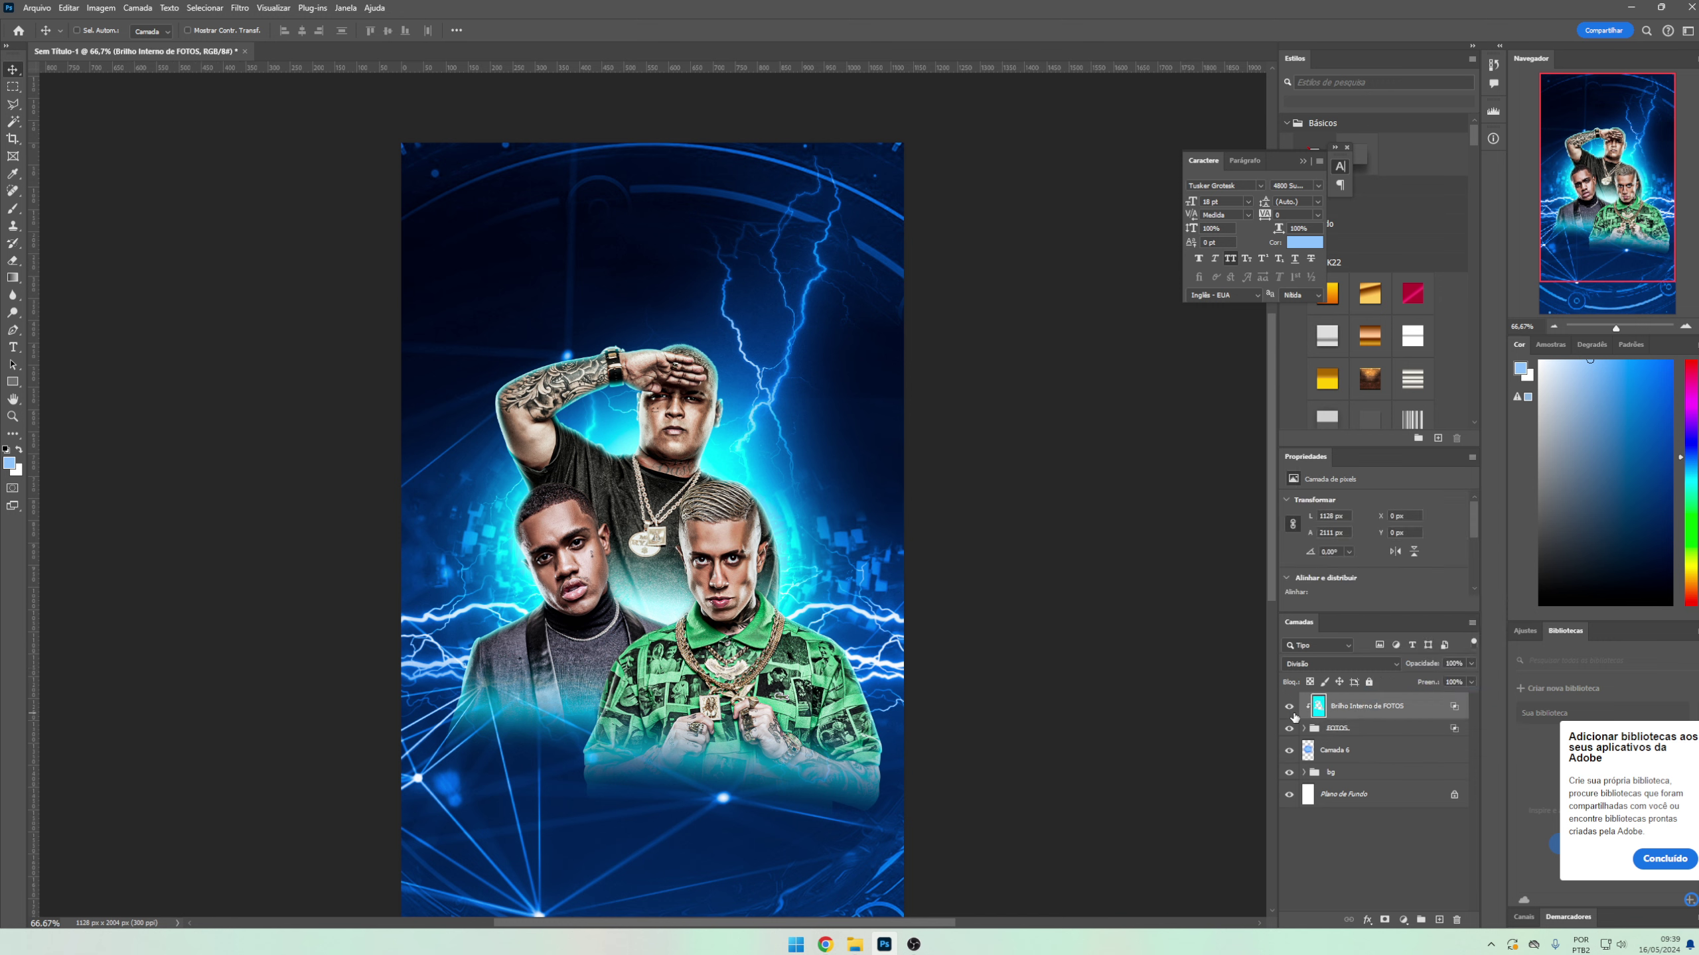
click(1288, 707)
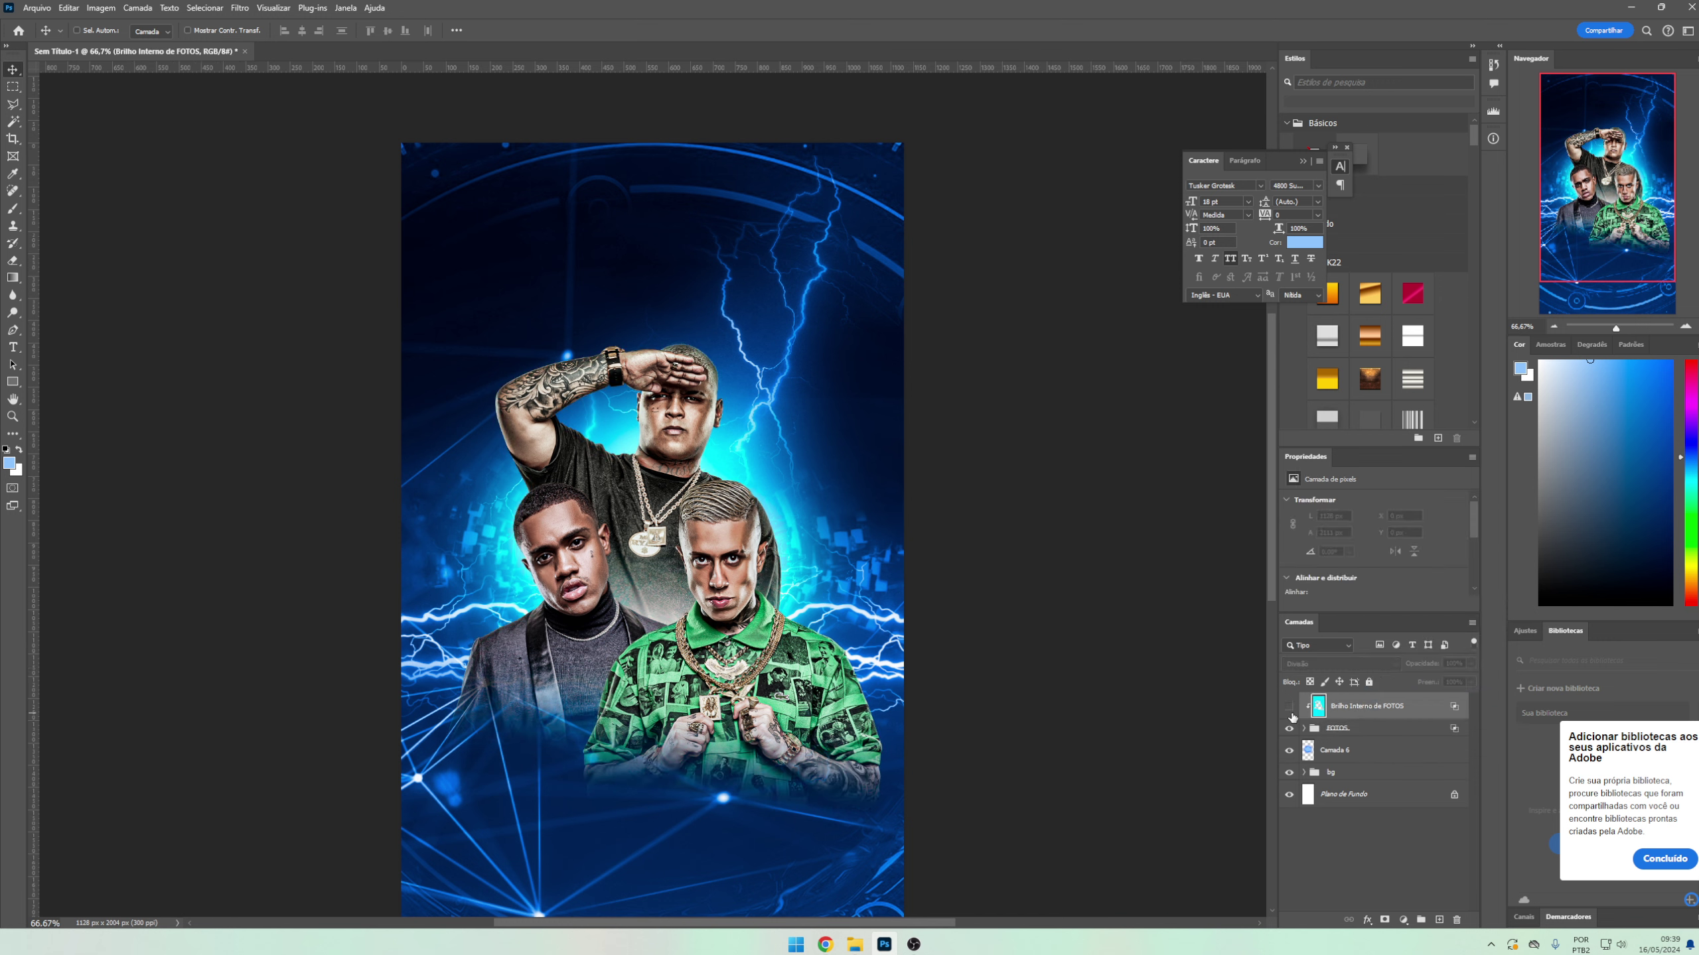
- Add an inverted mask to the glow layer and paint the glow back around the top artist's head
click(1384, 921)
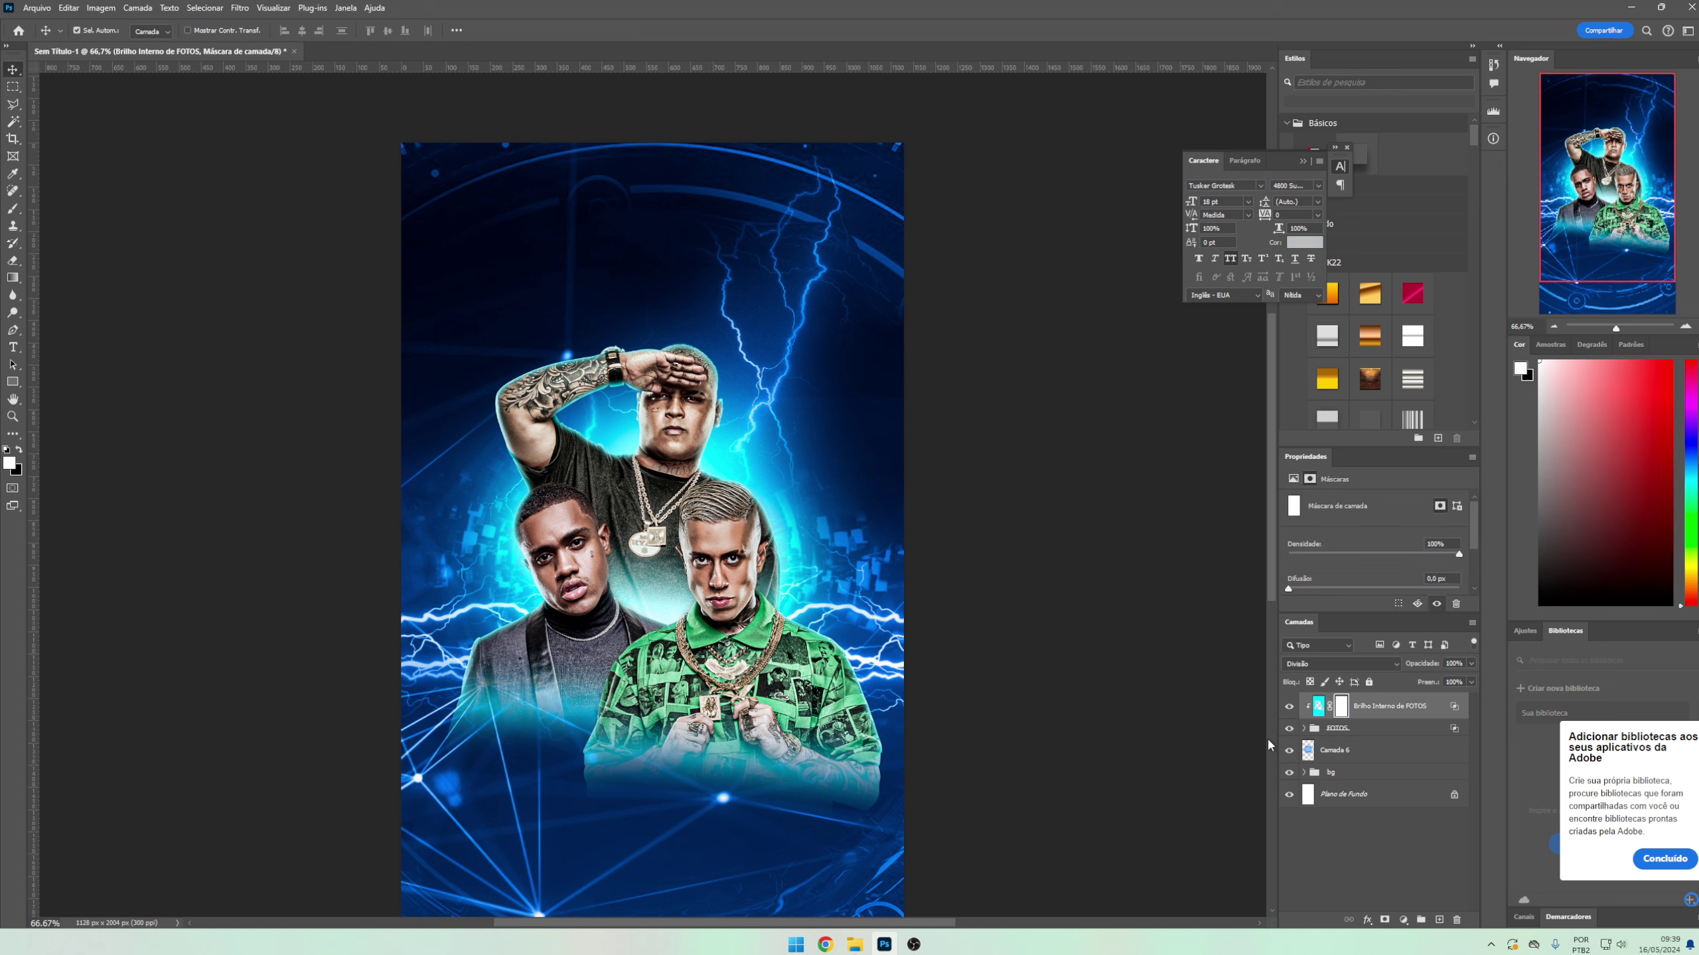
key(ctrl+i)
key(b)
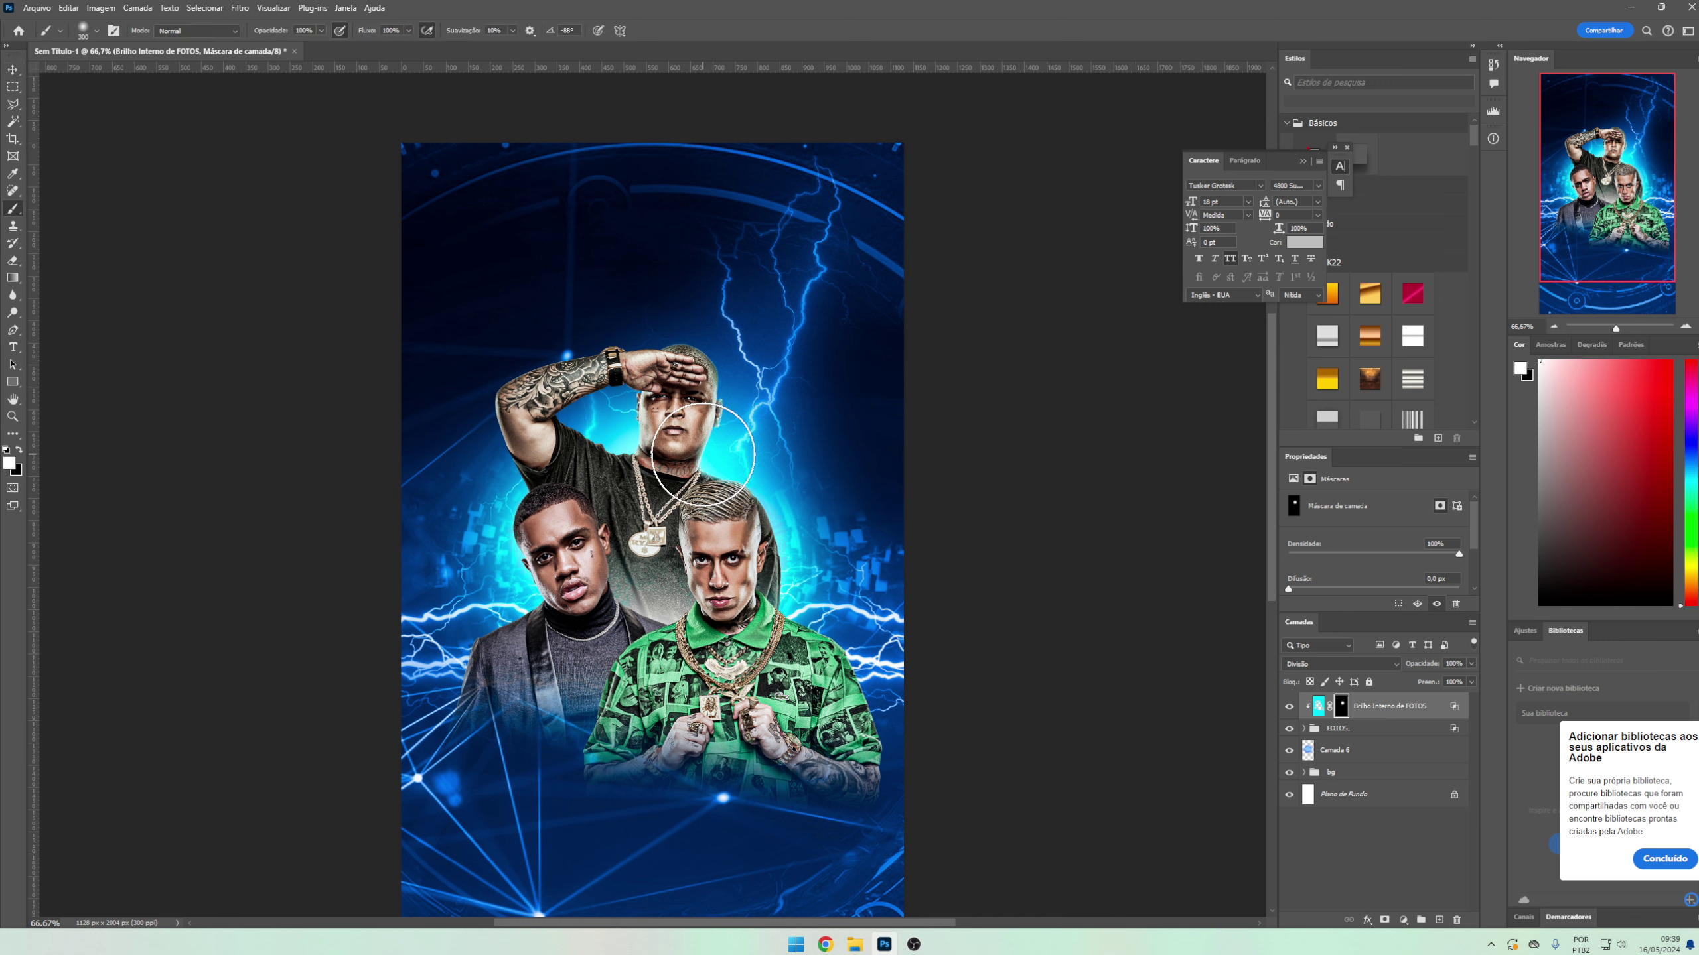
mouse_move(709, 414)
mouse_down()
mouse_move(566, 428)
mouse_move(546, 589)
mouse_move(759, 582)
mouse_move(708, 502)
mouse_move(501, 595)
mouse_up()
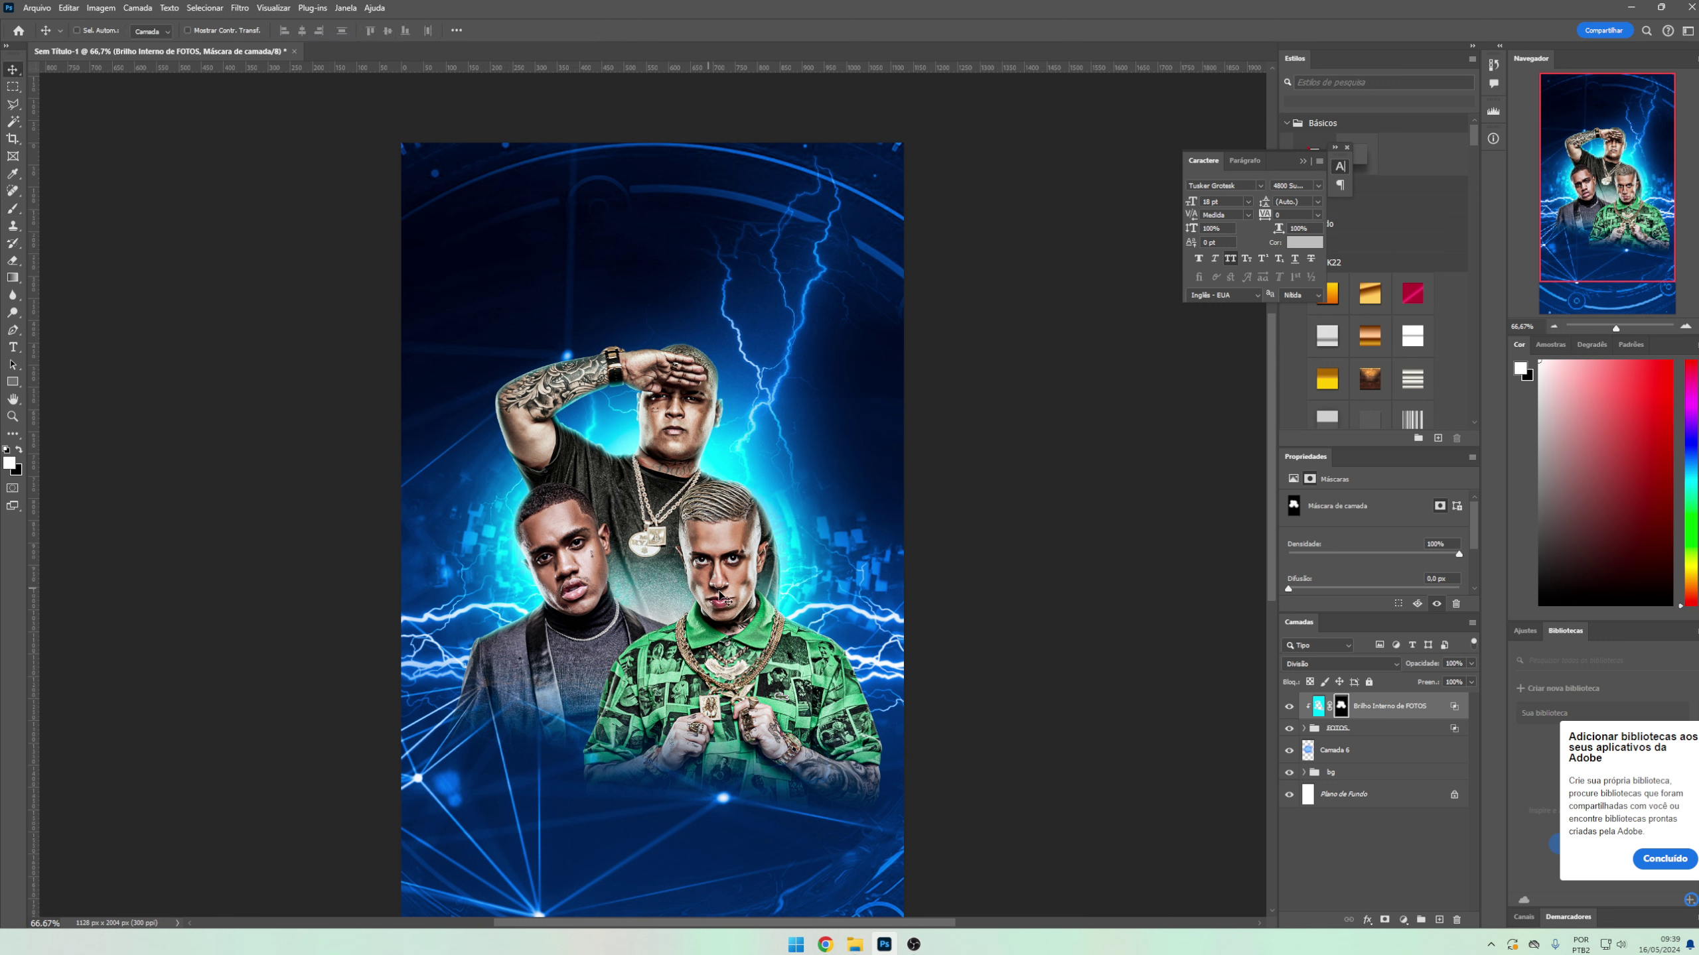
- Add a Color Balance adjustment, clip it to the layer below, then delete it
key(v)
click(1402, 920)
click(1424, 803)
right_click(1383, 706)
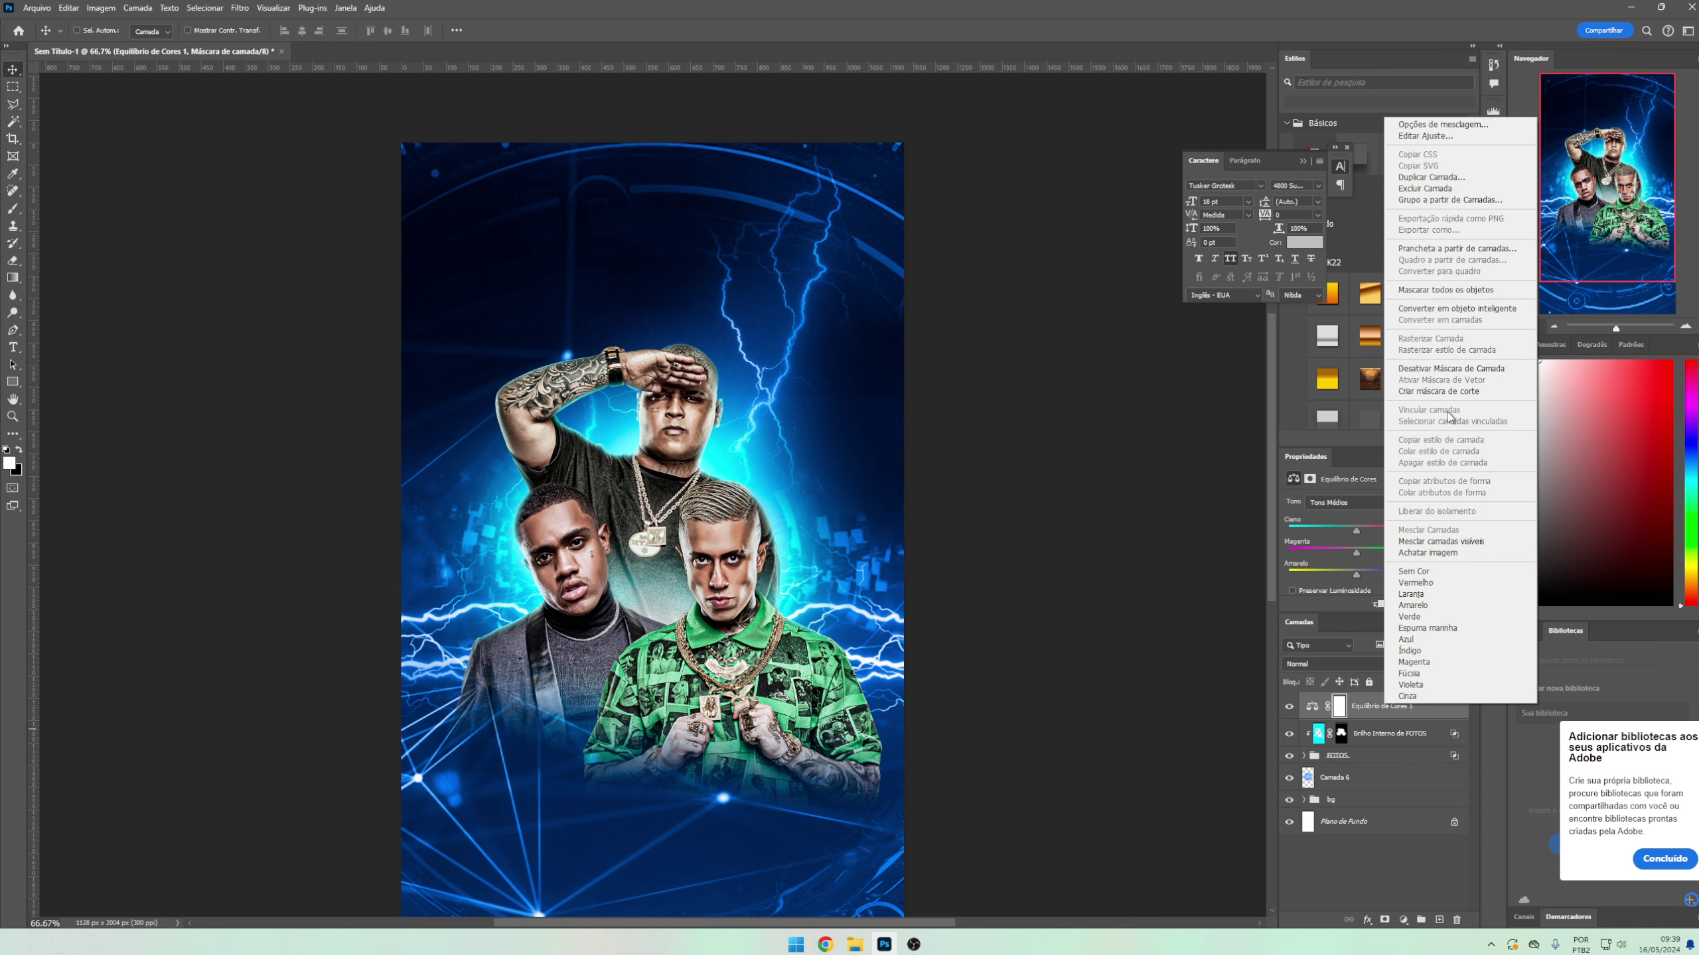
click(1437, 391)
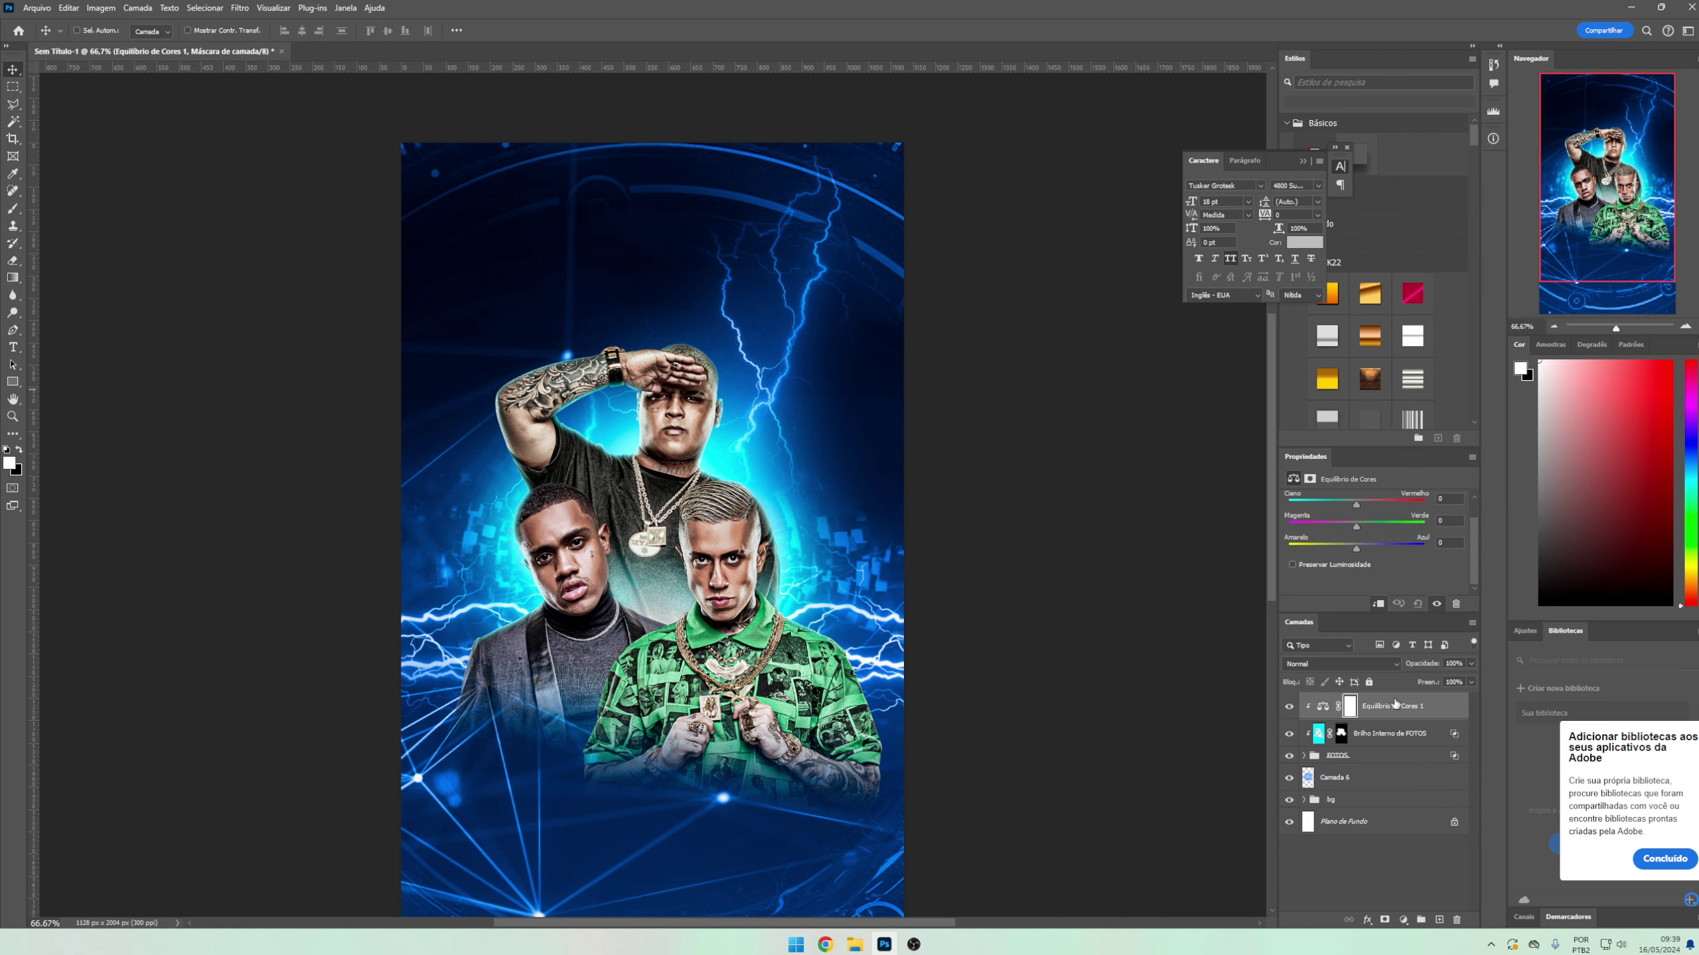
key(Delete)
- Add a new Color Balance clipped to the glow layer and shift its Highlights sliders
click(1403, 921)
click(1467, 803)
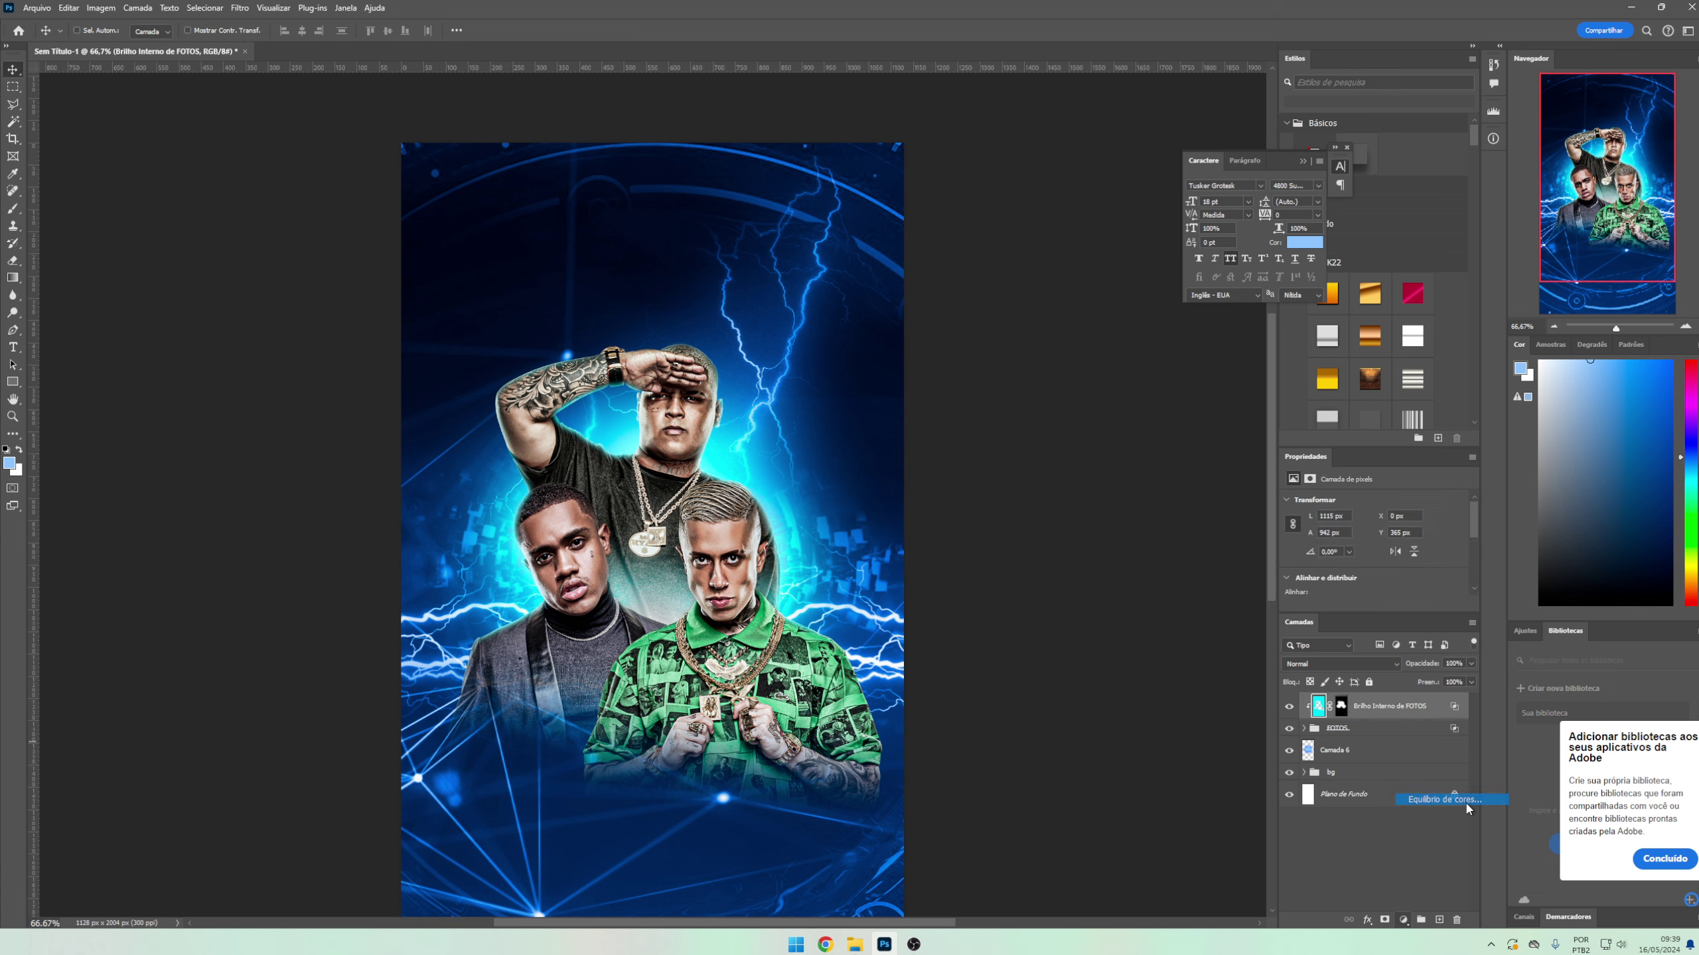
right_click(1381, 706)
click(1431, 387)
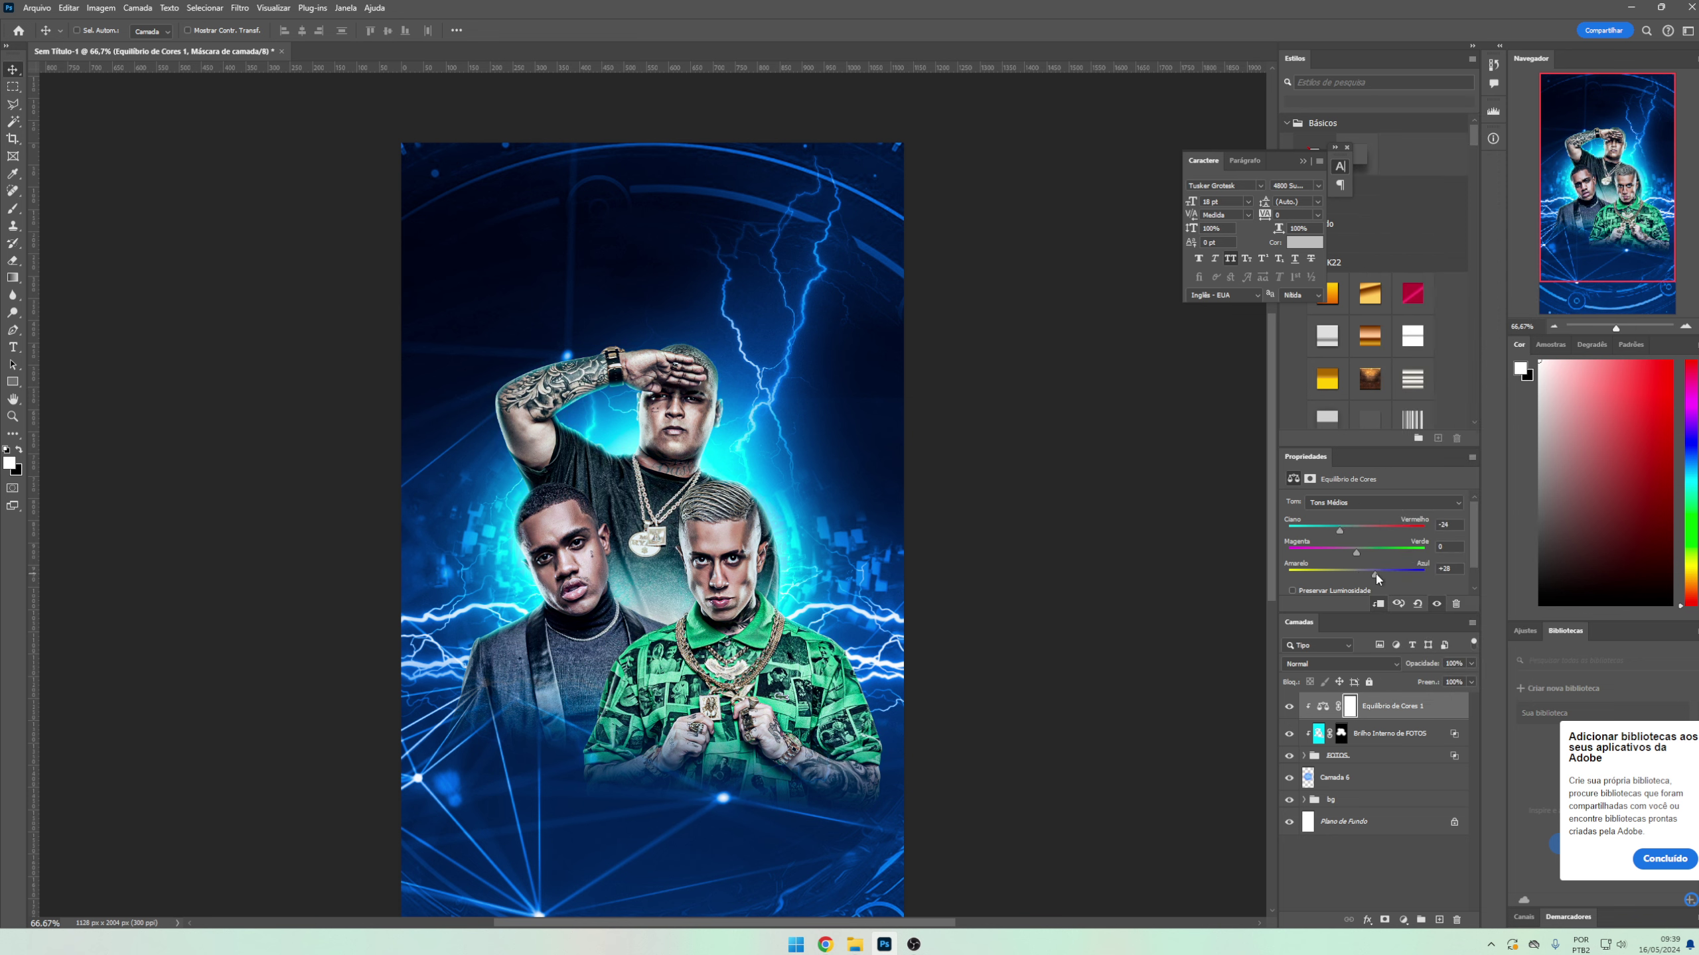
click(1378, 503)
click(1334, 541)
drag(1356, 553, 1349, 555)
drag(698, 374, 682, 304)
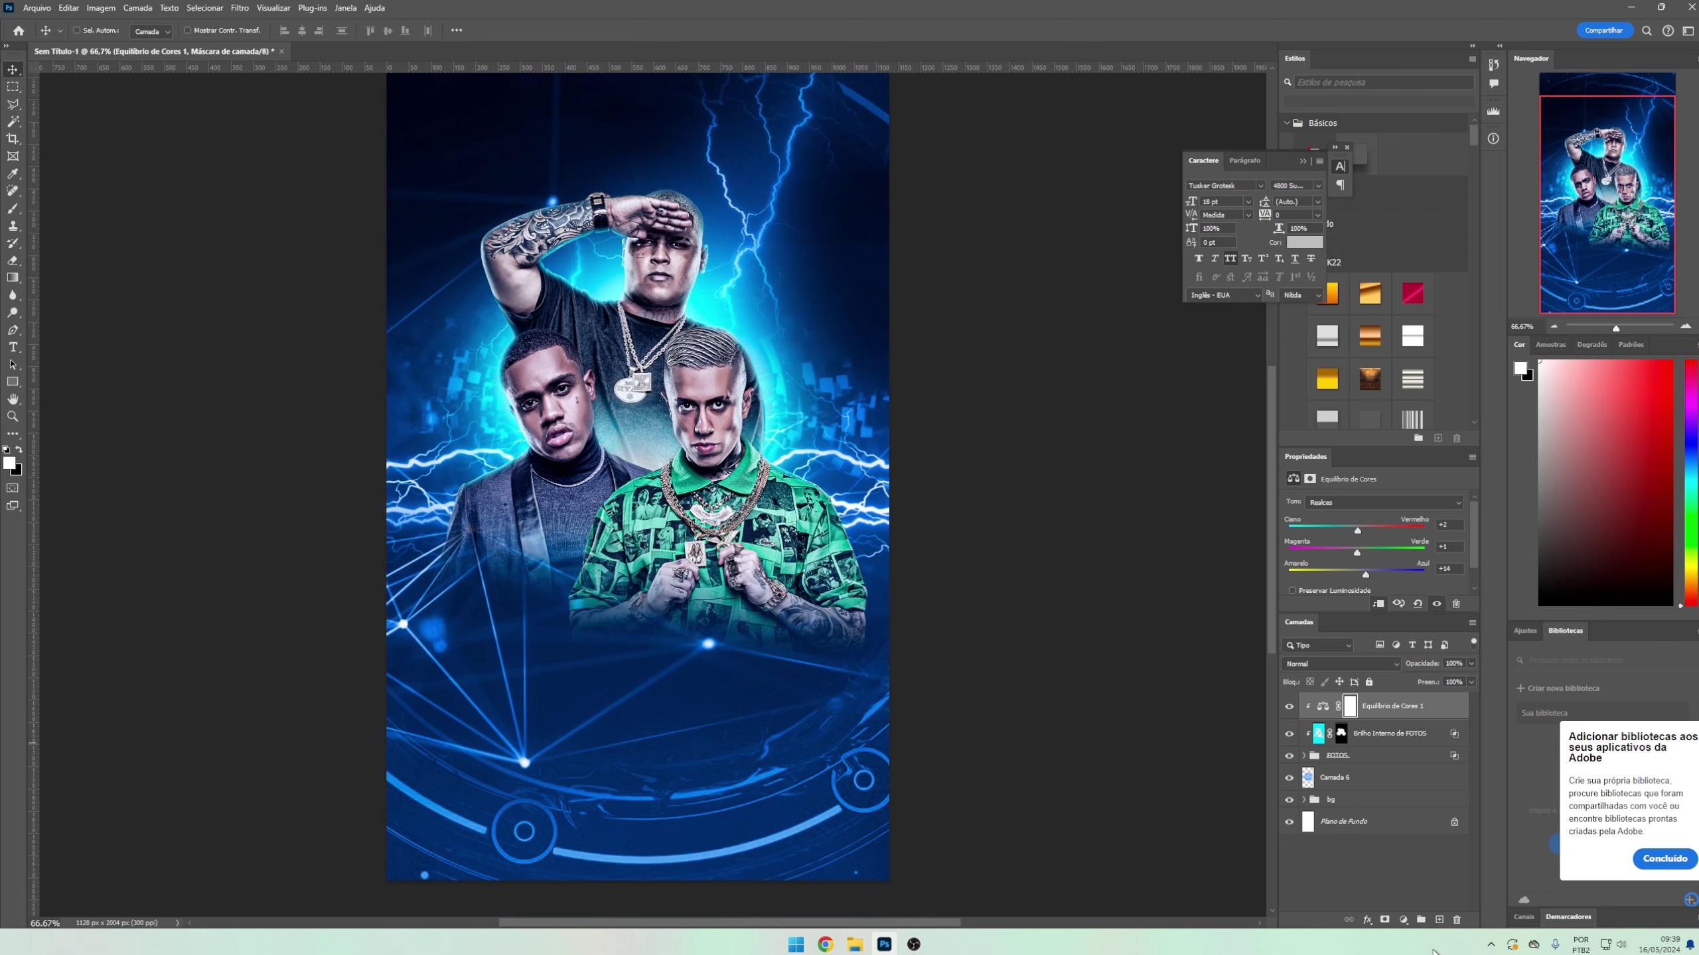
- Add a new layer and set up a black (000000) brush at size 400
click(1441, 920)
key(i)
click(9, 463)
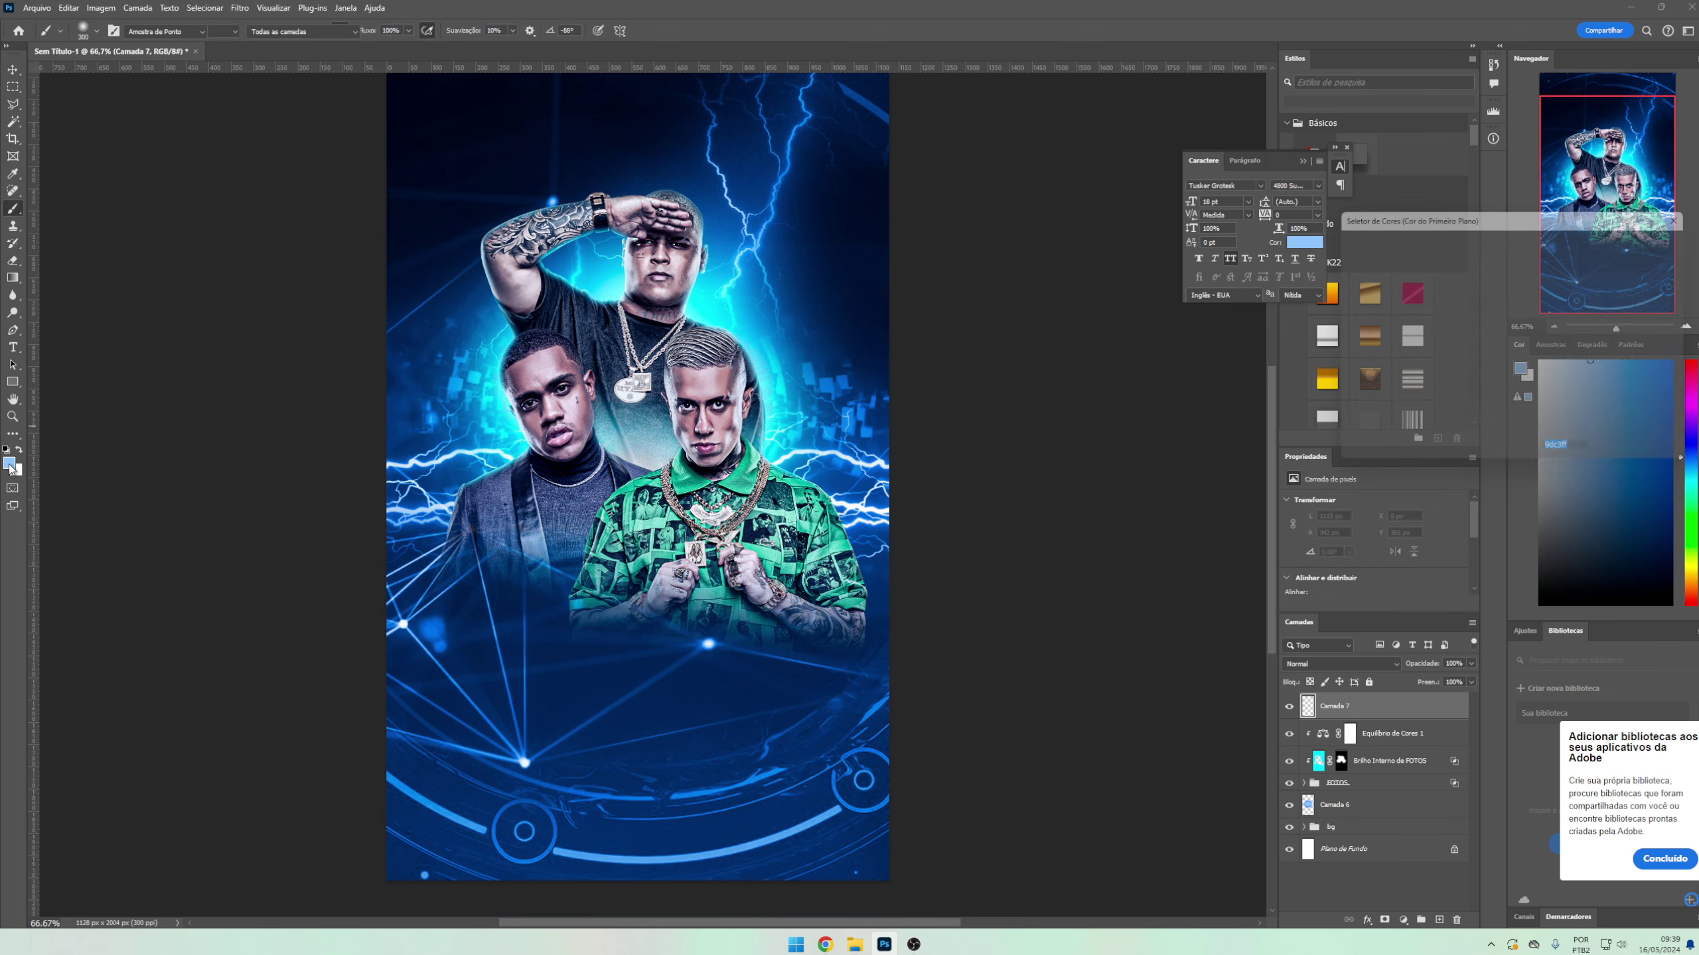
text(000000)
click(1647, 238)
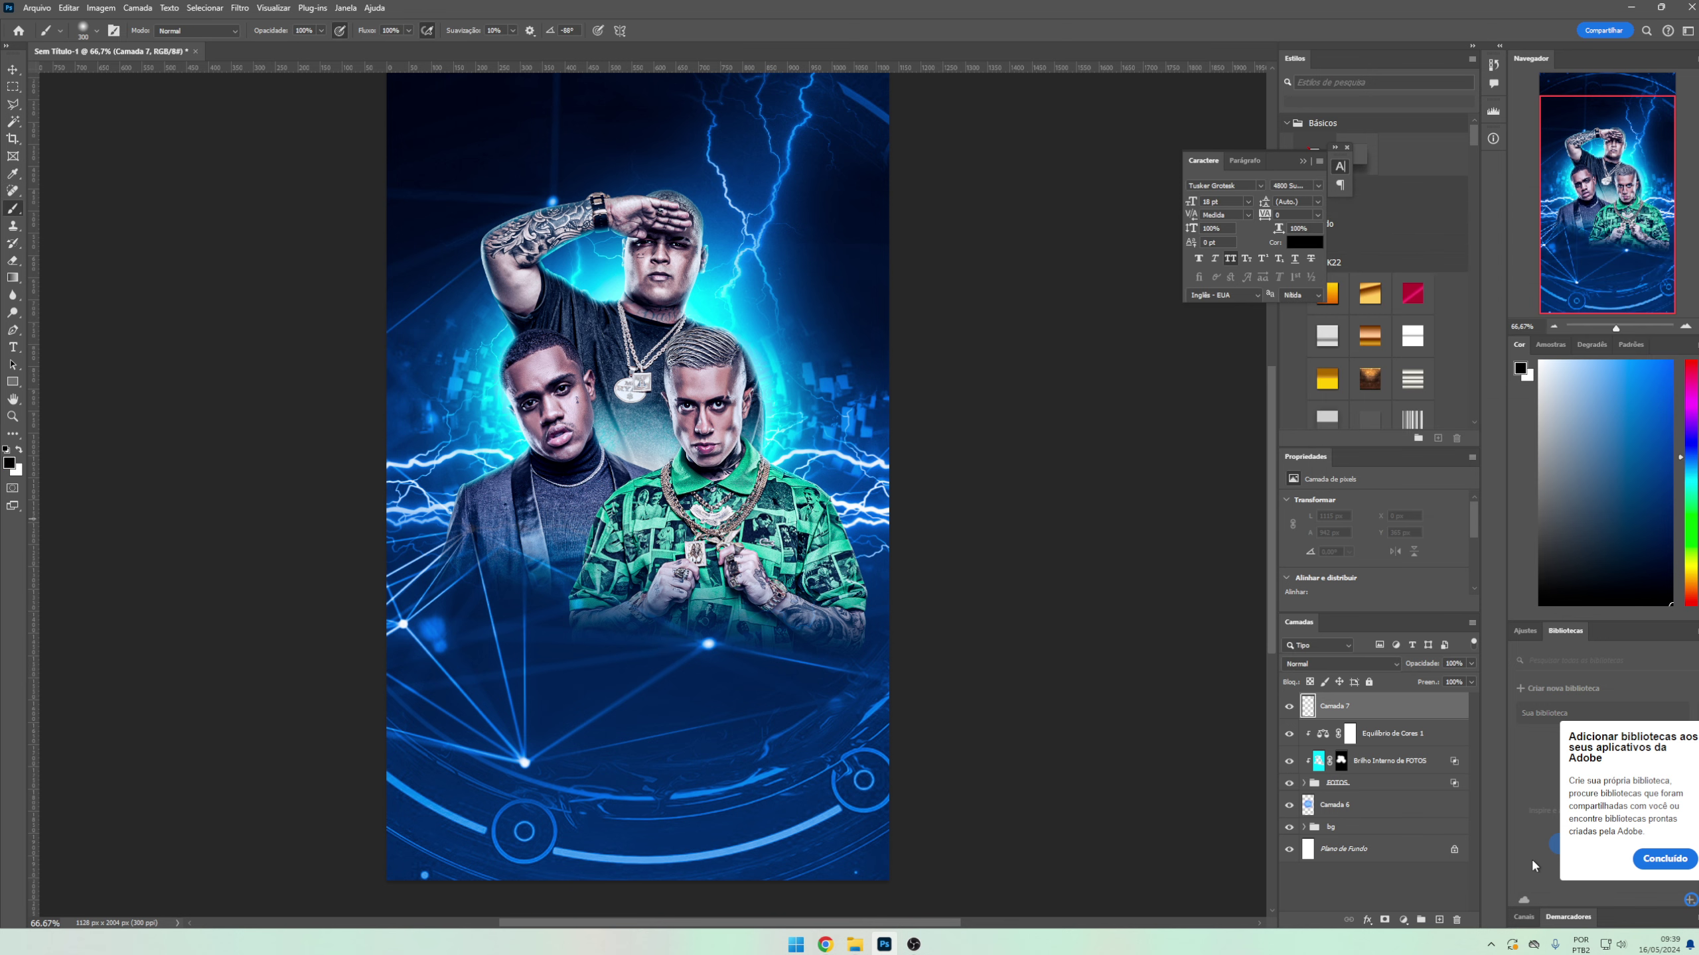
key(b)
key(bracketright)
key(bracketright)
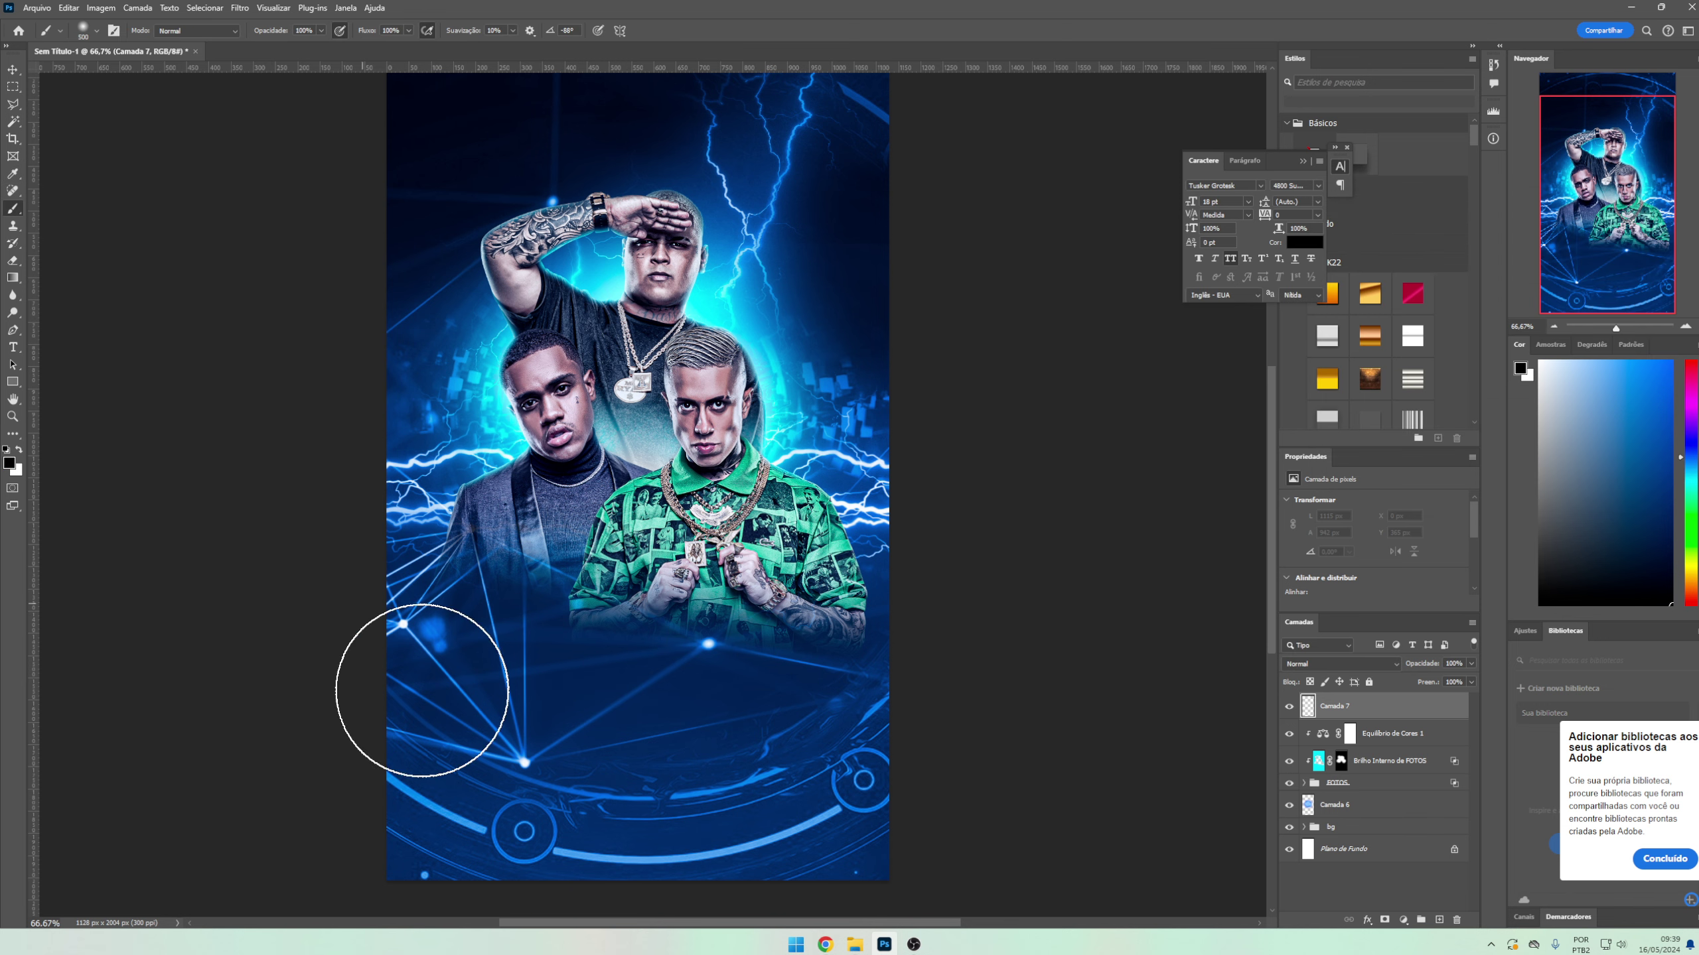
key(bracketleft)
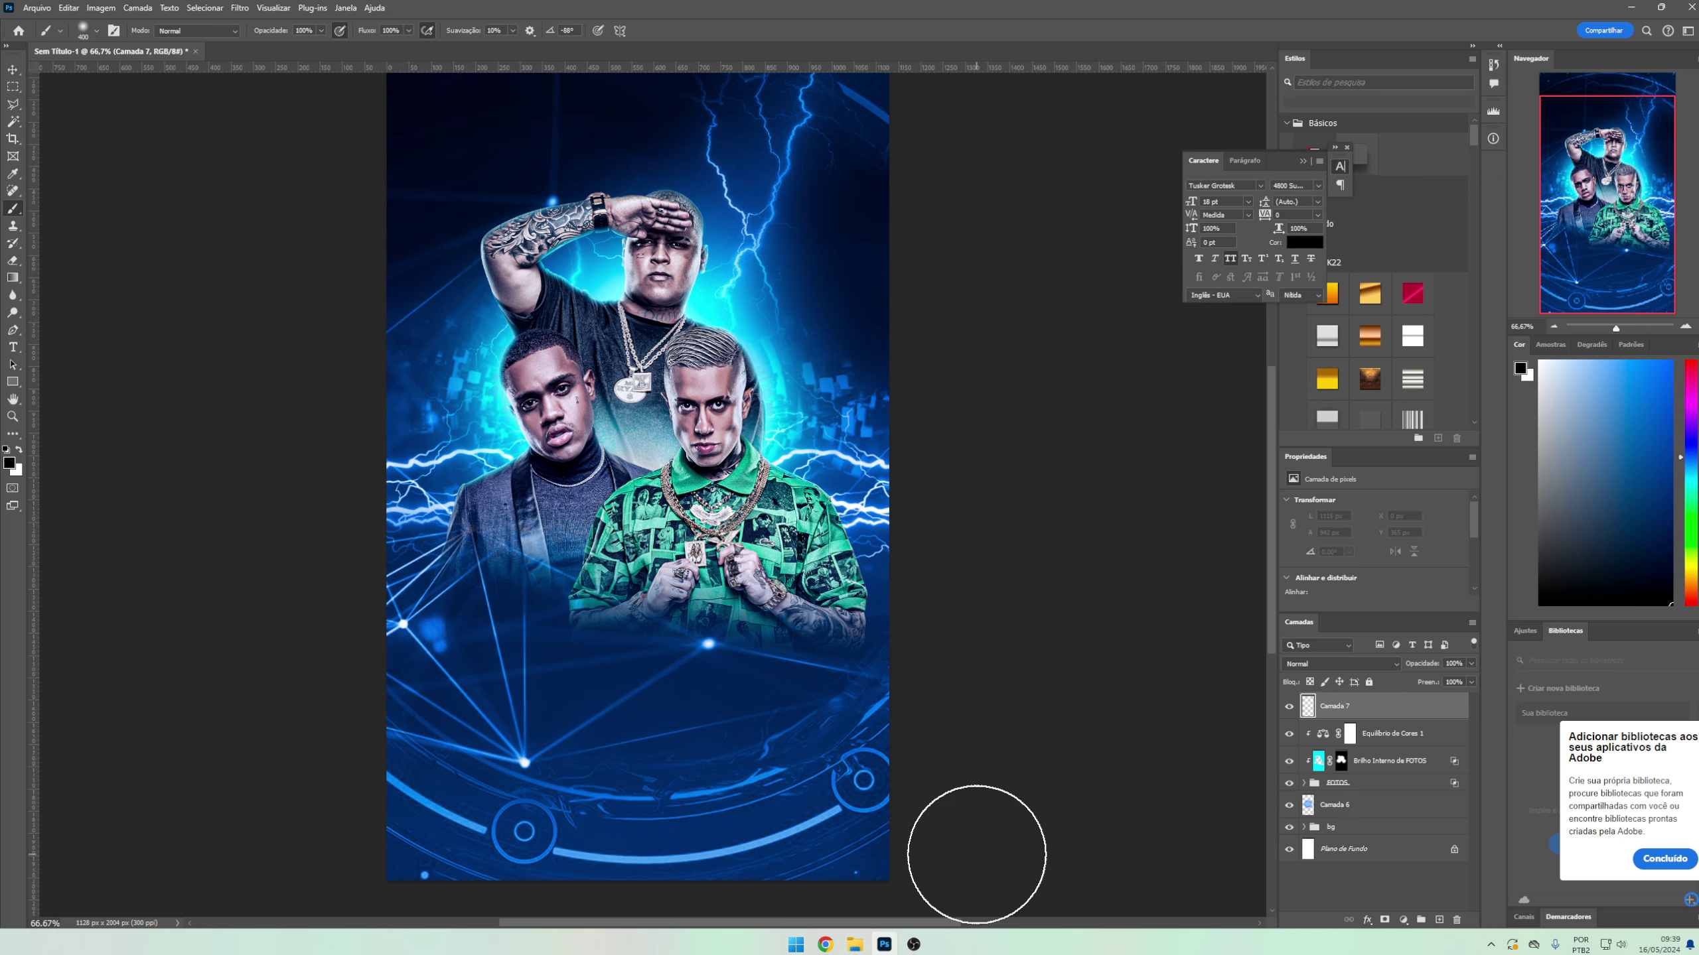
scroll(284, 811, left, 5)
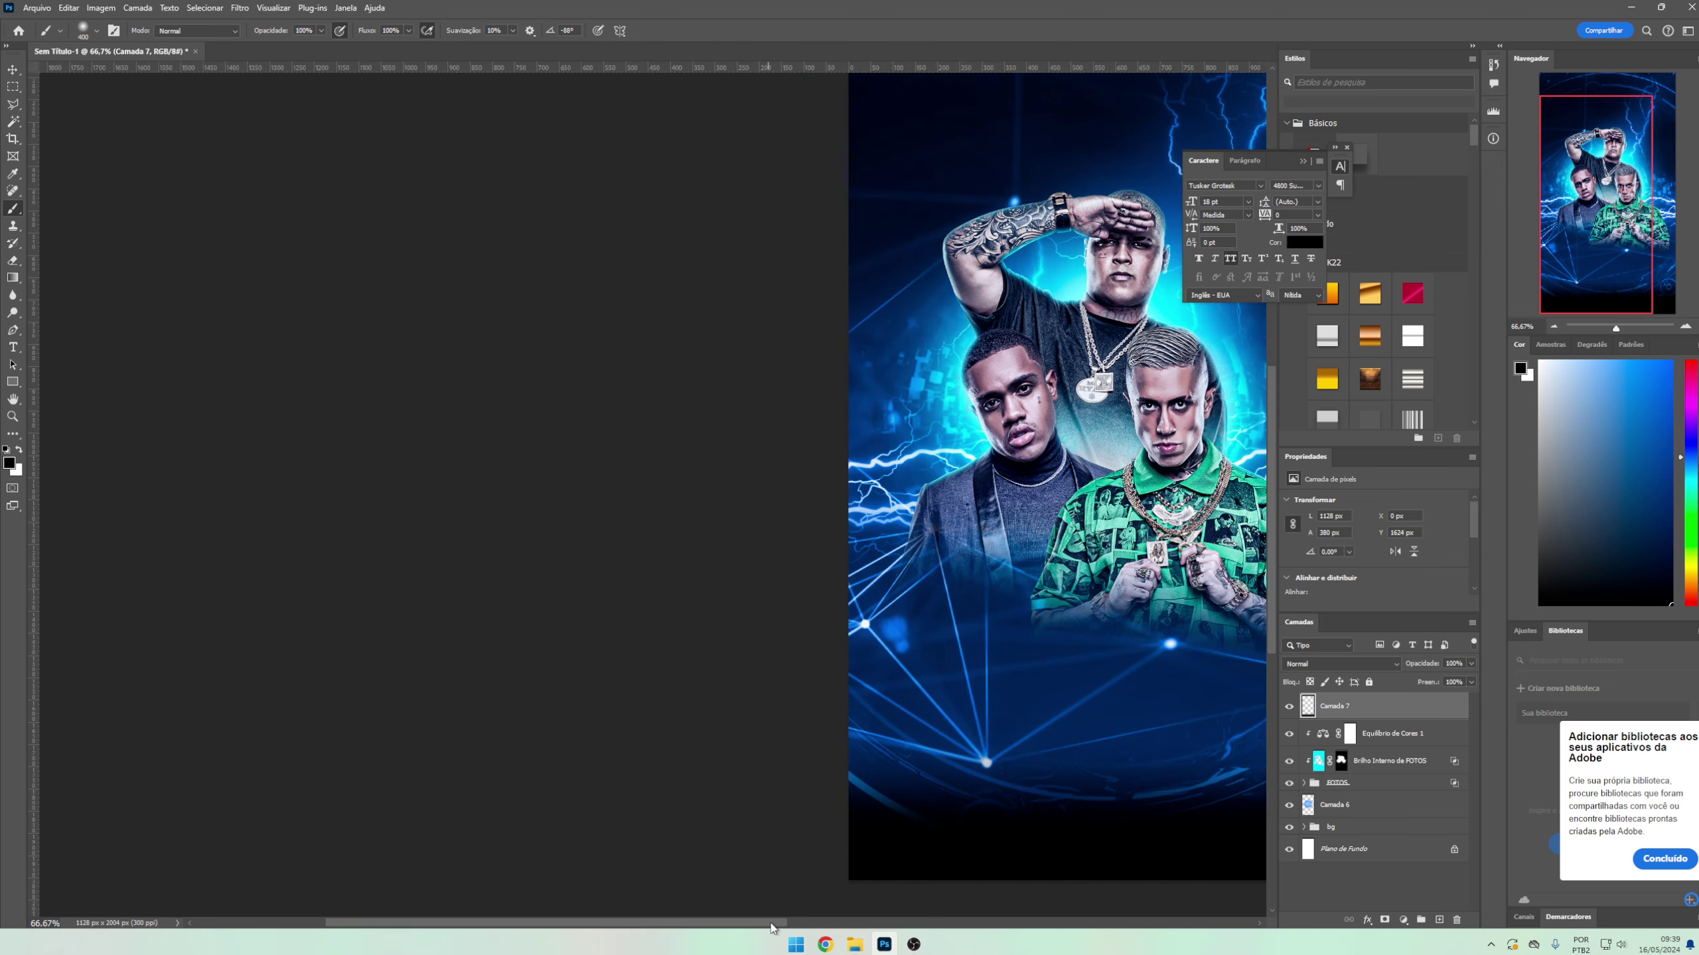
scroll(905, 864, right, 3)
- Stretch the Camada 7 dark fade up over the artists, then view the browser reference
key(ctrl+t)
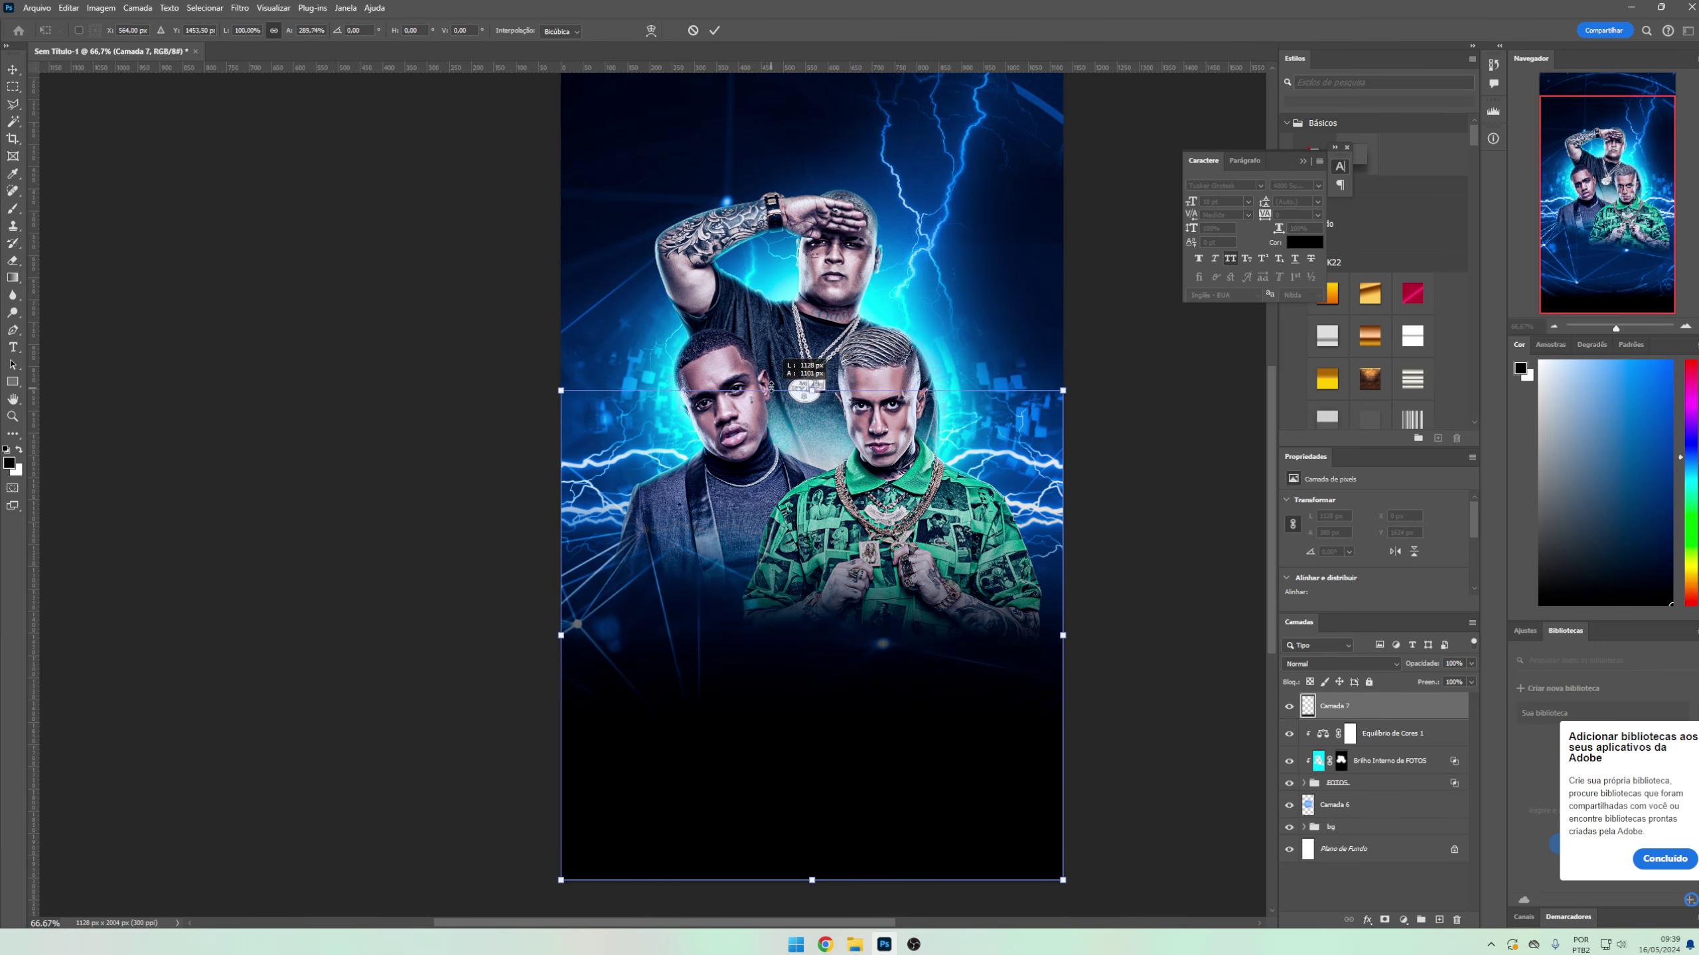
drag(814, 713, 813, 330)
drag(1003, 639, 1000, 753)
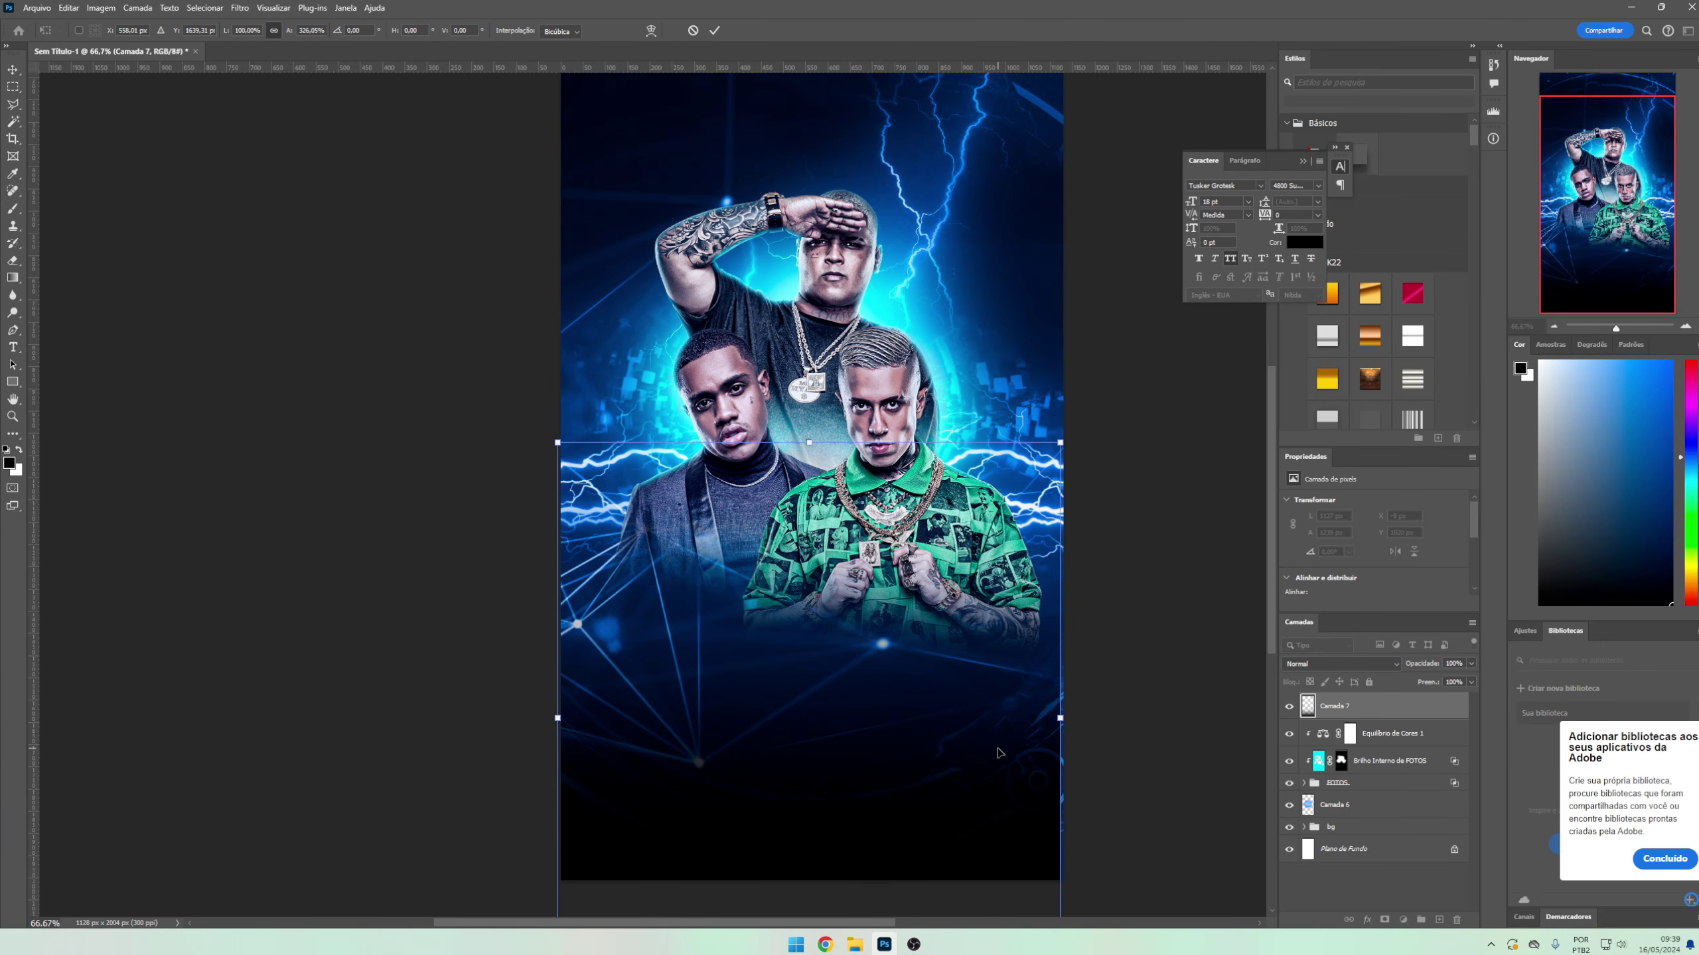
double_click(967, 763)
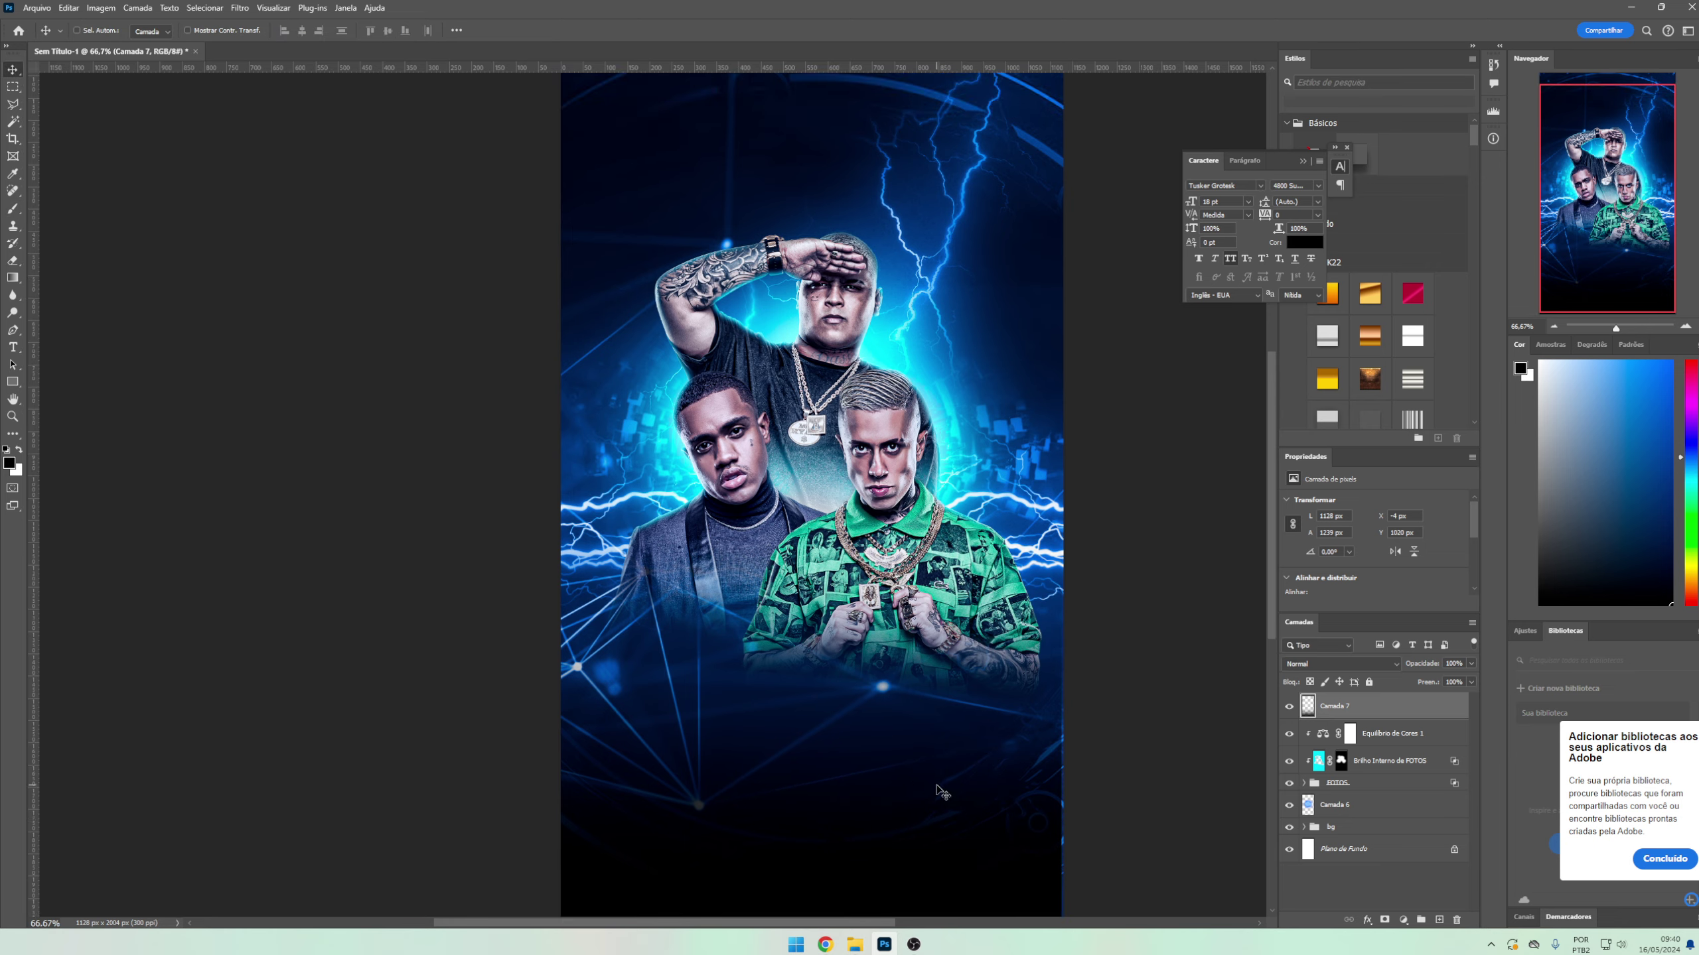
click(826, 944)
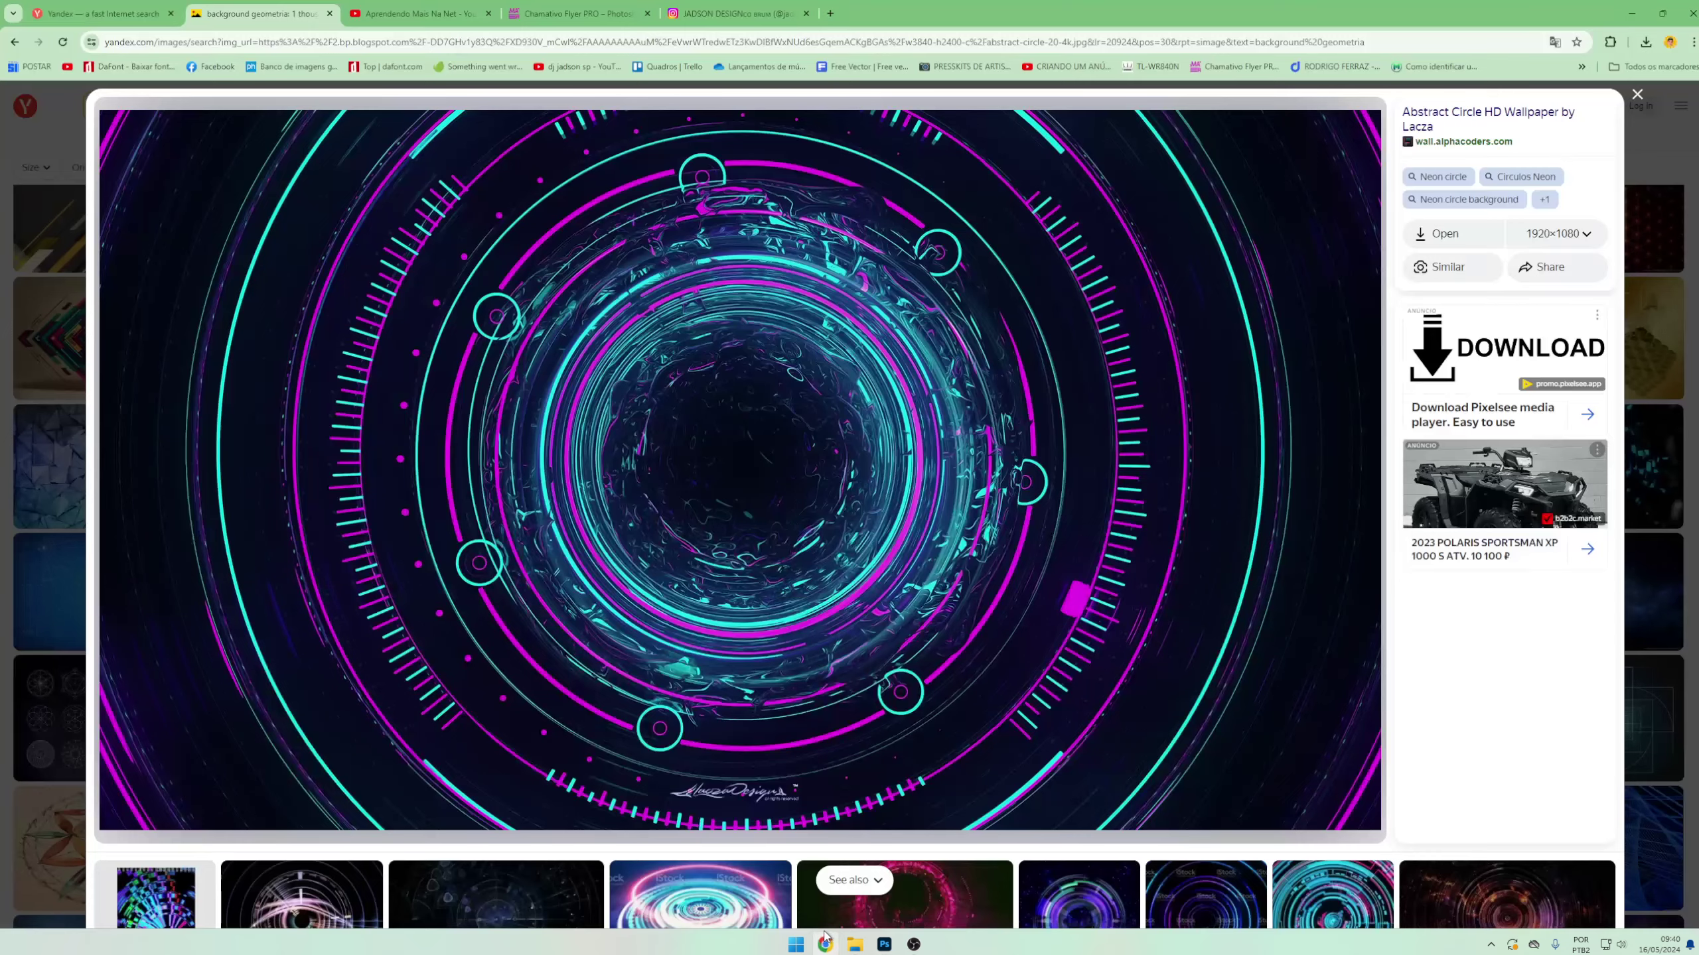
- Type a white REVOADA title below the artists
click(883, 943)
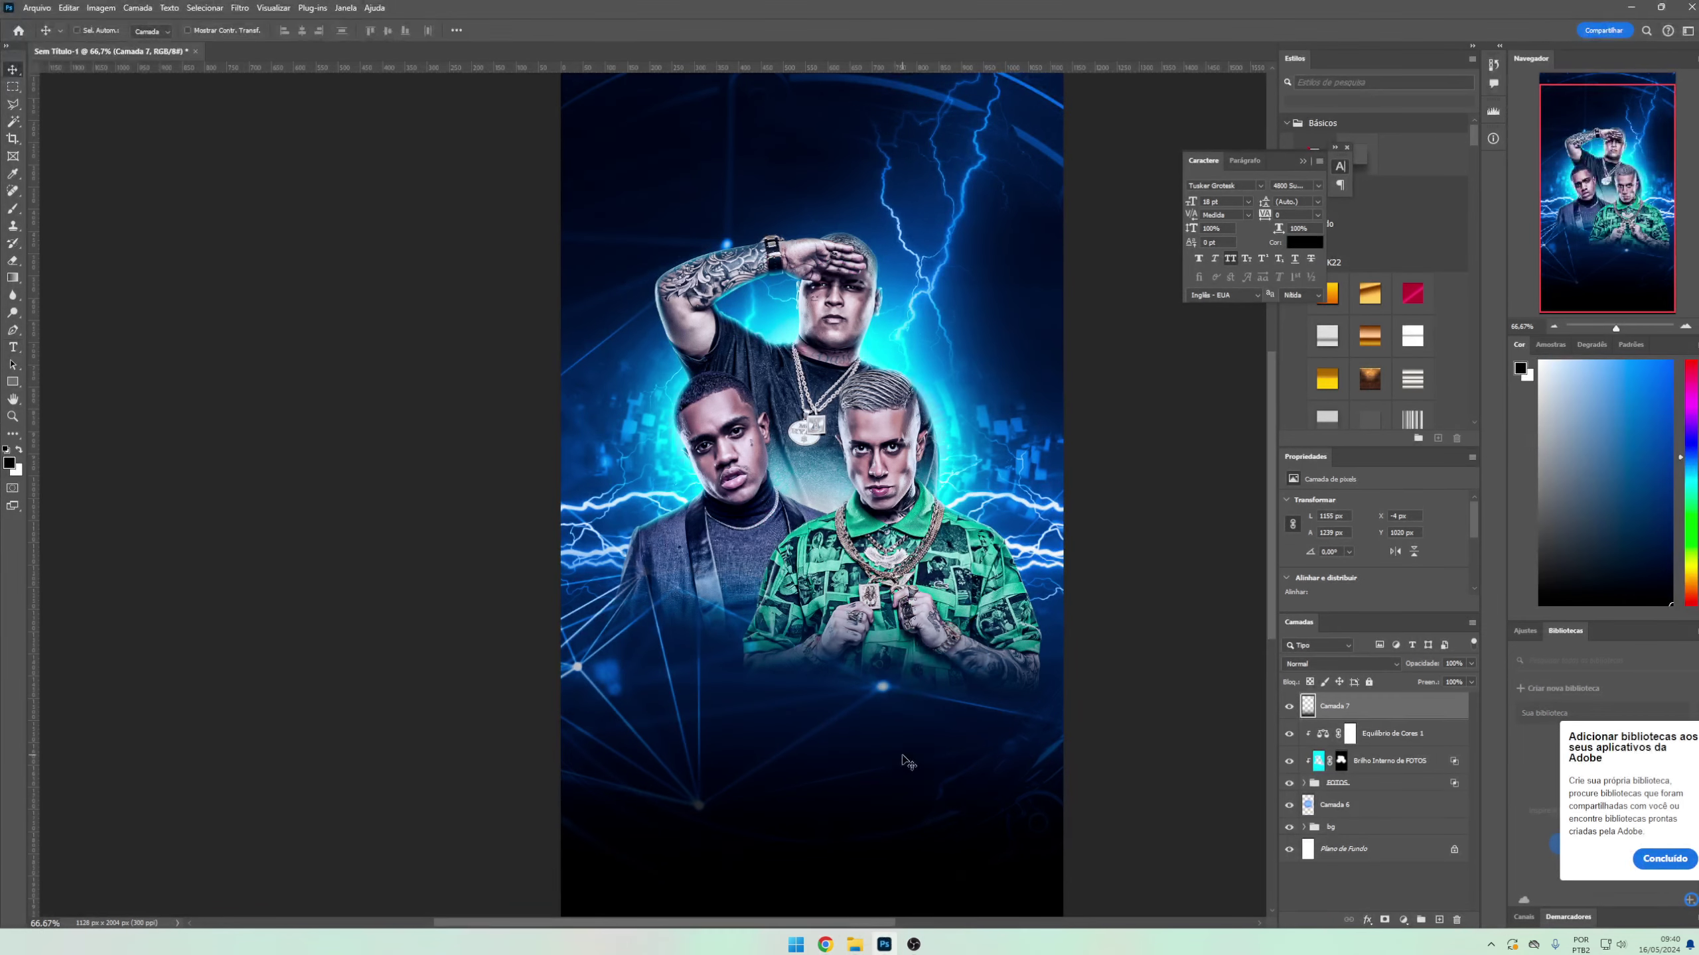
key(t)
drag(907, 762, 819, 861)
scroll(641, 795, down, 2)
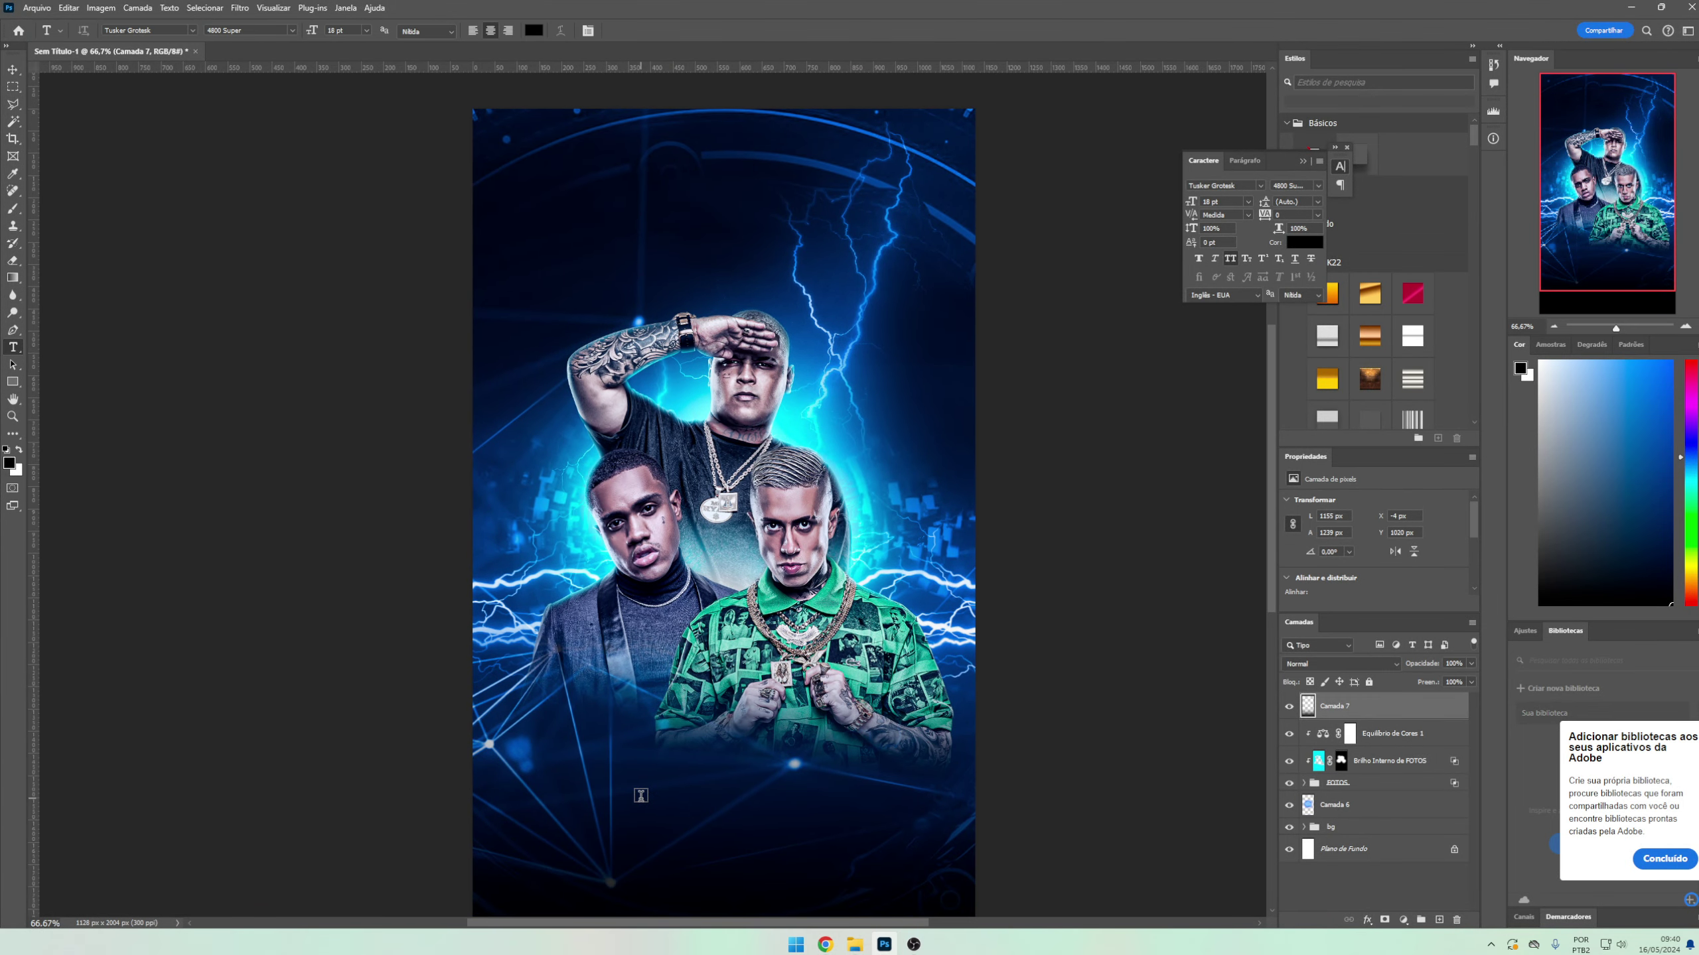
click(641, 795)
text(REVOADA)
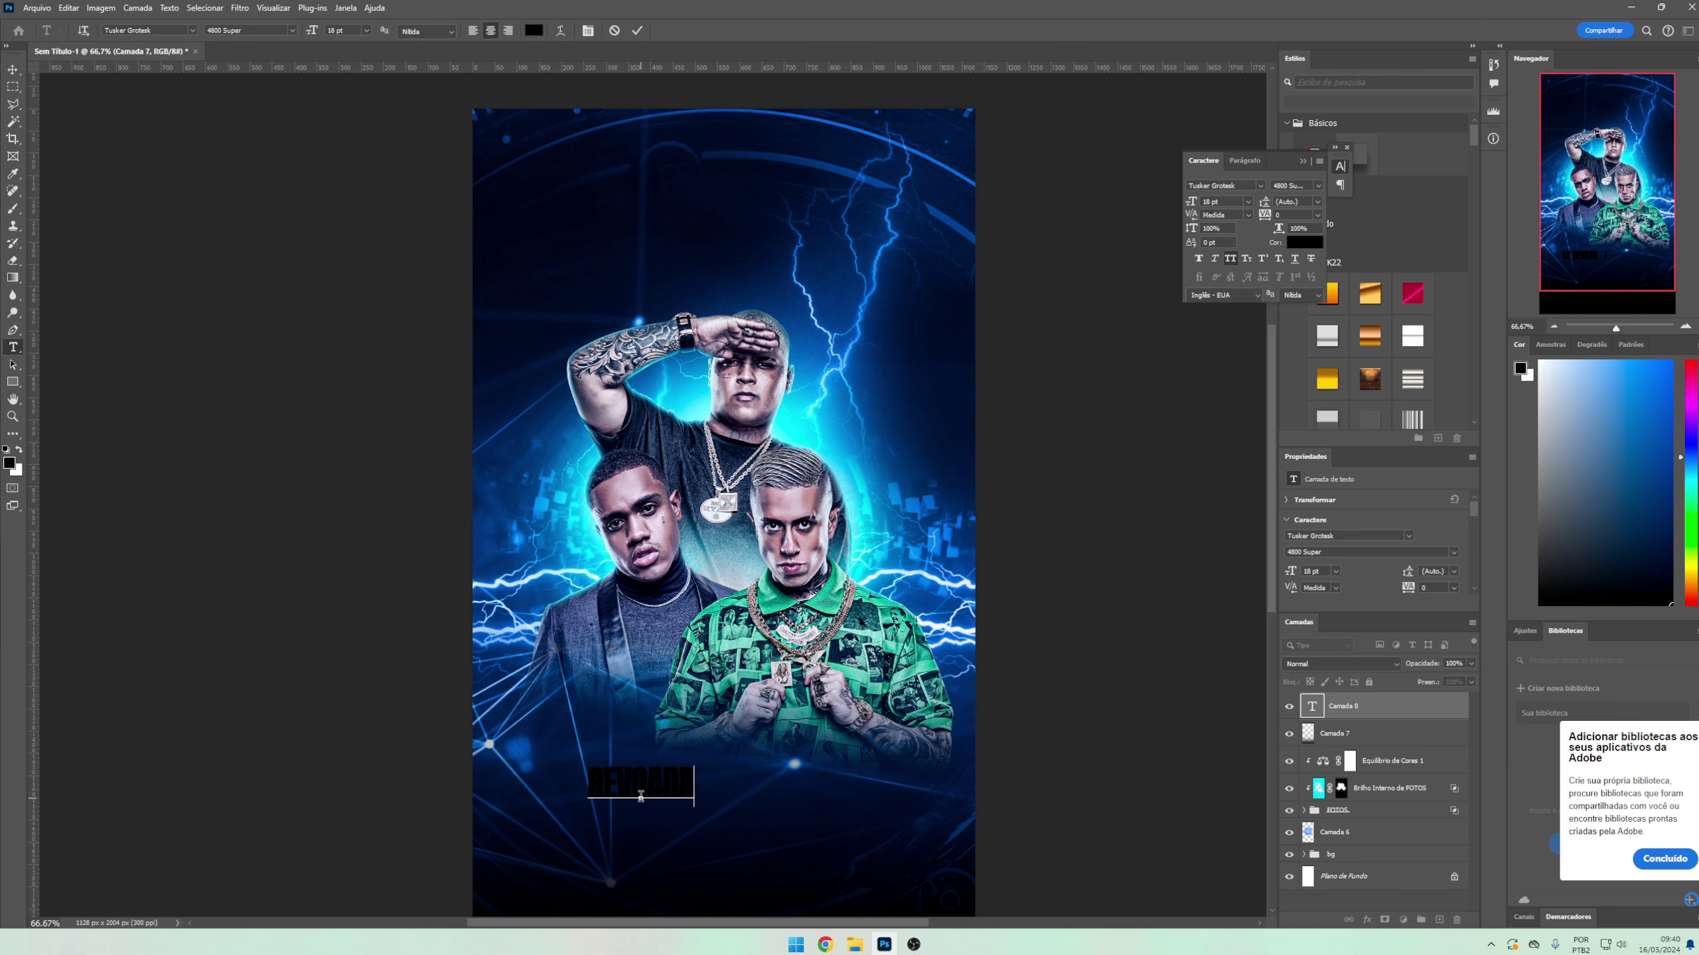
click(1304, 242)
text(ffffff)
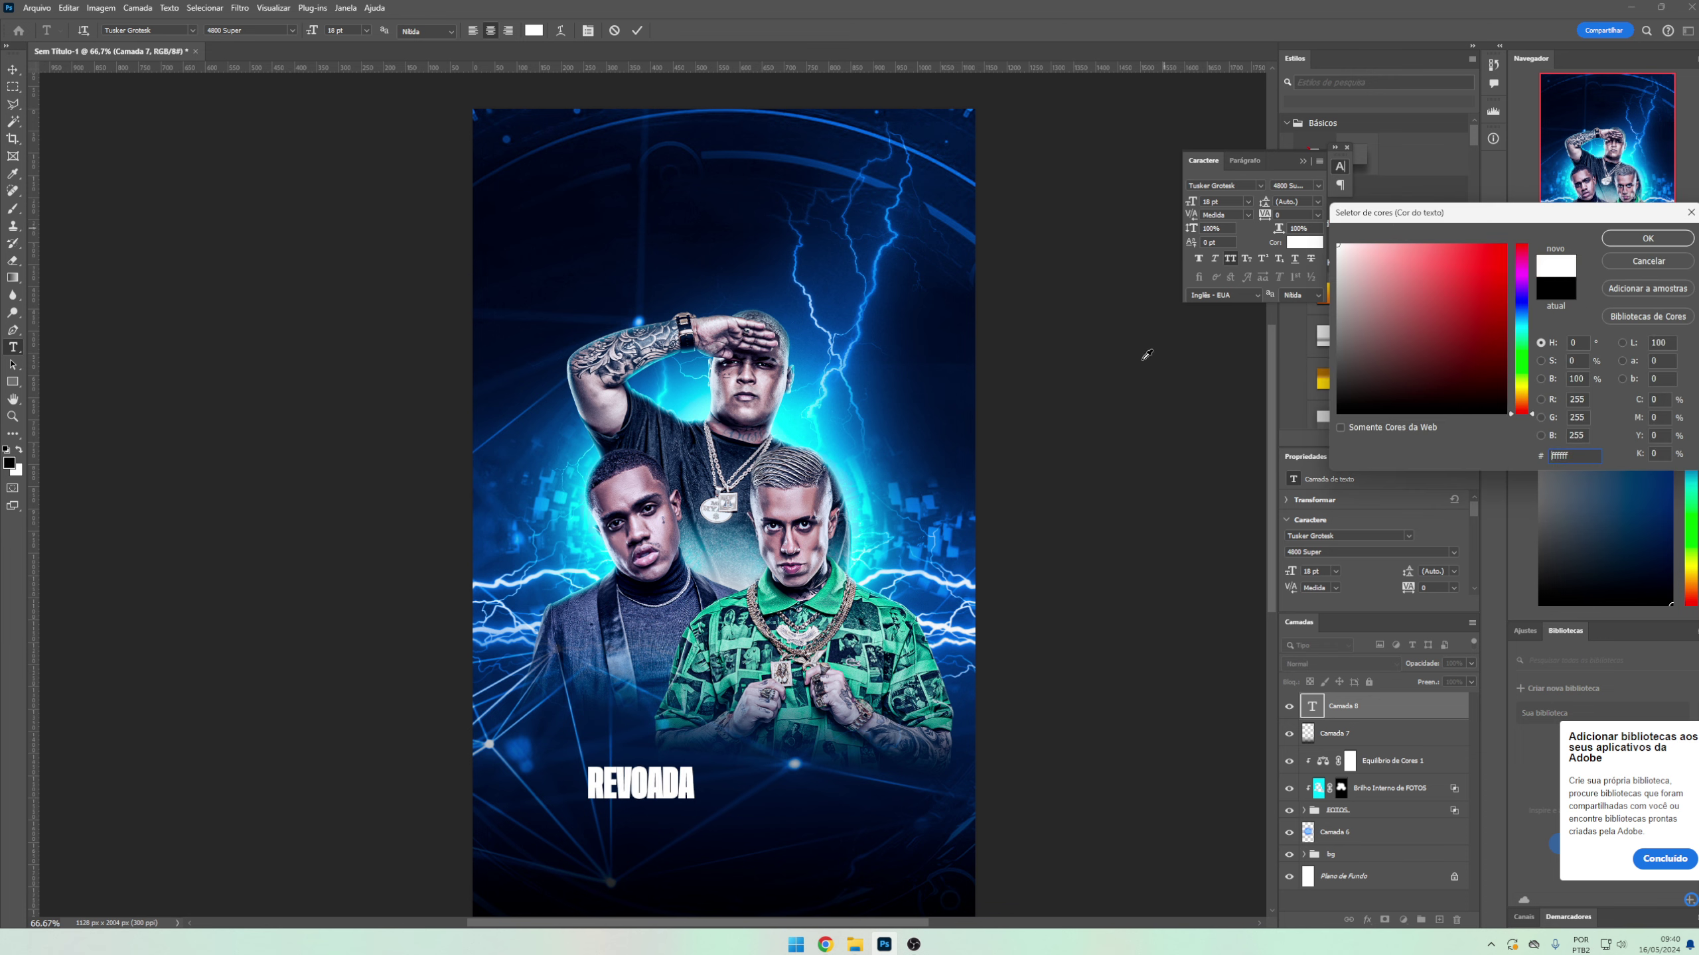
key(Return)
- Enlarge the REVOADA title, then undo a duplicate retyped as PARTY
drag(695, 786, 939, 787)
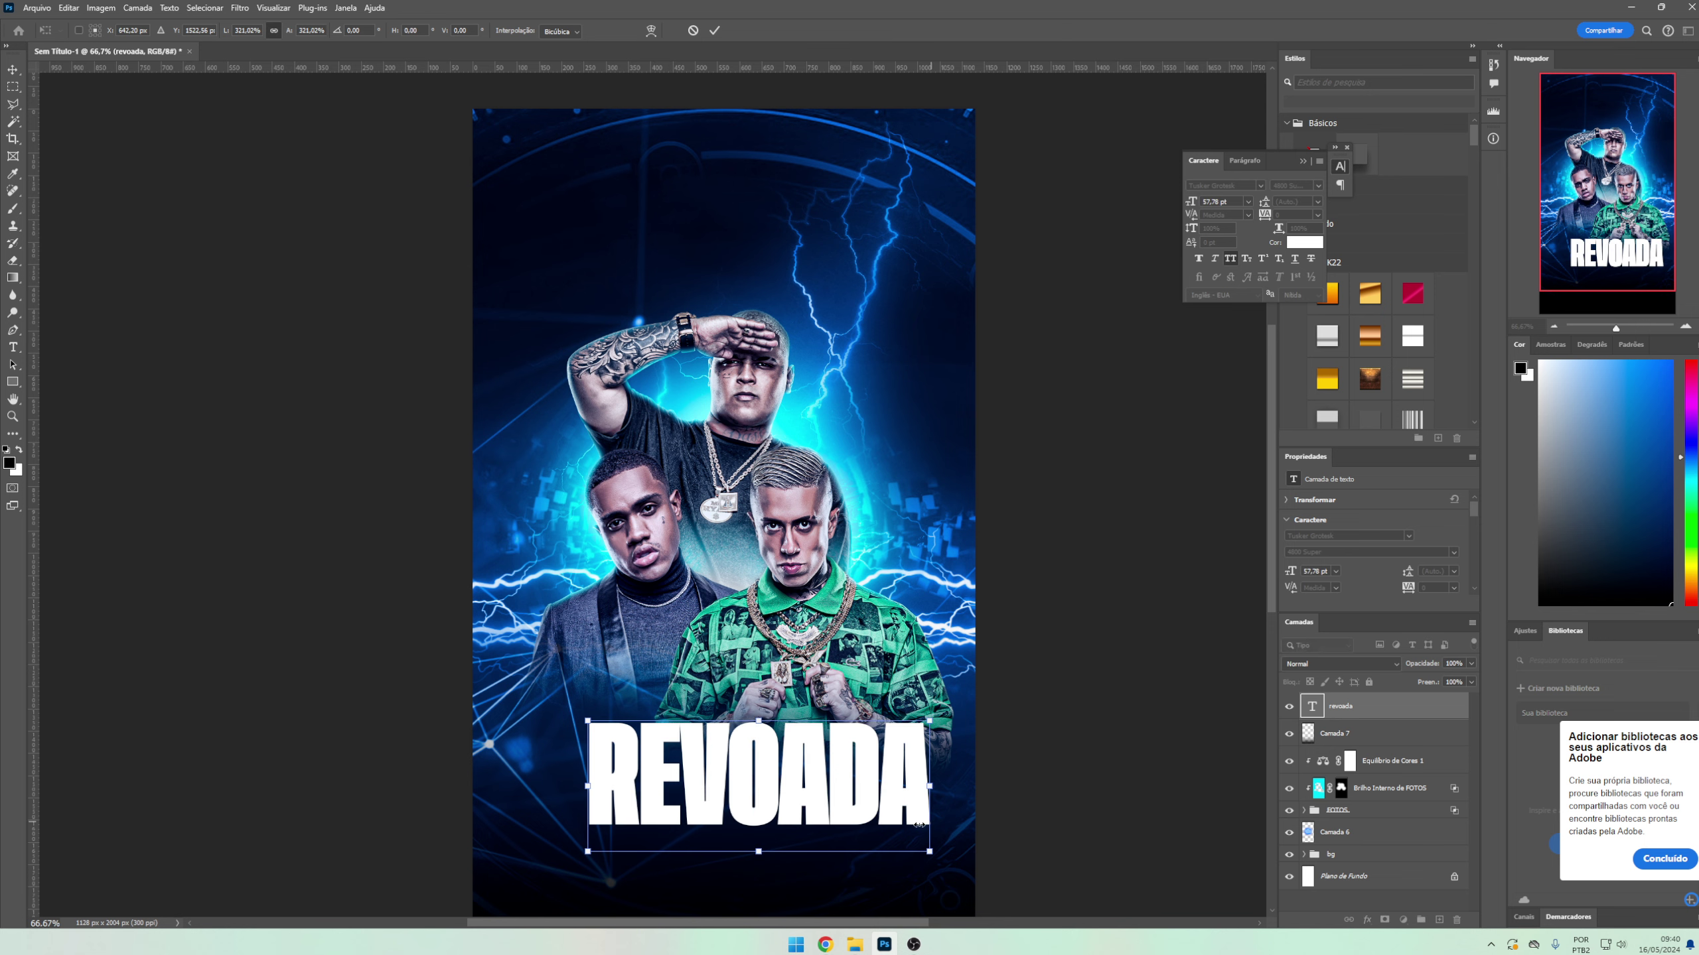
key(v)
scroll(824, 708, down, 1)
mouse_move(823, 708)
mouse_down()
mouse_move(846, 702)
mouse_move(840, 824)
mouse_up()
double_click(823, 760)
text(P)
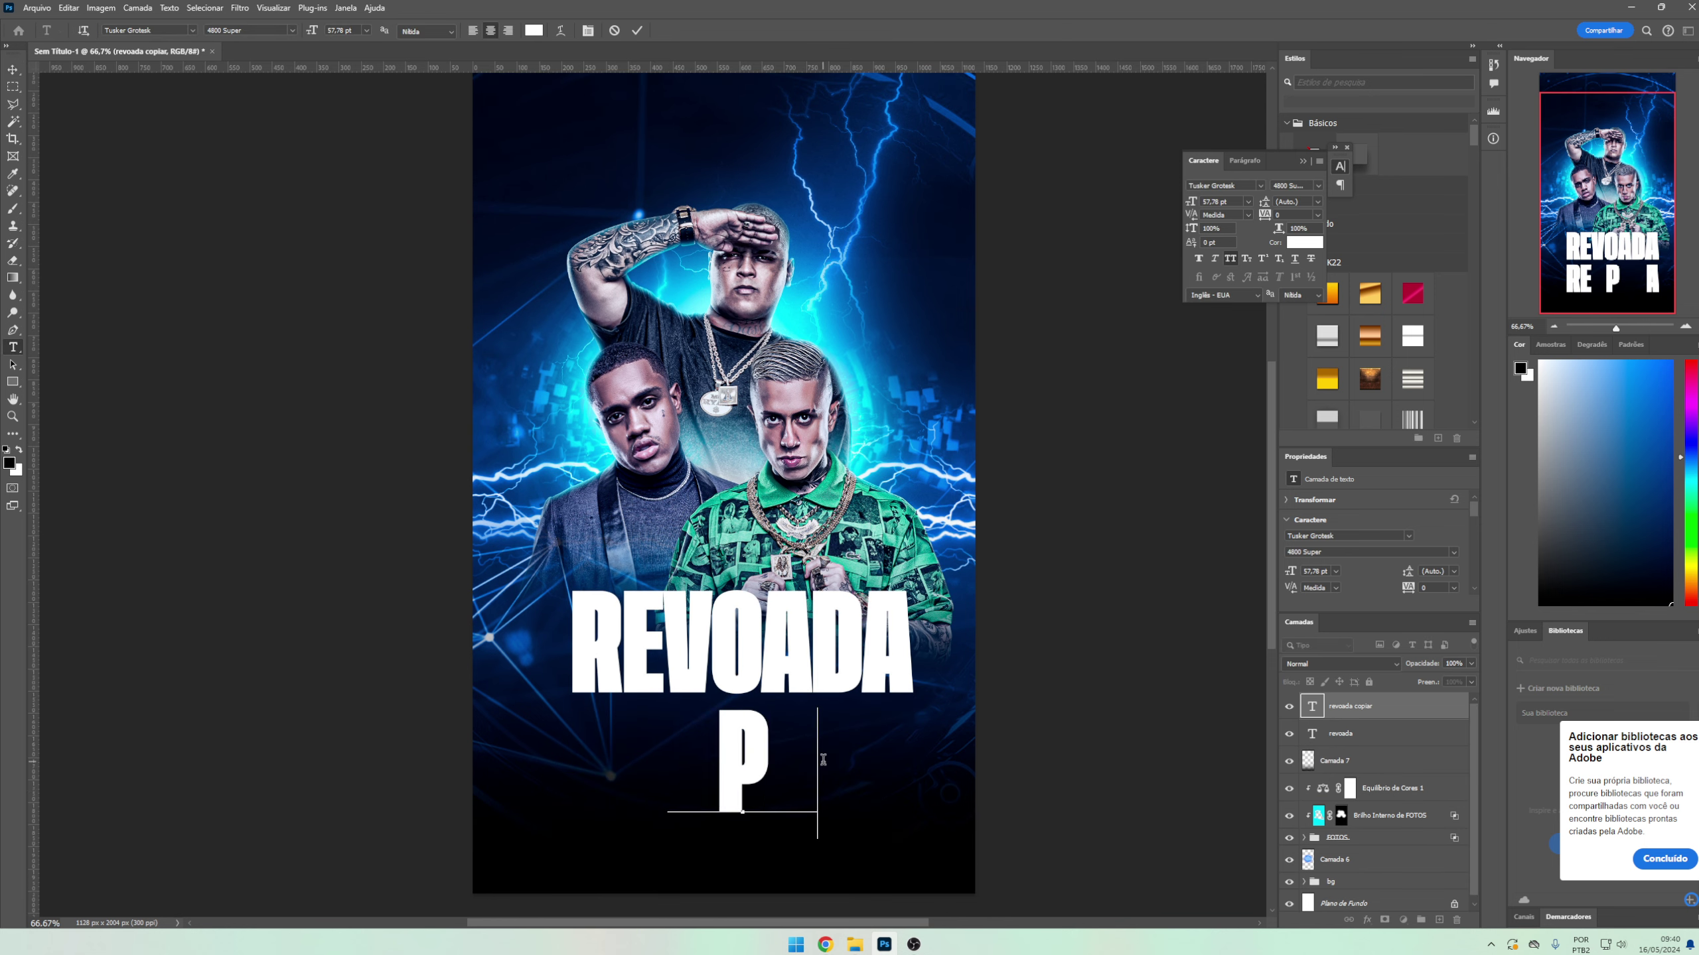
text(ARTY)
click(1424, 744)
key(ctrl+z)
key(ctrl+z)
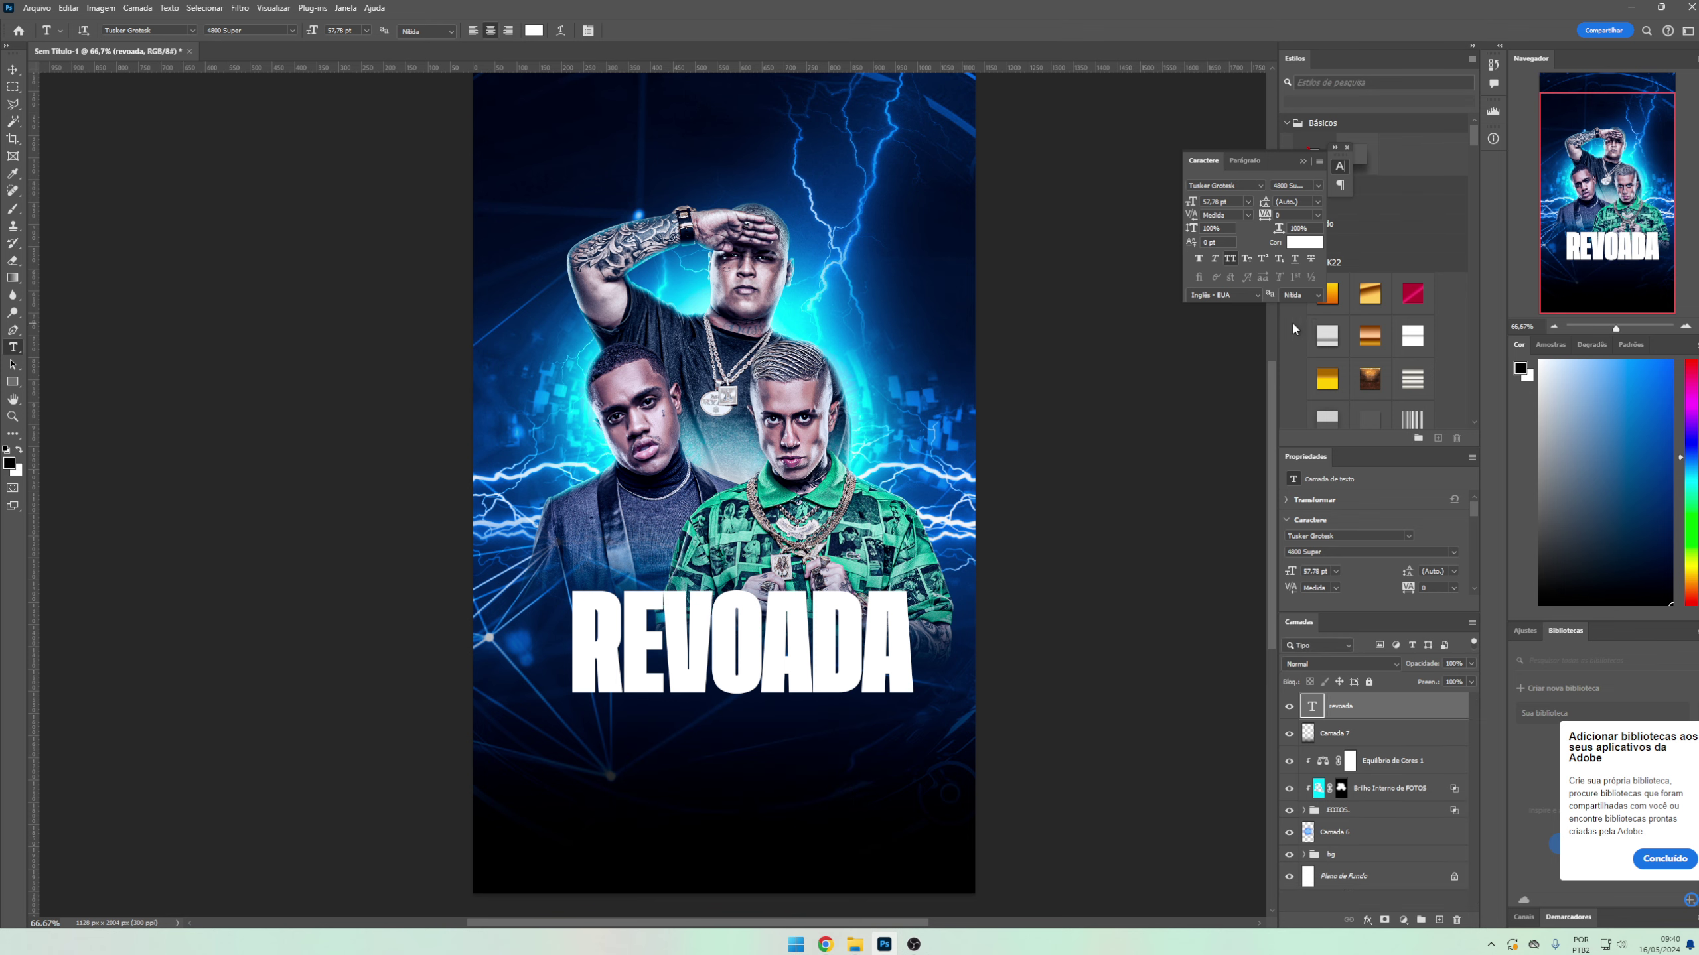
- Preview fonts such as Best School, Beyonders and Blackmoon Quest on the REVOADA title
click(1260, 185)
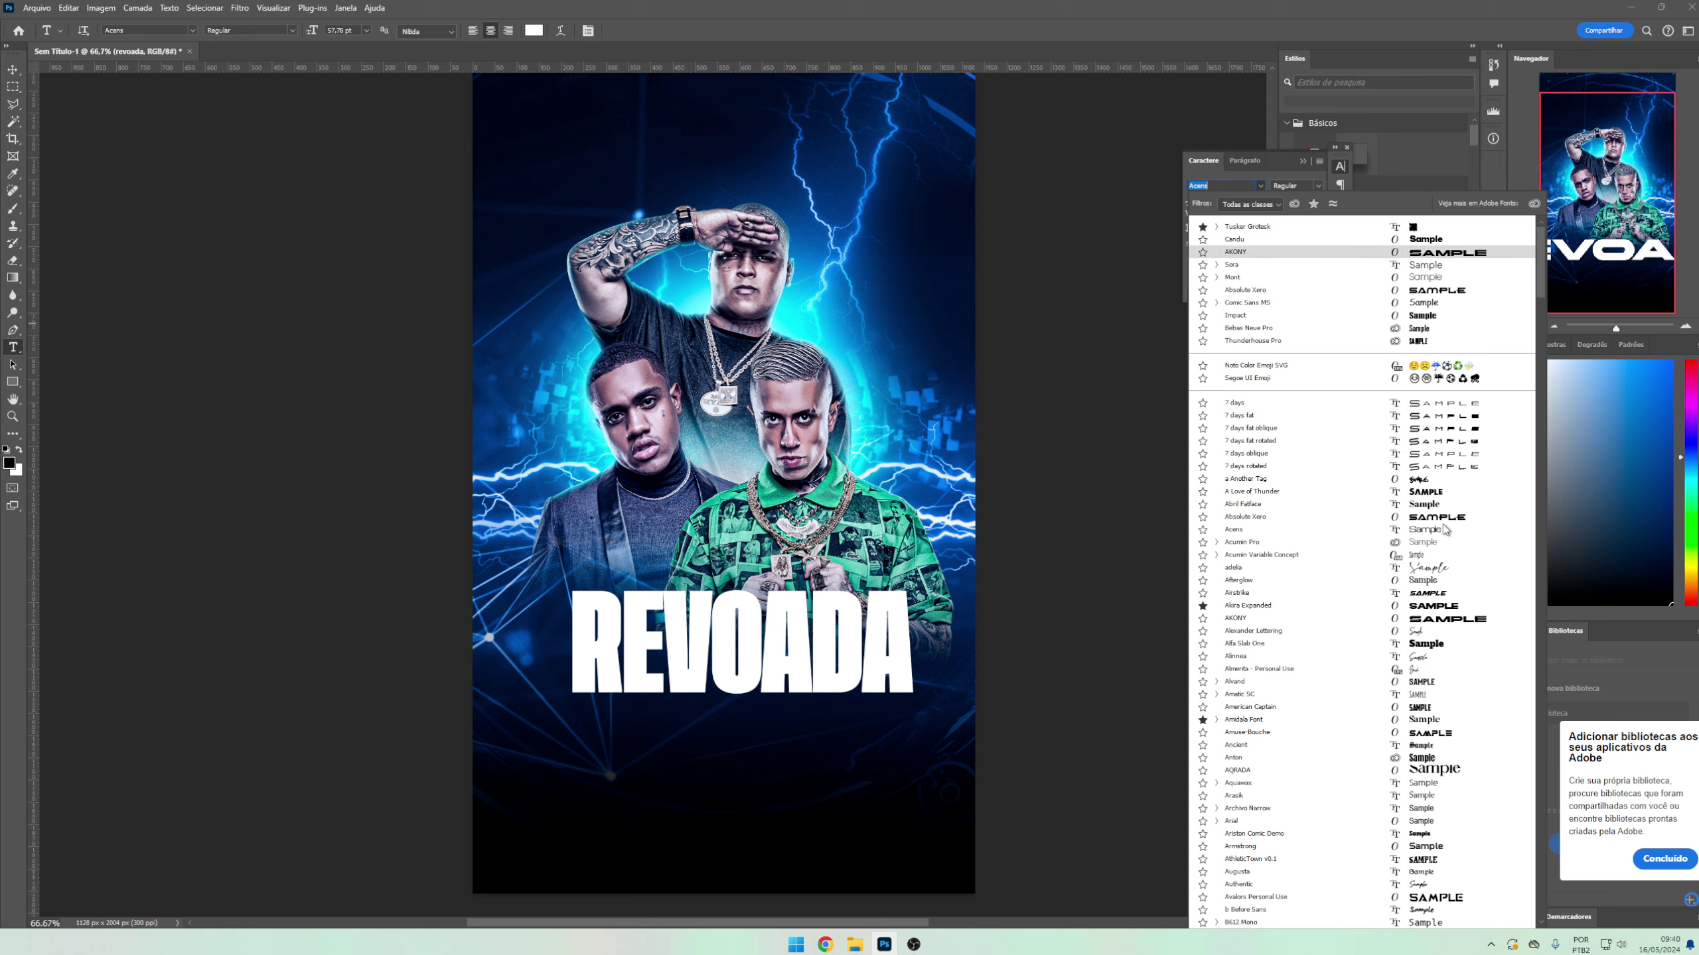
scroll(1459, 522, down, 3)
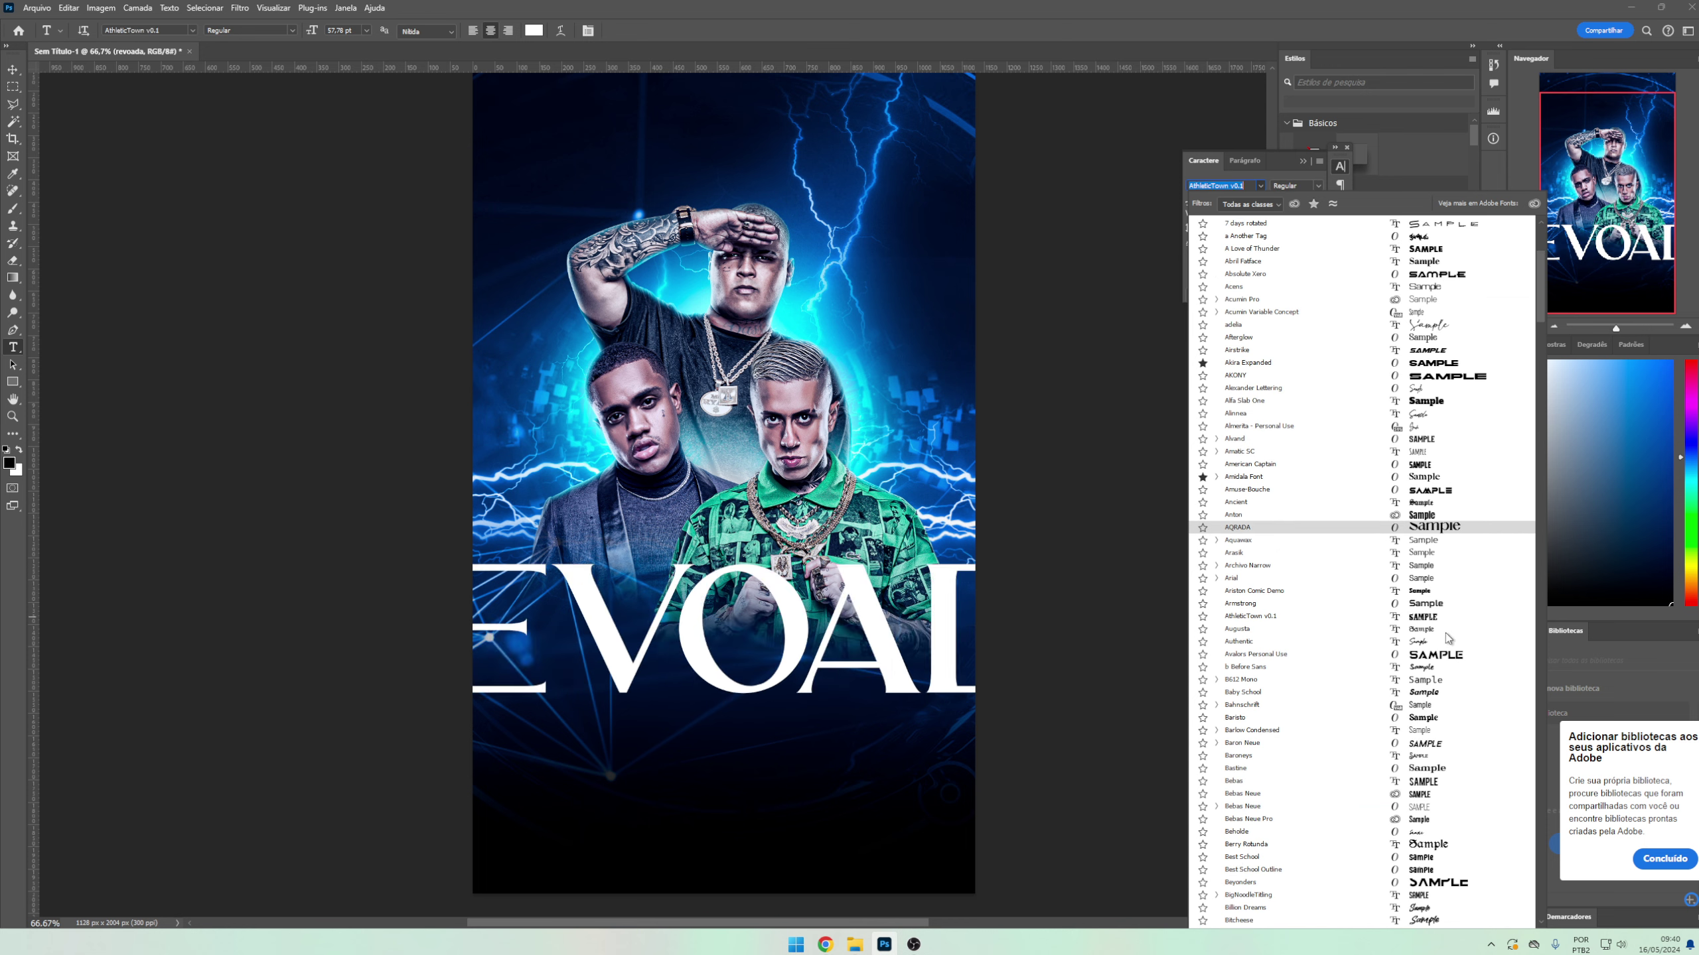
scroll(1454, 662, down, 3)
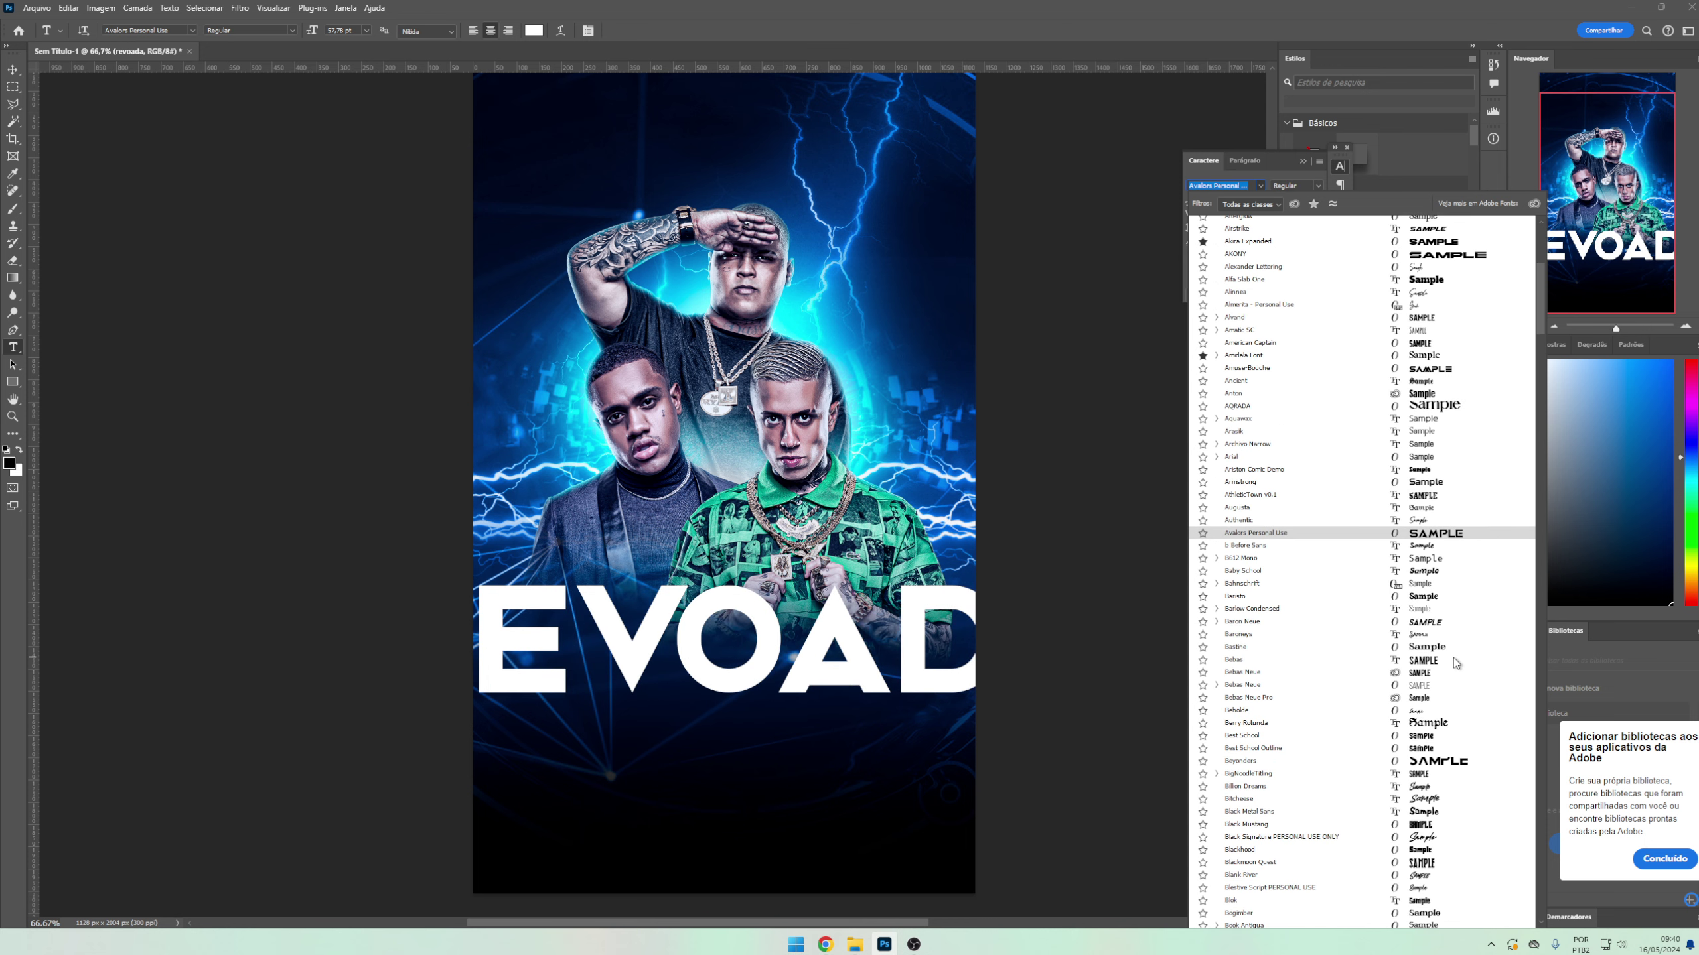
key(Down)
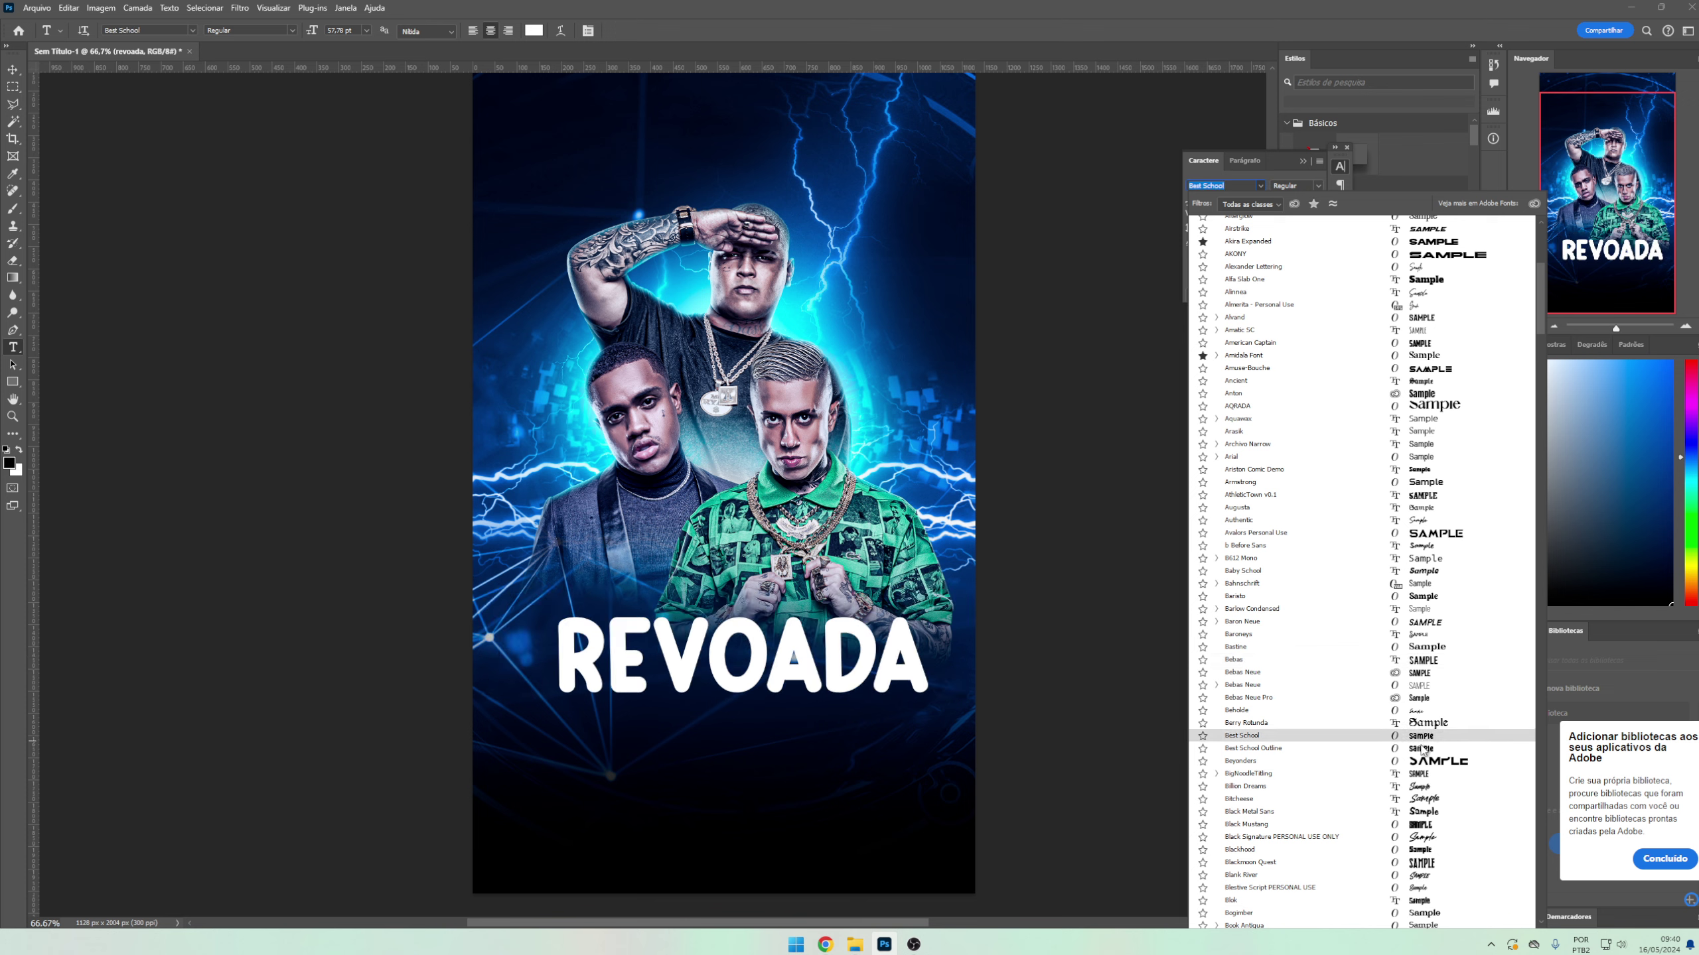
key(Down)
key(Down)
scroll(1422, 756, down, 3)
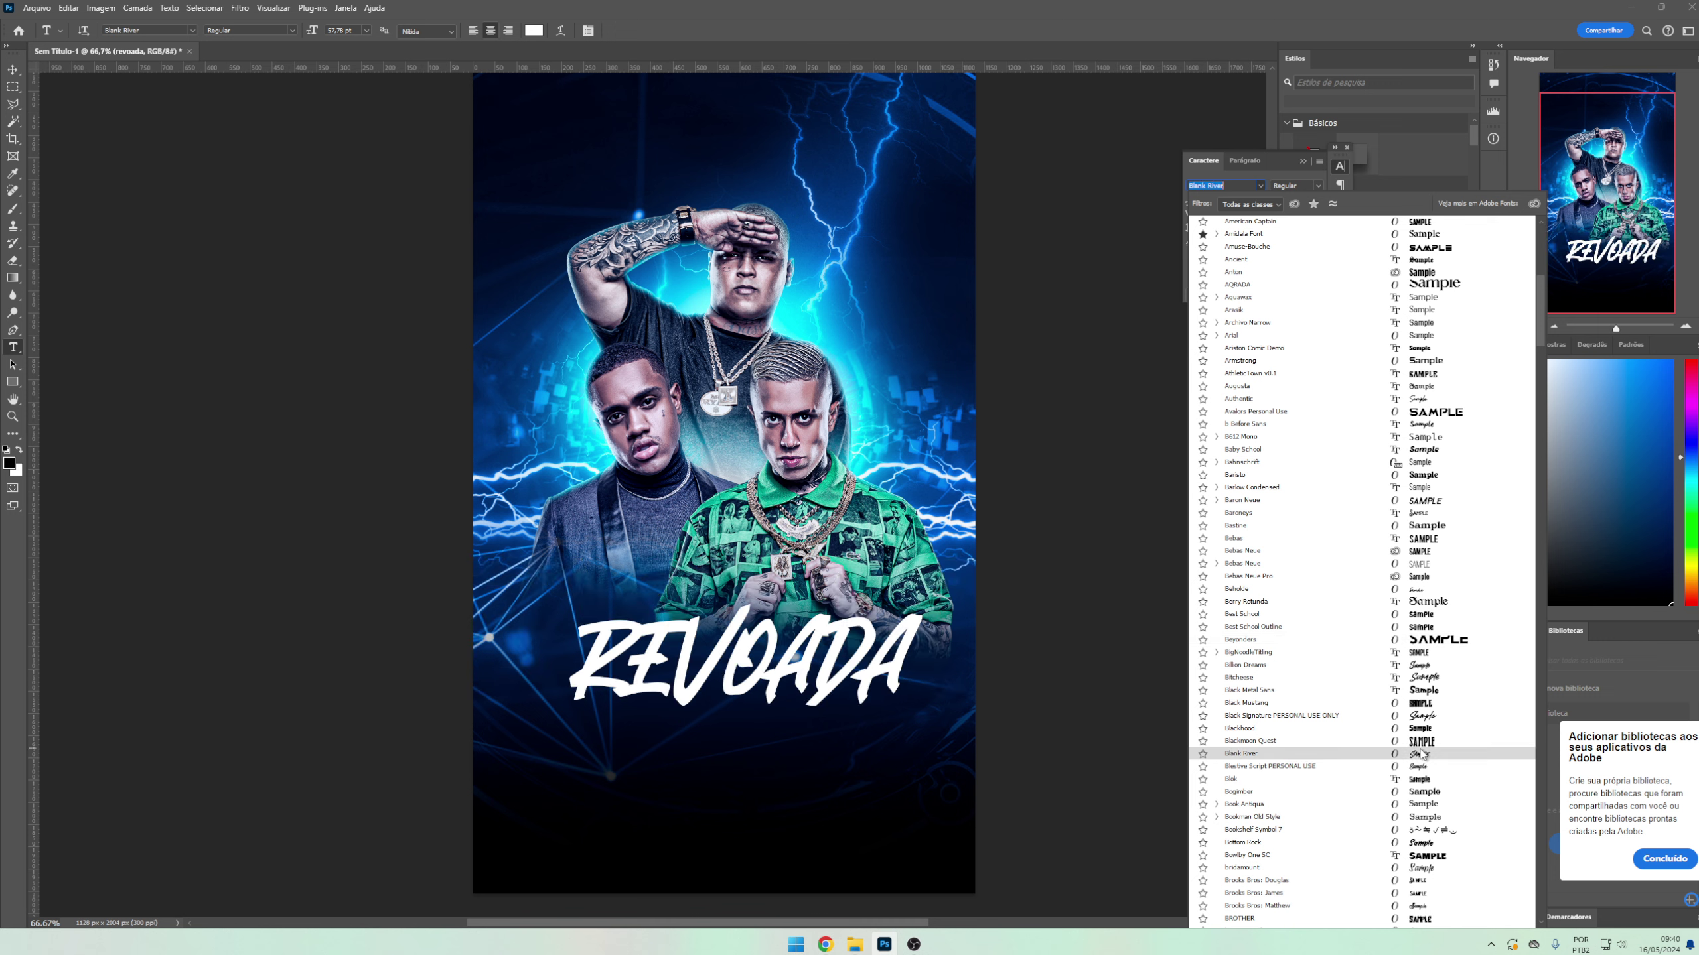
key(Up)
key(Up)
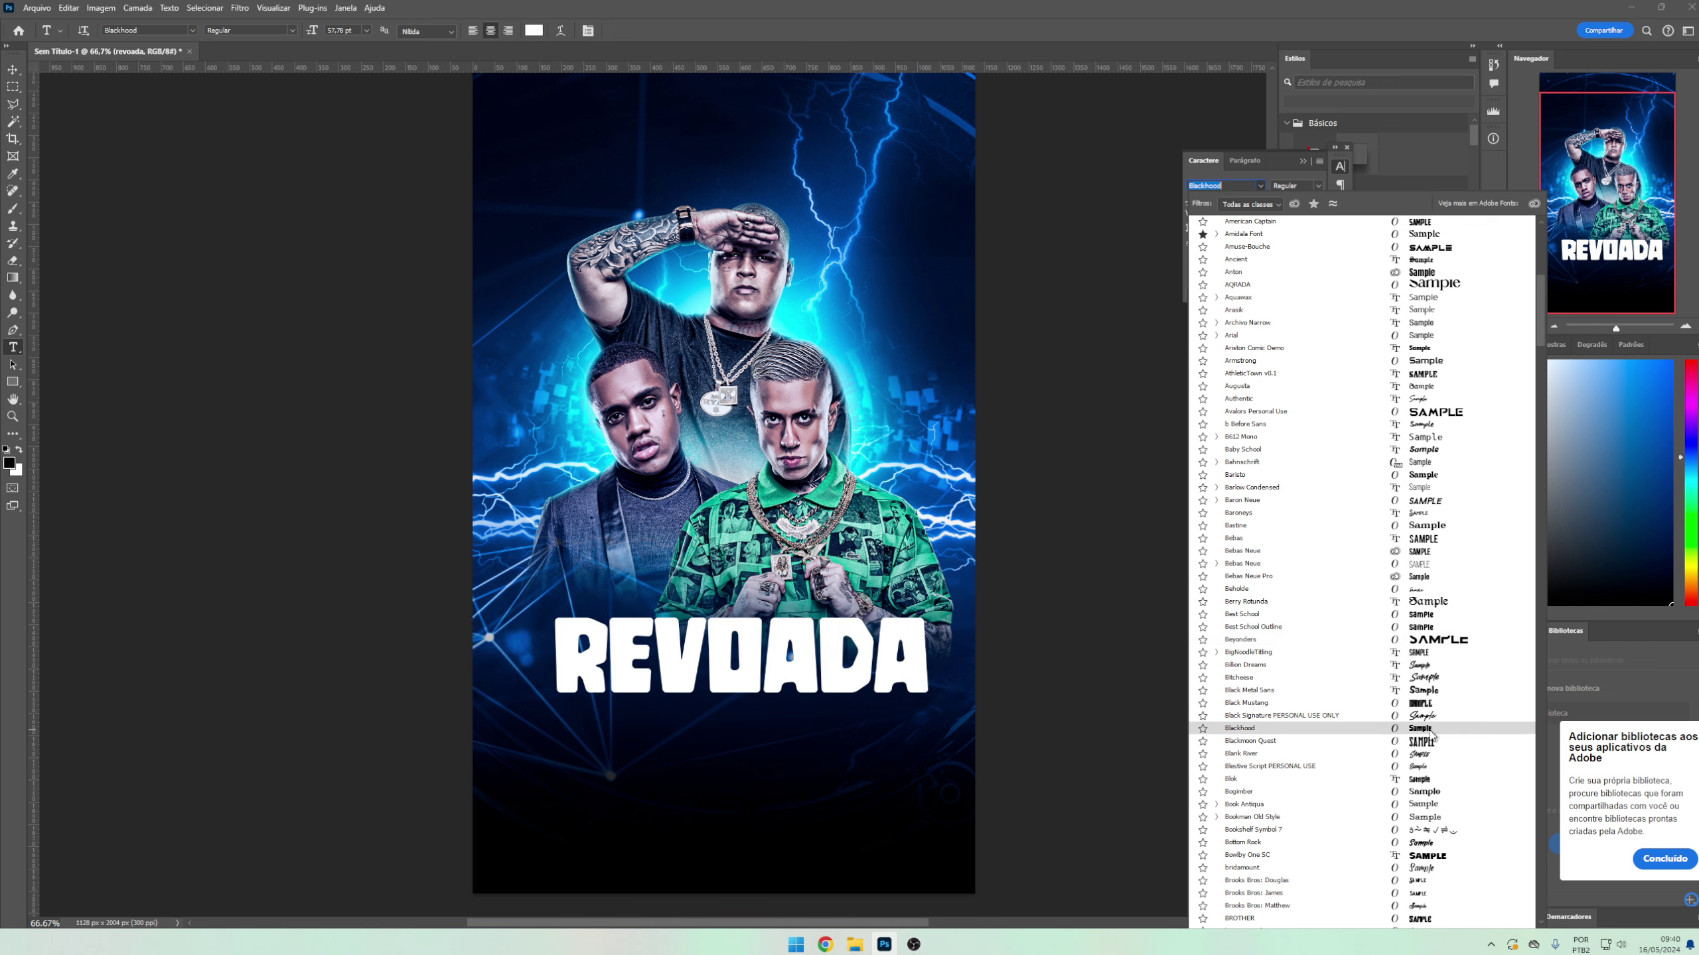
- Apply the Current font to REVOADA and tighten its tracking to -100
scroll(1430, 837, down, 3)
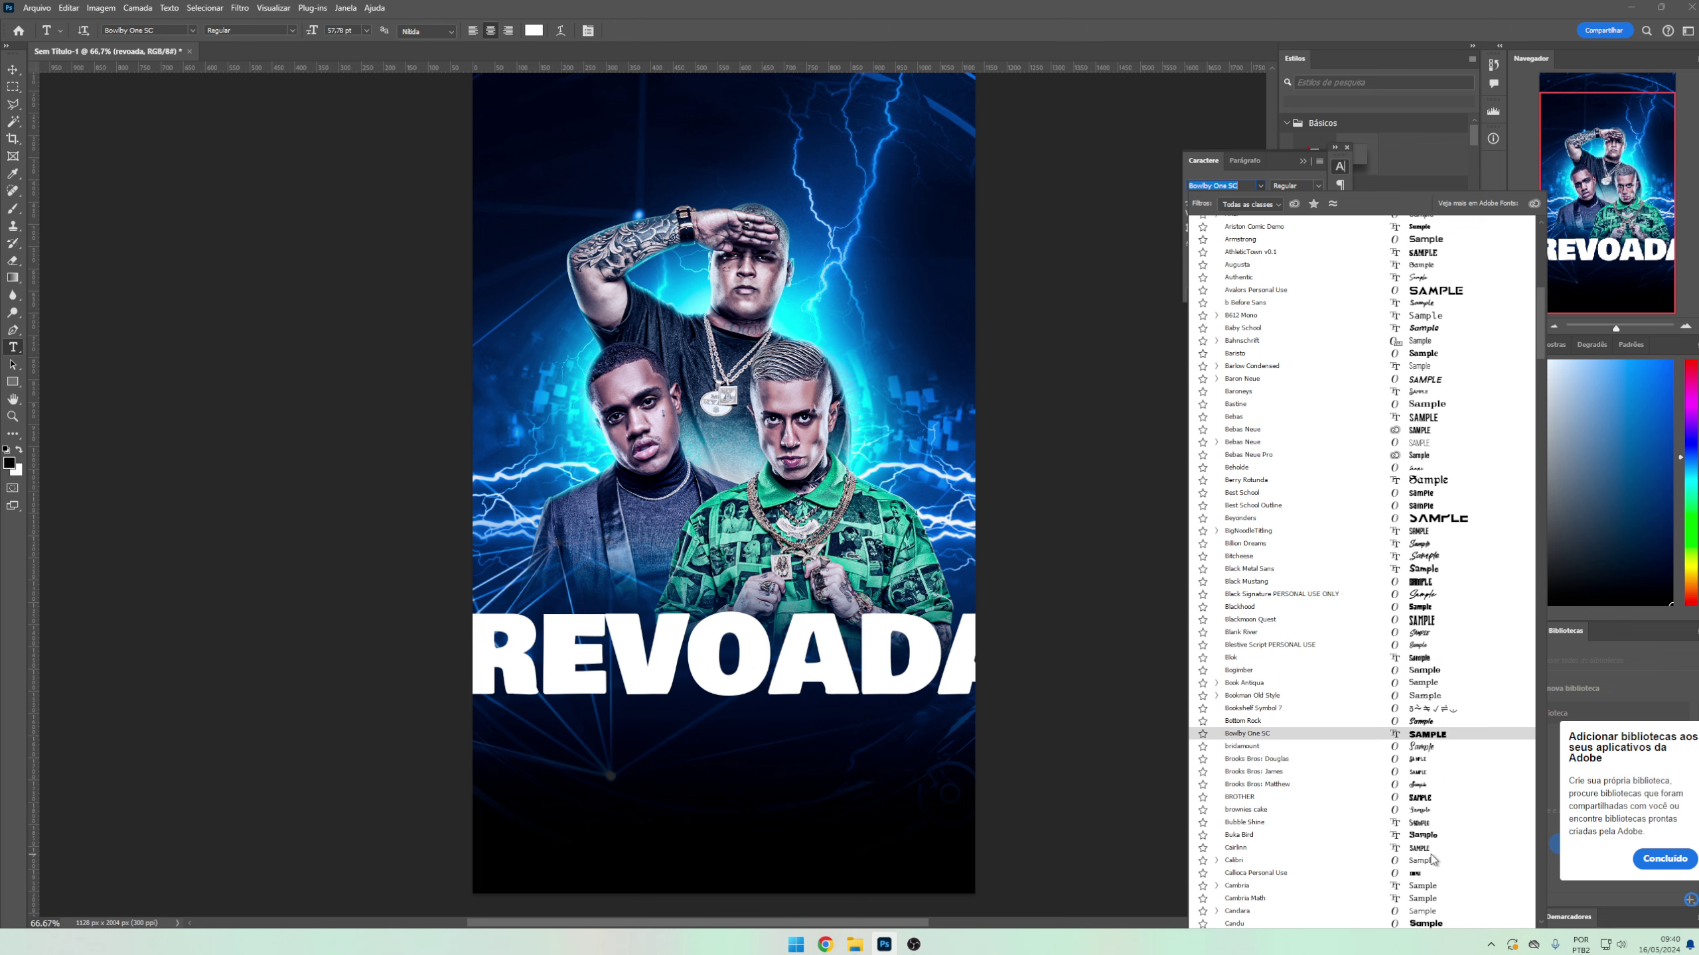
scroll(1431, 844, down, 3)
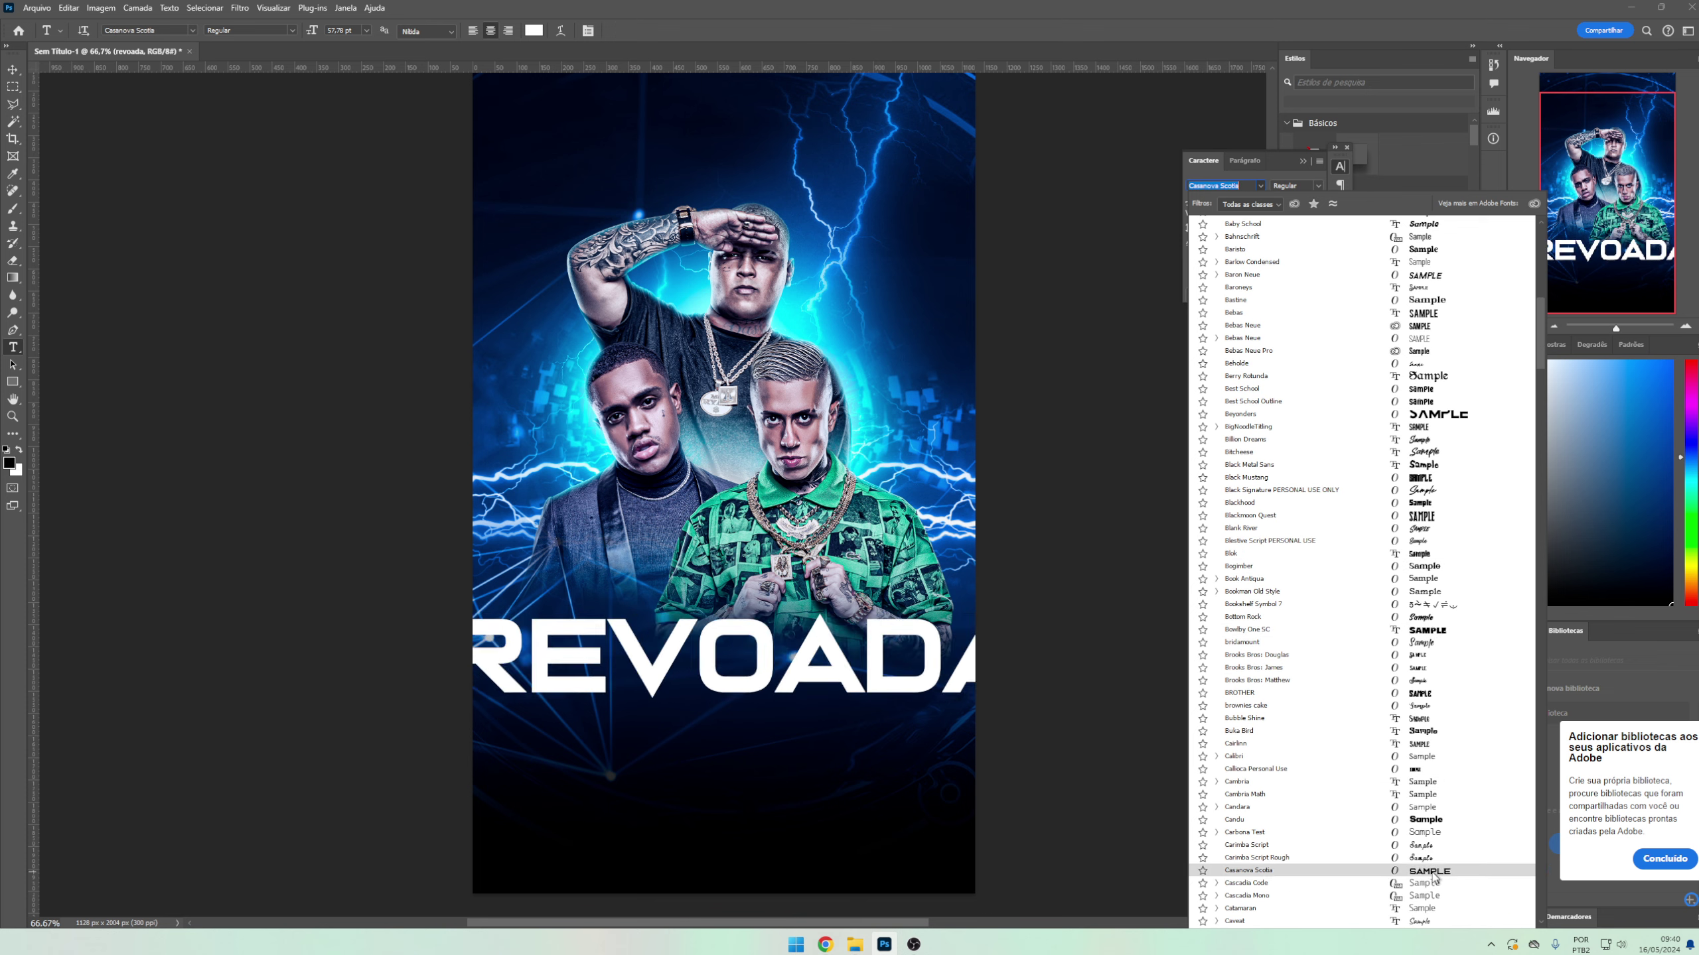
scroll(1434, 866, down, 2)
scroll(1436, 872, down, 2)
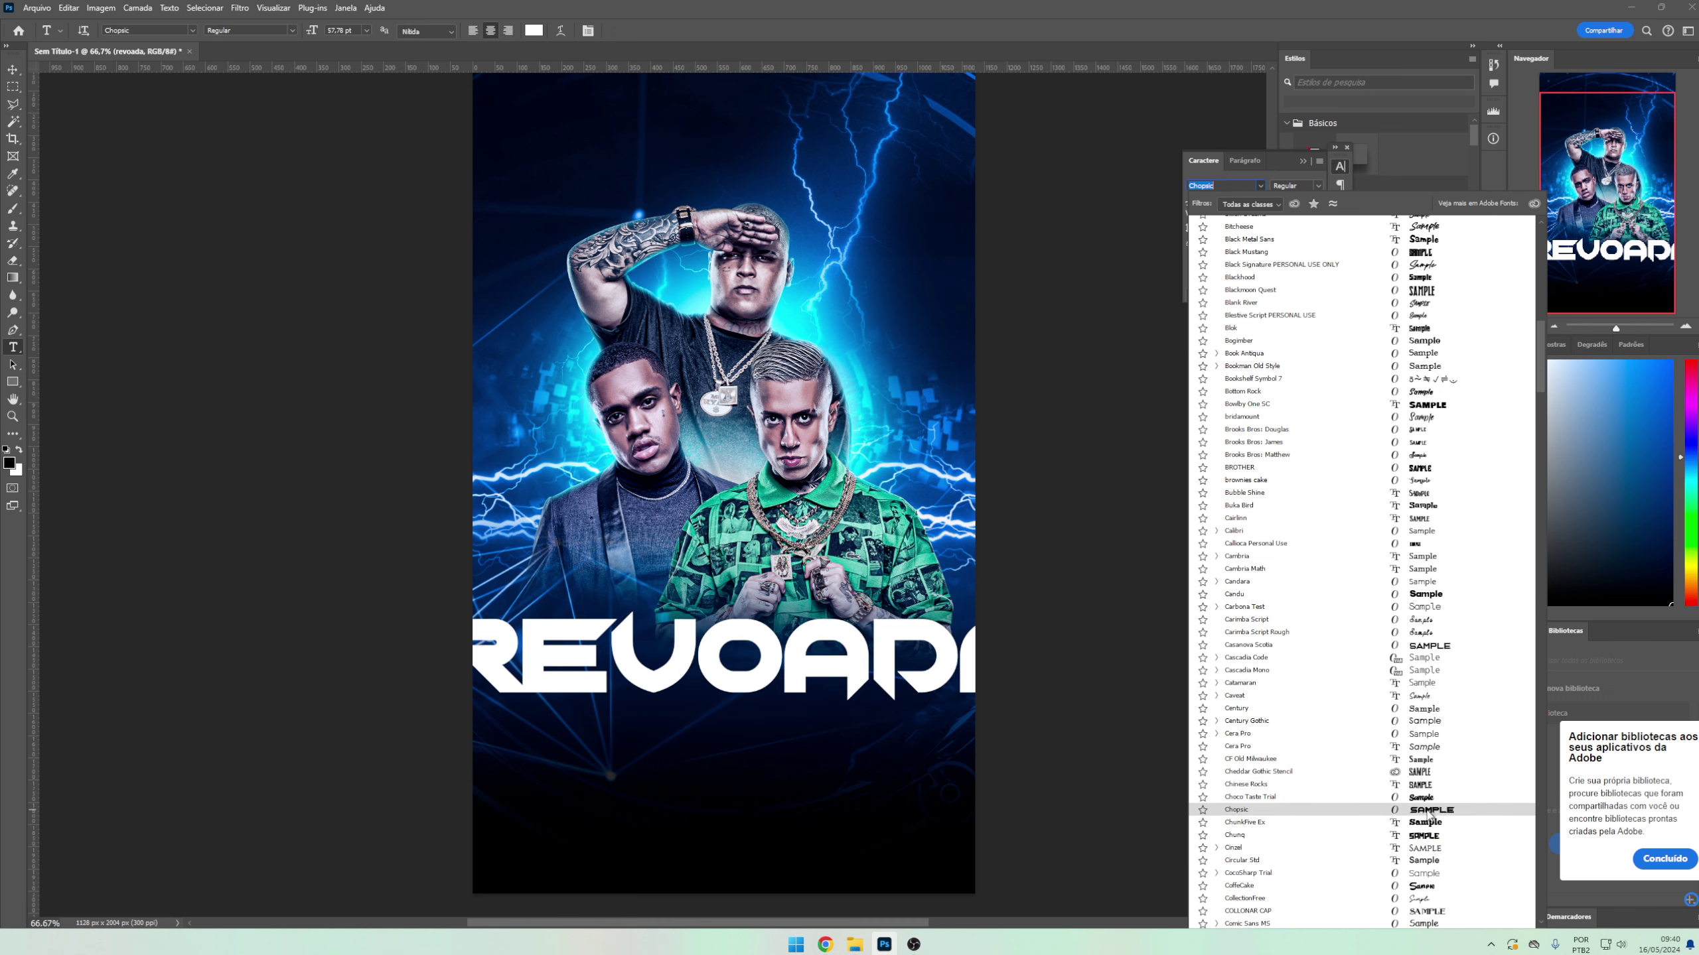
key(Up)
key(Up)
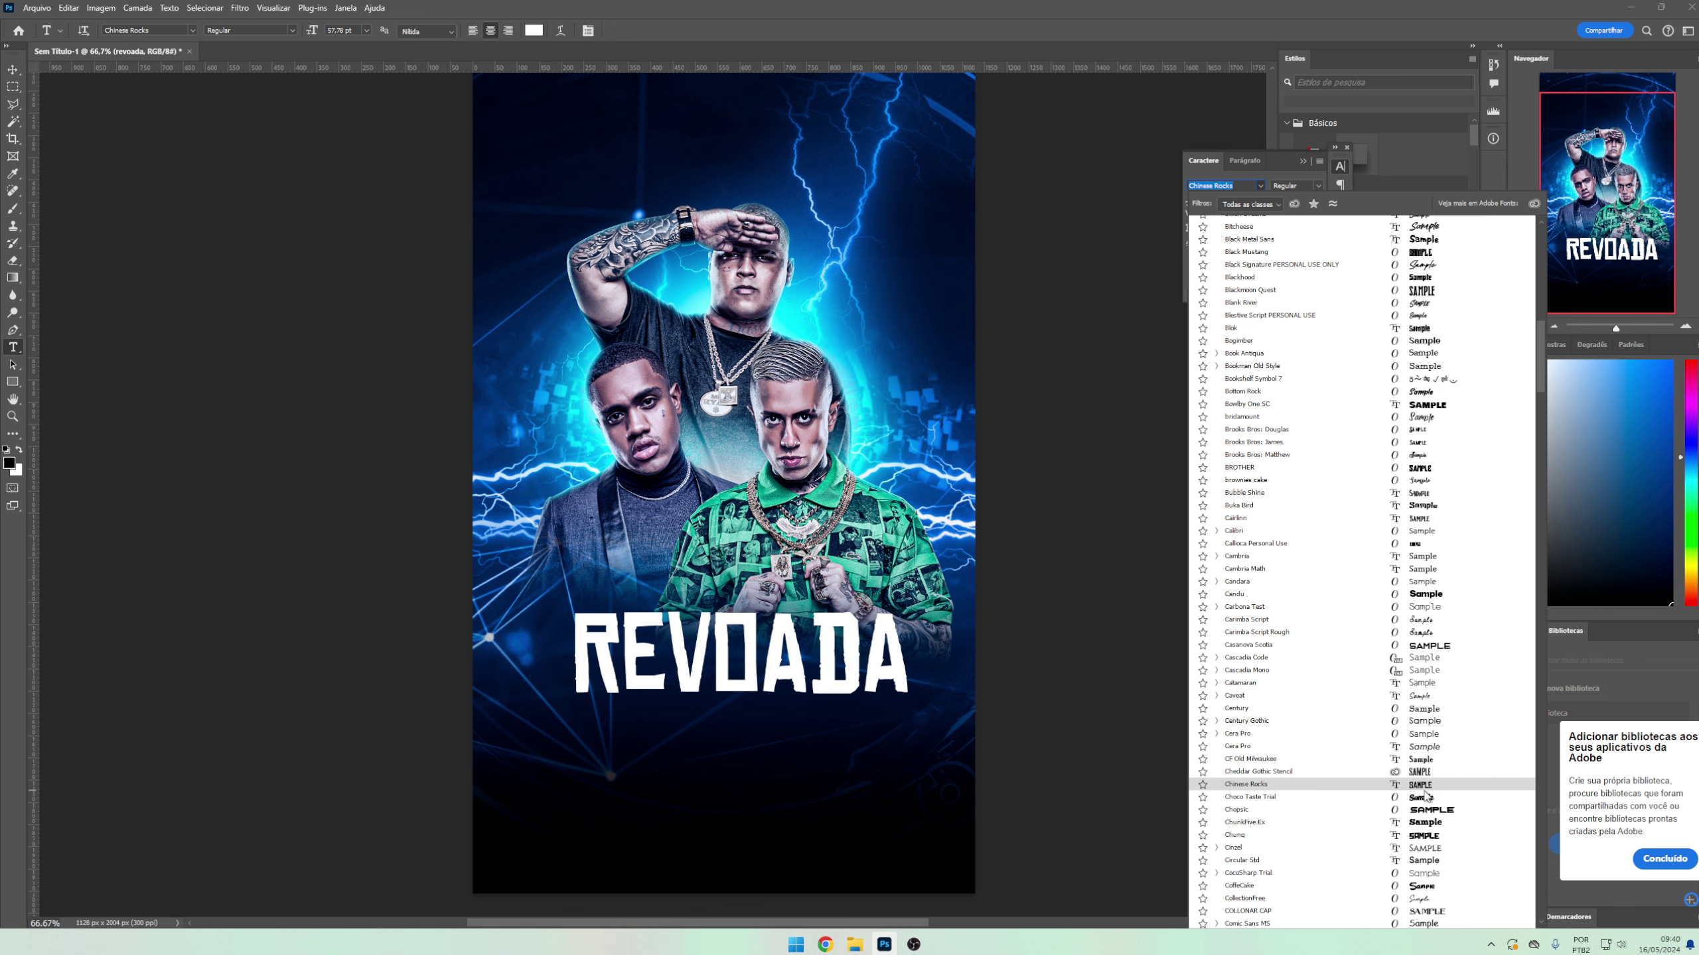
scroll(1425, 794, down, 3)
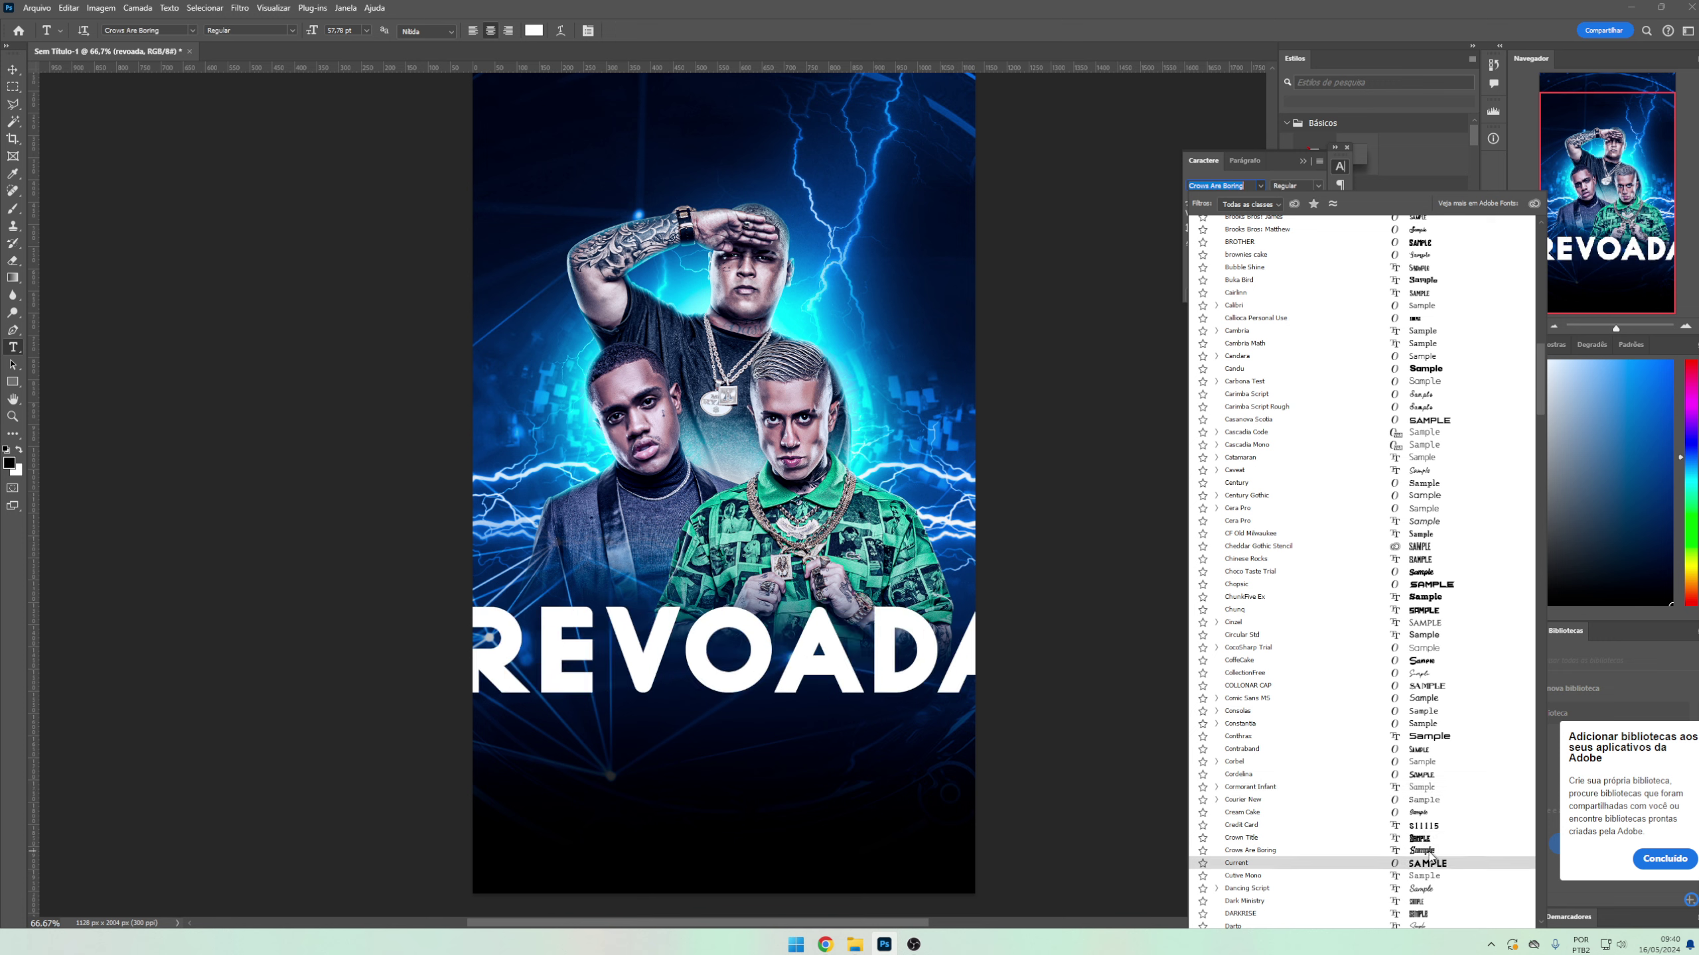
scroll(1431, 868, down, 3)
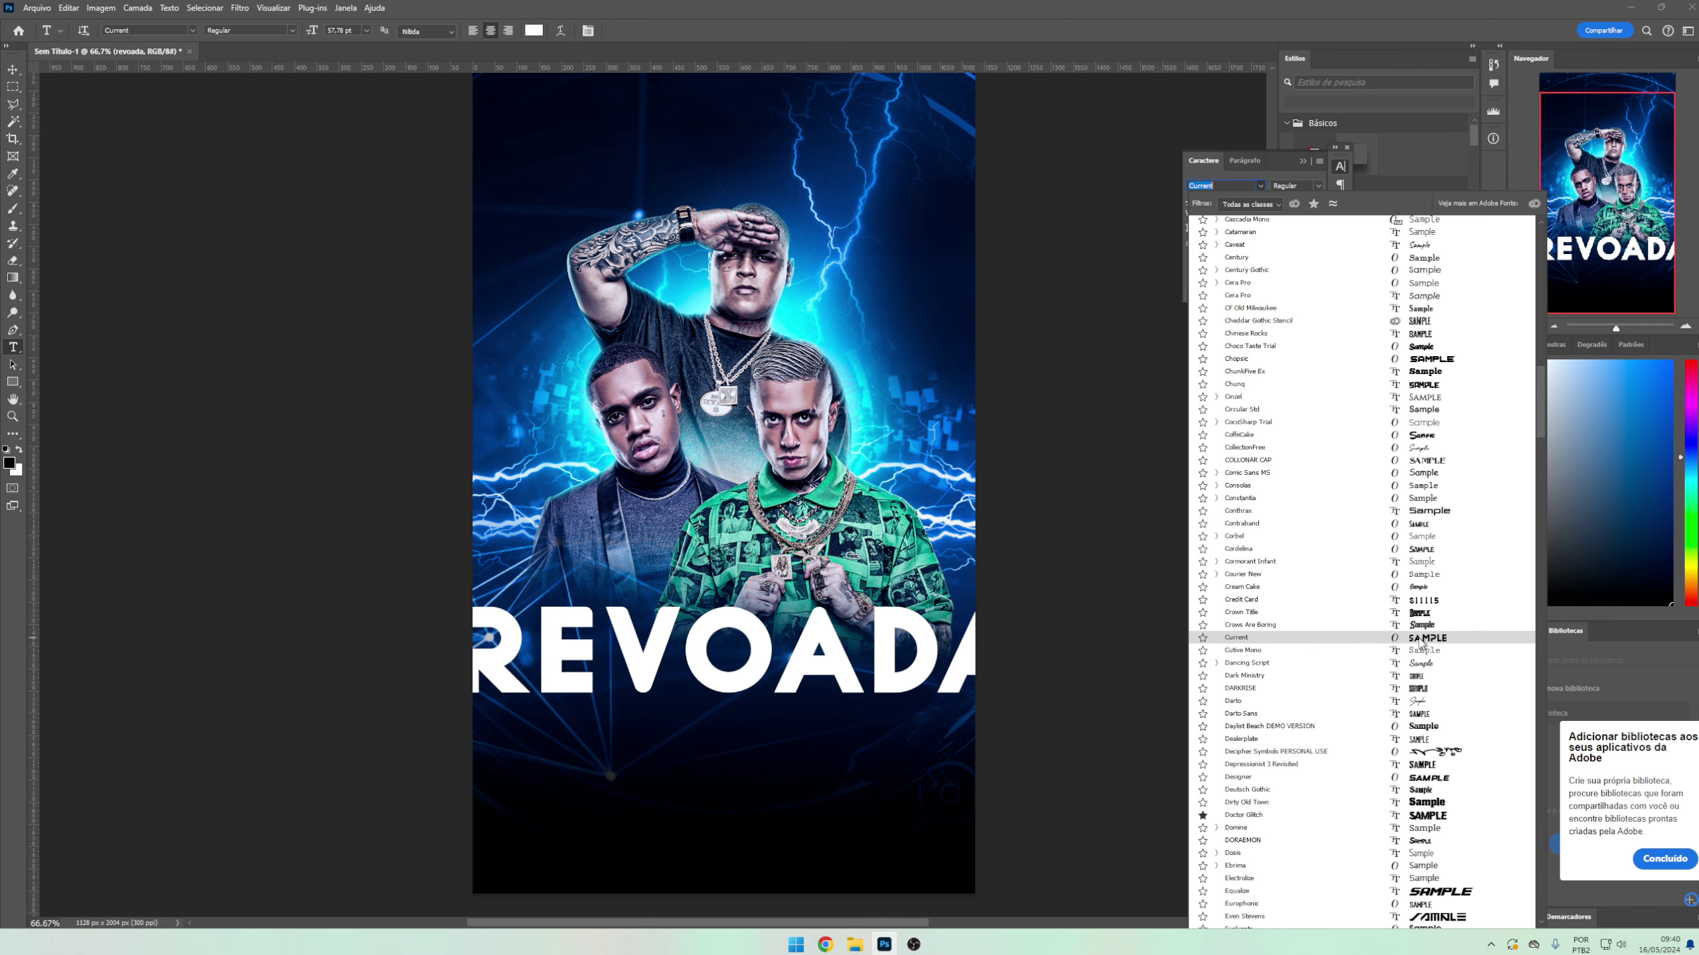
click(1408, 638)
key(Return)
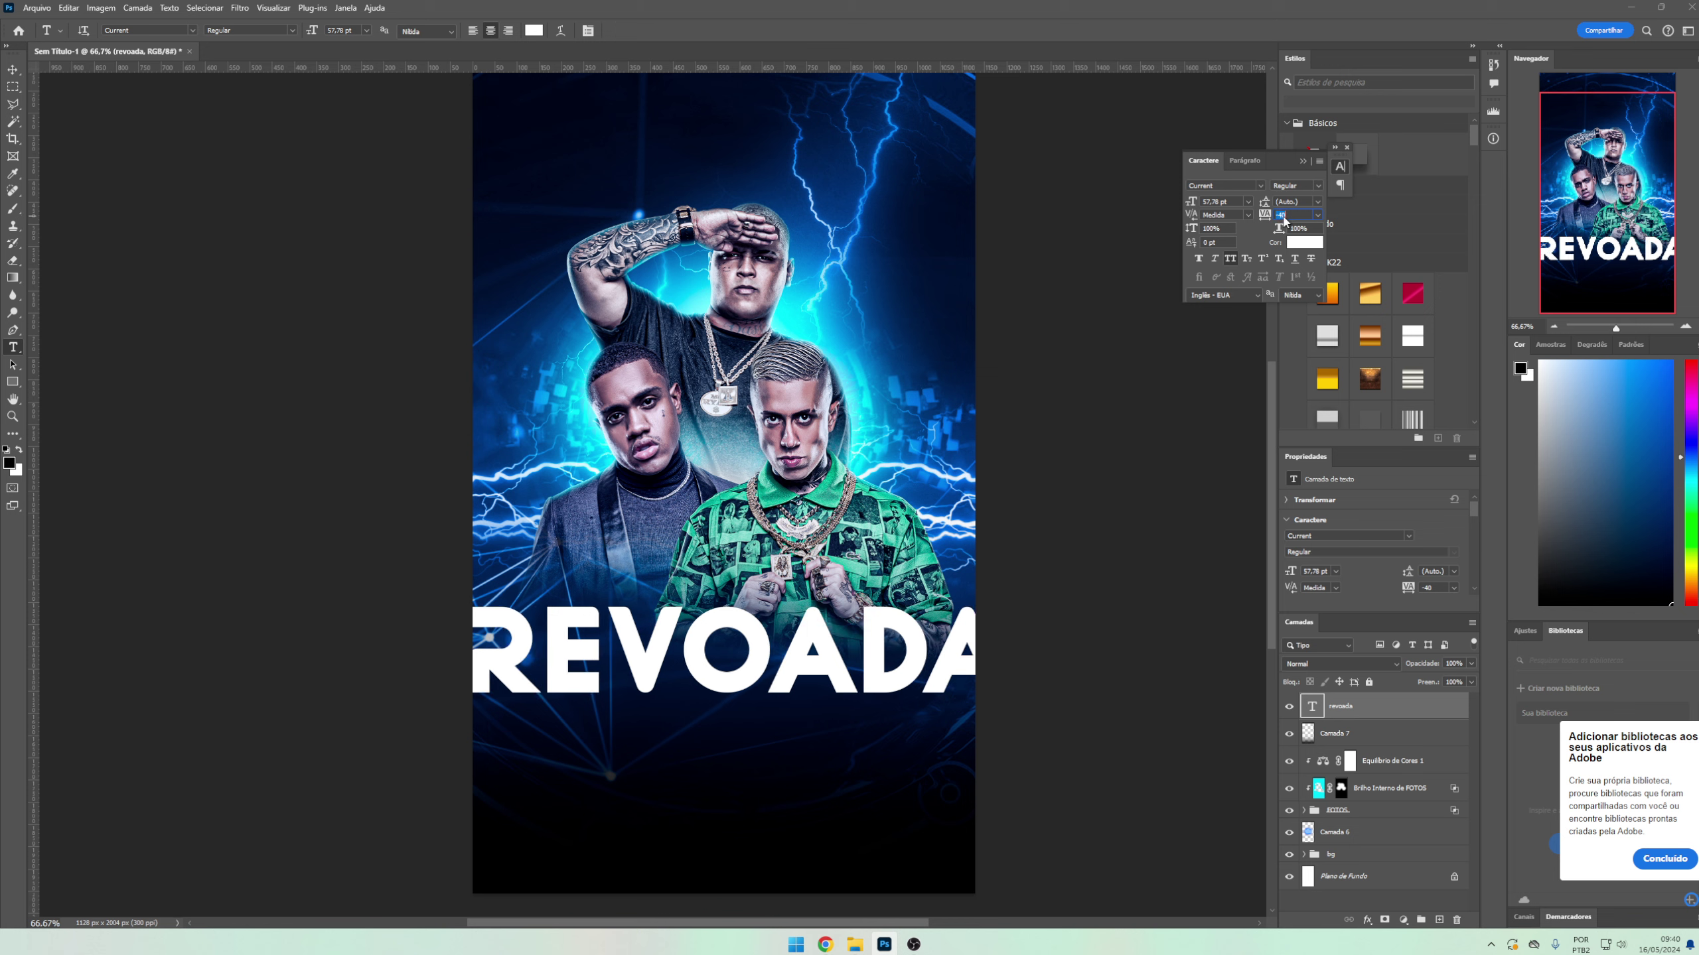
scroll(1284, 215, down, 1)
scroll(1284, 215, down, 1)
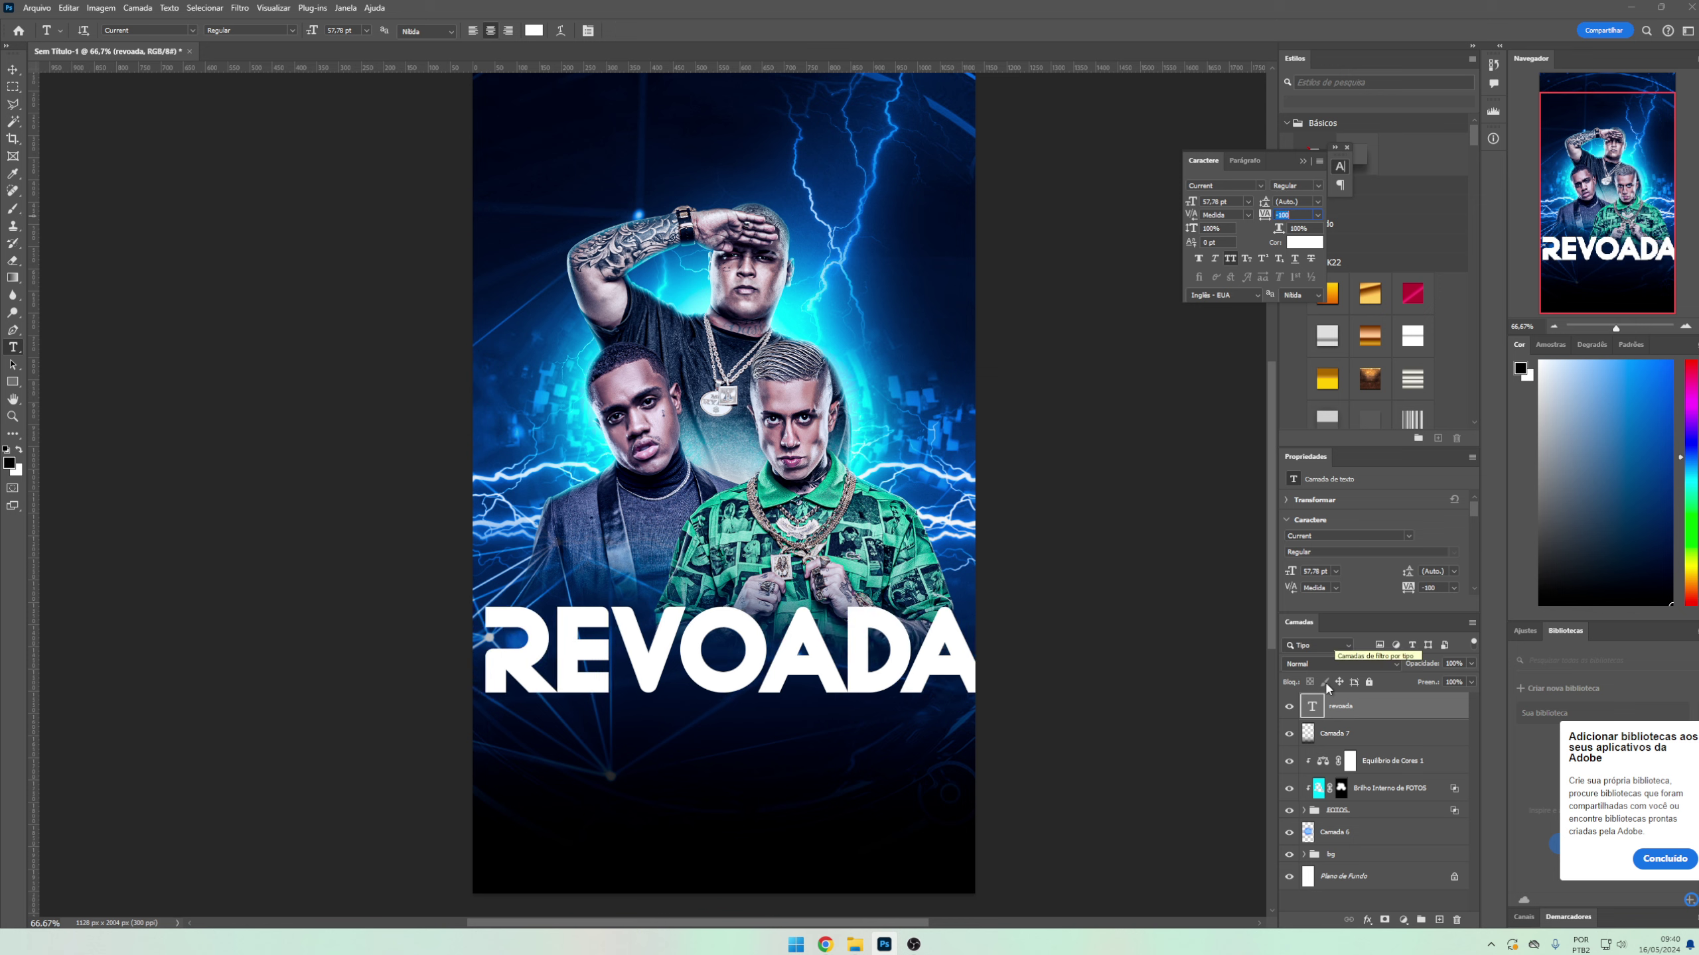
- Scale REVOADA down and add a duplicate below it reading 'PARTY'
key(ctrl+t)
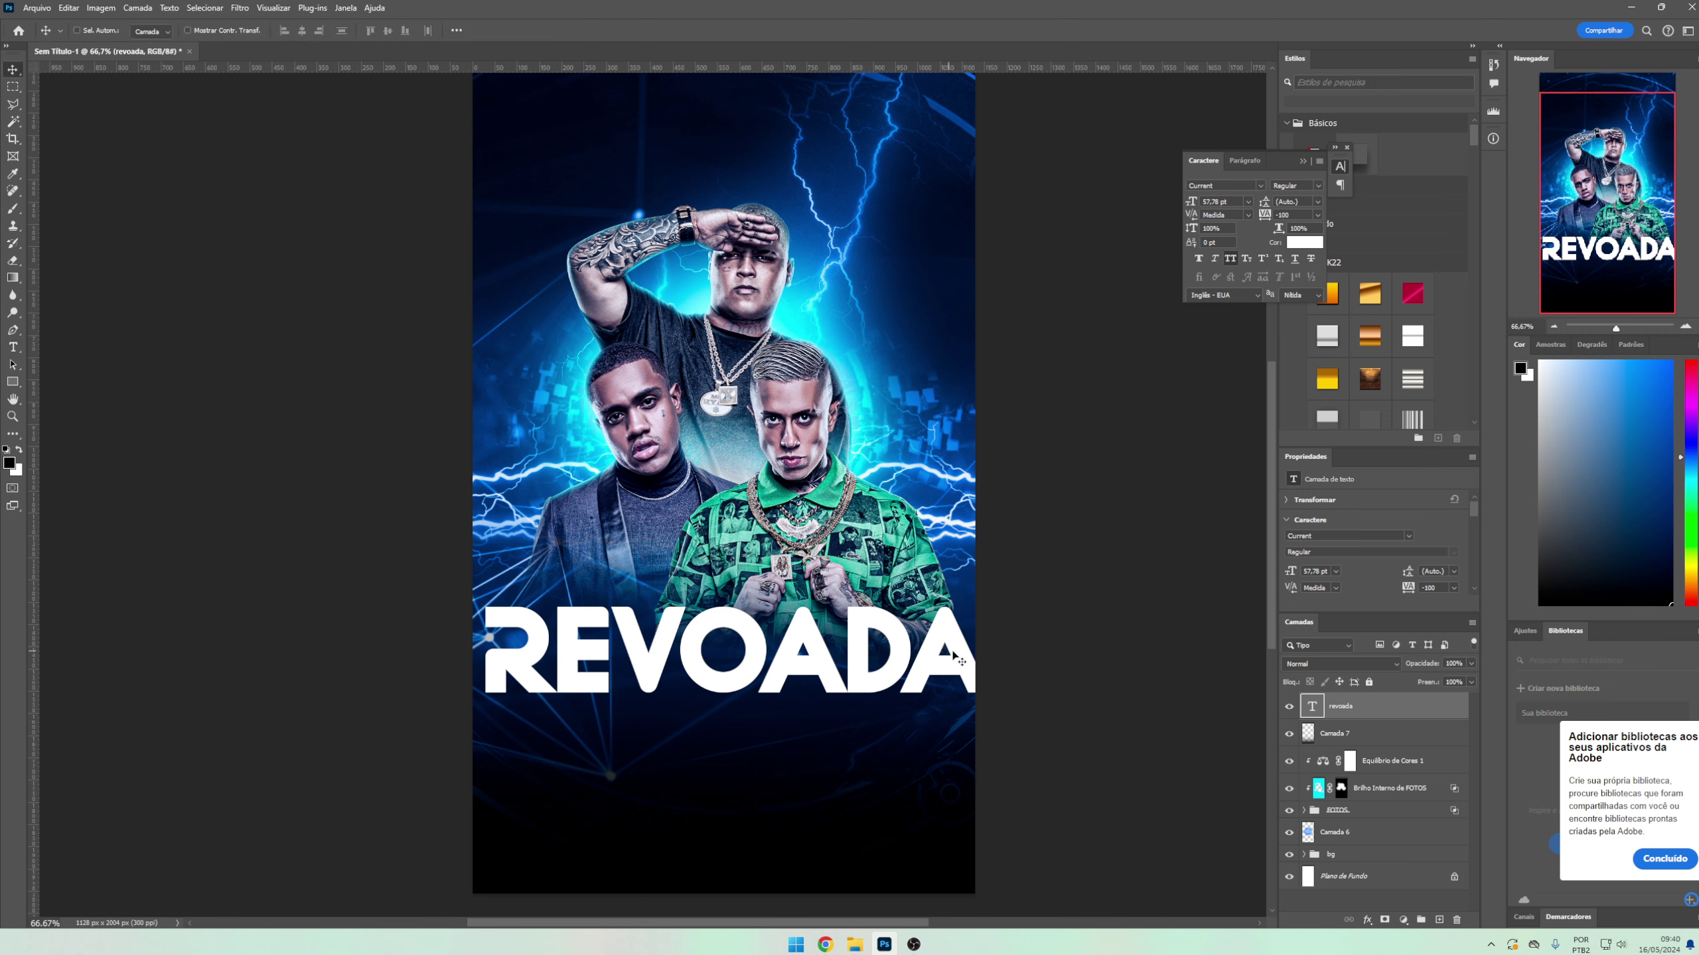
drag(980, 657, 853, 658)
key(Return)
mouse_move(669, 652)
mouse_down()
mouse_move(766, 619)
mouse_move(729, 689)
mouse_up()
double_click(824, 702)
text(F)
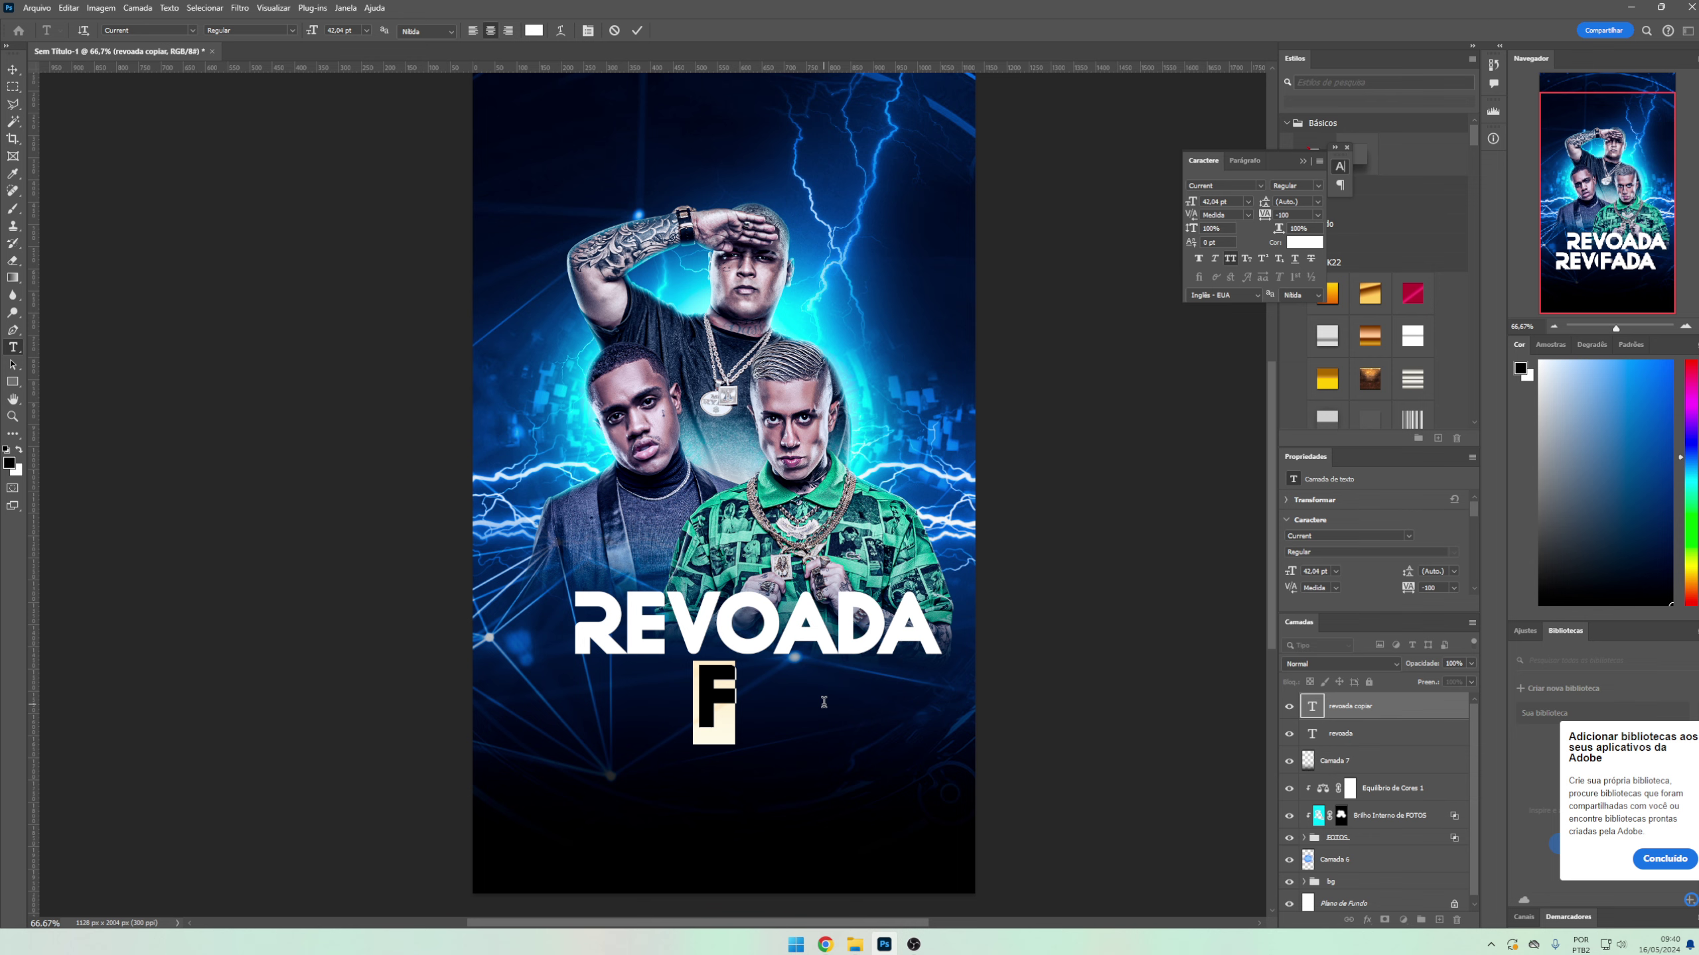
text(PARTY)
key(ctrl+Return)
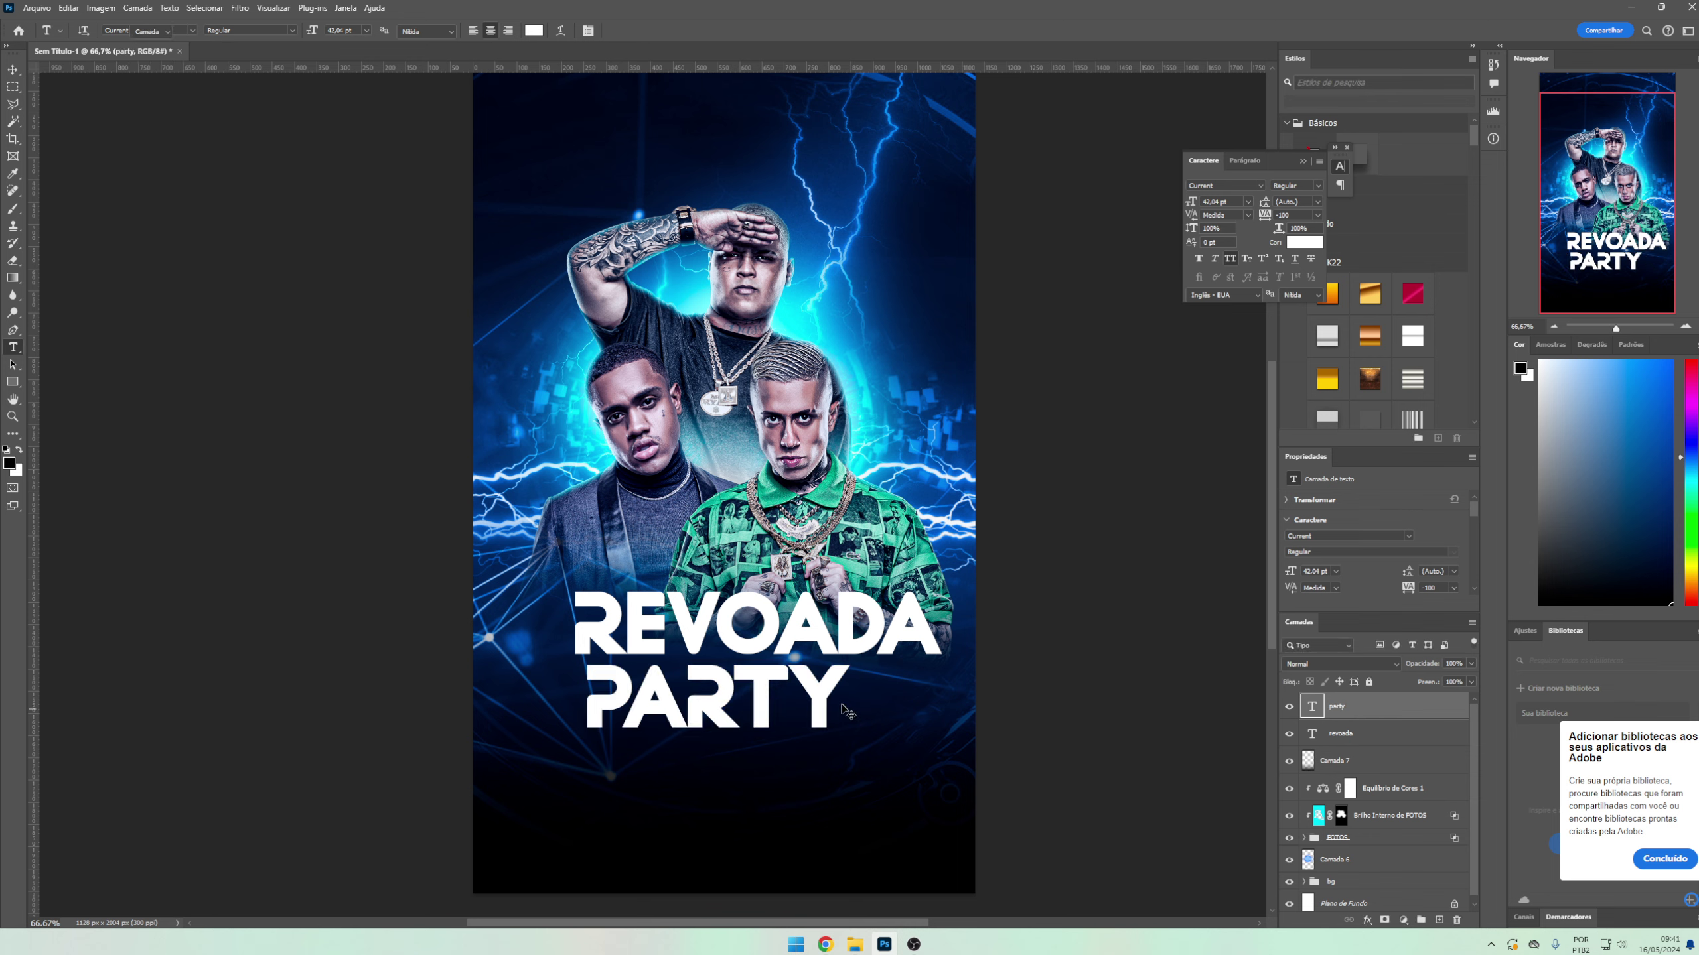
- Widen PARTY to match REVOADA and move both title lines down-left
key(ctrl+t)
drag(868, 702, 944, 712)
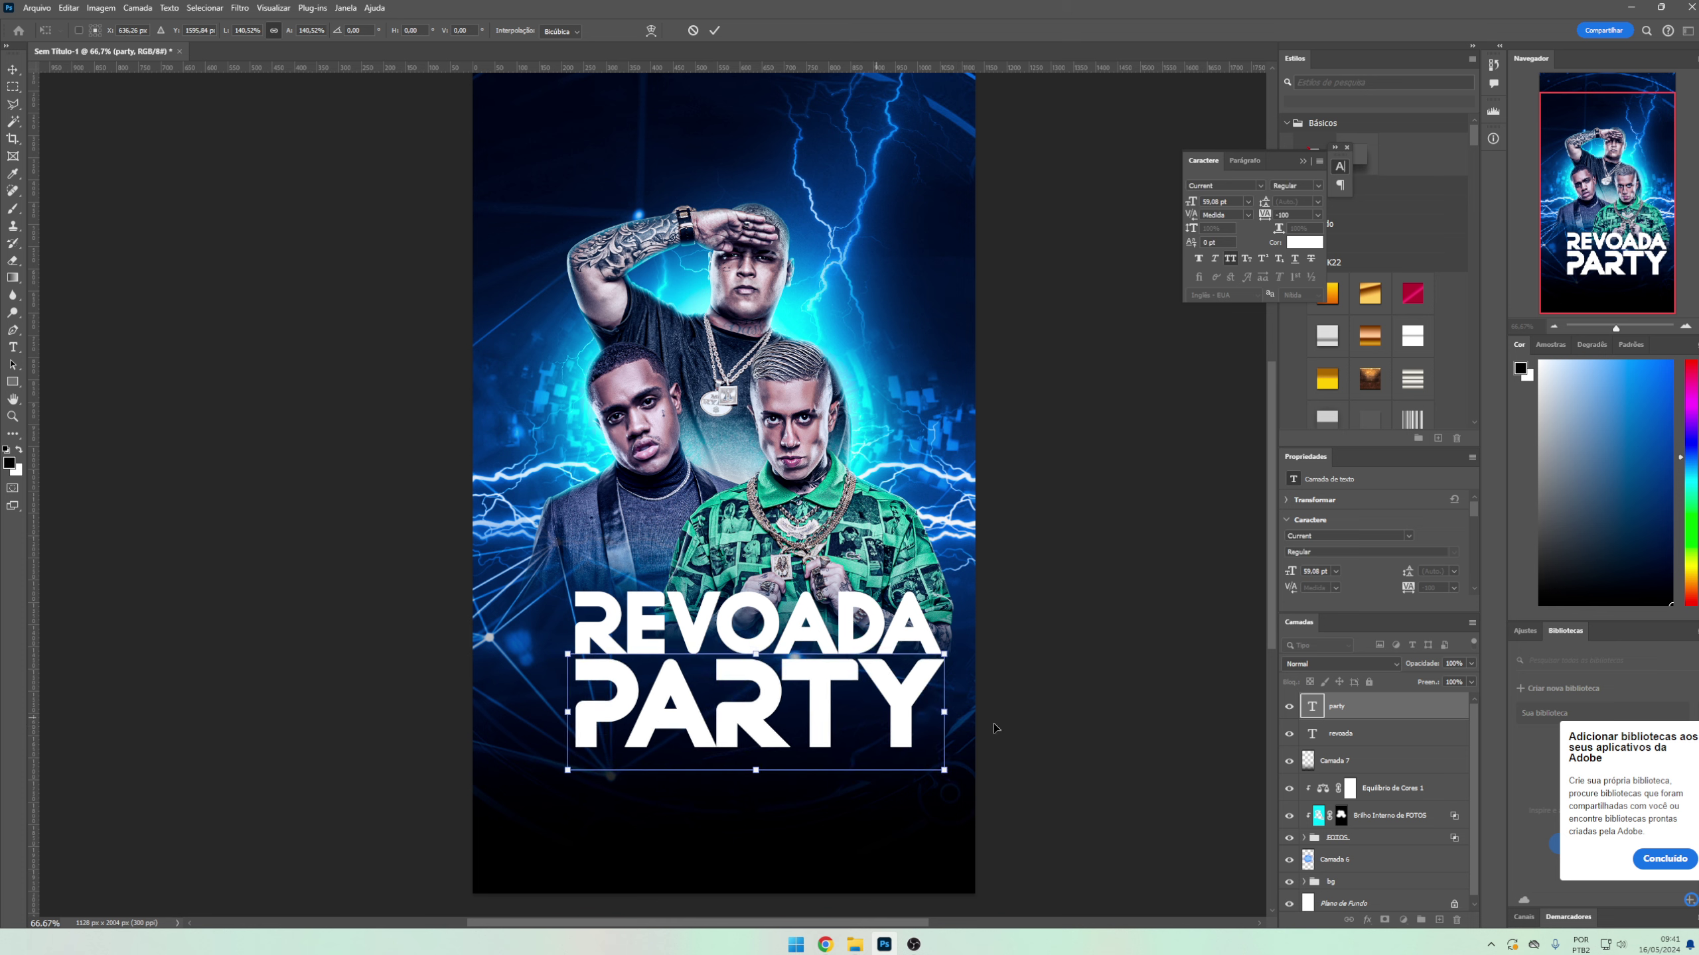
key(Return)
key(alt+shift+bracketleft)
drag(1028, 779, 959, 799)
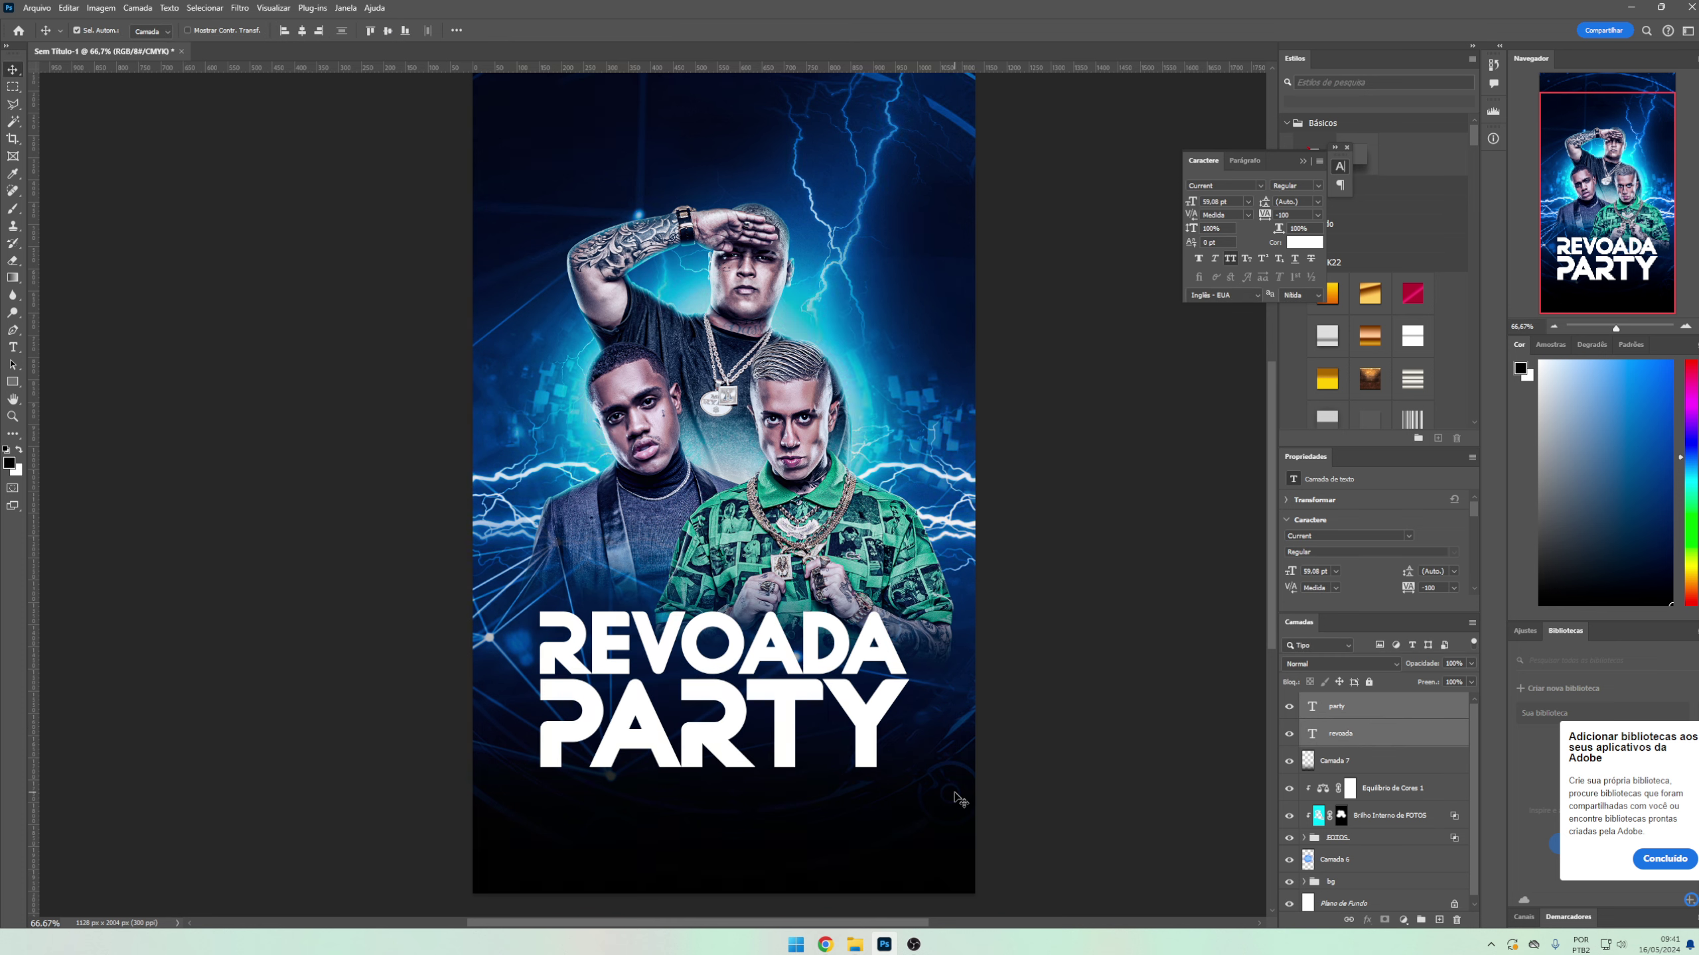
drag(797, 766, 795, 771)
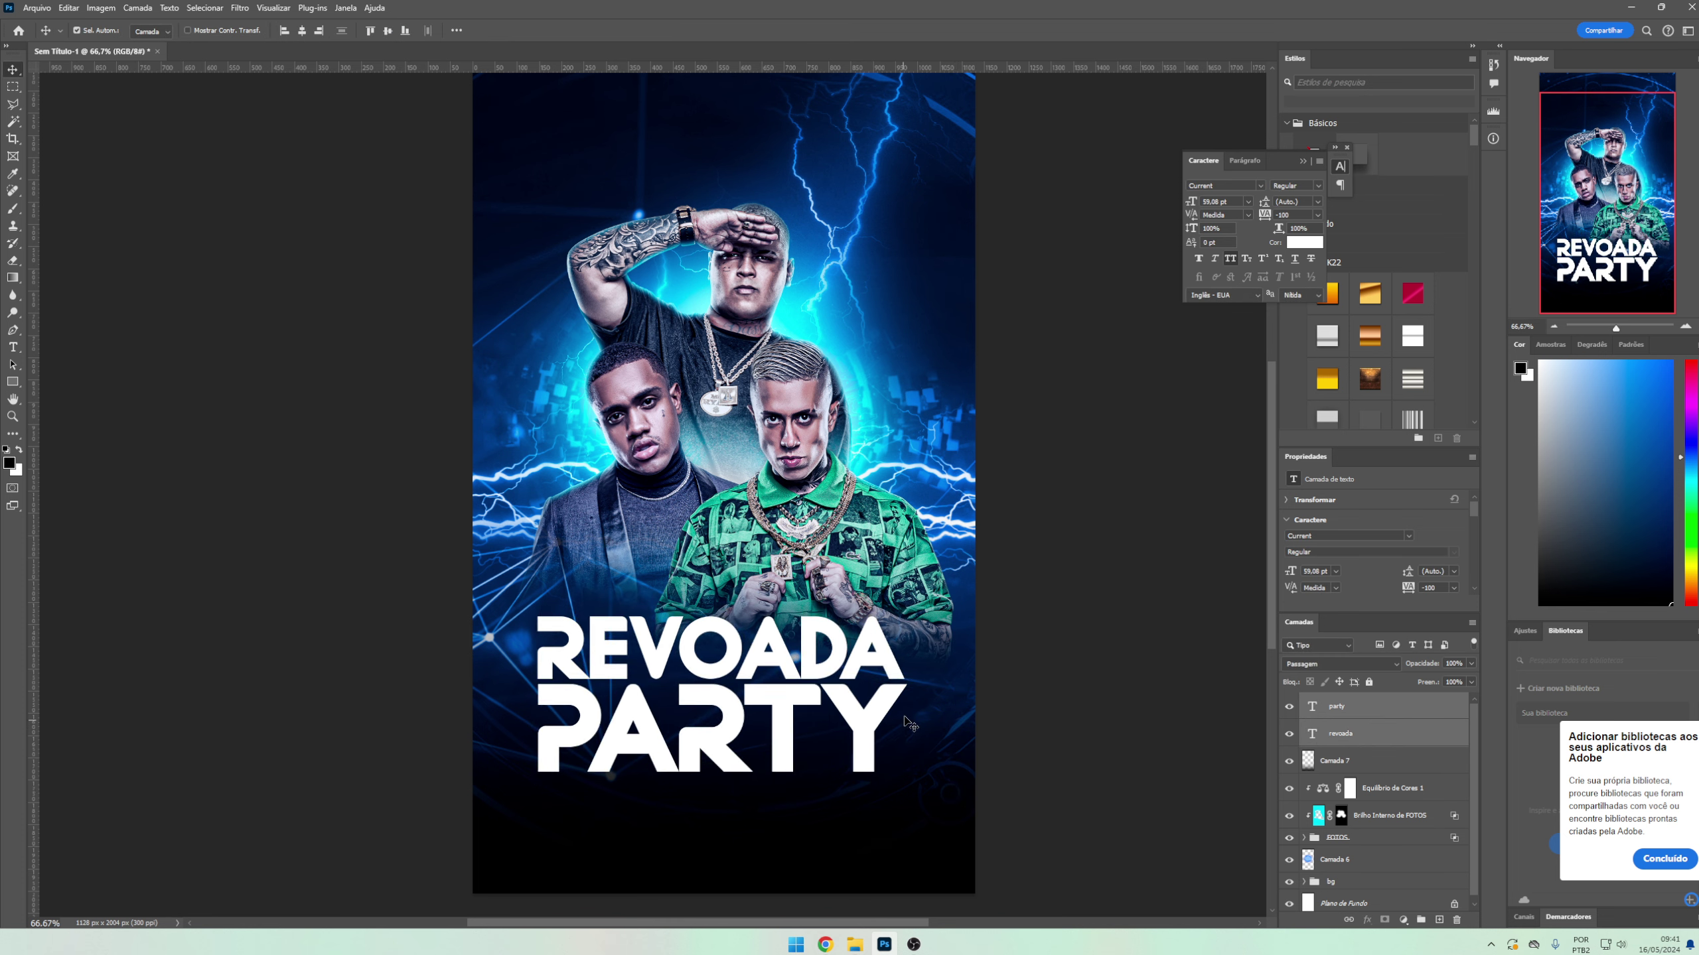
- Group the title lines as TITULO DO EVENTO, scaled to about 82%, and expand the group
key(ctrl+g)
key(ctrl+t)
drag(908, 719, 852, 672)
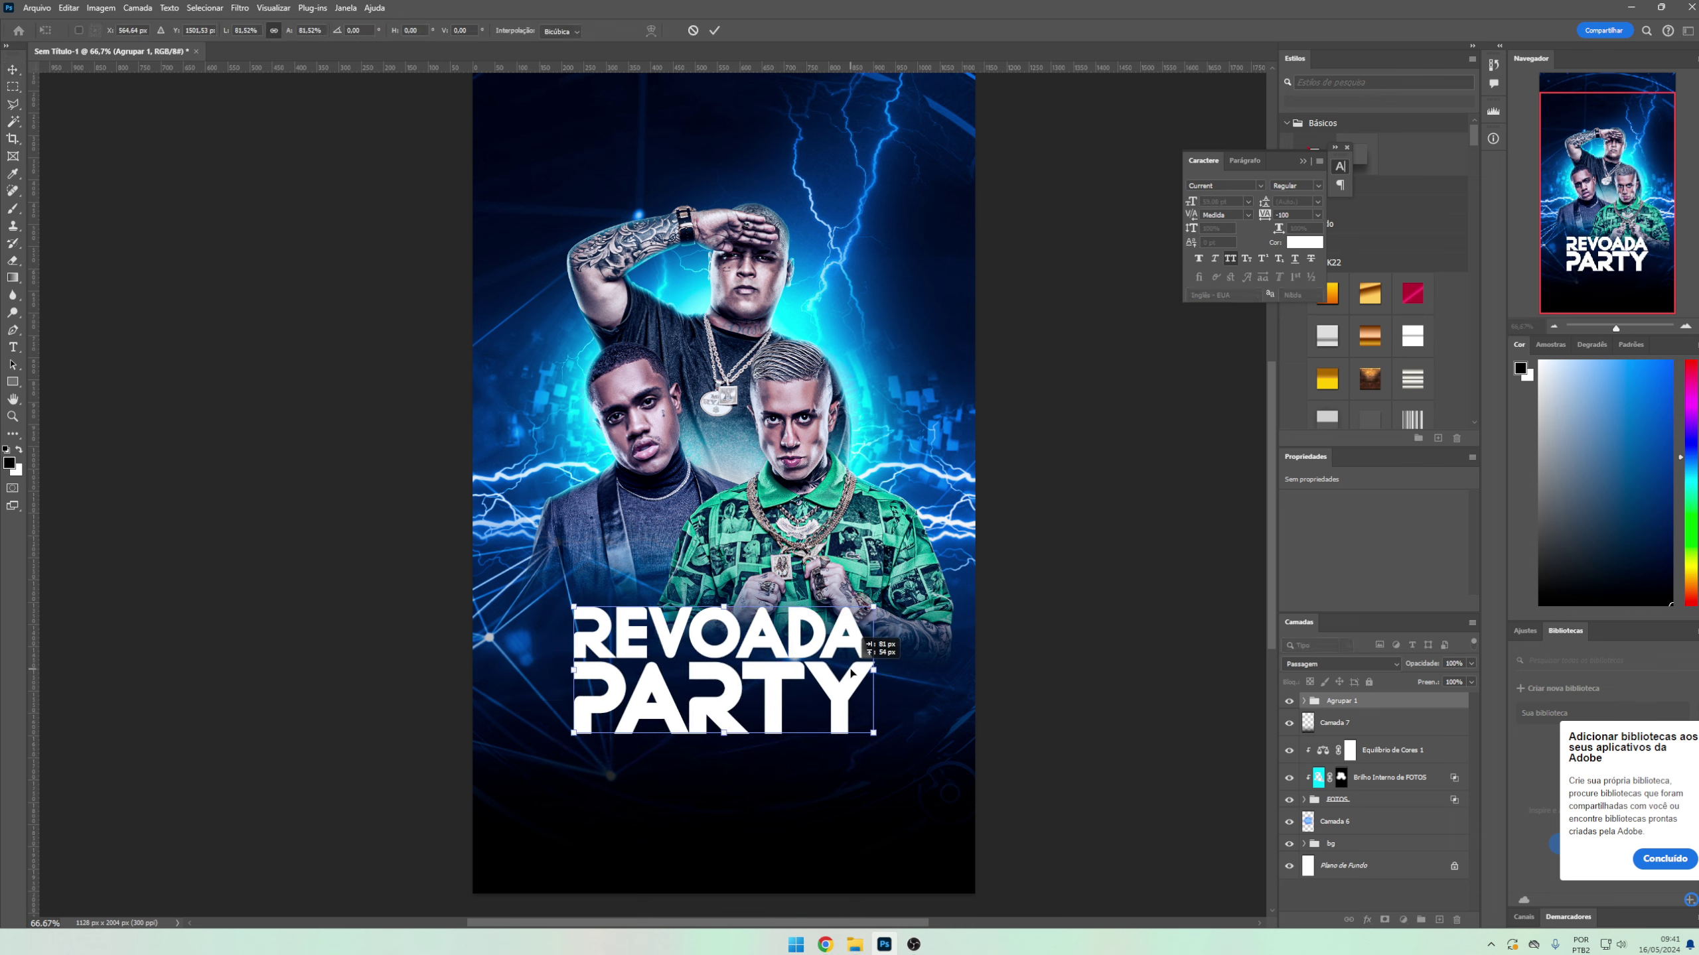
key(Return)
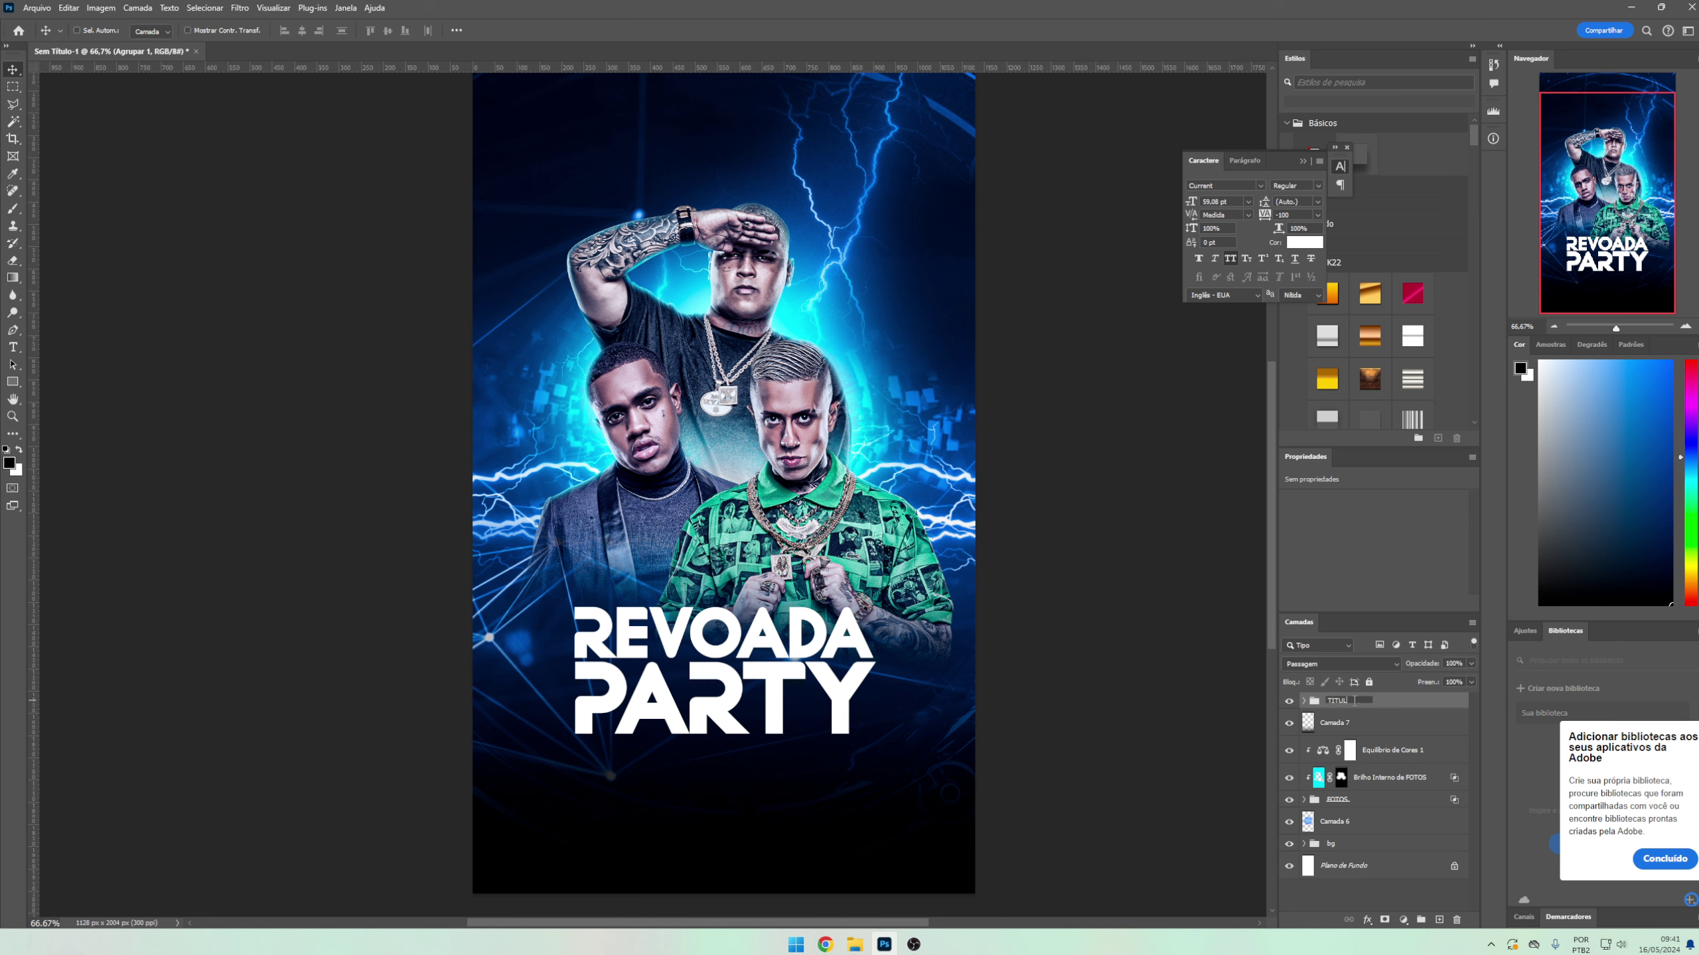
key(Return)
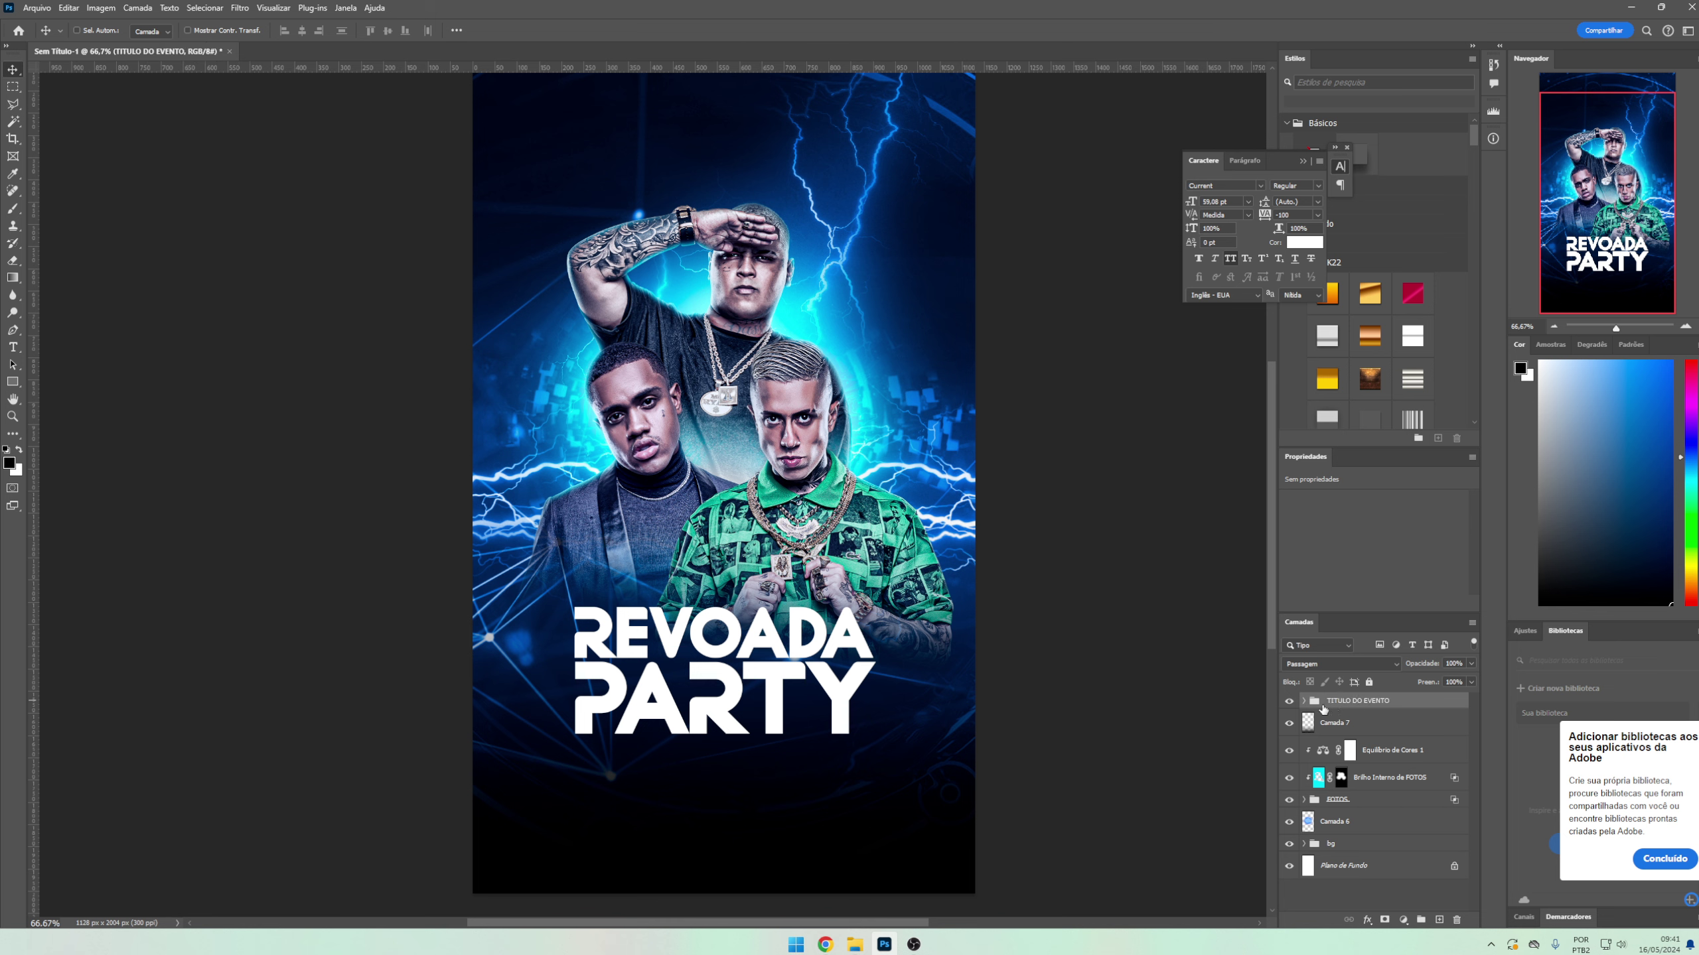
click(1303, 701)
click(1337, 778)
click(1379, 752)
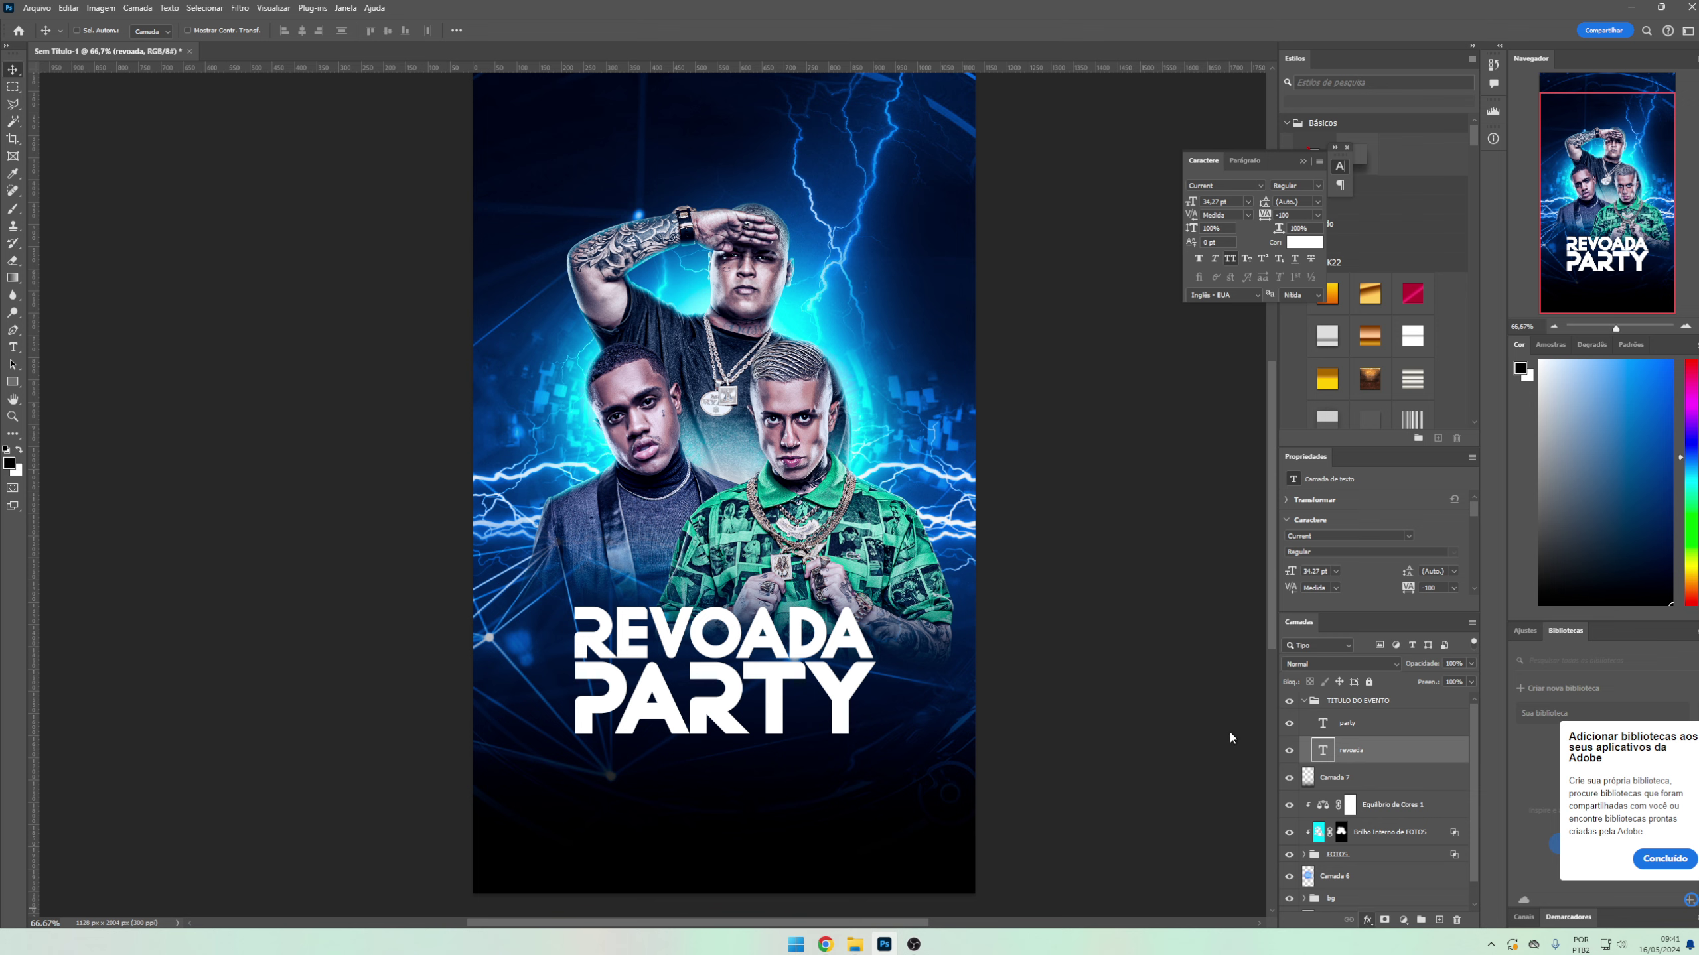
- Base REVOADA's overlay on the foreground-to-background gradient, with a blue 0067ff end colour
click(1313, 322)
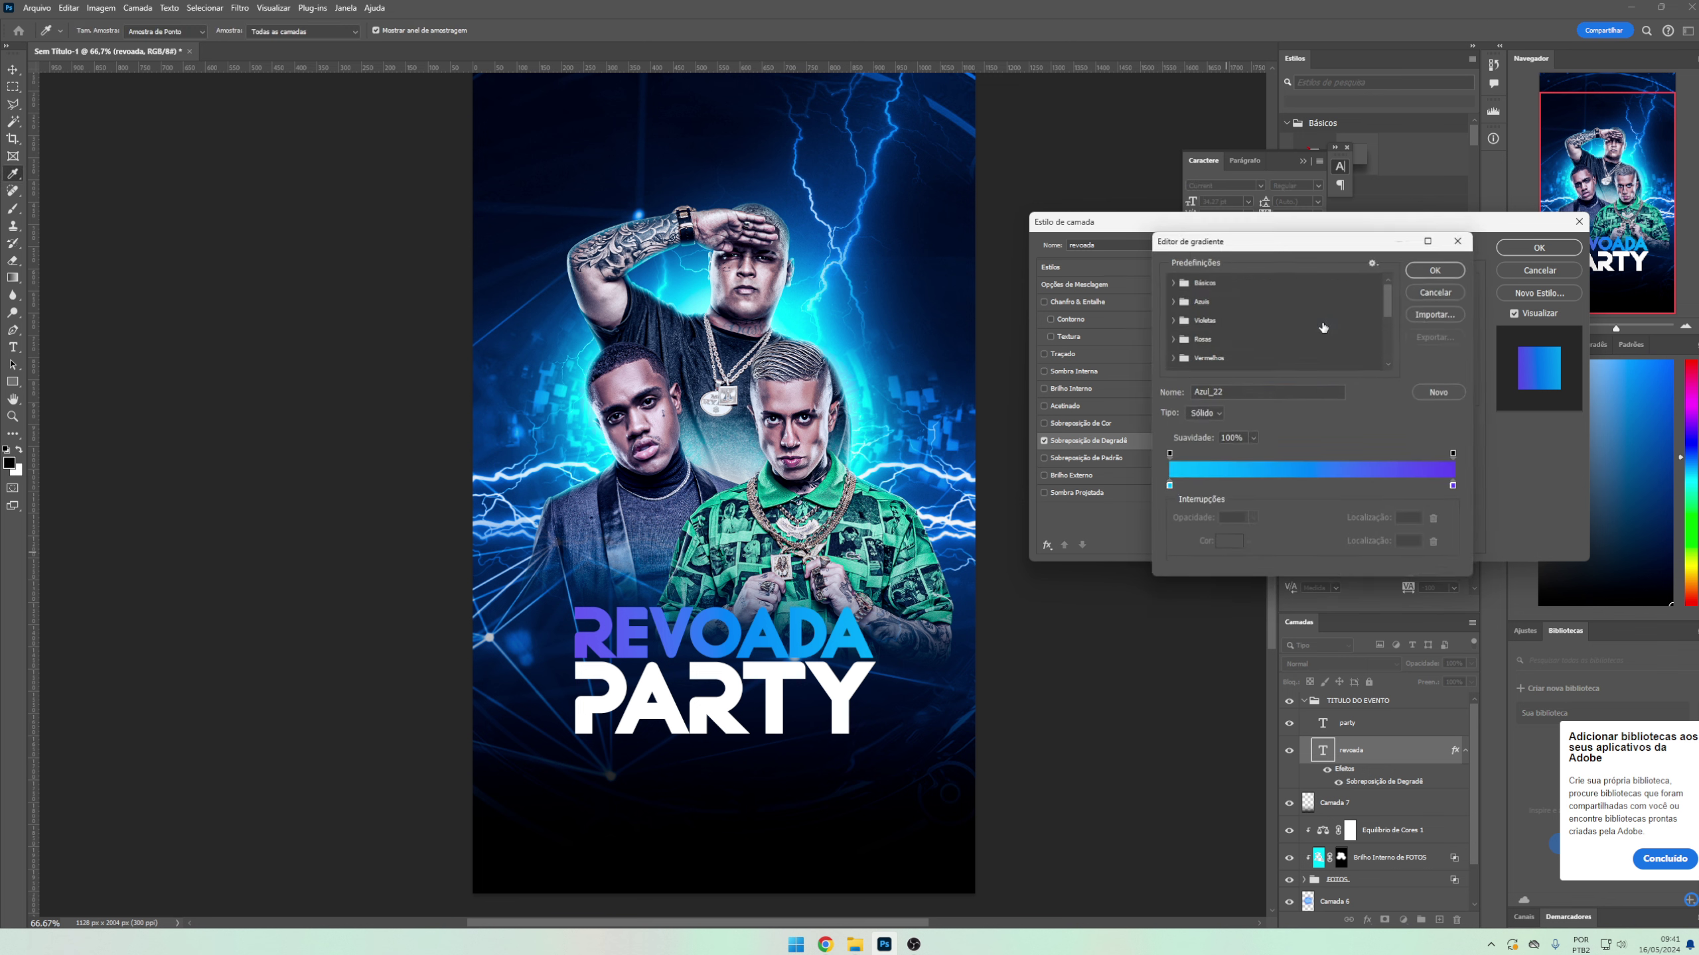
click(1187, 299)
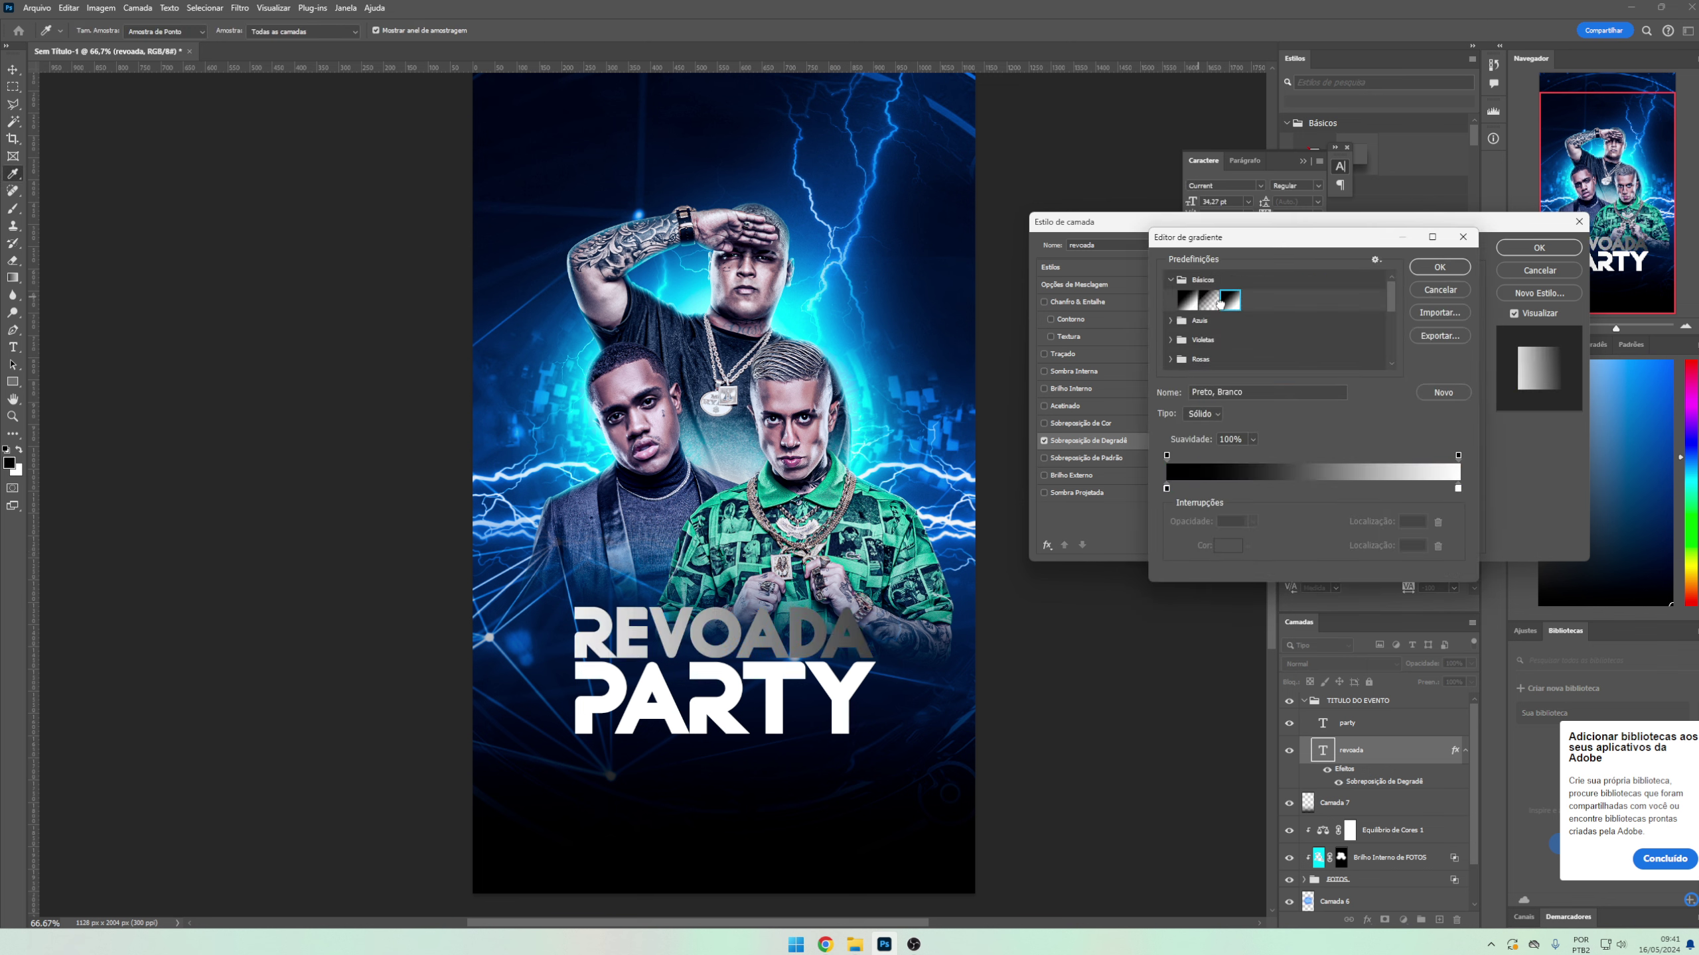
click(1194, 301)
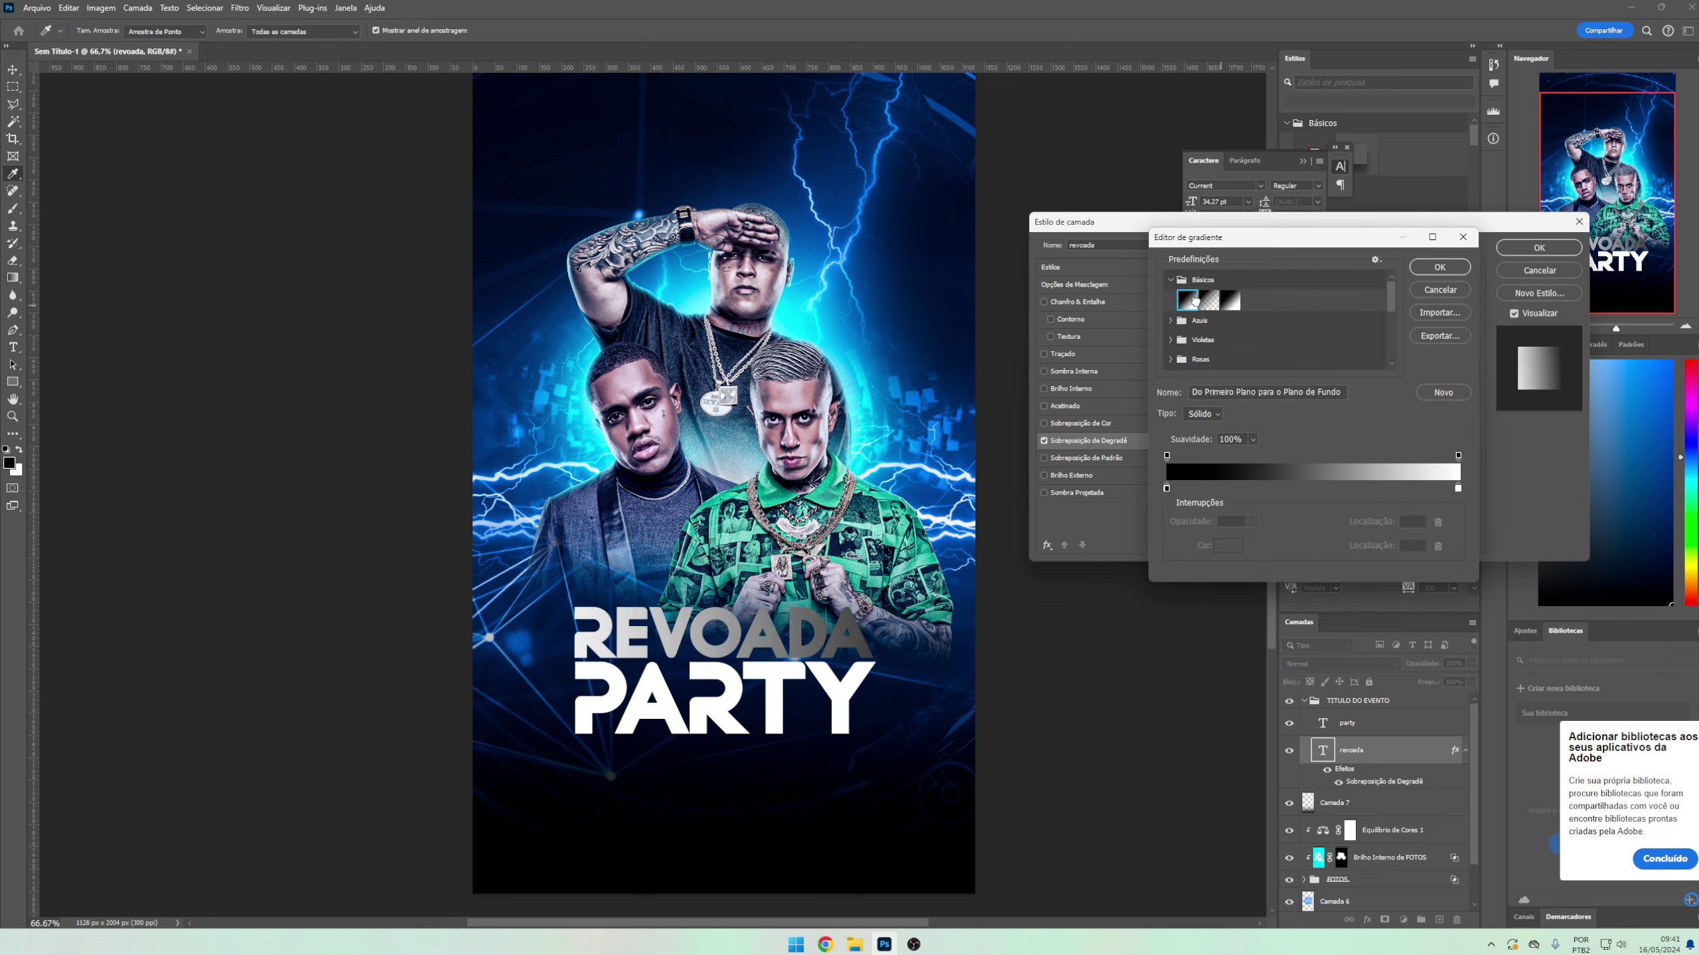
click(1465, 267)
click(1321, 340)
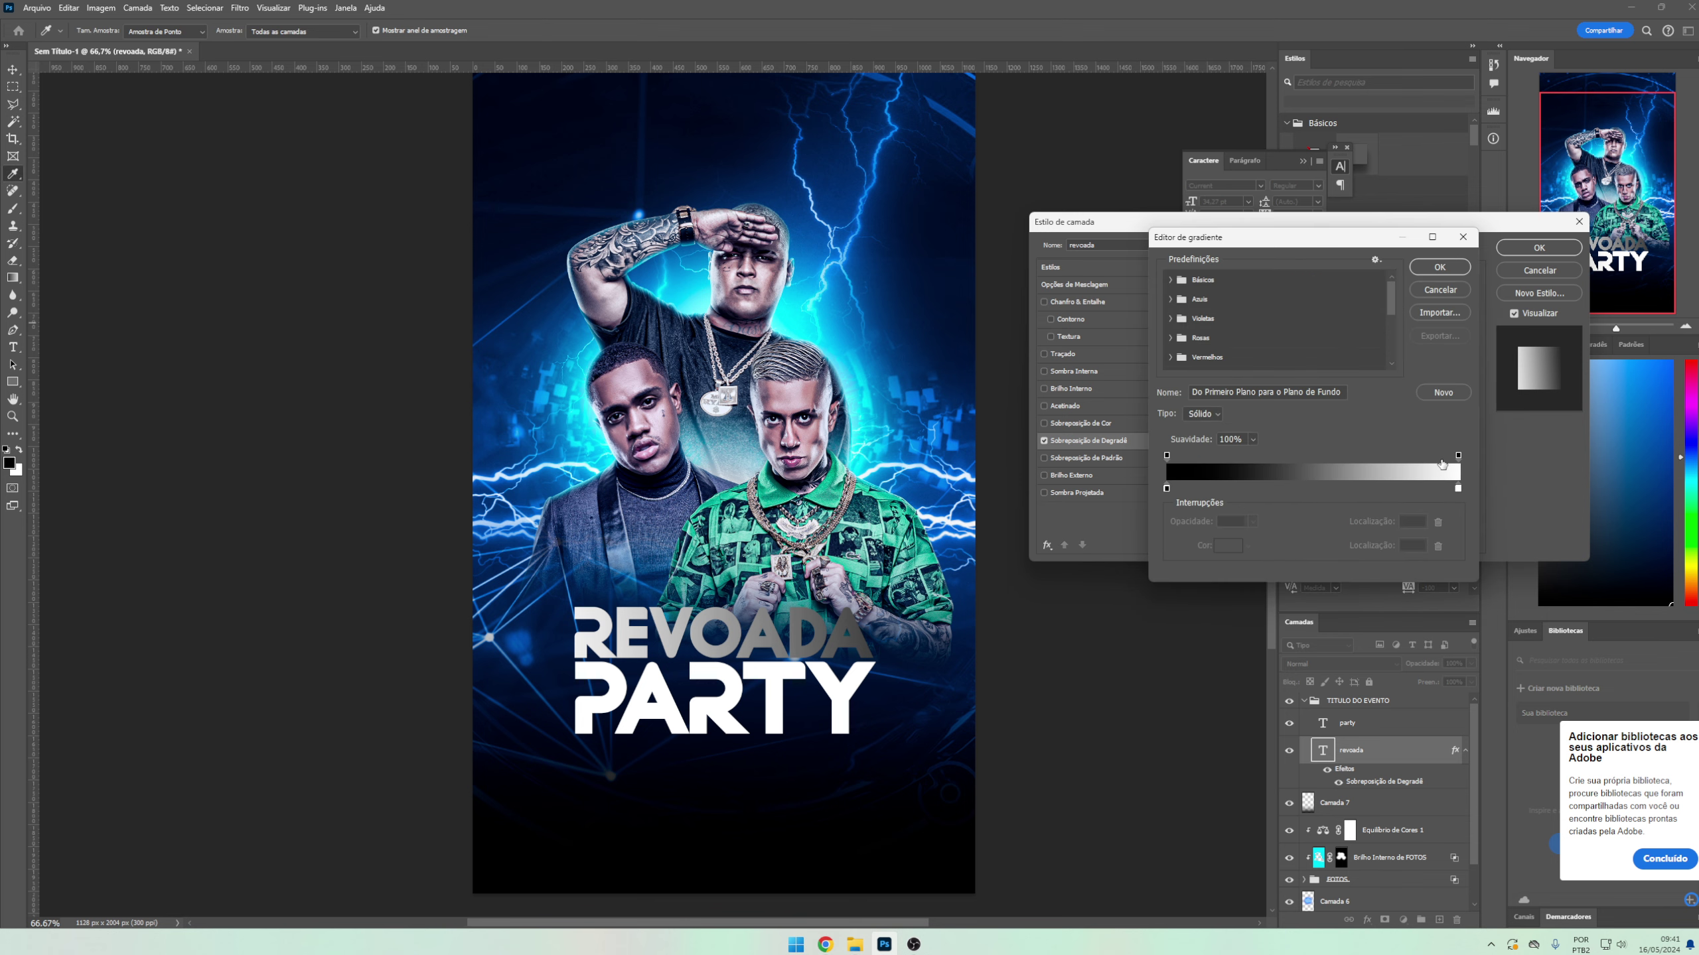
double_click(1457, 488)
click(958, 353)
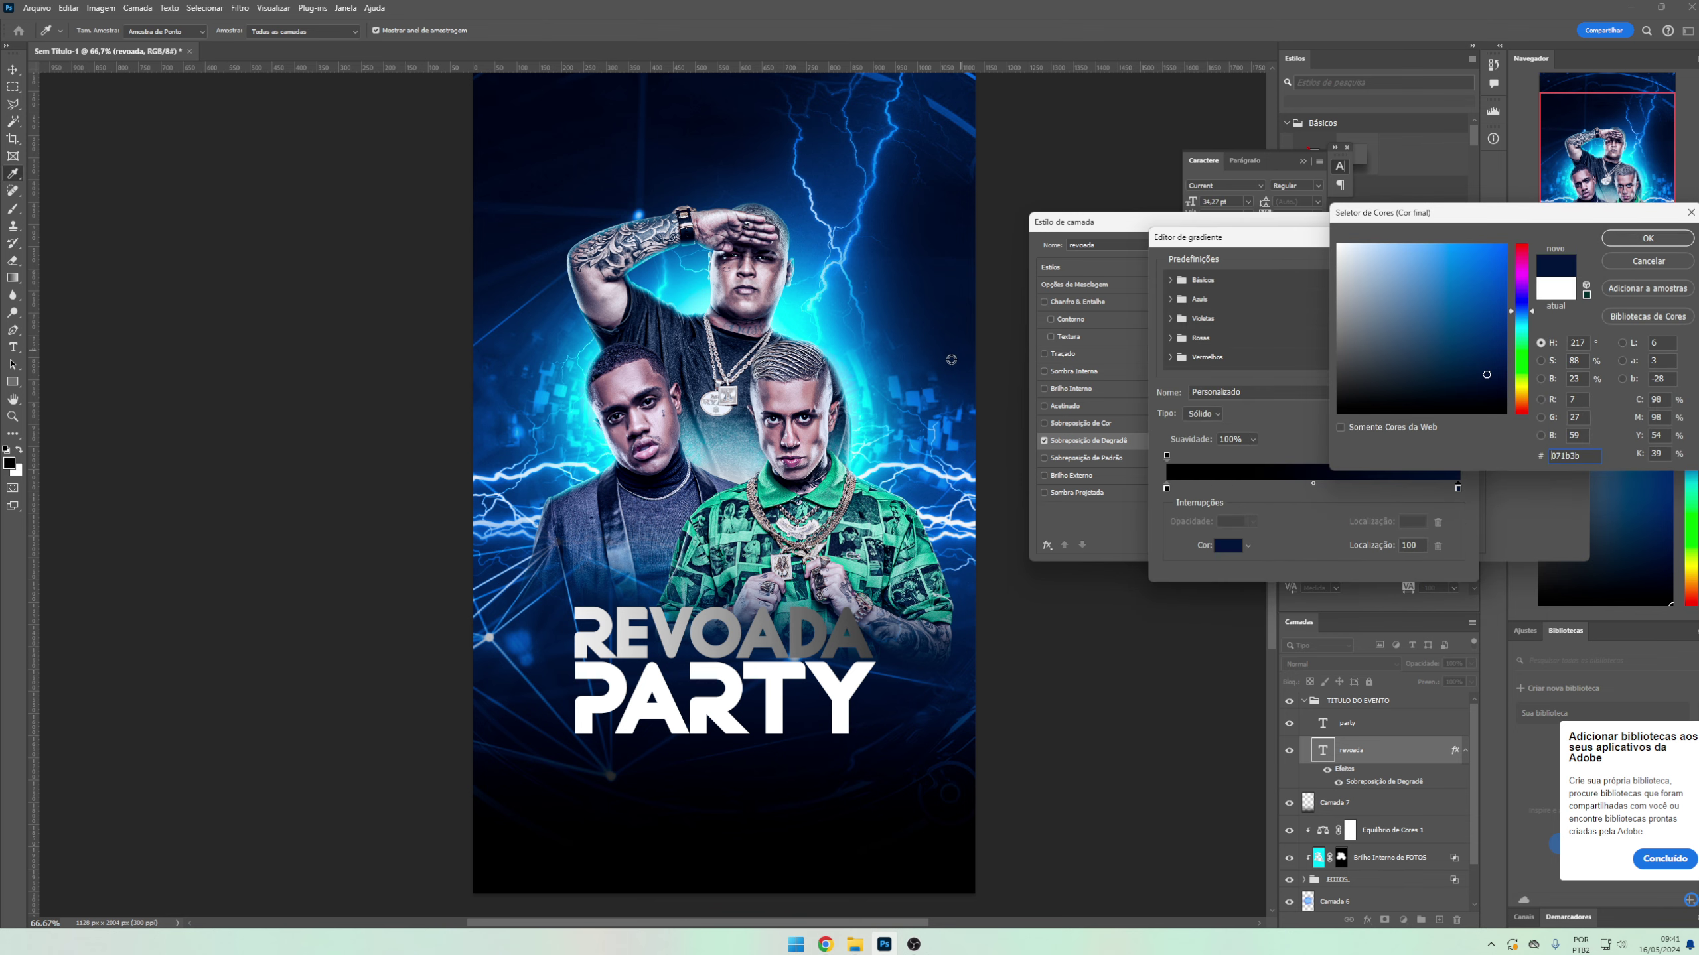
click(1646, 238)
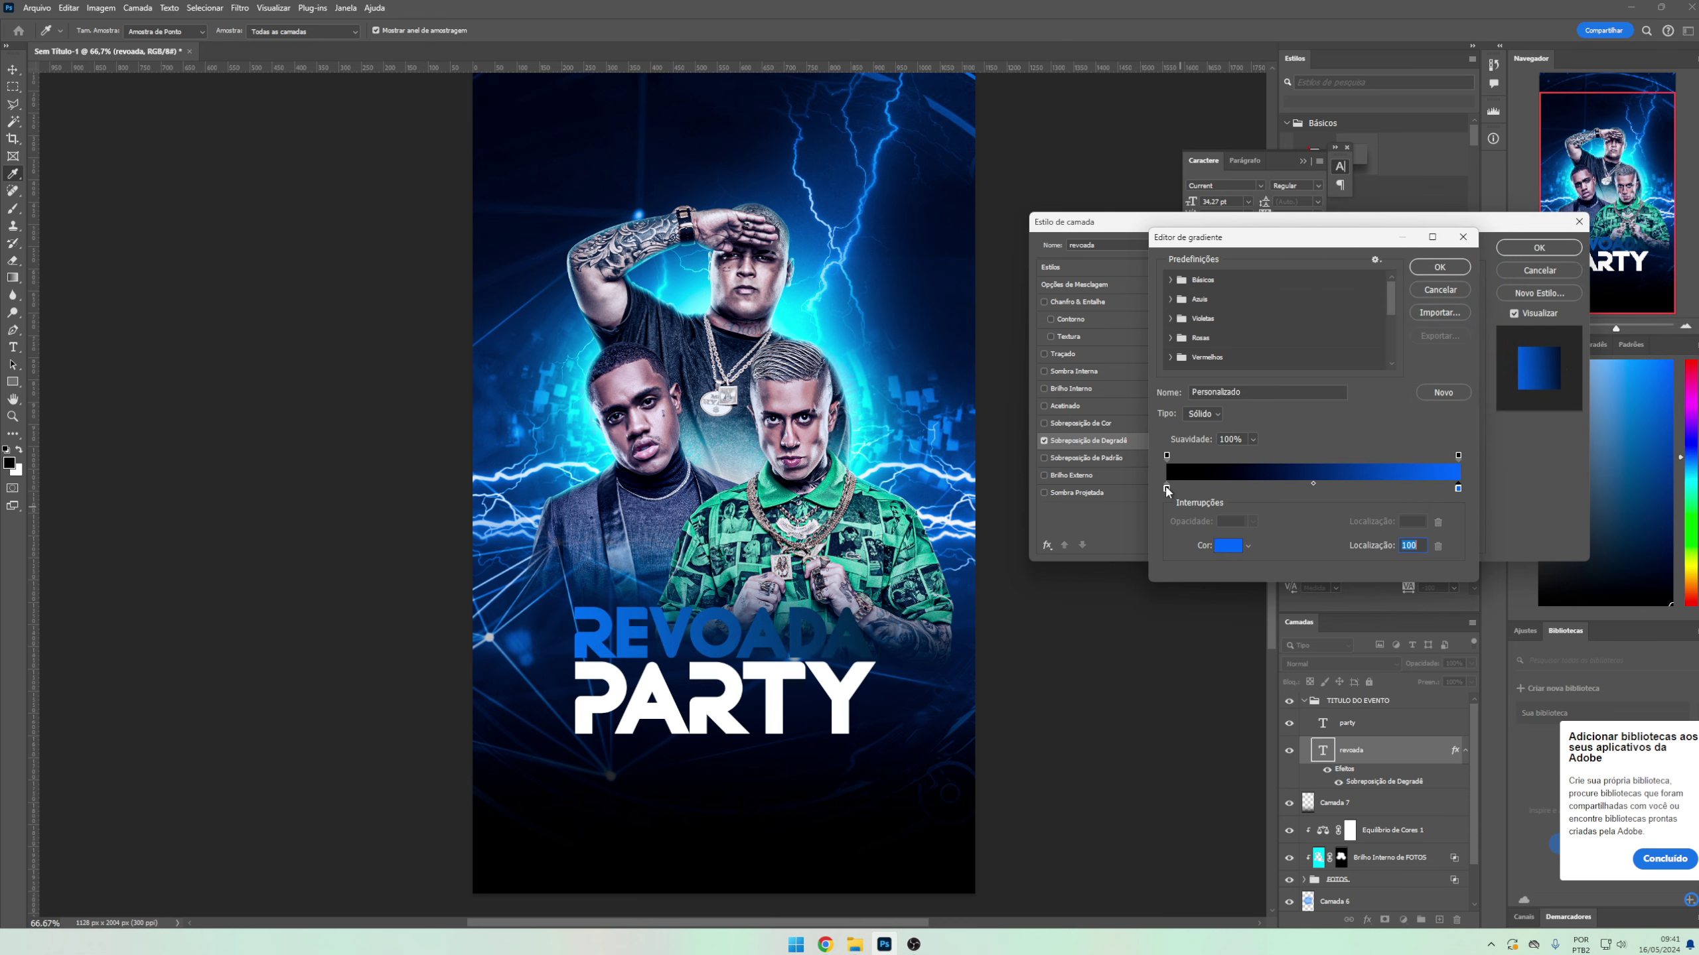
- Make the gradient's start cyan sampled from the poster and add a cyan 39d3ff stop at 18%
double_click(1167, 488)
click(816, 332)
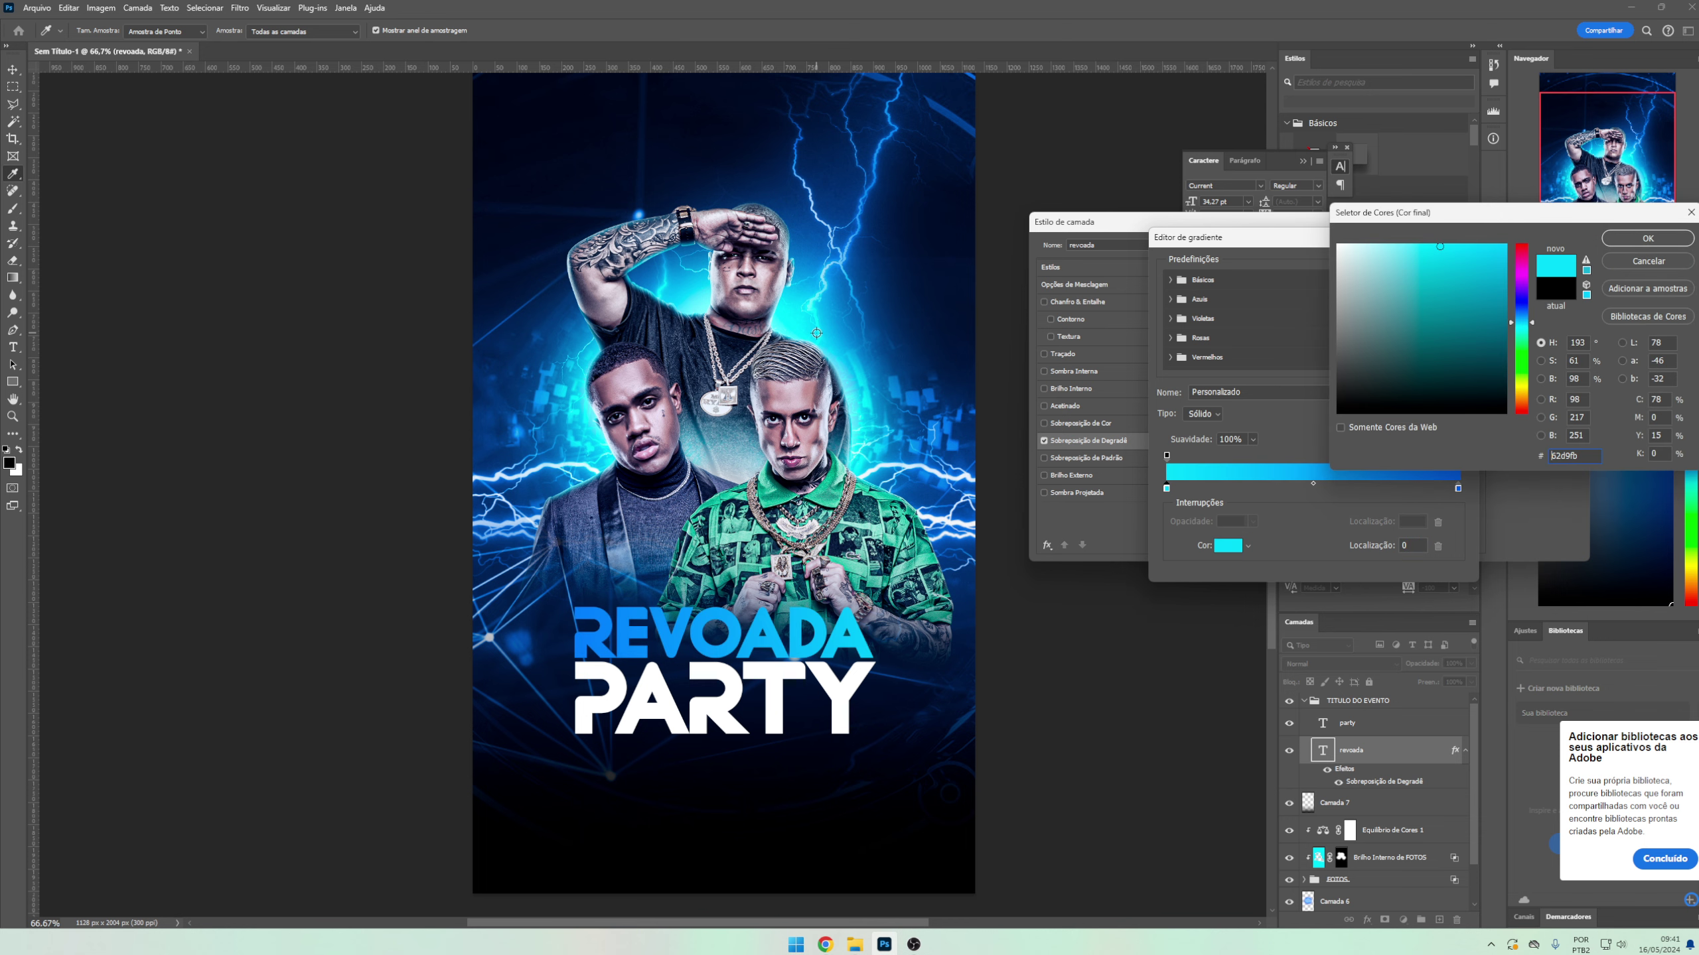
key(Return)
click(1218, 488)
double_click(1218, 489)
click(1465, 244)
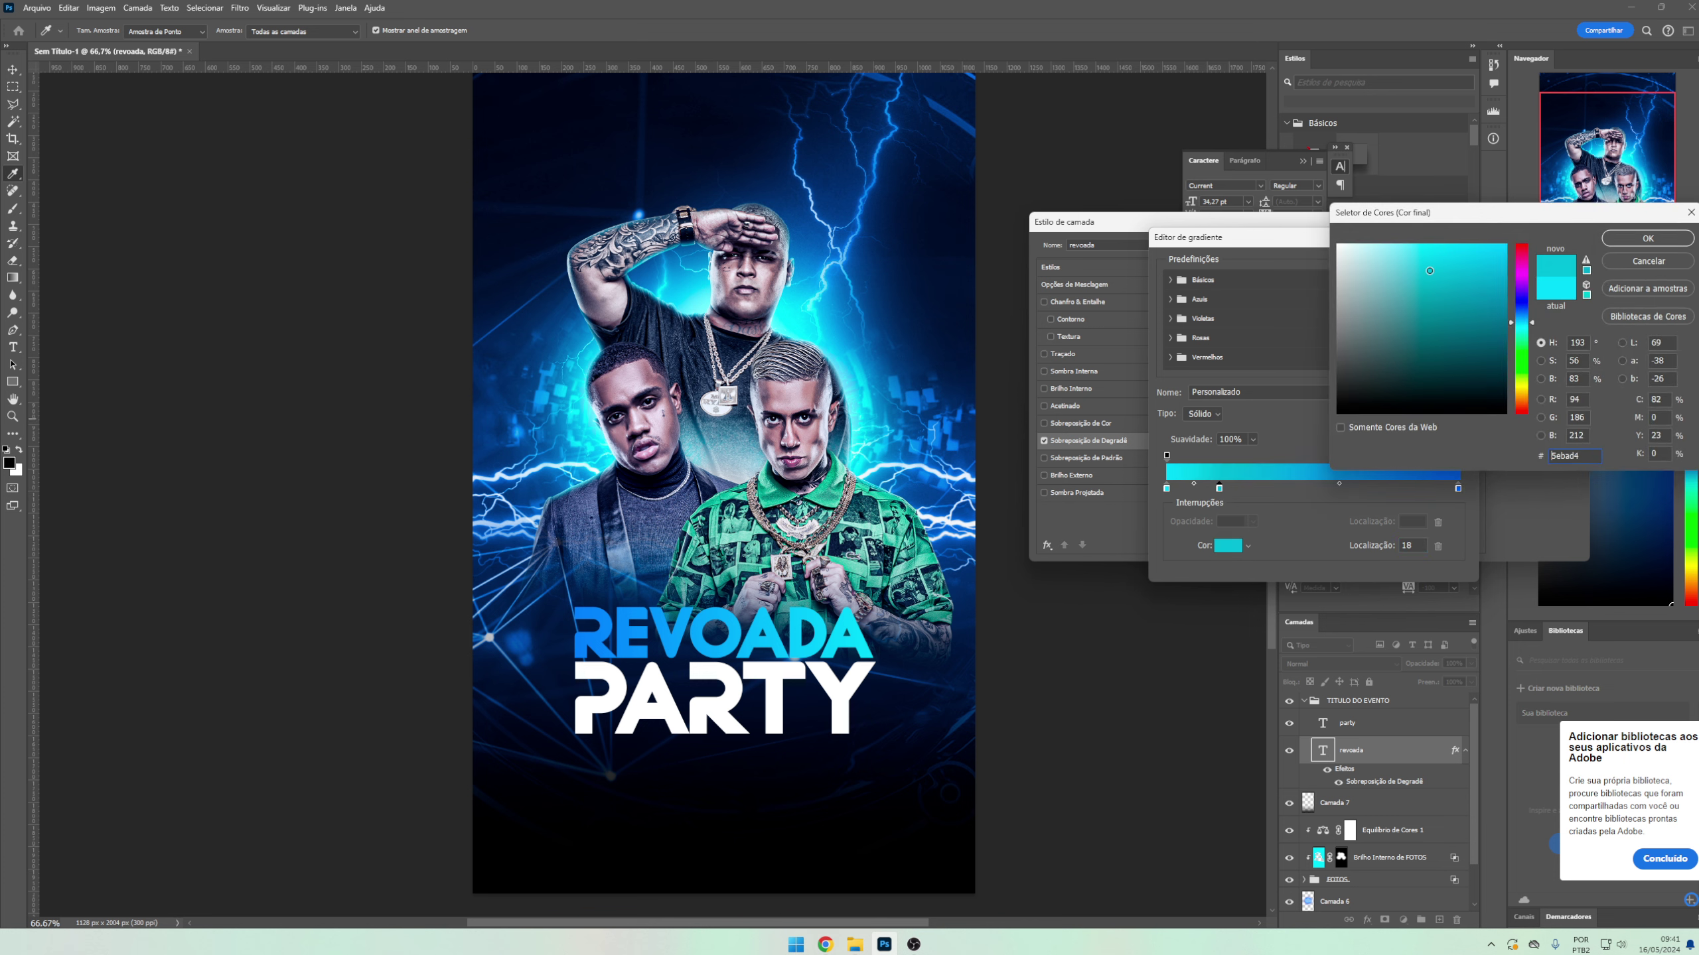
key(Return)
- Add a darker blue stop at 46%, plus stops near 59% and 76%, and accept the gradient
click(1302, 488)
double_click(1302, 489)
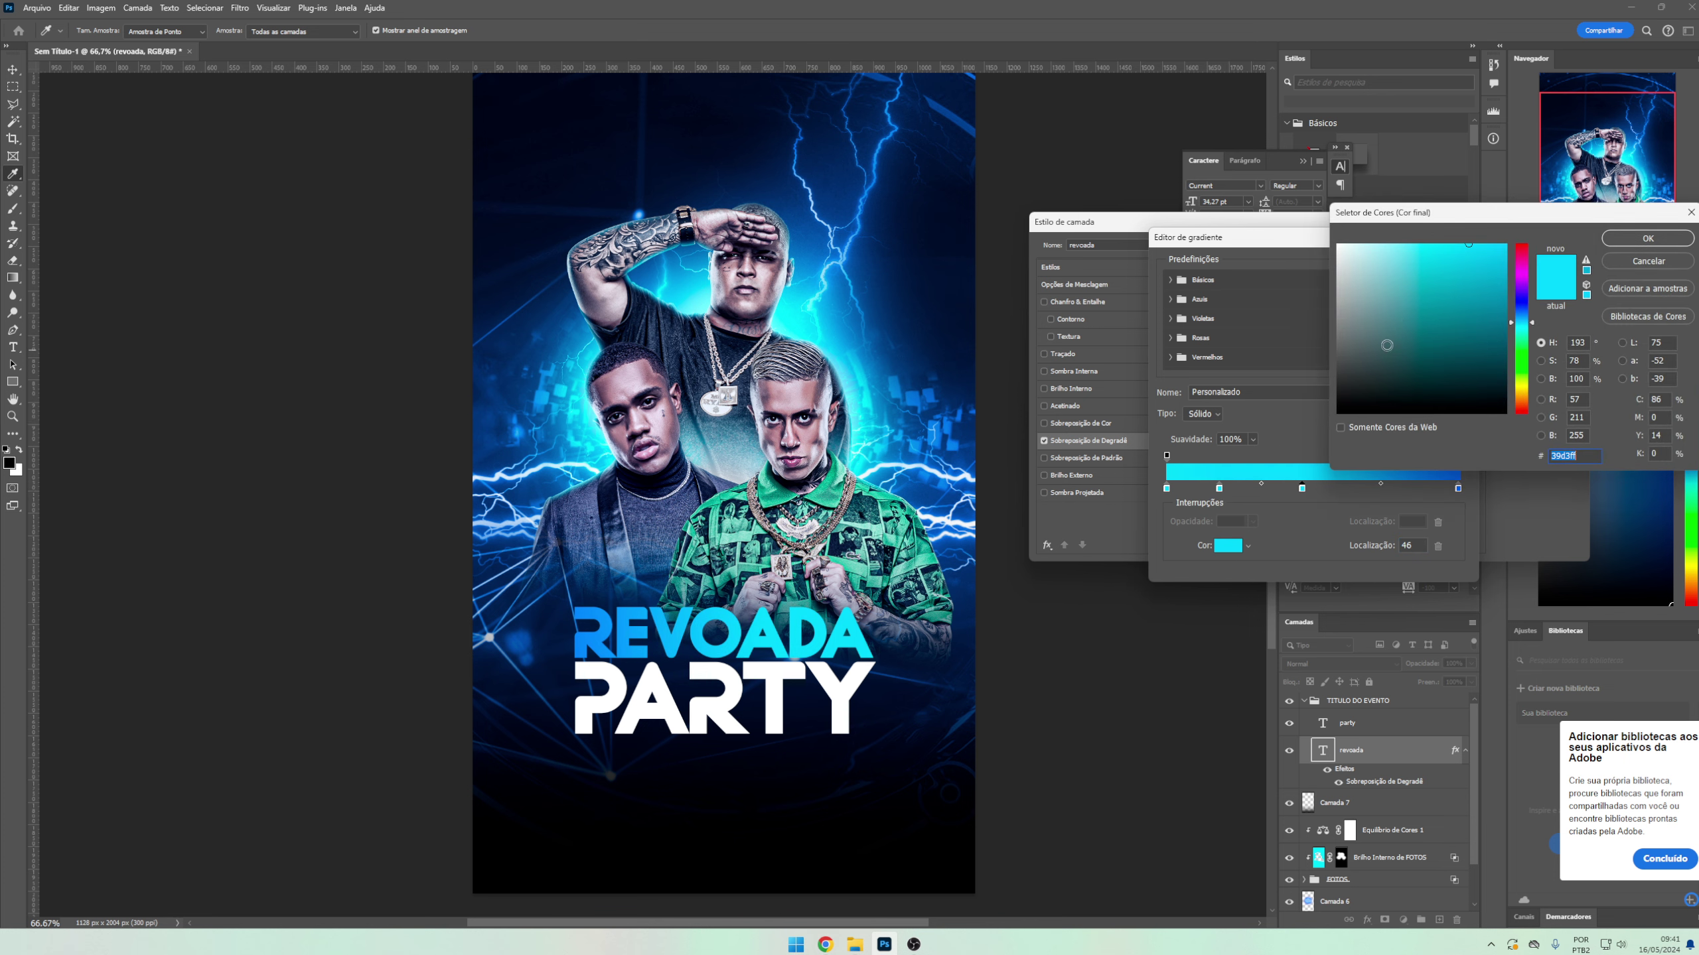
drag(1435, 274, 1484, 280)
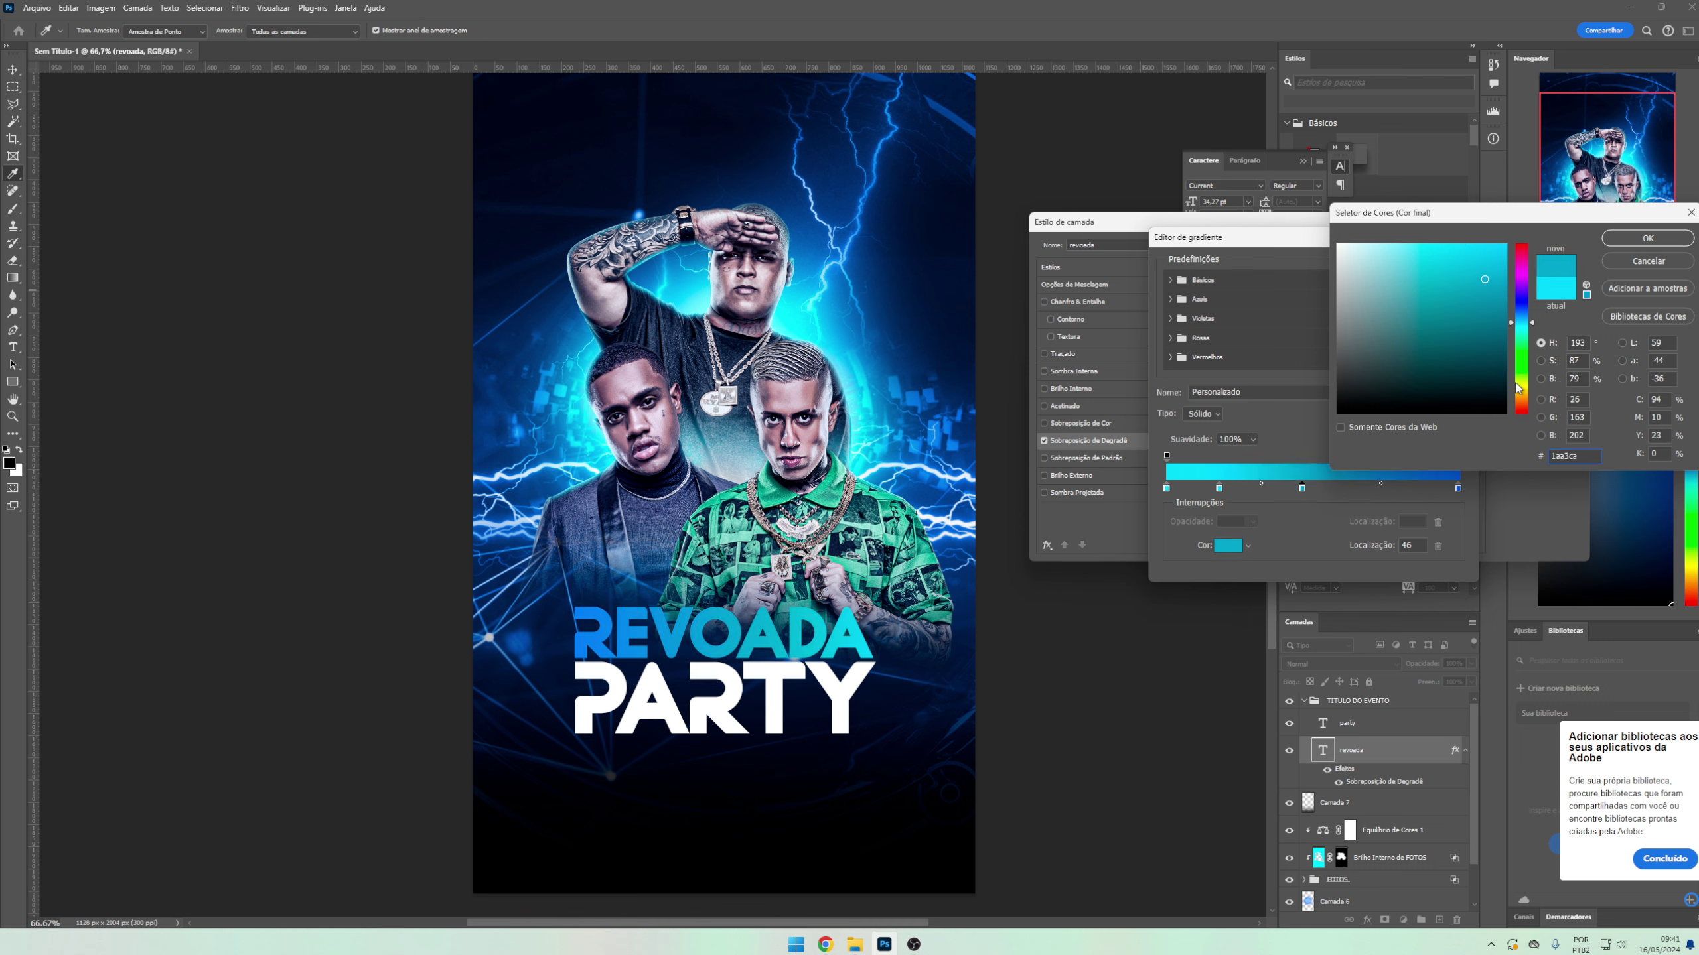
drag(1517, 388, 1517, 318)
key(Return)
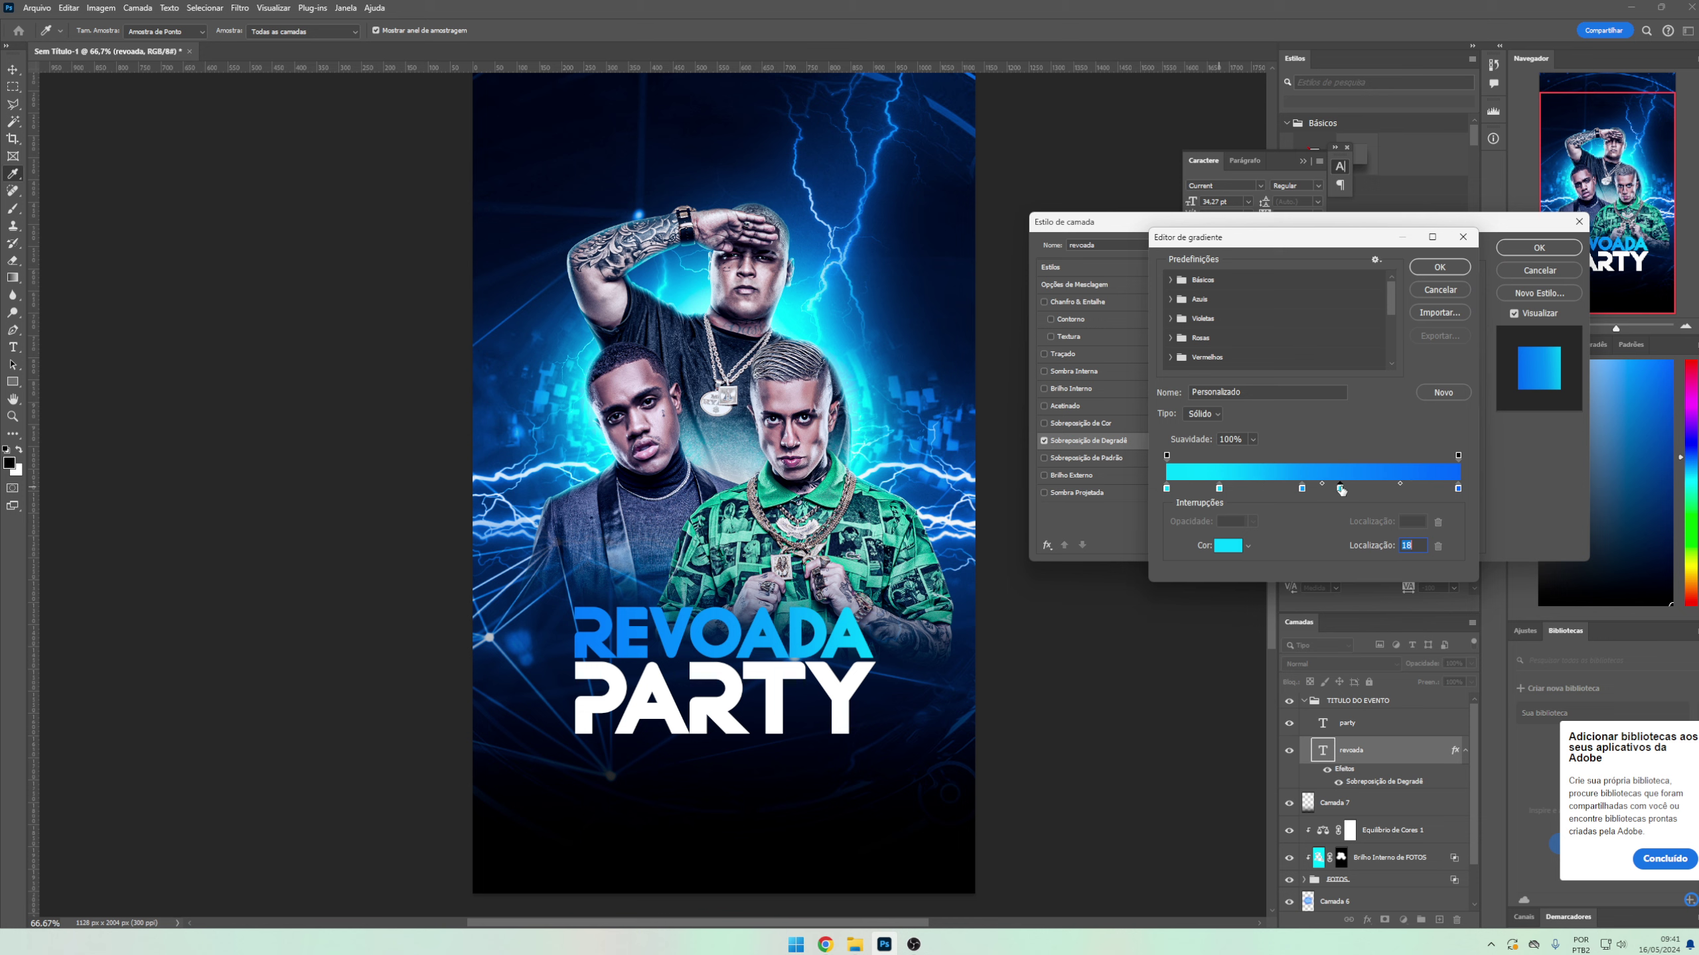
click(1341, 489)
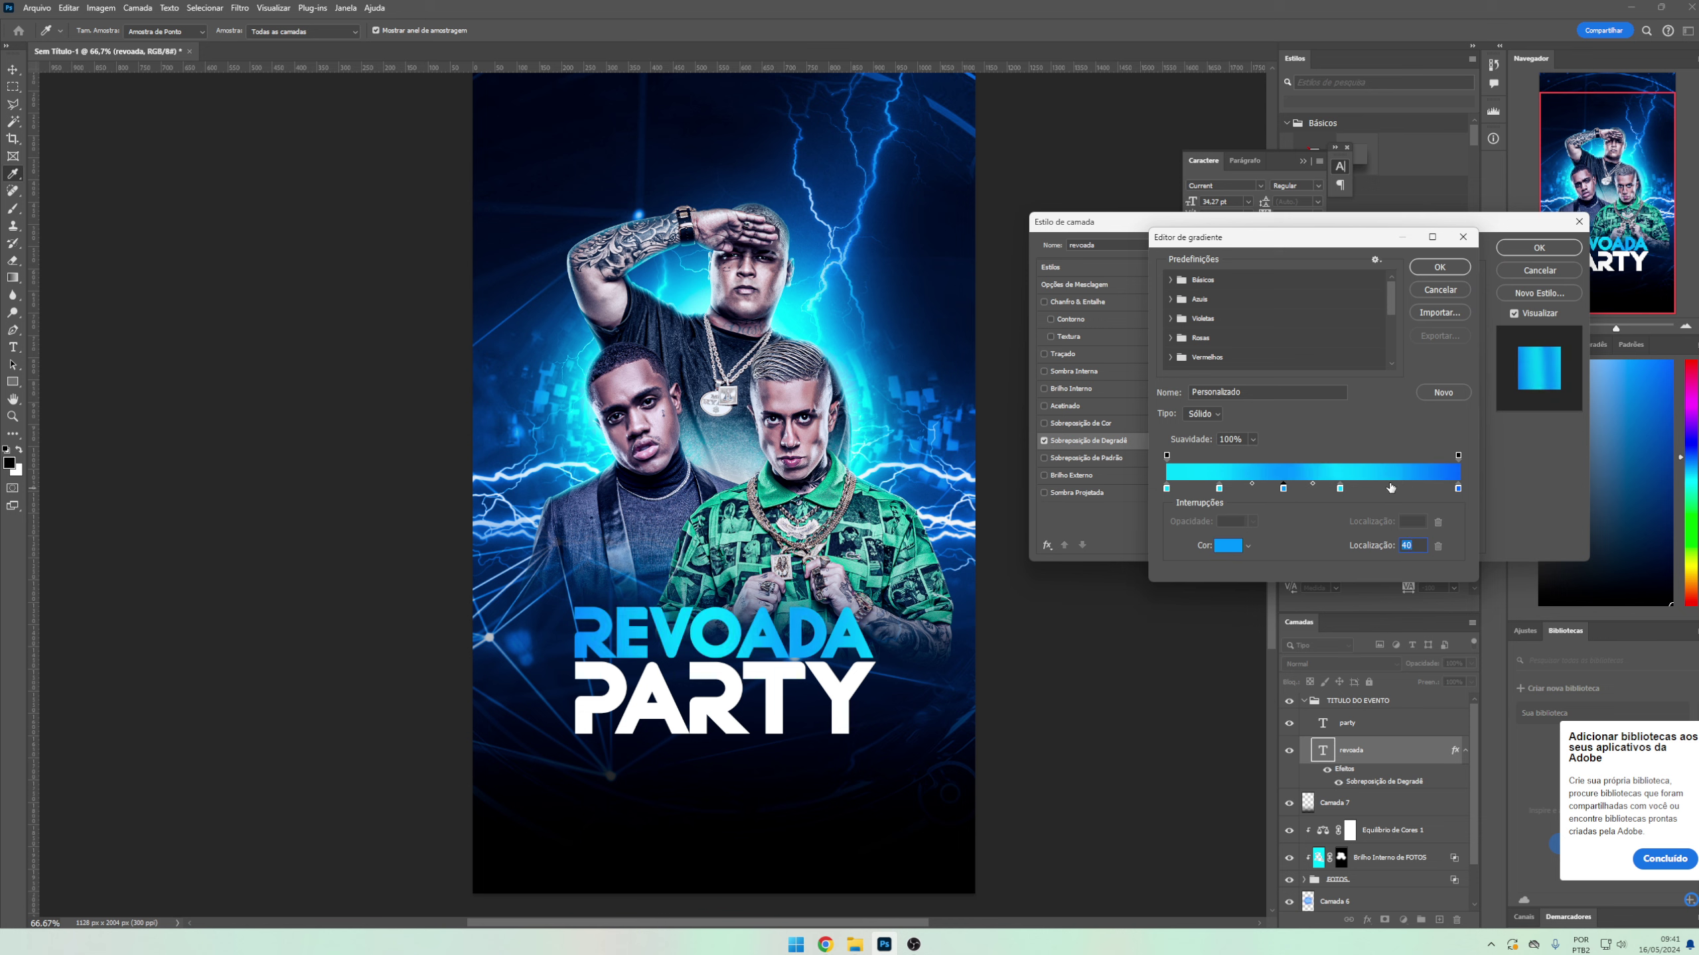
click(1390, 487)
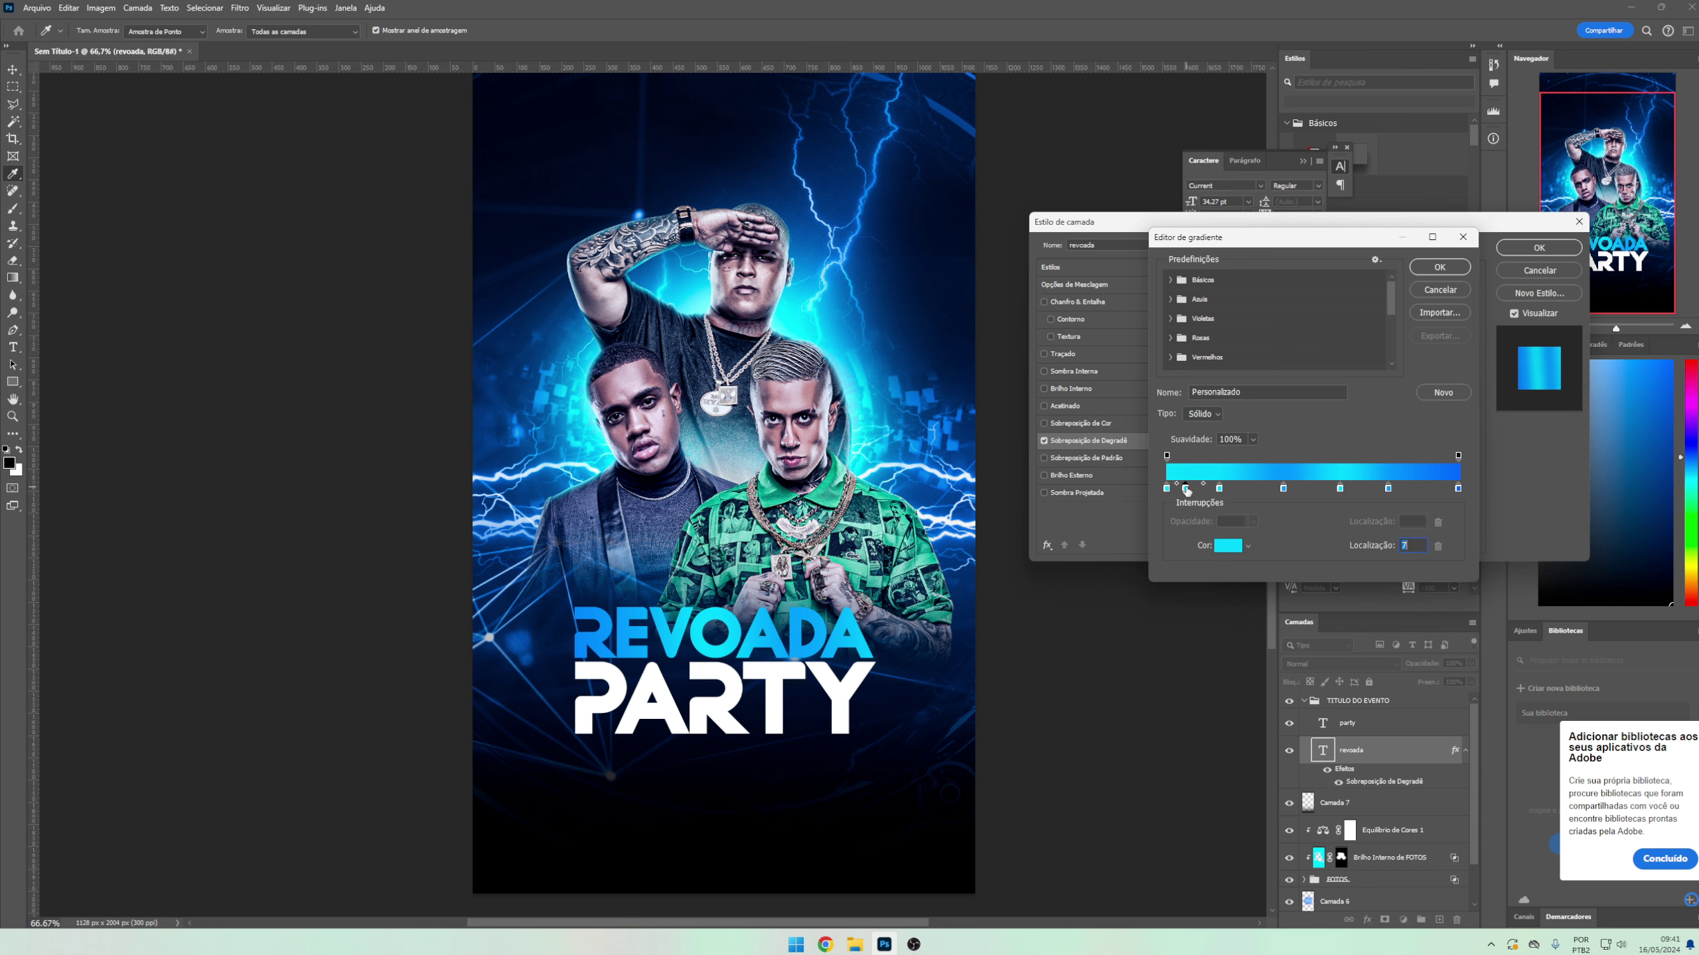
click(1427, 487)
key(Return)
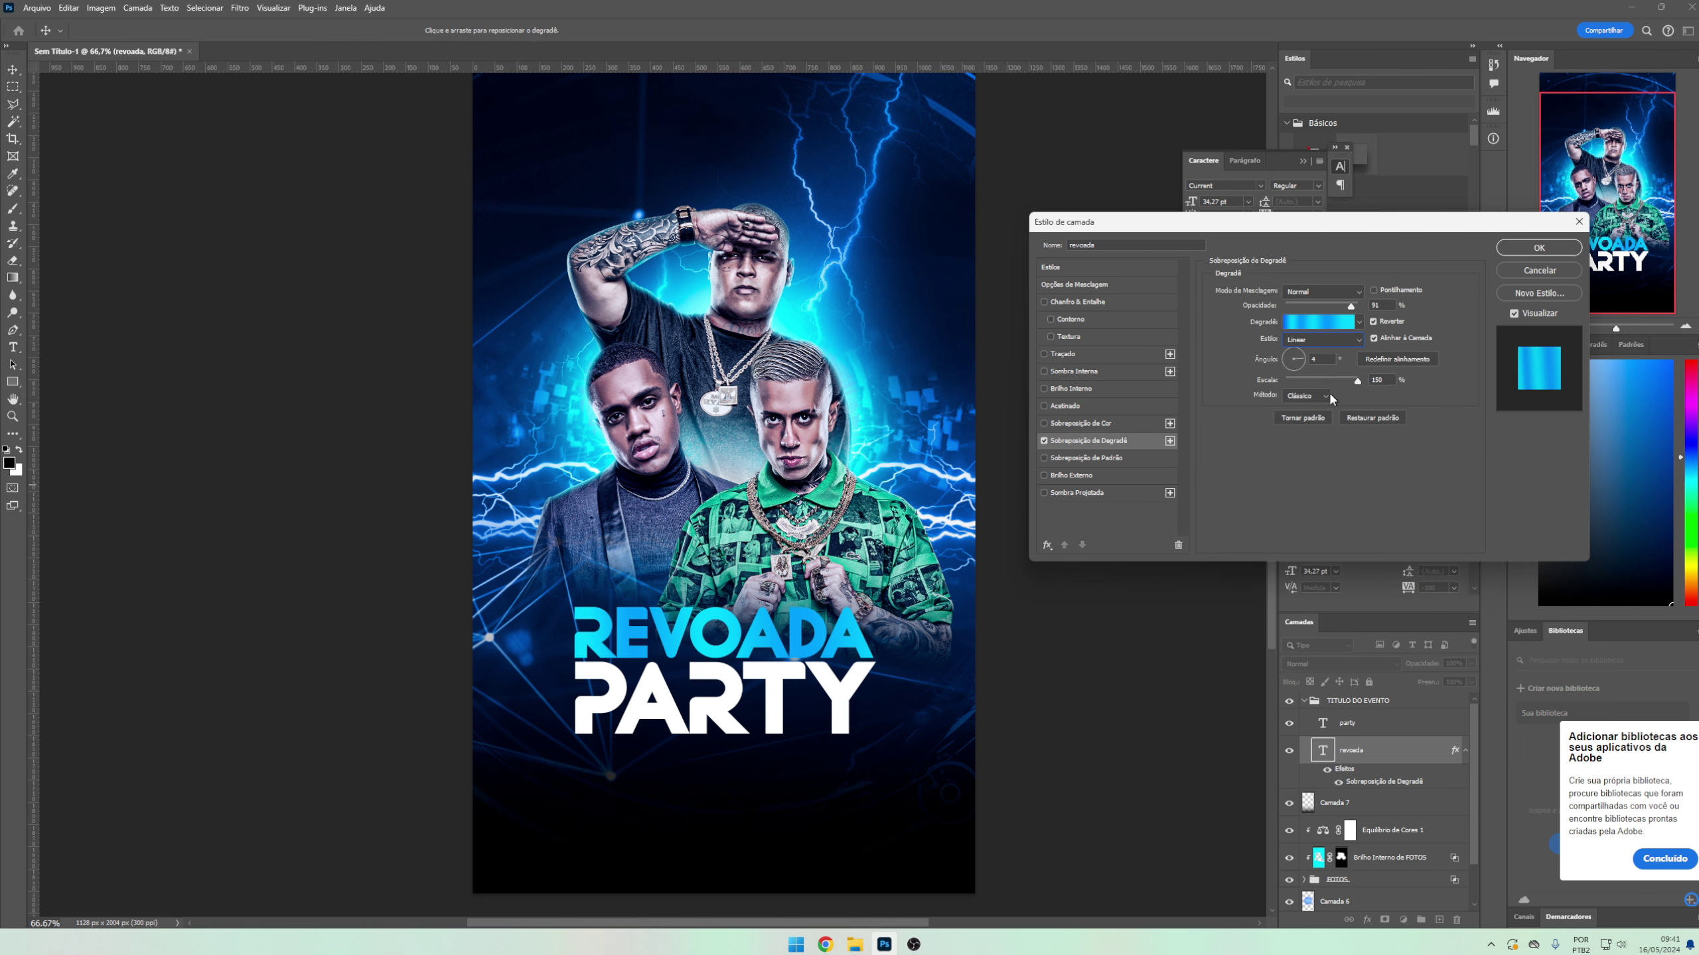
- Set the gradient style to Linear at -66° and add an Inner Shadow to REVOADA
click(1321, 339)
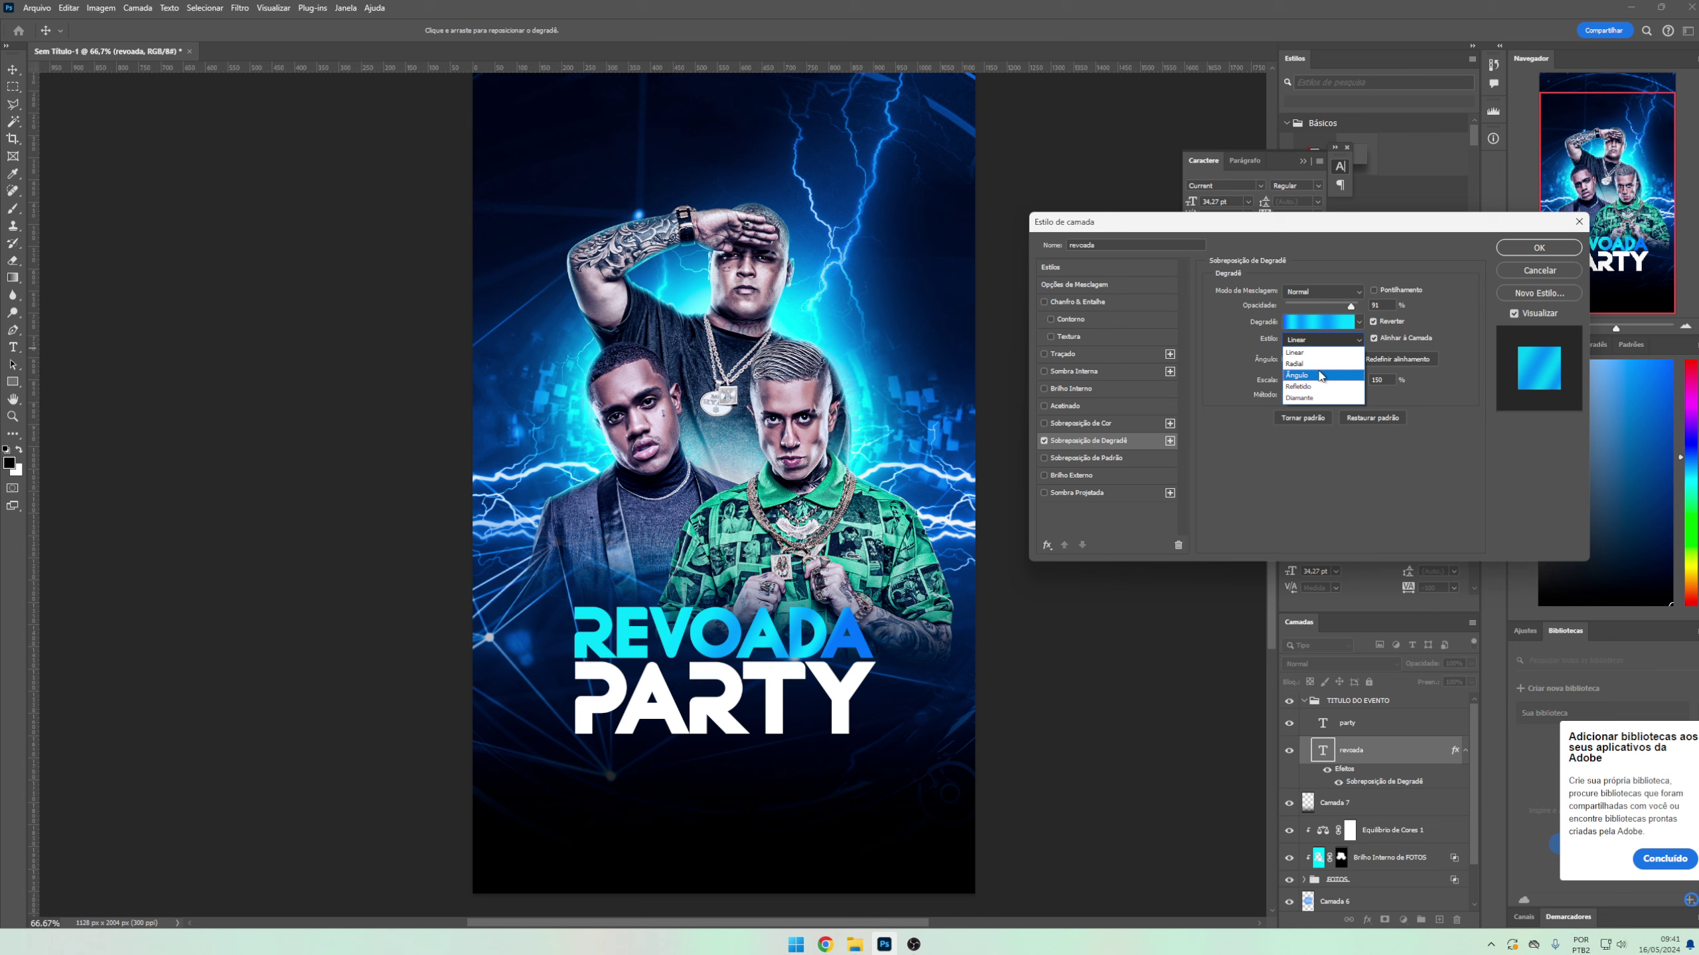
click(1319, 379)
scroll(1324, 341, down, 1)
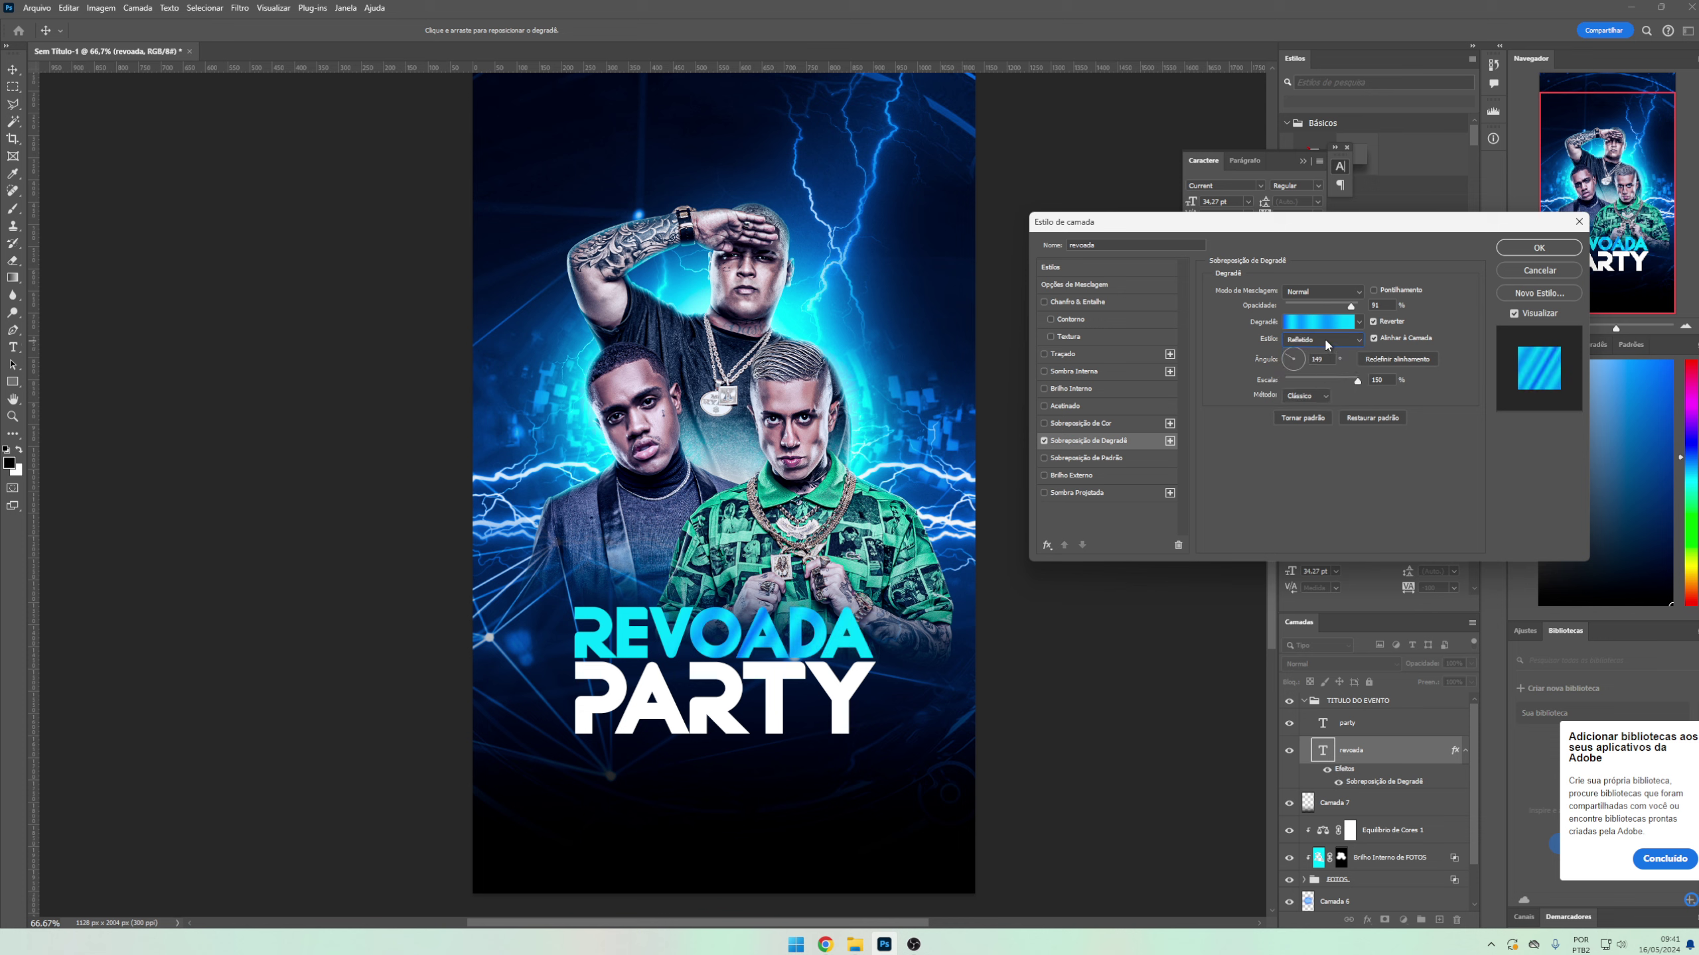
scroll(1326, 343, down, 1)
scroll(1328, 344, up, 1)
scroll(1328, 344, up, 1)
scroll(1327, 344, up, 1)
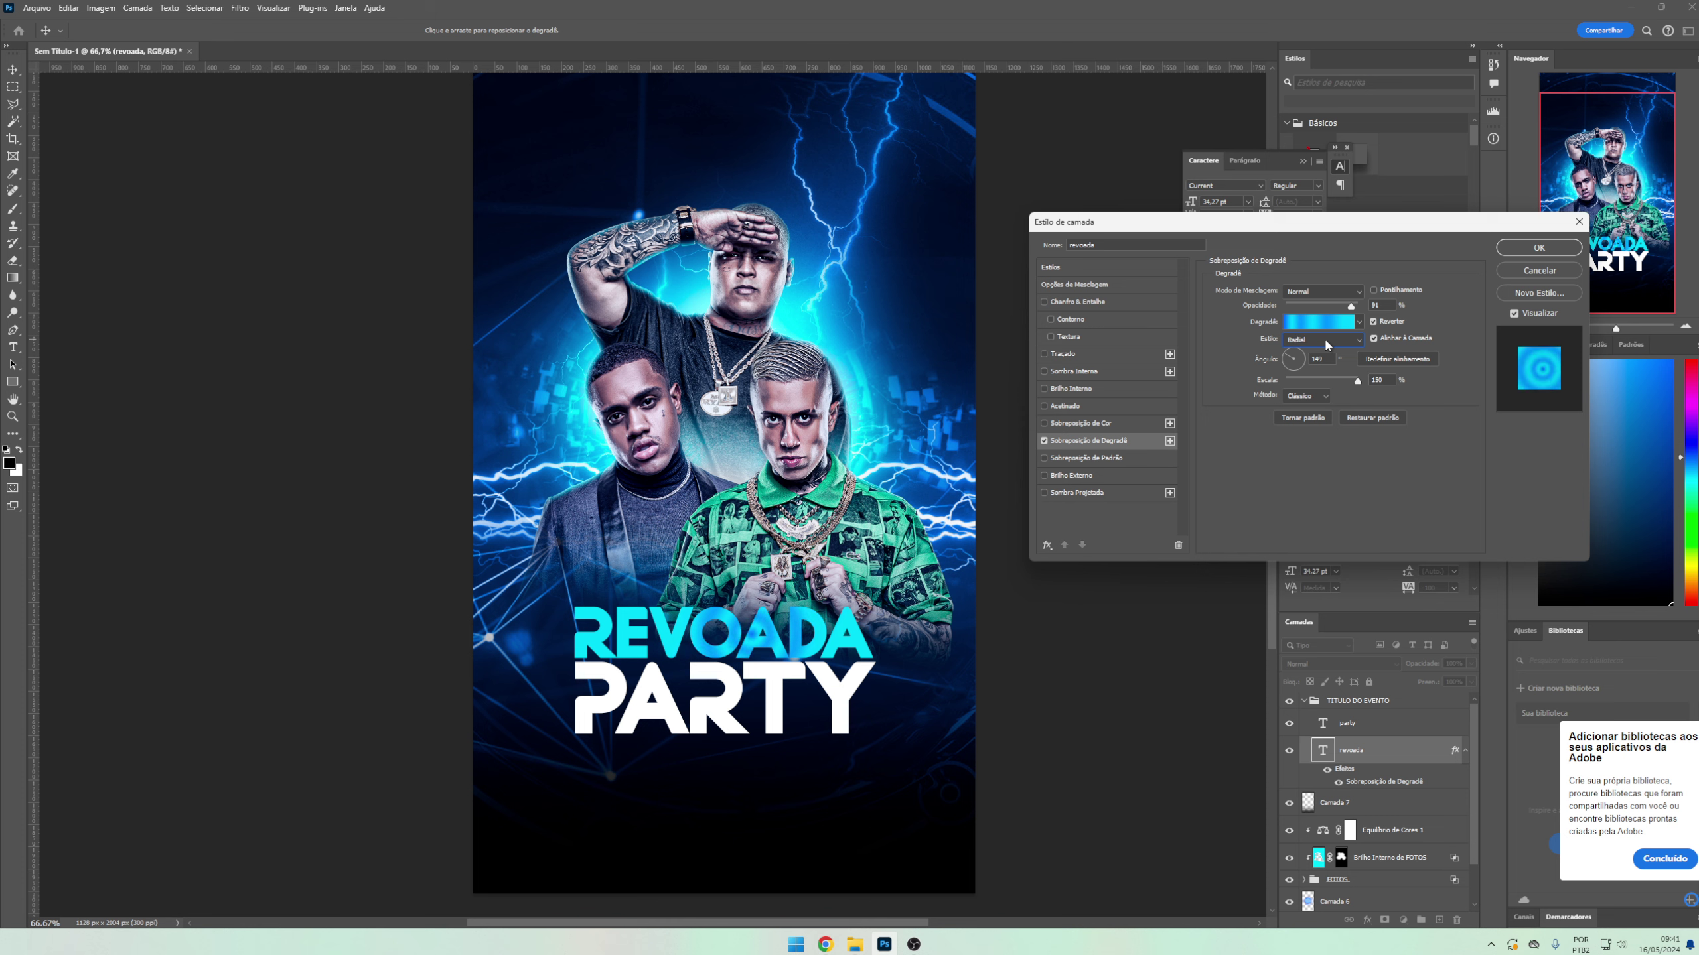
scroll(1325, 337, up, 1)
click(1295, 365)
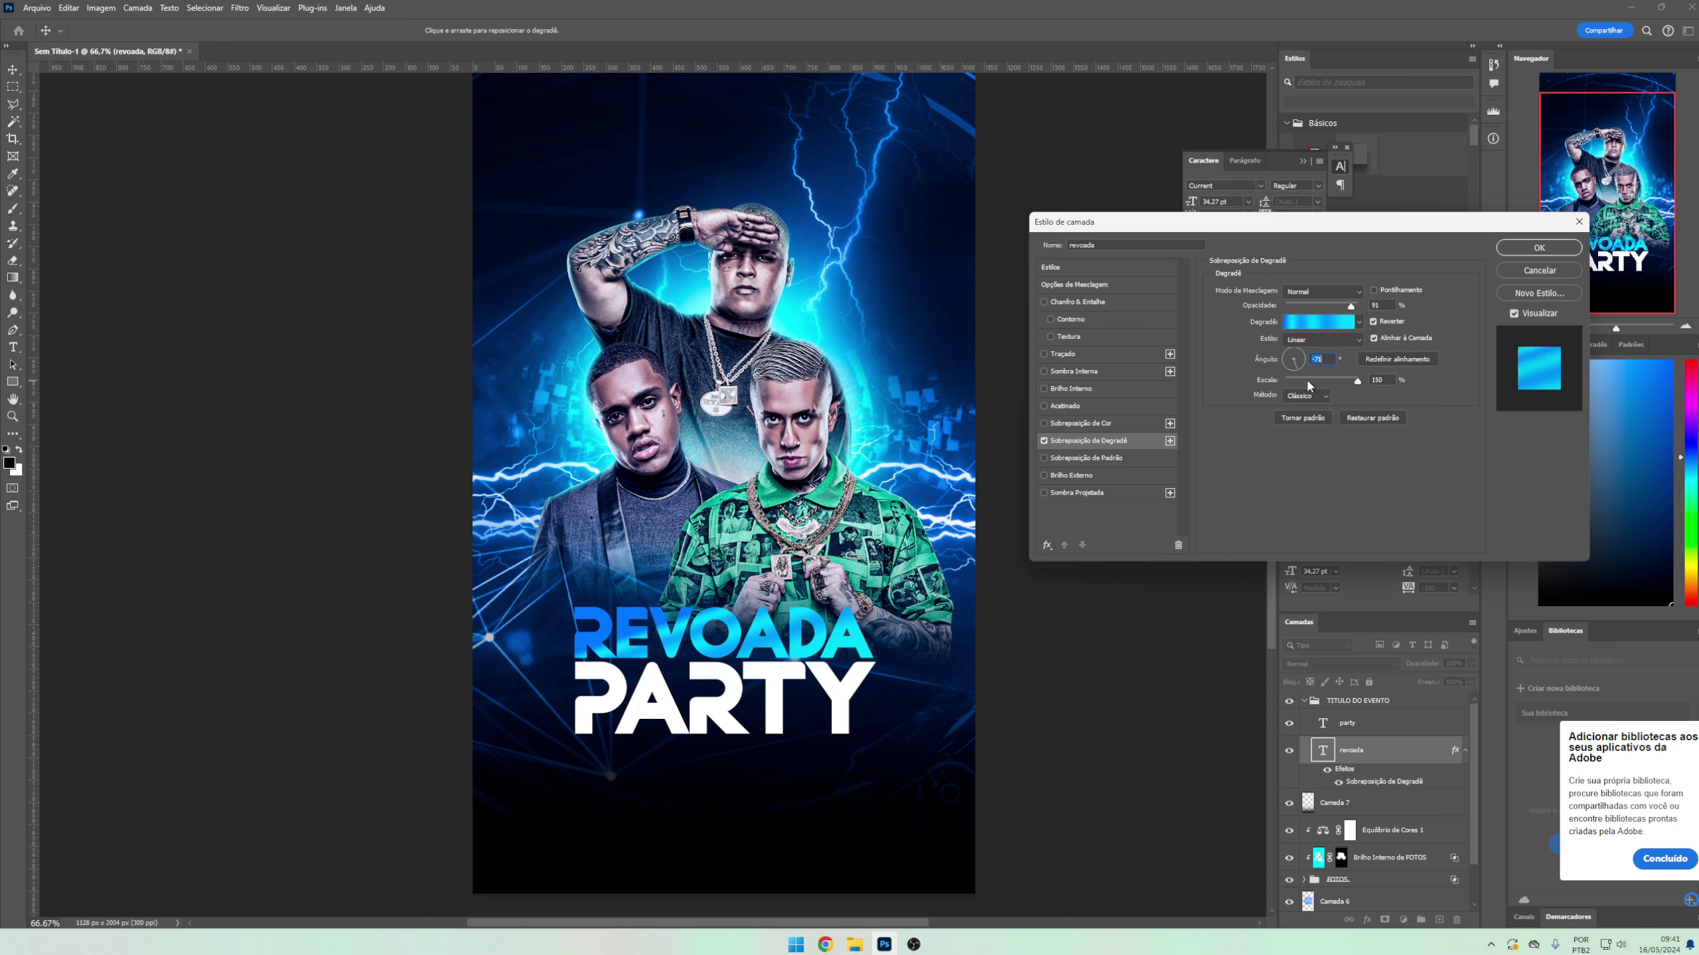
click(1298, 369)
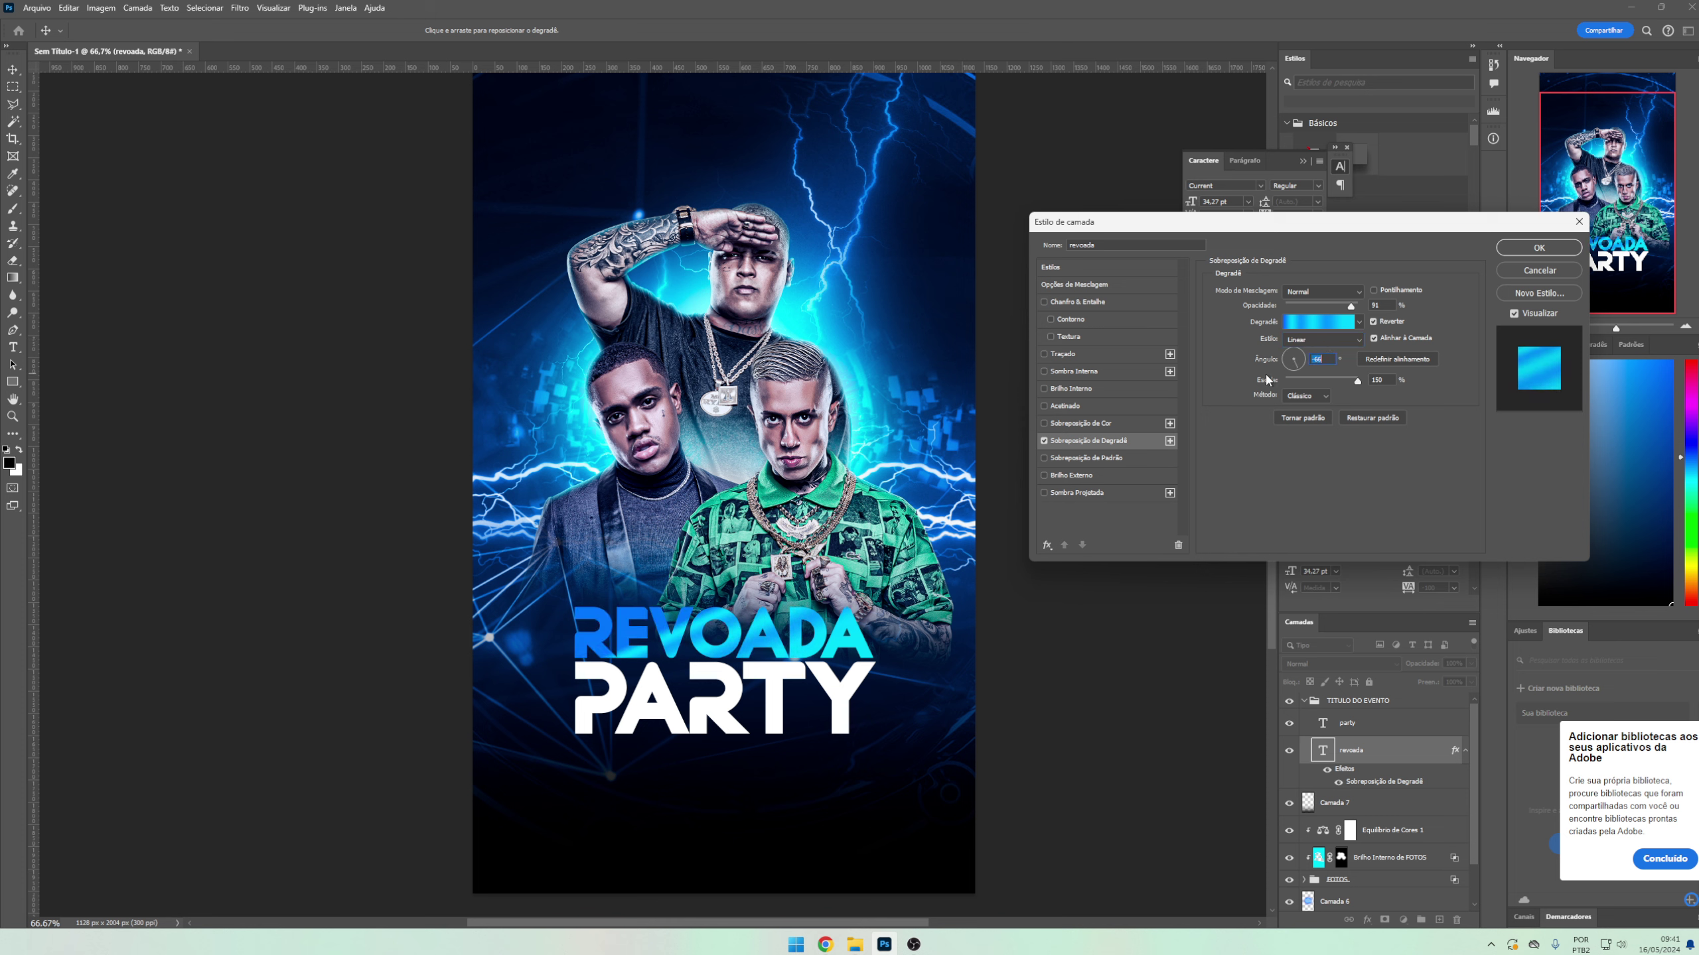
click(1044, 372)
click(1090, 372)
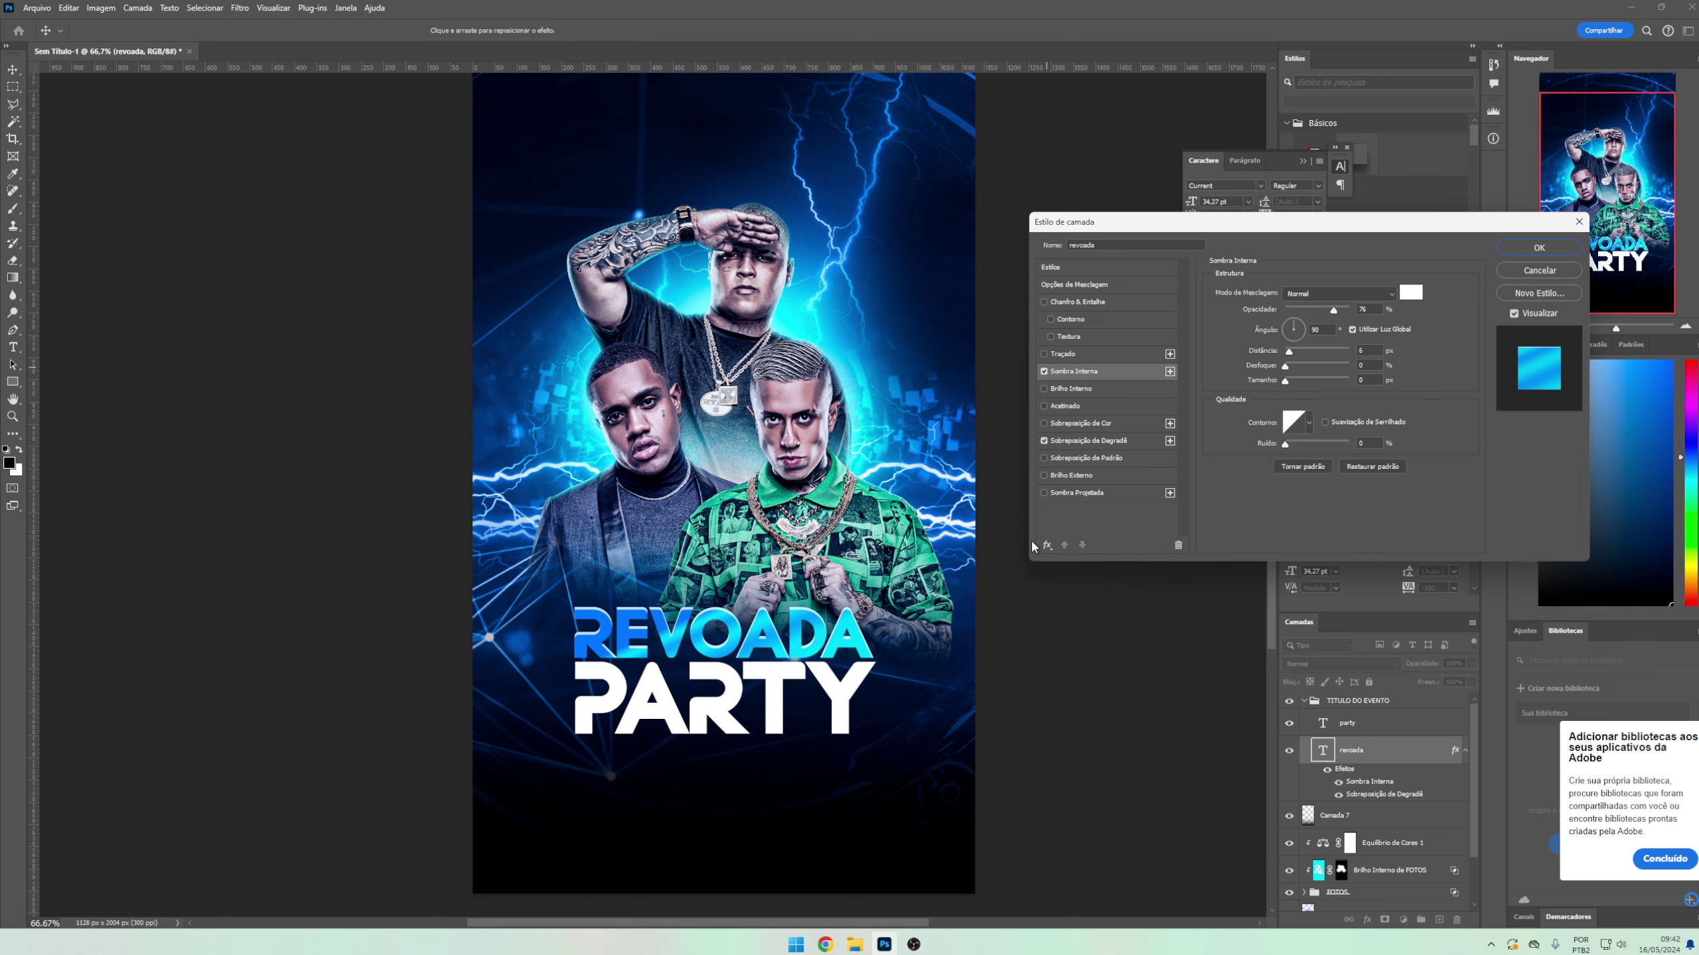
- Lower REVOADA's Inner Shadow opacity to 60% and add Bevel & Emboss
drag(1334, 311, 1323, 315)
click(1074, 301)
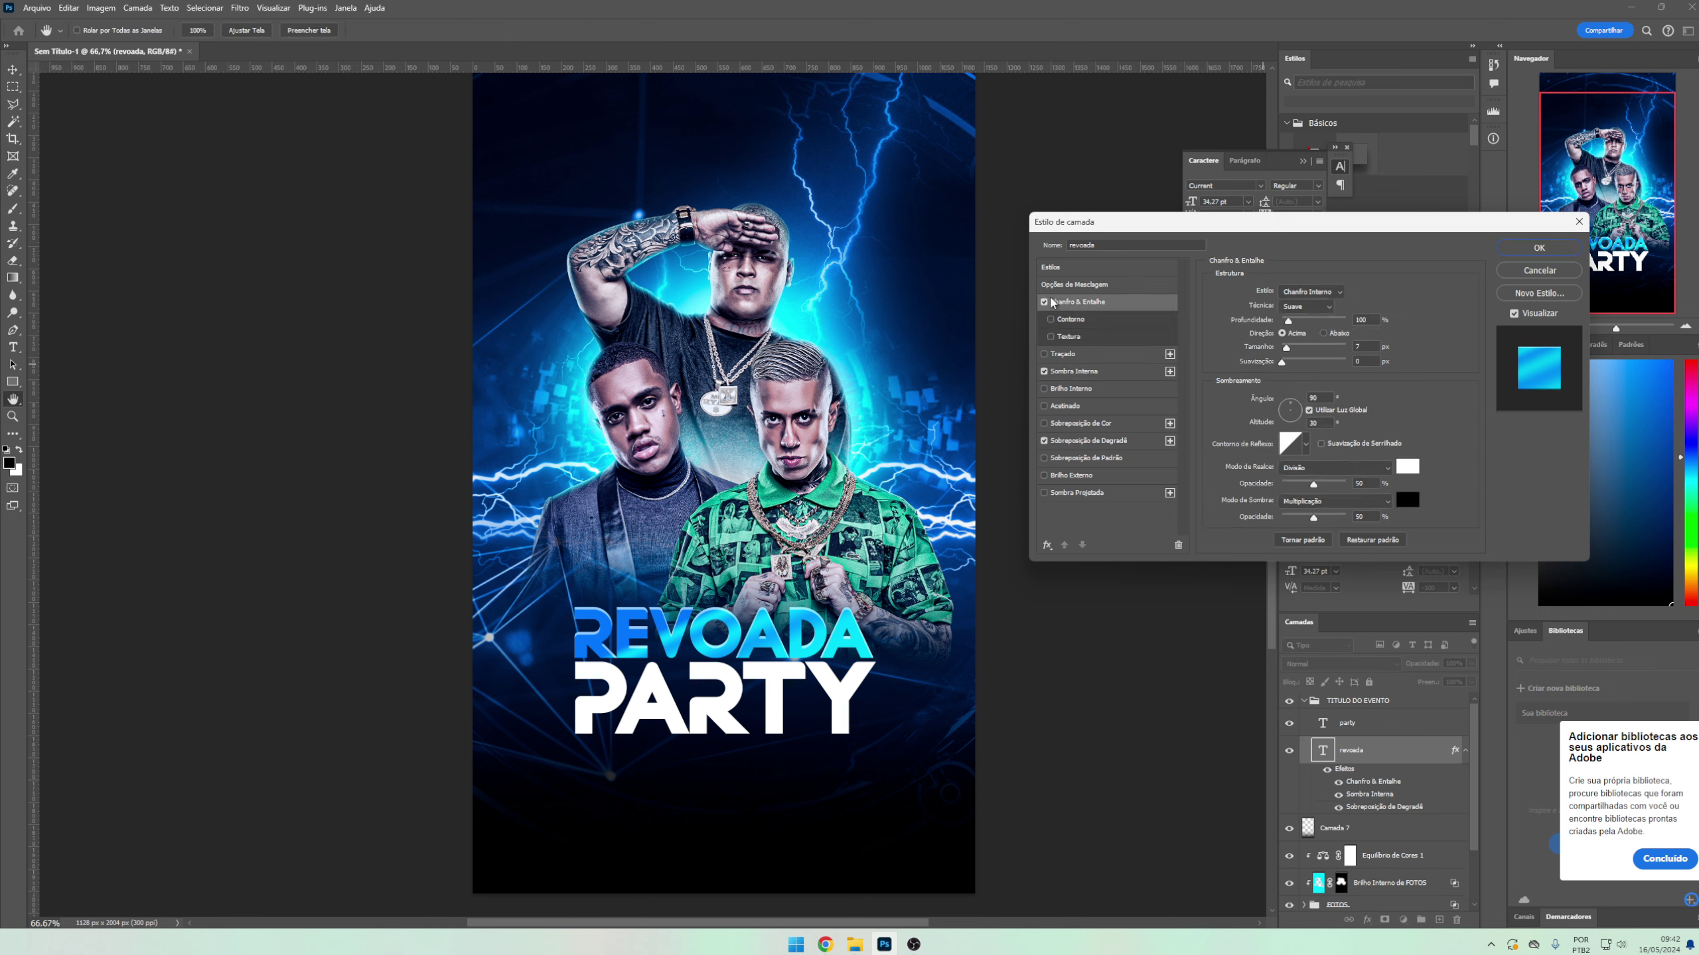
click(1316, 471)
- Give the bevel a brighter Gloss Contour, keep Size at 7 px and increase Depth
click(1296, 434)
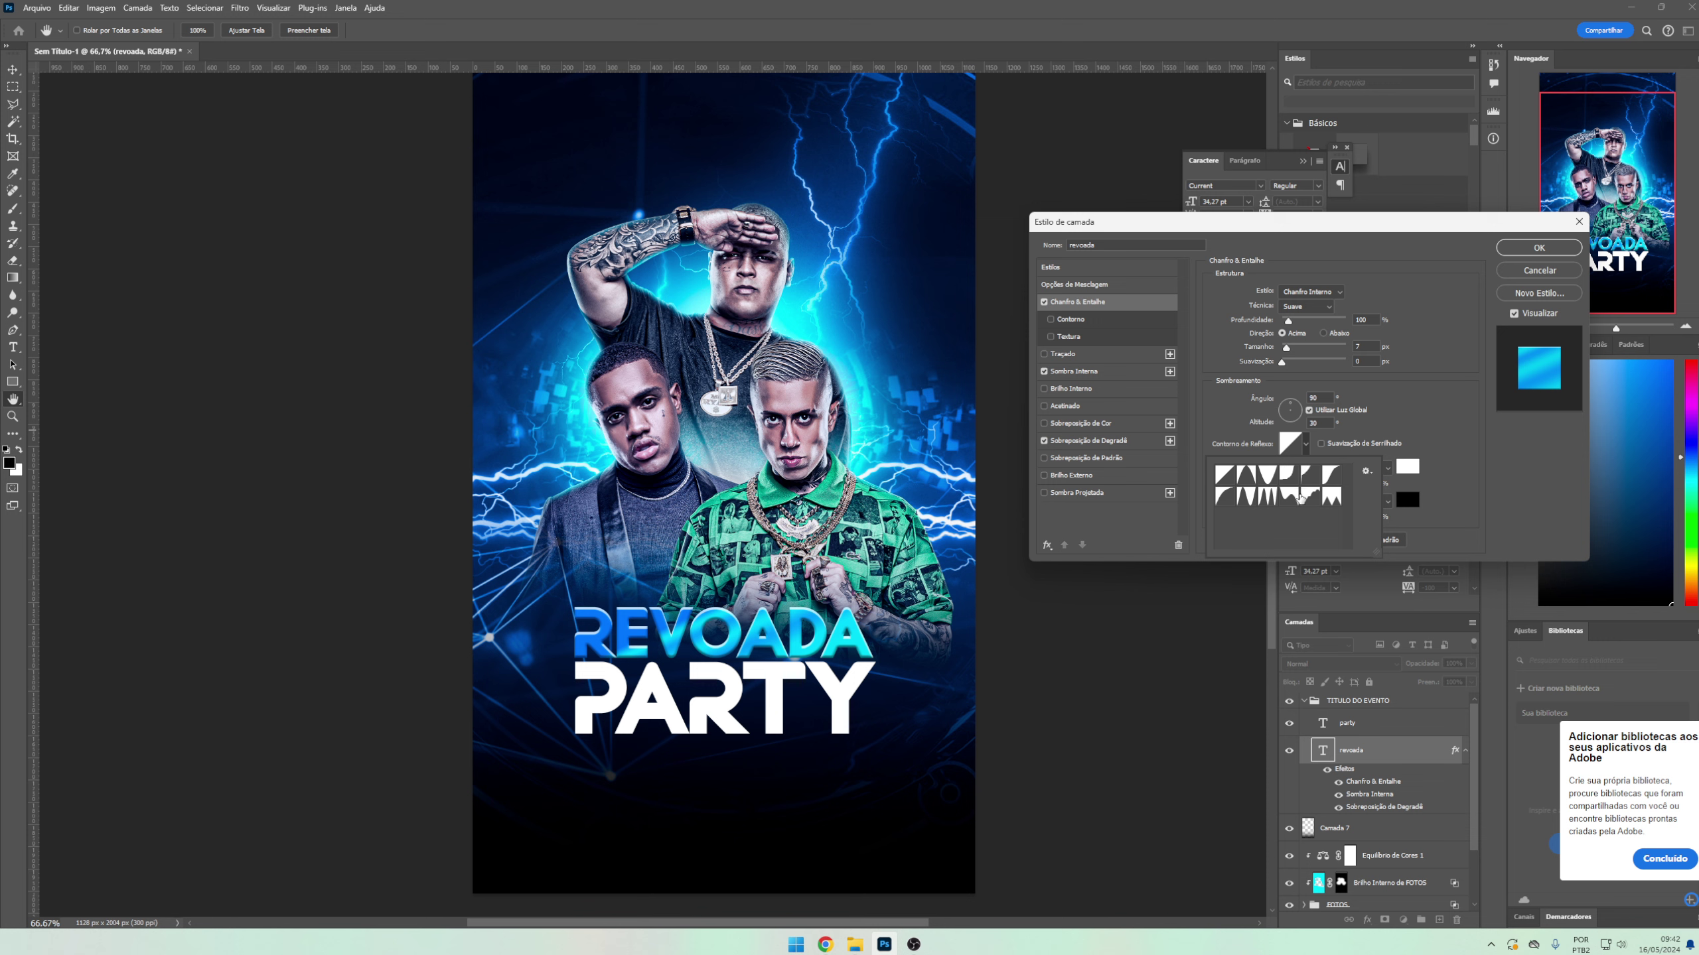
click(1266, 498)
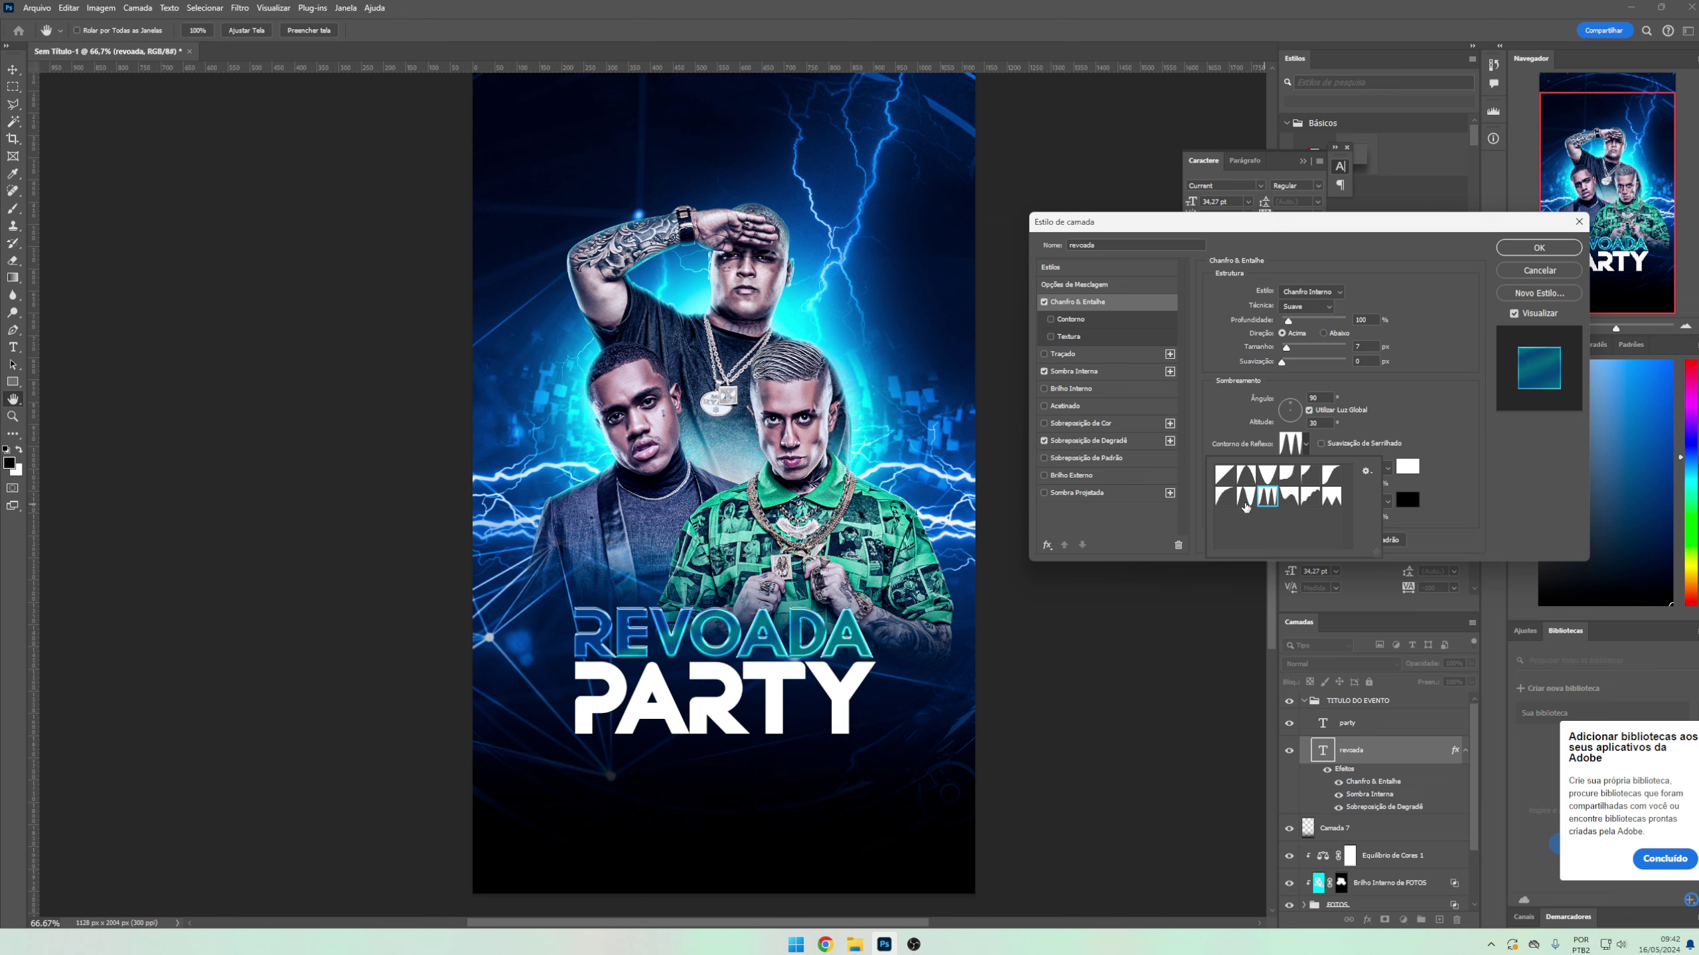
click(1246, 498)
click(1223, 475)
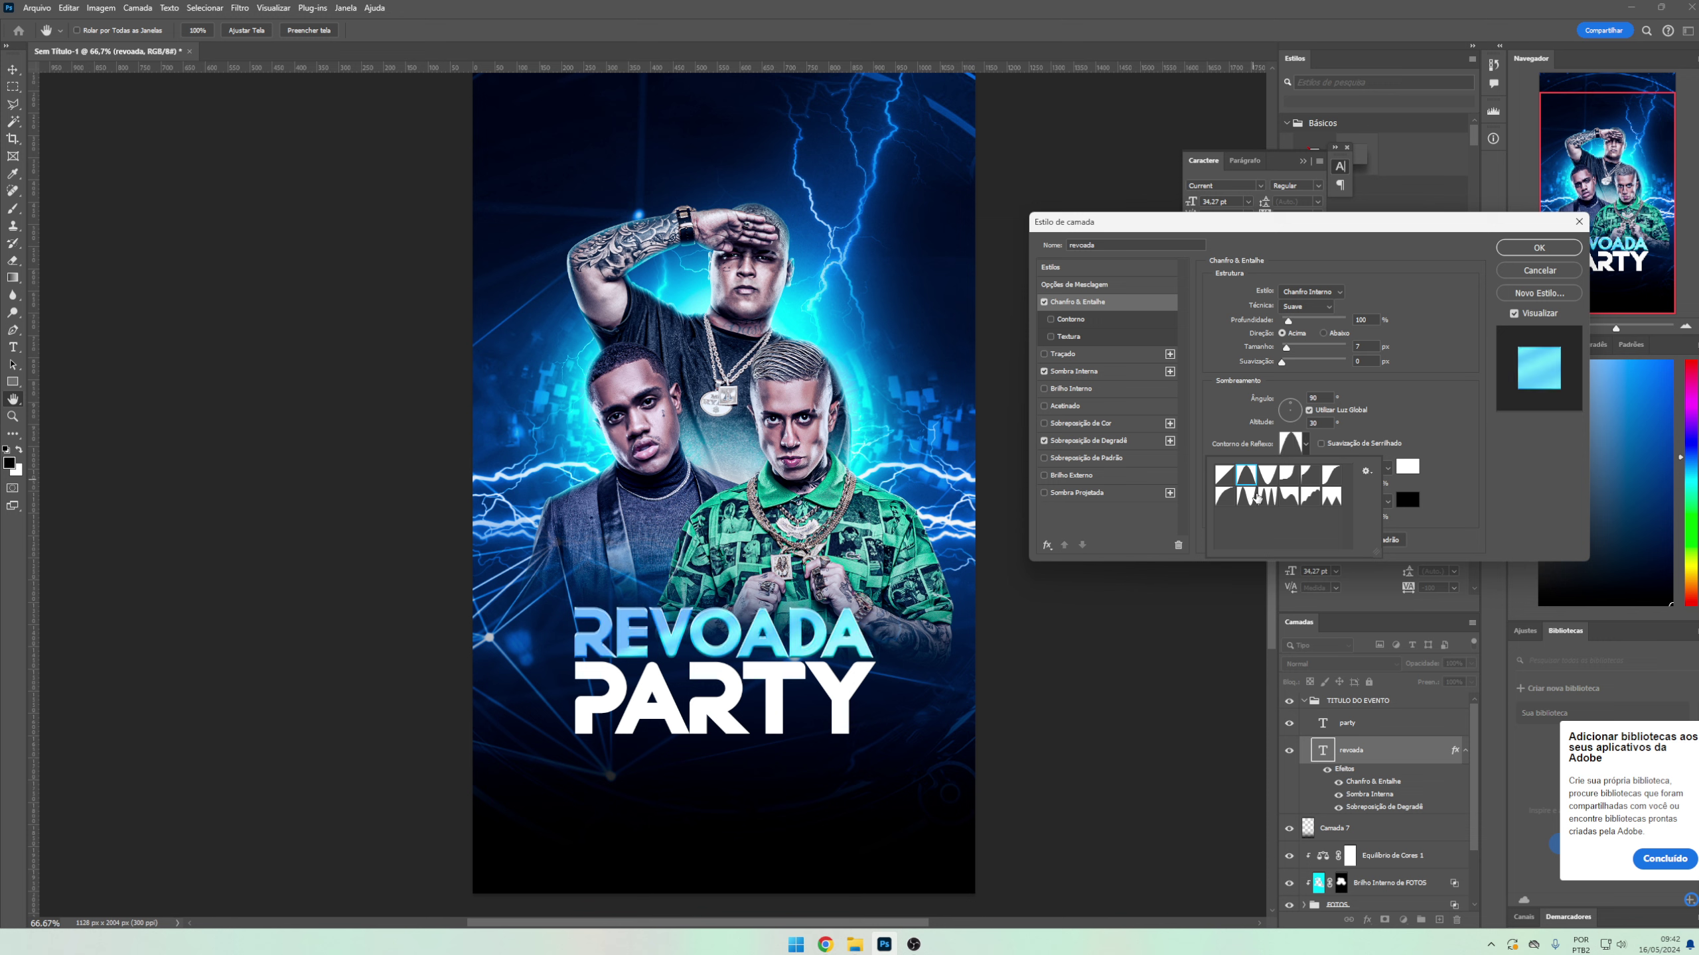
click(1258, 496)
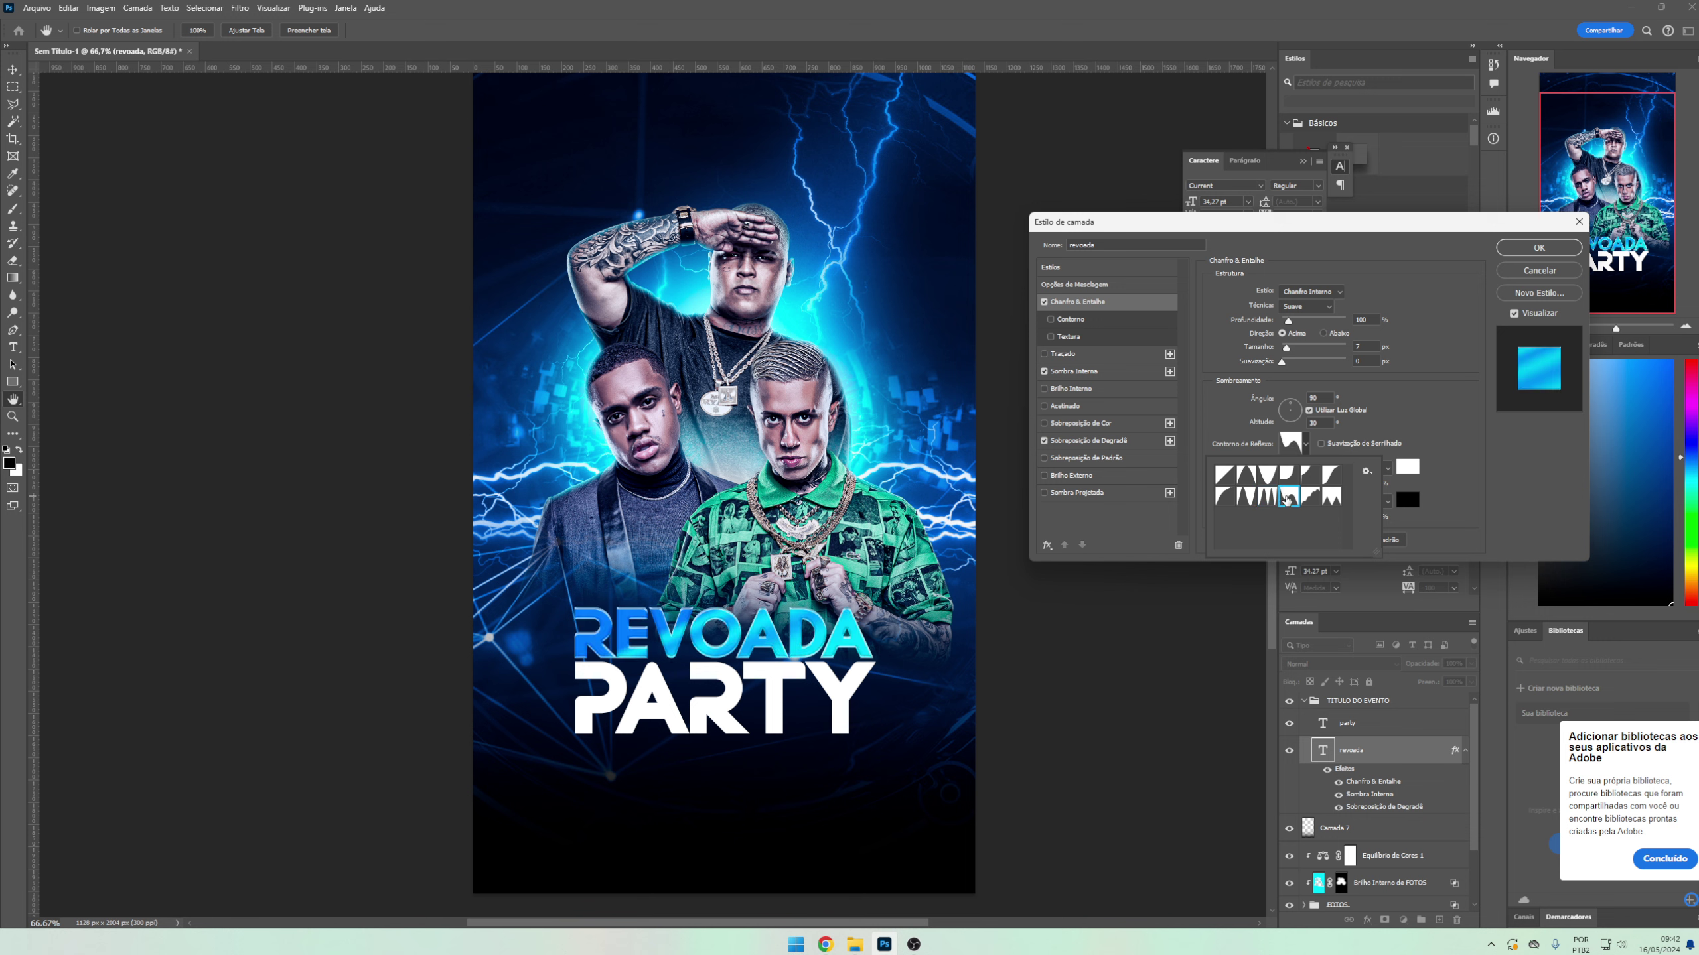
double_click(1287, 498)
drag(1289, 349, 1288, 349)
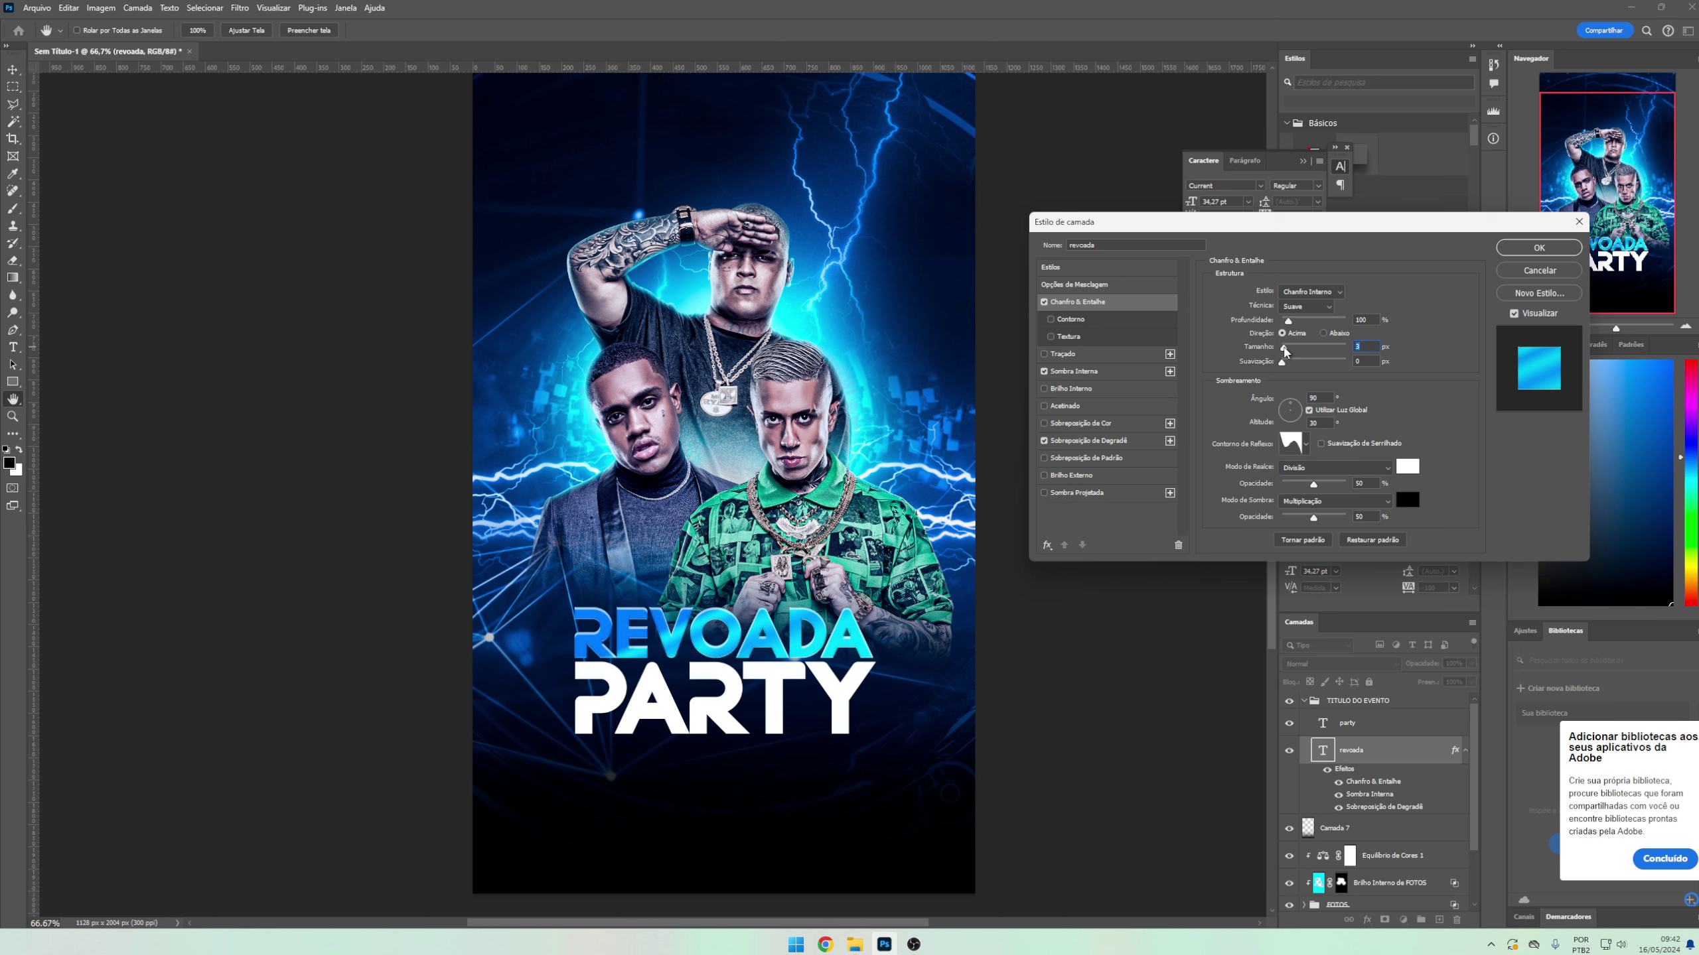
mouse_move(1289, 323)
mouse_down()
mouse_move(1340, 322)
mouse_move(1281, 320)
mouse_up()
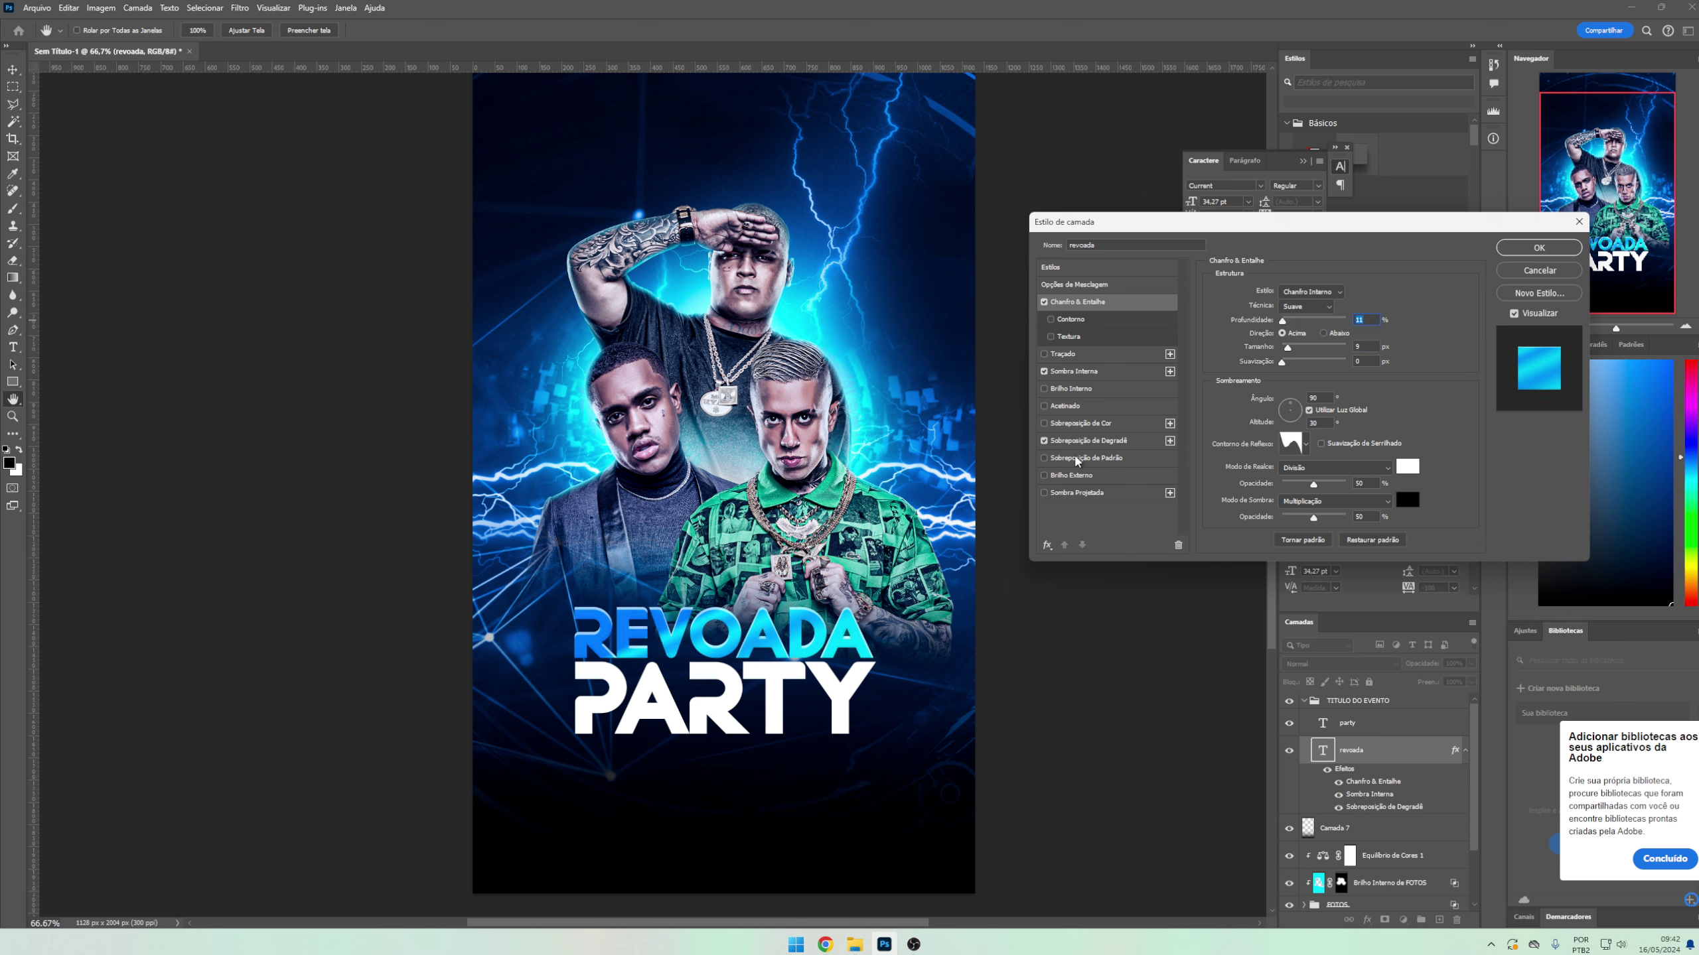
- Add a 2 px stroke to the revoada text with a gradient fill
click(1054, 355)
click(1313, 368)
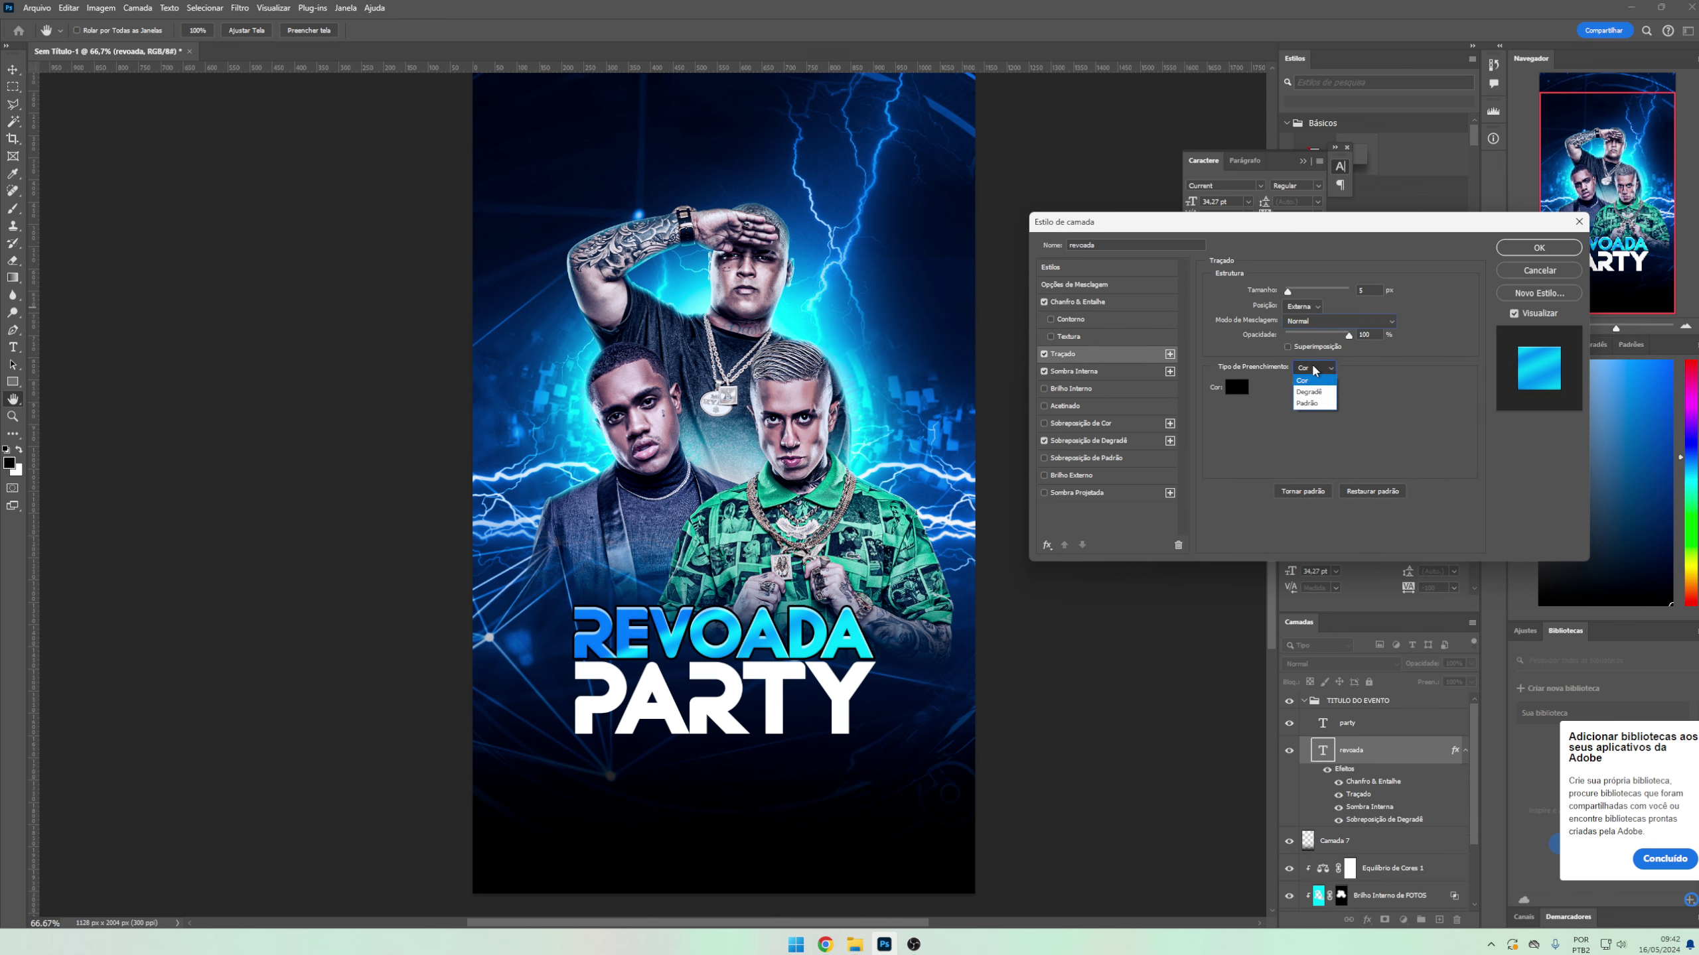
click(1317, 388)
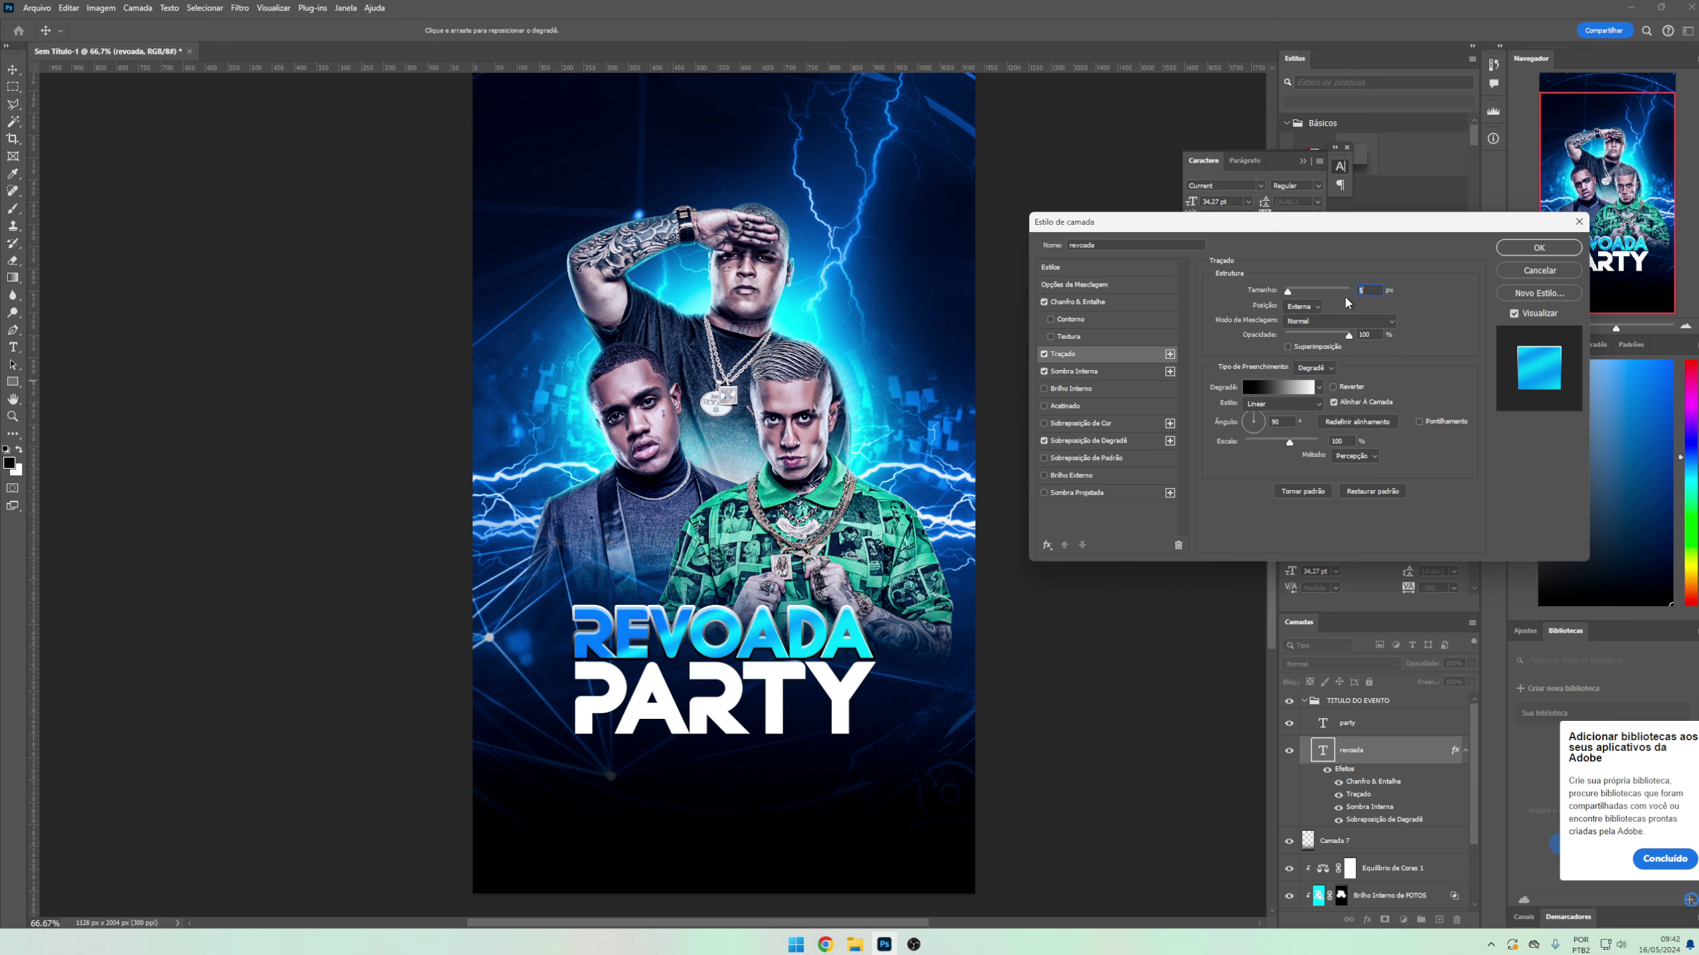
text(2)
- Set the stroke gradient's right stop to light cyan and its left stop to white
click(1262, 388)
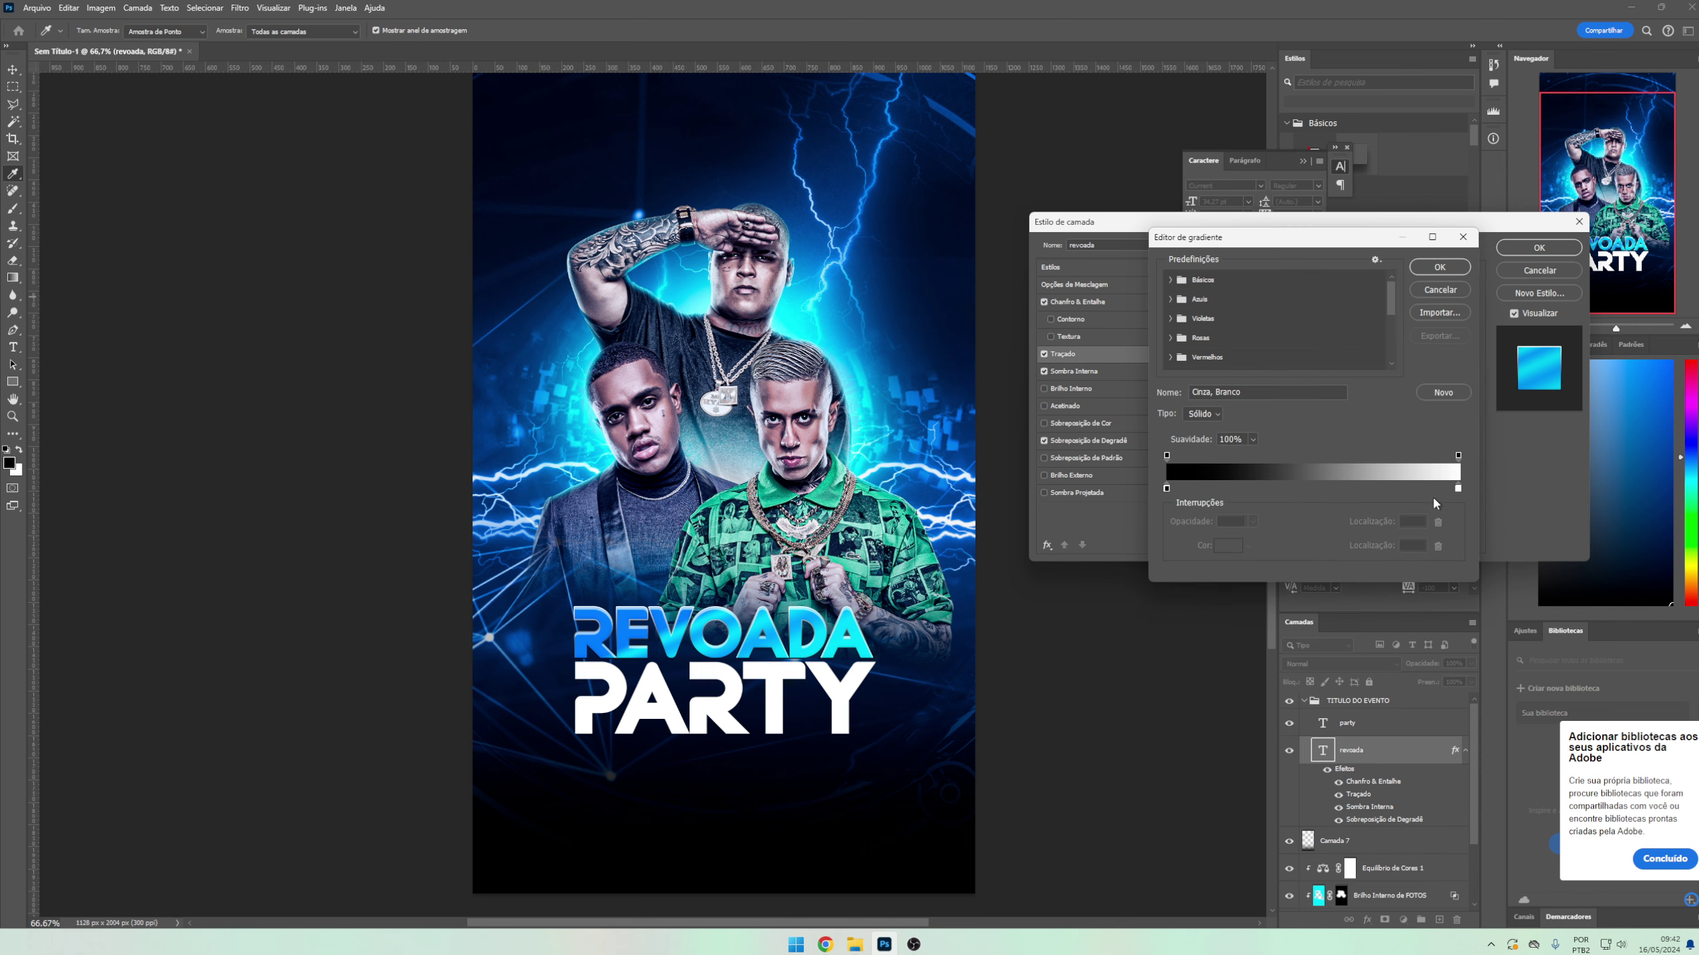
double_click(1458, 488)
click(1523, 326)
drag(1424, 281, 1391, 258)
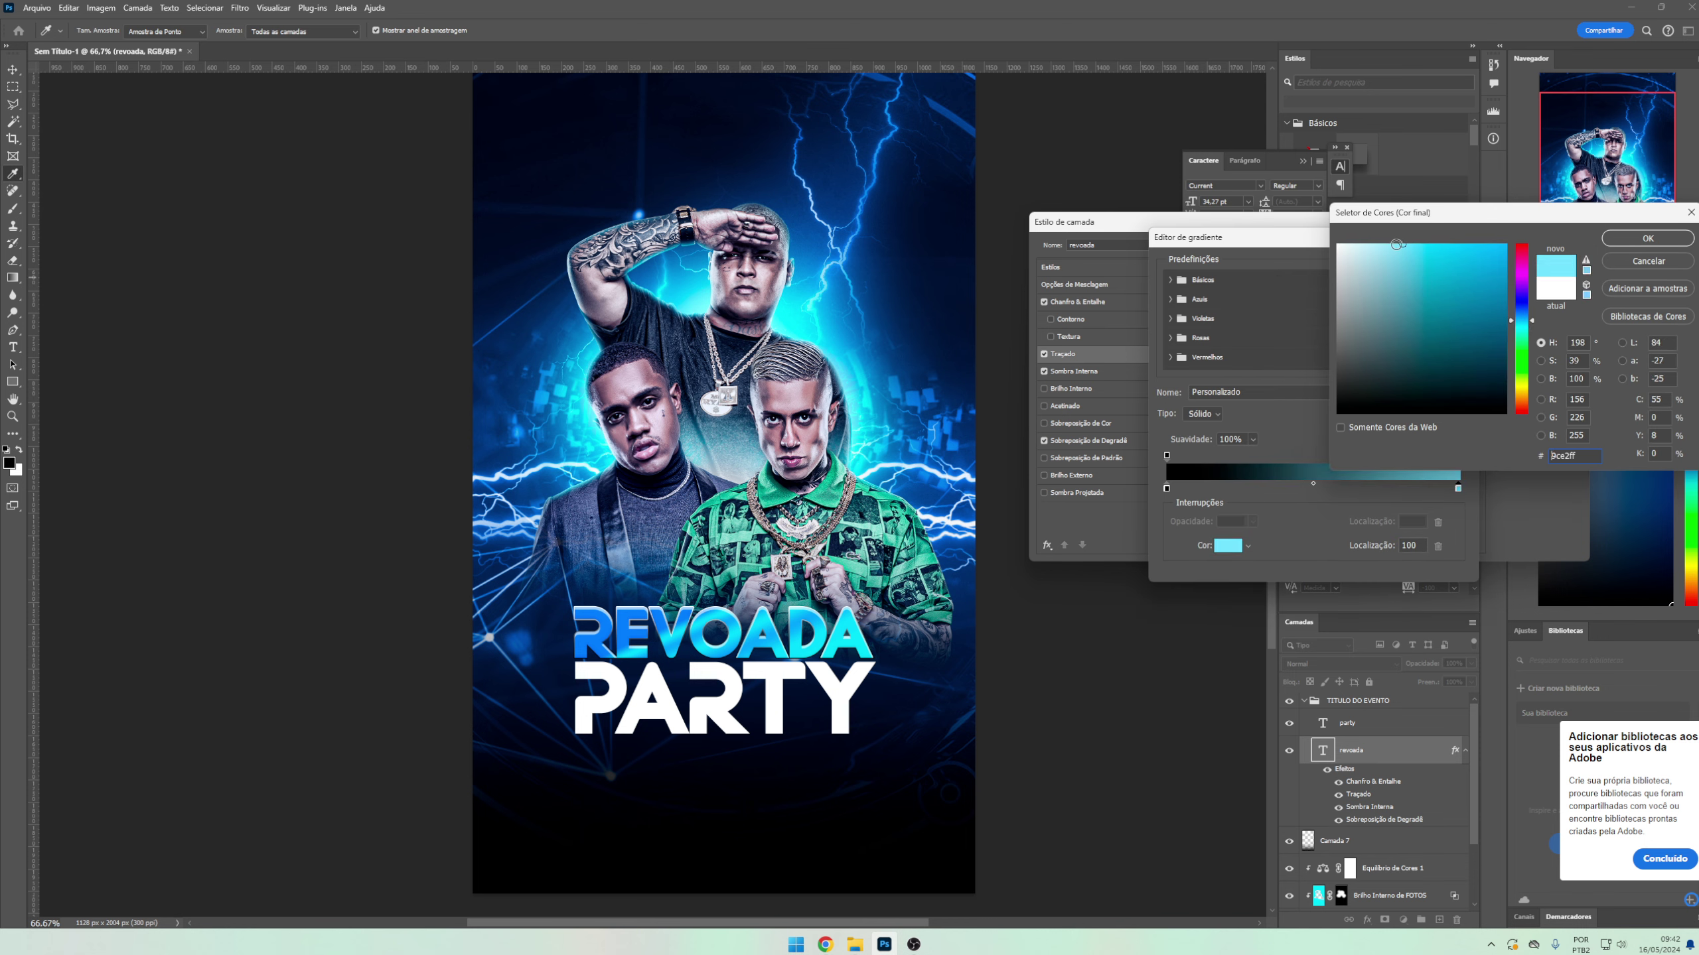
click(1646, 238)
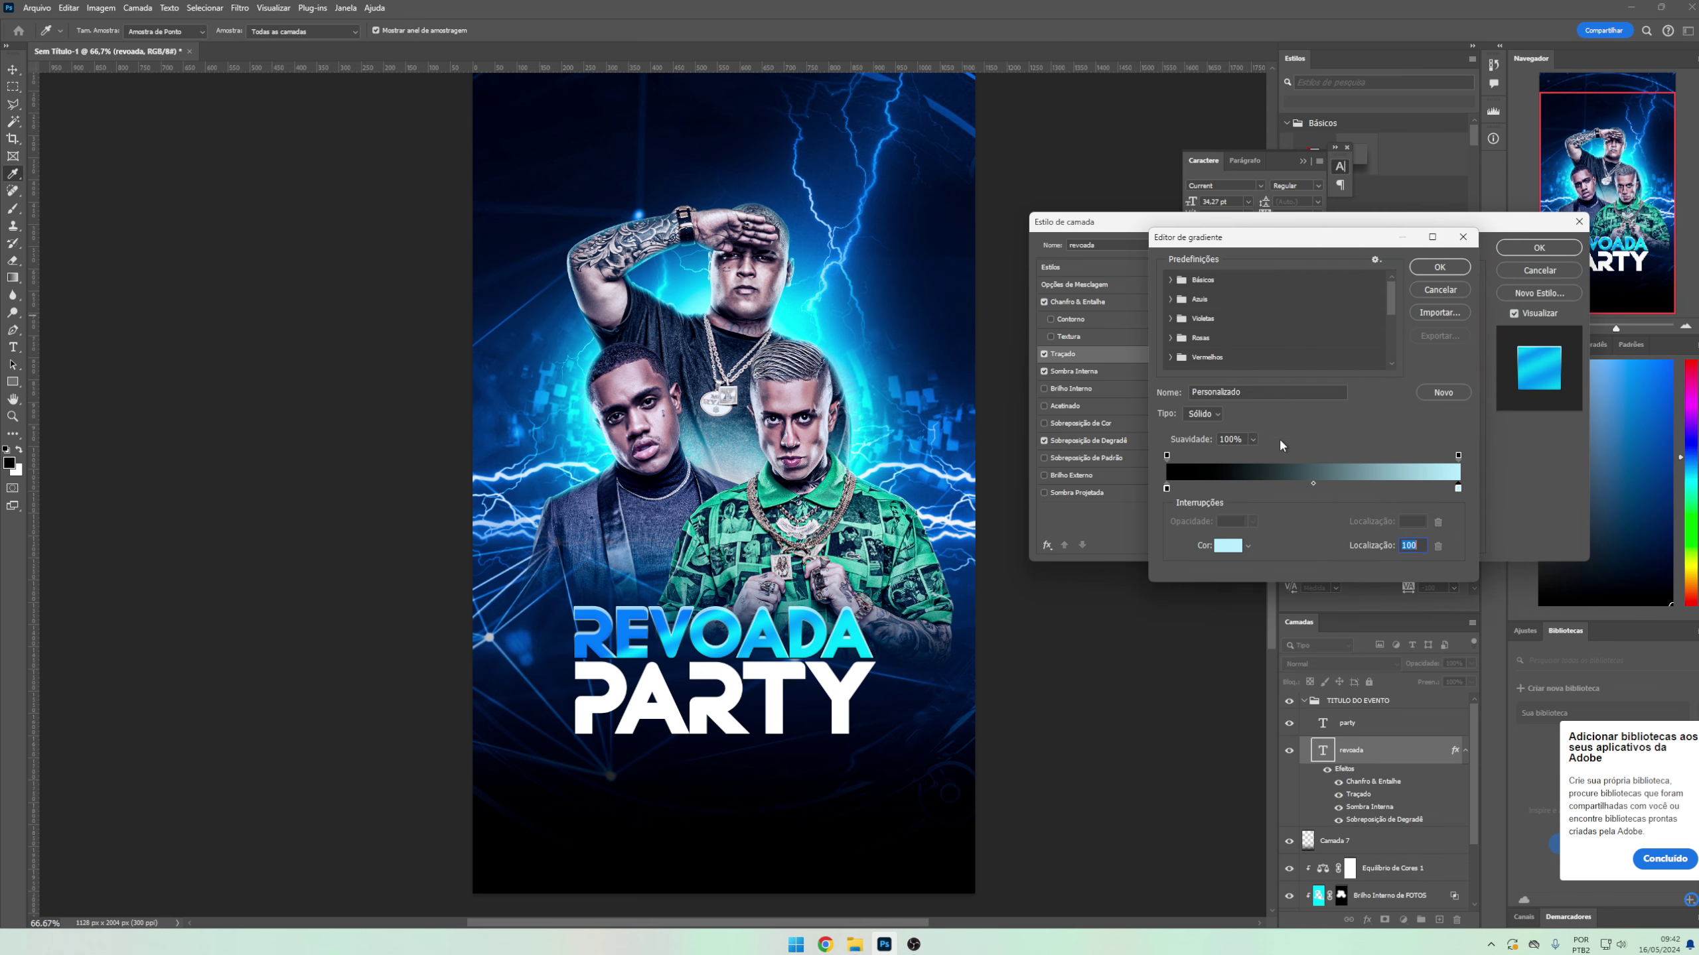
double_click(1166, 489)
click(1523, 327)
click(1382, 255)
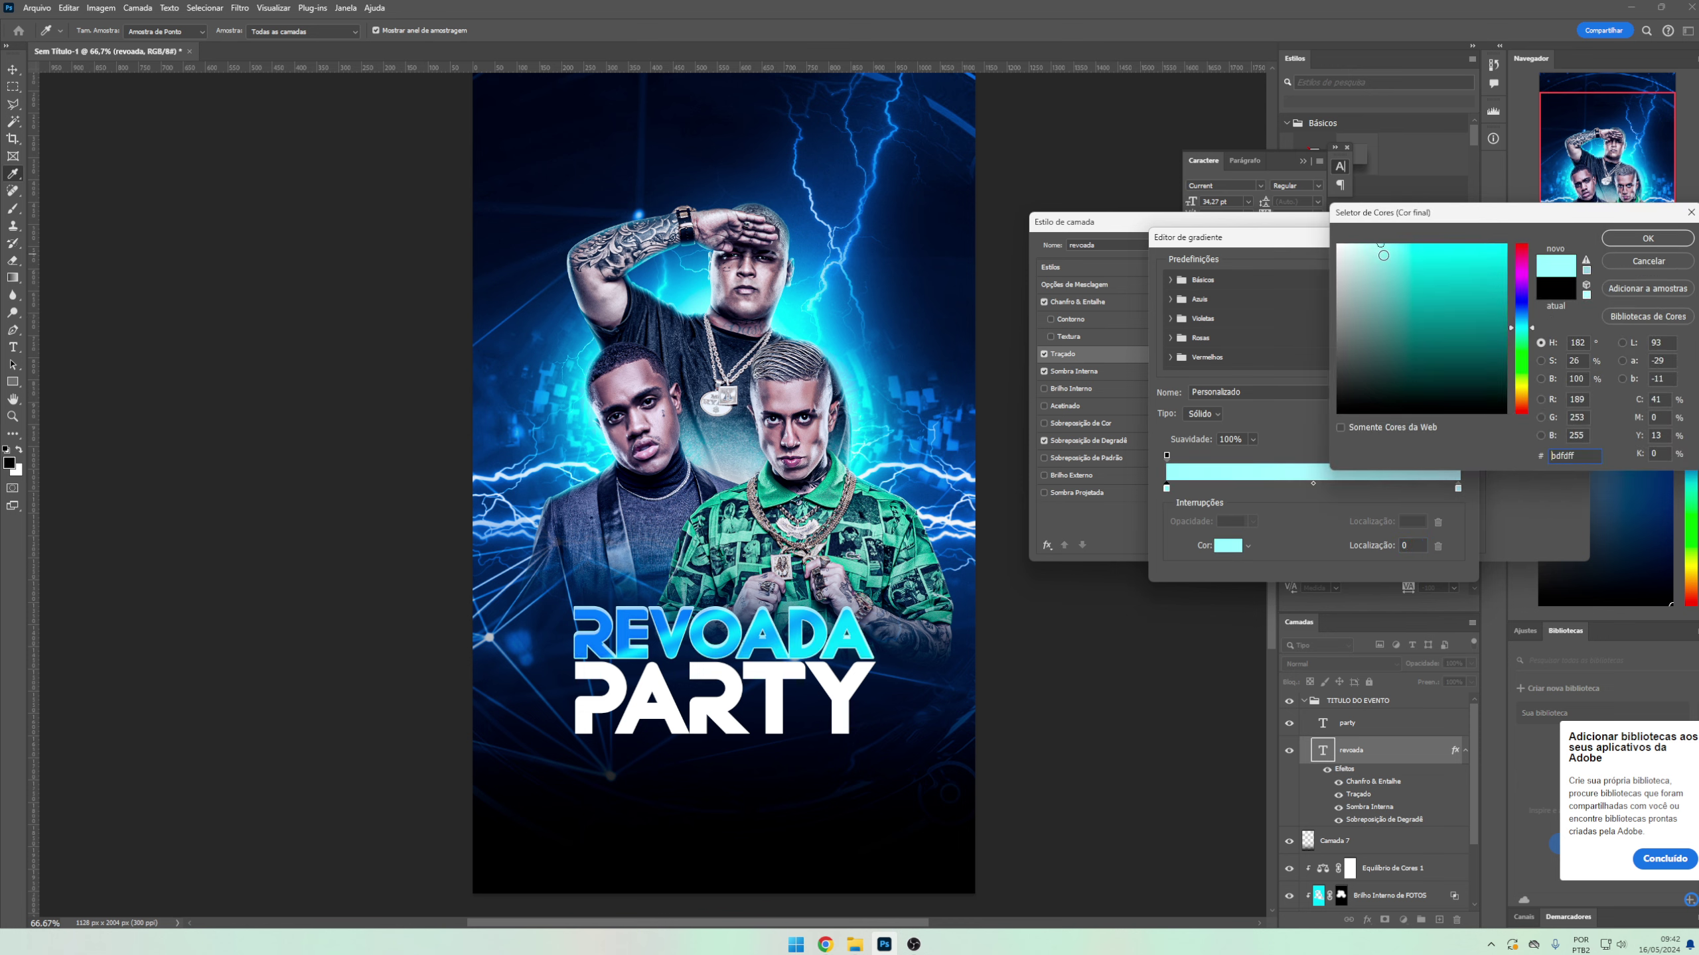
drag(1383, 255, 1367, 243)
click(1337, 245)
key(Return)
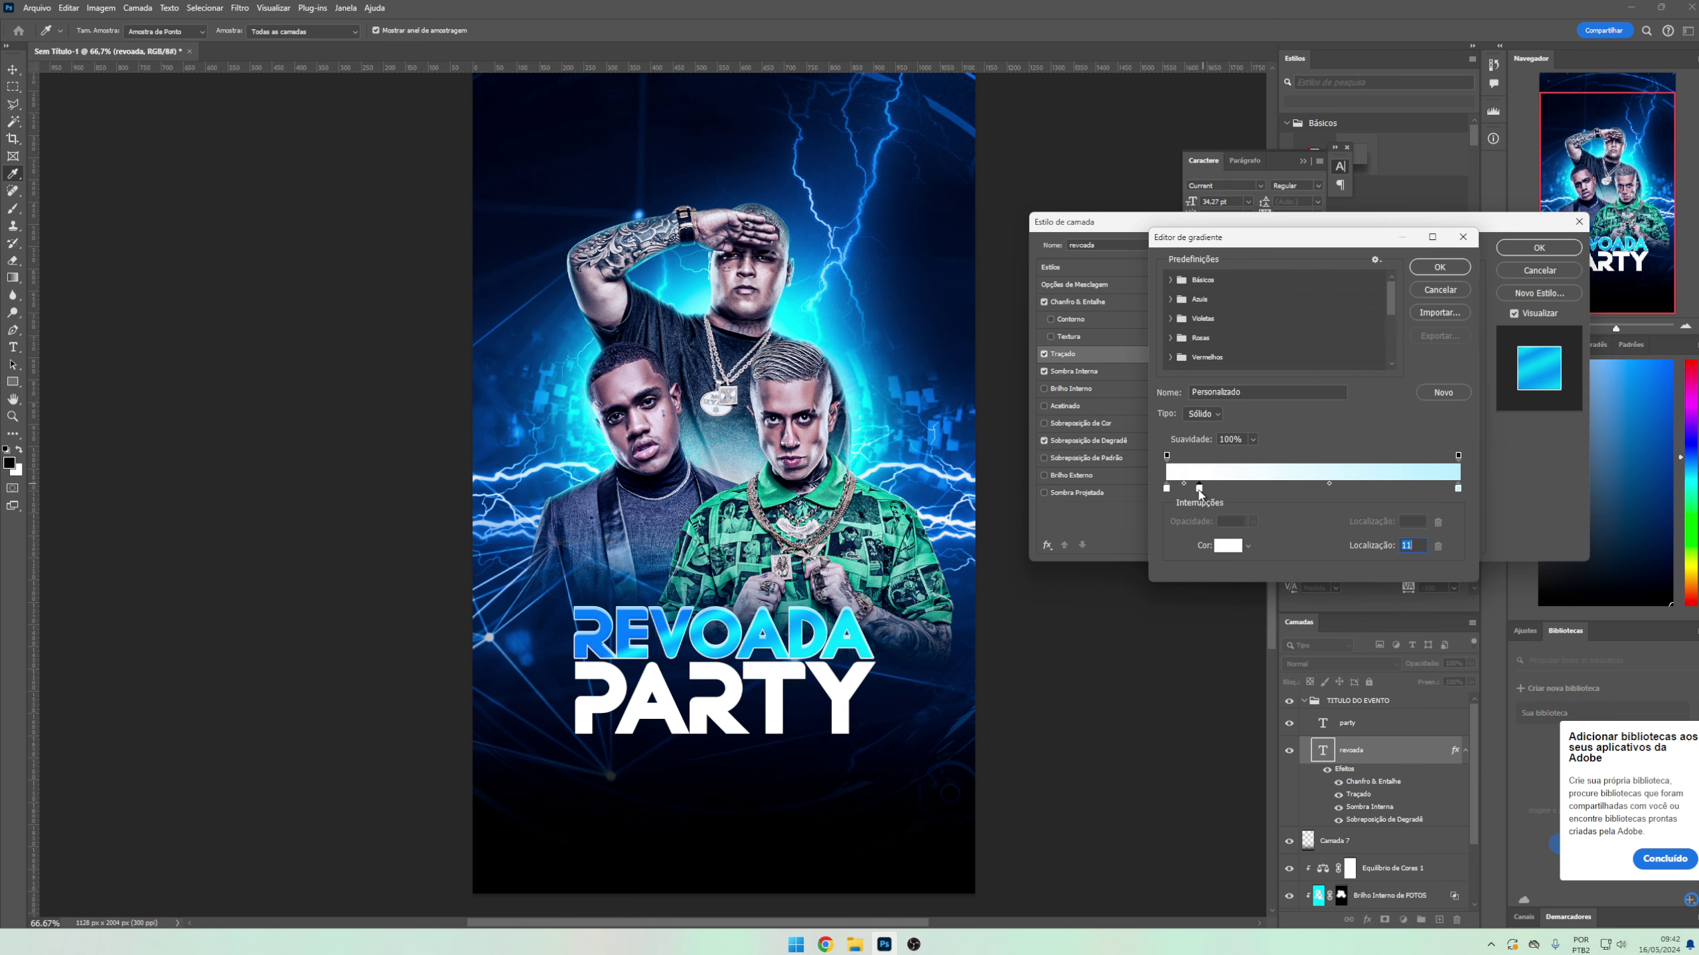
- Add a light-blue stop, a white stop at 17% and a greyish-blue stop at 28%
double_click(1199, 489)
click(1518, 318)
click(1430, 286)
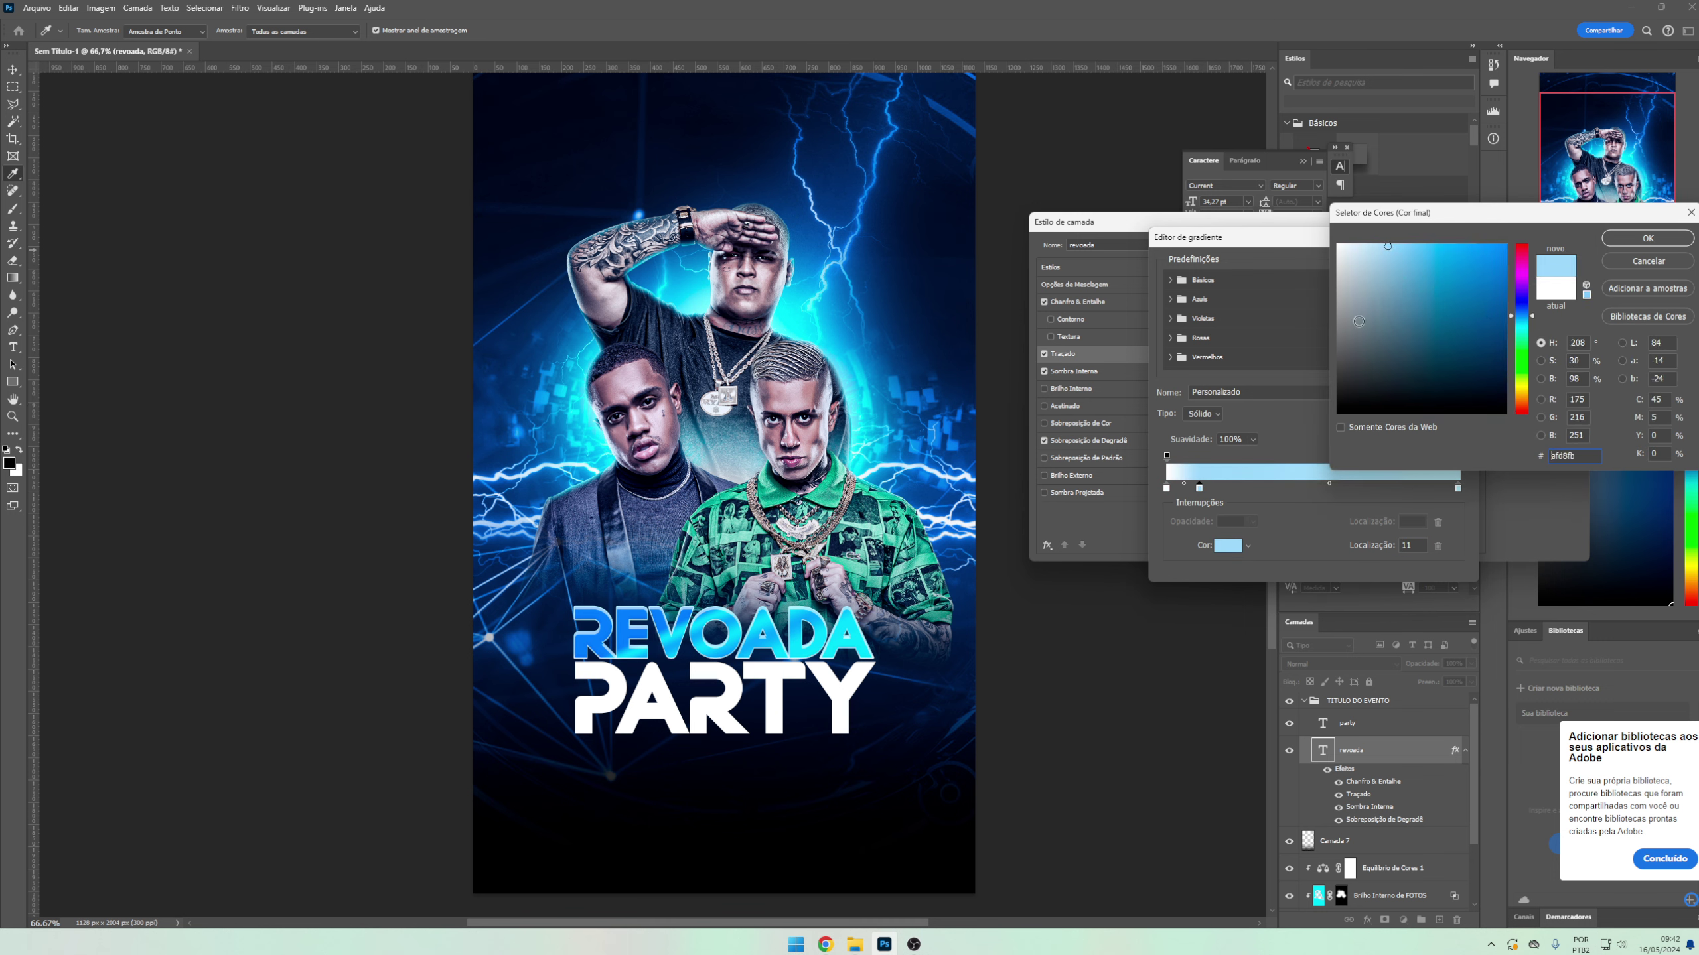
key(Return)
click(1168, 488)
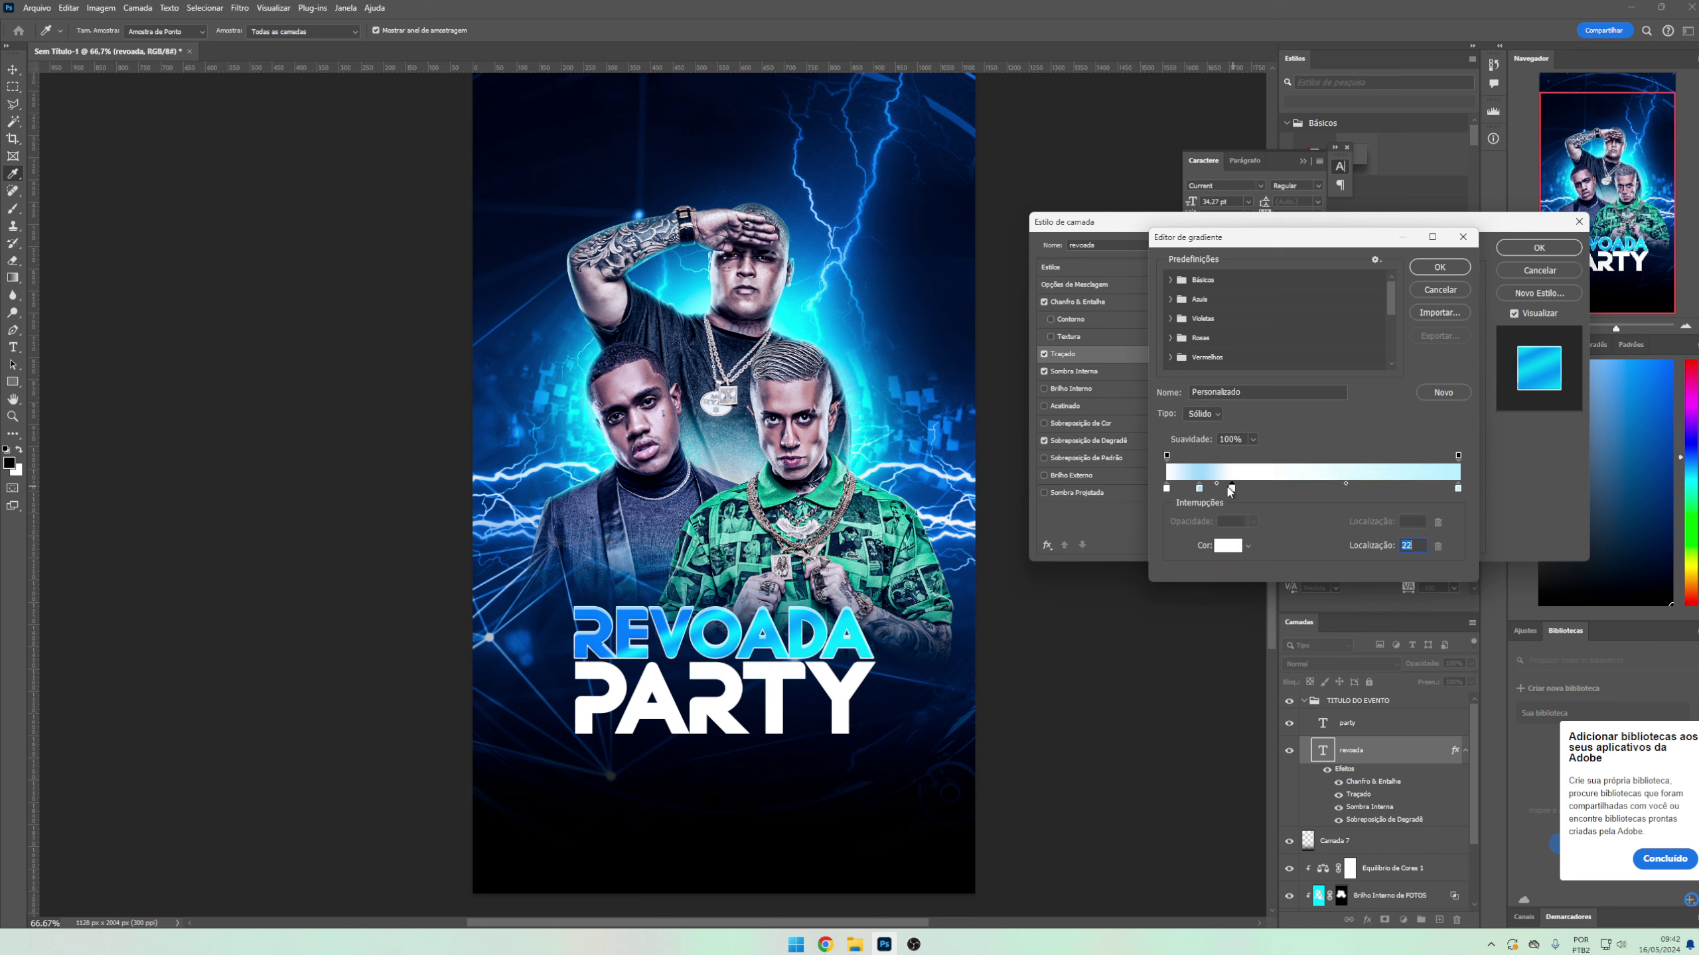
double_click(1232, 488)
key(Return)
drag(1234, 489, 1218, 488)
click(1246, 489)
double_click(1247, 488)
click(1352, 288)
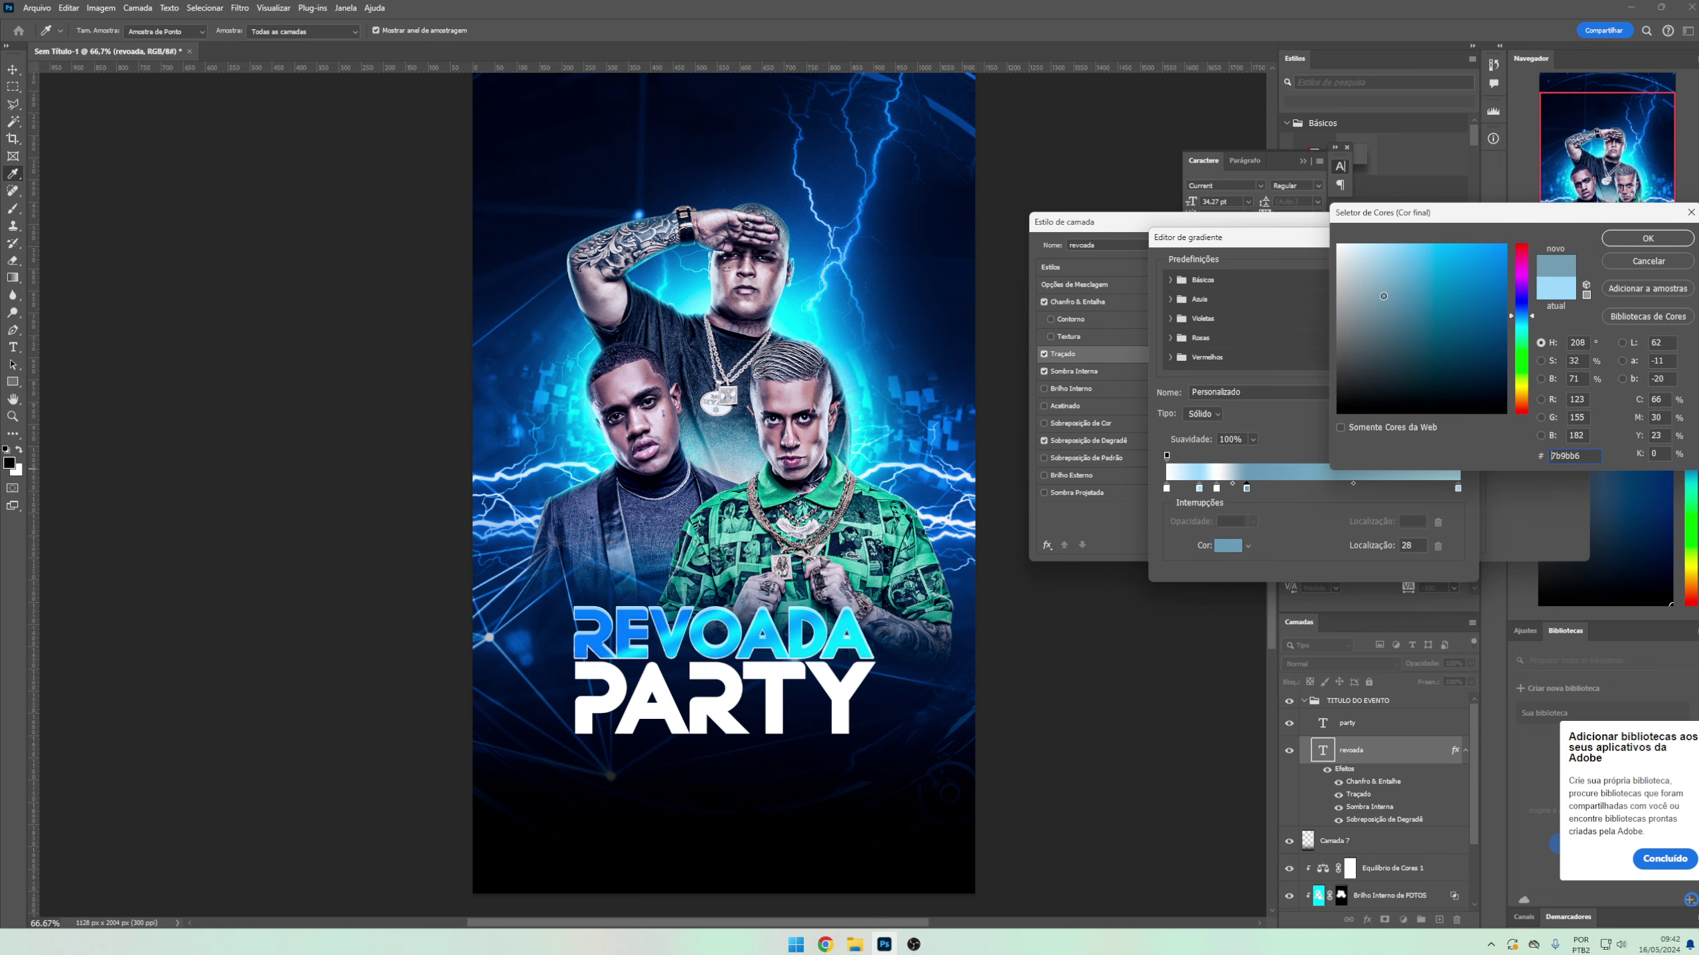
key(Return)
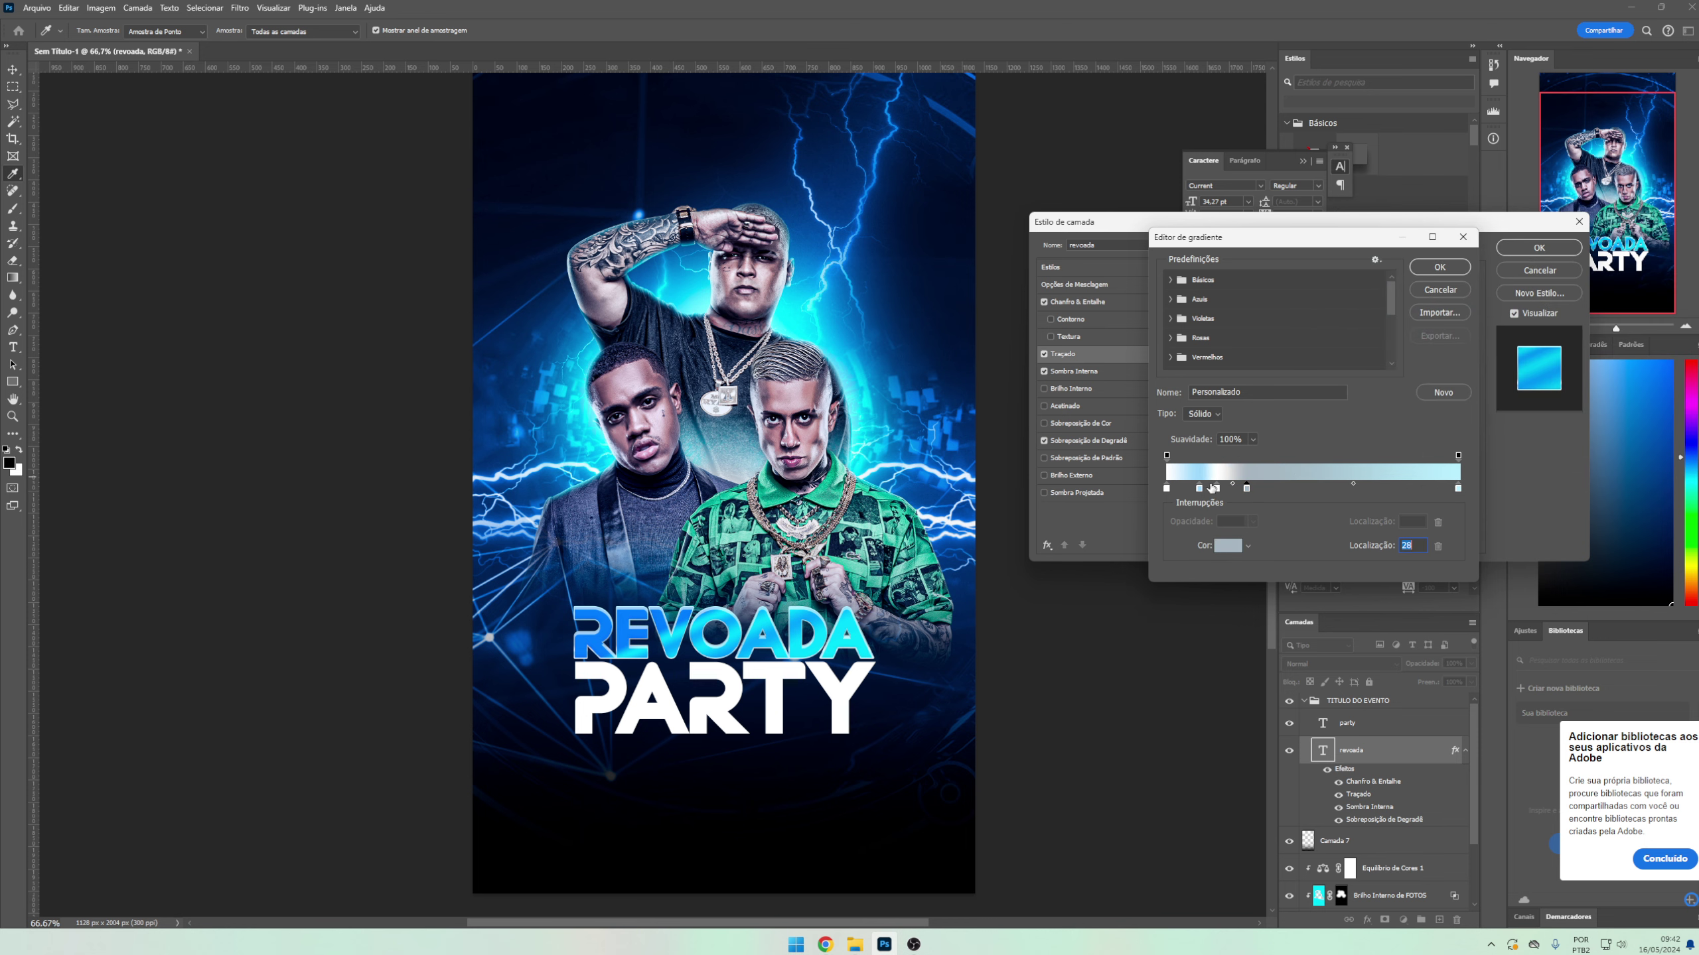
- Add light-blue stops at 41% and 57%, white at 50%, and cyan 74e0ff at 63%
click(1263, 489)
click(1198, 489)
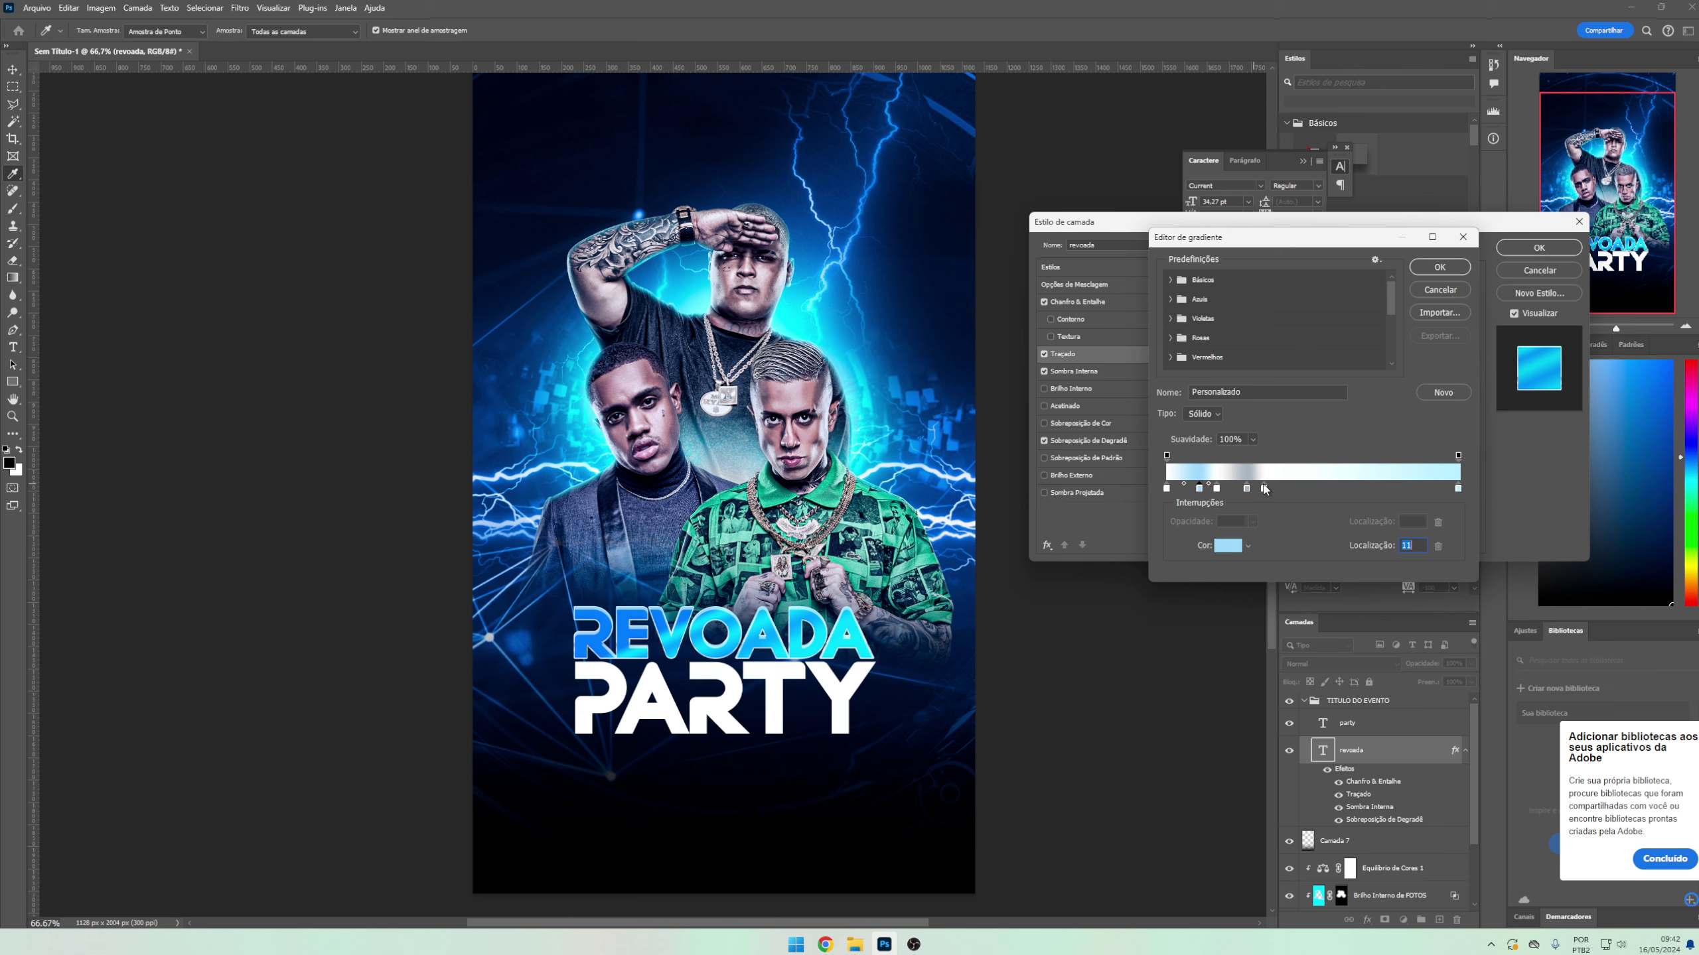
click(1284, 489)
click(1312, 490)
click(1199, 489)
click(1331, 489)
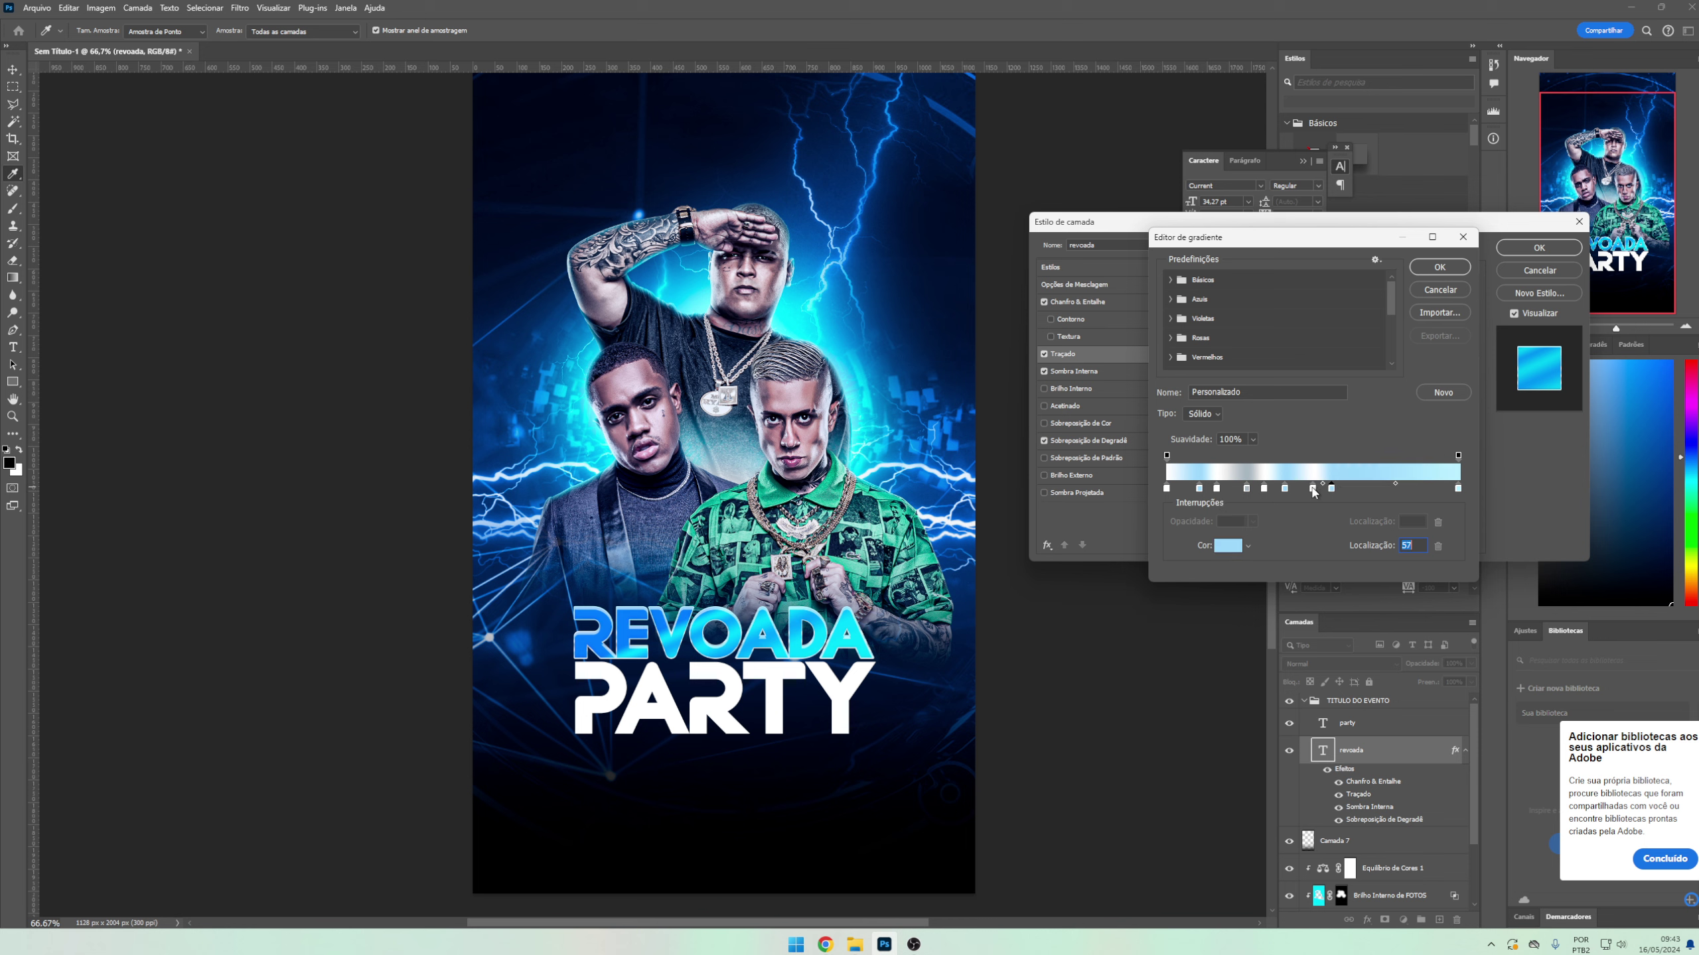
double_click(1332, 489)
text(6bb7f7)
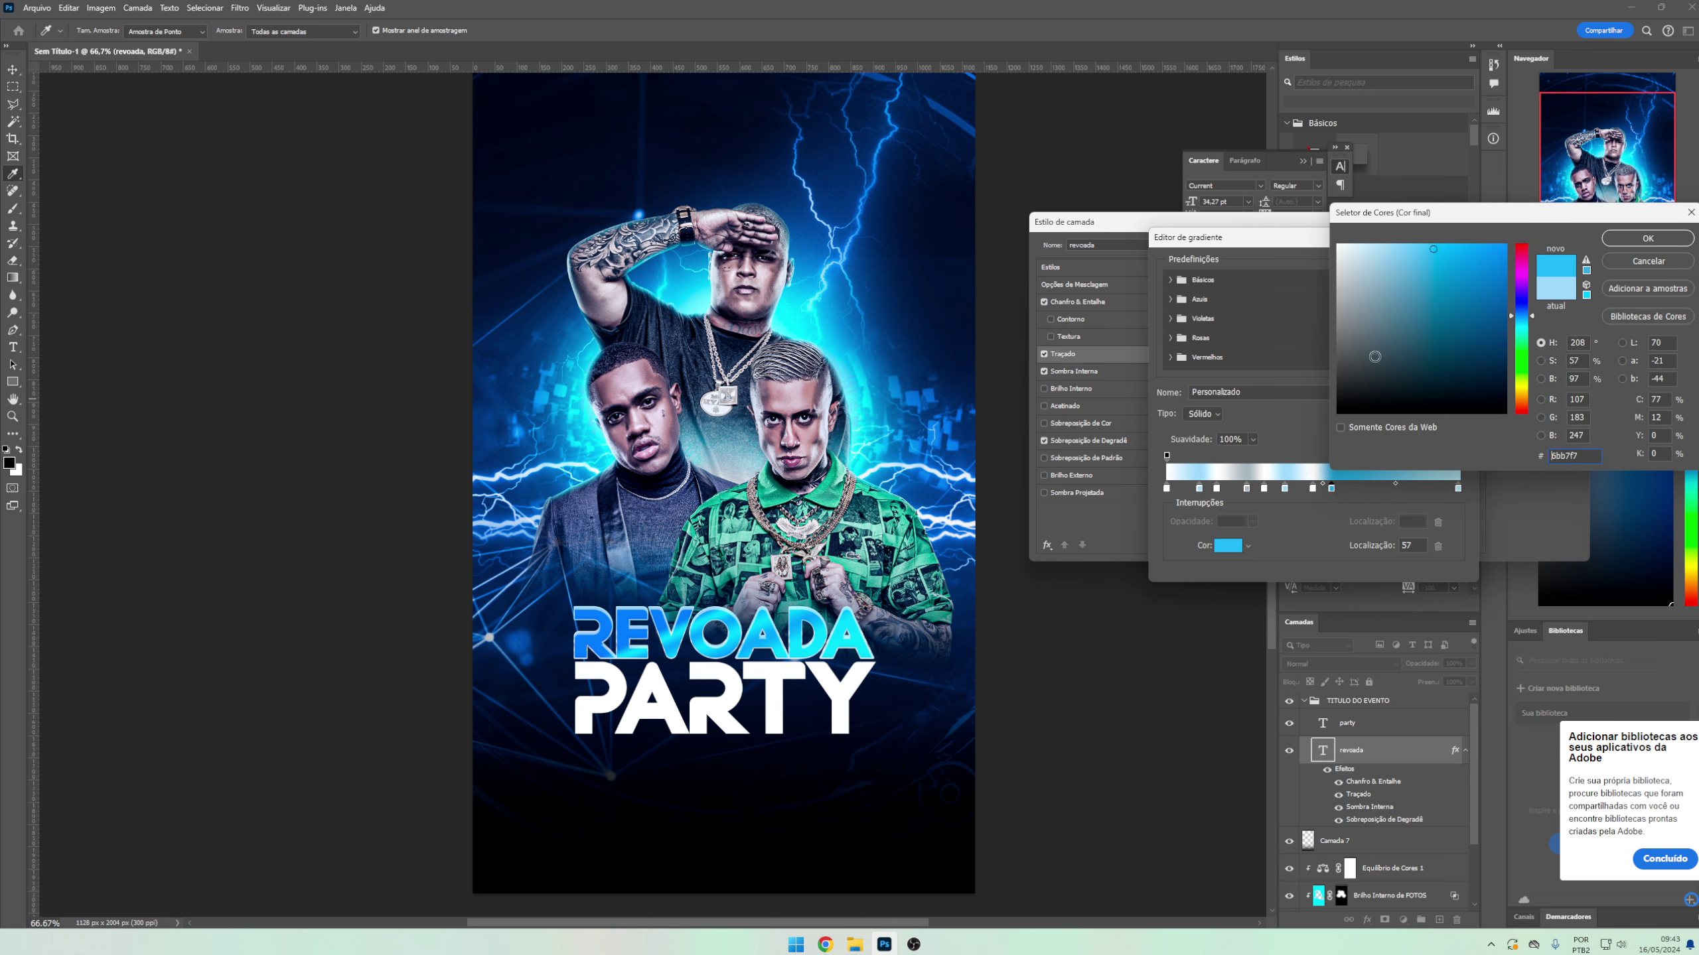
key(Return)
click(1312, 489)
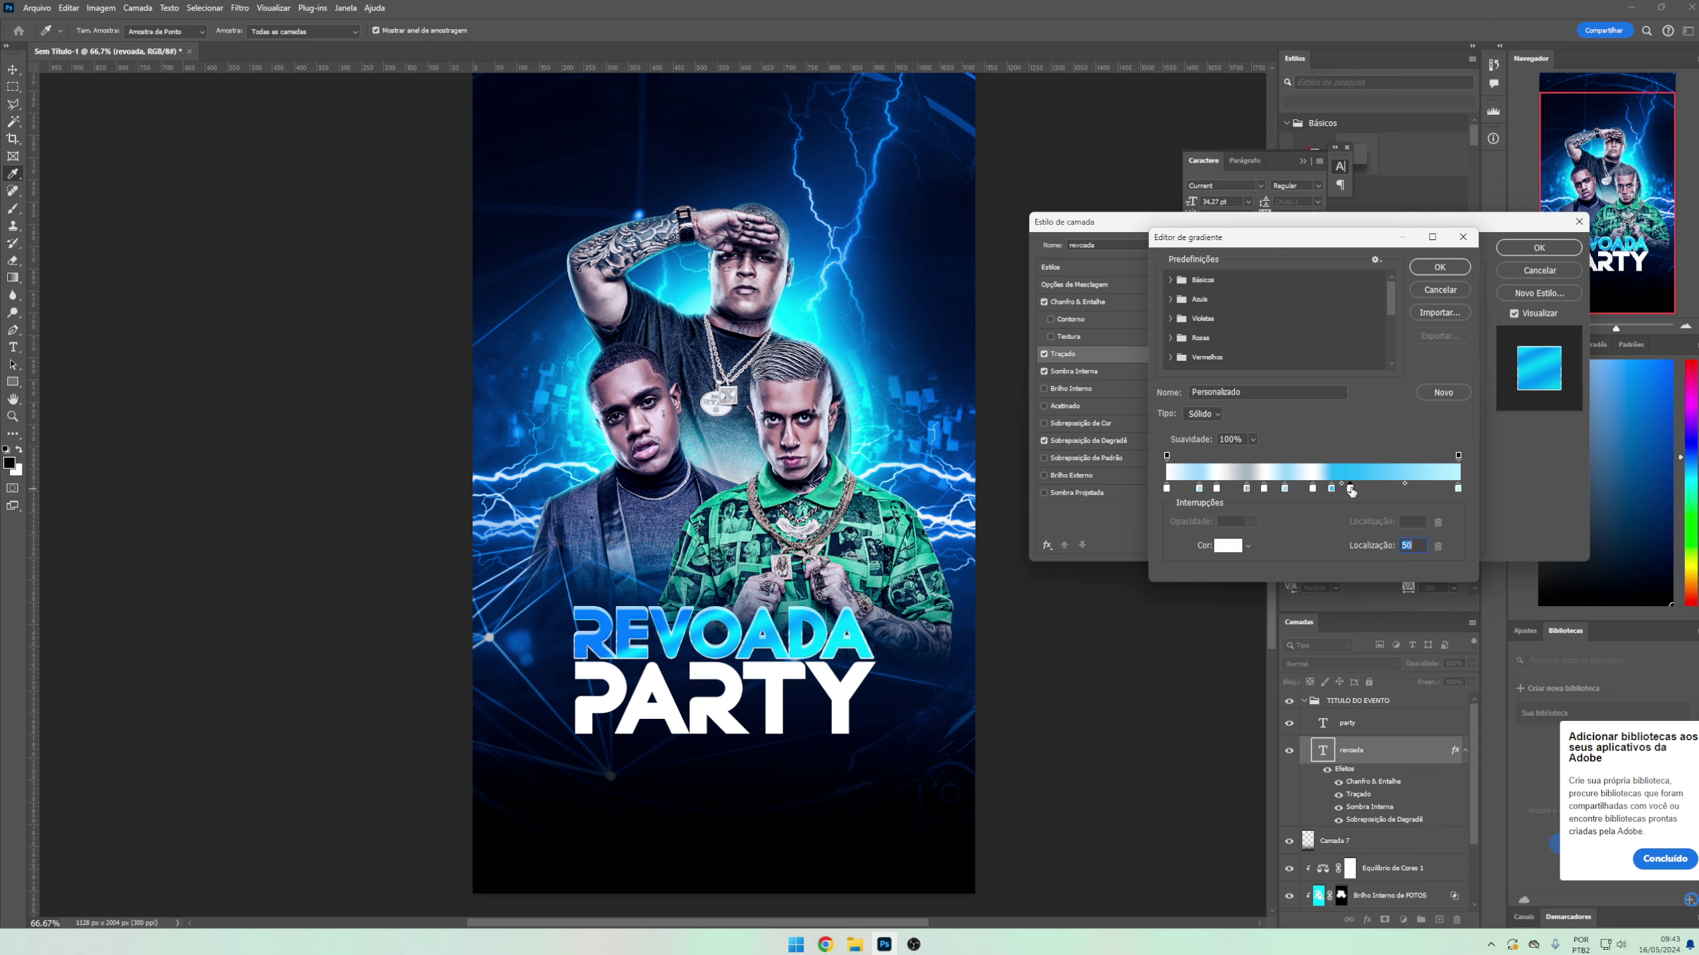
double_click(1351, 489)
text(74e0ff)
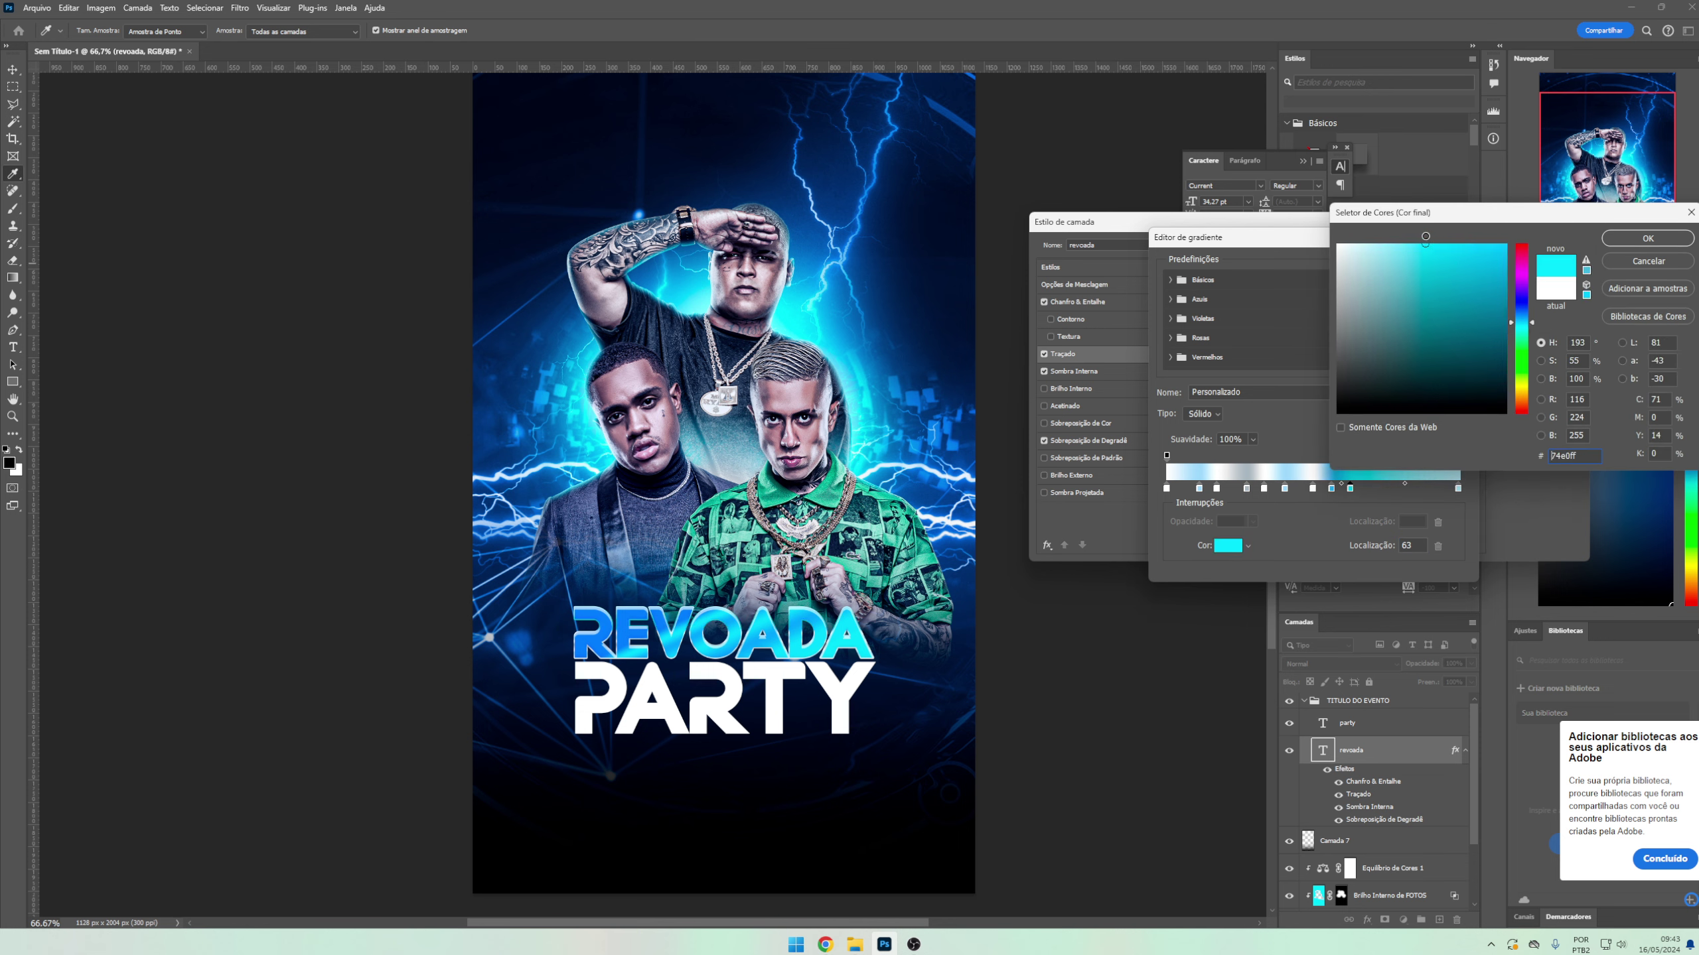
key(Return)
- Add white stops at 80% and 86%, cyan at 68% and 89%, and light cyan at 94%
click(1311, 489)
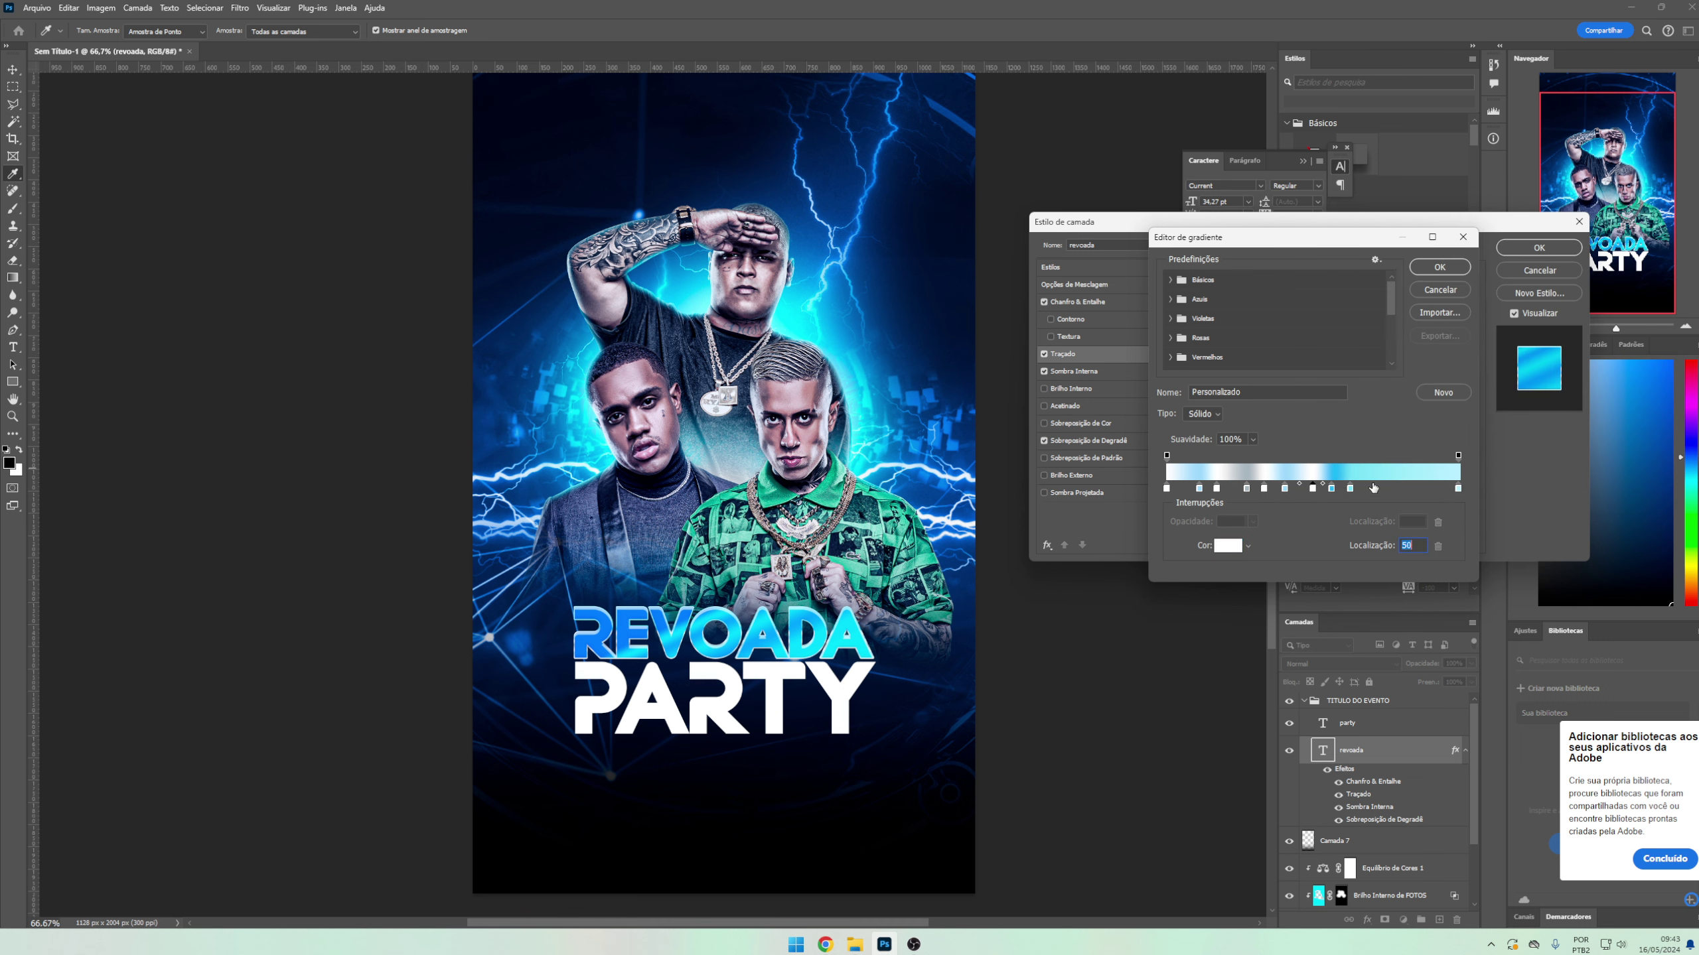
click(1401, 489)
click(1365, 489)
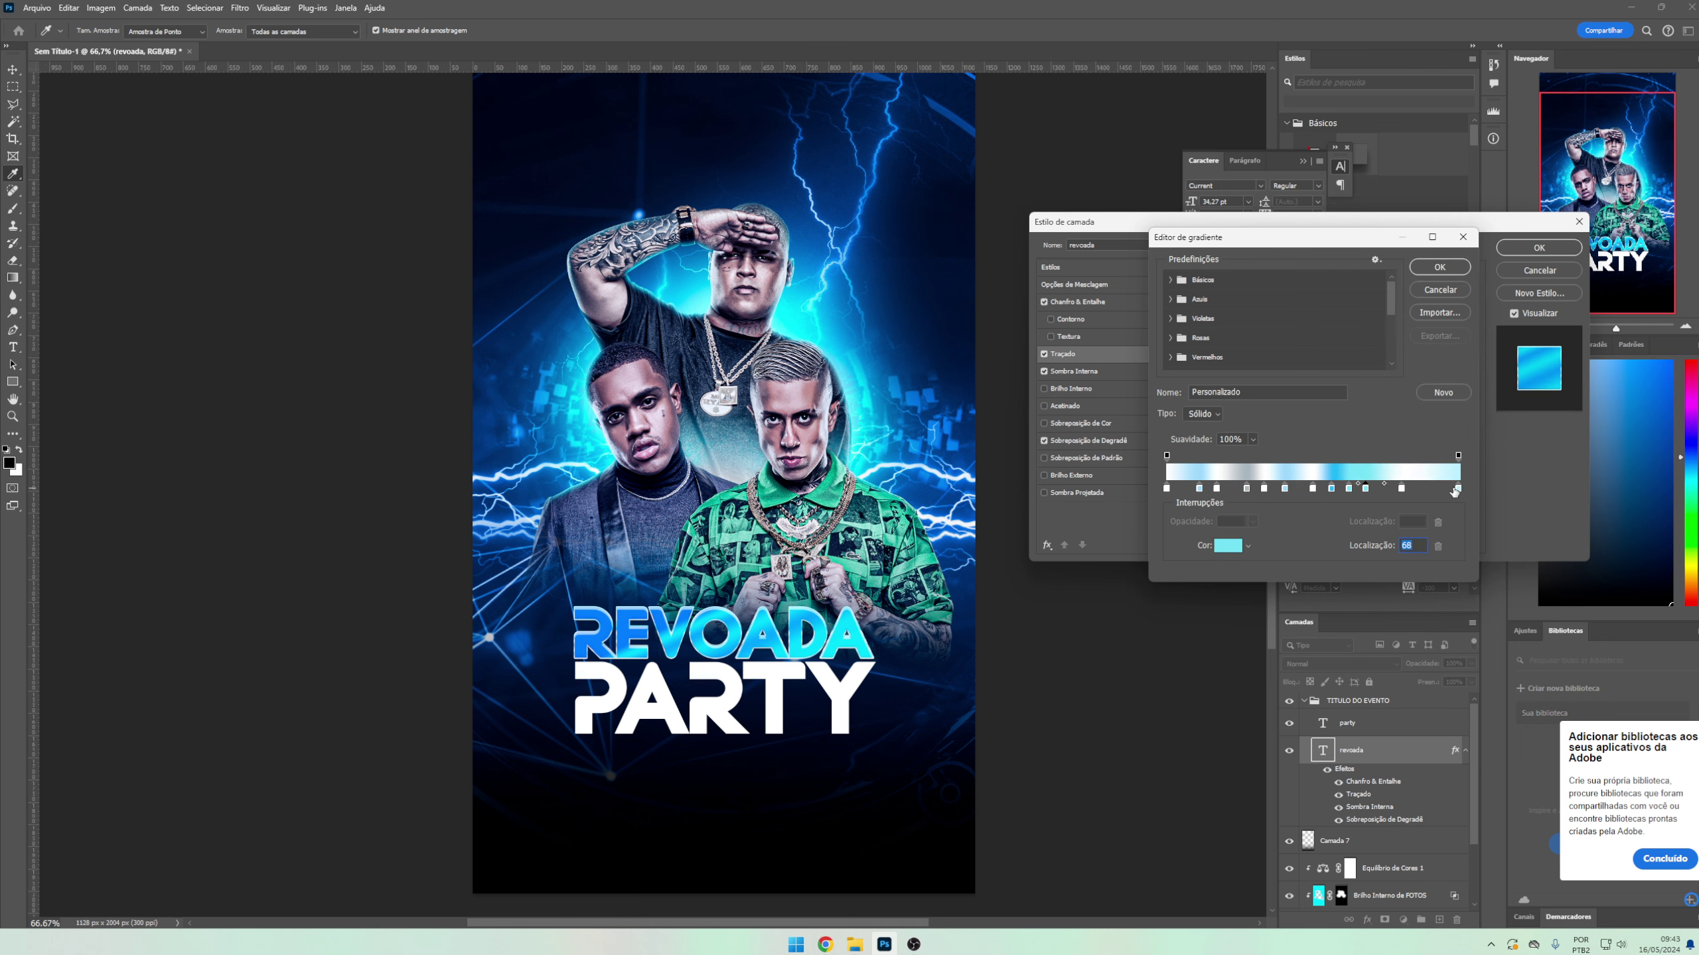
click(1441, 489)
click(1417, 490)
click(1366, 489)
click(1428, 489)
- Add a cyan stop, grey stops at 6% and 82%, and a light-blue stop at 4%, then apply the gradient
click(1233, 489)
click(1183, 489)
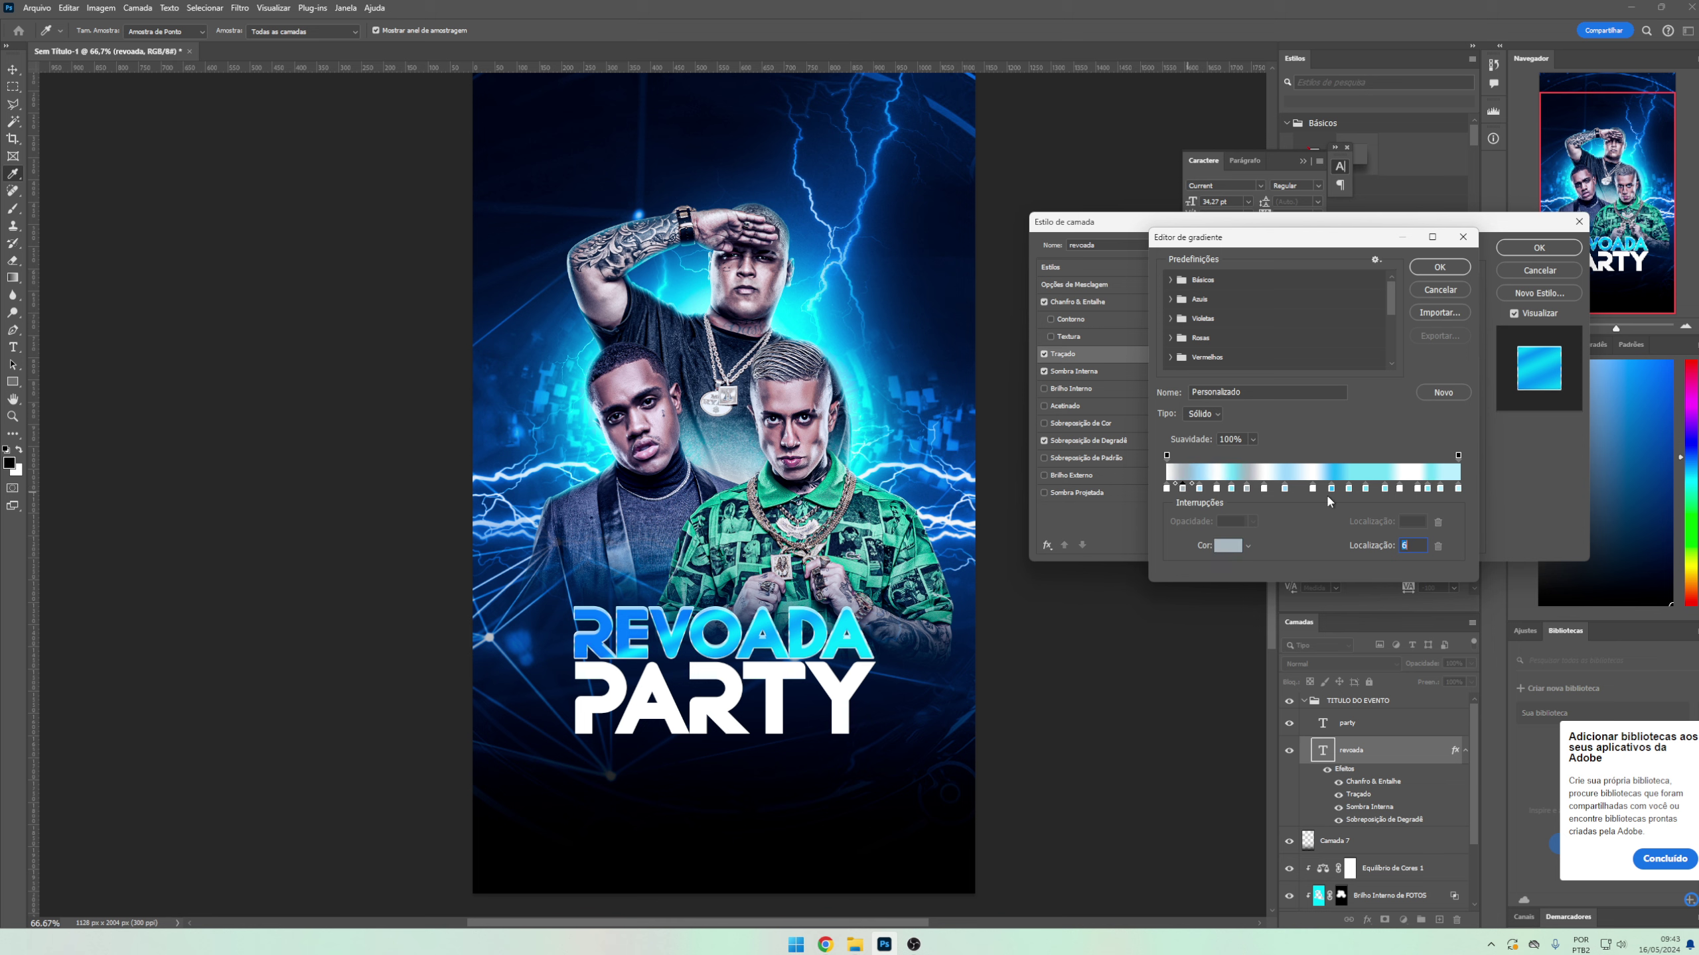
click(1408, 489)
click(1208, 489)
click(1194, 489)
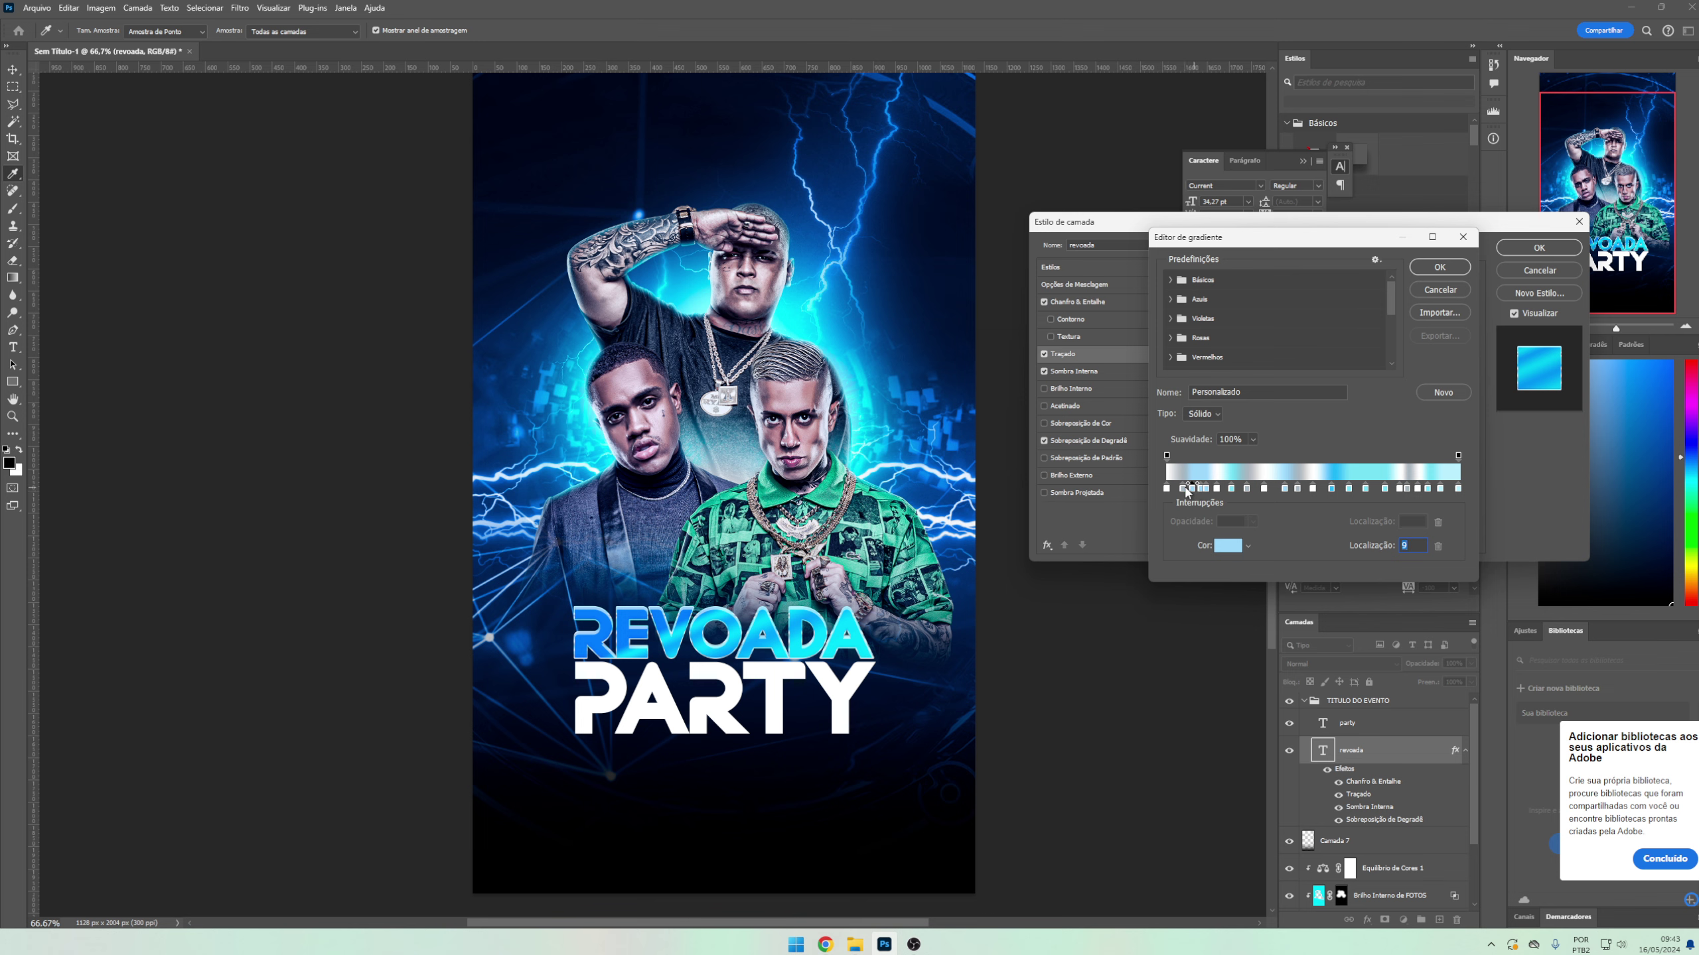
drag(1186, 490, 1178, 490)
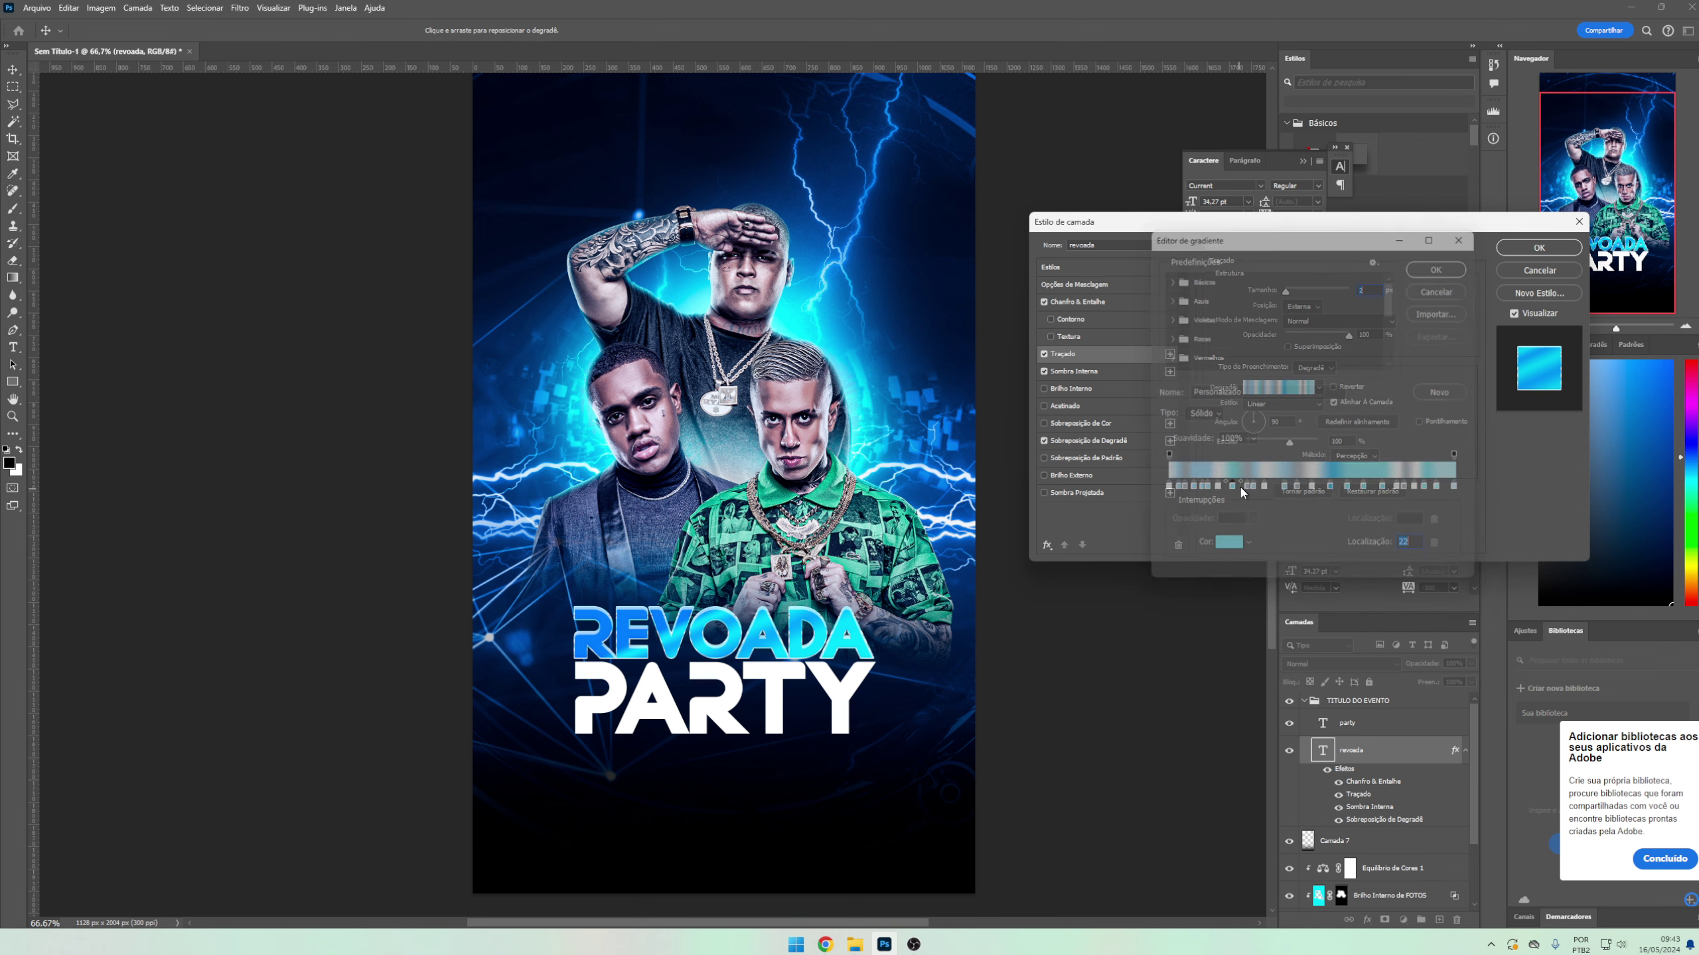
key(Return)
click(1303, 368)
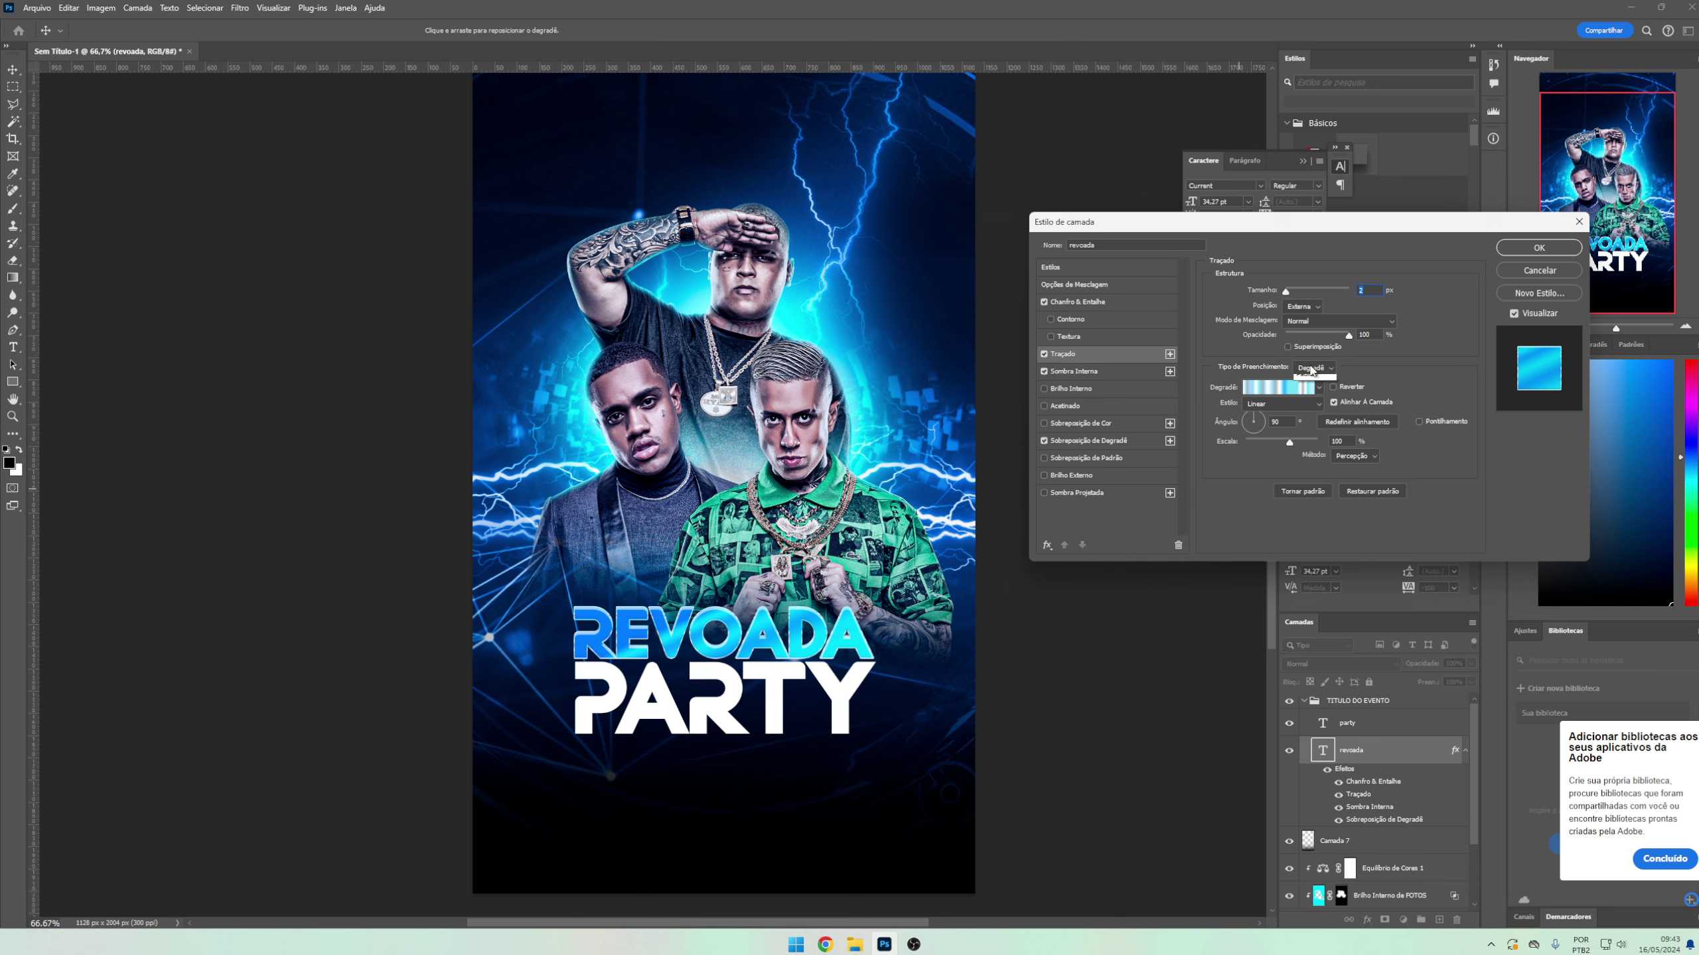
click(1316, 369)
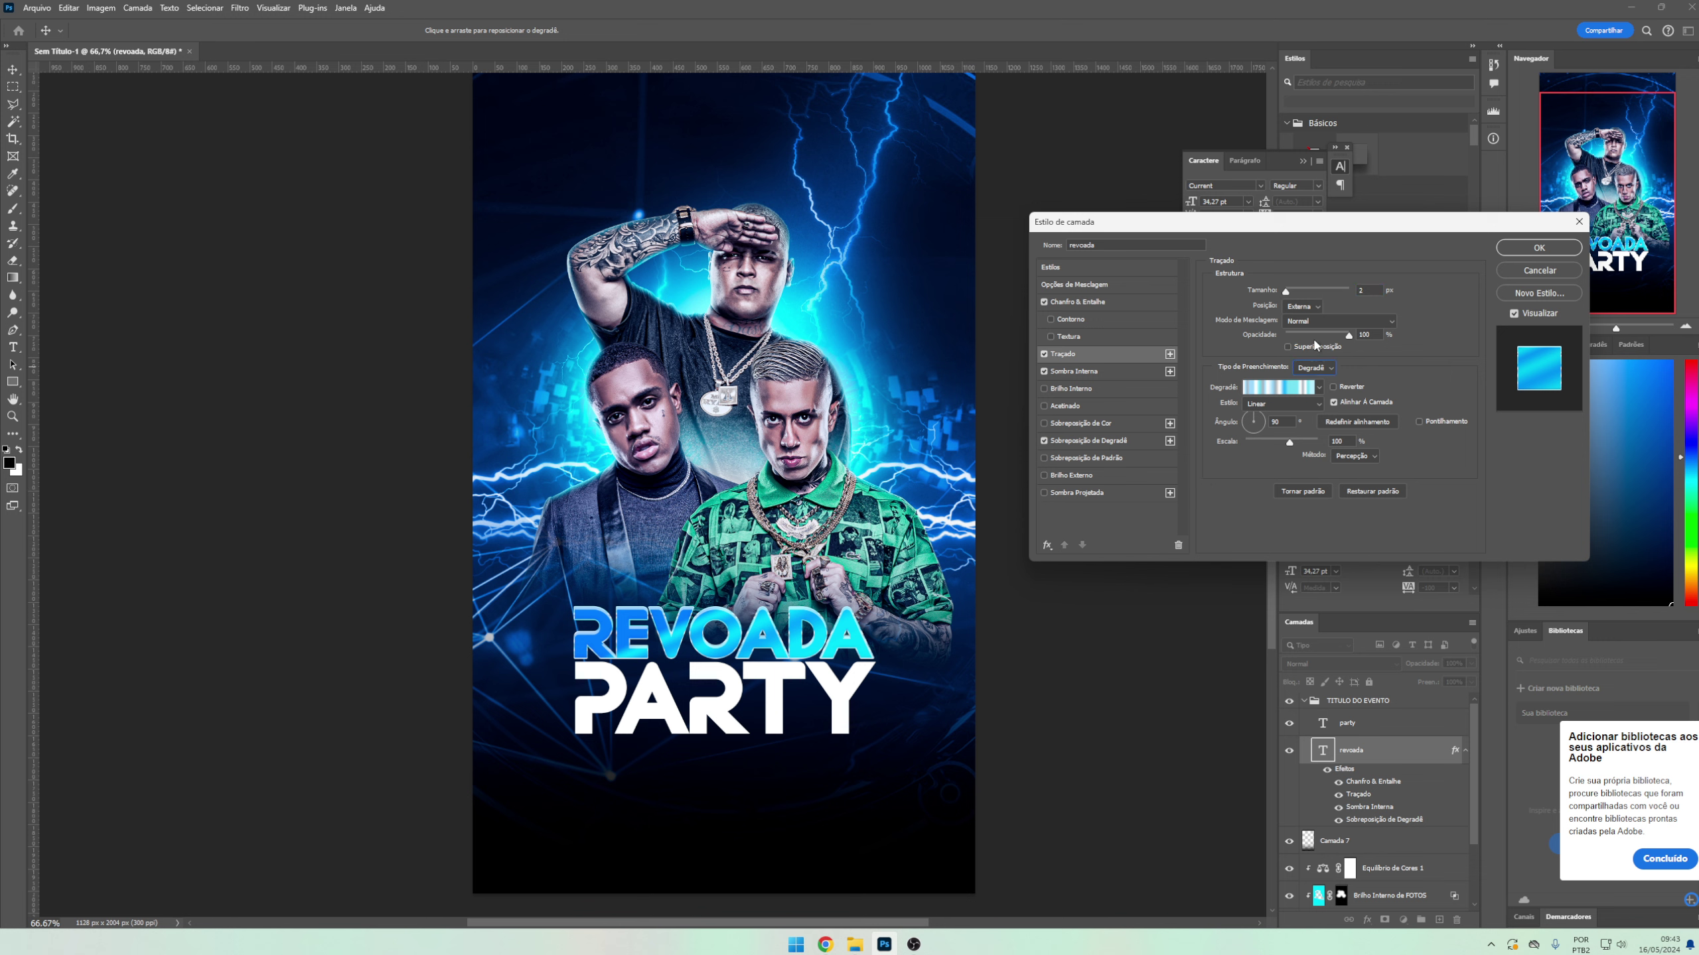
click(1300, 405)
click(1298, 409)
drag(1289, 447, 1285, 448)
drag(1286, 292, 1287, 292)
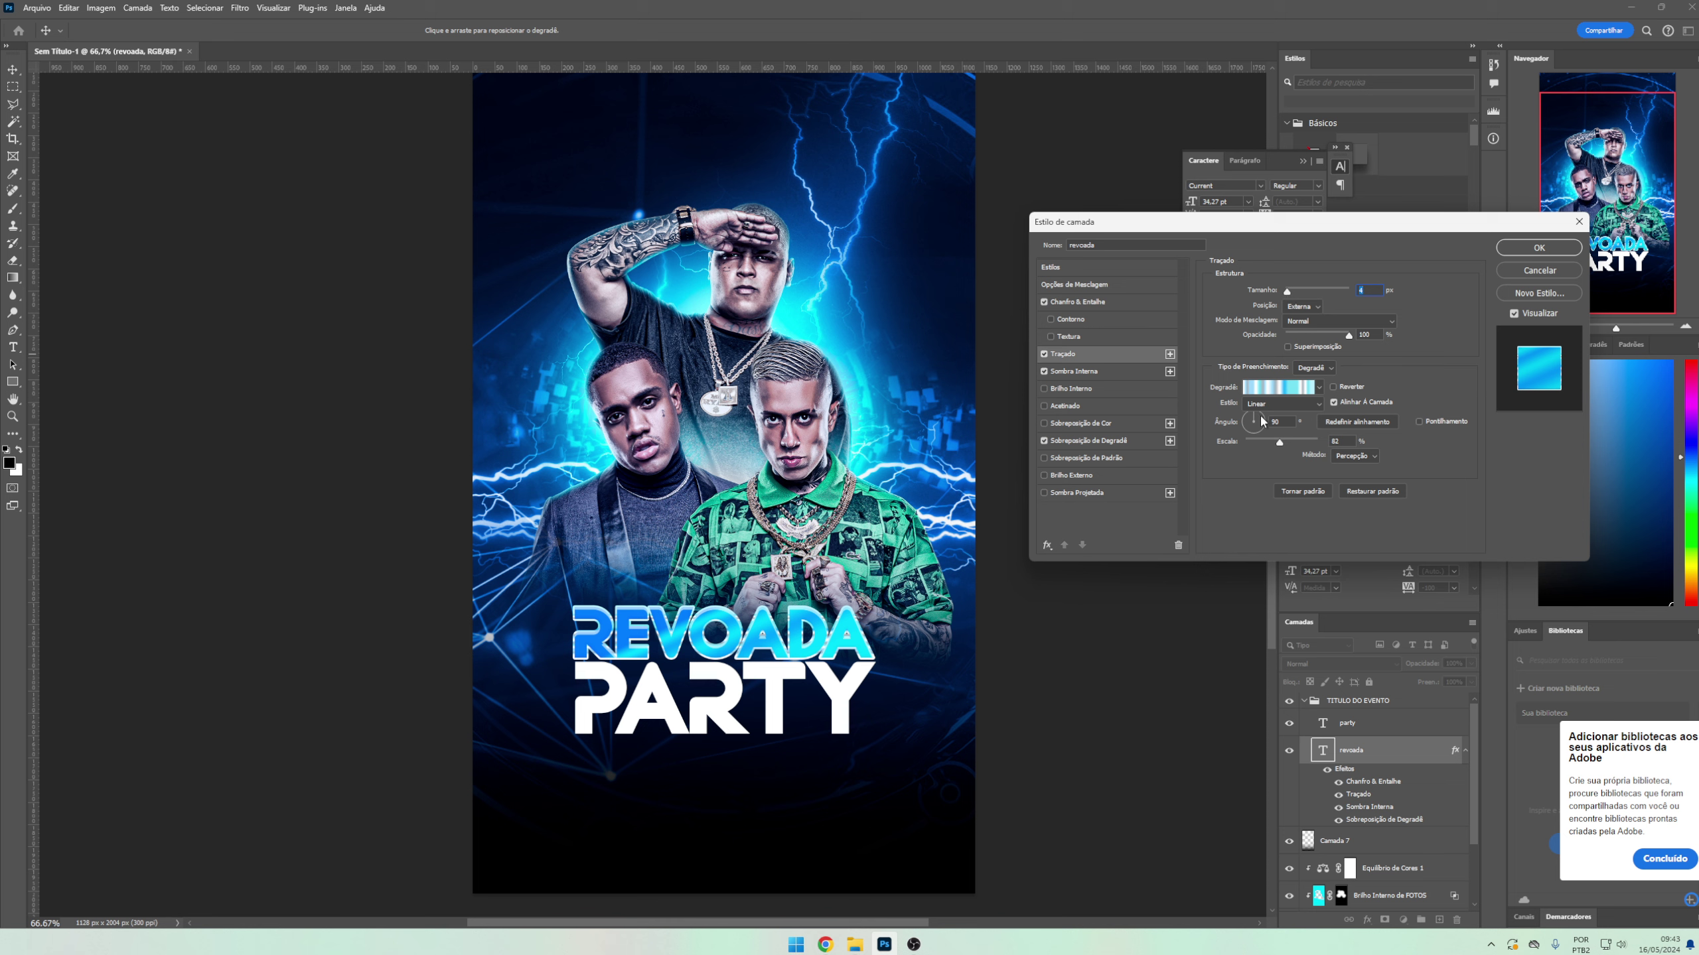
drag(1262, 420, 1239, 428)
text(3)
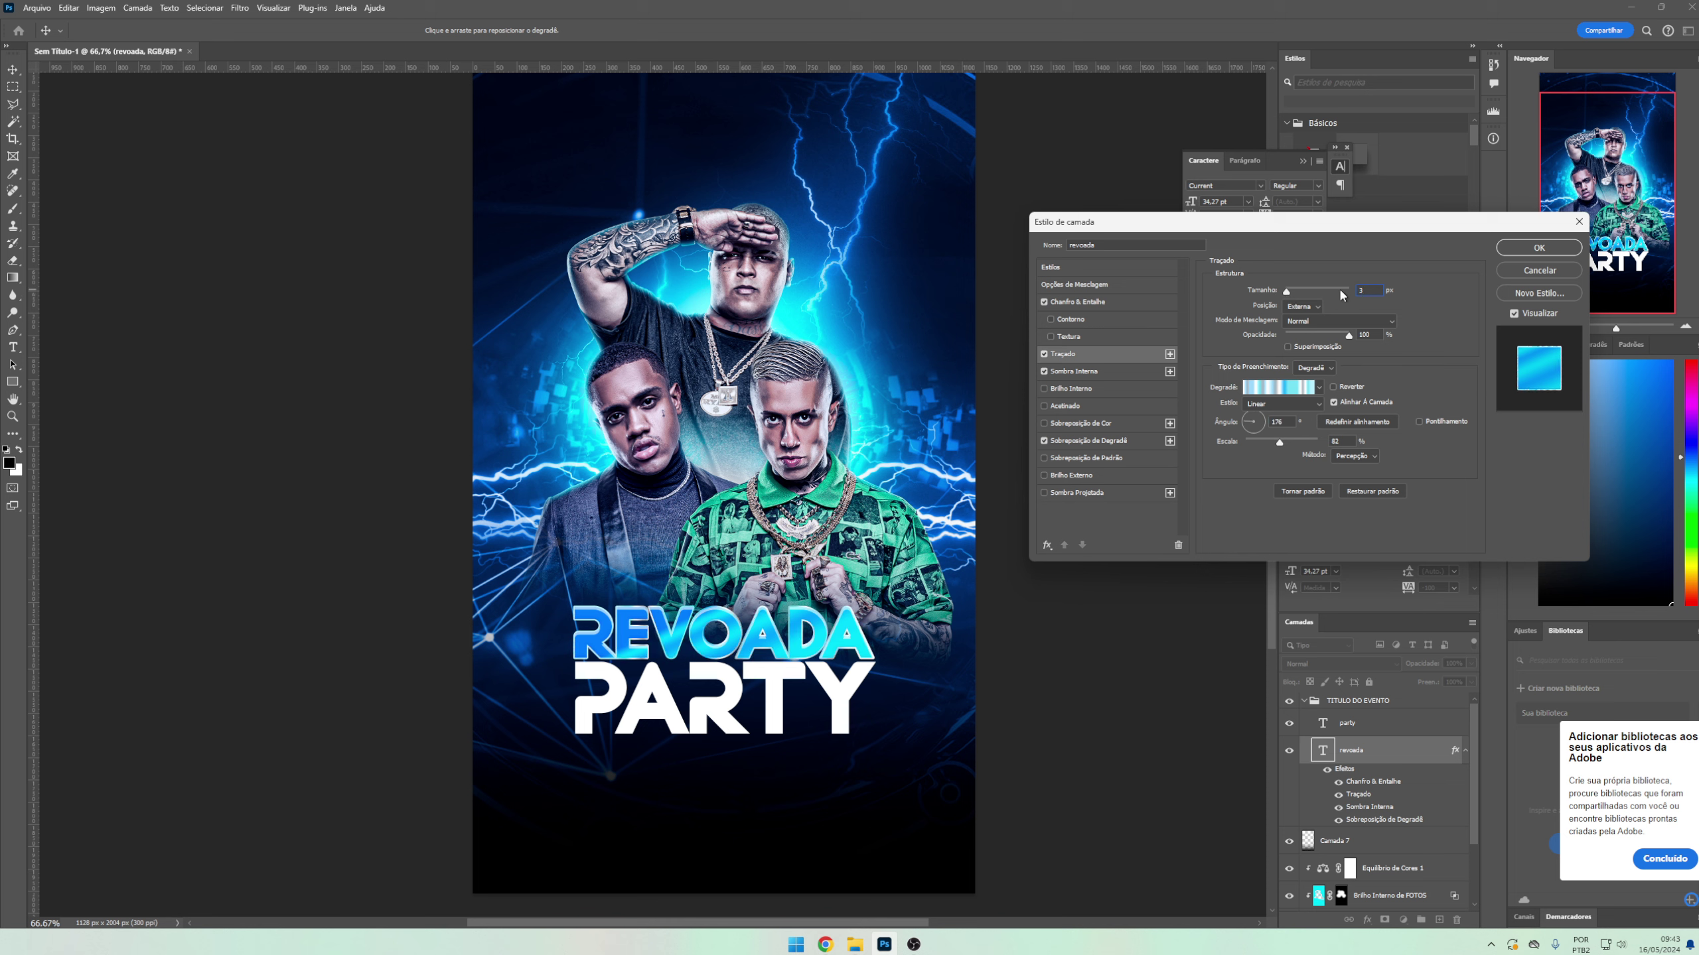
key(Return)
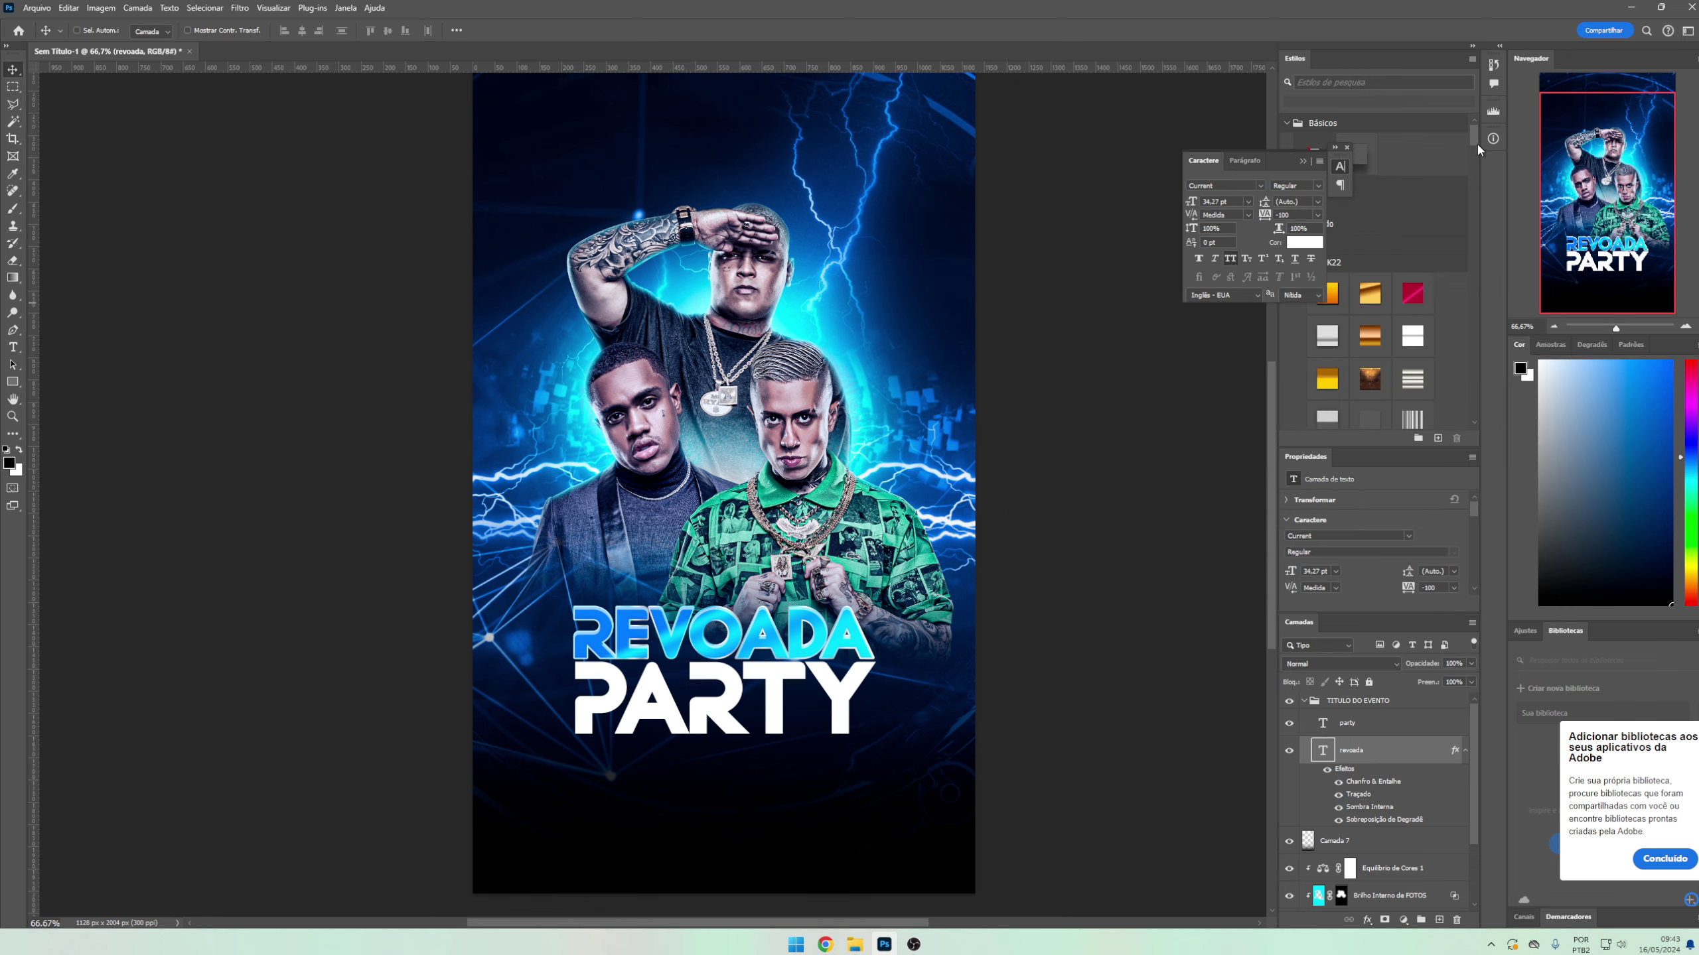
scroll(1477, 143, down, 3)
scroll(1373, 259, down, 5)
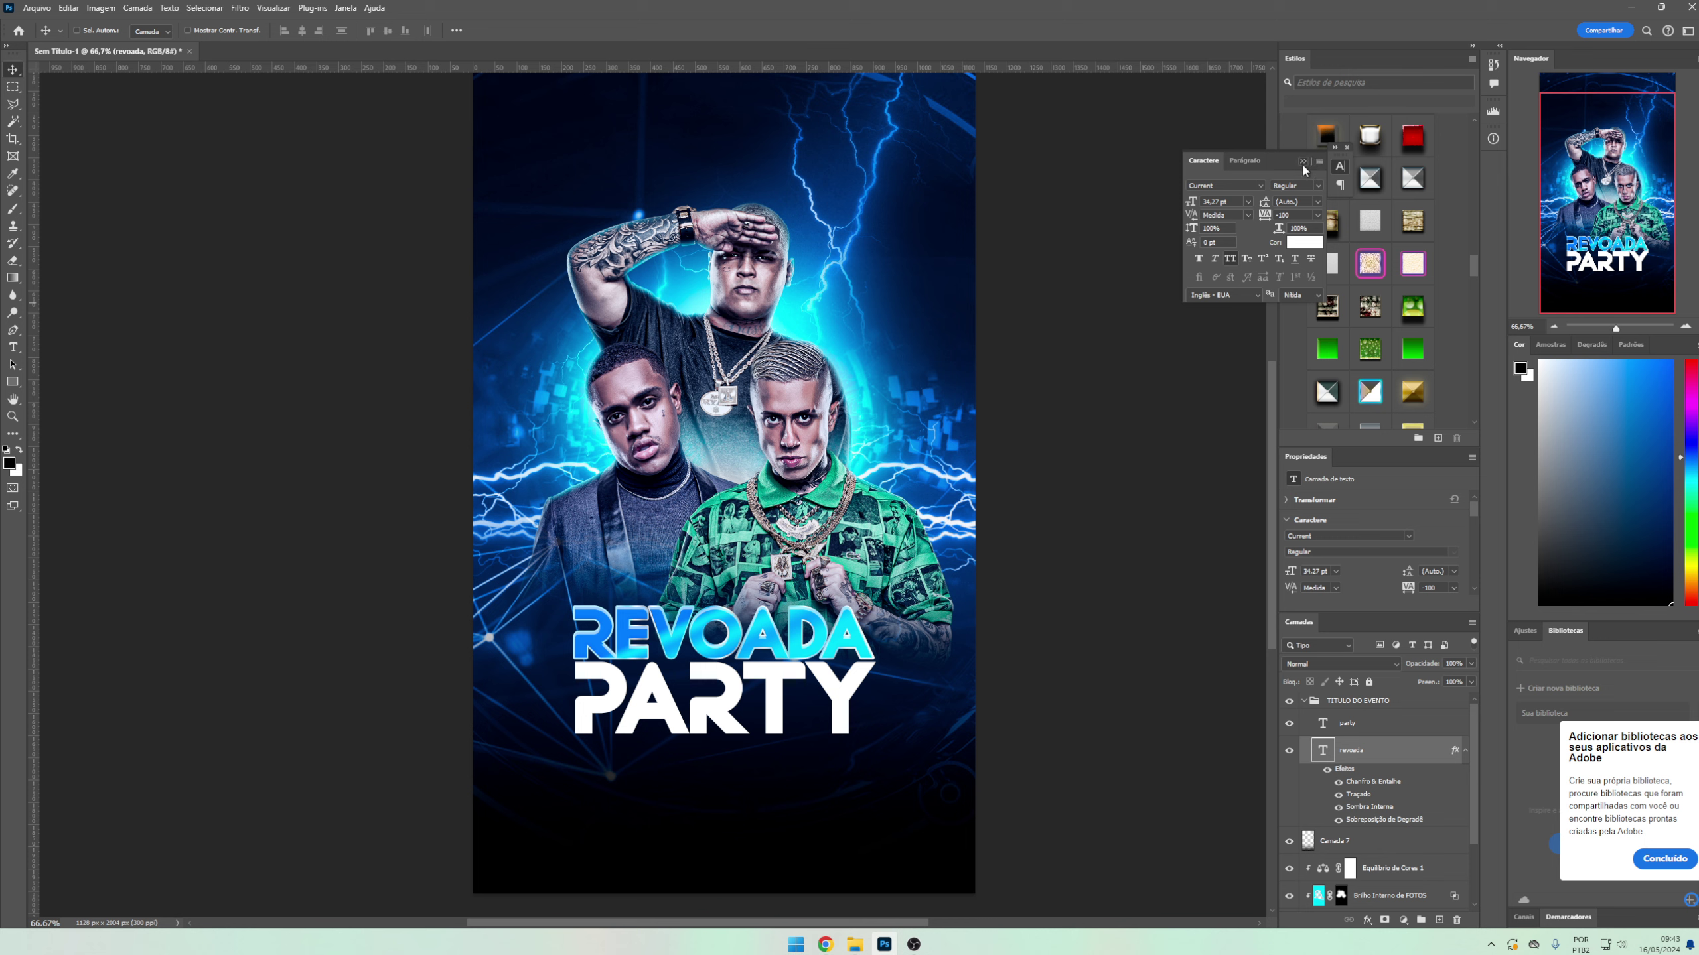
click(1302, 162)
click(1437, 439)
key(Return)
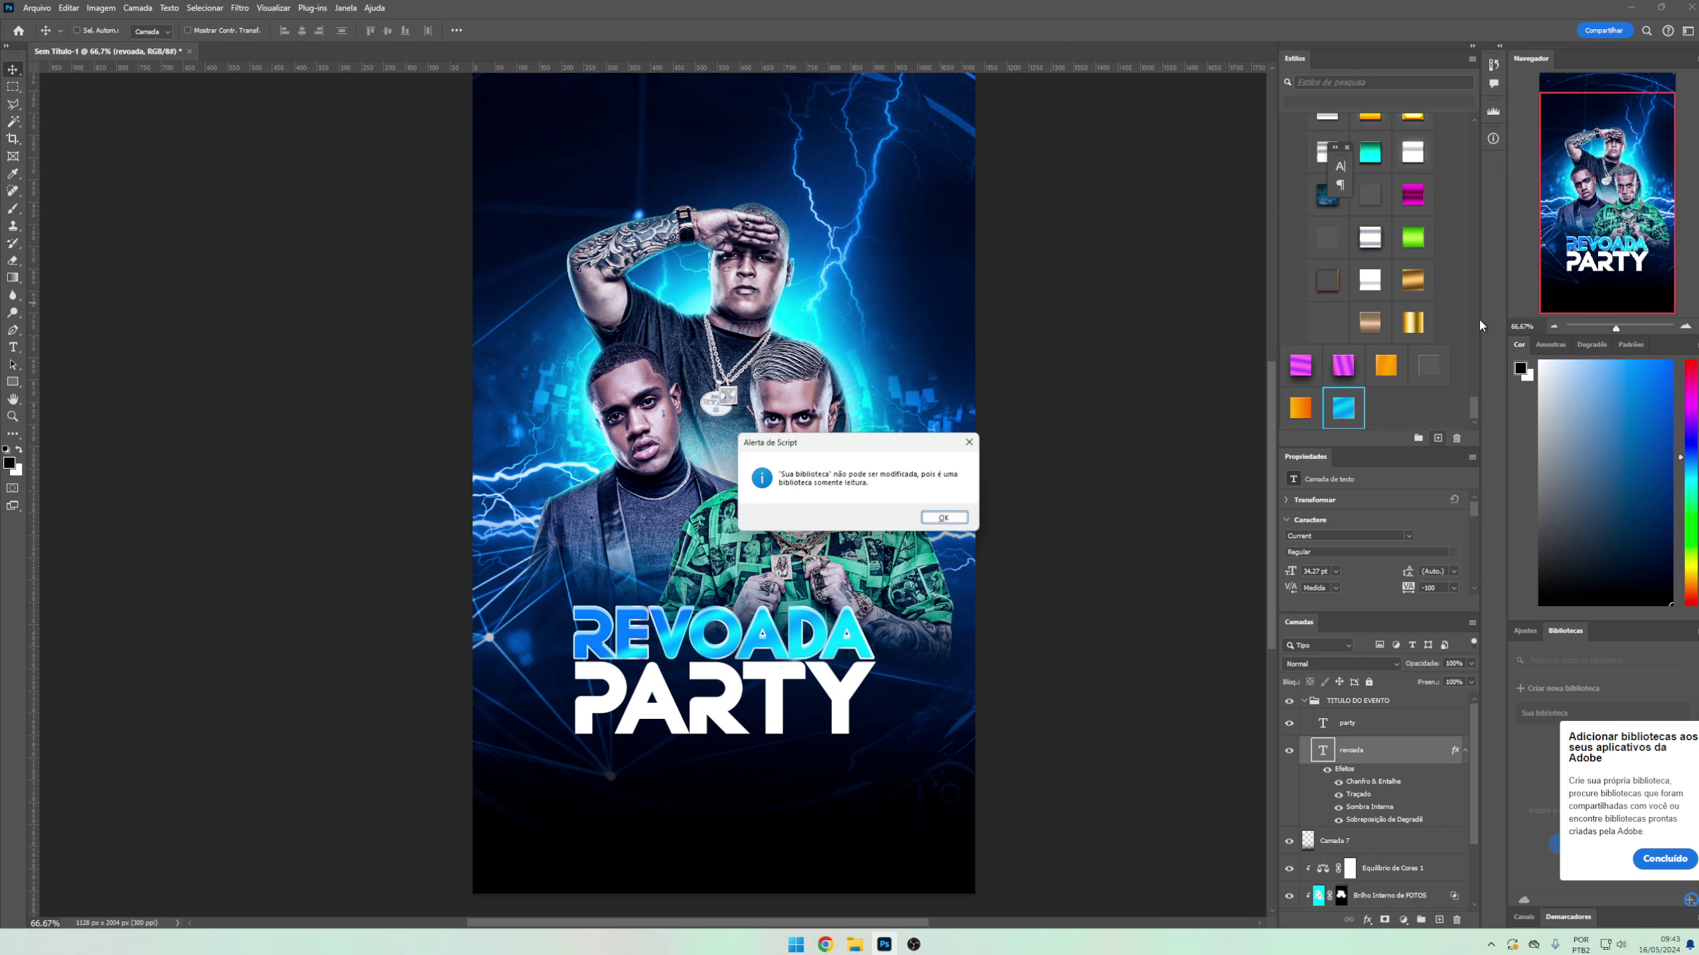
click(963, 521)
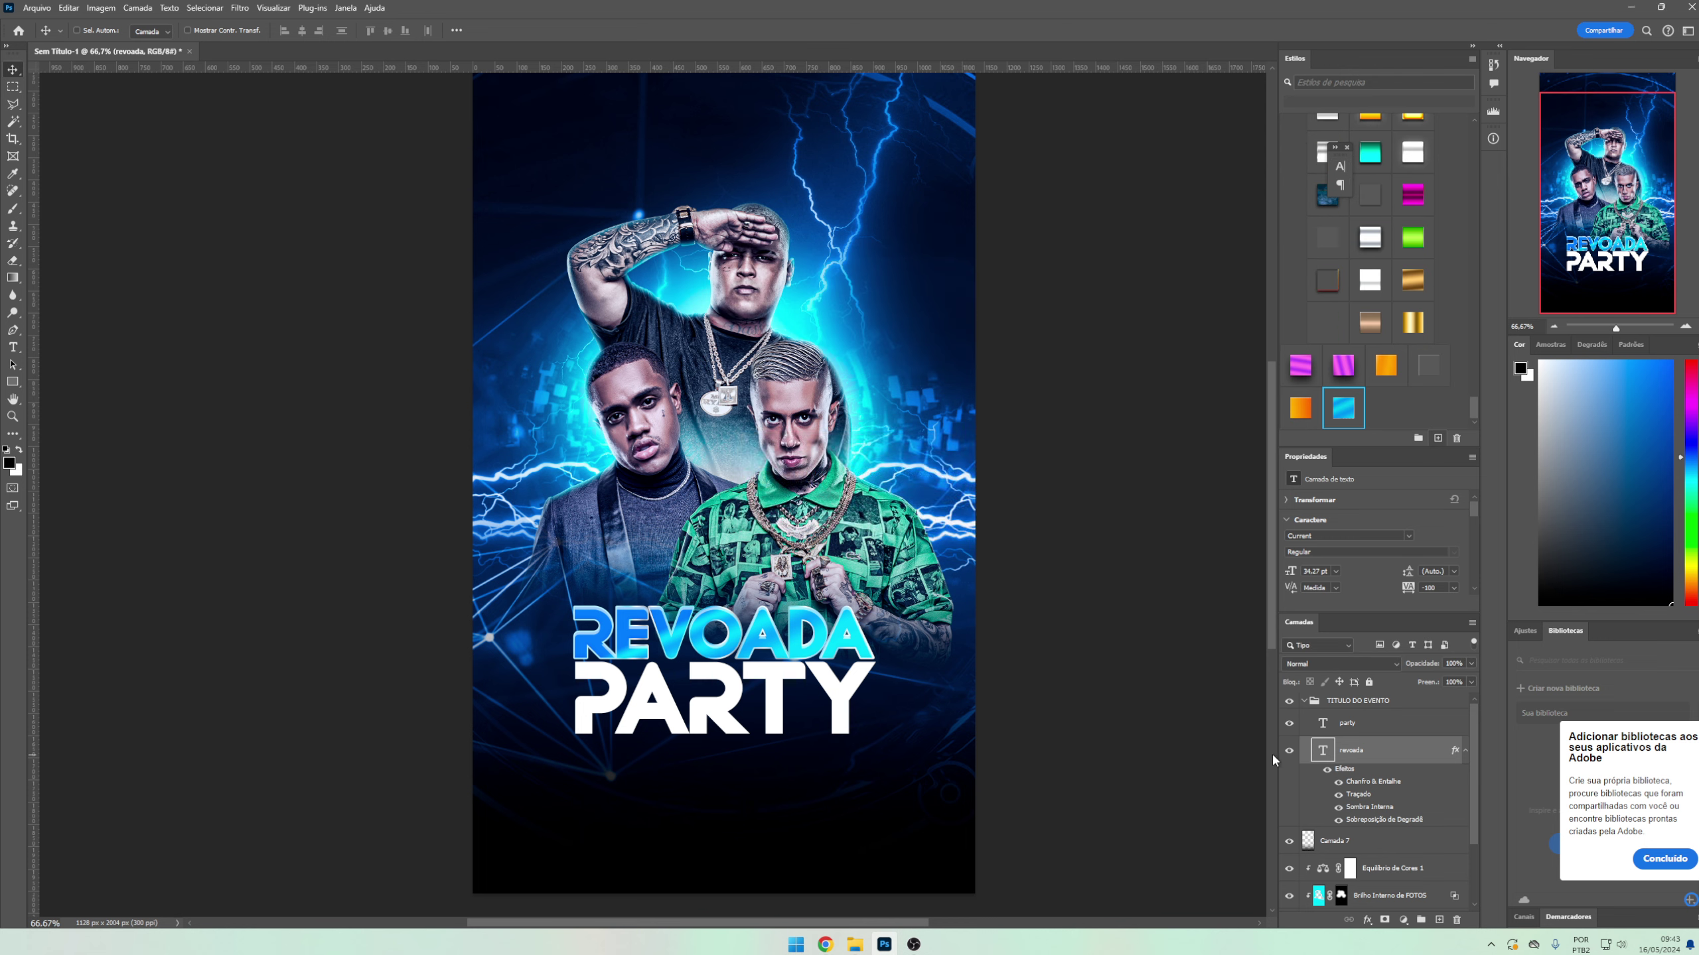
click(1351, 722)
click(1344, 416)
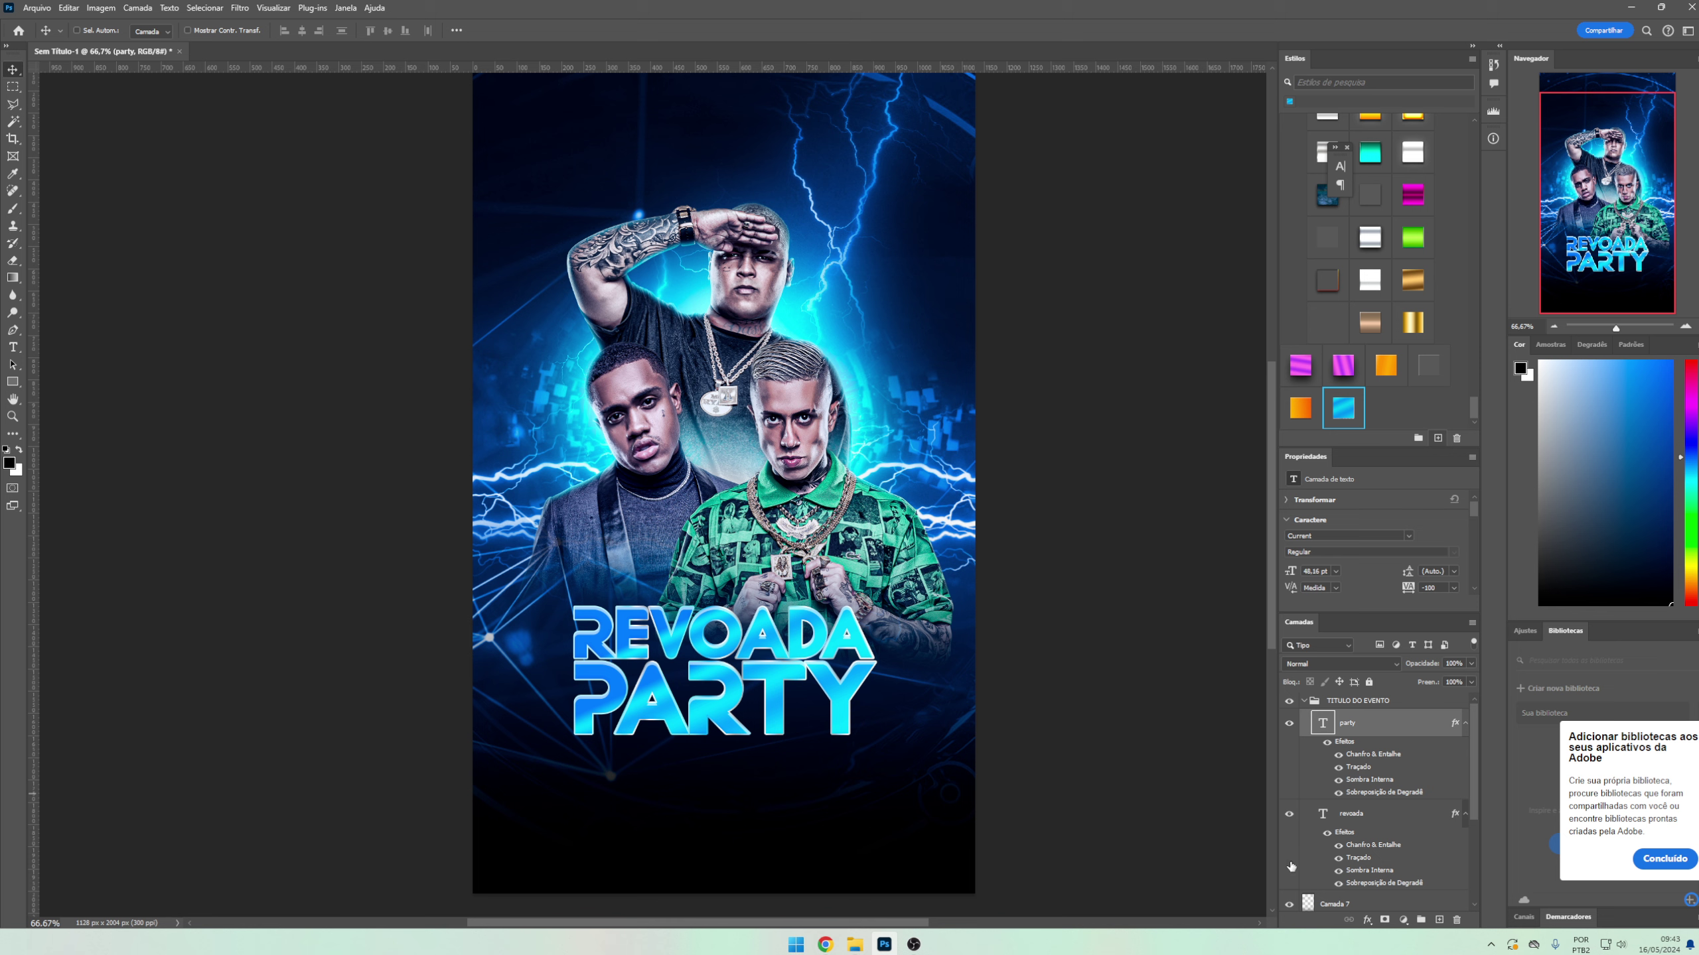
click(1349, 703)
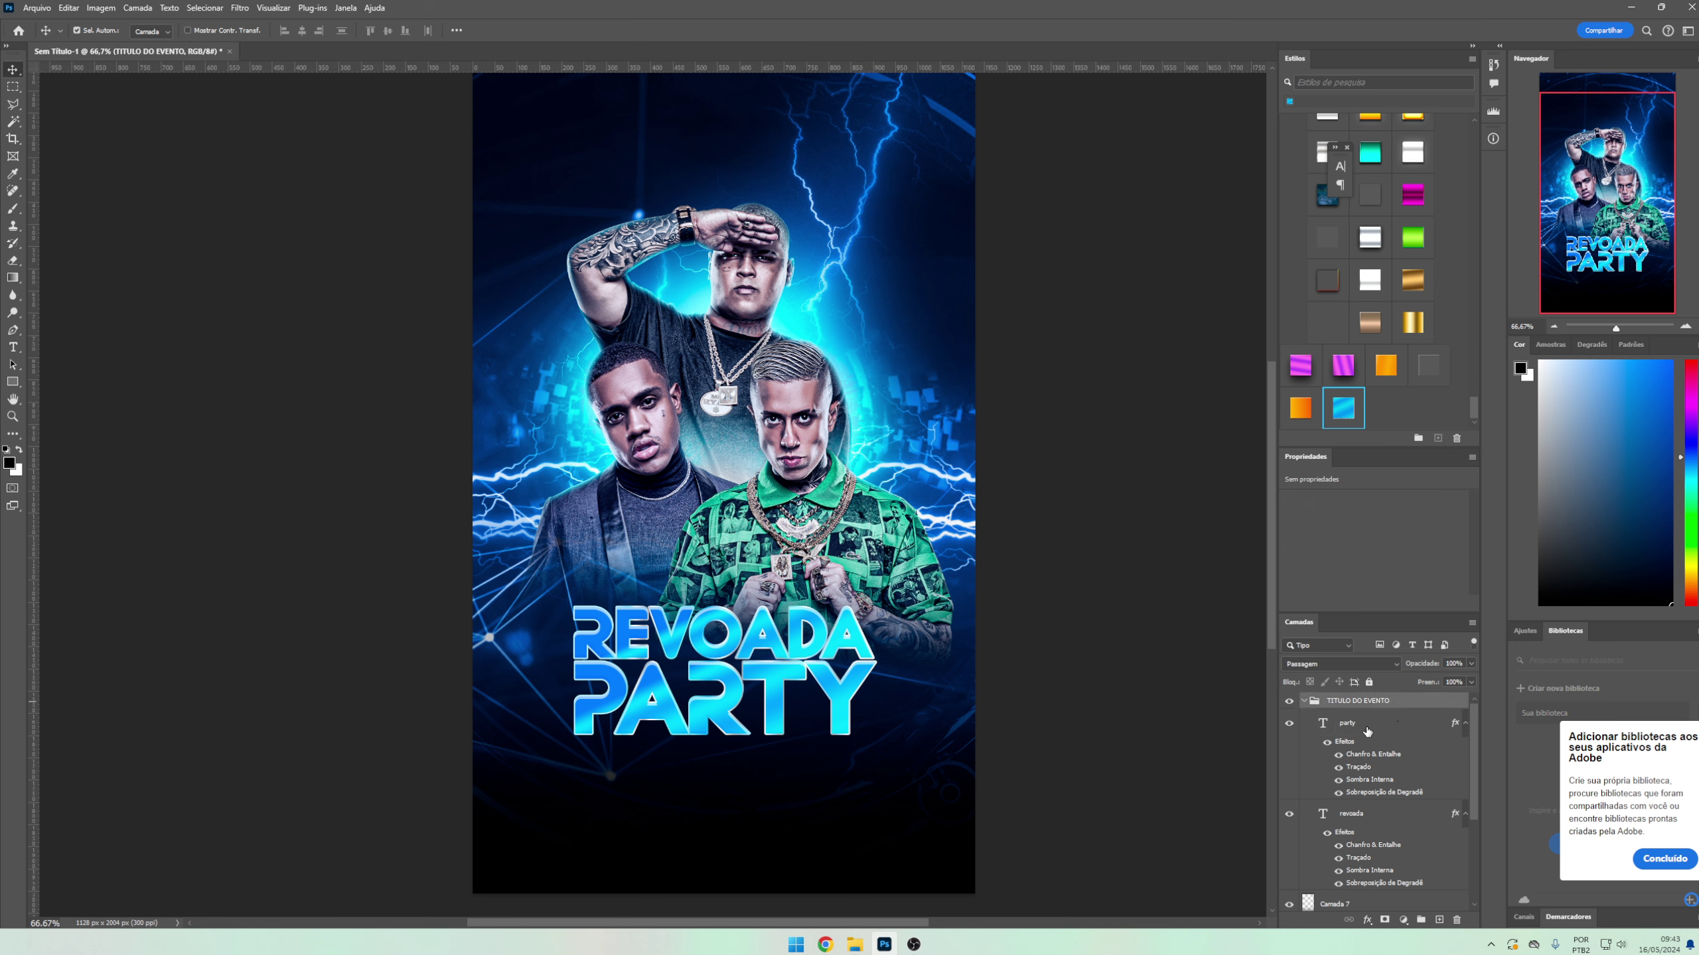
- Skew and rotate the REVOADA PARTY title with Free Transform so its right side rises
key(ctrl+t)
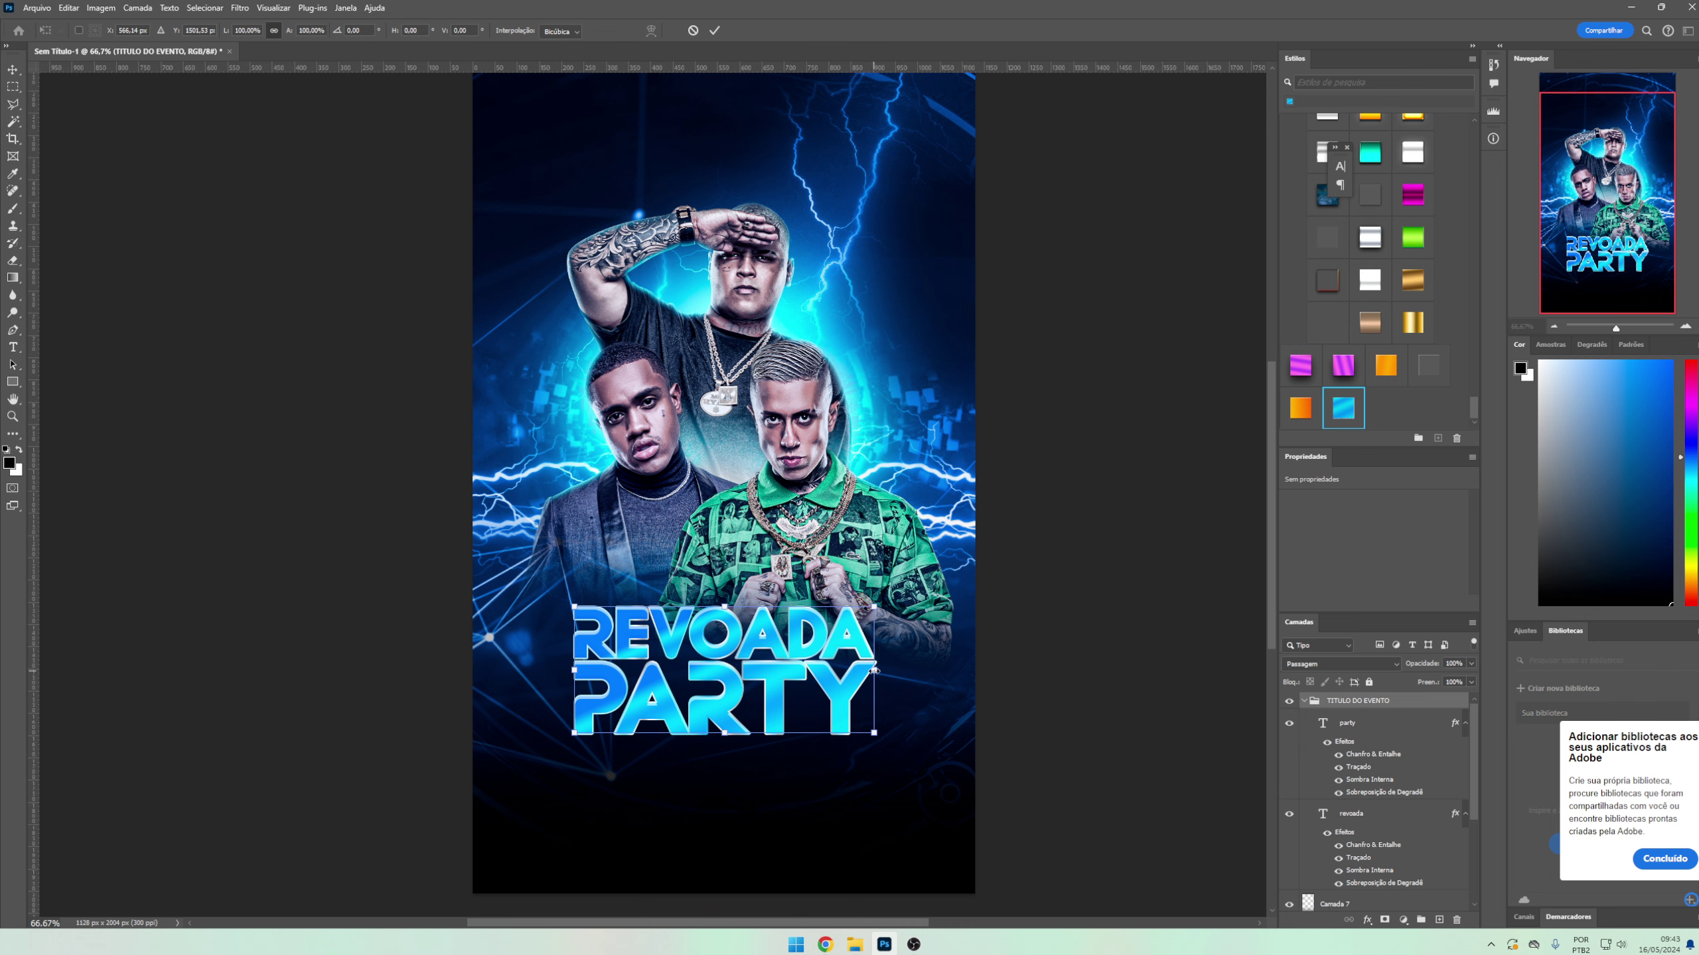
drag(878, 682, 864, 649)
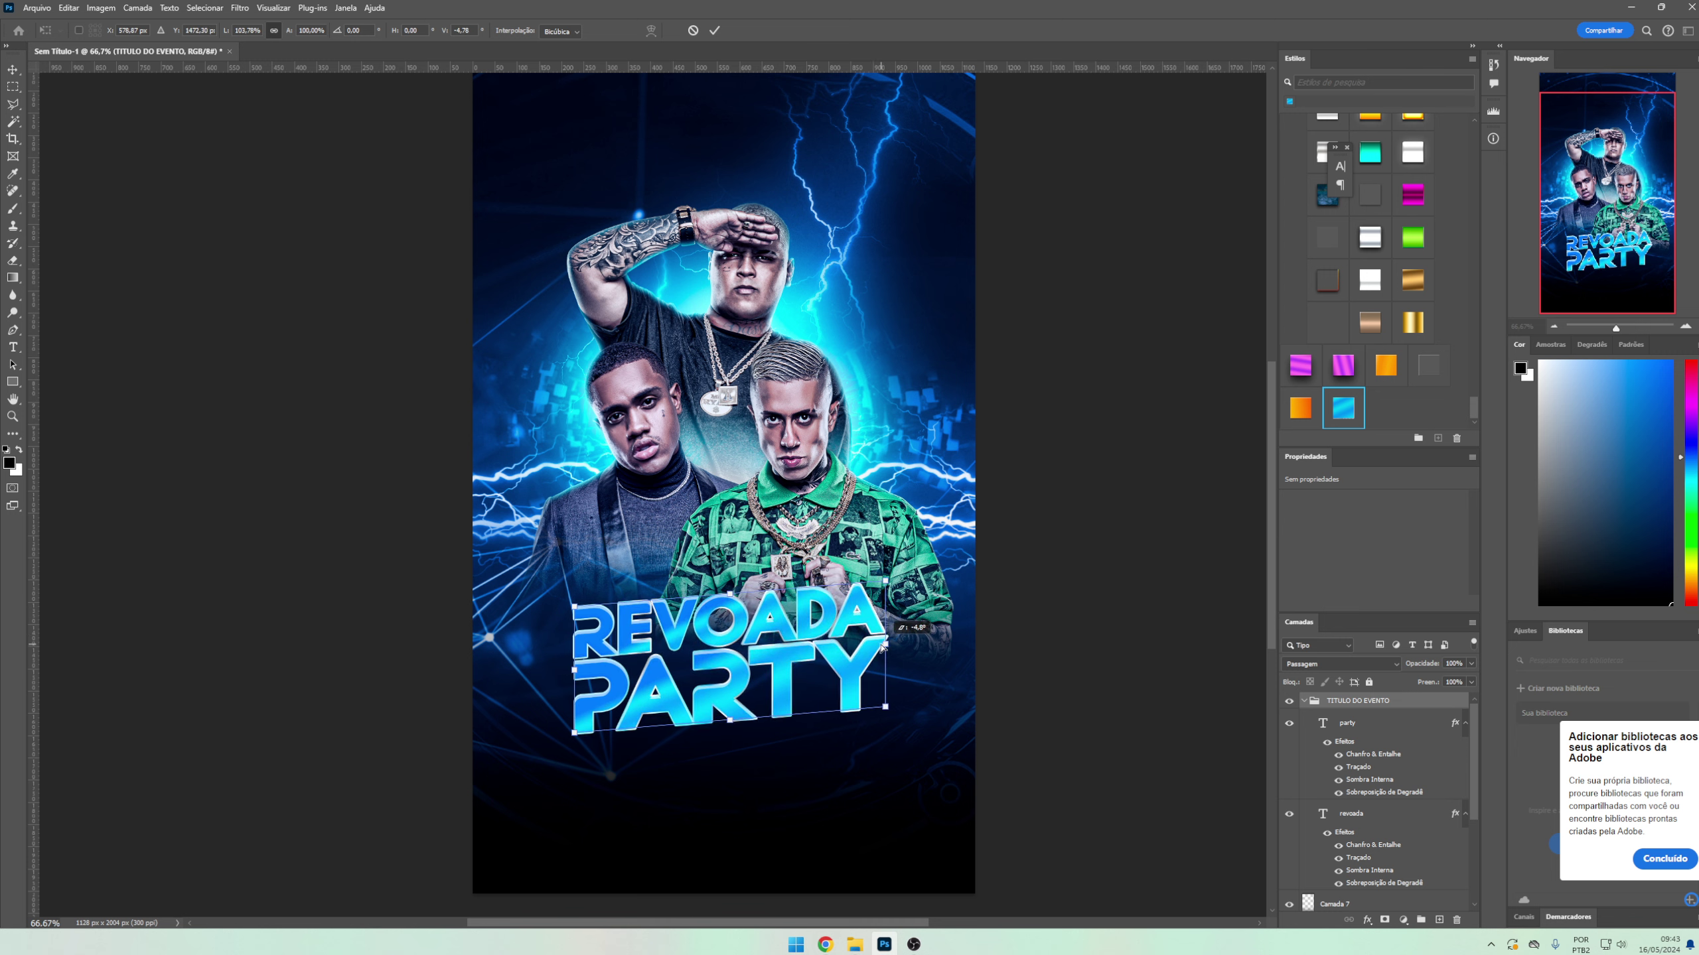
drag(865, 649, 876, 640)
drag(736, 604, 743, 589)
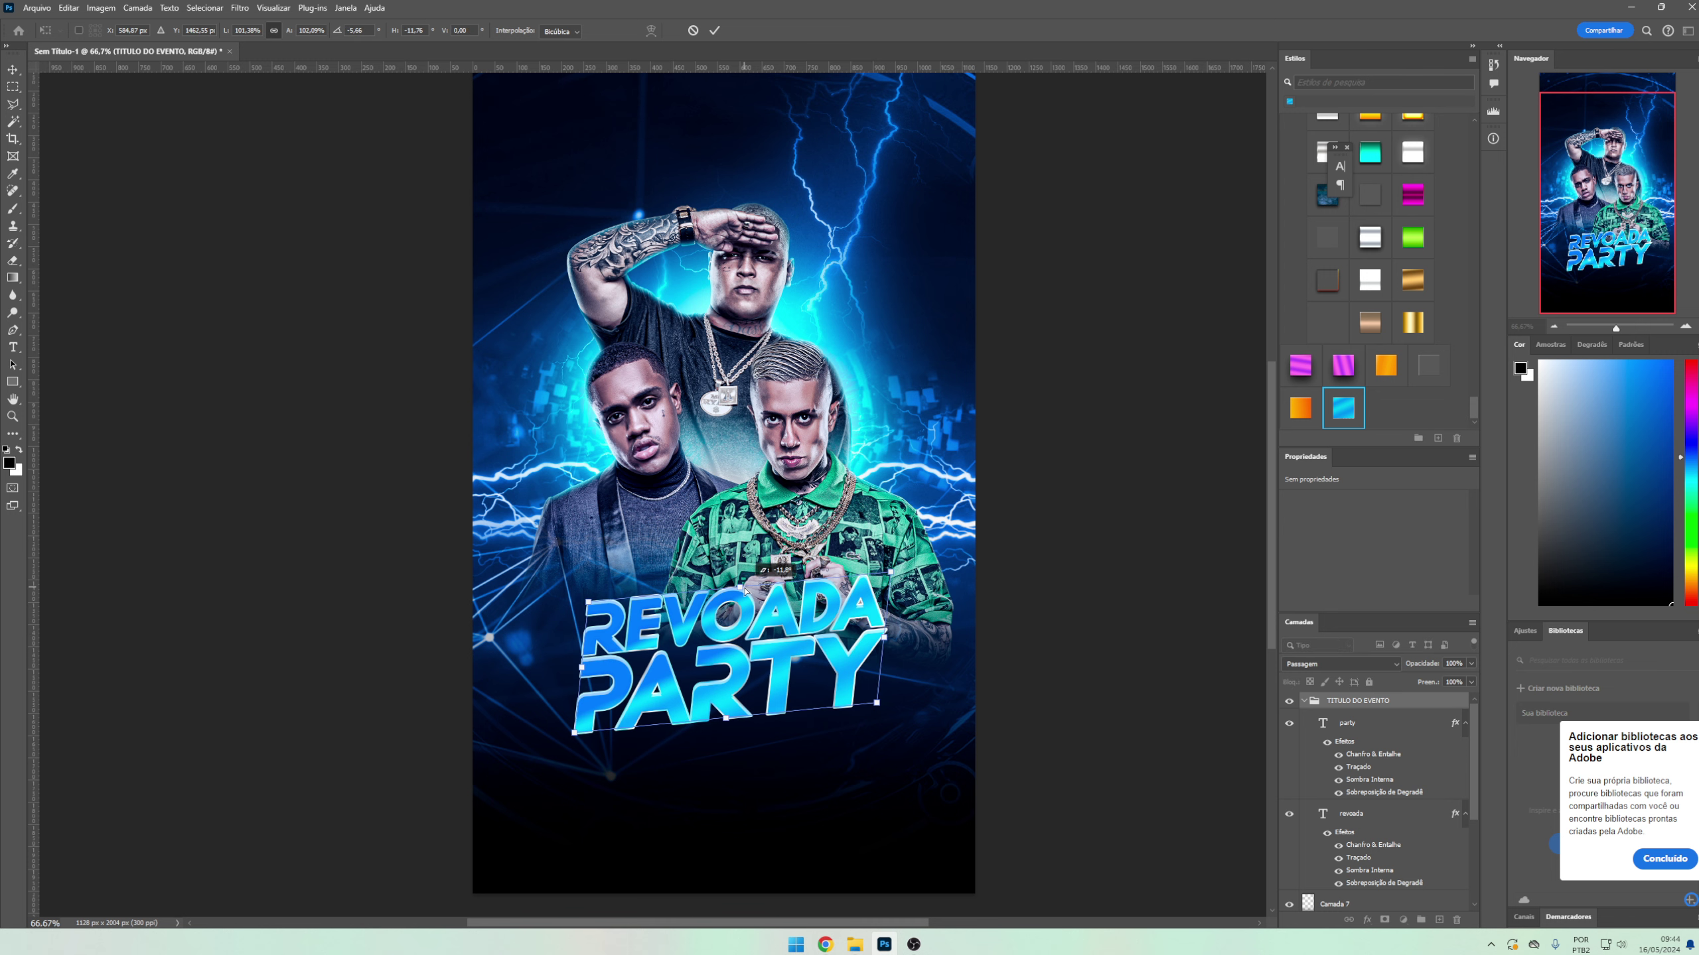
drag(955, 634, 932, 656)
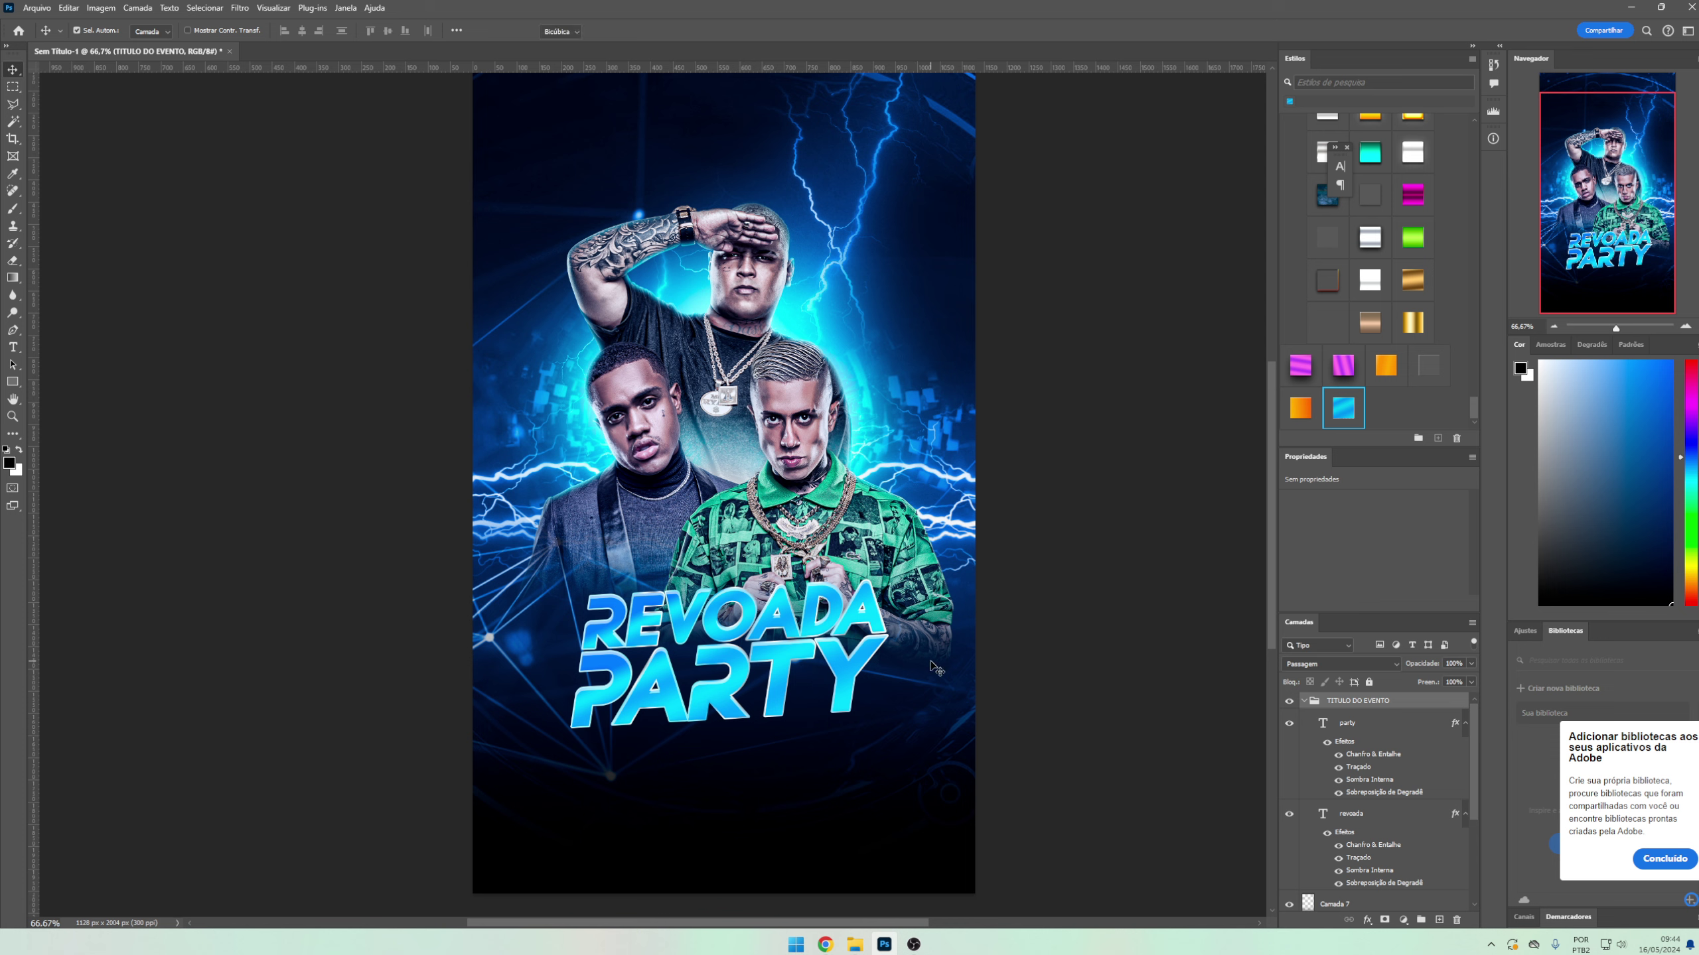
key(Return)
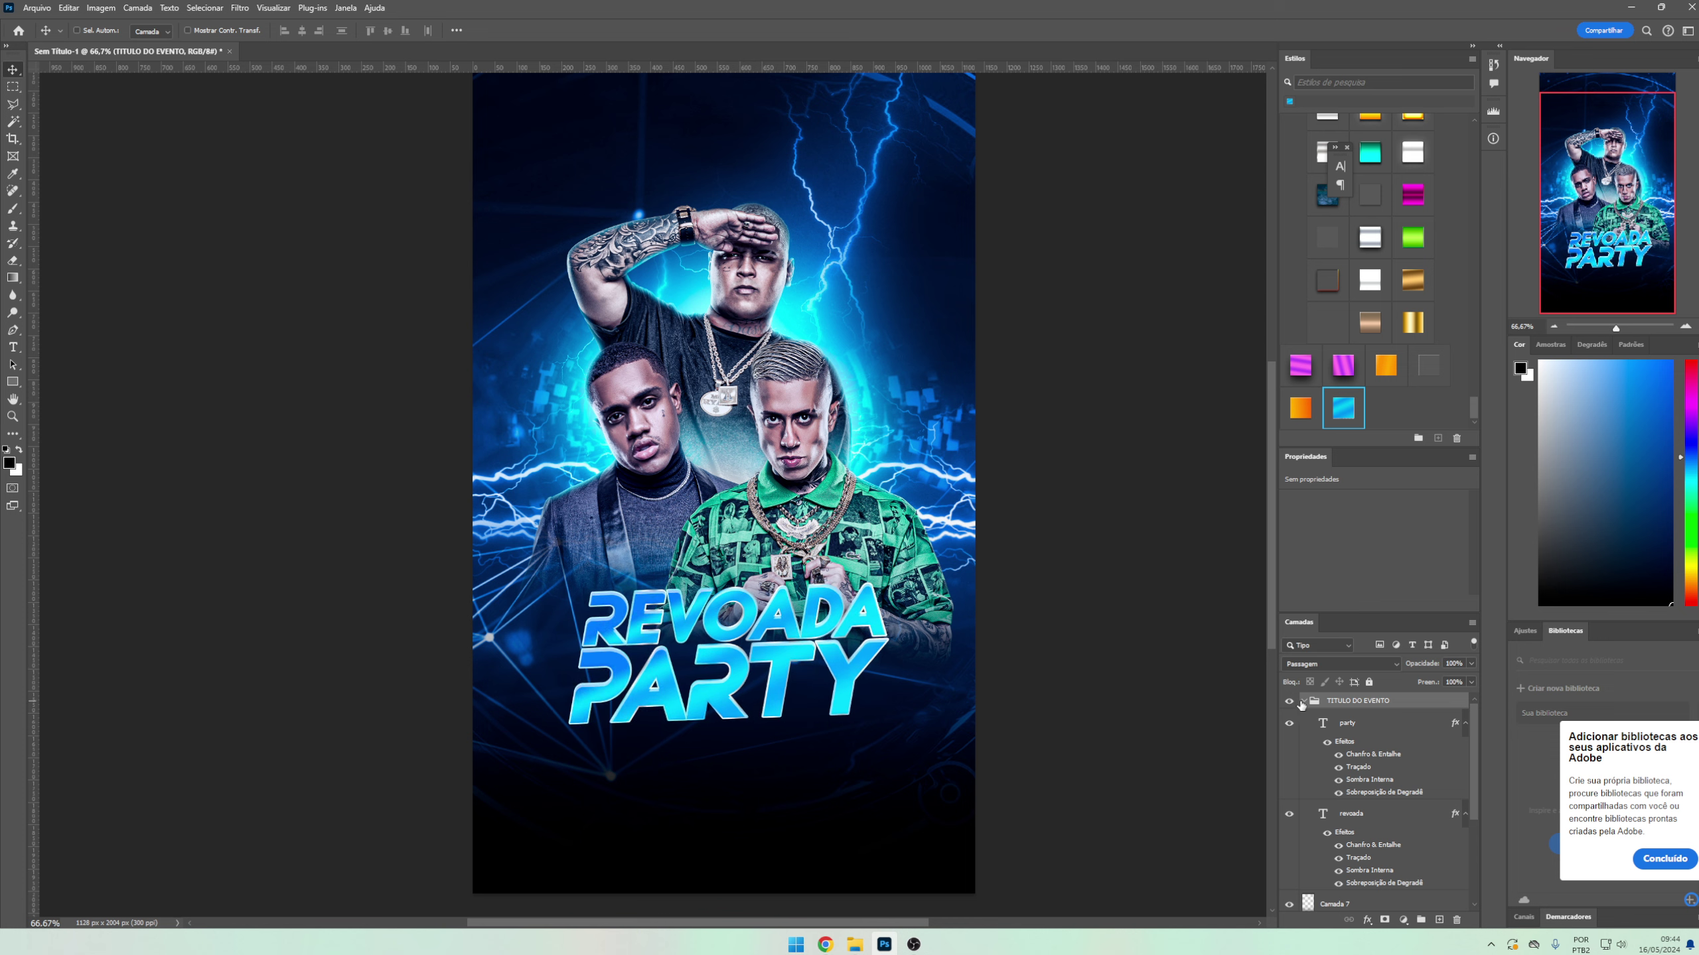
- Duplicate the Camada 2 lightning layer and move the copy to the top, above the title
click(1303, 701)
click(1303, 844)
scroll(1371, 803, down, 3)
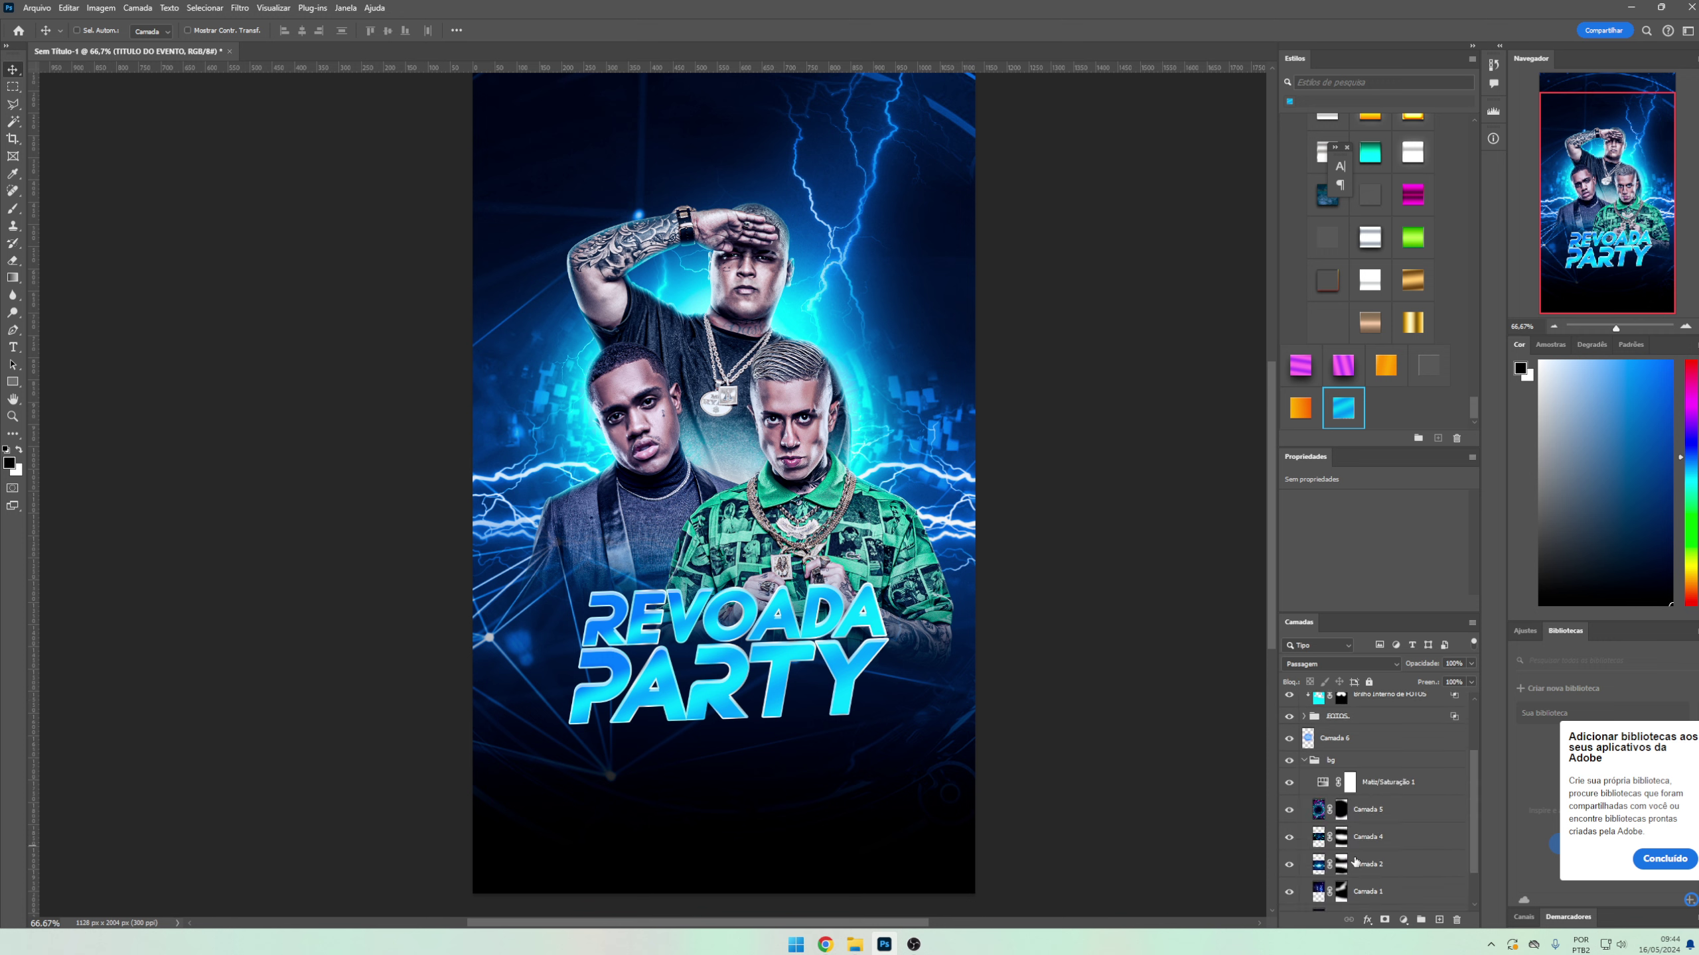
click(1367, 815)
click(1288, 815)
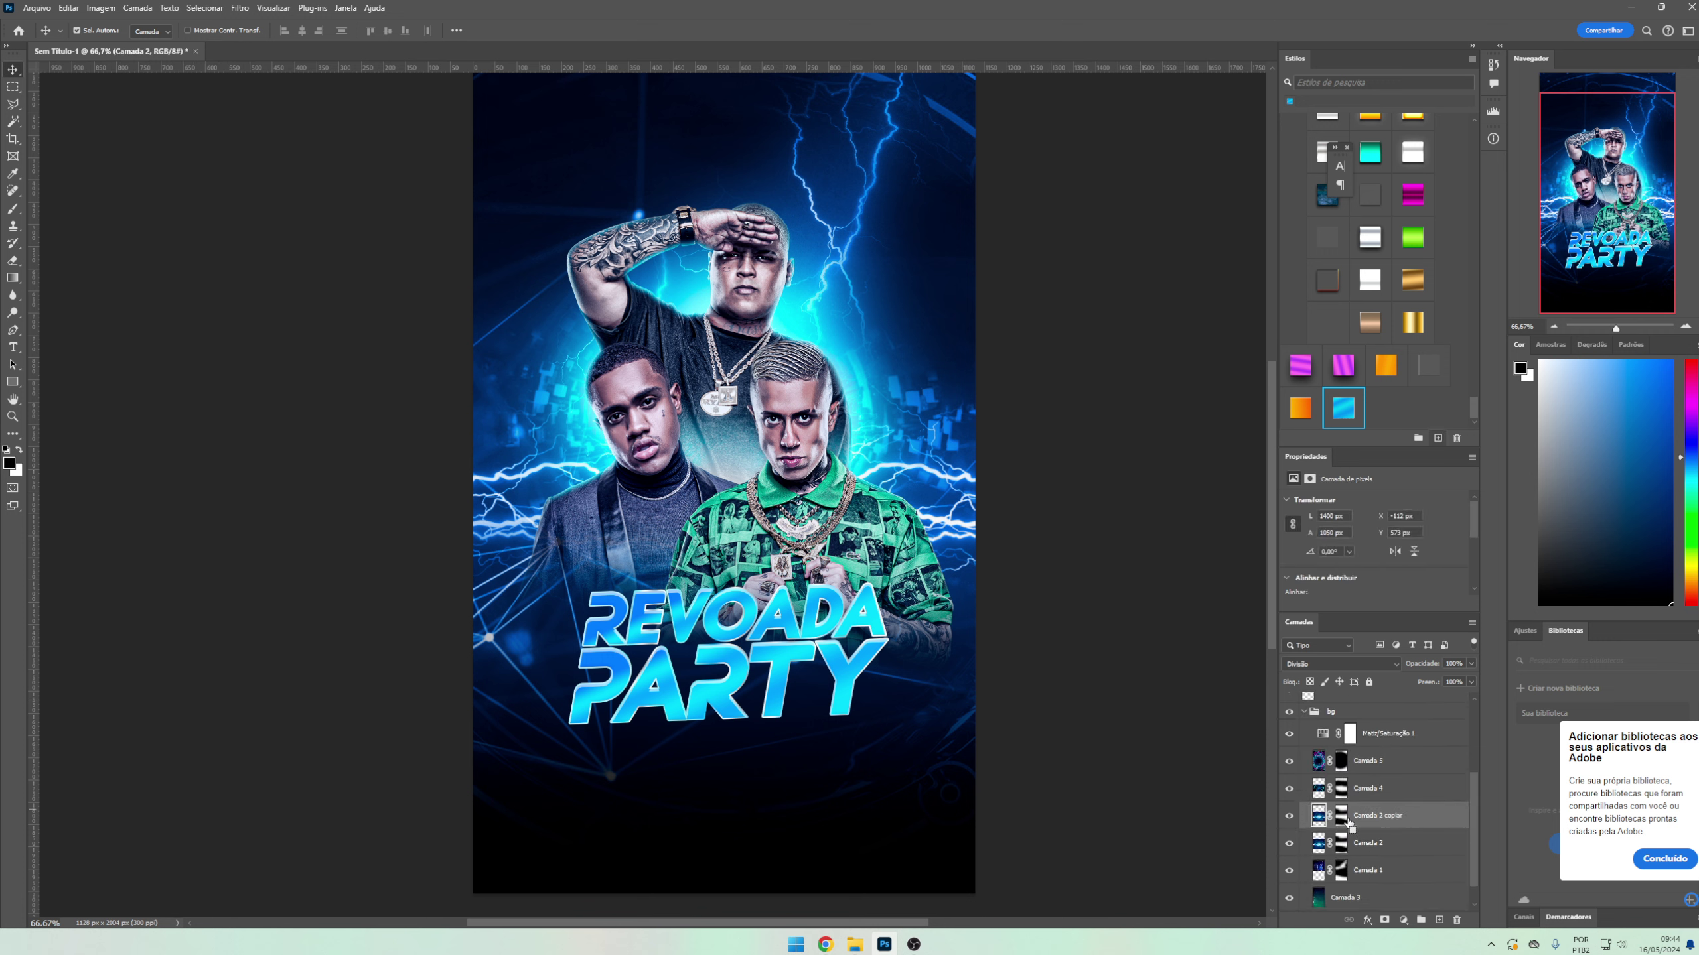
key(ctrl+j)
mouse_move(1368, 815)
mouse_down()
mouse_move(1394, 664)
mouse_move(1344, 733)
mouse_move(1348, 693)
mouse_up()
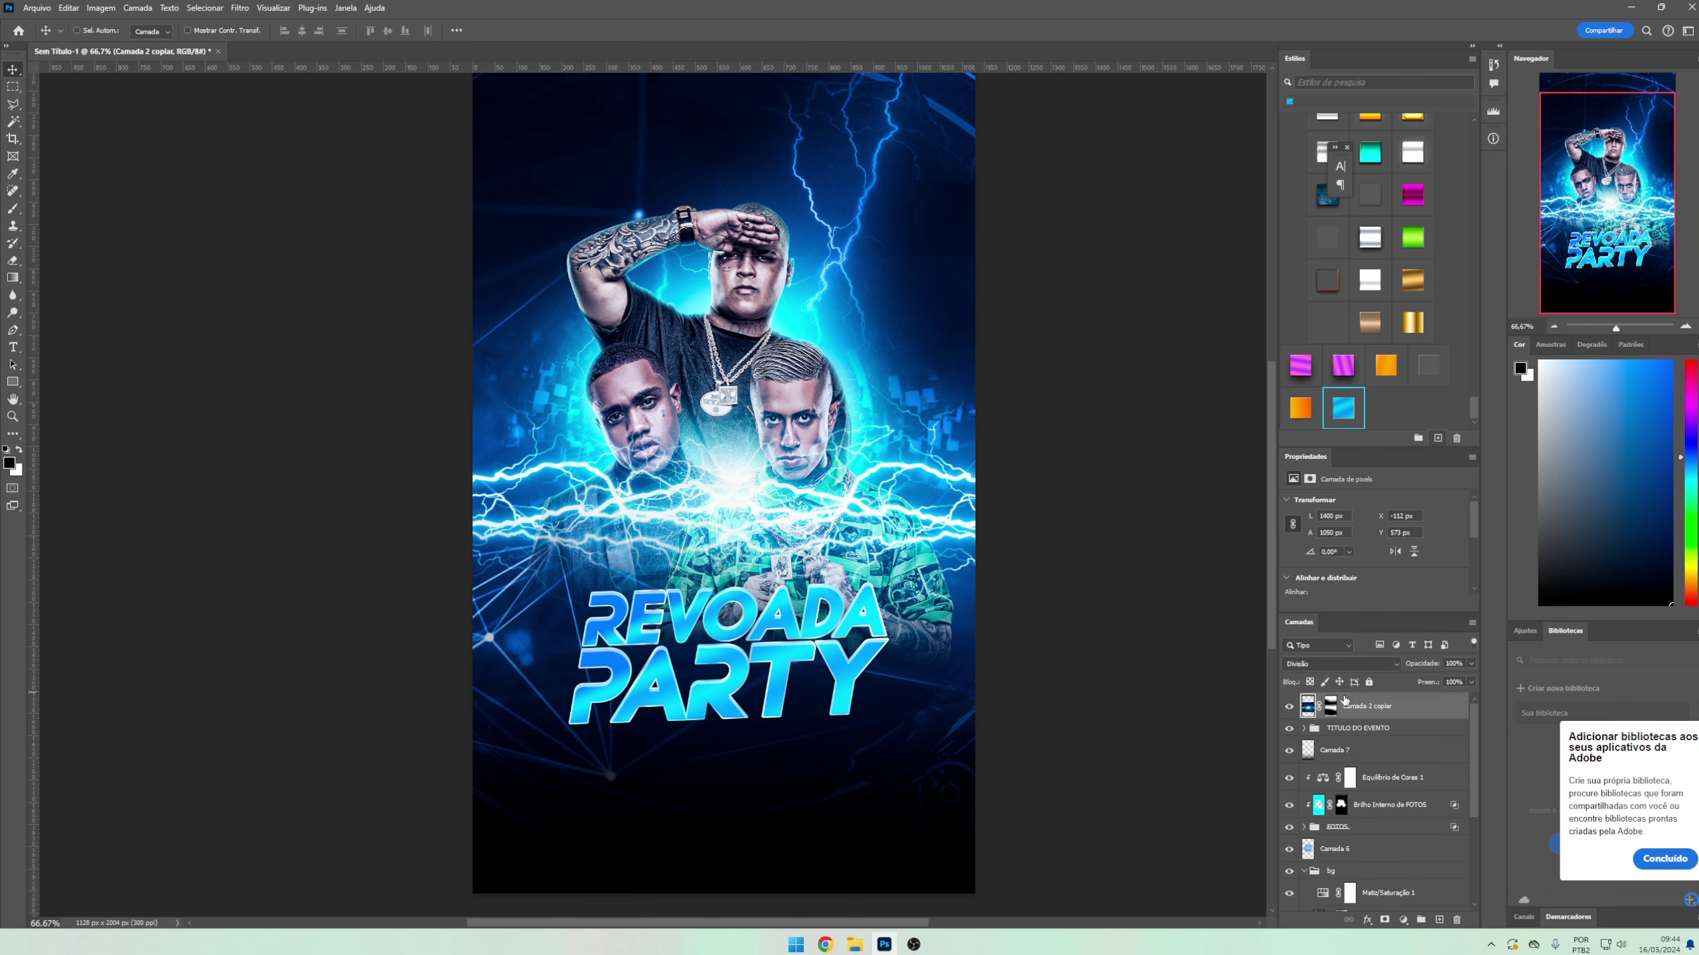
drag(1005, 556, 1027, 716)
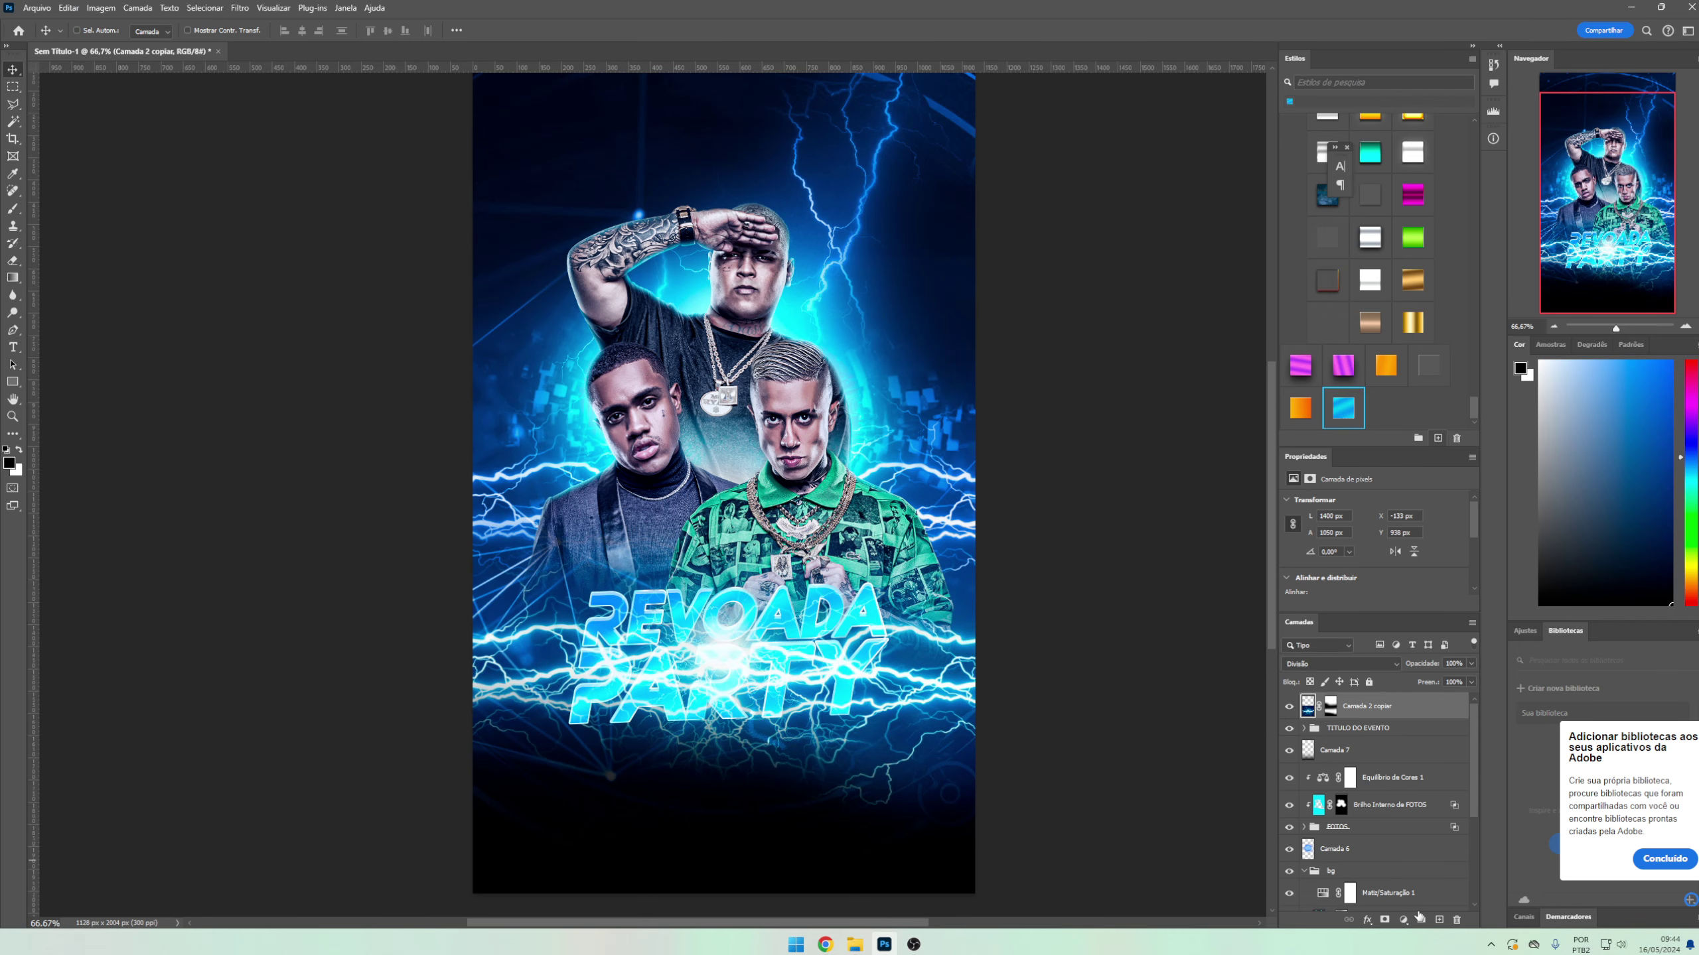
- Mask the lightning copy, erasing bolts over REVOADA PARTY and below it with 250 and 400 brushes
ctrl+click(1385, 920)
key(ctrl+z)
click(1330, 706)
key(d)
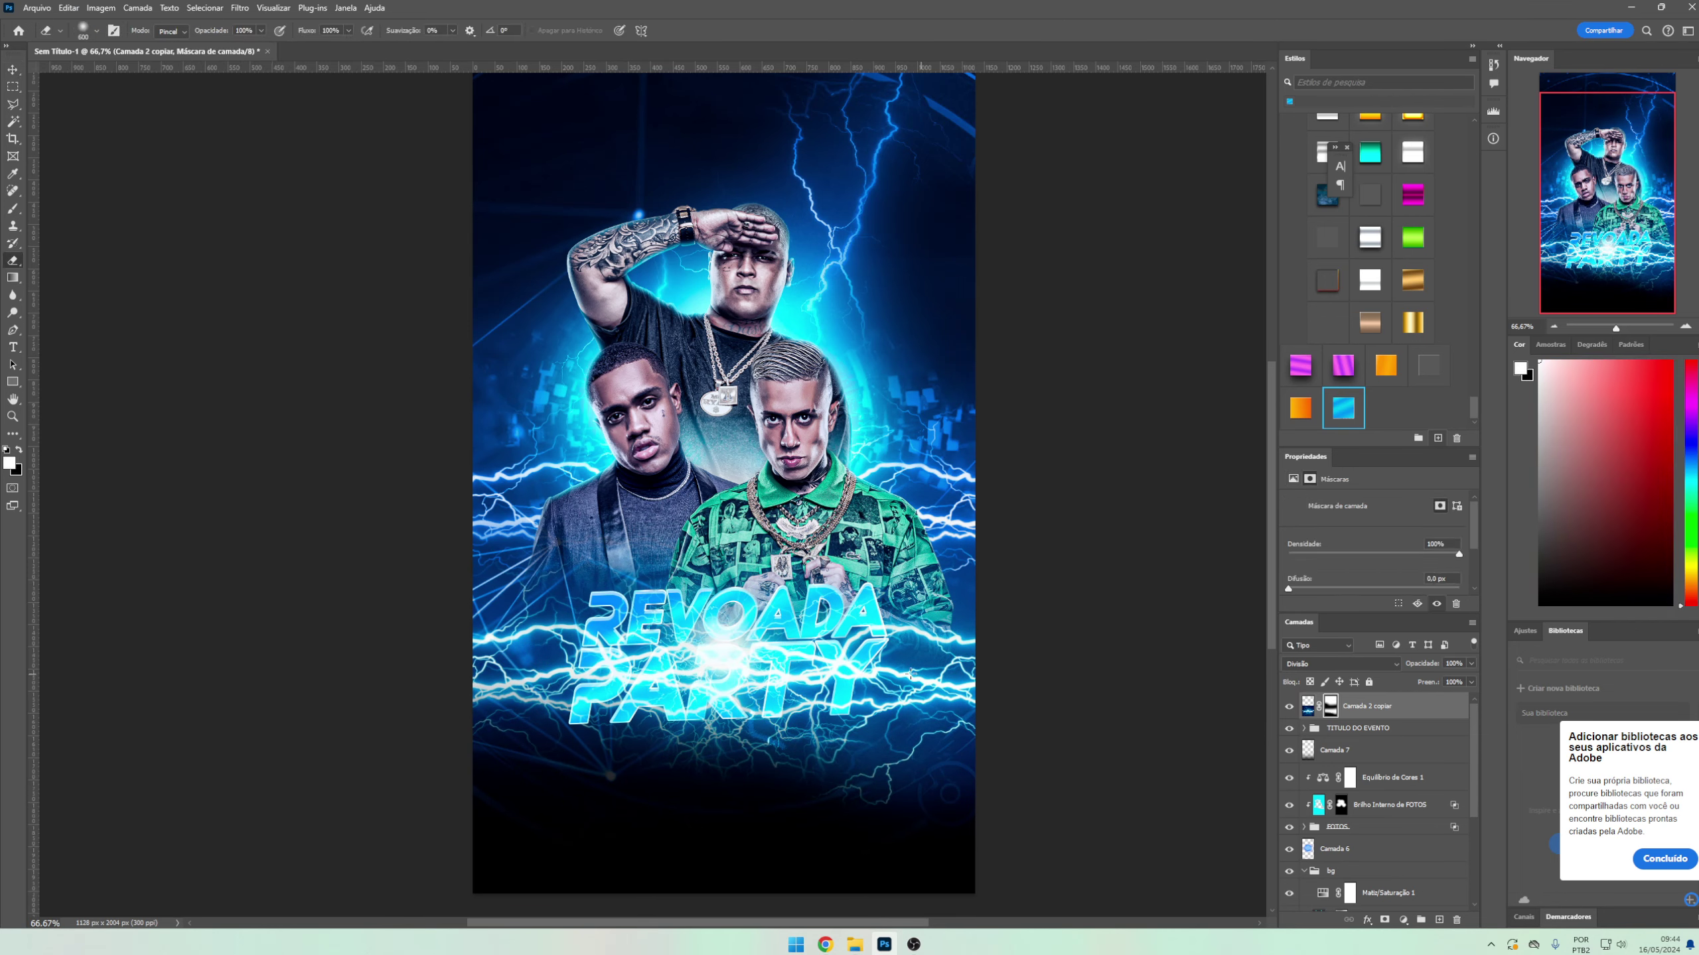
key(e)
key(bracketleft)
key(bracketleft)
key(bracketleft)
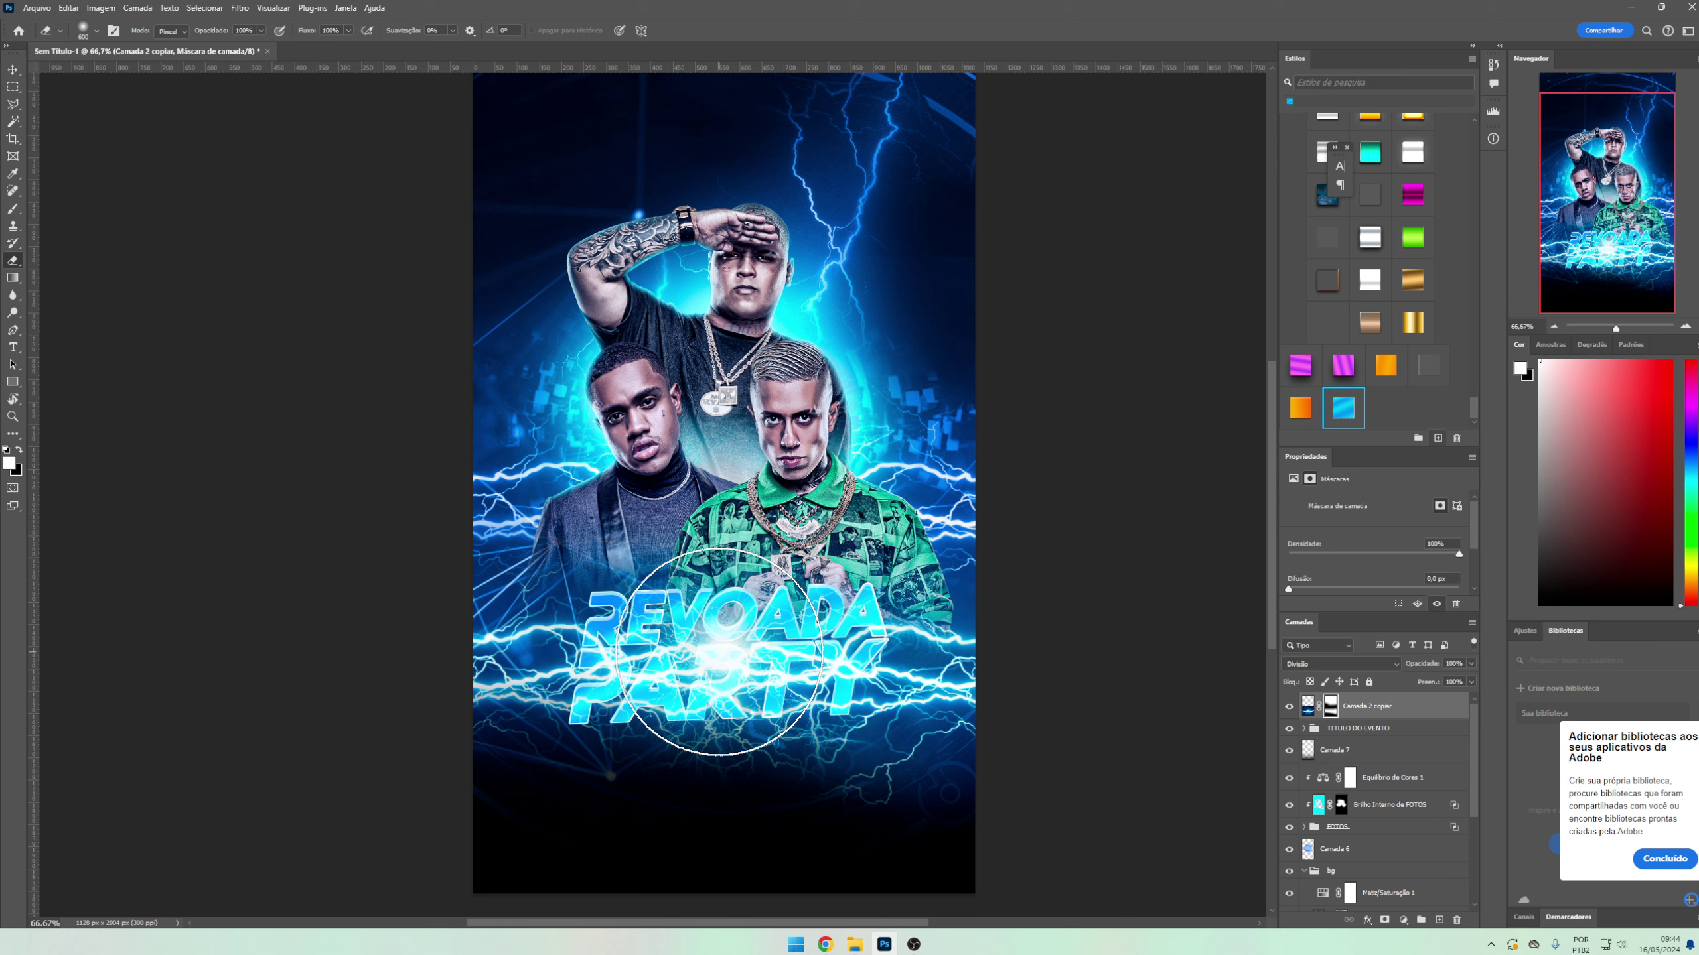
mouse_move(642, 642)
mouse_down()
mouse_move(756, 614)
mouse_move(695, 662)
mouse_move(820, 631)
mouse_move(522, 663)
mouse_up()
key(bracketright)
key(bracketright)
key(bracketright)
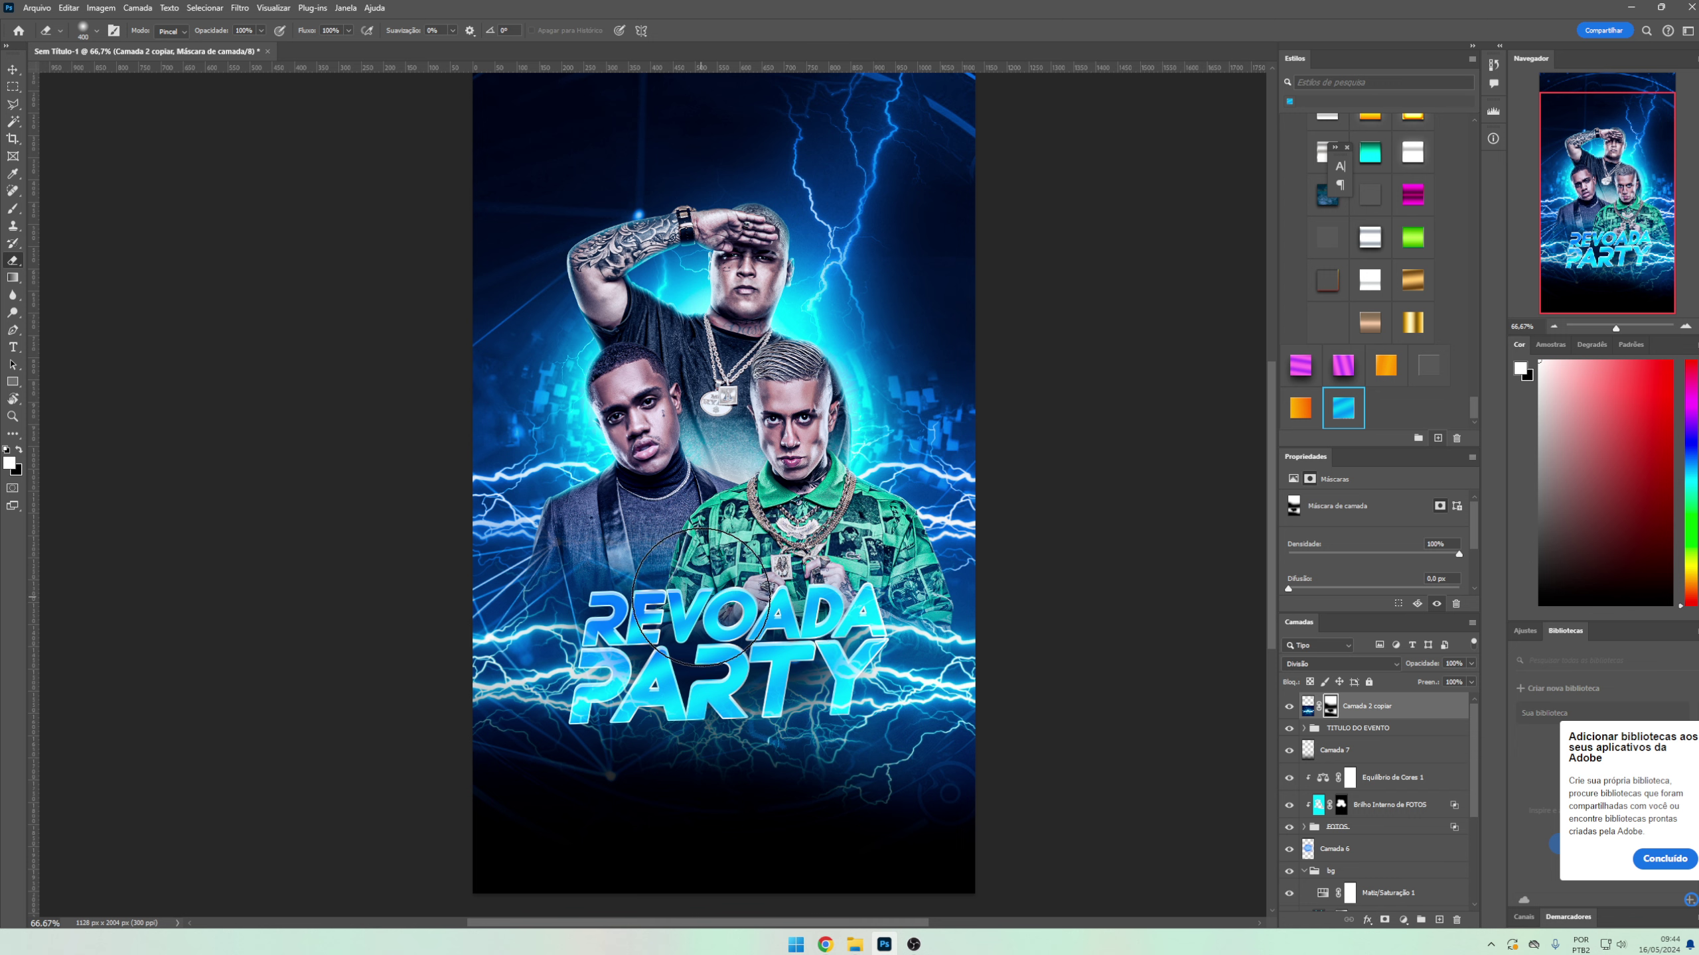
drag(720, 758, 777, 758)
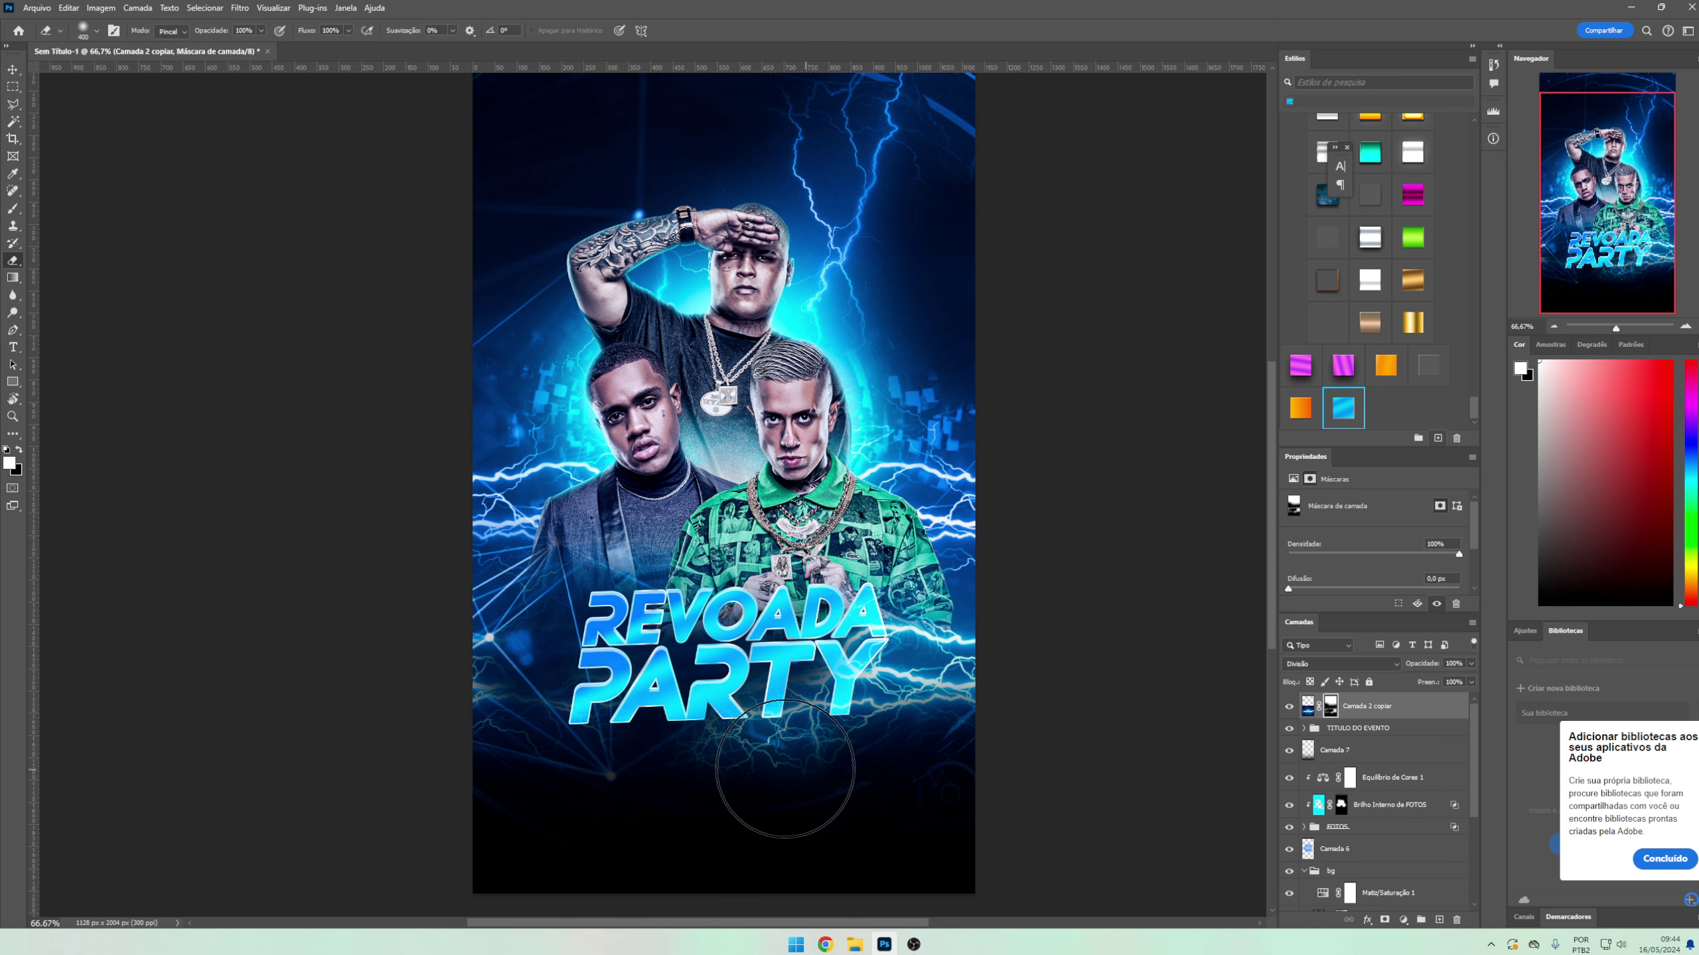
key(v)
key(e)
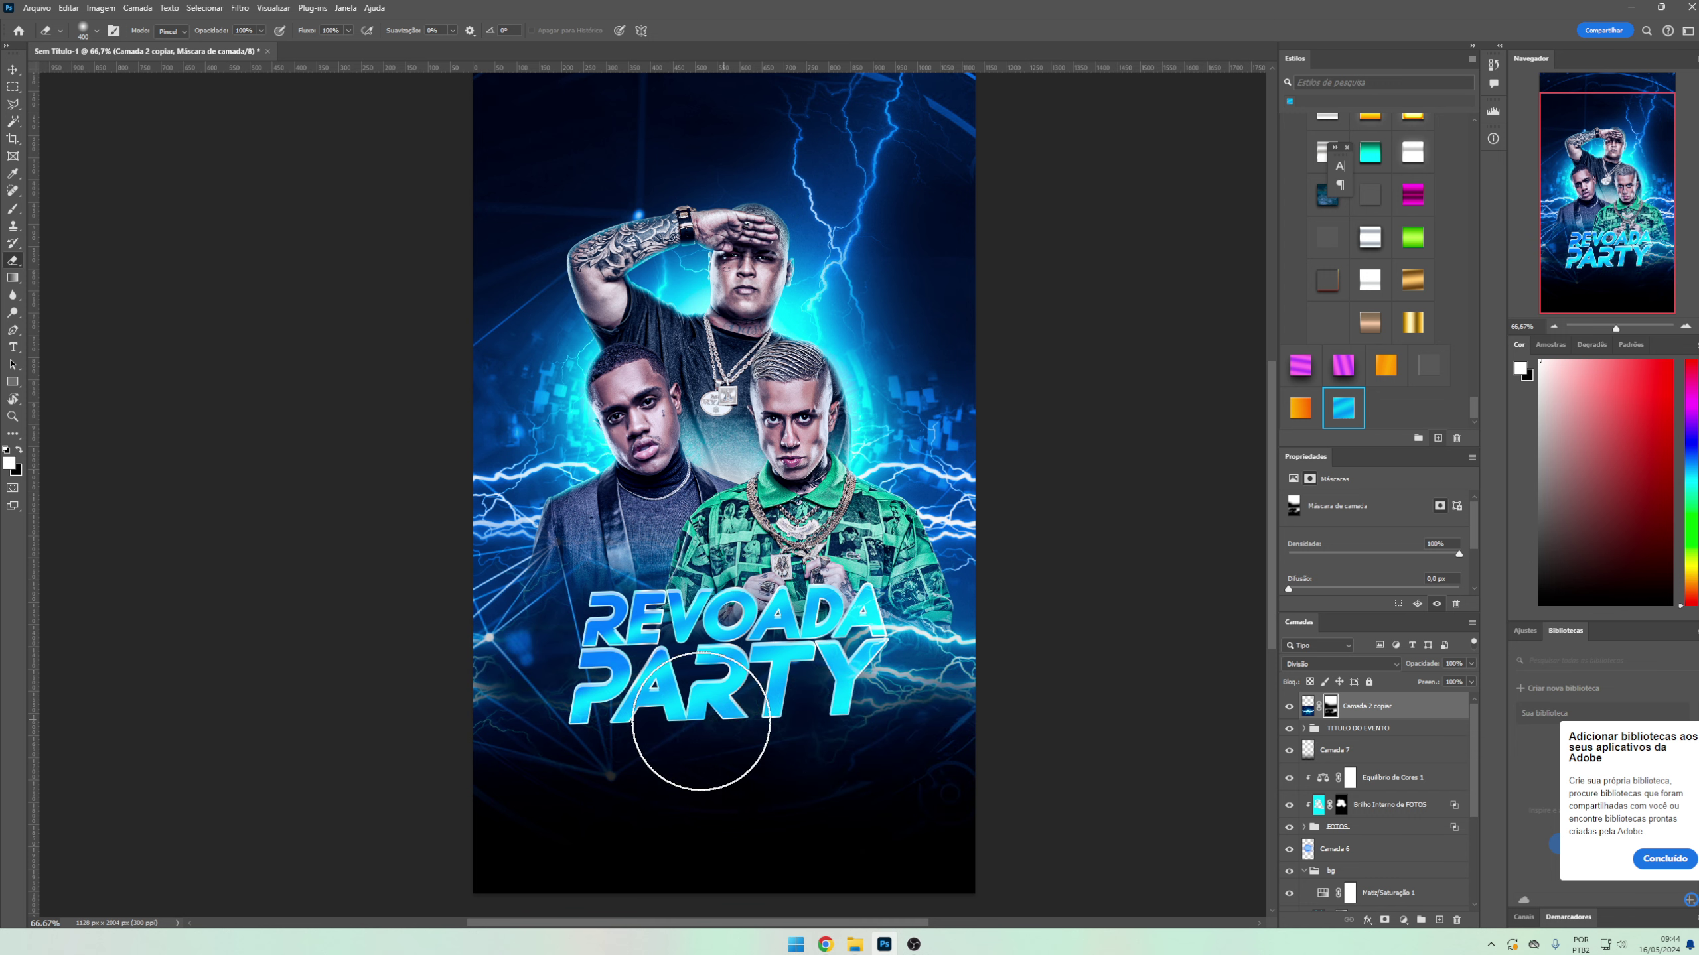
key(v)
scroll(916, 739, up, 2)
scroll(916, 739, up, 2)
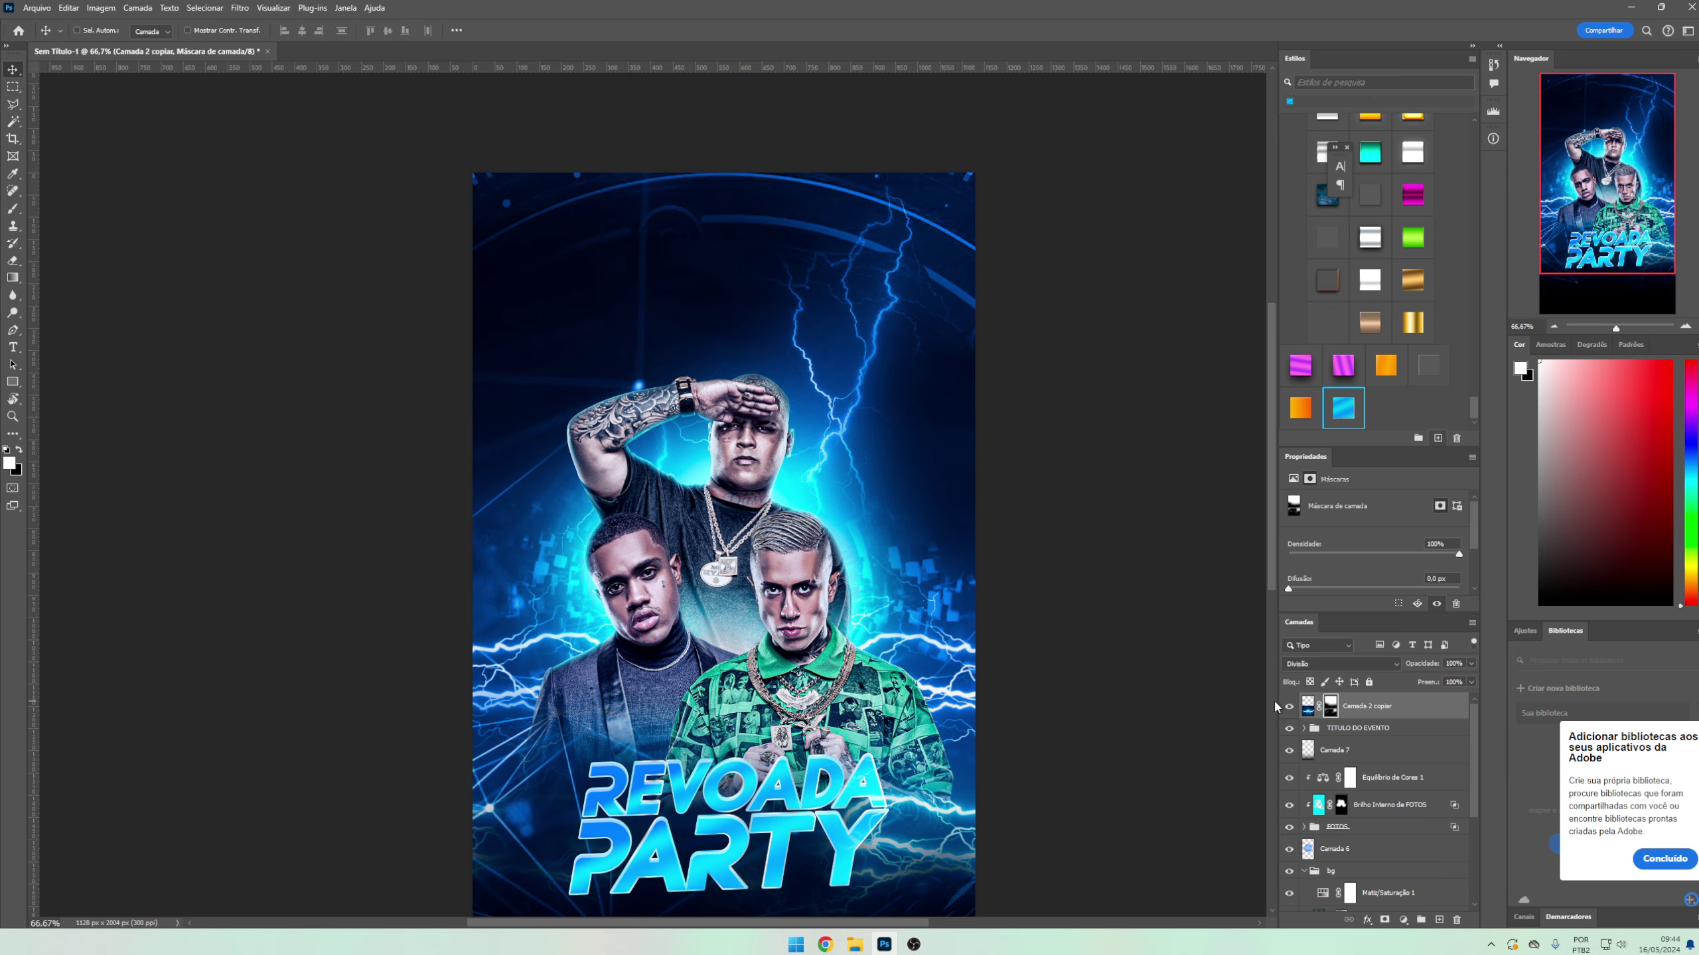
- Add a '22.AGOSTO' text line near the flyer's top and move it right
scroll(628, 368, up, 1)
key(t)
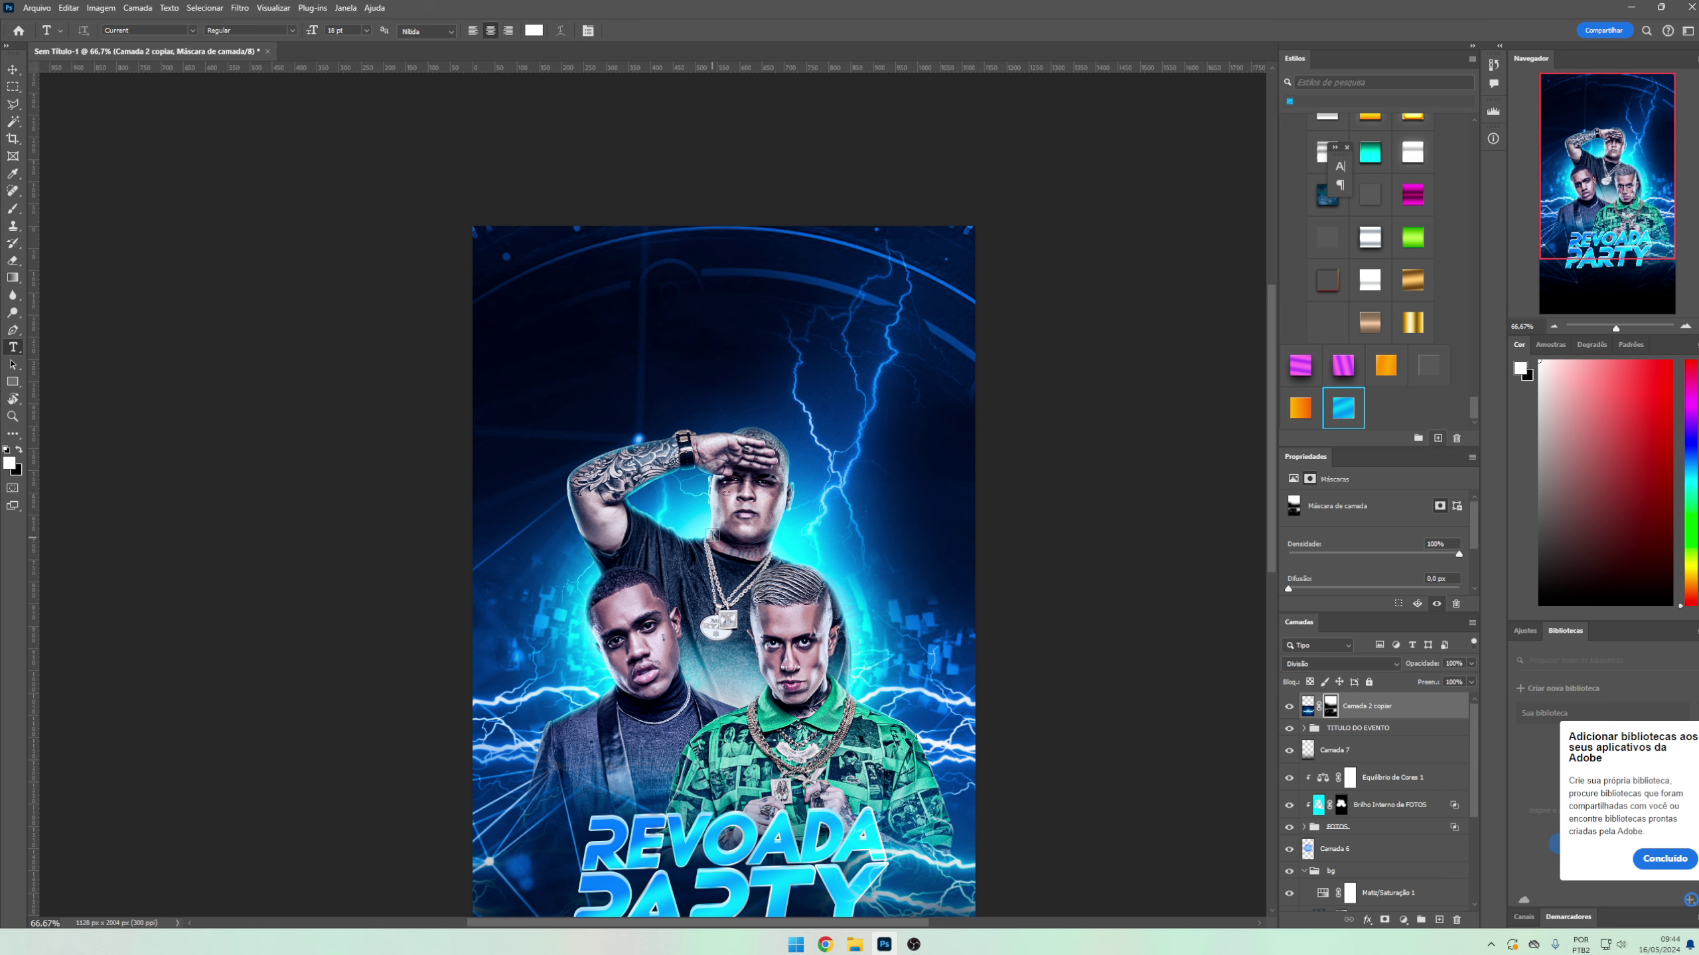
click(617, 334)
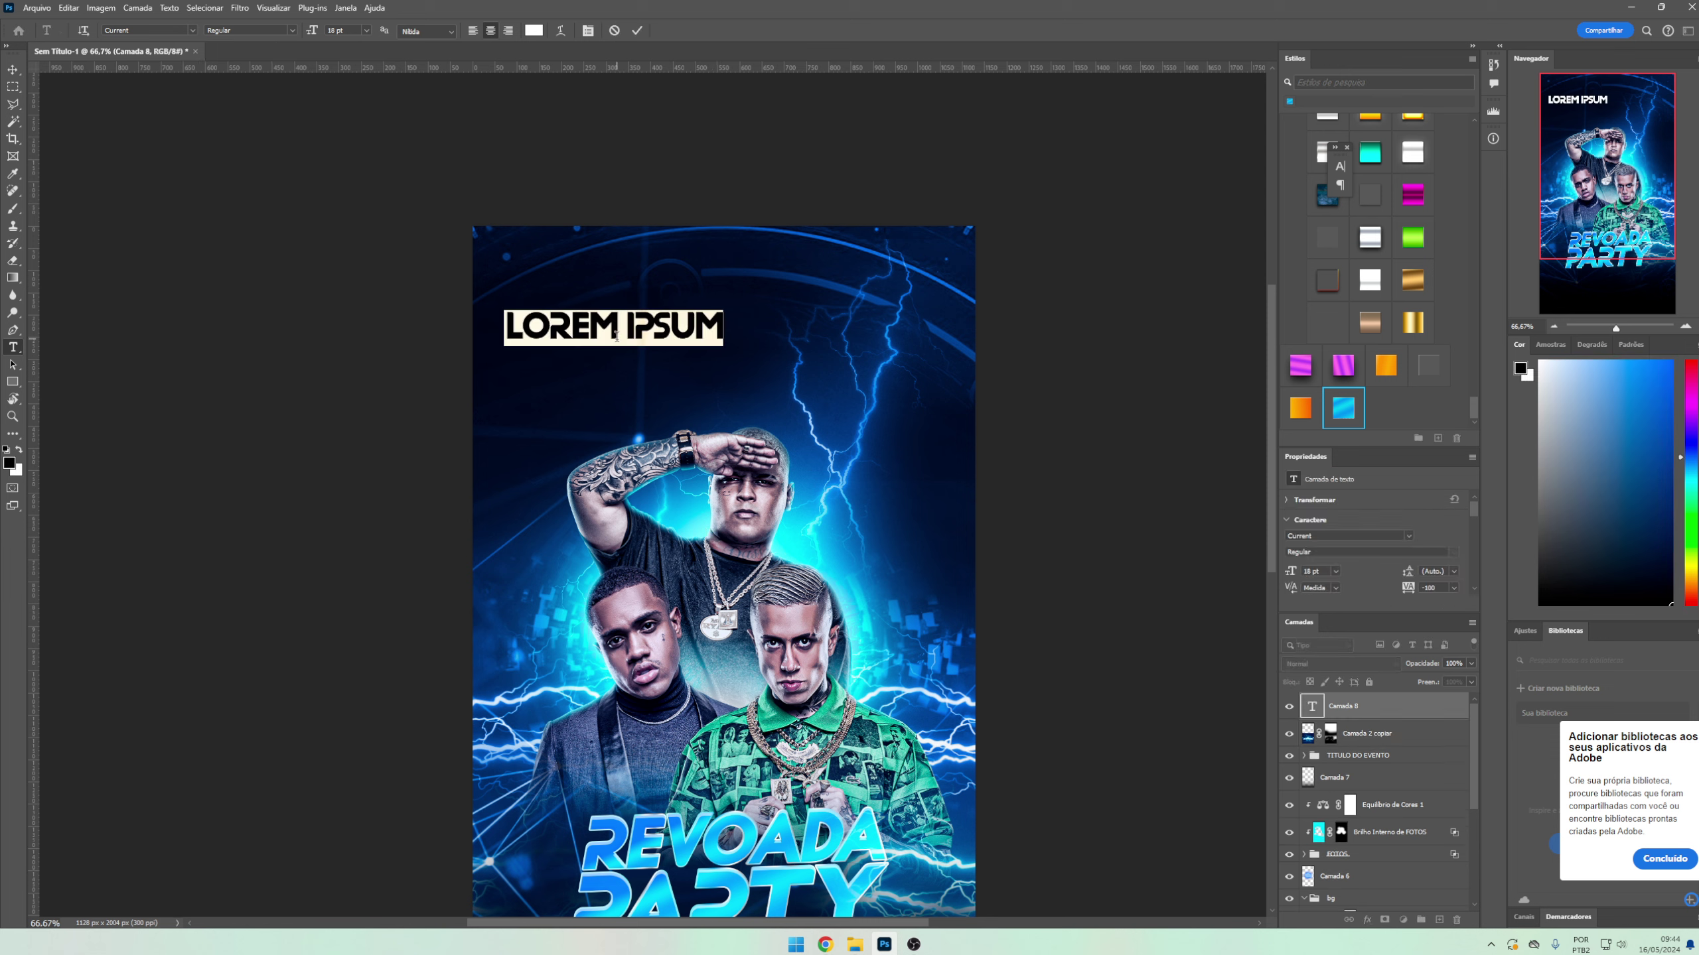
text(22.AGOST)
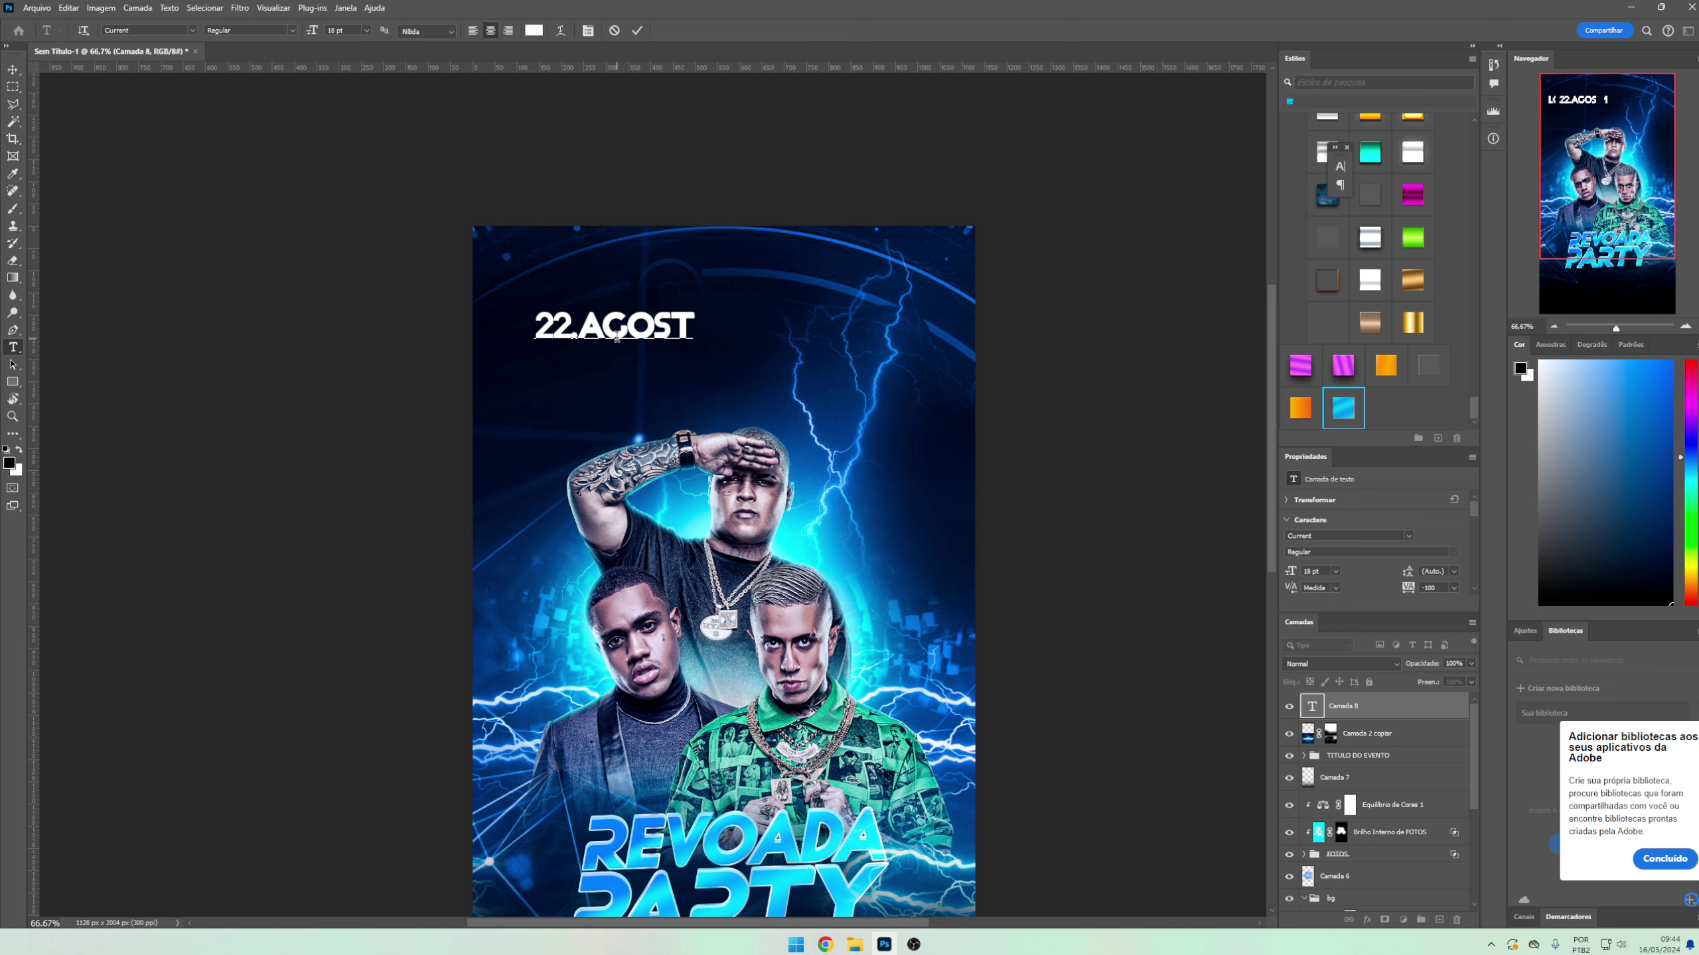
text(O)
key(ctrl+a)
key(ctrl+Return)
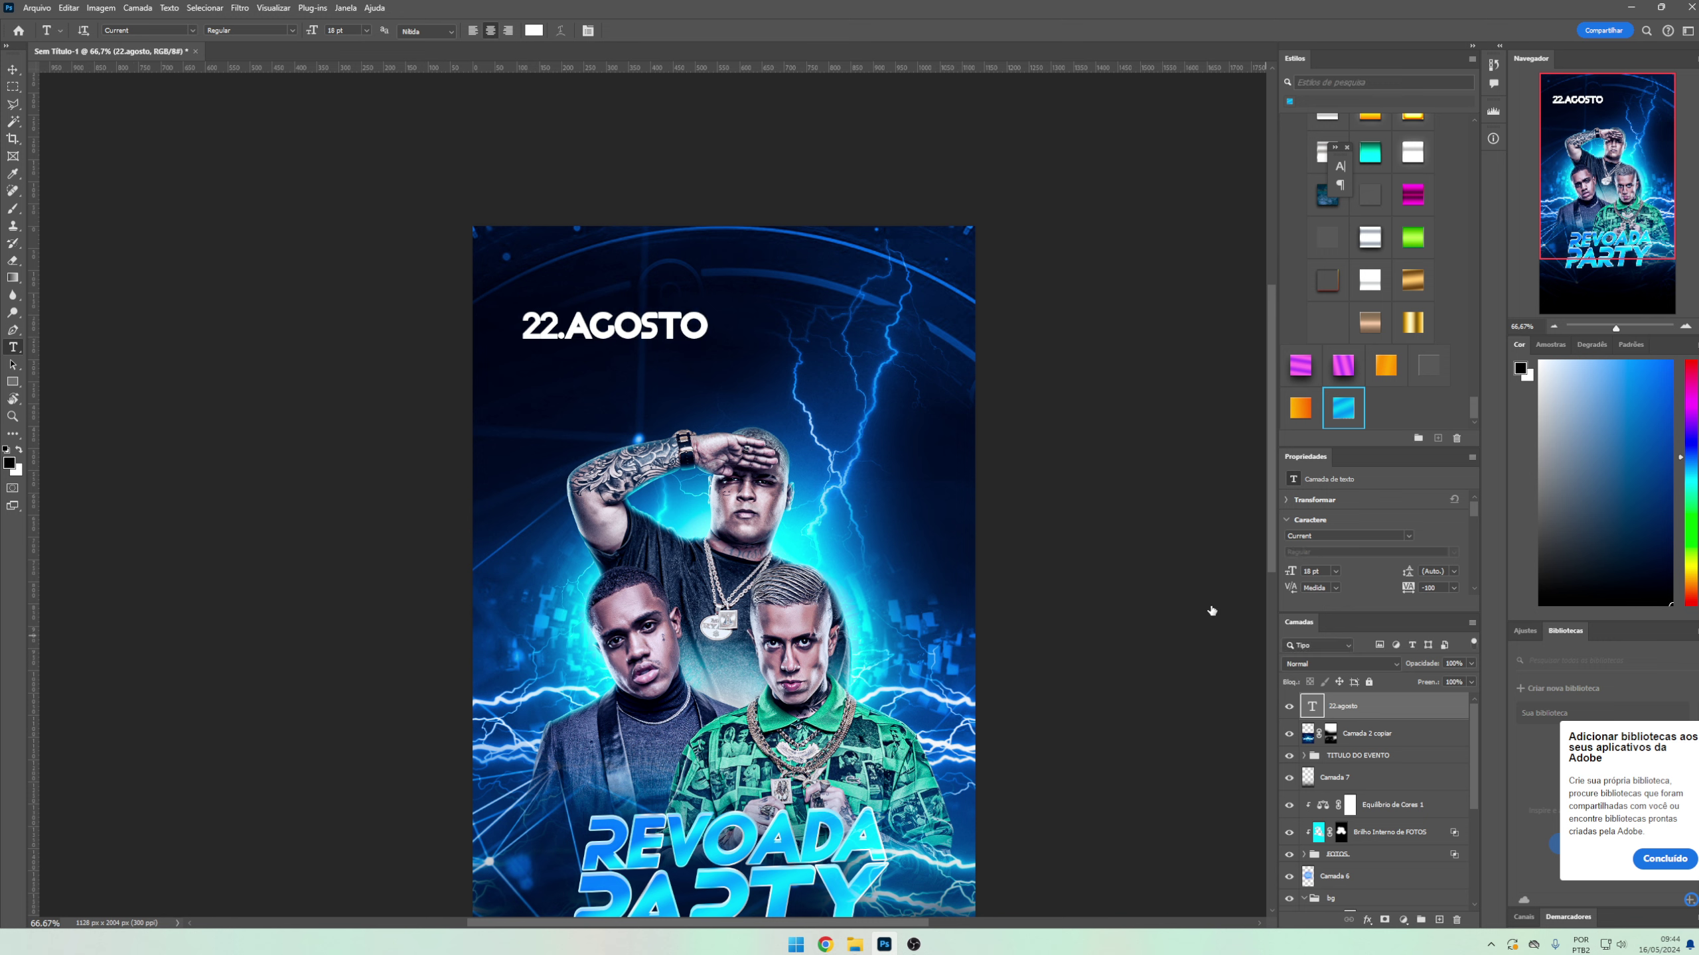
key(v)
drag(724, 431, 844, 445)
- Trim the date text to just '22' and enlarge it to about 312%
key(t)
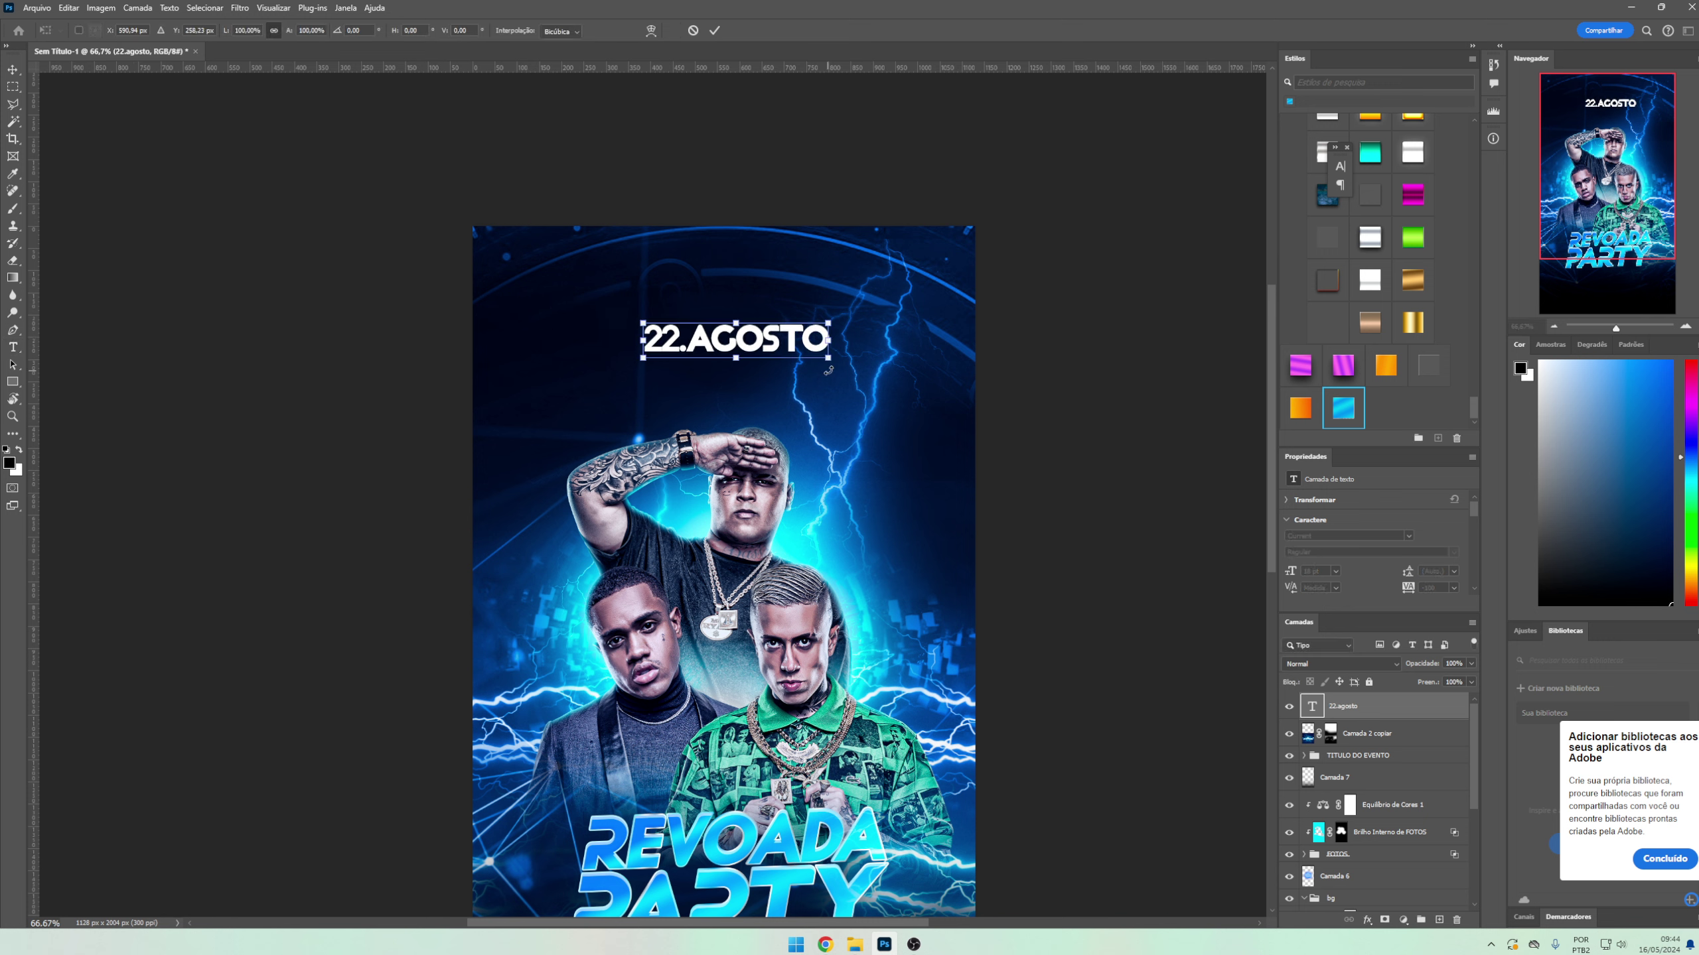
key(ctrl+shift+comma)
key(ctrl+shift+comma)
key(BackSpace)
mouse_move(671, 343)
mouse_down()
mouse_move(795, 338)
mouse_move(907, 400)
mouse_move(926, 462)
mouse_move(869, 579)
mouse_up()
key(ctrl+Return)
key(ctrl+t)
key(Return)
- Change a copy of the 22 text to 'MAIO' and shrink it to about 40% under the 22
key(t)
double_click(863, 572)
text(AGO)
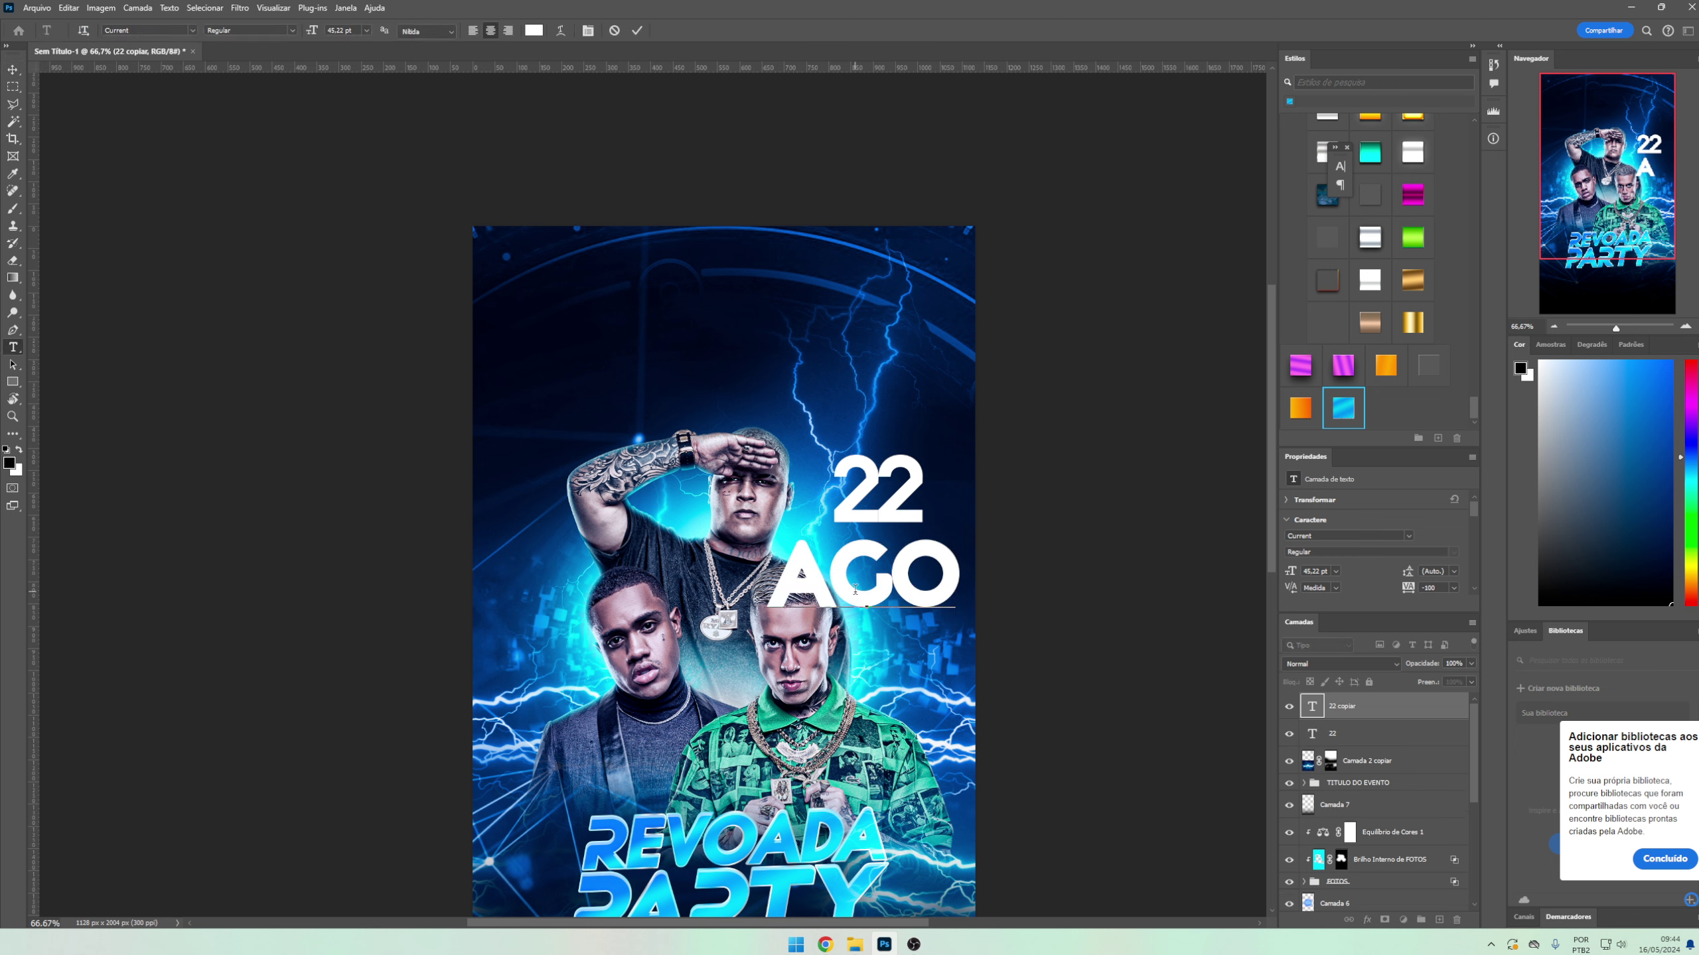
key(ctrl+a)
text(maio)
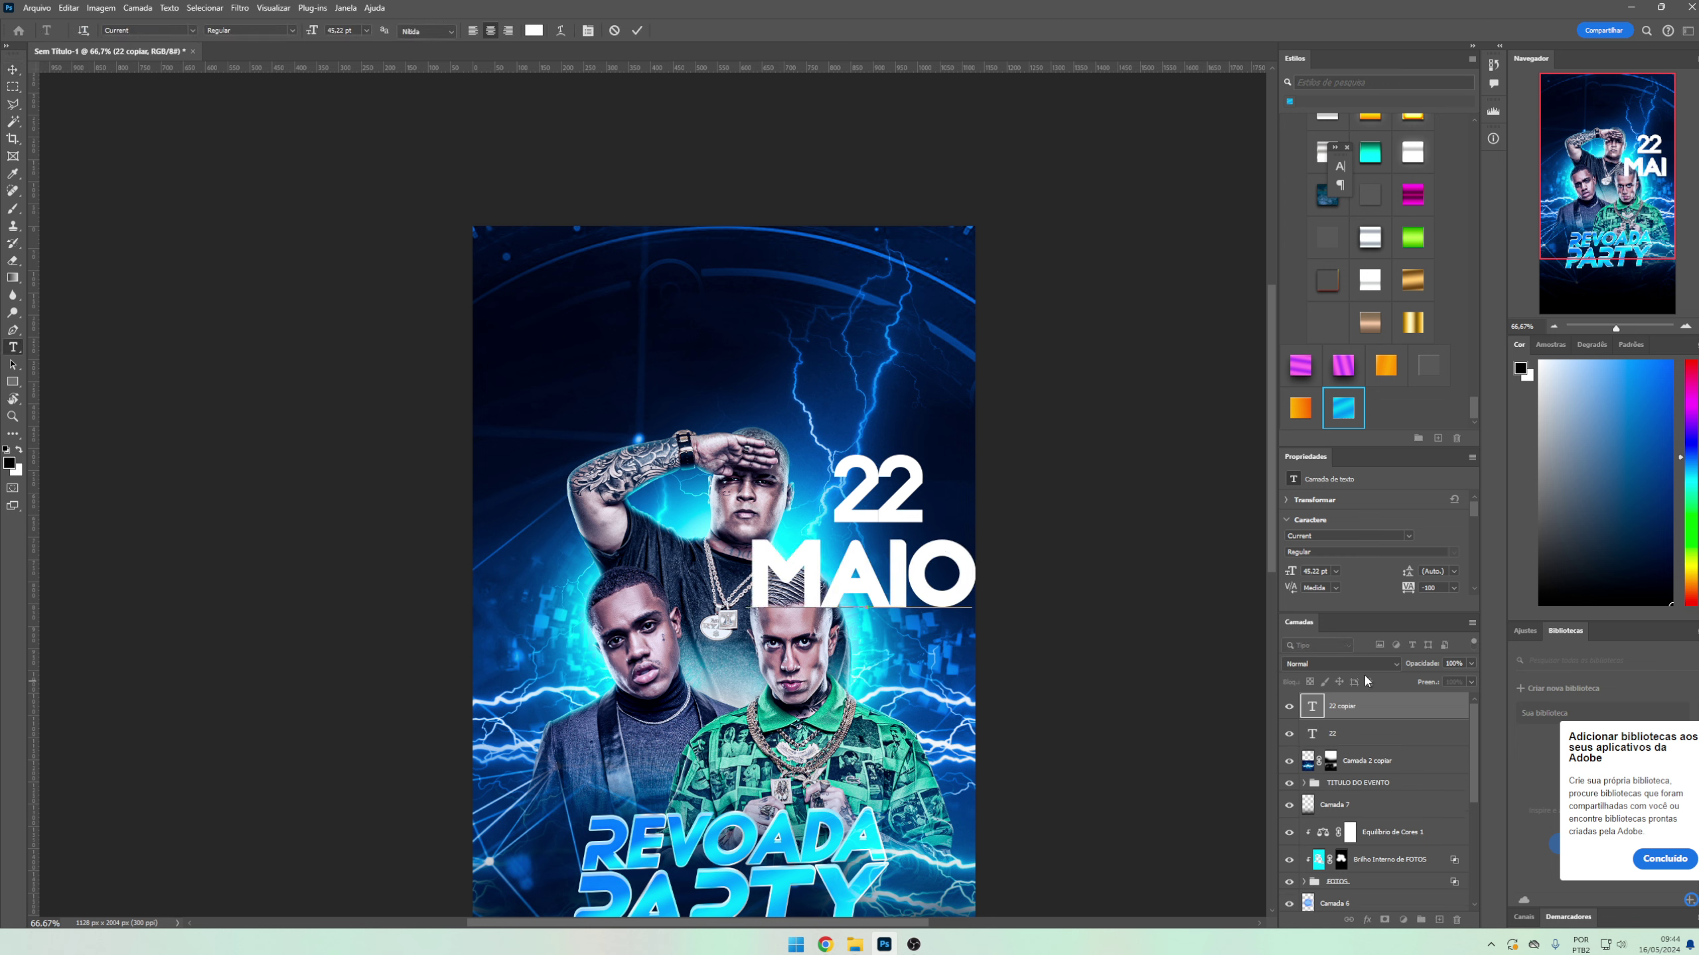
key(ctrl+Return)
key(ctrl+t)
drag(751, 579, 921, 545)
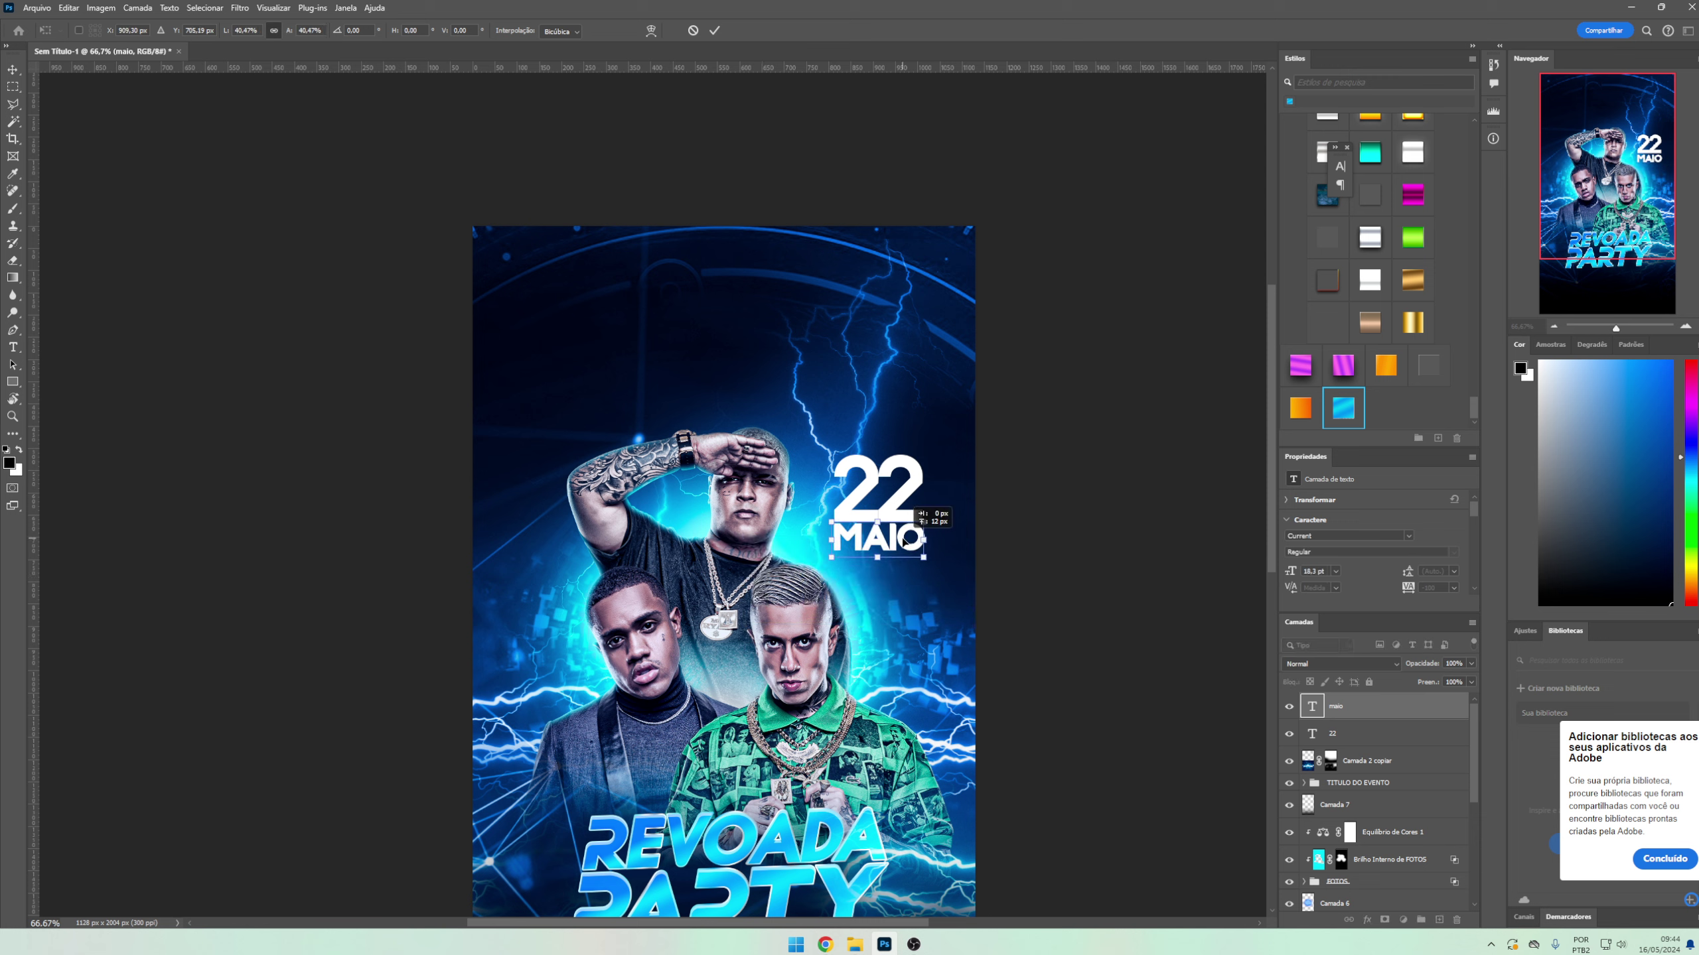
key(Return)
key(alt+Tab)
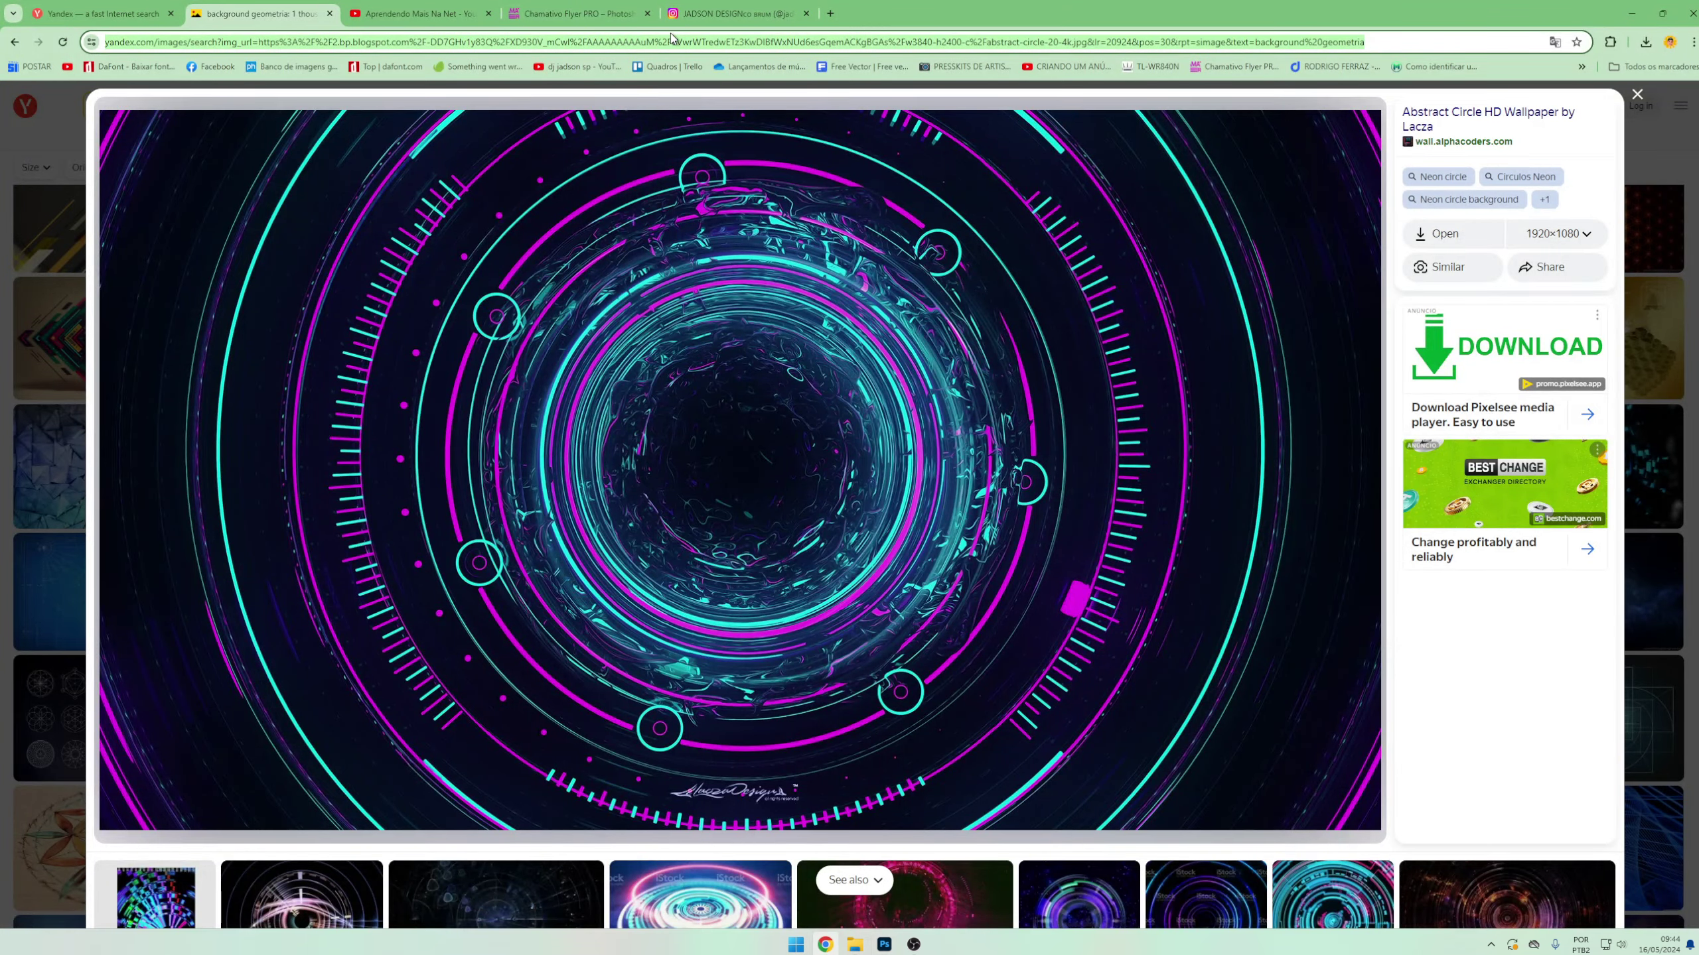
- Search for 'PLAY PNG' and paste the Adobe Stock black play-button image onto the flyer
text(PLAY PNG)
key(Return)
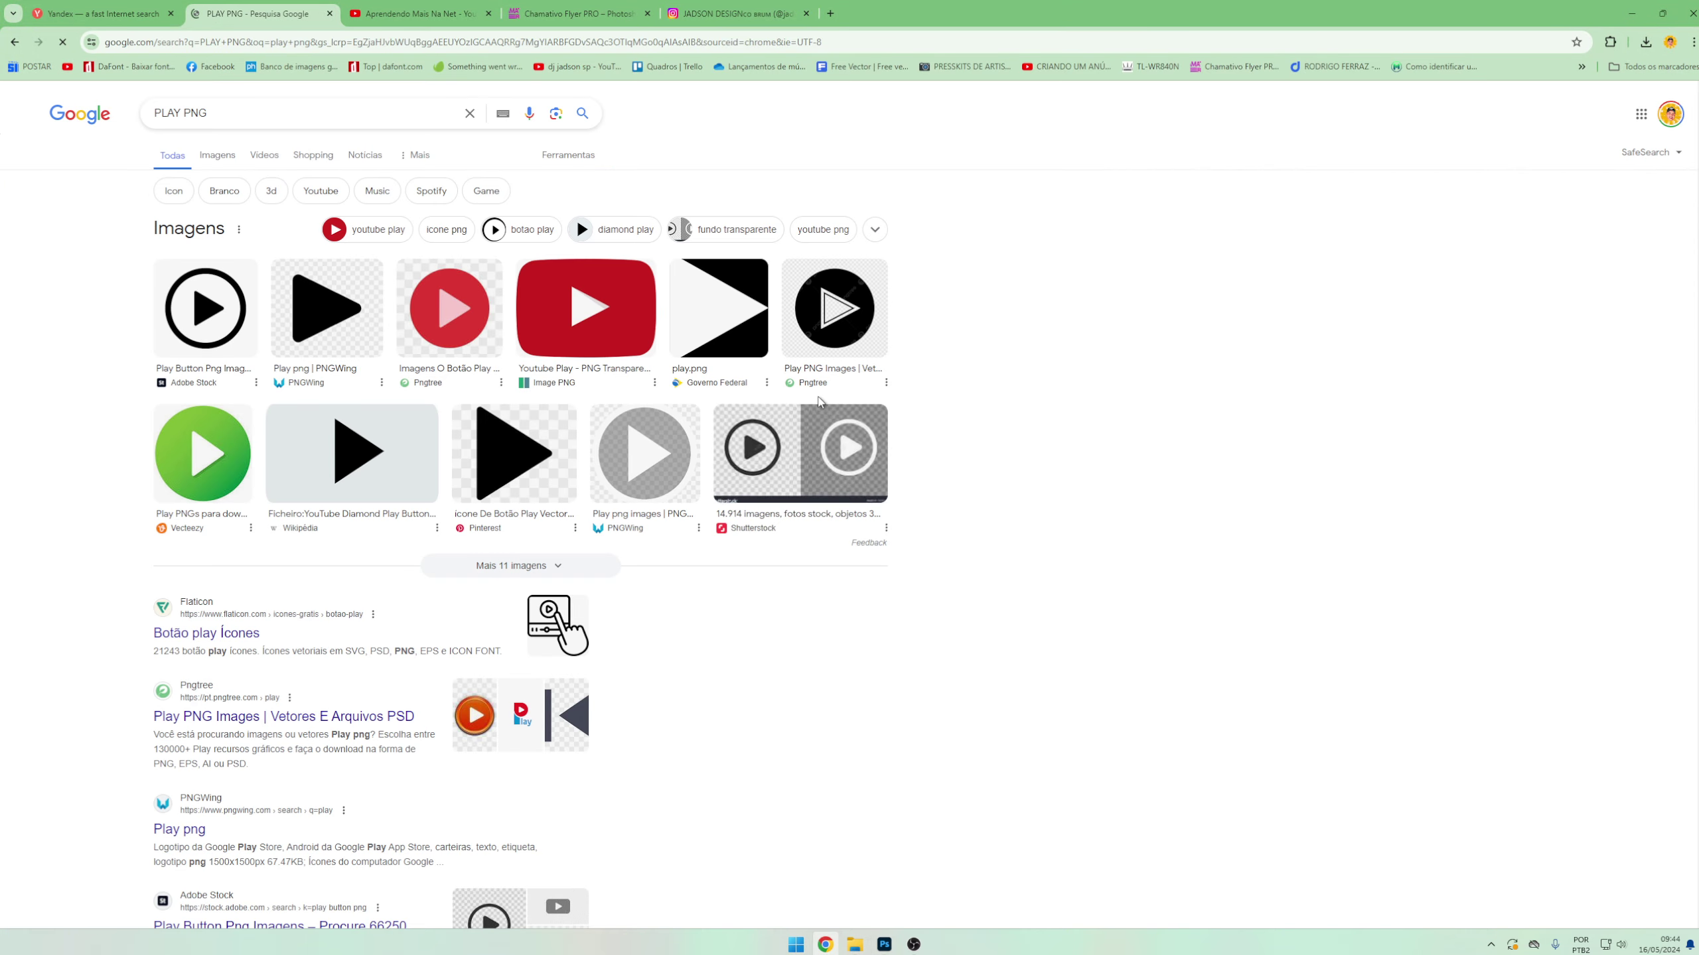
click(327, 308)
click(205, 308)
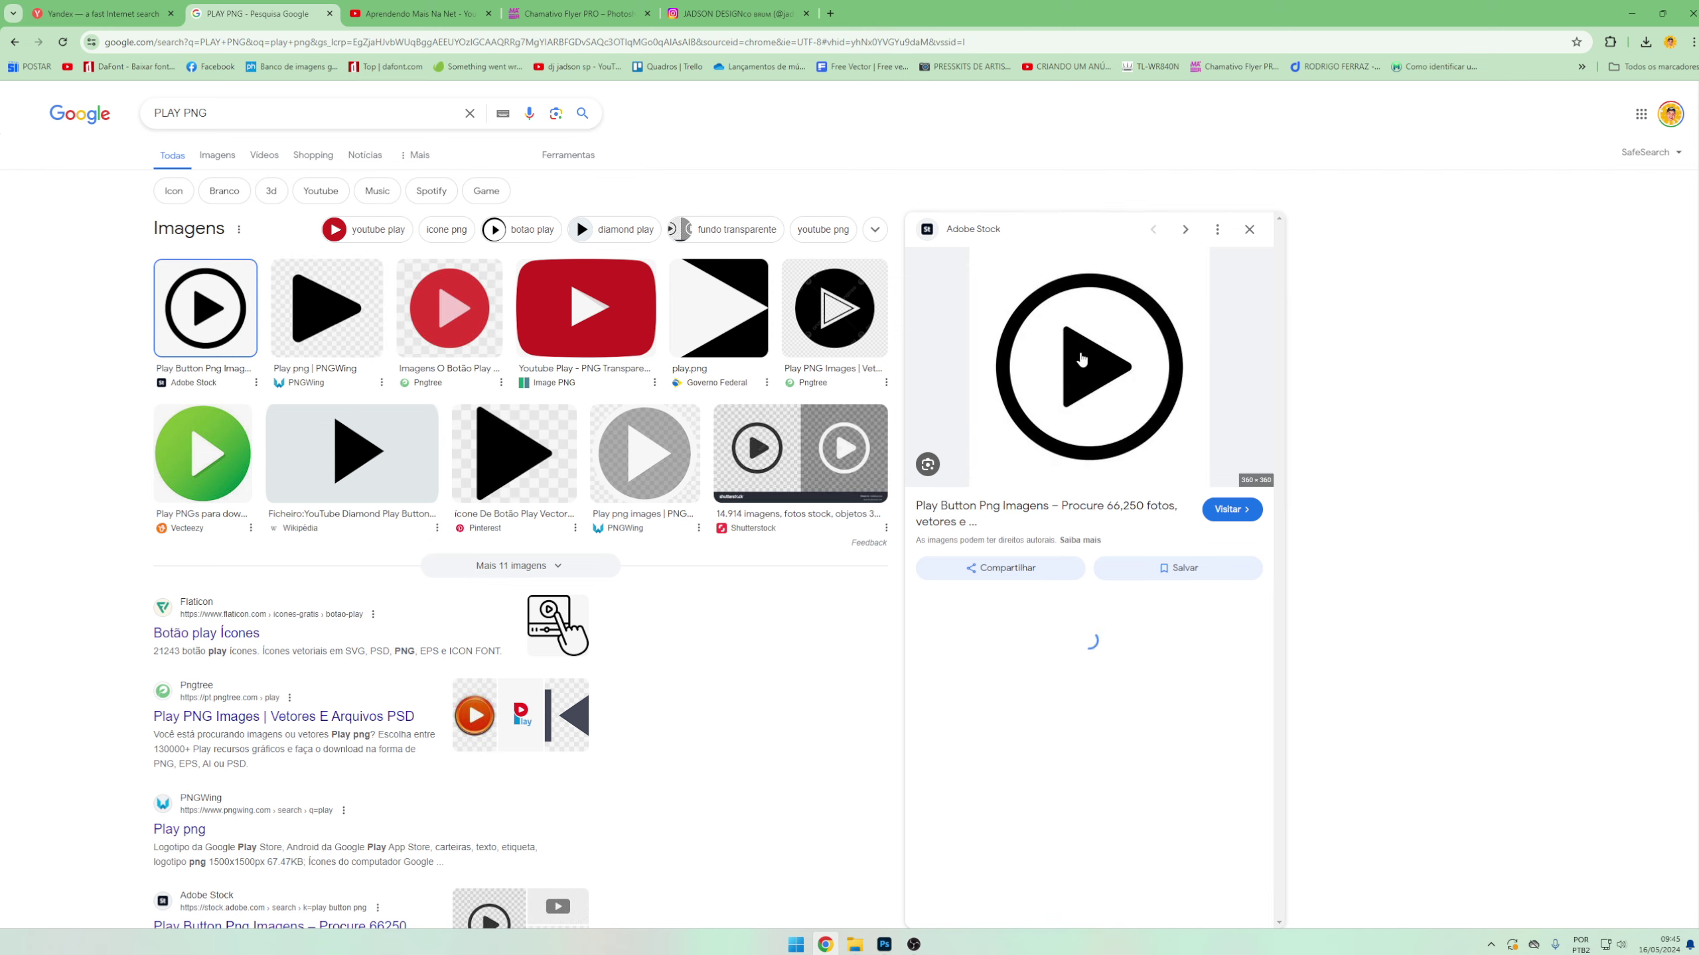
right_click(1081, 360)
click(1175, 570)
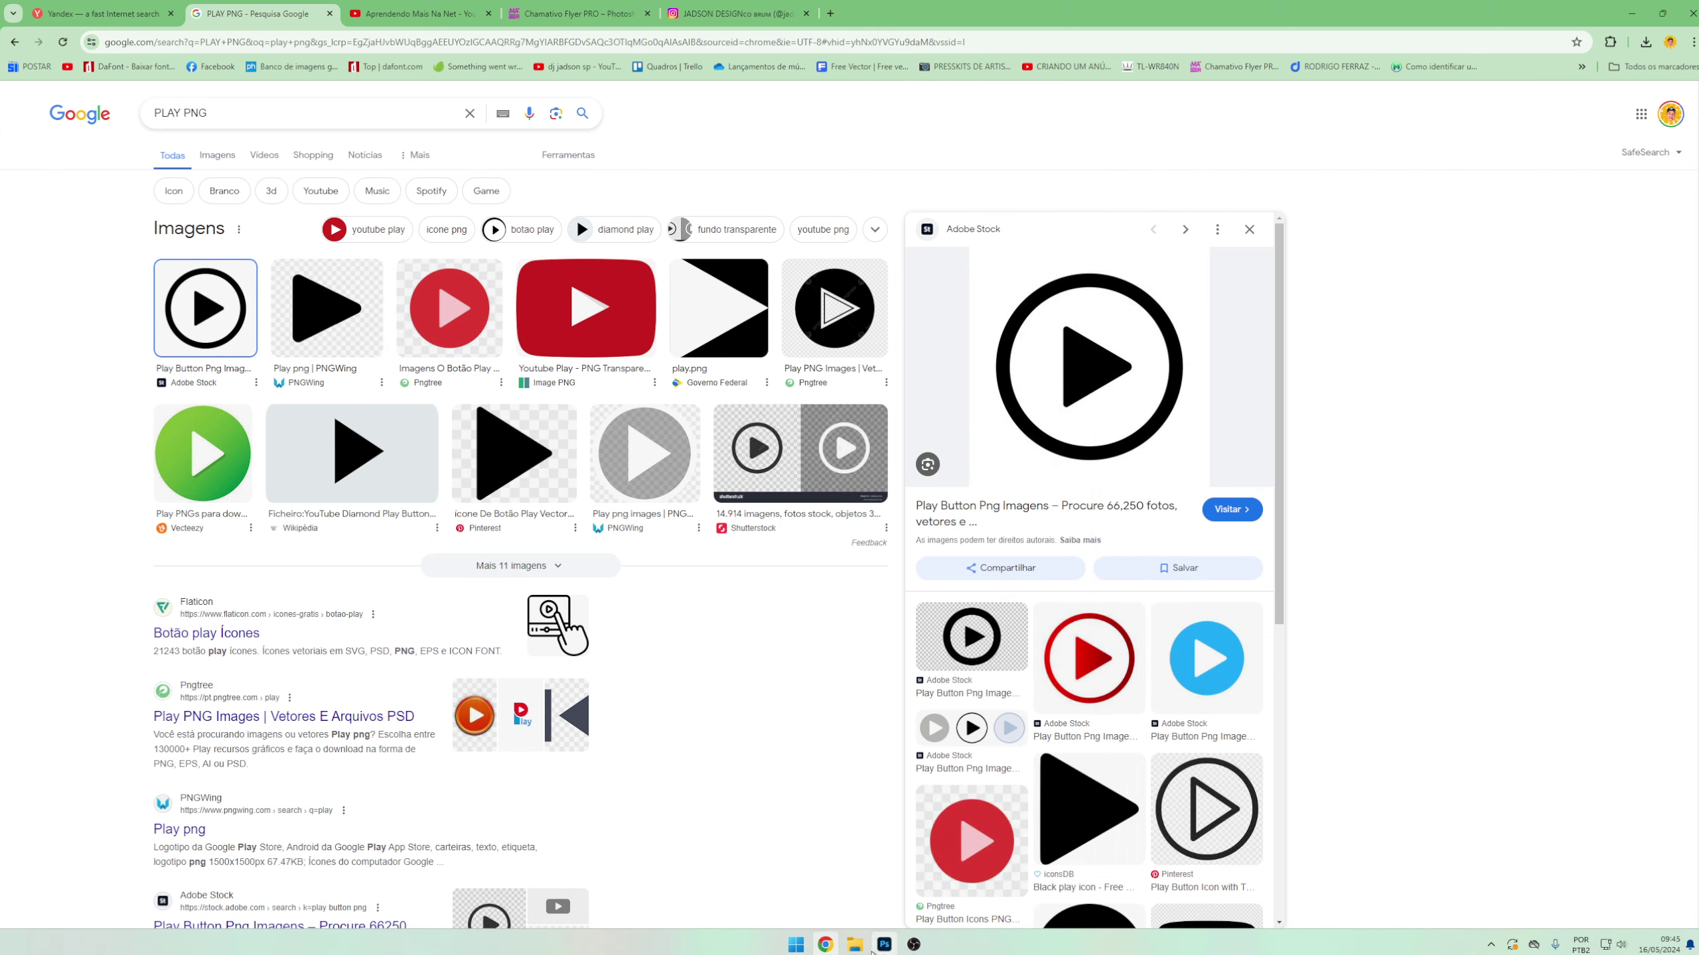
click(883, 944)
key(ctrl+v)
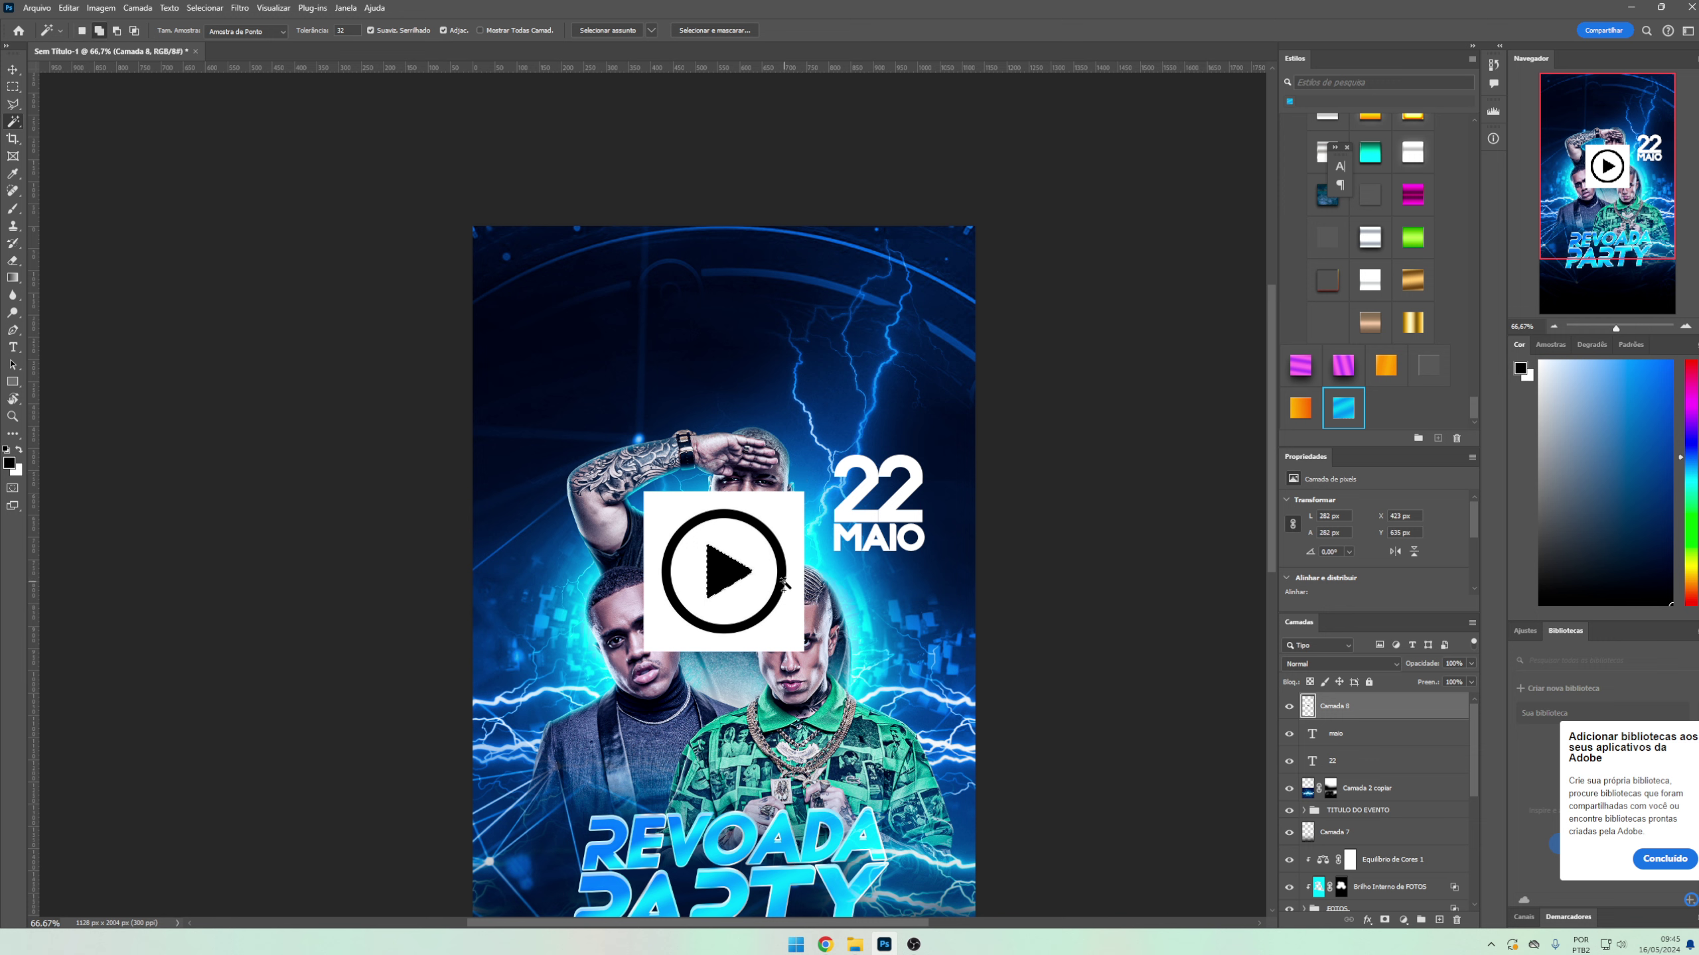
- Paste the play icon and draw an outline-free blue bar under MAIO
key(ctrl+z)
key(ctrl+v)
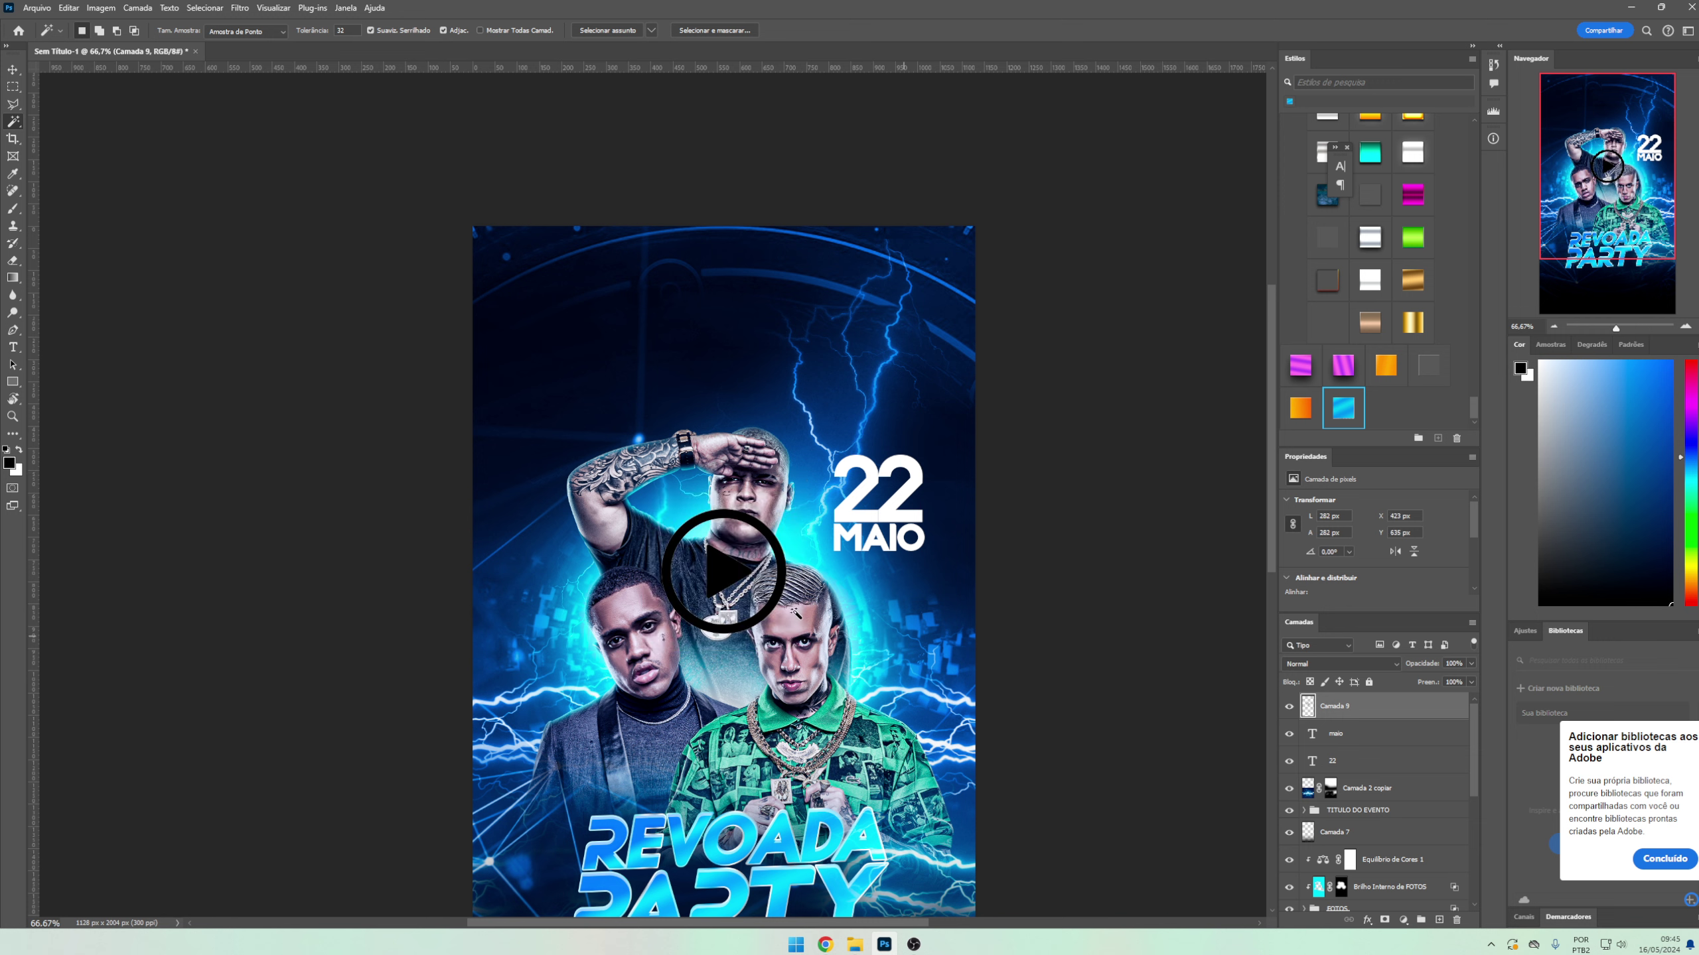
click(13, 382)
right_click(12, 382)
click(67, 385)
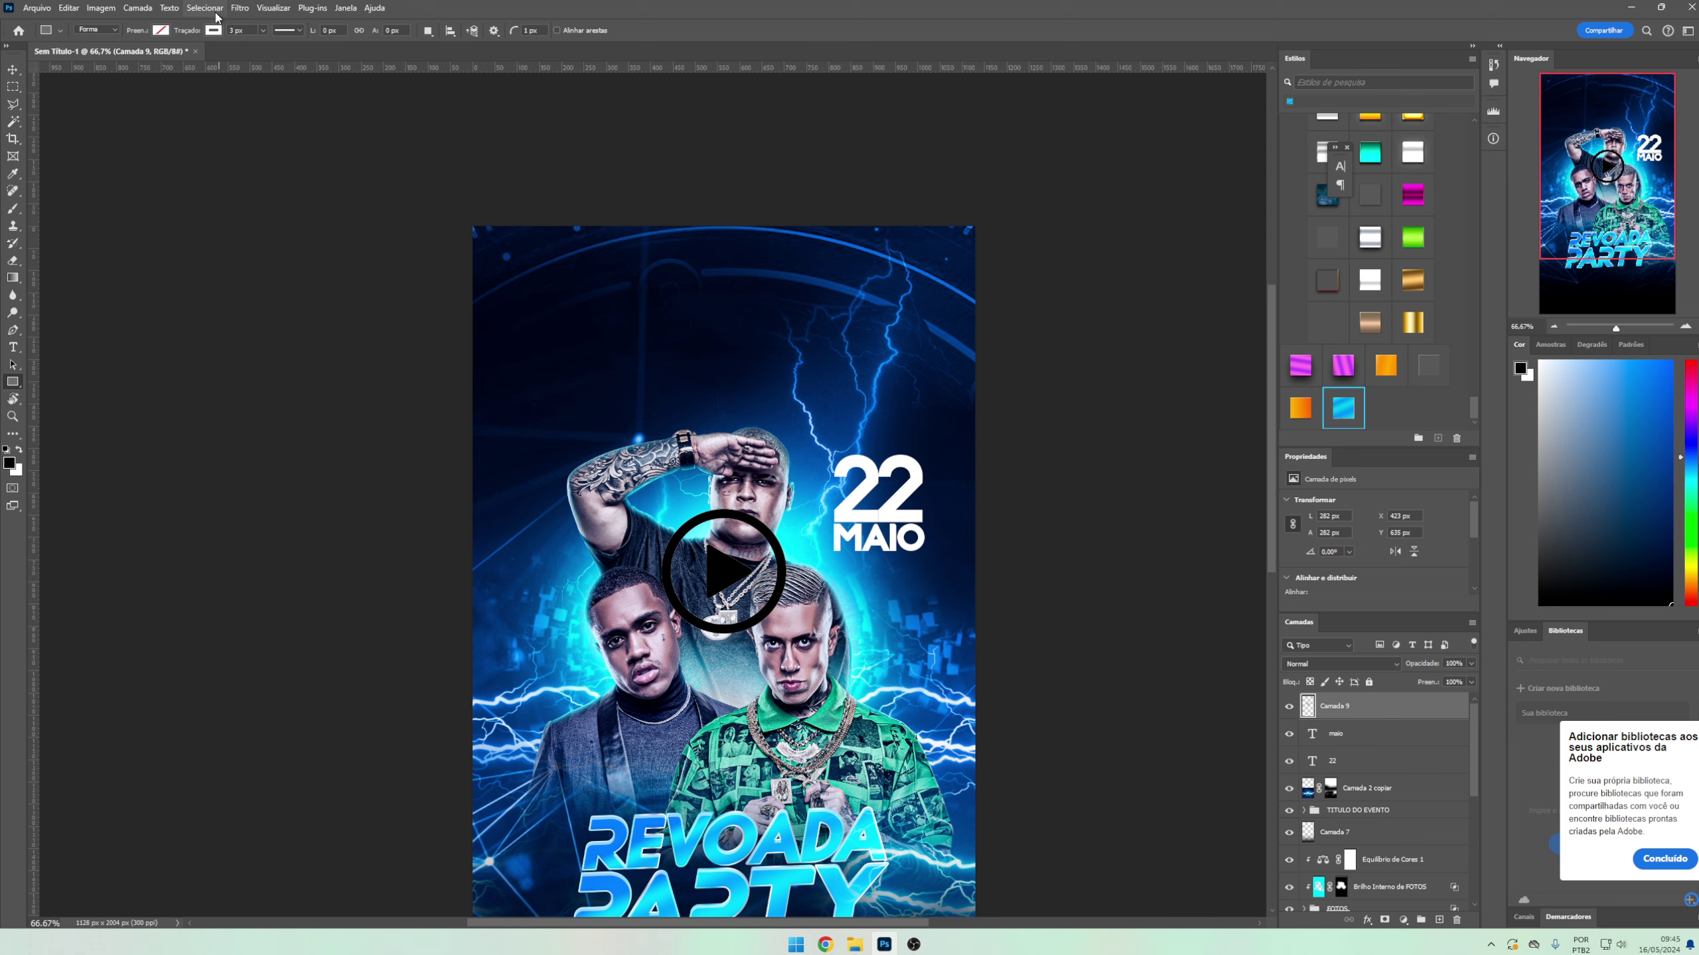
click(213, 30)
click(134, 56)
click(160, 30)
click(149, 101)
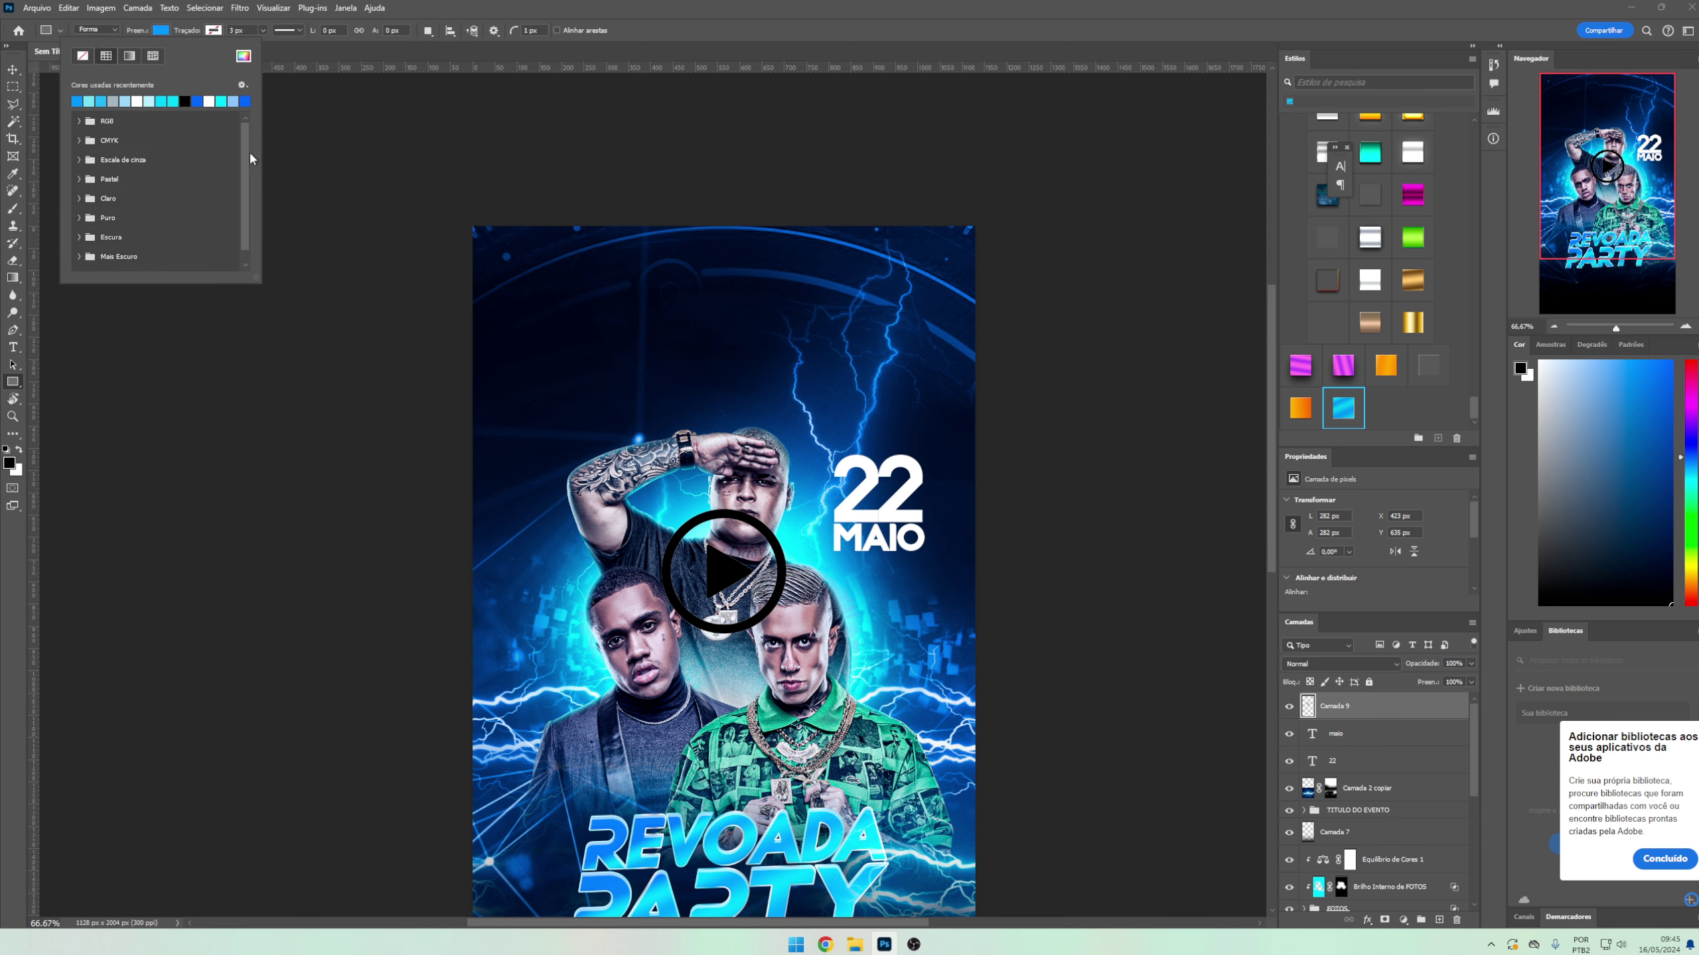
drag(833, 553, 922, 570)
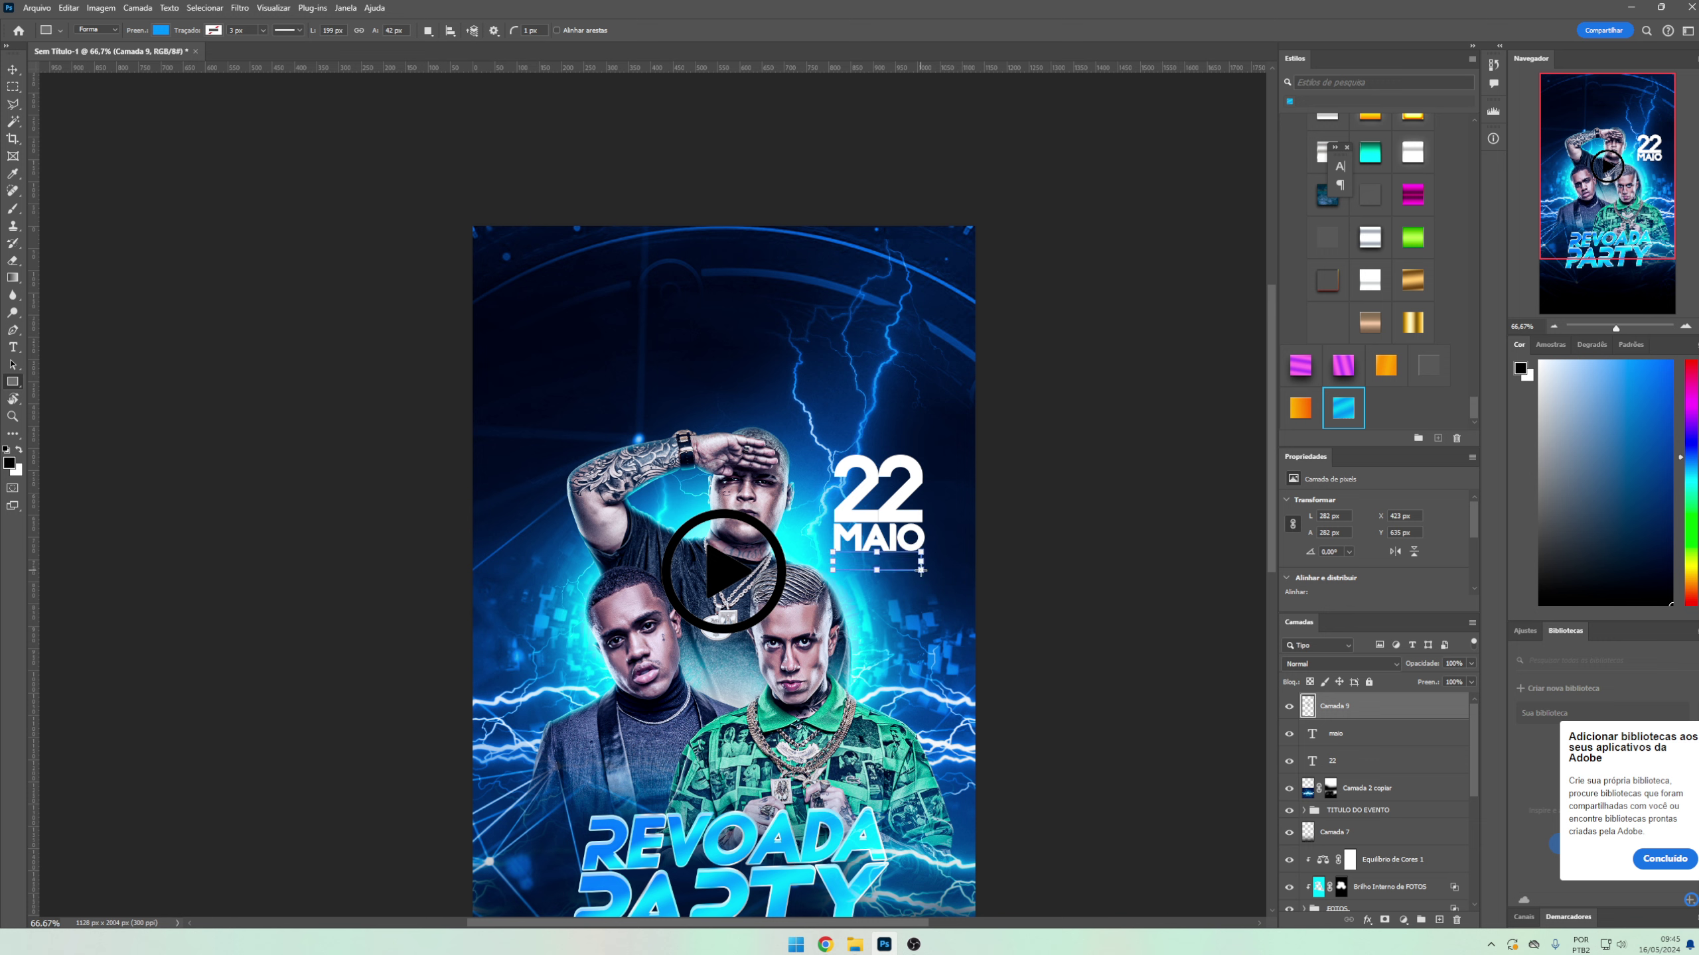
- Make the play icon a small white Color Overlay smart object above the bar
key(v)
click(1351, 732)
drag(903, 634, 1054, 618)
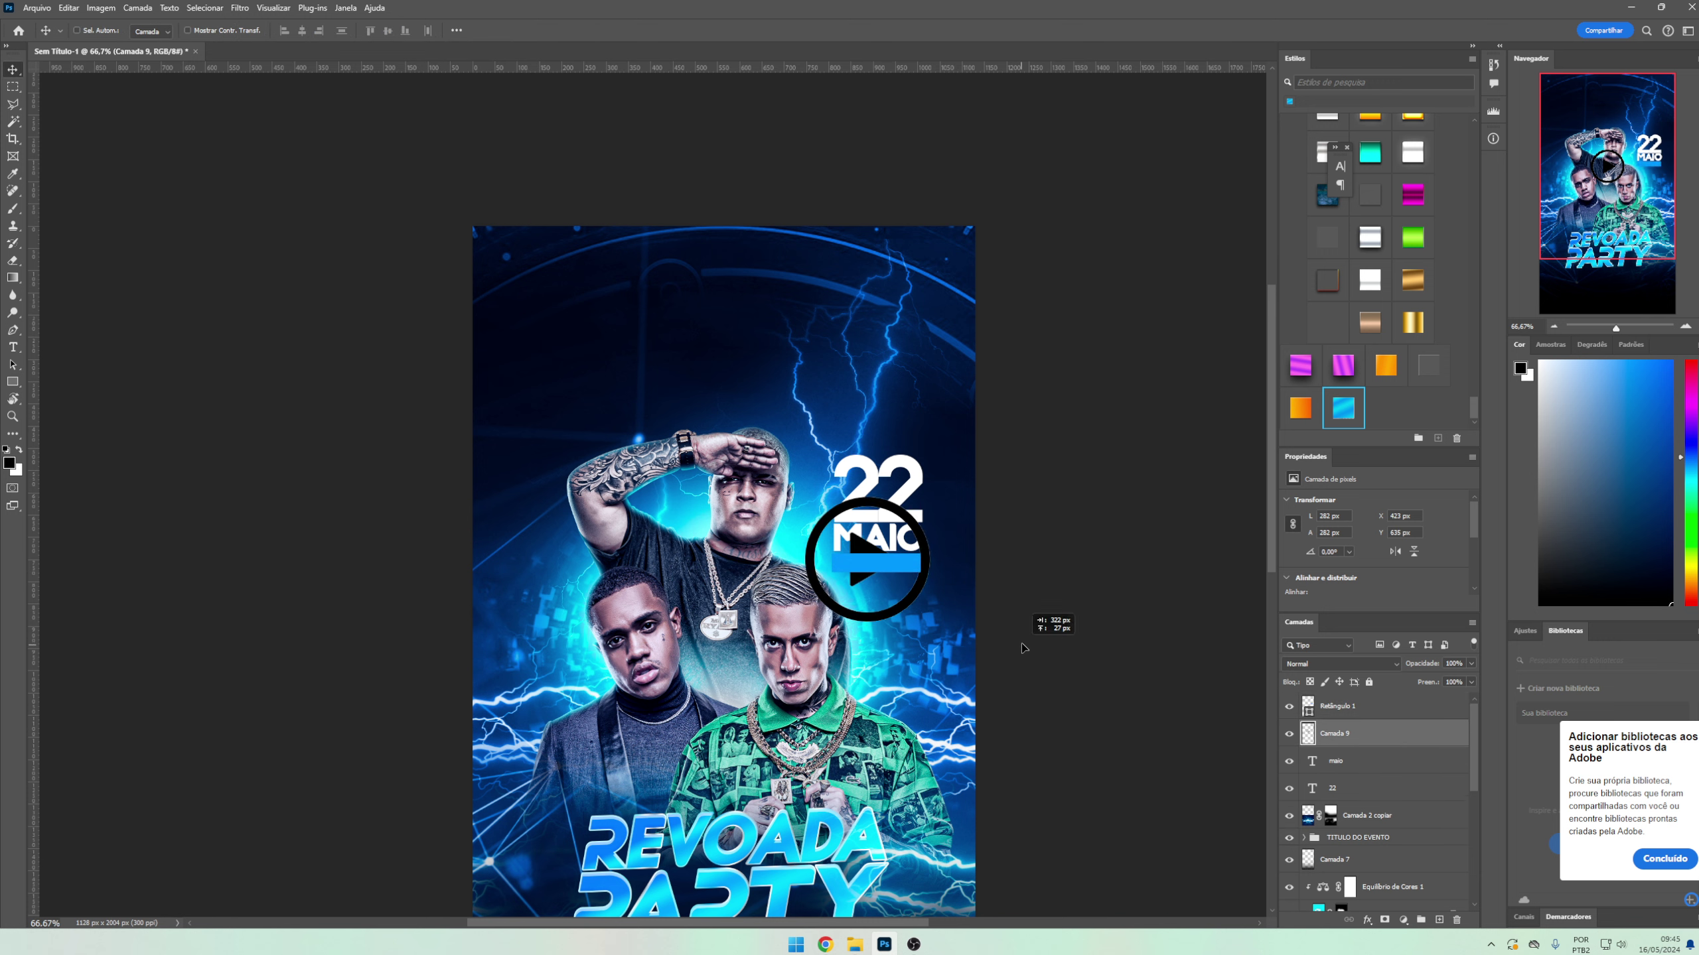
right_click(1344, 733)
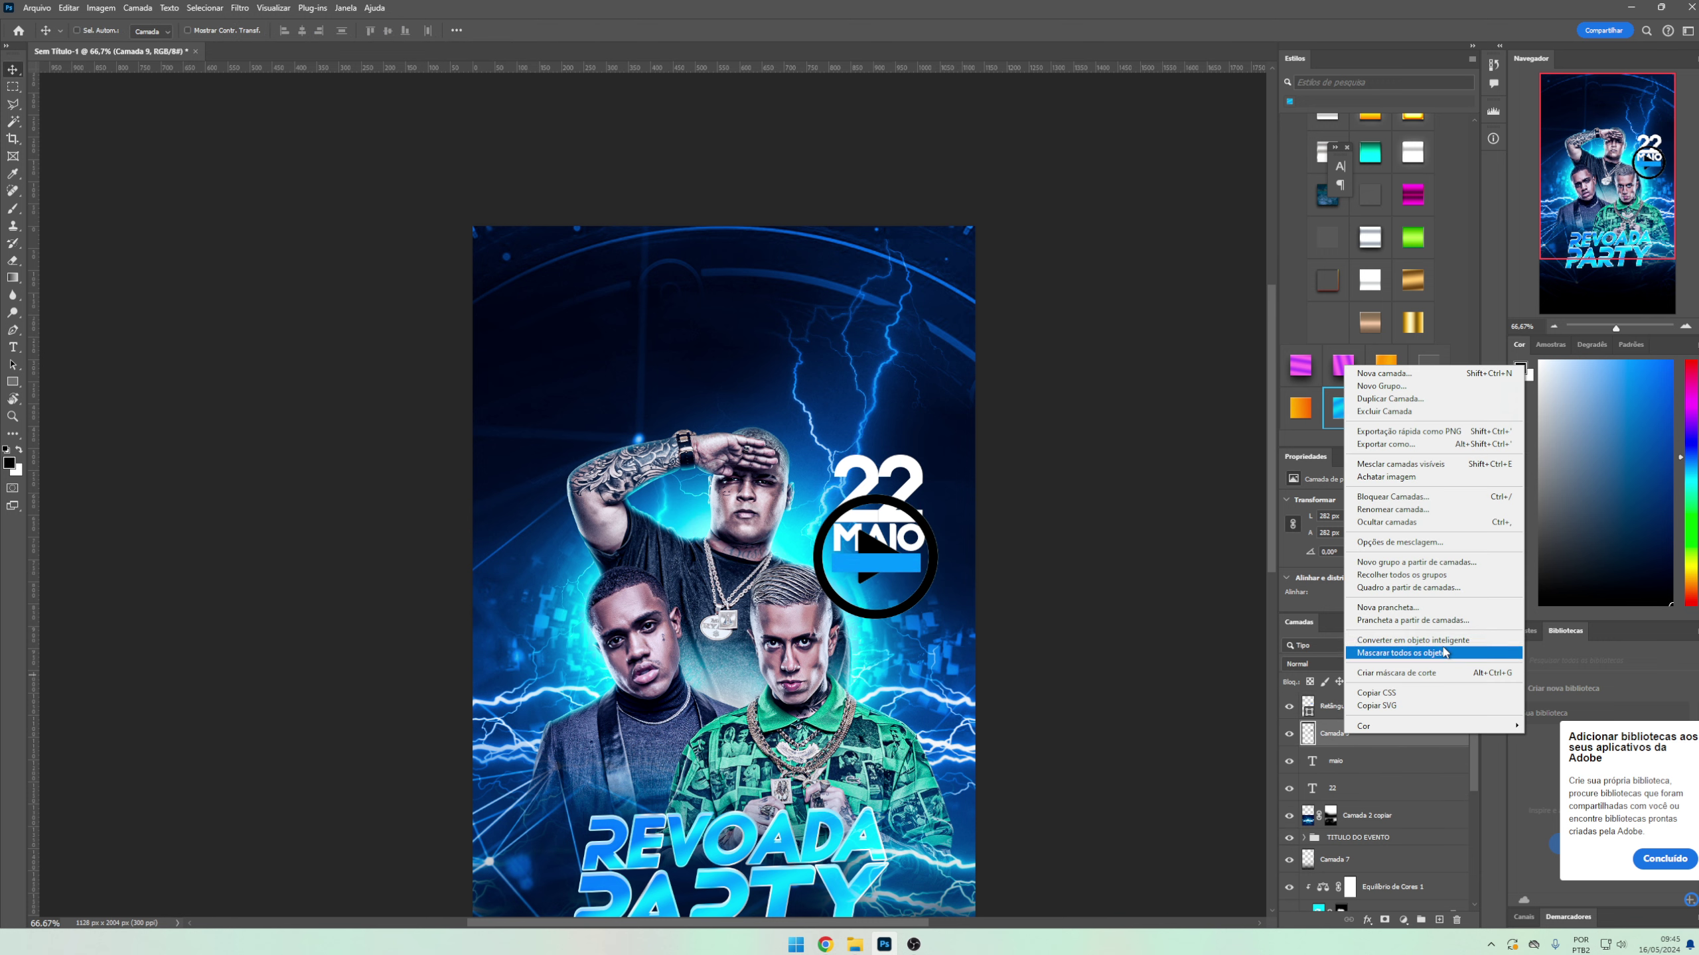
click(1404, 642)
click(1367, 920)
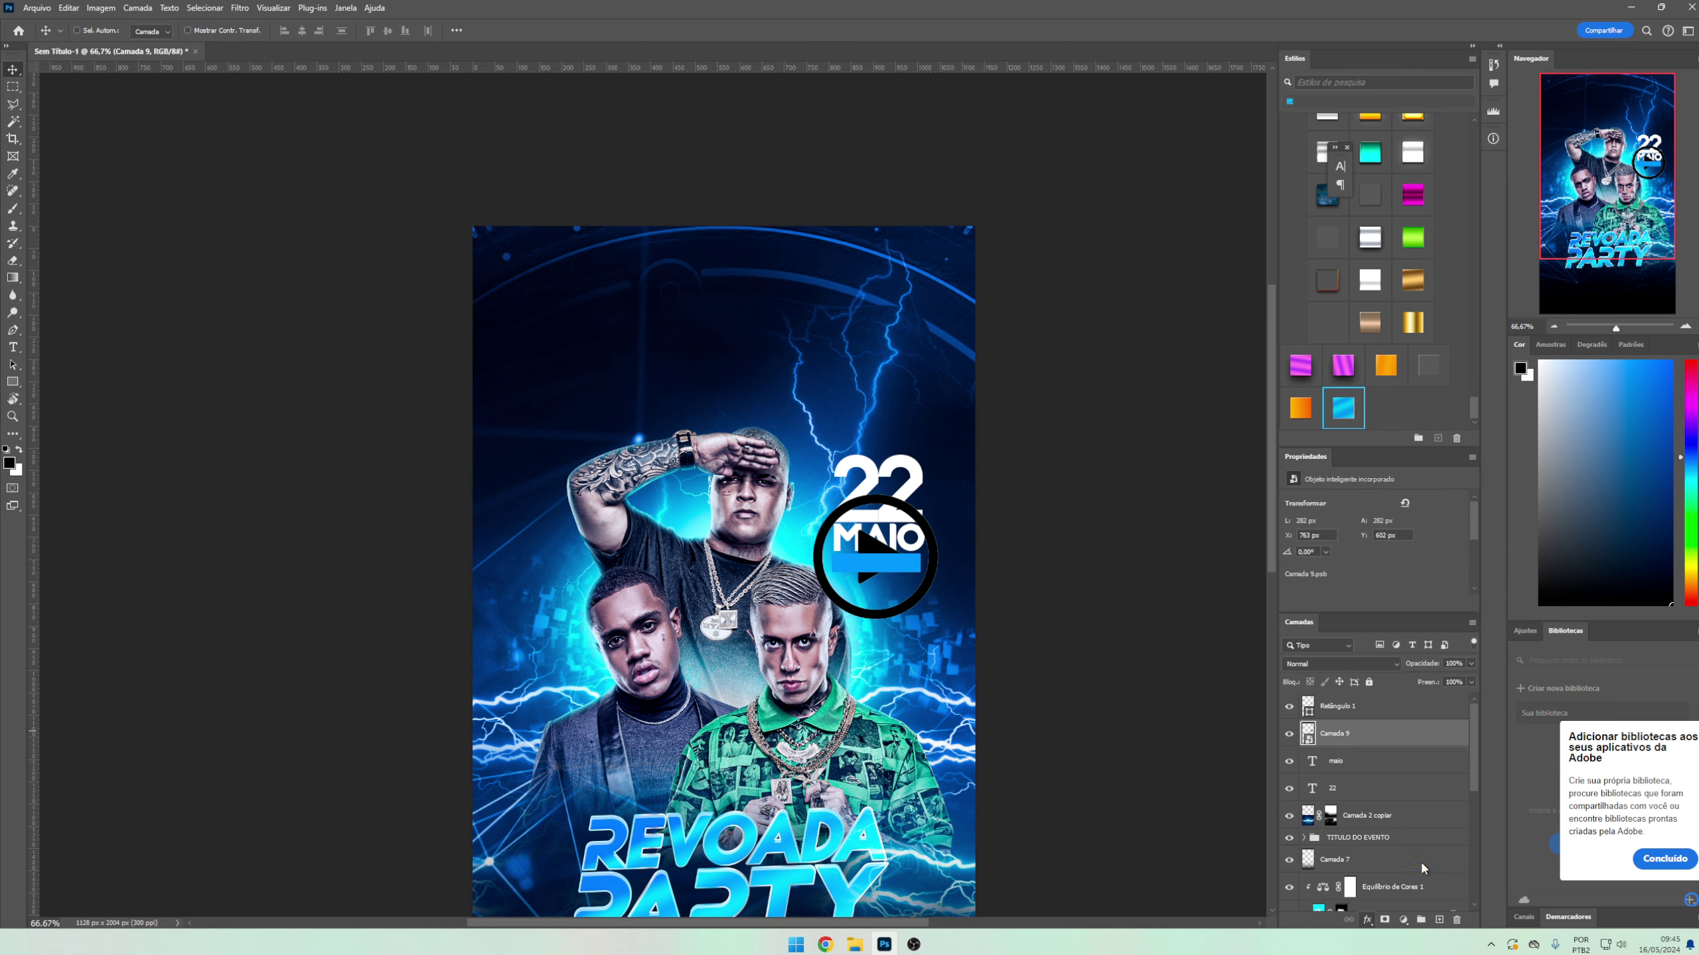
click(1394, 866)
key(Return)
key(Return)
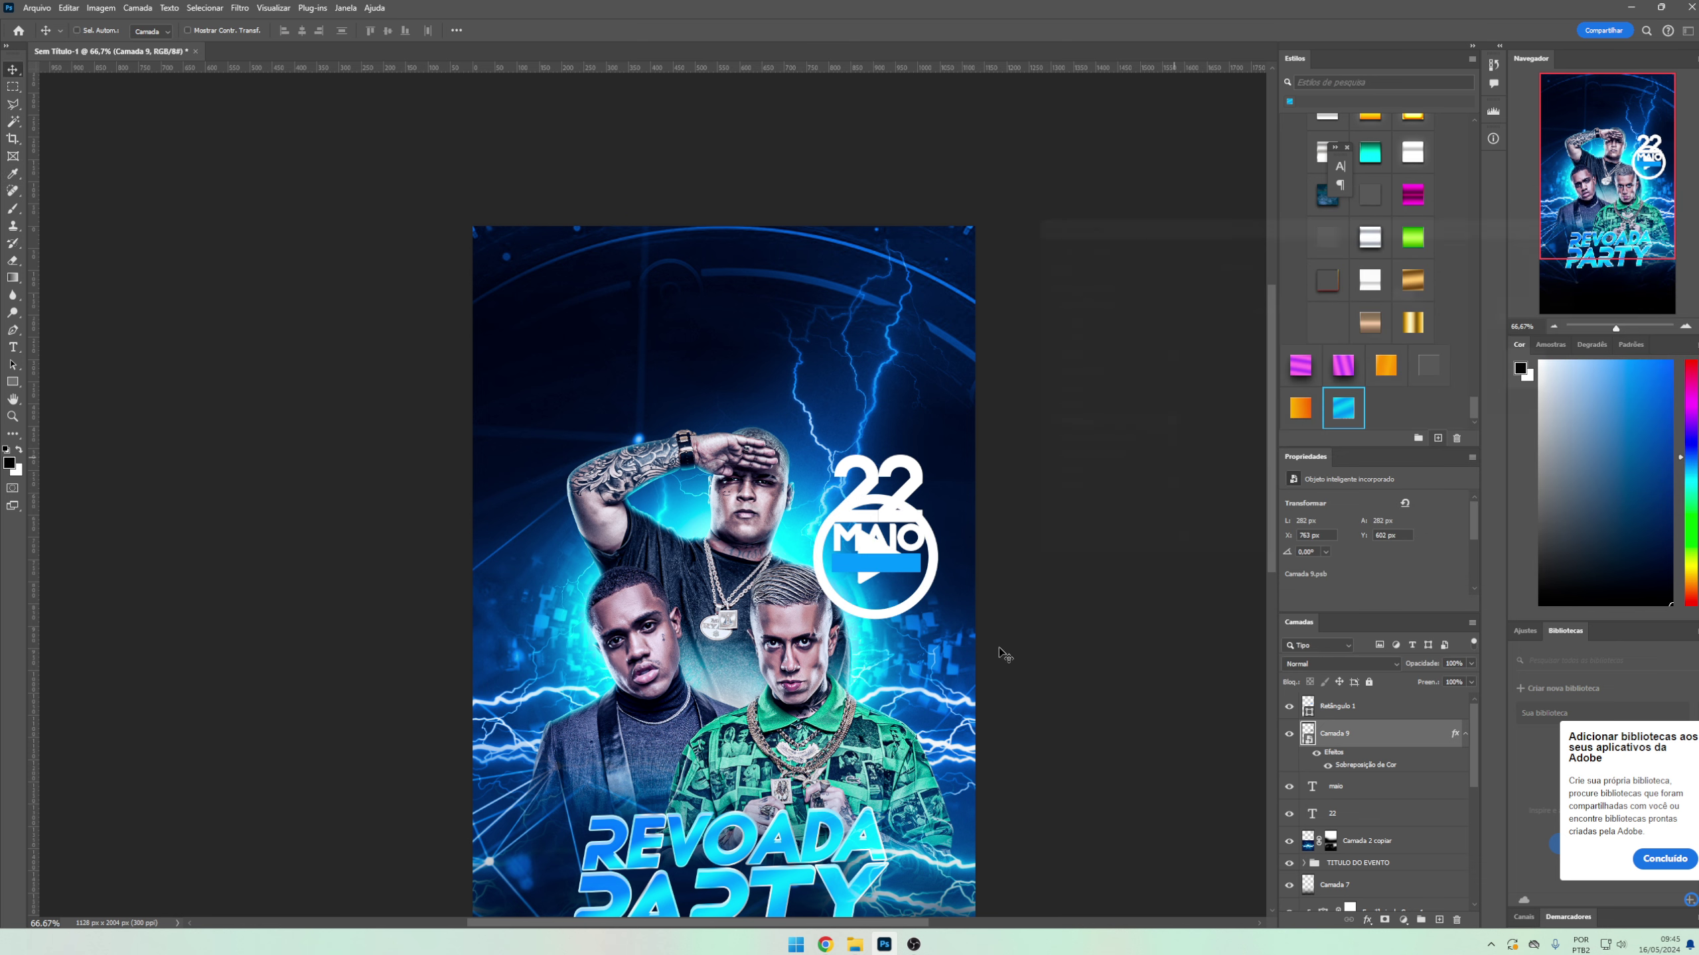
key(ctrl+t)
mouse_move(946, 628)
mouse_down()
mouse_move(823, 538)
mouse_move(869, 581)
mouse_up()
key(Return)
mouse_move(1372, 735)
mouse_down()
mouse_move(1332, 703)
mouse_move(1345, 696)
mouse_up()
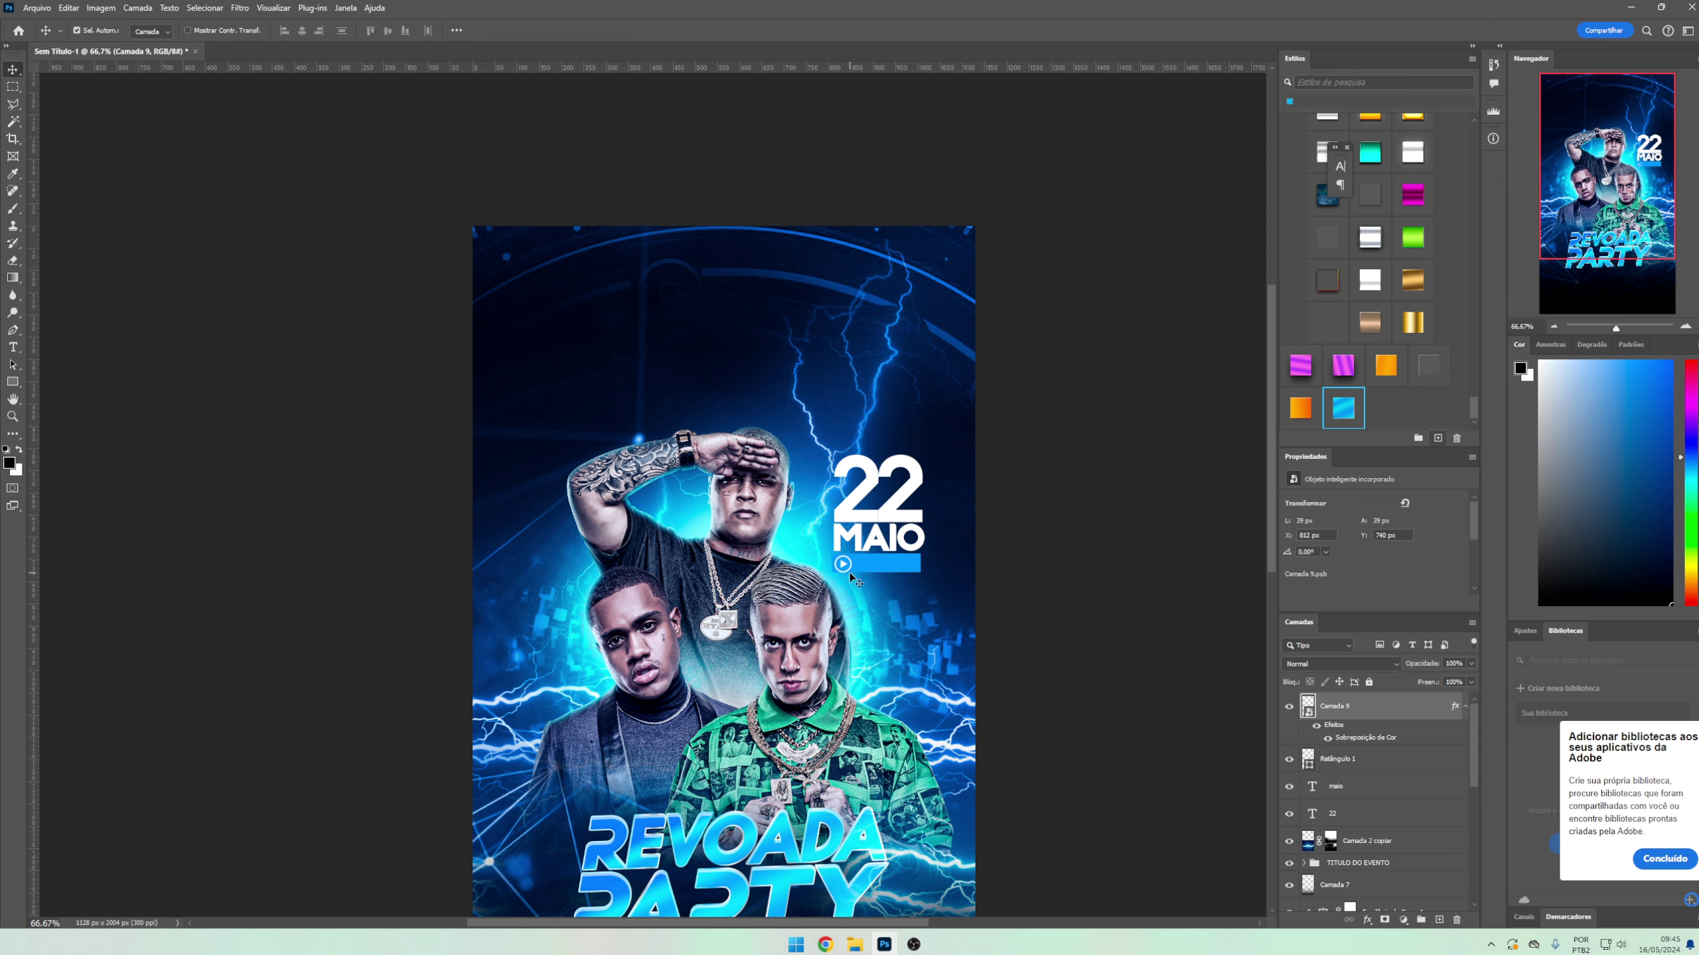
- Type AS 22 HORAS and shrink it onto the blue bar
key(y)
click(873, 622)
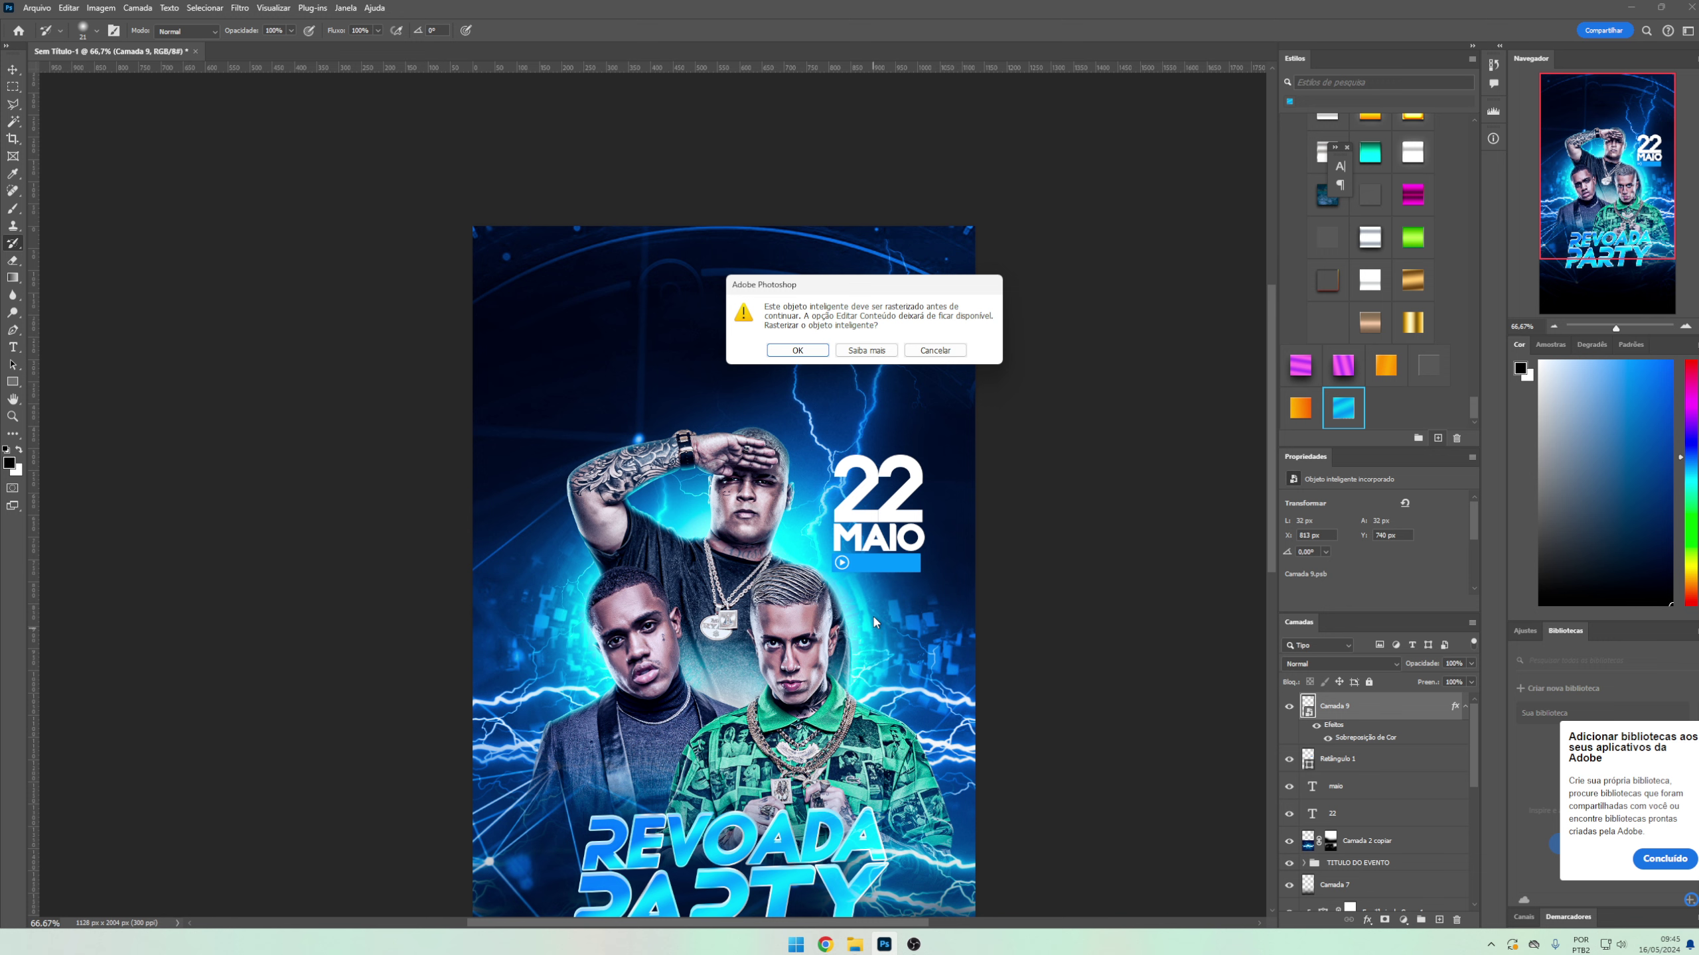
key(Escape)
key(t)
click(876, 606)
text(AS)
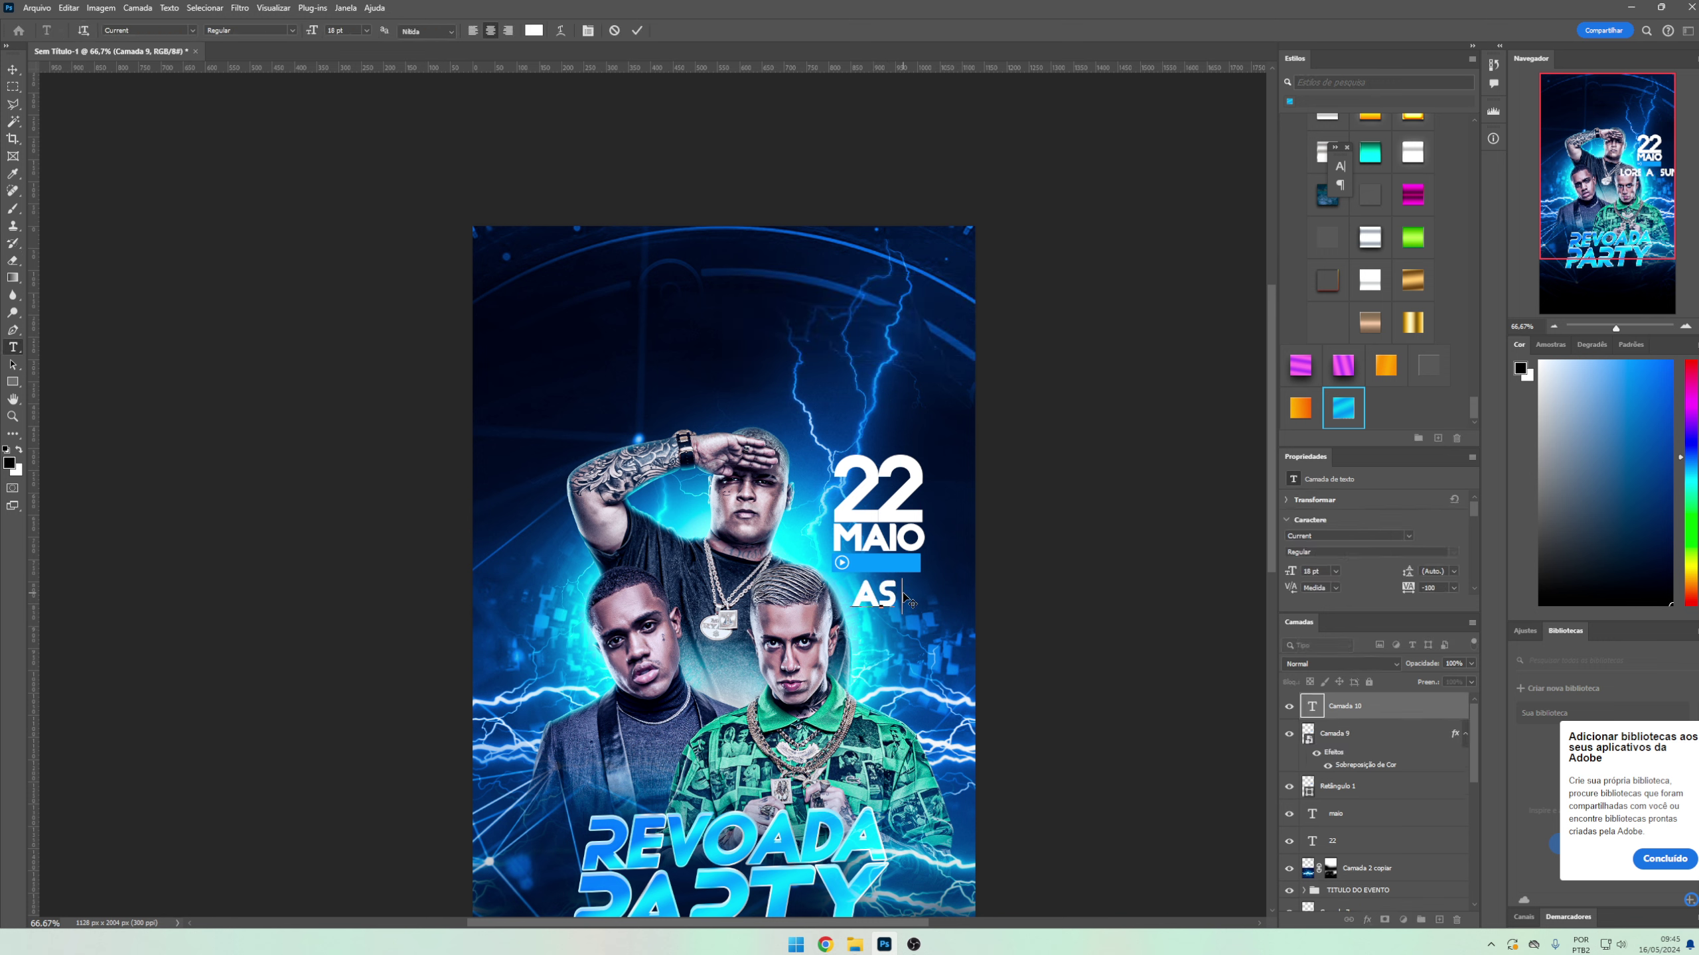
text( 22 HJORA)
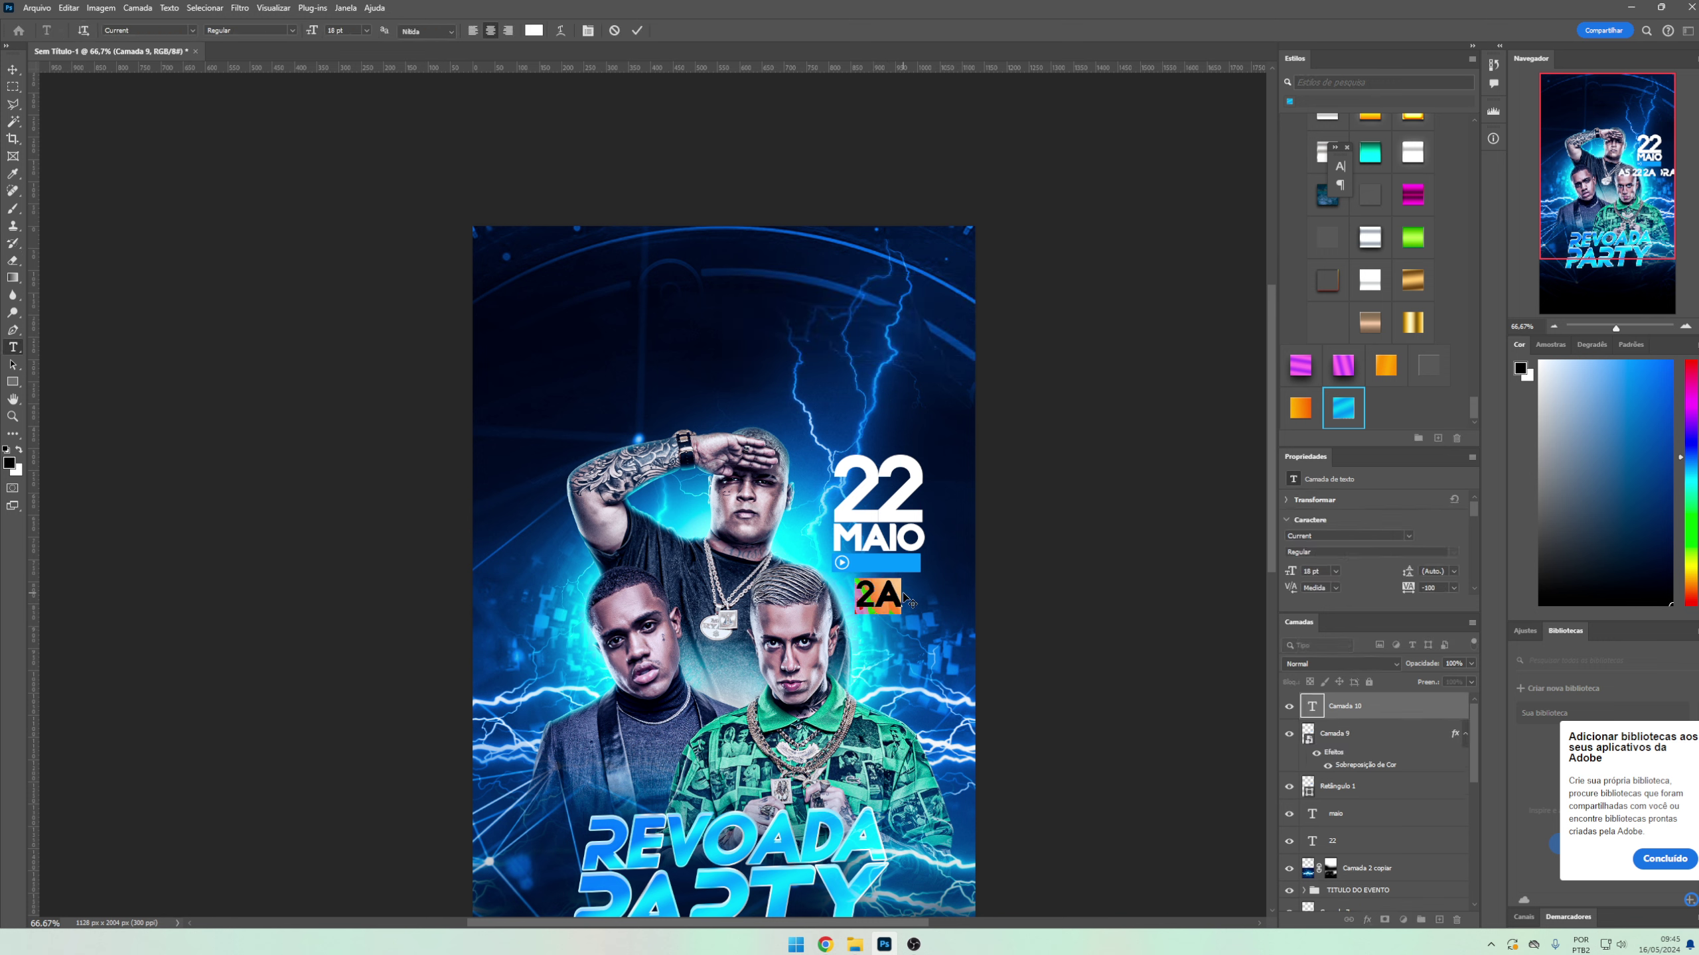
text(AS 22 HORAS)
key(ctrl+a)
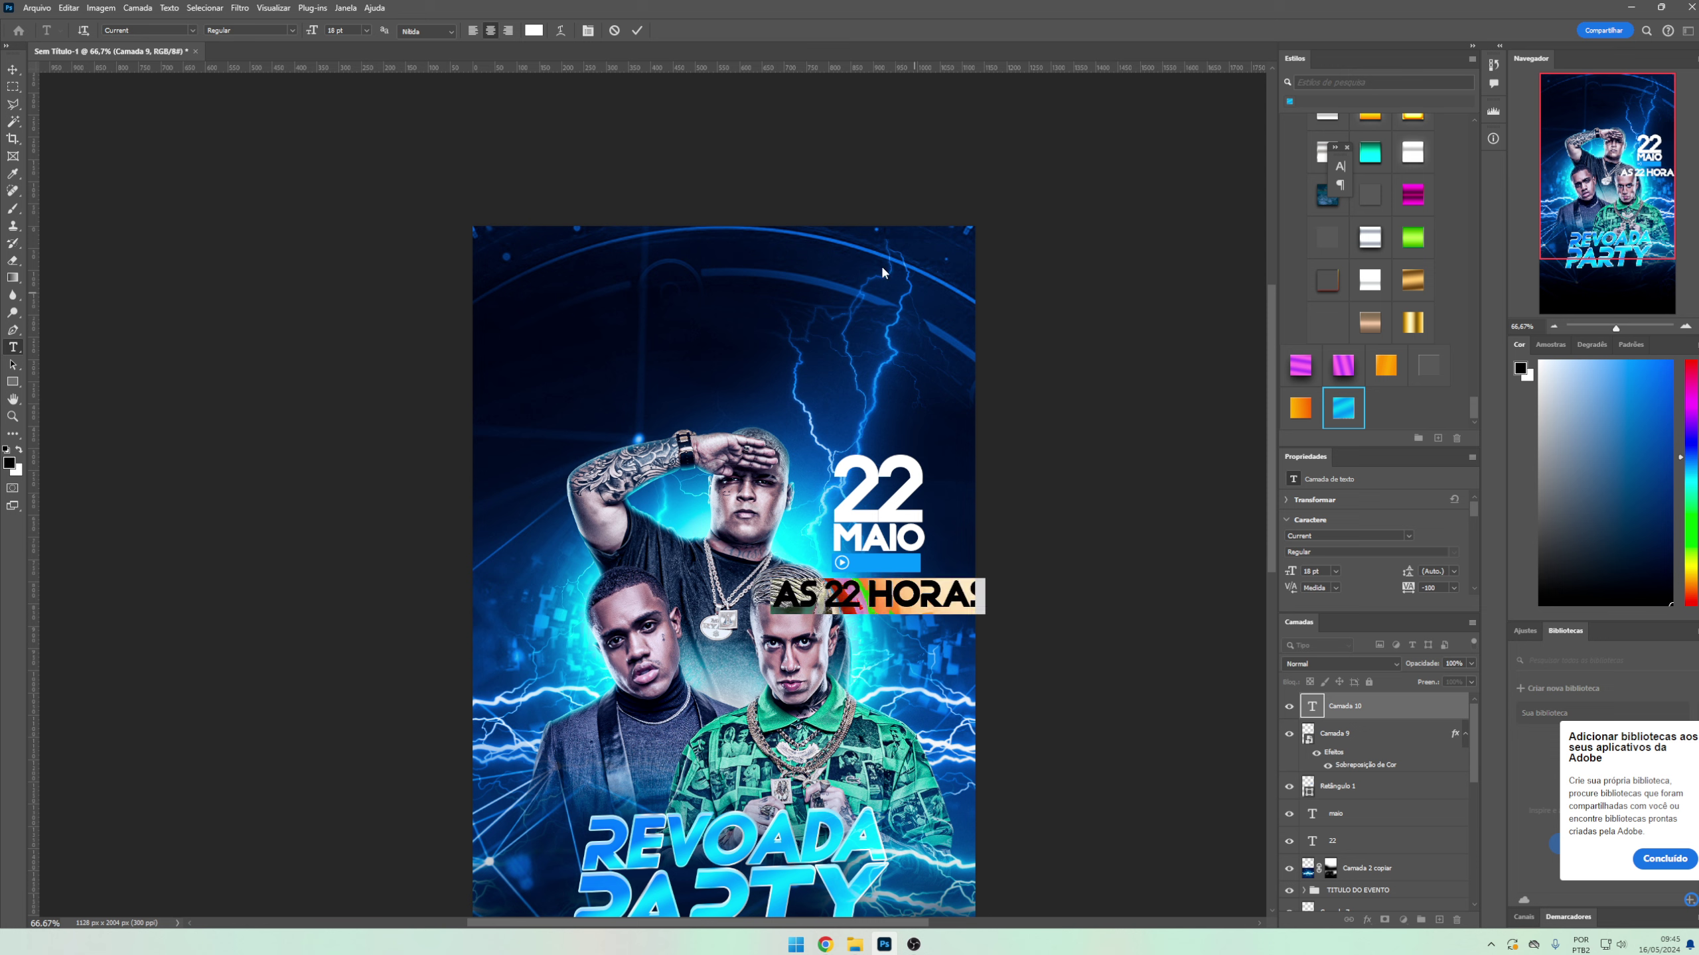
key(ctrl+Return)
key(ctrl+t)
mouse_move(985, 614)
mouse_down()
mouse_move(840, 597)
mouse_move(876, 562)
mouse_move(914, 572)
mouse_up()
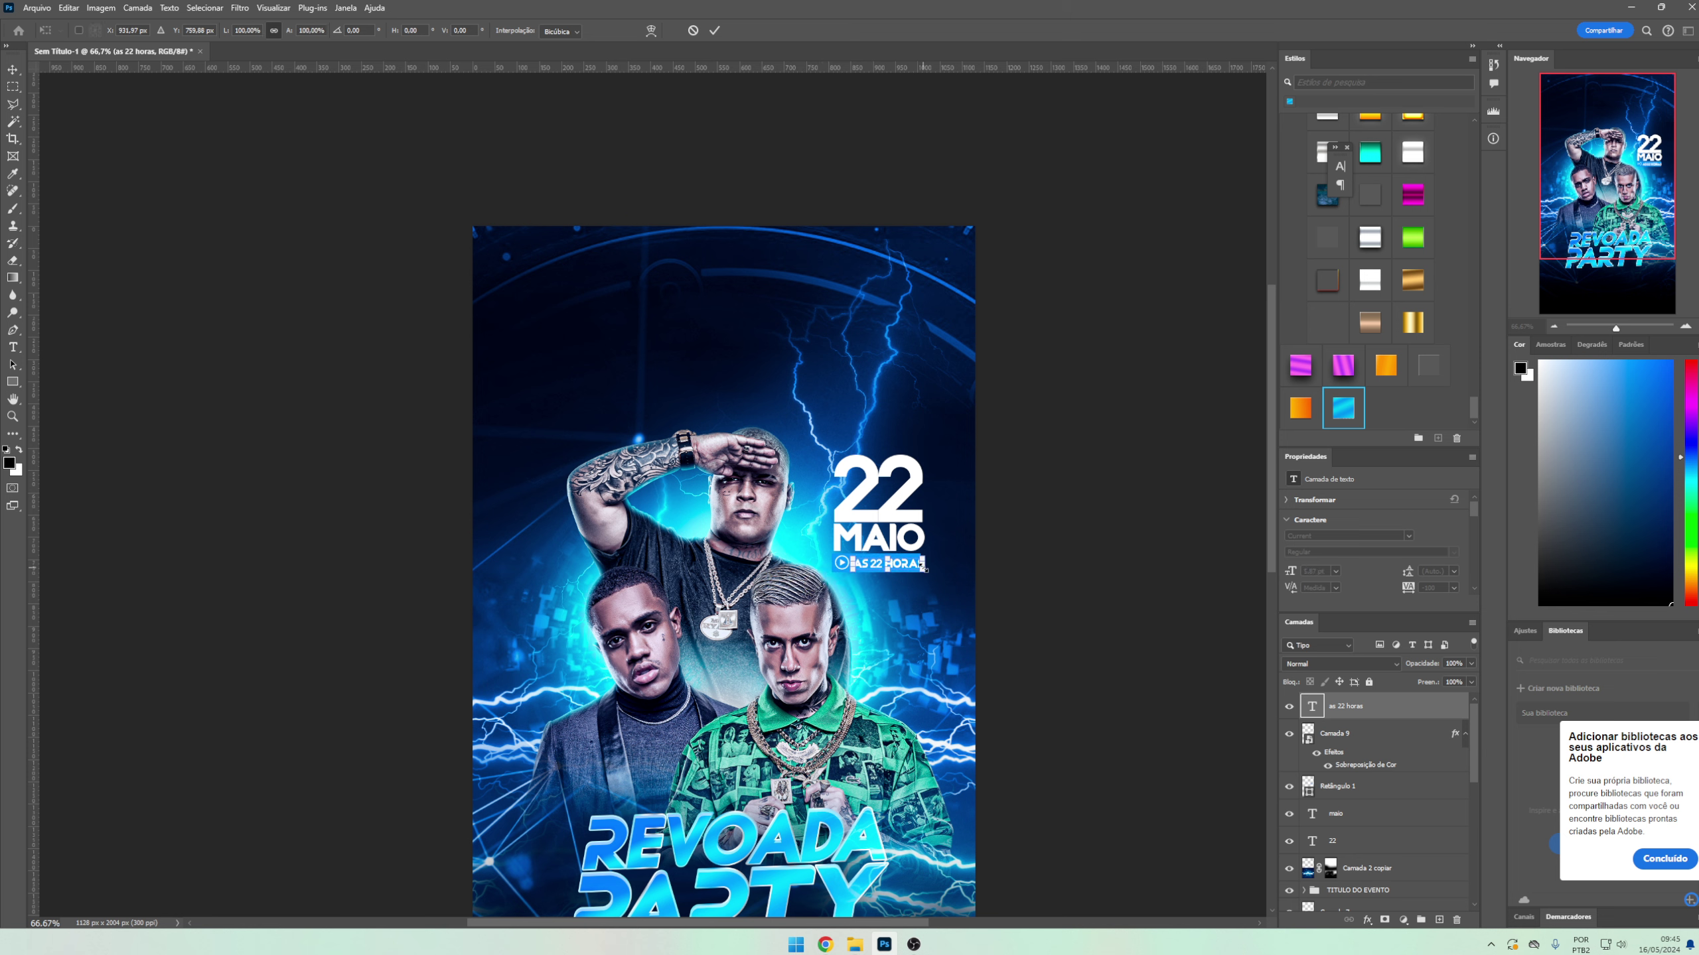
key(Return)
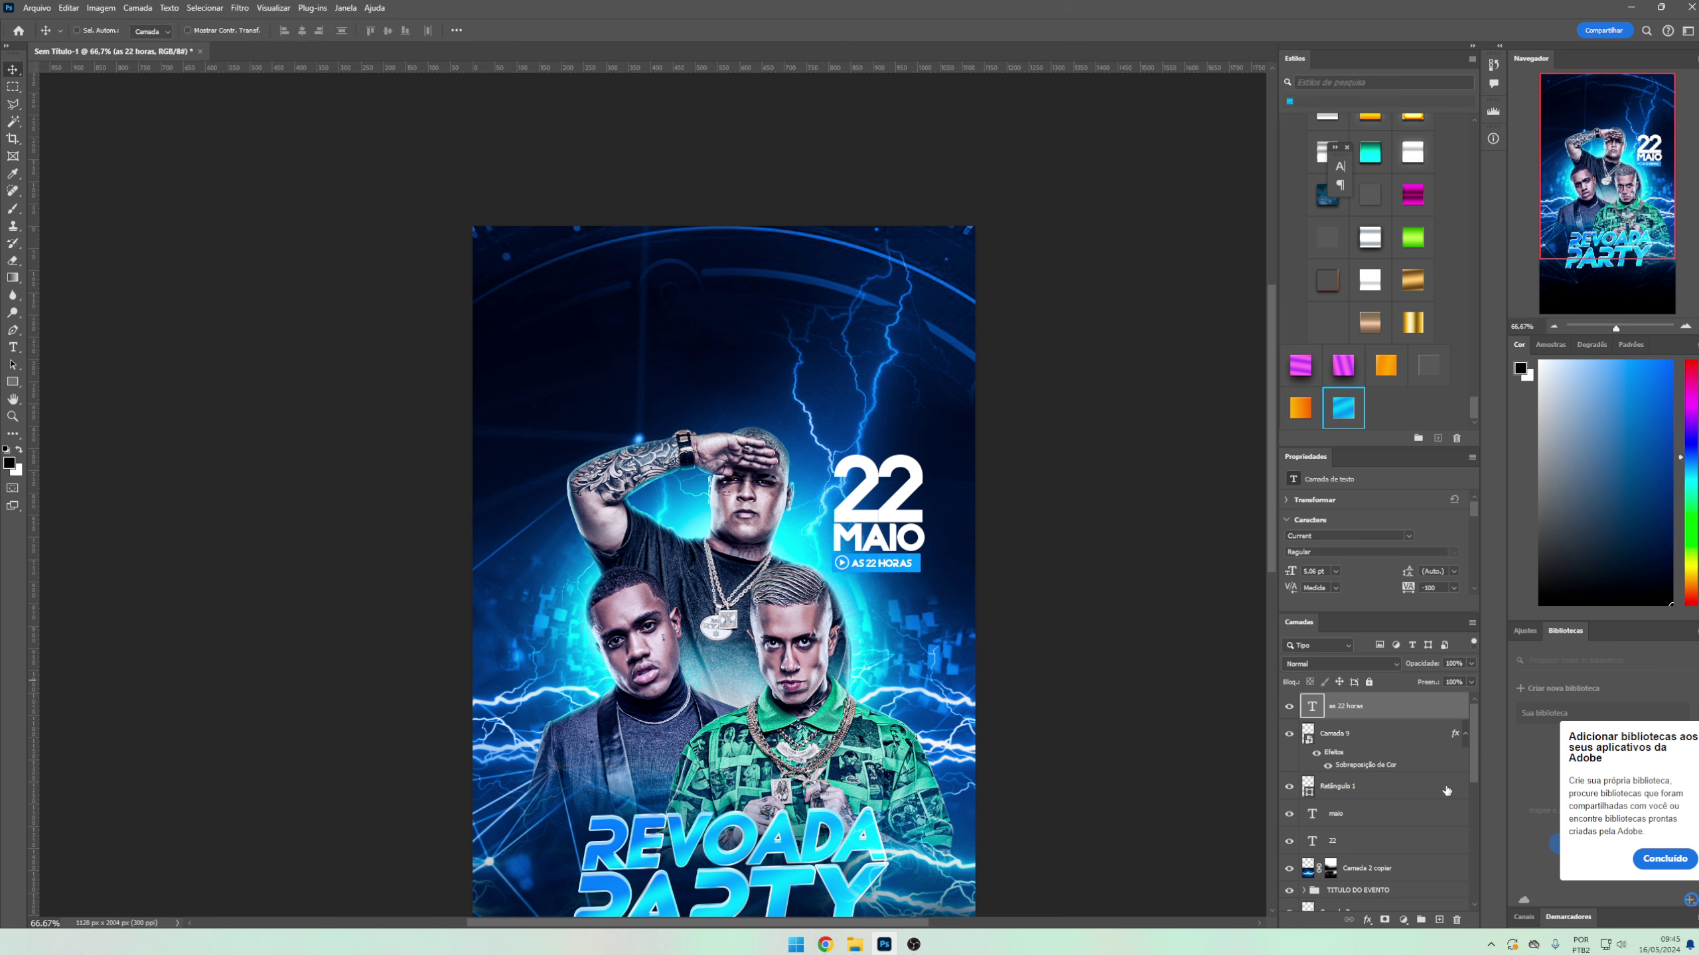
- Group the date block layers and start renaming the group
shift+click(1352, 844)
key(ctrl+g)
double_click(1334, 700)
- Name the date group, nudge it up-left, and bring the flyer's top into view
text(data)
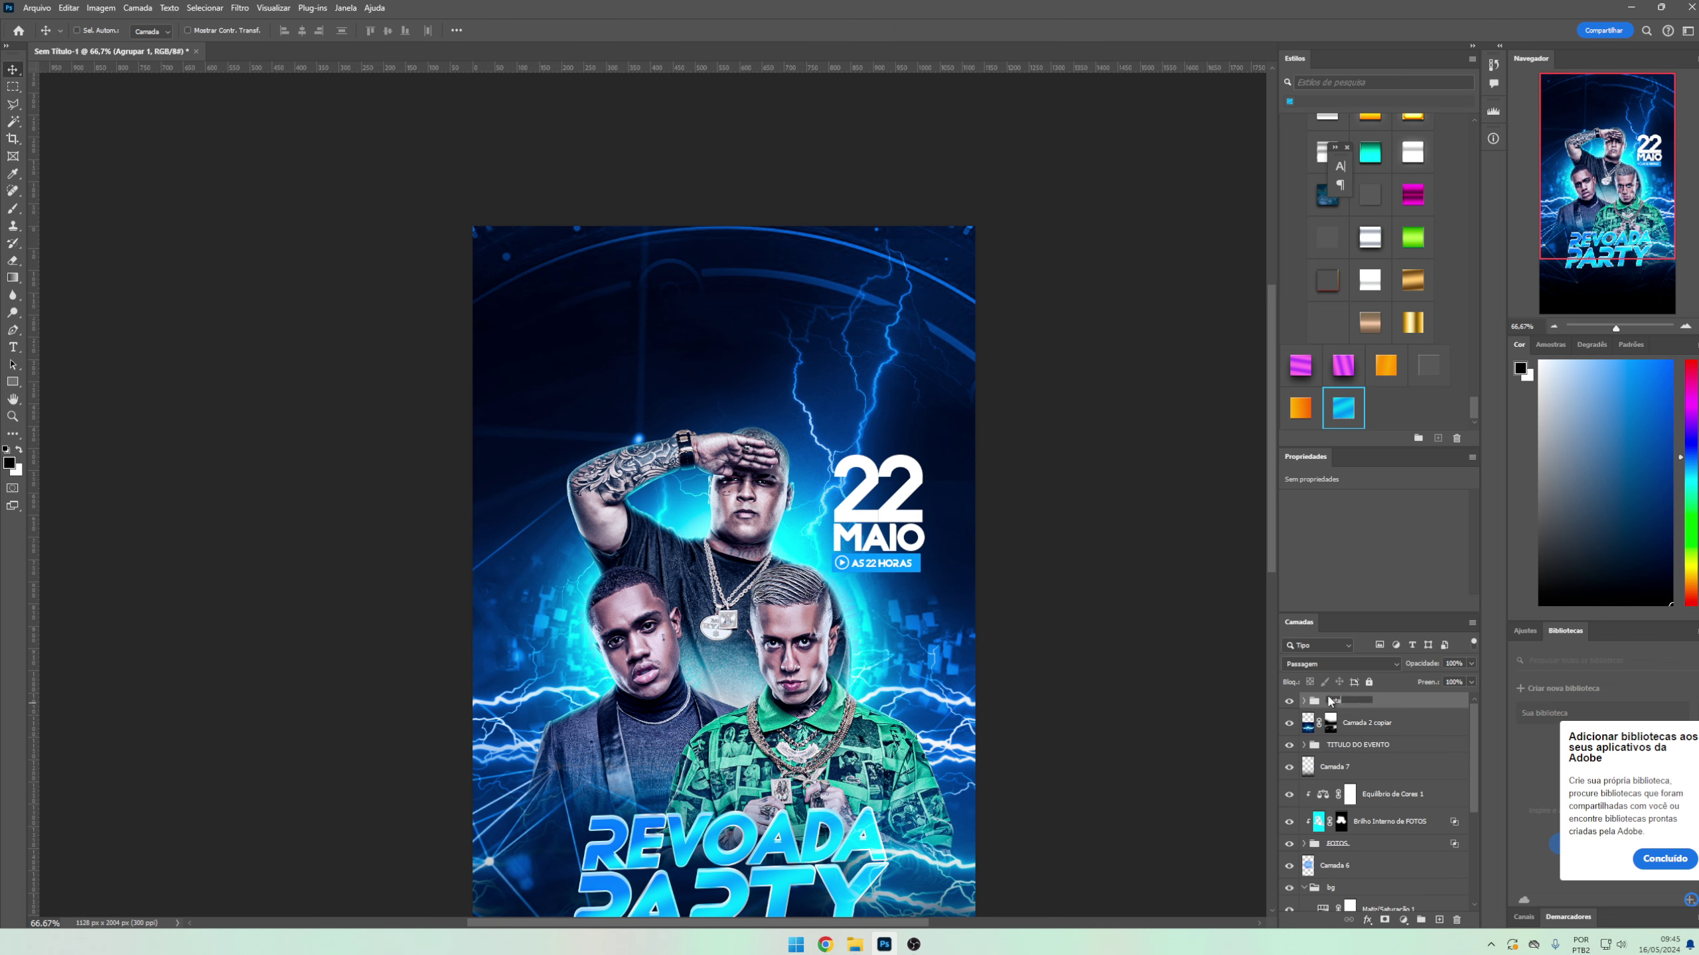
drag(984, 573, 970, 561)
scroll(938, 751, down, 2)
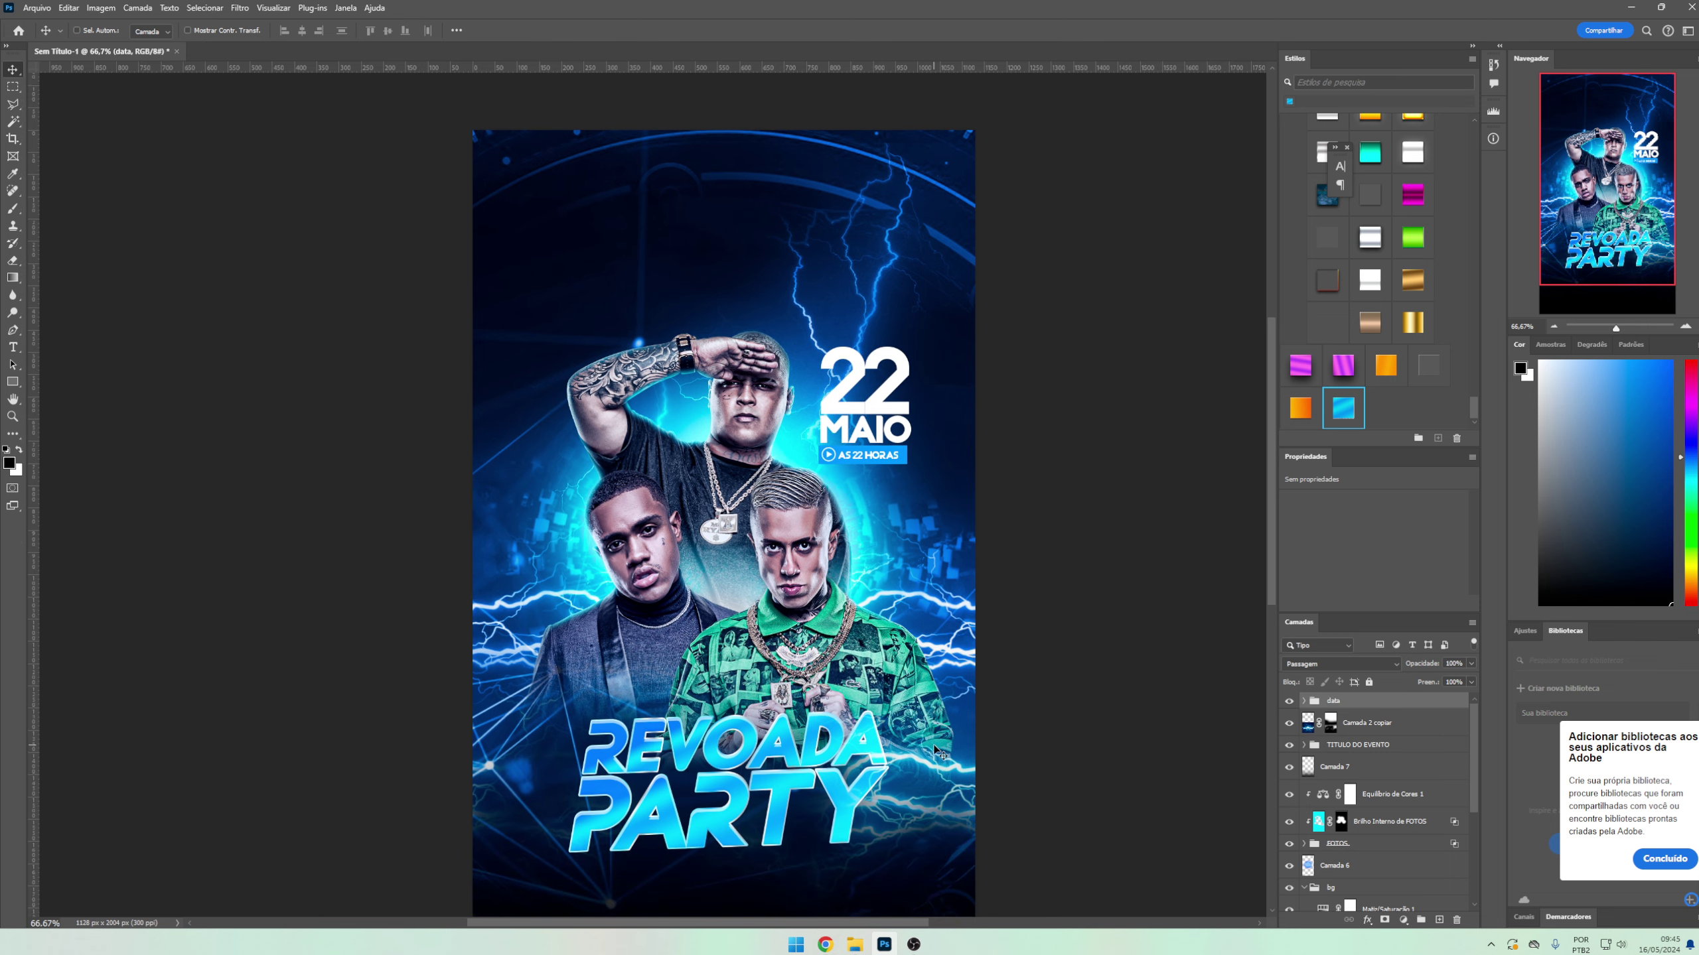
scroll(938, 736, down, 4)
drag(884, 573, 861, 670)
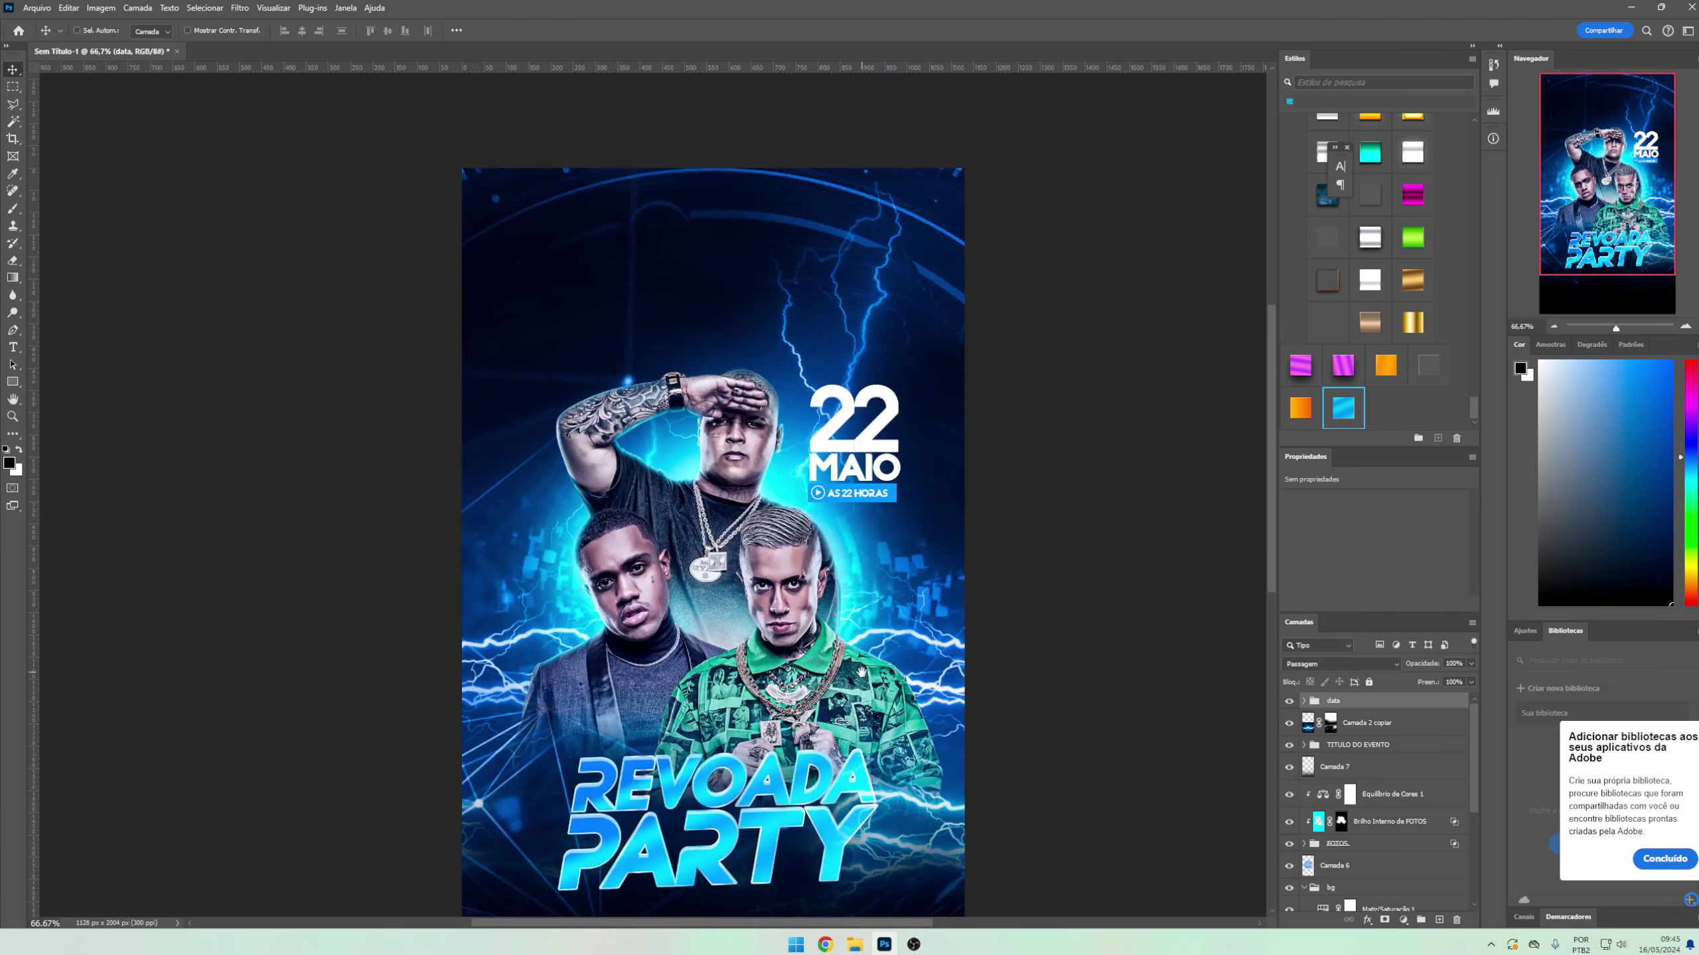
- Discard a misspelled club heading and set the text font to Sora
key(t)
click(669, 263)
text(CL)
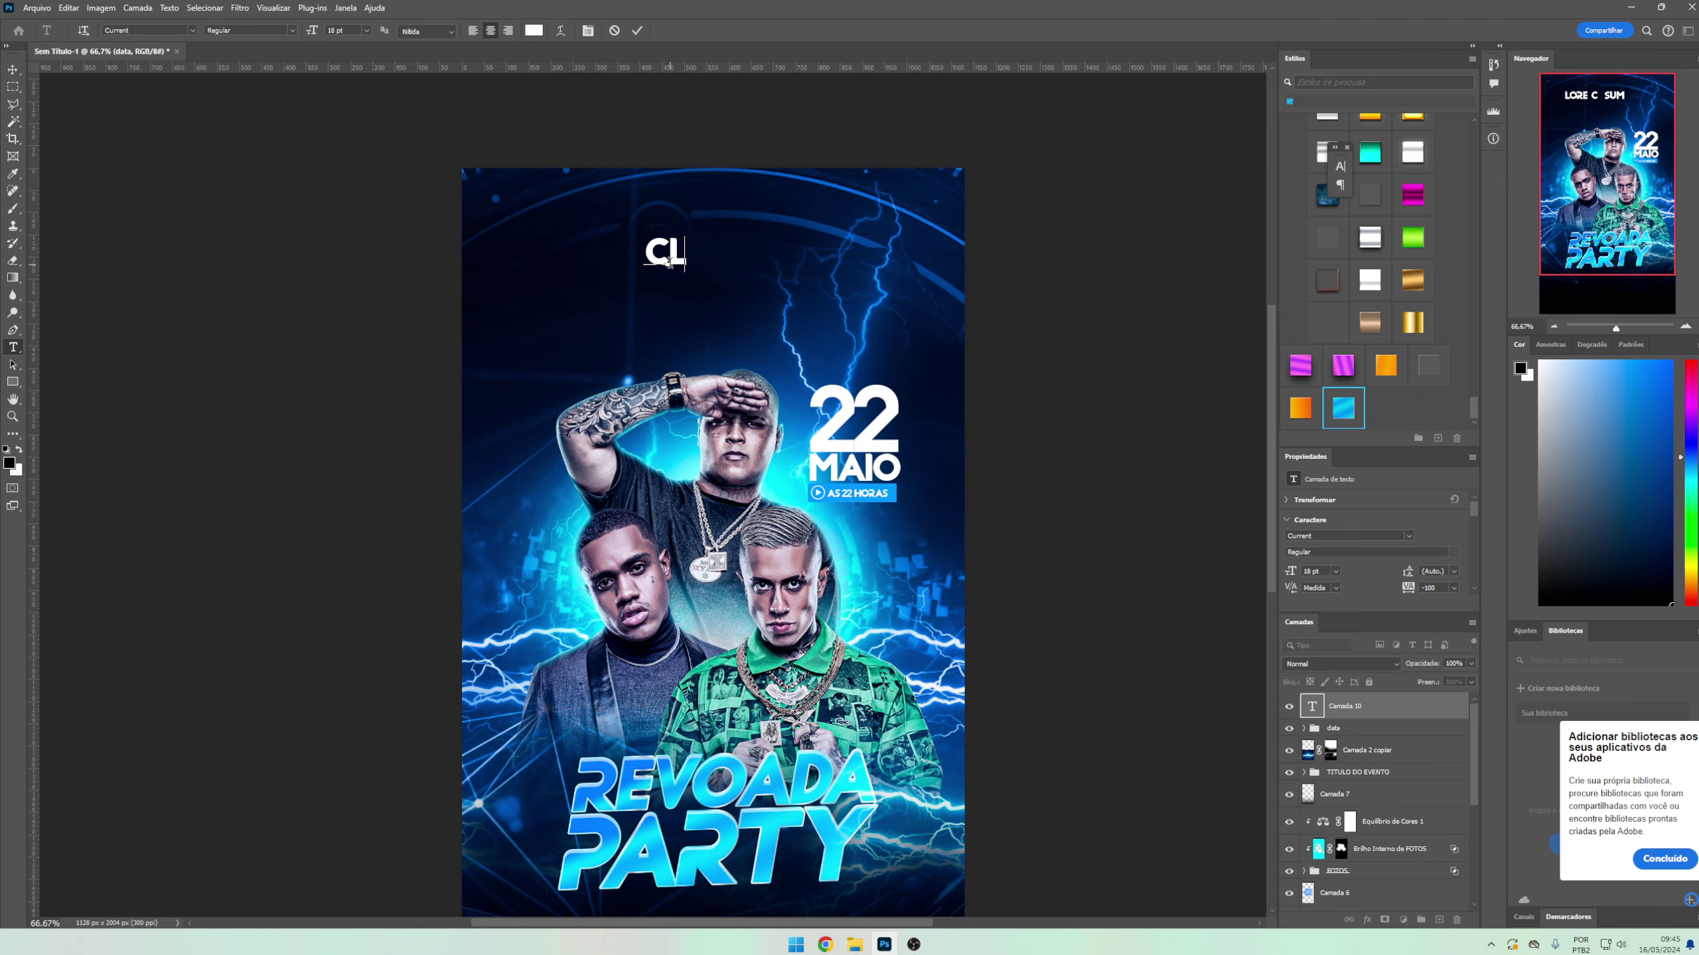
text(YBE)
key(BackSpace)
key(BackSpace)
key(BackSpace)
text(UHB)
key(ctrl+a)
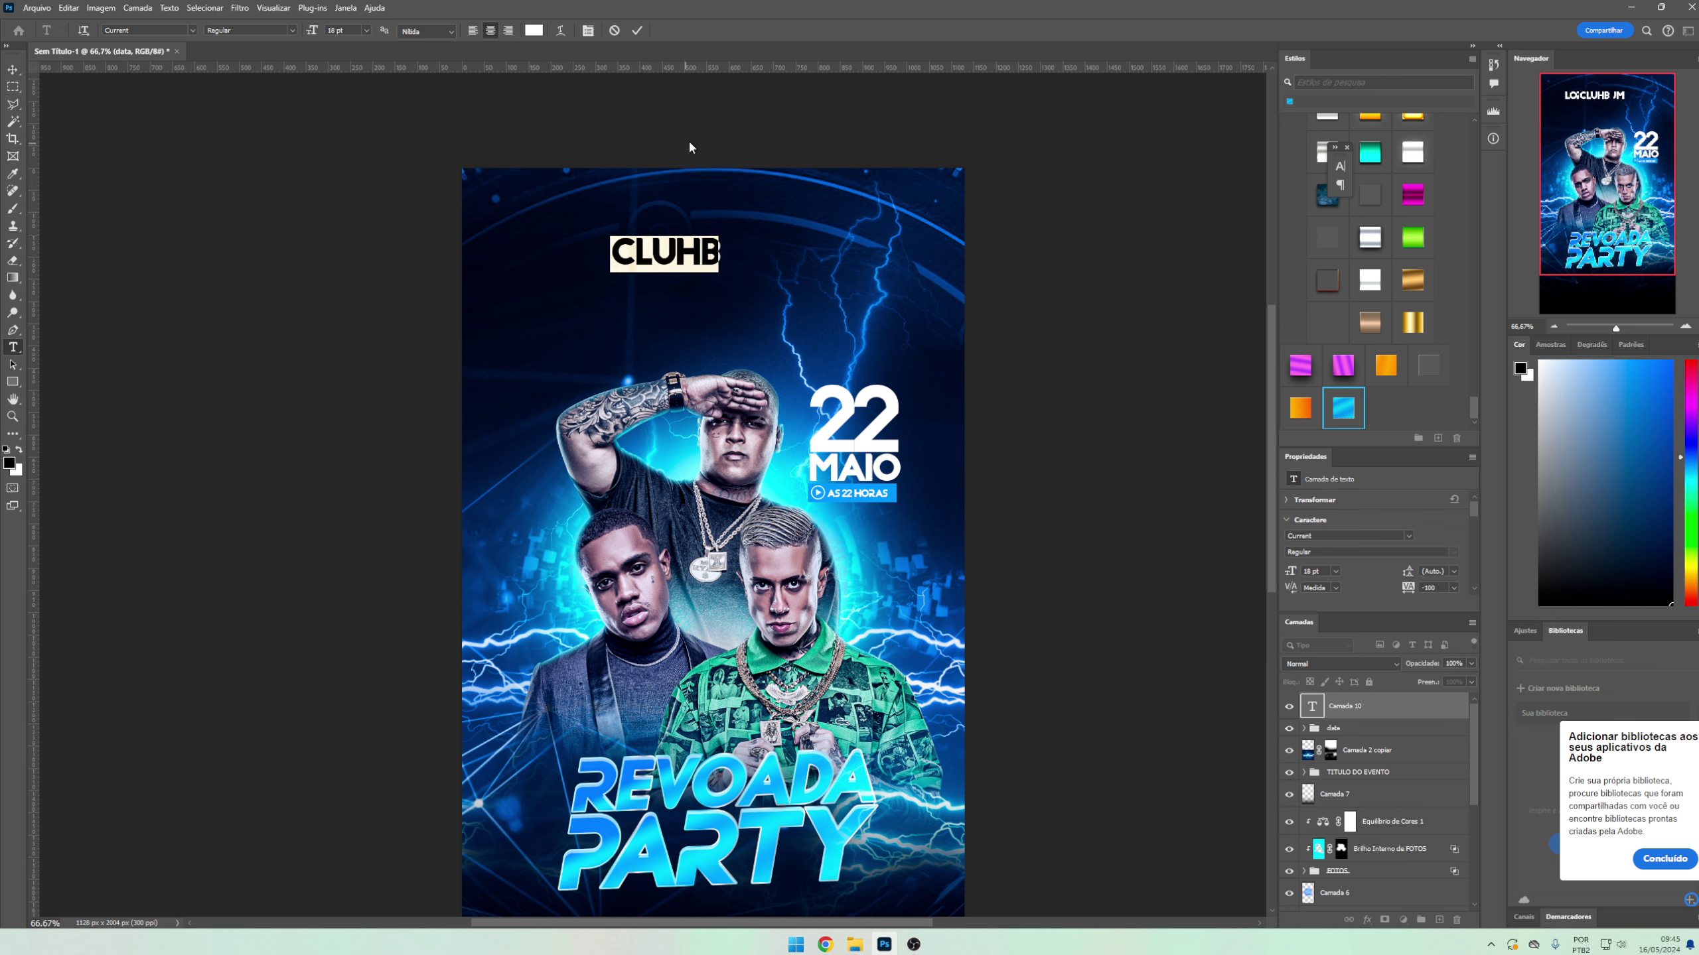
key(Escape)
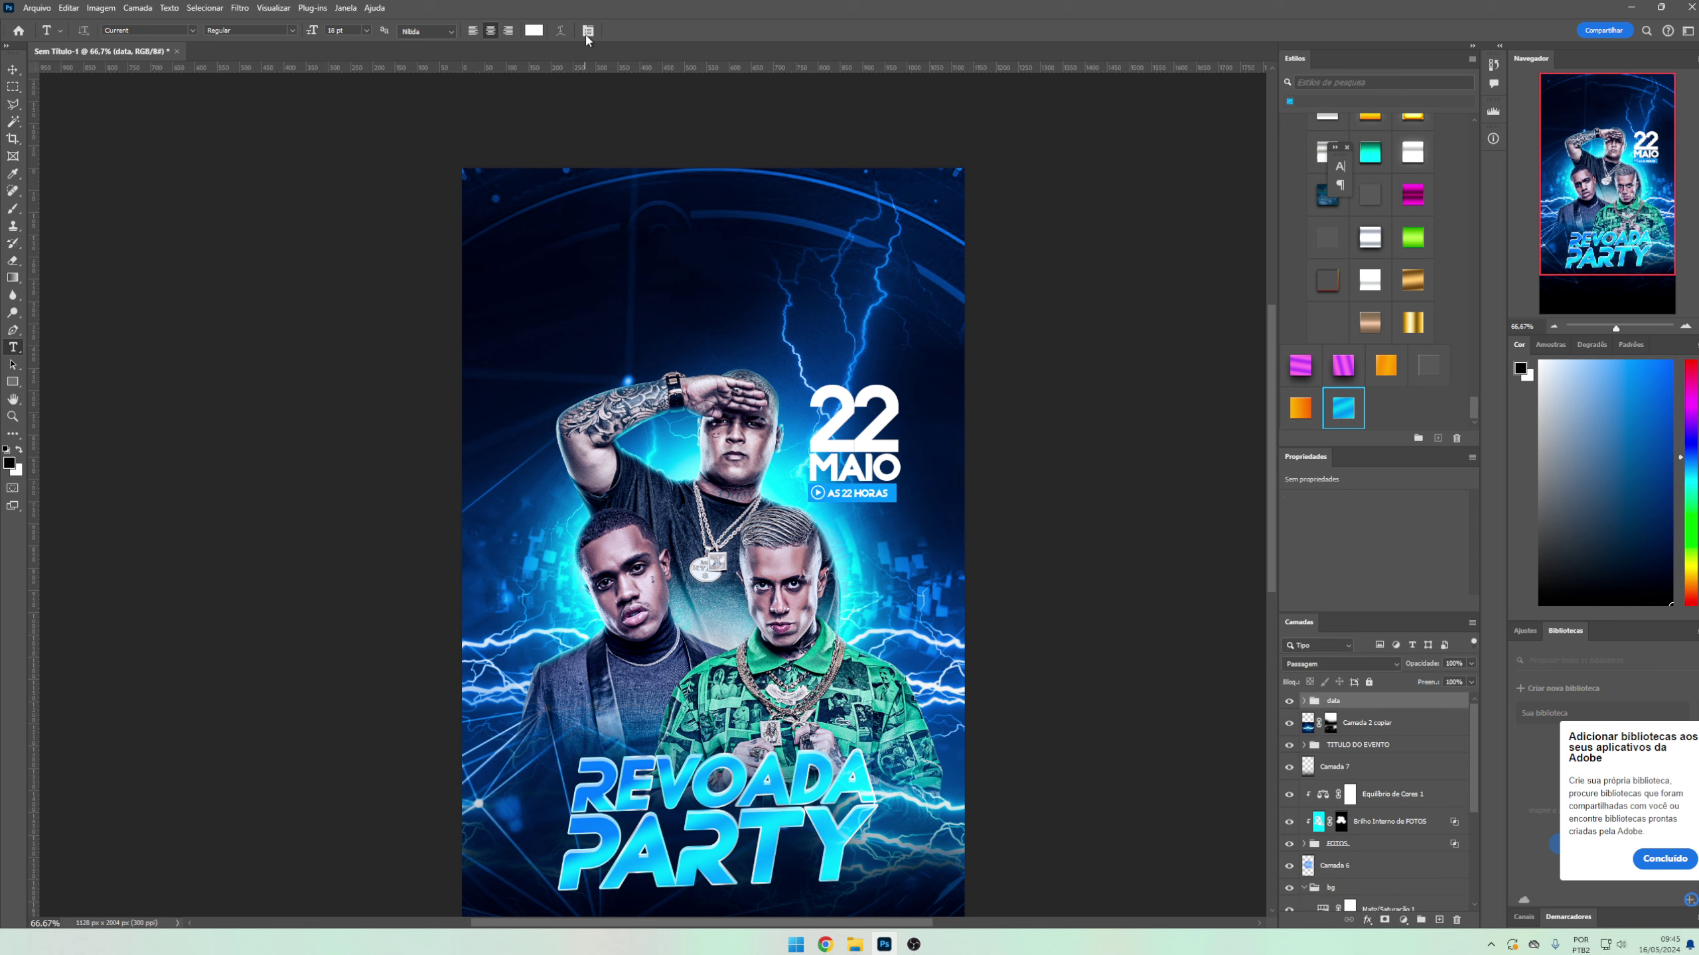
click(588, 30)
click(1259, 185)
click(1230, 225)
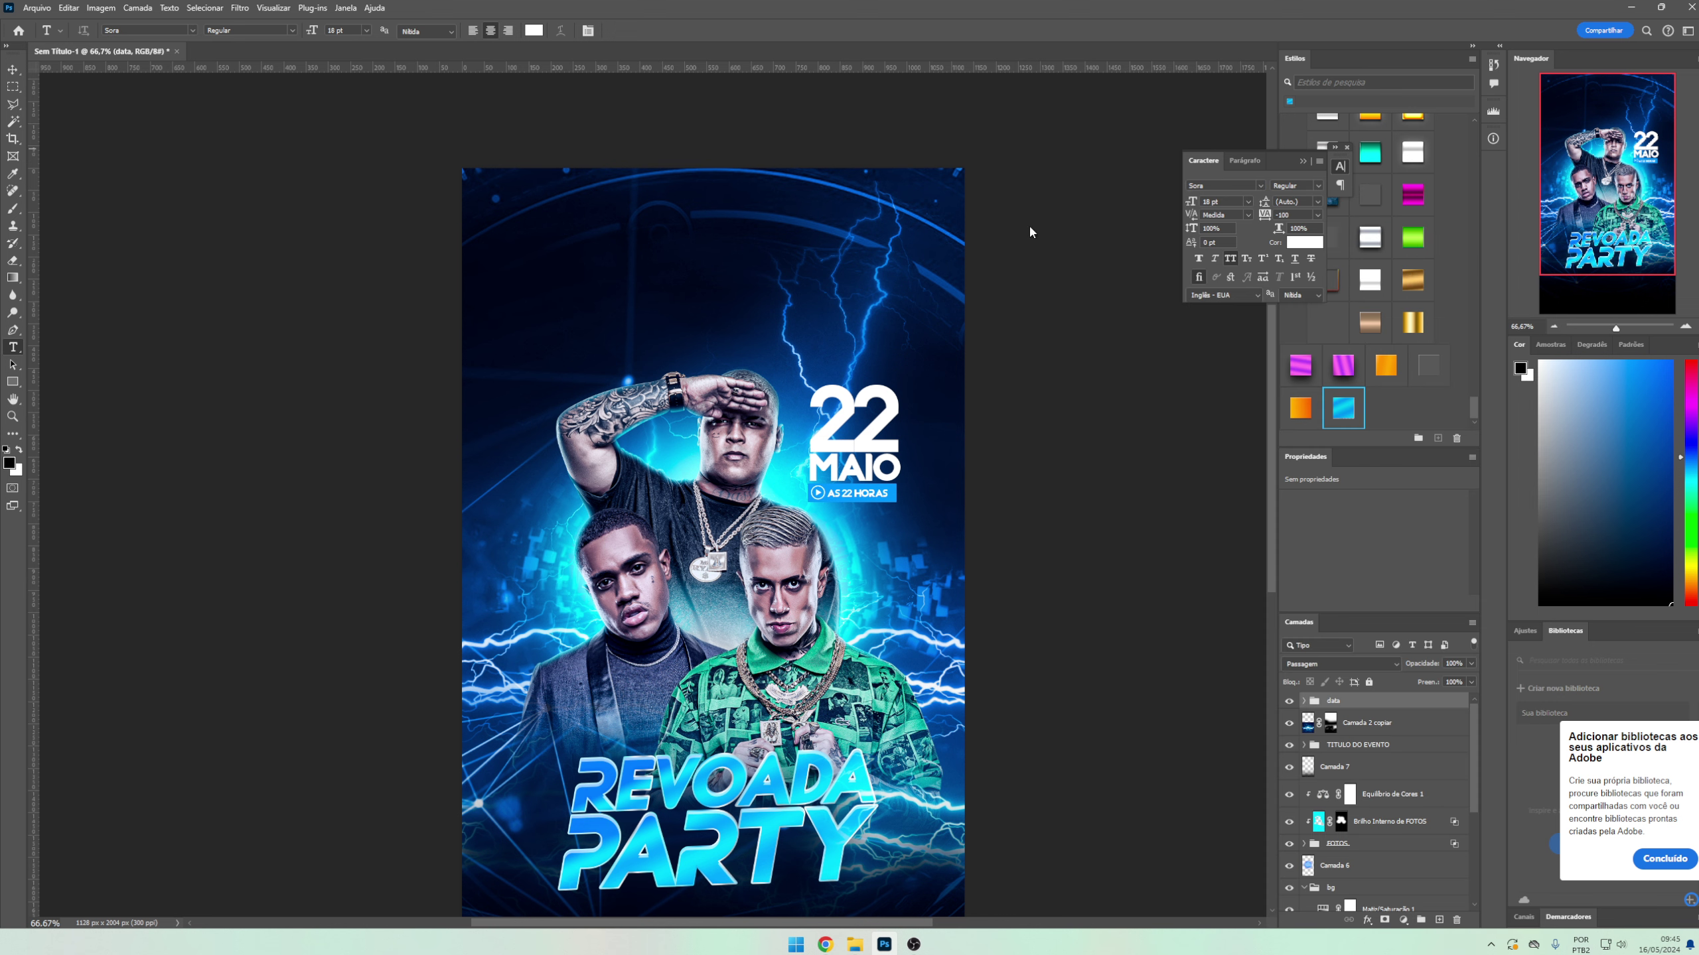
- Type CLUBE EVENTOS at the flyer's top with EVENTOS in Light weight
click(619, 265)
text(CL)
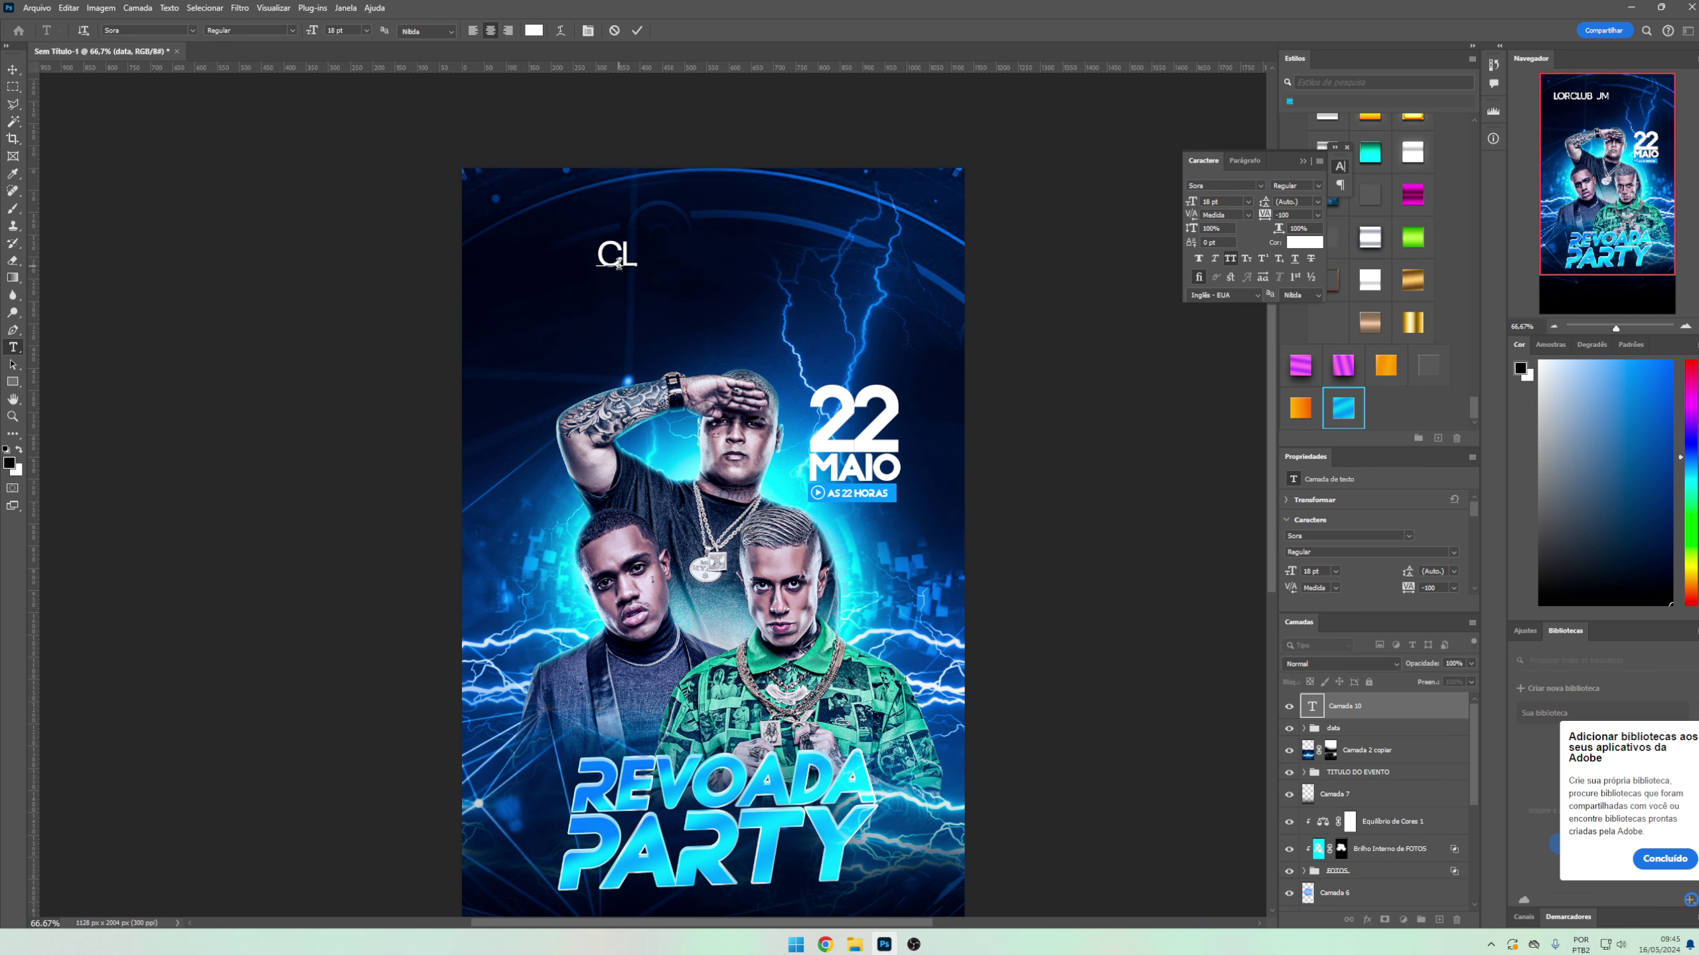
text(UBE EVENTOS)
key(ctrl+a)
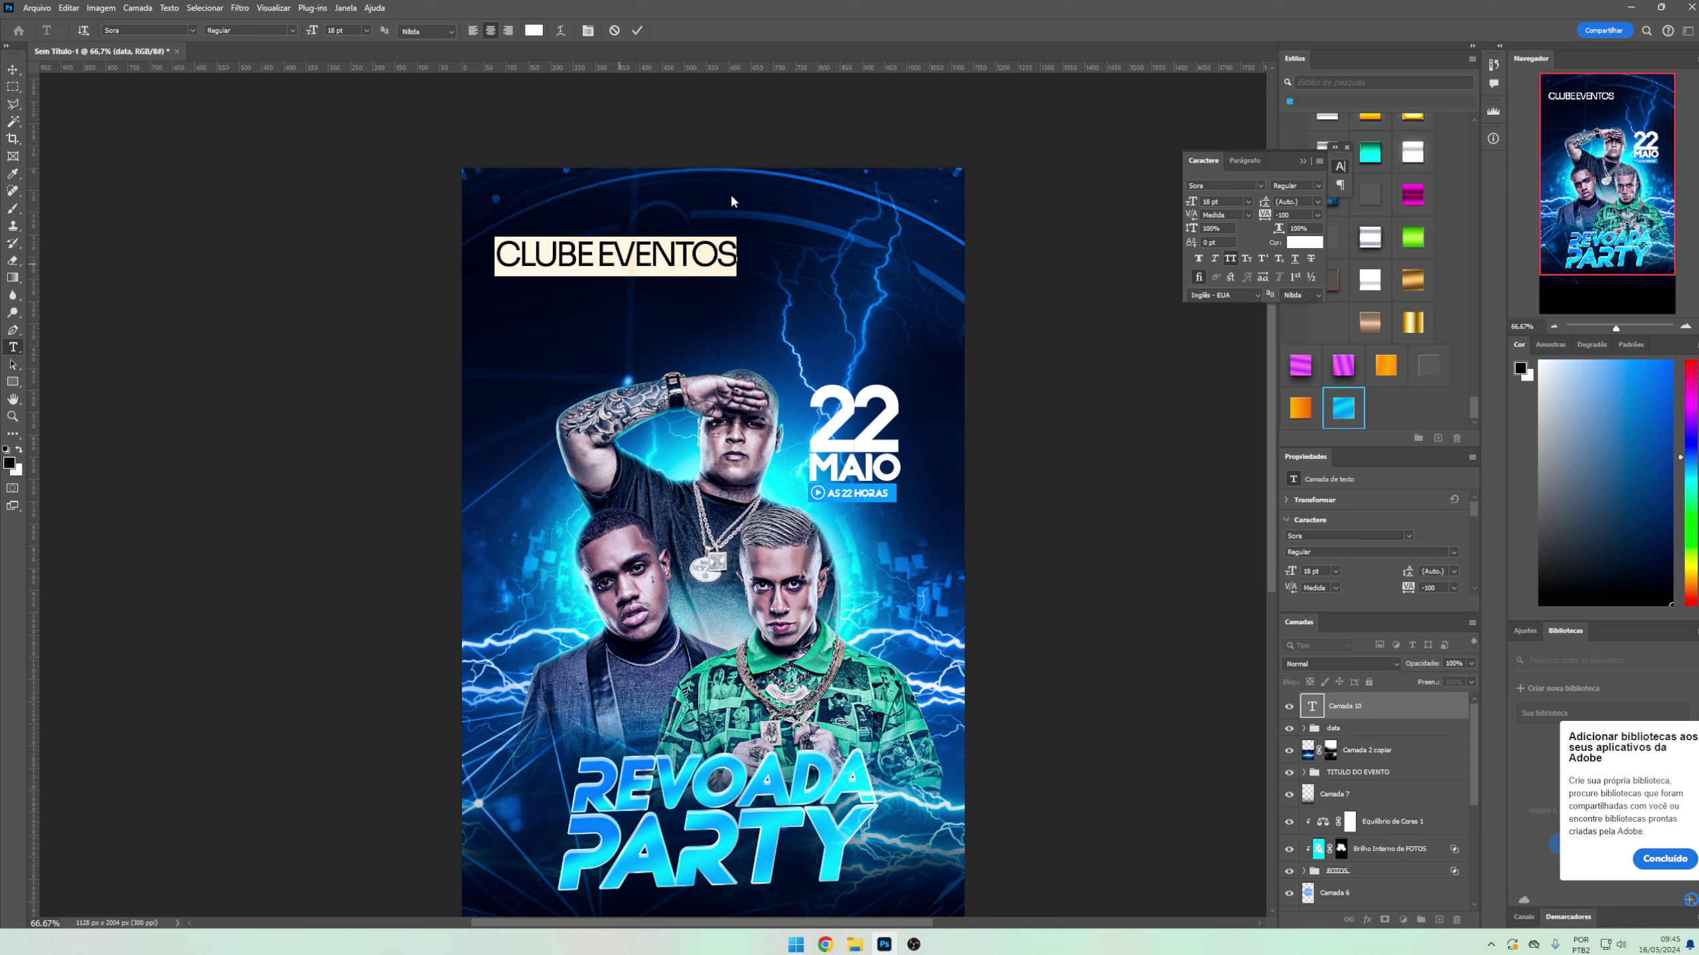
double_click(607, 257)
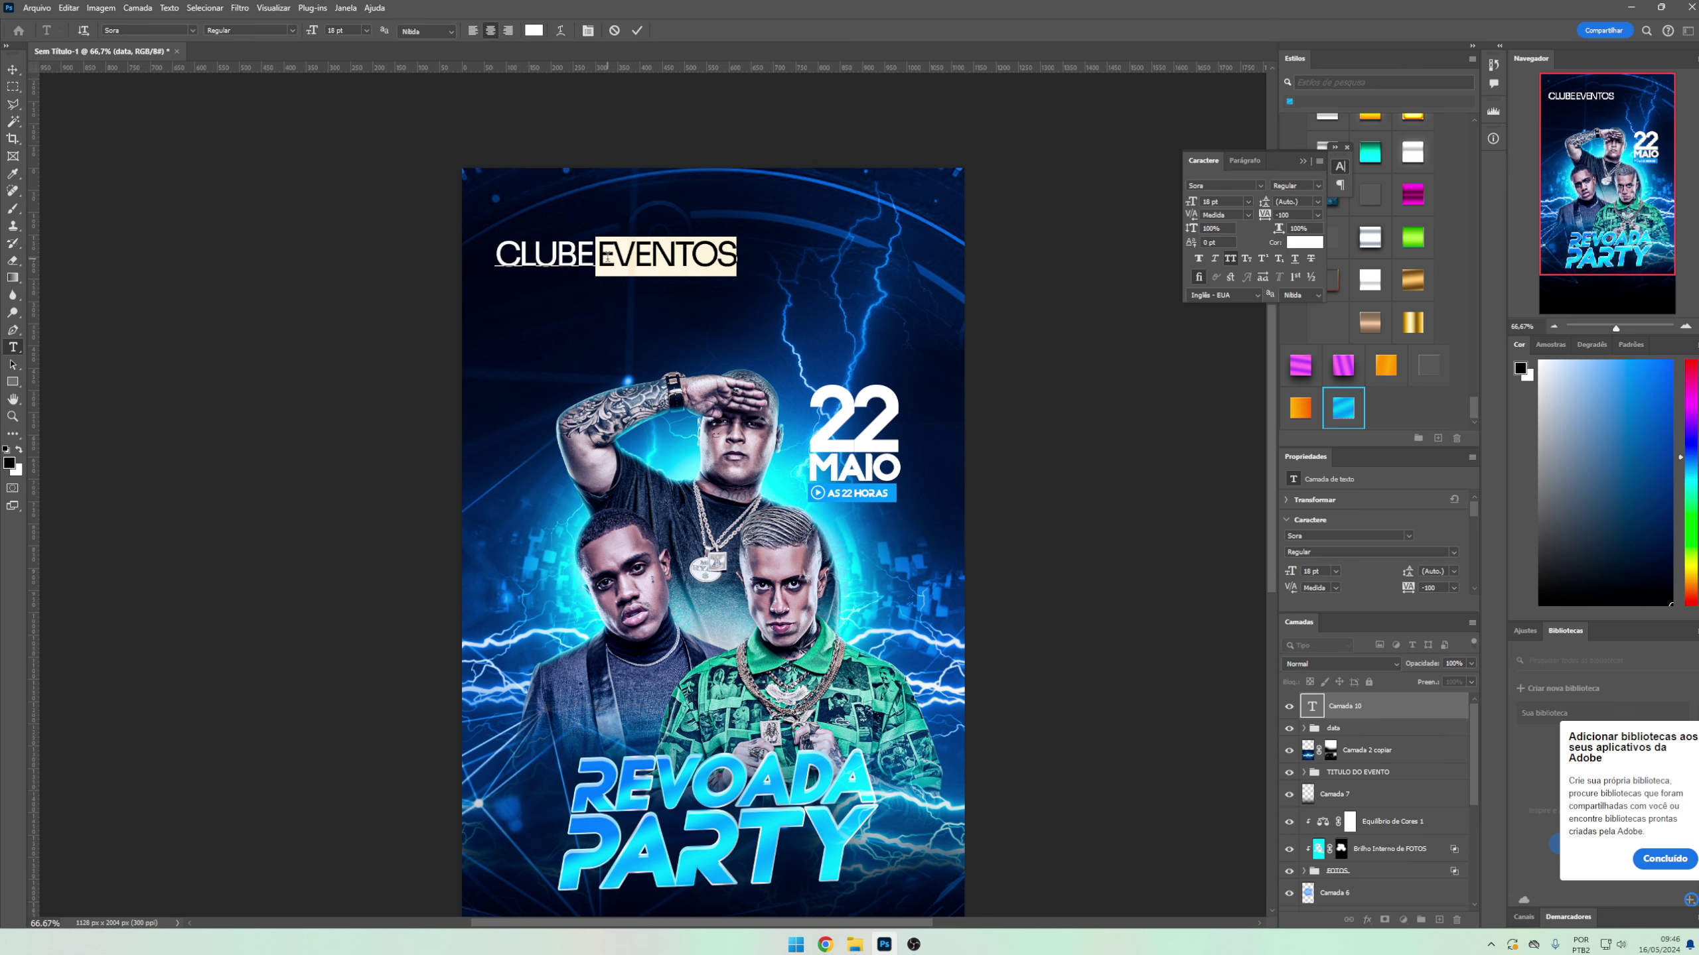
click(1316, 194)
click(1295, 186)
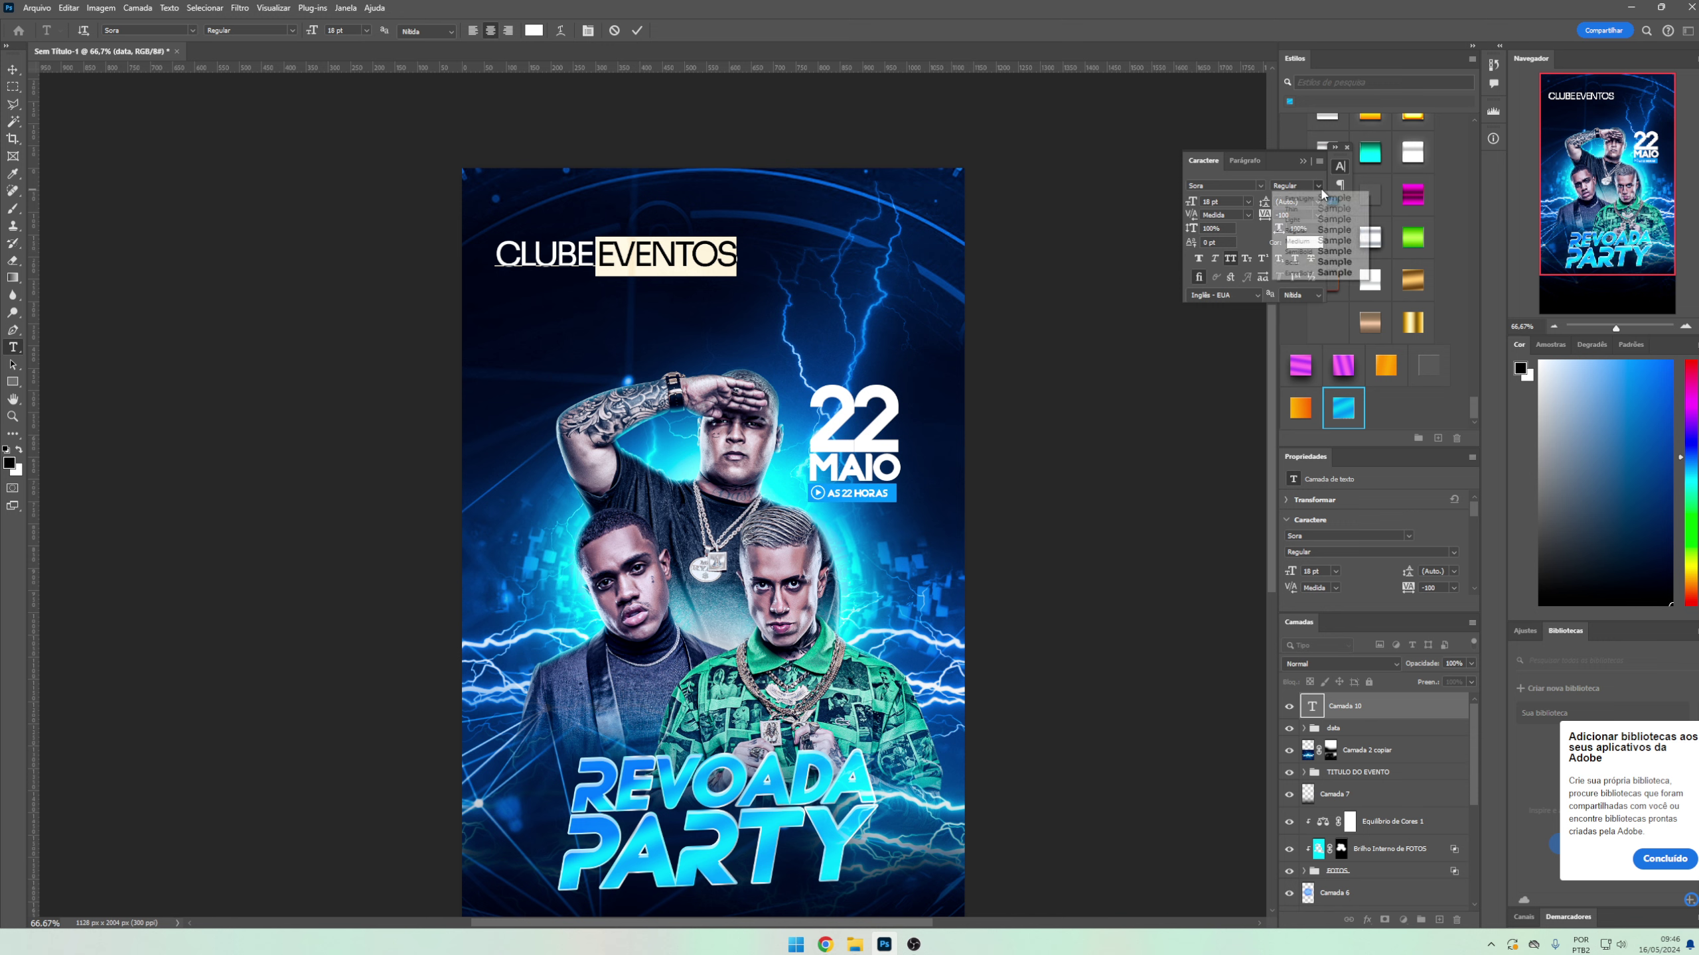
click(1294, 221)
key(ctrl+Return)
- Shrink CLUBE EVENTOS and centre it at the top of the flyer
key(v)
drag(615, 254, 722, 254)
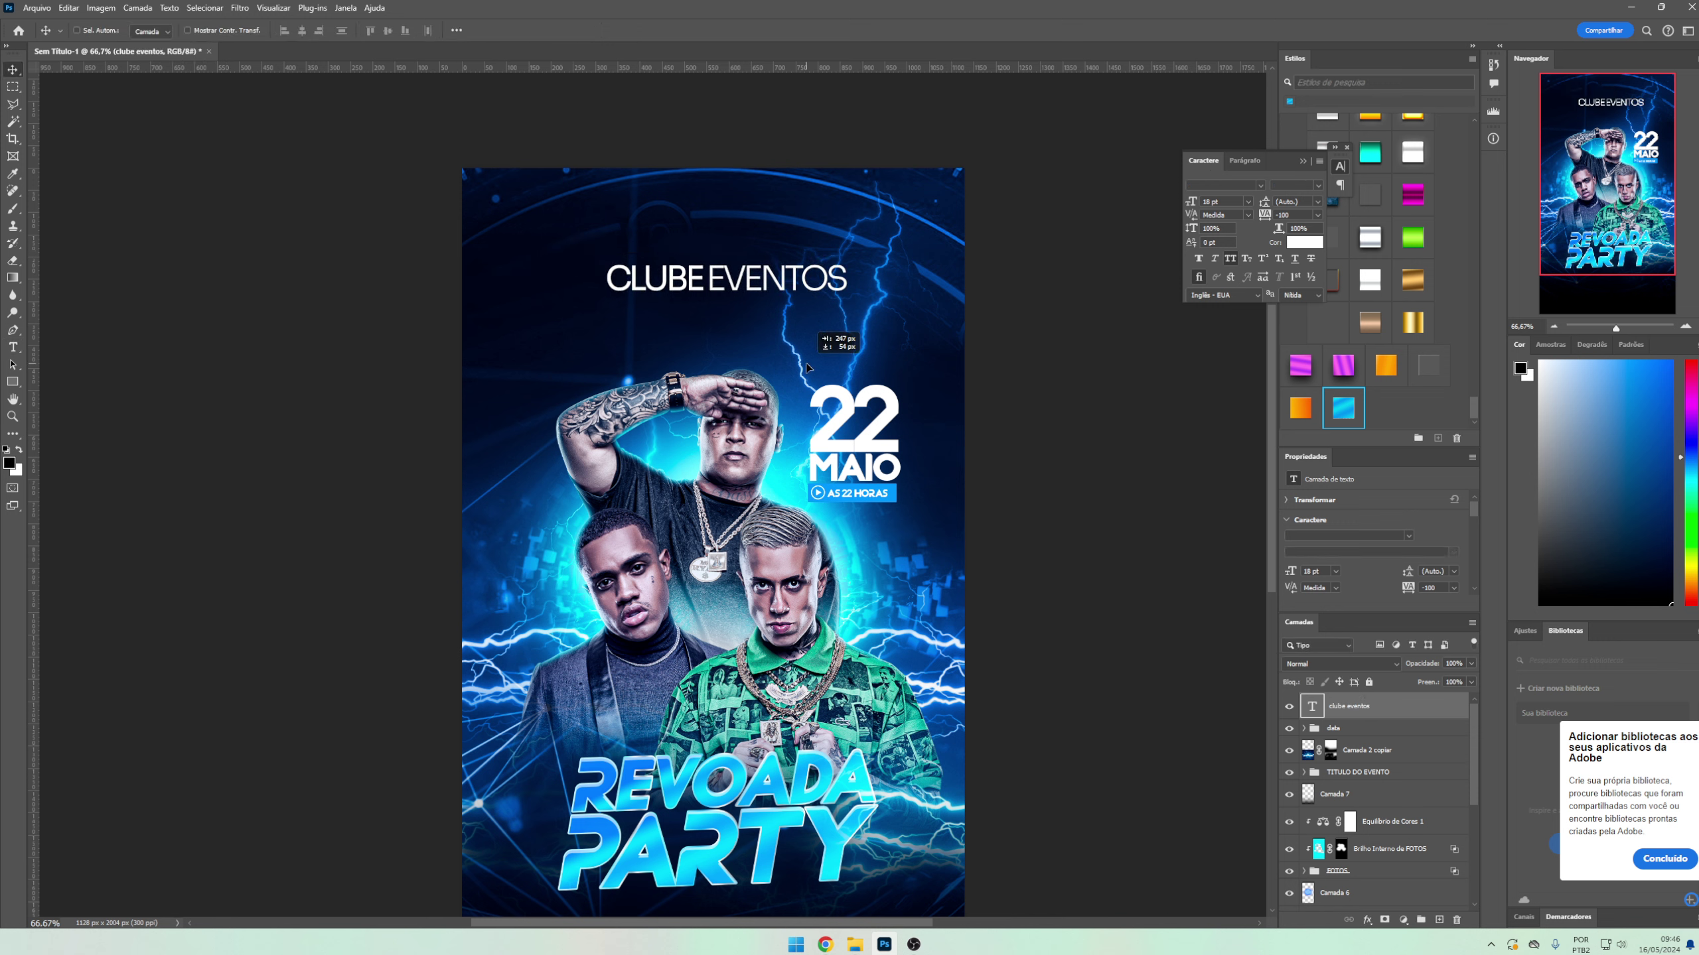
key(ctrl+t)
drag(849, 295, 759, 277)
key(Return)
double_click(761, 277)
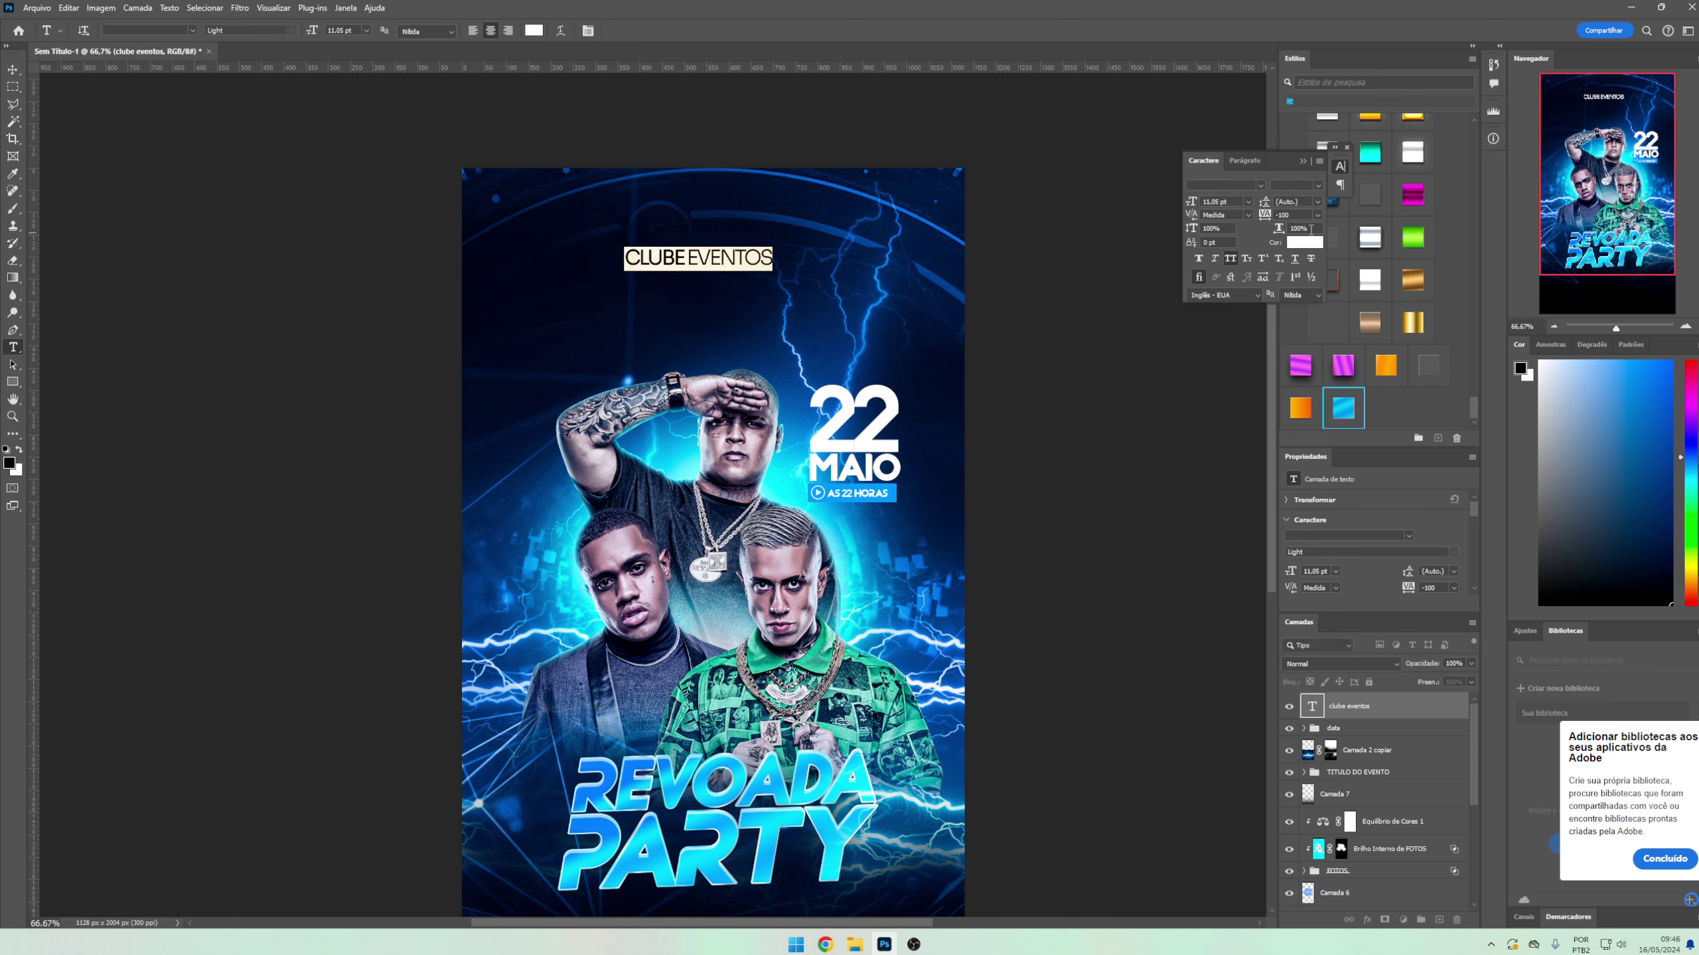
key(ctrl+Return)
key(v)
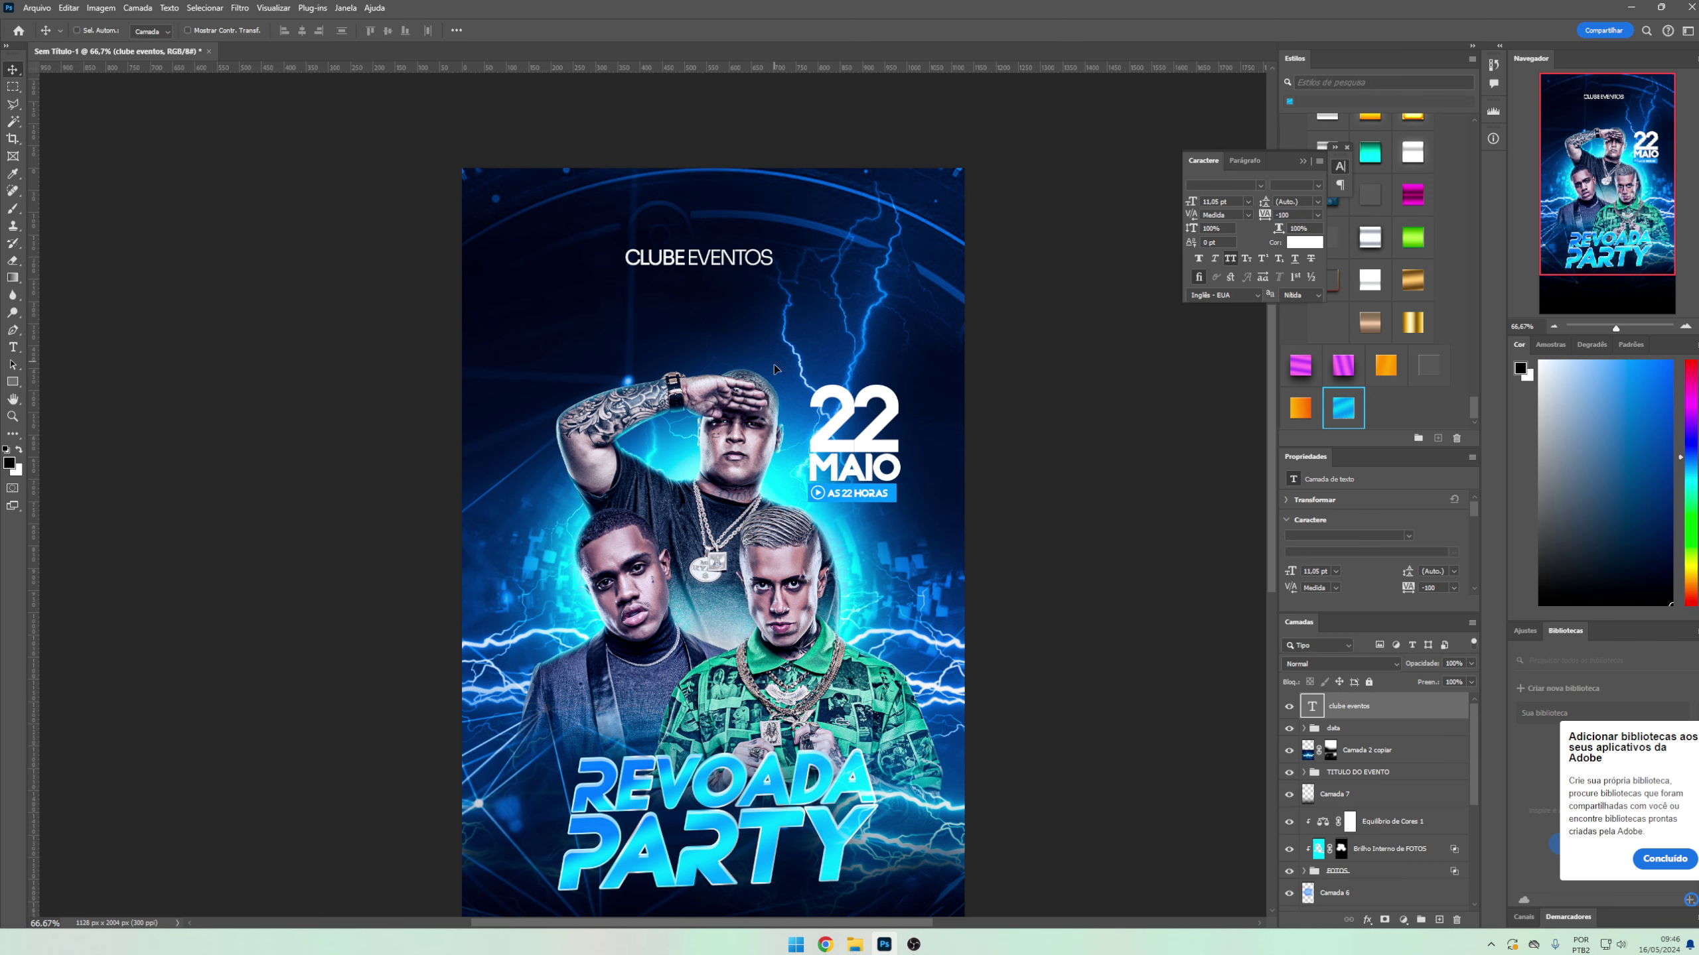
drag(698, 258, 698, 298)
scroll(915, 581, down, 5)
- Nudge the CLUBE EVENTOS heading slightly into place
scroll(896, 611, down, 2)
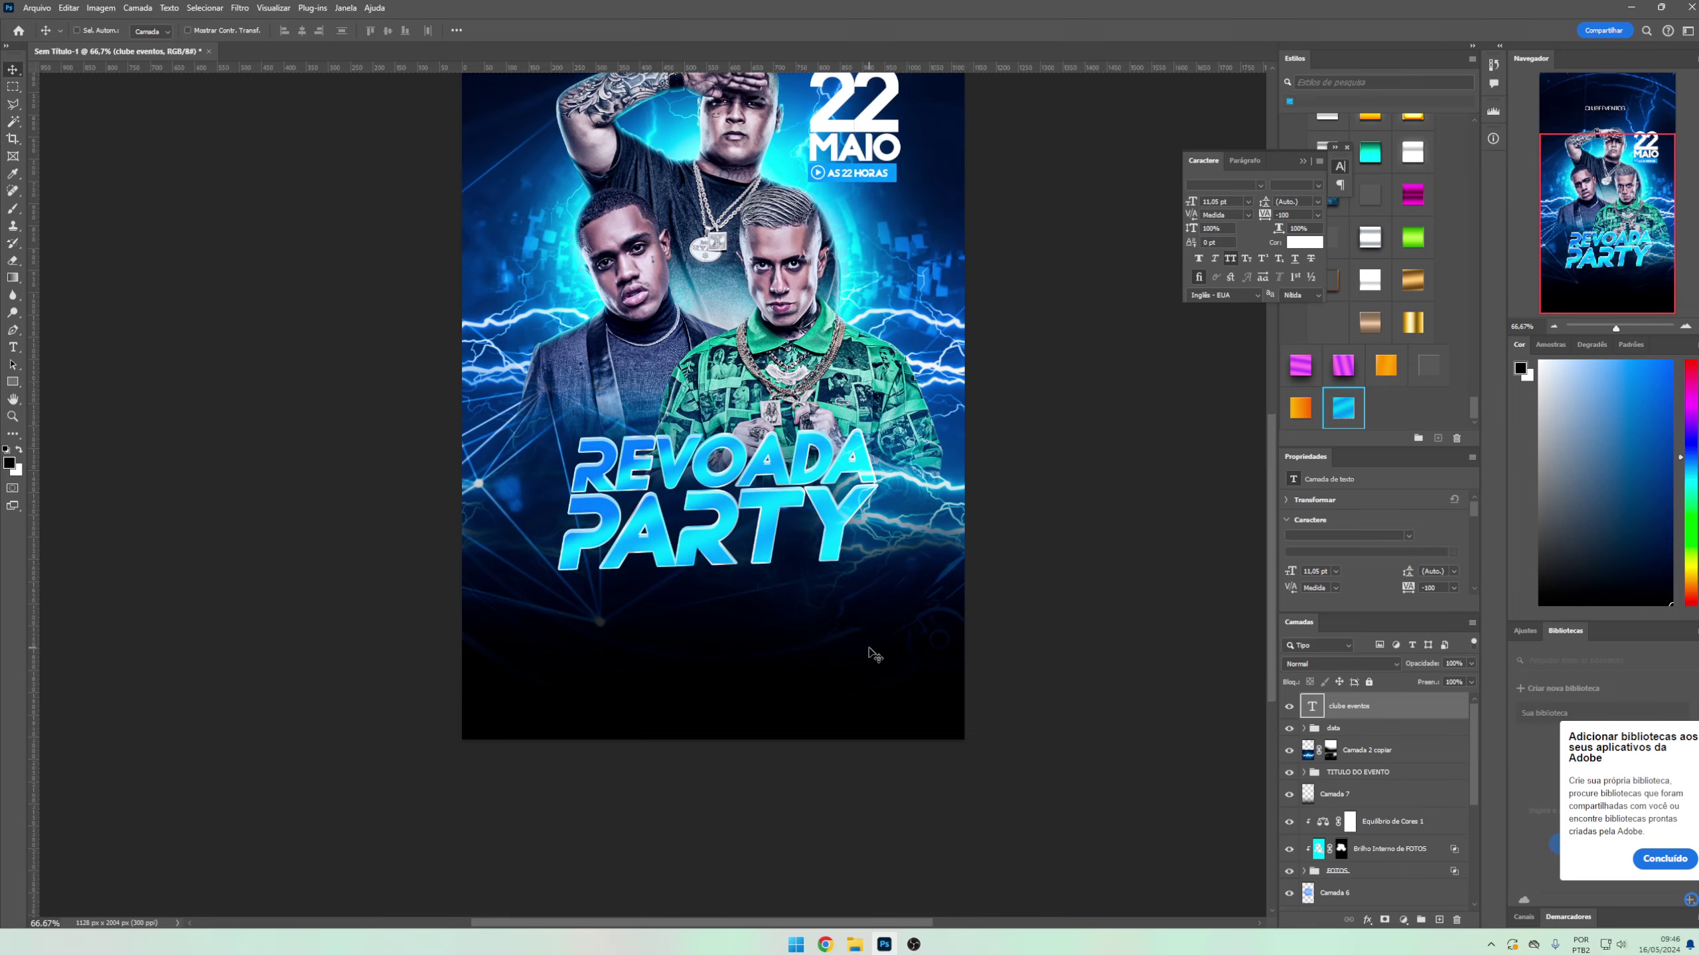
scroll(836, 469, up, 2)
scroll(813, 398, up, 2)
drag(800, 394, 813, 398)
scroll(856, 668, down, 4)
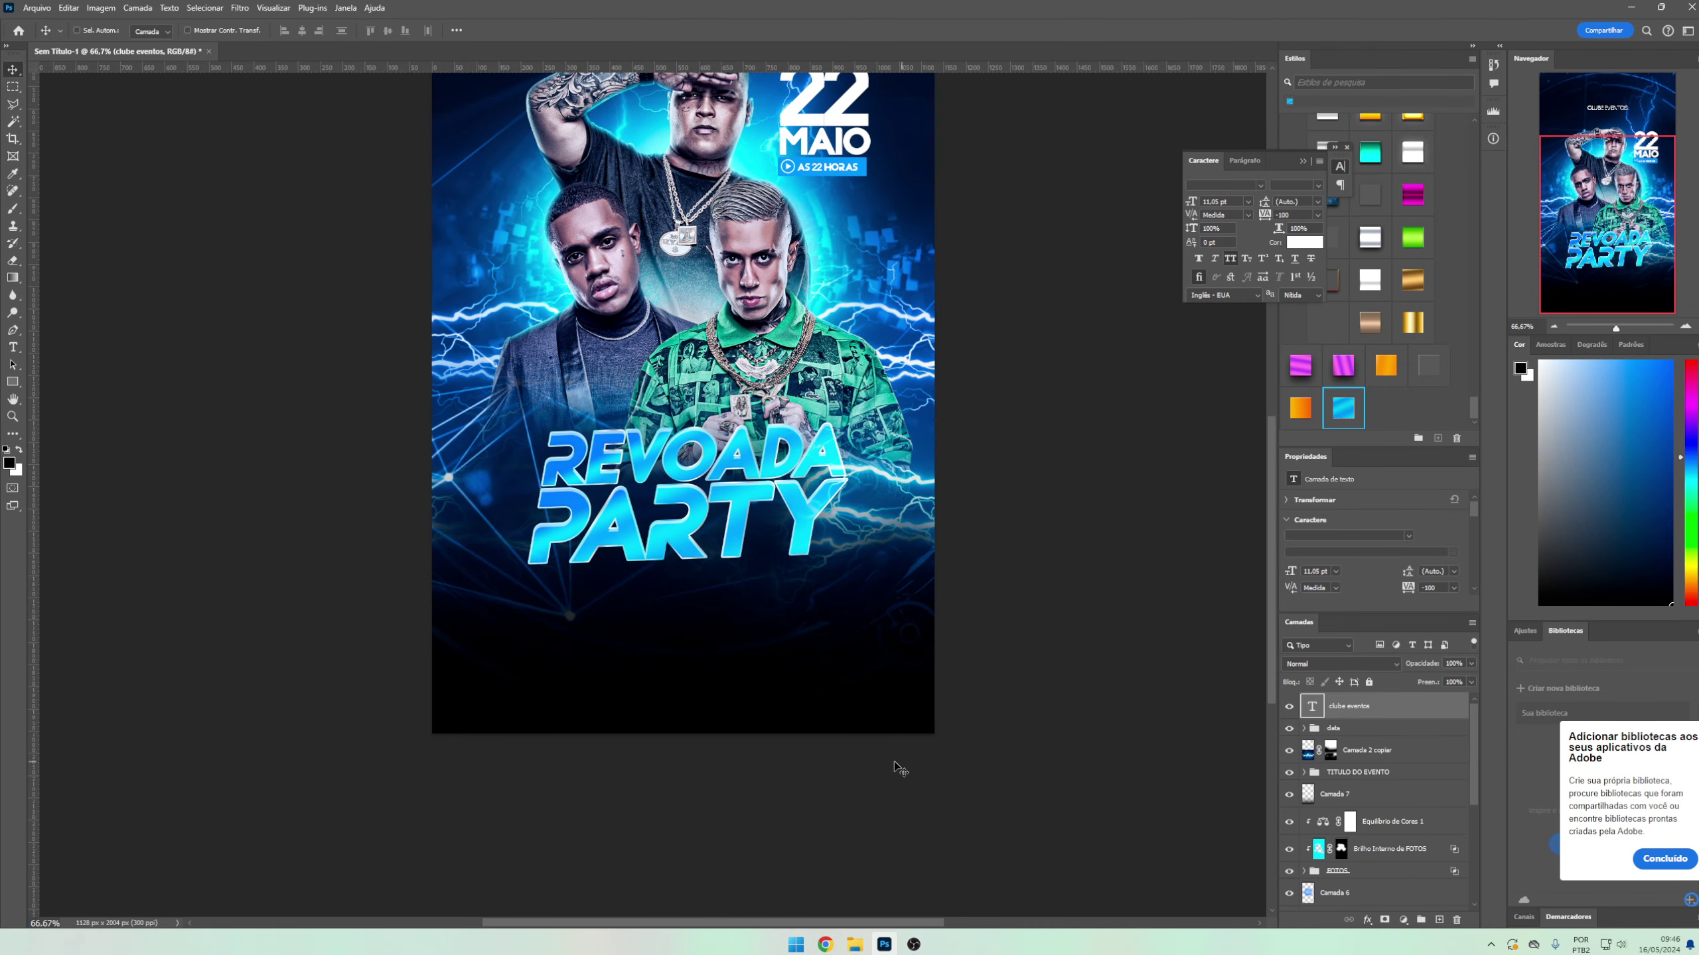
- Type AV.PRINCIPAL N200 at the poster bottom in the Sora font
key(t)
click(592, 680)
text(AV.PRI)
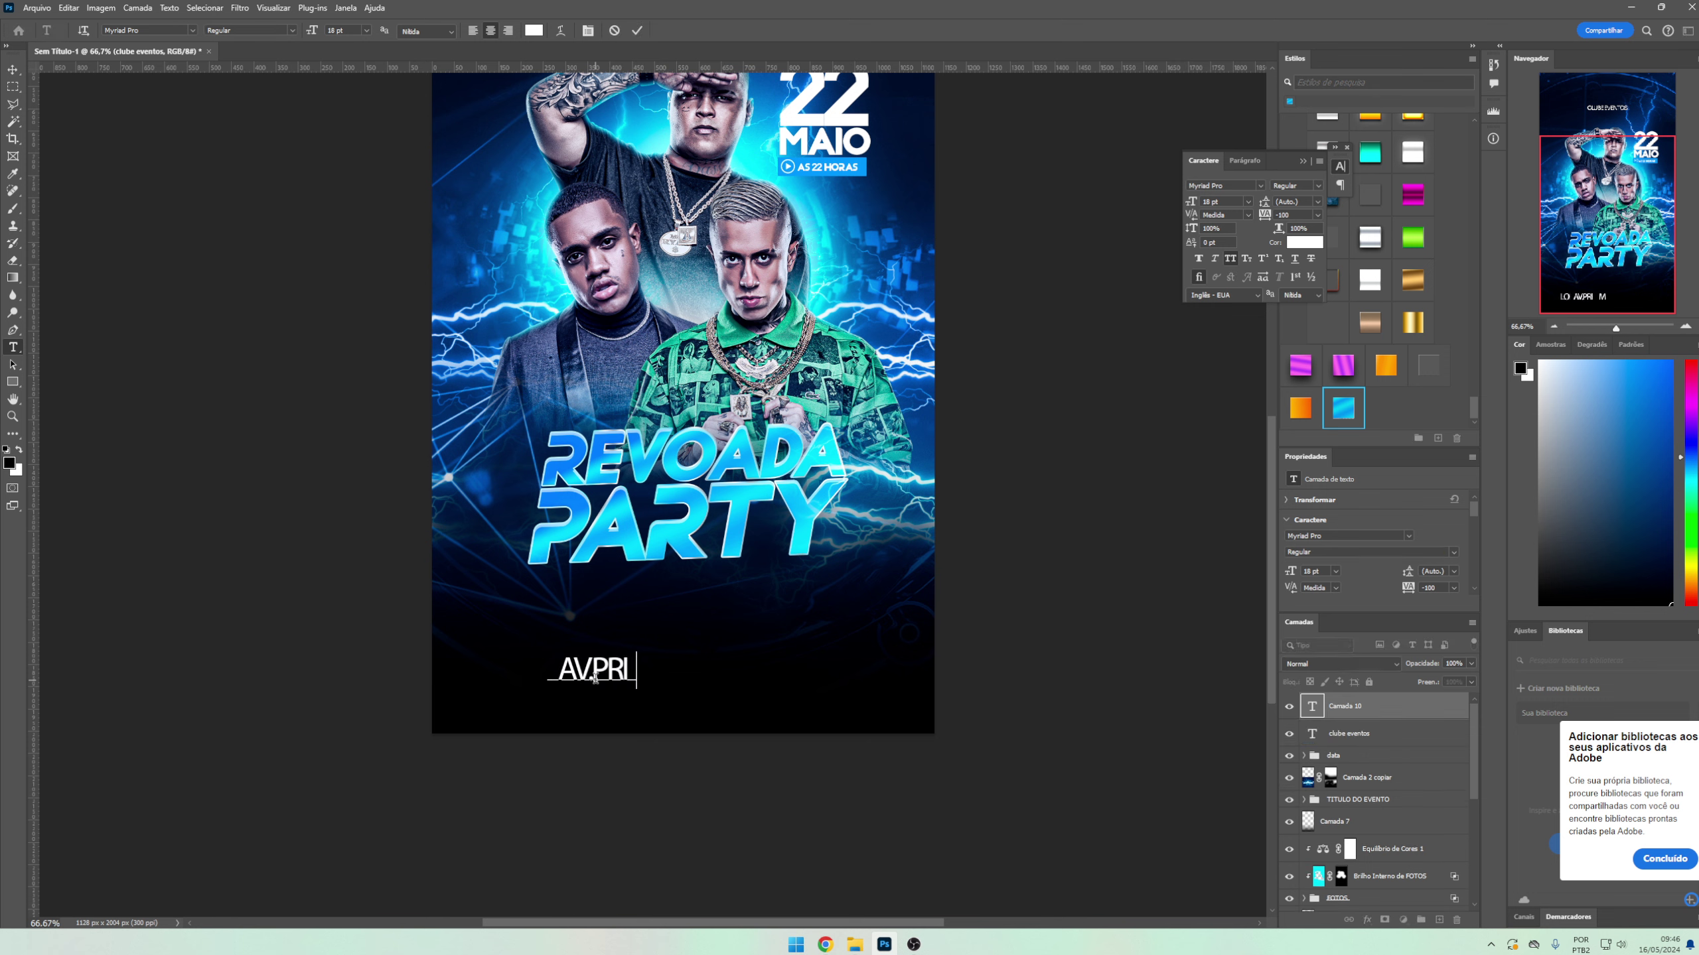
text(NCIPAL N200-)
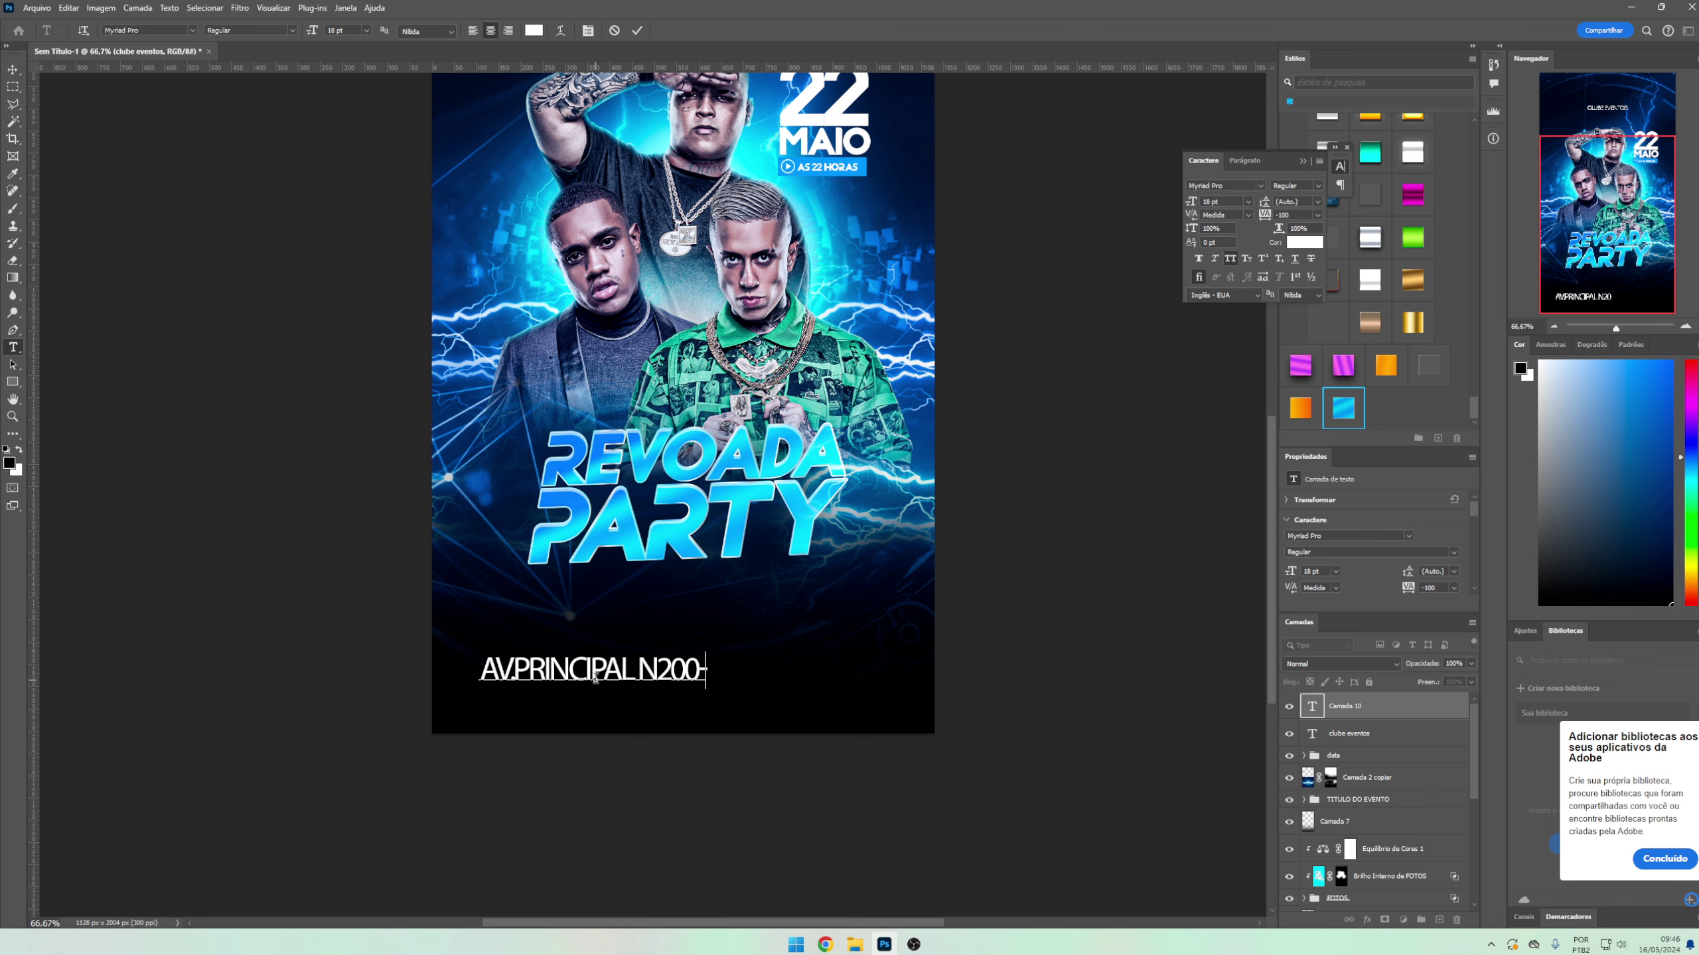
key(BackSpace)
key(ctrl+a)
click(1260, 185)
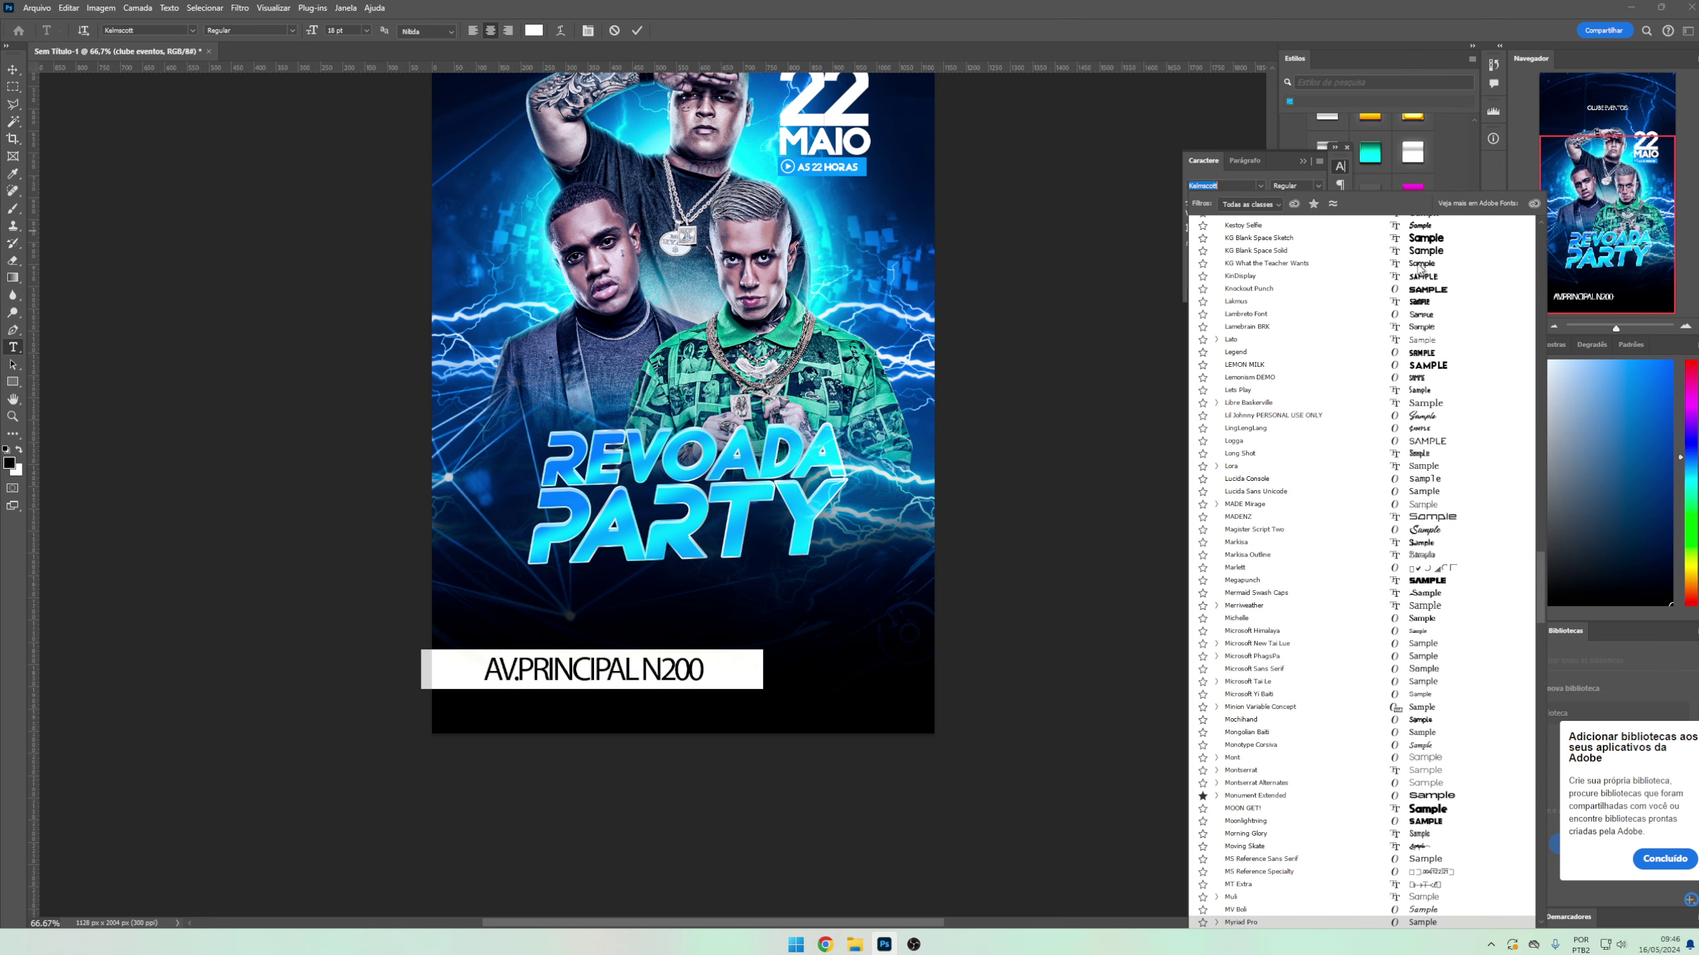
text(Sora)
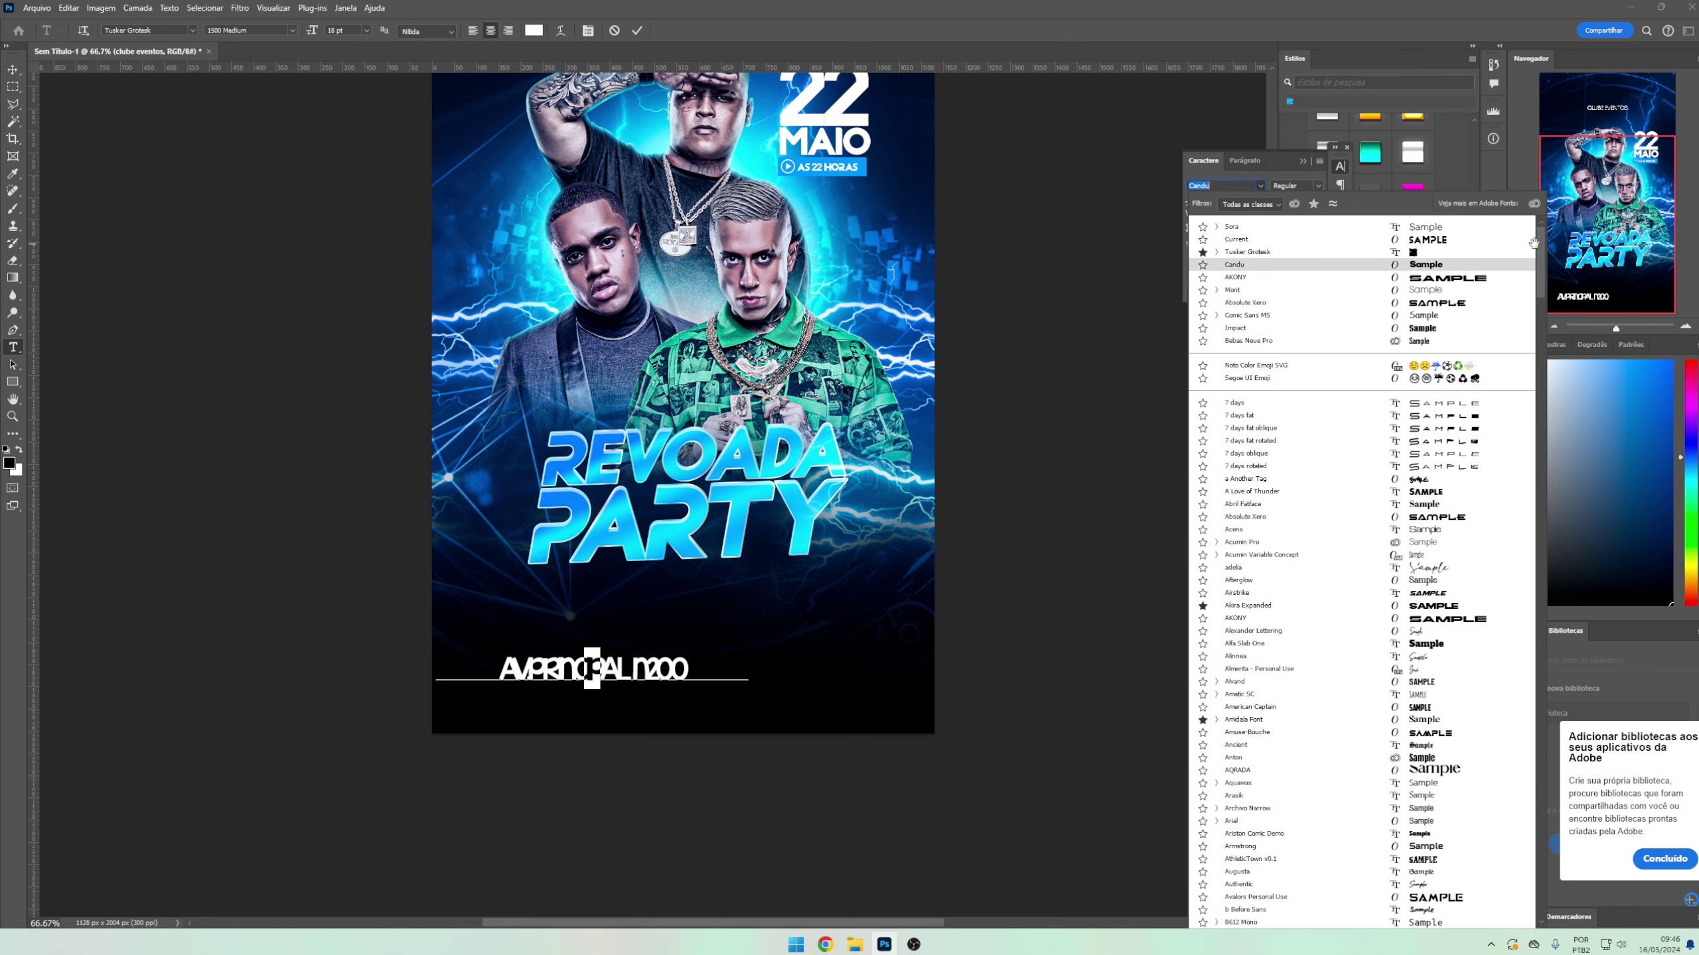
key(Return)
- Insert º to make Nº200 and set Nº200 to Light weight
click(632, 669)
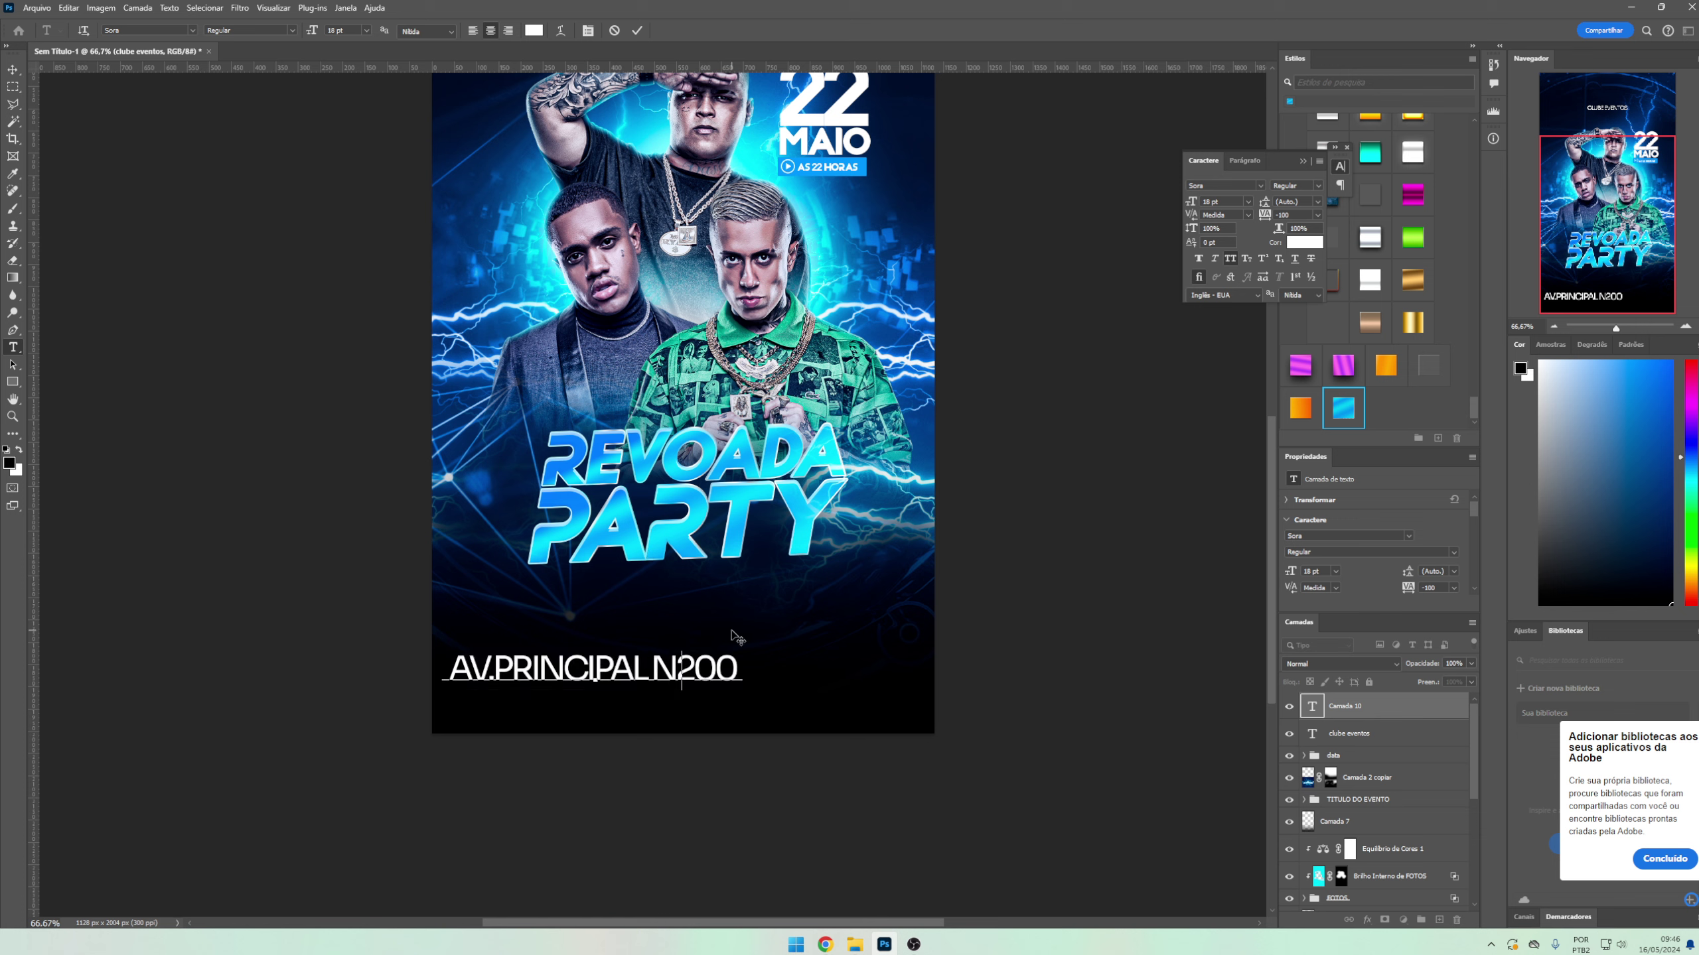
text(º)
drag(668, 659, 816, 688)
click(606, 665)
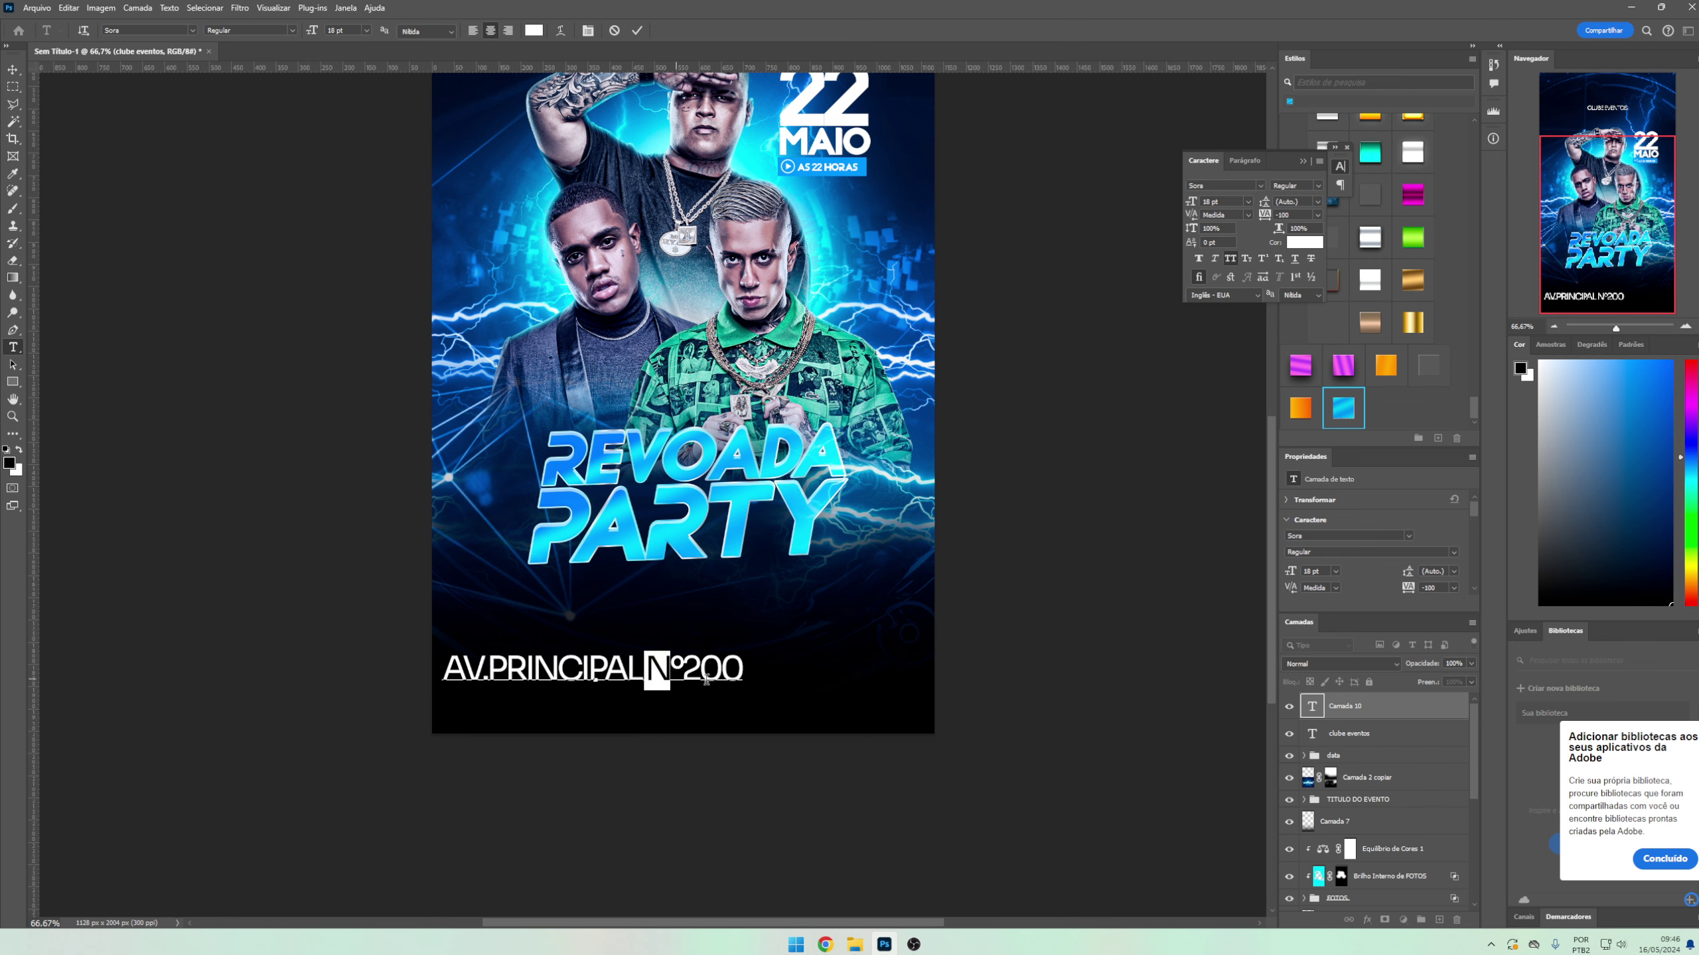
drag(706, 681, 742, 676)
click(1294, 185)
click(1319, 219)
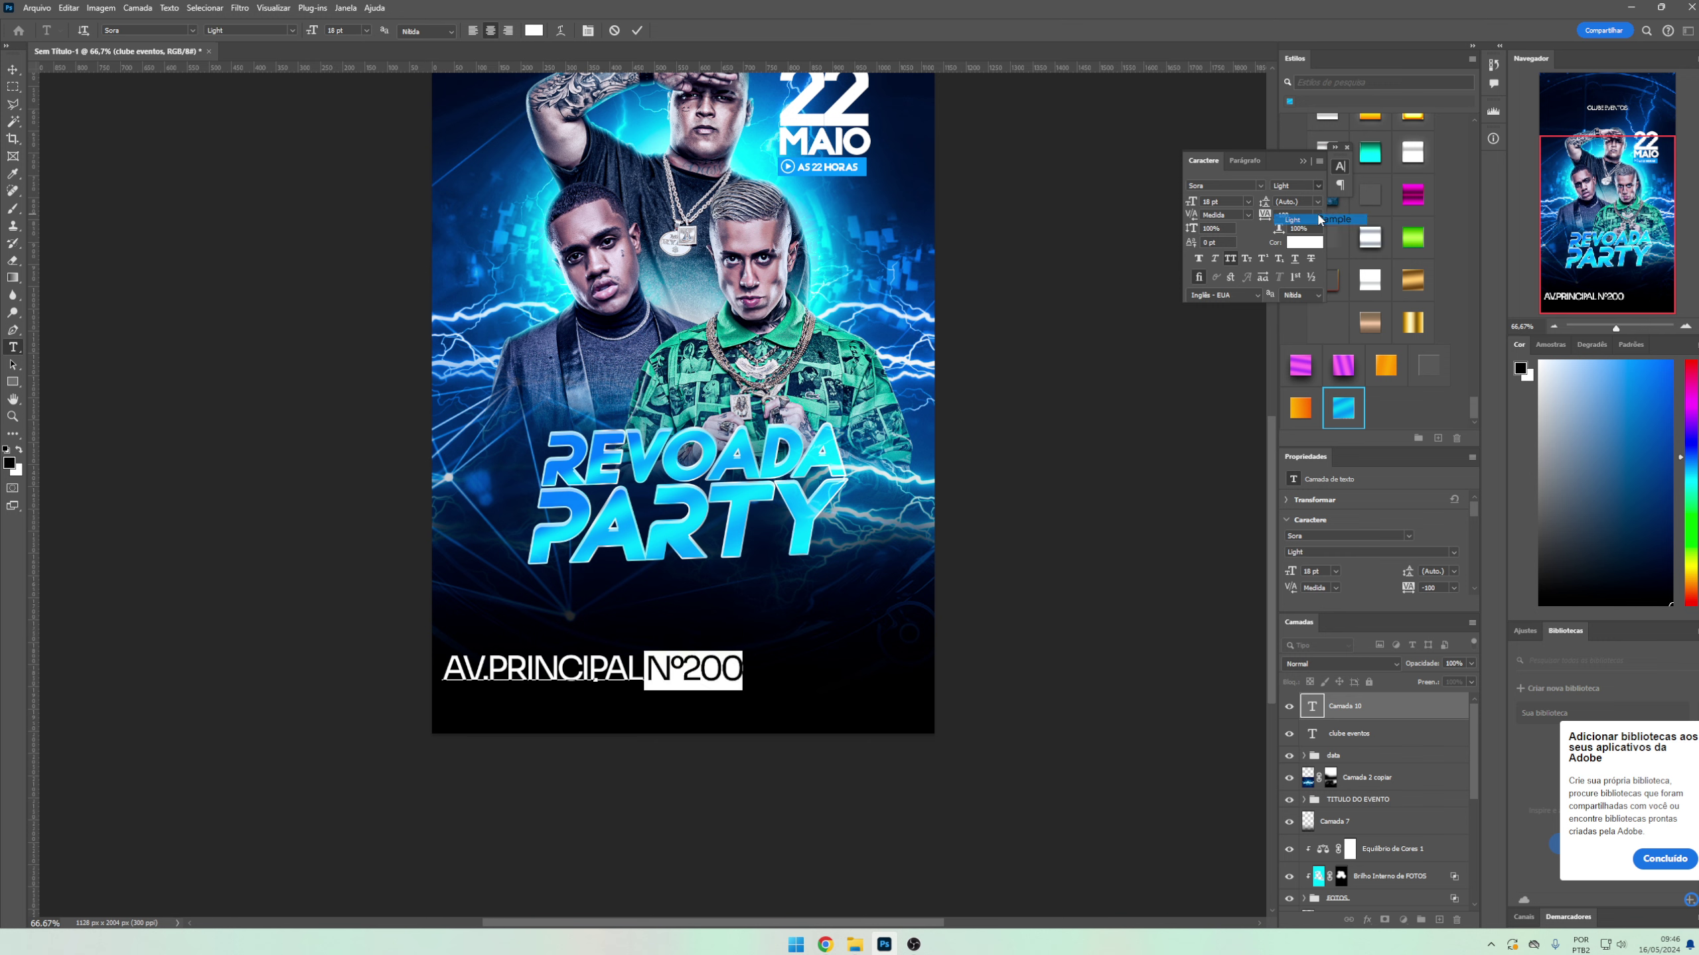
key(ctrl+Return)
- Scale the address line down and recentre it near the bottom
key(v)
click(698, 683)
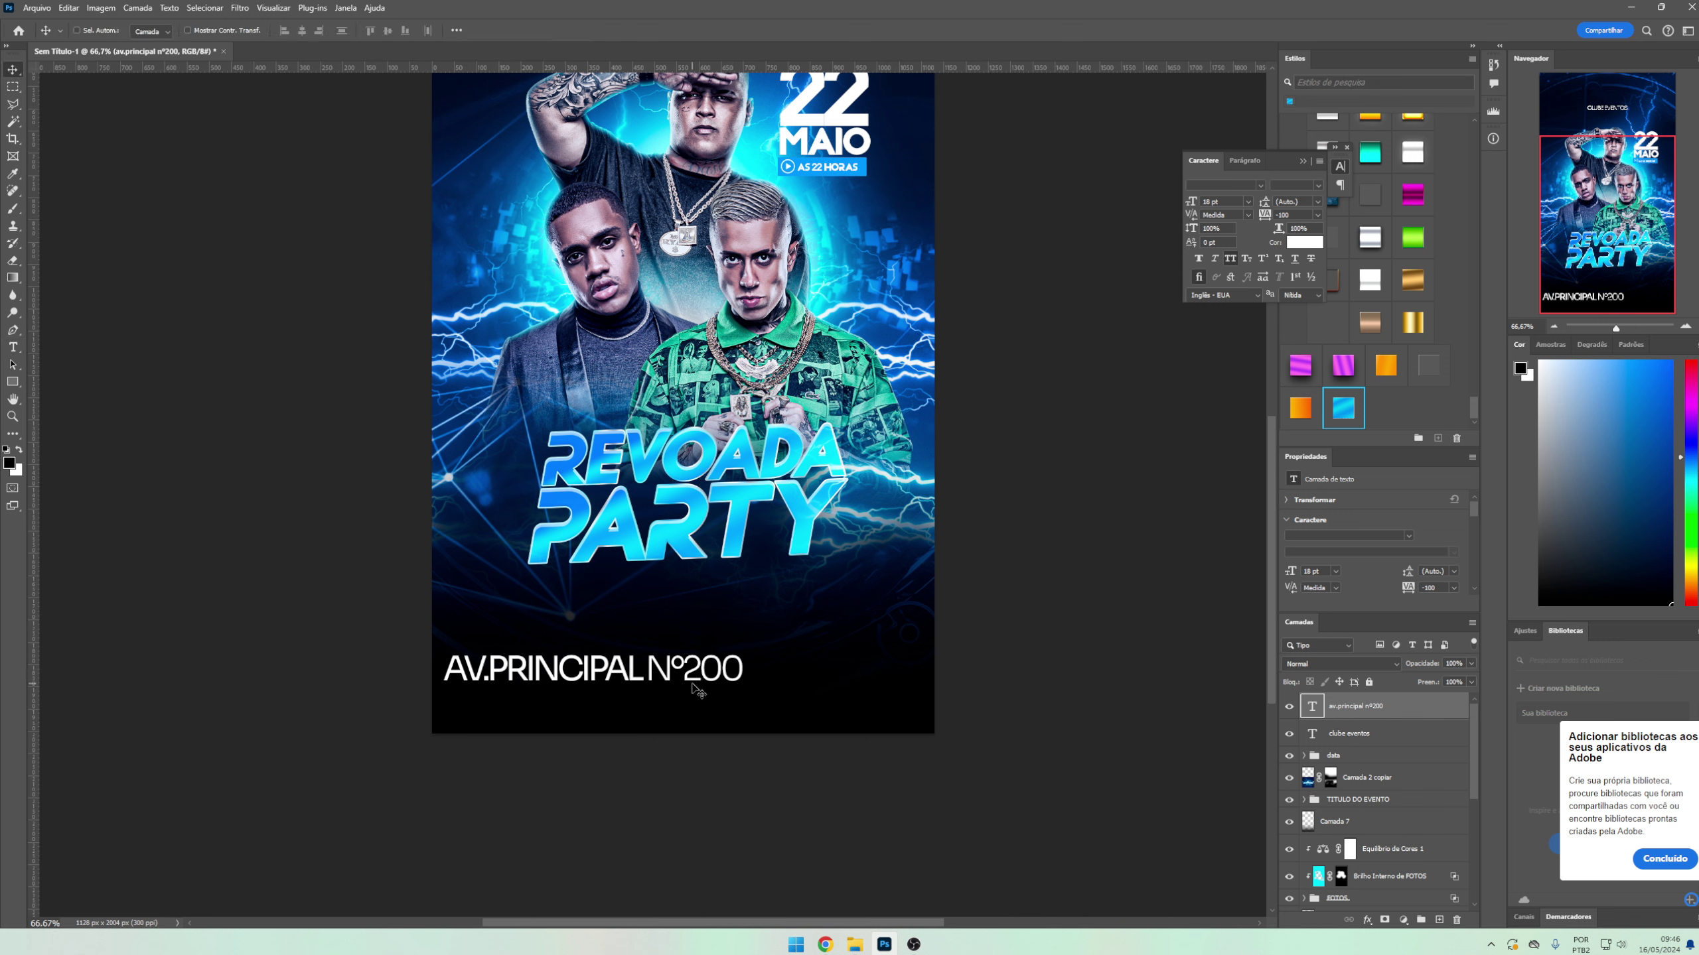
mouse_move(698, 682)
mouse_down()
mouse_move(850, 693)
mouse_move(693, 684)
mouse_up()
key(ctrl+t)
key(Return)
- Draw a wide rectangle bar across the poster bottom beneath the address text
click(13, 382)
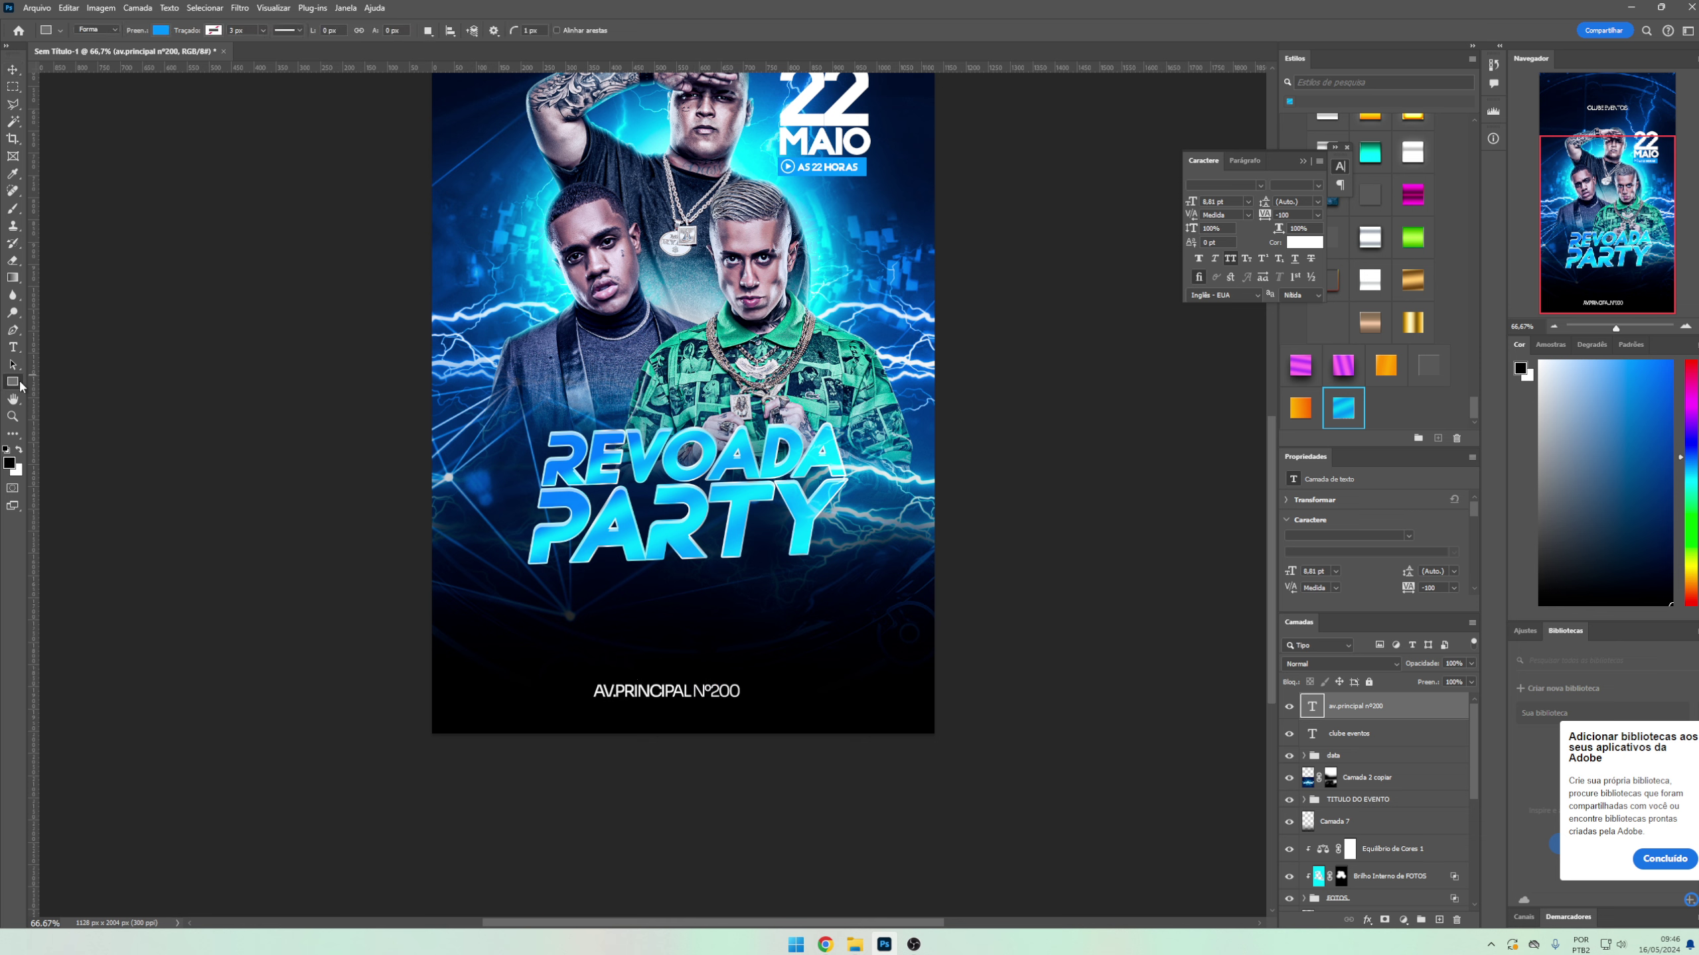
right_click(13, 383)
click(72, 383)
drag(409, 674, 976, 704)
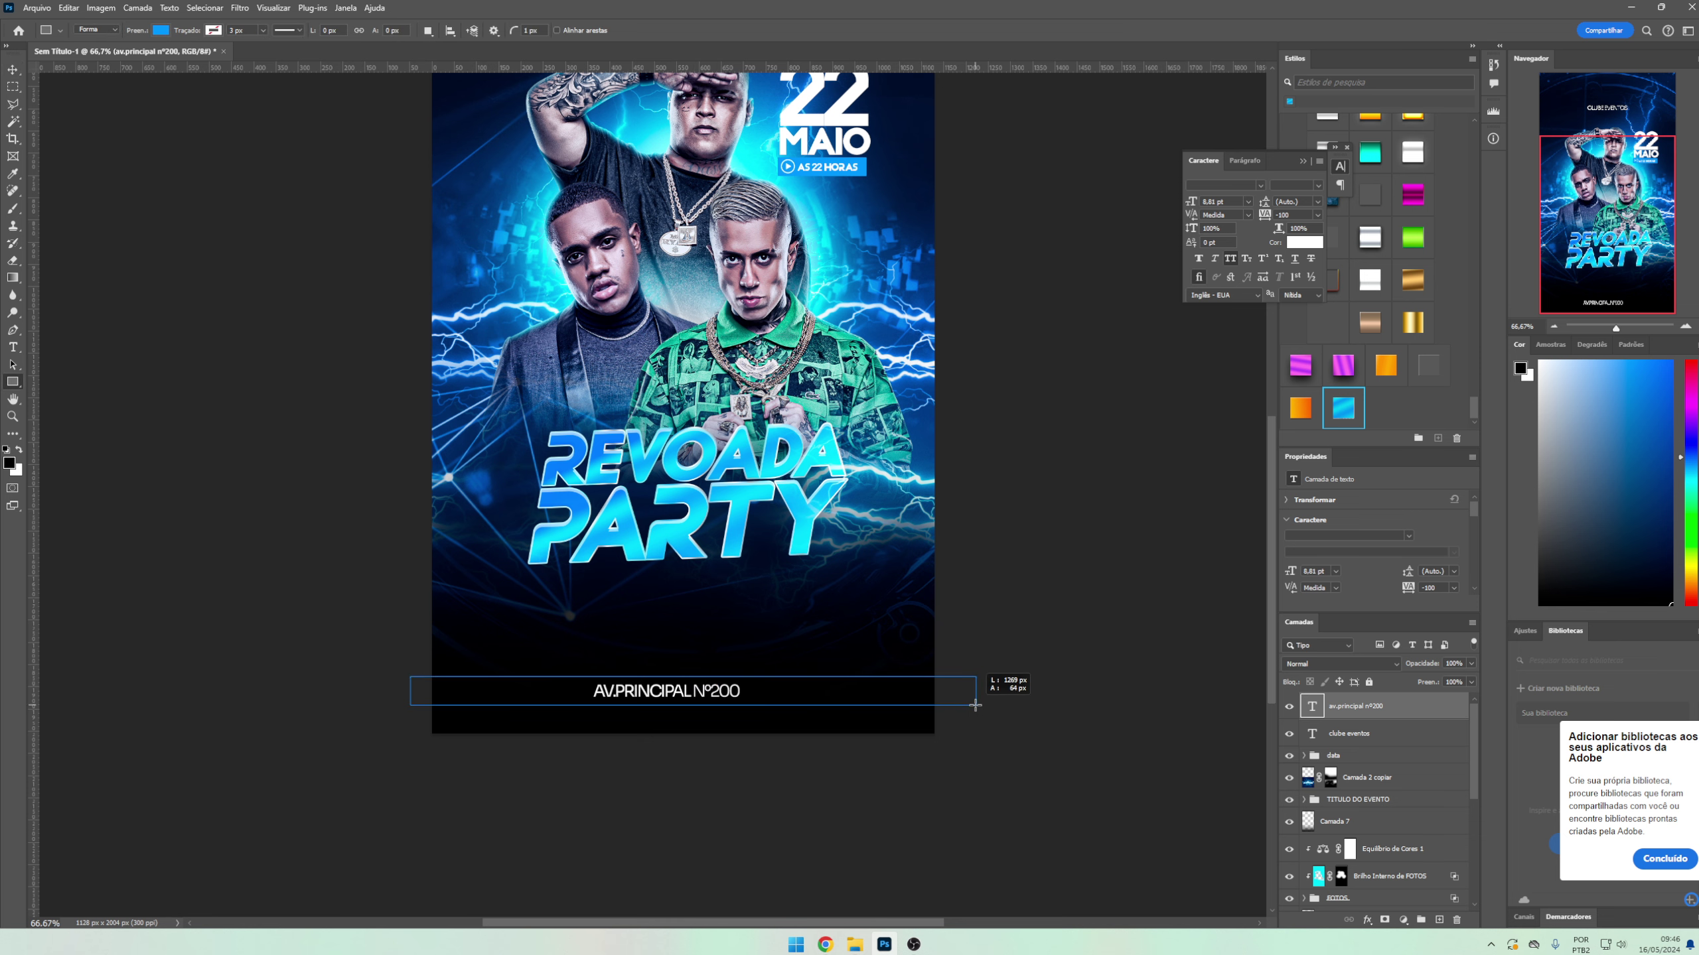
key(v)
drag(1344, 706, 1357, 736)
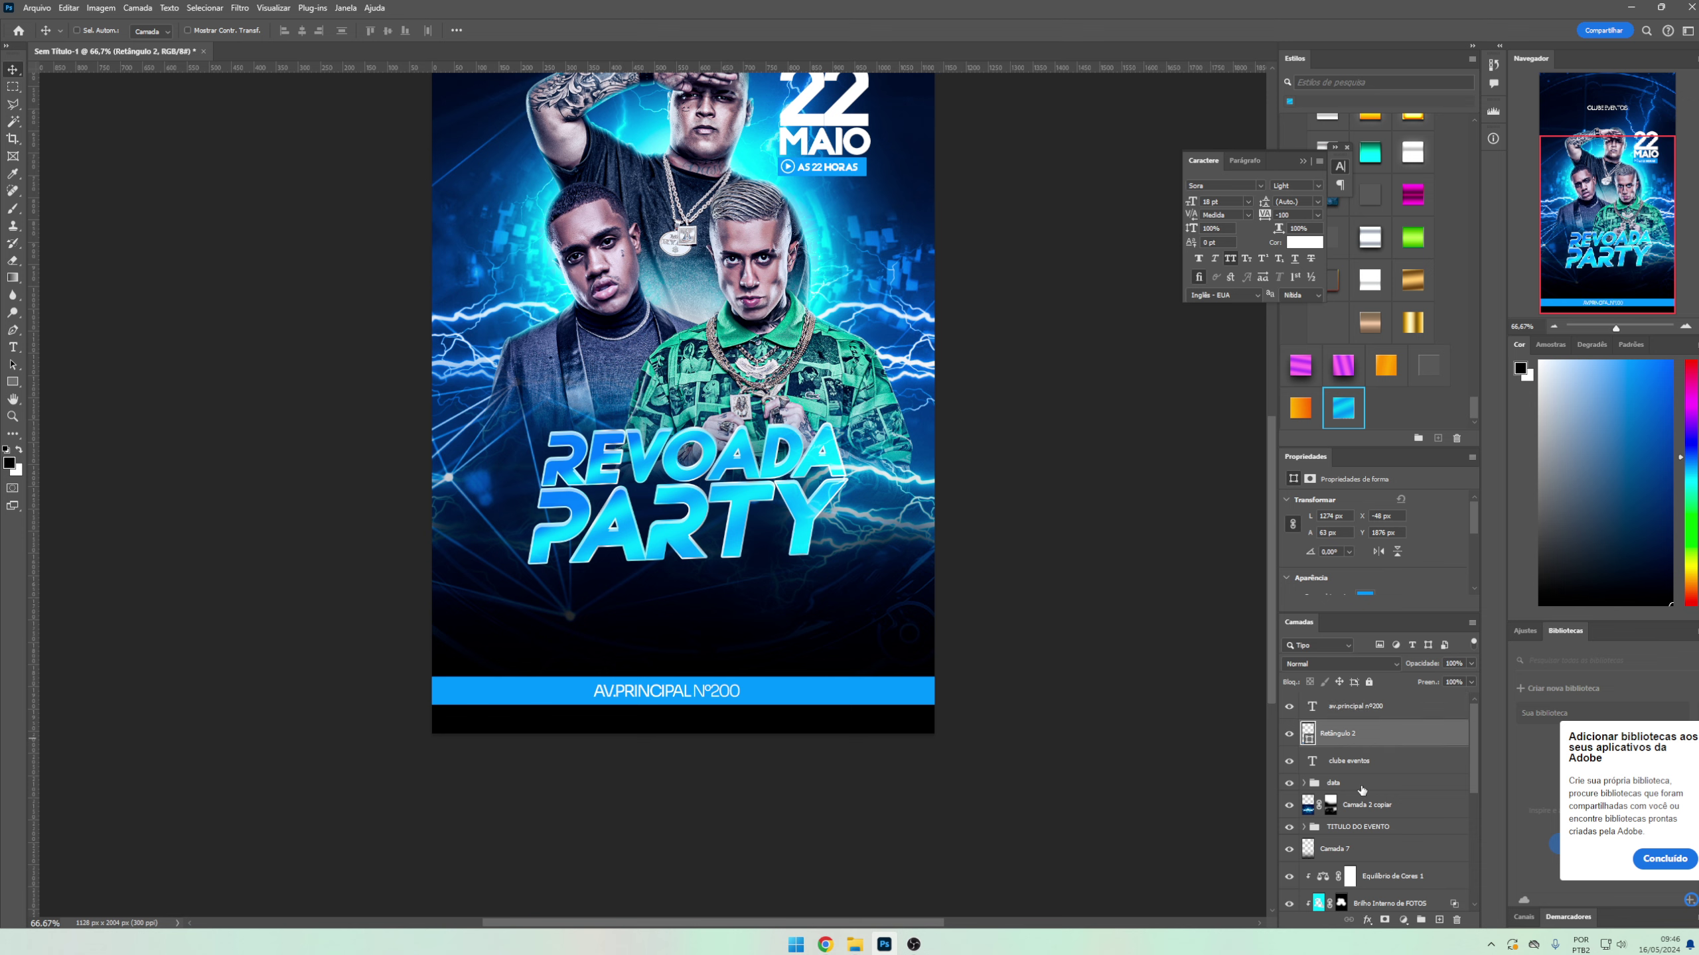
- Give the bar a cyan-to-blue Gradient Overlay angled at -165°
click(1367, 921)
click(1398, 869)
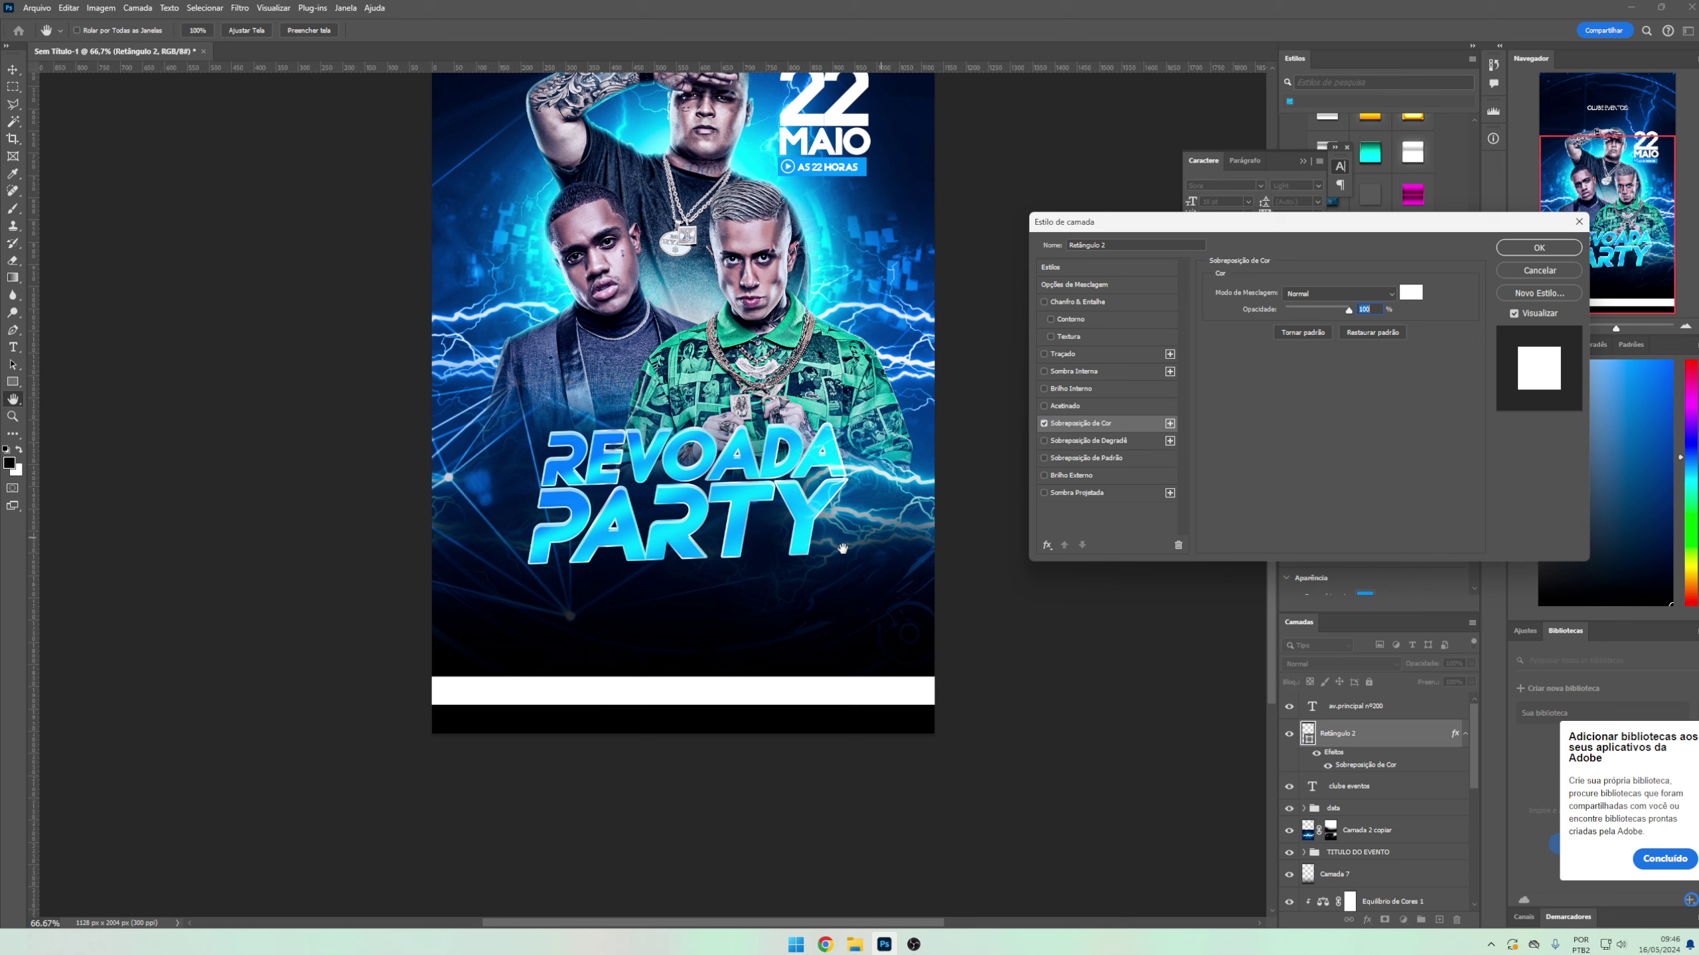
click(1408, 293)
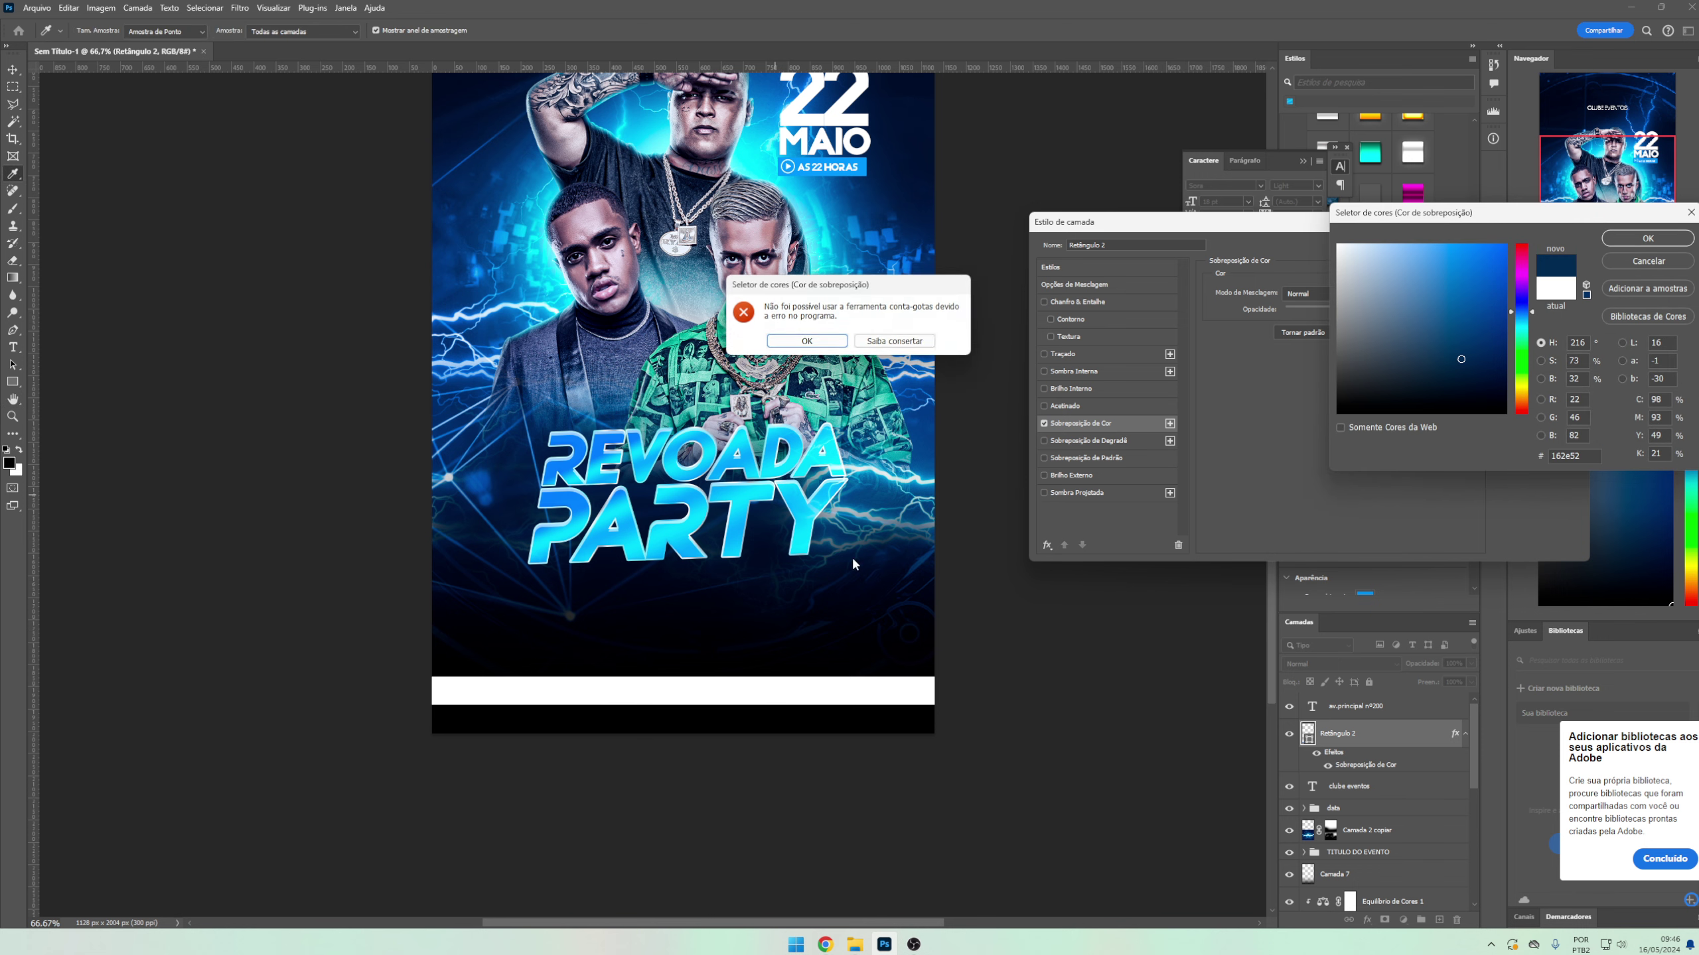
click(891, 341)
drag(1451, 349, 1450, 371)
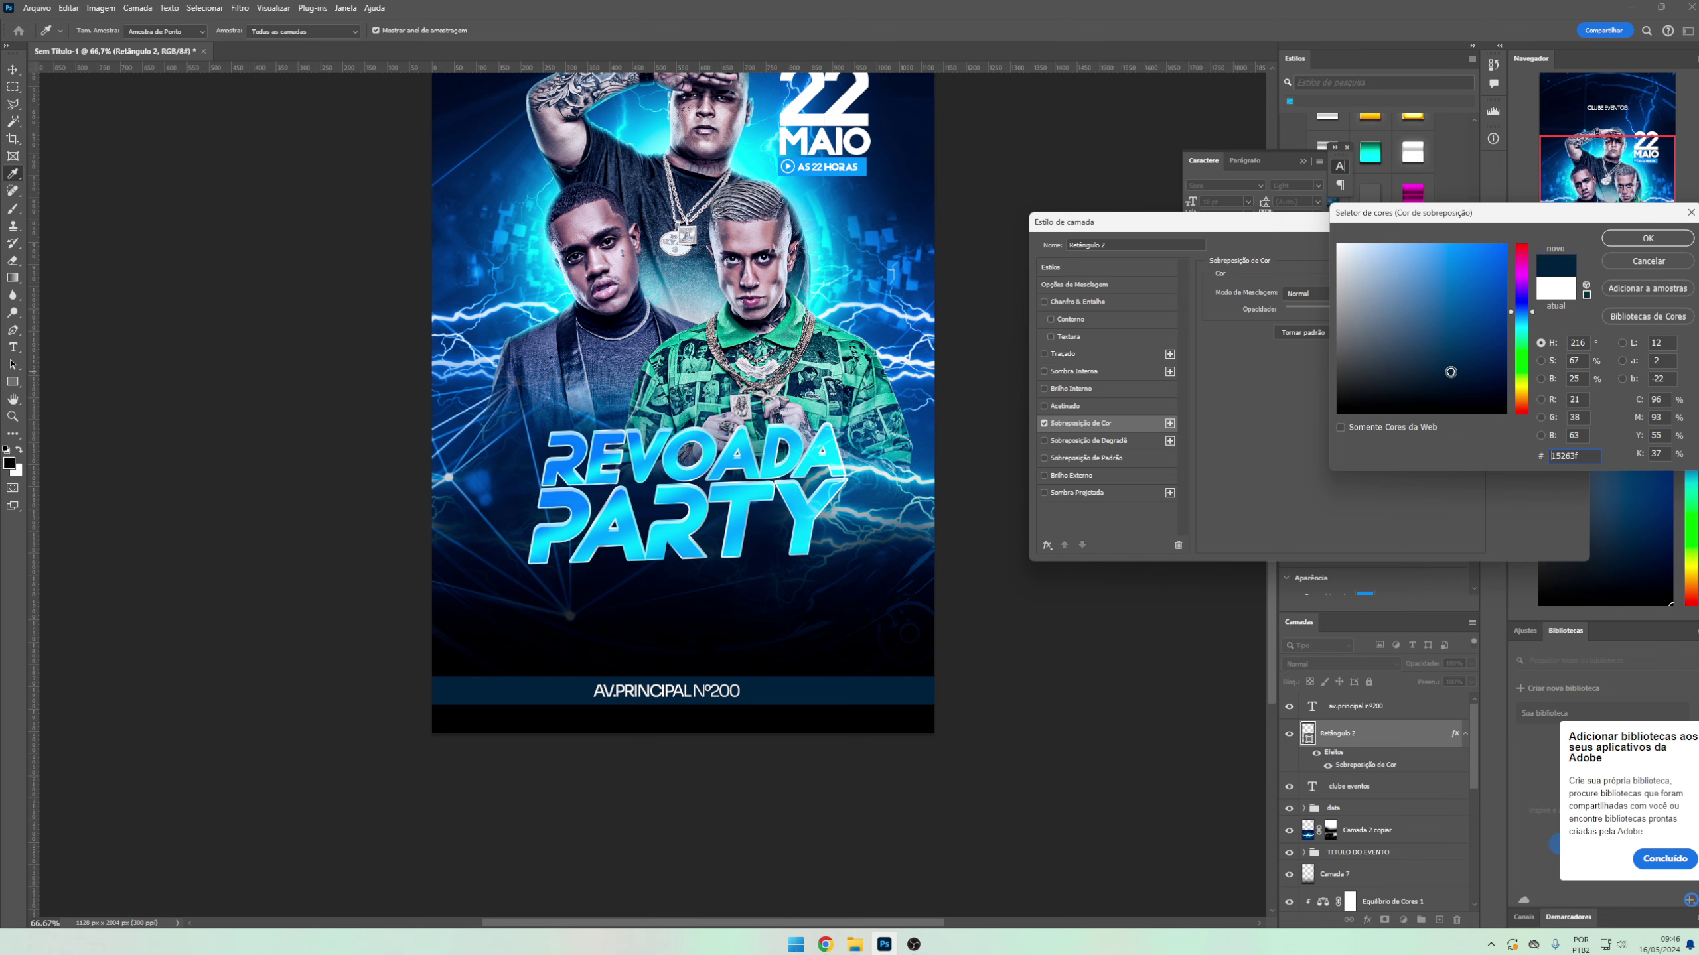
text(5a95ee)
click(891, 341)
key(Return)
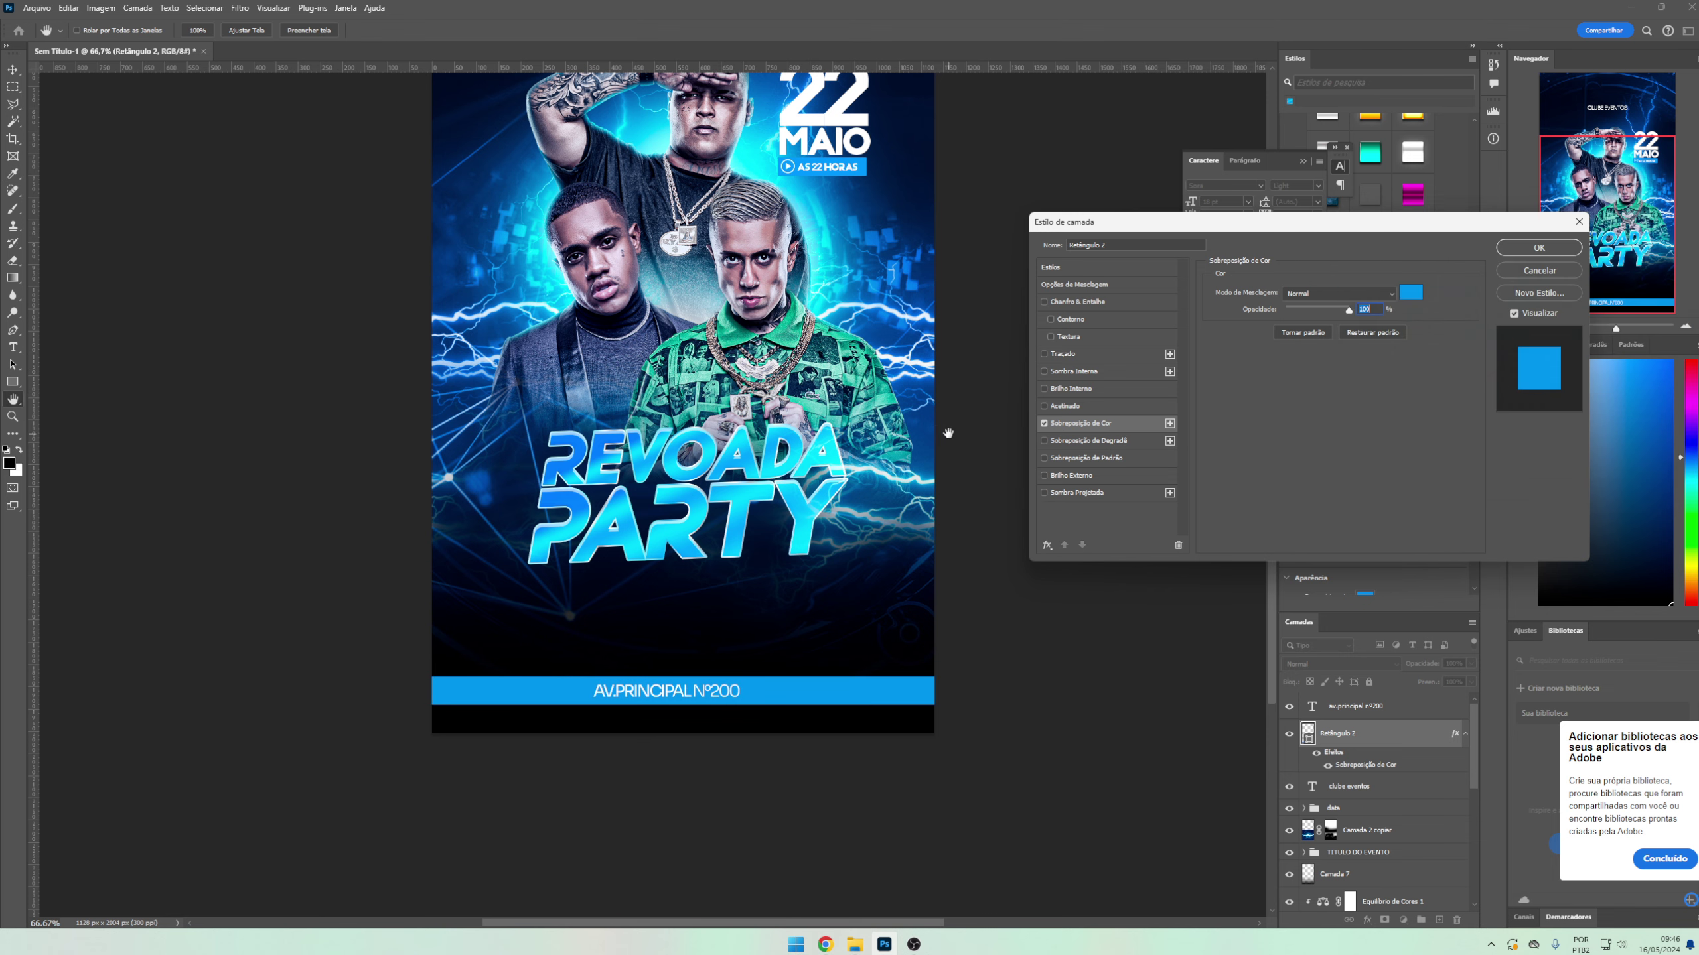
click(1043, 441)
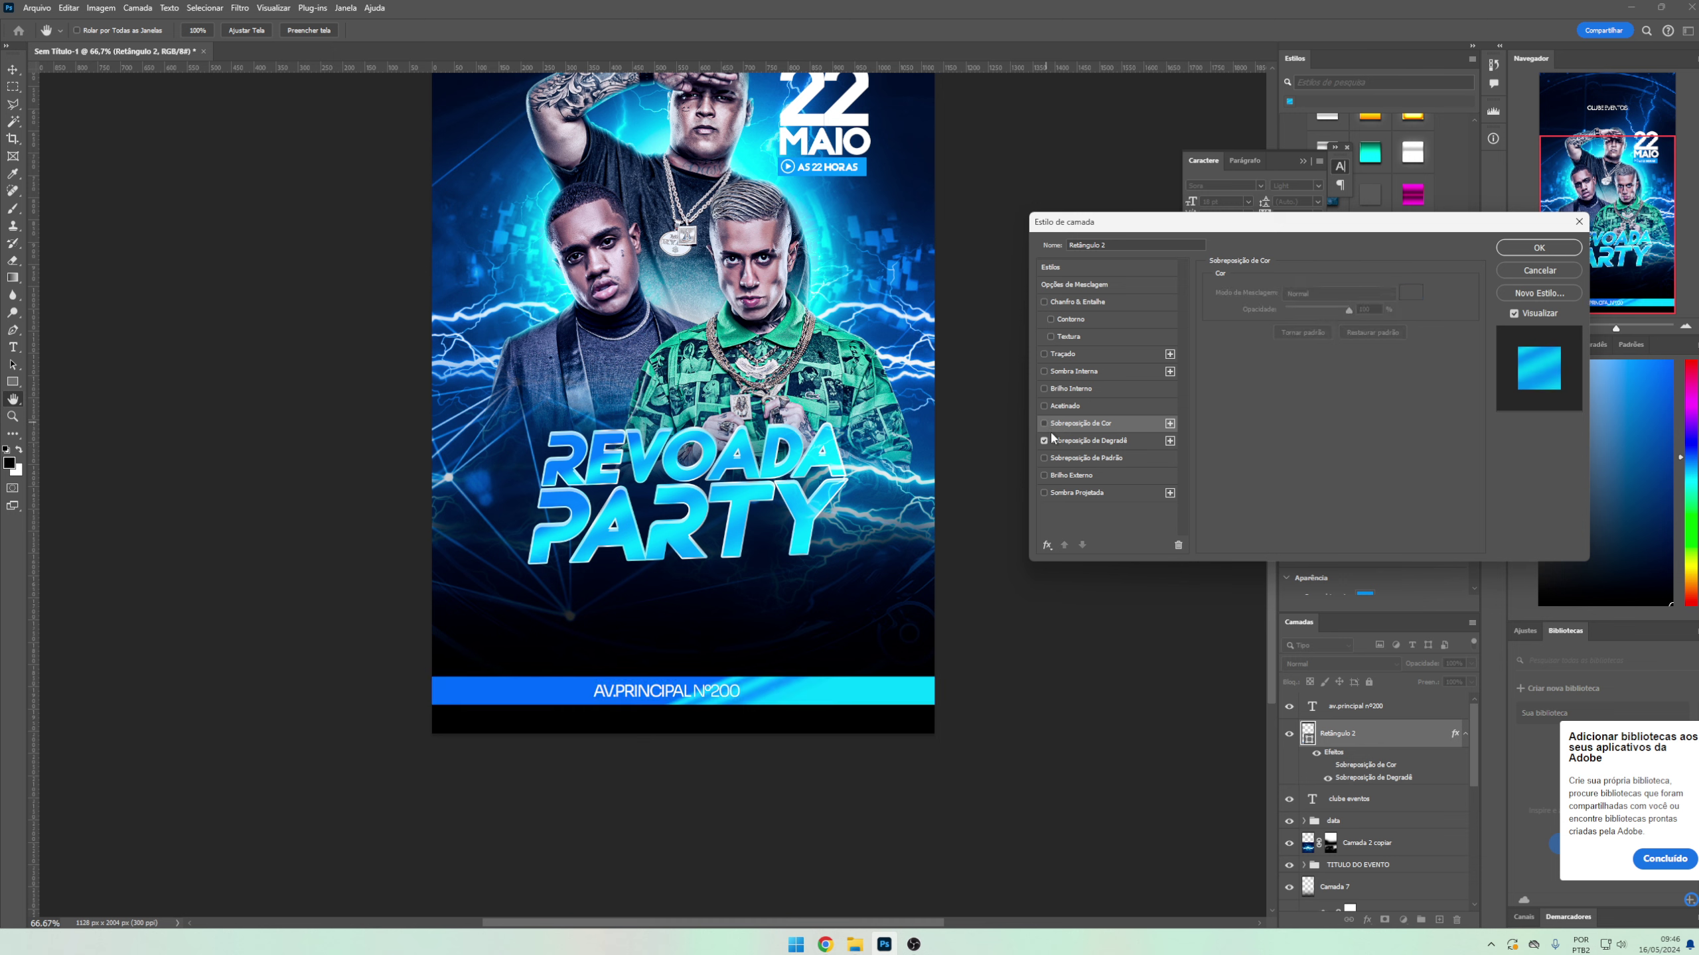
click(1111, 442)
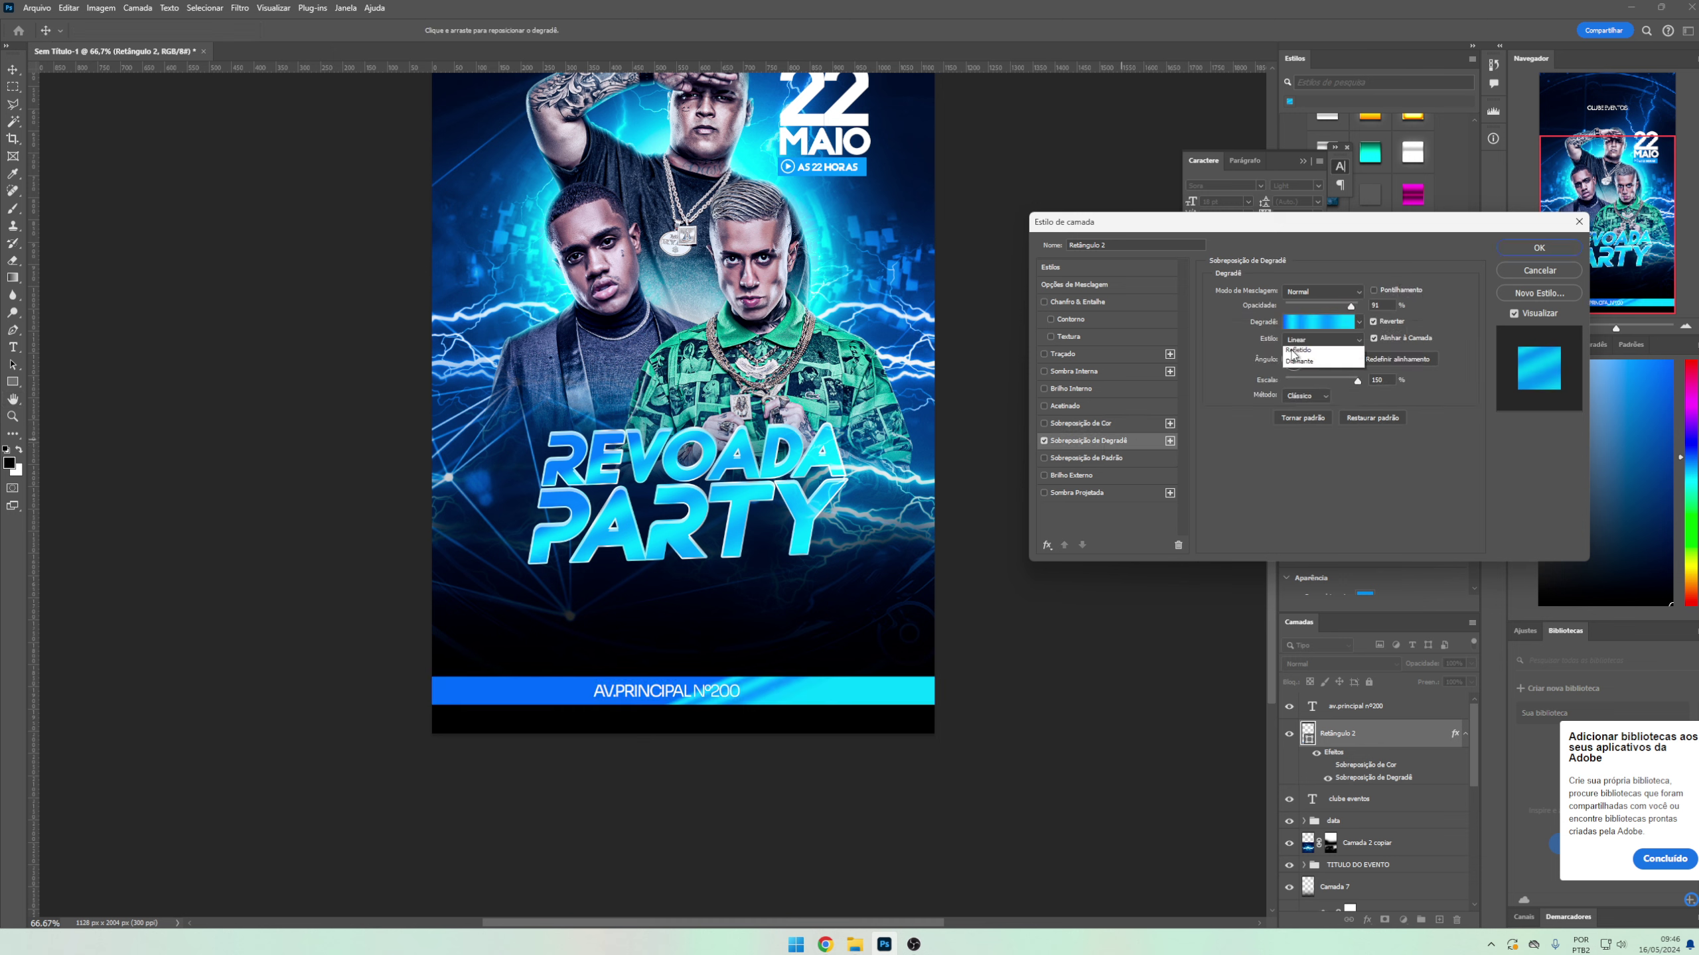
drag(1281, 368, 1271, 372)
key(Return)
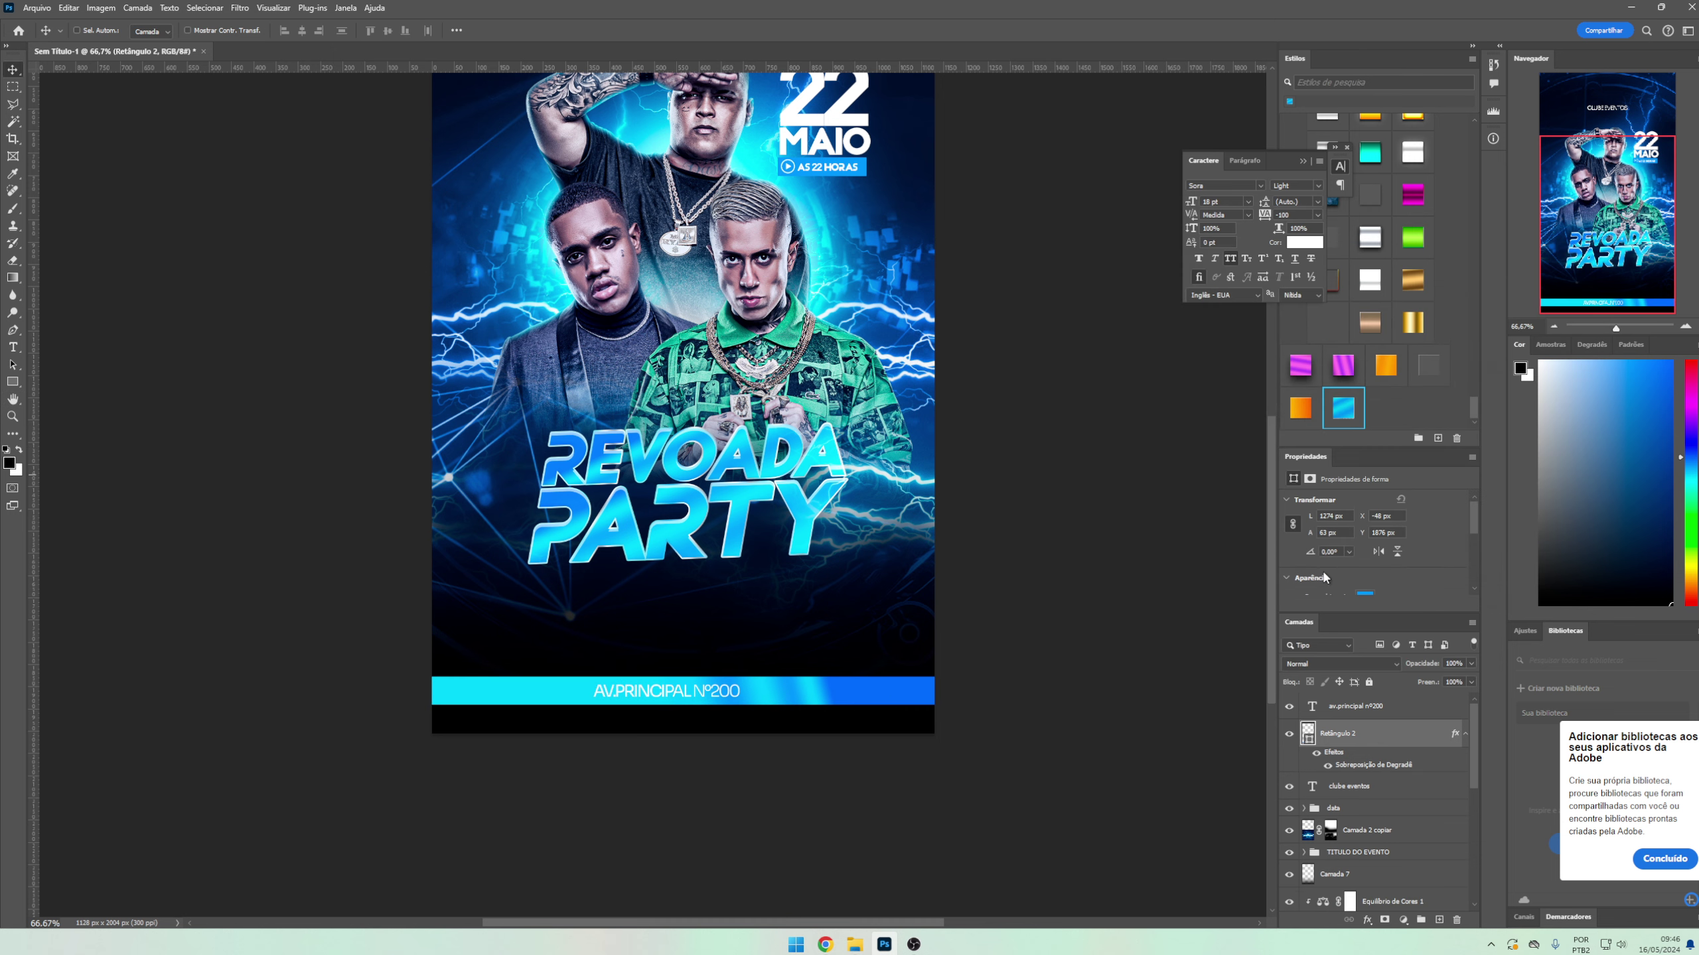
- Narrow the gradient bar from both sides with Free Transform
click(1363, 714)
scroll(802, 442, up, 3)
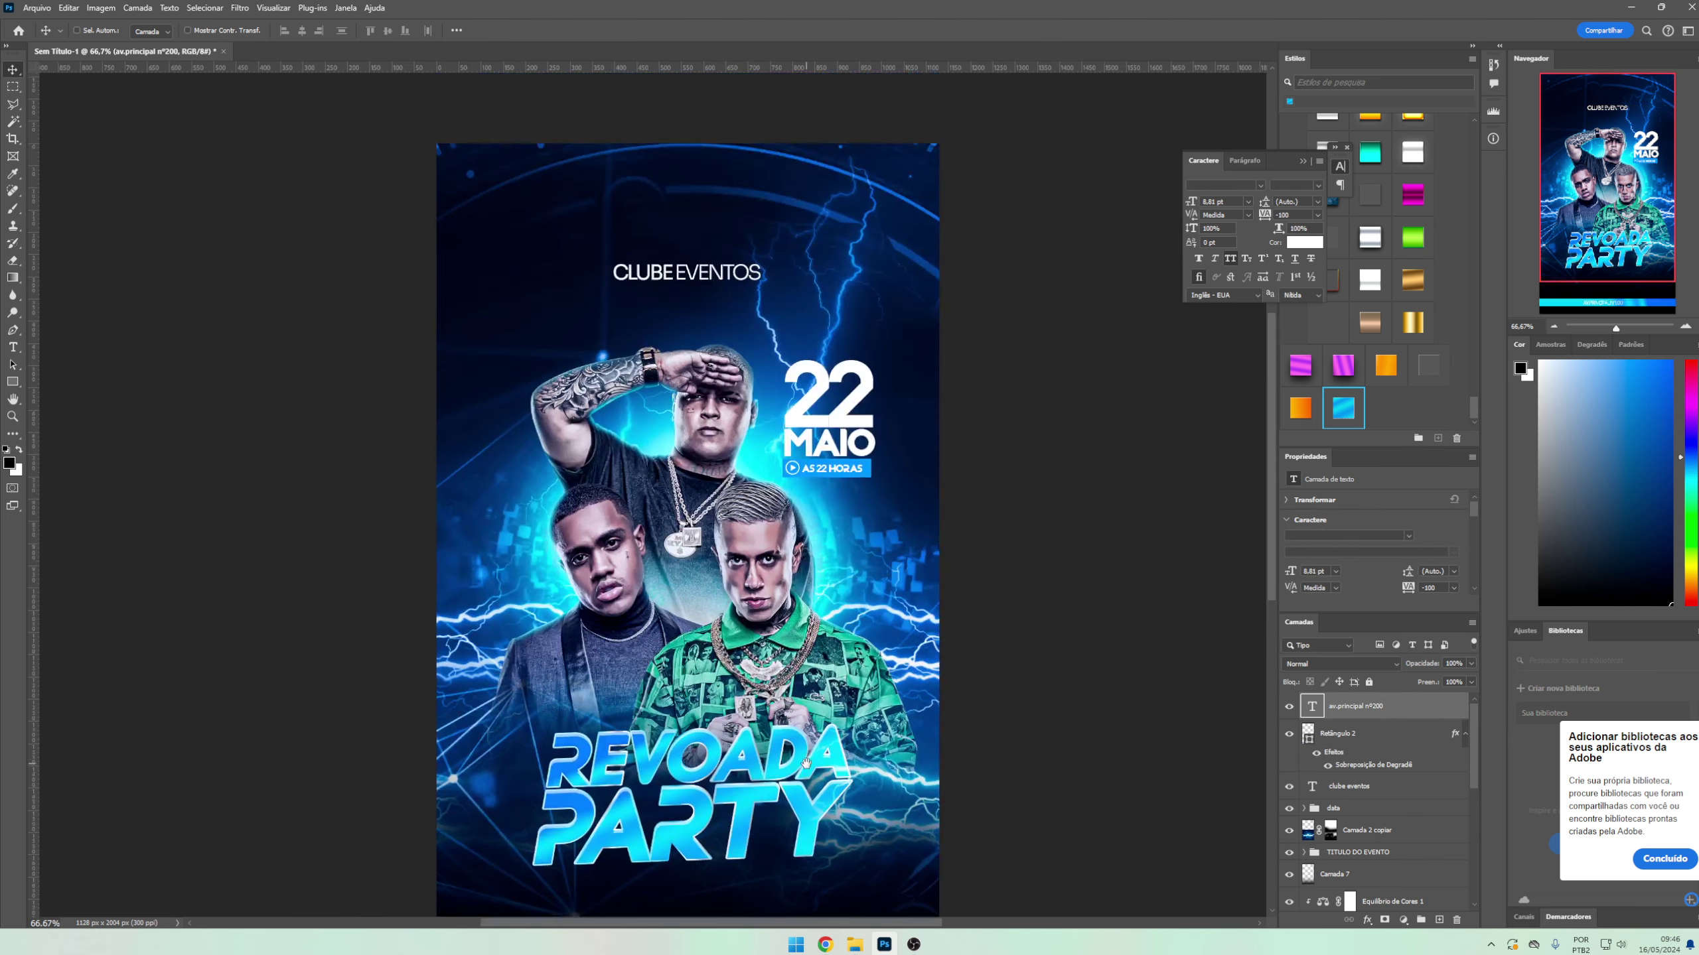
scroll(1003, 669, down, 1)
click(1370, 757)
key(ctrl+t)
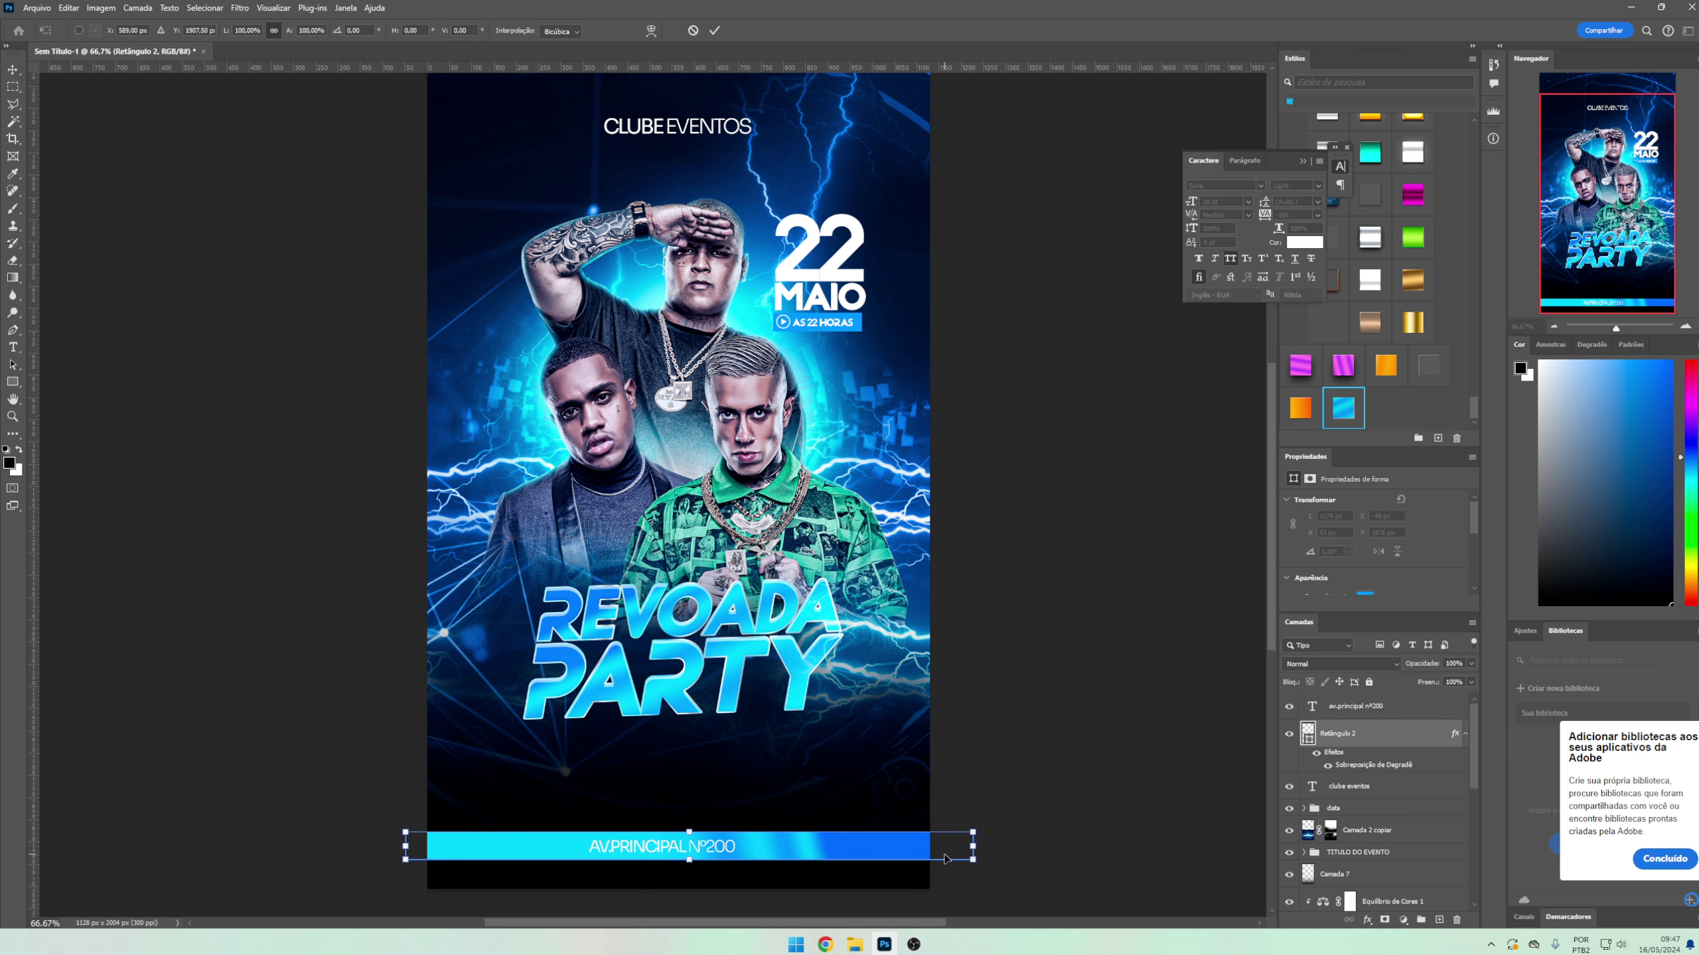
drag(961, 847, 880, 847)
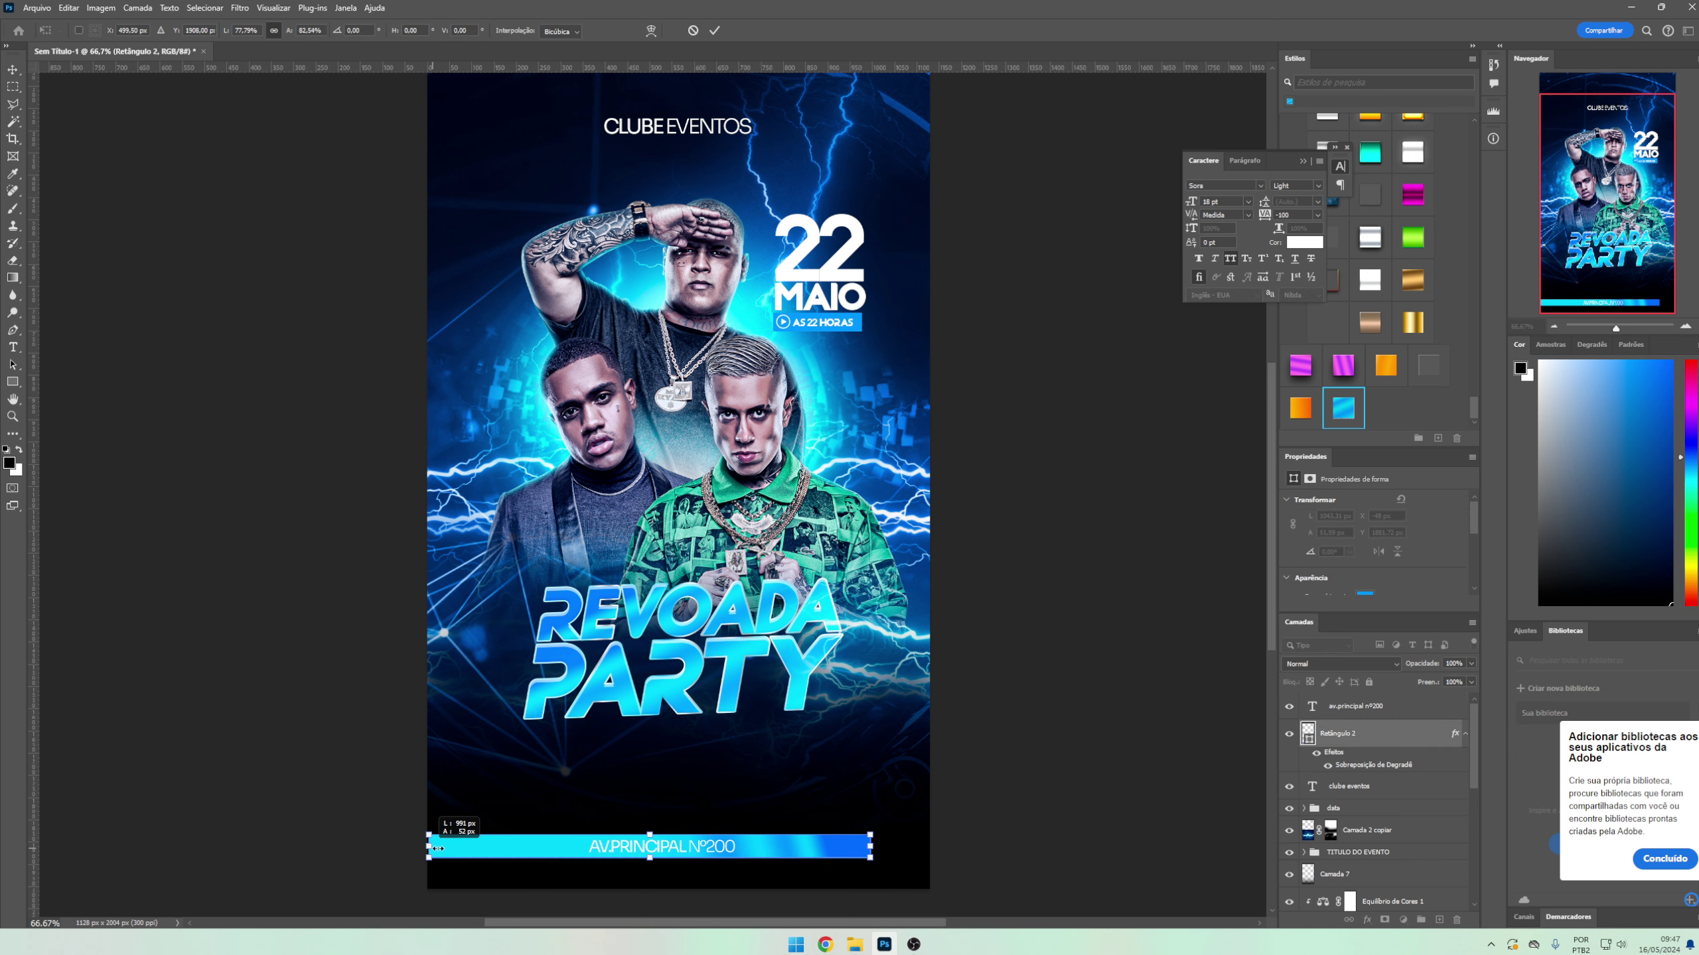
drag(406, 849, 495, 856)
key(Return)
scroll(1078, 715, down, 2)
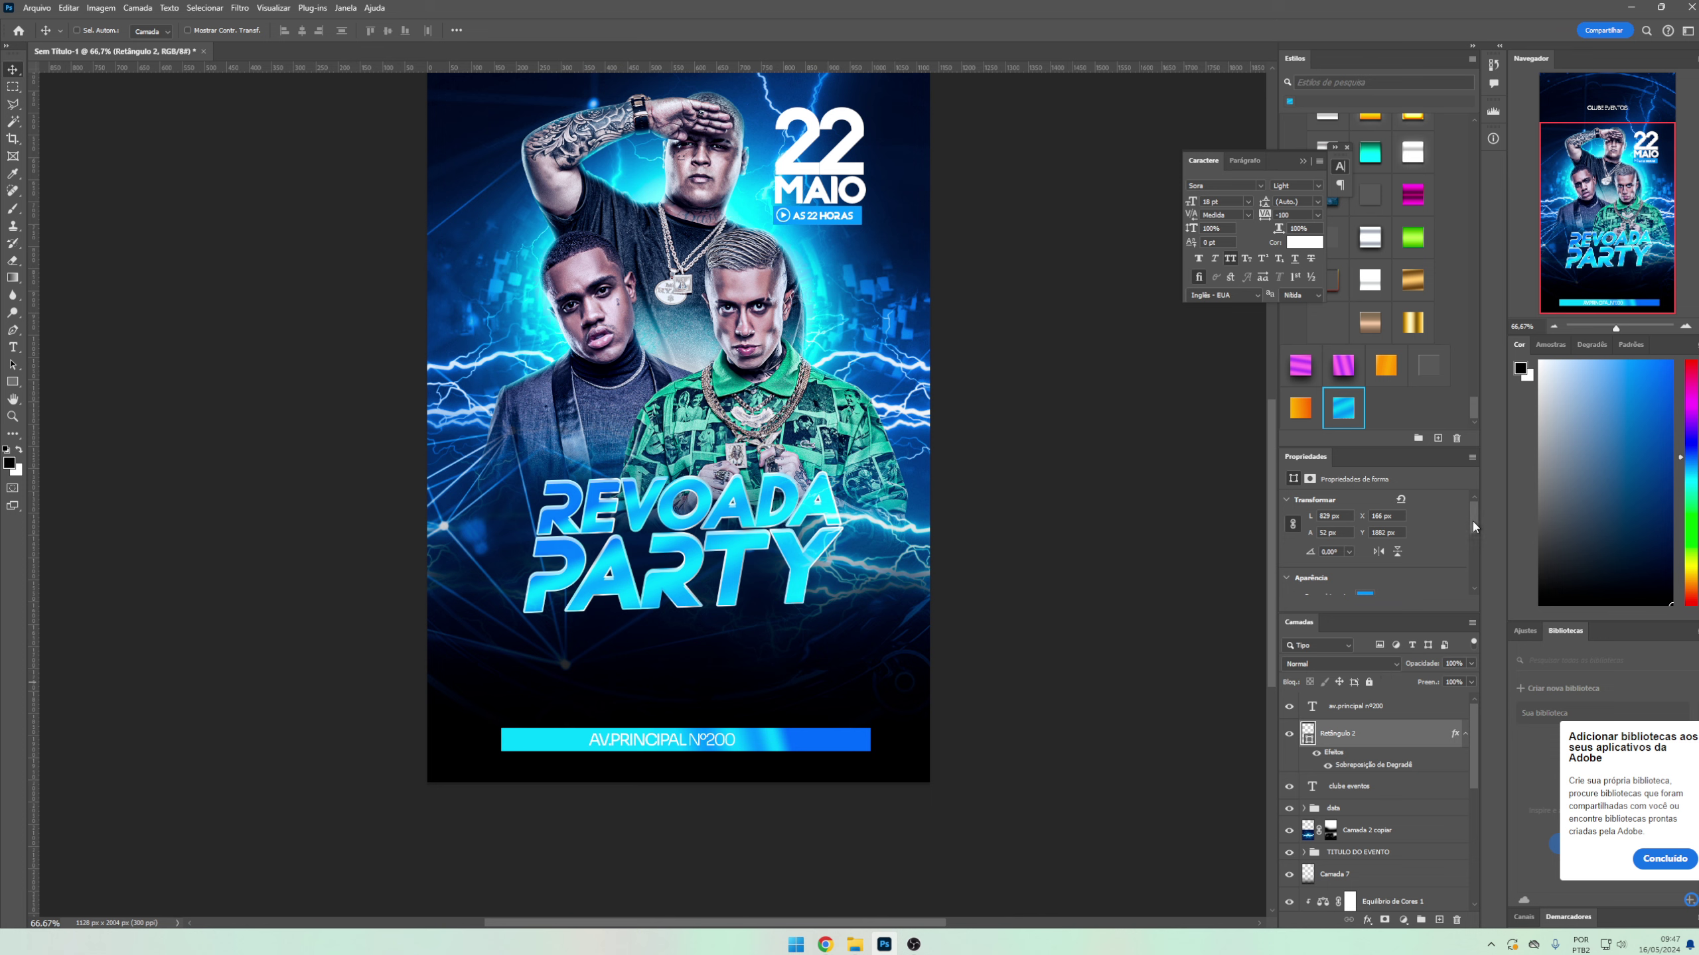
scroll(1473, 521, down, 3)
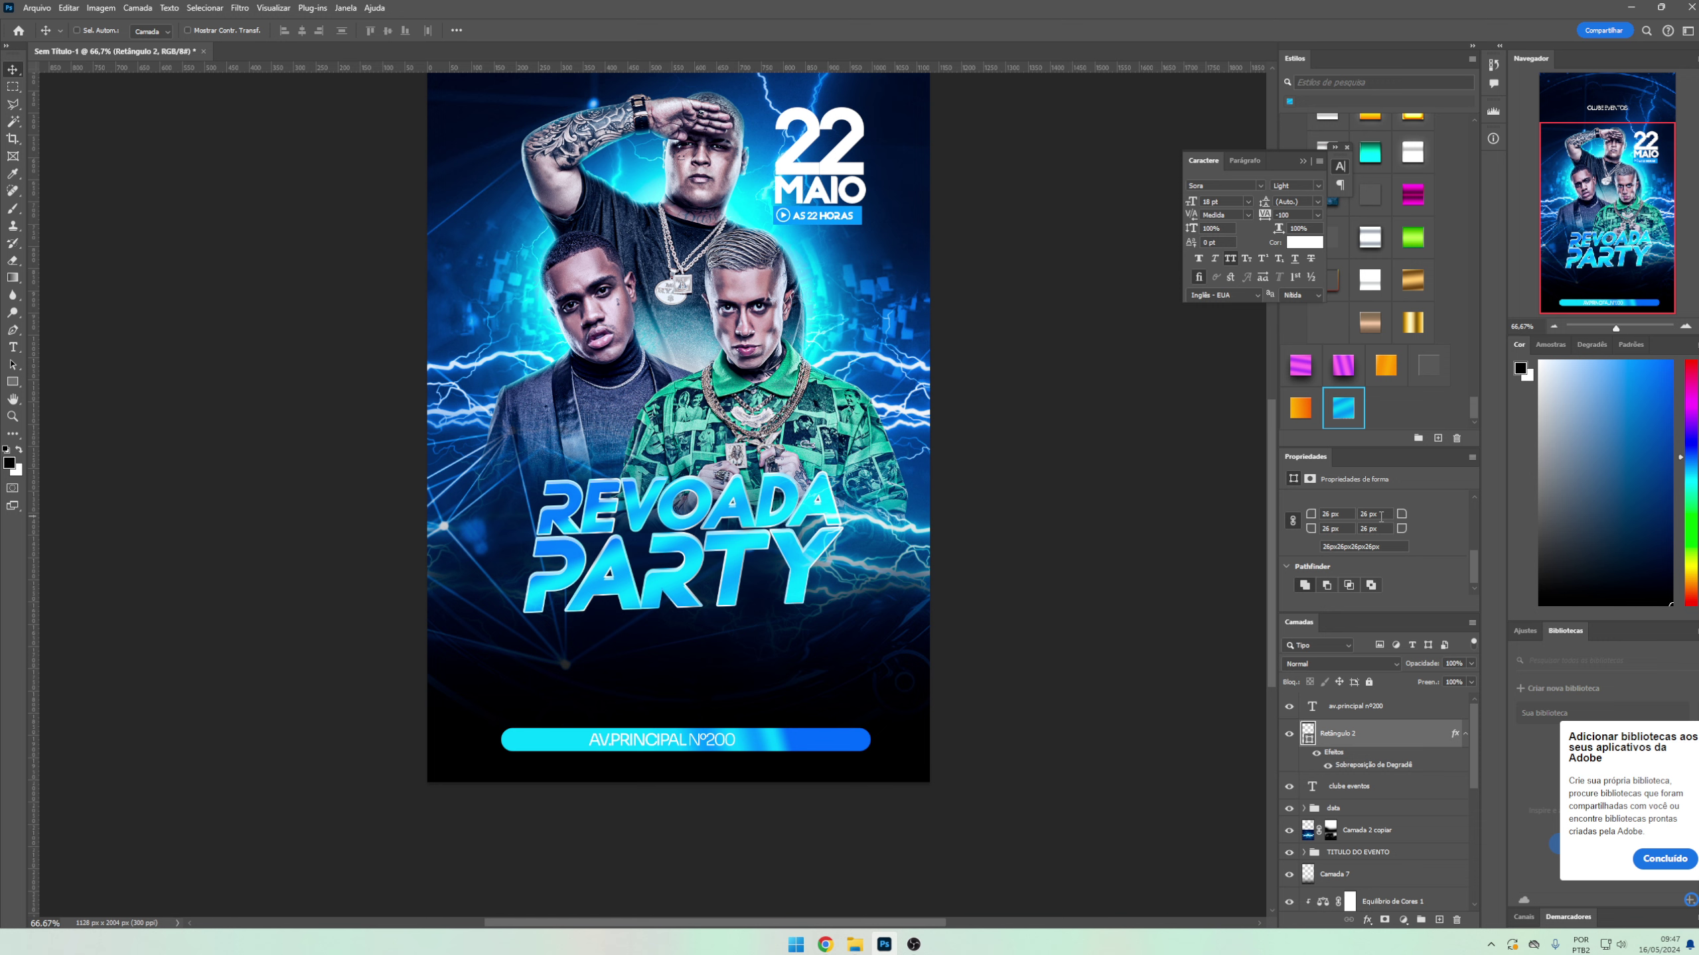
- Append ' - cidade ci' to the address and make AV.PRINCIPAL Nº200 bold
click(1360, 707)
double_click(731, 739)
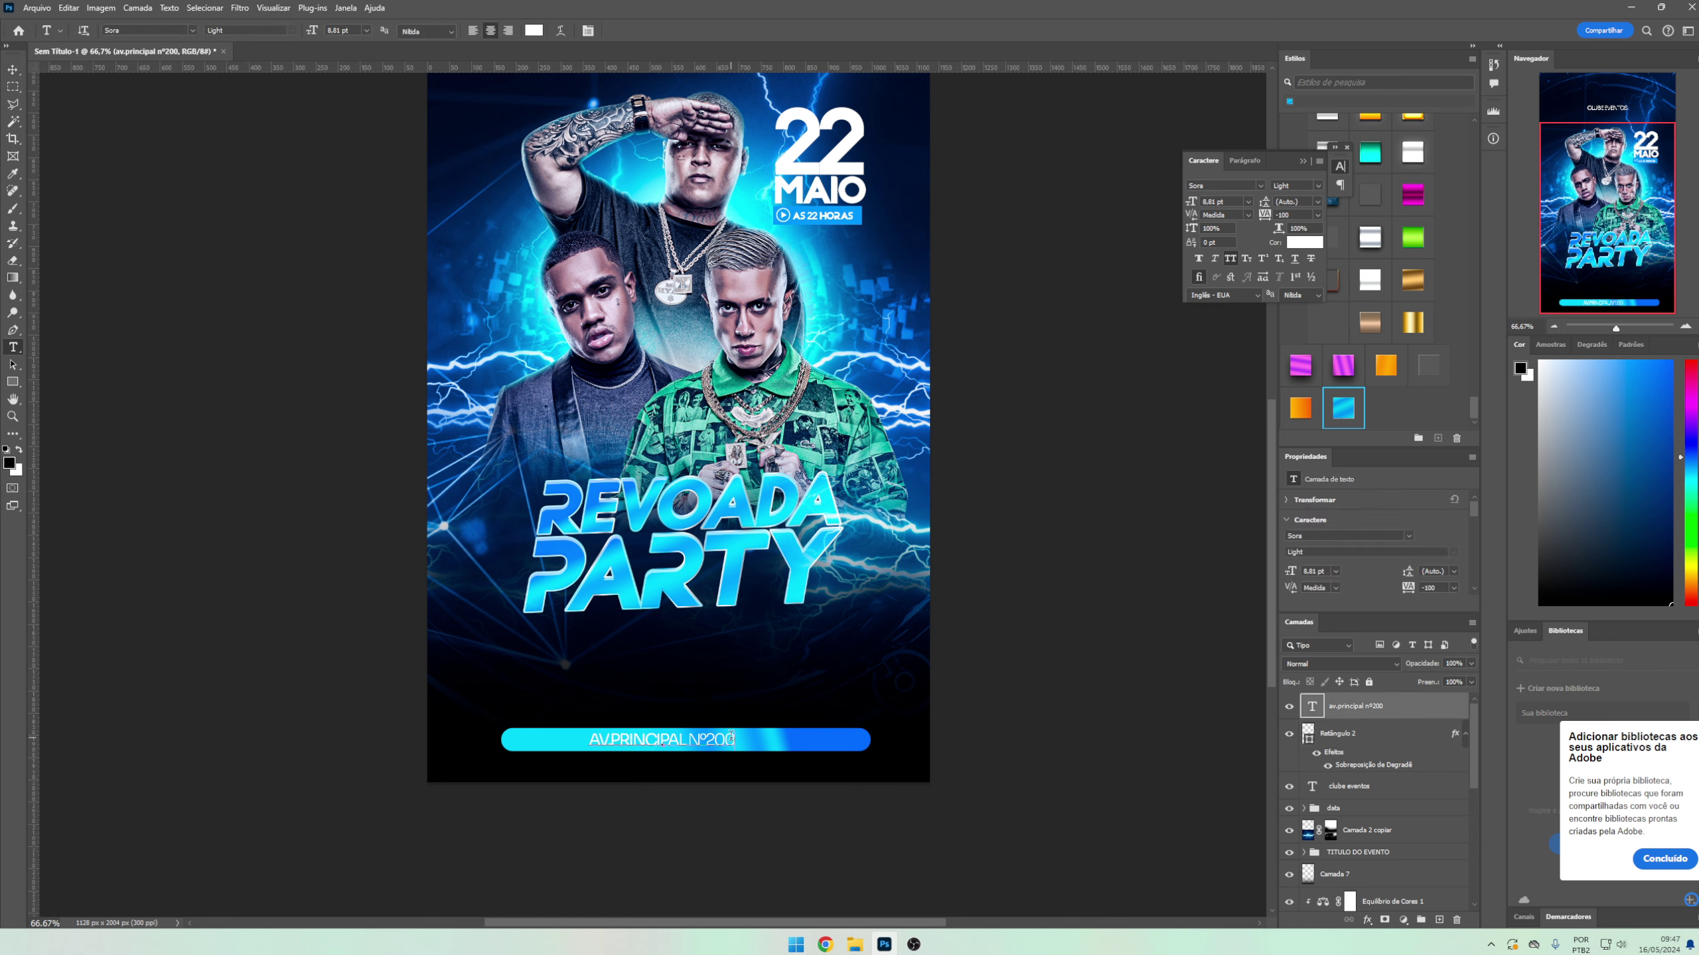
text(- cida)
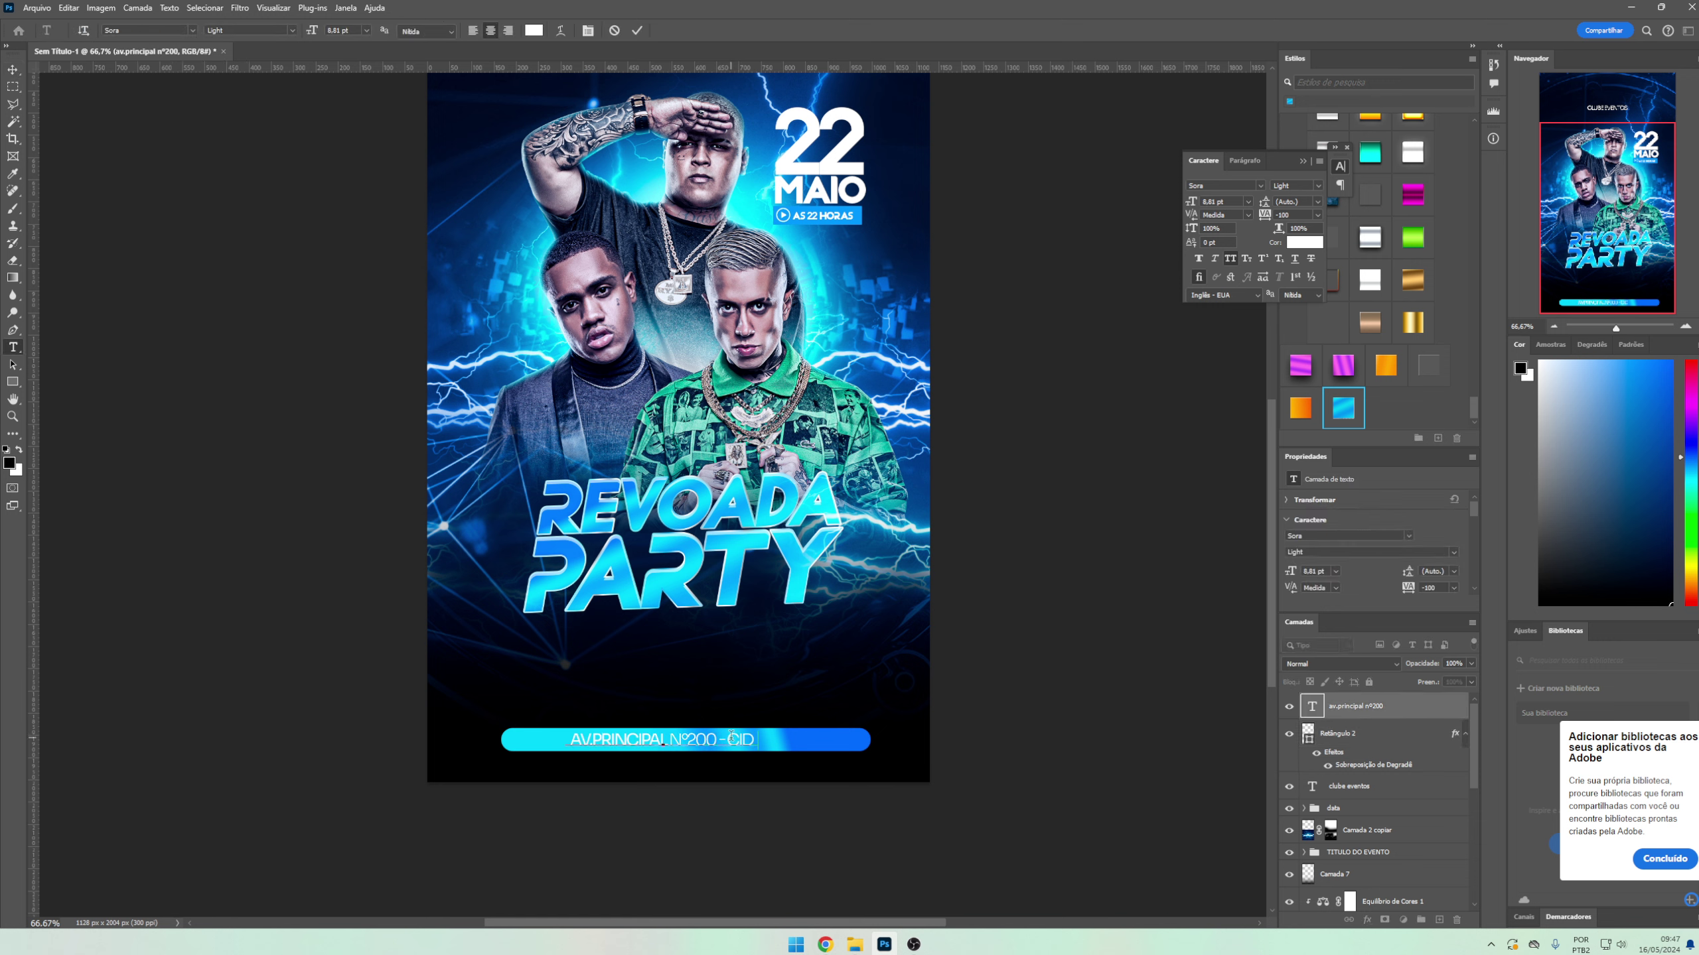
text(de ci)
drag(693, 739, 545, 739)
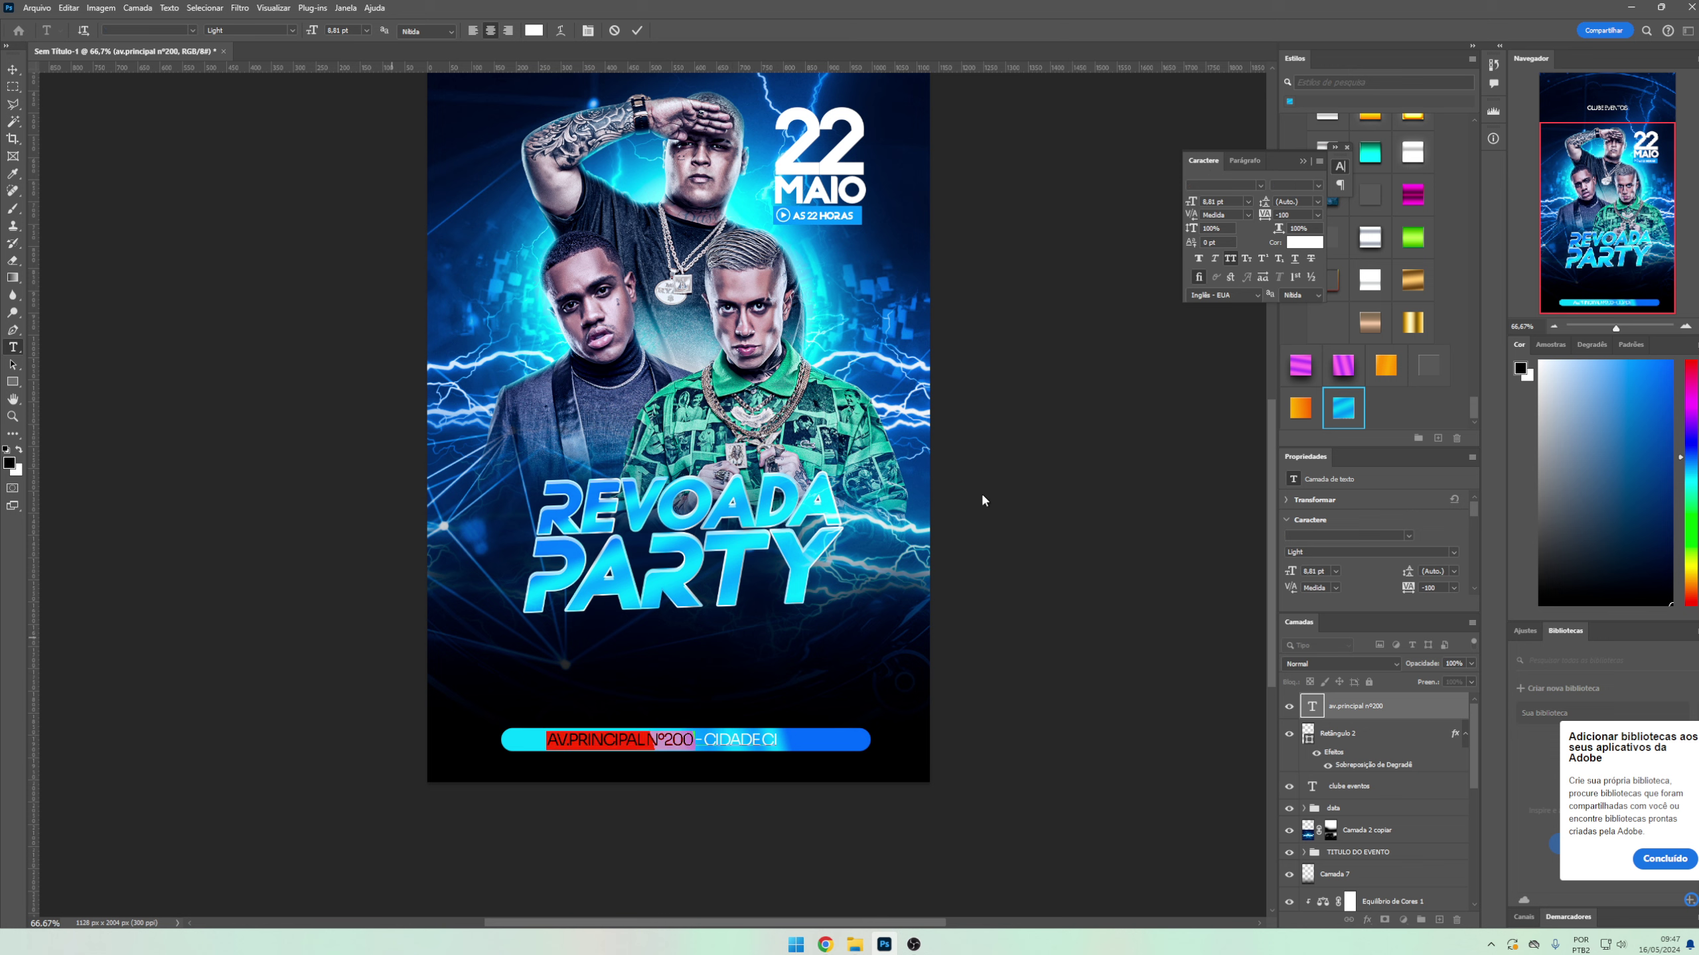
click(1316, 185)
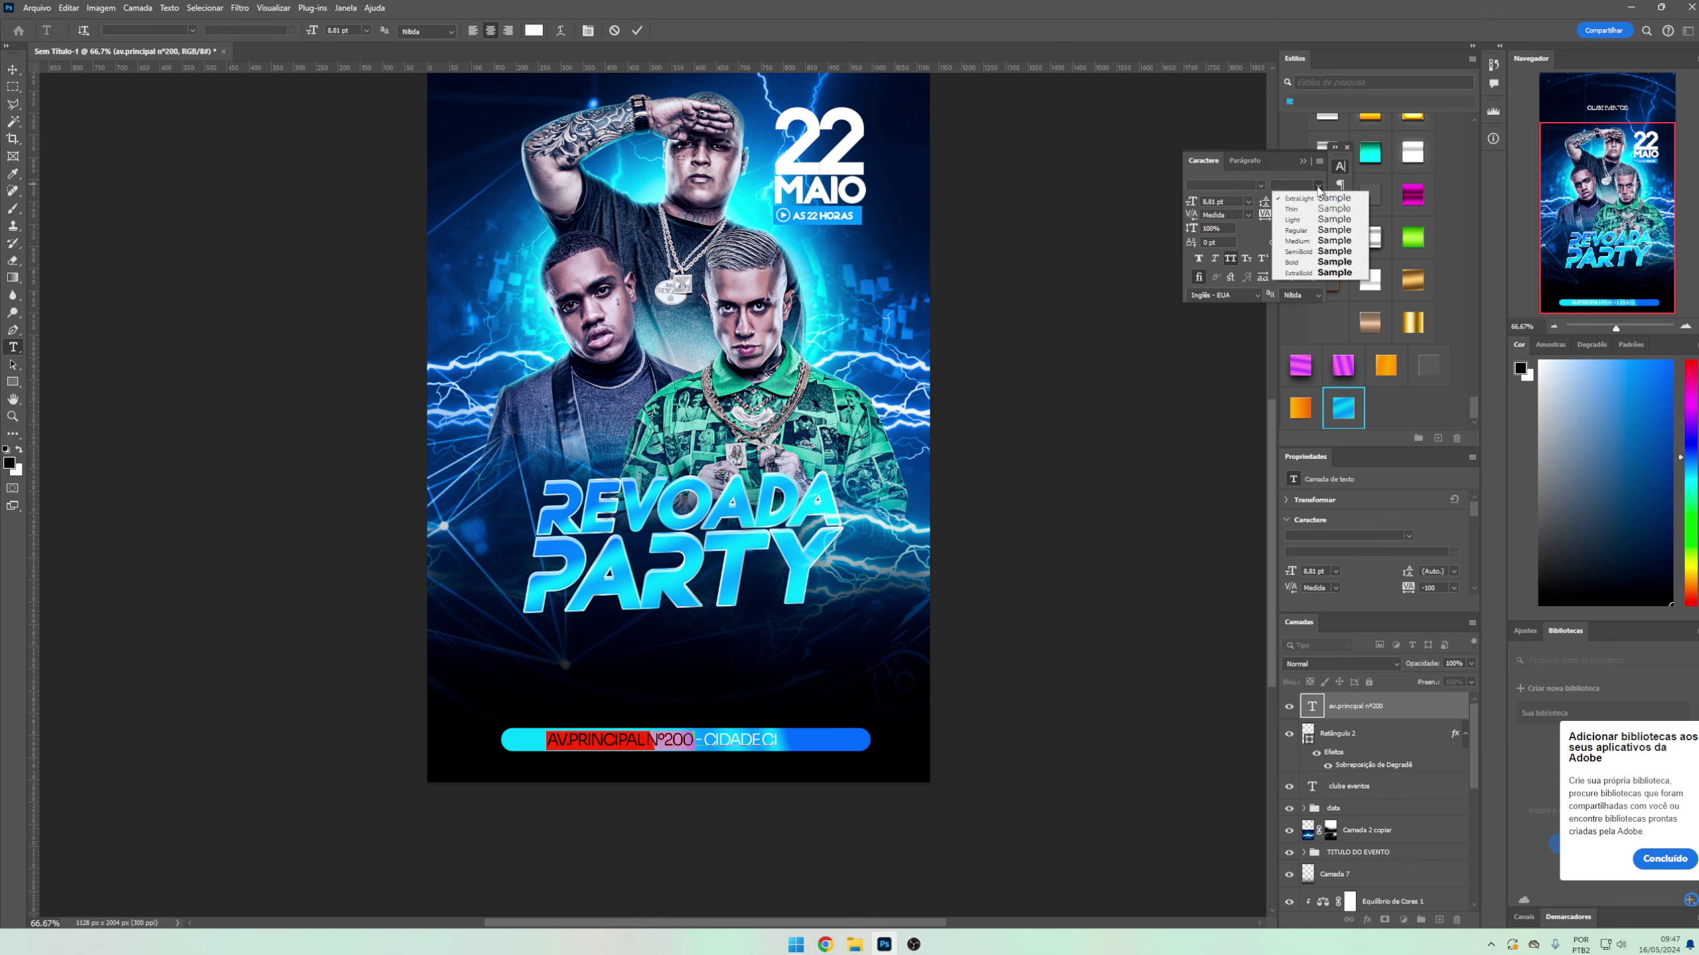
click(1303, 271)
click(880, 750)
key(ctrl+Return)
- Centre the address text, group it with the bar, and shrink the group
key(v)
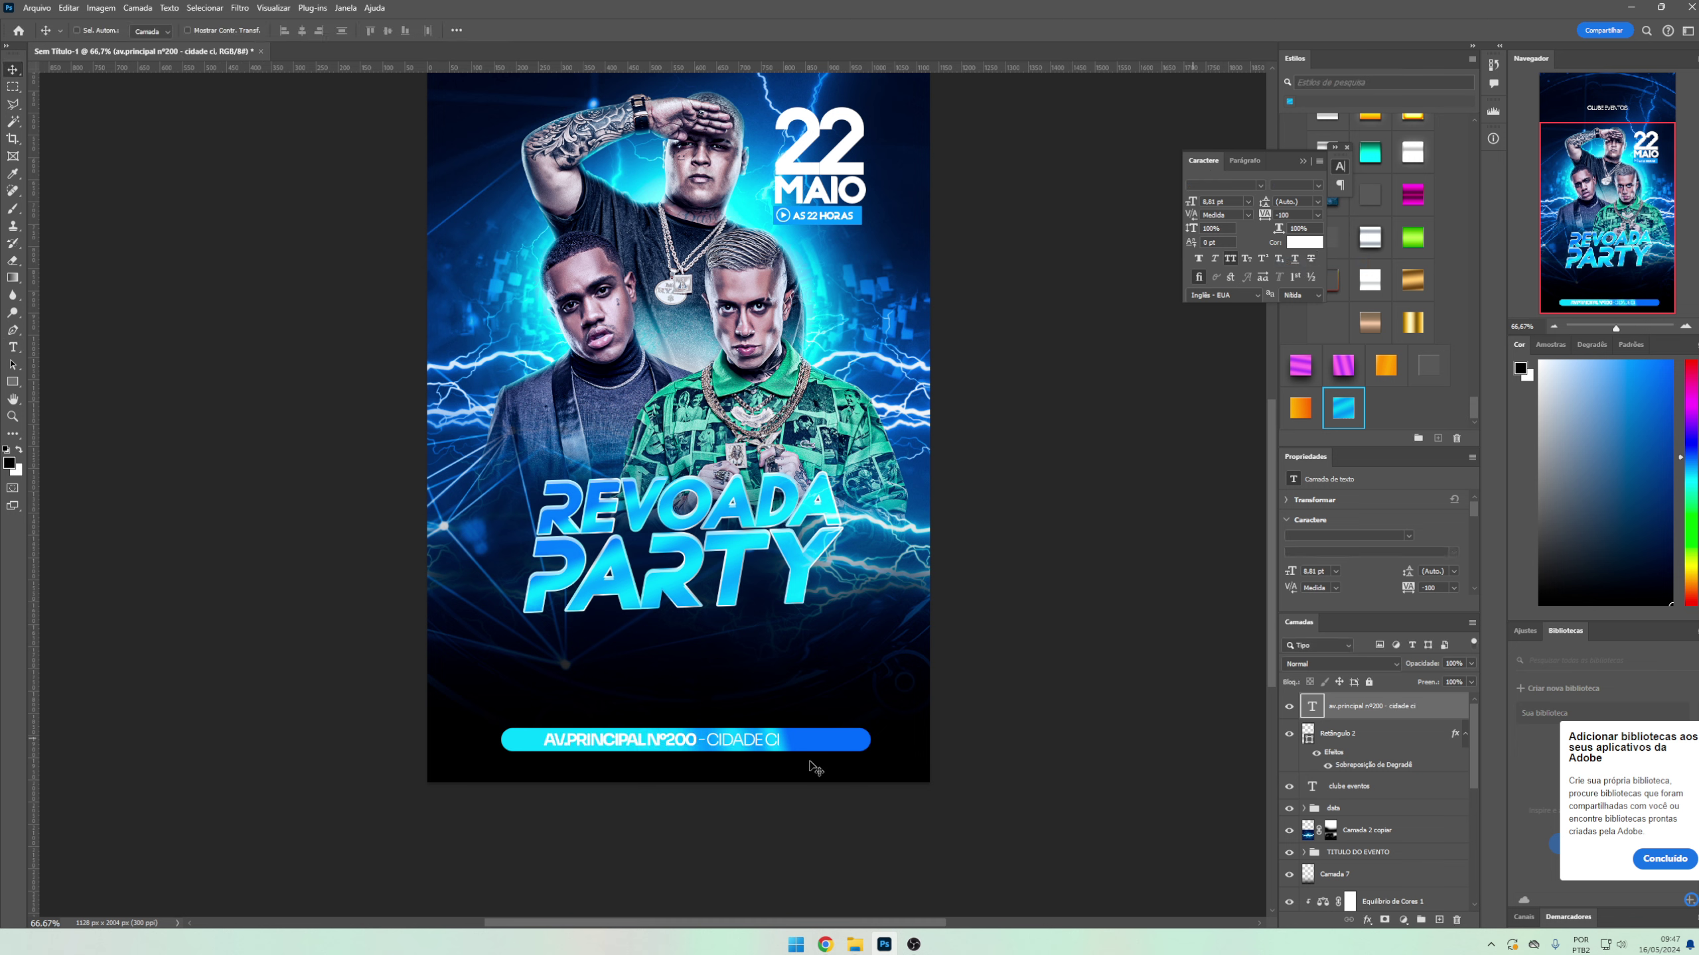
drag(808, 767, 831, 766)
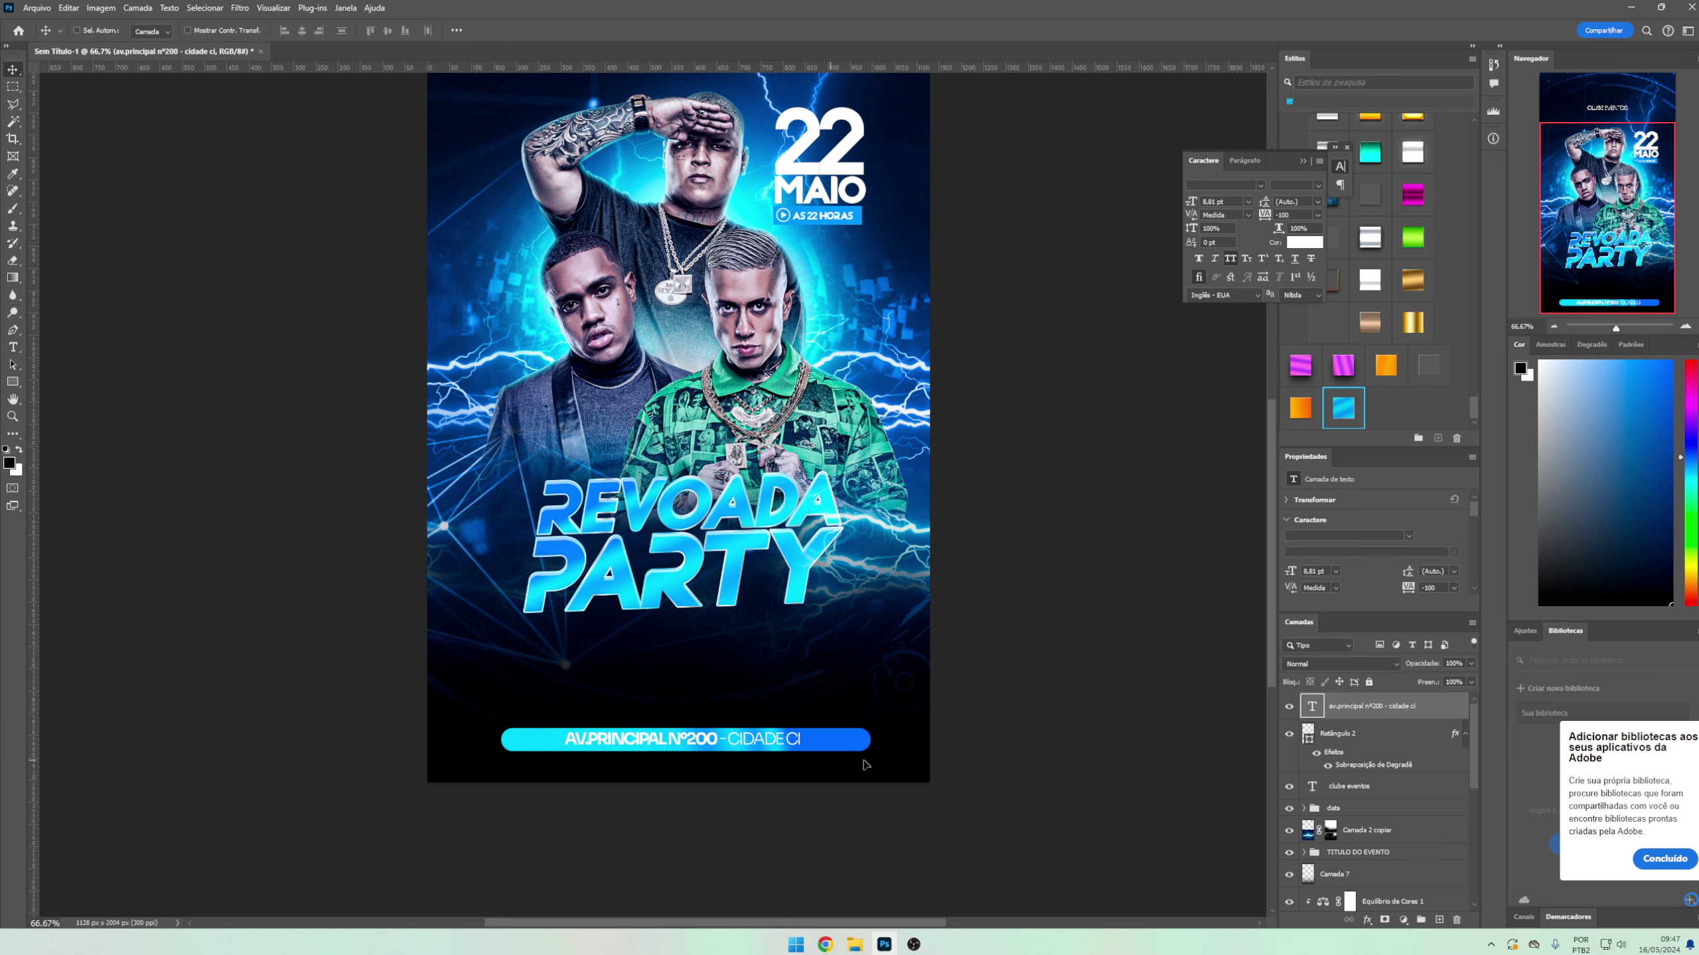
shift+click(1349, 762)
key(ctrl+g)
key(ctrl+t)
mouse_move(806, 751)
mouse_down()
mouse_move(727, 754)
mouse_move(714, 738)
mouse_up()
key(Return)
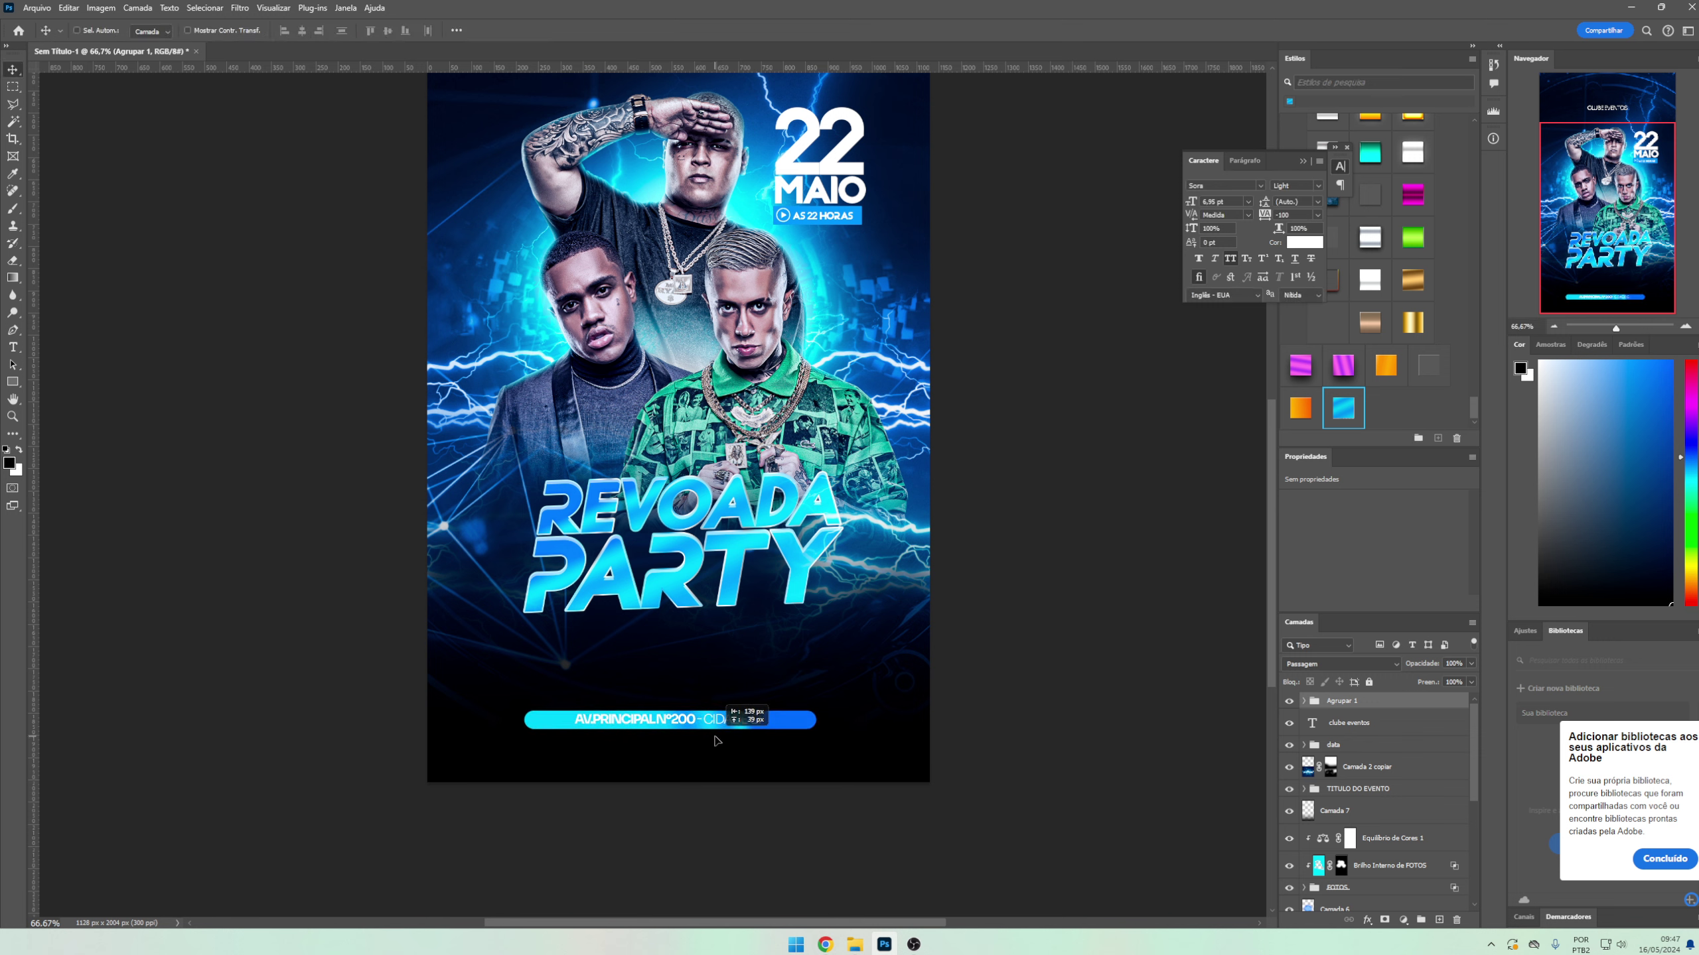
- Type the INFOS & RESERVAS line with its phone number below the address bar, fixing typos
key(t)
click(670, 748)
text(INFOS&RESER)
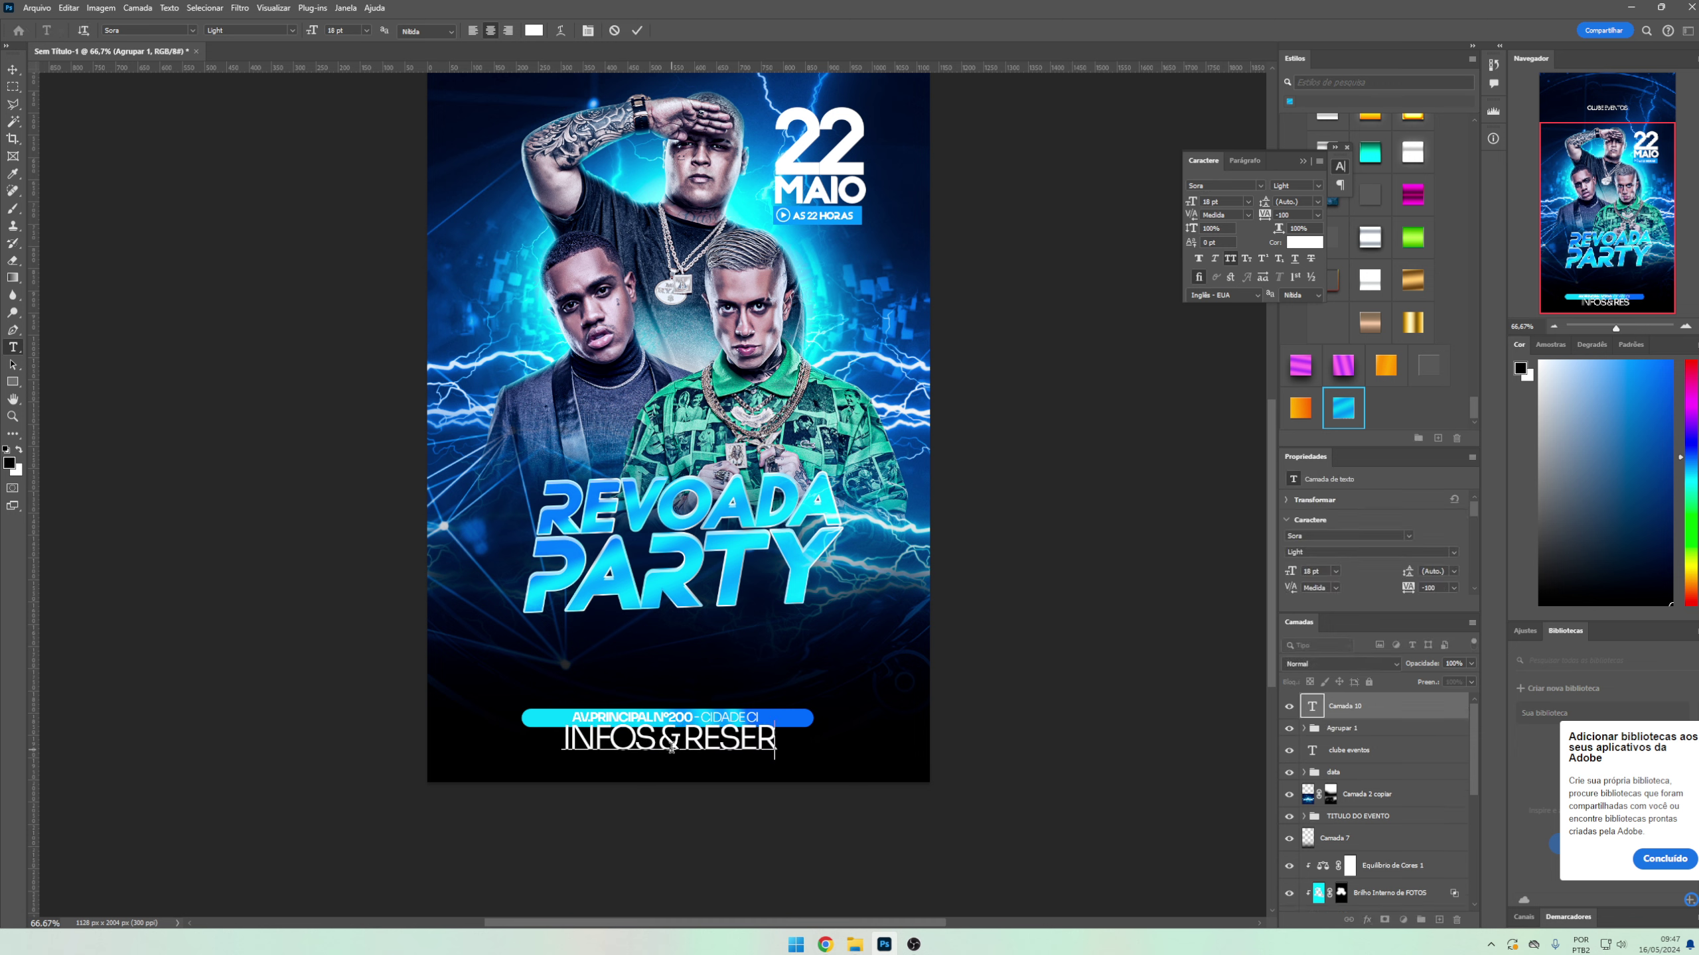
text(VAS ()
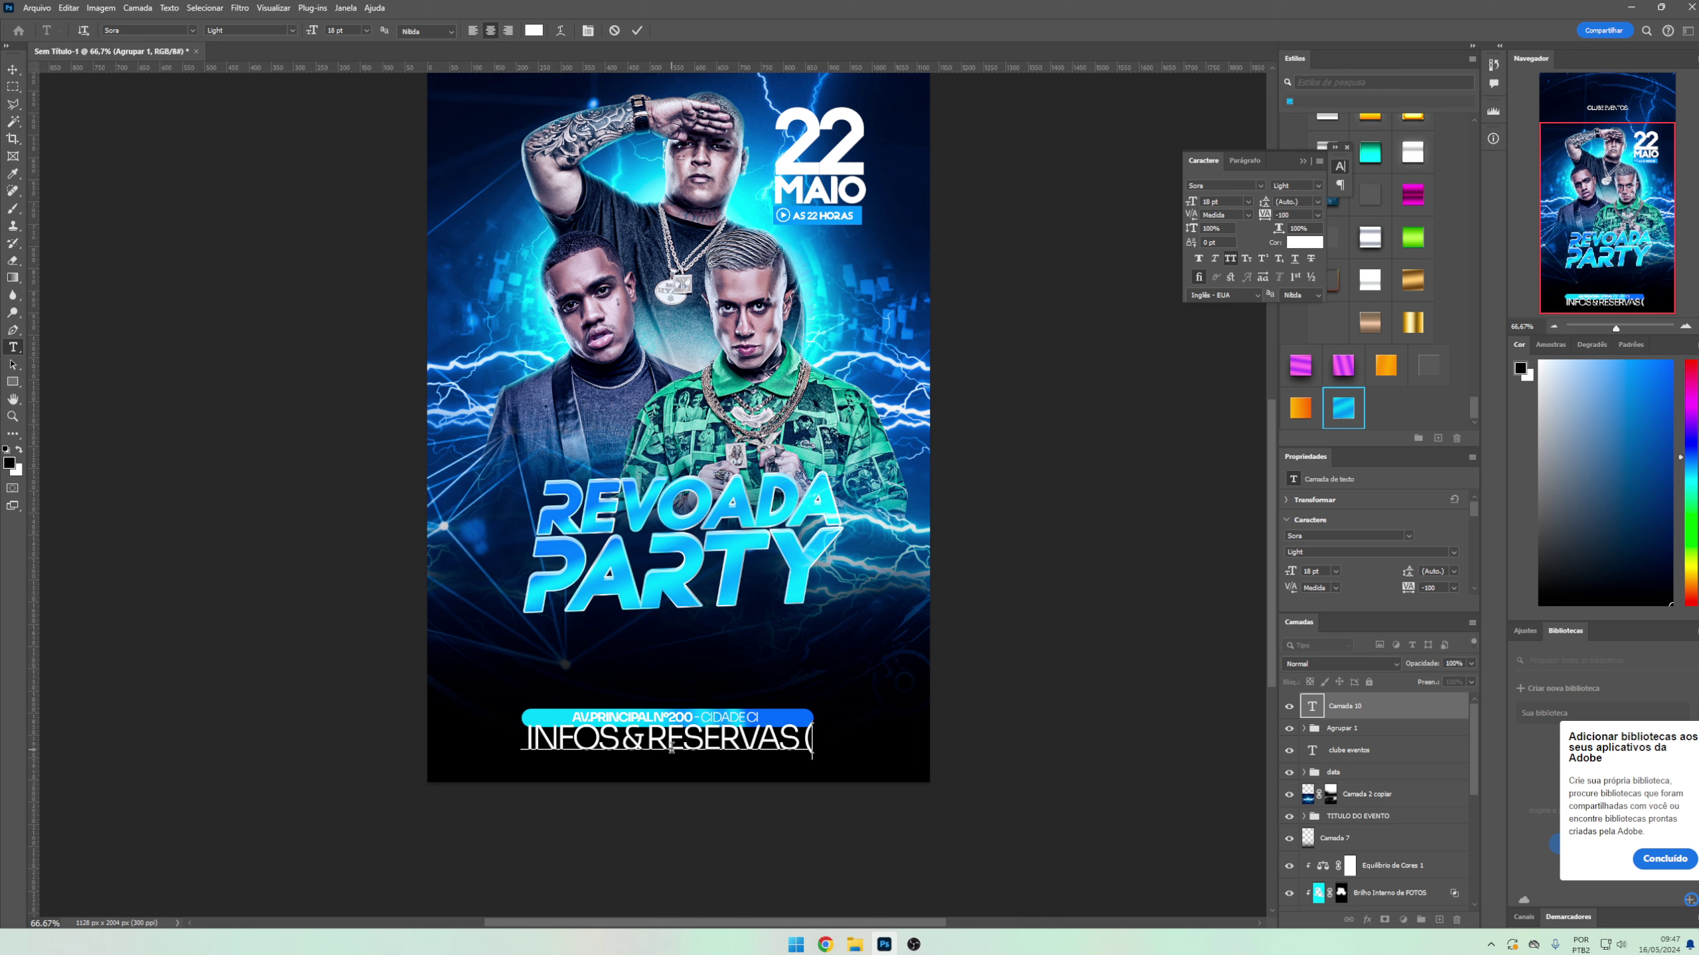
text(99()
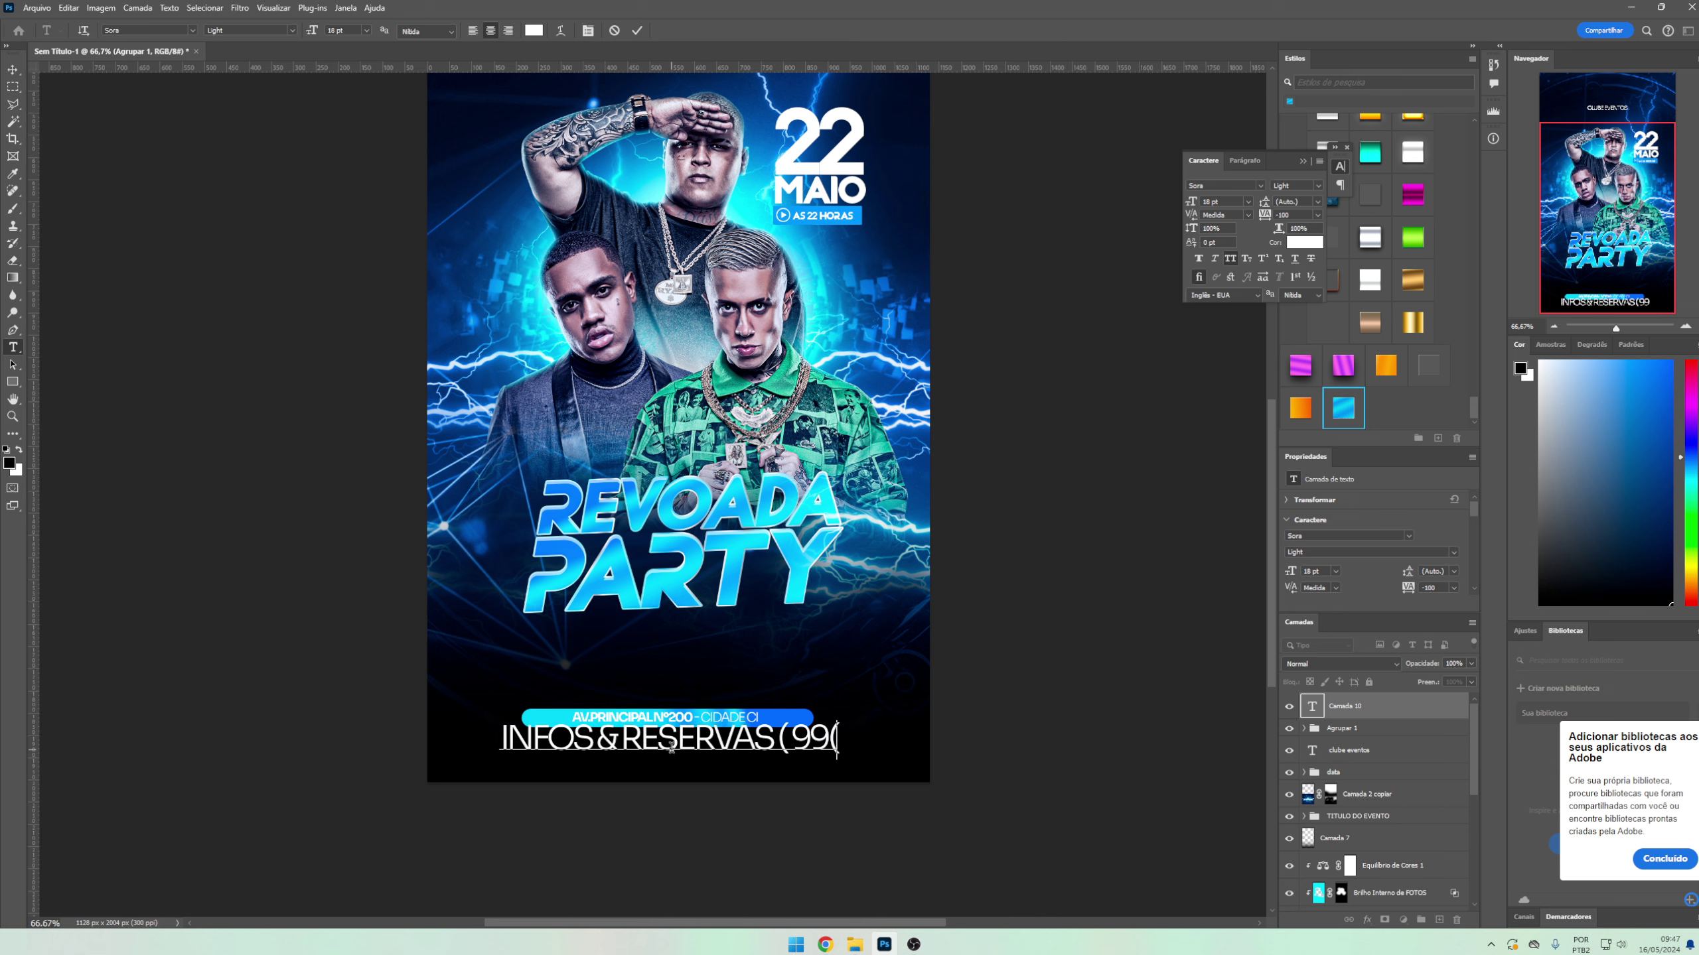
key(BackSpace)
text()9999-0)
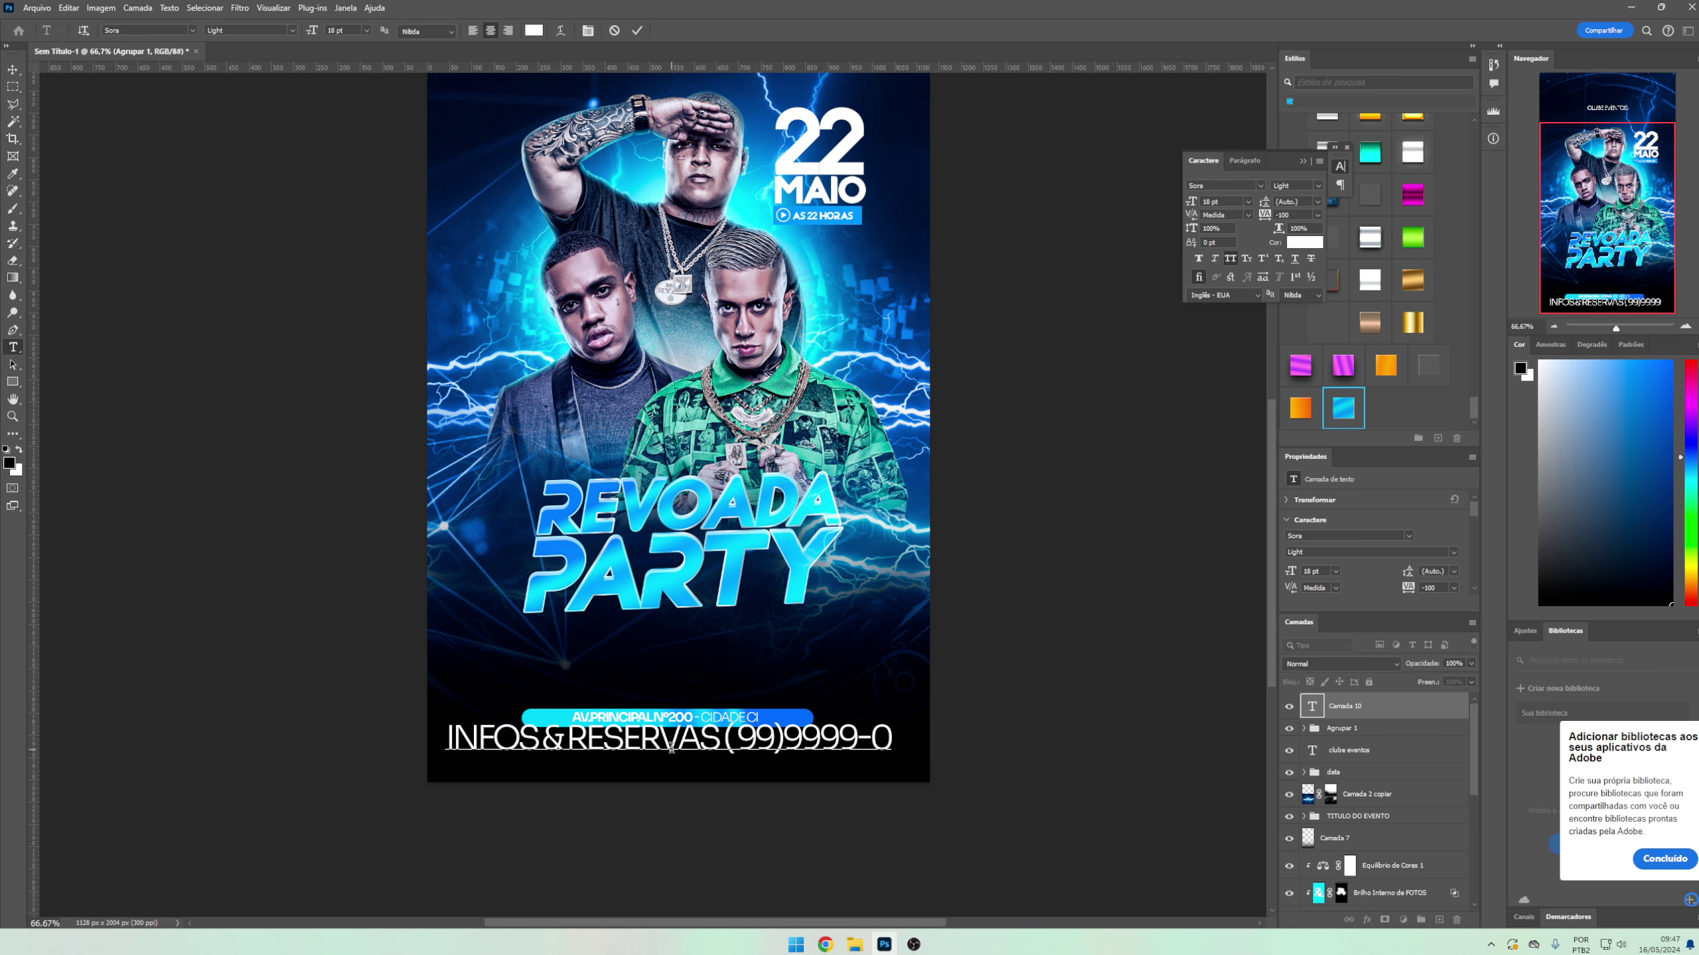
key(BackSpace)
key(BackSpace)
text(-0)
key(BackSpace)
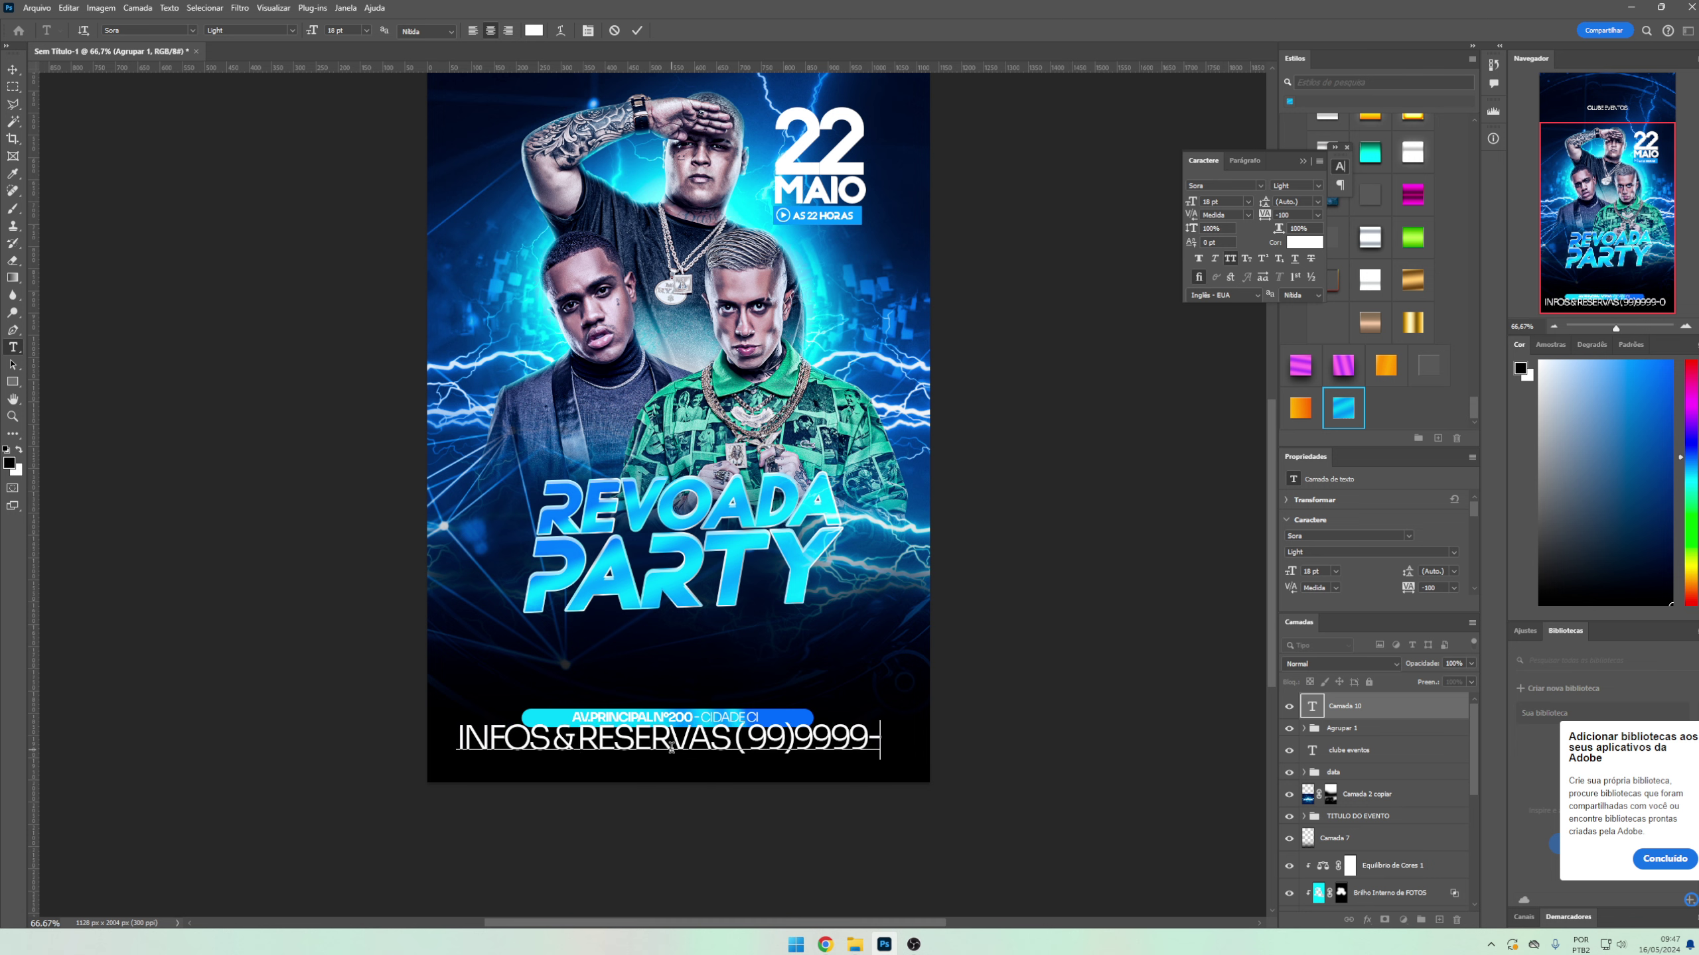
text(99999)
- Colour the INFOS & RESERVAS words cyan
key(ctrl+a)
drag(683, 736, 79, 730)
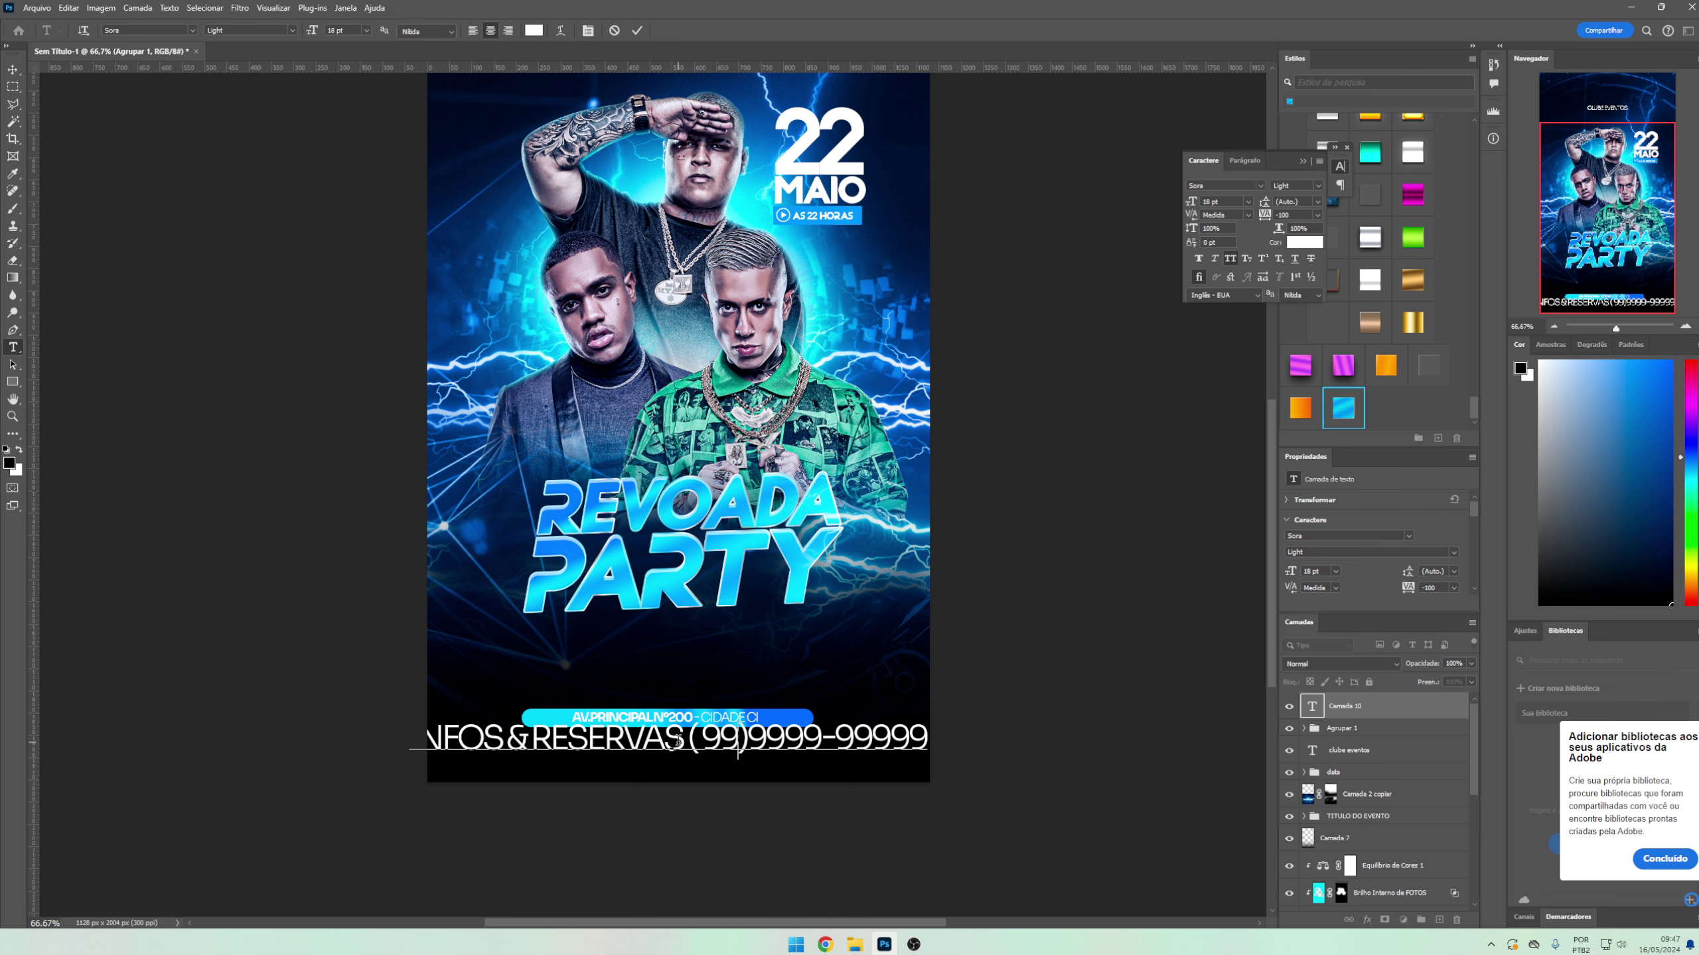
click(1304, 242)
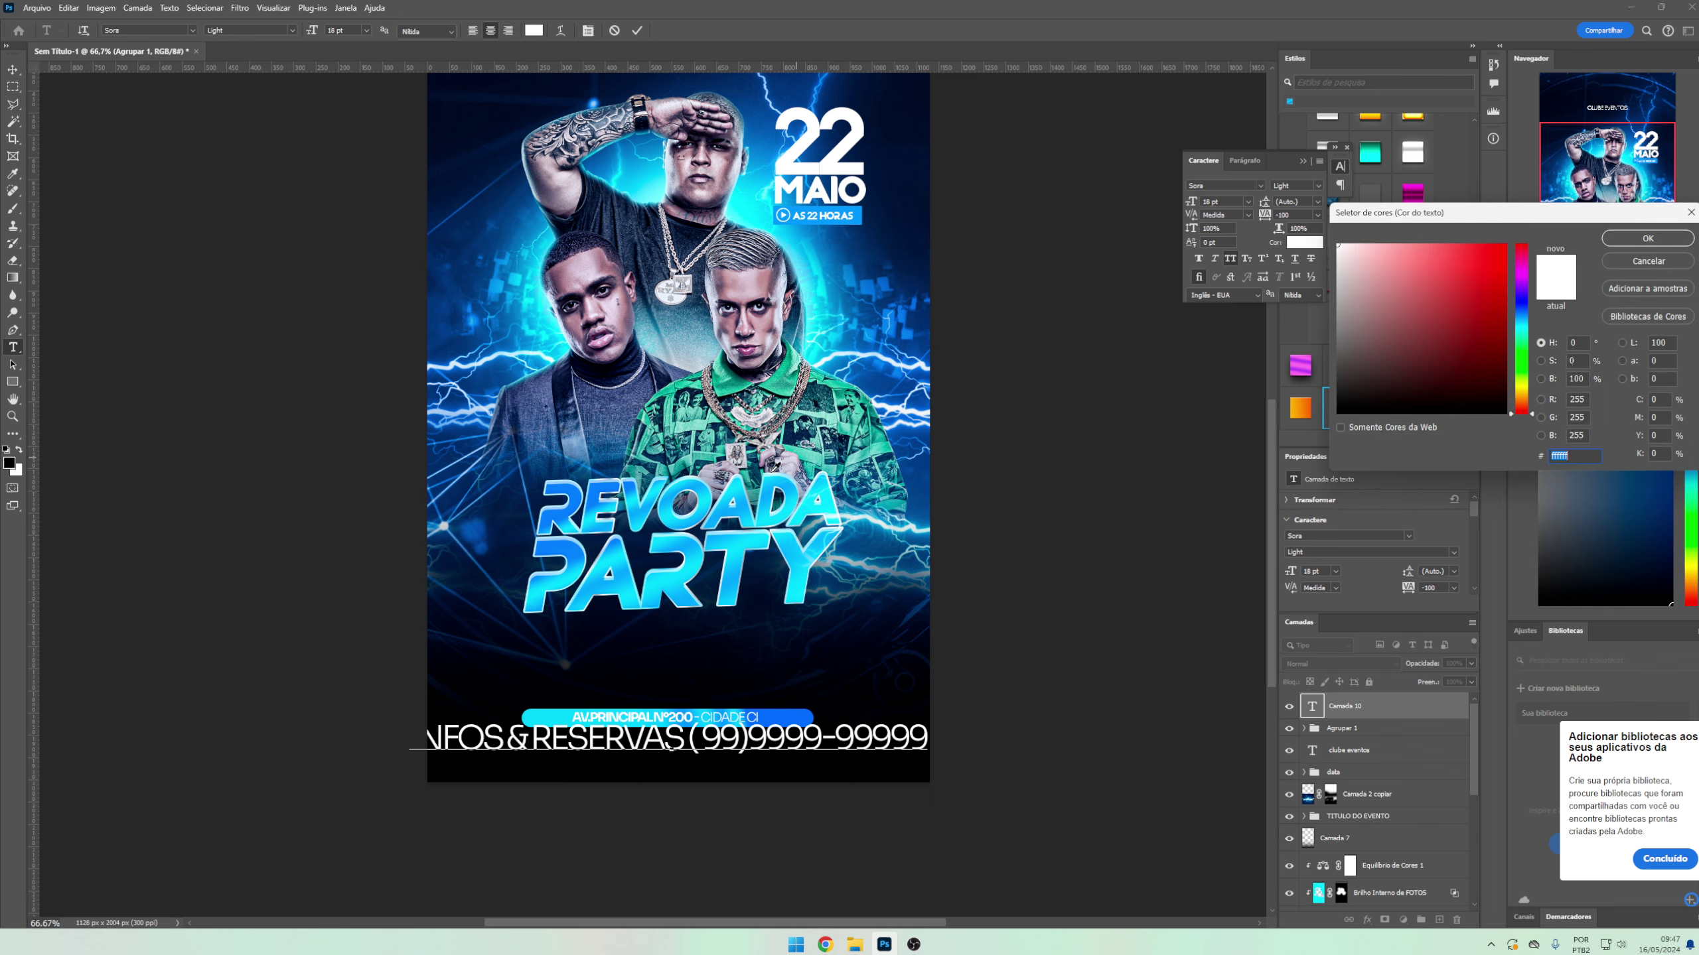
key(Return)
key(ctrl+Return)
- Shrink the contact line and centre it under the address bar
key(ctrl+t)
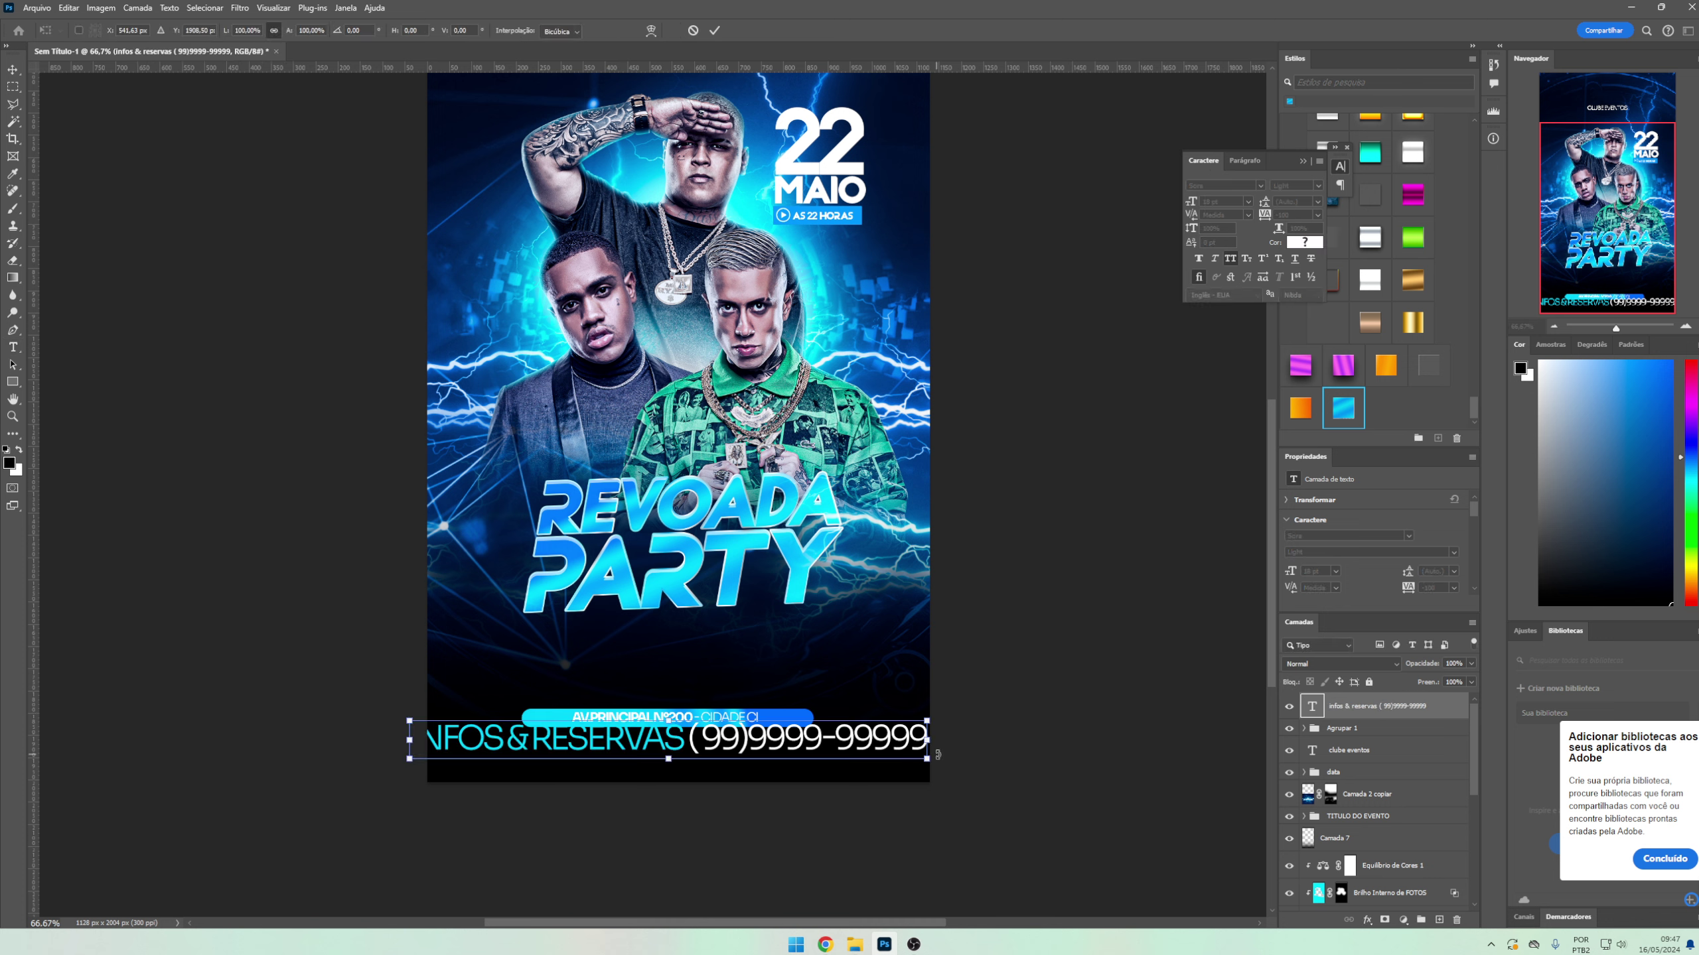
mouse_move(929, 763)
mouse_down()
mouse_move(570, 741)
mouse_move(779, 739)
mouse_up()
key(Return)
key(Return)
- Set the phone number to Bold
key(t)
click(1318, 185)
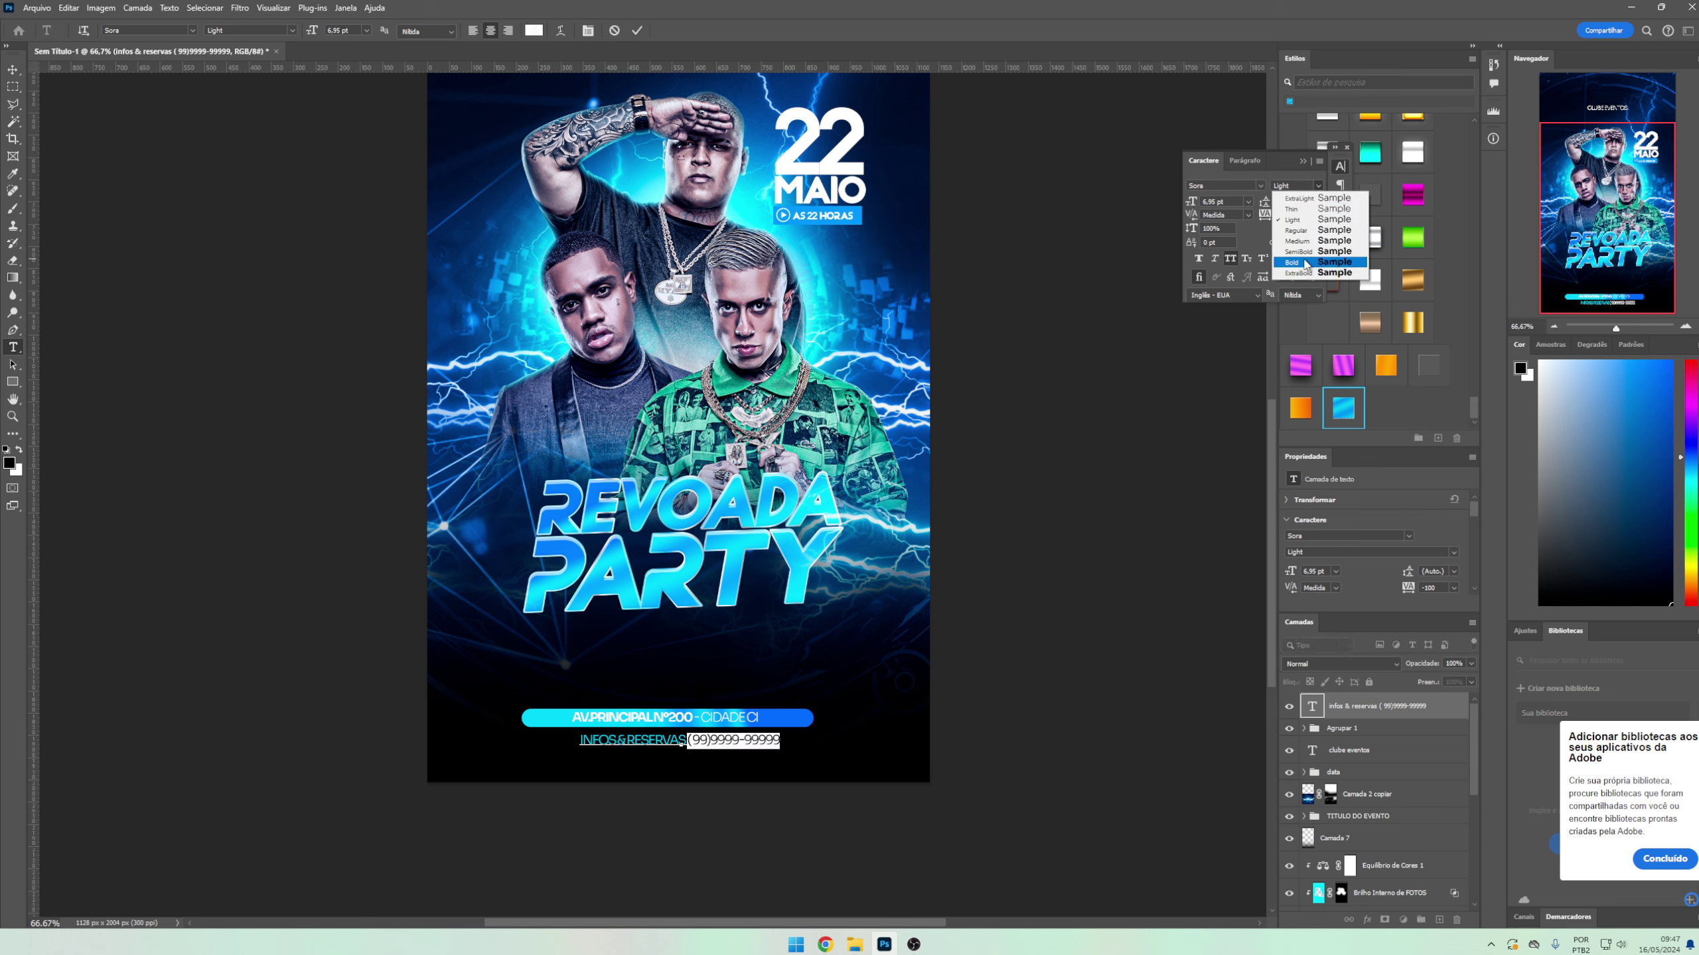
click(1301, 264)
key(ctrl+Return)
key(v)
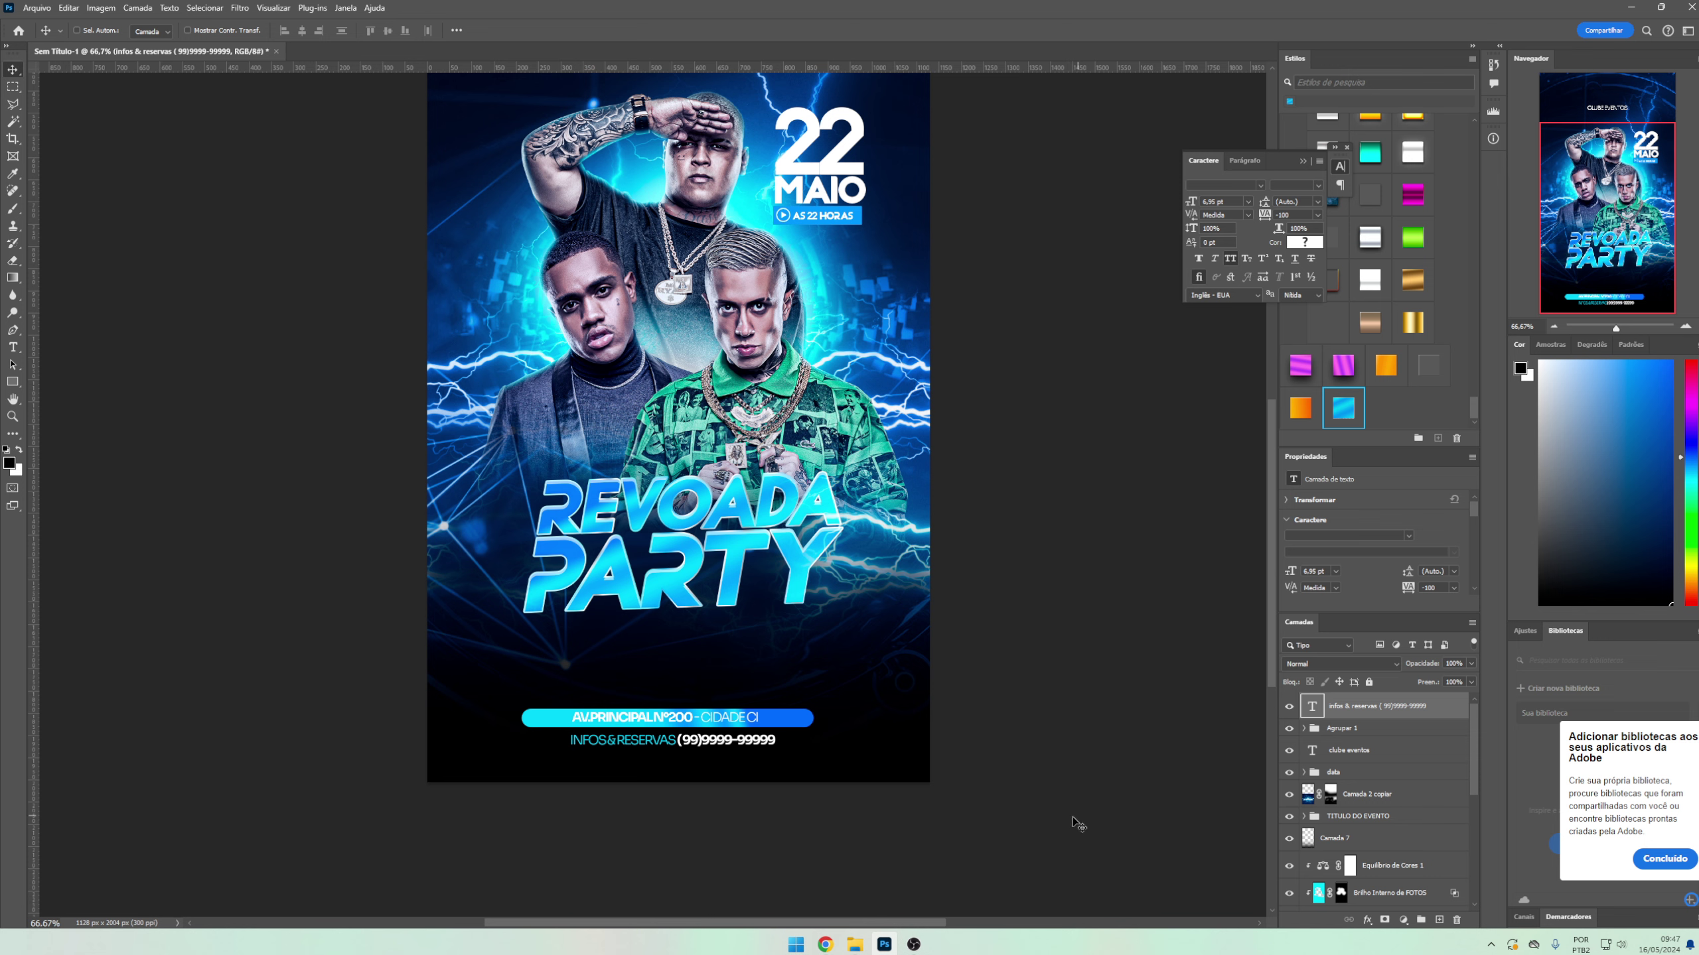
scroll(863, 805, up, 1)
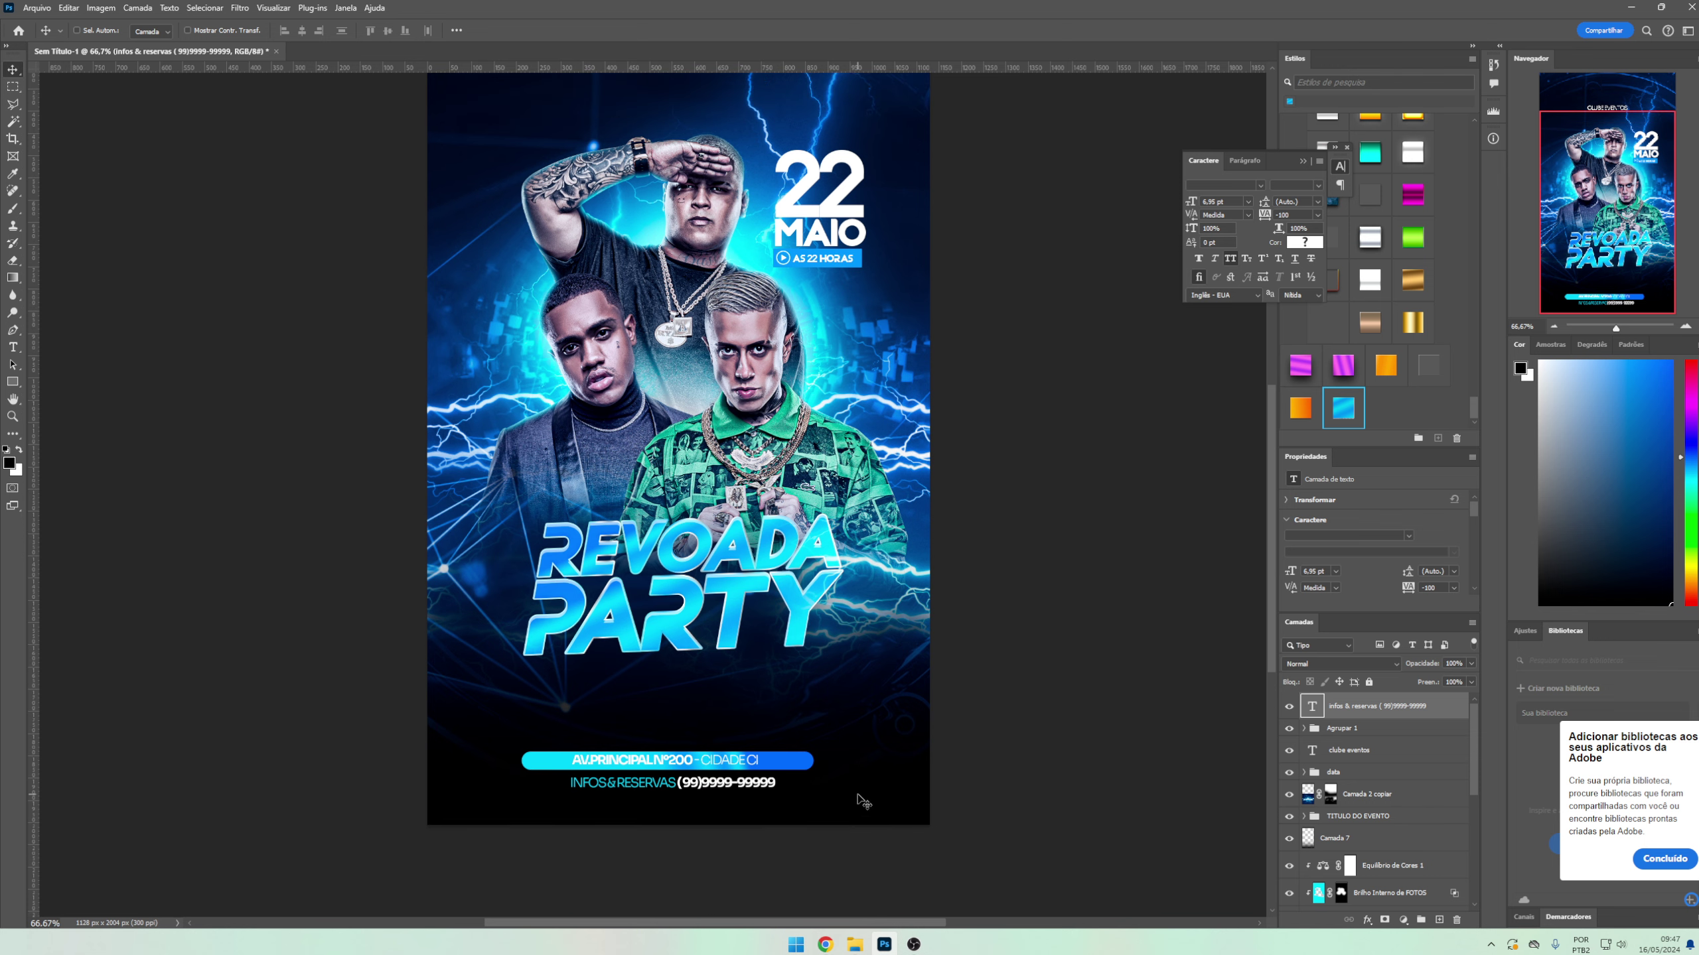
- Add a new text box below PARTY in Bebas Neue Pro
key(t)
click(617, 696)
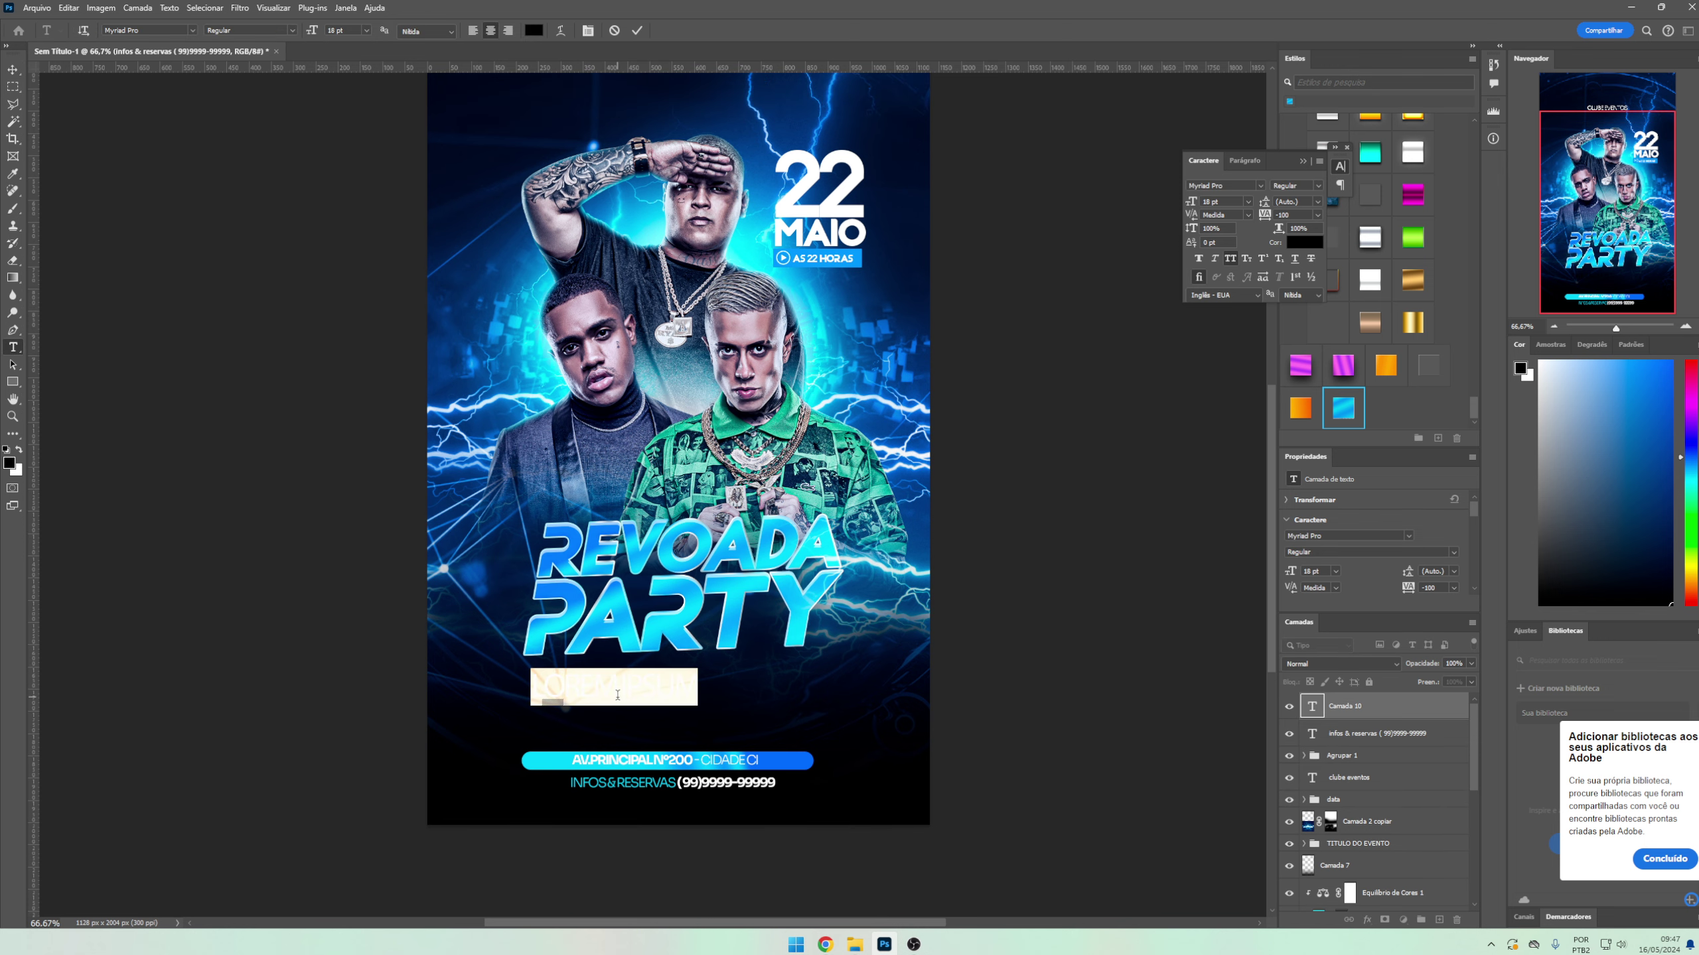
key(BackSpace)
click(1215, 185)
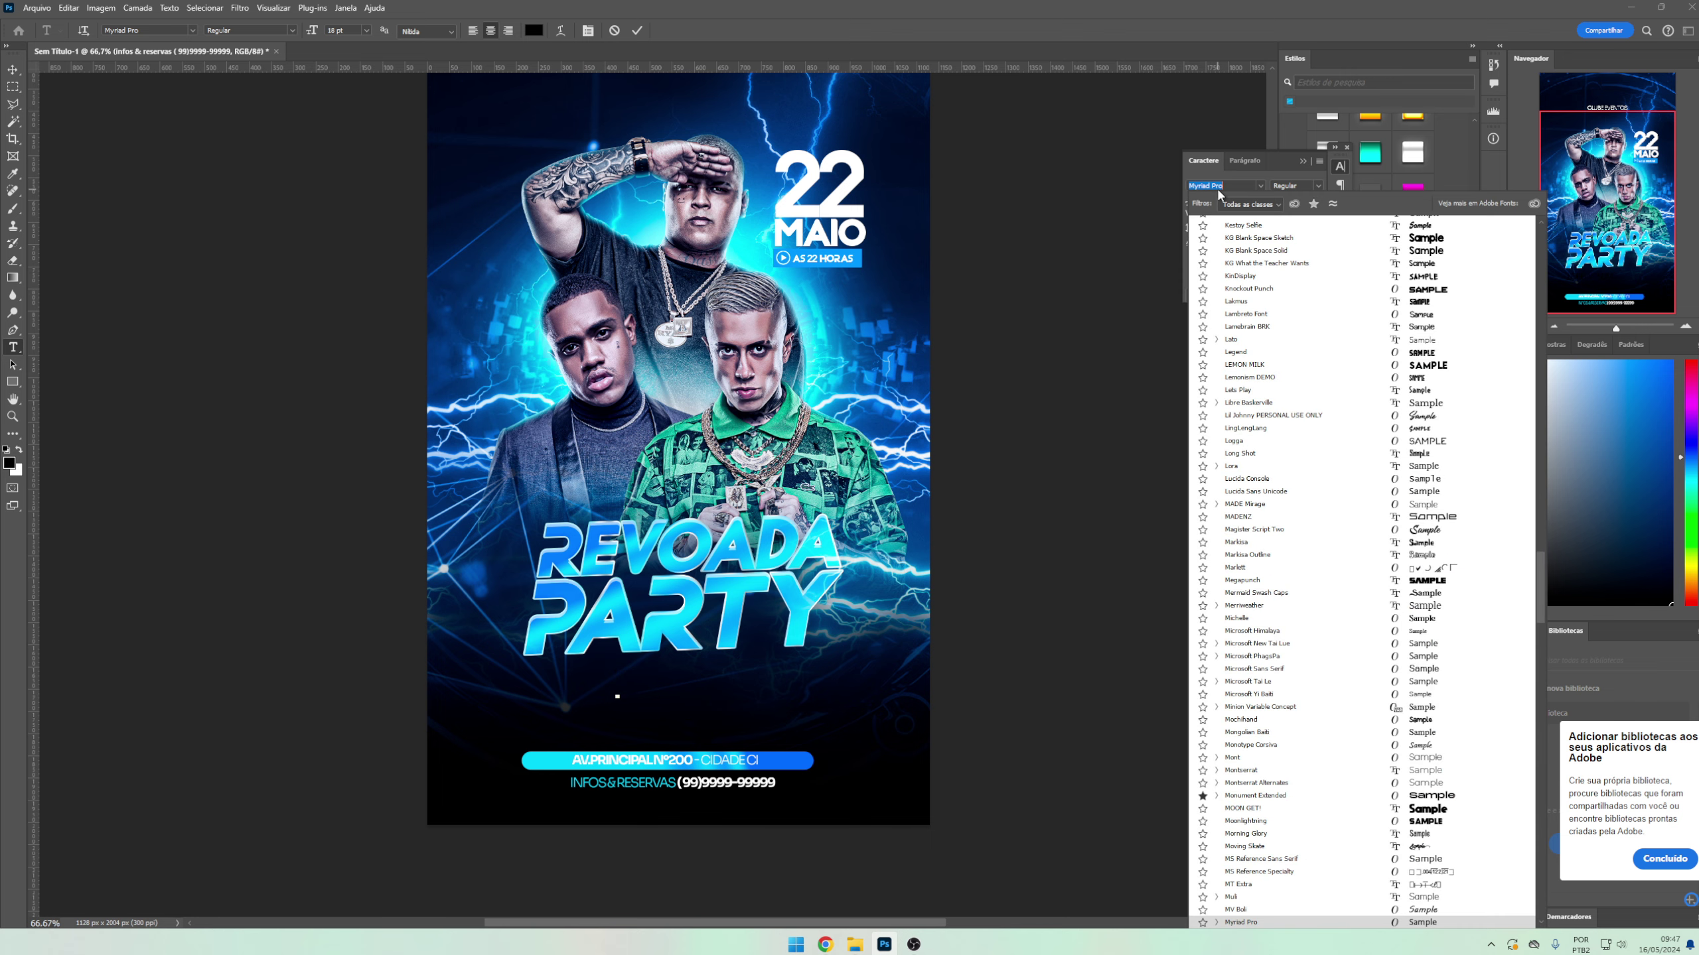
text(Bebas Neue)
click(1260, 314)
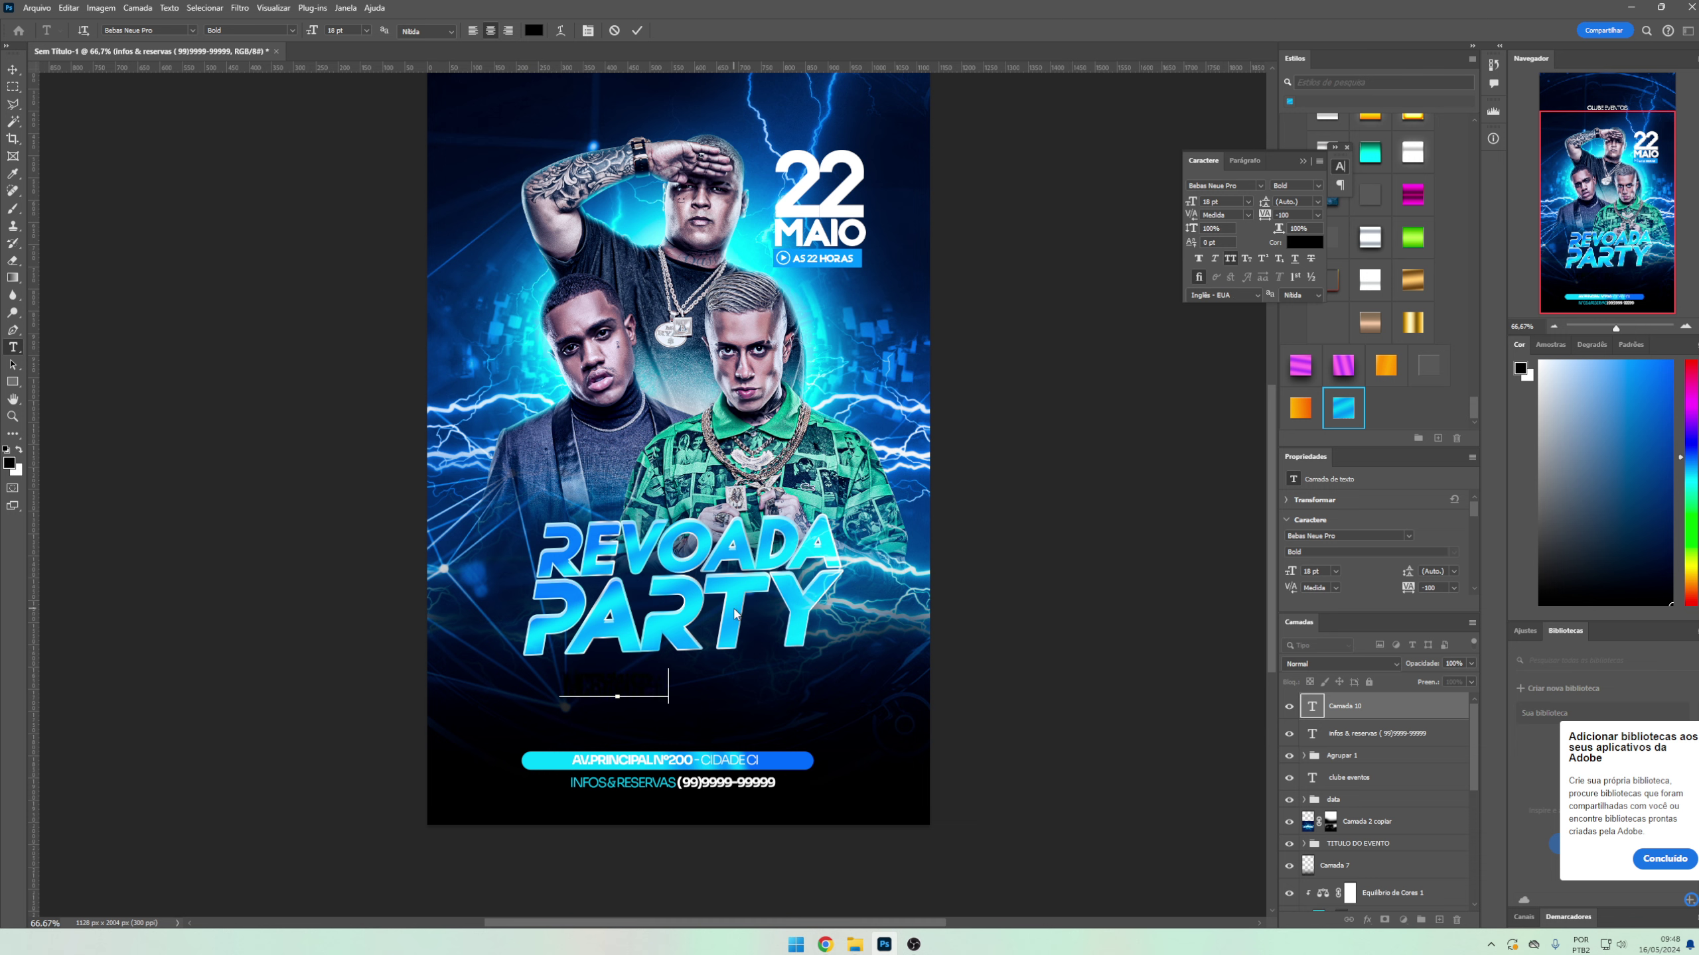
- Make the headliner text white (ffffff) with tracking -20
key(ctrl+a)
click(1304, 242)
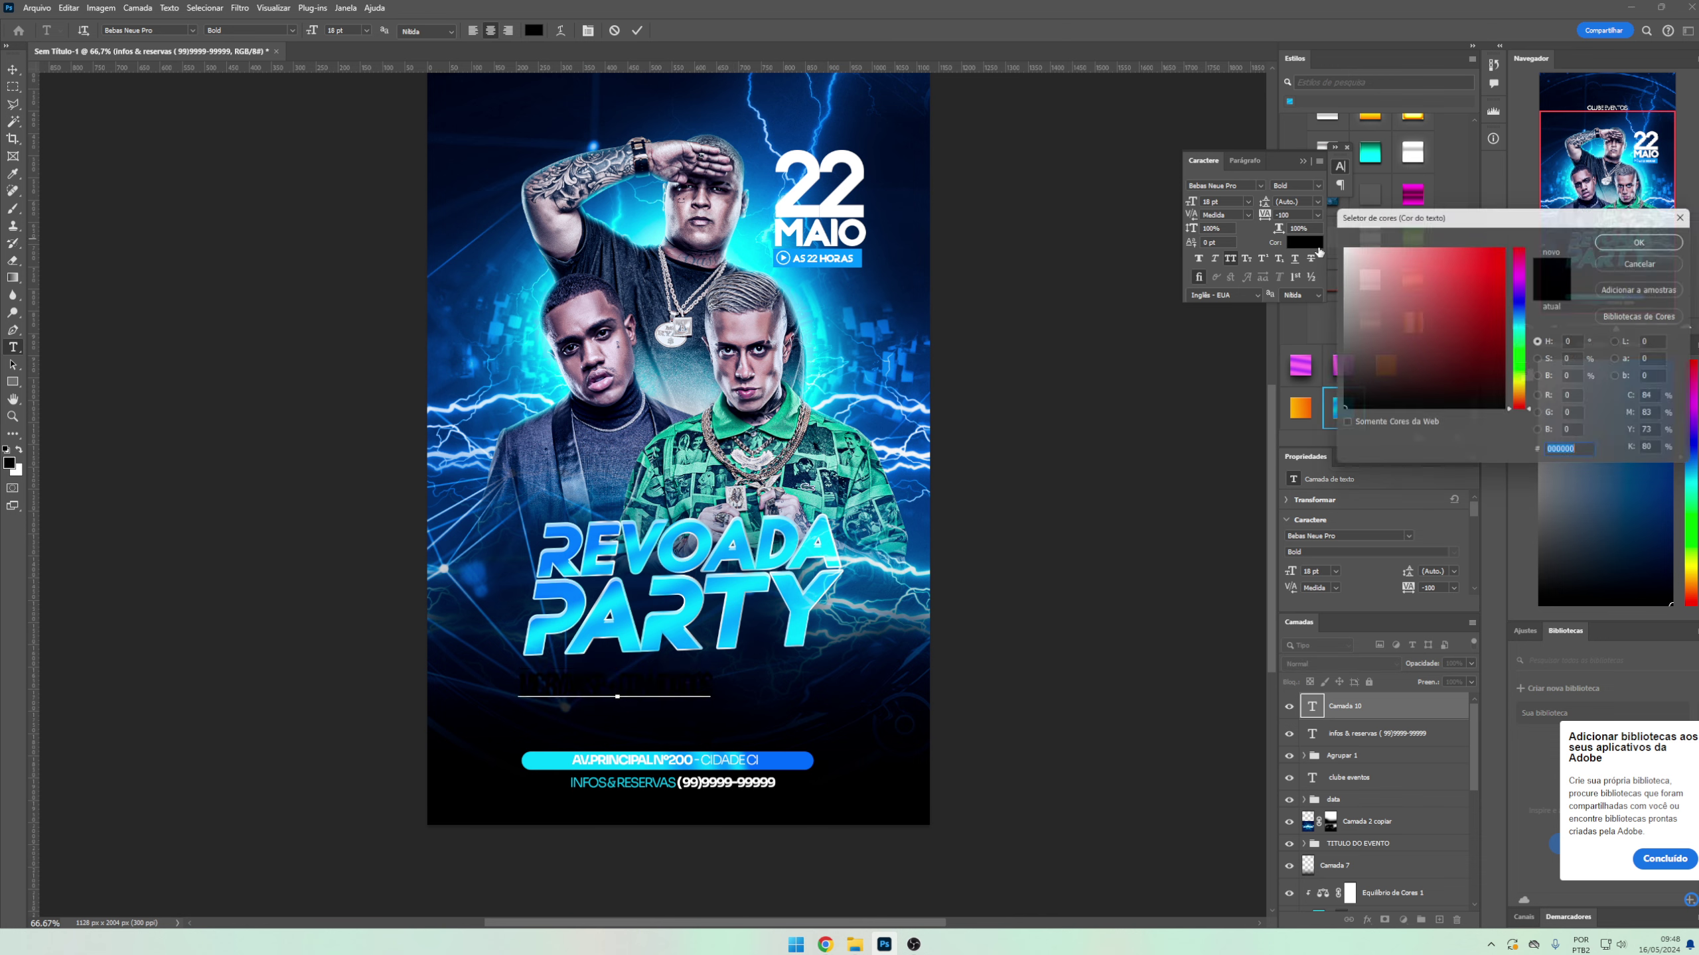
text(ffffff)
key(Return)
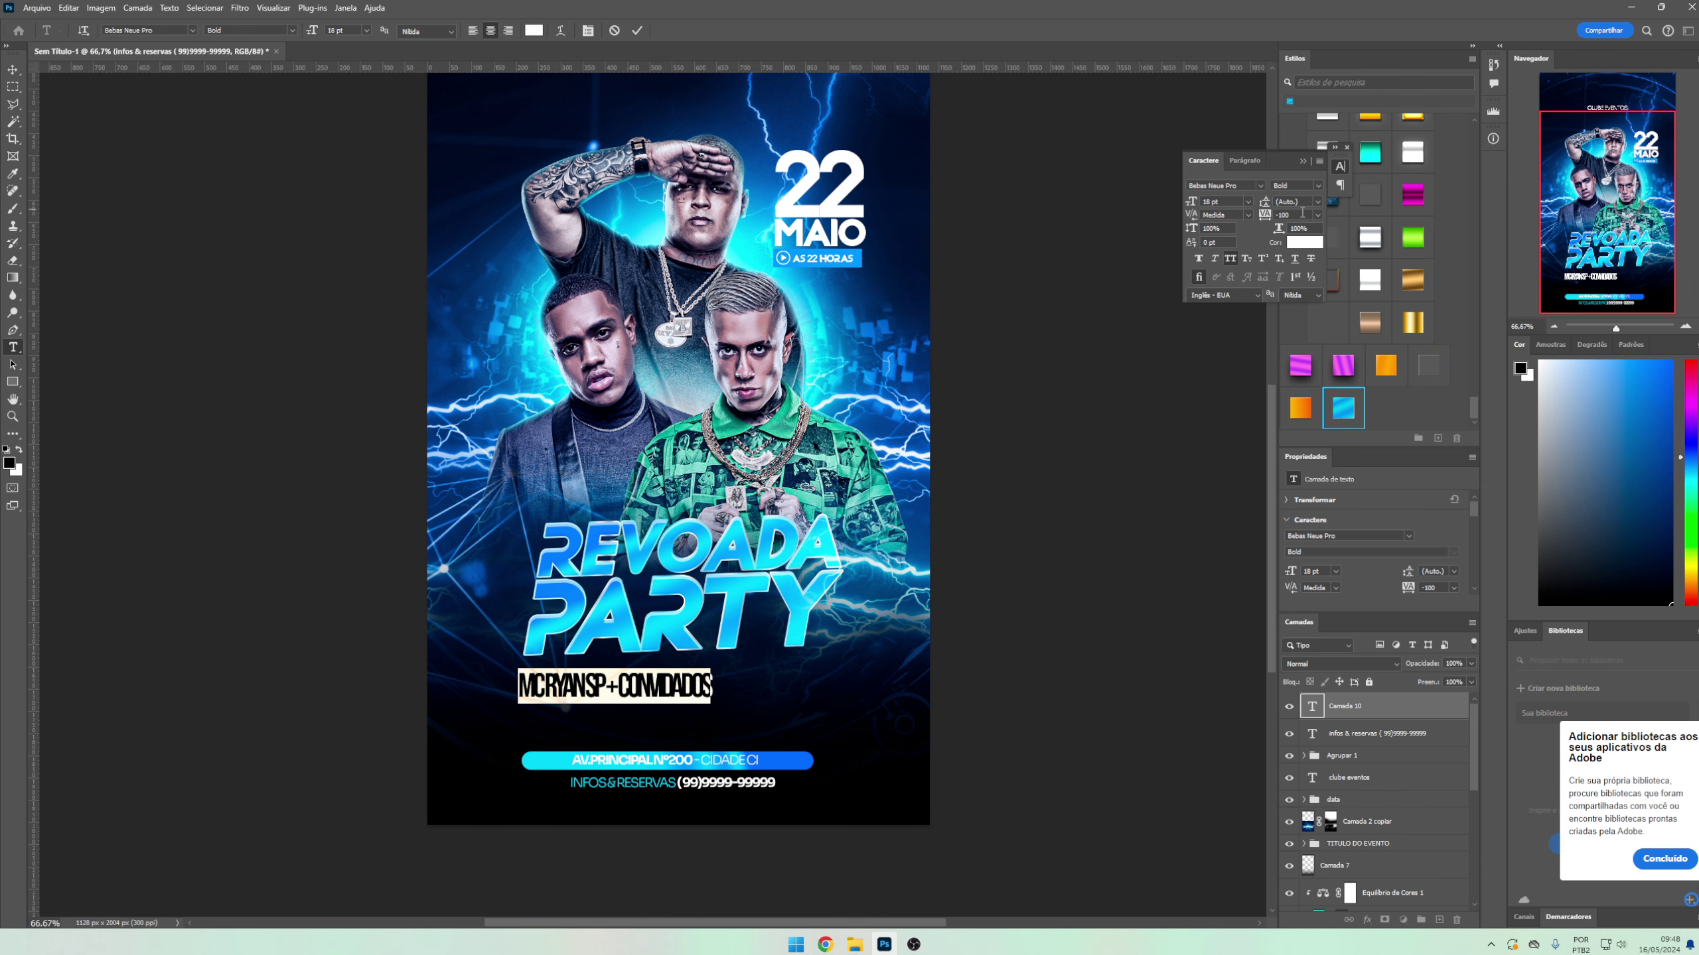
double_click(1290, 214)
text(-20)
key(Return)
key(ctrl+Return)
- Shrink the headliner line and position it under PARTY
key(v)
drag(615, 686, 729, 693)
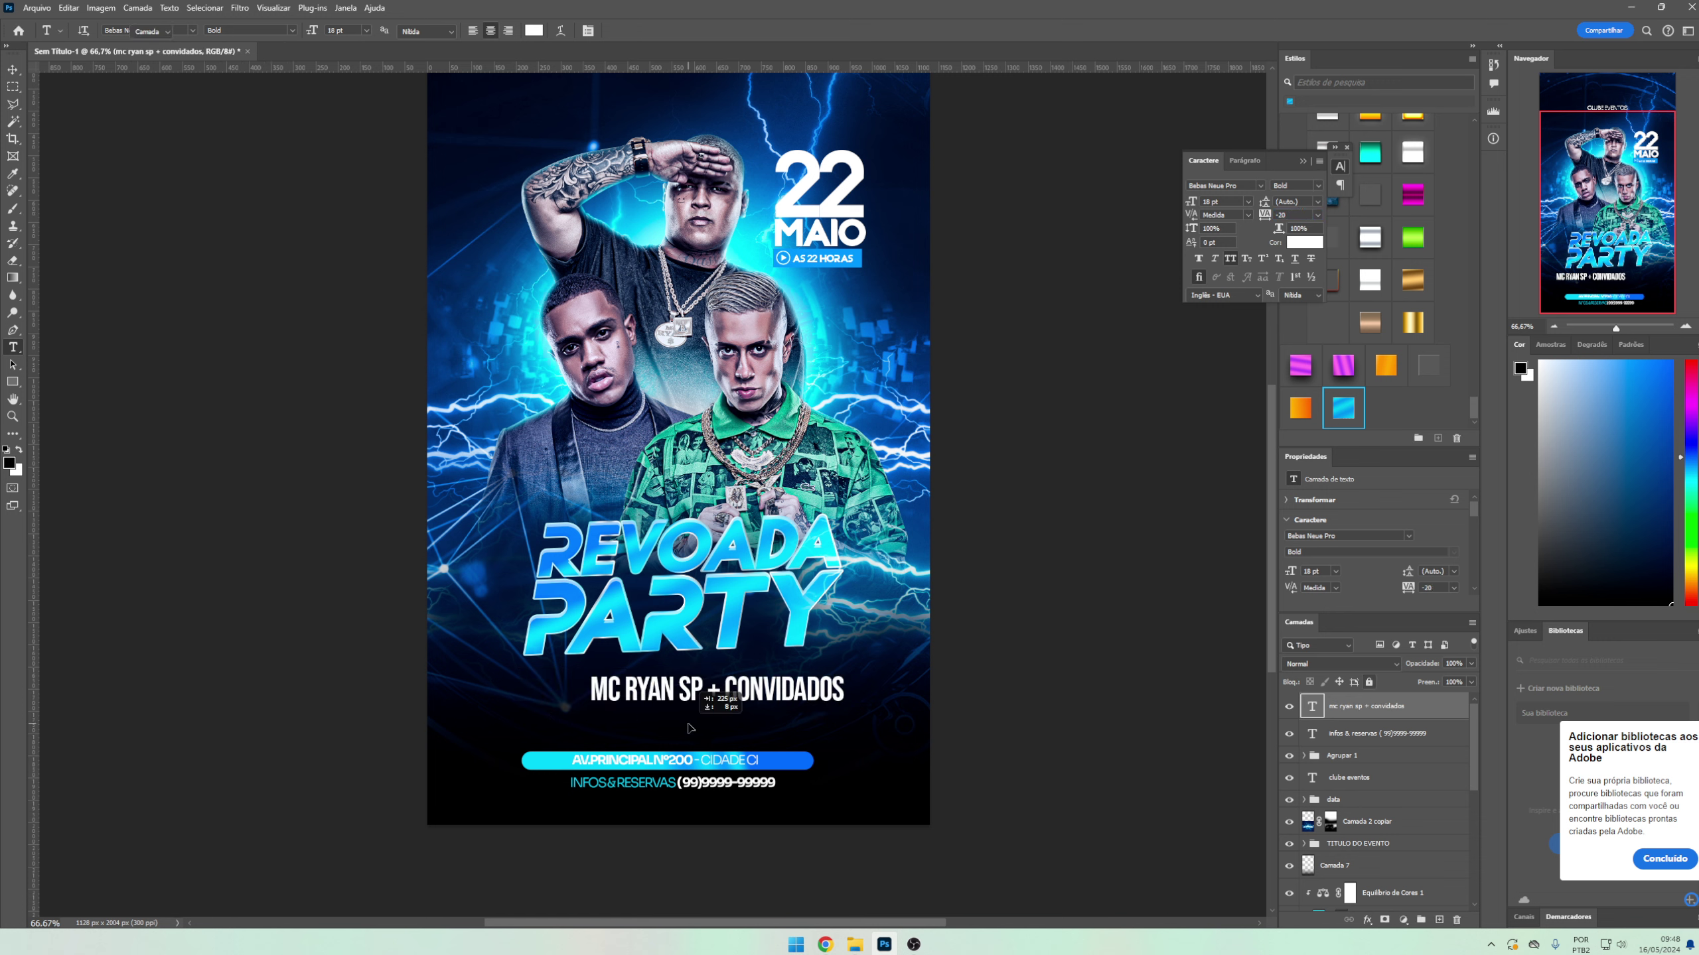
mouse_move(863, 709)
mouse_down()
mouse_move(775, 696)
mouse_move(697, 727)
mouse_up()
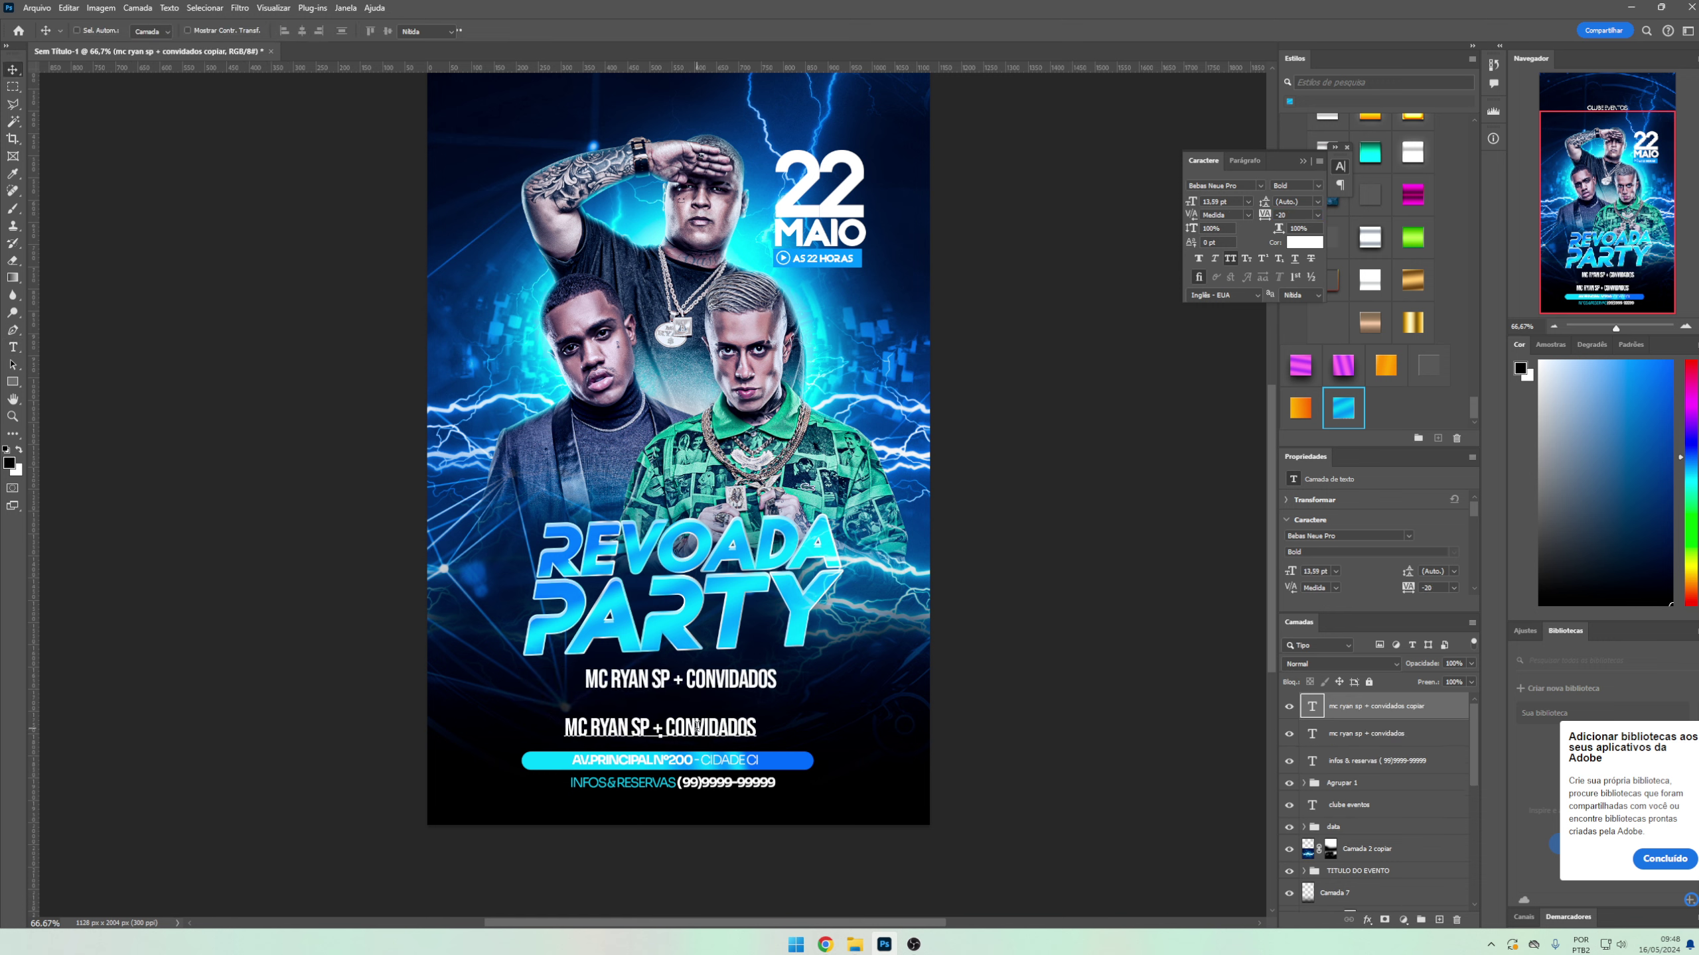
- Change the copied line's text to the MC DAVI and MC DANIEL names
double_click(697, 727)
text(MC DAVI )
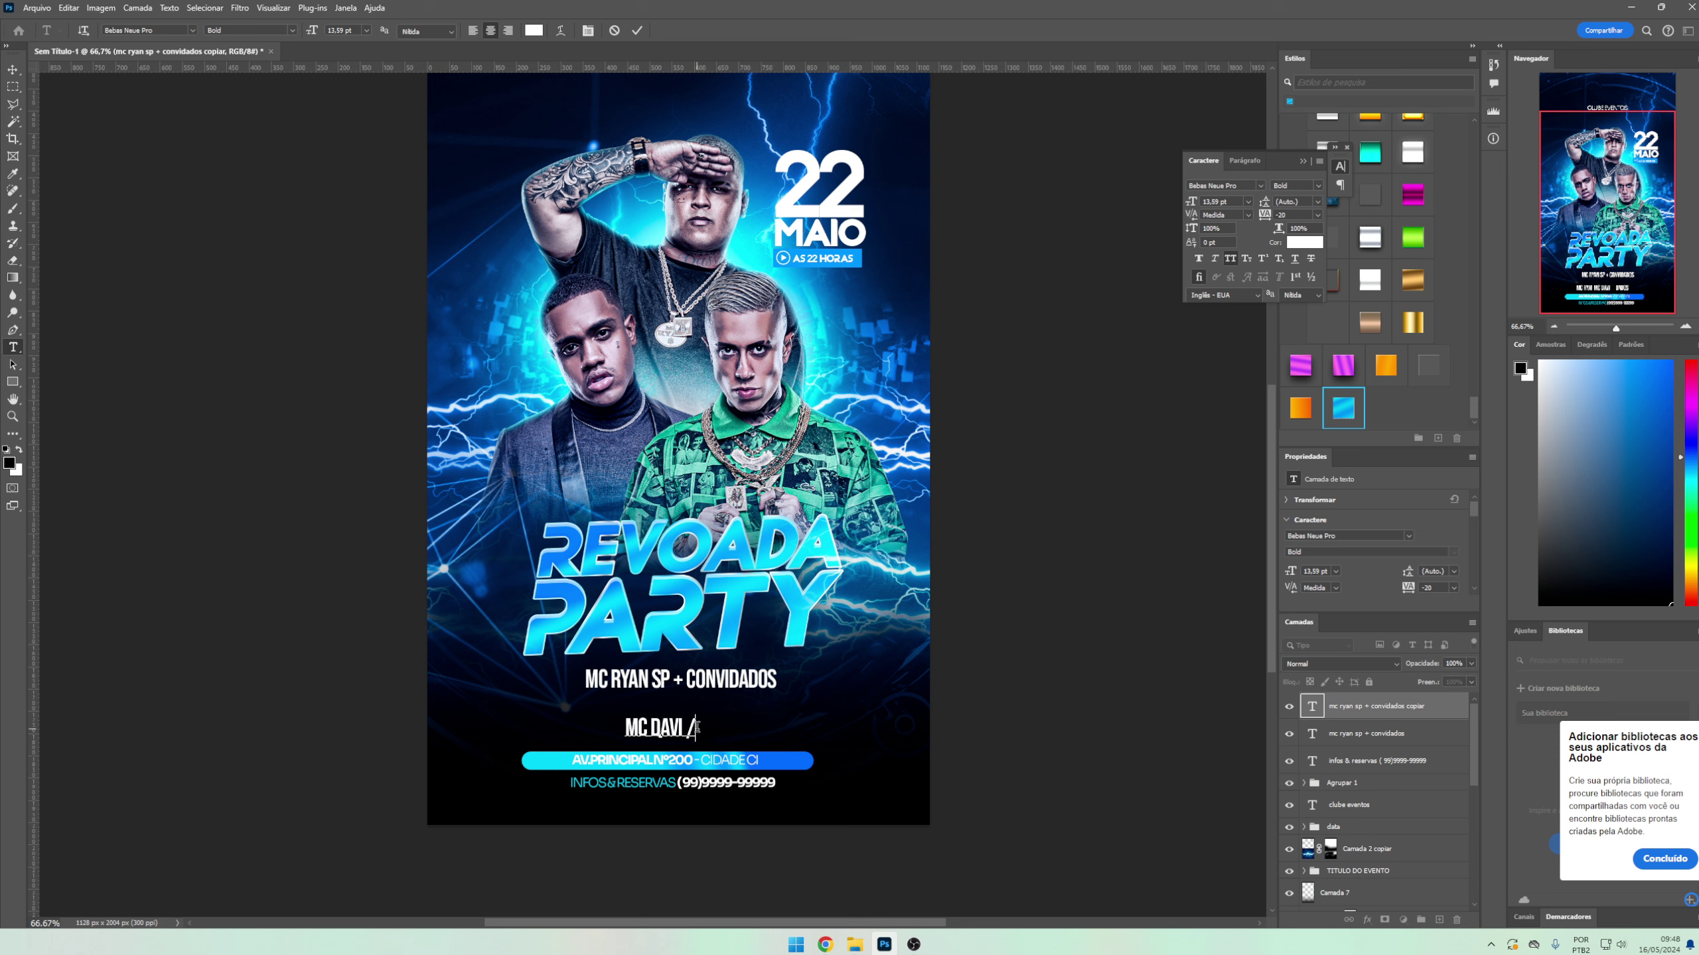
text(// MC DANIE)
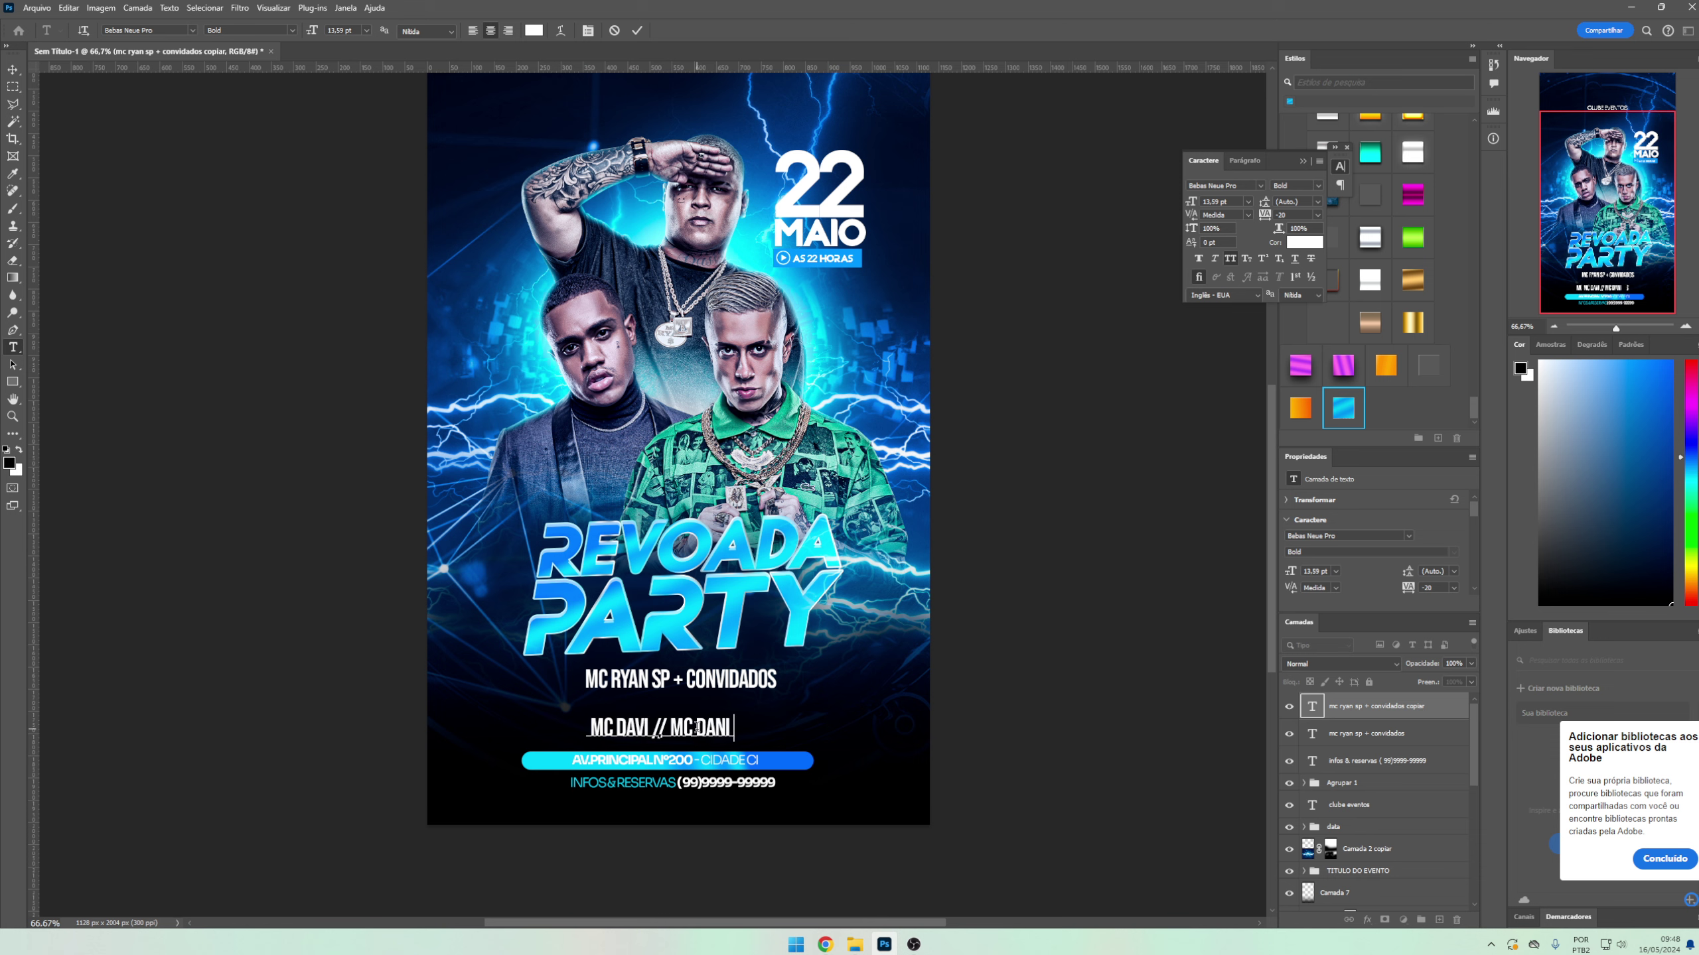
text(L)
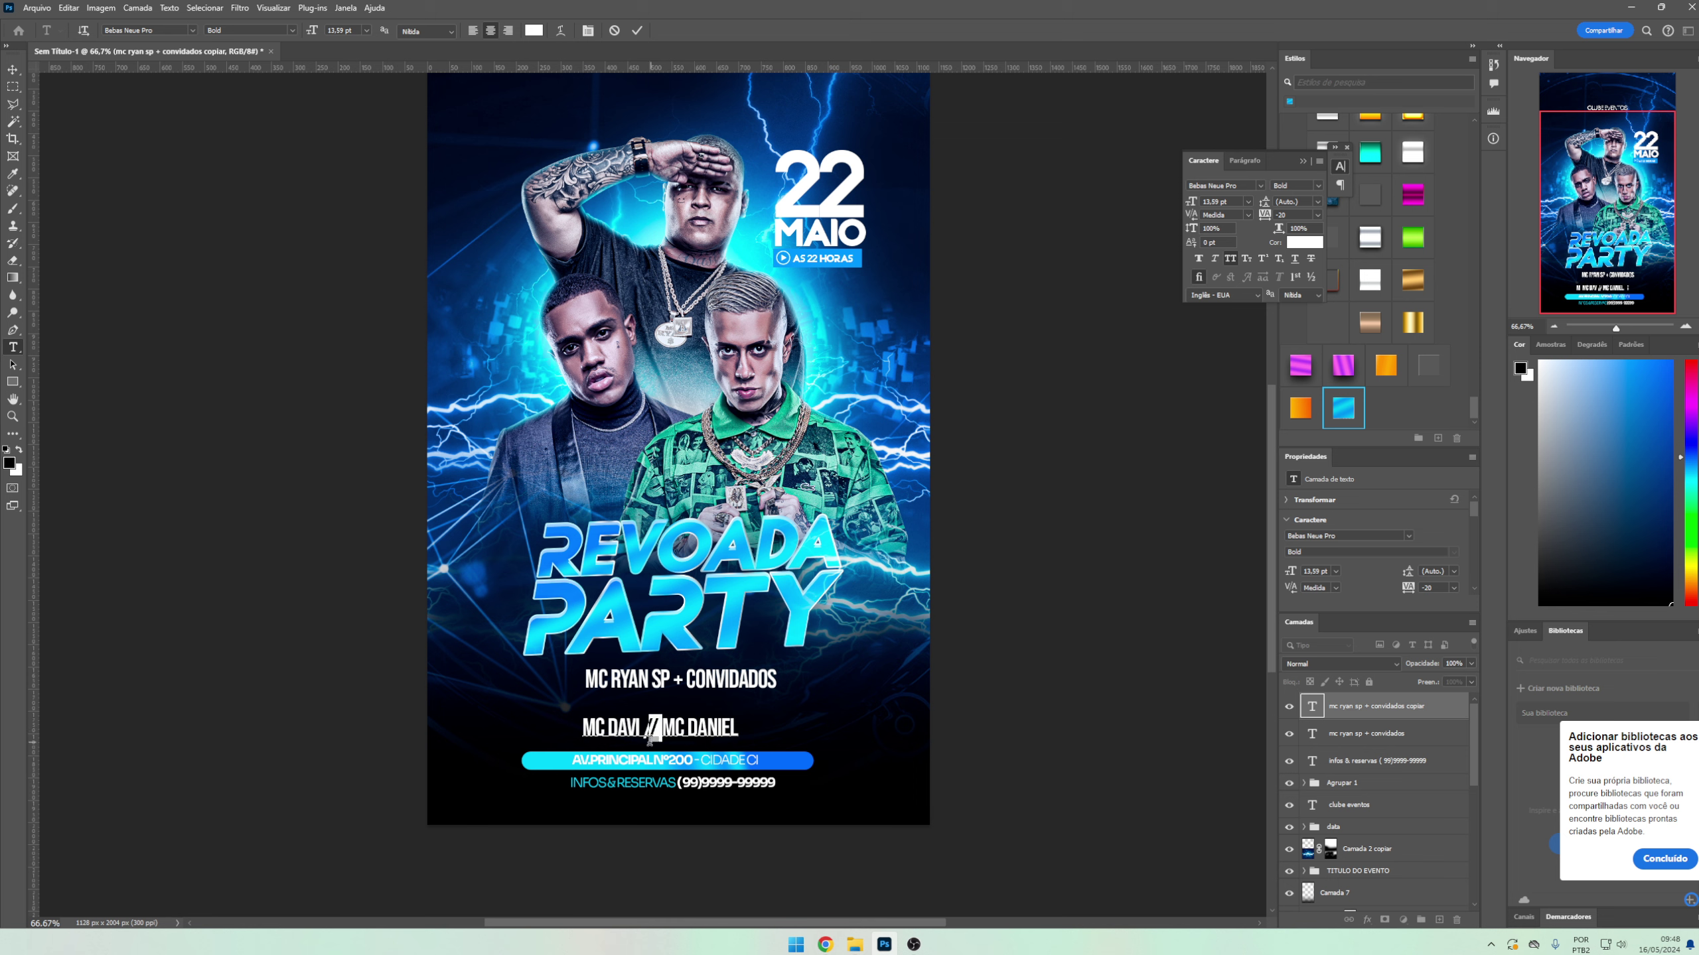
key(BackSpace)
text(|)
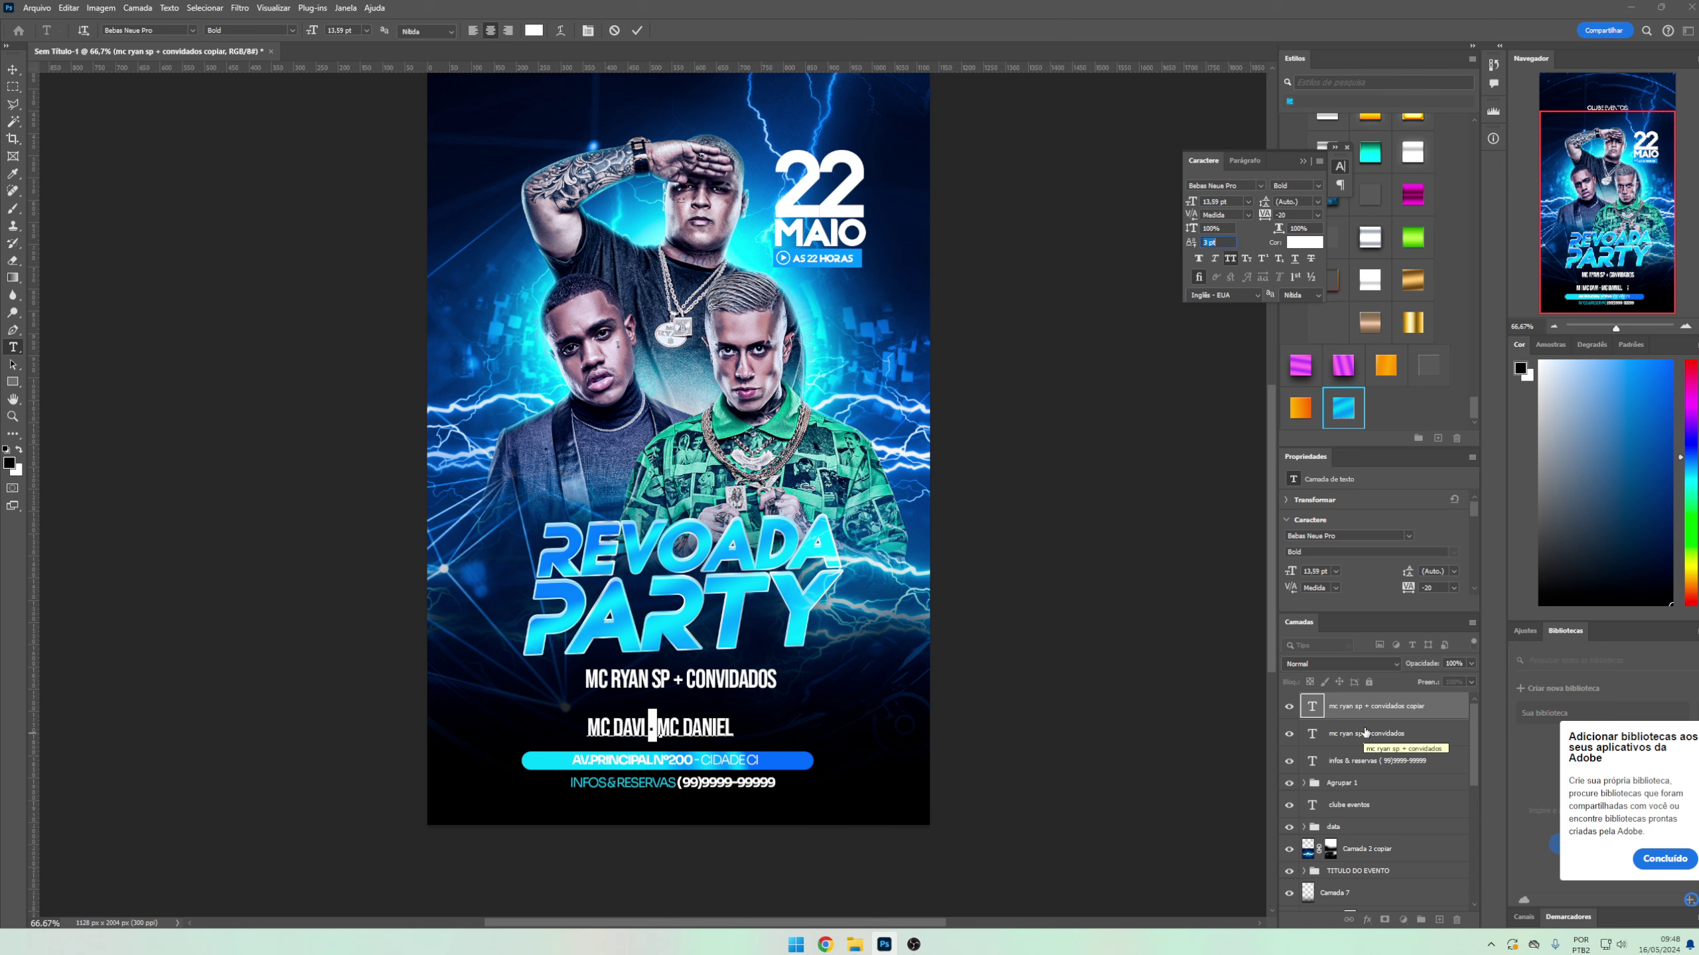
text(-)
key(ctrl+Return)
- Enlarge the names line and nudge it into place under the headliner
key(ctrl+t)
mouse_move(658, 729)
mouse_down()
mouse_move(667, 682)
mouse_move(828, 716)
mouse_up()
key(Return)
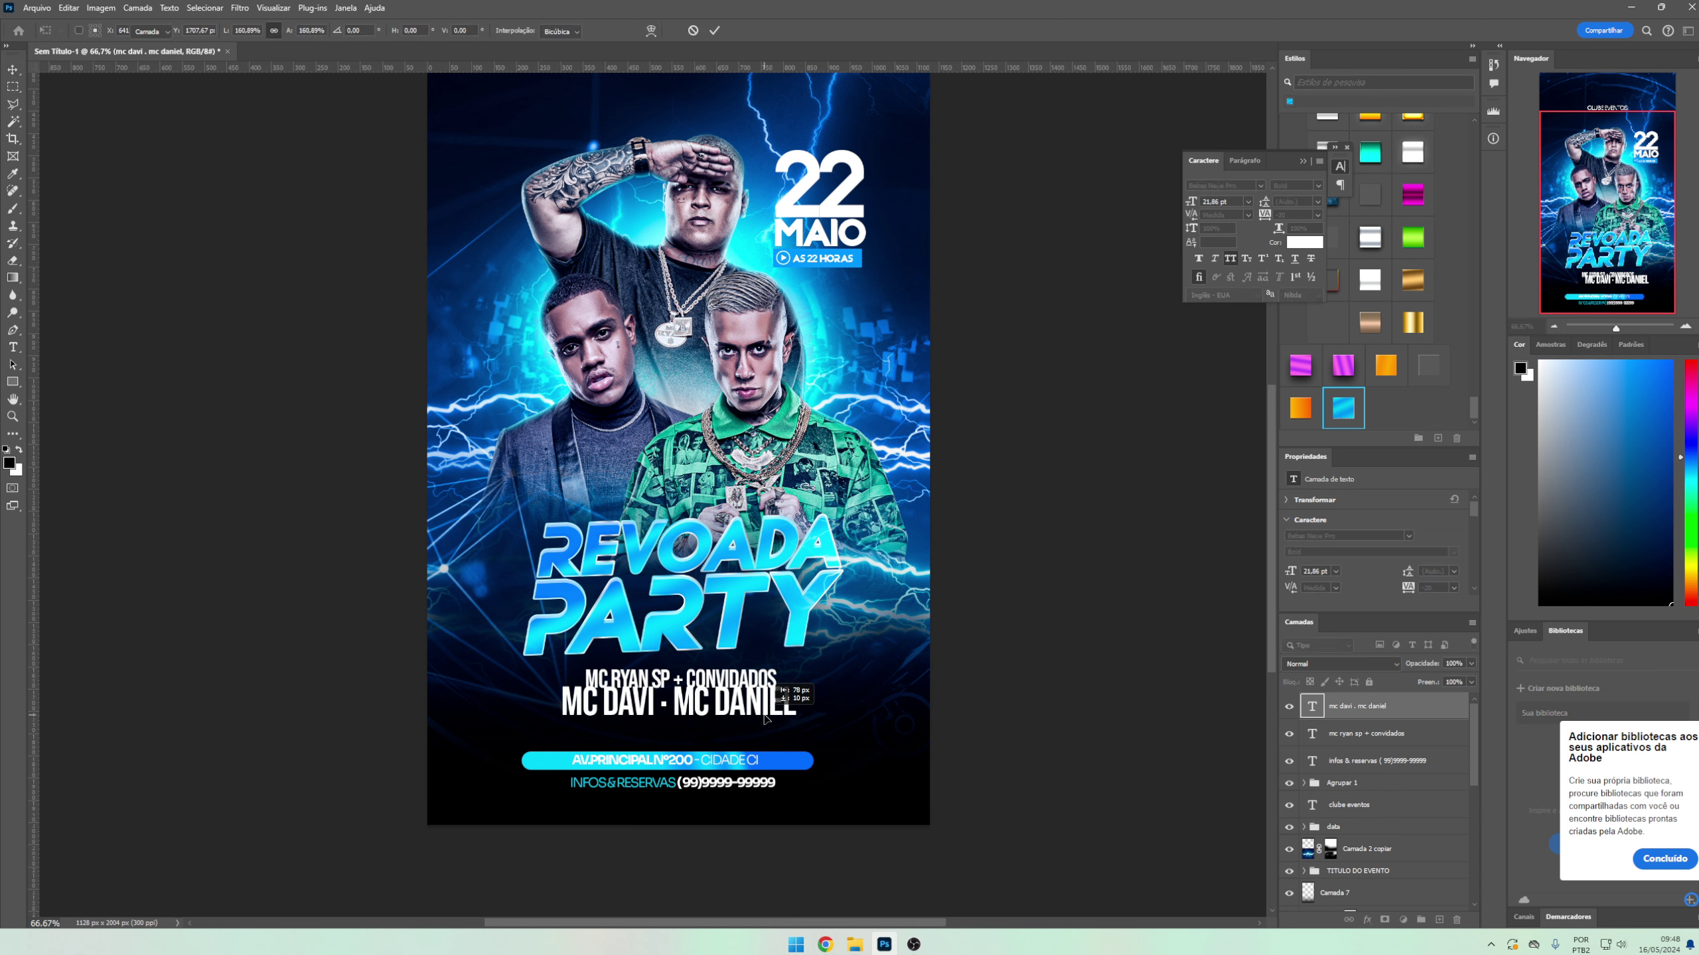
key(shift+Down)
key(shift+Down)
key(shift+Down)
key(shift+Left)
key(shift+Left)
key(shift+Left)
- Group both artist text layers and shift the group slightly lower
shift+click(1381, 733)
key(ctrl+g)
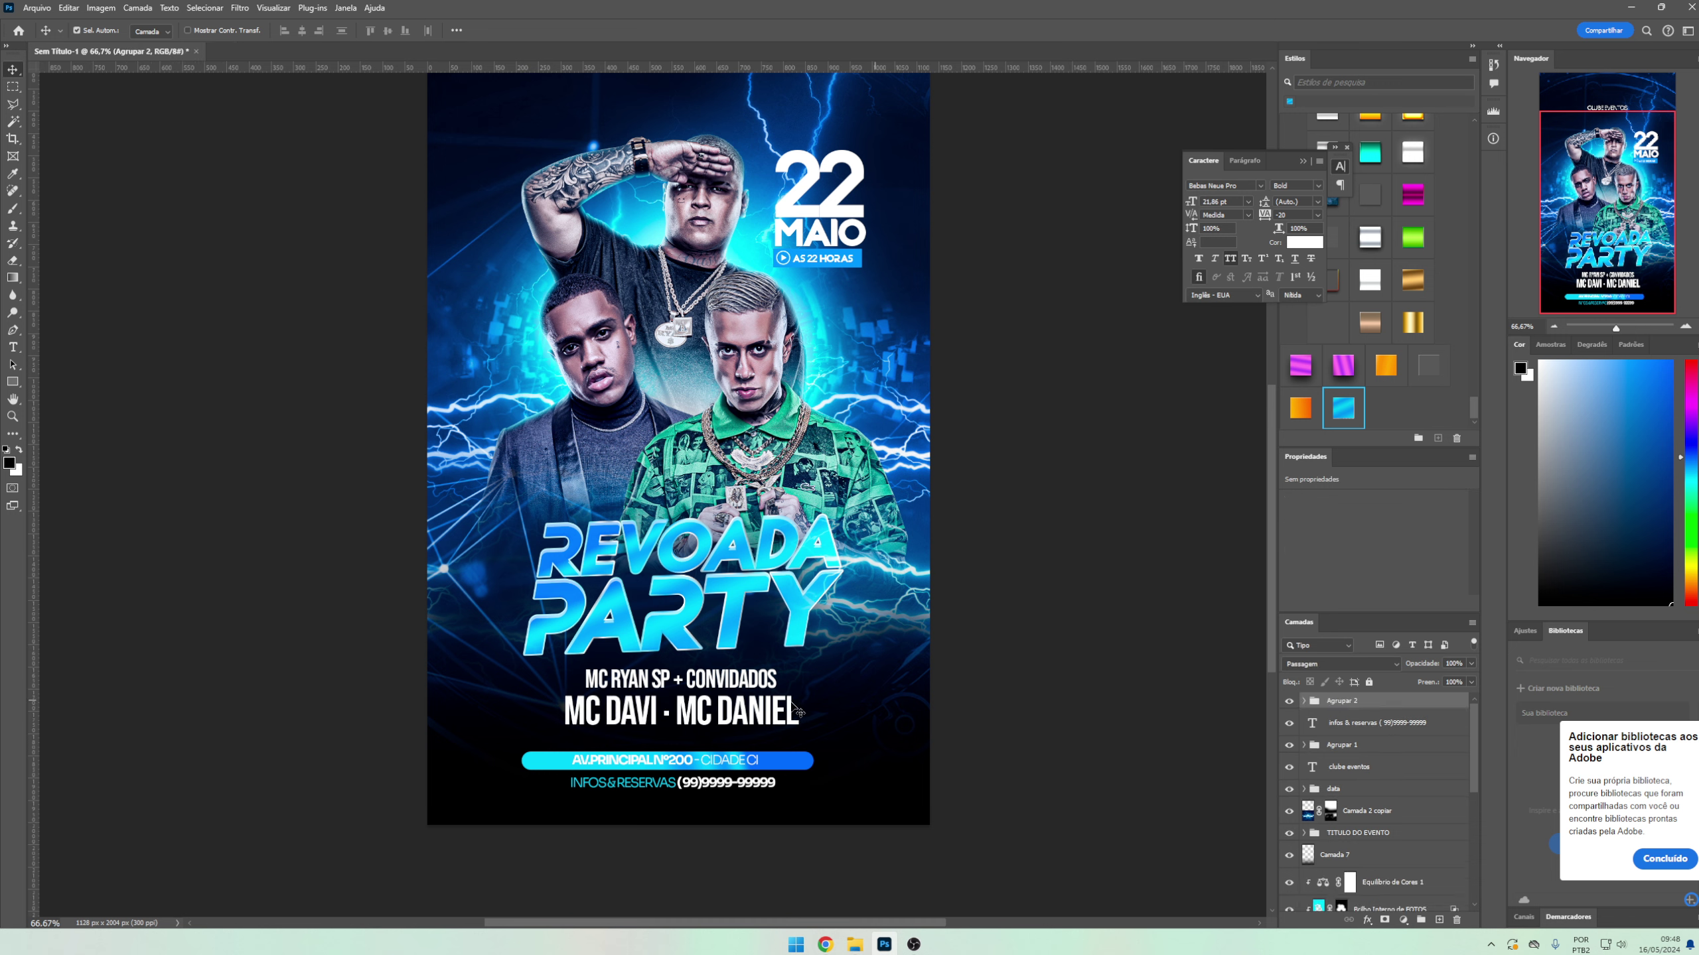
drag(783, 708, 777, 718)
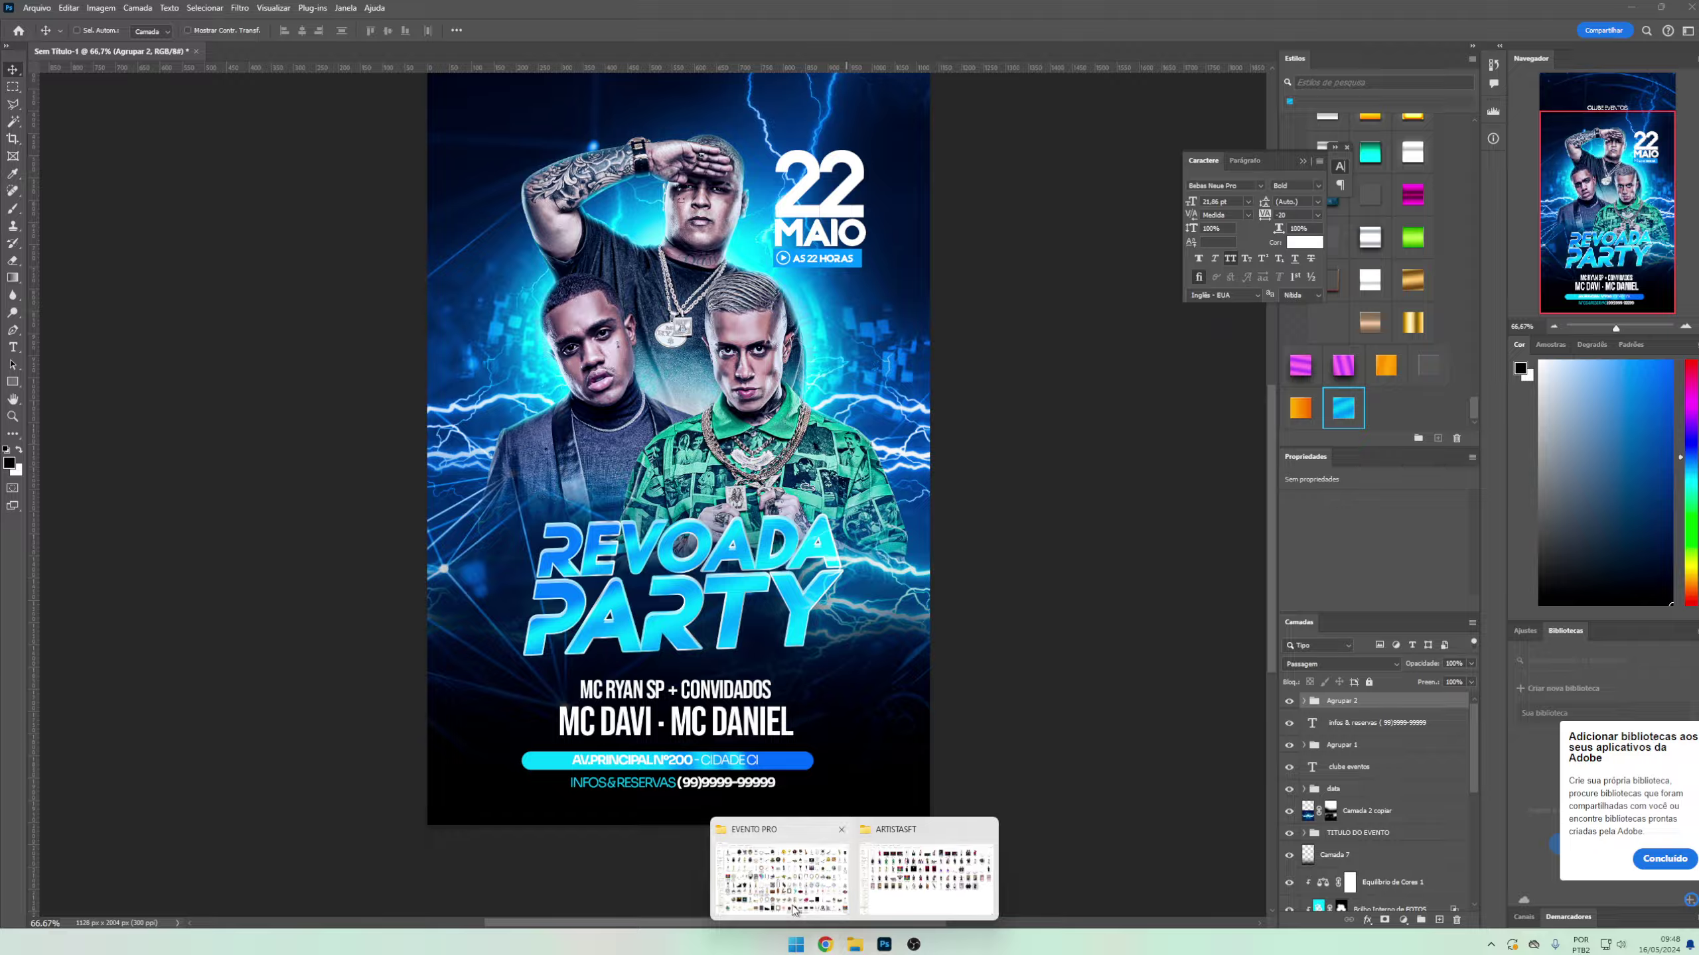
- Bring up the EVENTO PRO folder and browse its PNG assets, selecting speakerszzz
click(793, 907)
scroll(802, 603, down, 3)
scroll(860, 658, up, 2)
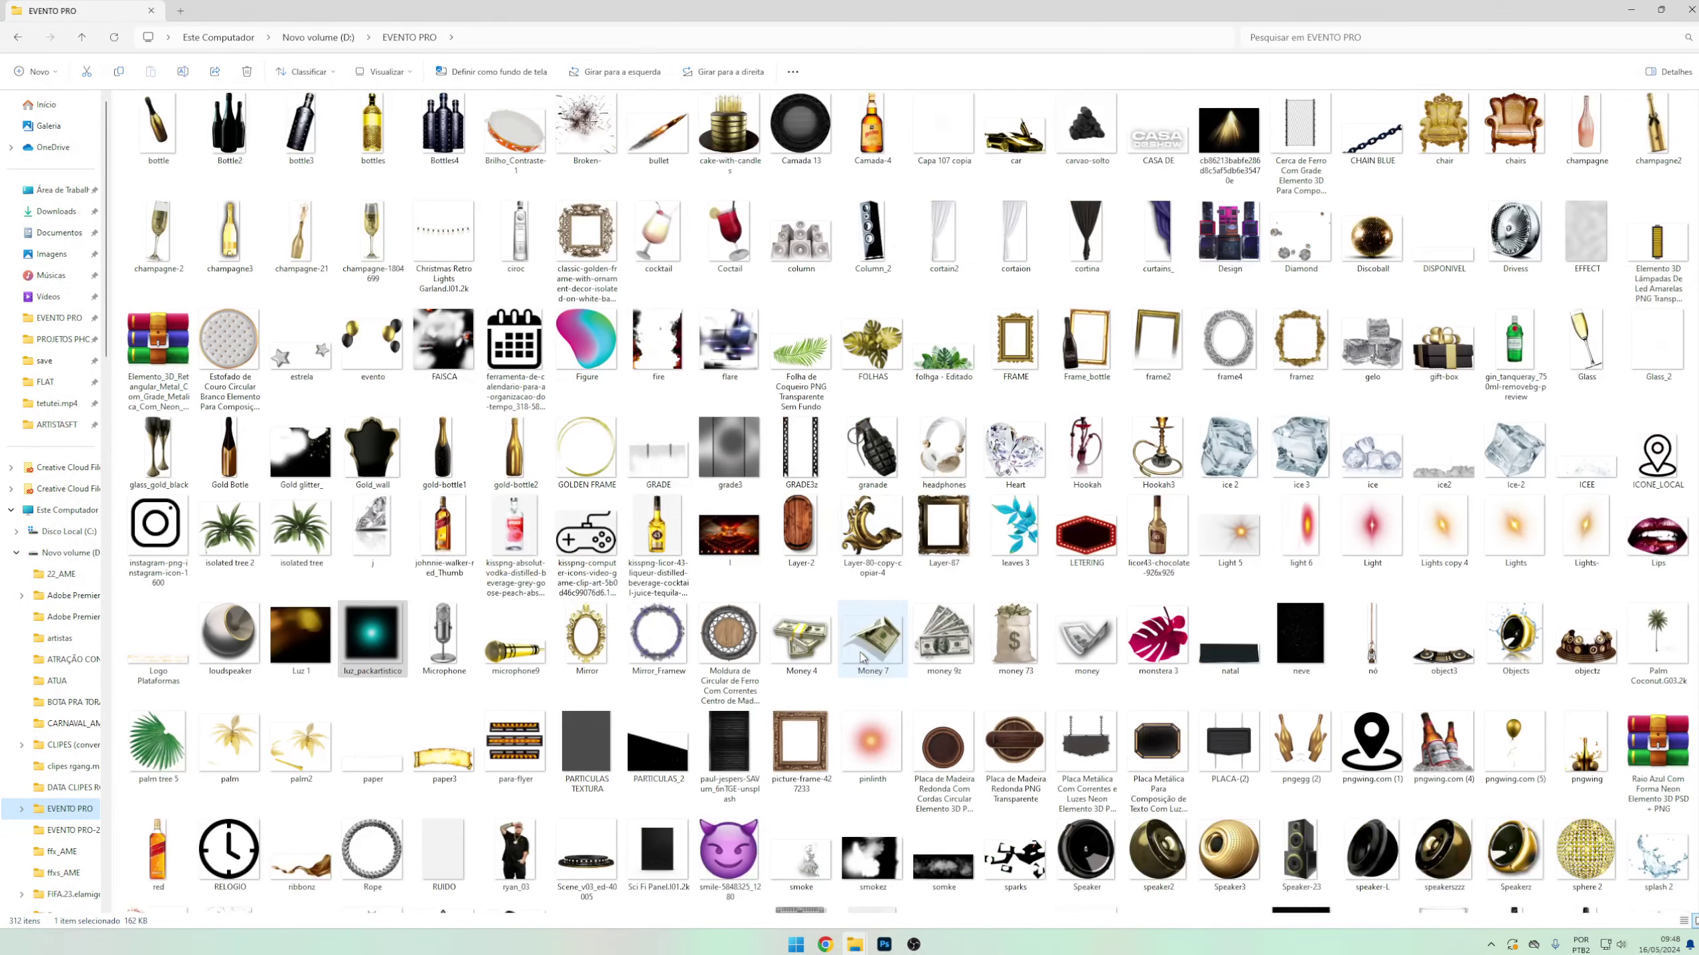
scroll(860, 658, up, 1)
scroll(861, 657, up, 2)
scroll(861, 658, up, 1)
scroll(861, 658, up, 1)
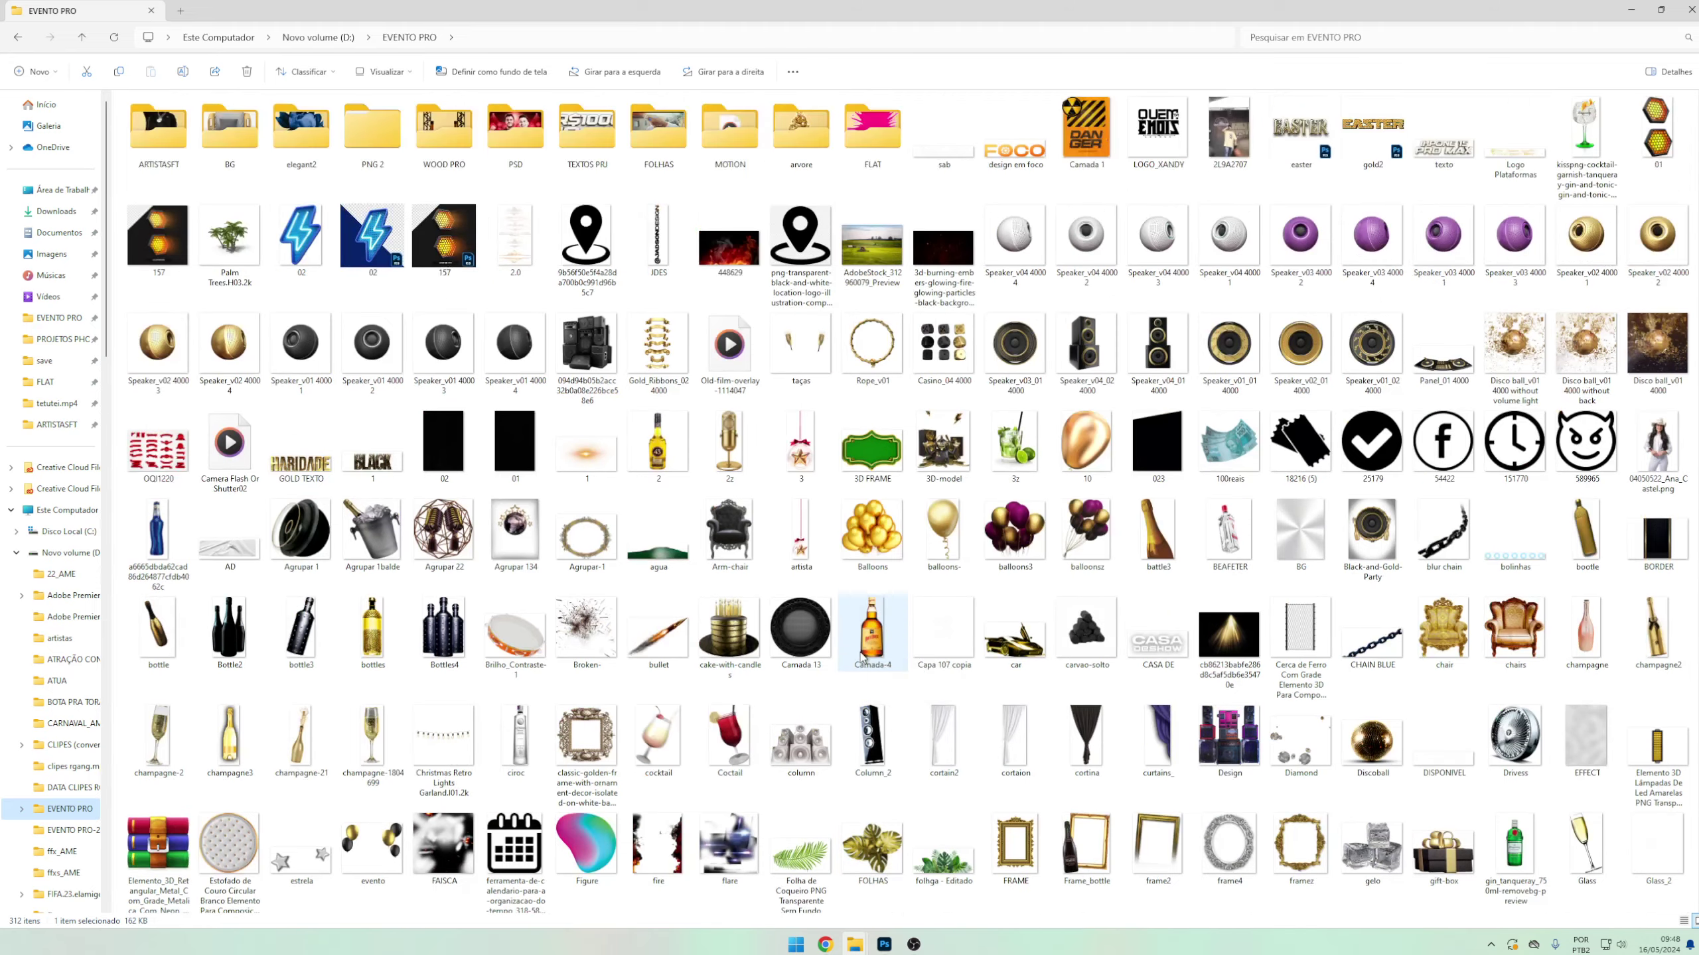
scroll(669, 696, down, 3)
scroll(534, 729, down, 3)
scroll(440, 749, down, 1)
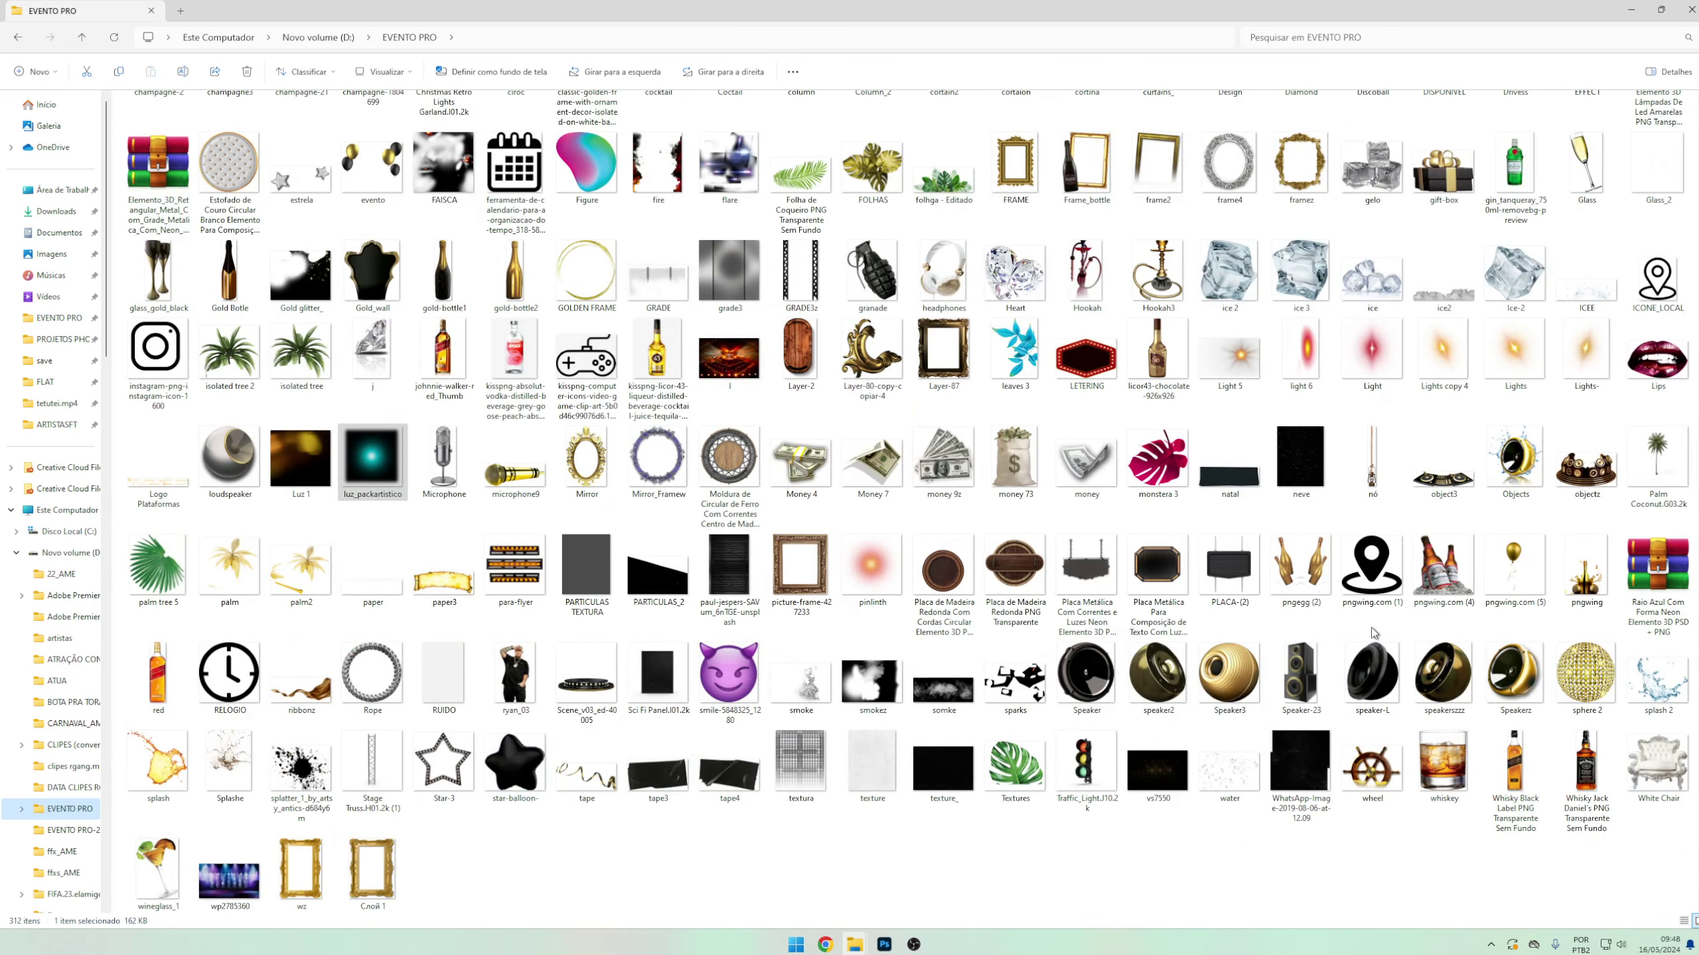
click(1431, 689)
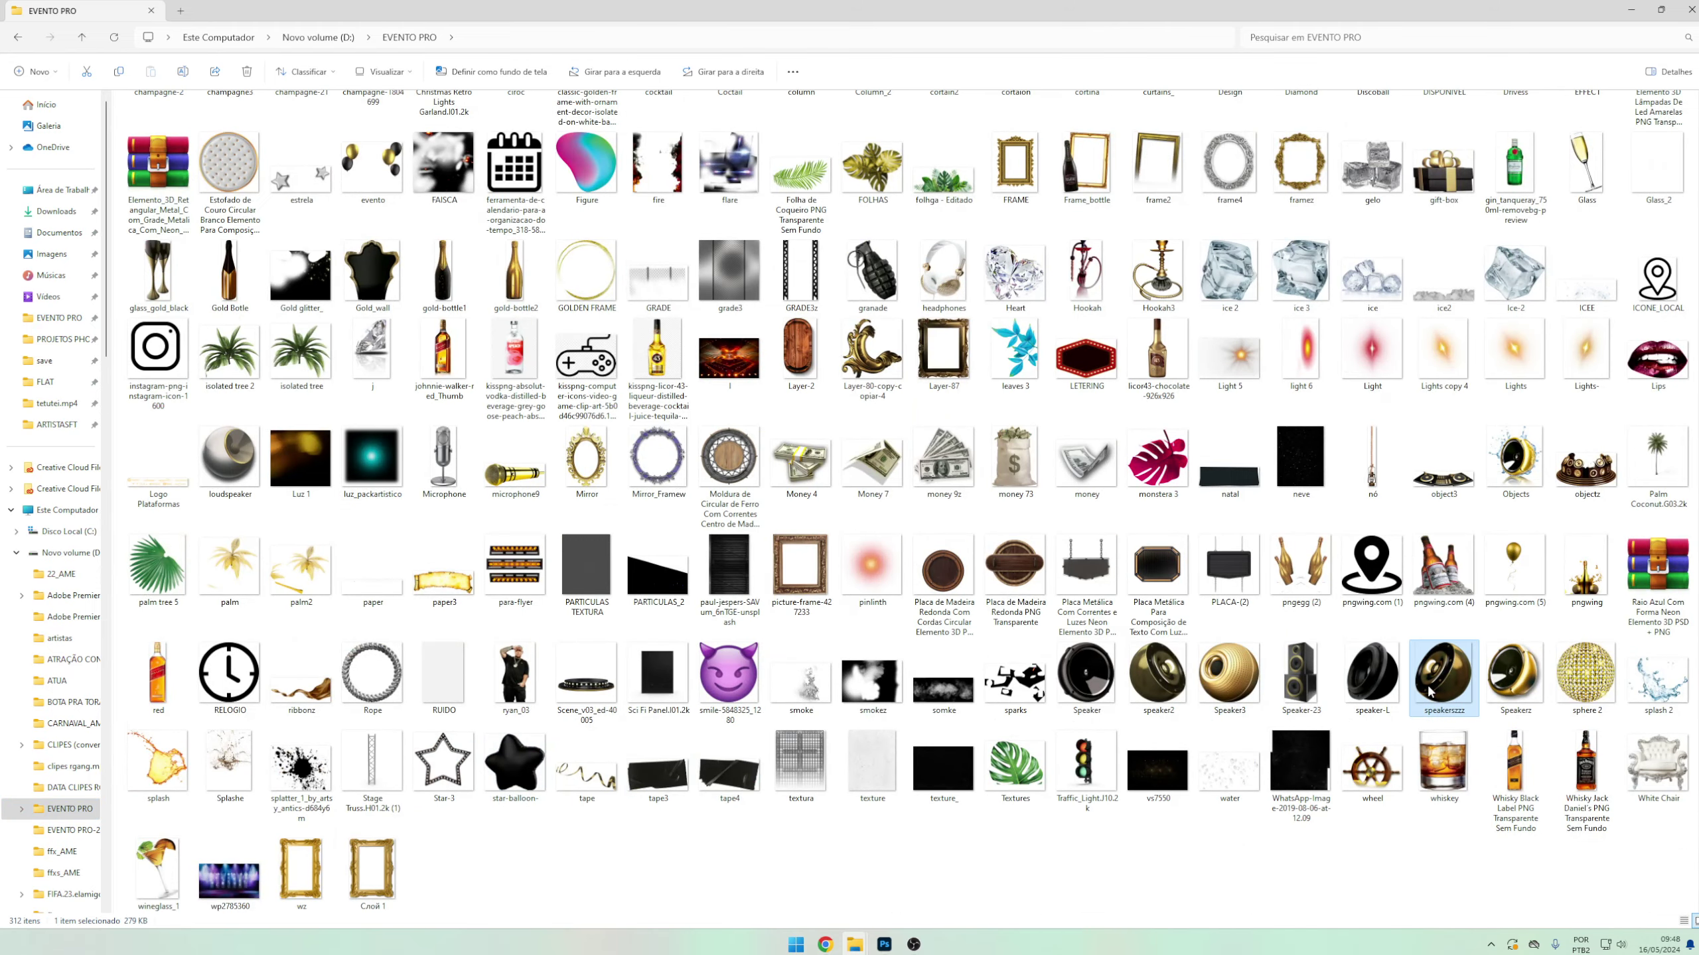
scroll(1429, 691, up, 1)
scroll(1429, 691, up, 1)
scroll(1429, 691, up, 1)
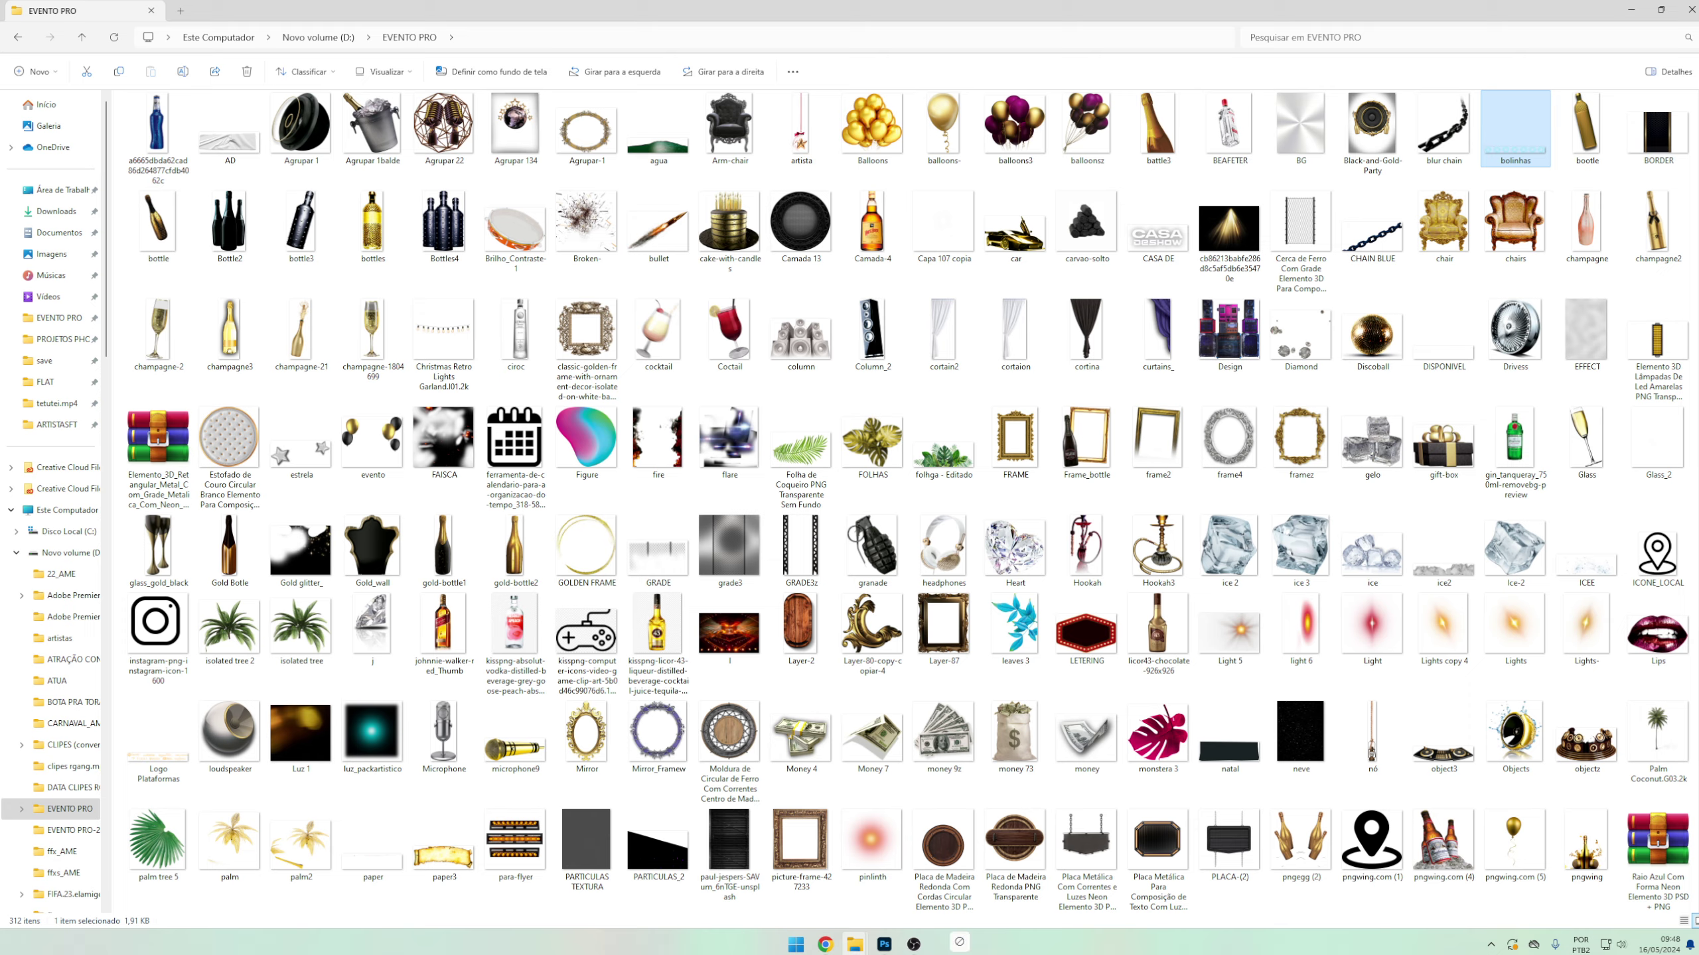
- Place bolinhas.png, scale it small, add a Color Overlay, and move it under INFOS&RESERVAS
drag(886, 947, 821, 587)
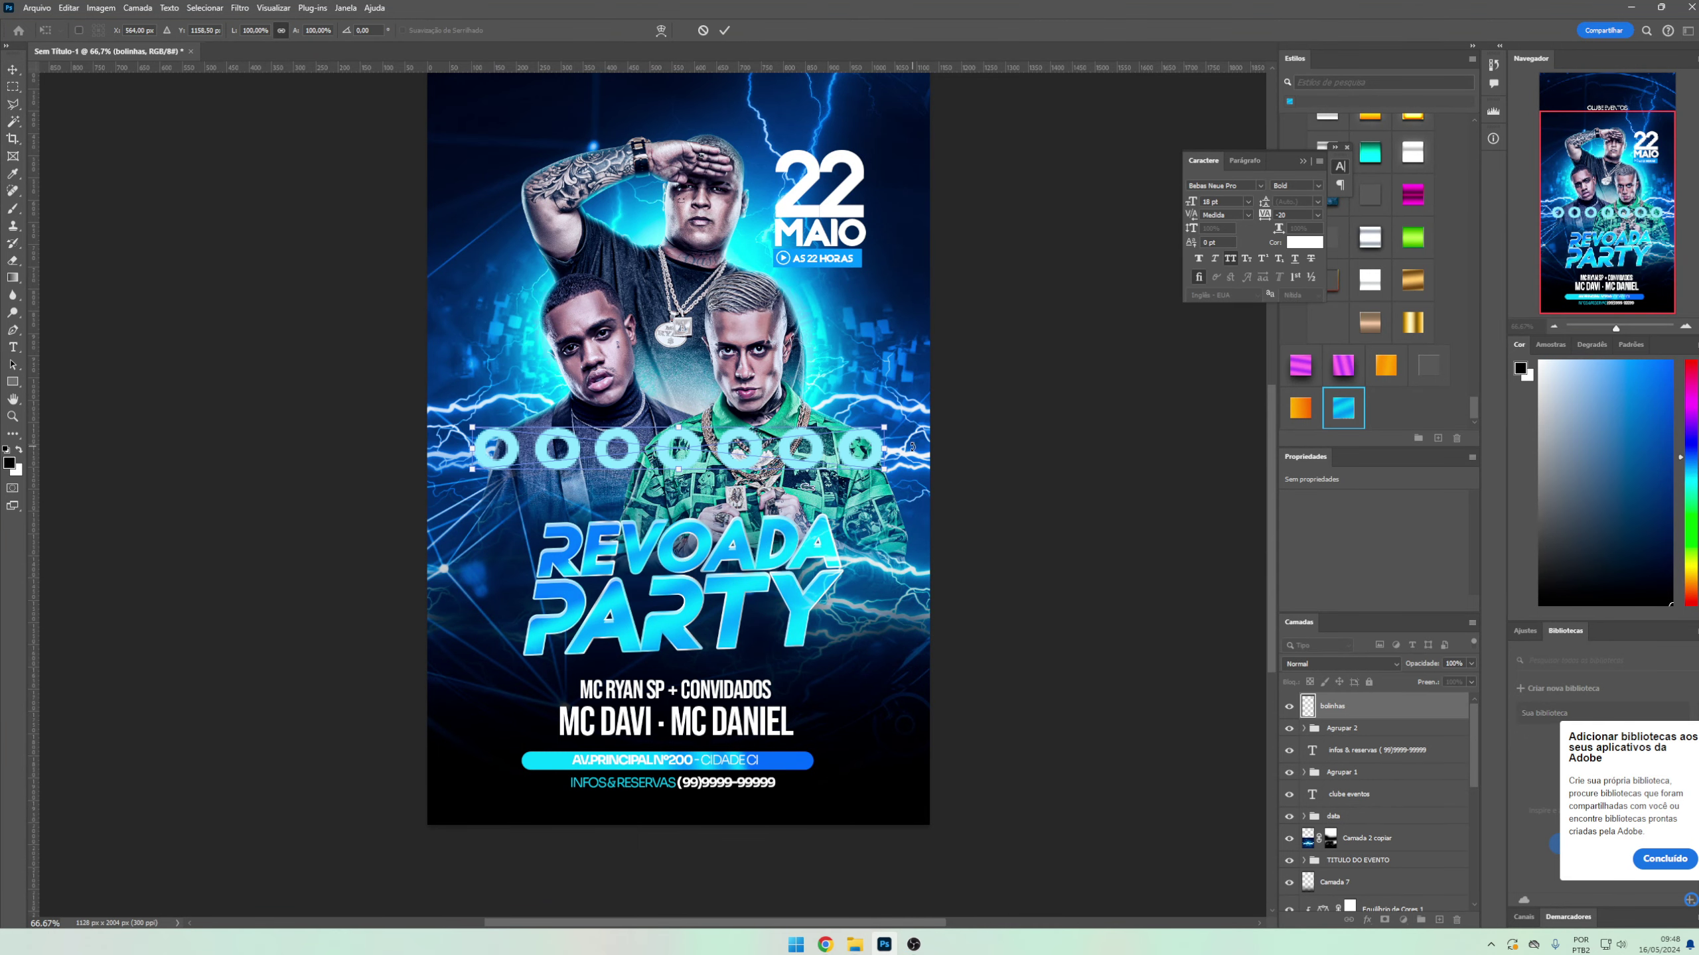
drag(883, 471, 536, 434)
key(Return)
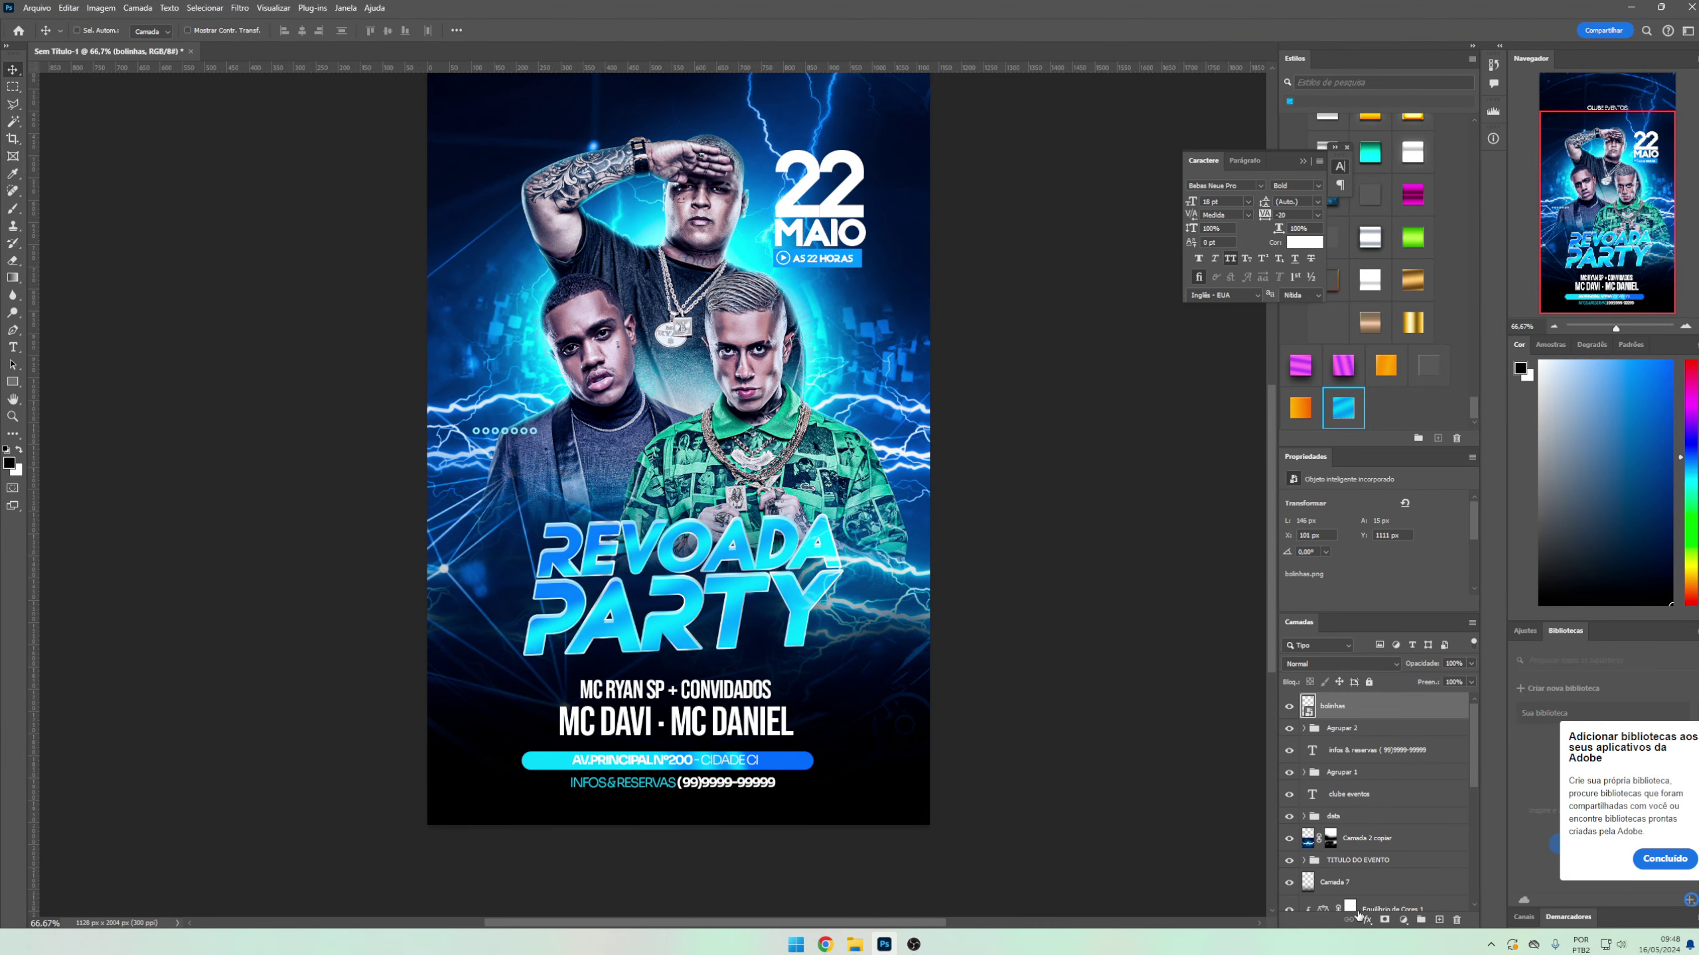
click(1367, 921)
click(1418, 868)
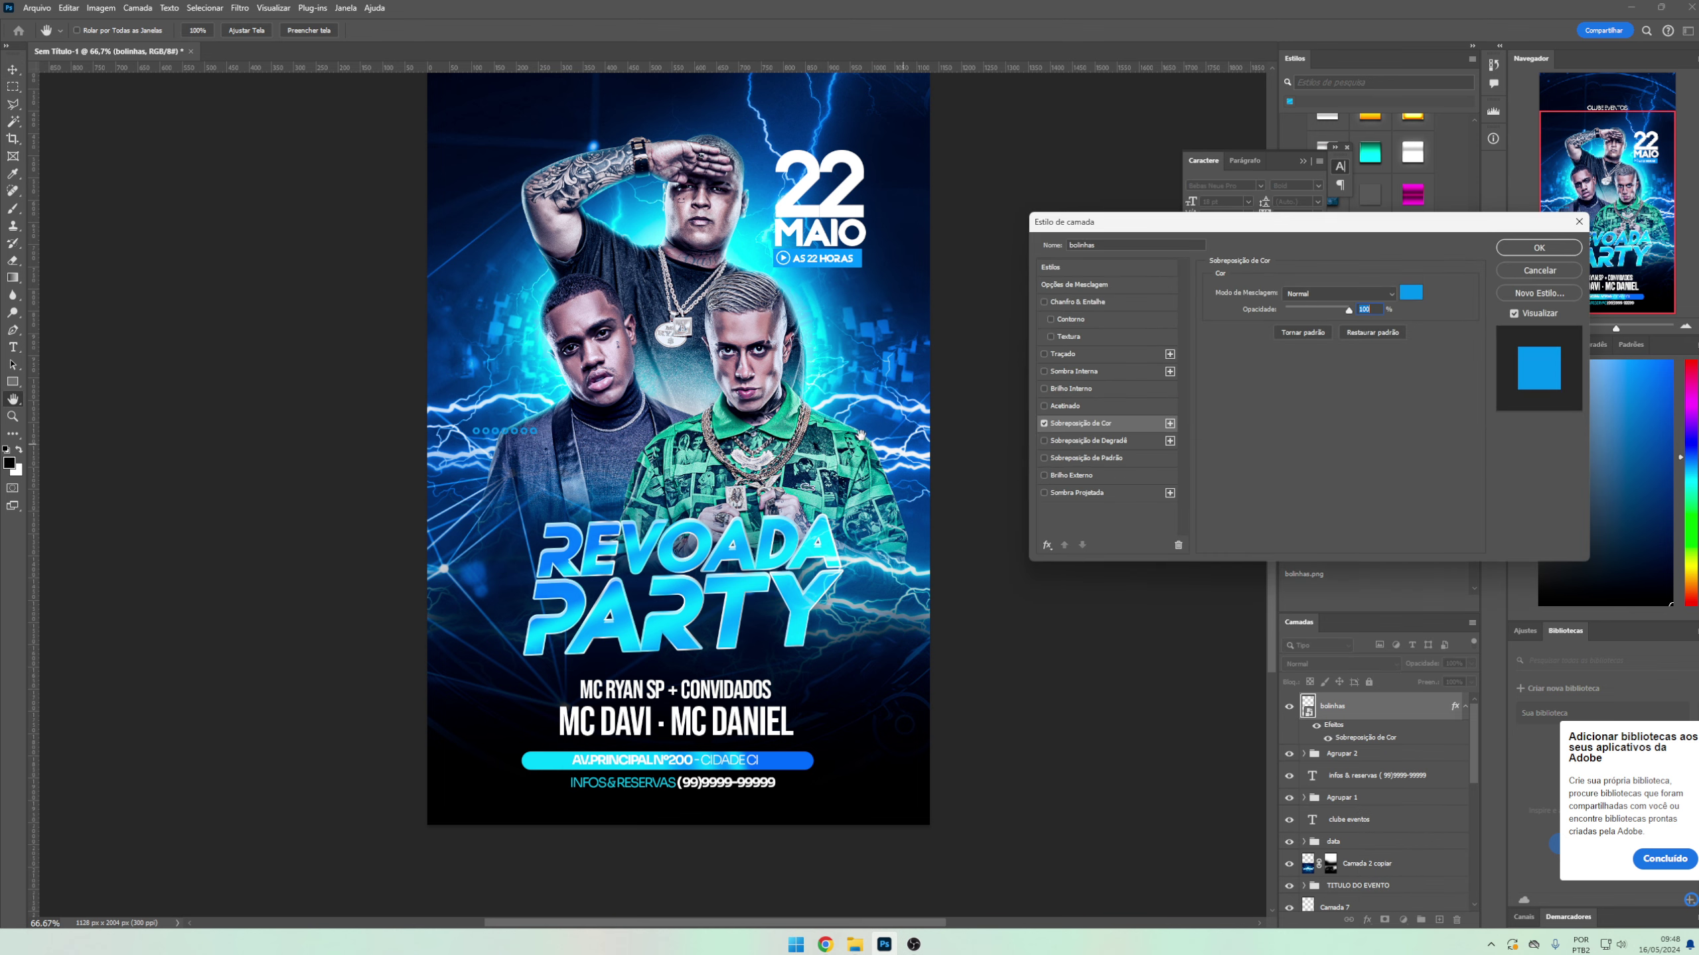
key(Return)
drag(602, 419, 754, 746)
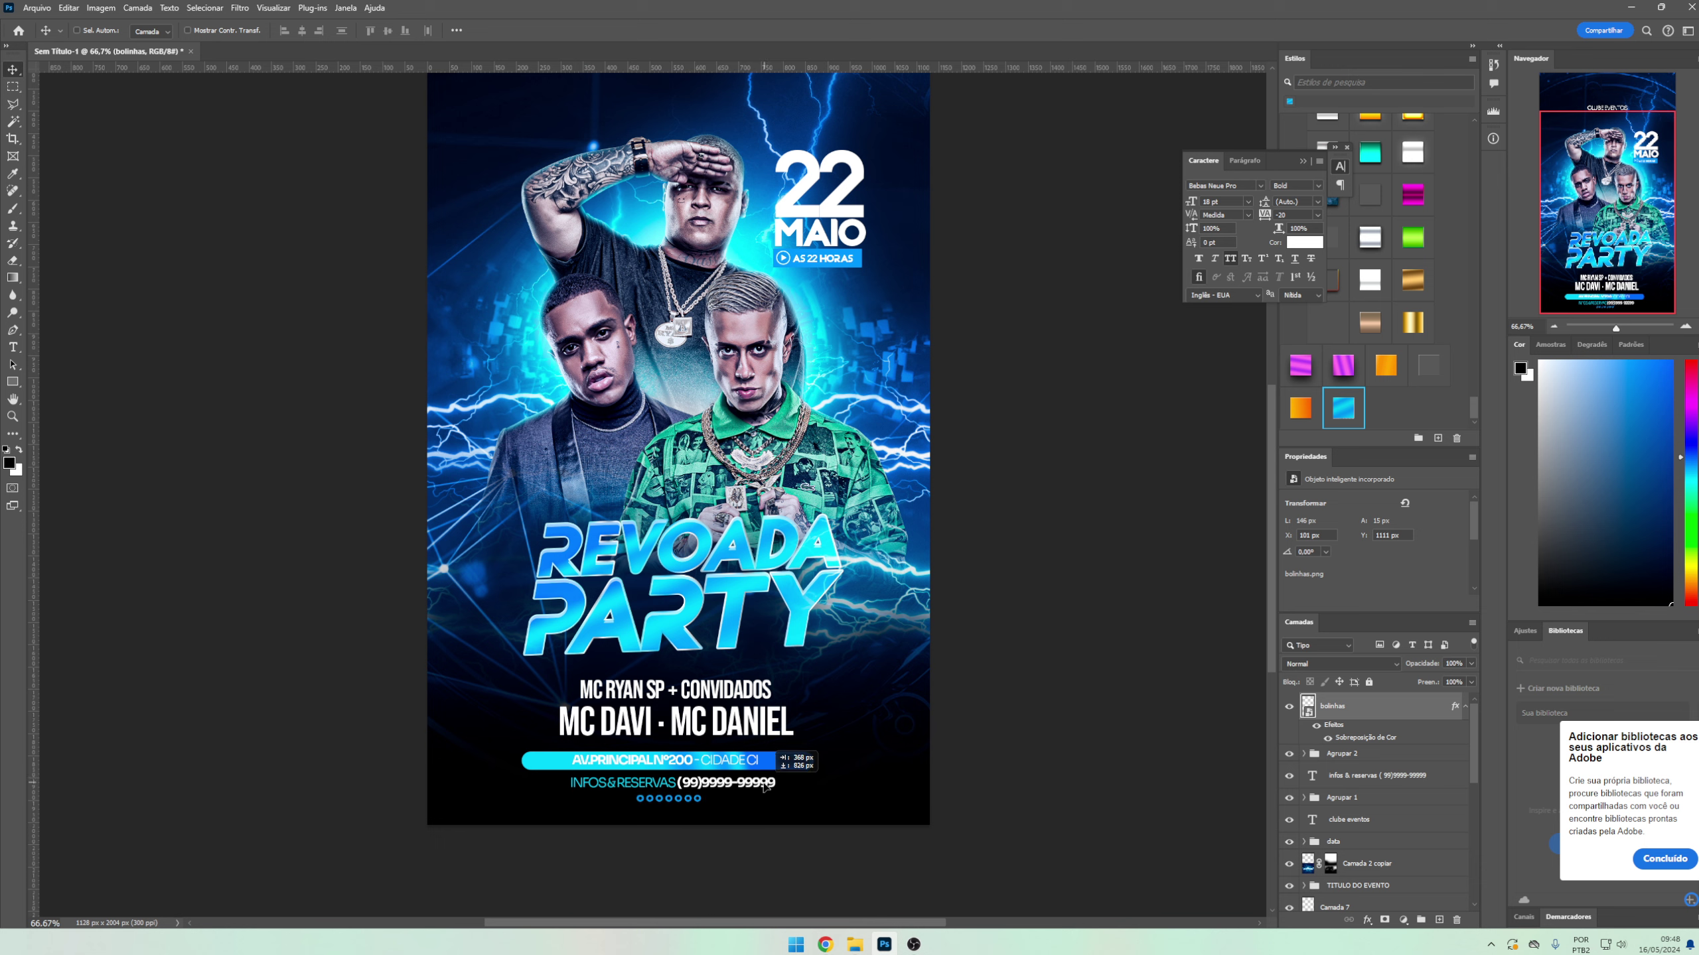
- Make the dots' overlay white and shrink the row to about 112 px wide
double_click(1362, 738)
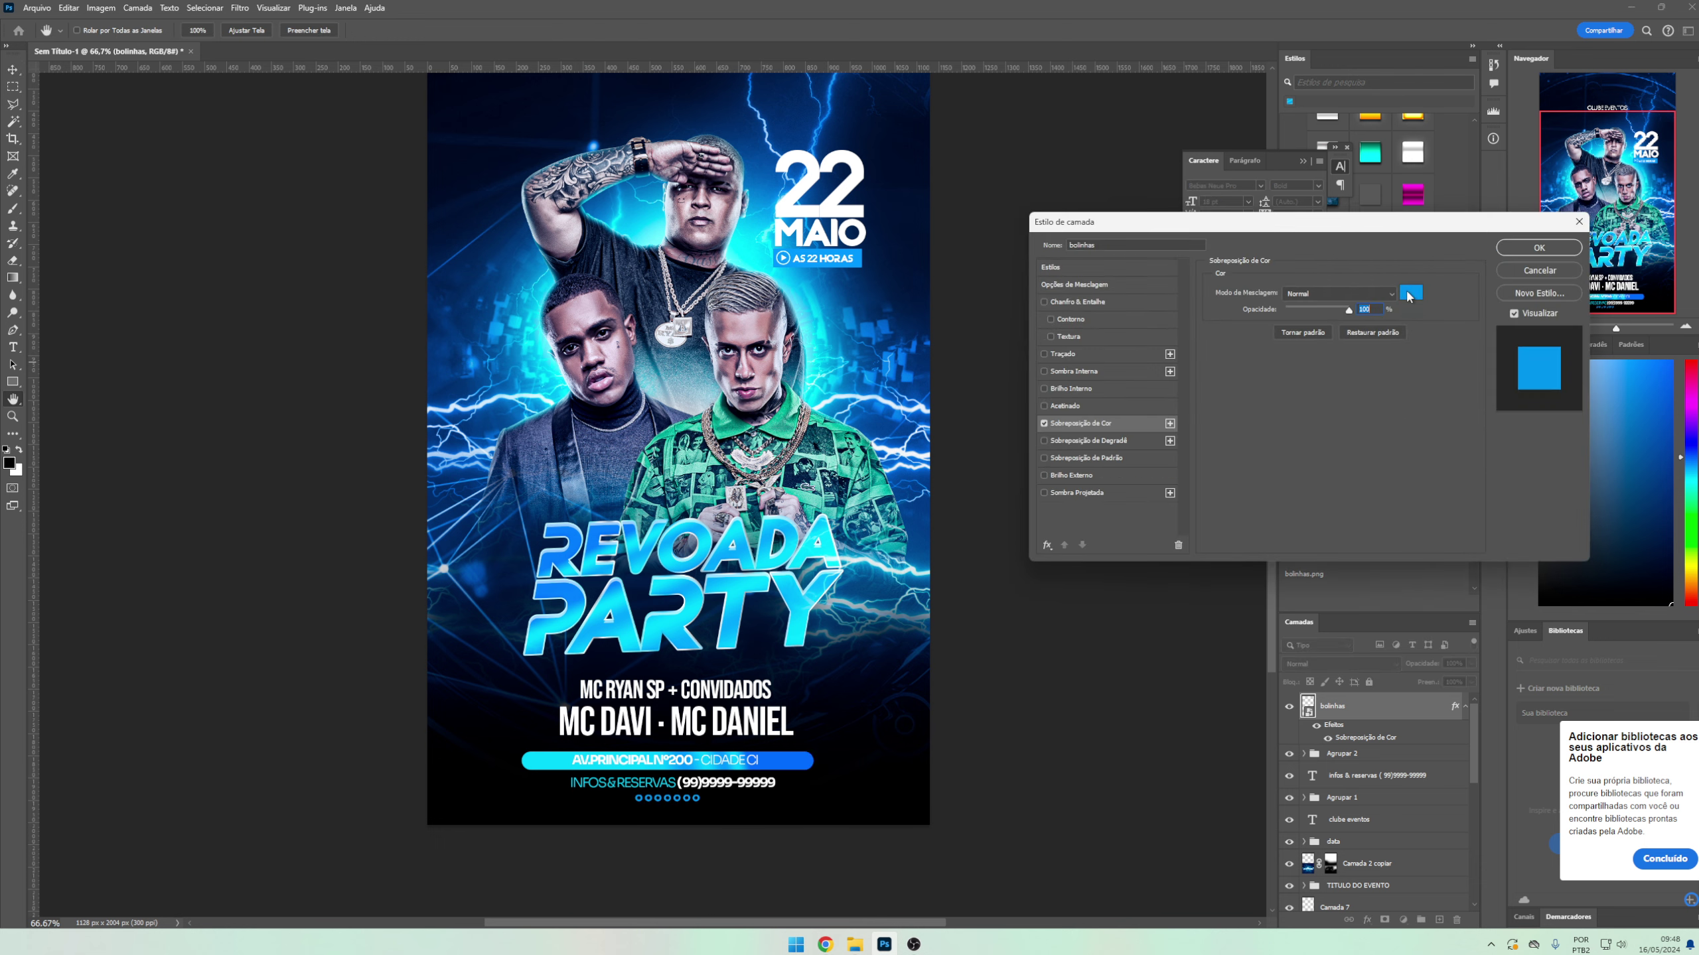
click(1410, 296)
click(1337, 231)
key(Return)
key(Return)
key(ctrl+t)
mouse_move(661, 799)
mouse_down()
mouse_move(644, 798)
mouse_move(706, 806)
mouse_up()
key(Return)
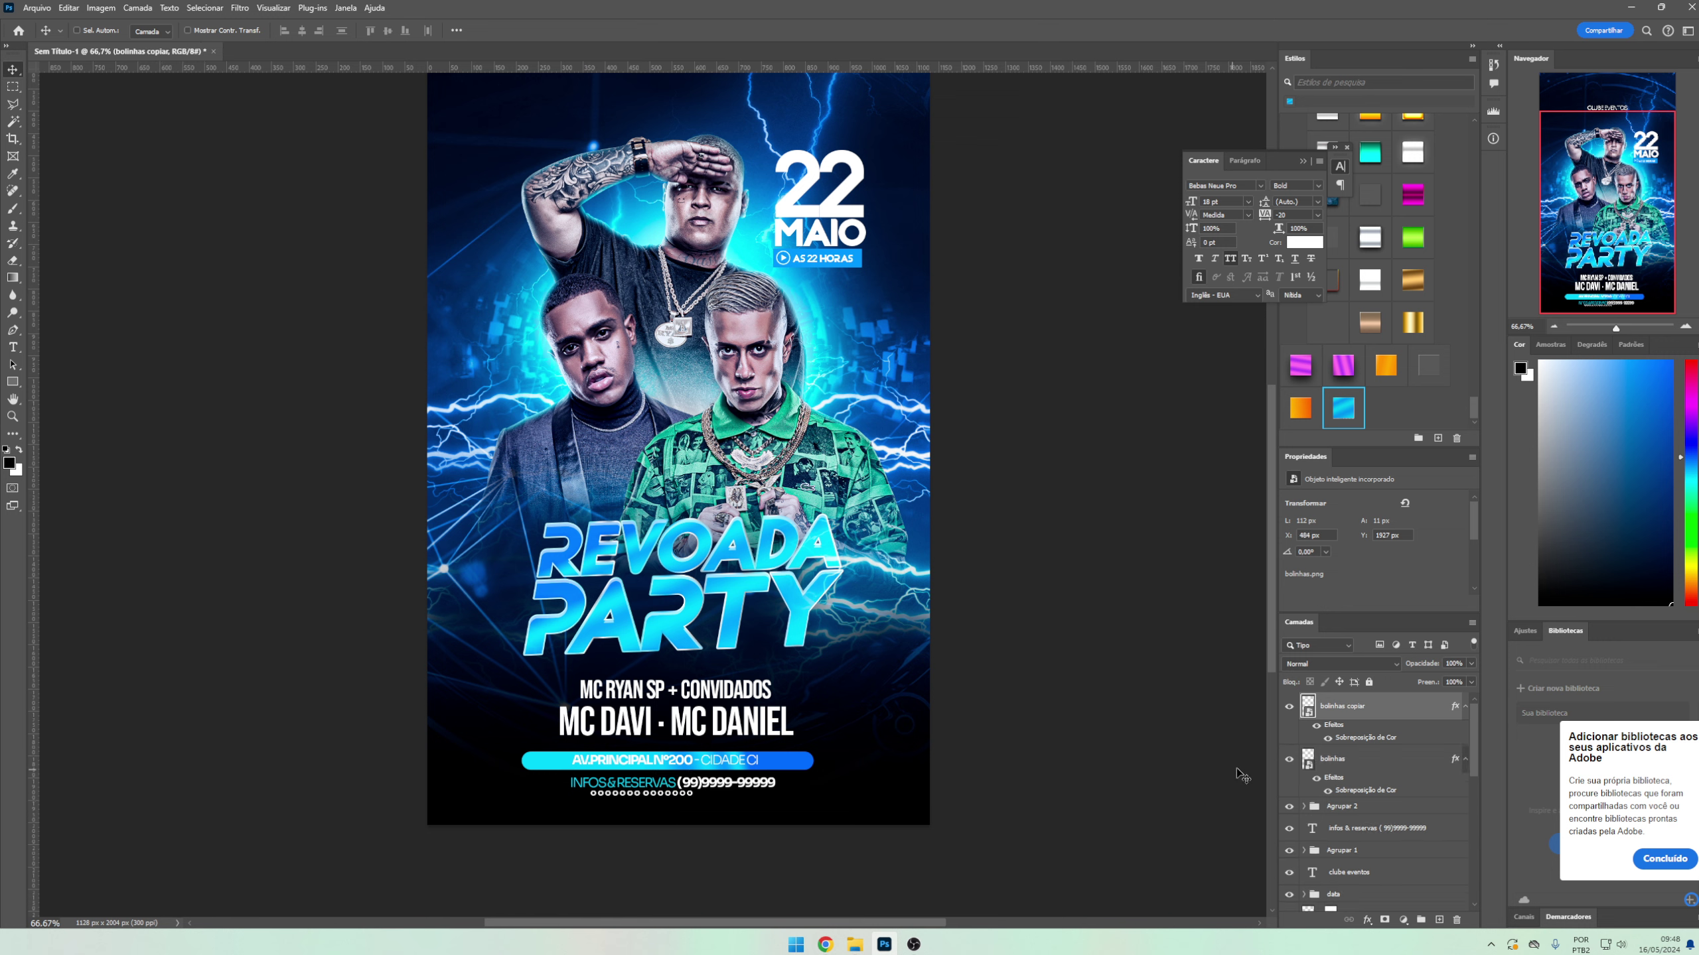
- Group the two dot layers together
shift+click(1376, 754)
key(ctrl+g)
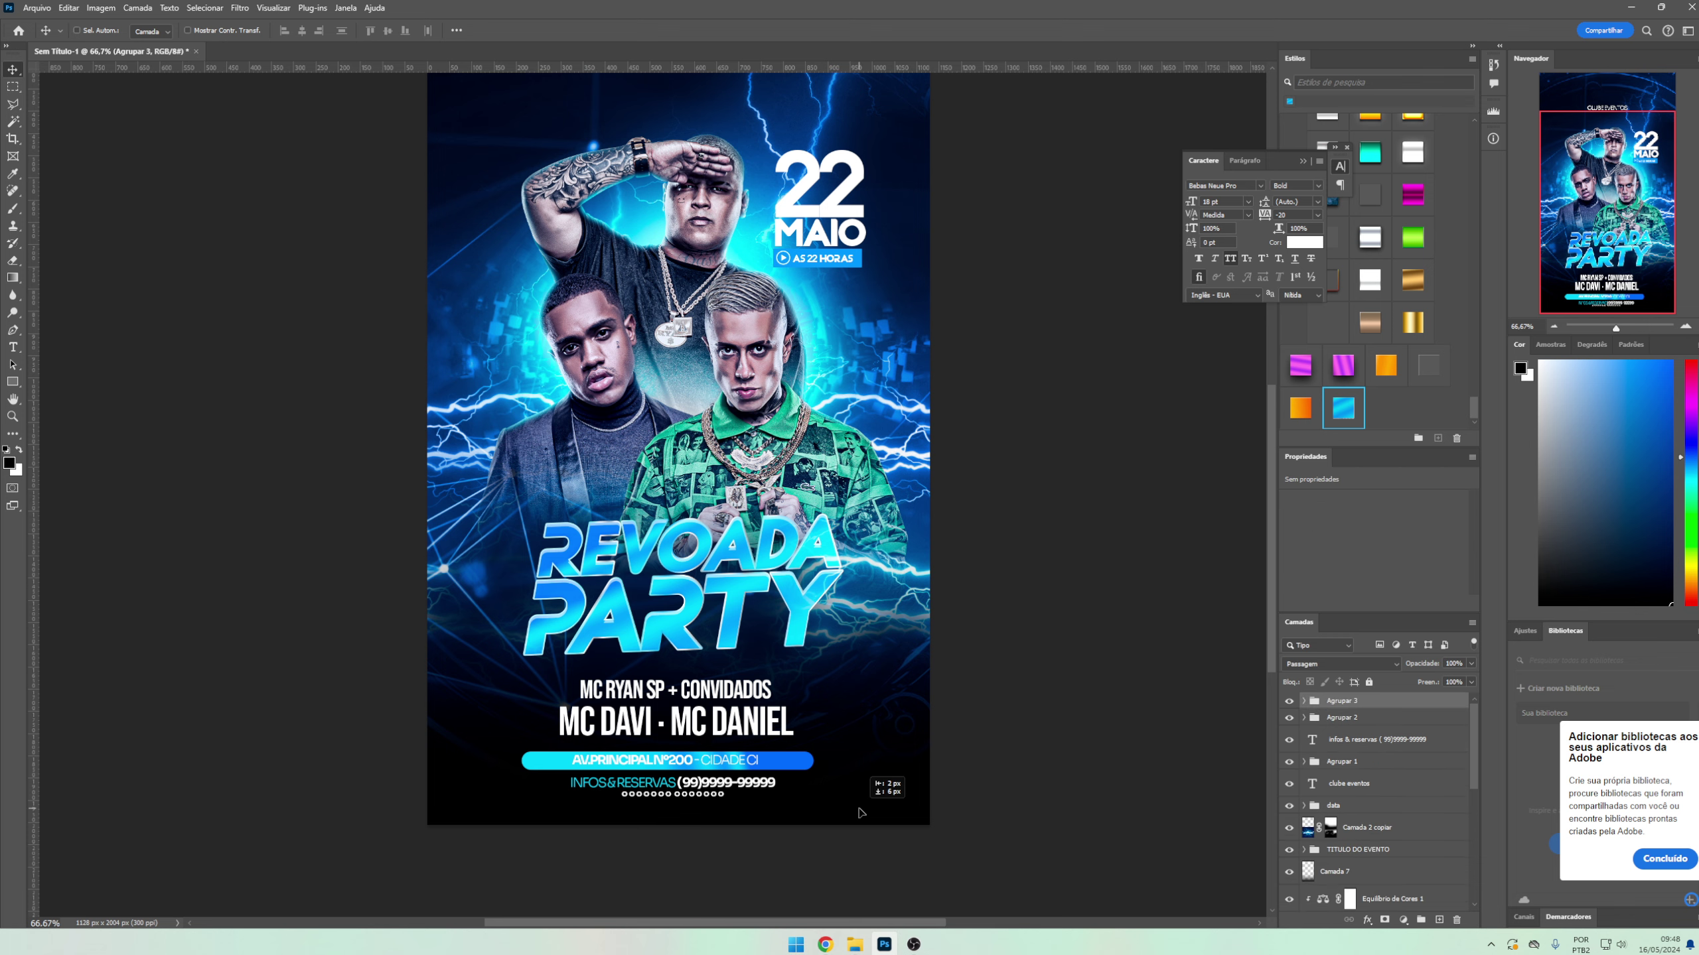
mouse_move(1270, 620)
mouse_down()
mouse_move(1266, 526)
mouse_move(1266, 606)
mouse_move(1259, 557)
mouse_up()
scroll(998, 633, down, 2)
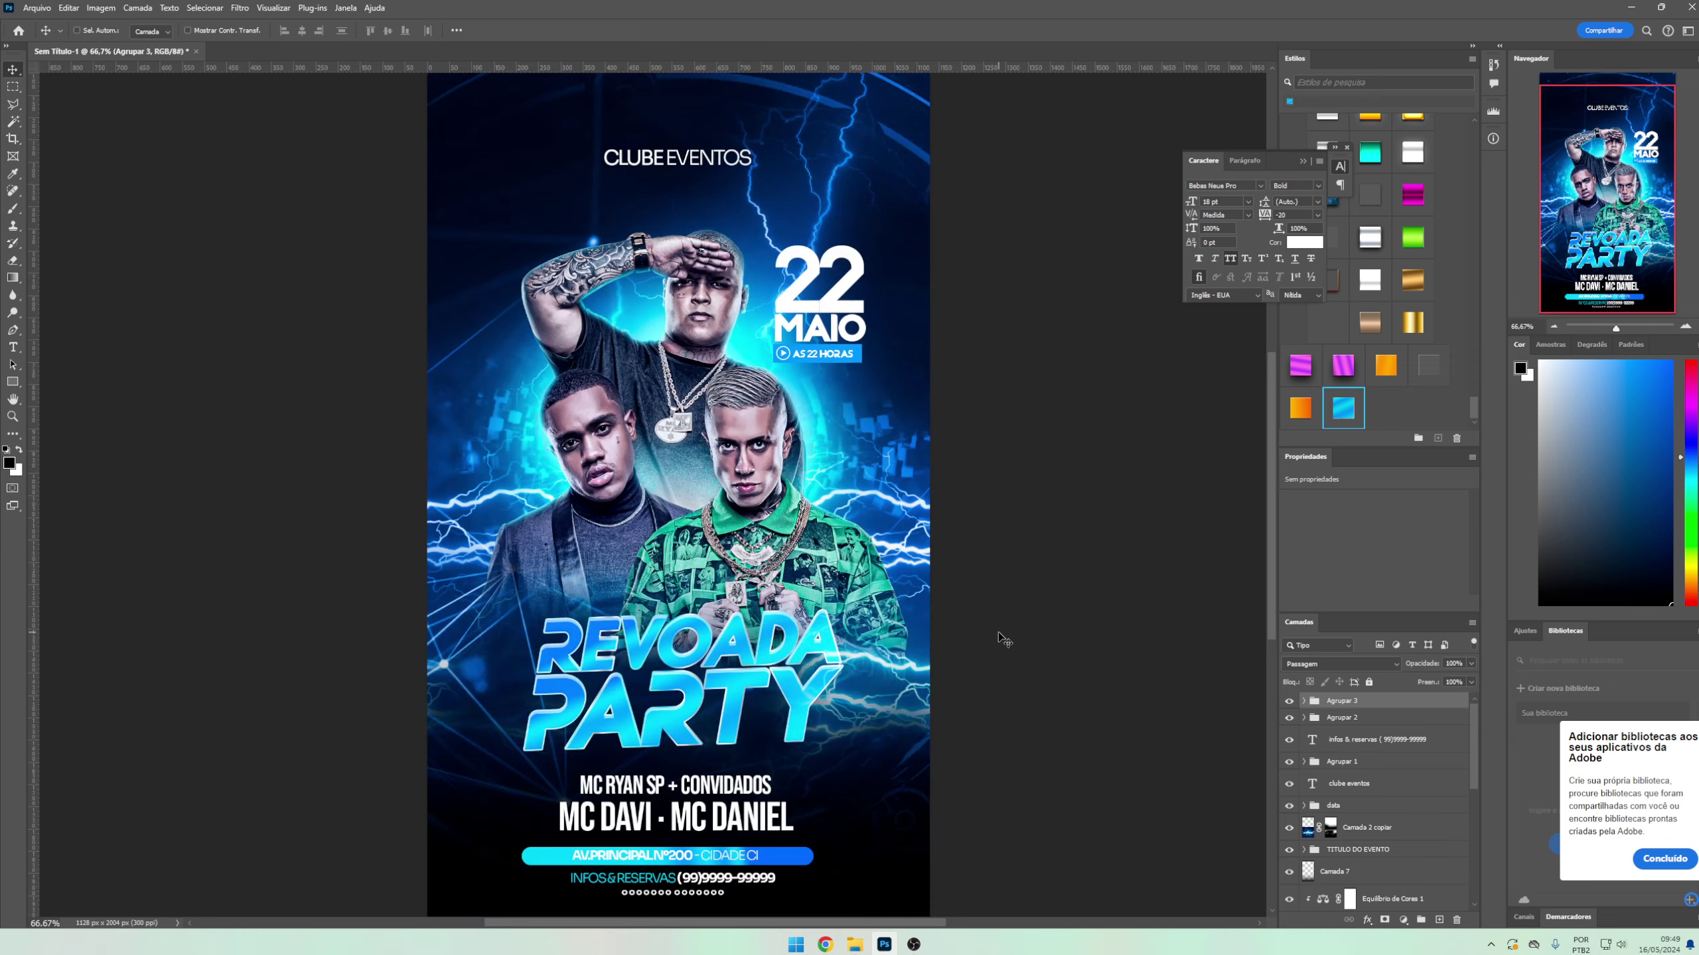
scroll(889, 617, down, 2)
- Select the top text, title, people and date layers and move them up slightly
shift+click(1370, 739)
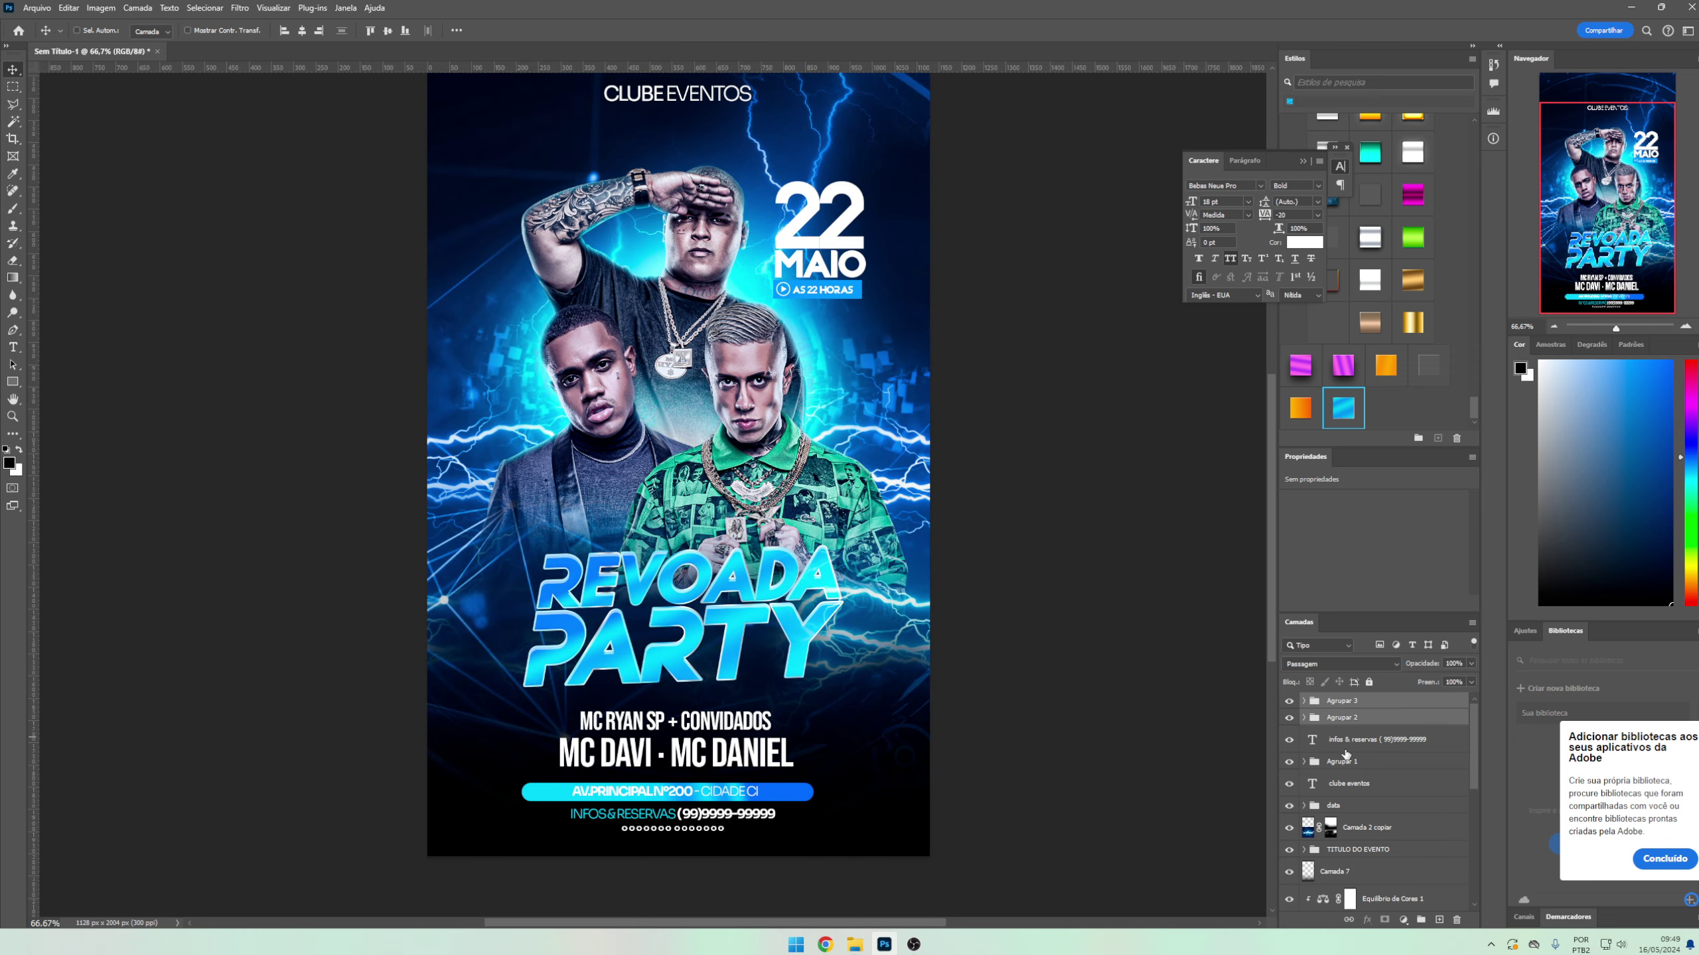
shift+click(1348, 784)
drag(969, 786, 972, 769)
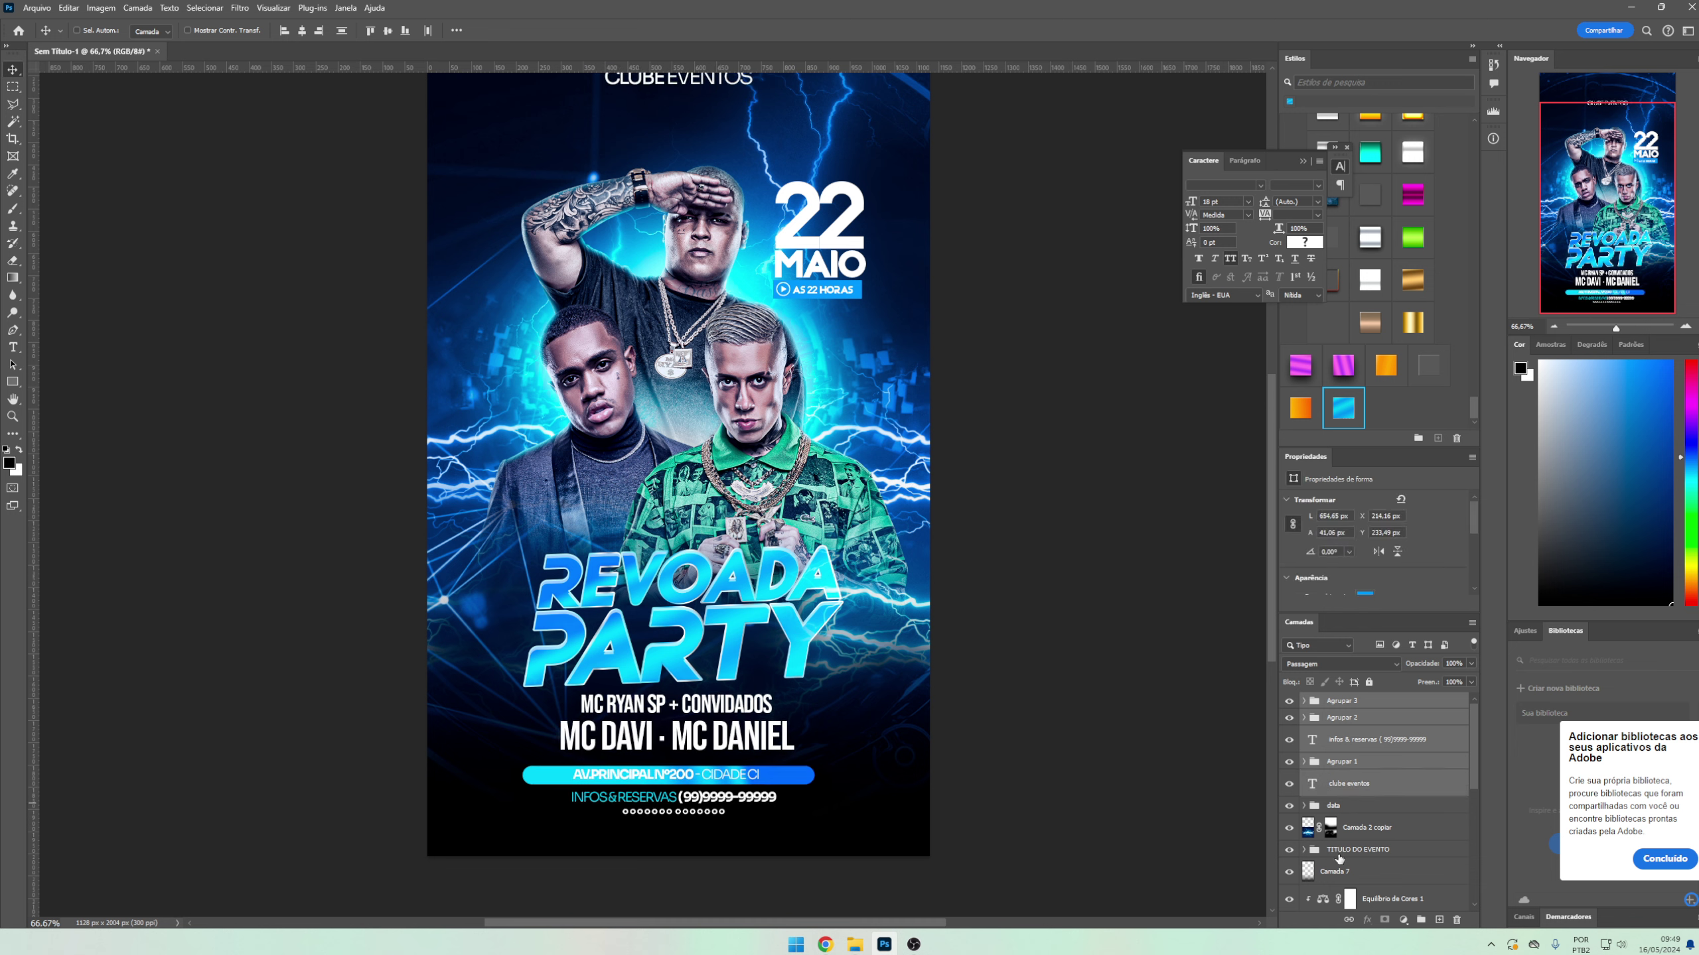
shift+click(1339, 855)
scroll(1351, 849, down, 2)
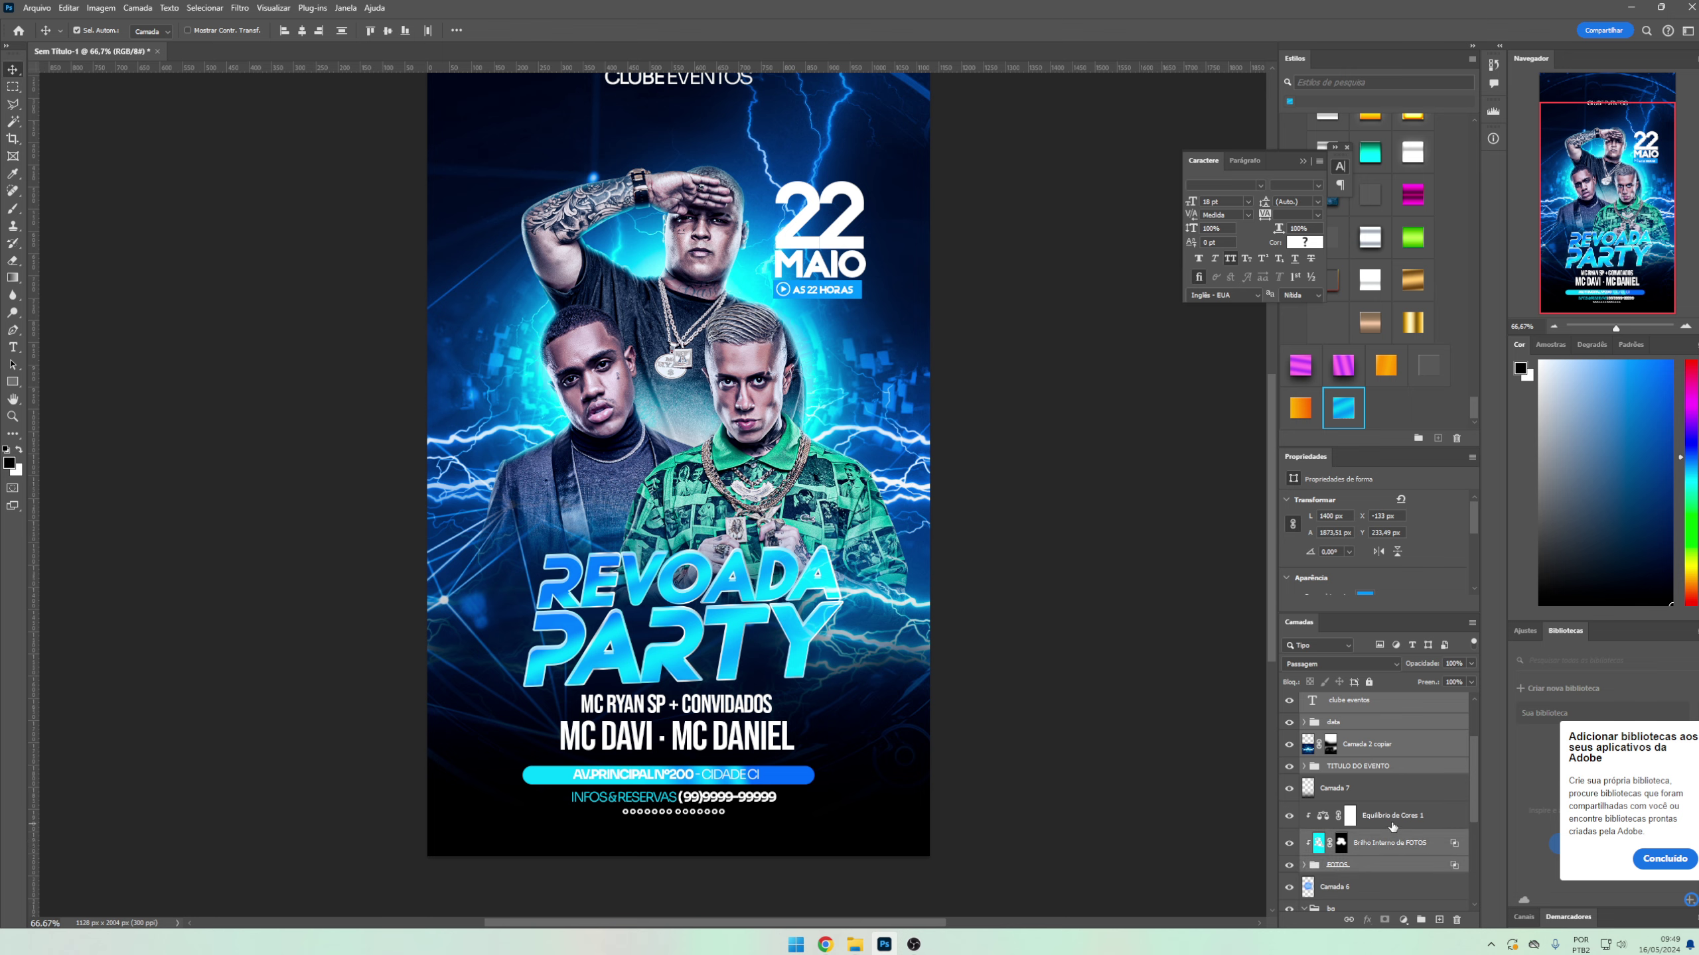
scroll(1164, 824, down, 1)
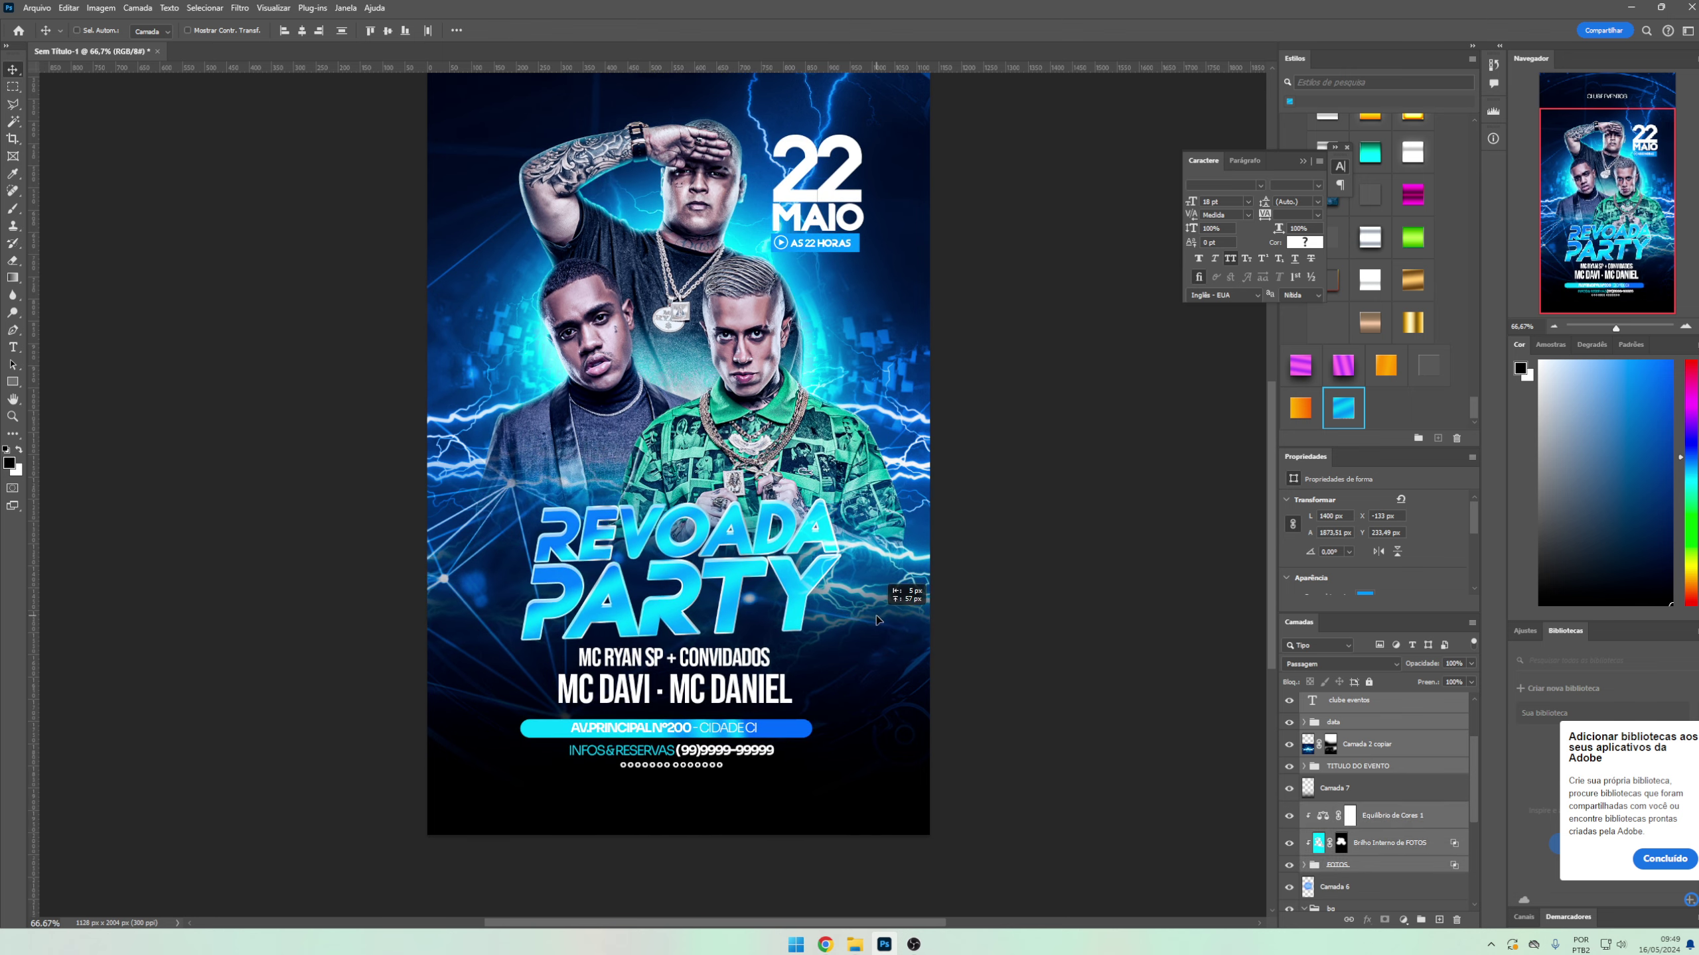
scroll(878, 632, up, 5)
drag(861, 657, 860, 641)
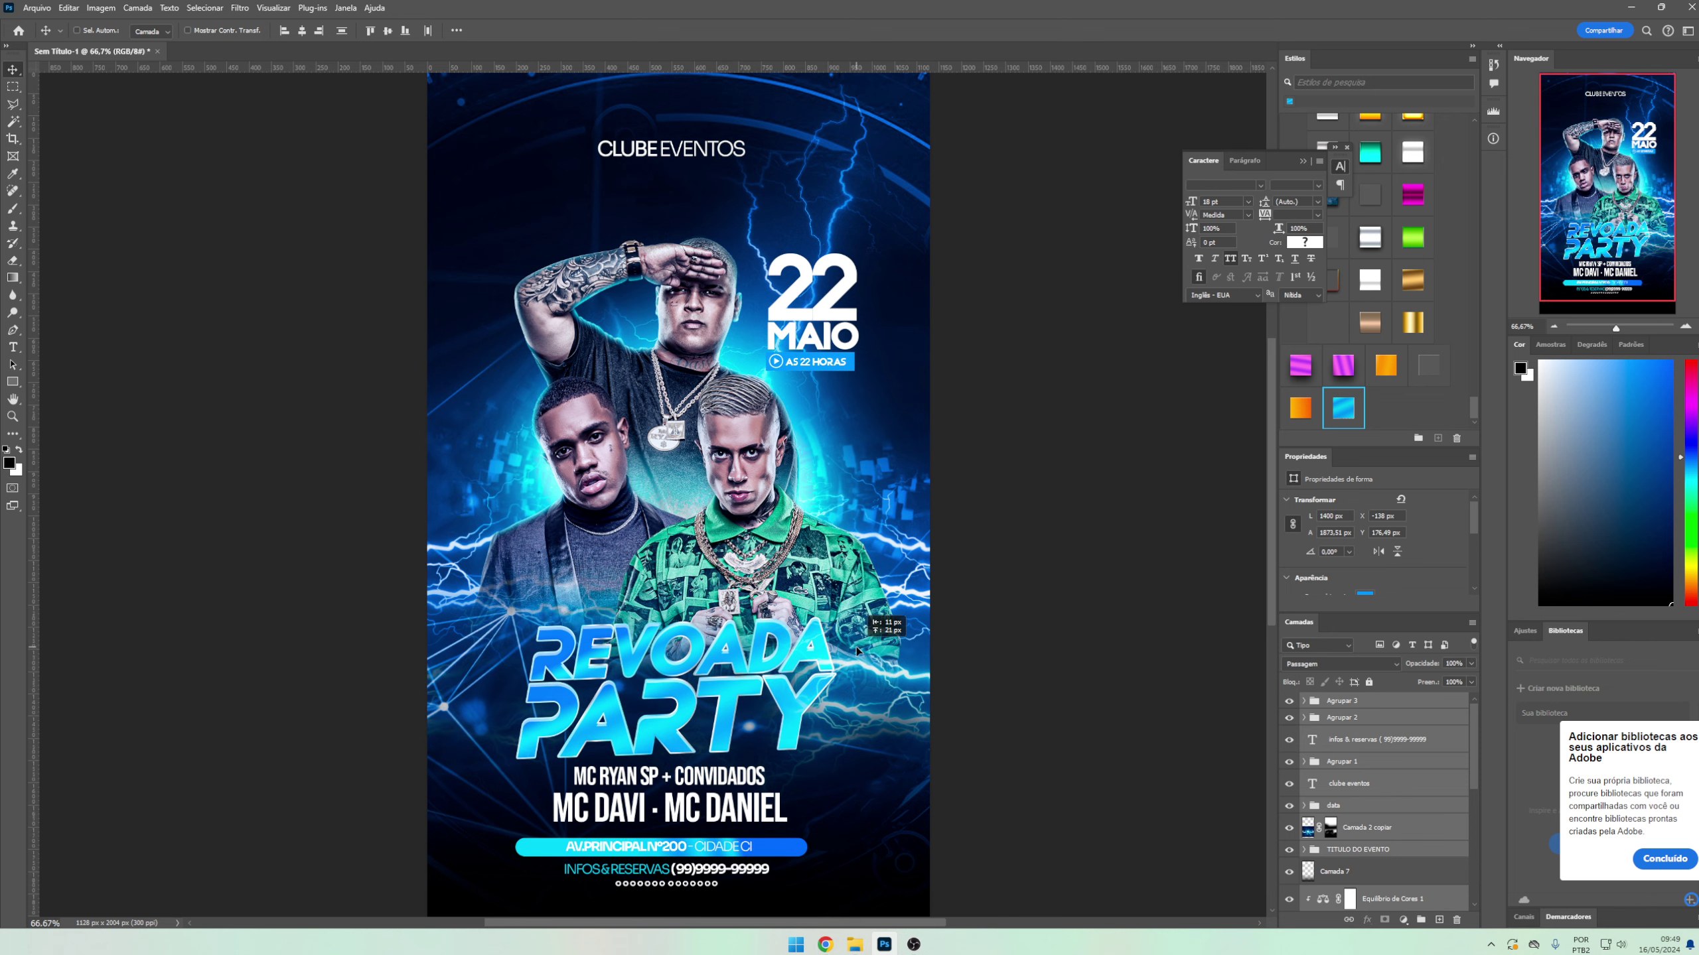
- Move the dots, MC names and INFOS text down, including the address bar
scroll(864, 660, down, 7)
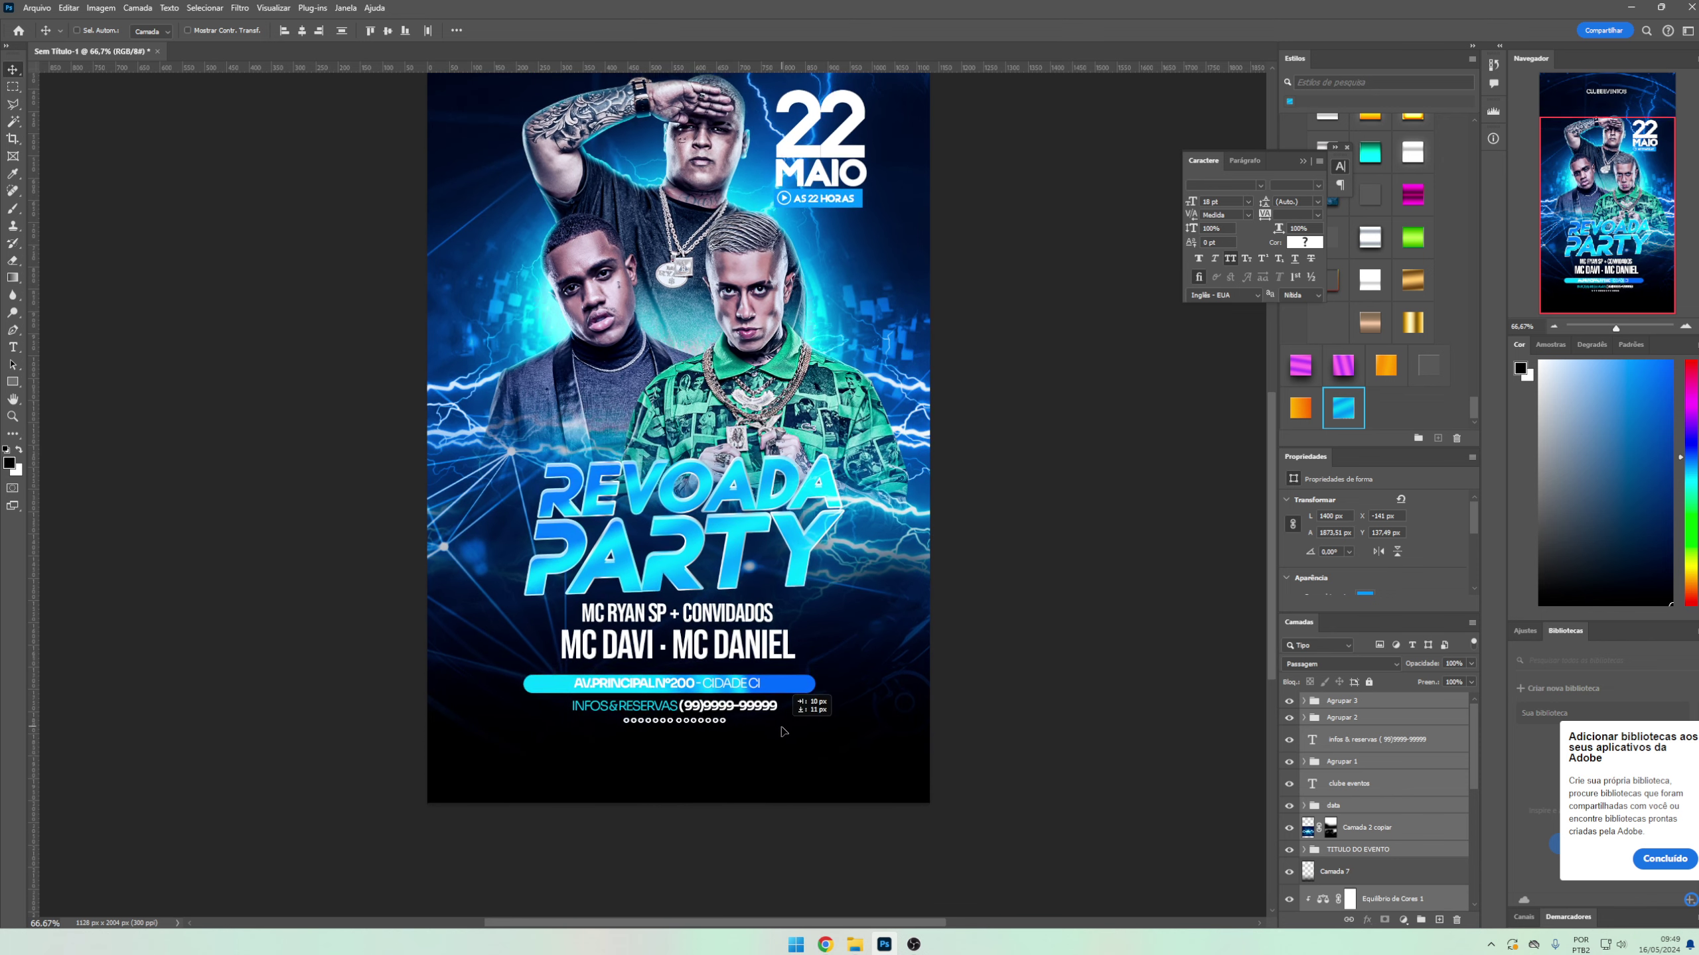
click(1339, 701)
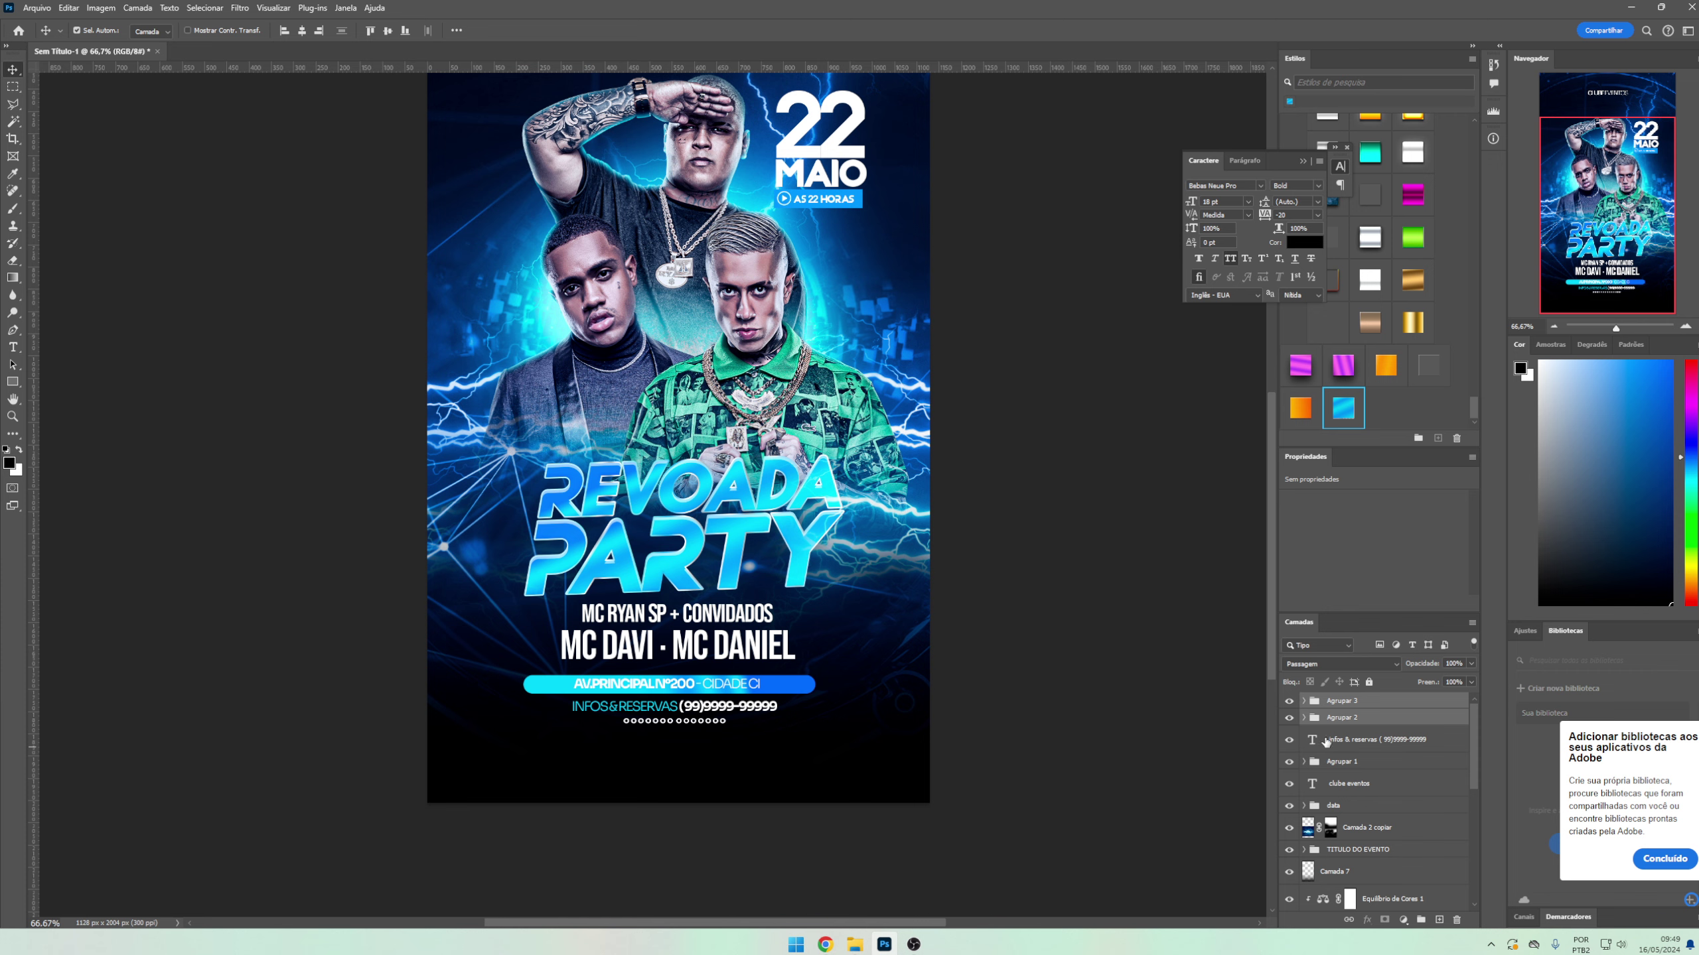
ctrl+click(1377, 739)
drag(897, 740, 933, 774)
ctrl+click(1341, 762)
- Lower the CLUBE EVENTOS text about 56 px
scroll(942, 636, up, 3)
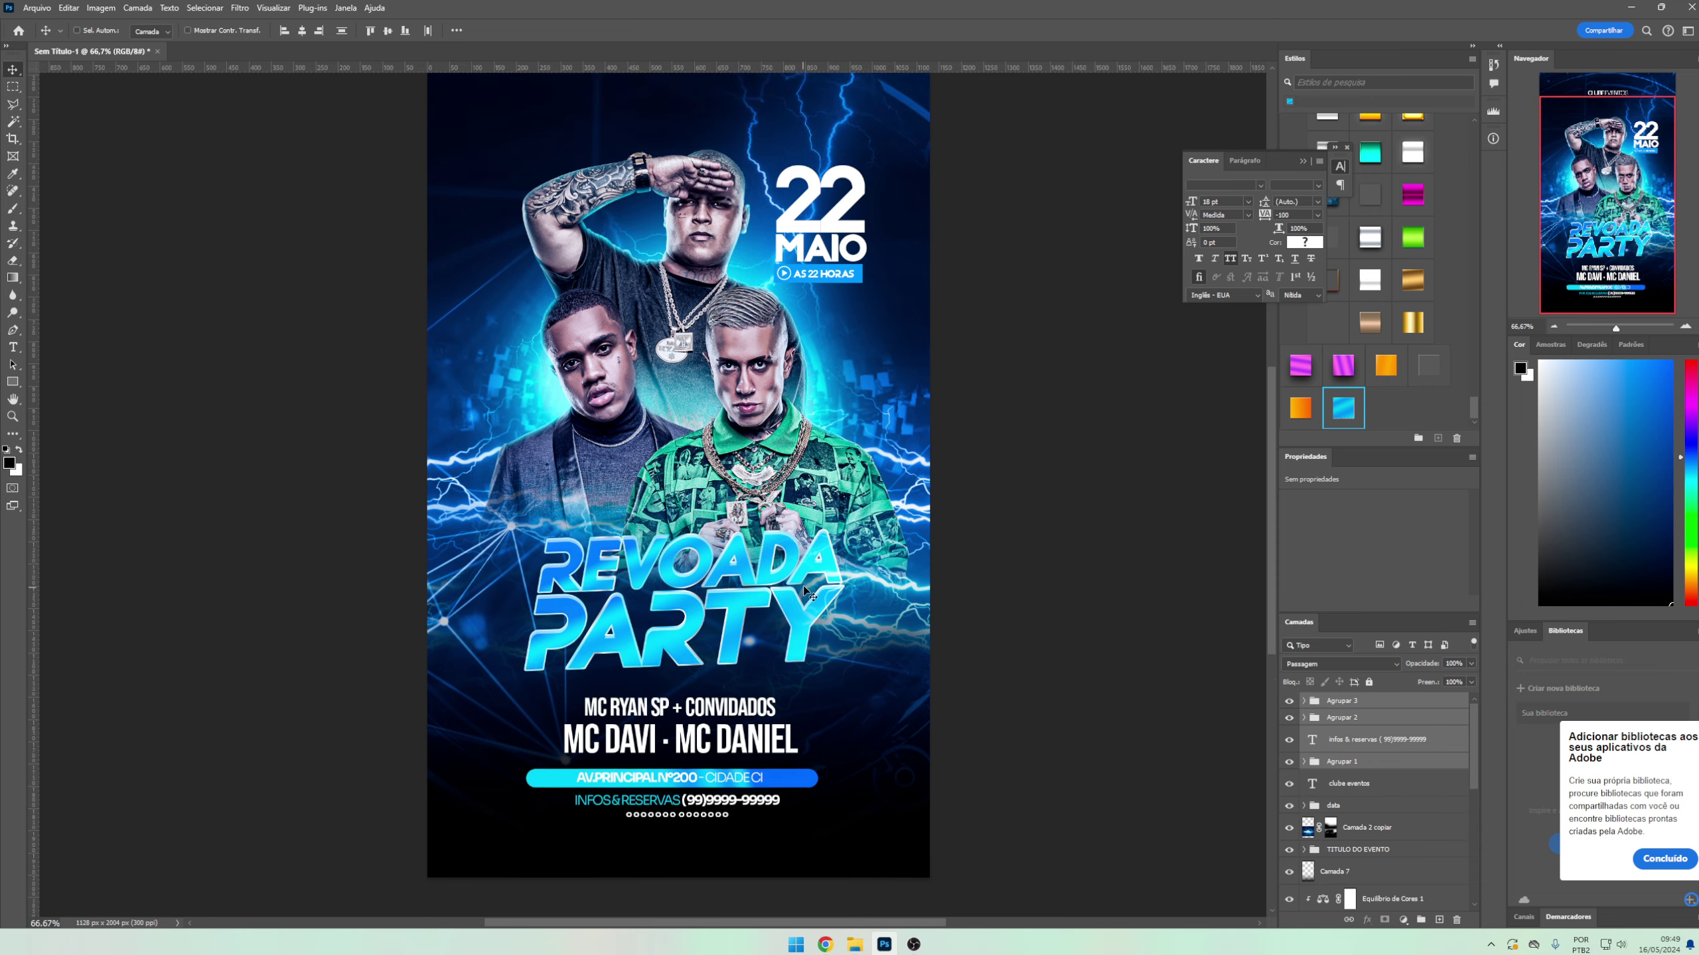
scroll(836, 435, up, 6)
scroll(748, 268, up, 3)
ctrl+click(748, 267)
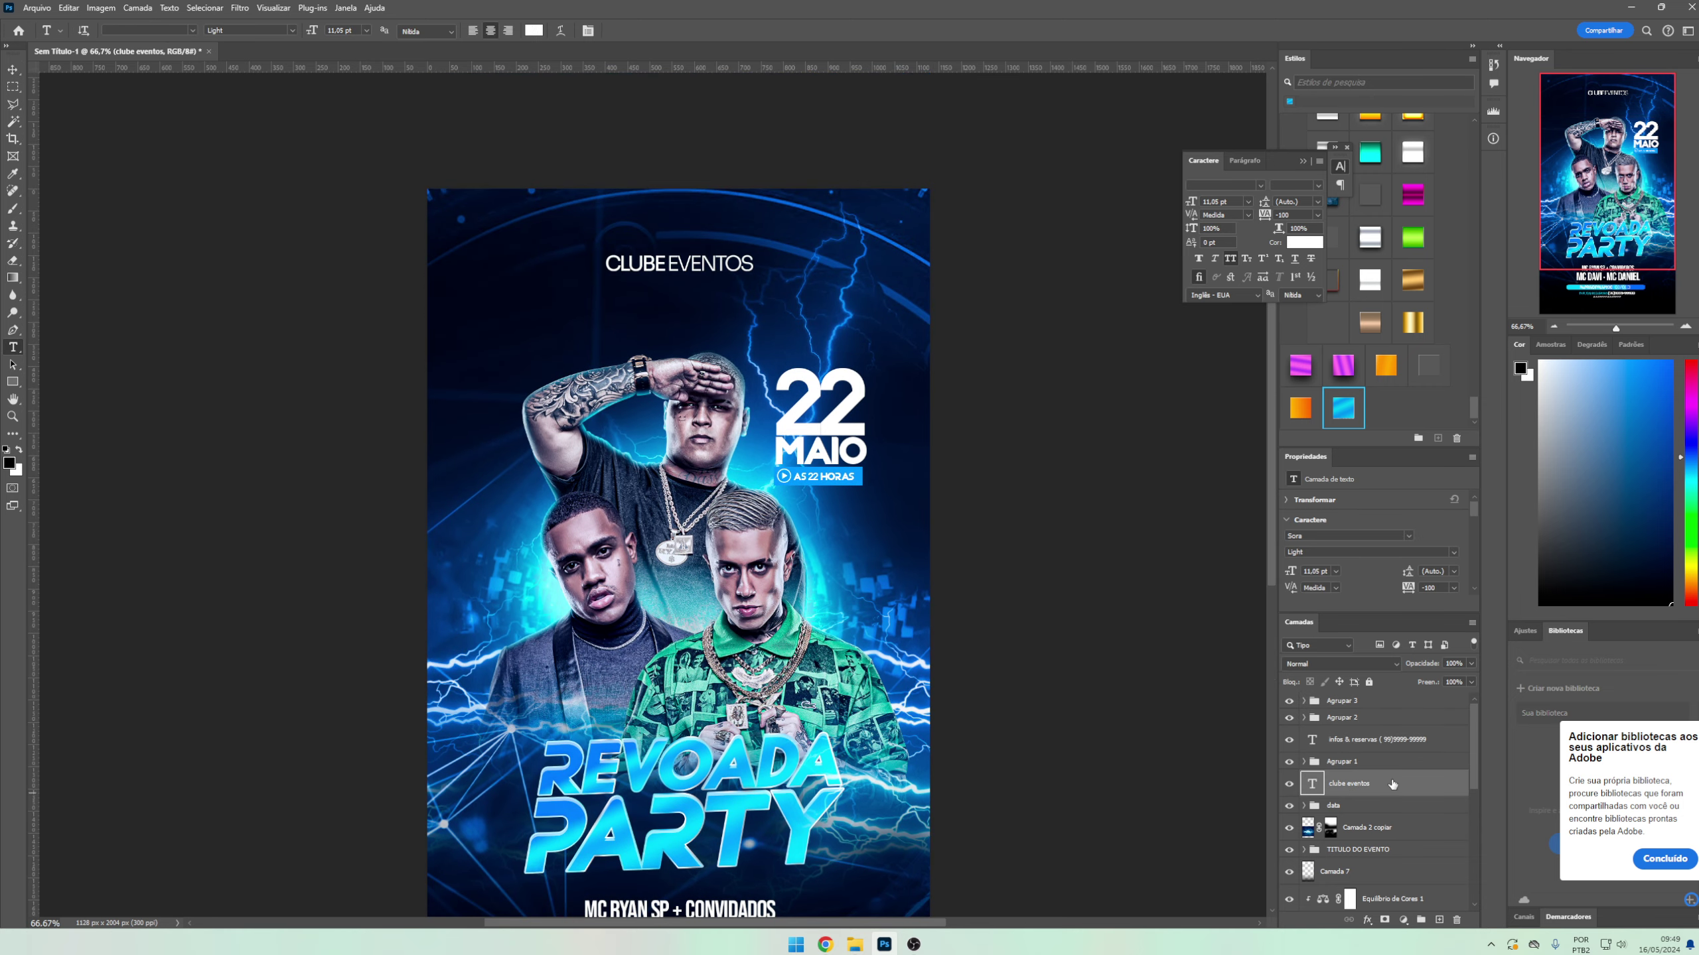
drag(747, 268, 744, 306)
- Review the dots and names groups, then select the TITULO DO EVENTO group
click(1309, 703)
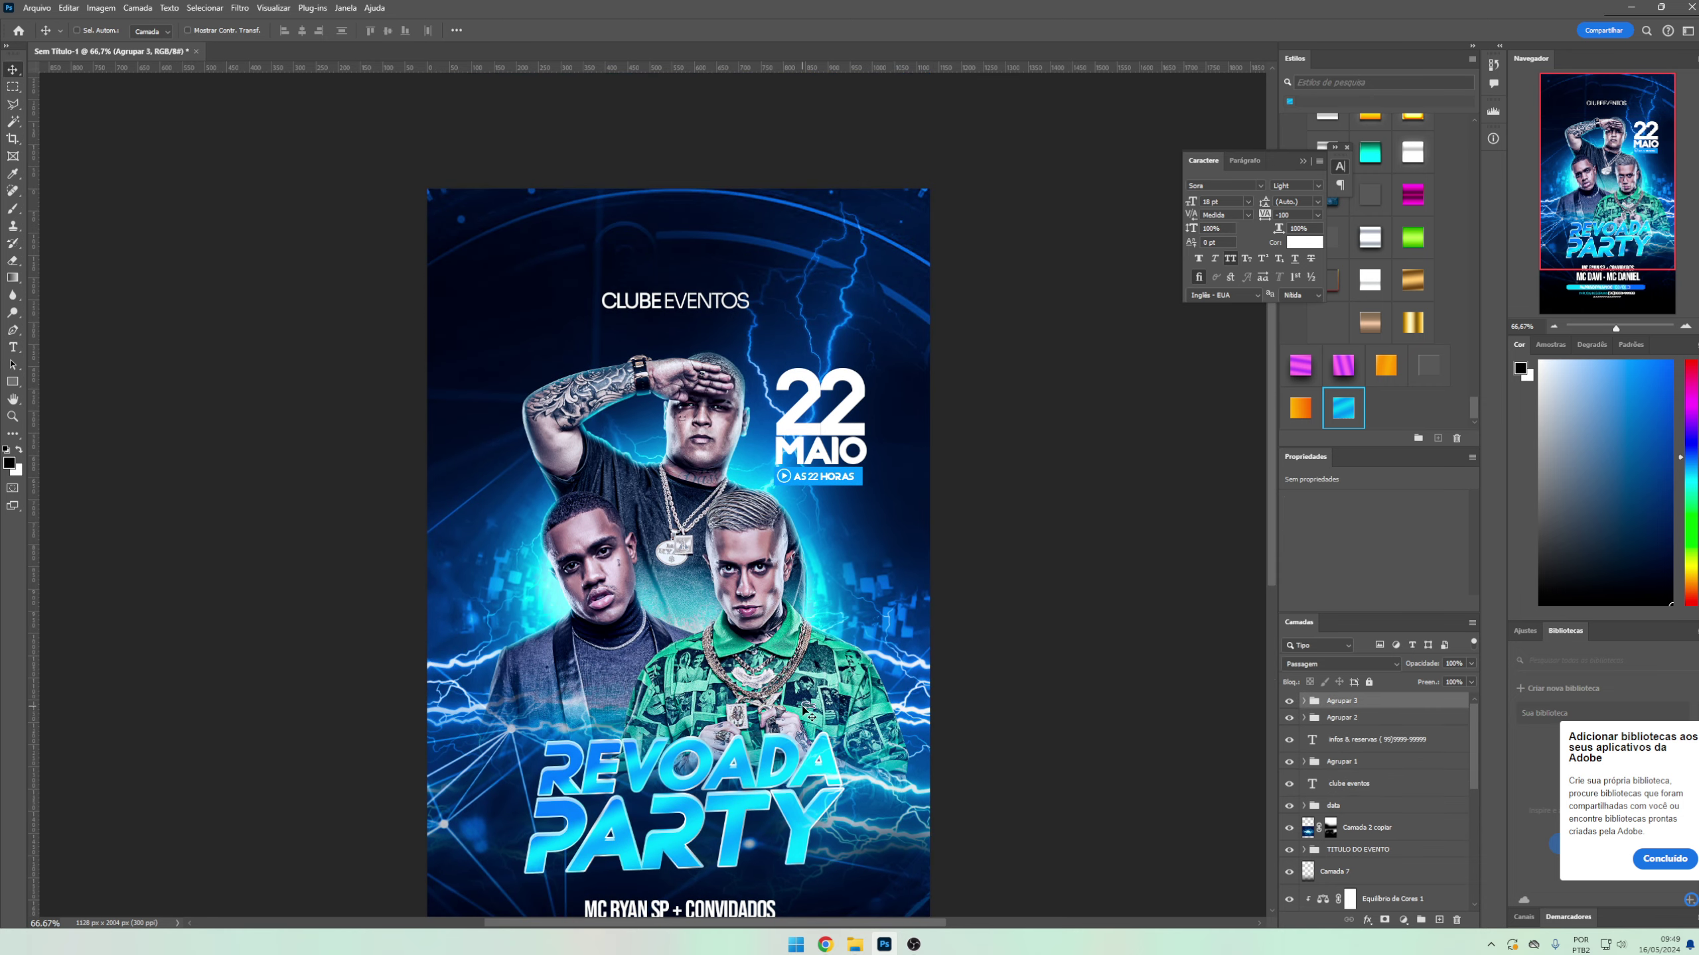
scroll(802, 699, down, 8)
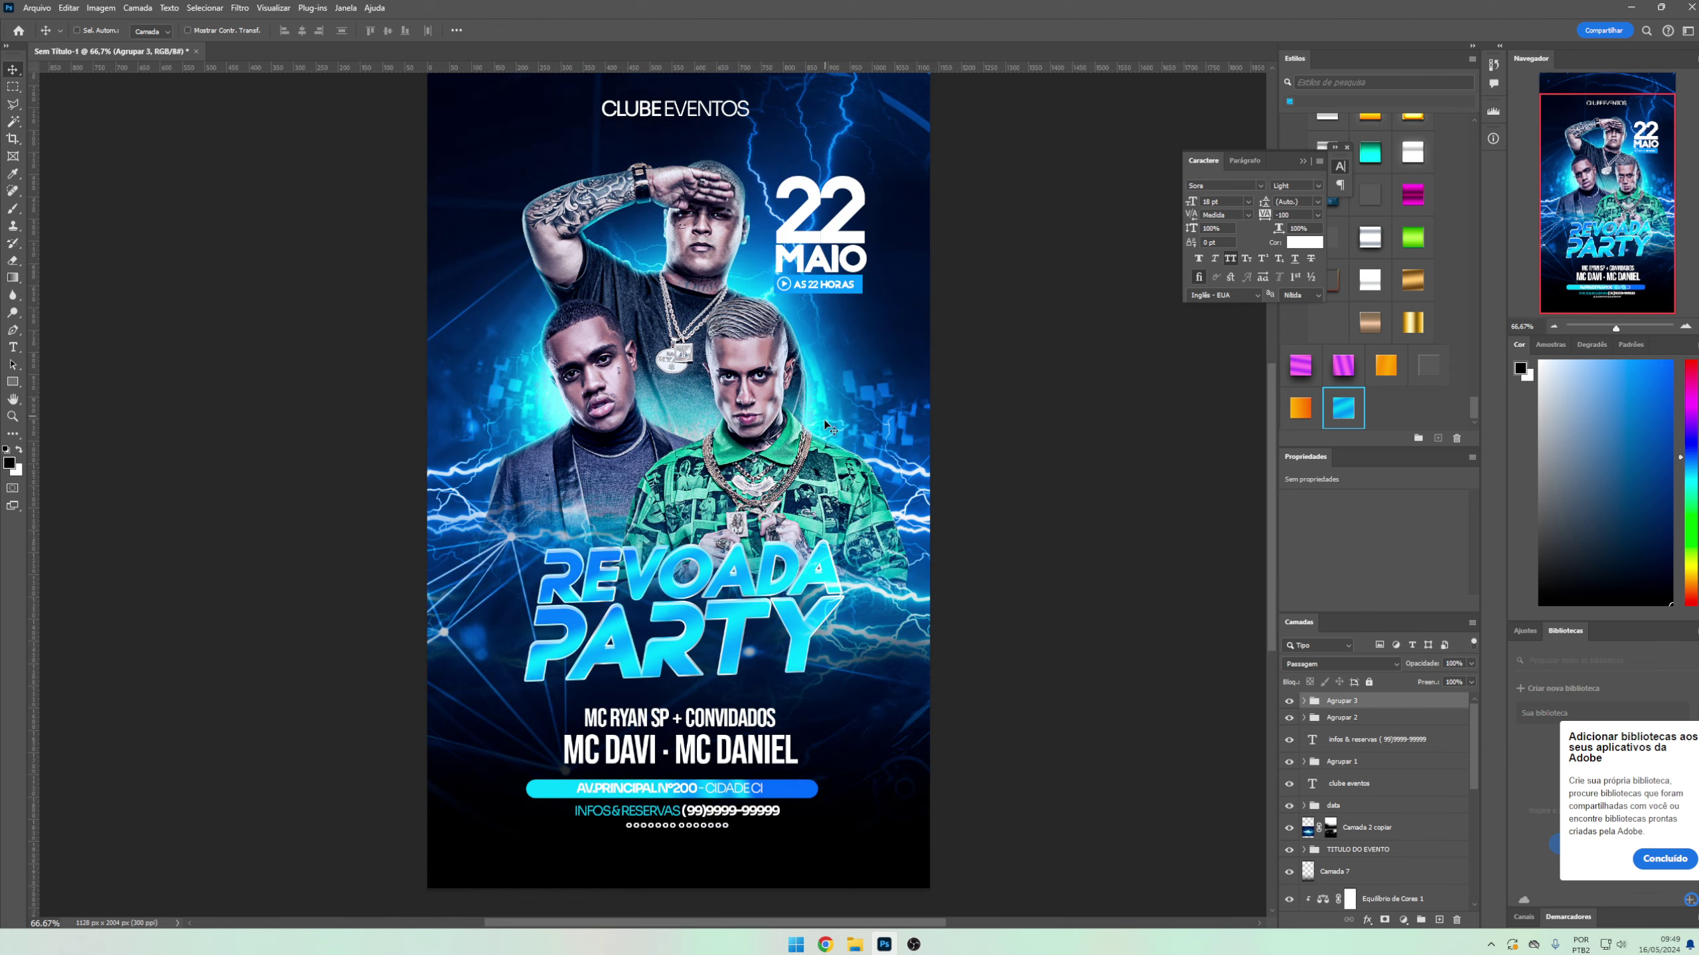
scroll(829, 426, up, 3)
scroll(1071, 722, up, 3)
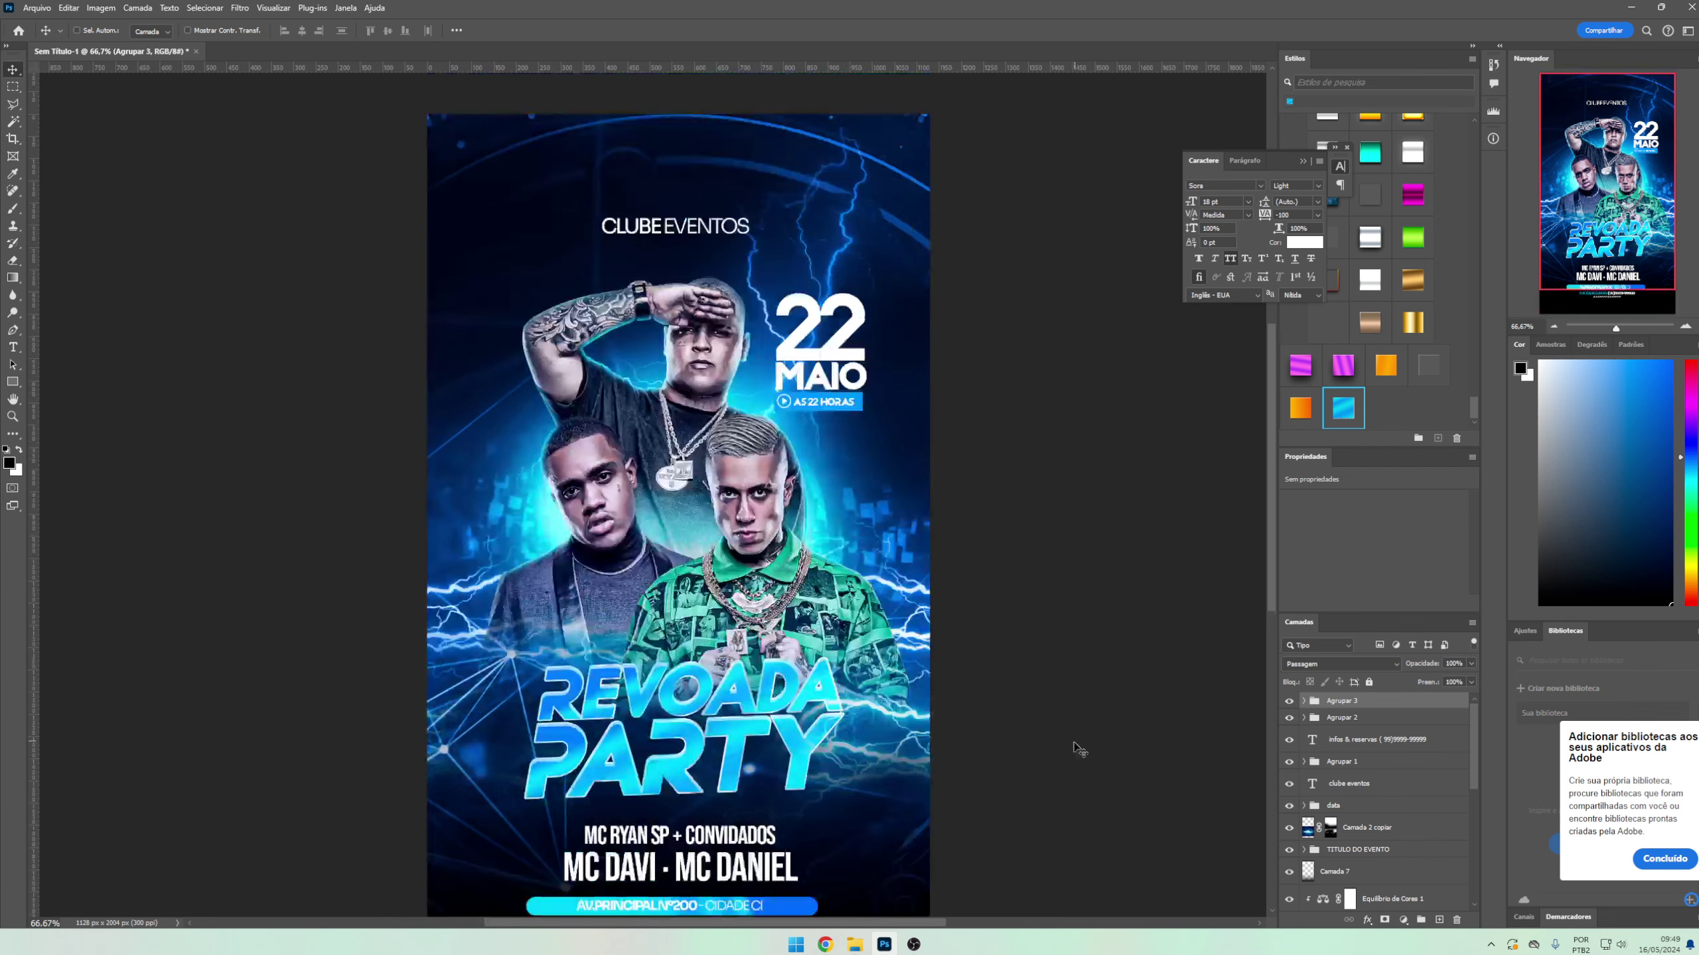
scroll(1073, 747, down, 2)
scroll(1100, 795, down, 2)
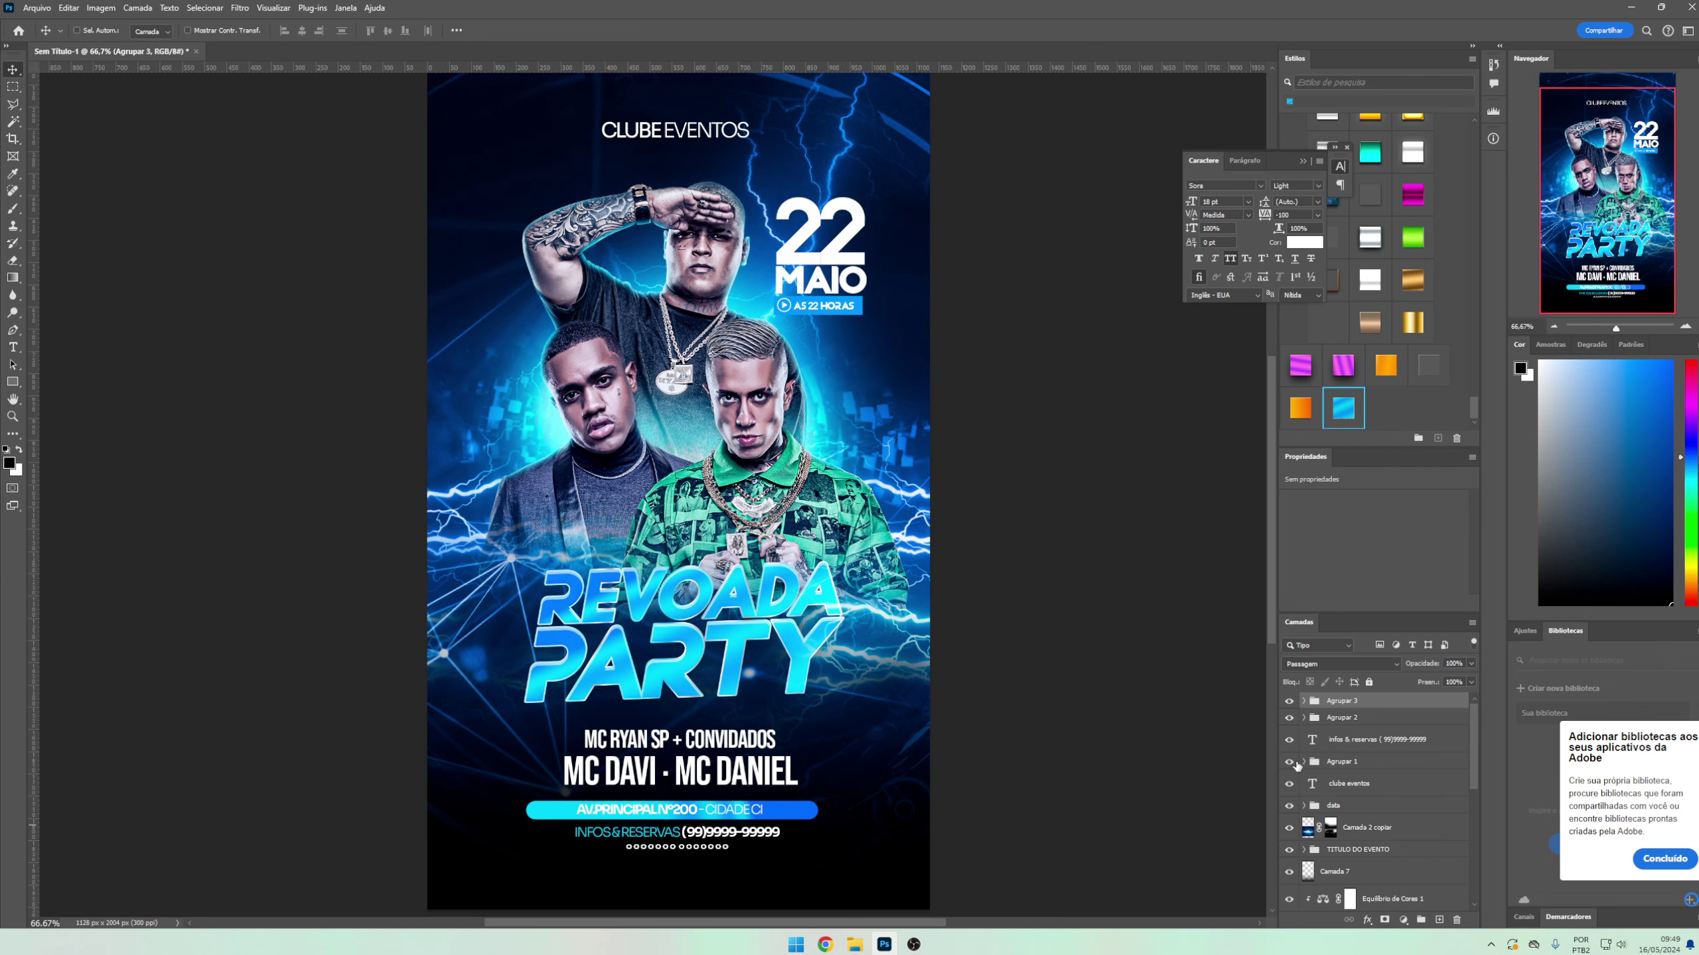
click(1302, 717)
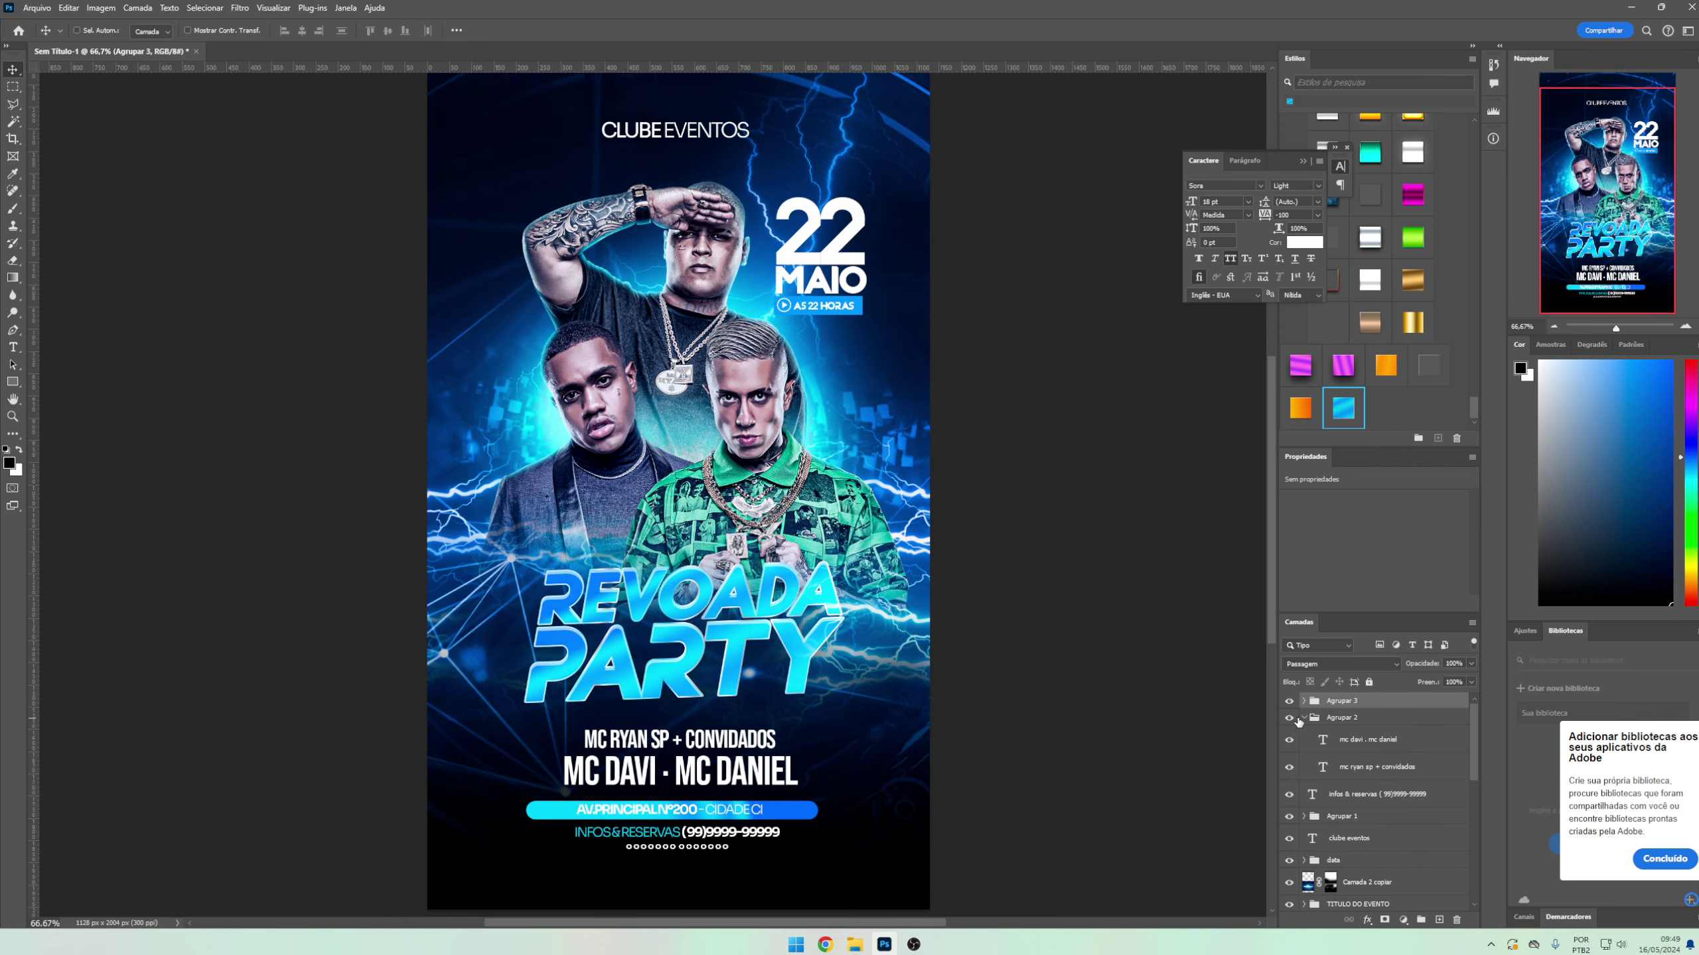
click(1302, 717)
scroll(1357, 803, down, 3)
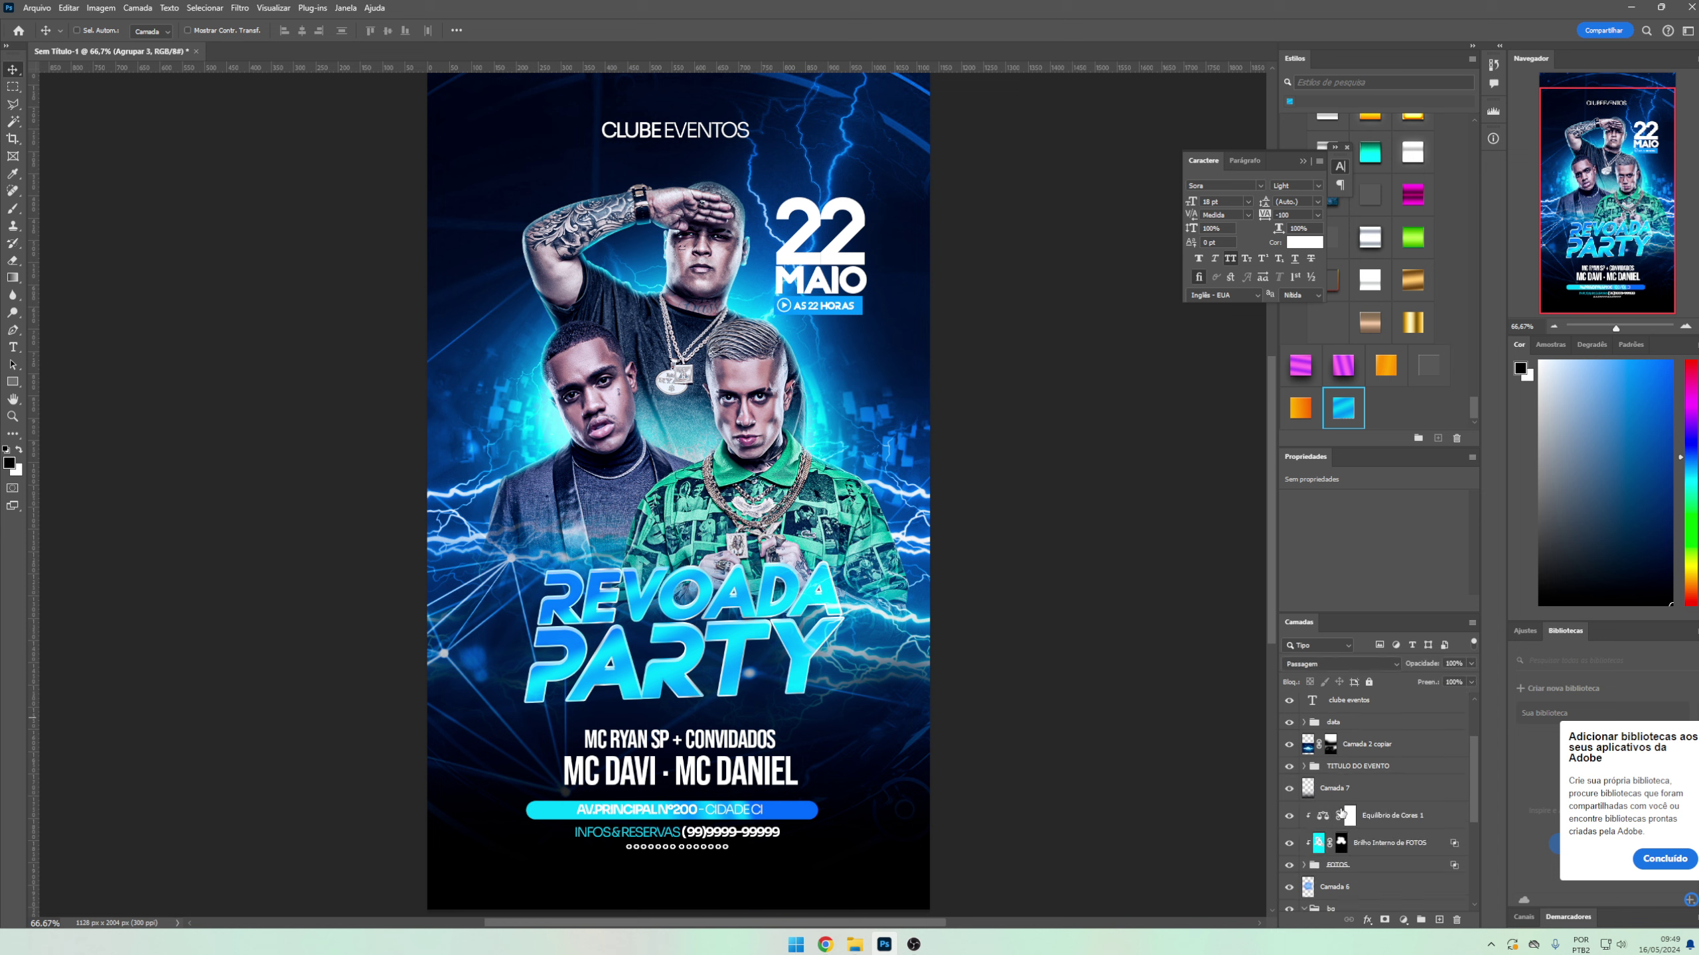
click(1357, 742)
scroll(1358, 911, up, 1)
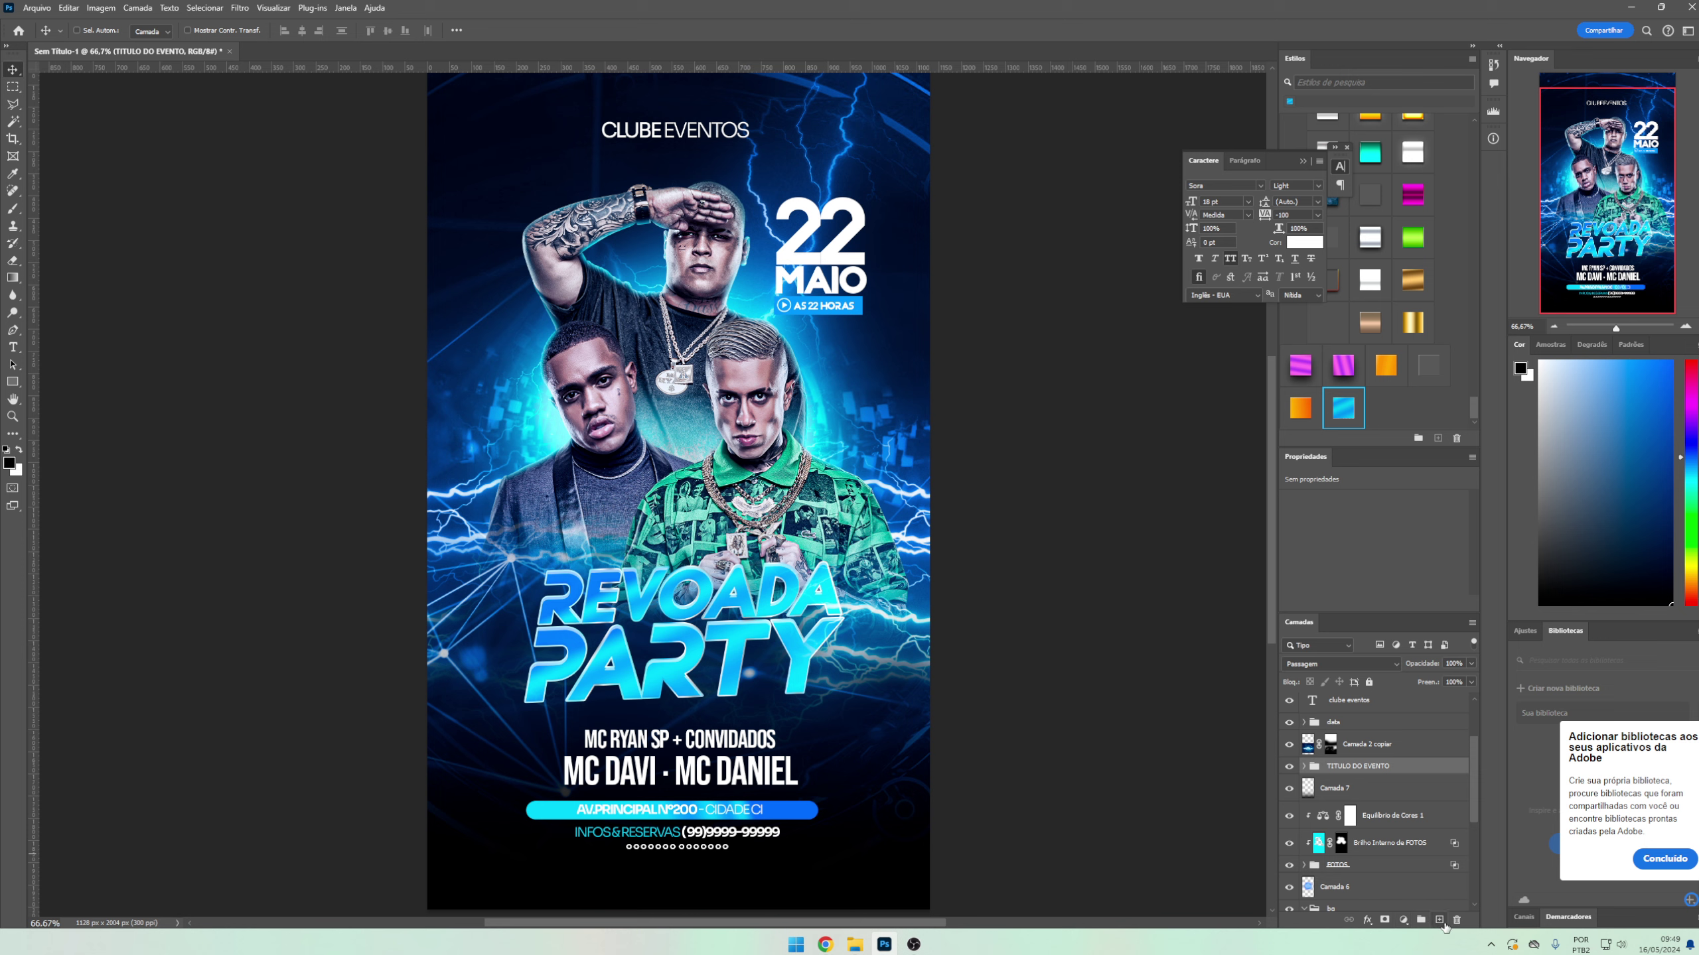
- On a new layer, brush black behind REVOADA PARTY to darken it
click(1439, 921)
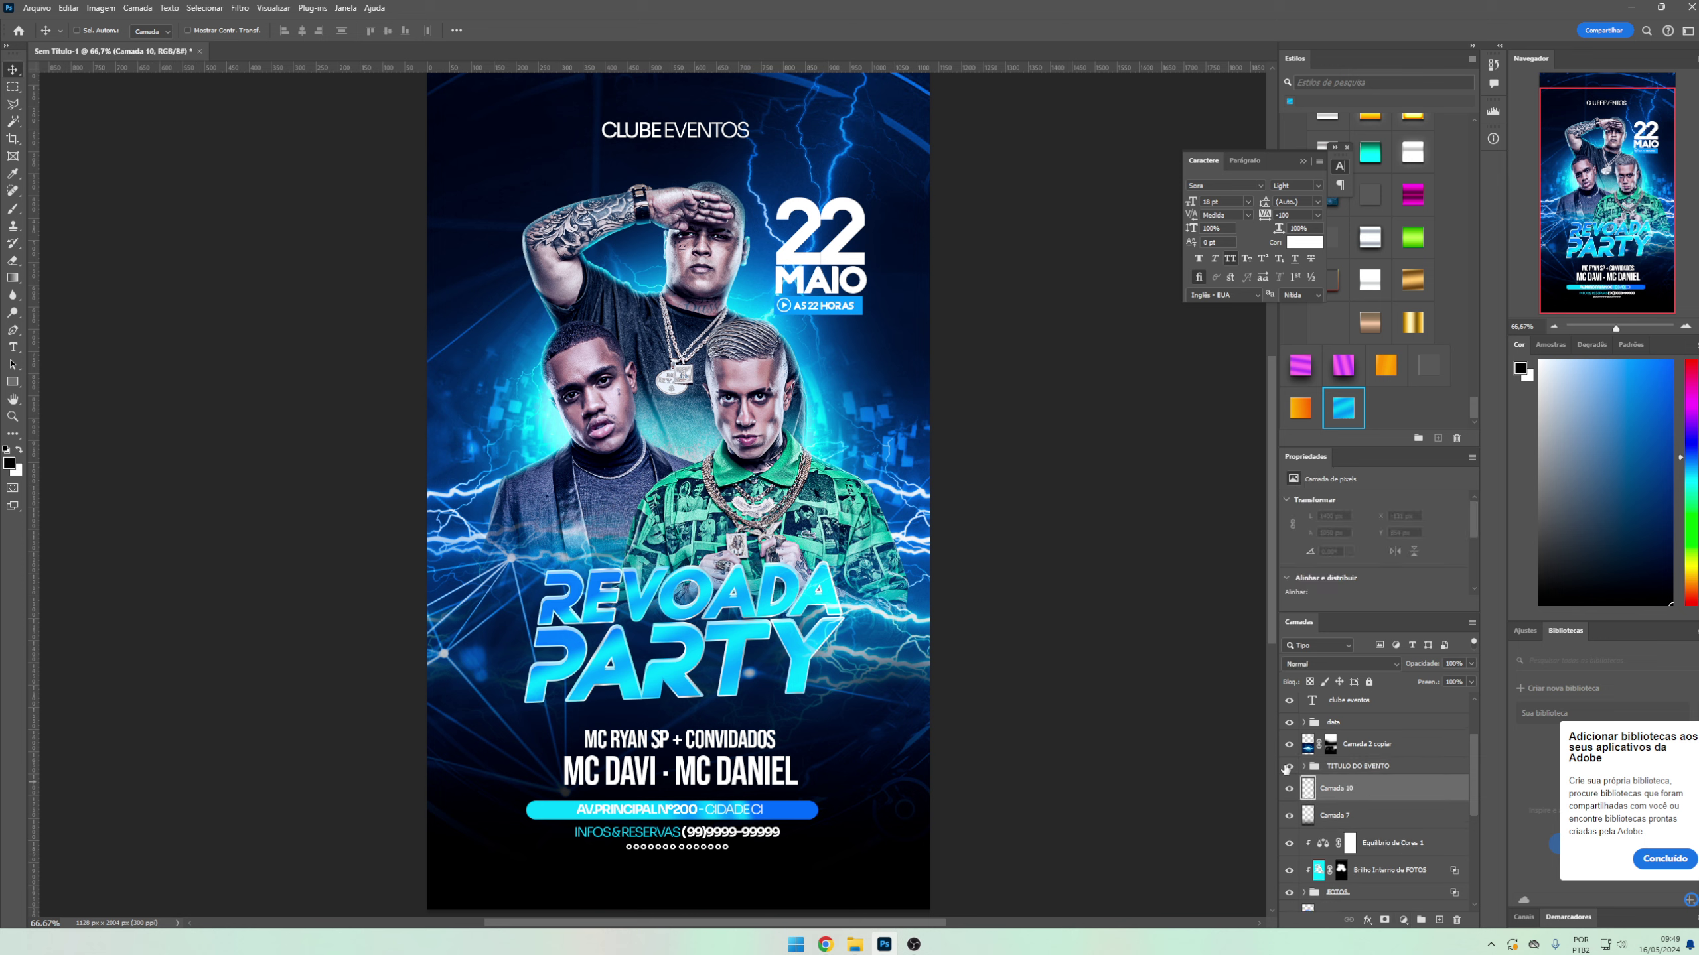
key(b)
drag(564, 647, 761, 636)
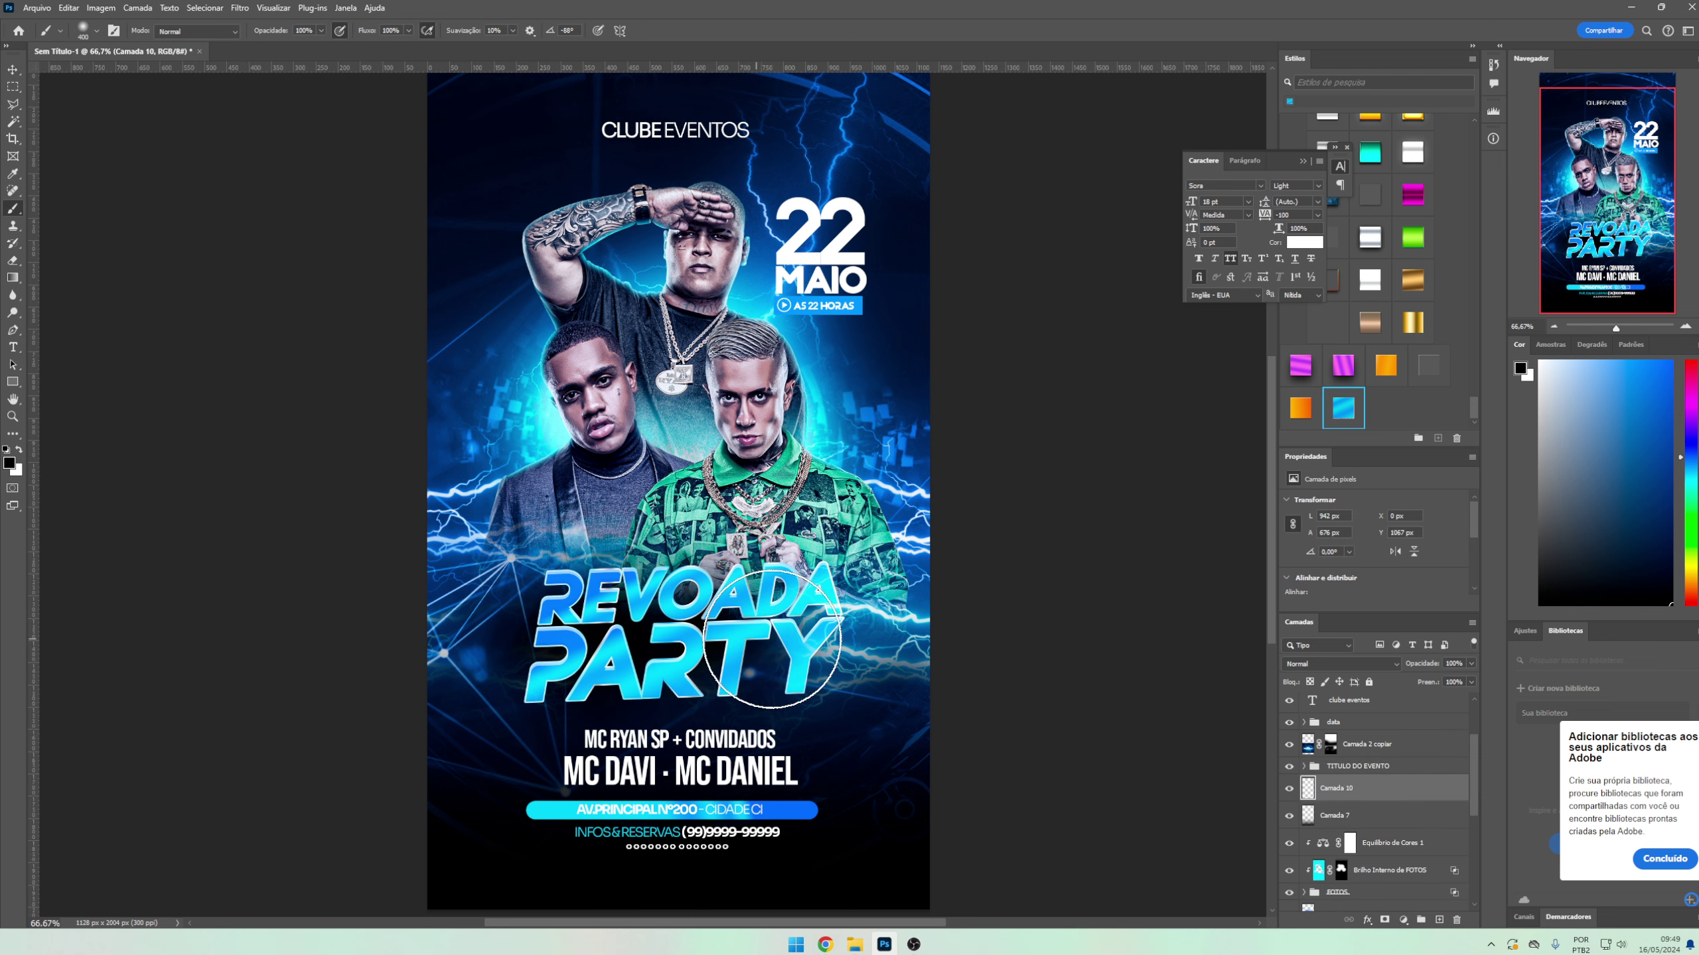
key(e)
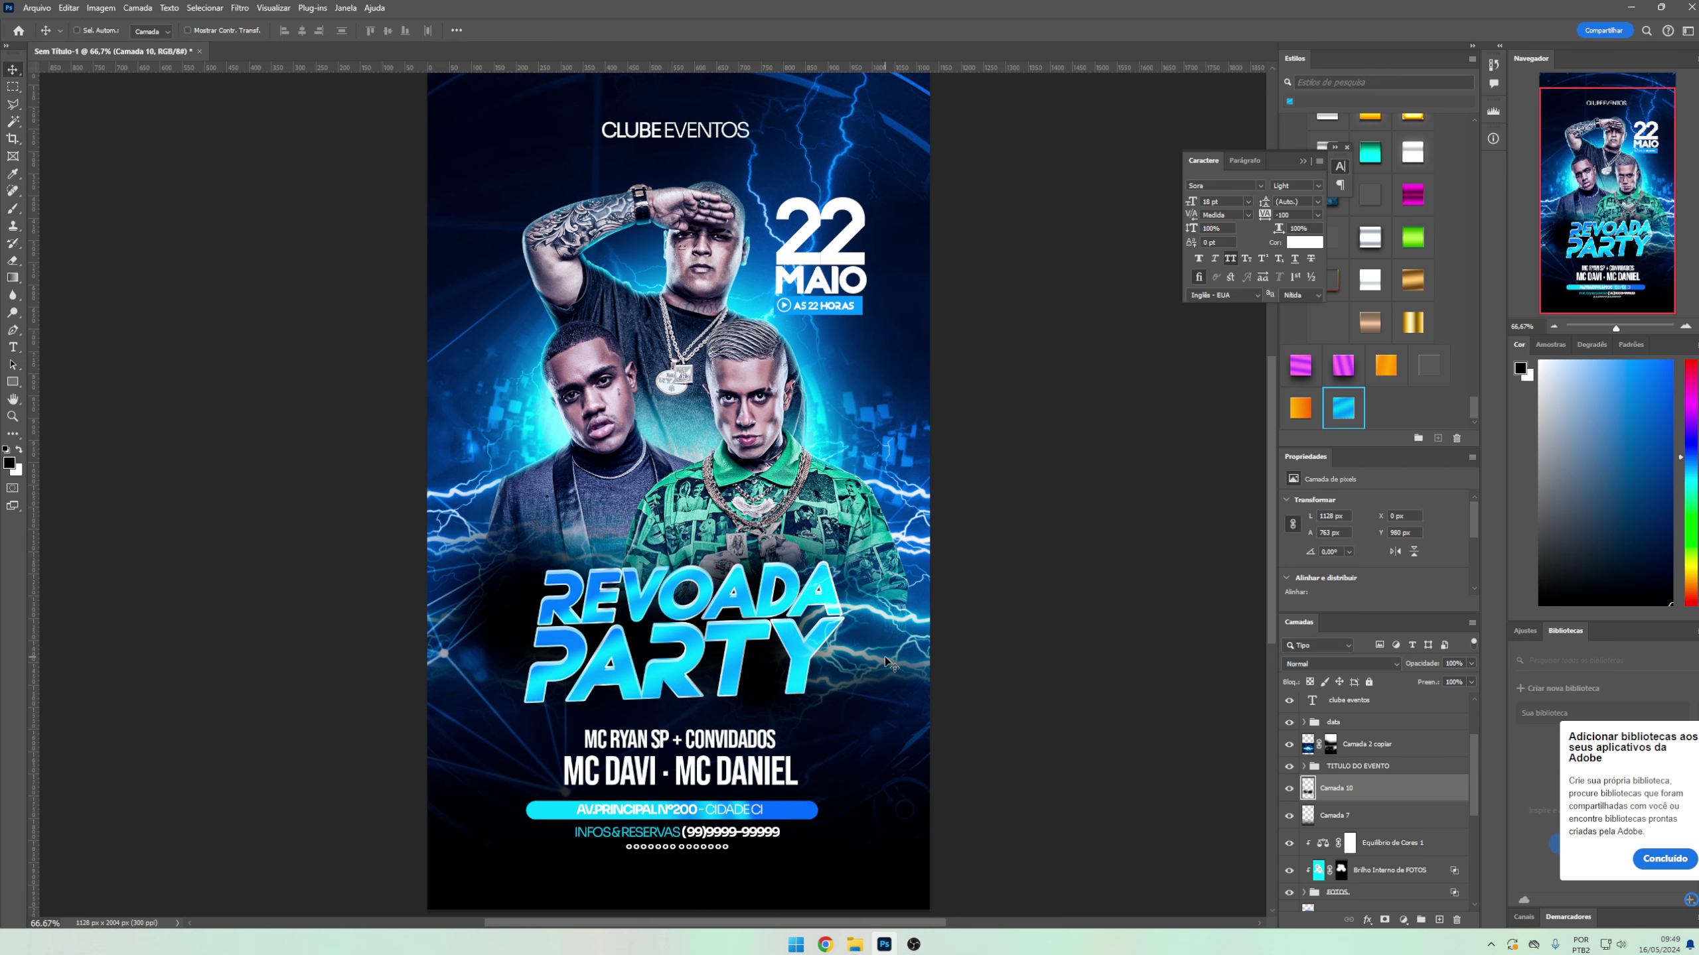
scroll(635, 602, up, 2)
key(v)
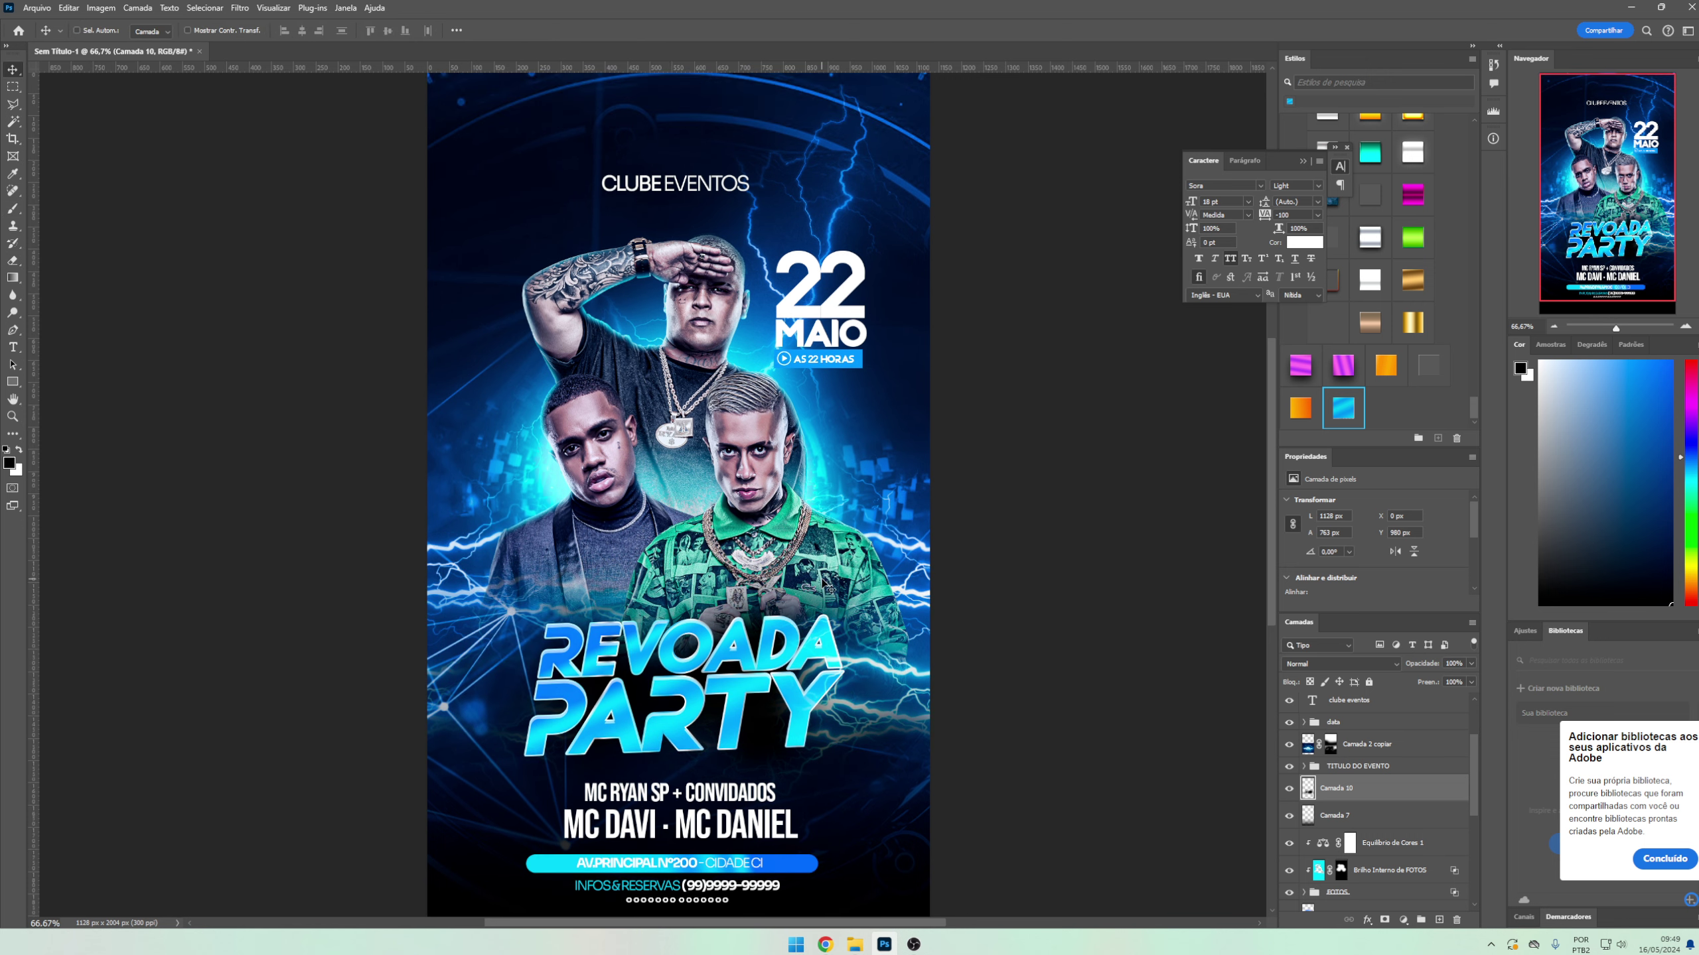
- Move the Camada 6 glow layer higher on the flyer
scroll(854, 621, up, 4)
scroll(1361, 749, down, 2)
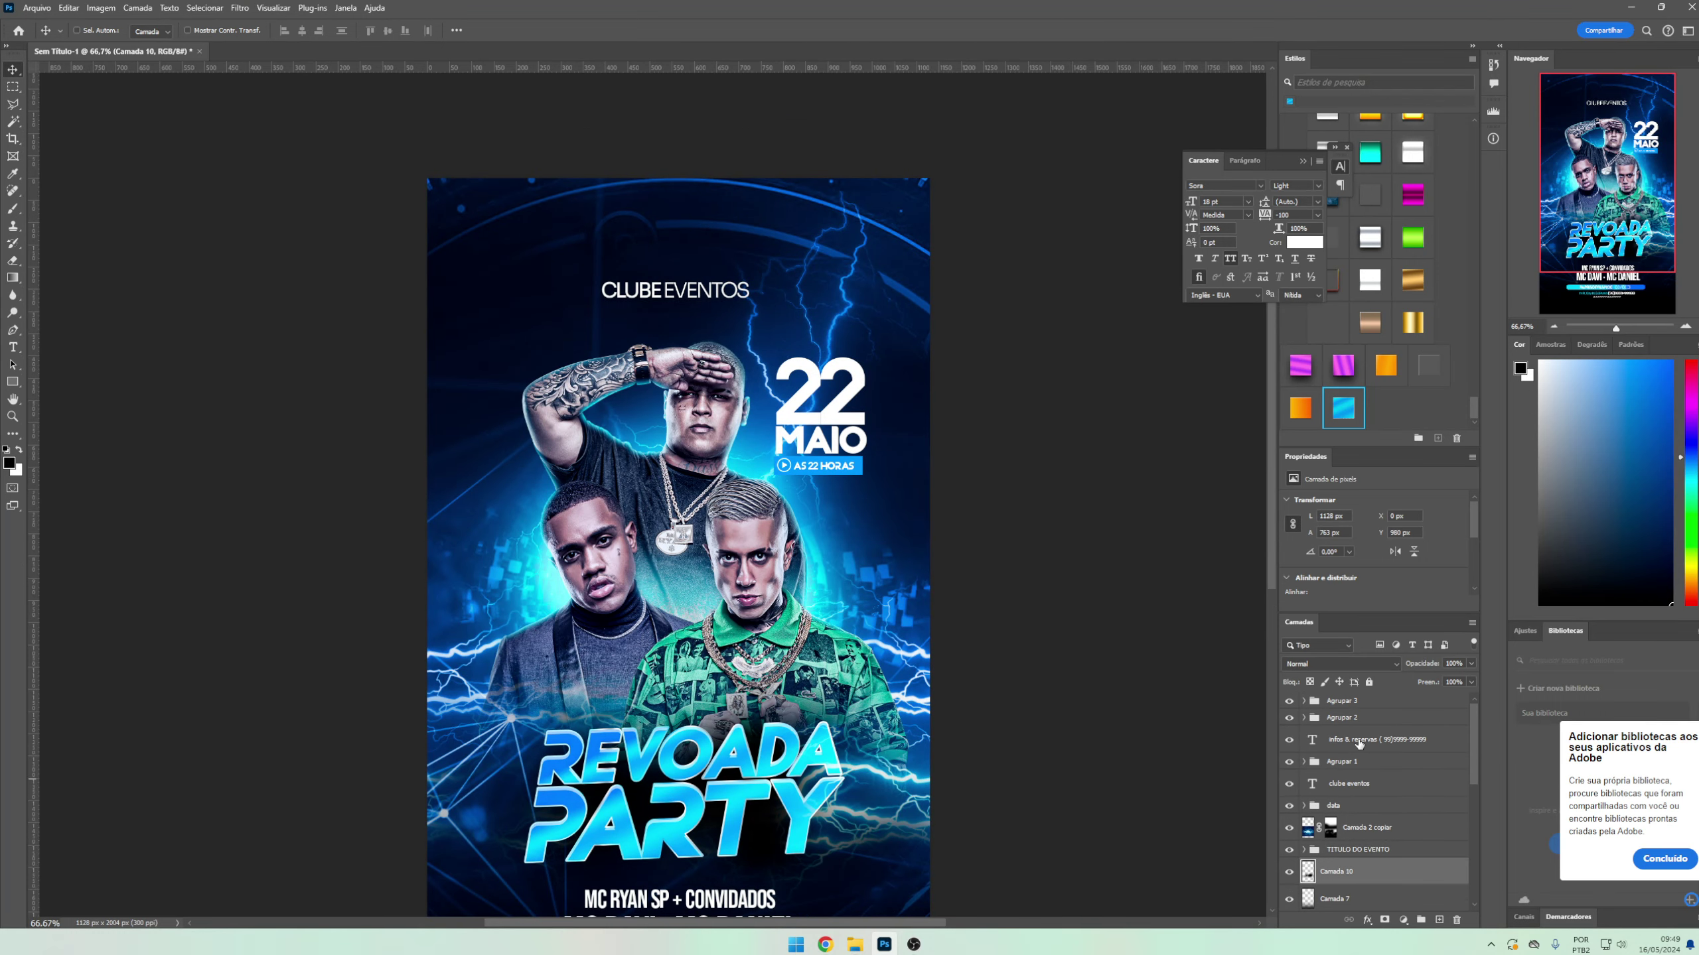
scroll(1366, 776, down, 1)
scroll(1371, 803, down, 2)
scroll(1376, 839, down, 1)
click(1334, 797)
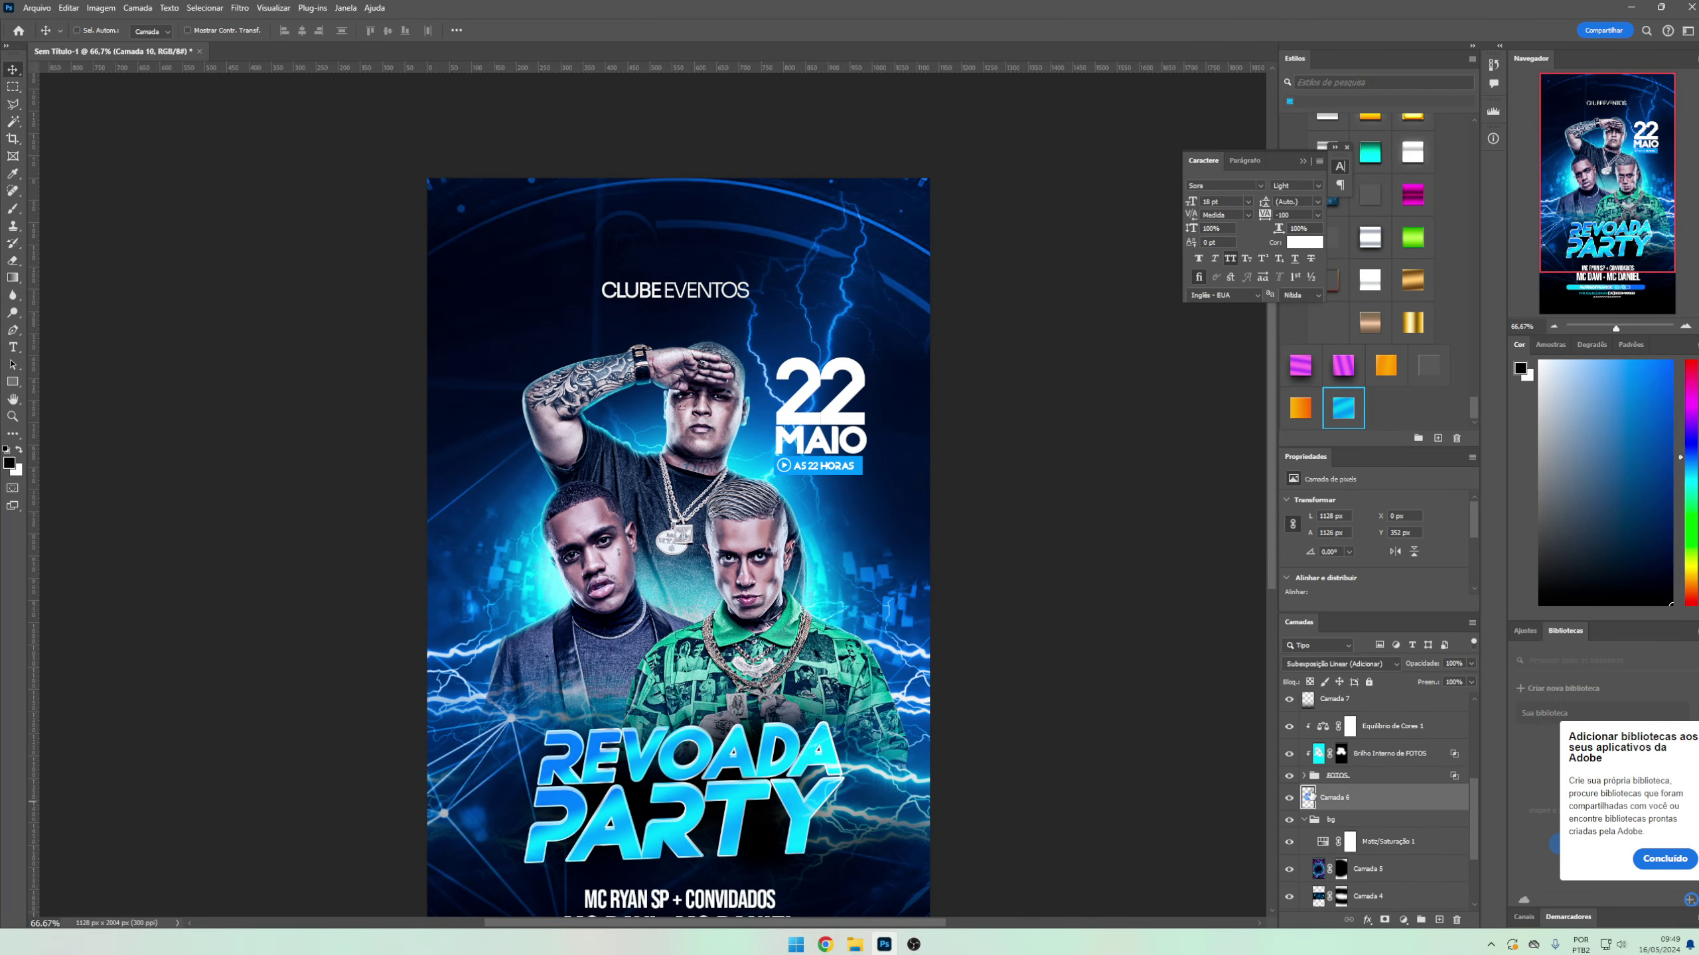
drag(943, 632, 934, 579)
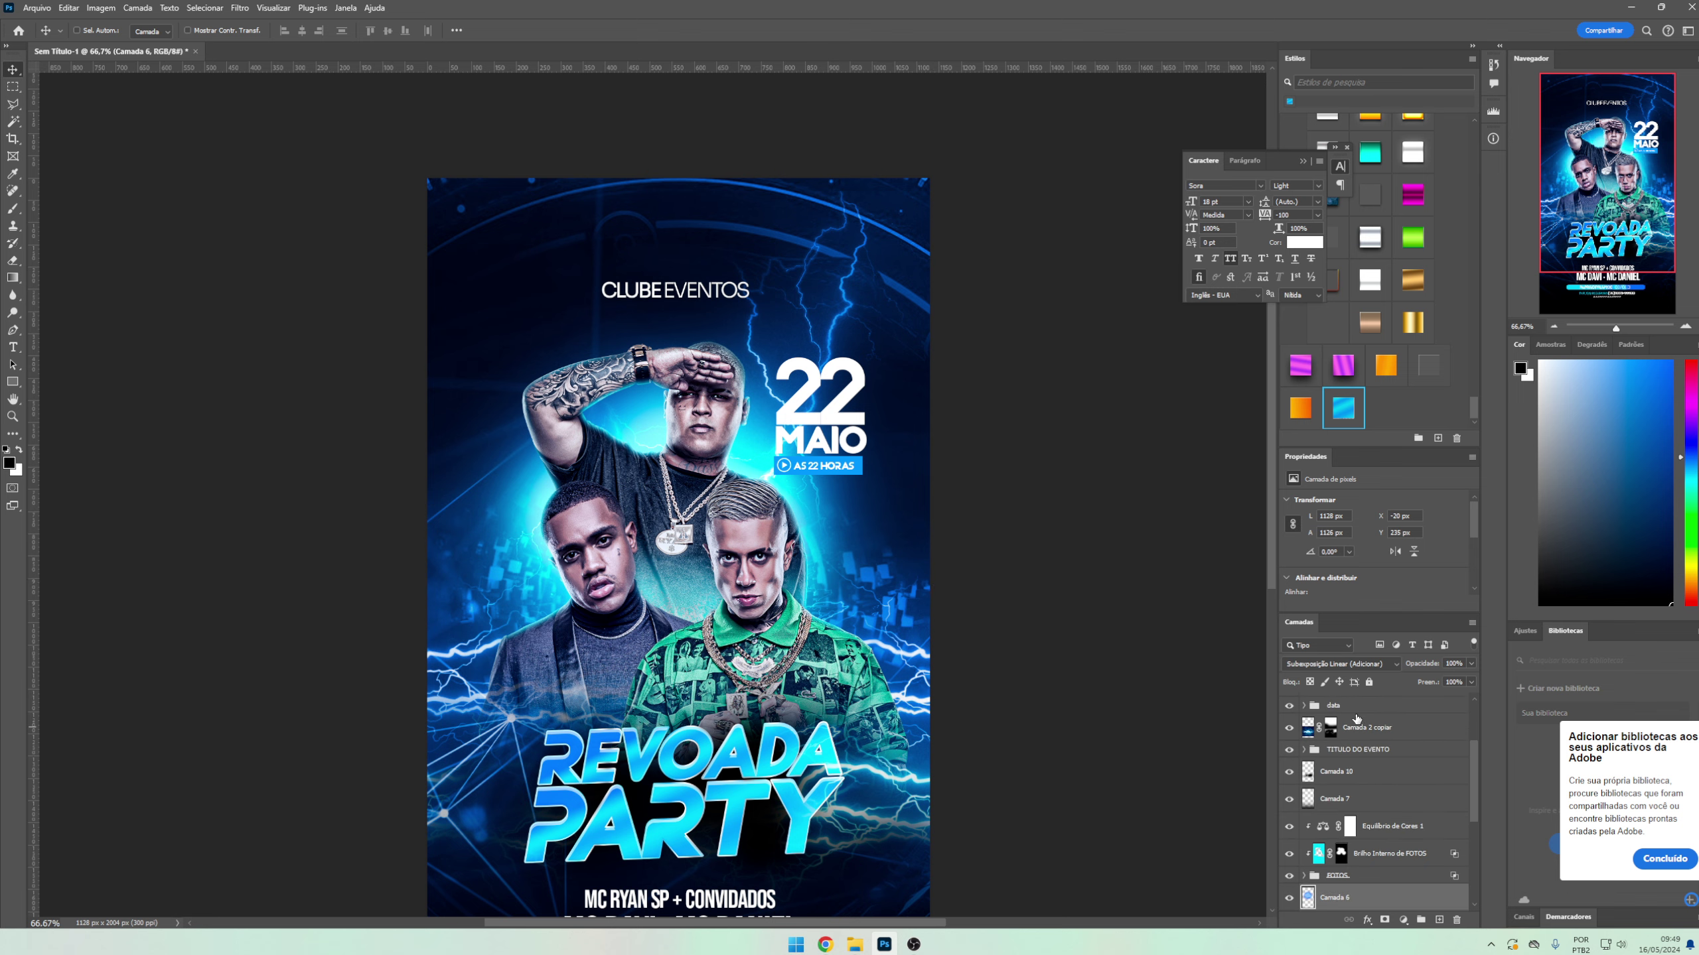
- Inspect the Agrupar 2 and Agrupar 3 groups, selecting Agrupar 3 for renaming
scroll(1364, 770, up, 3)
scroll(1361, 736, up, 3)
click(1341, 700)
click(1271, 693)
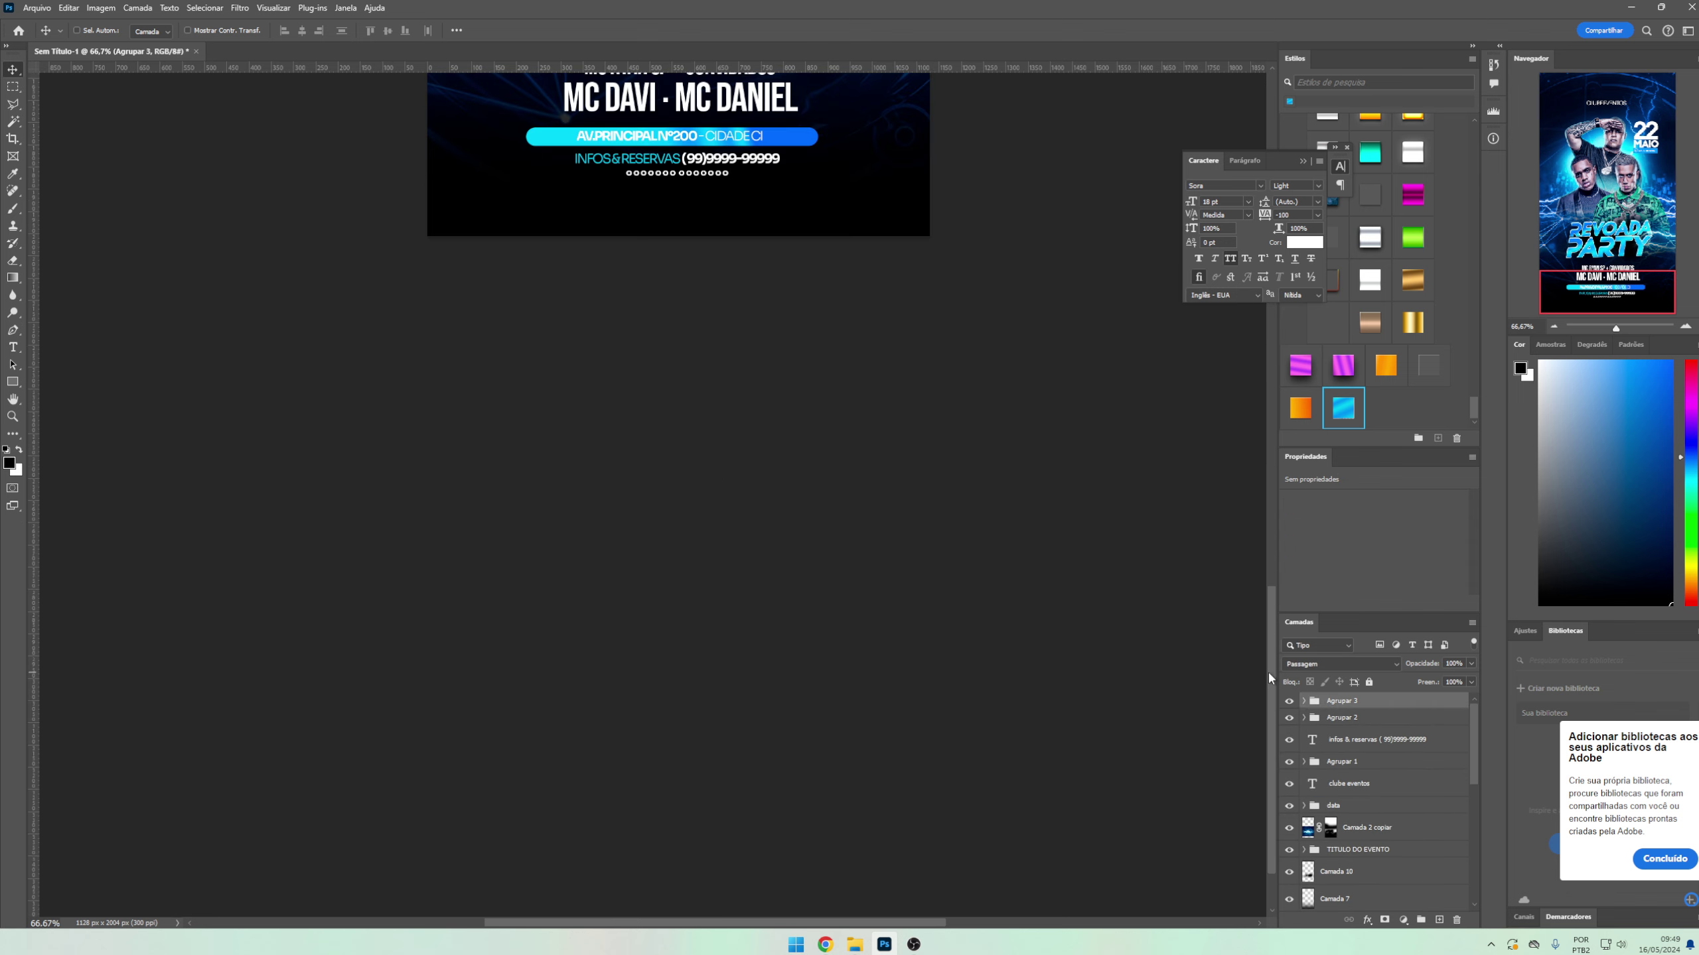
drag(1267, 670, 1257, 395)
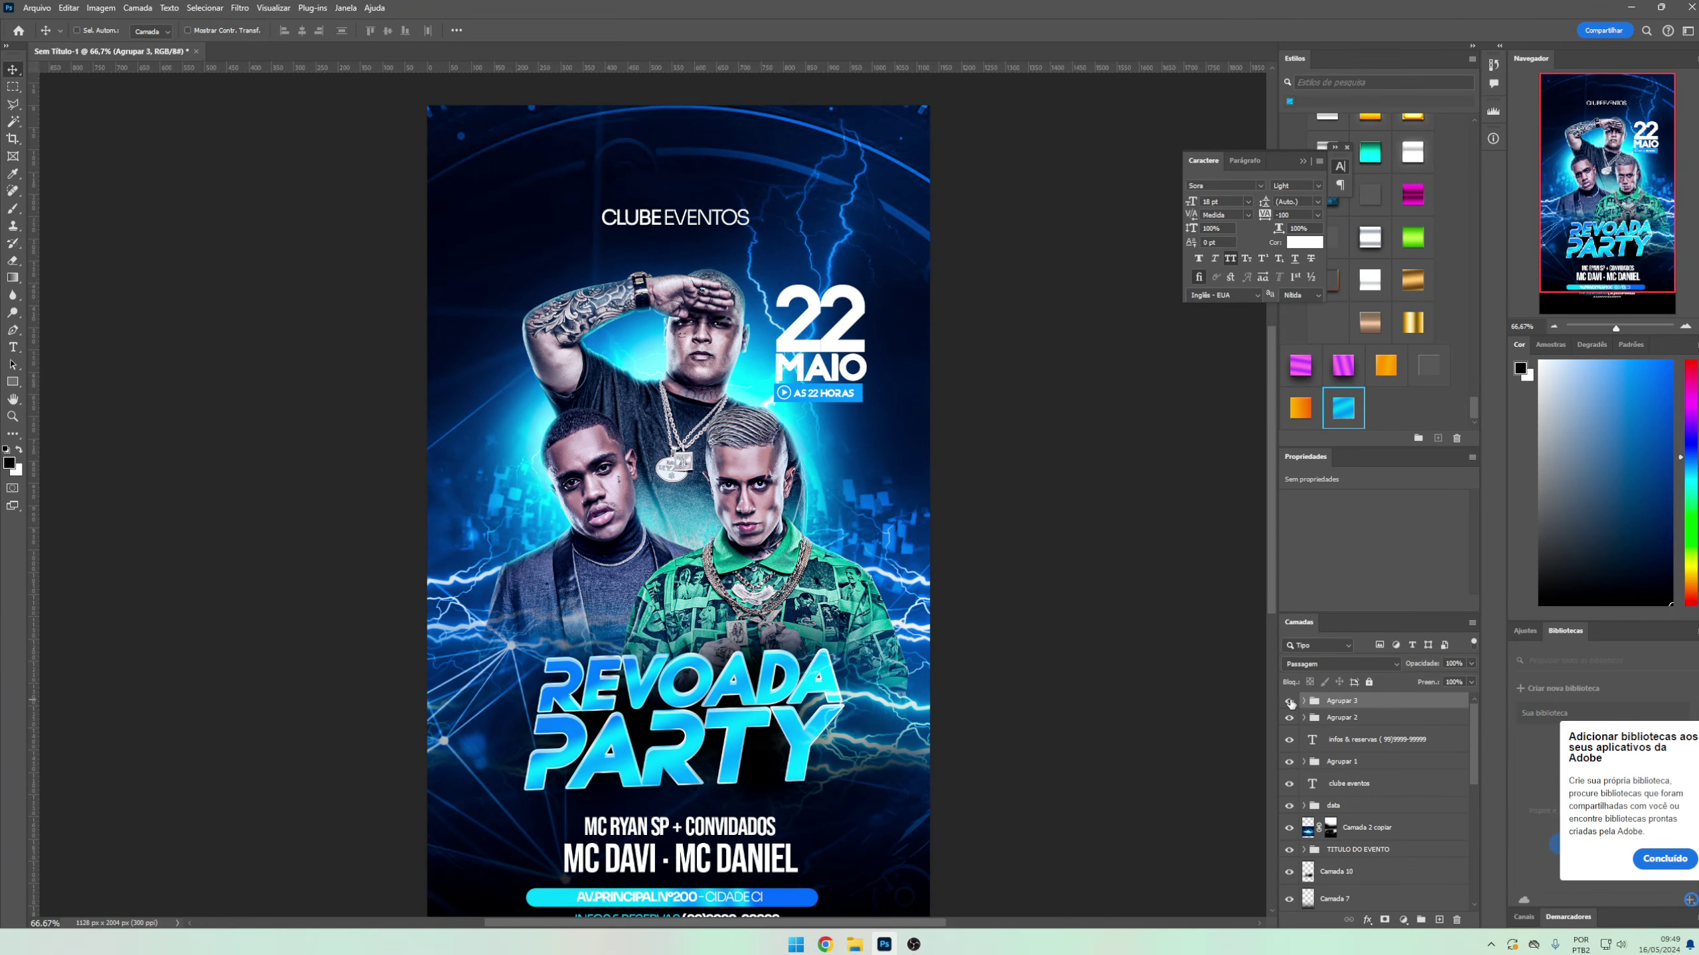
click(1288, 717)
text(INFO BAIXO)
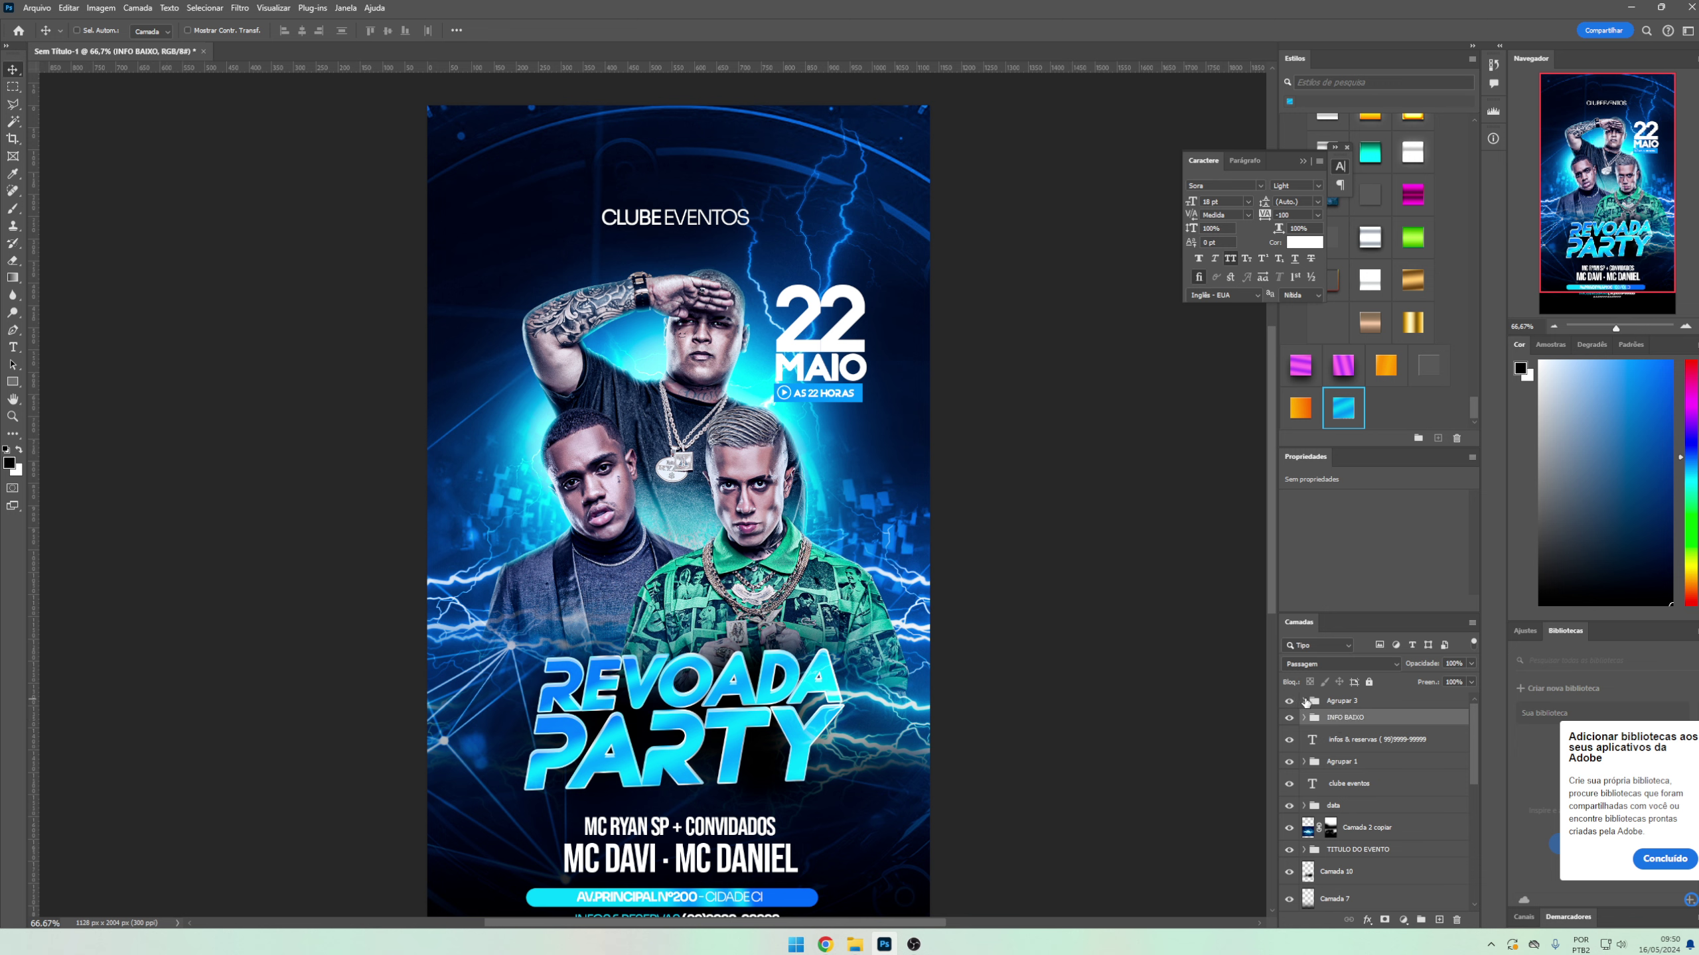
click(1341, 704)
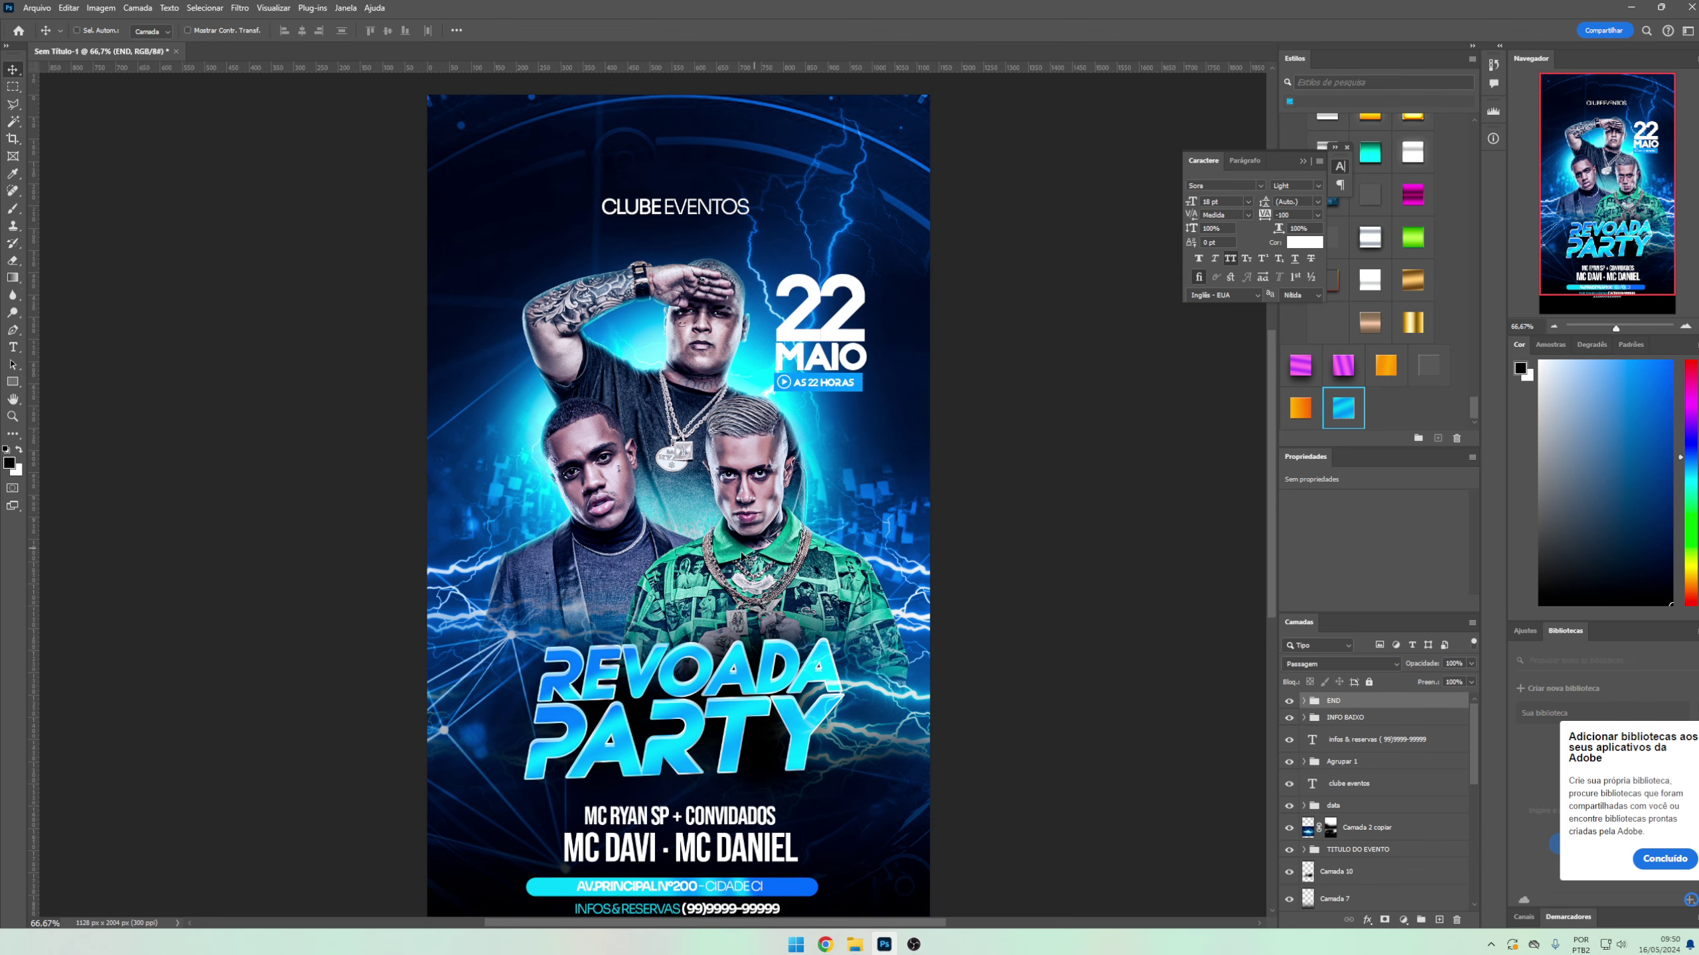
- Add an Equilíbrio de Cores layer and push its highlights toward cyan
scroll(678, 508, down, 1)
click(1403, 921)
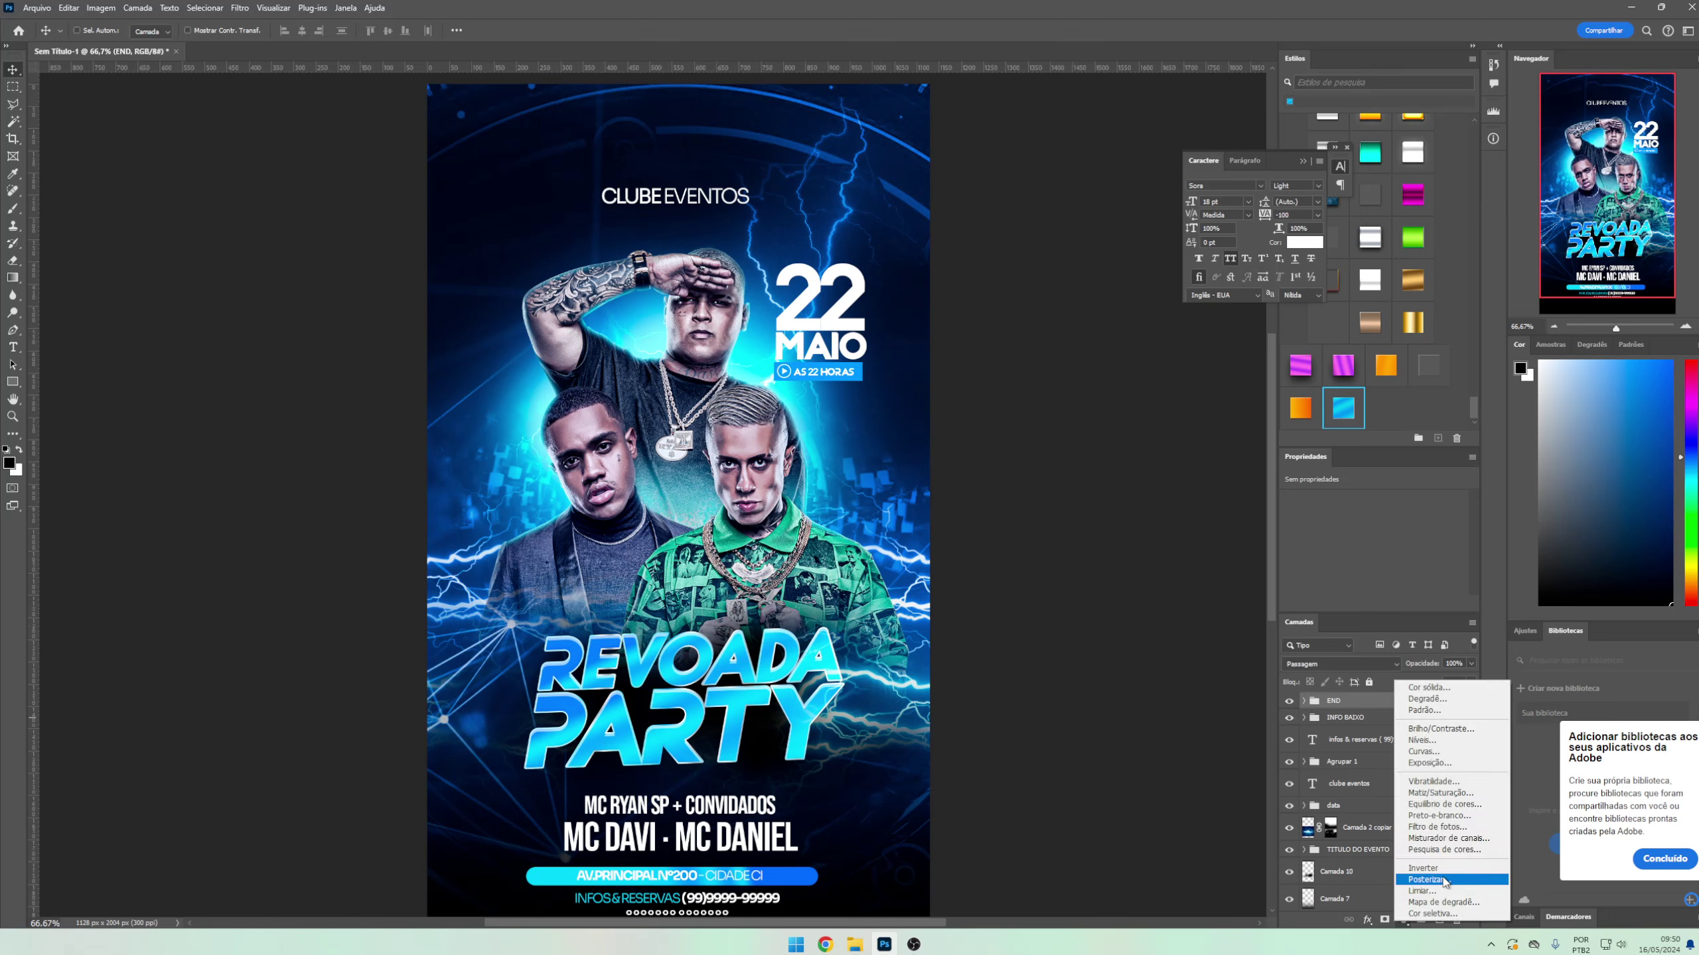
click(1451, 804)
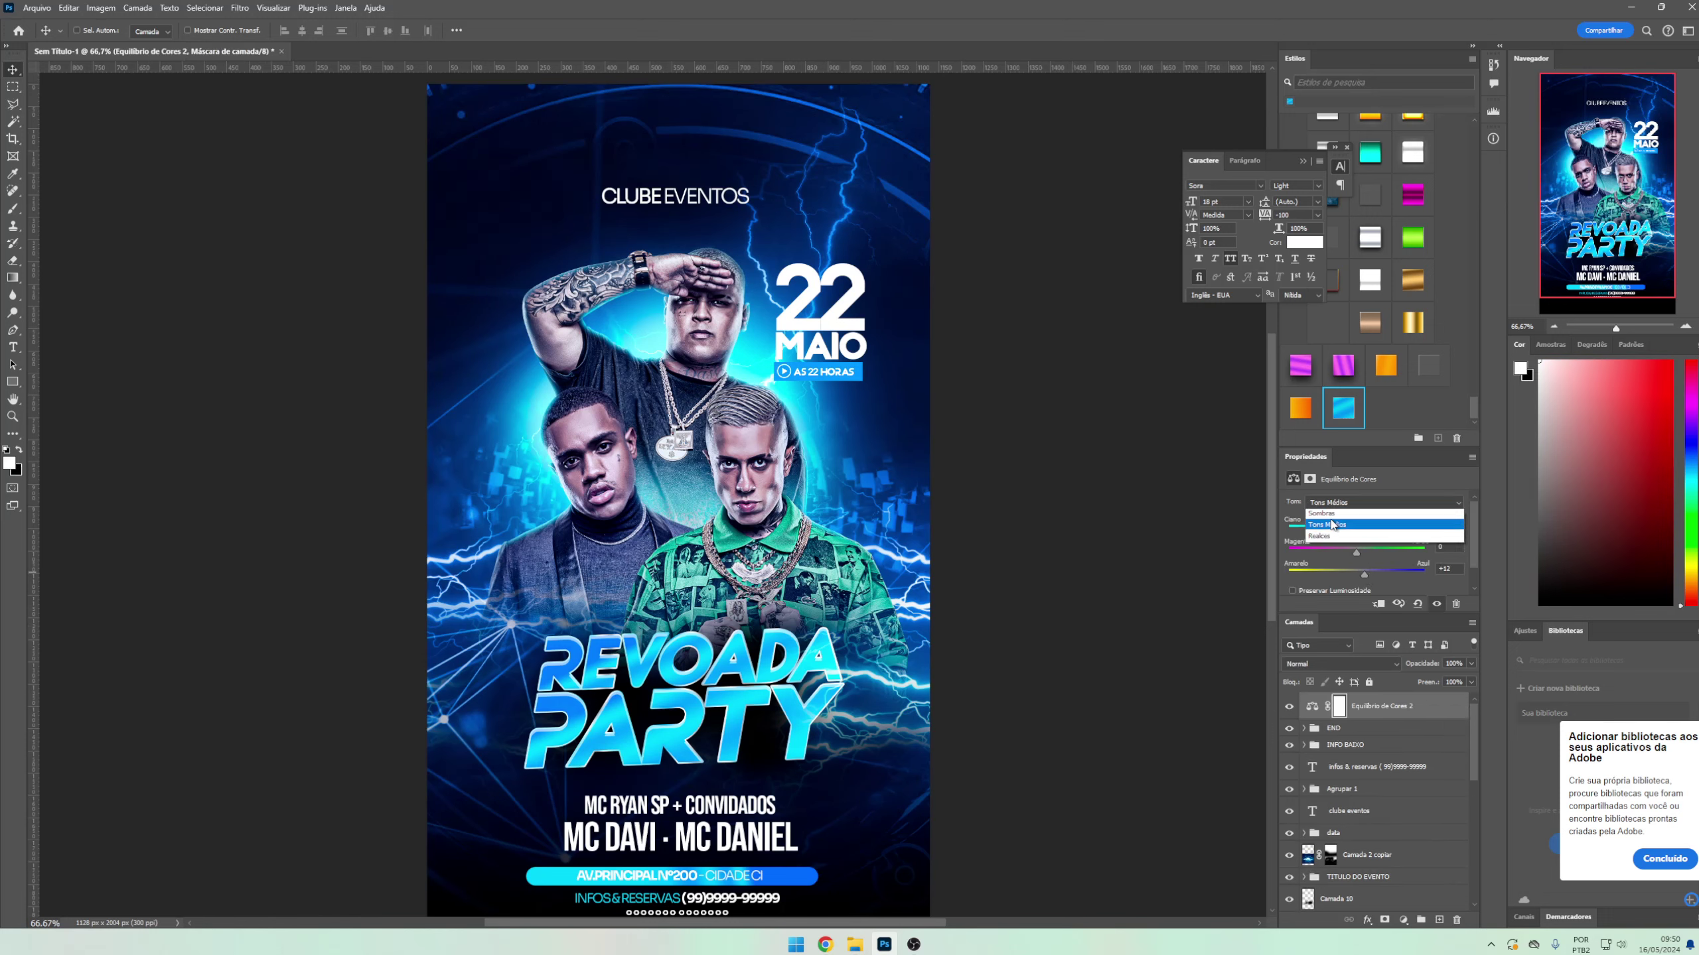
click(1357, 536)
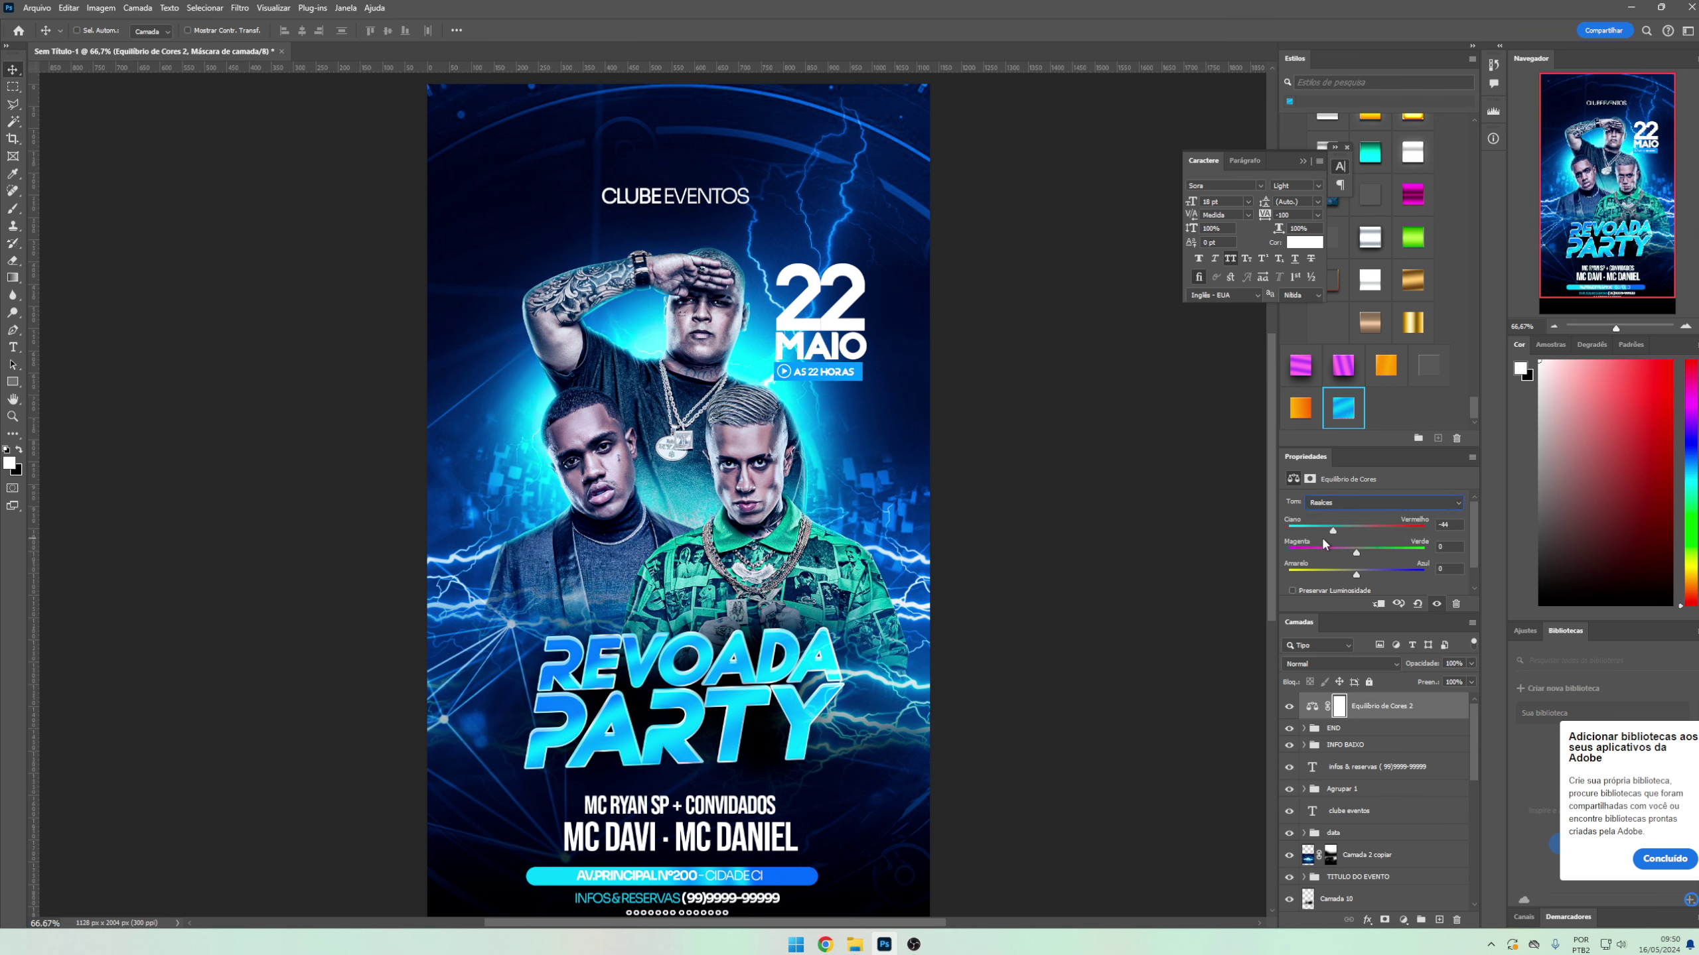
drag(1338, 537, 1334, 544)
- Add a Pesquisa de cores layer using the 2Strip.look 3D LUT
click(1404, 919)
click(1438, 863)
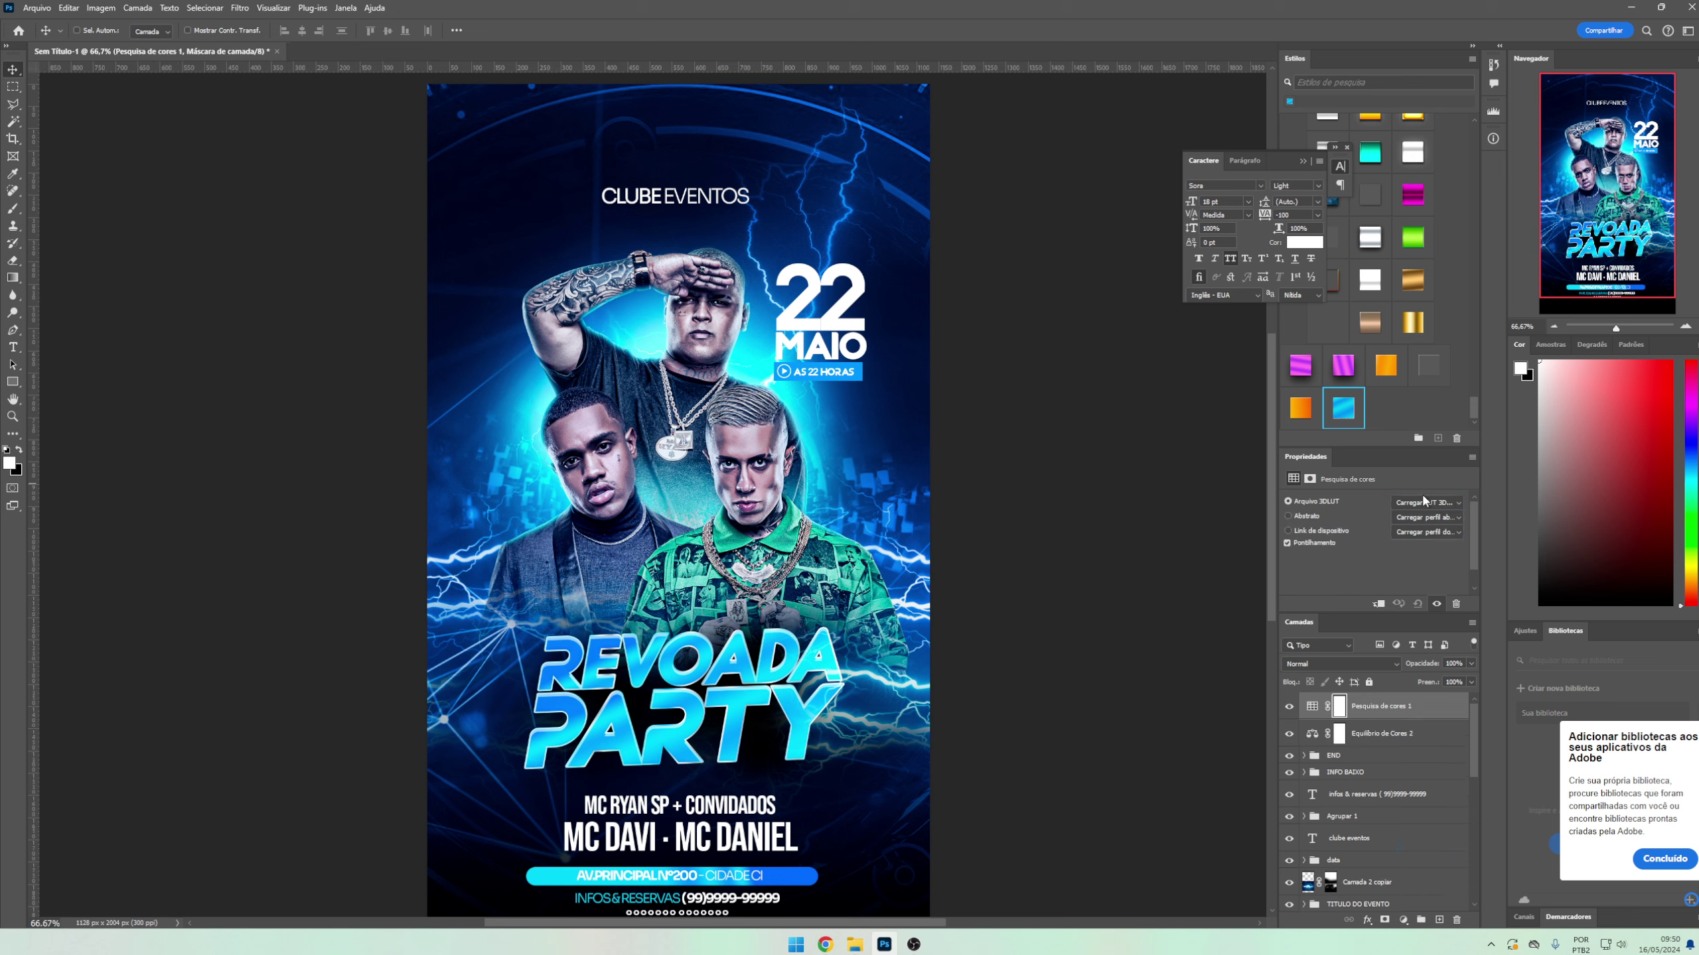
click(1418, 501)
click(1437, 46)
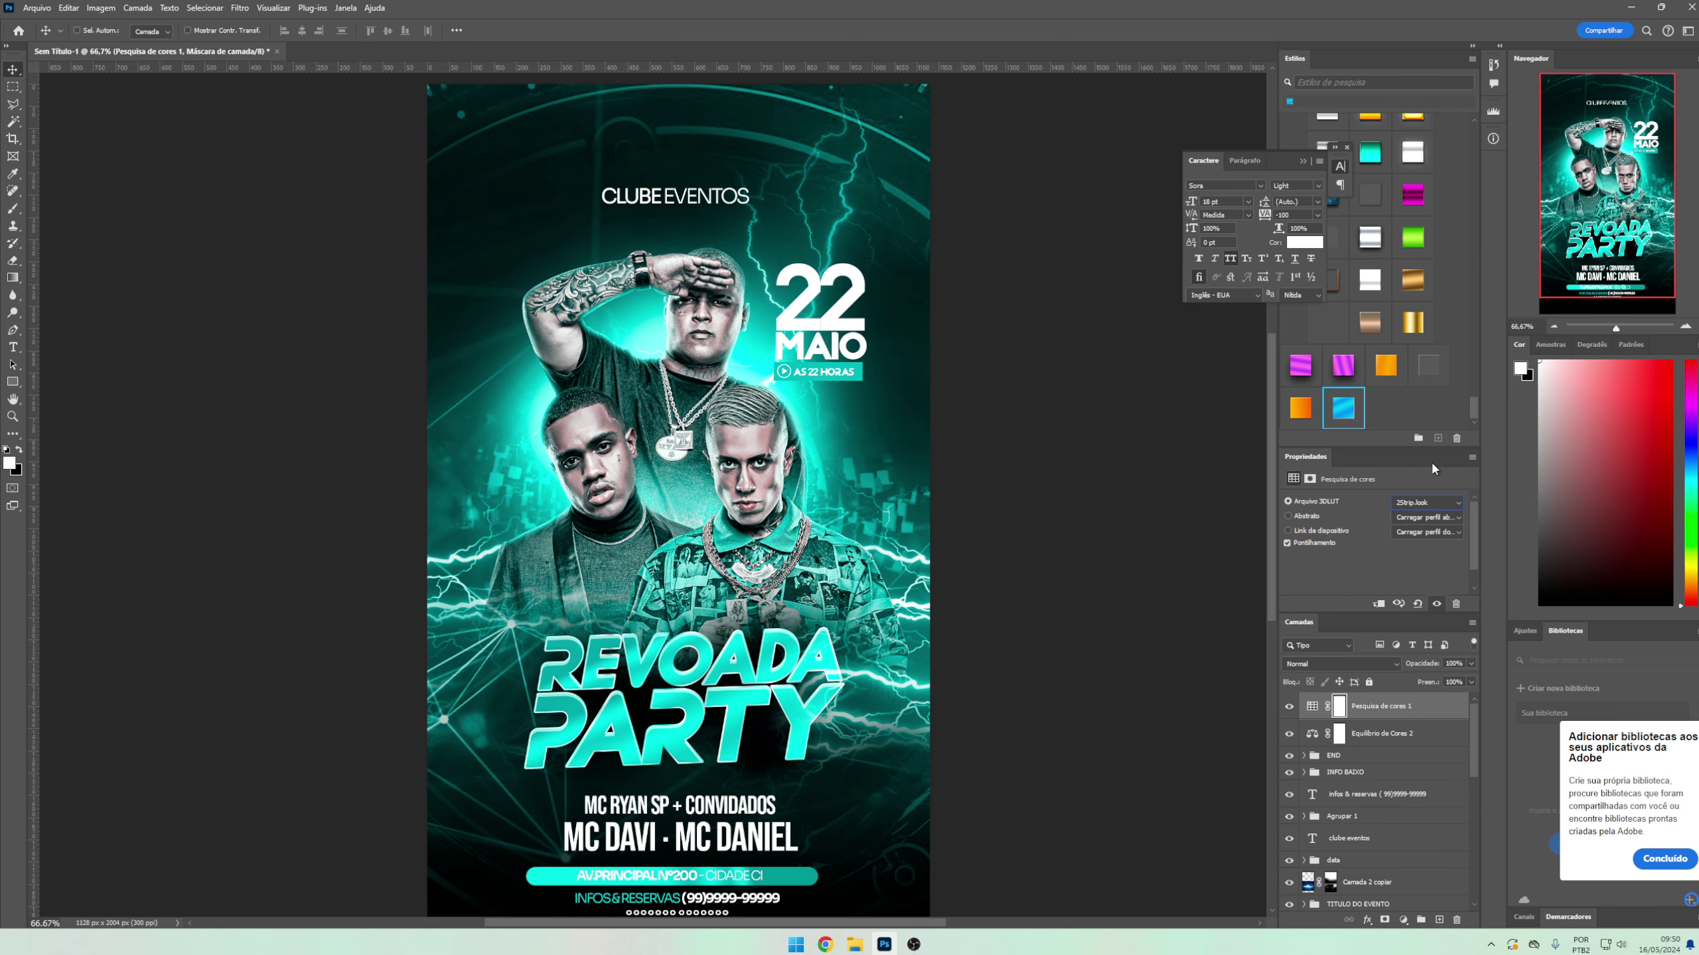
scroll(1413, 502, down, 1)
scroll(1413, 502, down, 1)
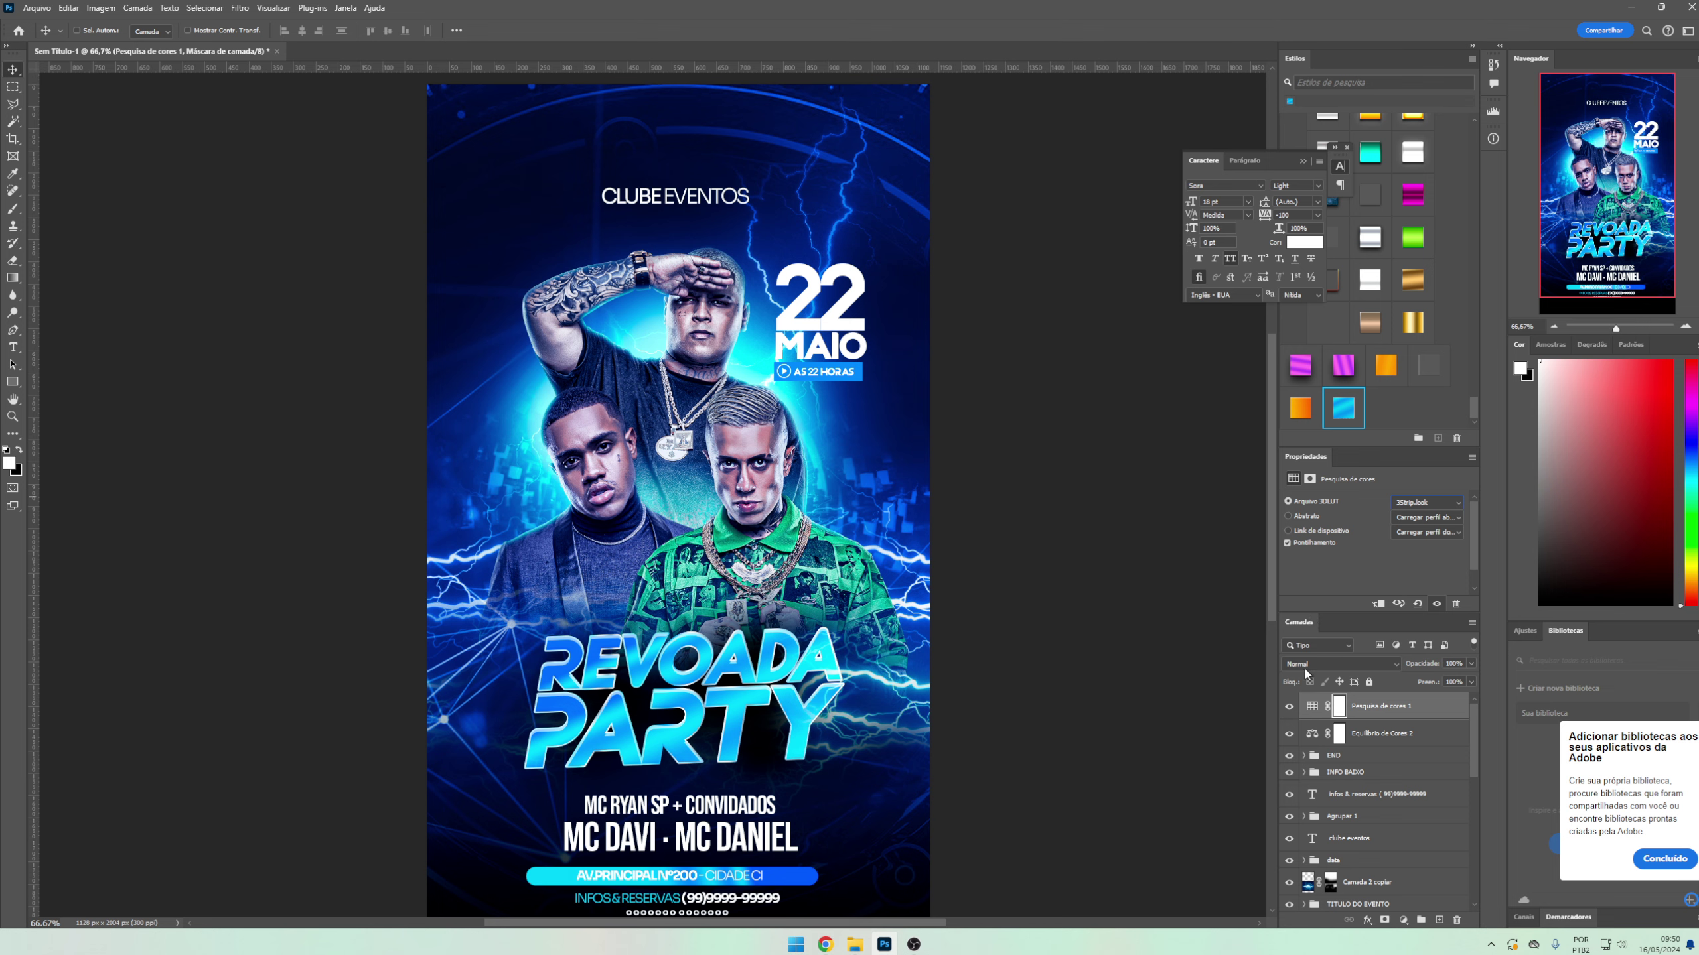
- Toggle the LUT to compare the flyer, then bring up the EVENTO PRO folder
click(1289, 708)
click(1289, 708)
click(1290, 710)
mouse_move(1266, 527)
mouse_down()
mouse_move(1279, 609)
mouse_move(1277, 479)
mouse_up()
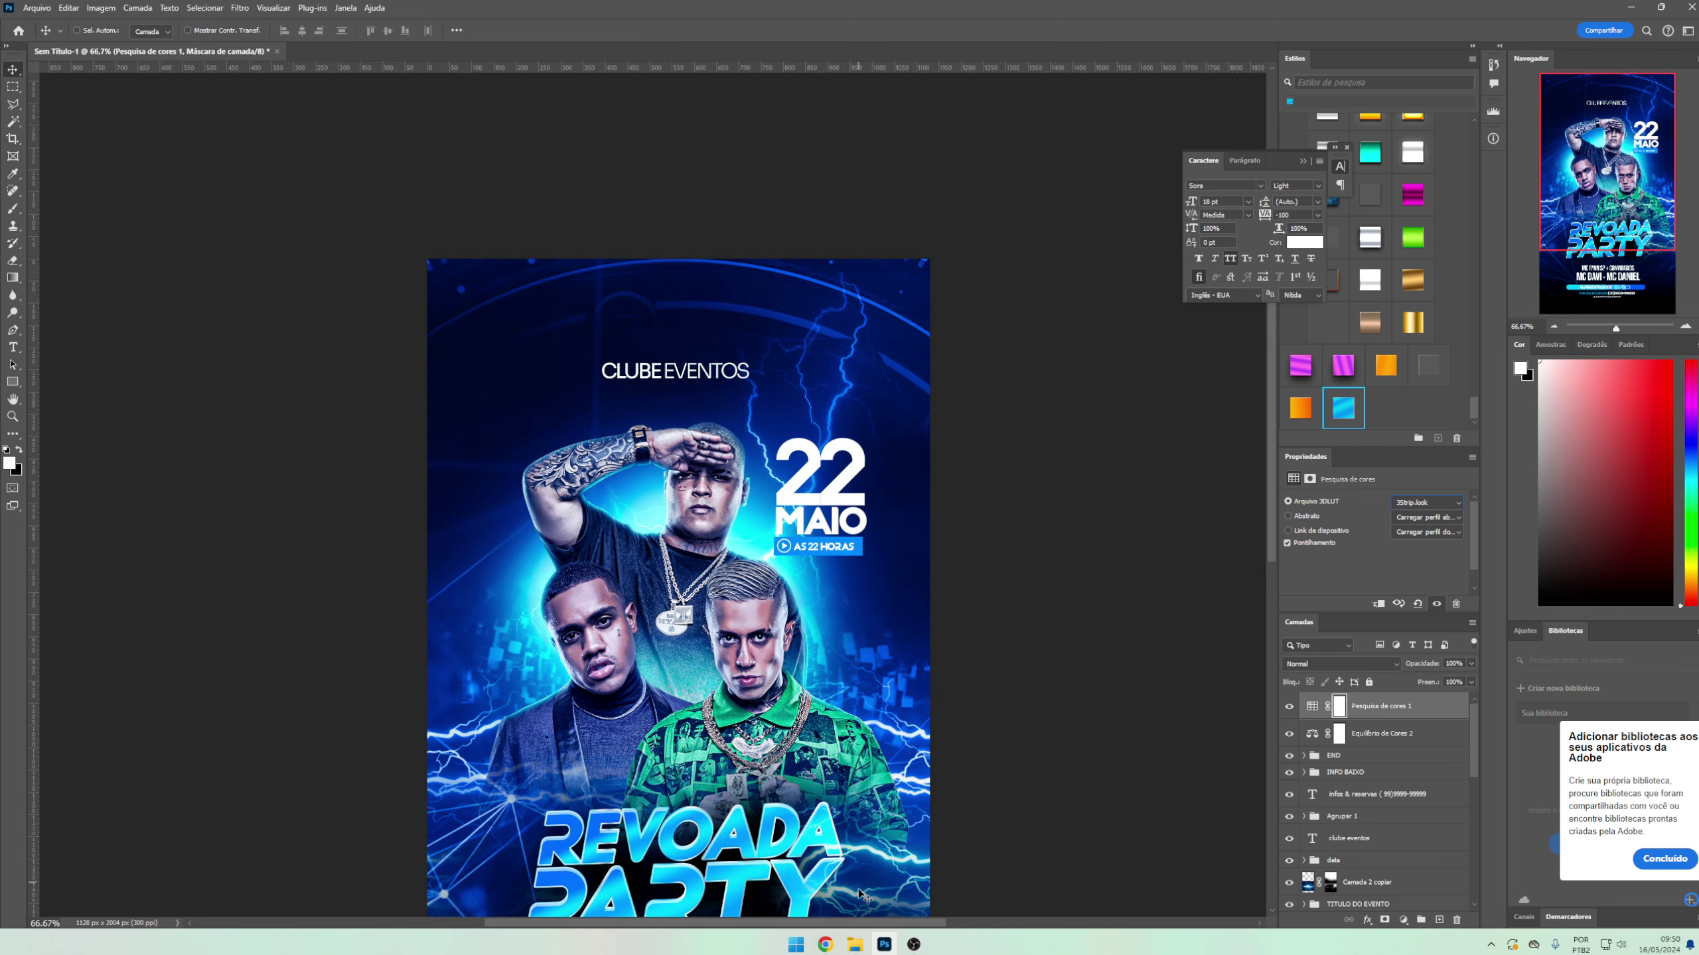
click(719, 874)
scroll(769, 692, down, 3)
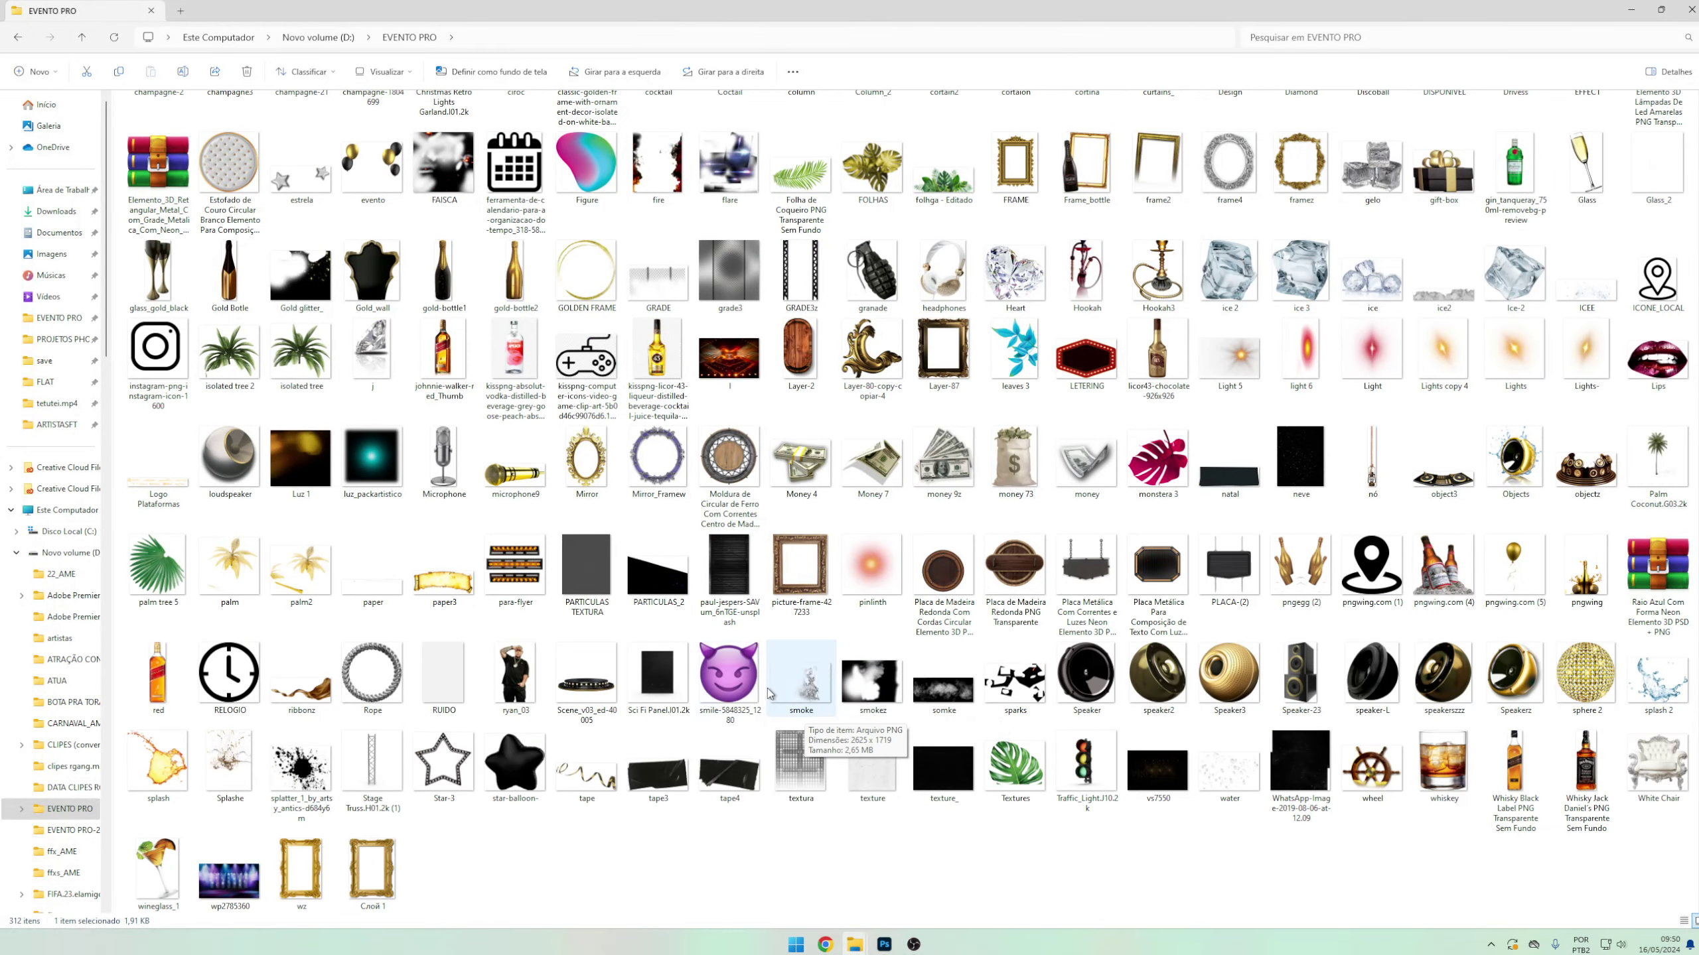
- Place the luz_packartistico light on the poster in Divisão blending
mouse_move(372, 457)
mouse_down()
mouse_move(882, 937)
mouse_move(1136, 601)
mouse_up()
click(1325, 662)
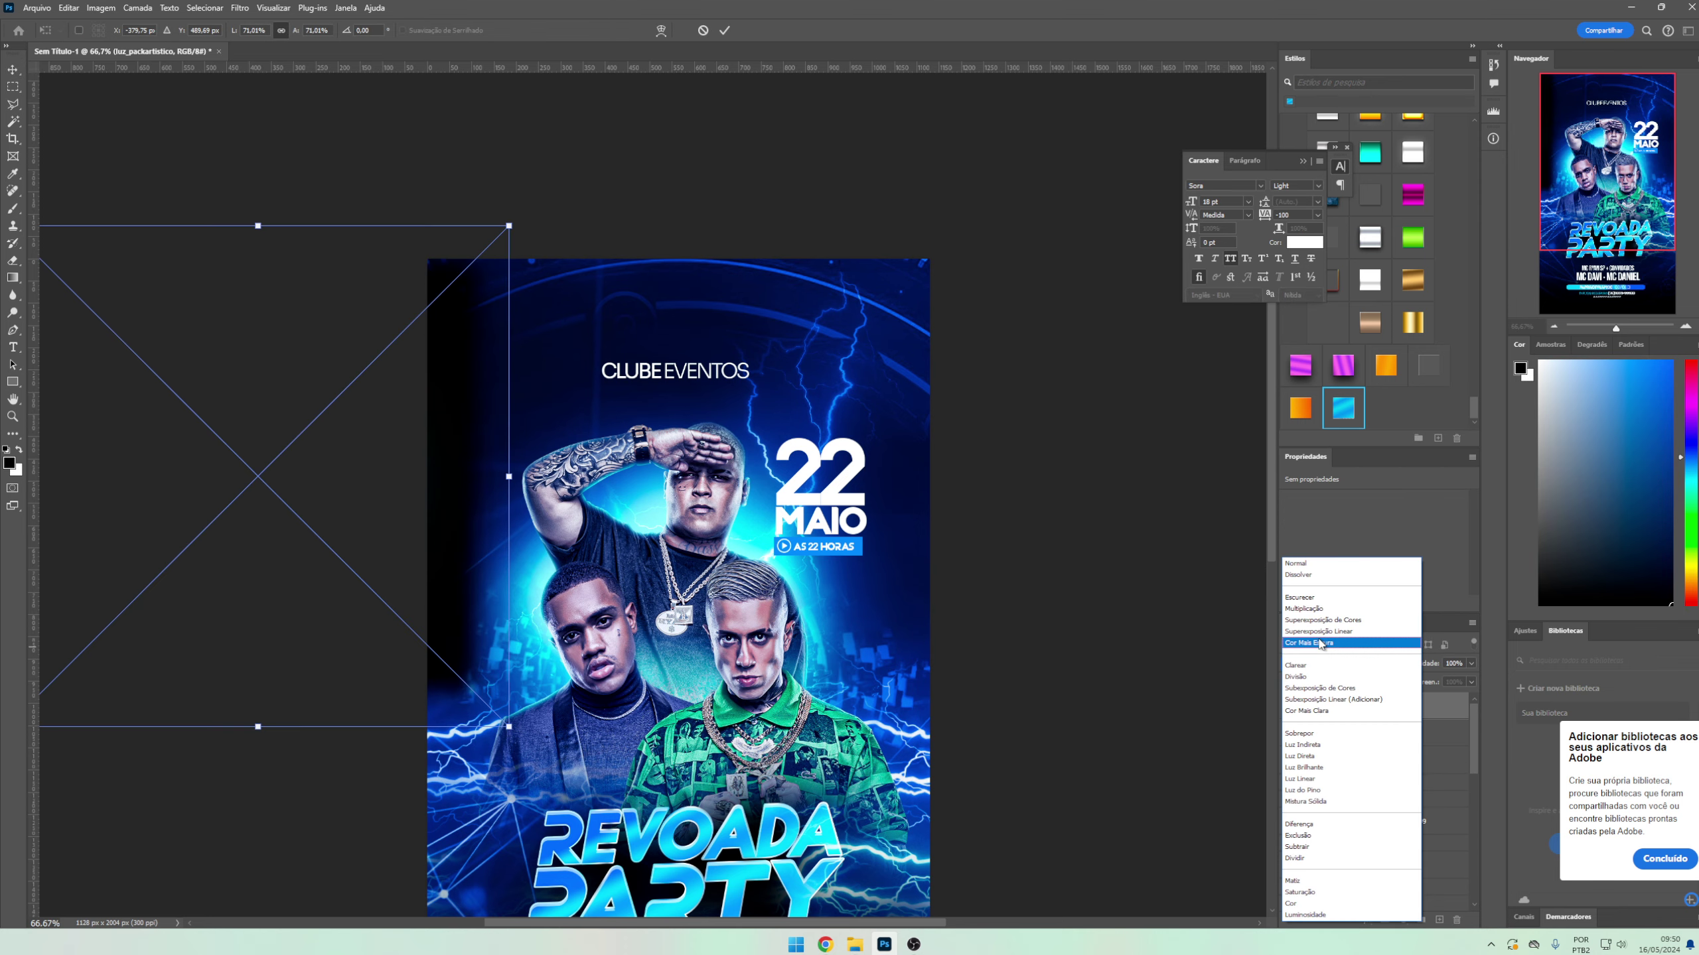
click(1311, 870)
mouse_move(472, 516)
mouse_down()
mouse_move(1032, 543)
mouse_move(859, 765)
mouse_move(574, 560)
mouse_up()
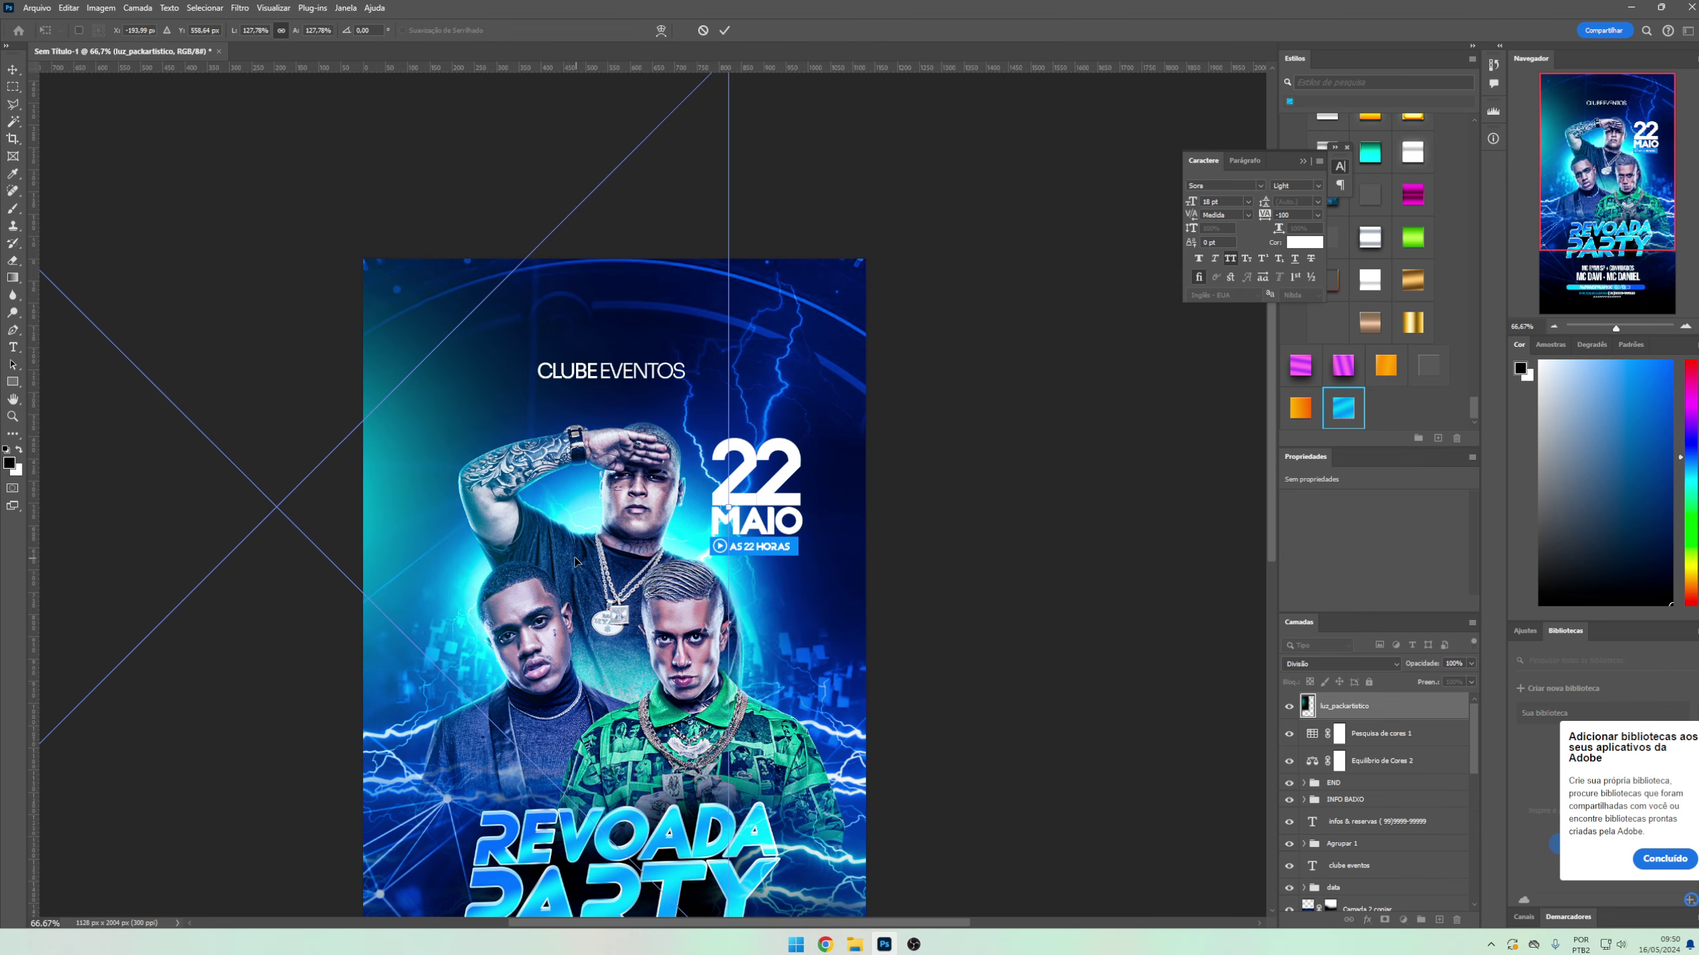
key(Return)
- Shift the light glow's hue to +44 with Hue/Saturation and reposition it
key(ctrl+u)
drag(814, 315, 845, 319)
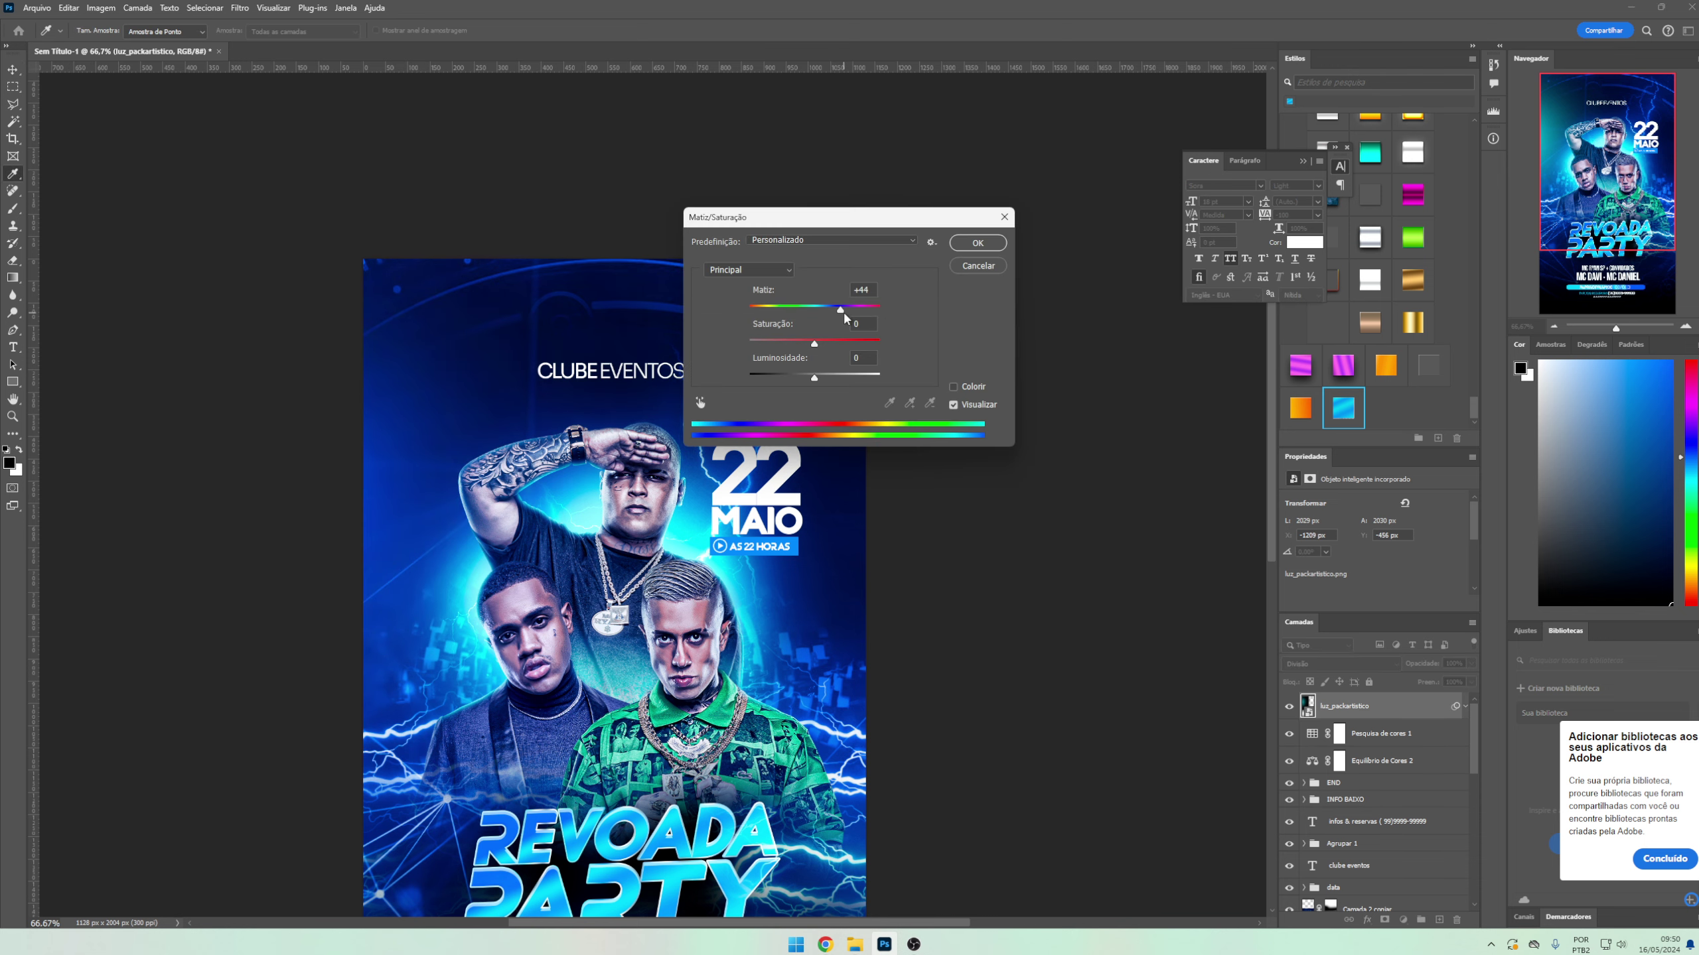
key(Return)
mouse_move(504, 509)
mouse_down()
mouse_move(547, 564)
mouse_move(499, 531)
mouse_up()
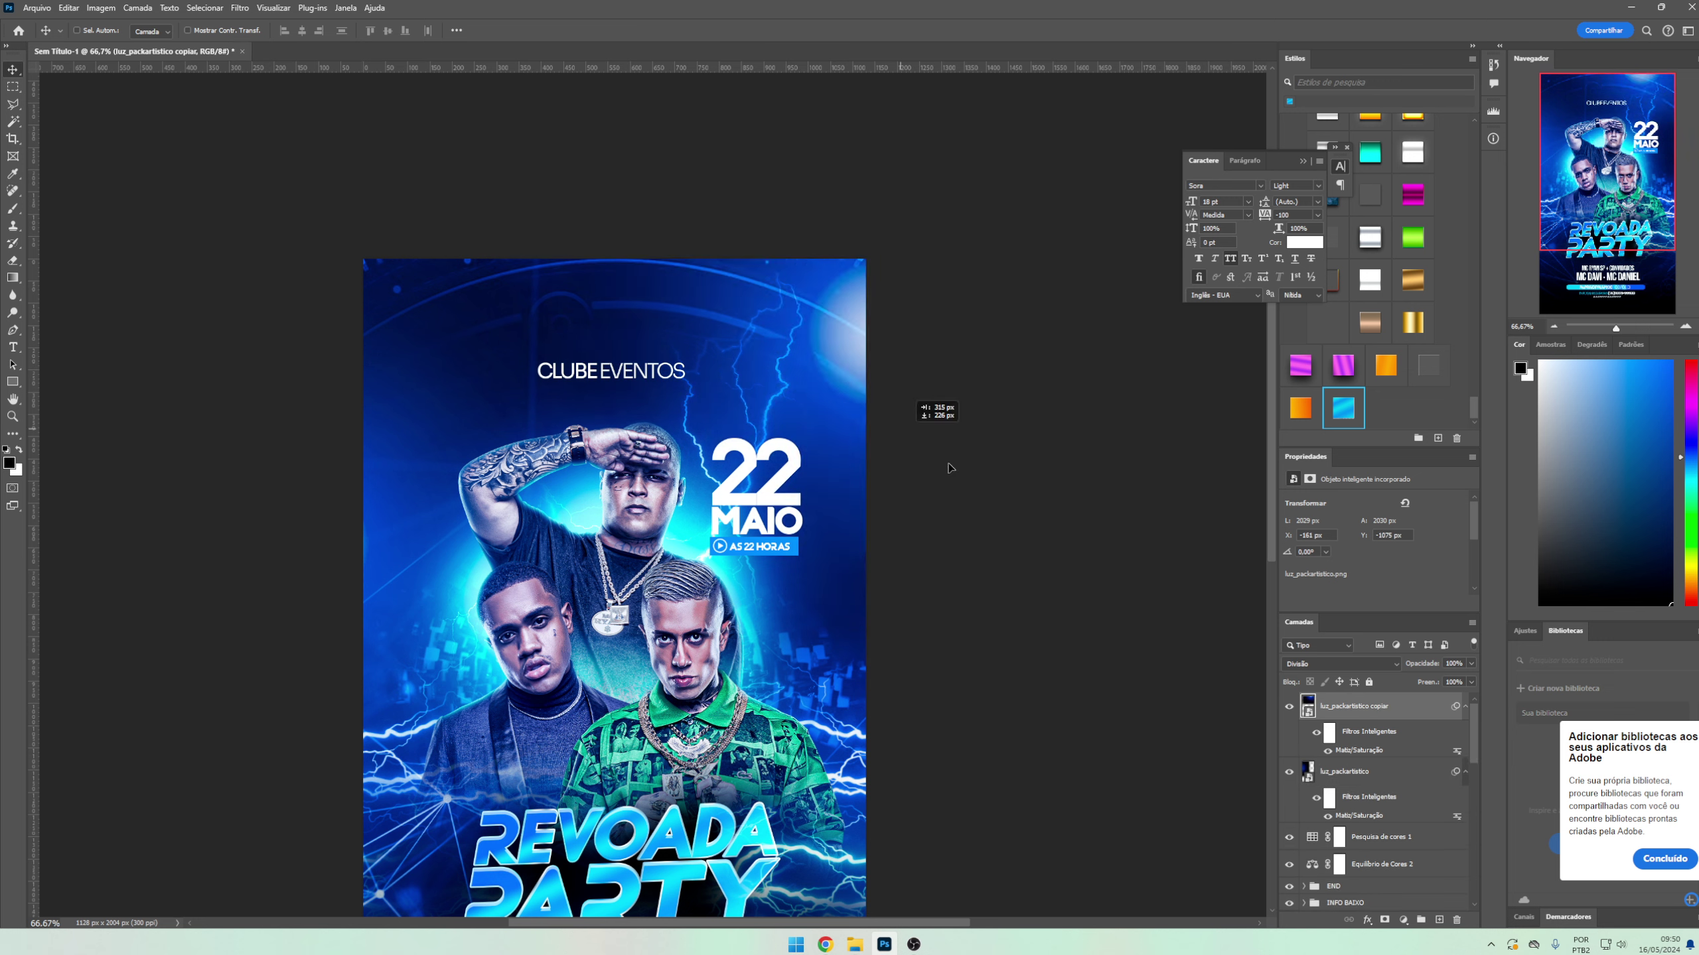
- Duplicate the glow, group both lights as luzes and move the group below Color Balance
mouse_move(809, 780)
mouse_down()
mouse_move(954, 792)
mouse_move(1115, 735)
mouse_up()
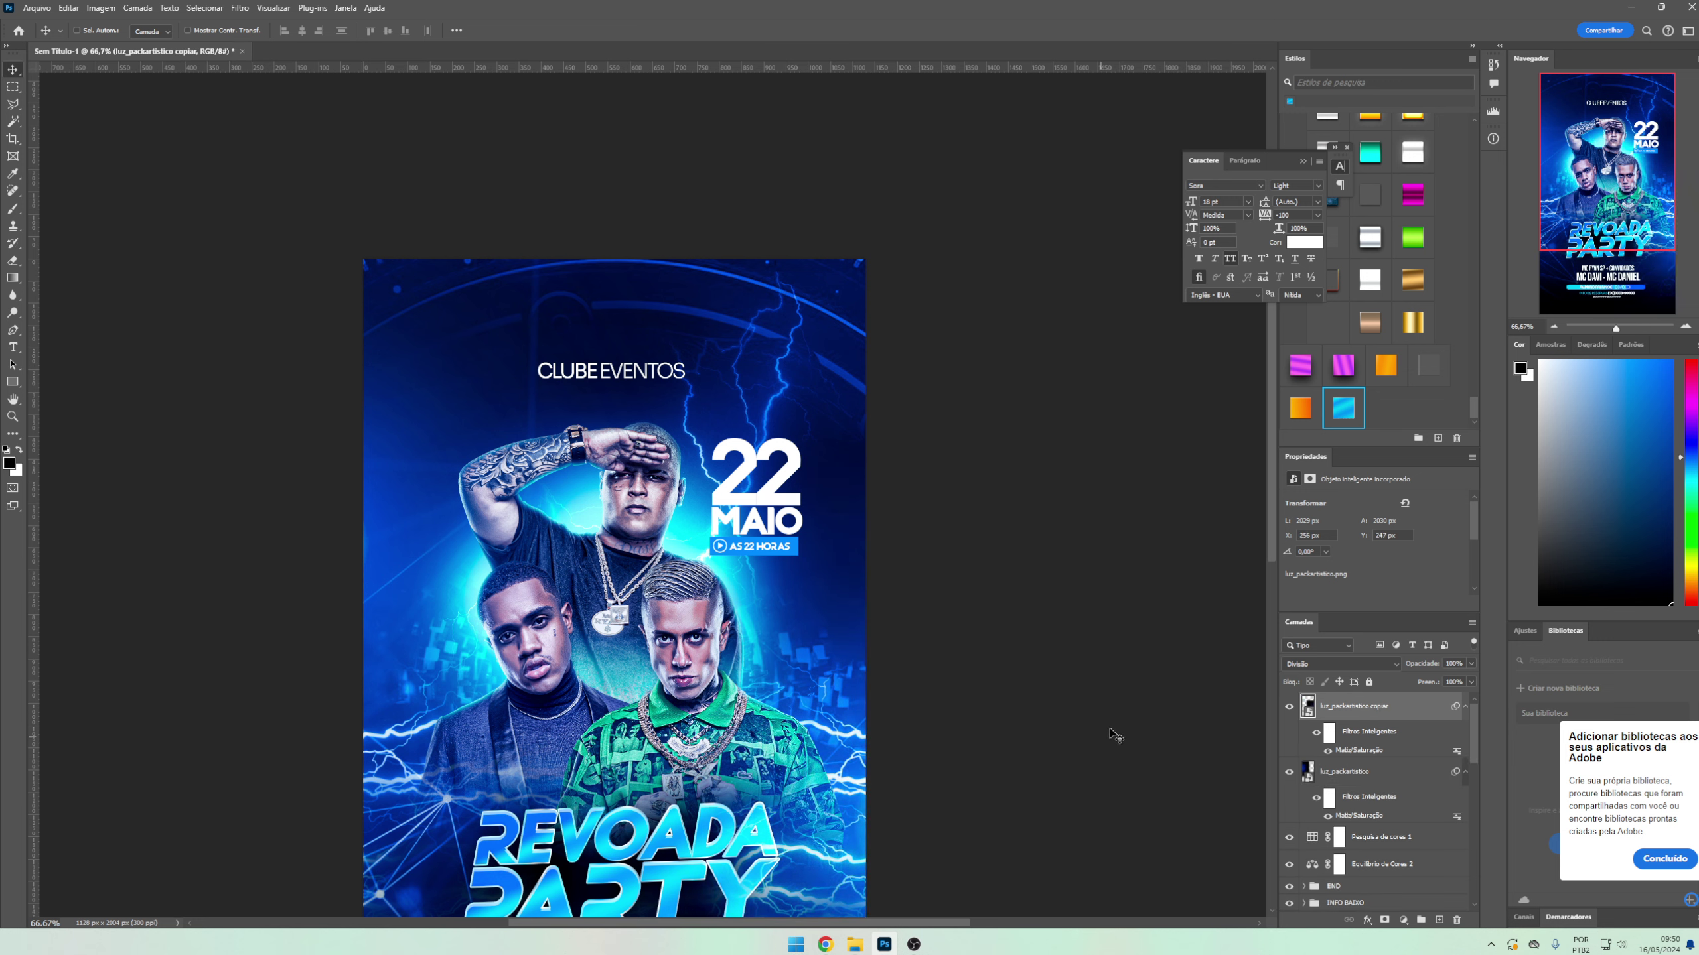
drag(792, 655, 795, 492)
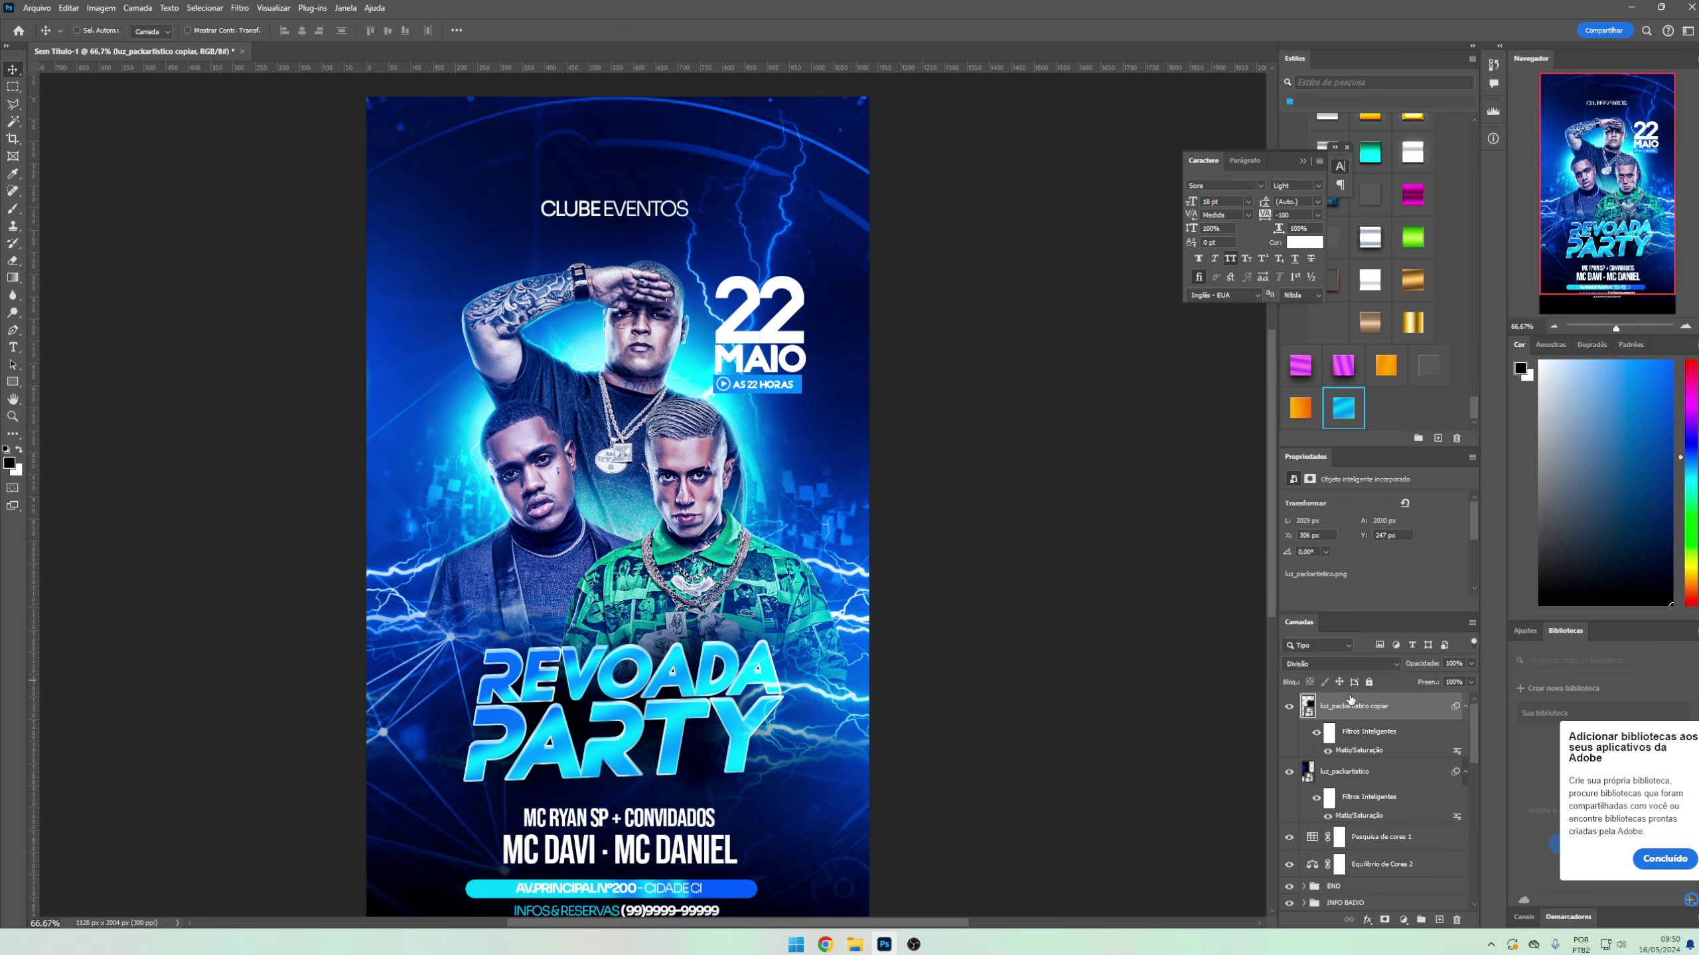
shift+click(1358, 776)
key(ctrl+g)
drag(1343, 702, 1357, 757)
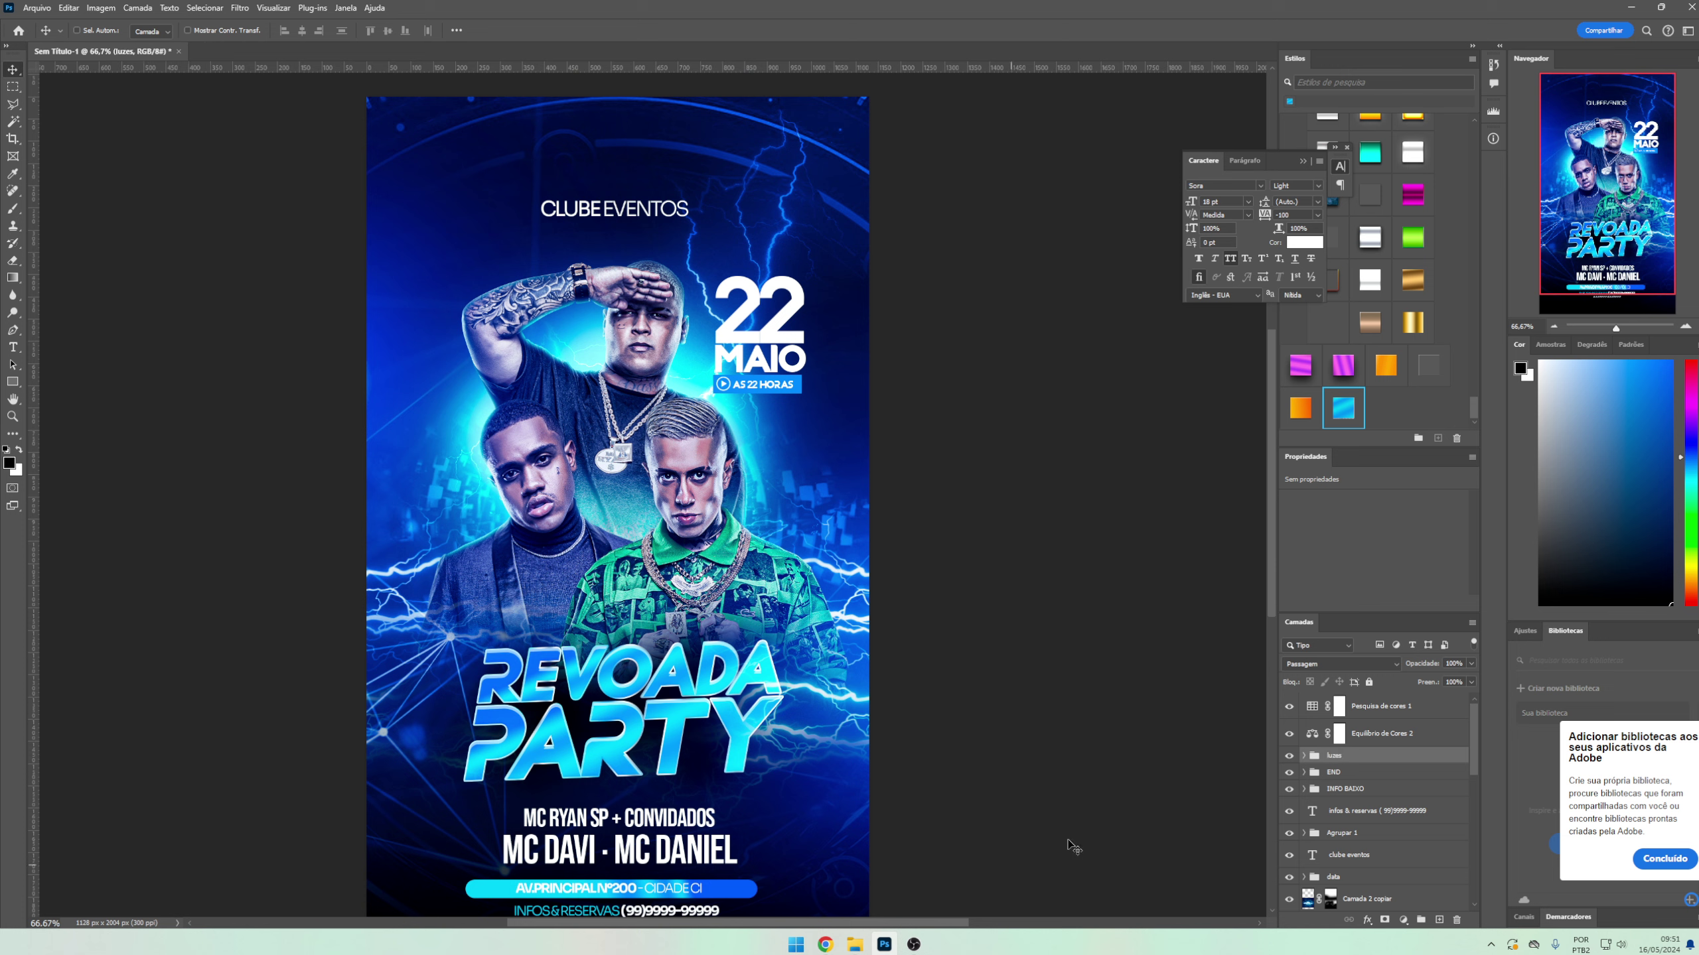
click(896, 903)
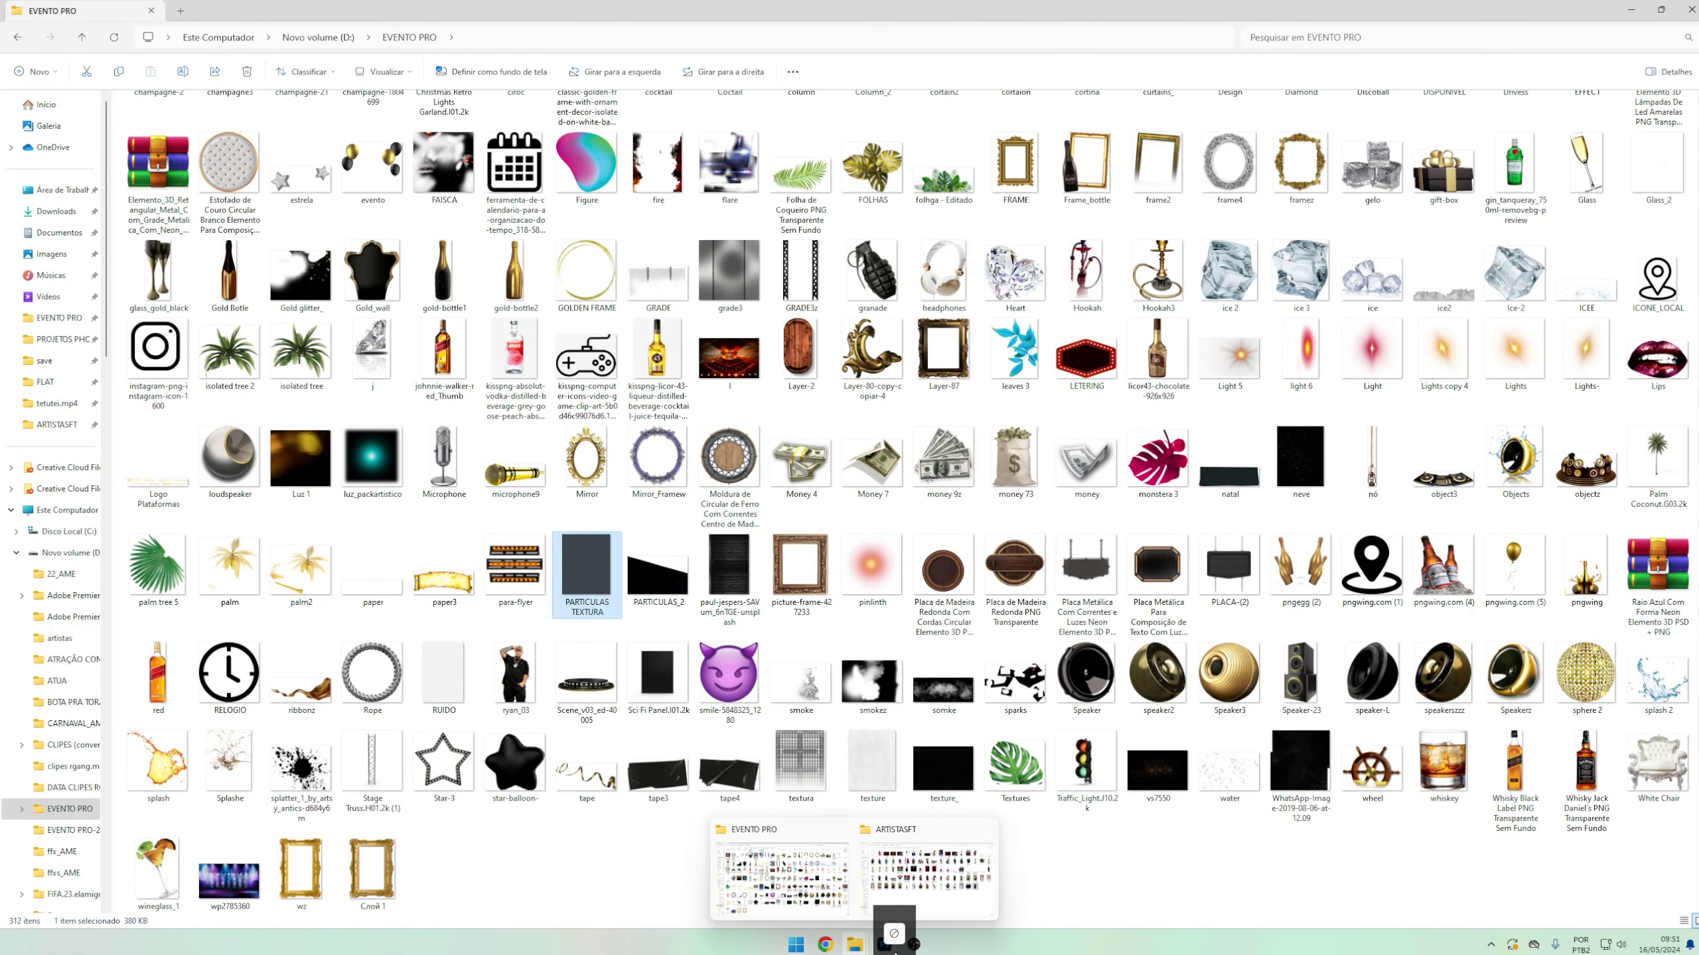
- Place PARTICULAS TEXTURA scaled over the whole poster in Divisão blending
mouse_move(846, 943)
mouse_down()
mouse_move(846, 863)
mouse_move(800, 689)
mouse_up()
drag(615, 198, 615, 84)
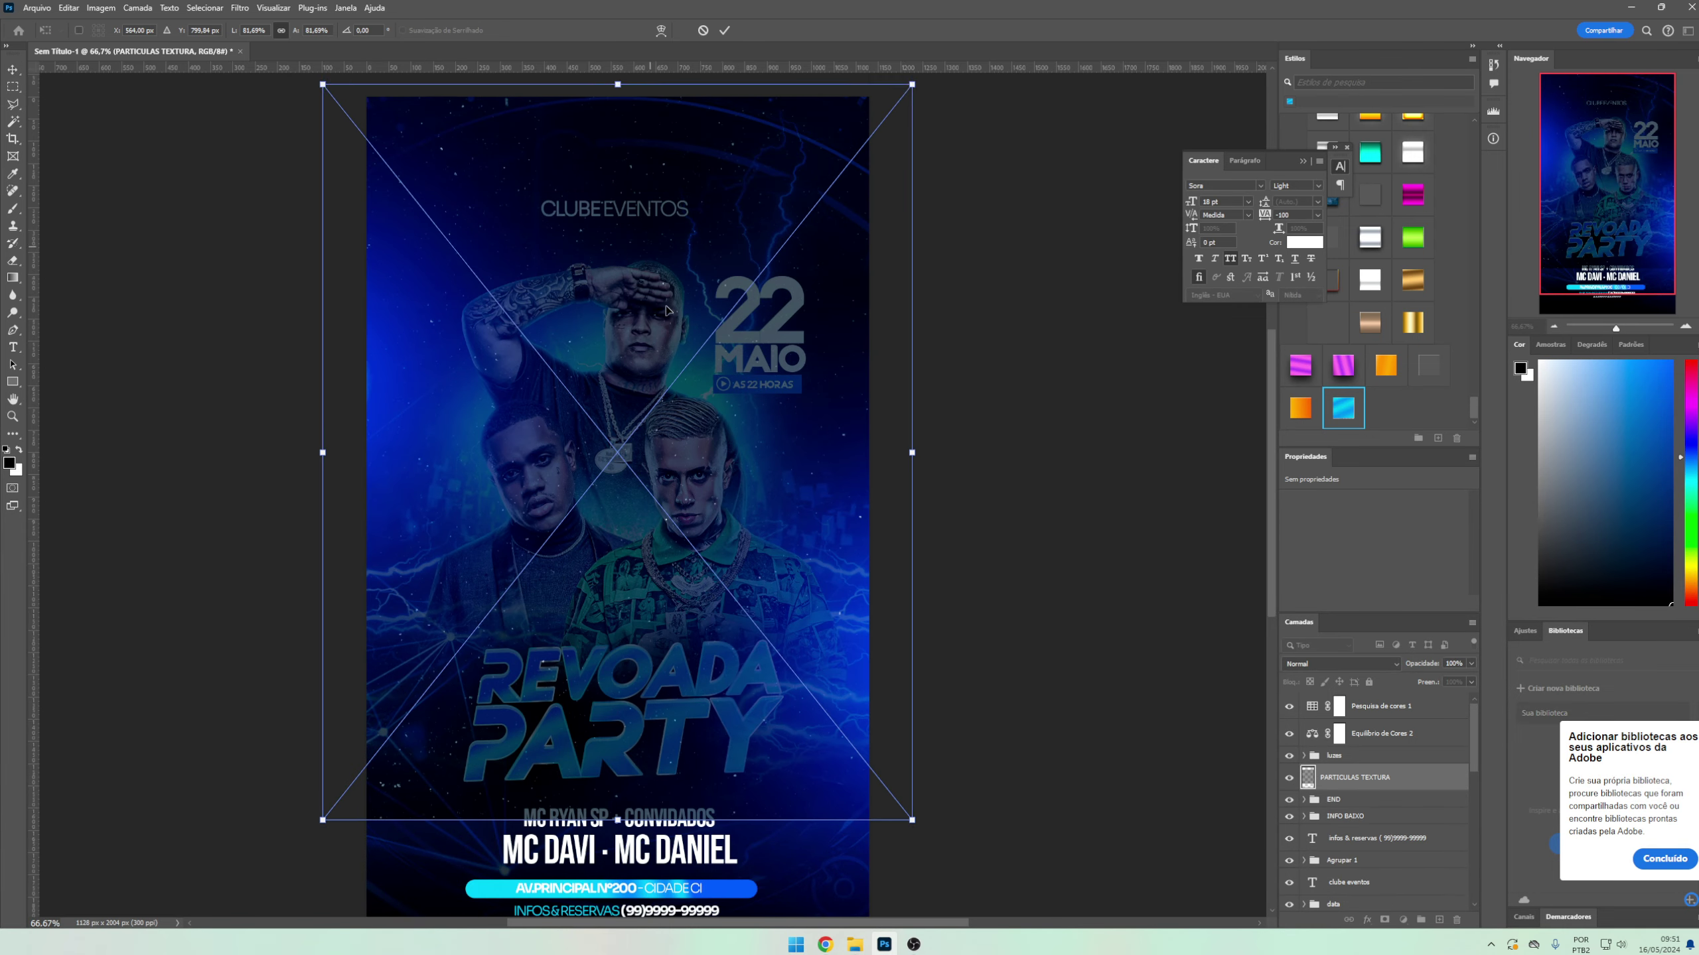
scroll(656, 871, down, 1)
mouse_move(689, 757)
mouse_down()
mouse_move(691, 901)
mouse_move(617, 924)
mouse_up()
click(1340, 664)
click(1338, 836)
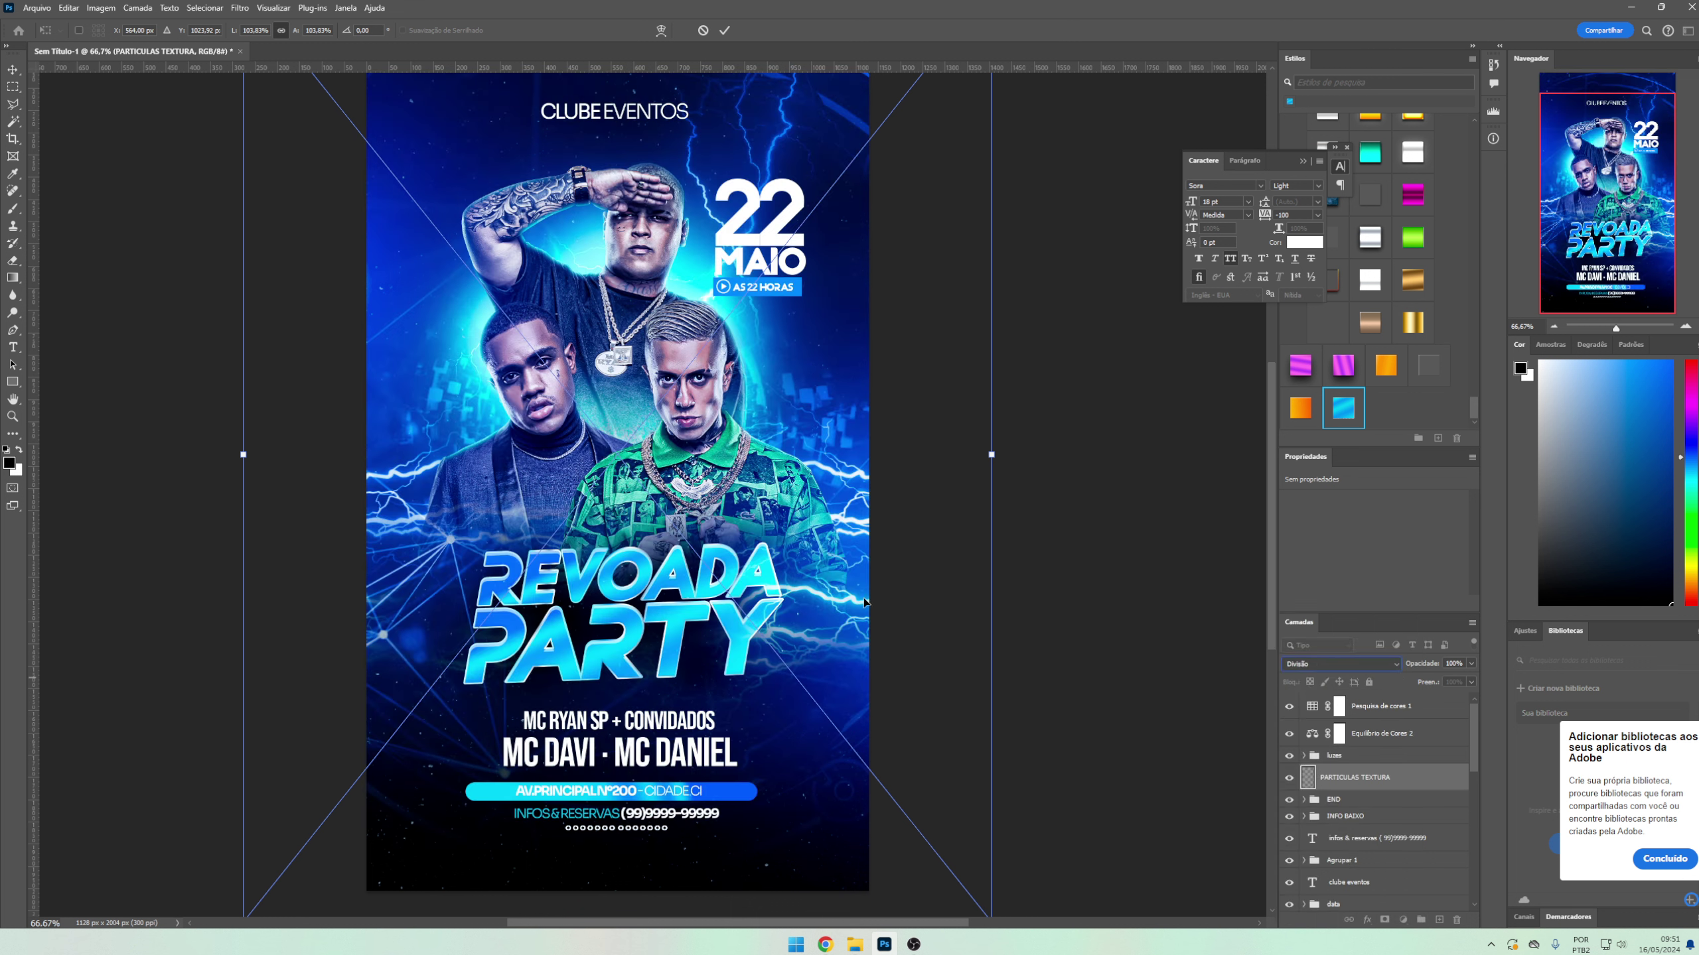
key(Return)
- Try grouping the texture with the luzes group, then undo the grouping
scroll(803, 589, down, 1)
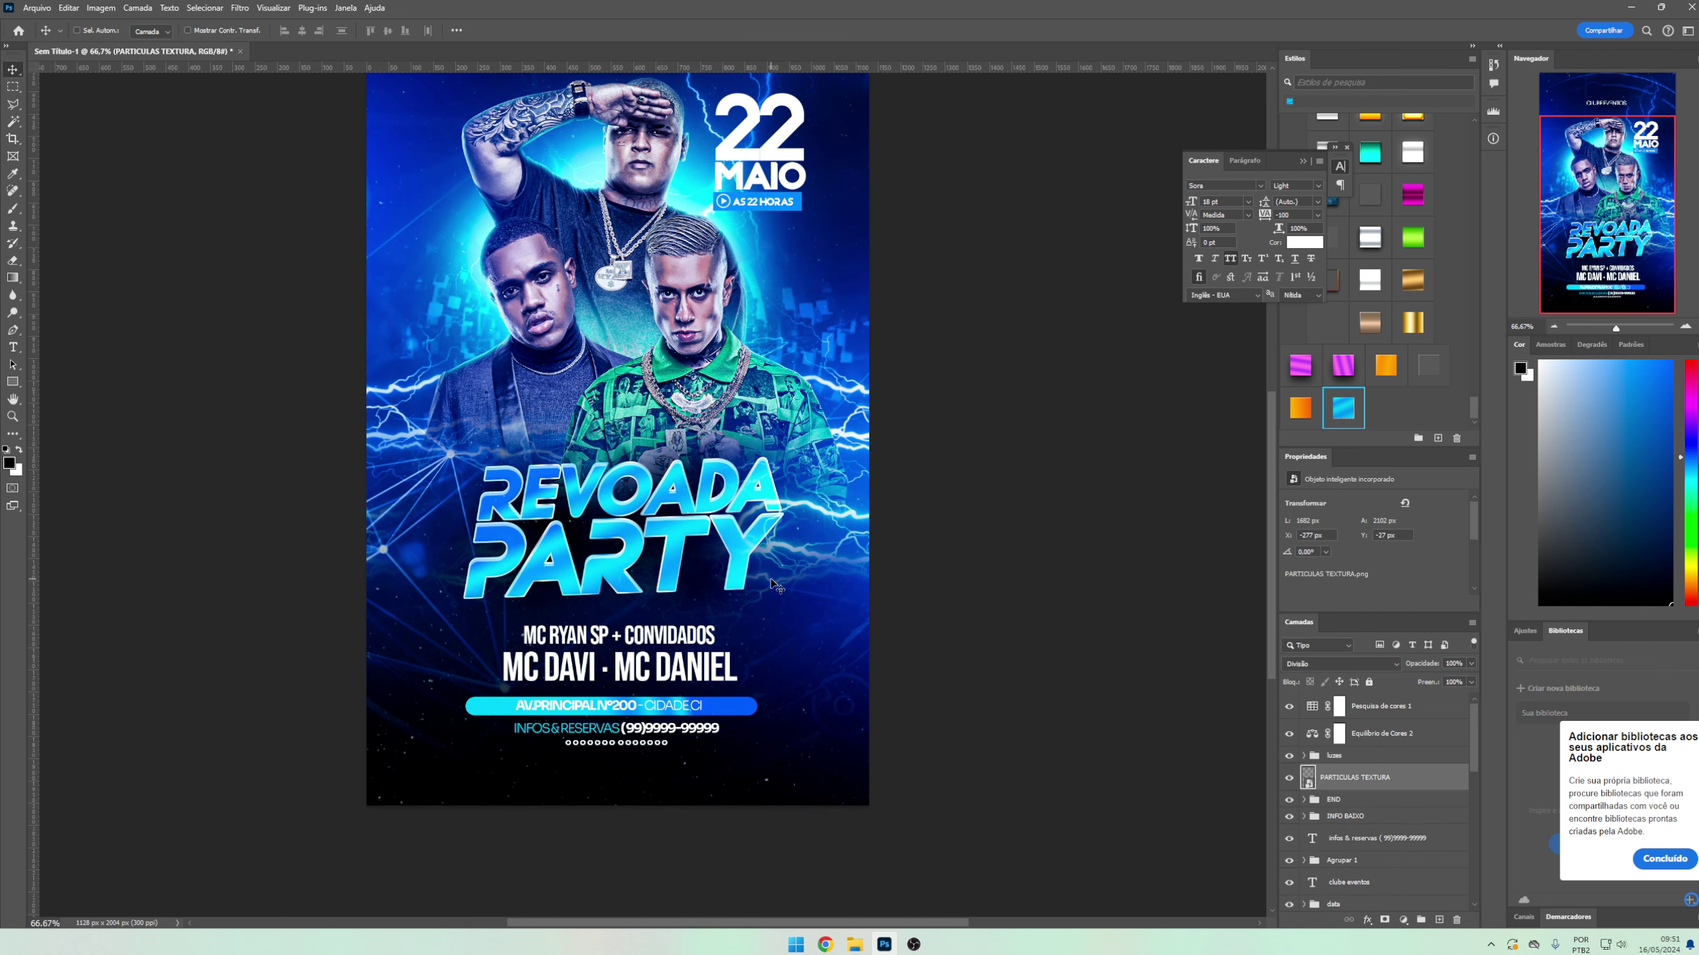
scroll(776, 585, up, 3)
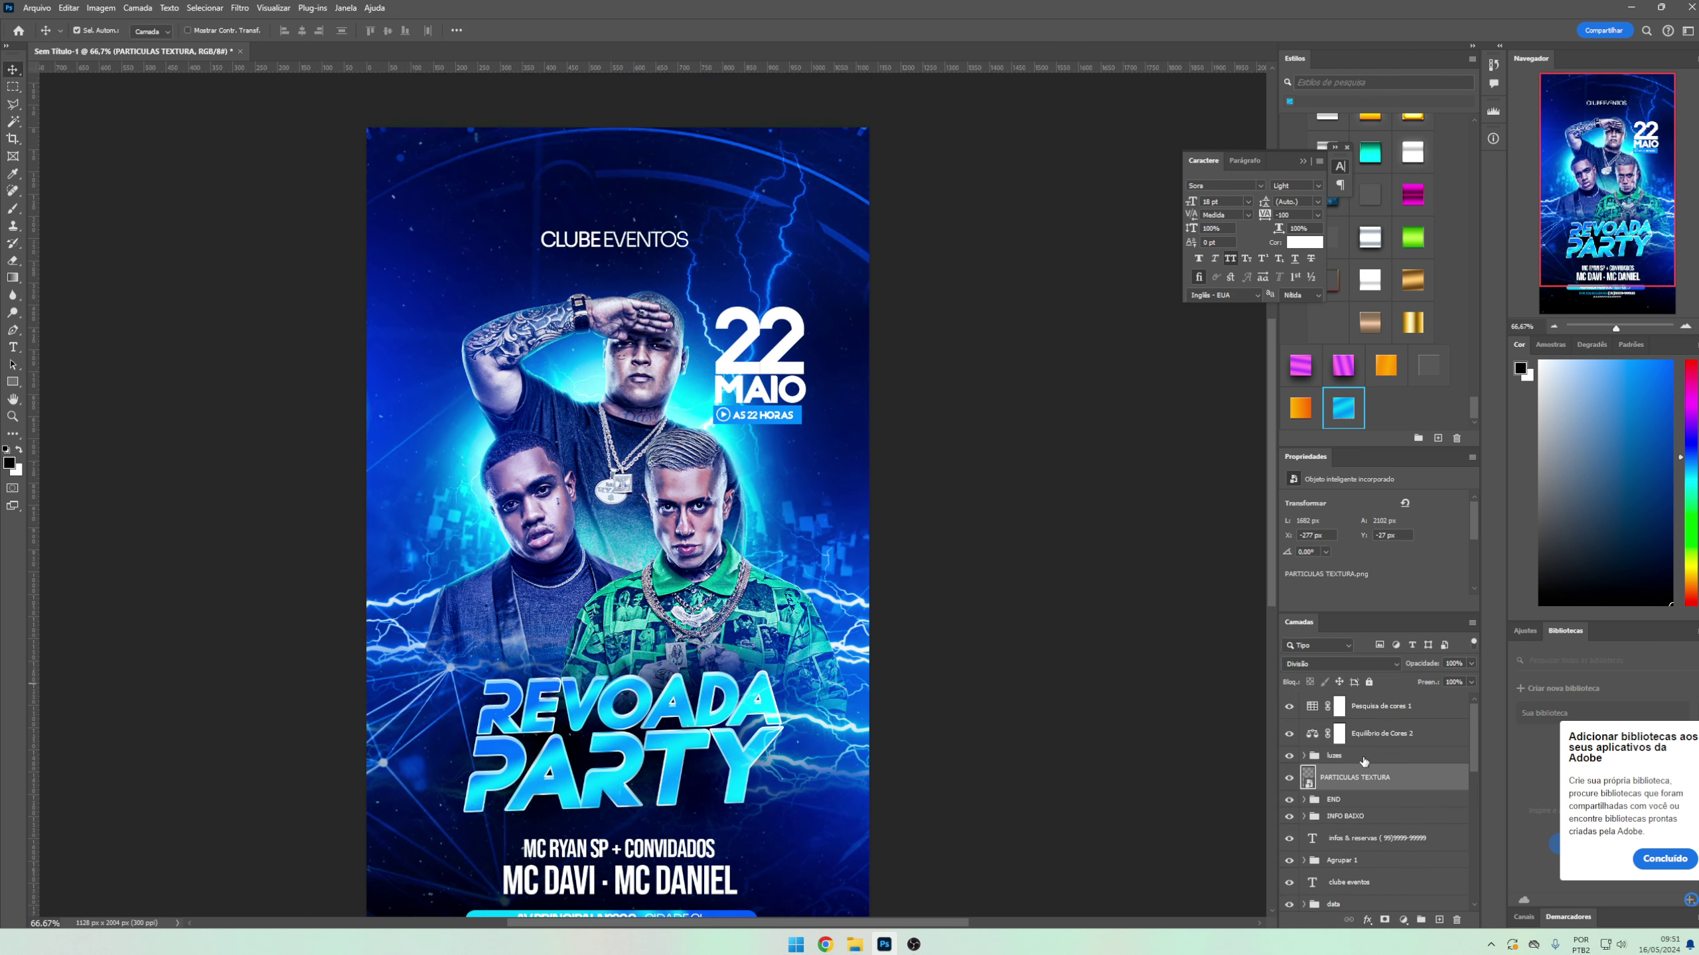
shift+click(1364, 756)
key(ctrl+g)
key(ctrl+z)
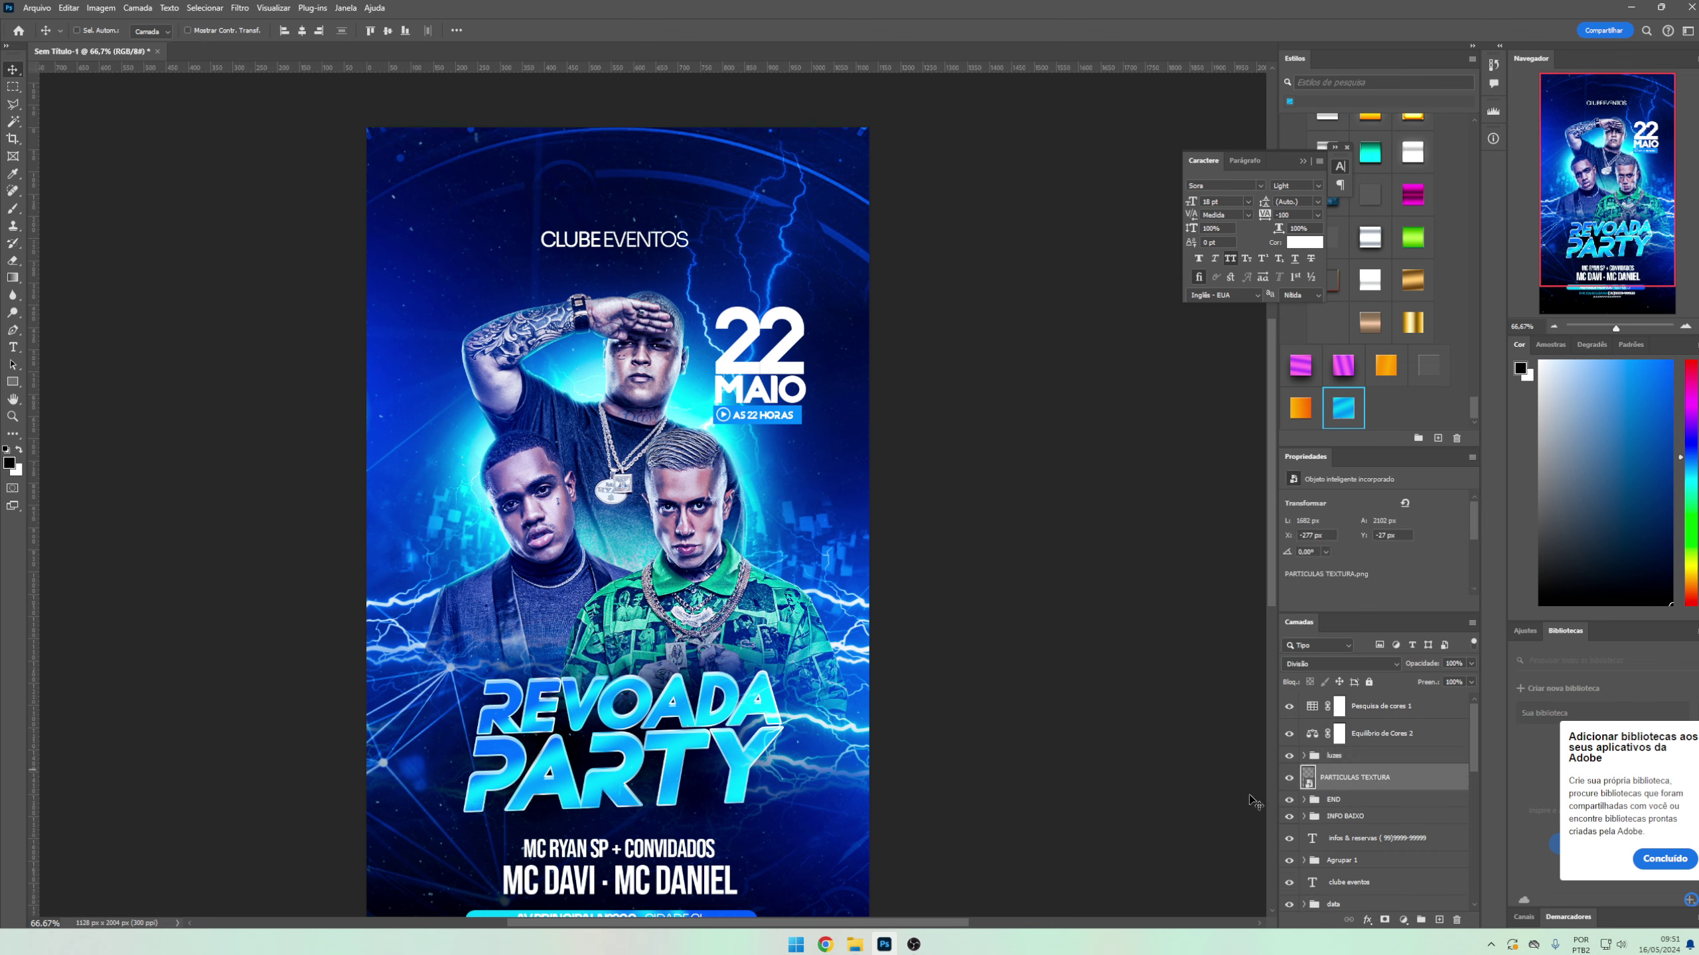
click(895, 885)
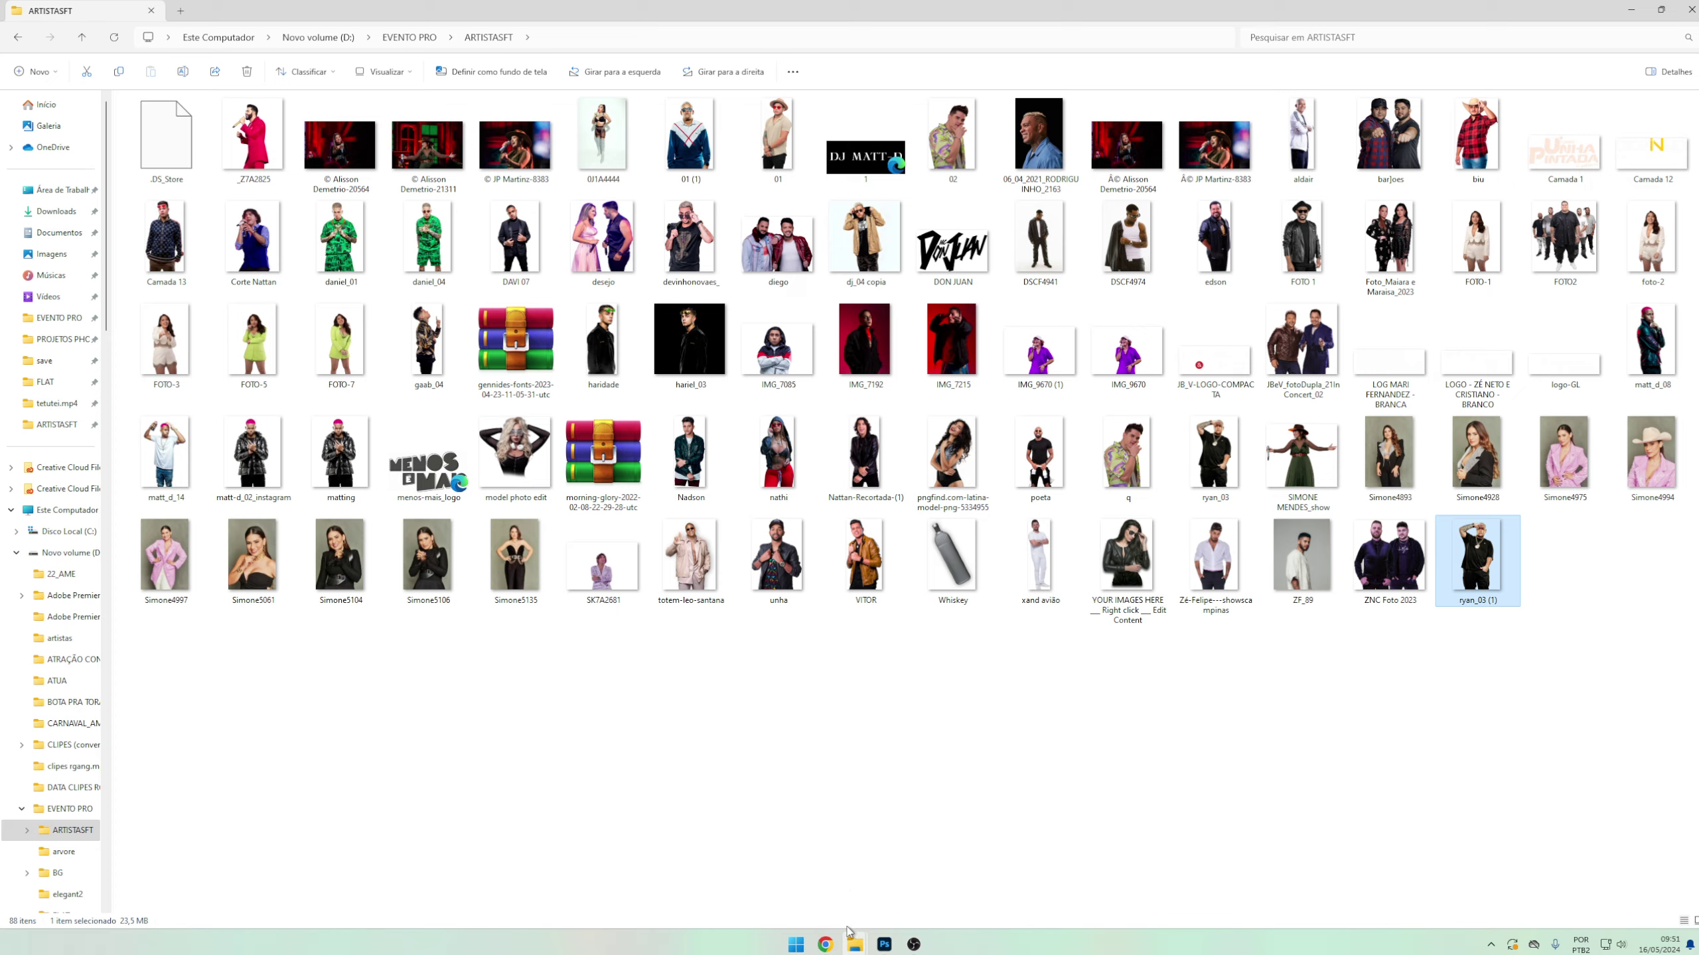
- Scroll the EVENTO PRO folder to the top and select the 3d-burning-embers image
click(802, 883)
scroll(593, 360, up, 6)
scroll(661, 693, down, 3)
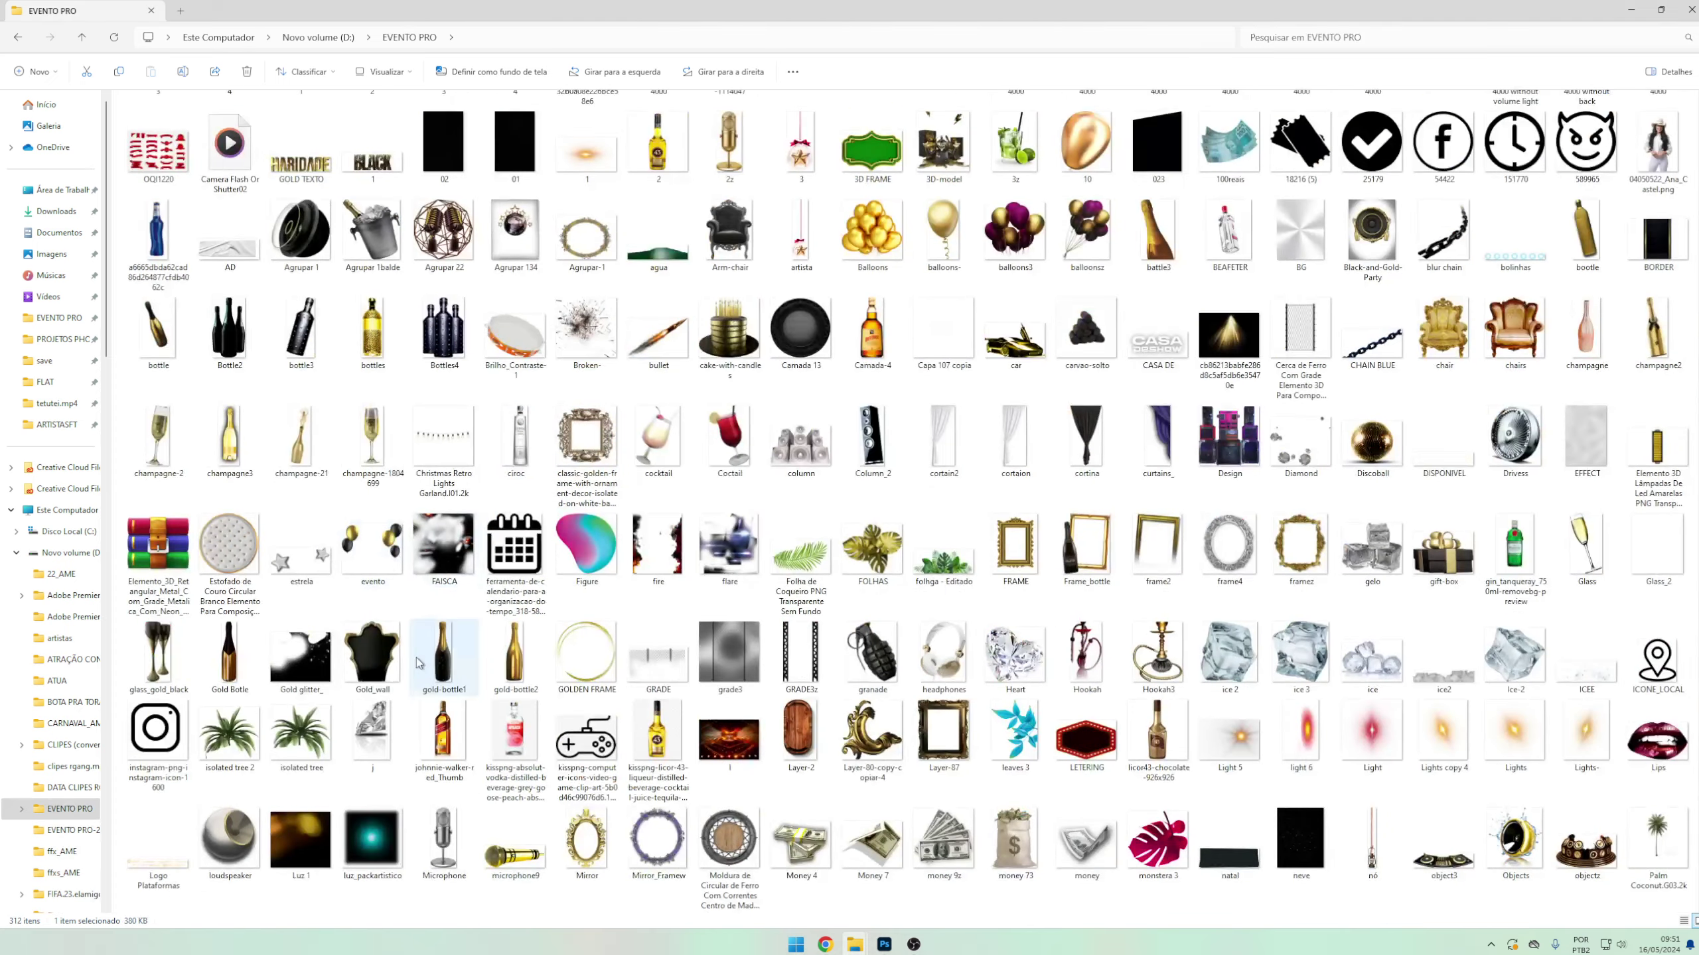
scroll(661, 693, down, 5)
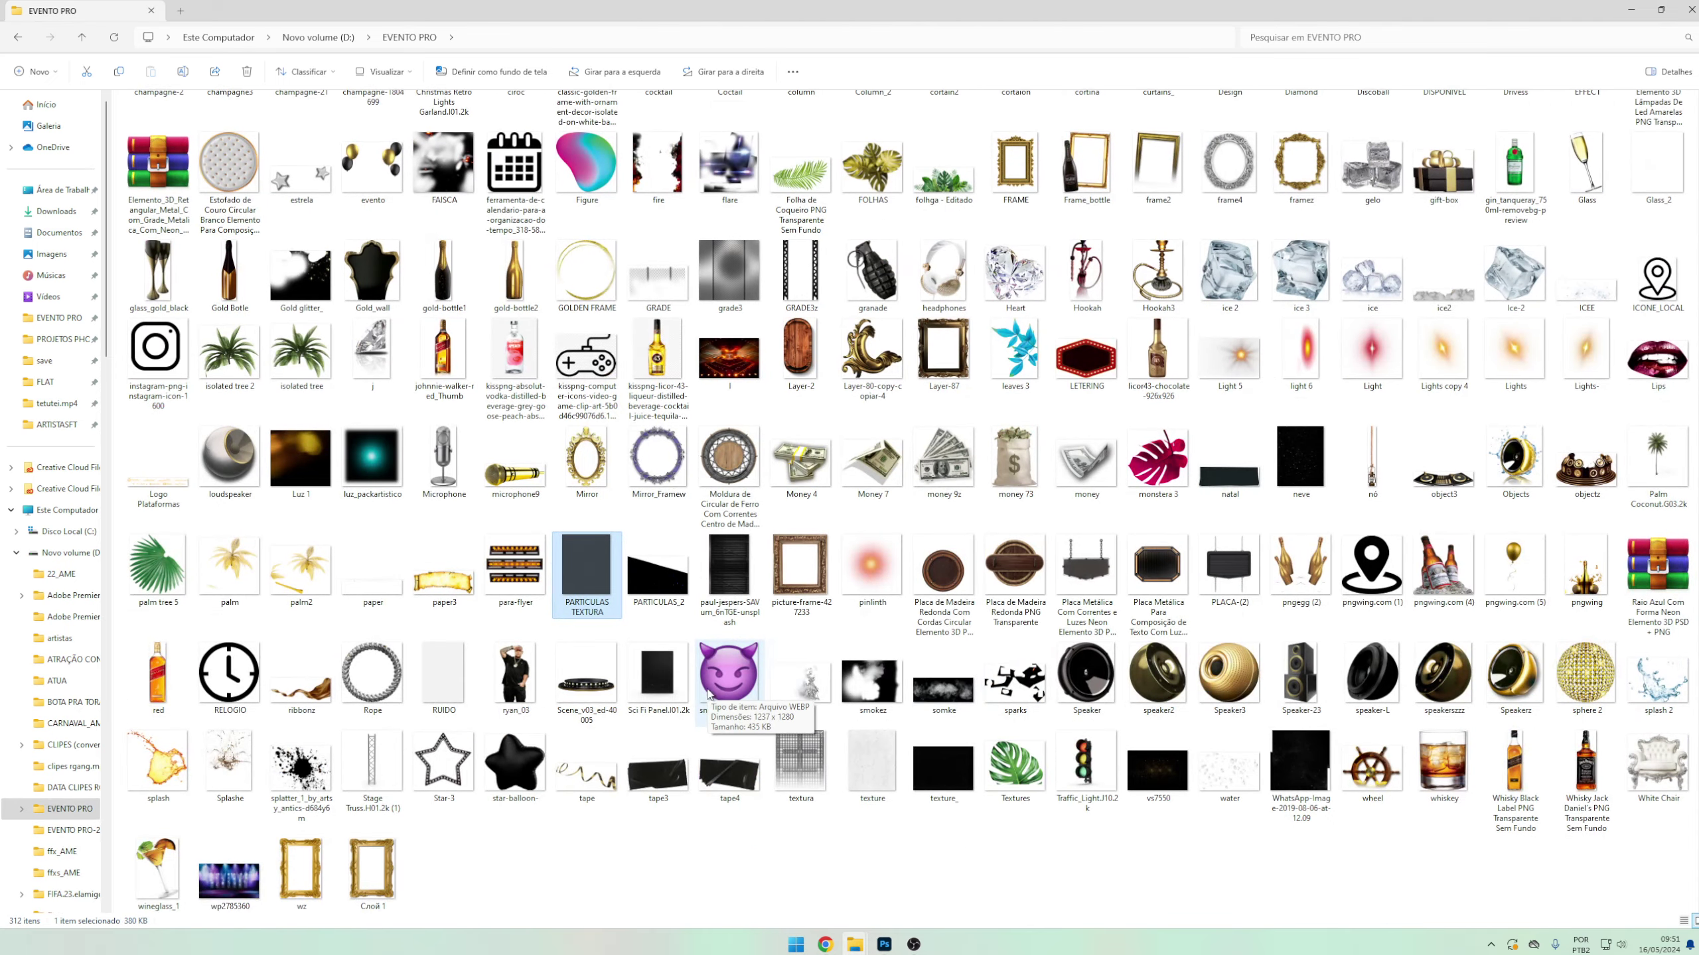
scroll(1270, 491, up, 3)
scroll(523, 483, up, 3)
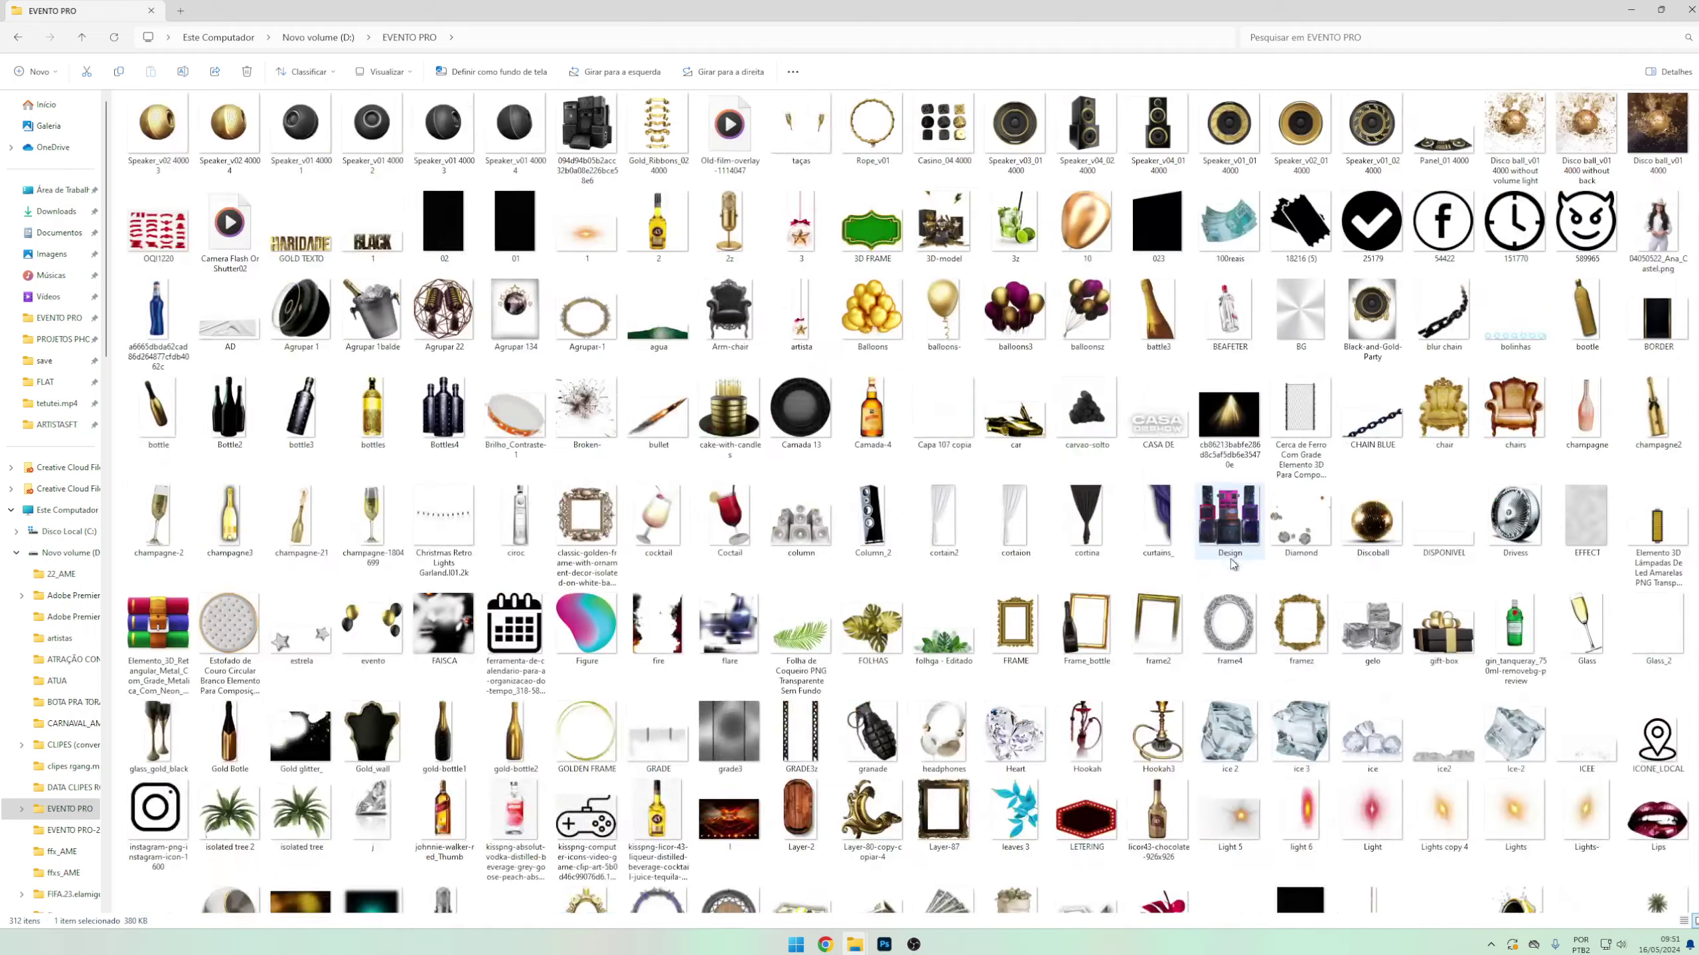
scroll(522, 483, up, 3)
scroll(522, 483, down, 9)
scroll(434, 482, up, 1)
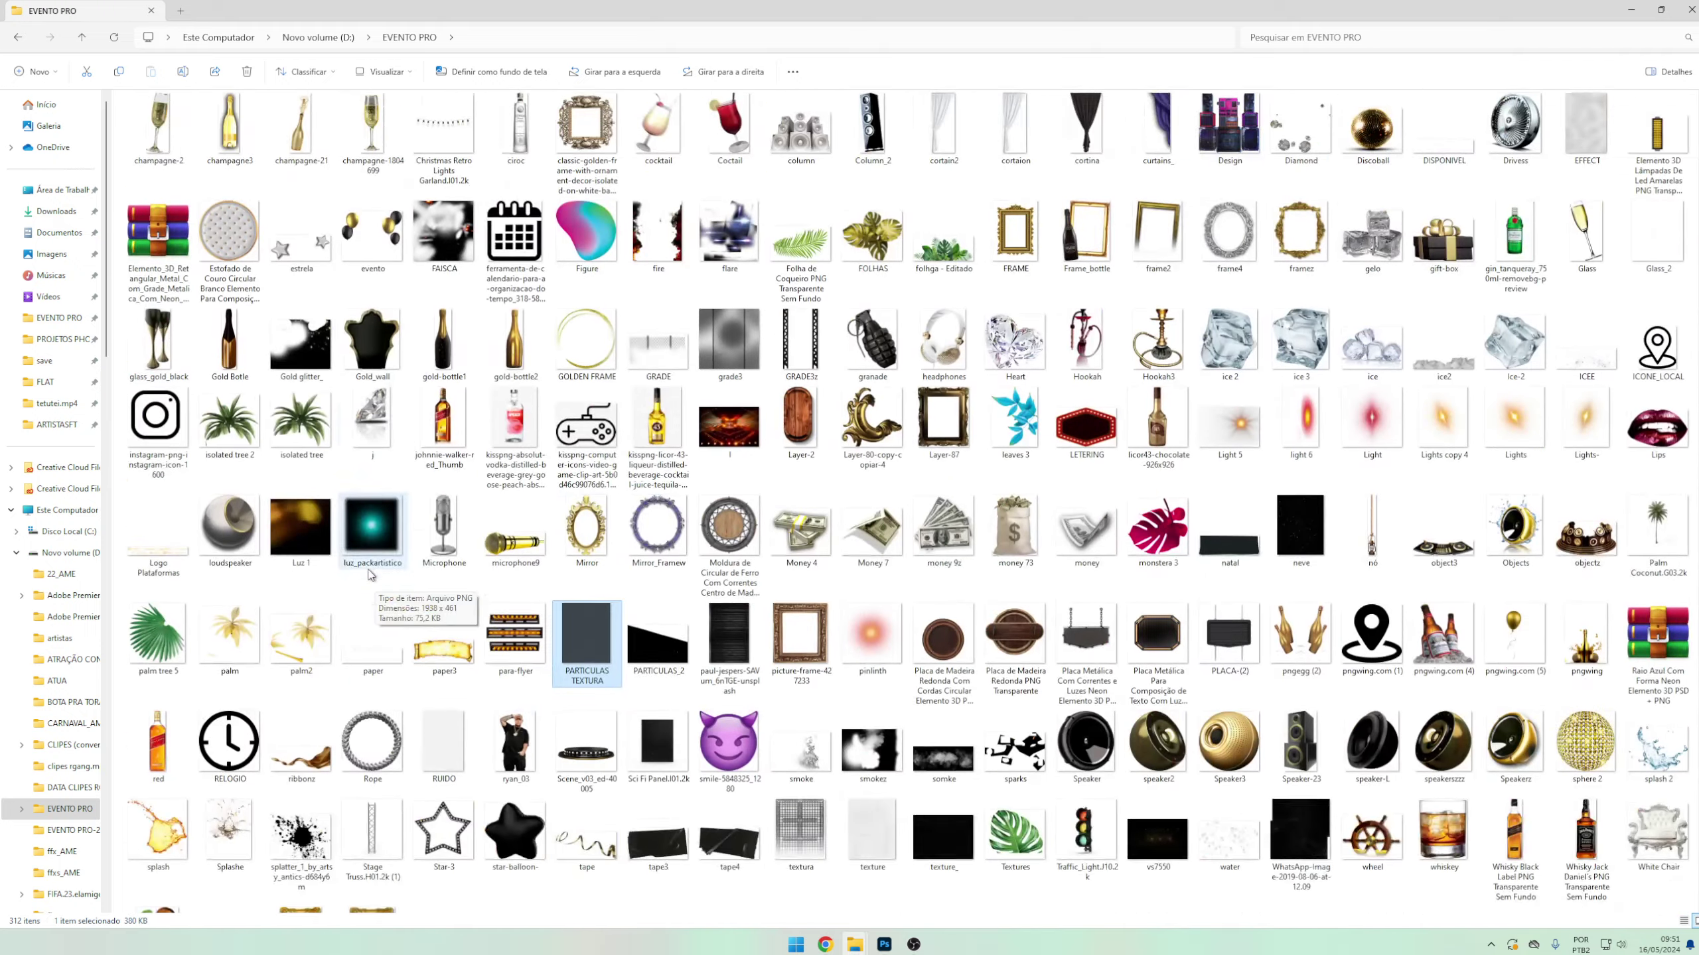
scroll(401, 482, up, 2)
scroll(357, 482, up, 7)
click(943, 254)
mouse_move(913, 943)
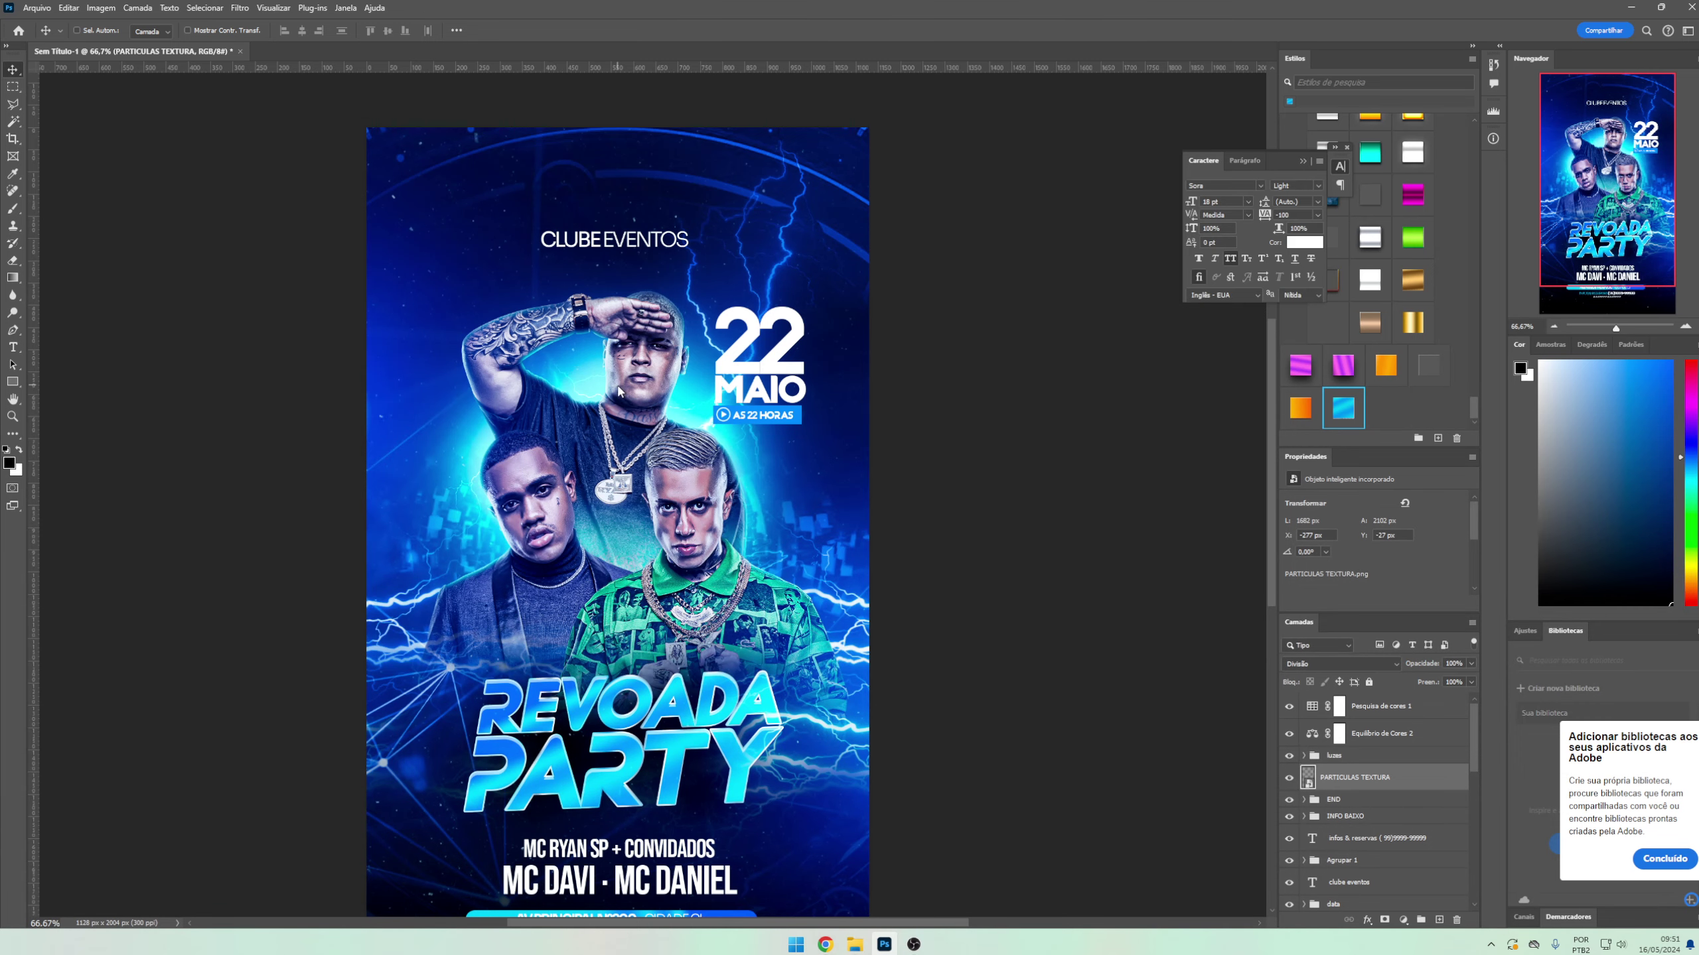
- Place the embers image low on the flyer and colourize it blue with Hue/Saturation
drag(896, 943, 577, 481)
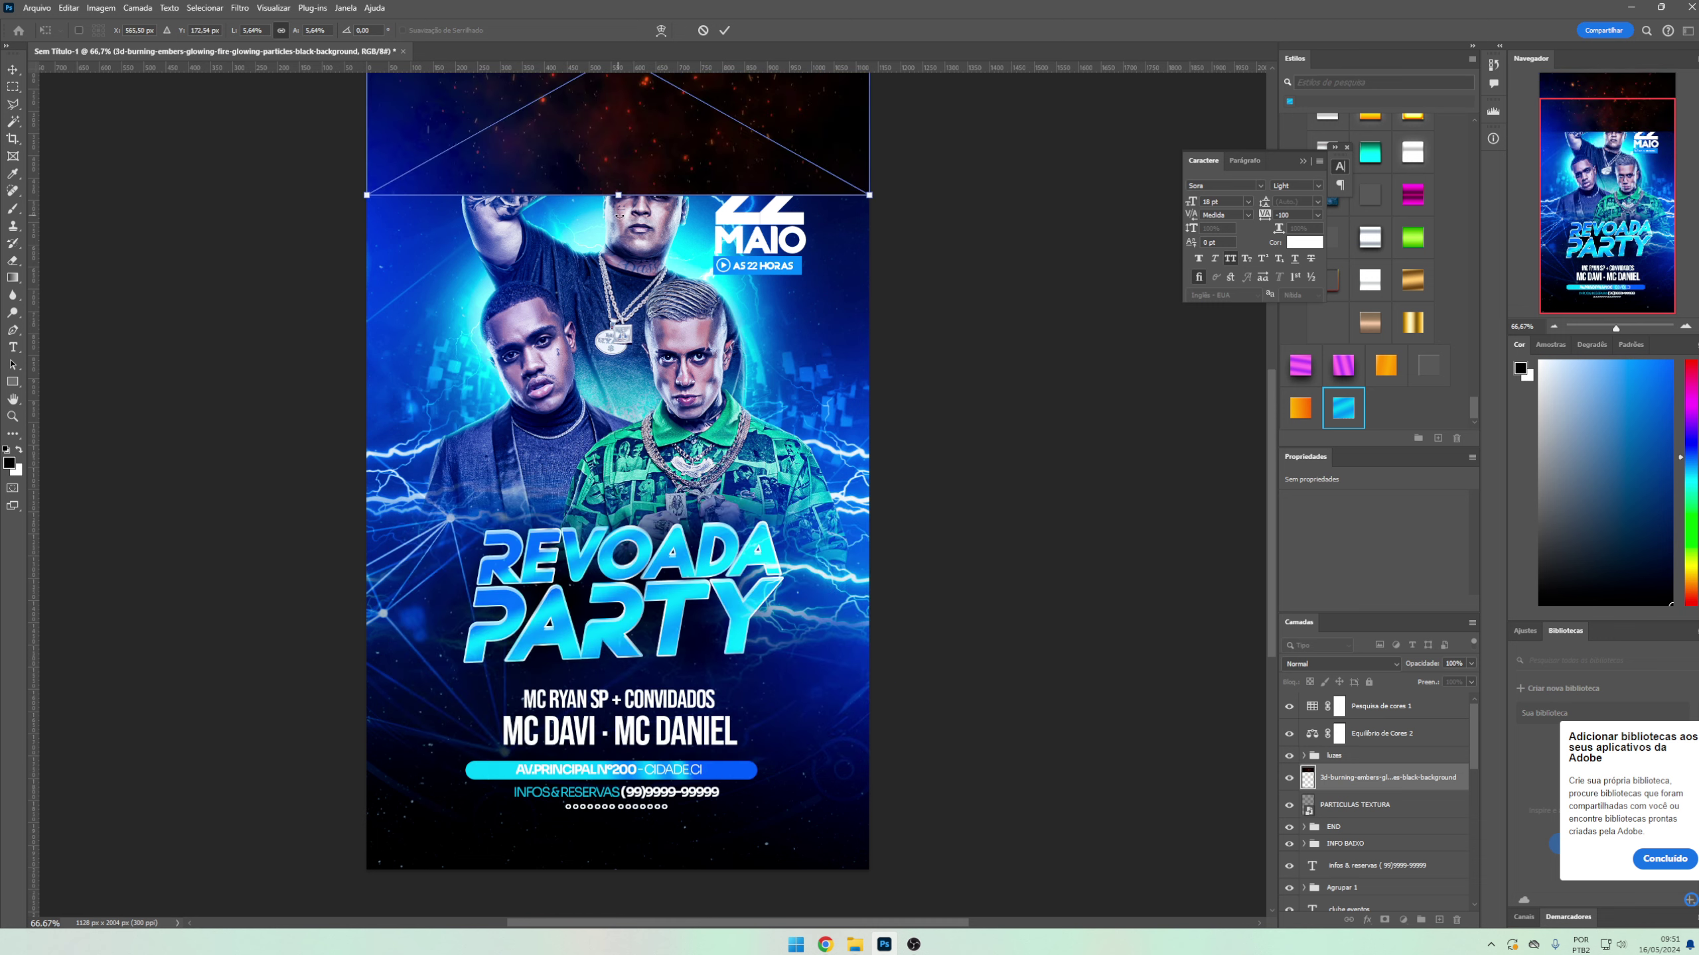
drag(695, 595, 695, 734)
key(Return)
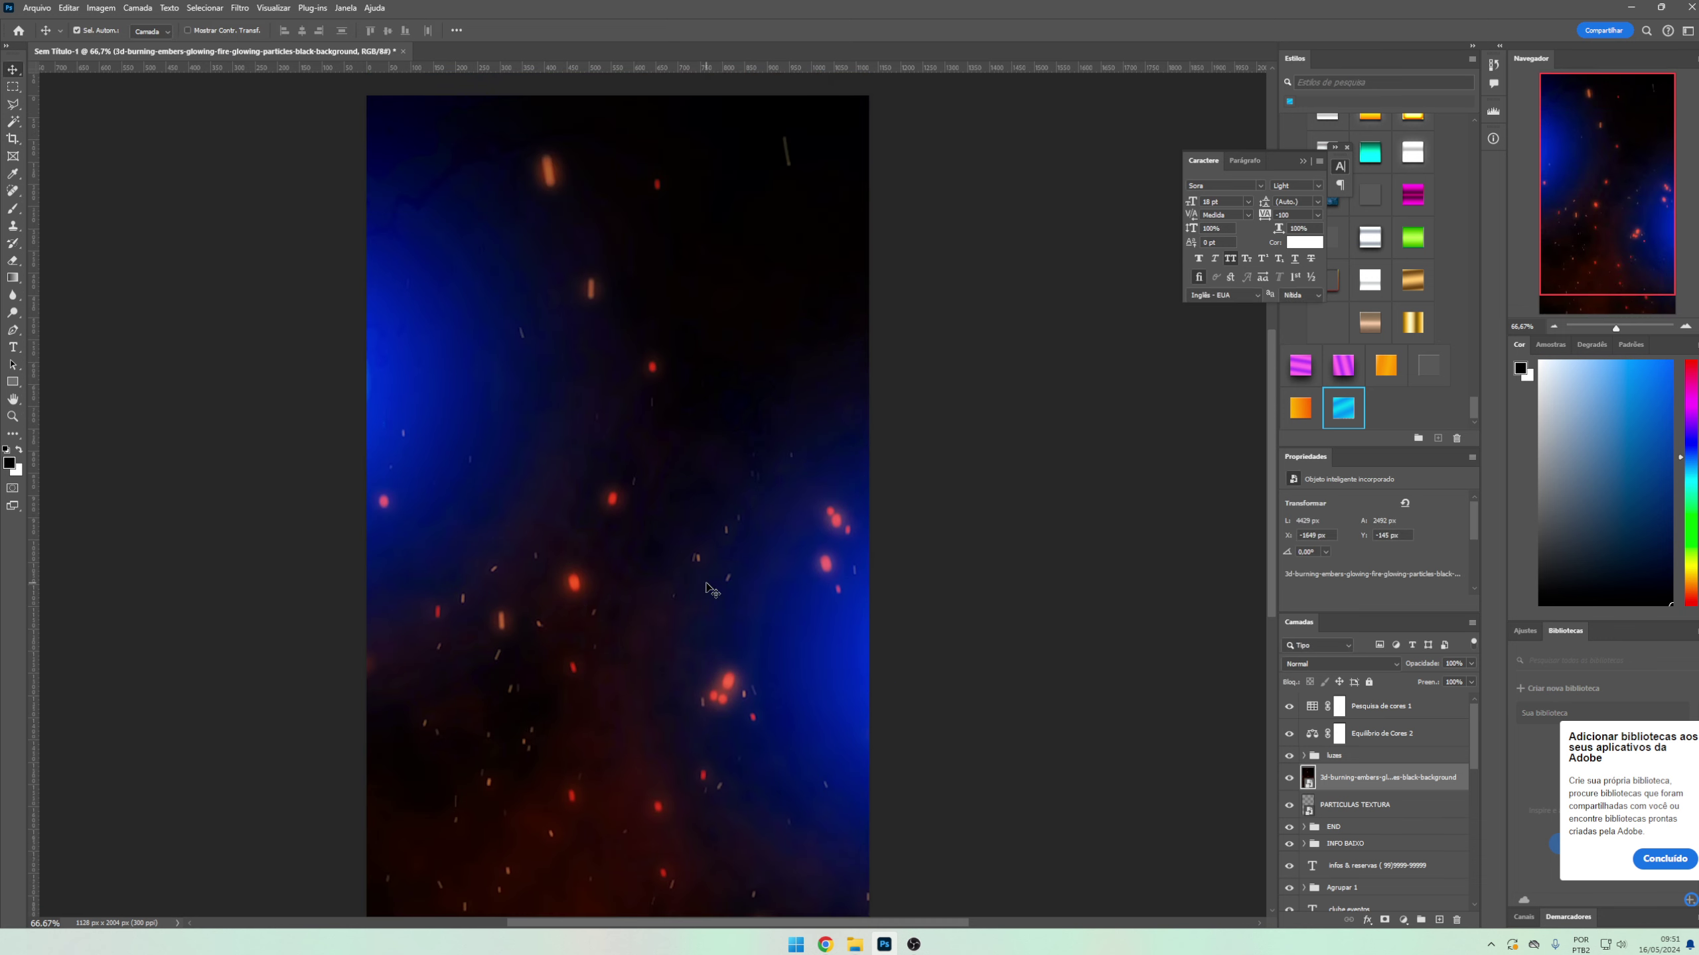
key(ctrl+u)
click(978, 385)
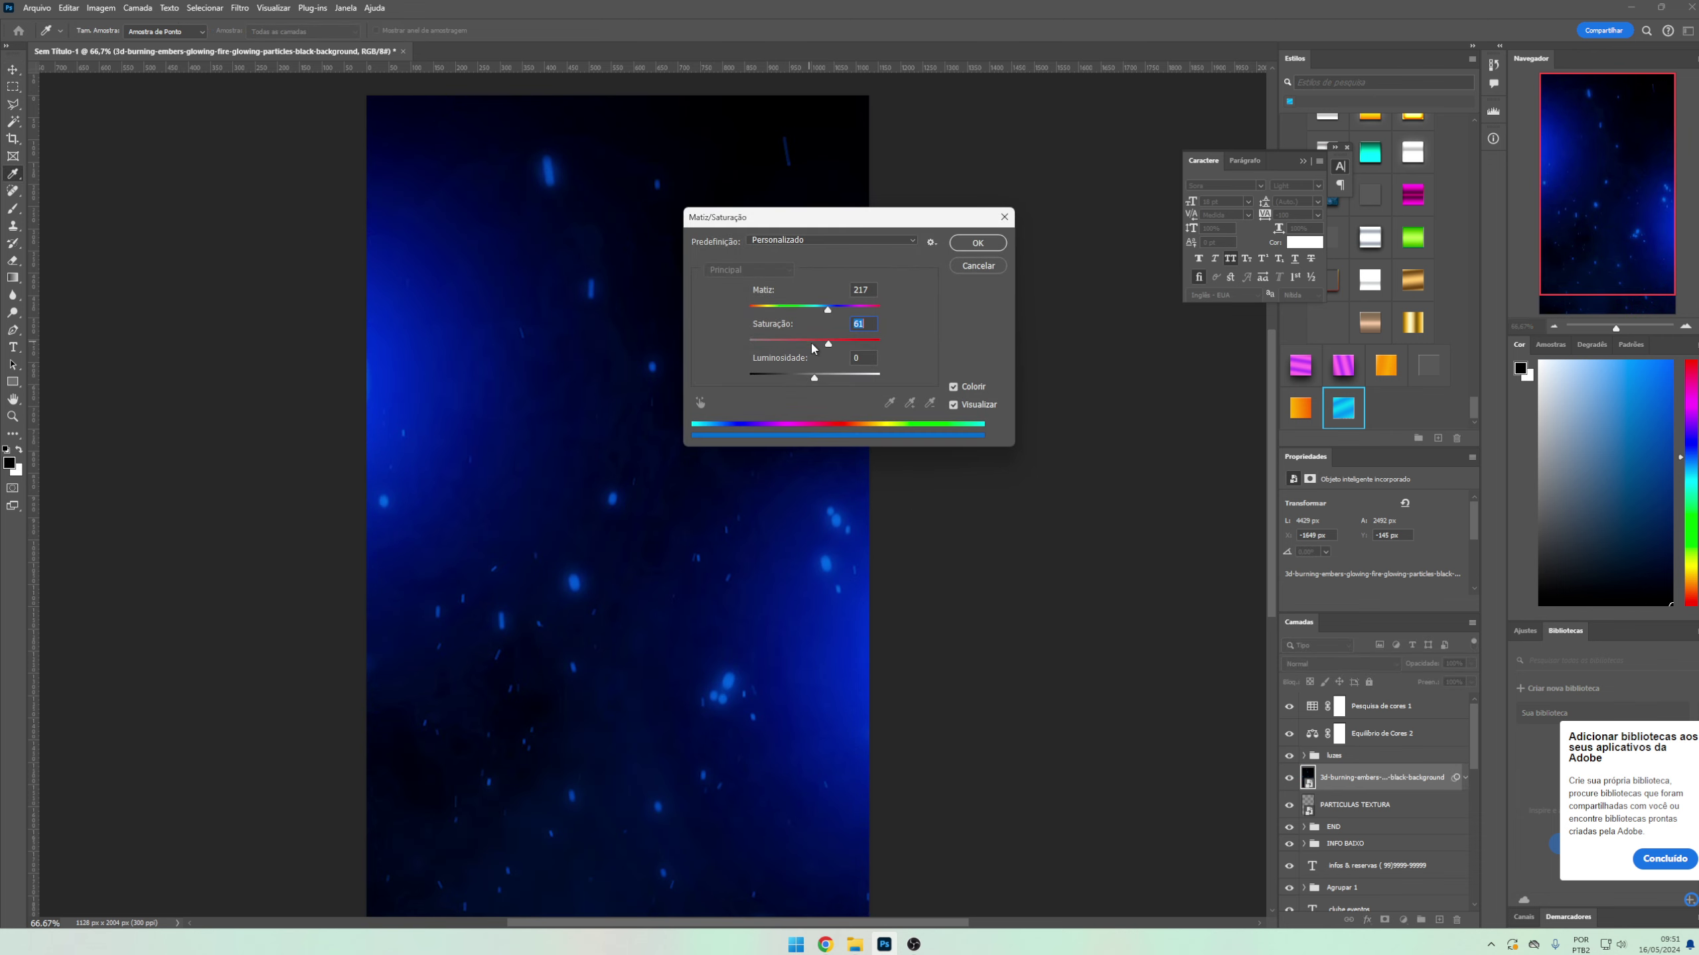
key(Return)
- Set the embers layer's blend mode to Subexposição Linear (Adicionar)
key(v)
click(1340, 664)
click(1337, 863)
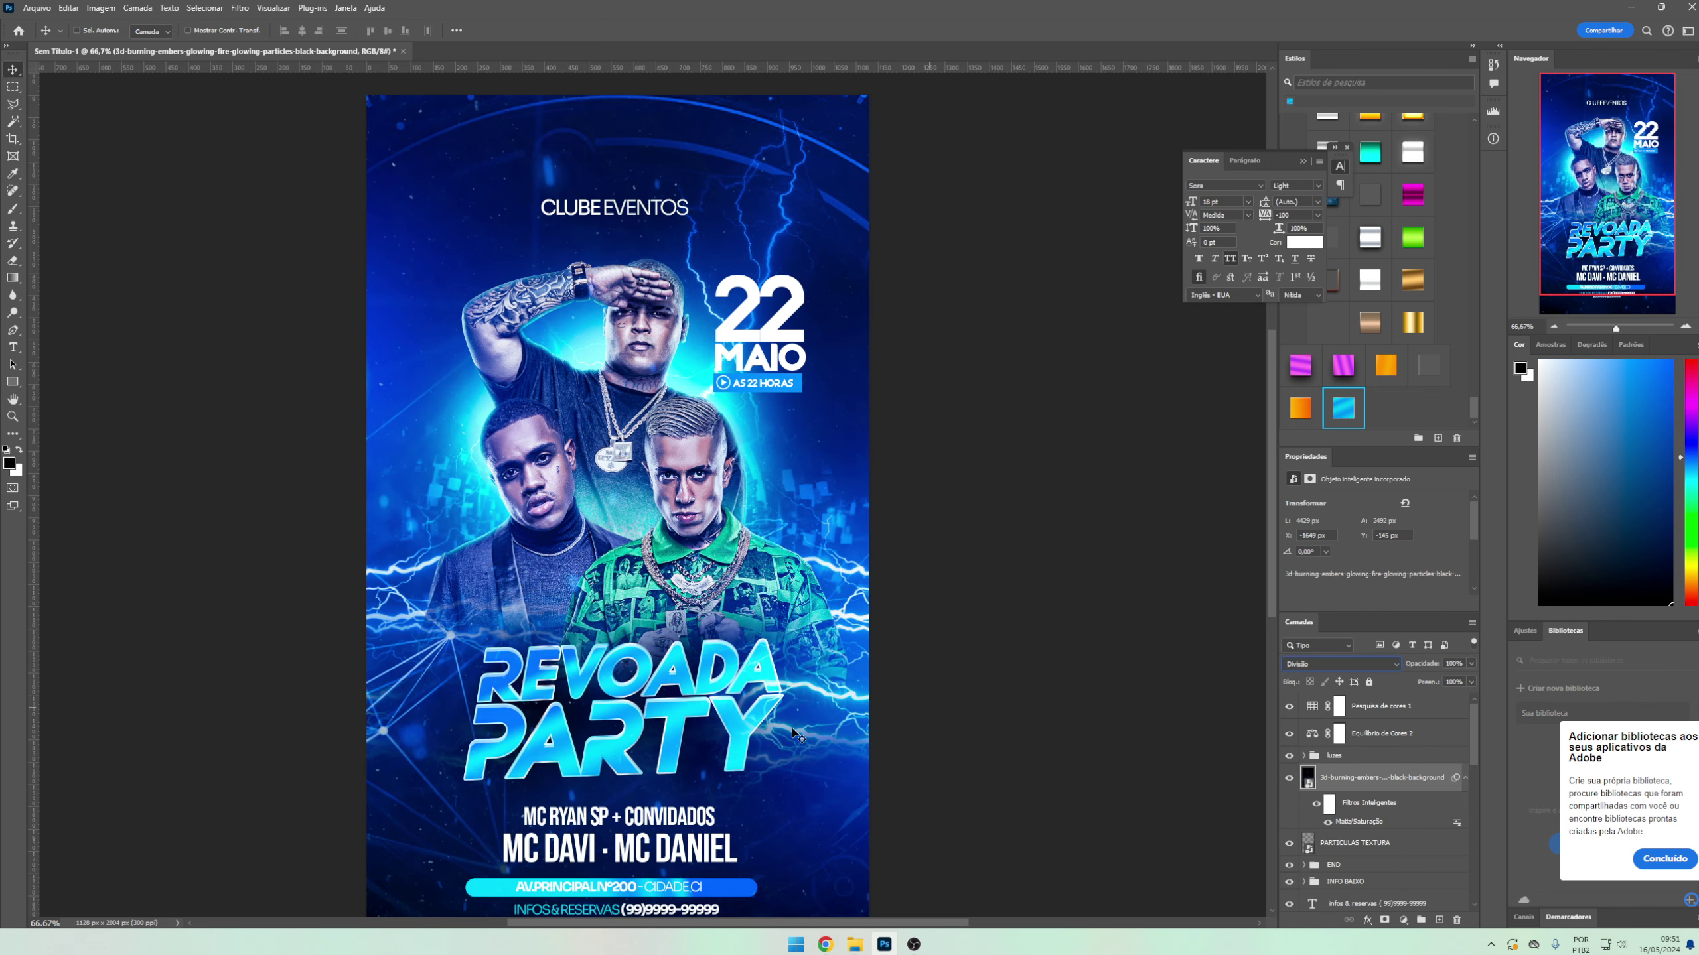
scroll(793, 734, down, 3)
click(1338, 663)
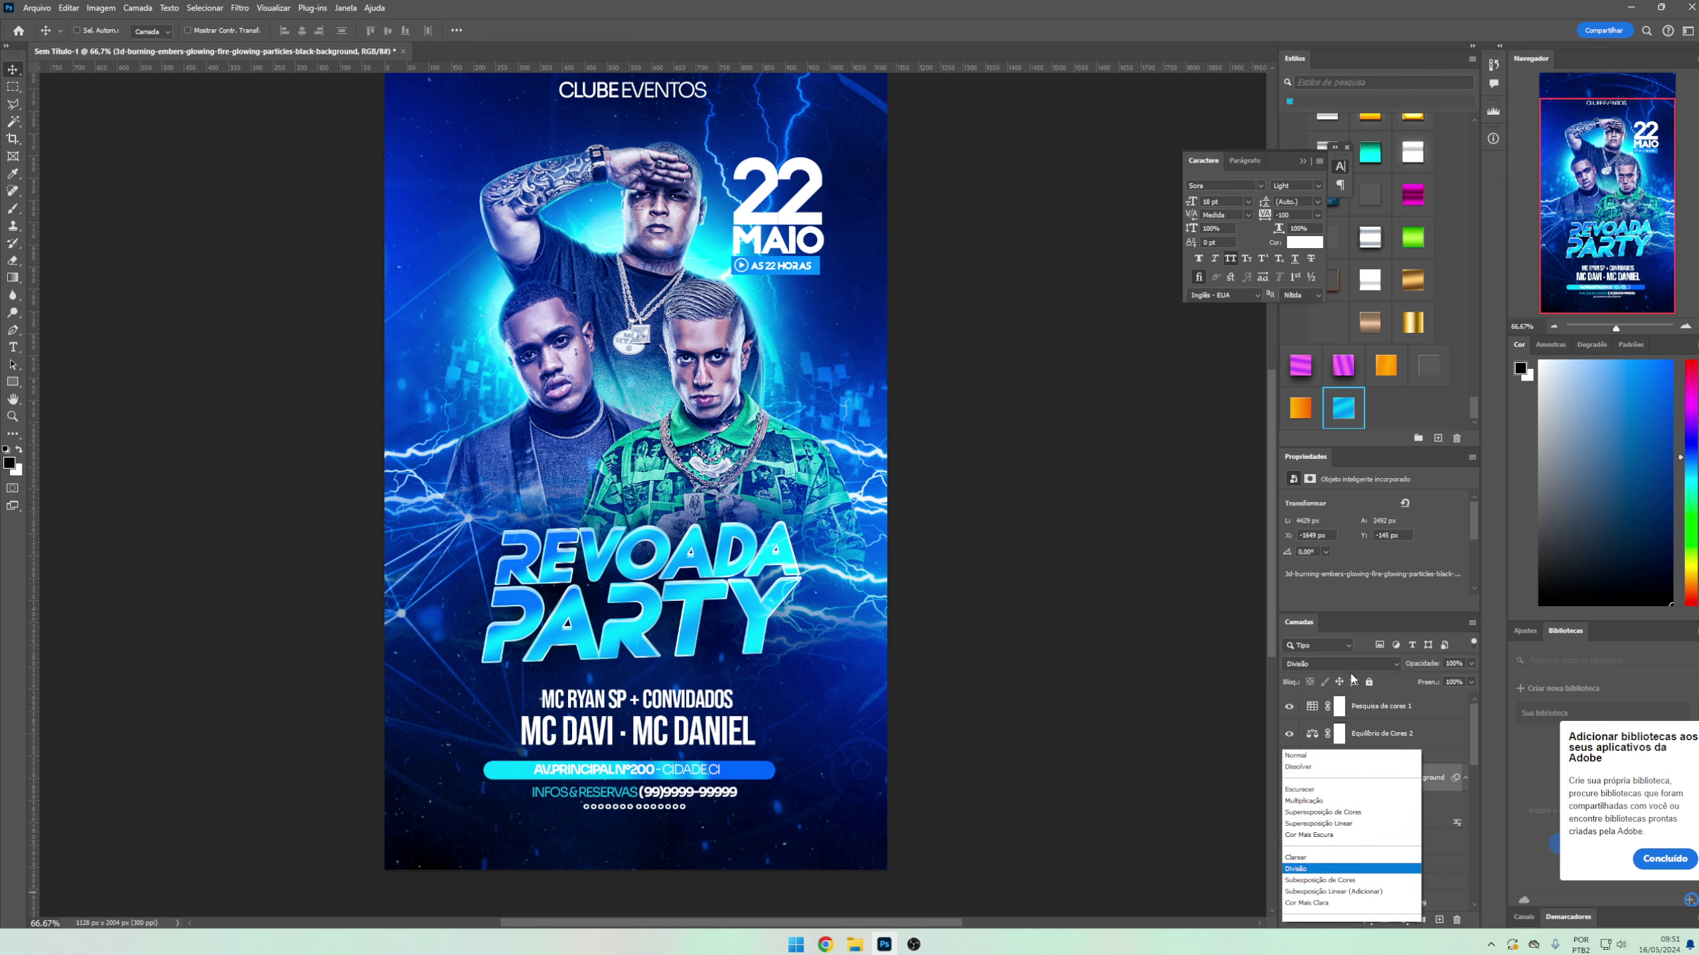
click(1349, 731)
- Give the embers an inverted black mask and paint white to reveal the glow
click(1383, 921)
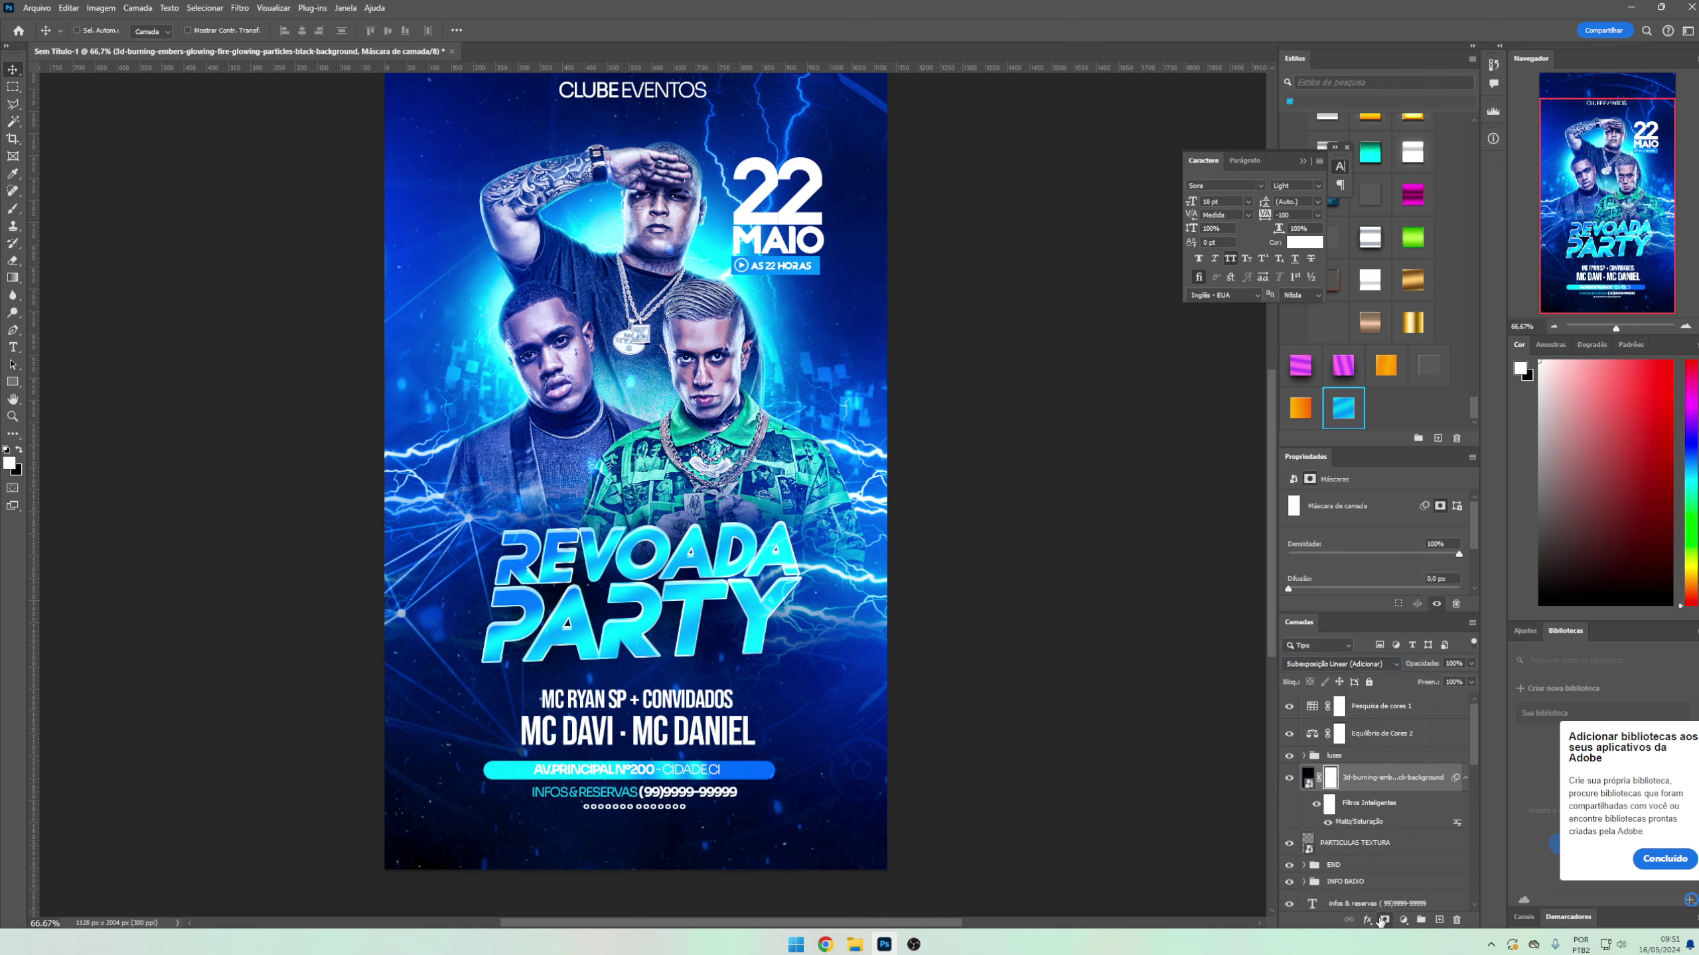
key(ctrl+i)
key(b)
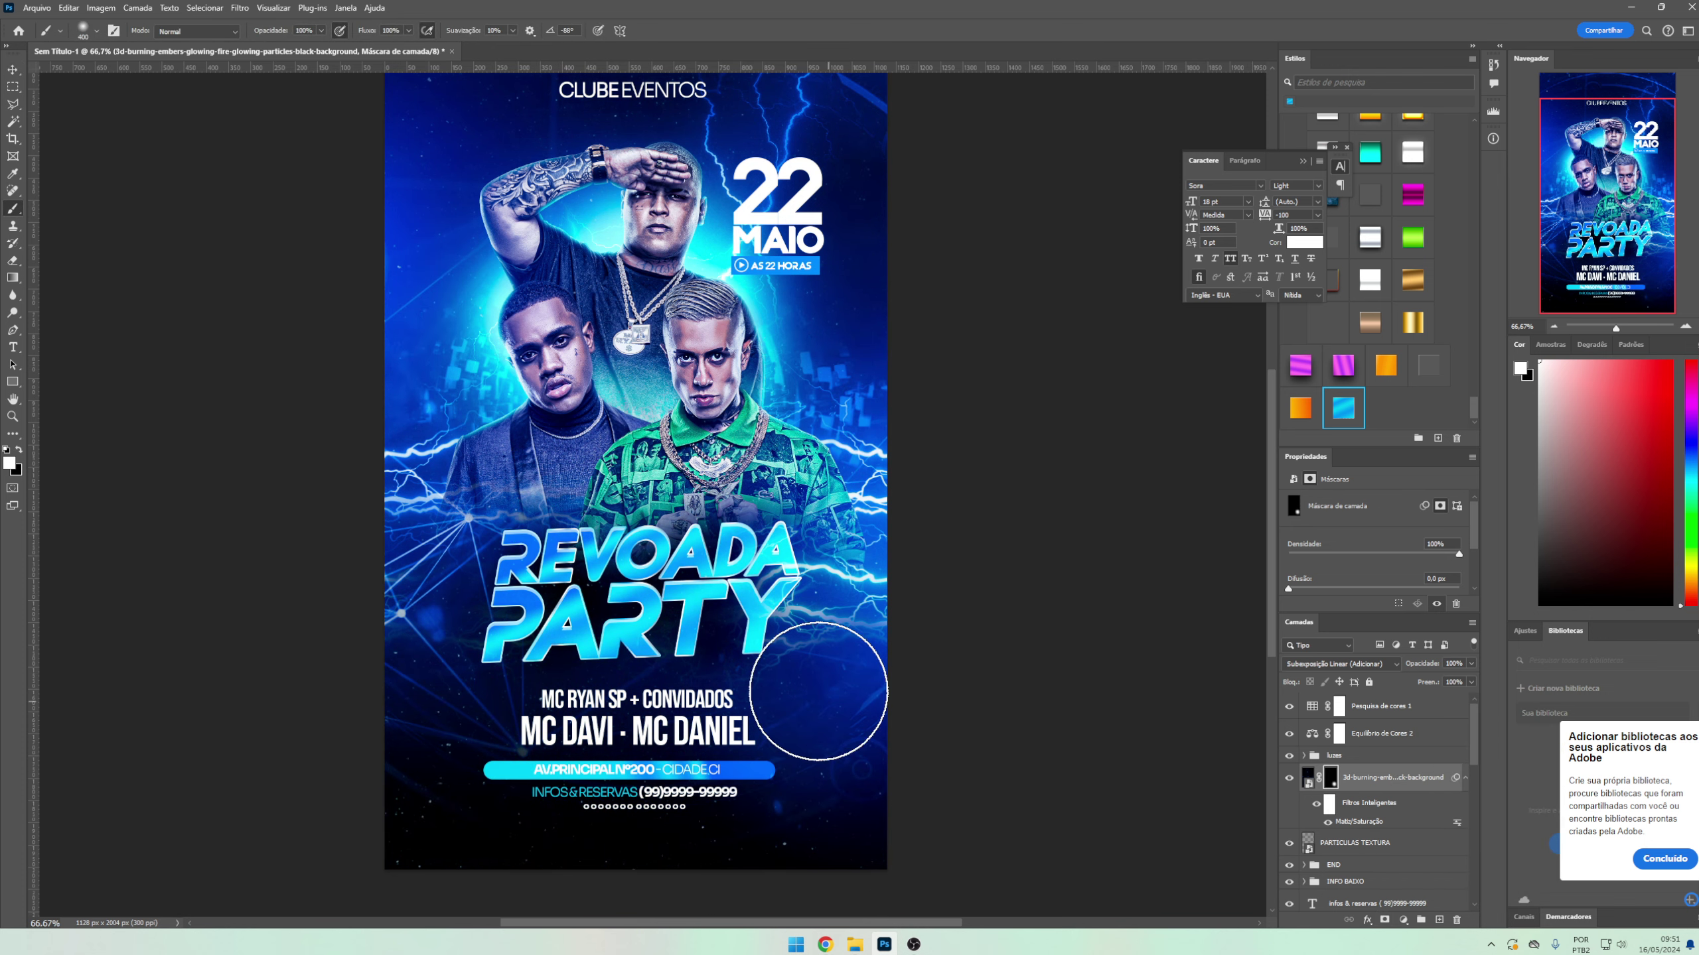
drag(417, 368, 842, 368)
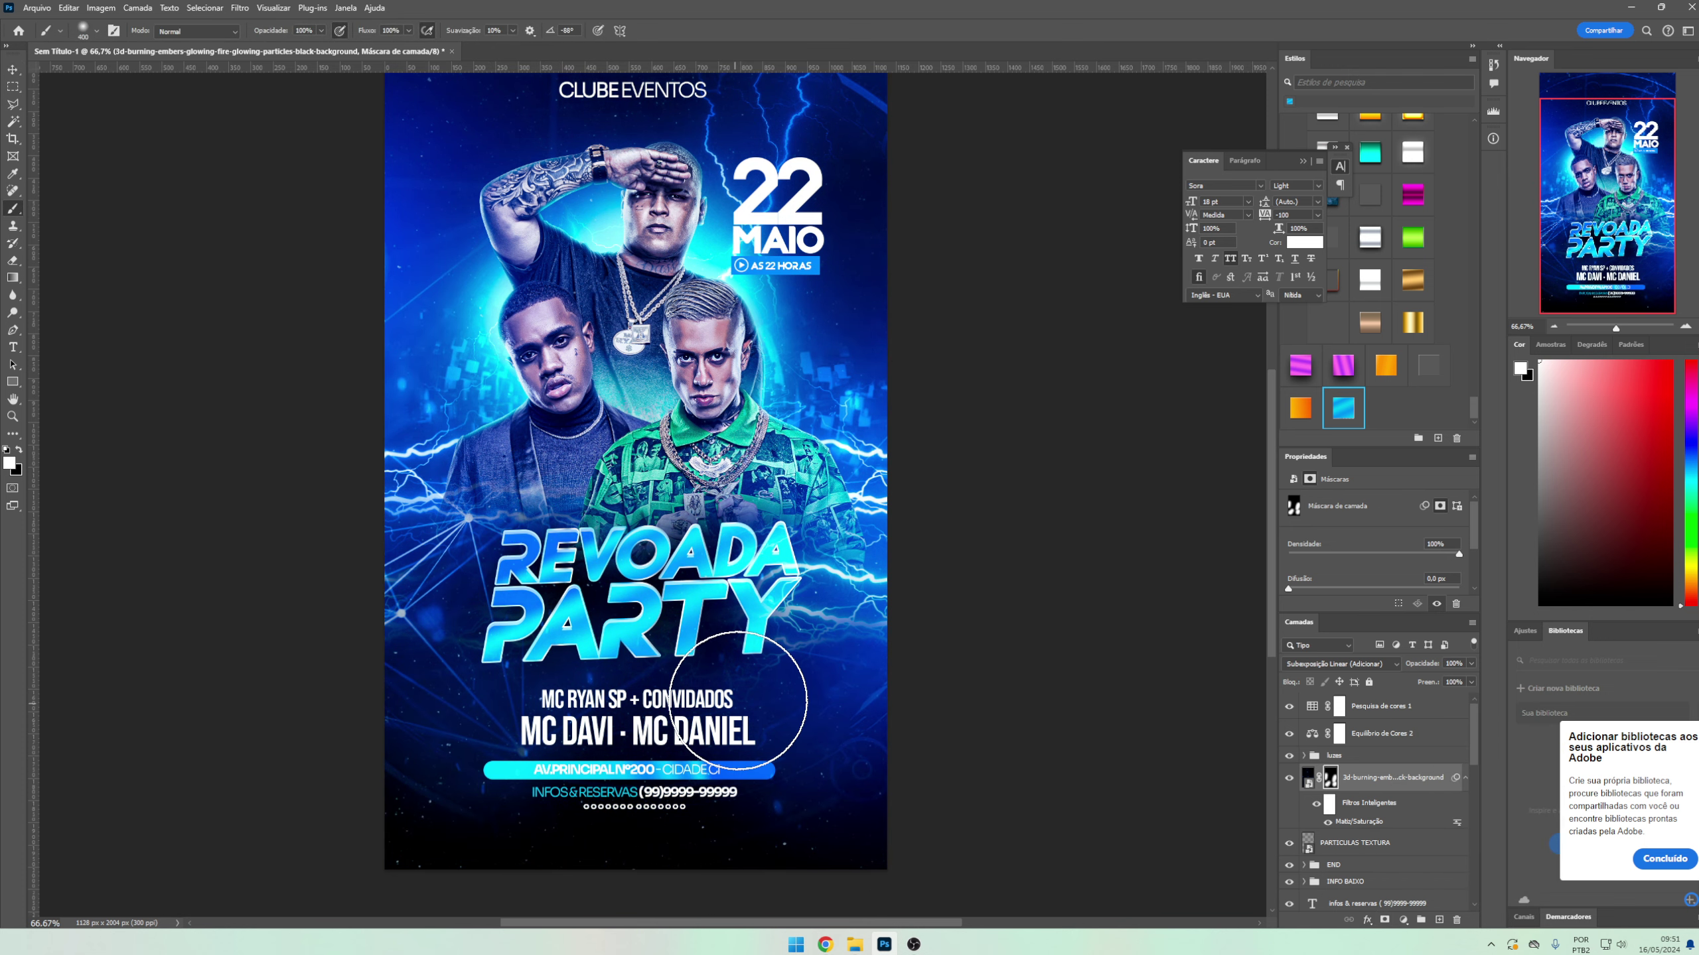
scroll(832, 199, up, 3)
key(ctrl+semicolon)
key(v)
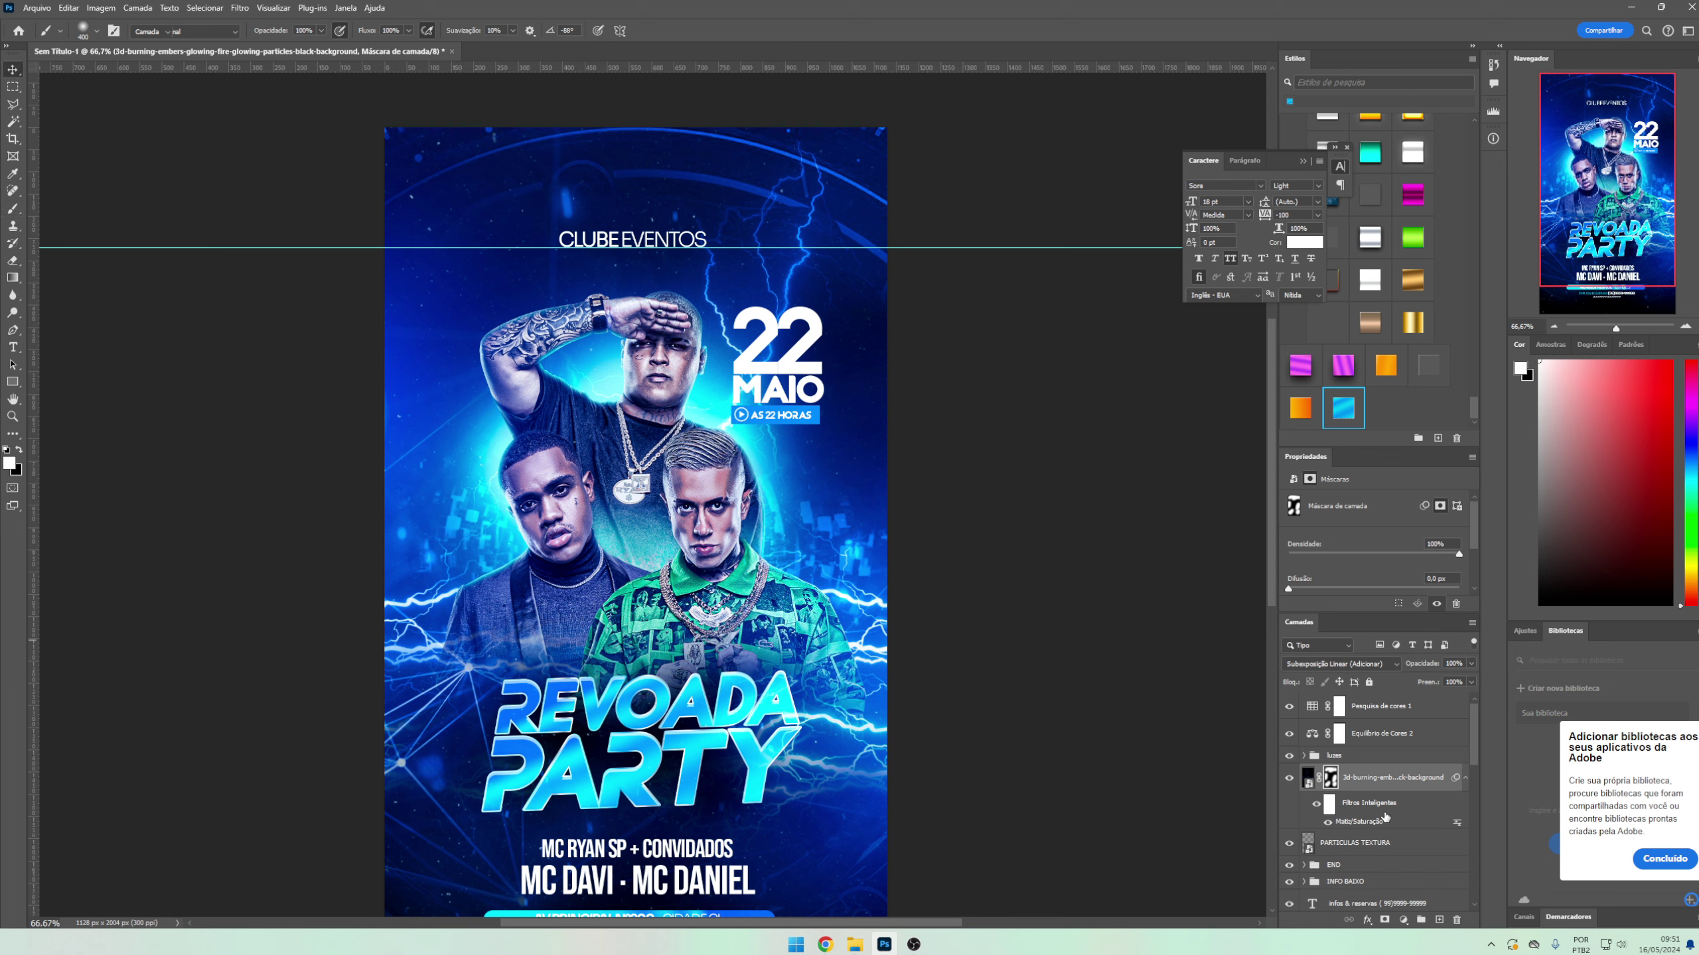
click(1364, 815)
click(1353, 844)
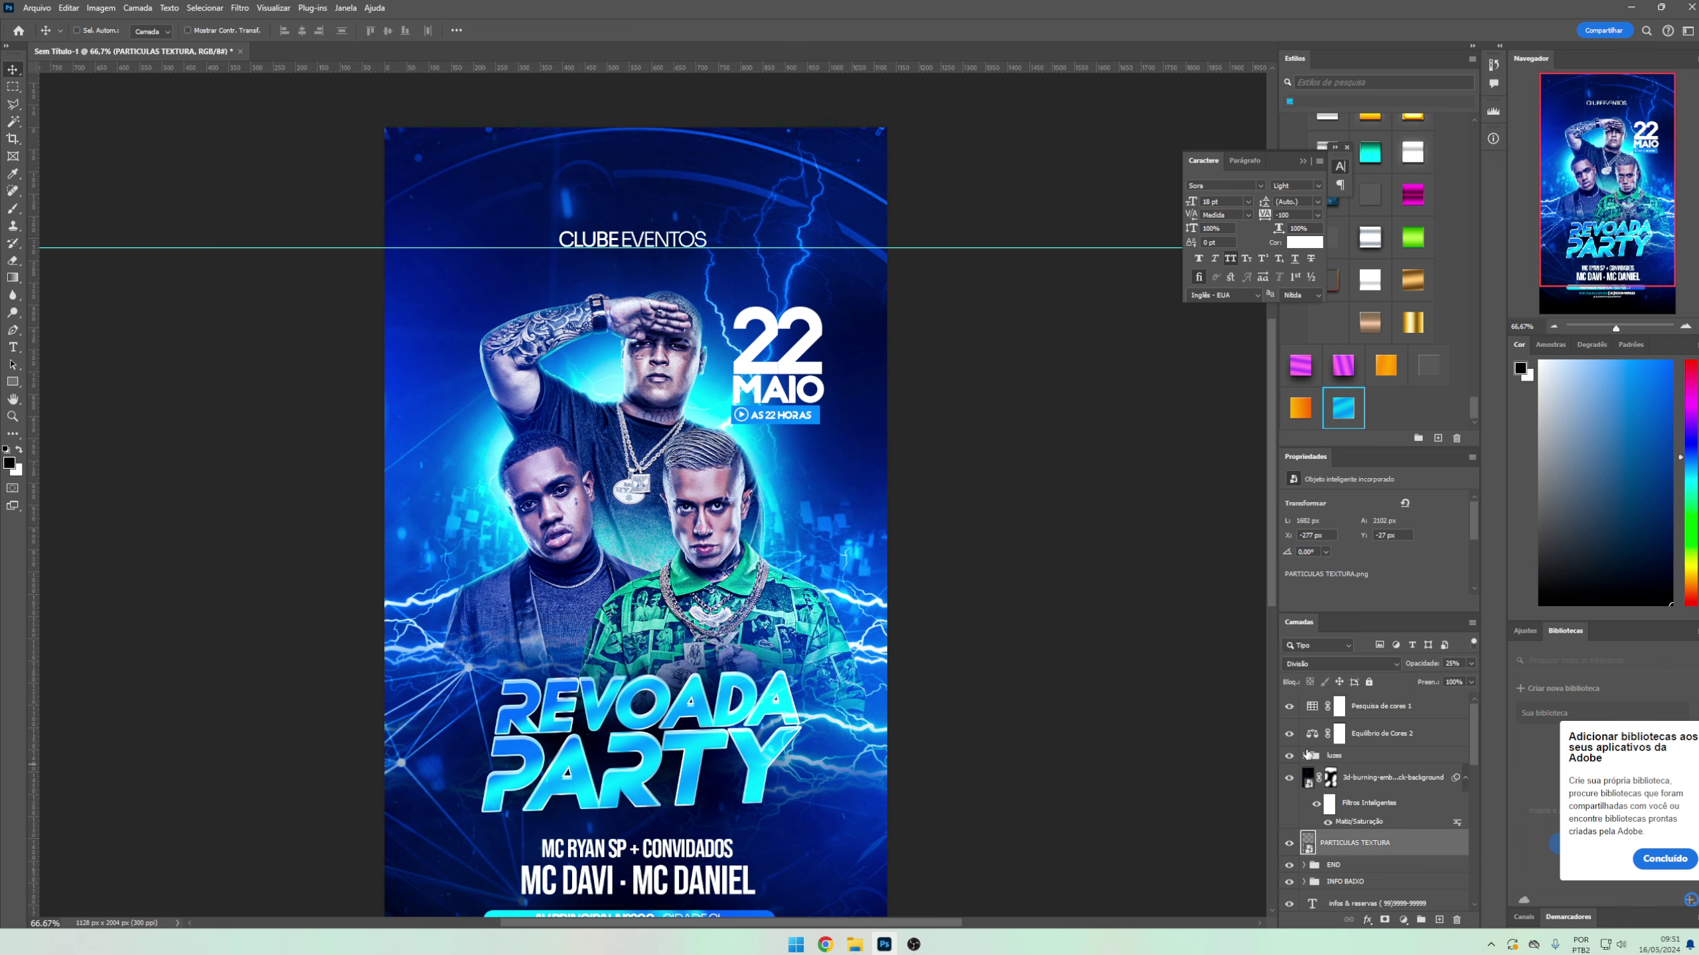
- Add a Pesquisa de cores layer using a CUBE 3D LUT
key(ctrl+semicolon)
key(ctrl+minus)
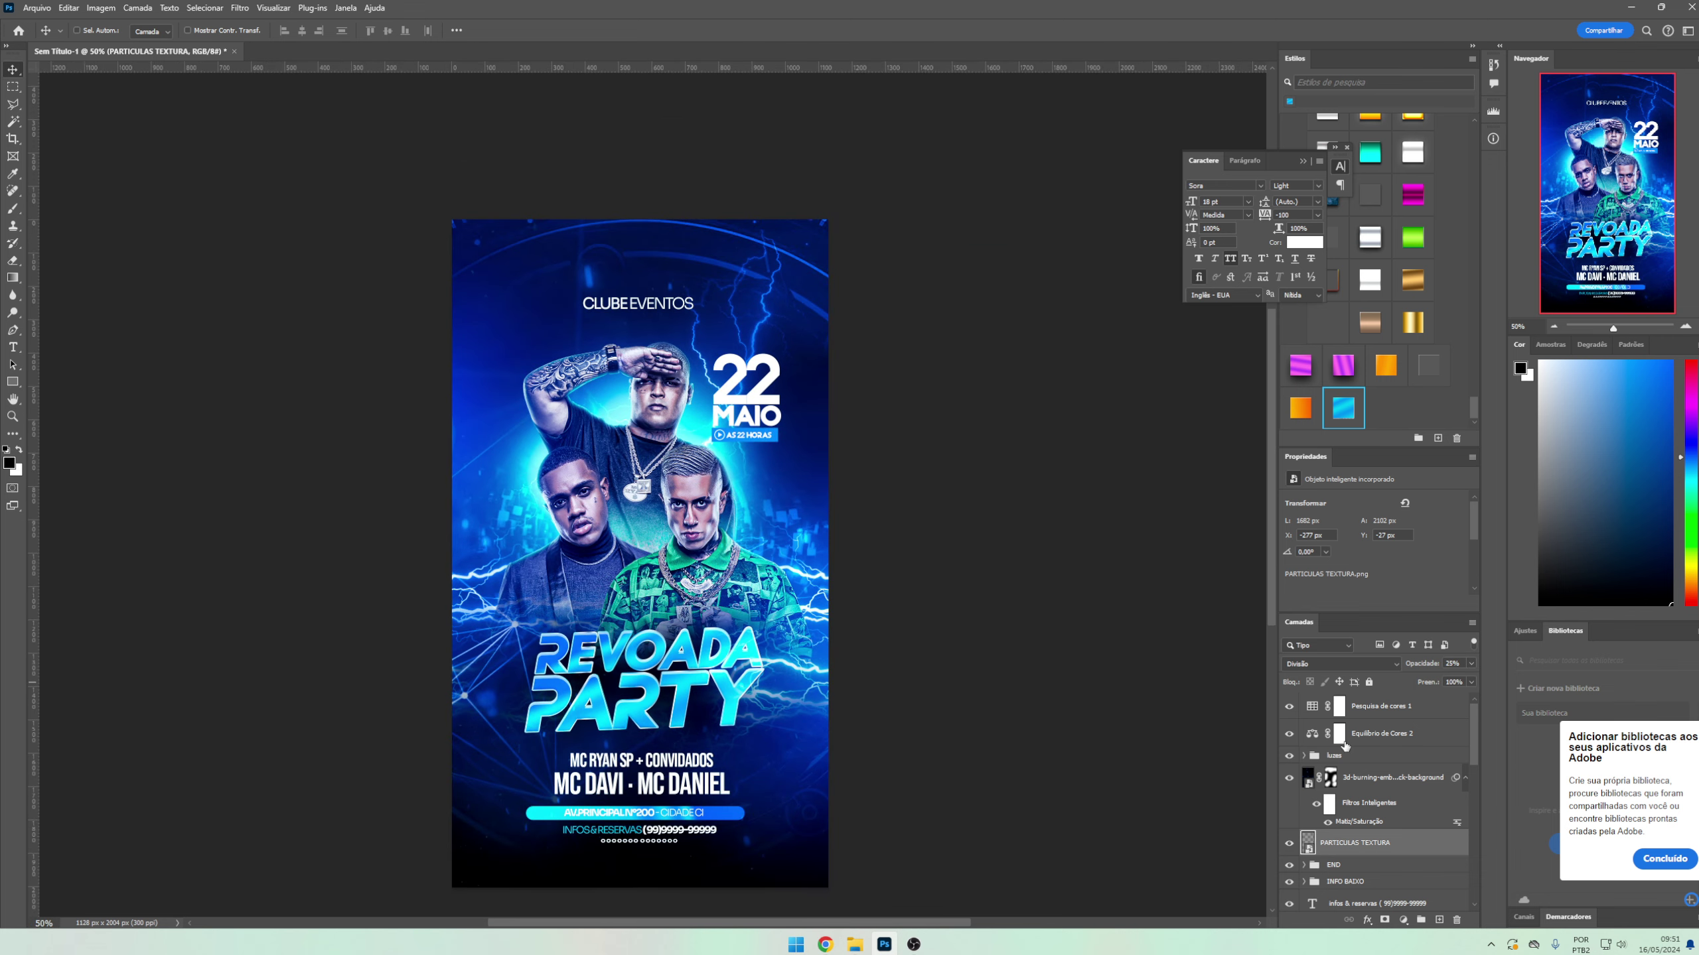
click(1391, 709)
click(1403, 920)
click(1424, 847)
click(1432, 503)
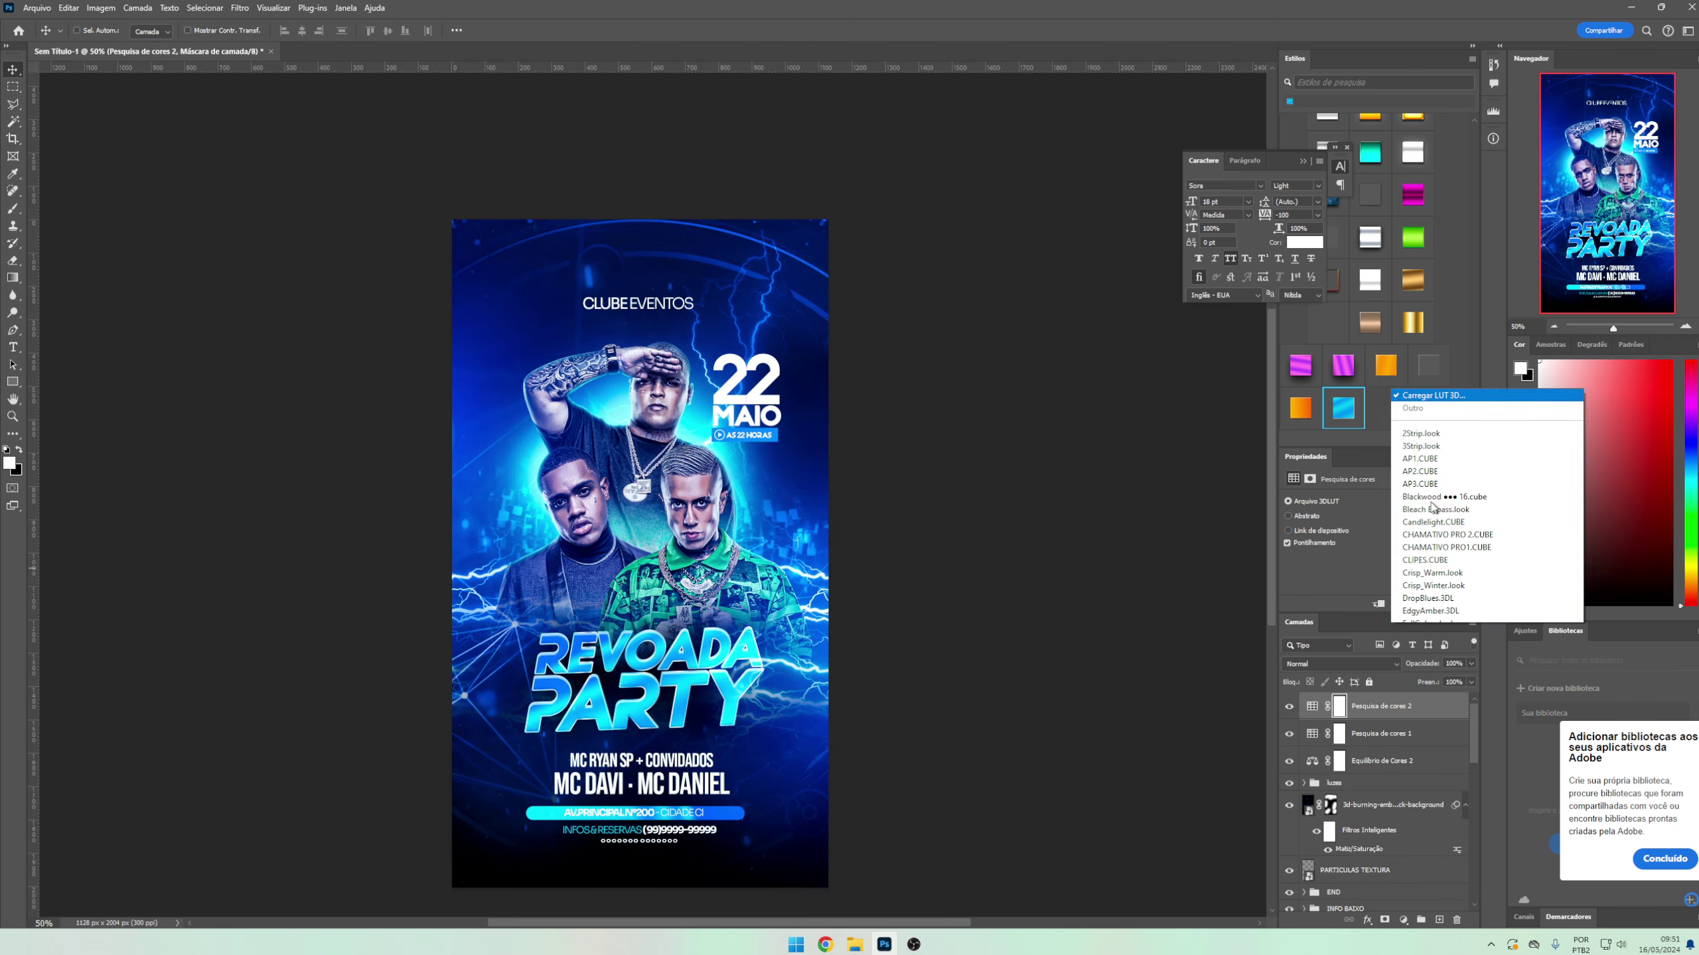
click(1438, 64)
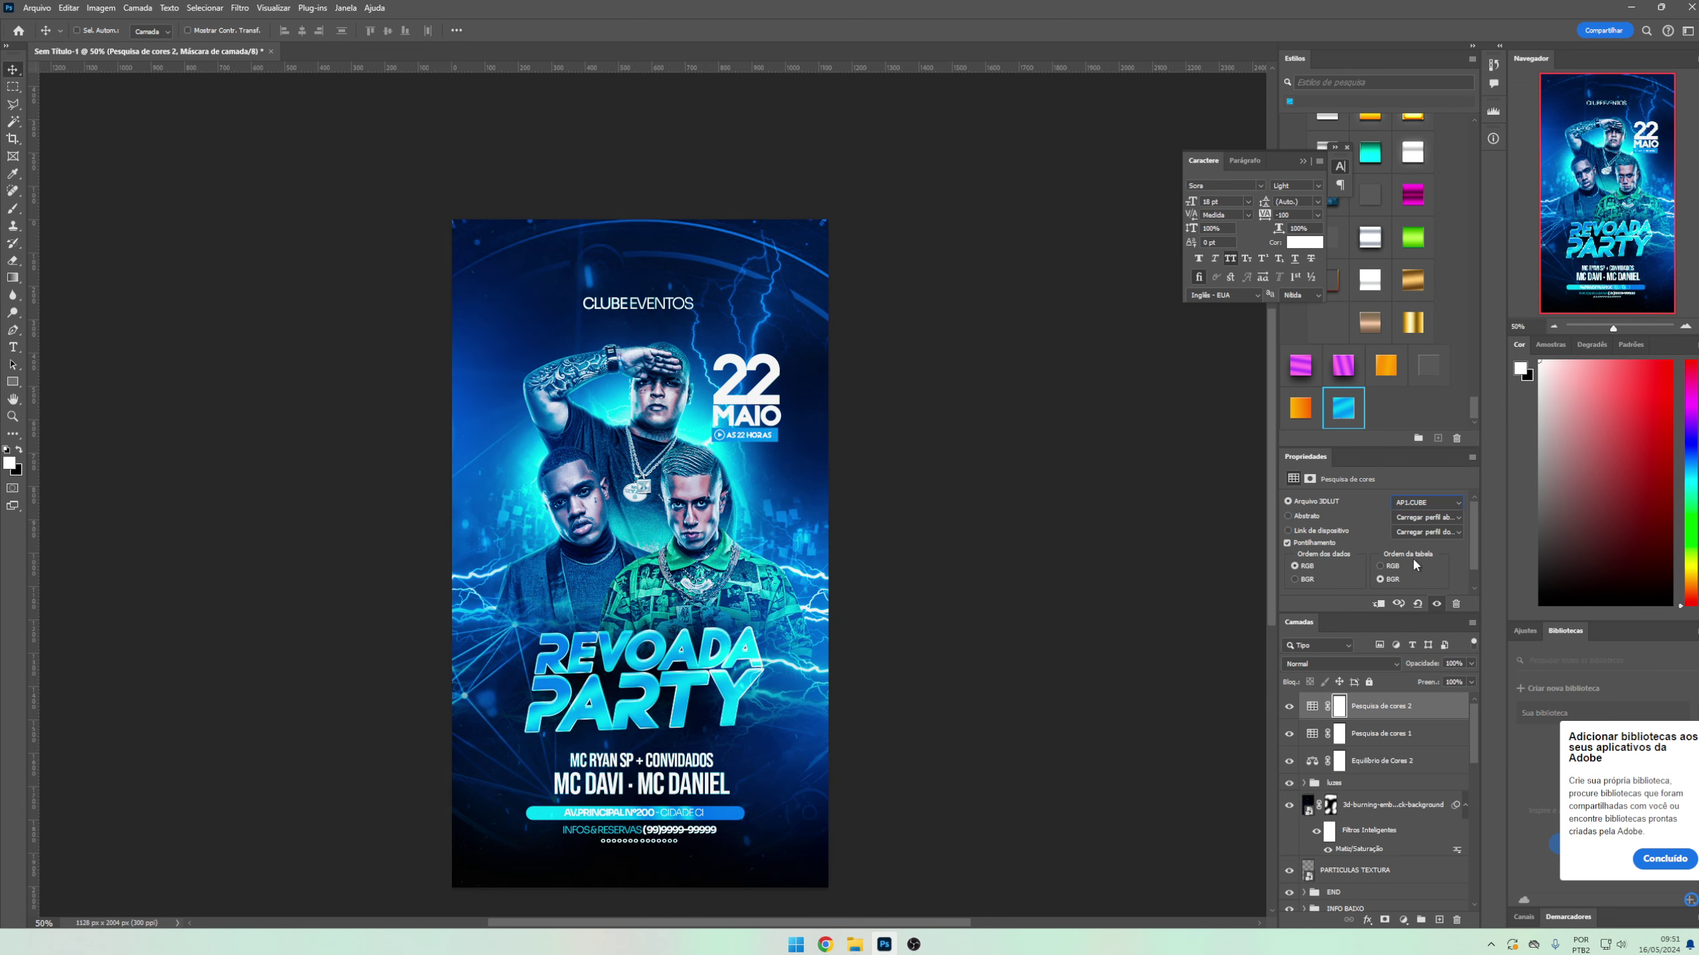
- Select the three colour grading layers and group them as Agrupar 2
scroll(1427, 502, down, 1)
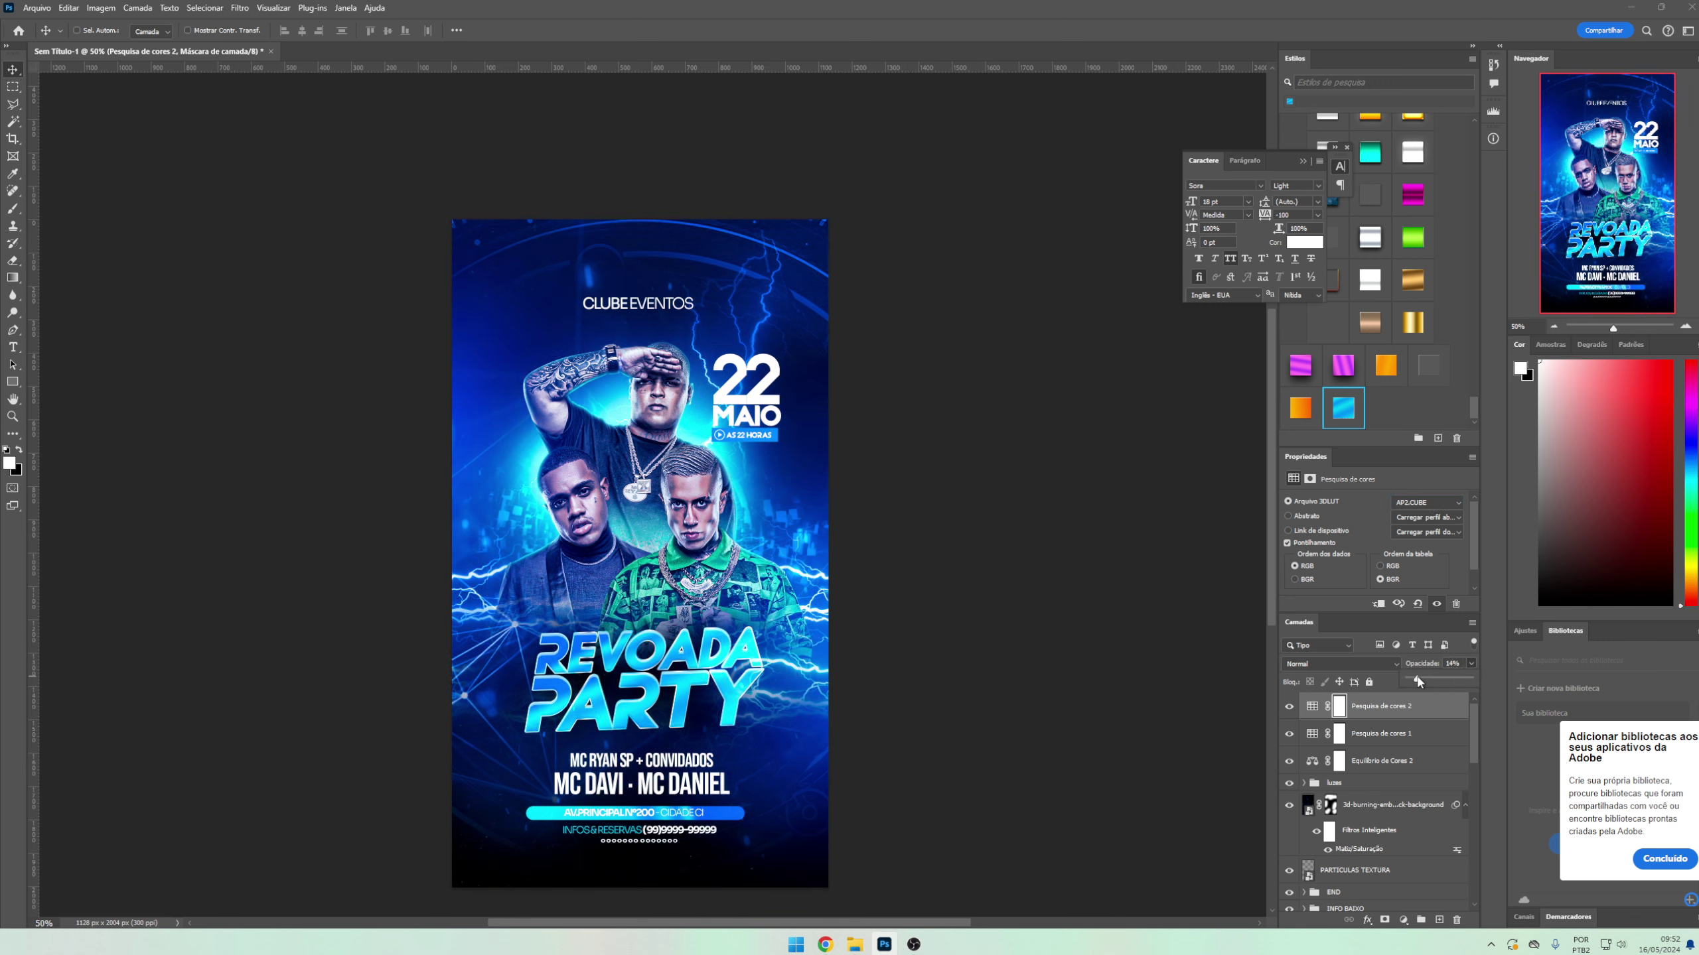
click(1310, 707)
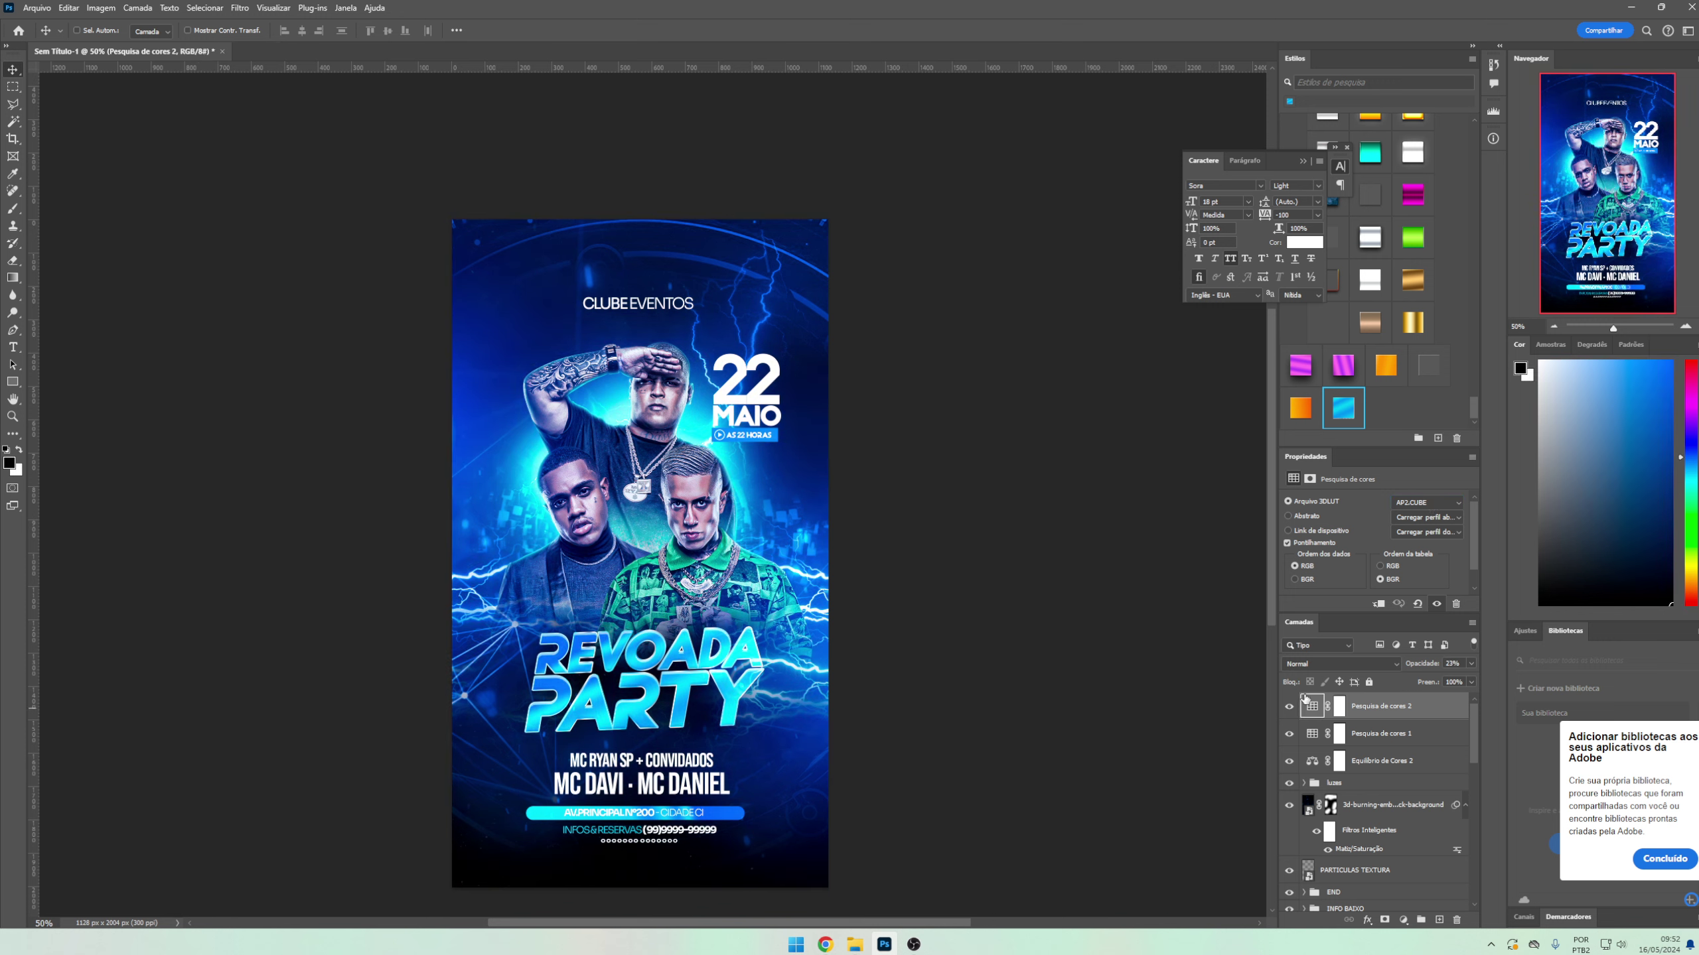
shift+click(1371, 763)
key(ctrl+g)
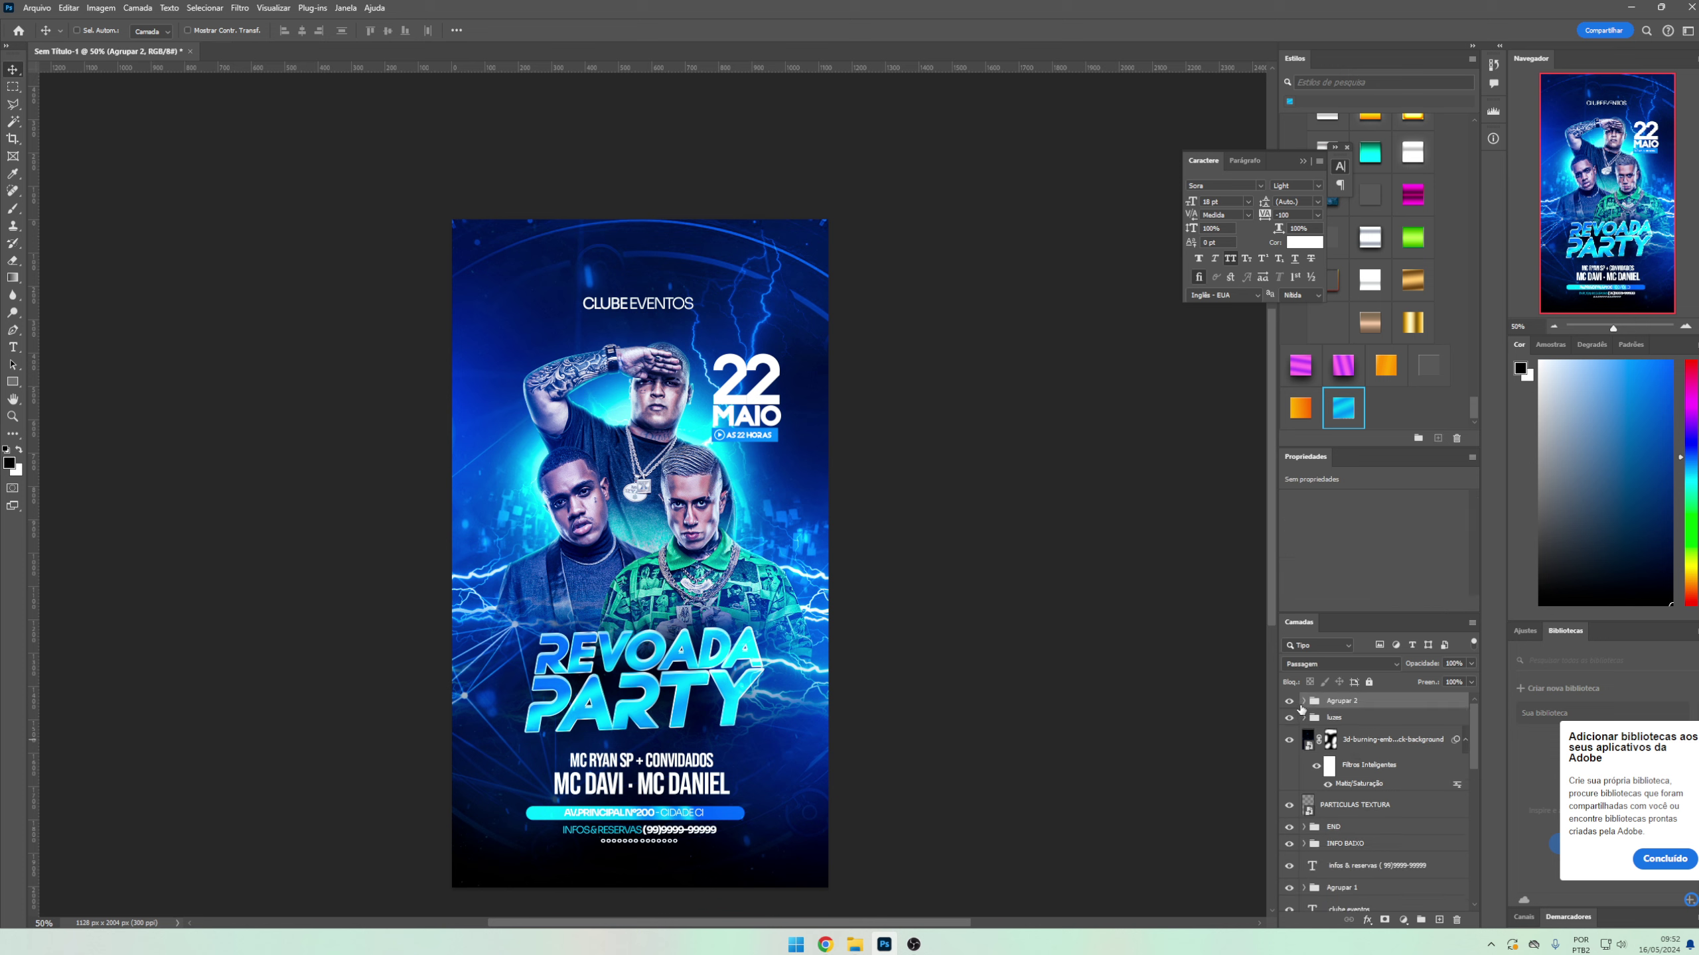
- Group Agrupar 2 with luzes and name the new group AMBIENTAÇÃO
shift+click(1323, 717)
key(ctrl+g)
double_click(1336, 700)
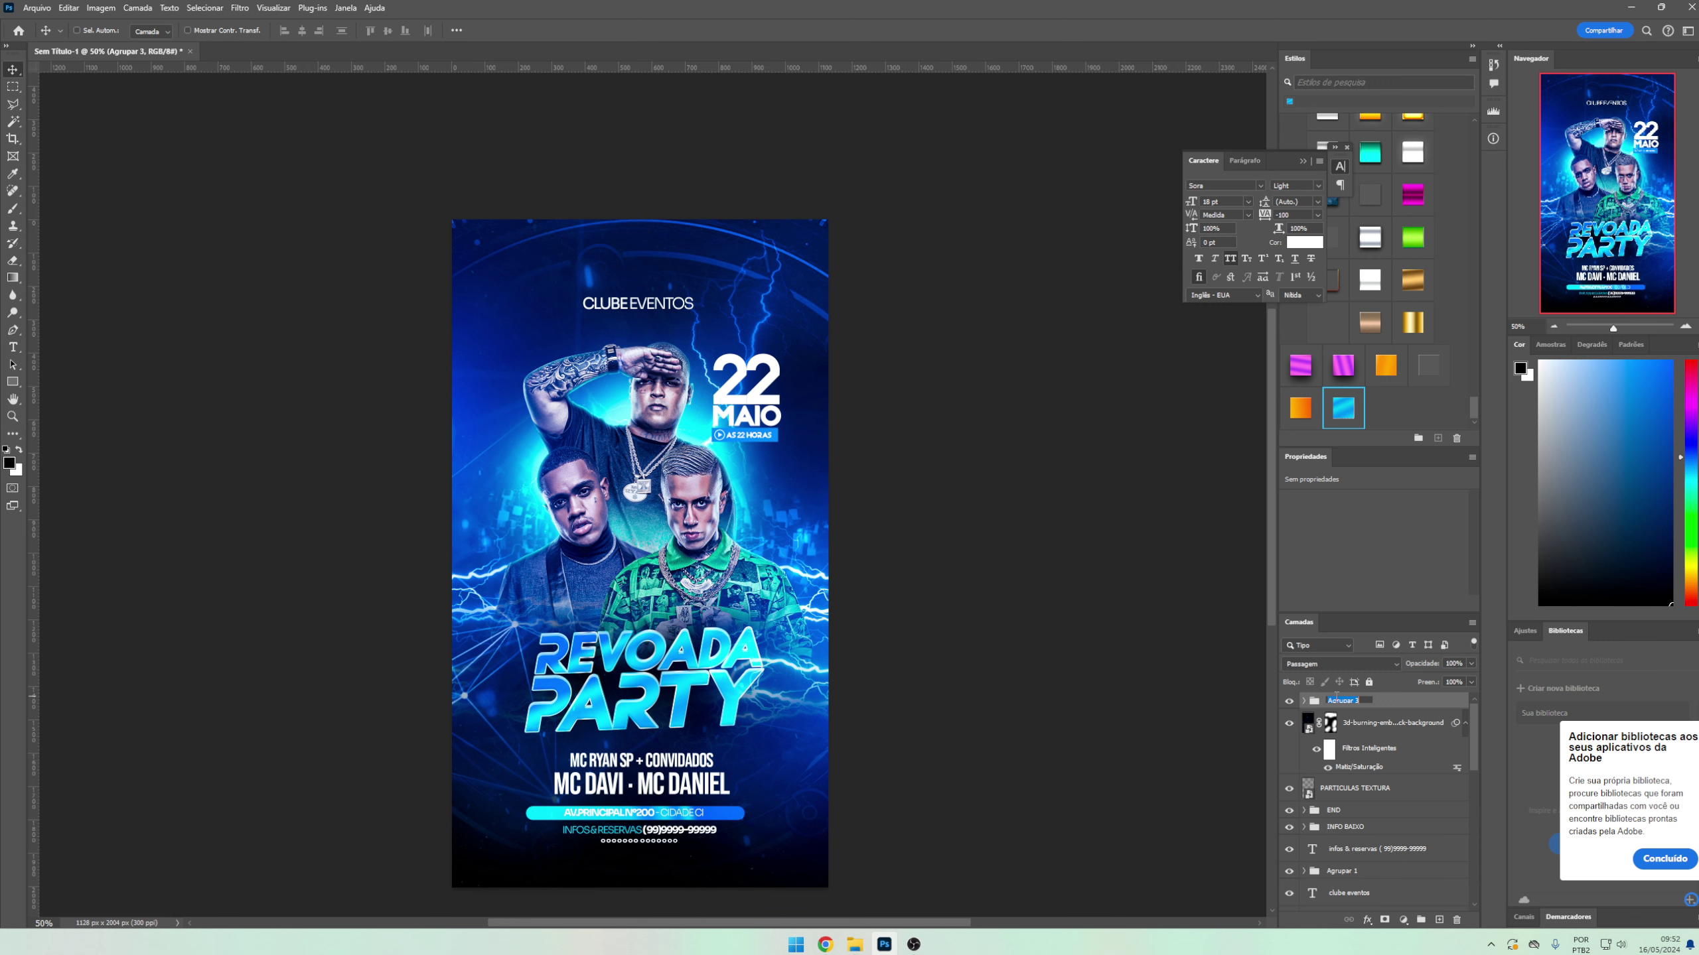
text(AMB)
key(BackSpace)
key(BackSpace)
key(BackSpace)
key(Return)
- Move the embers and PARTICULAS TEXTURA layers into the AMBIENTAÇÃO group
click(1354, 788)
shift+click(1378, 722)
drag(1378, 722, 1348, 703)
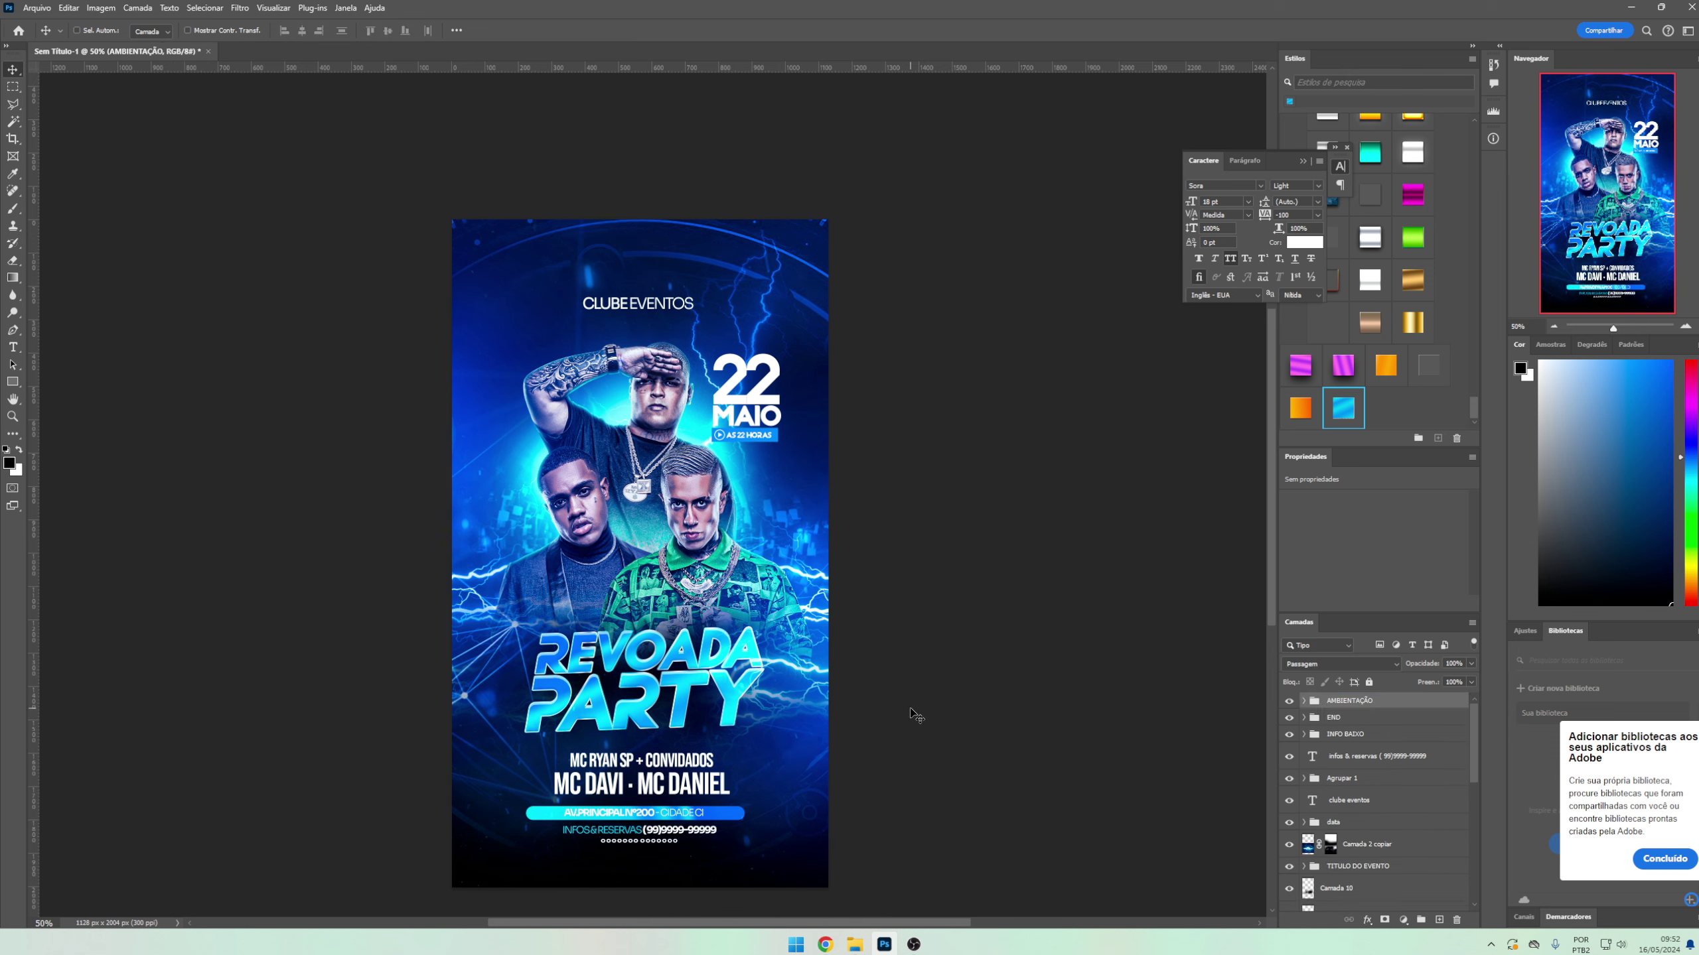
scroll(950, 284, down, 2)
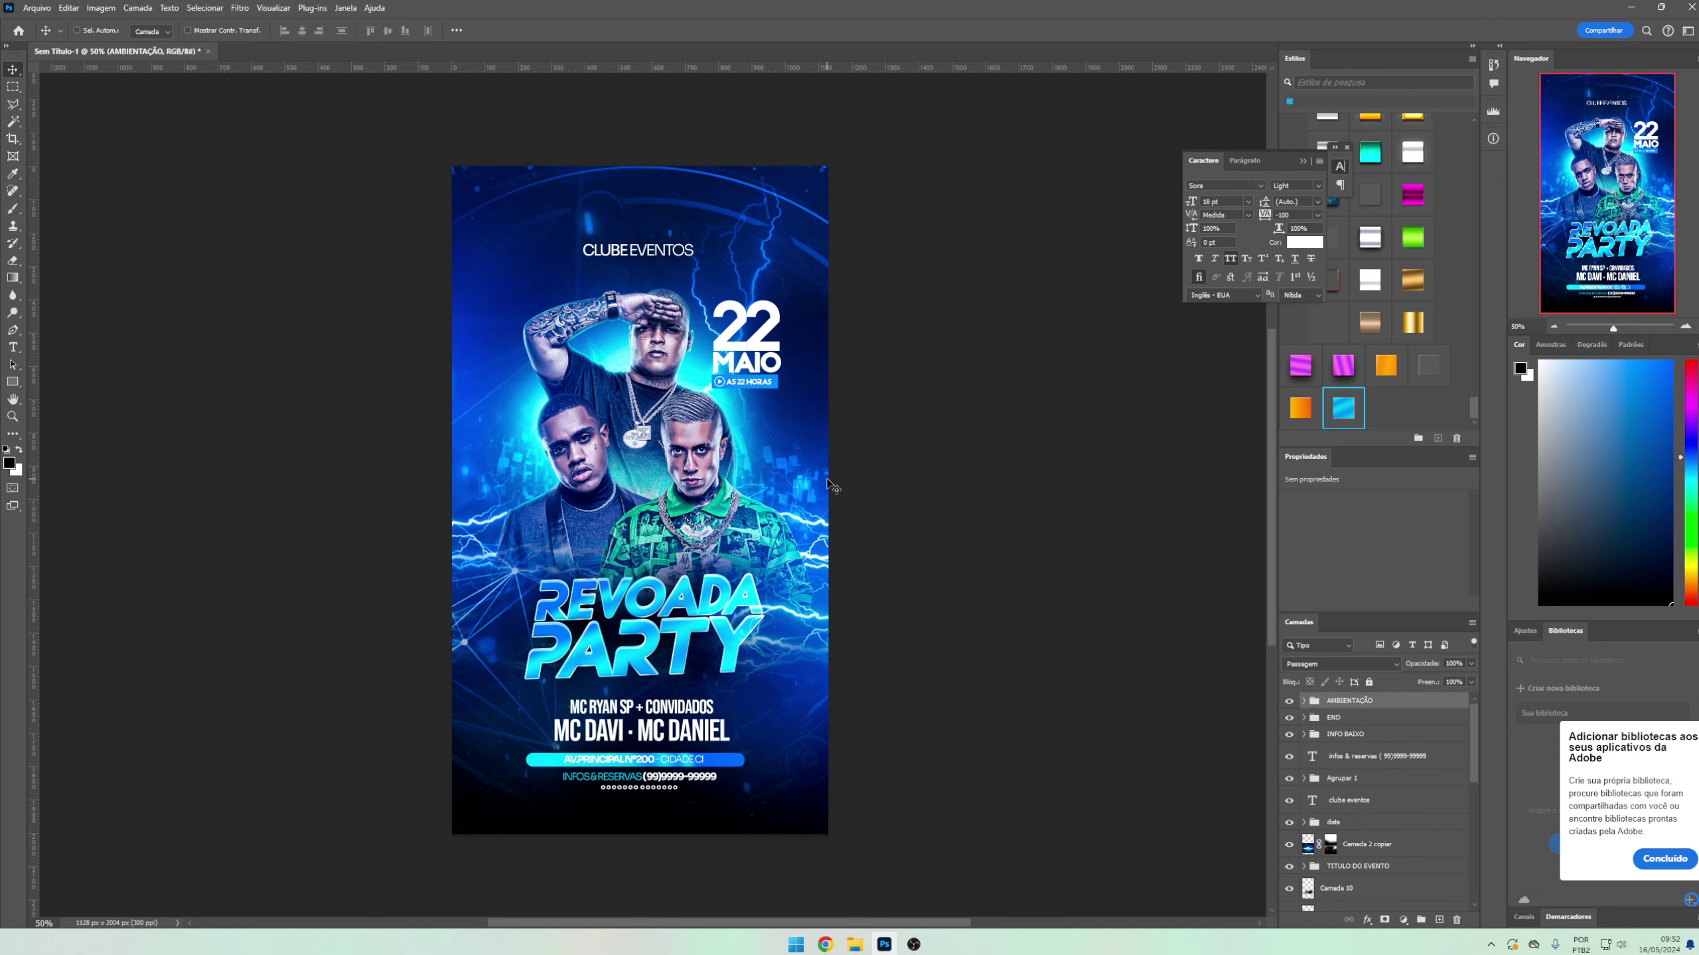
scroll(830, 483, up, 2)
mouse_move(1271, 462)
mouse_down()
mouse_move(1275, 251)
mouse_move(1243, 388)
mouse_up()
click(1302, 157)
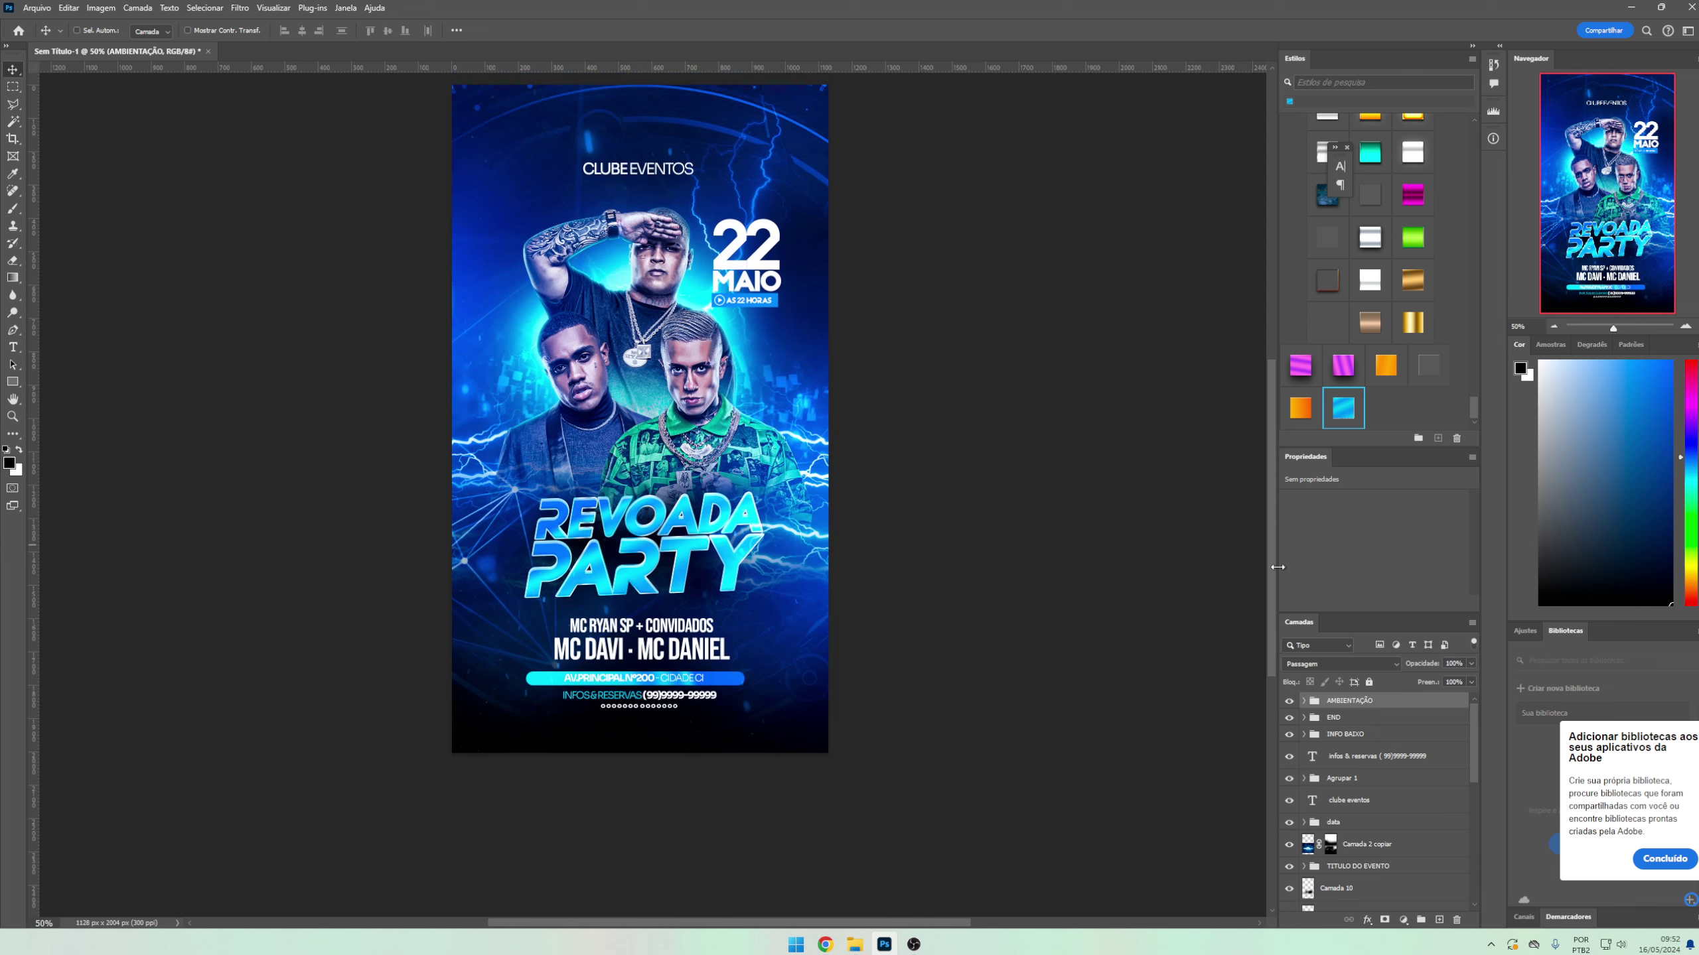
drag(1274, 557, 1198, 555)
- Toggle AMBIENTAÇÃO's visibility to compare the flyer with and without it
click(1289, 702)
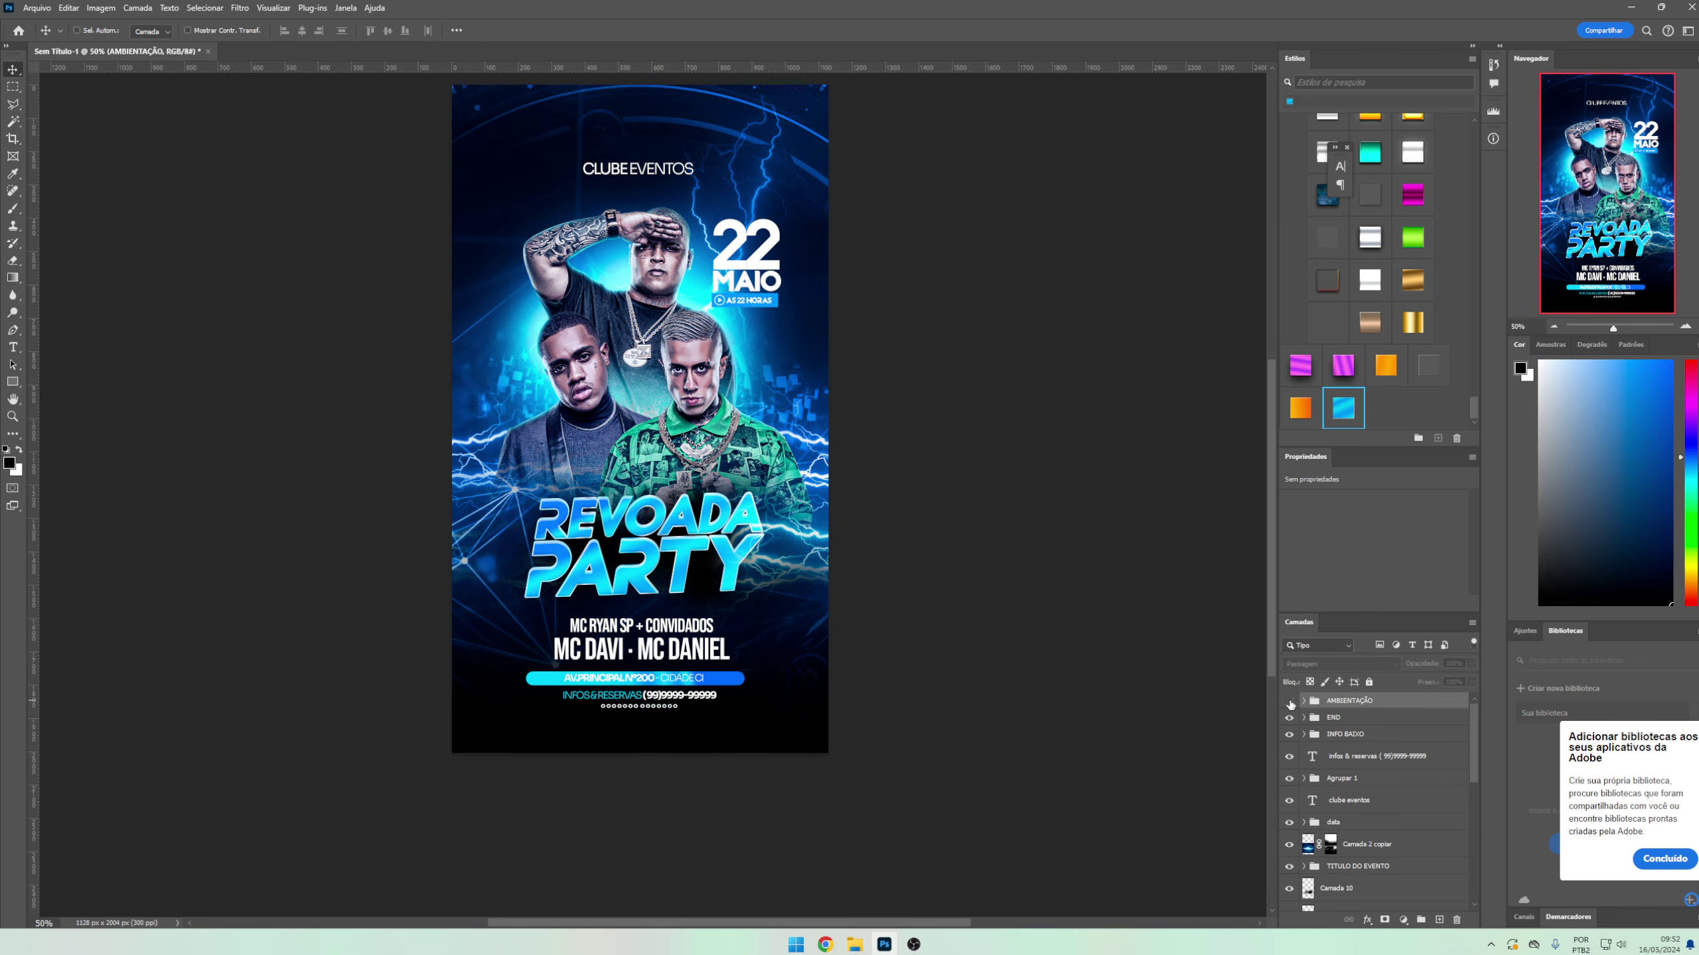
click(1289, 702)
click(1288, 701)
click(1289, 702)
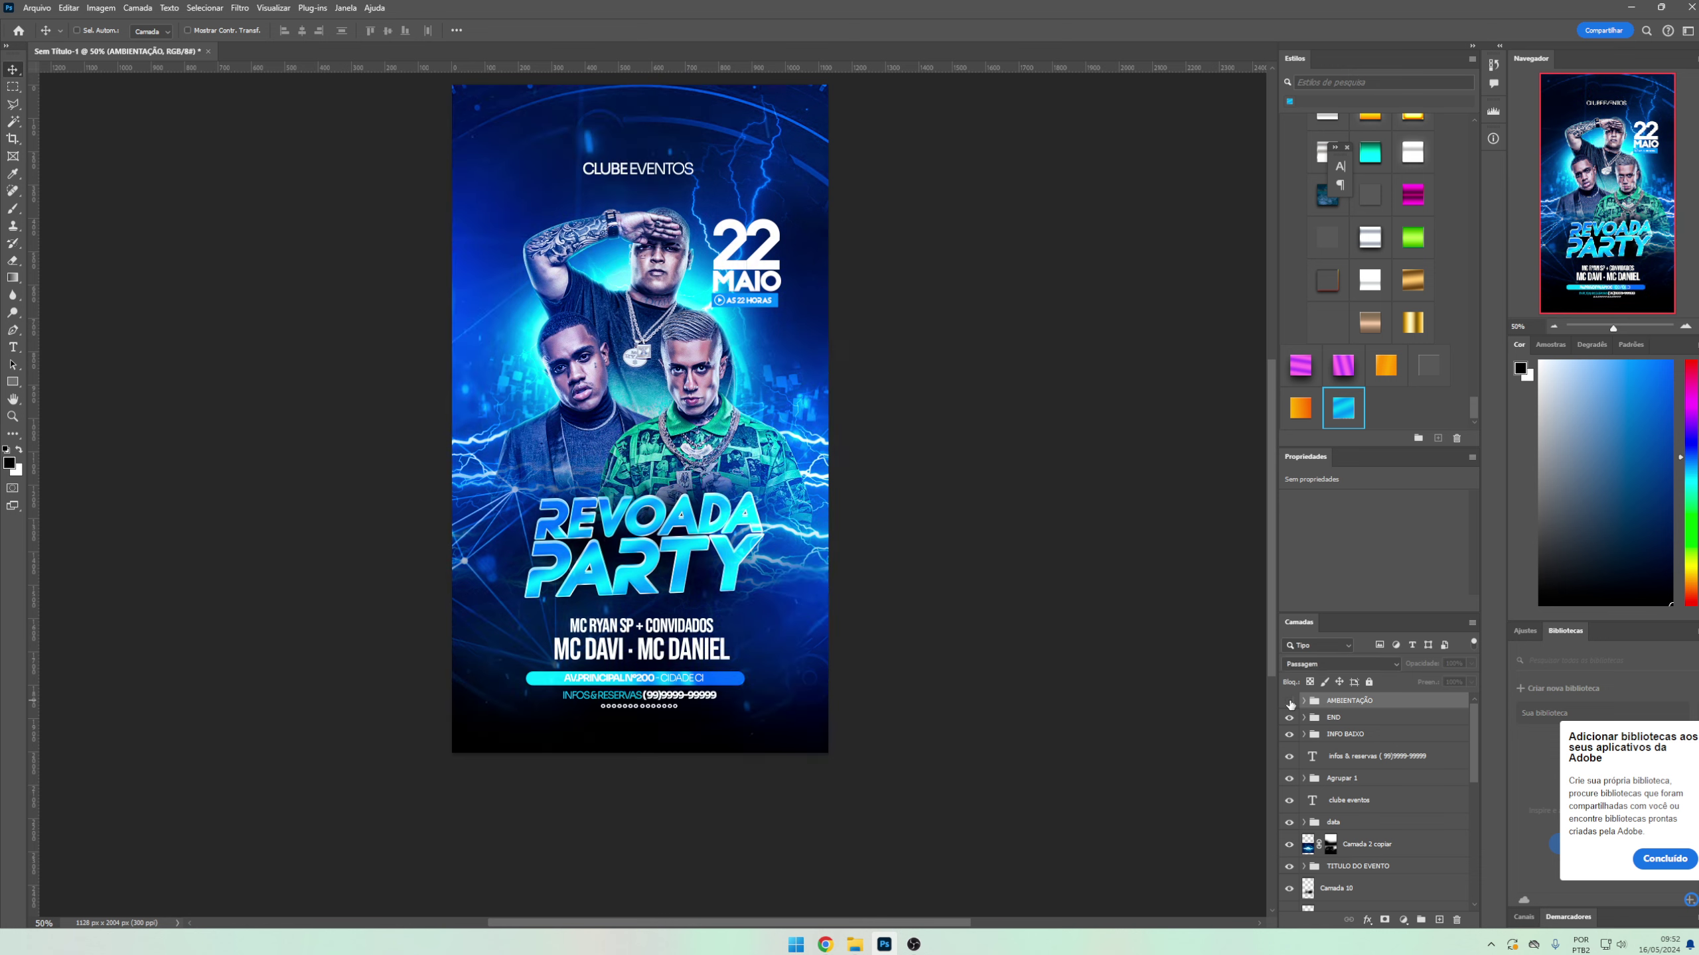
click(1288, 701)
click(1289, 701)
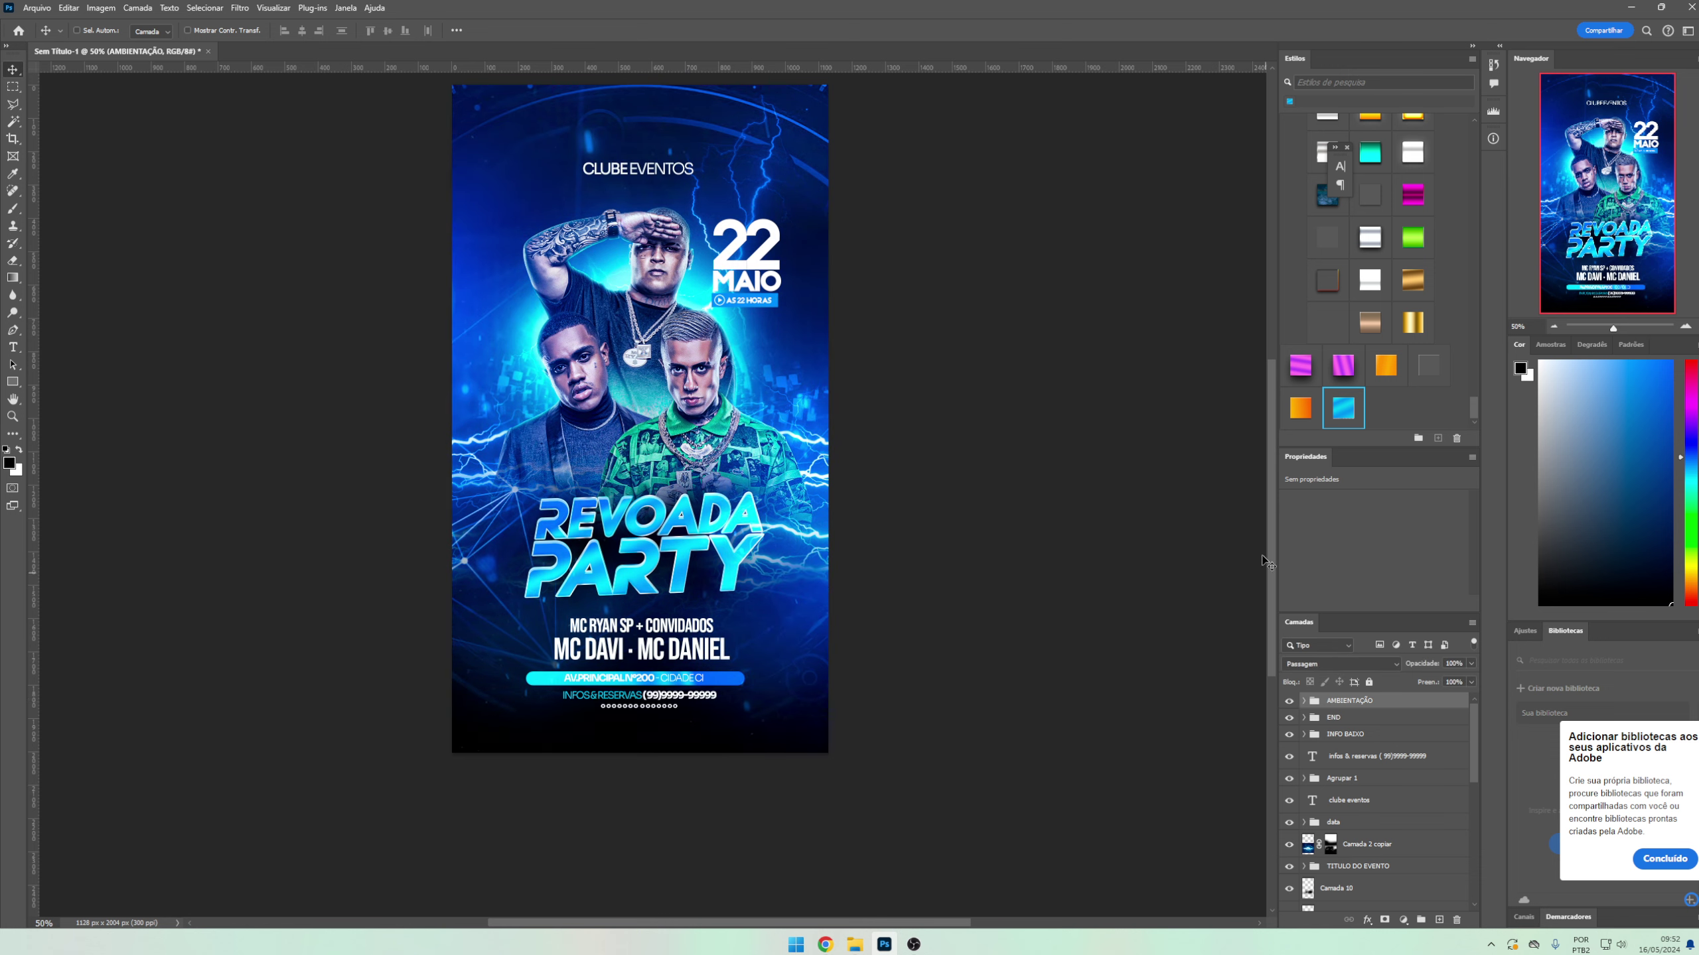
mouse_move(1271, 564)
mouse_down()
mouse_move(1258, 424)
mouse_move(1168, 722)
mouse_up()
scroll(1204, 453, up, 4)
scroll(1219, 535, down, 7)
scroll(1227, 593, up, 3)
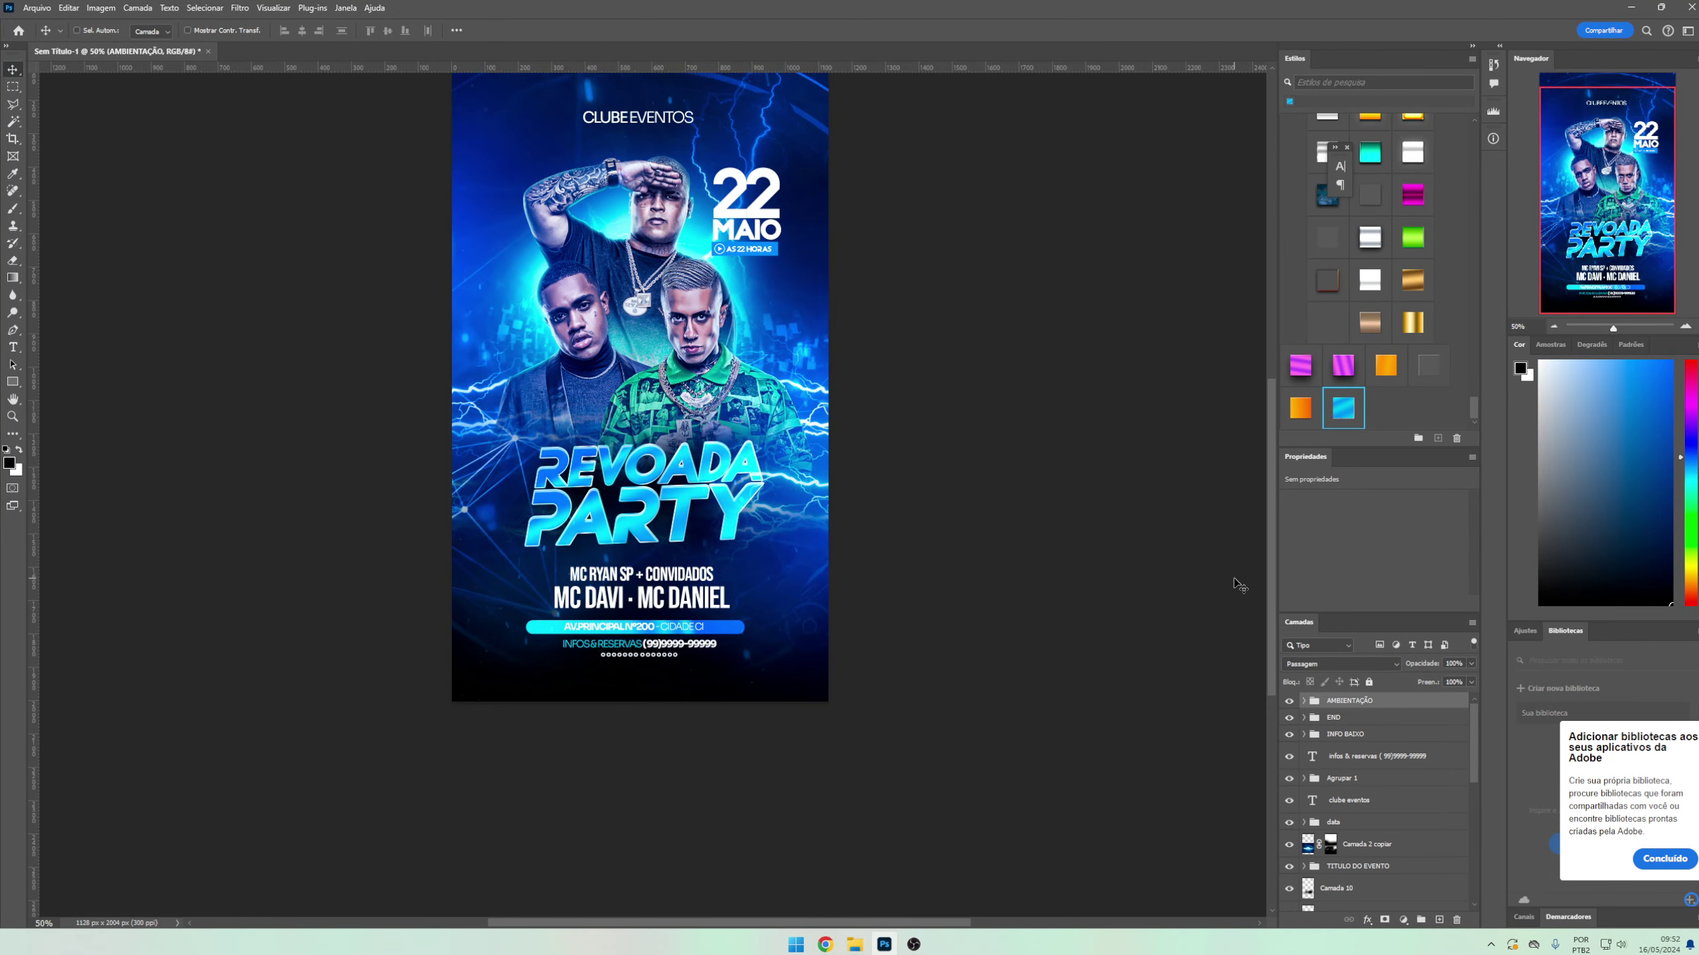